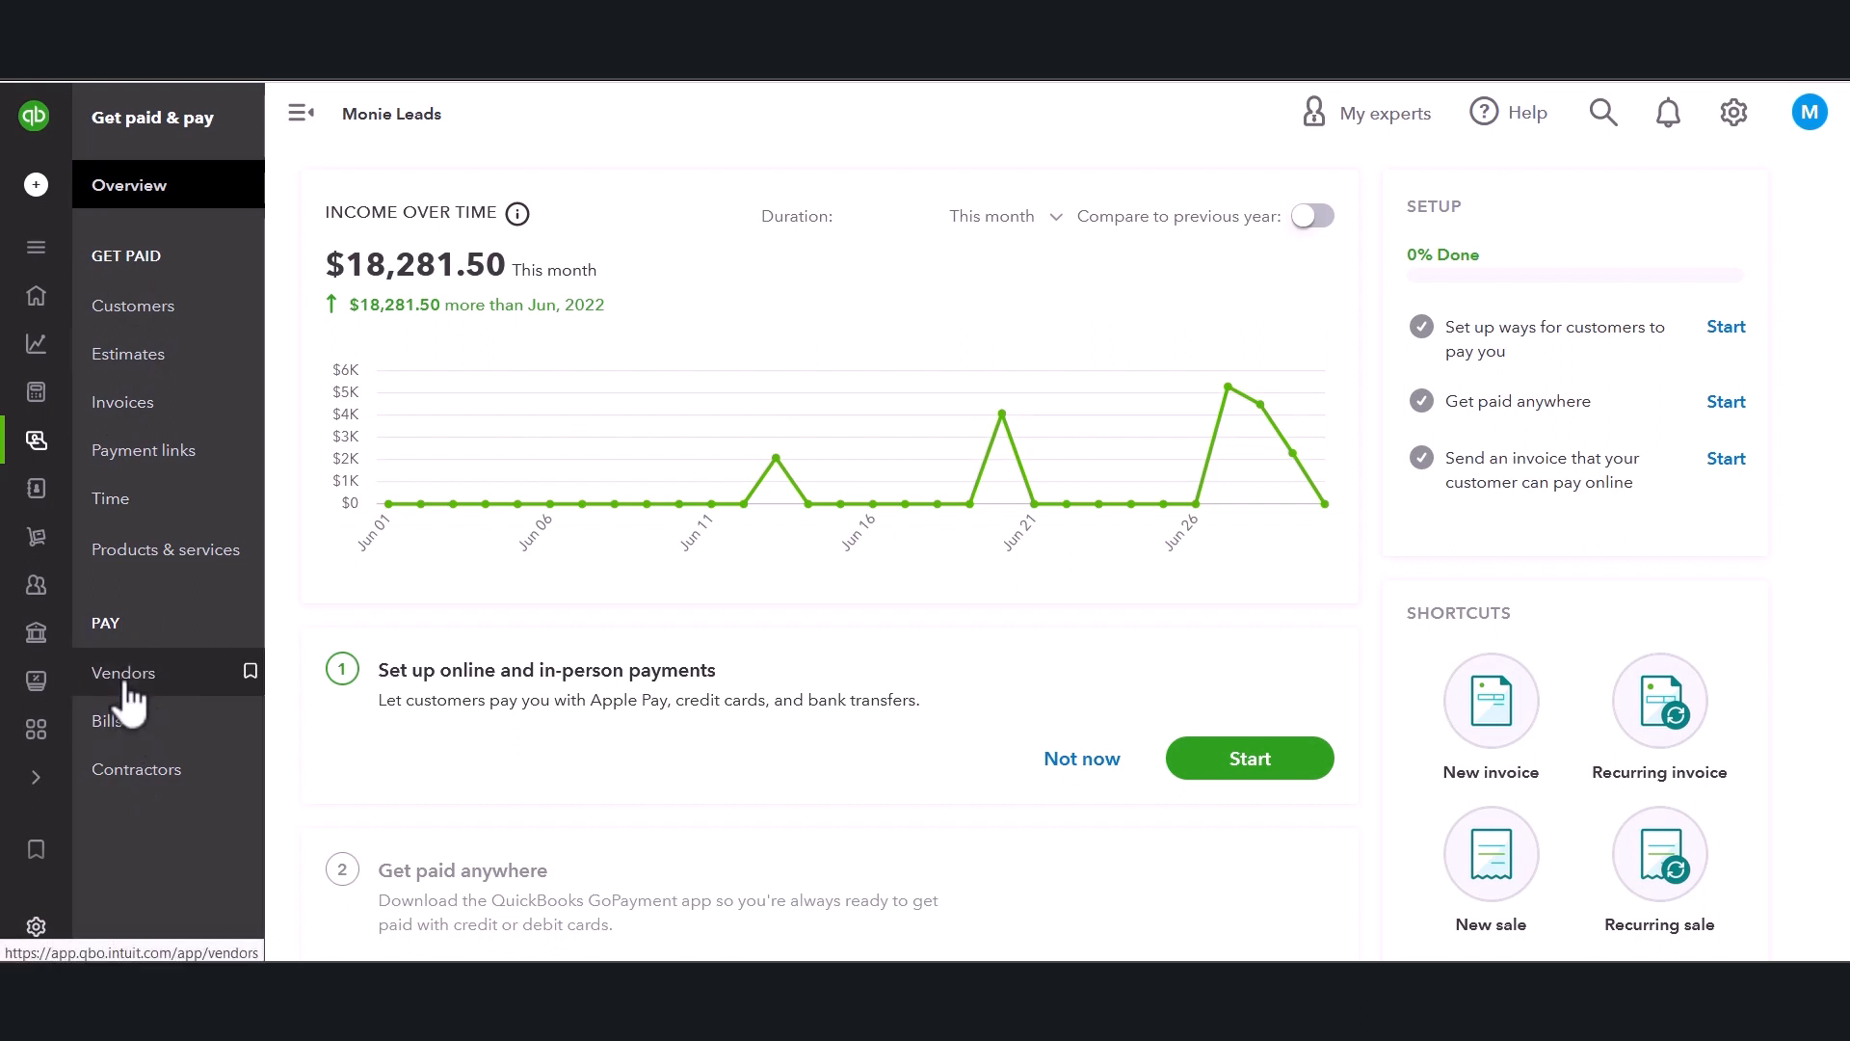
Open the Vendors list and set its table to show 300 rows per page.
left_click(124, 673)
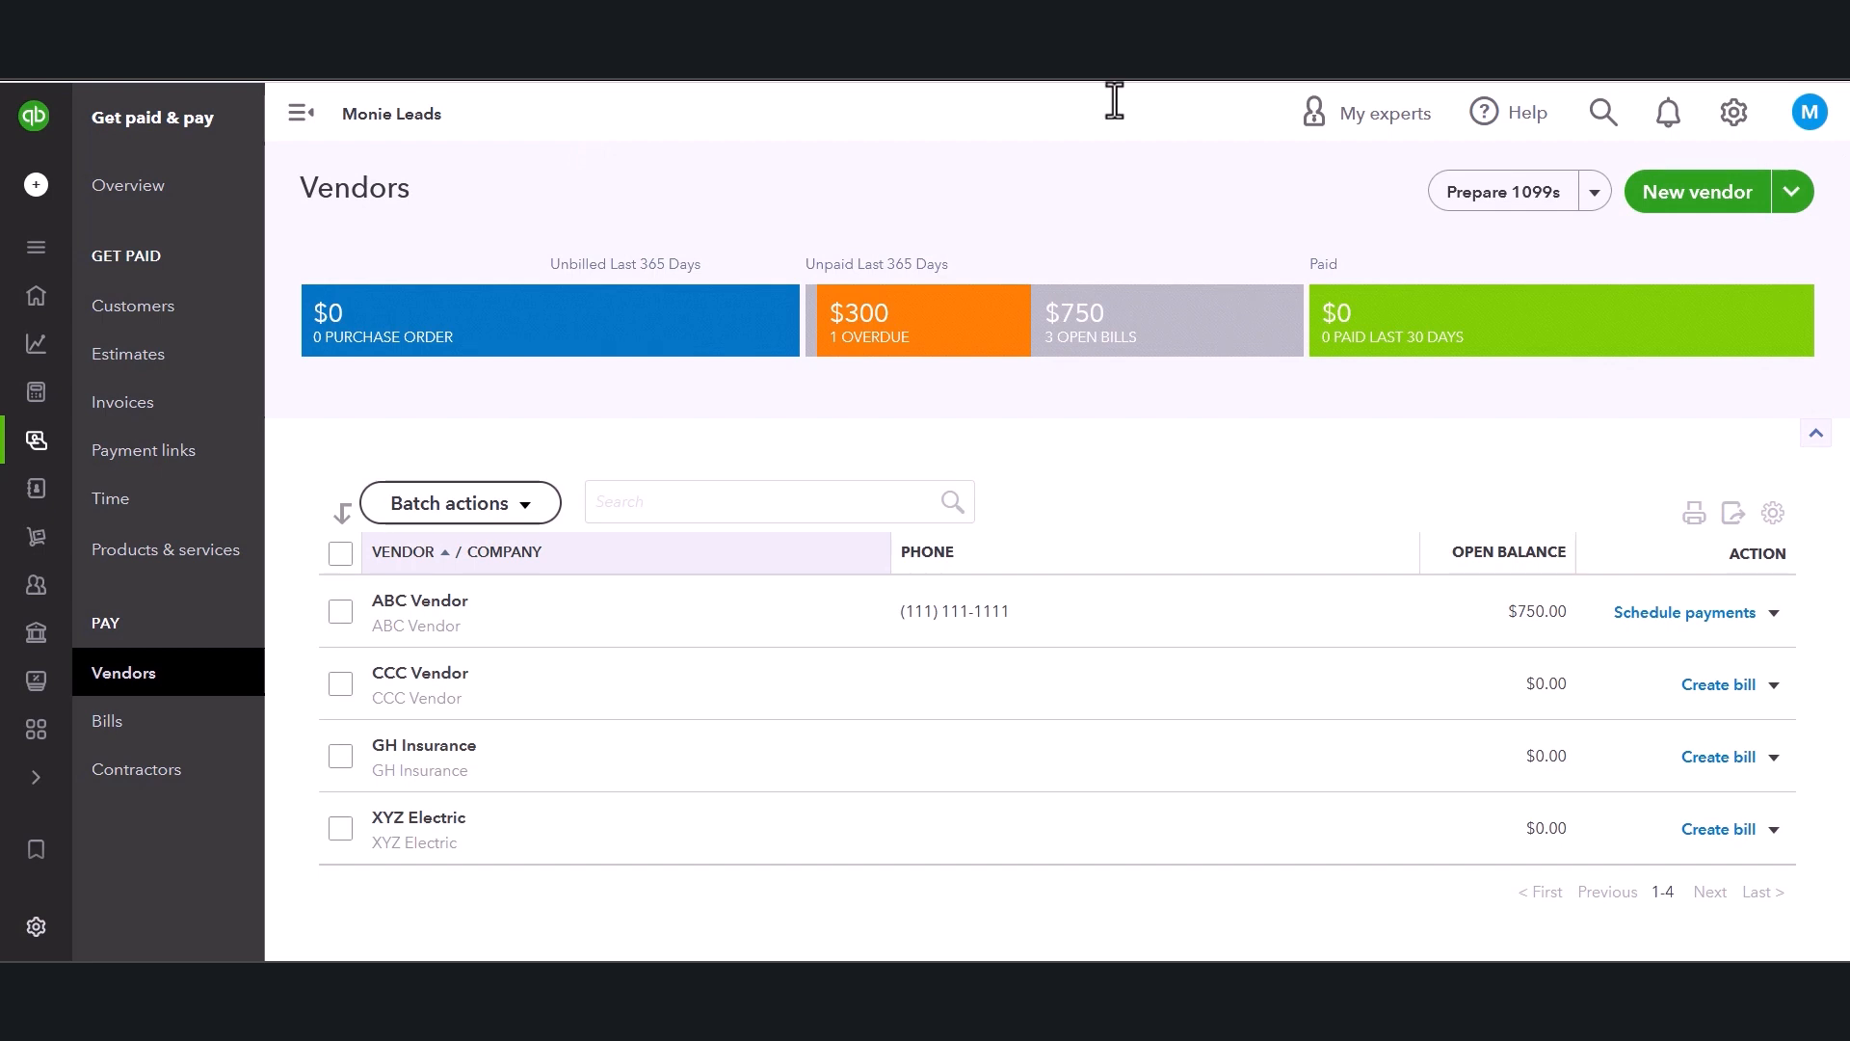
left_click(1774, 516)
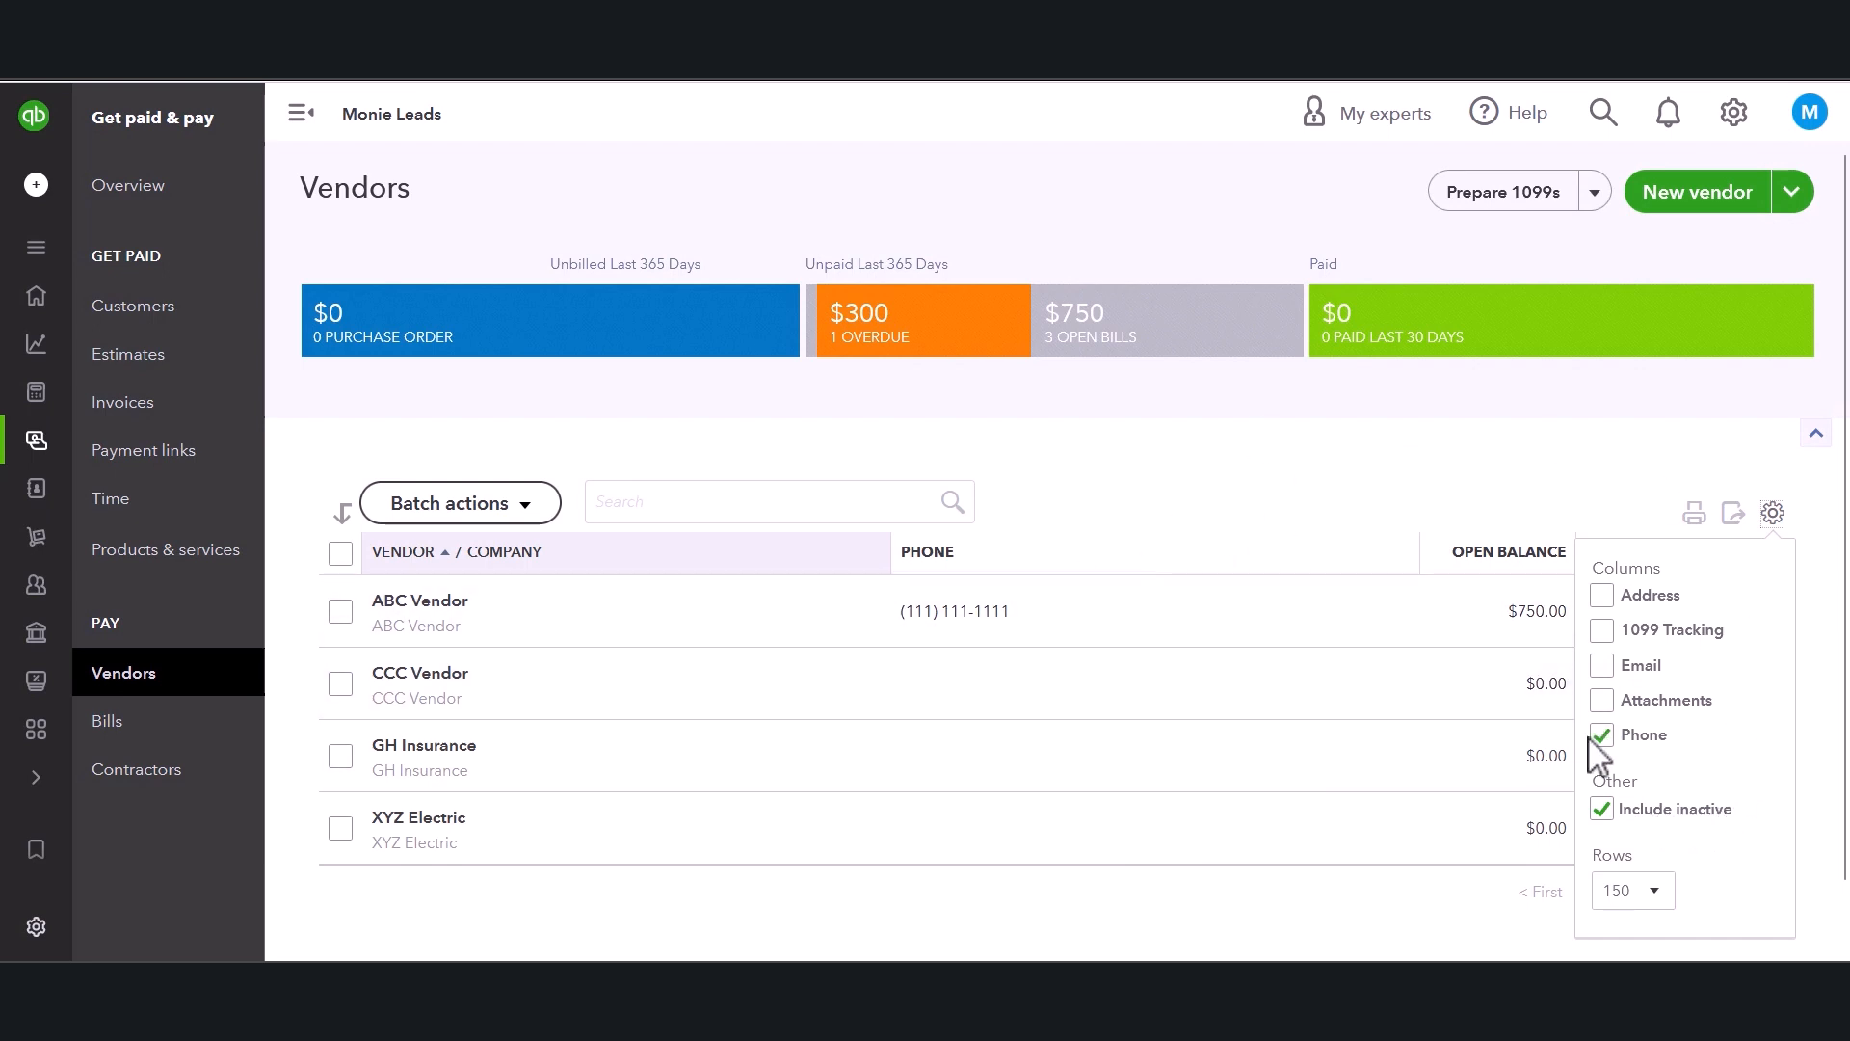
left_click(1602, 812)
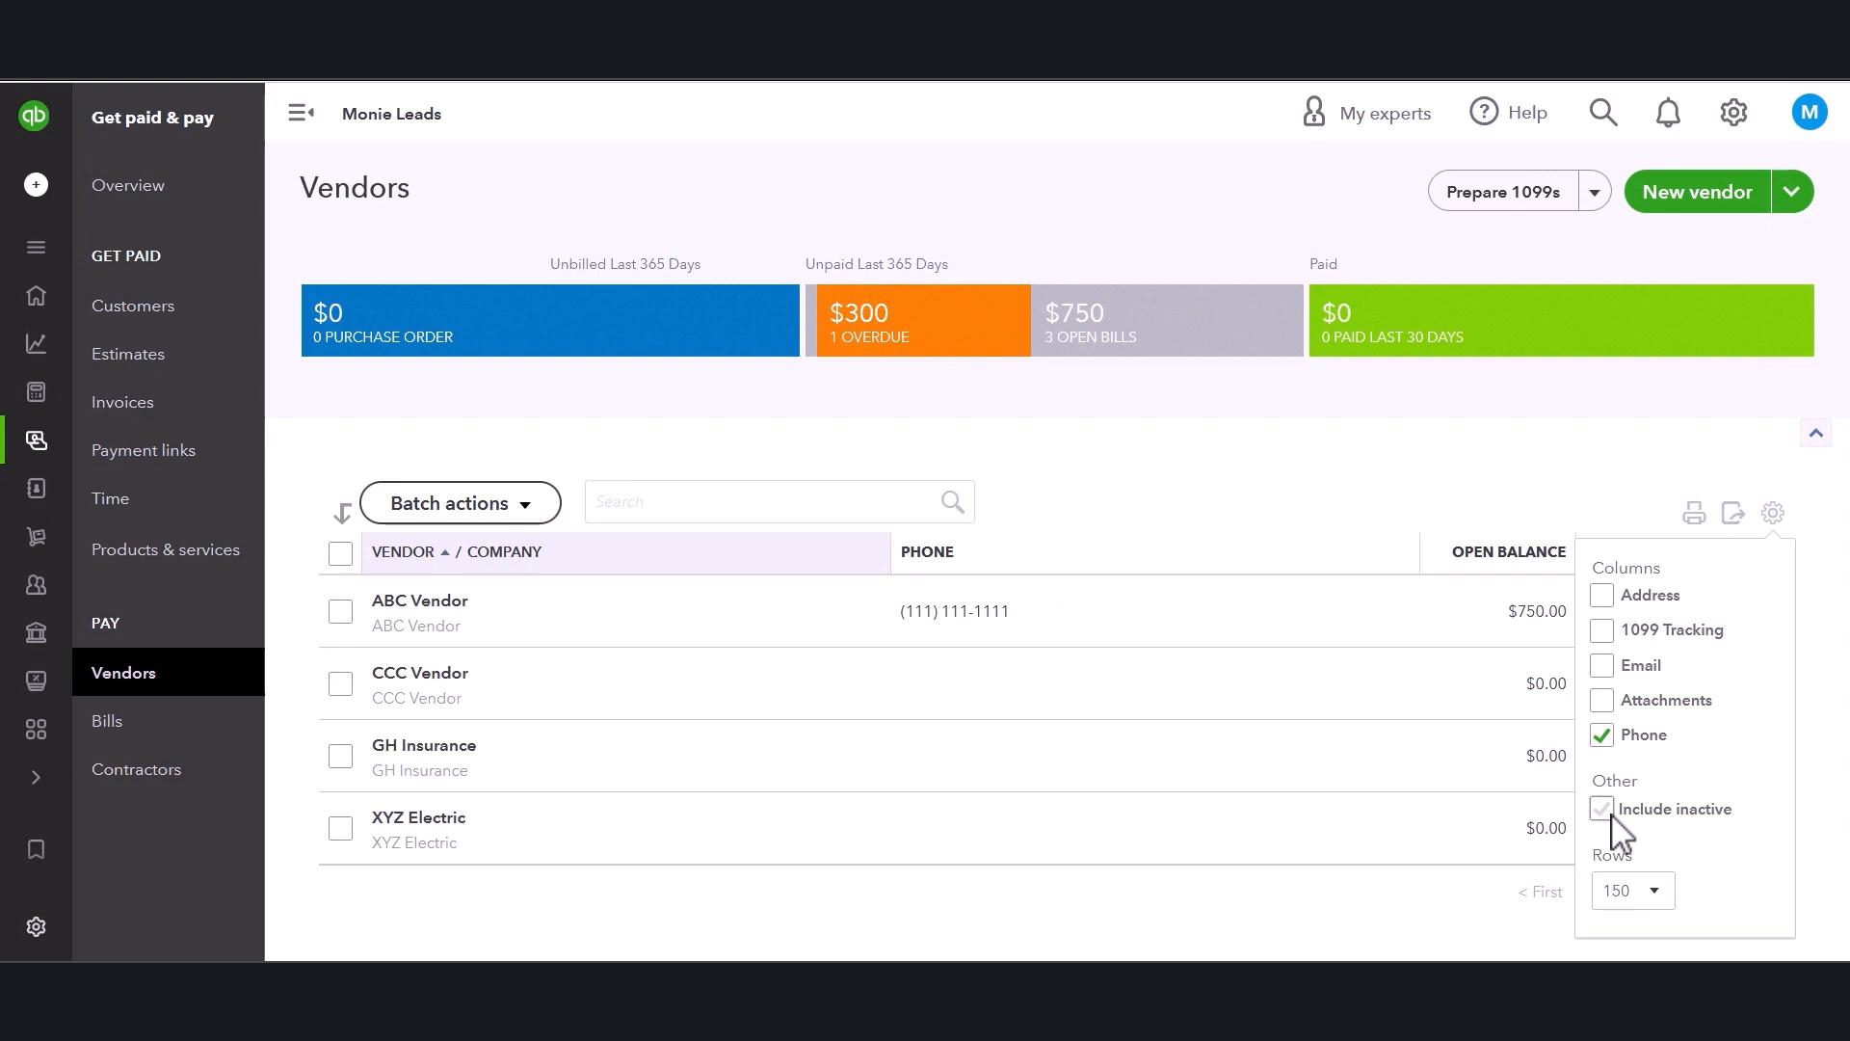
left_click(1639, 888)
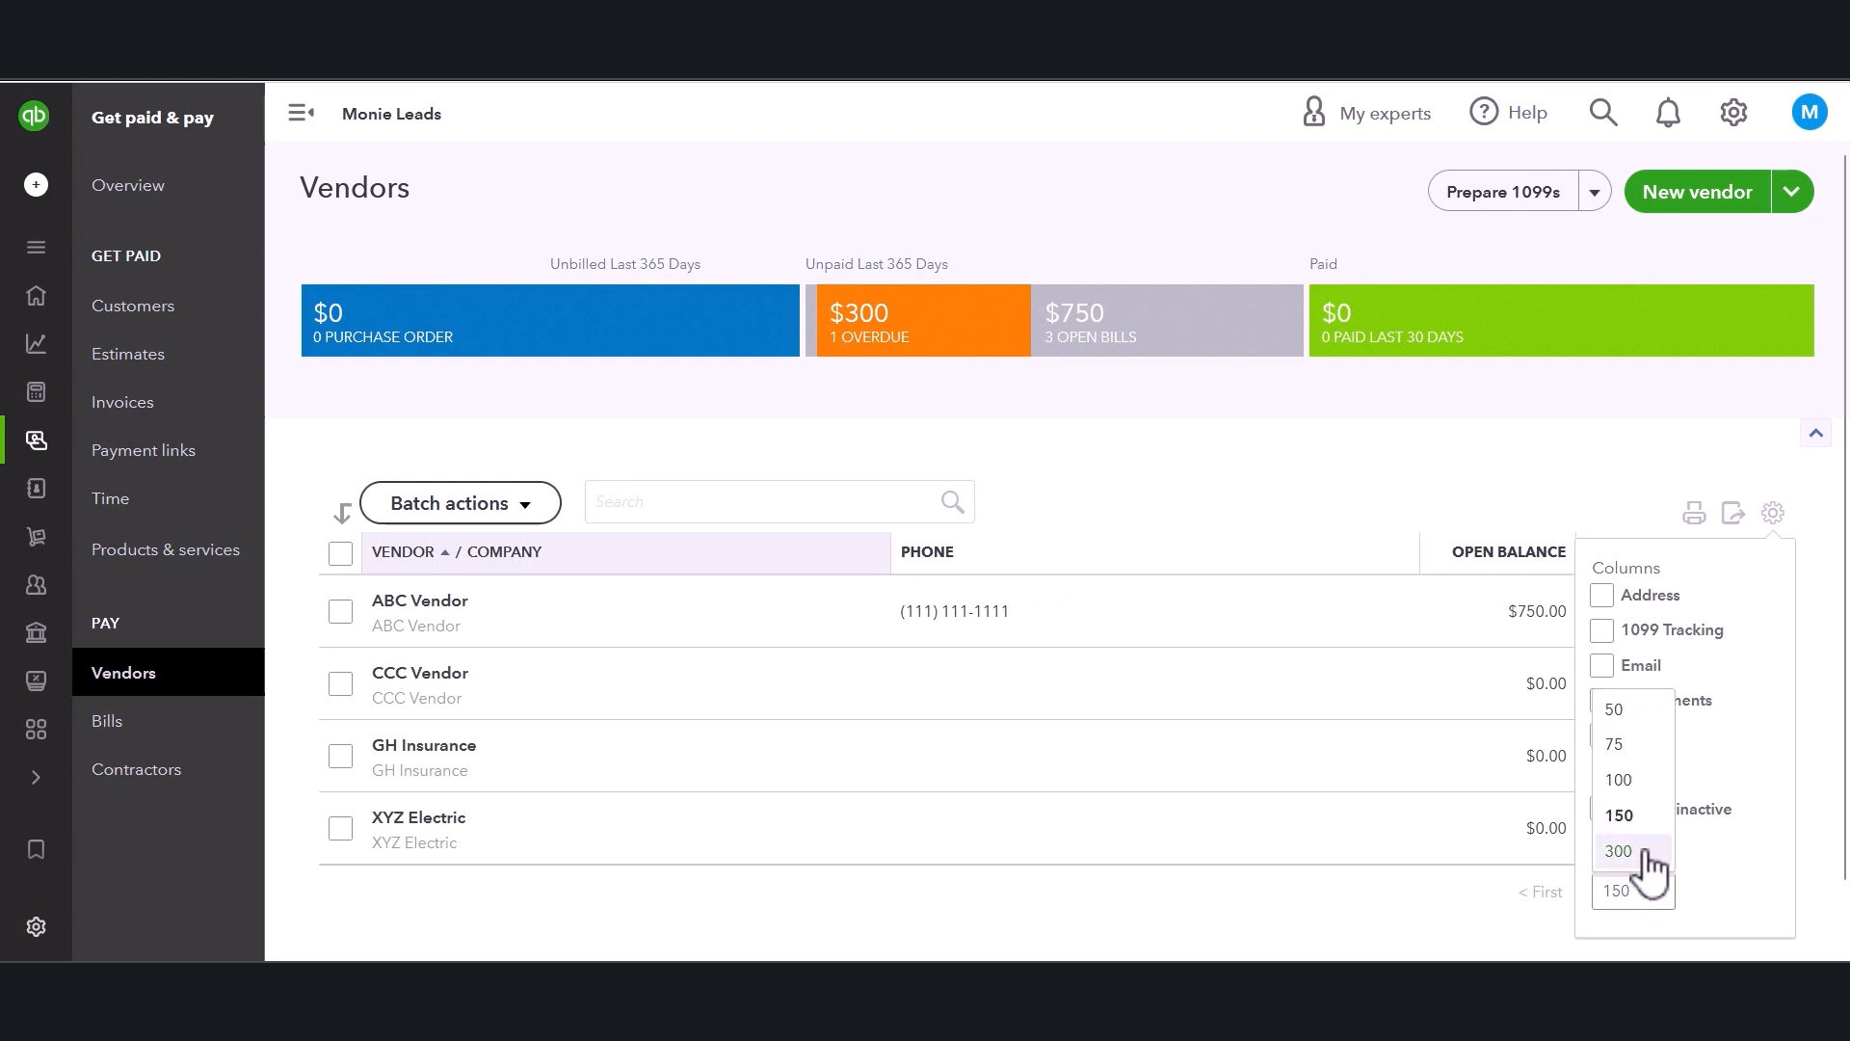
left_click(1644, 852)
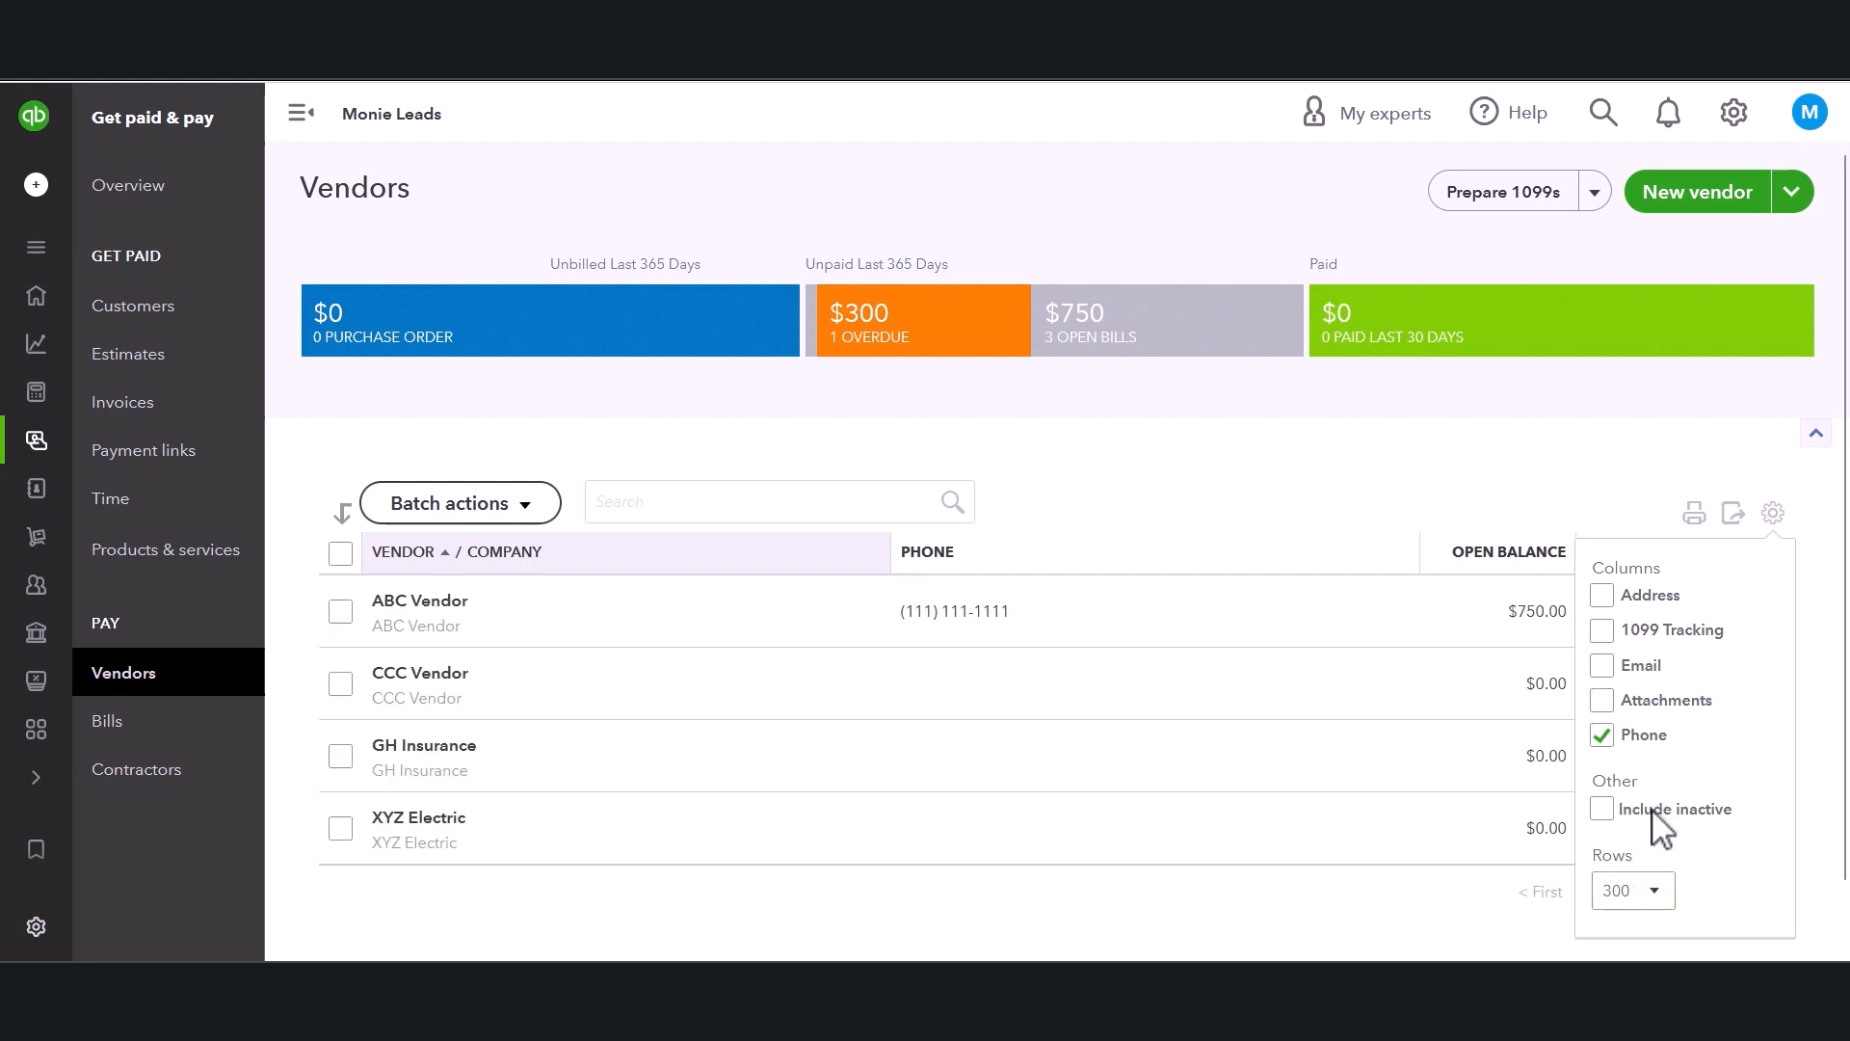
left_click(1611, 814)
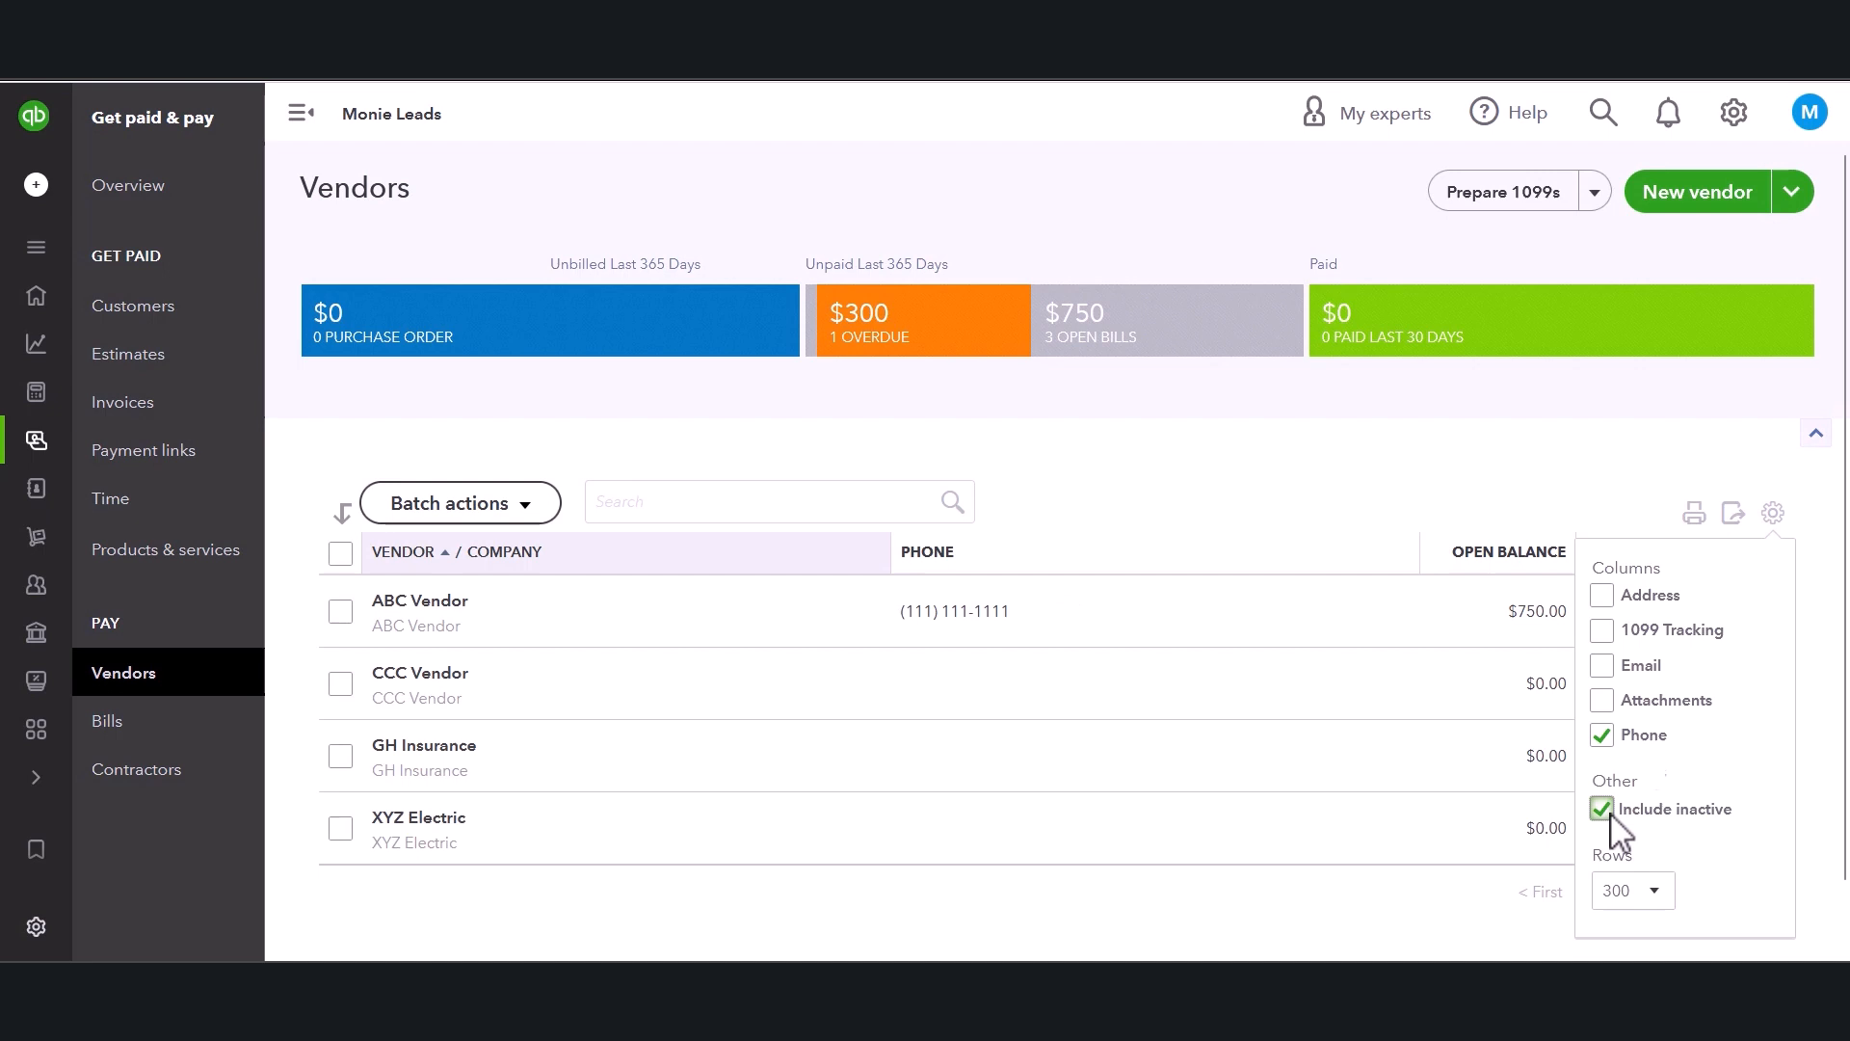
left_click(1459, 422)
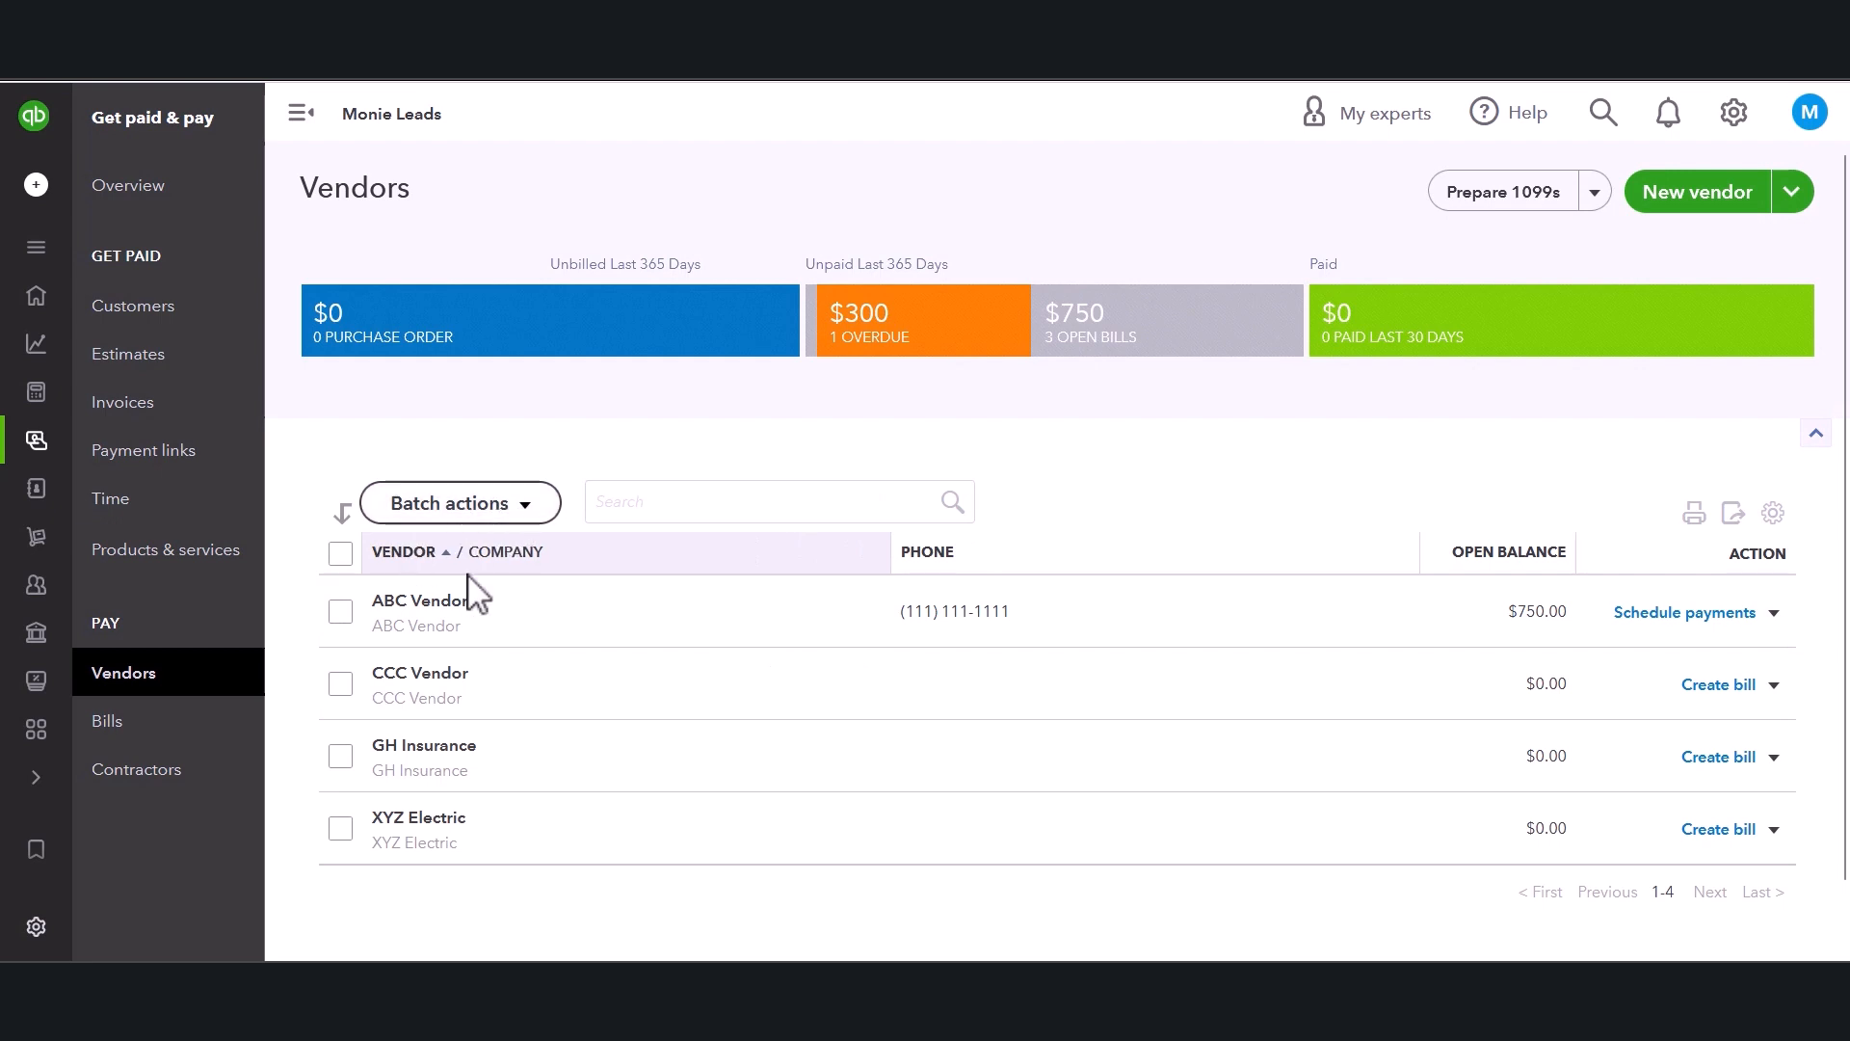
Examine the batch actions available with all vendors selected, then clear the selection.
left_click(527, 507)
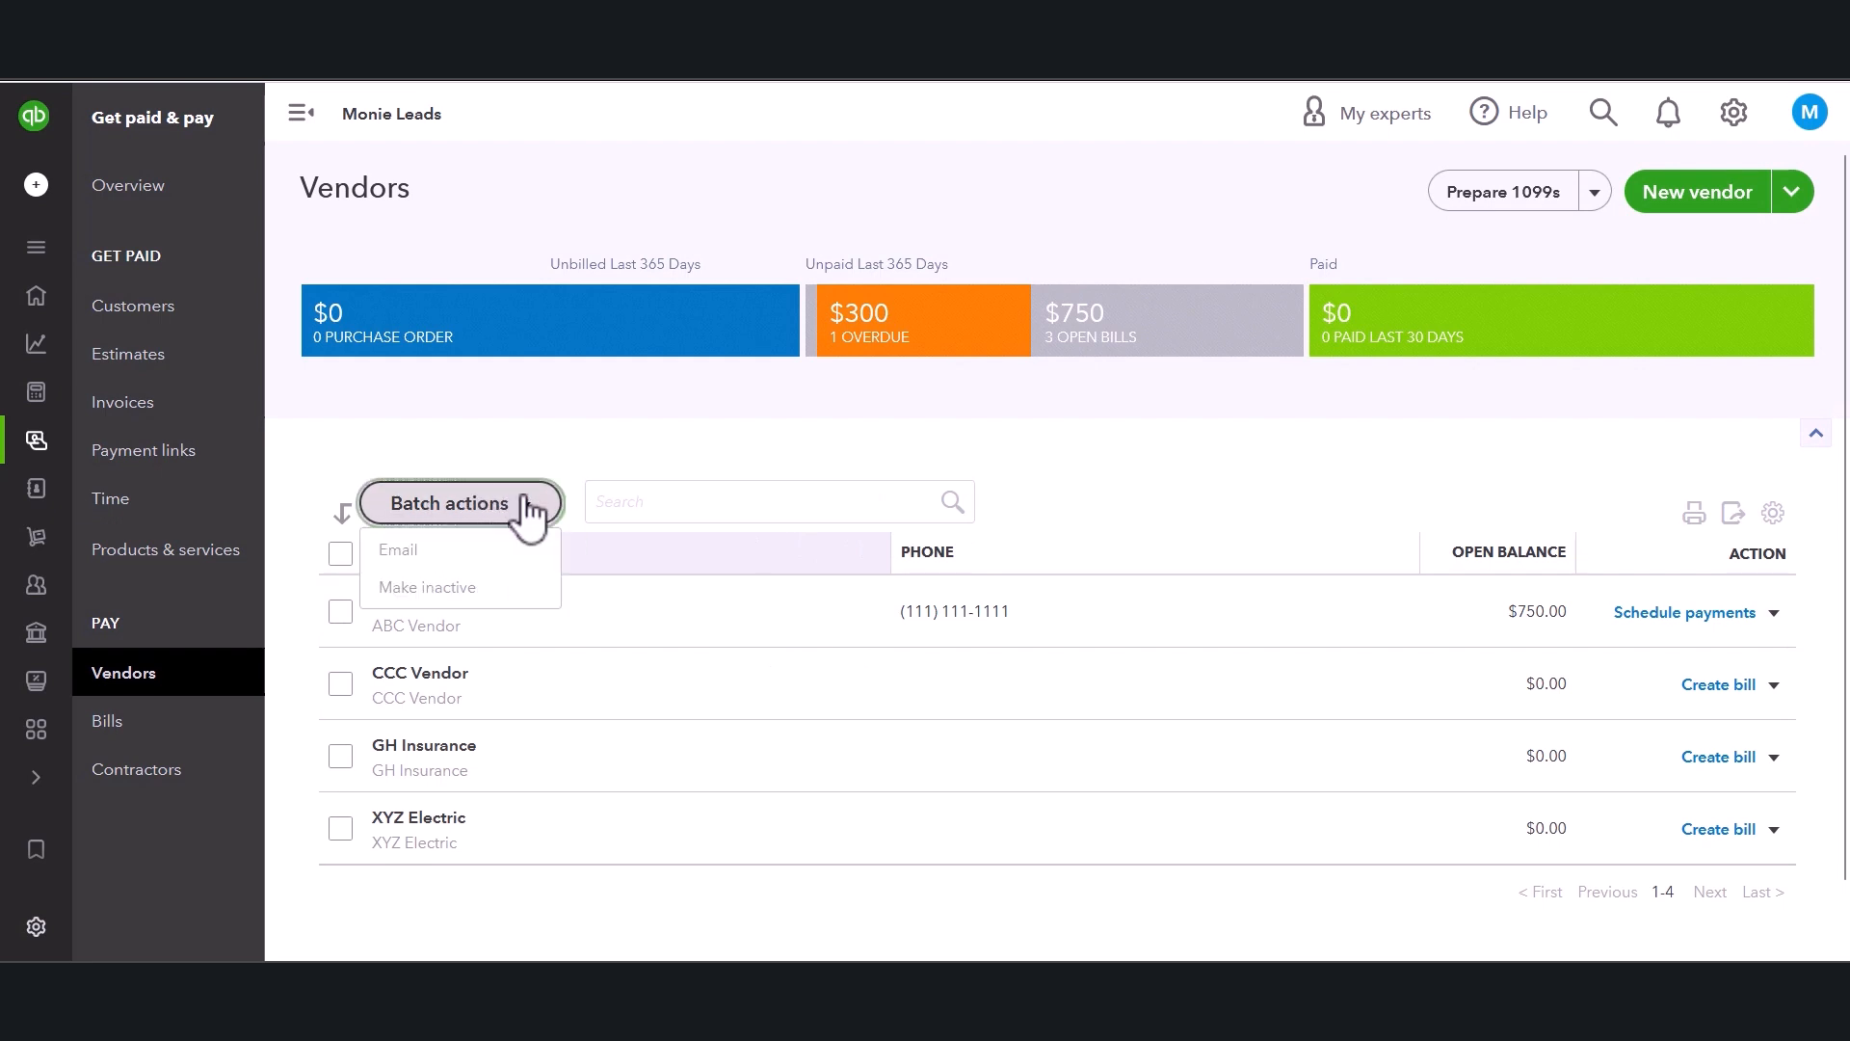
left_click(340, 553)
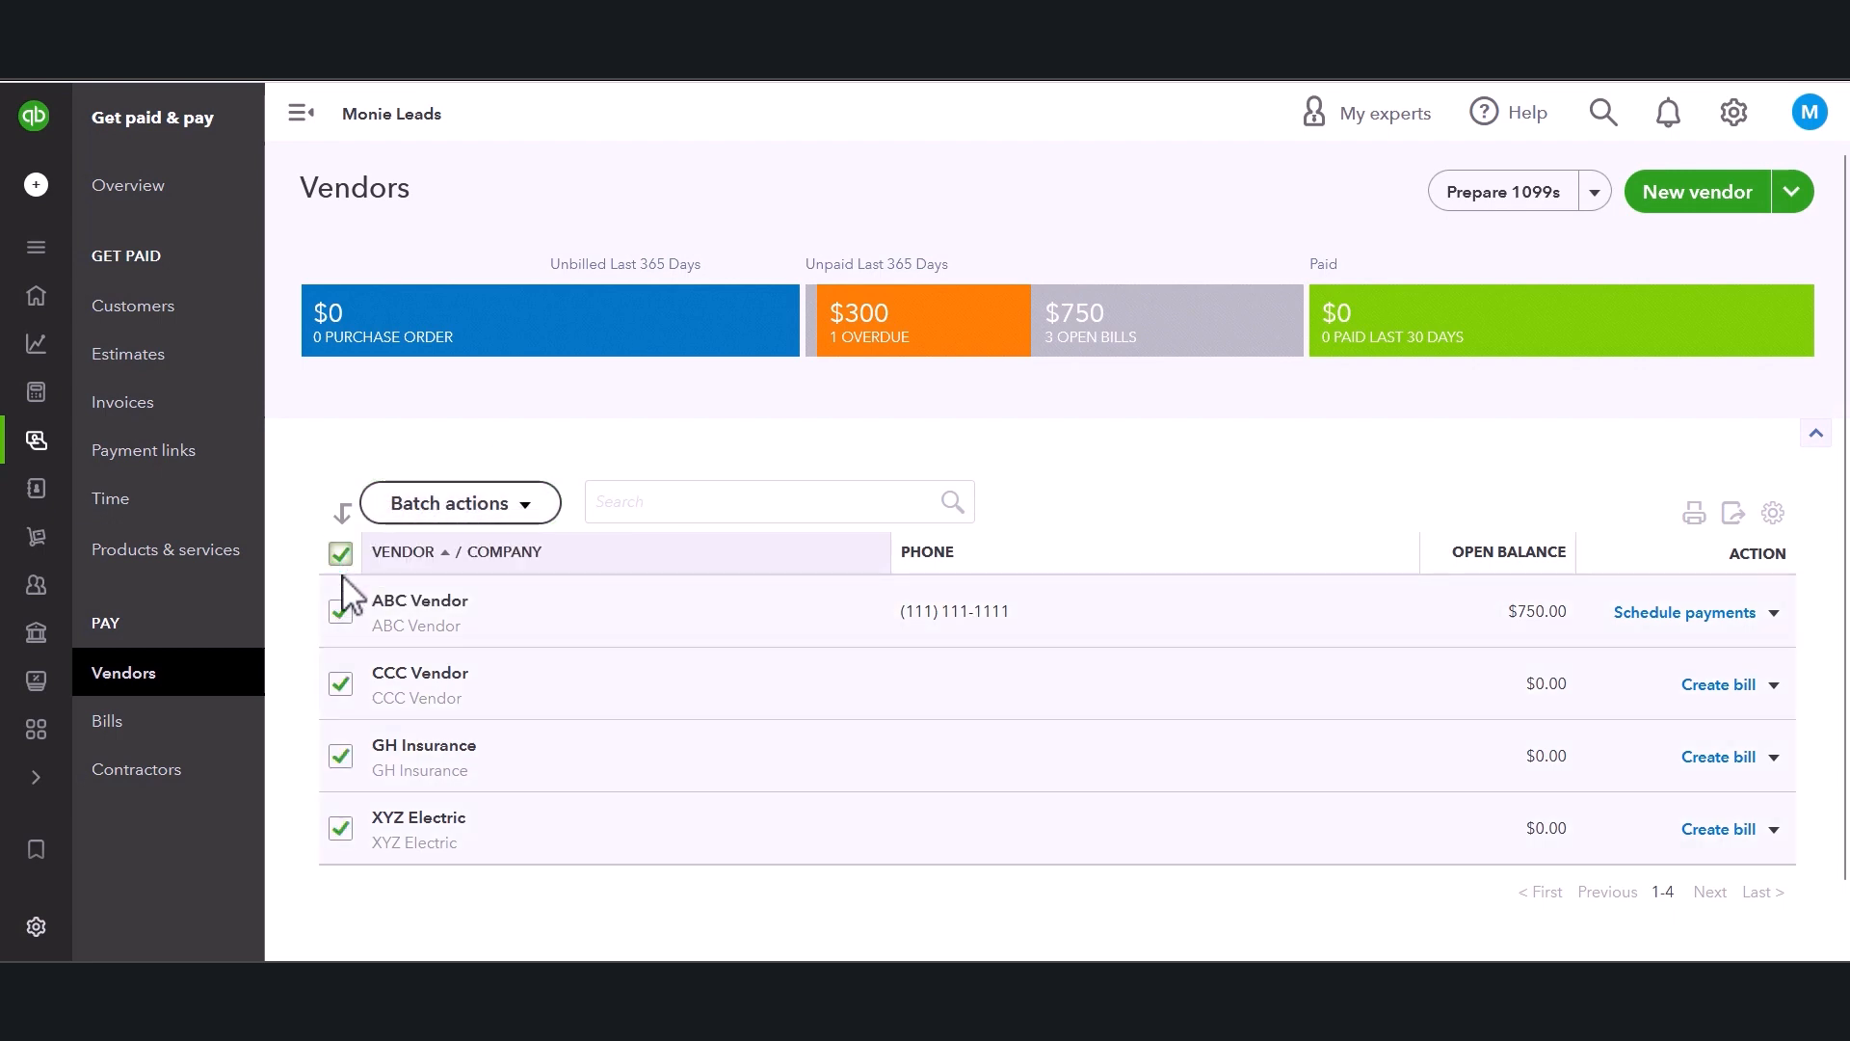
left_click(548, 521)
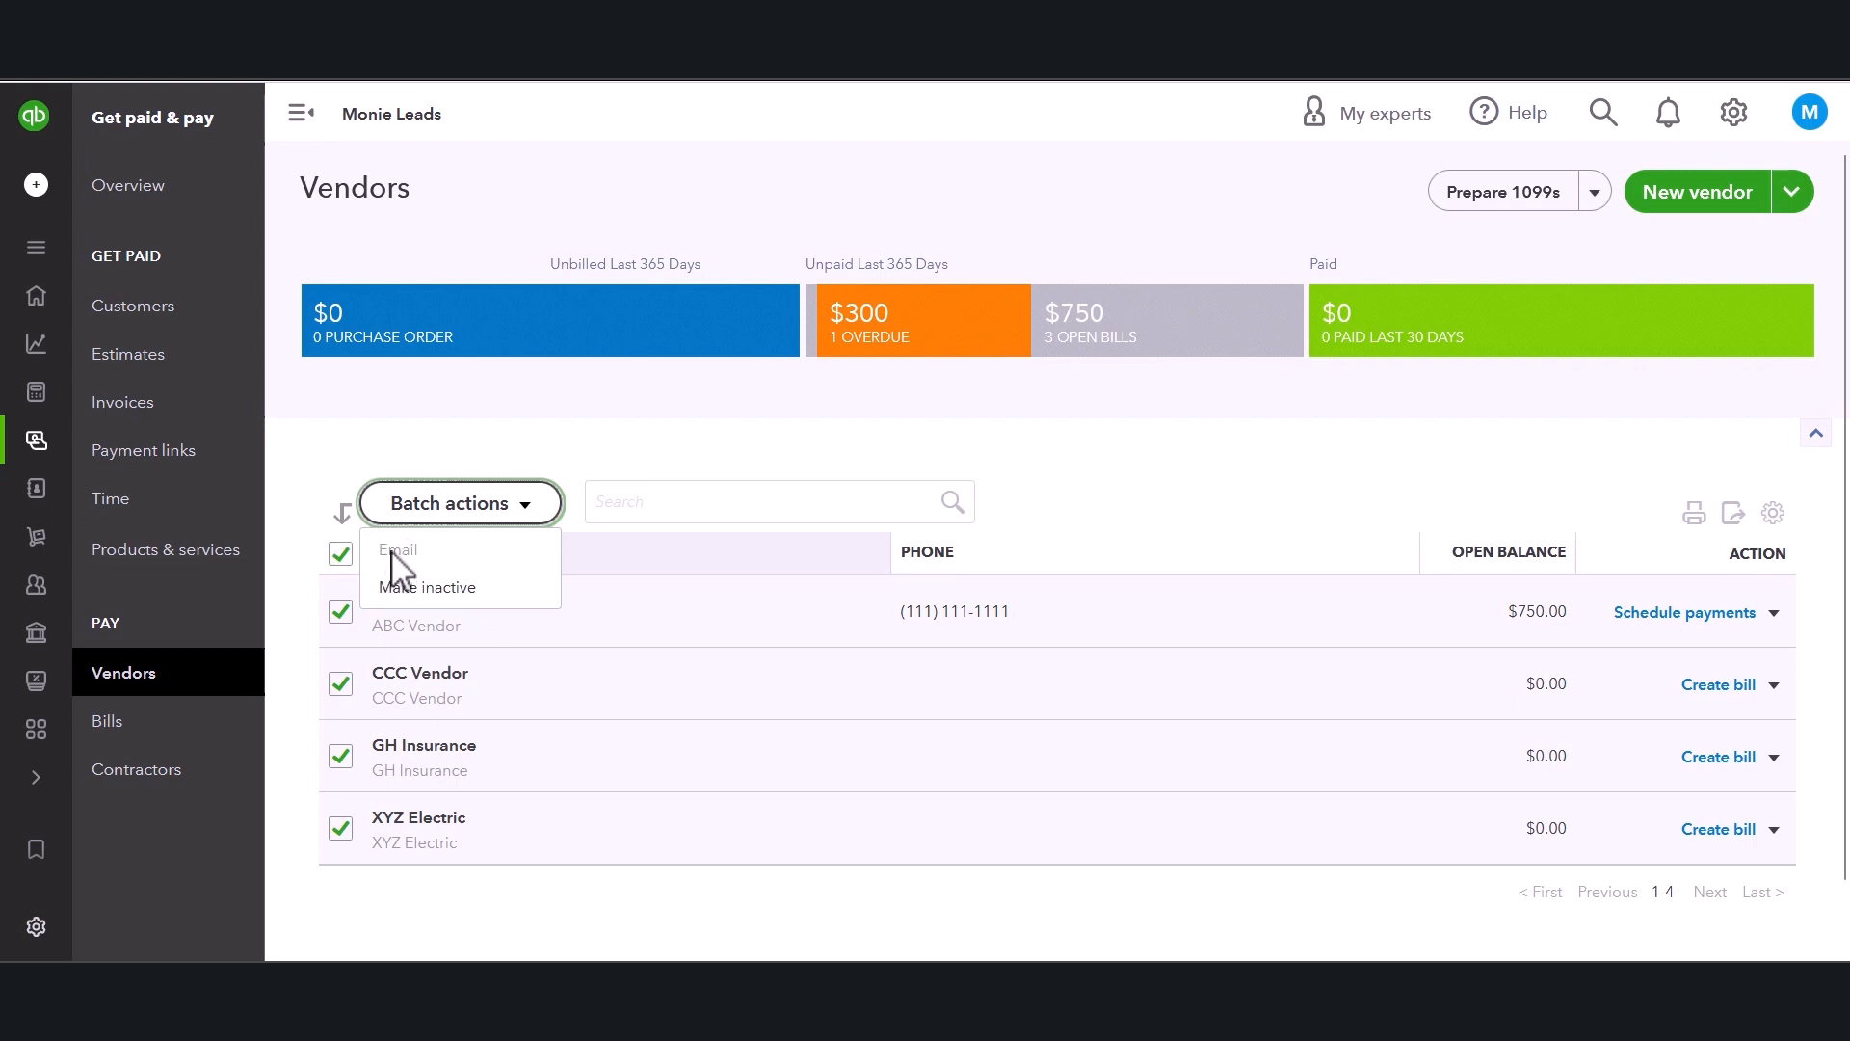
left_click(340, 554)
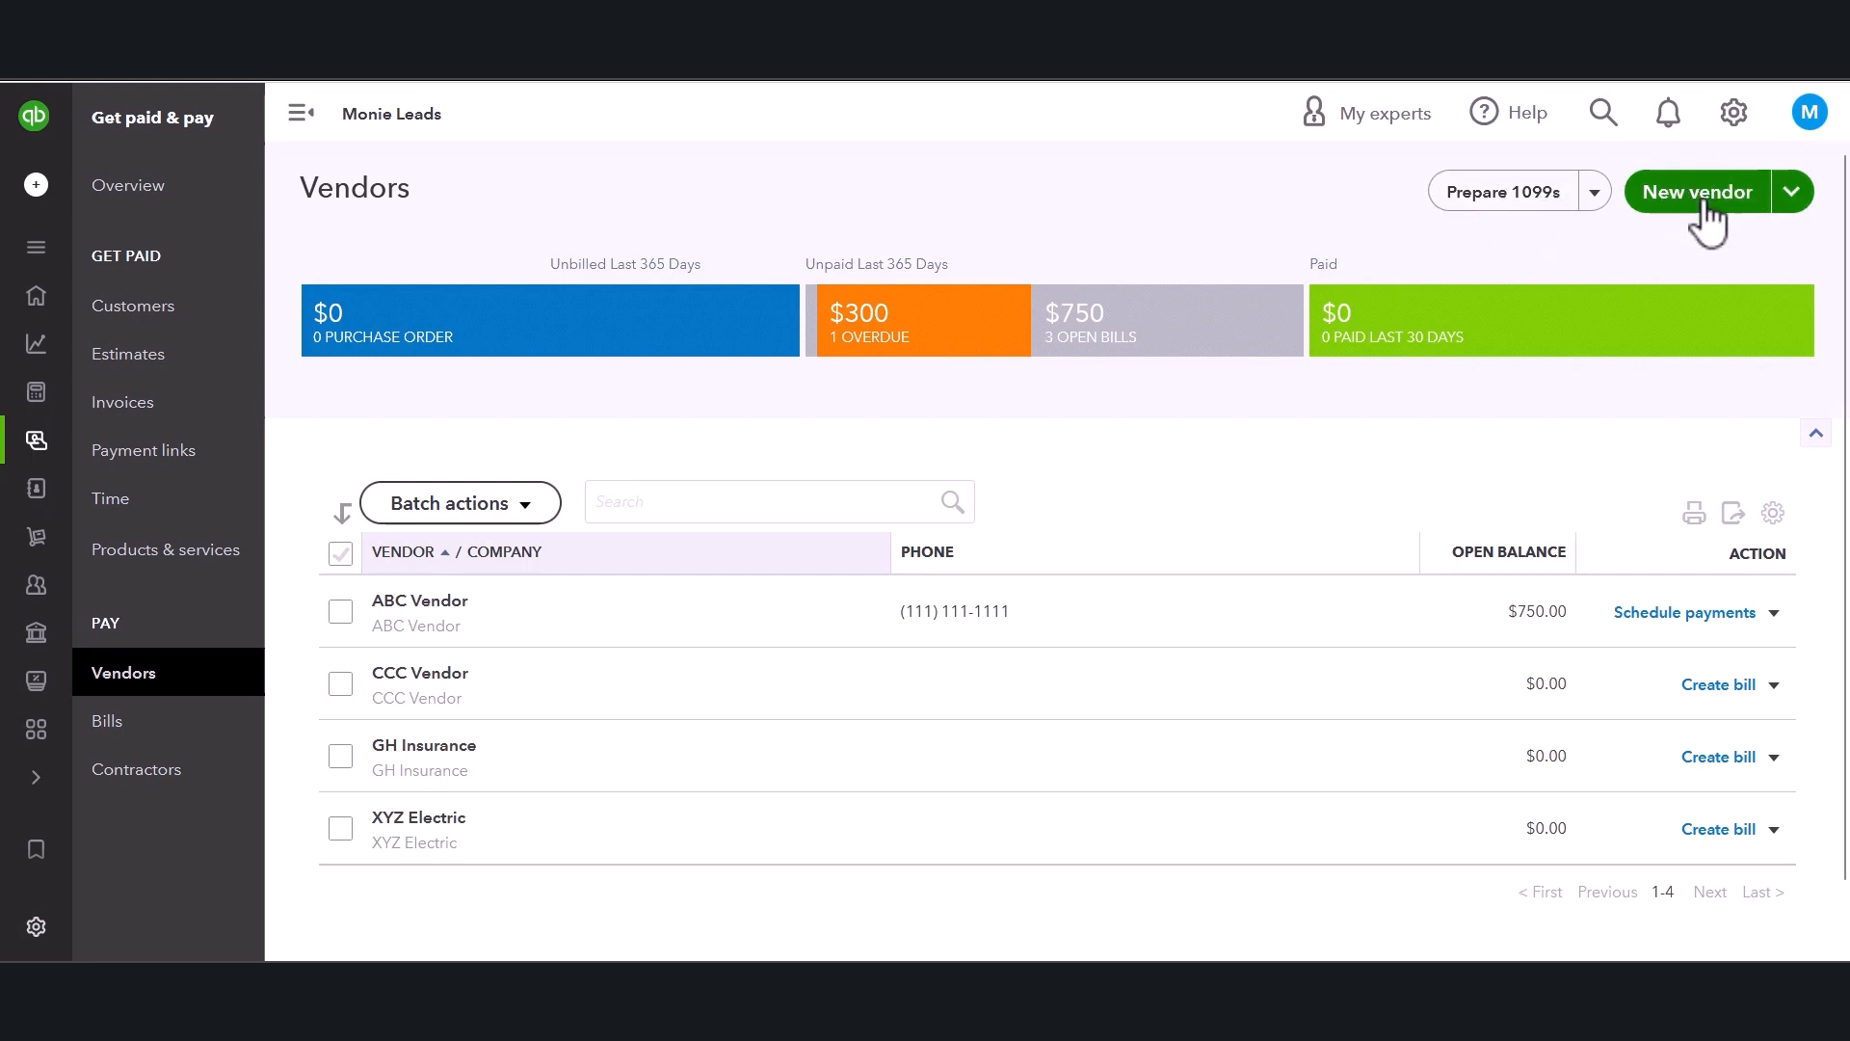
Open a new vendor form and review its Address, Notes and Additional info sections.
left_click(1798, 197)
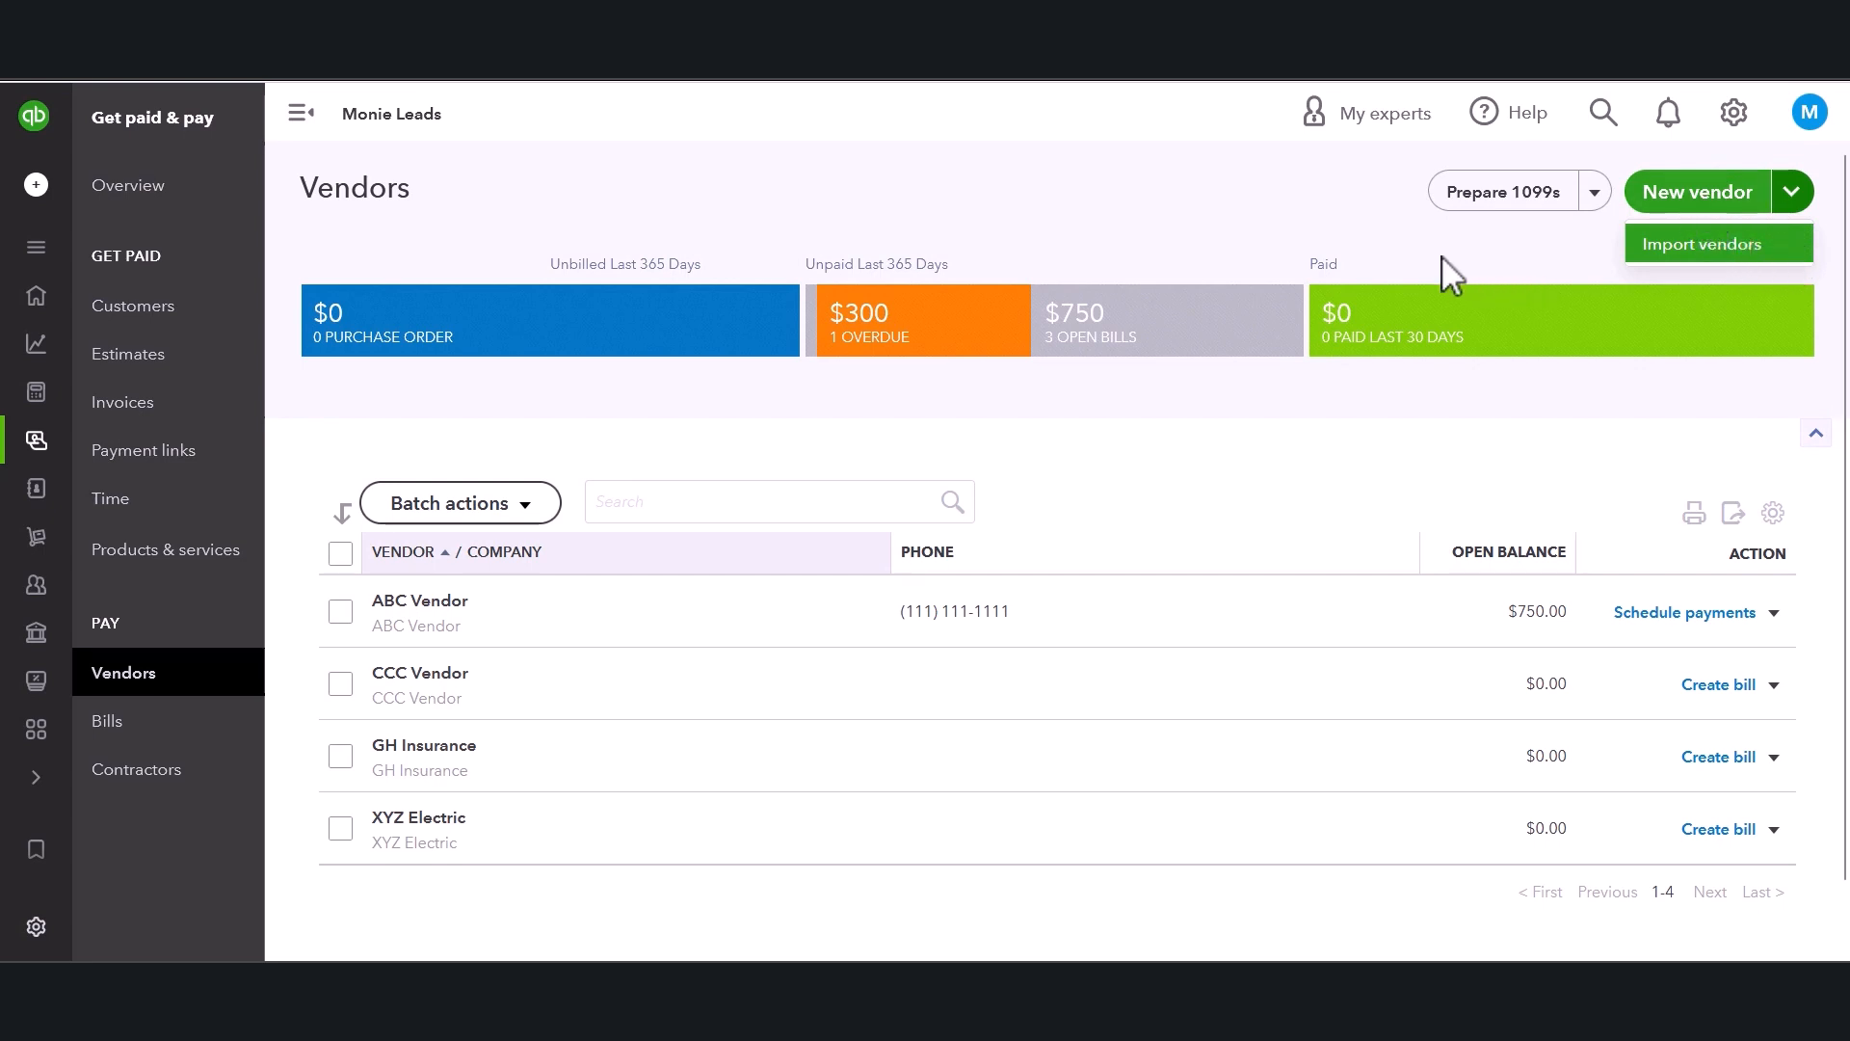
left_click(1380, 220)
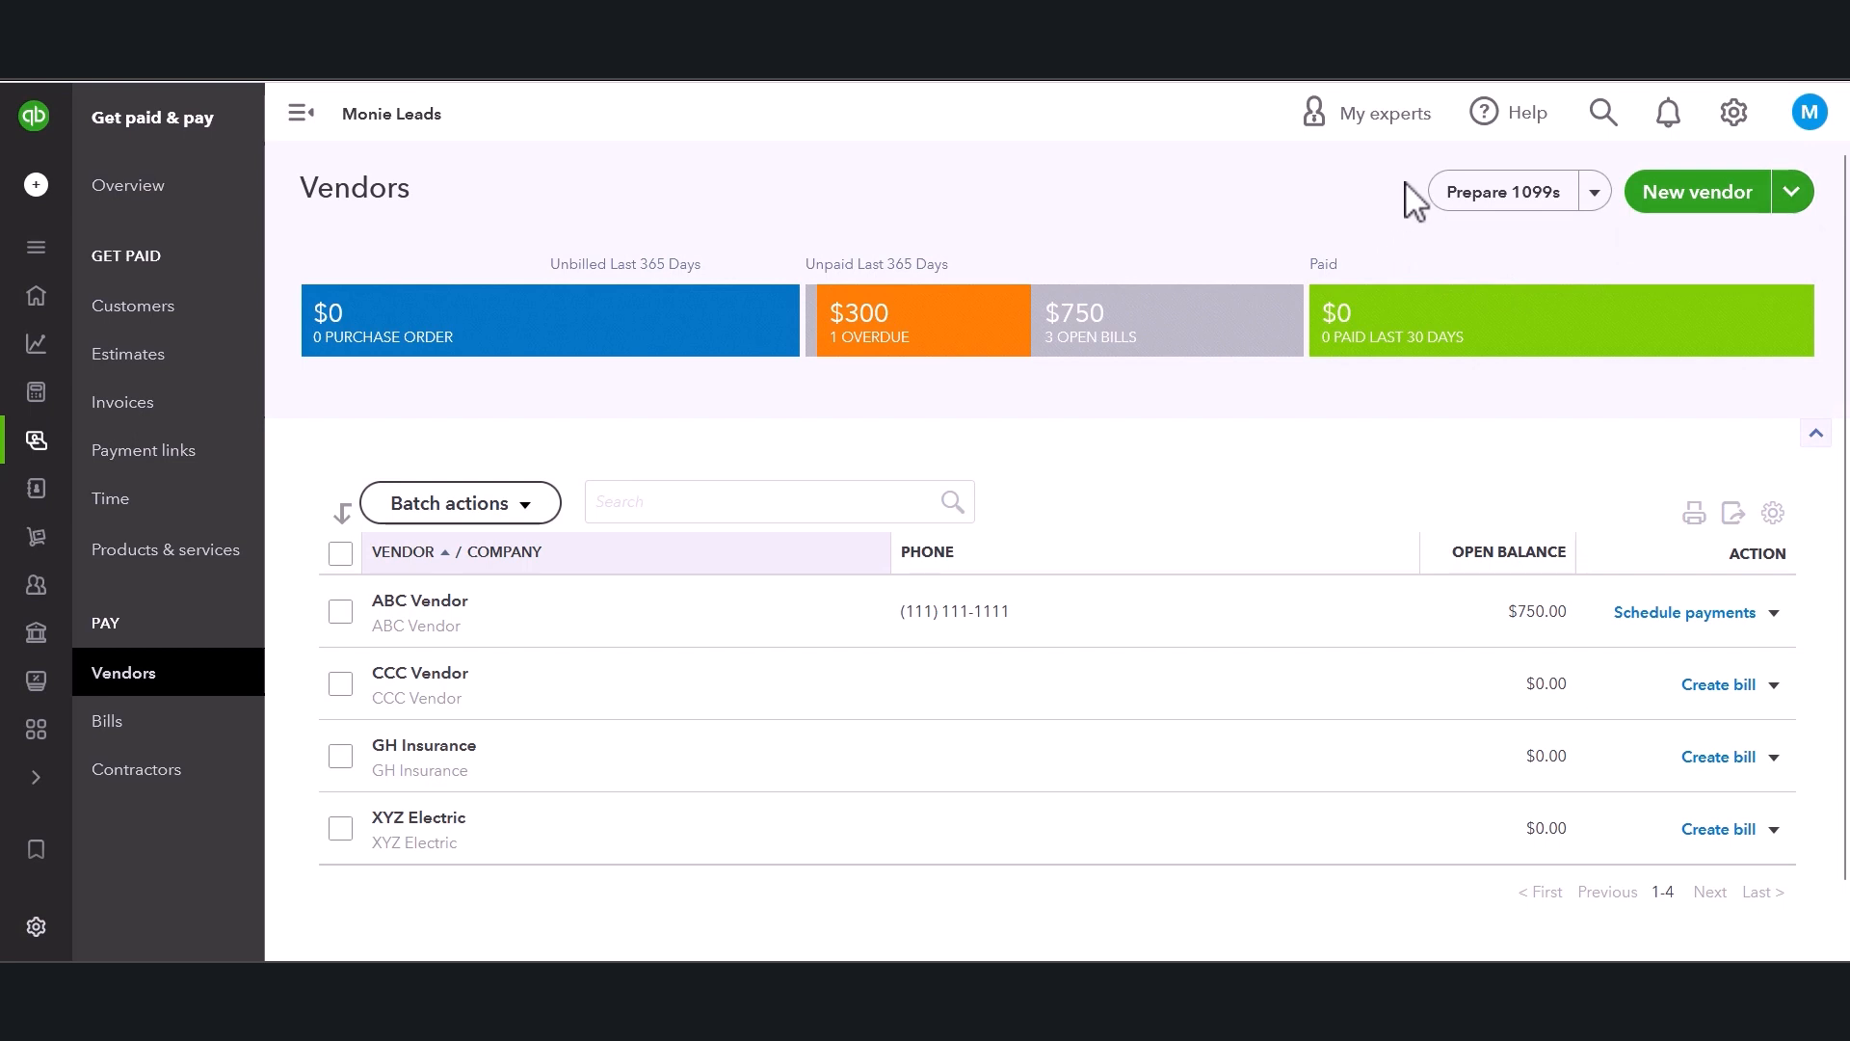
left_click(1718, 204)
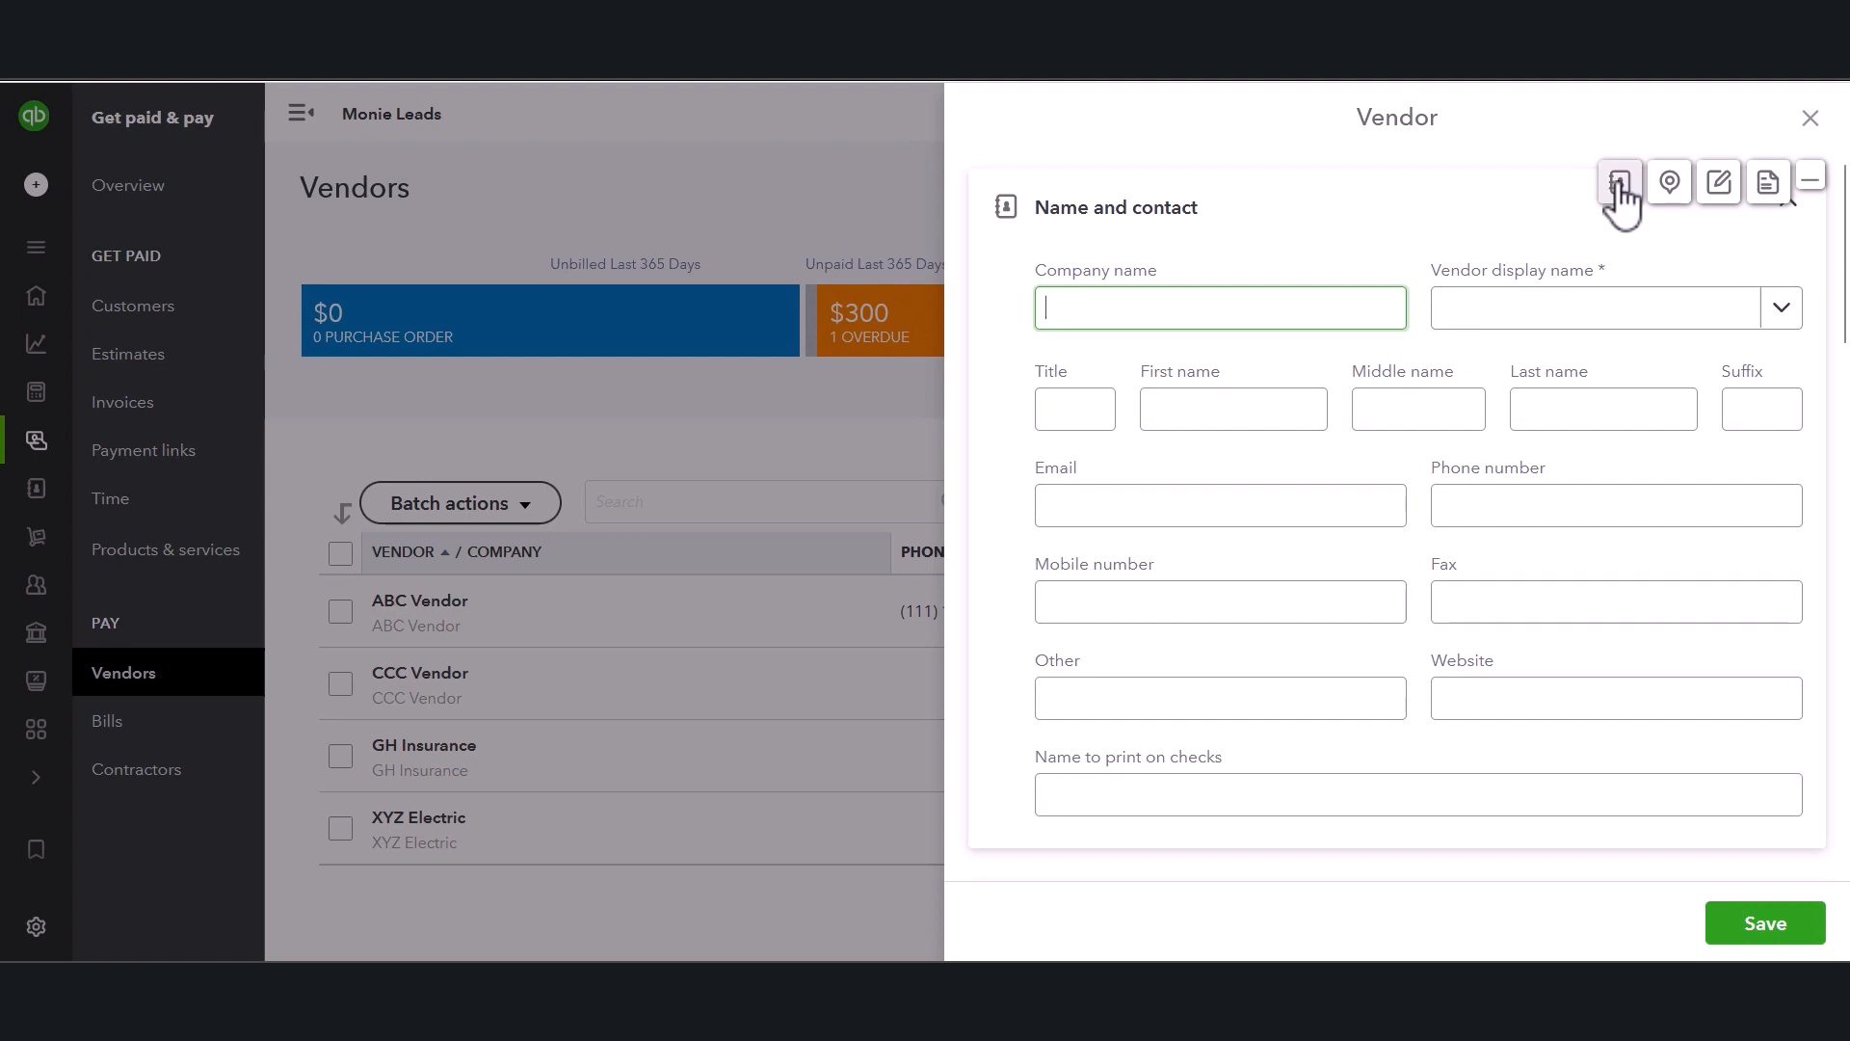
left_click(1670, 185)
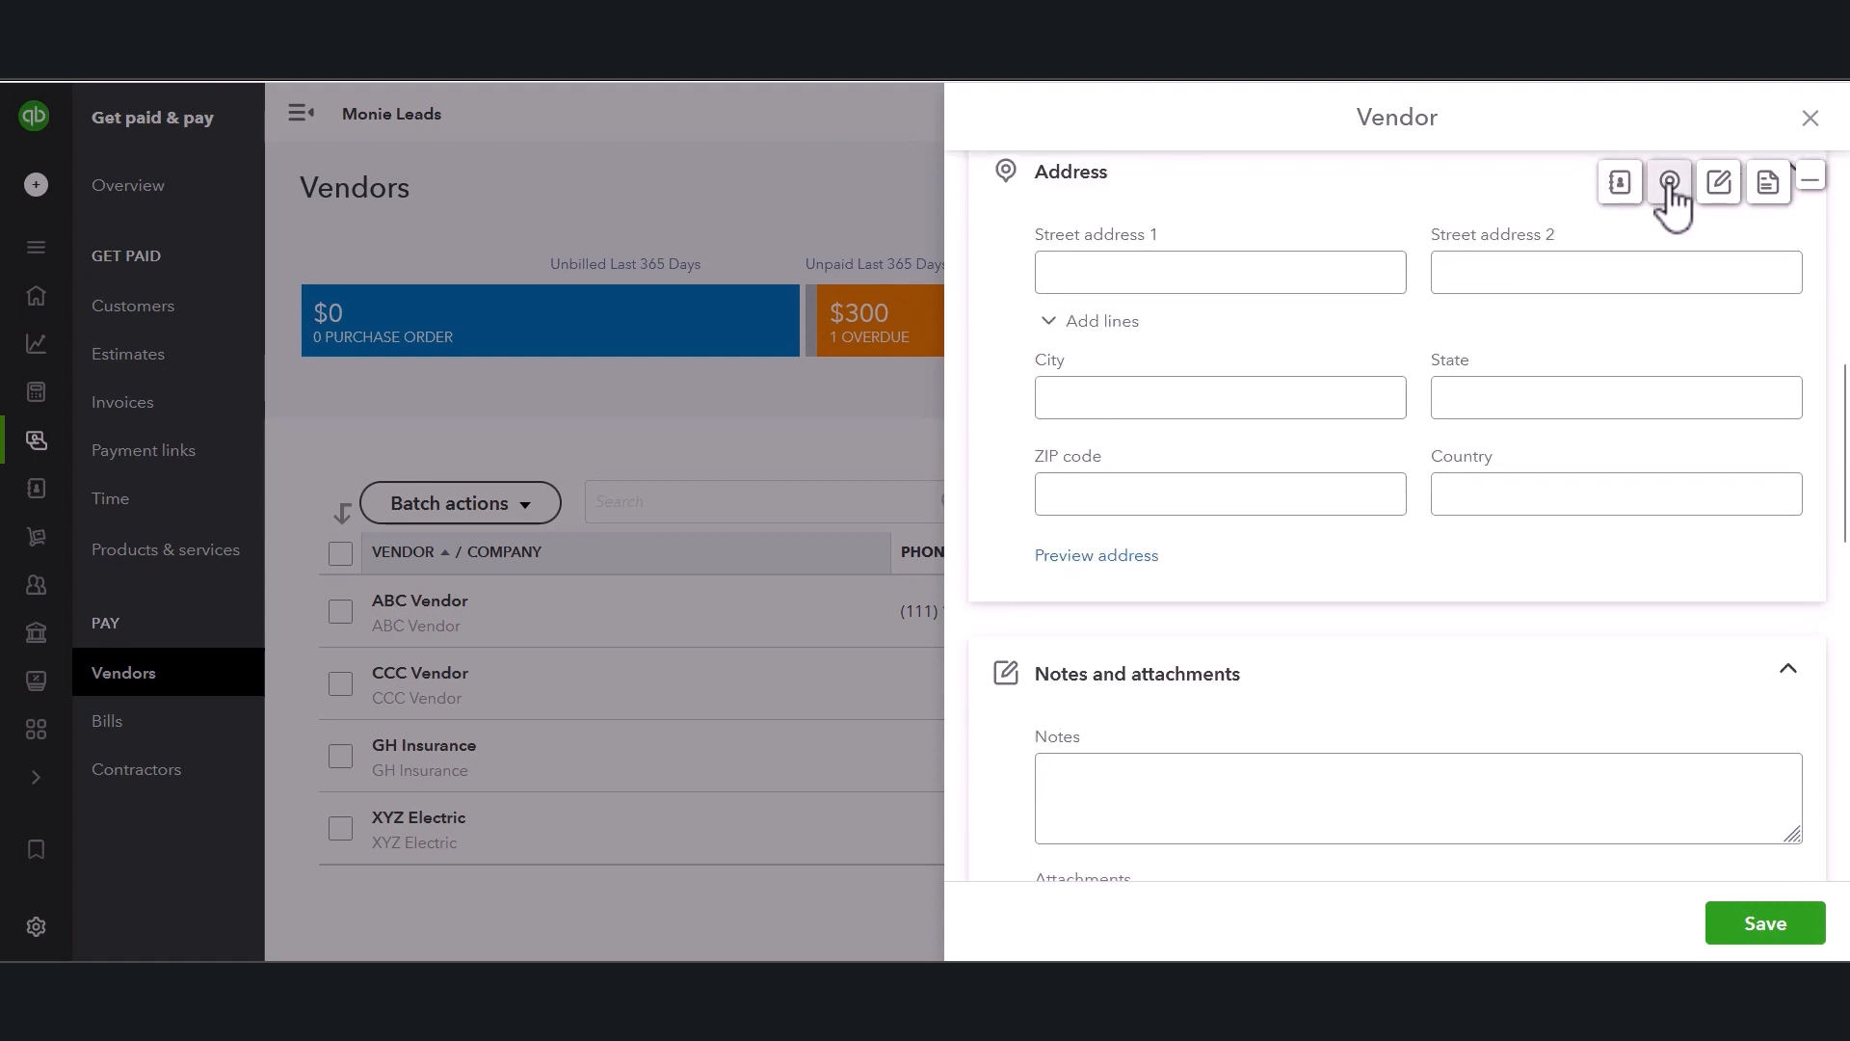
left_click(1719, 185)
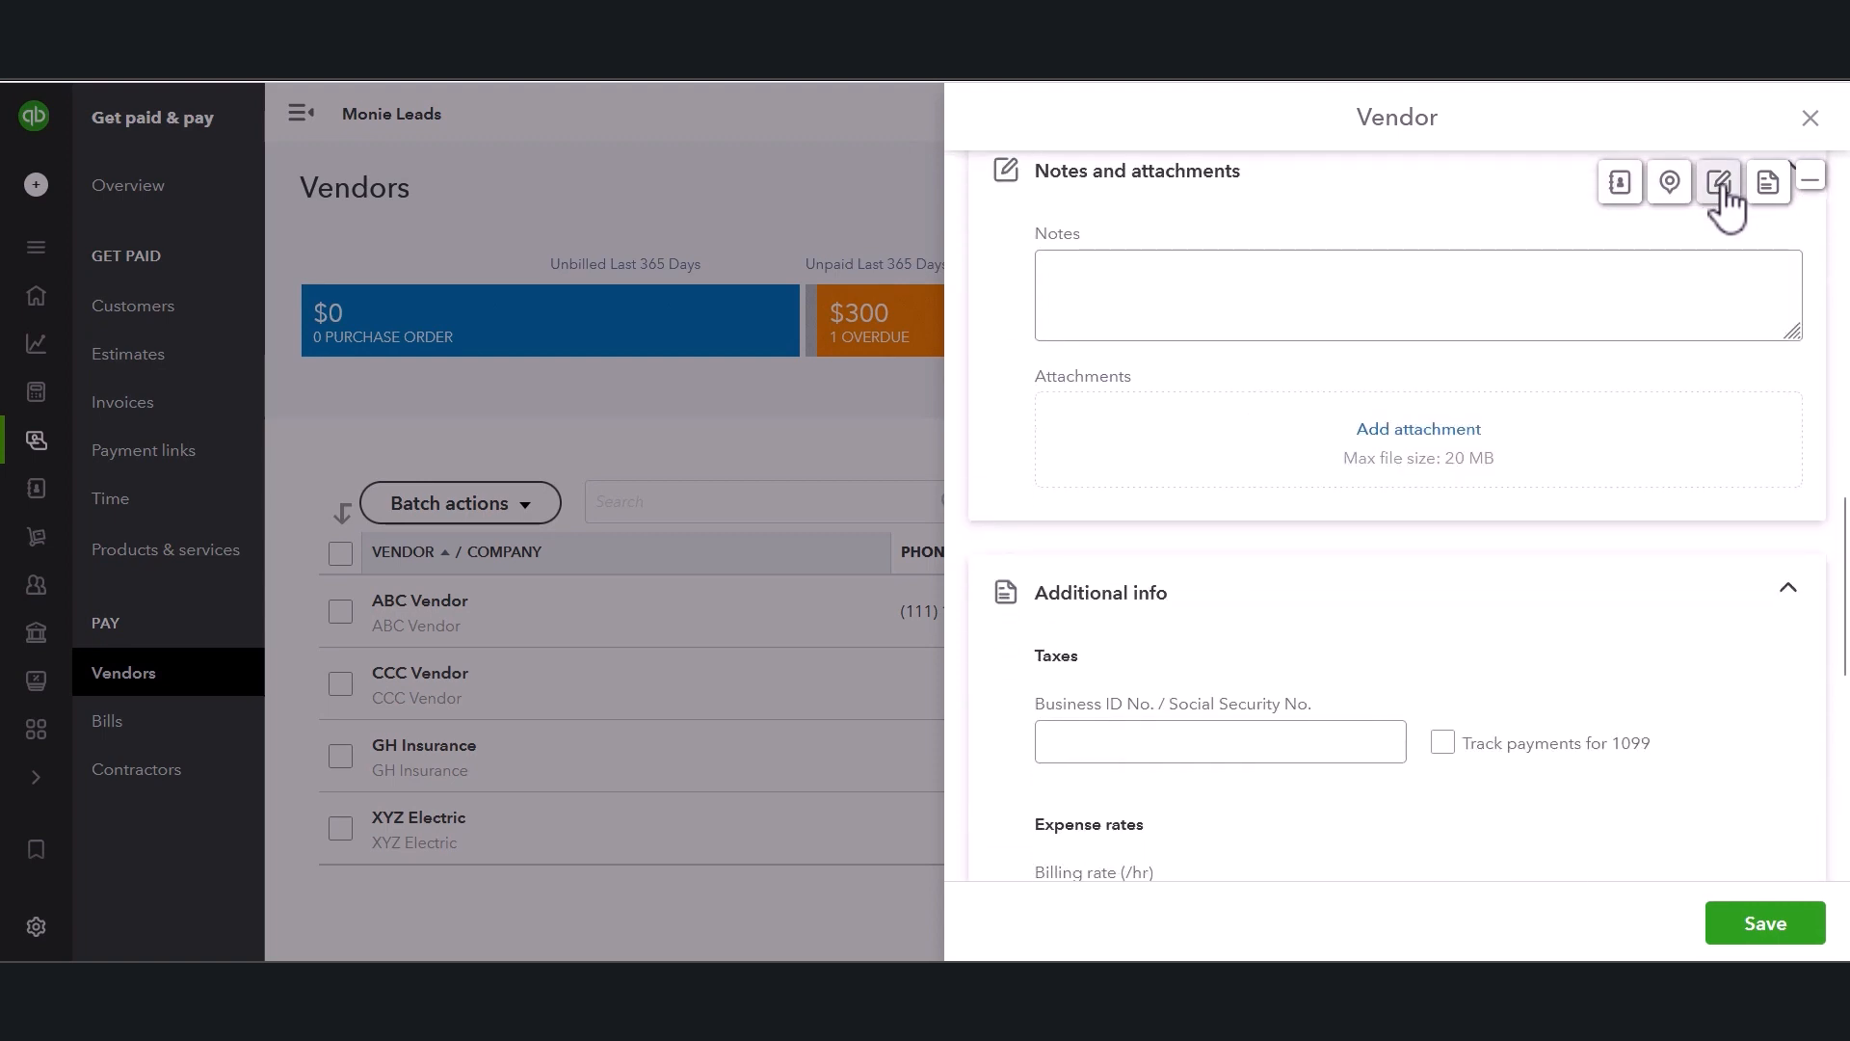
left_click(1768, 185)
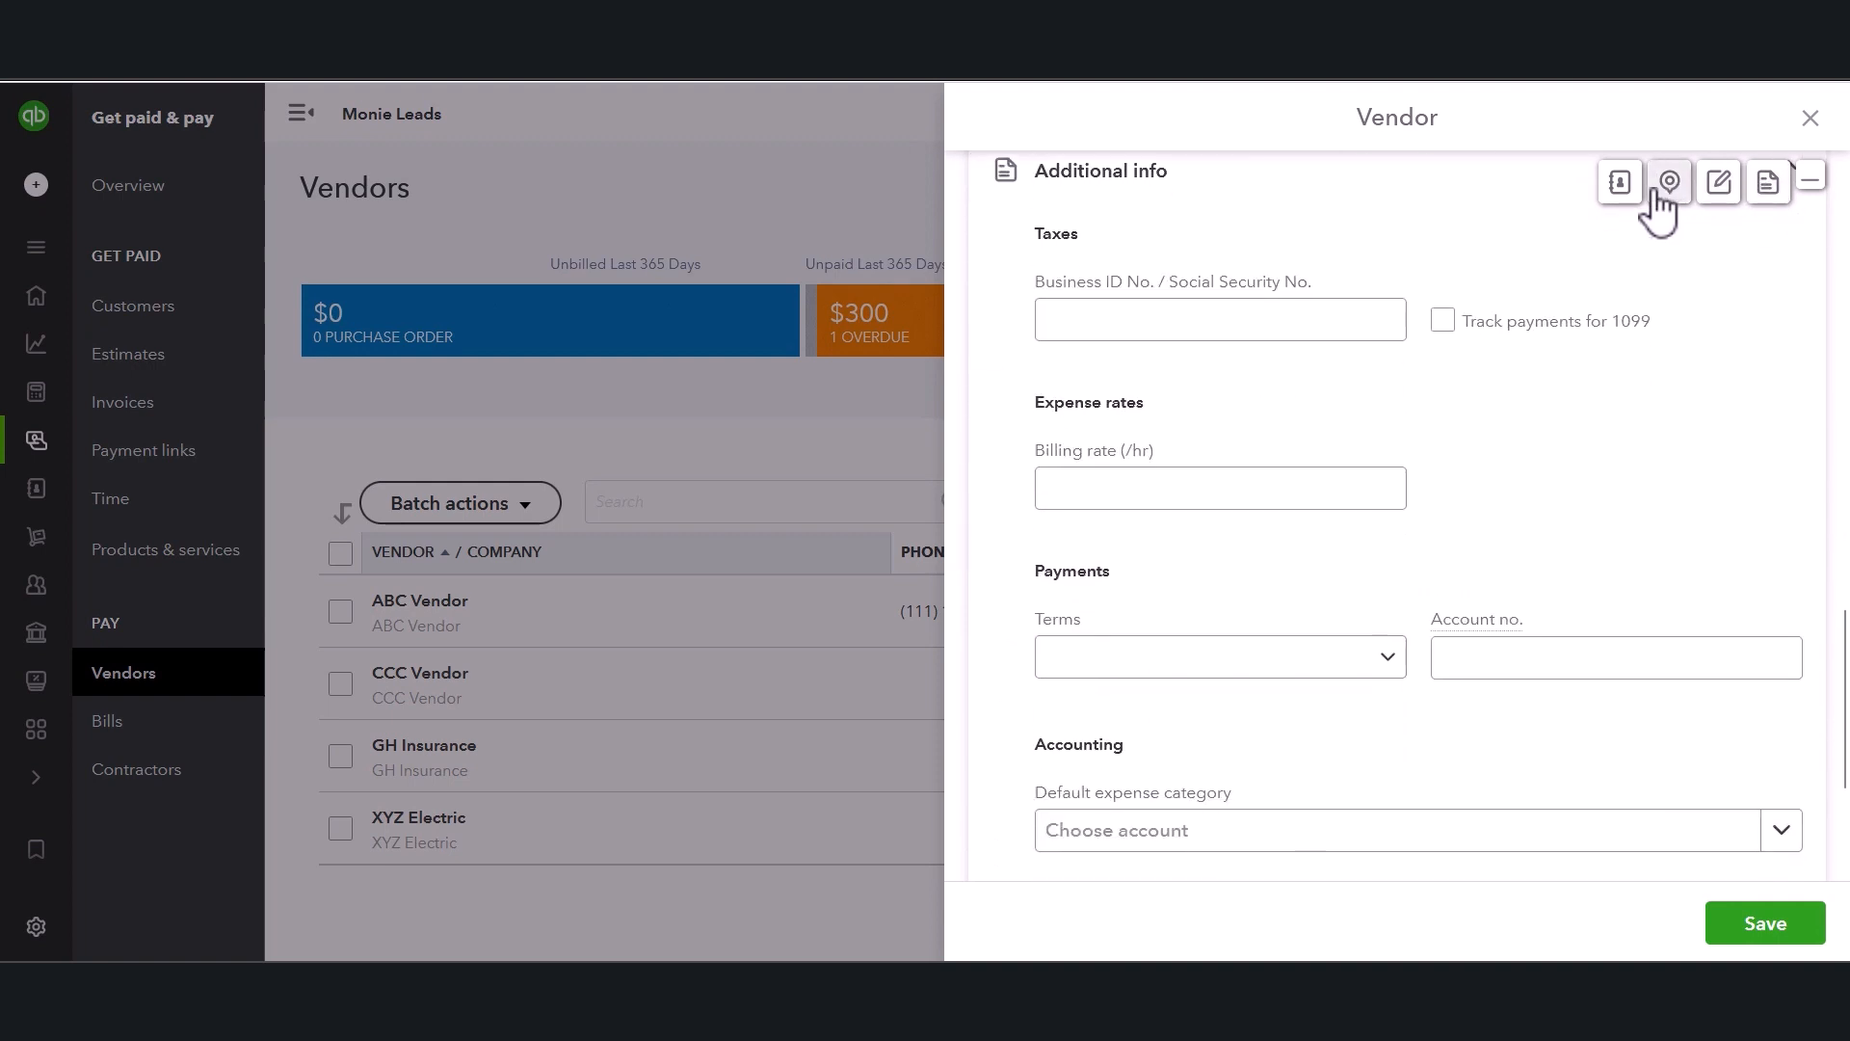
left_click(1623, 189)
Enter the company name AFE Vendor and the contact's first and last name.
left_click(1241, 270)
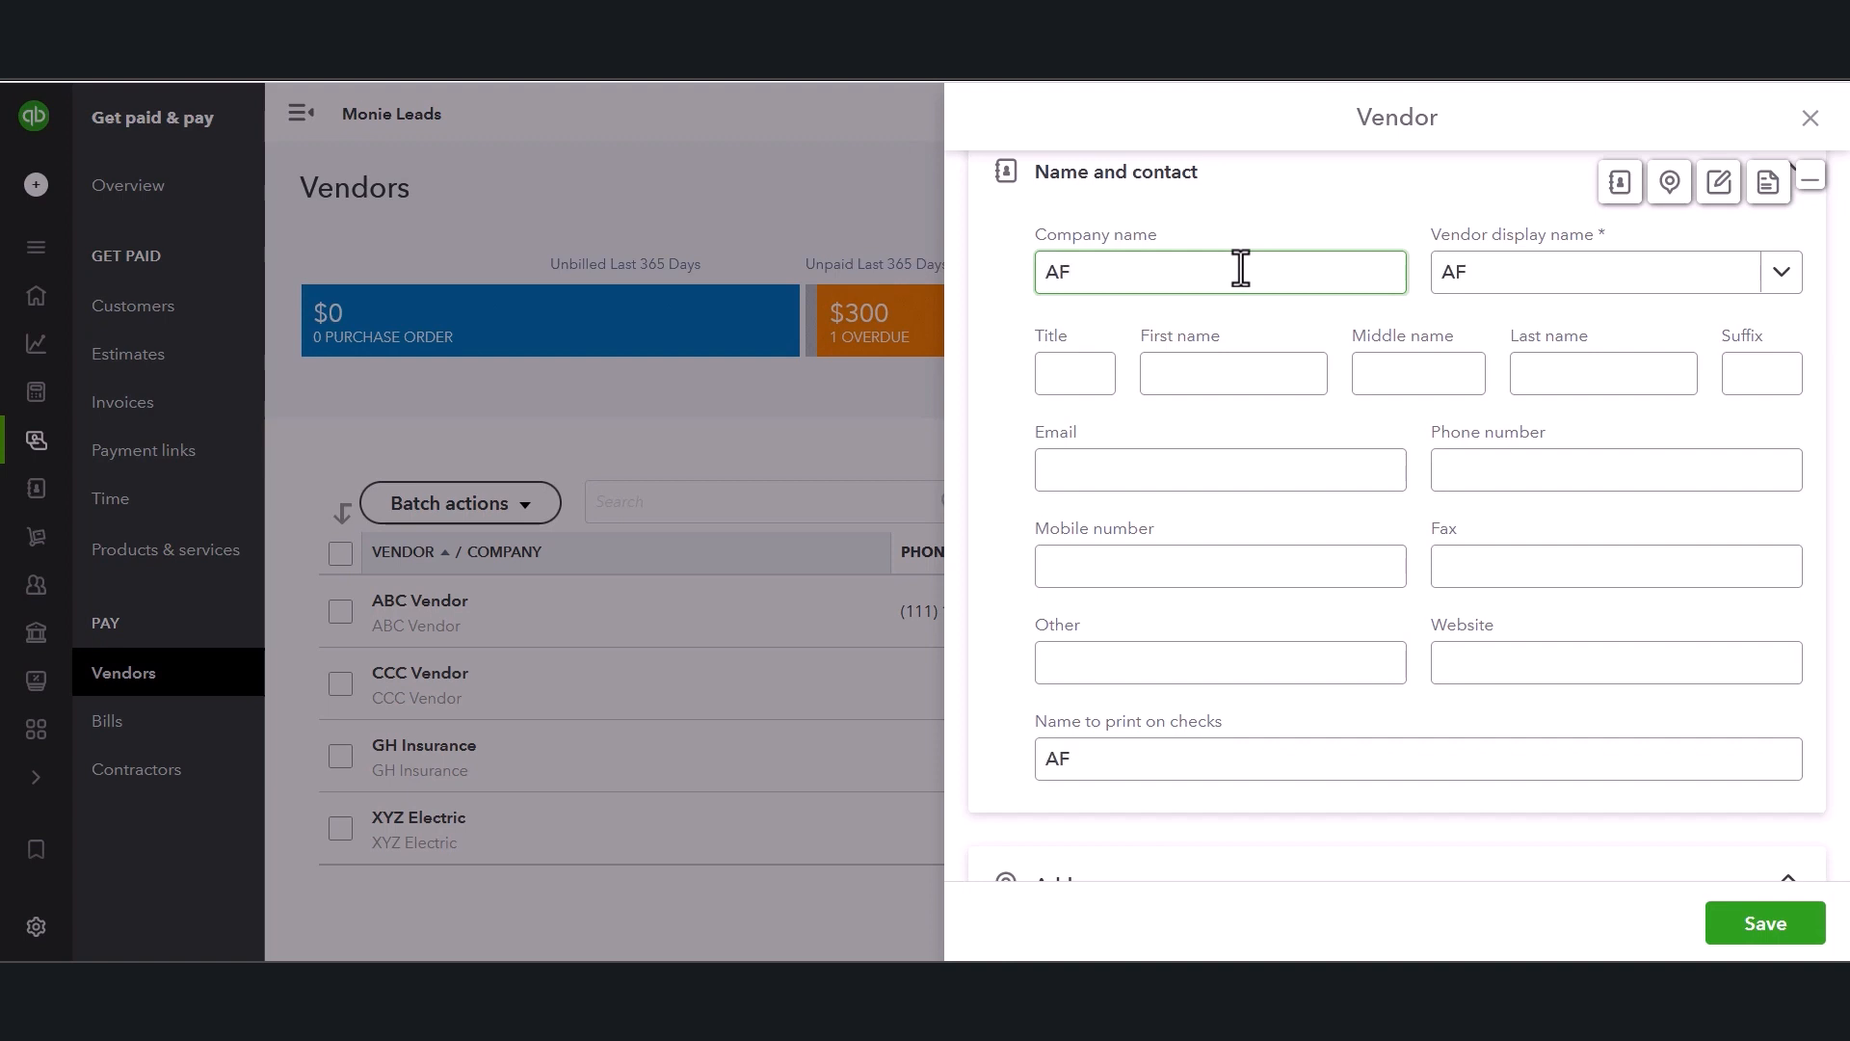
type("AFE Vend")
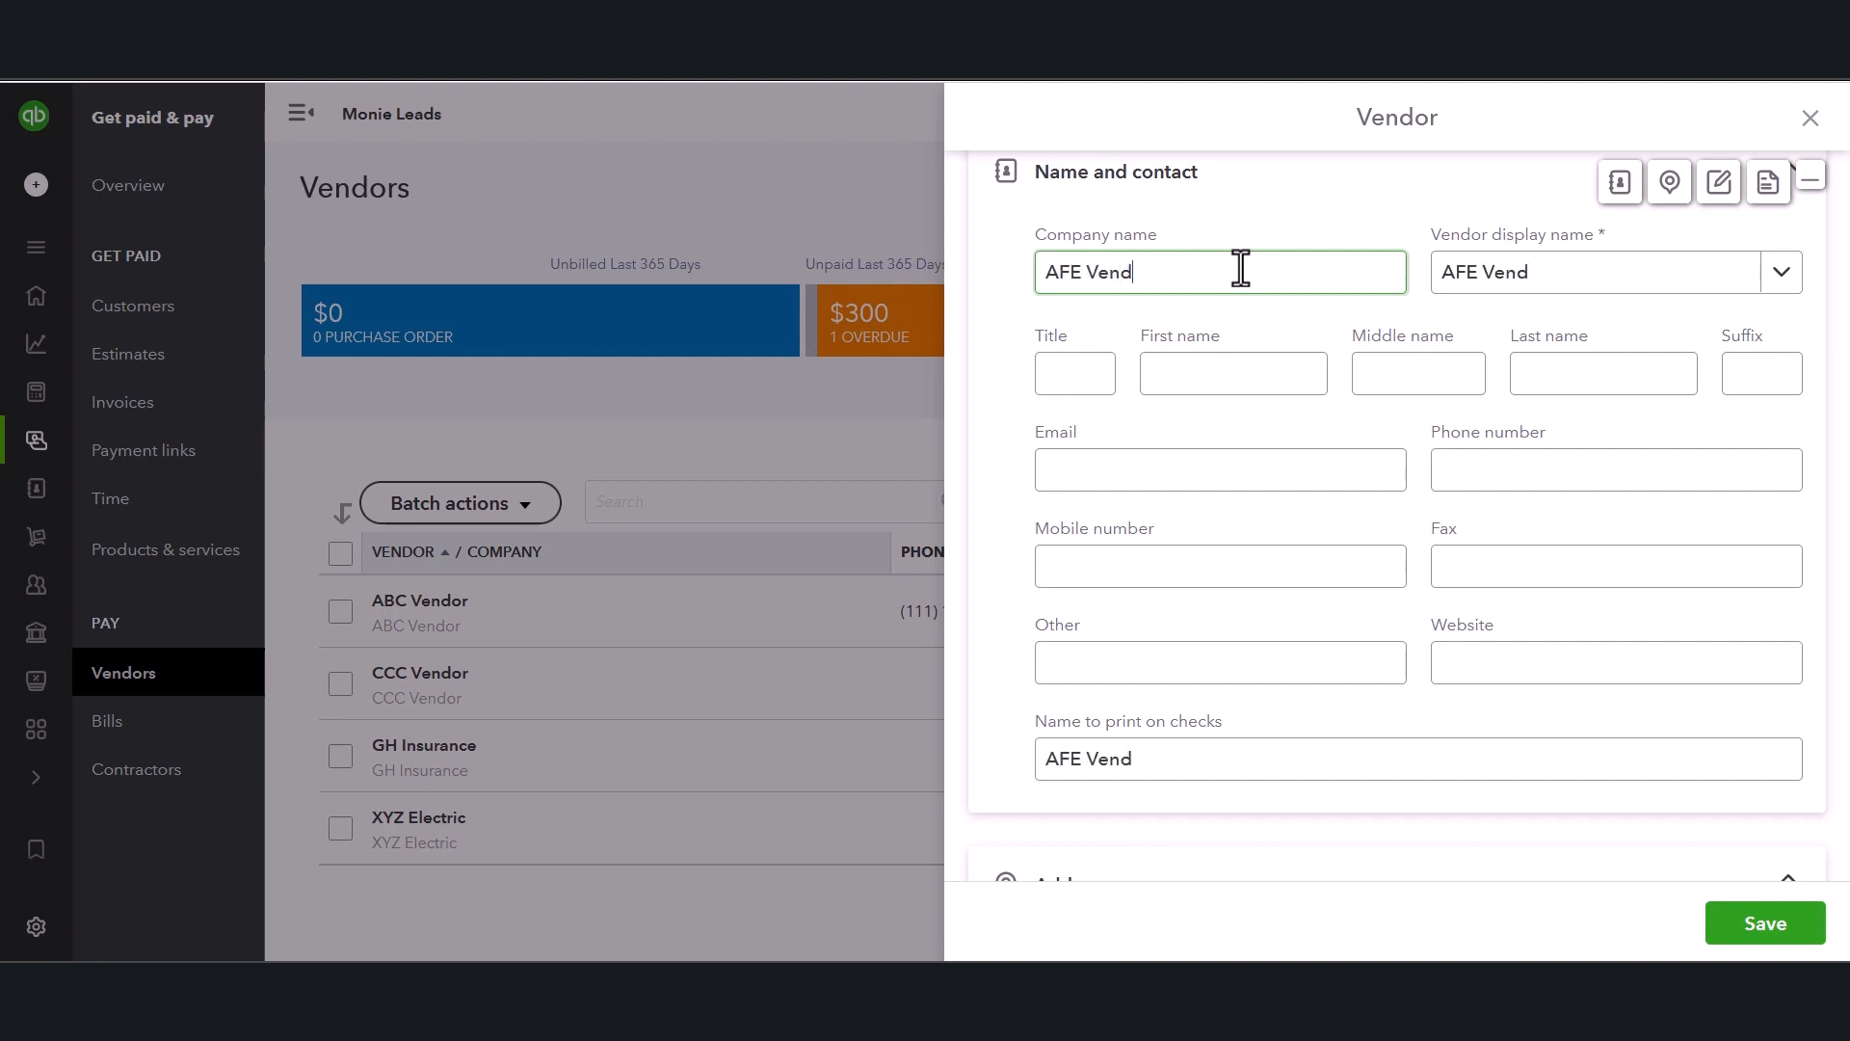
type("or")
key("Tab")
left_click(1432, 371)
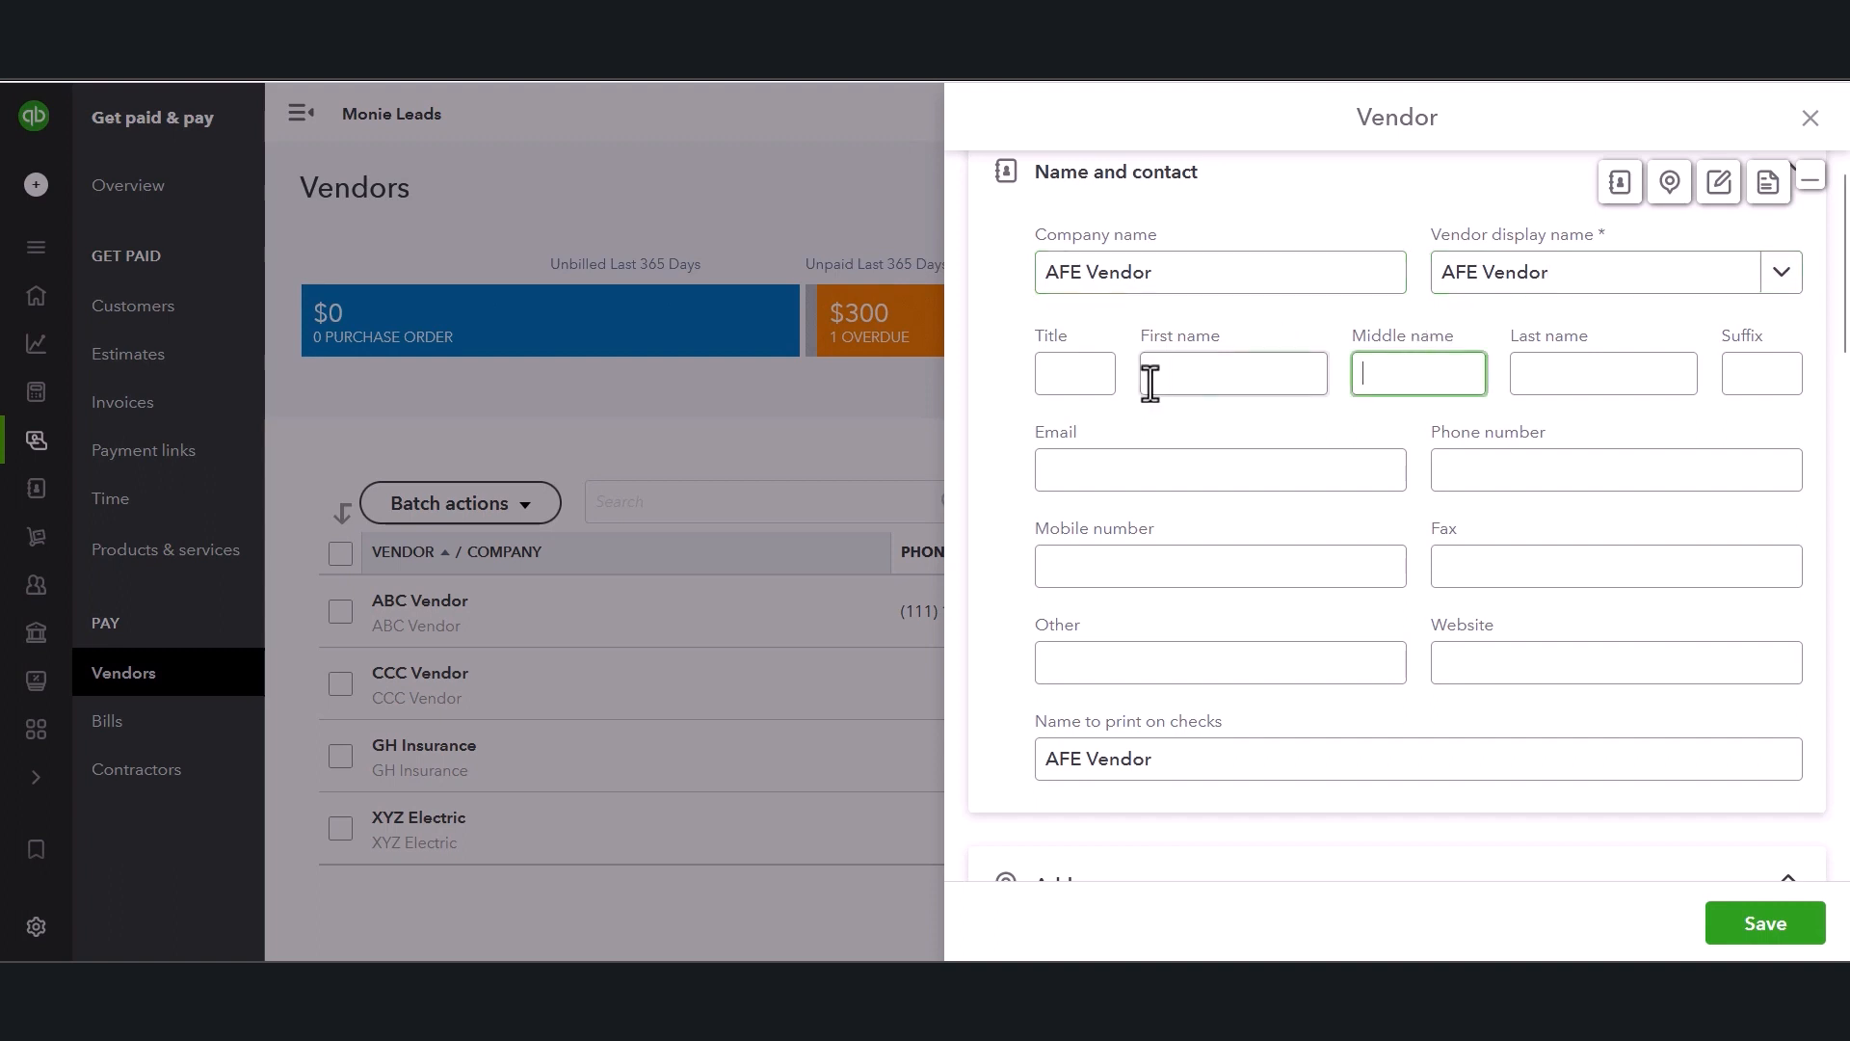
left_click(1154, 376)
type("F")
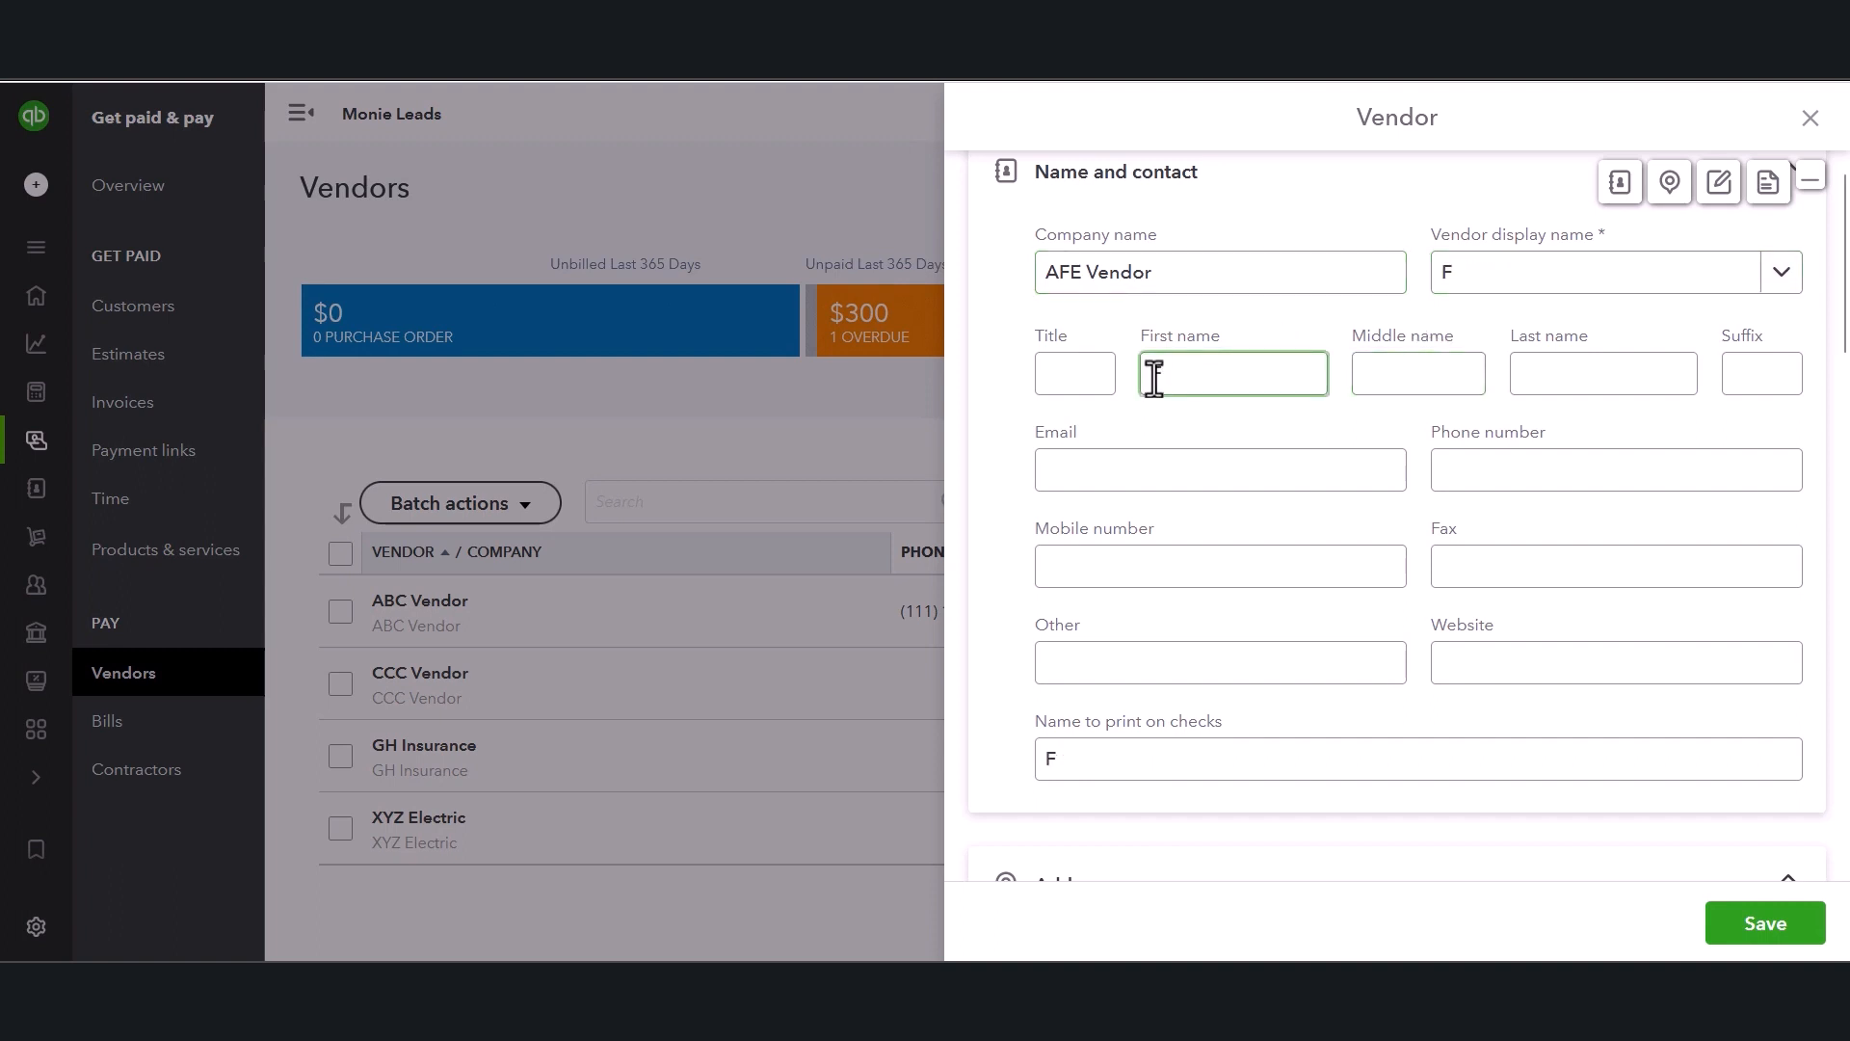
type("rank")
key("Tab")
key("Tab")
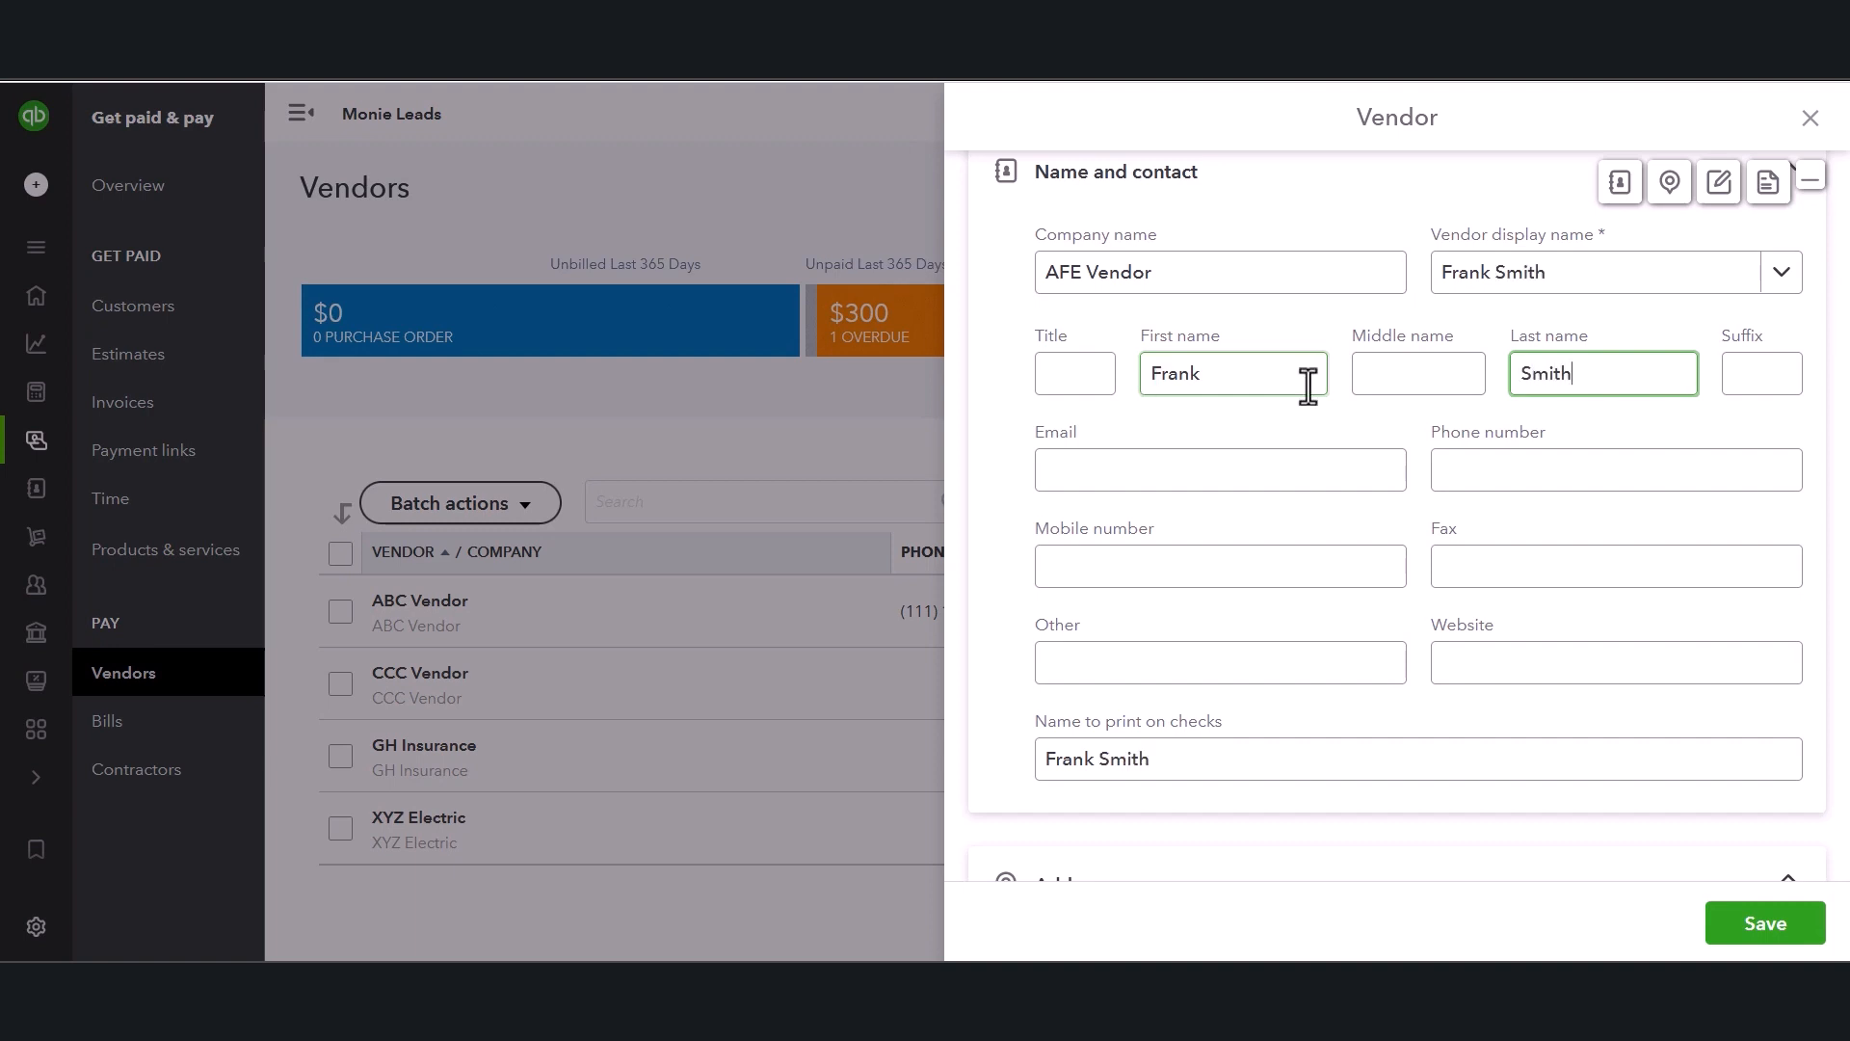
Set the vendor display name to AFE Vendor.
left_click(1444, 316)
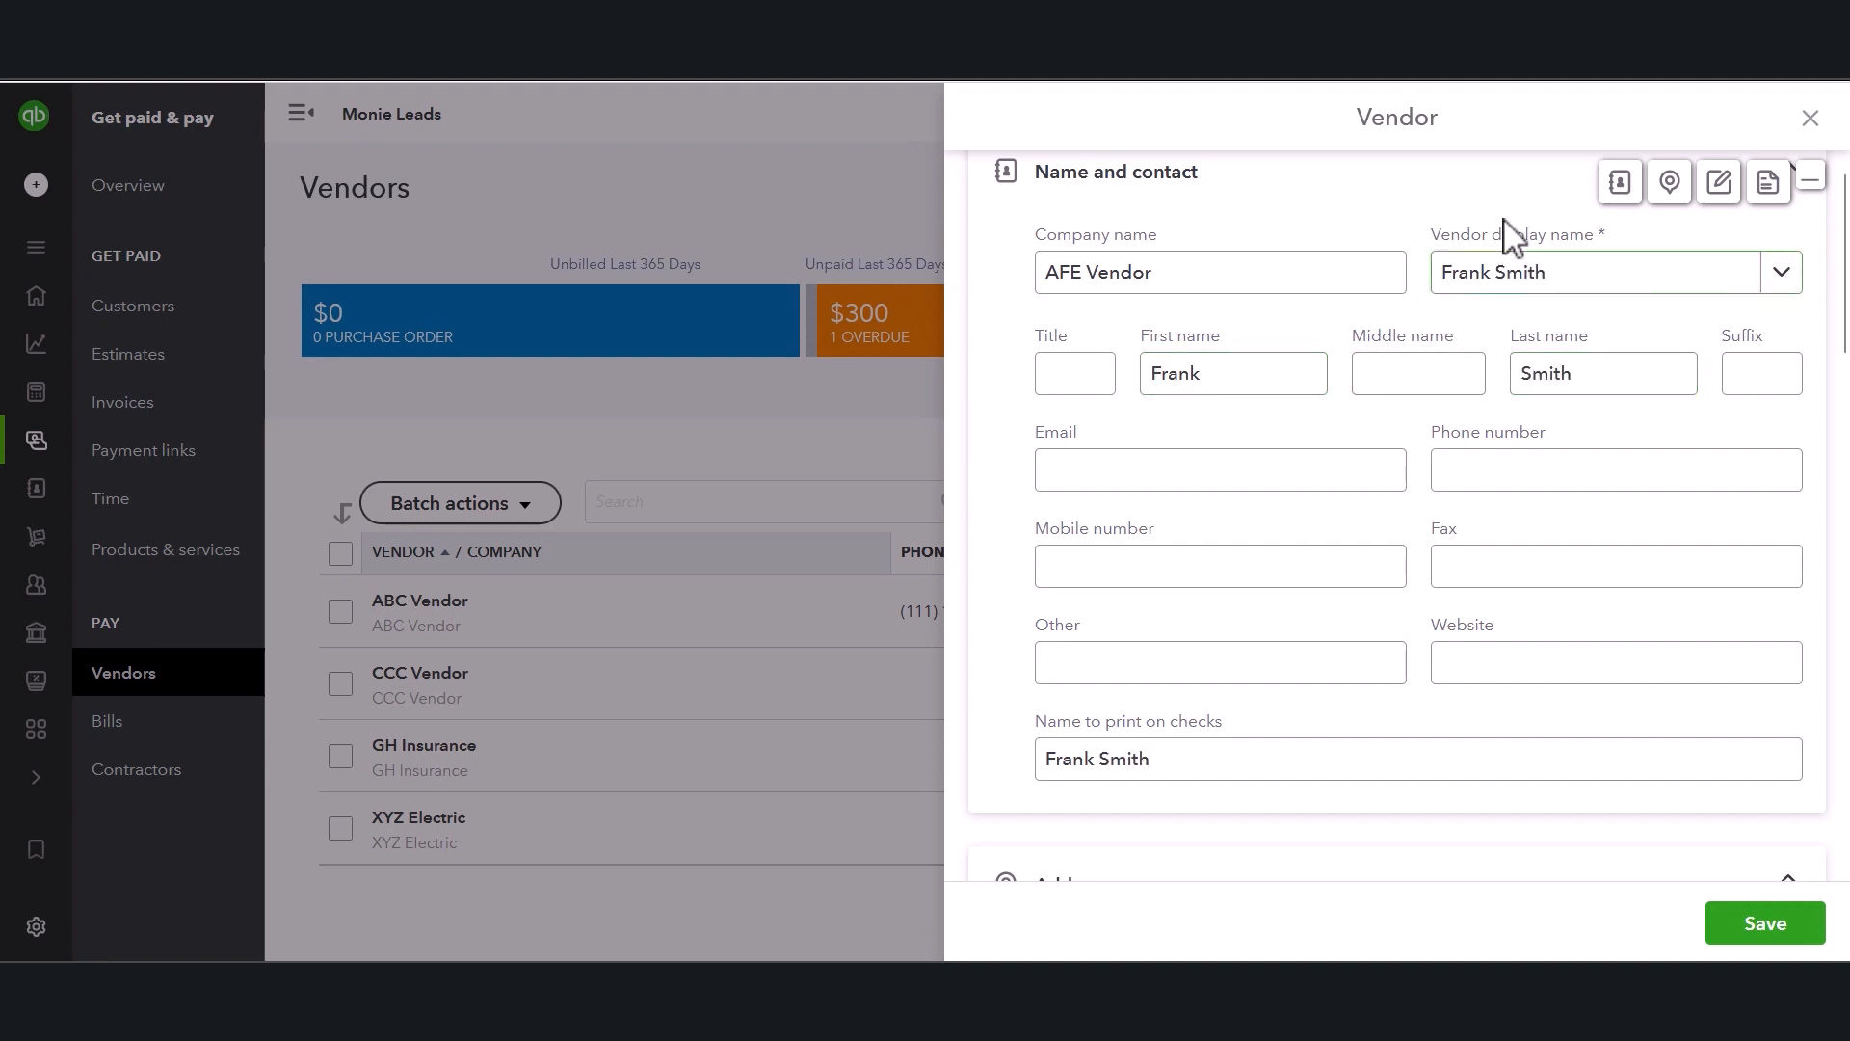
left_click(1489, 279)
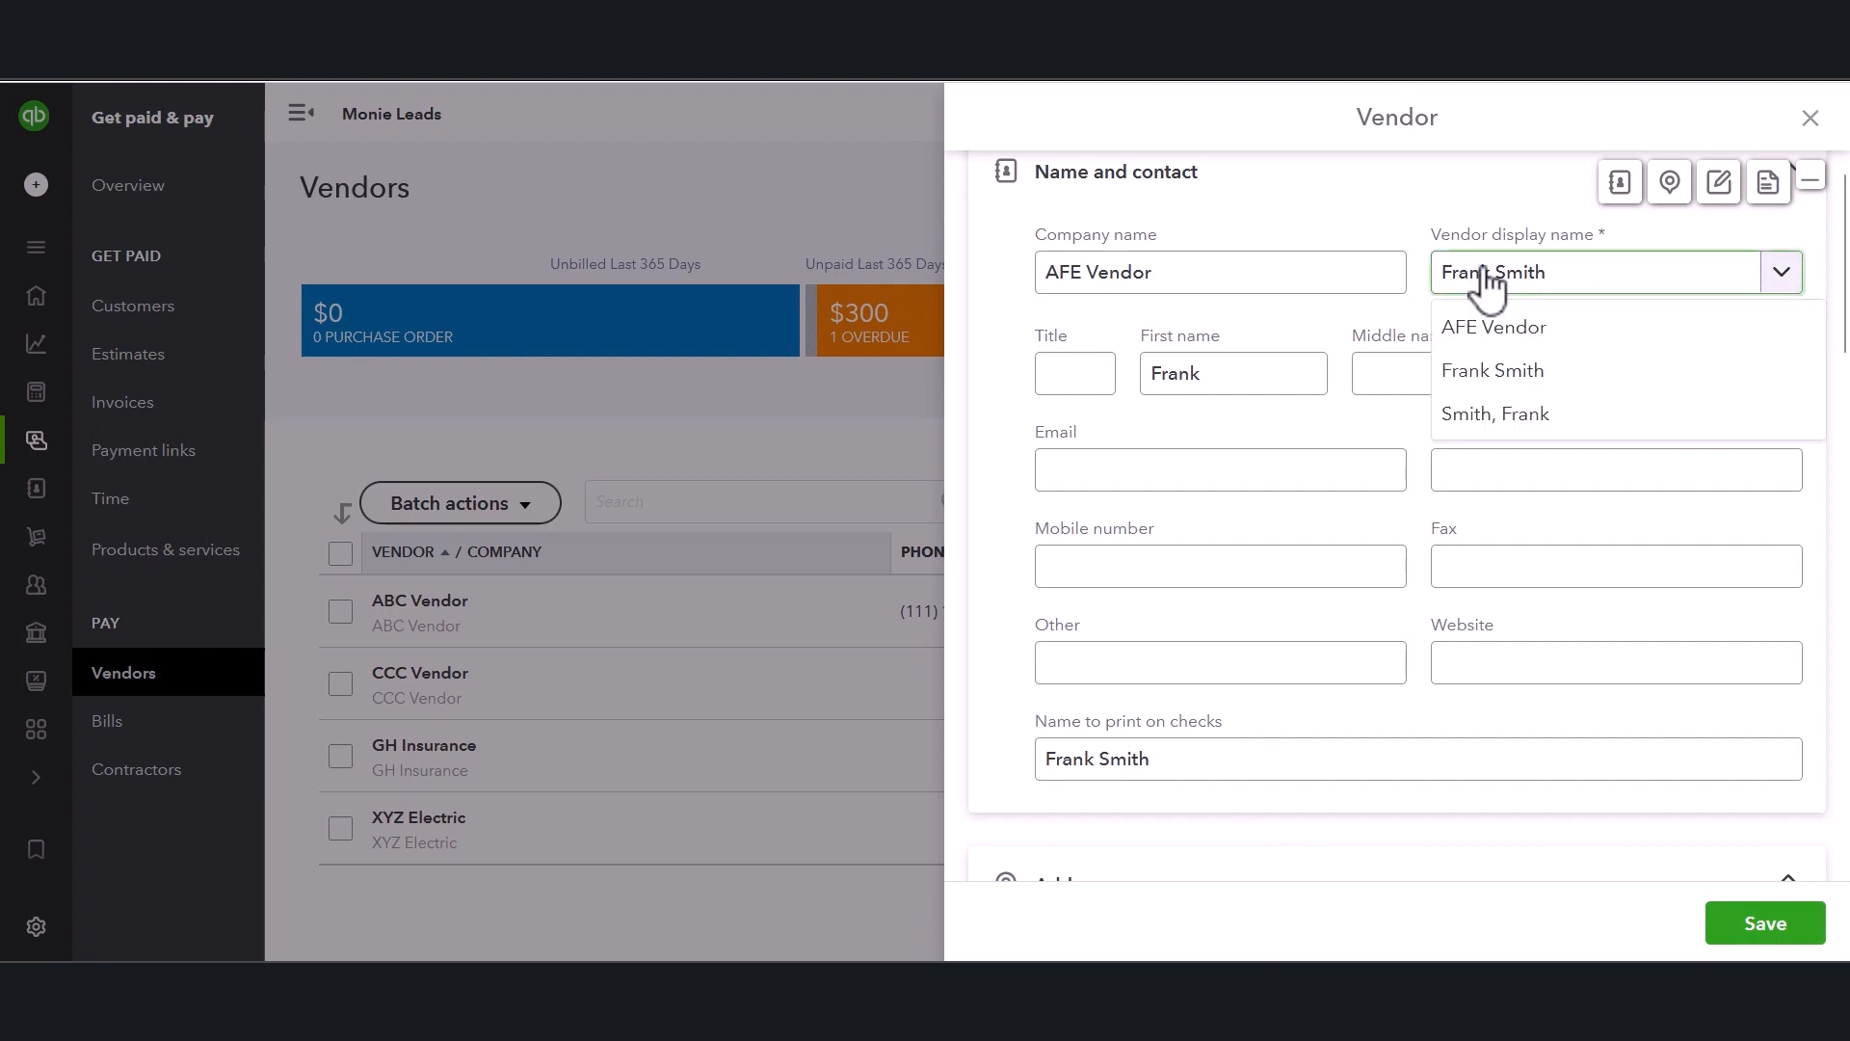
left_click(1502, 338)
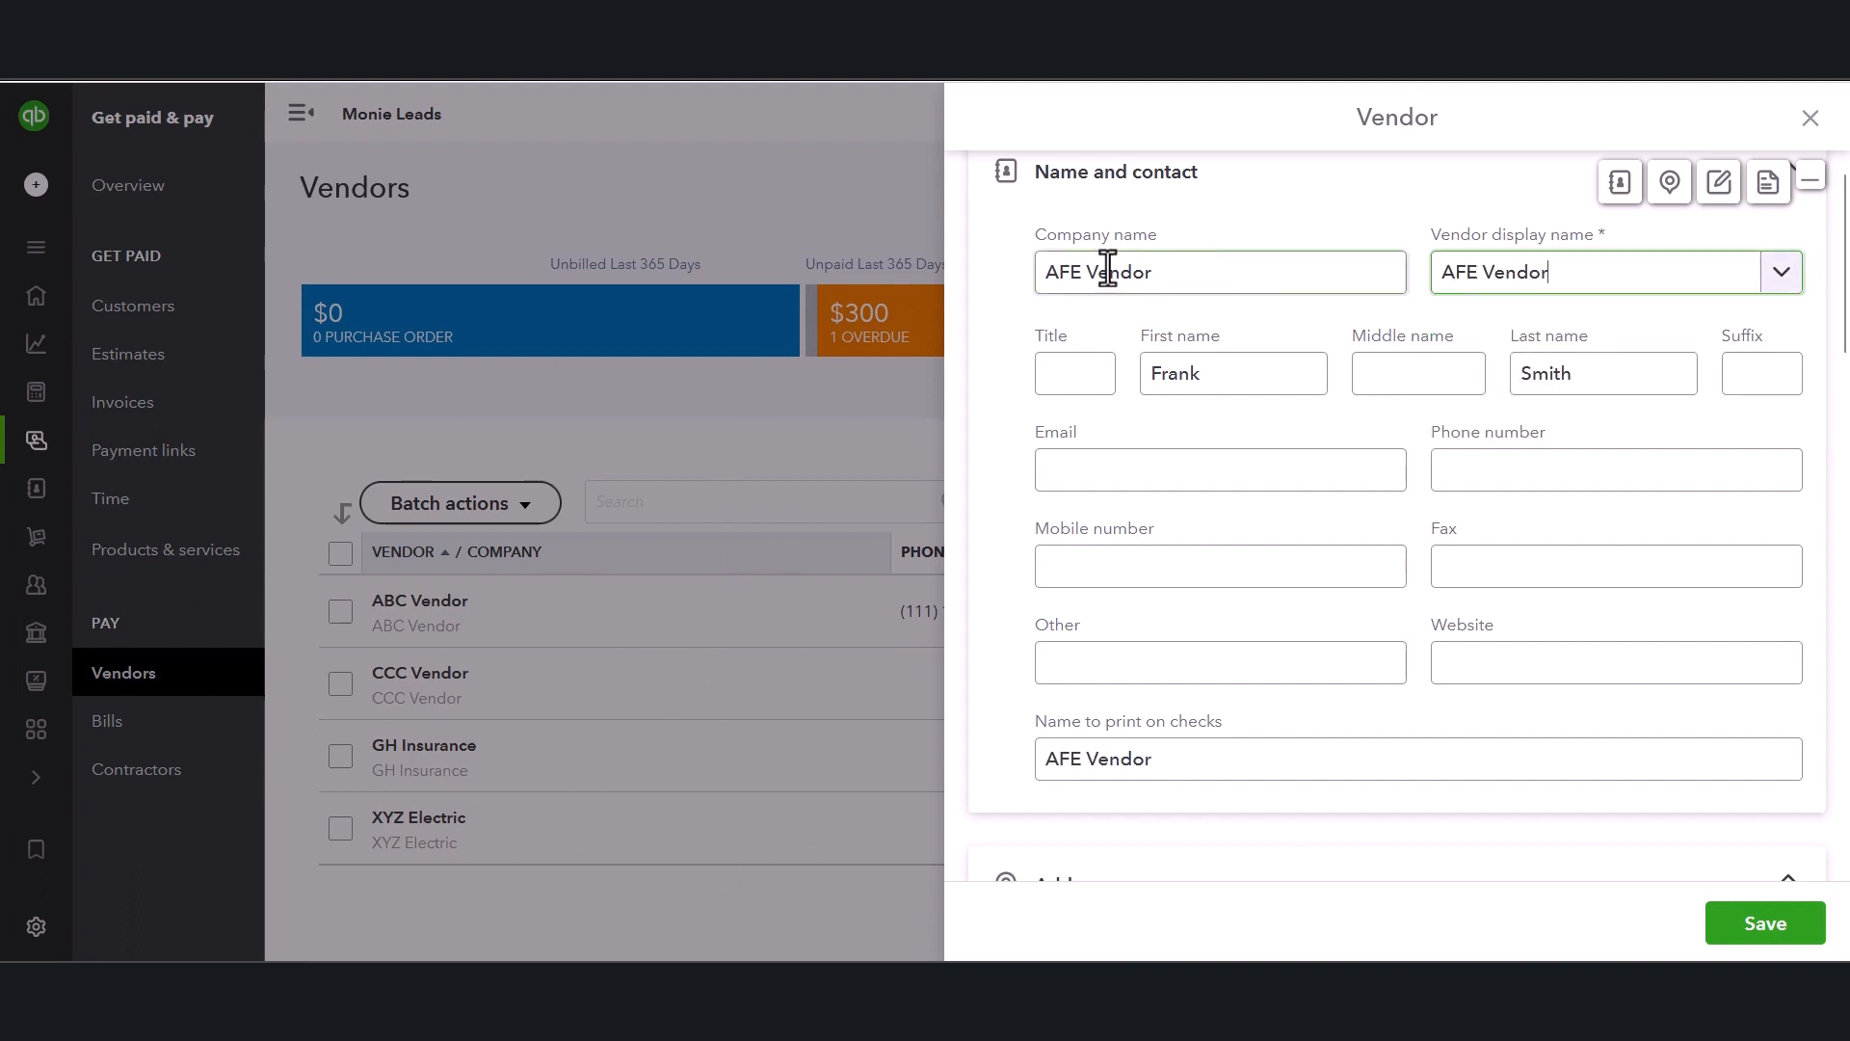
Change the name to print on checks to AFE Vendor Inc.
left_click(1123, 468)
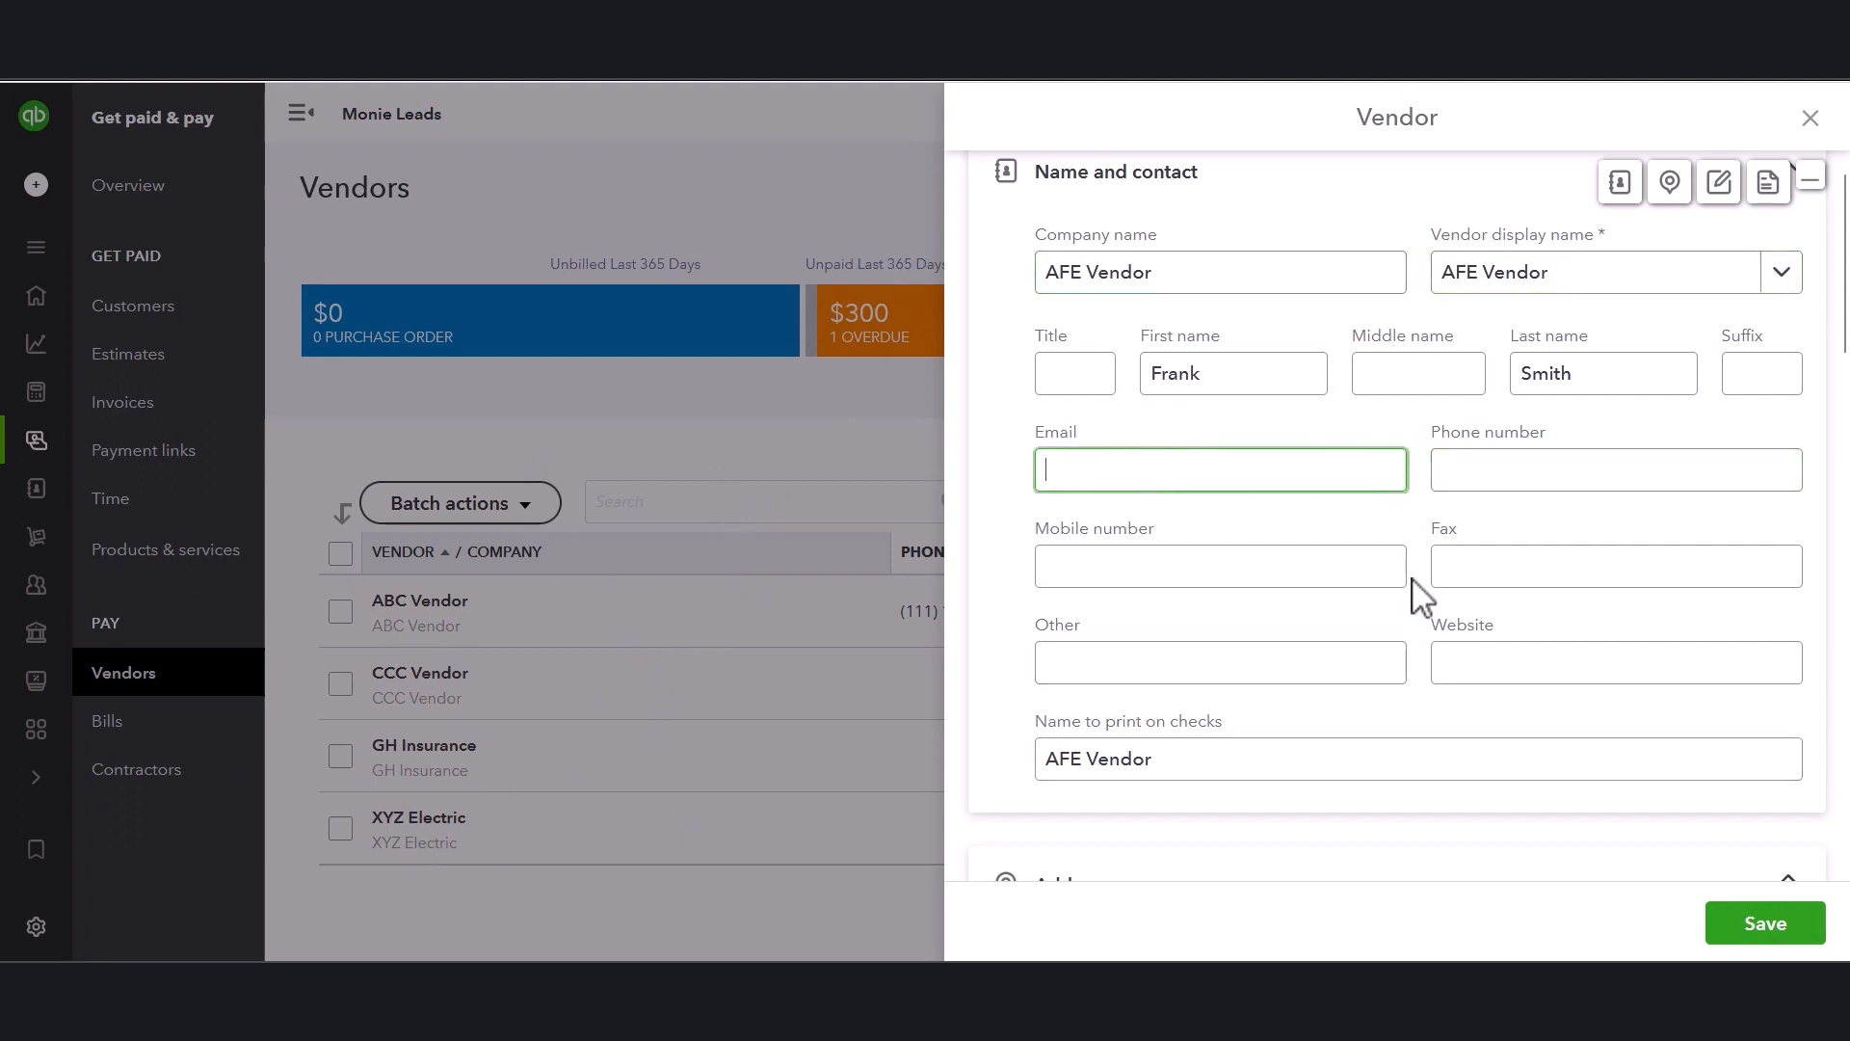
scroll(1392, 595, "down", 1)
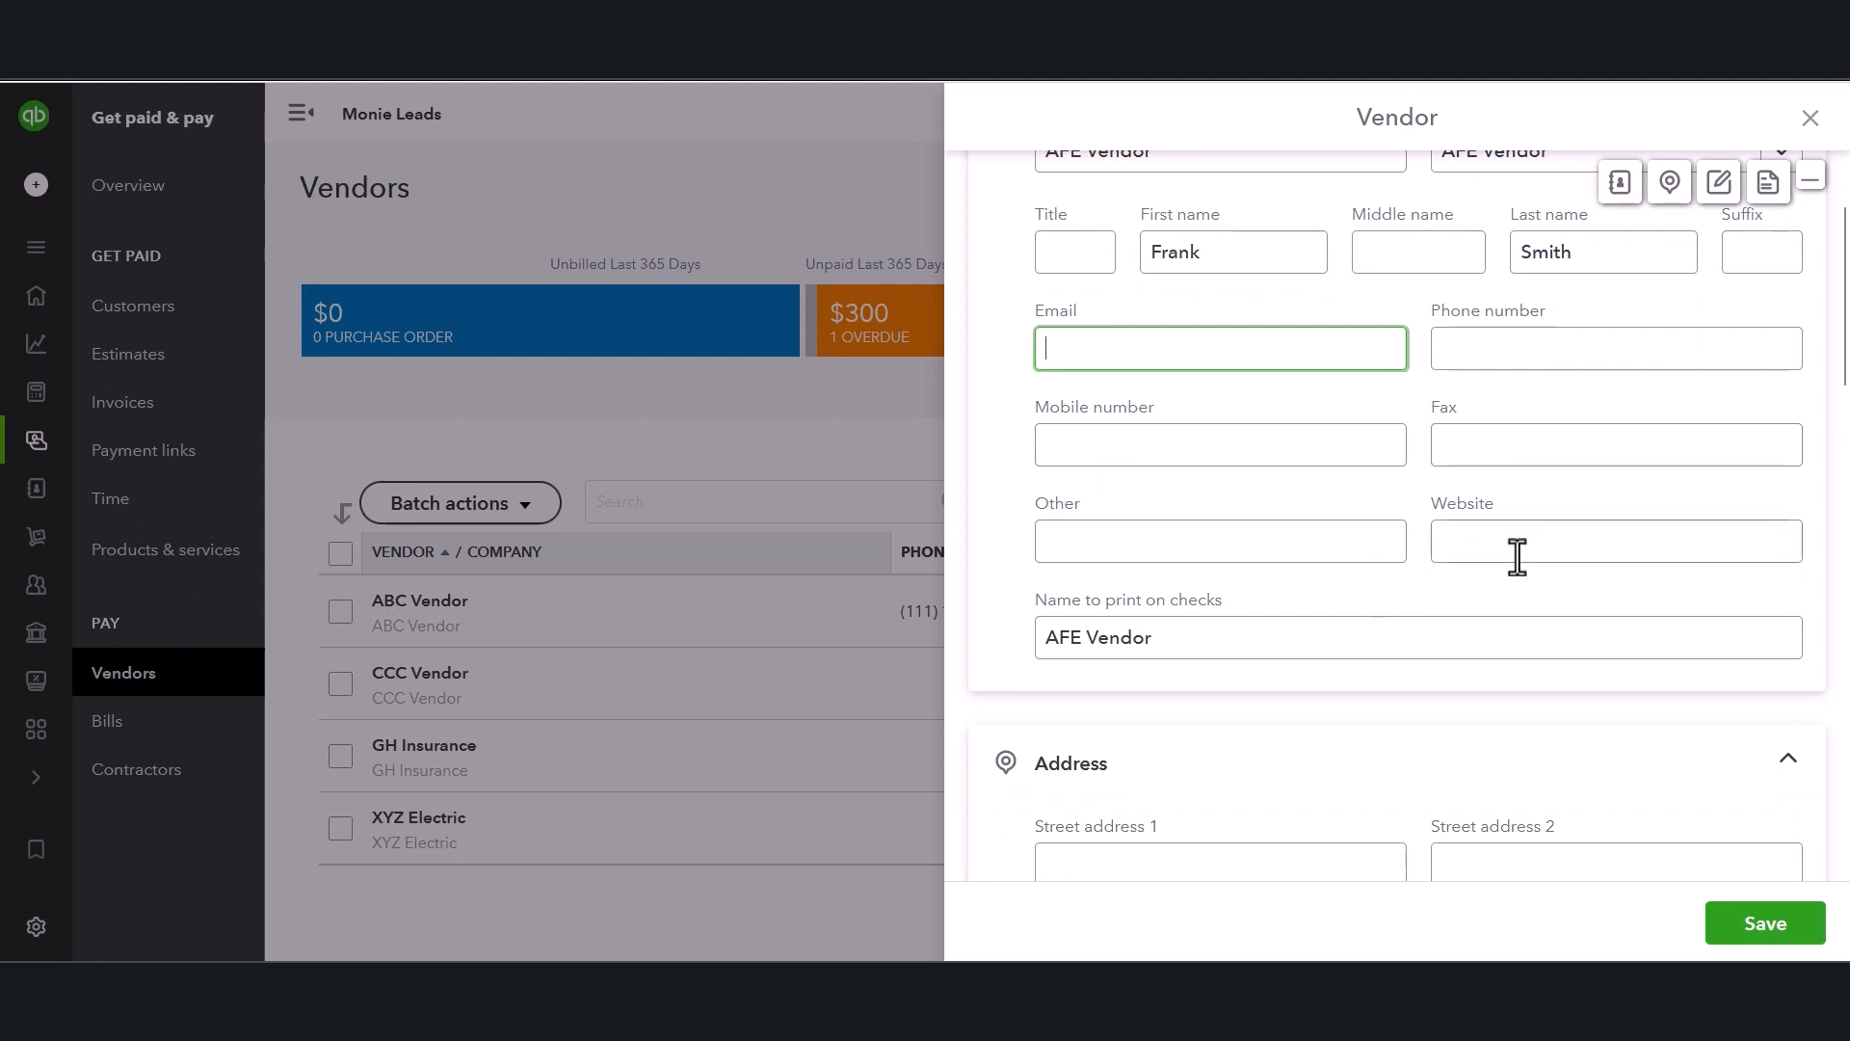
left_click(1252, 645)
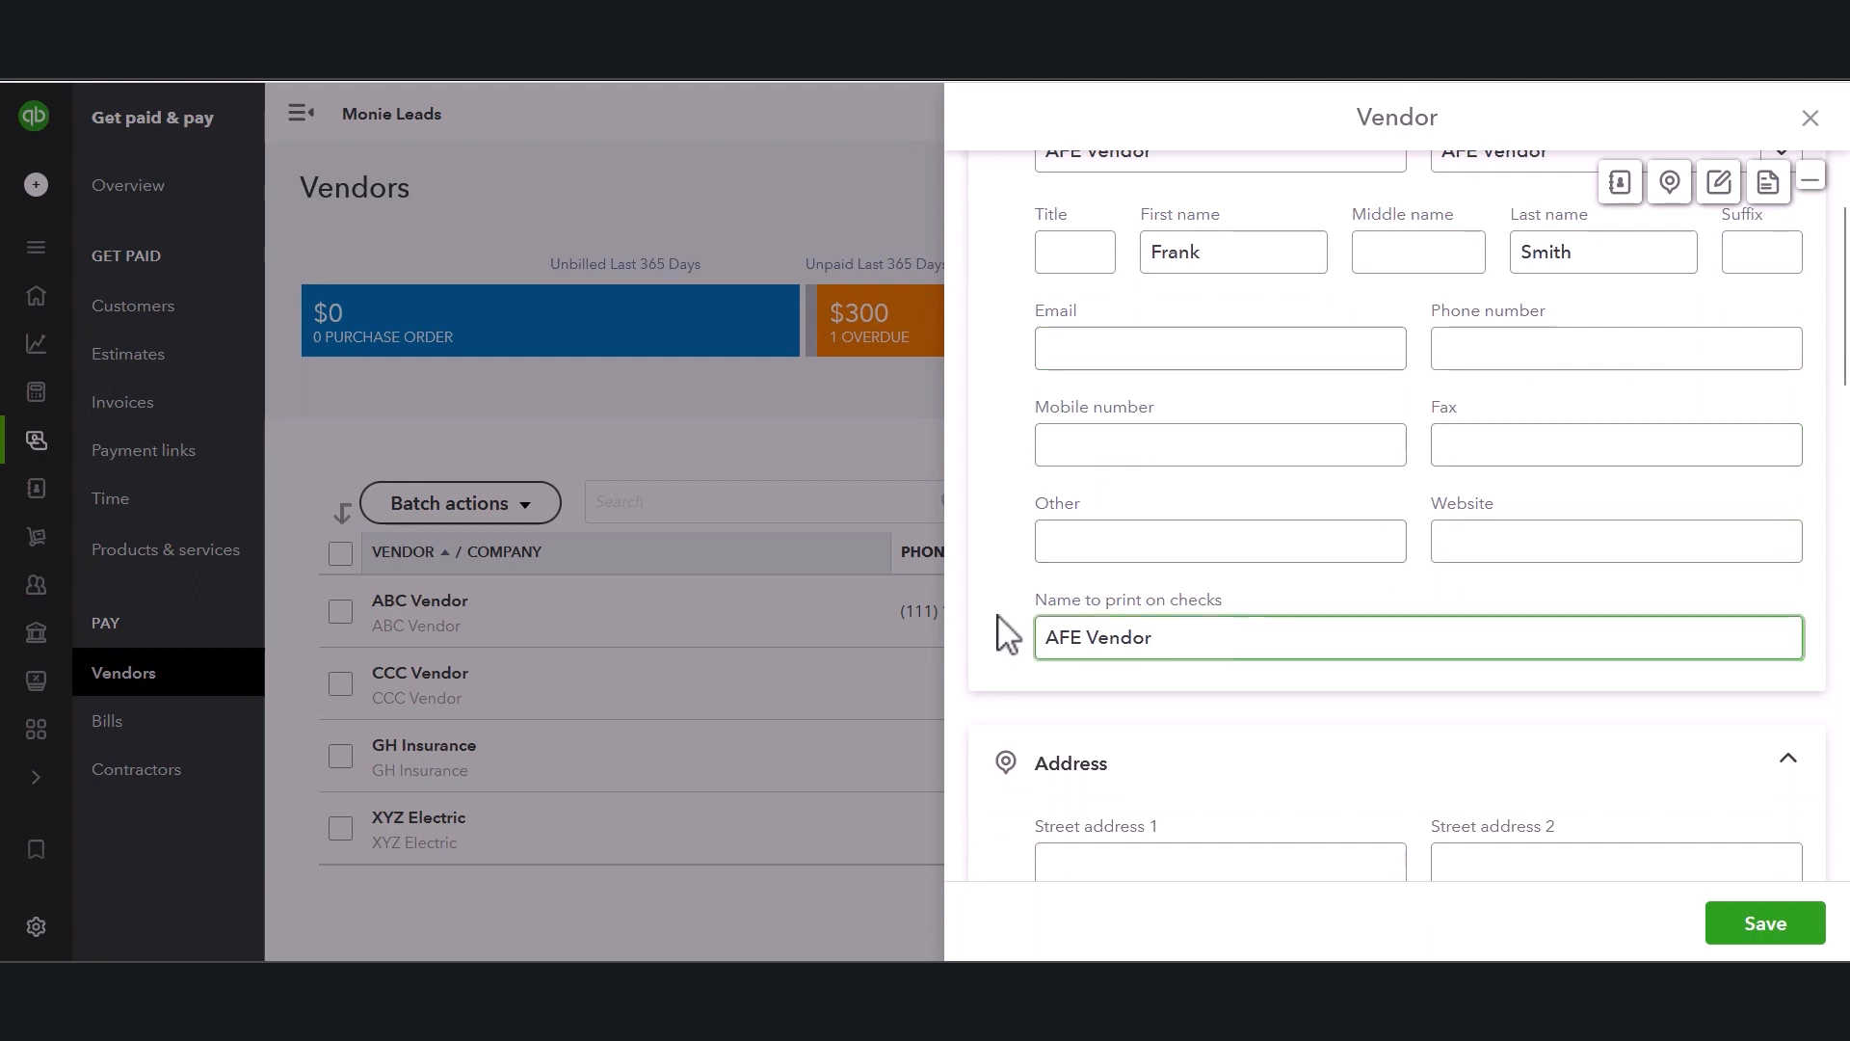
left_click_drag(1038, 601, 1231, 623)
left_click(1211, 658)
left_click(1294, 714)
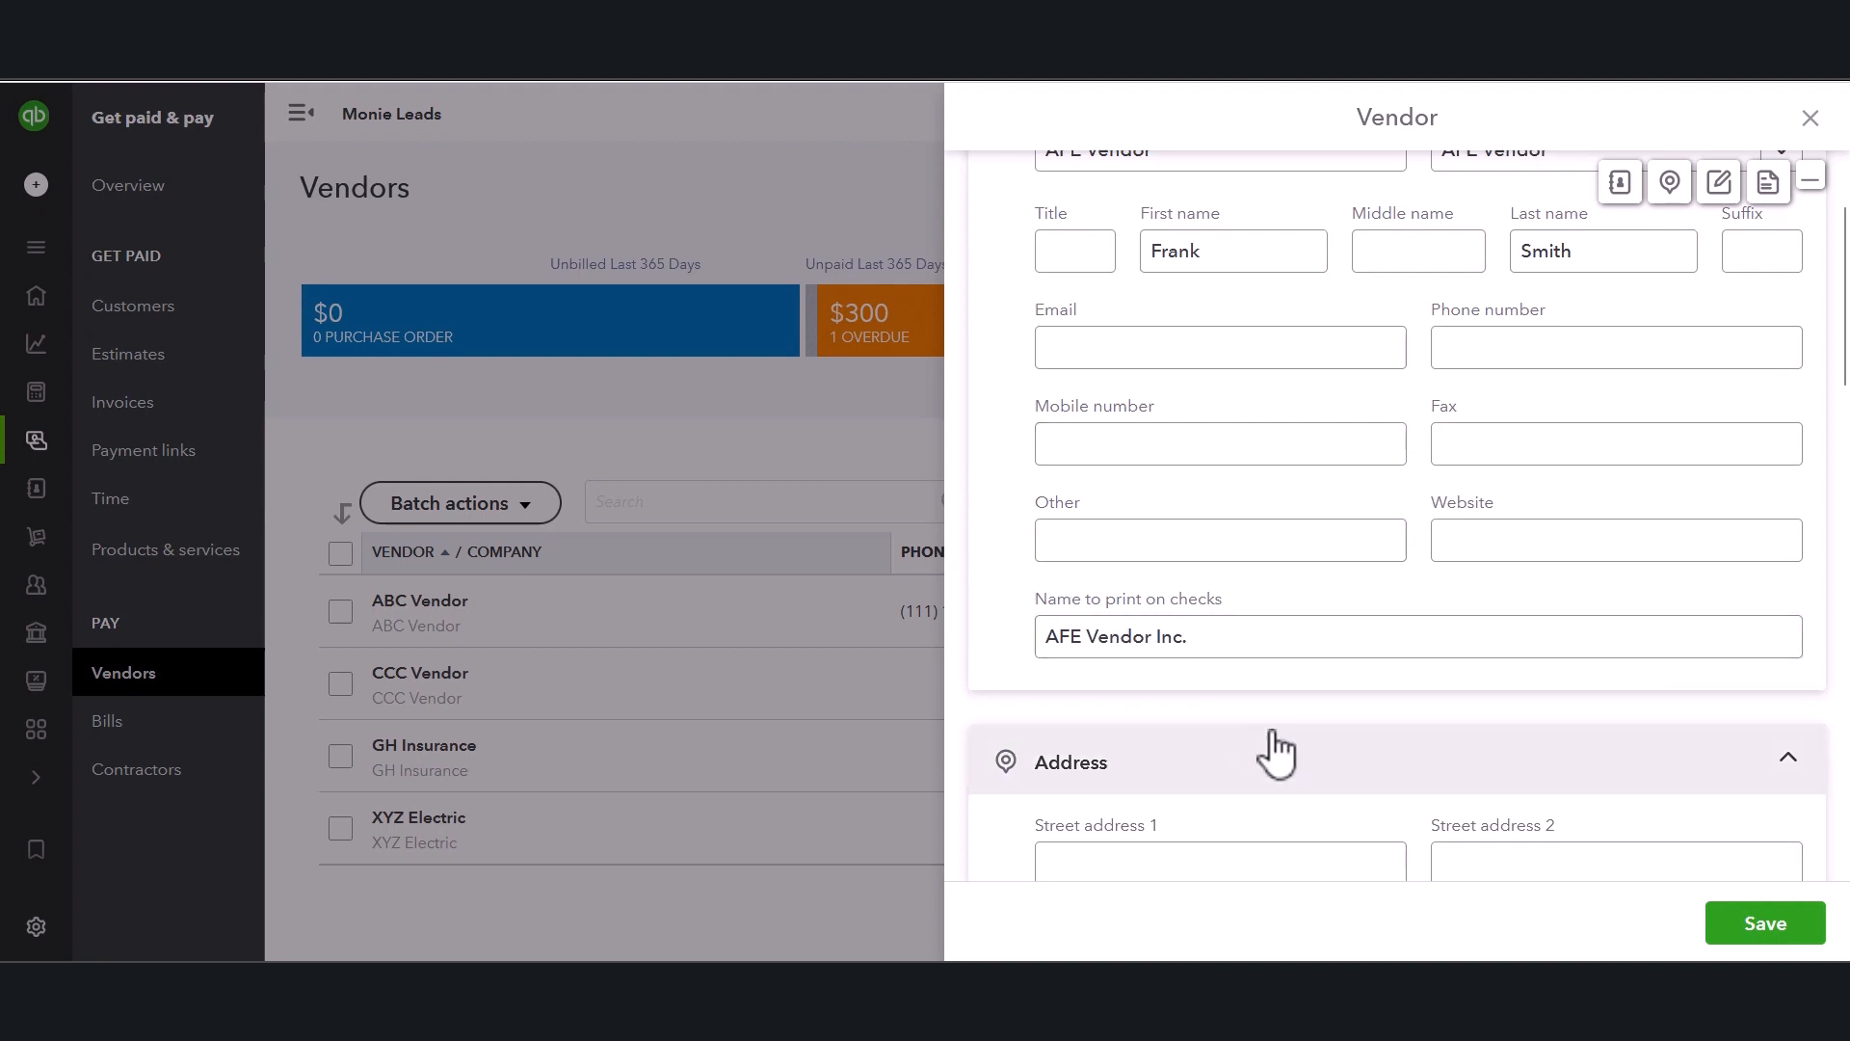
Fill in the vendor's street address, city New York, state NY, ZIP code 10010 and country US.
scroll(1268, 756, "down", 1)
left_click(1286, 740)
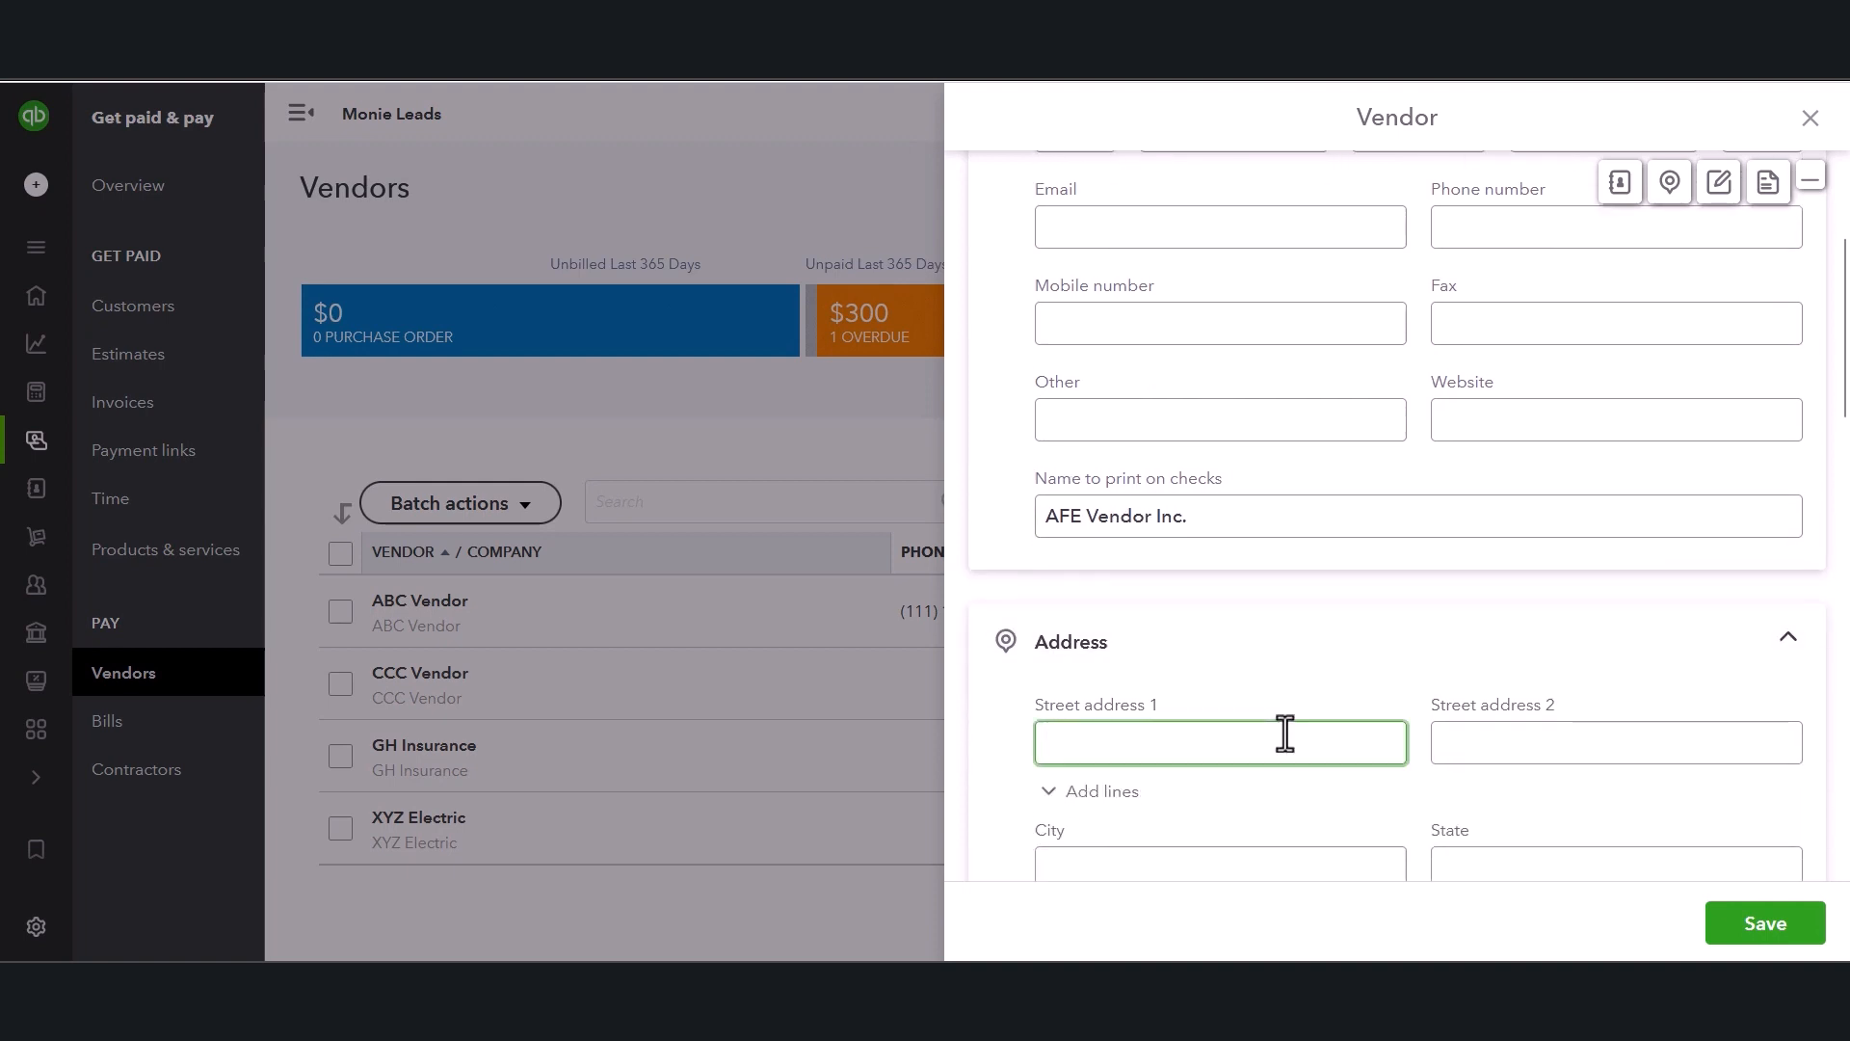
scroll(1285, 734, "down", 2)
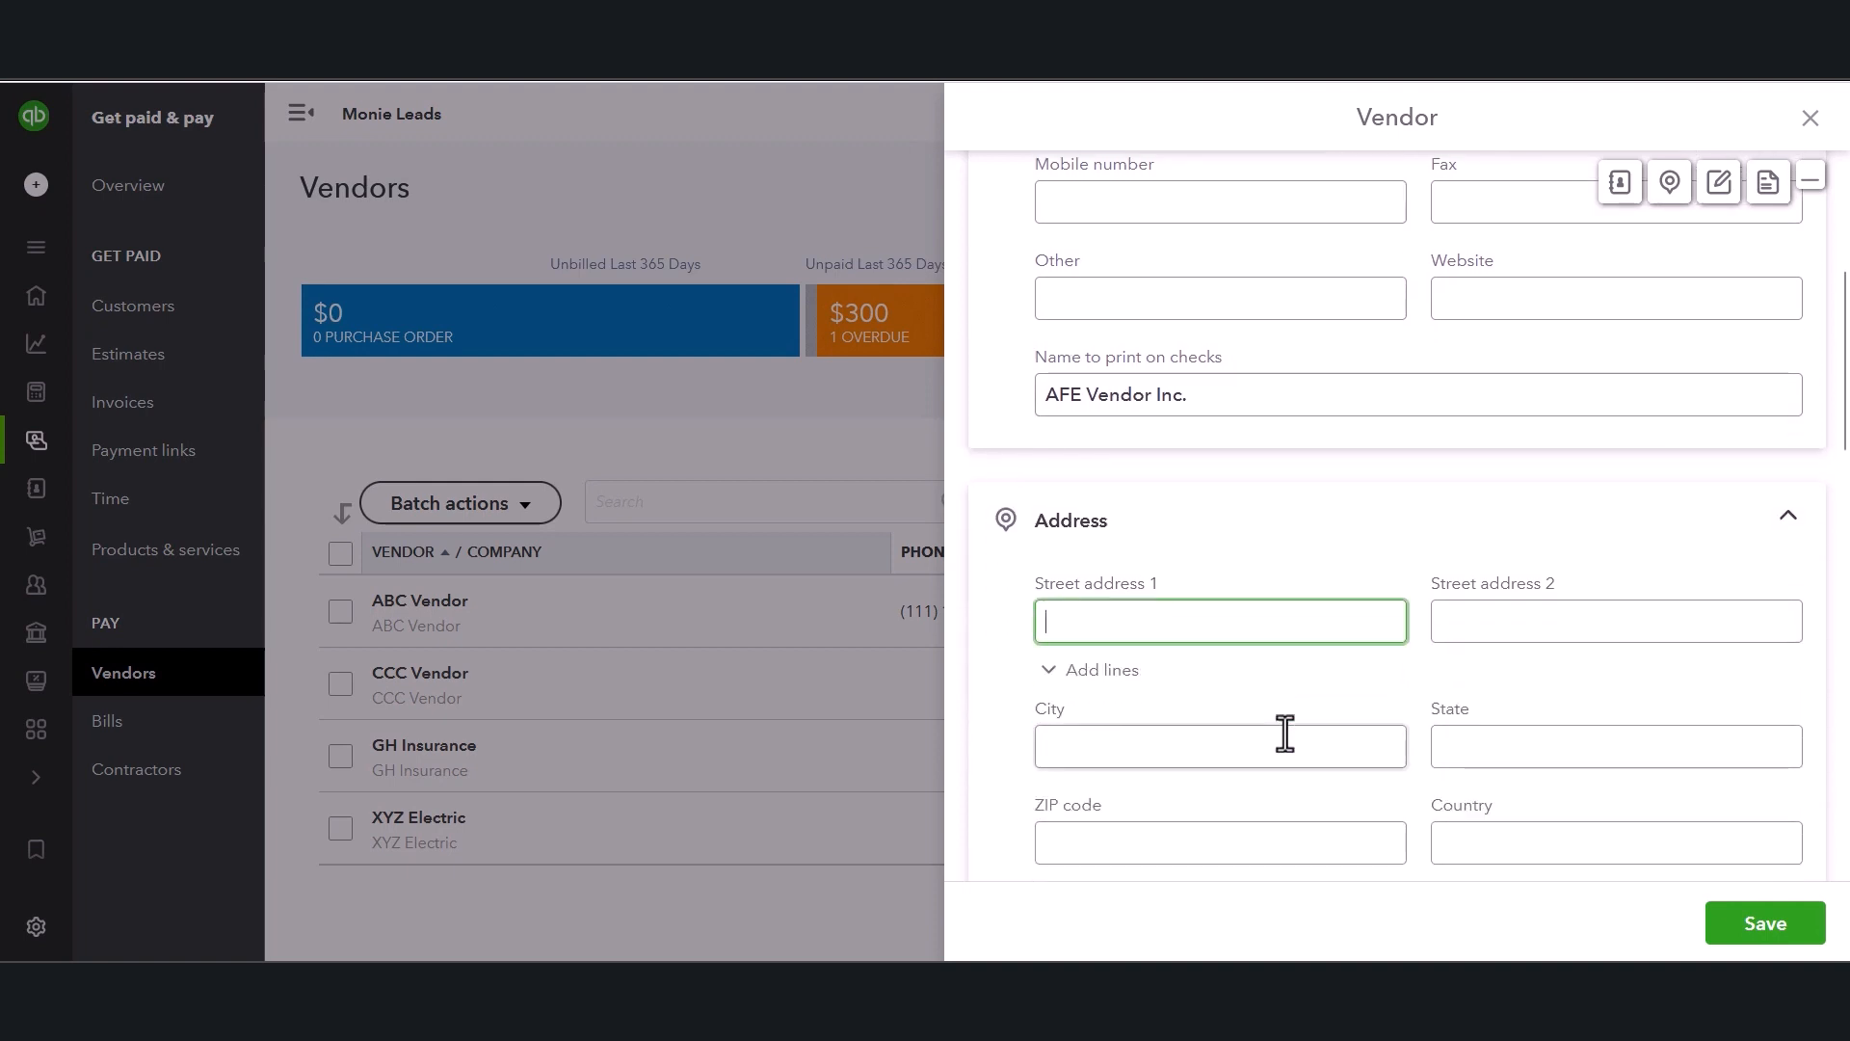
left_click(1311, 641)
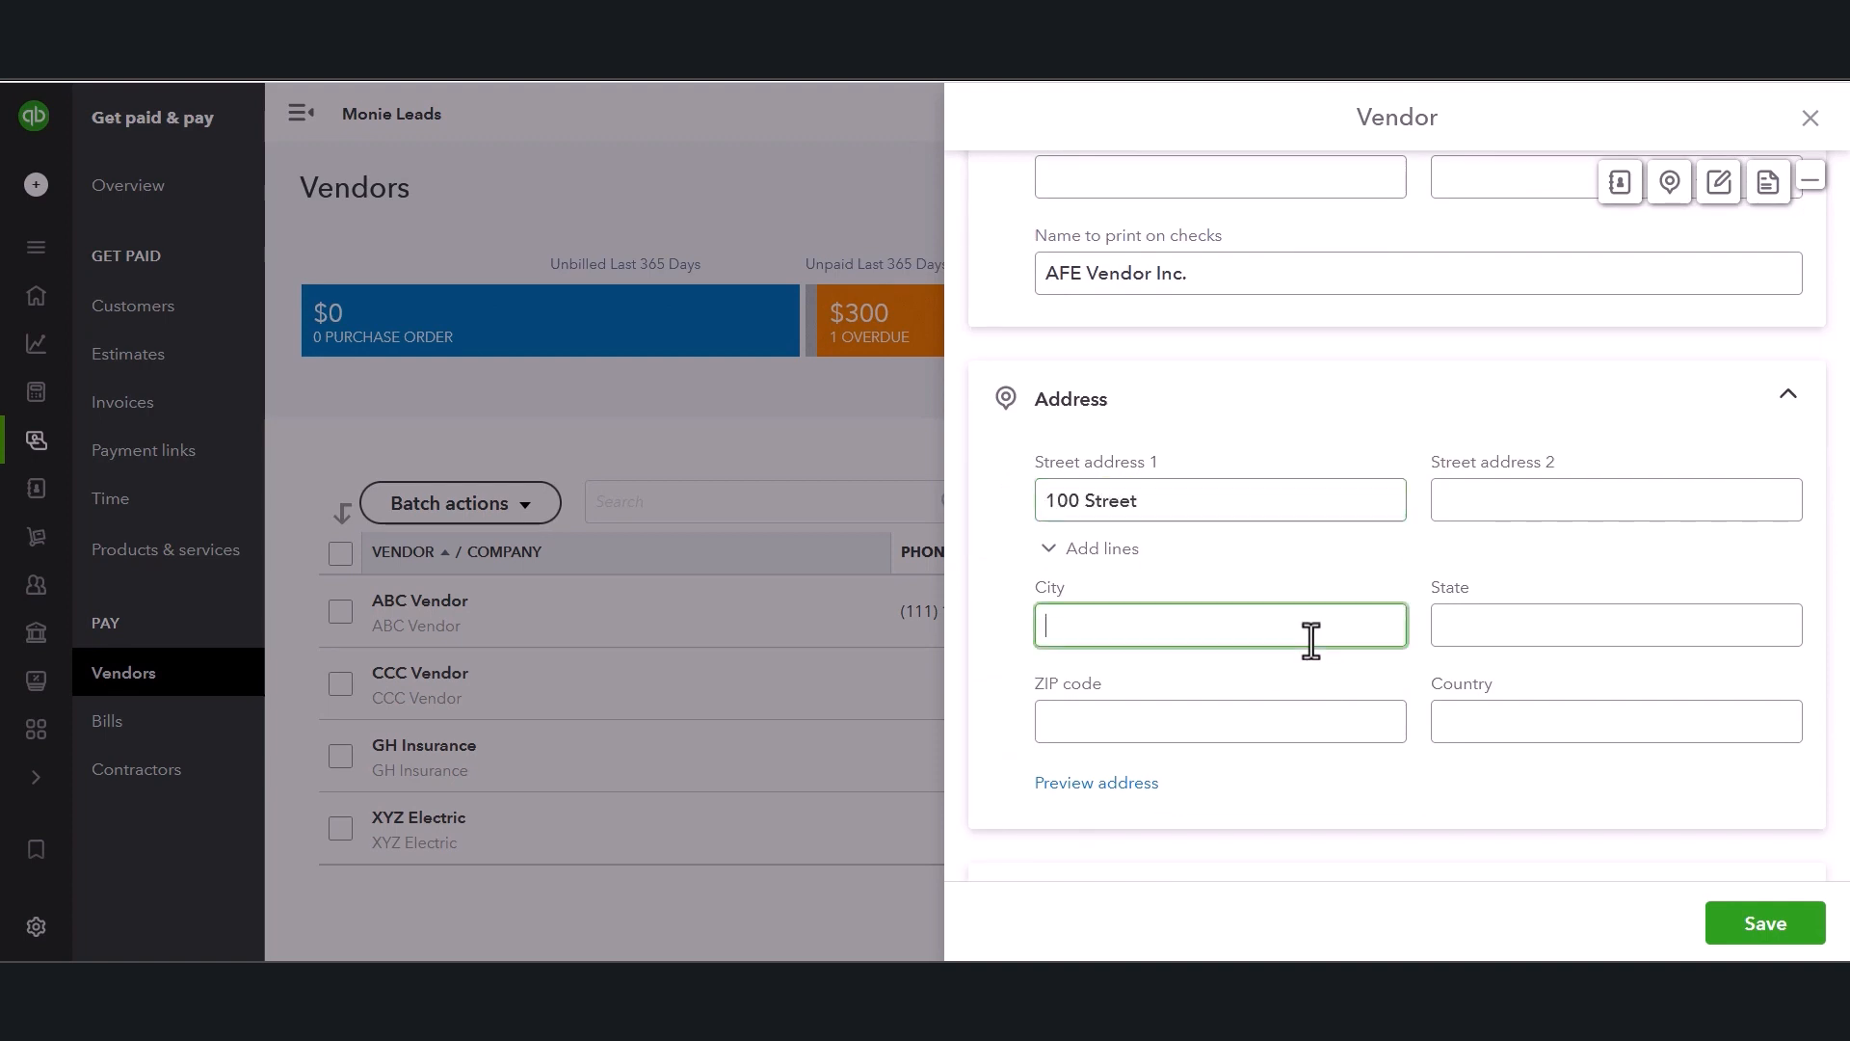
type("New York")
key("Tab")
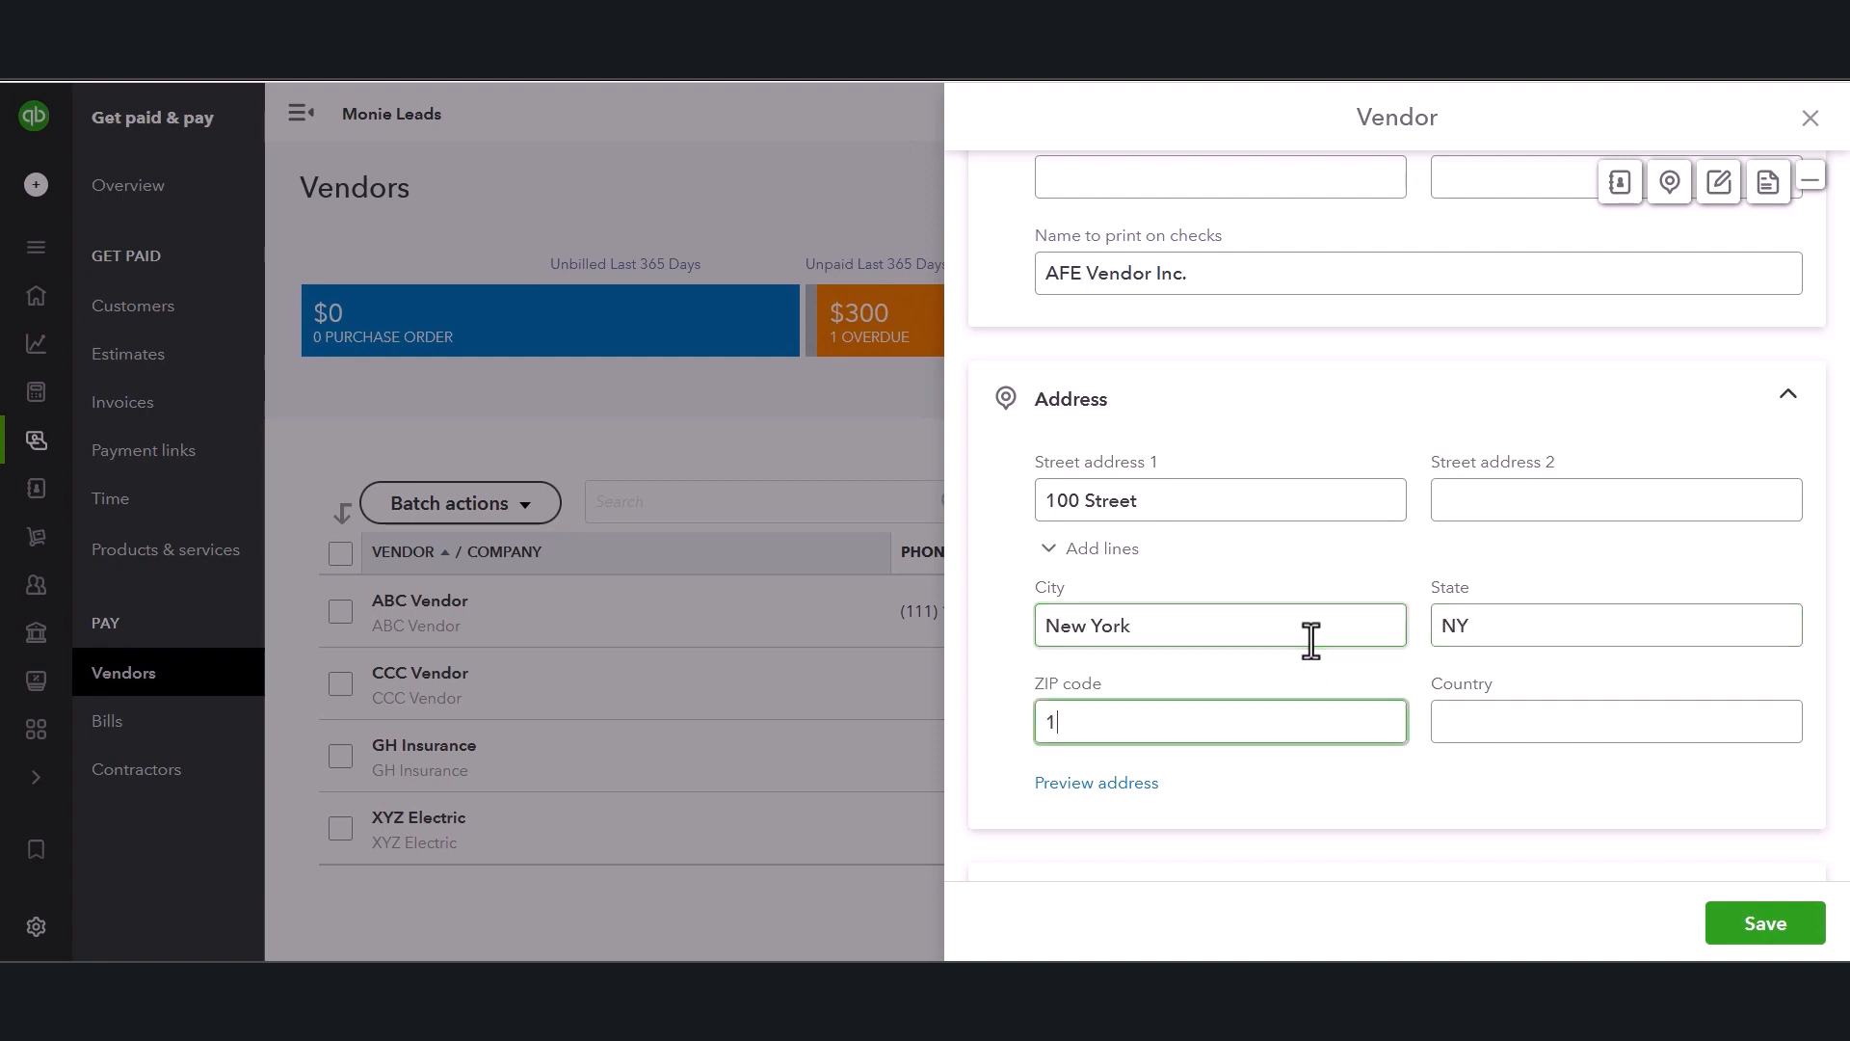
left_click(1474, 723)
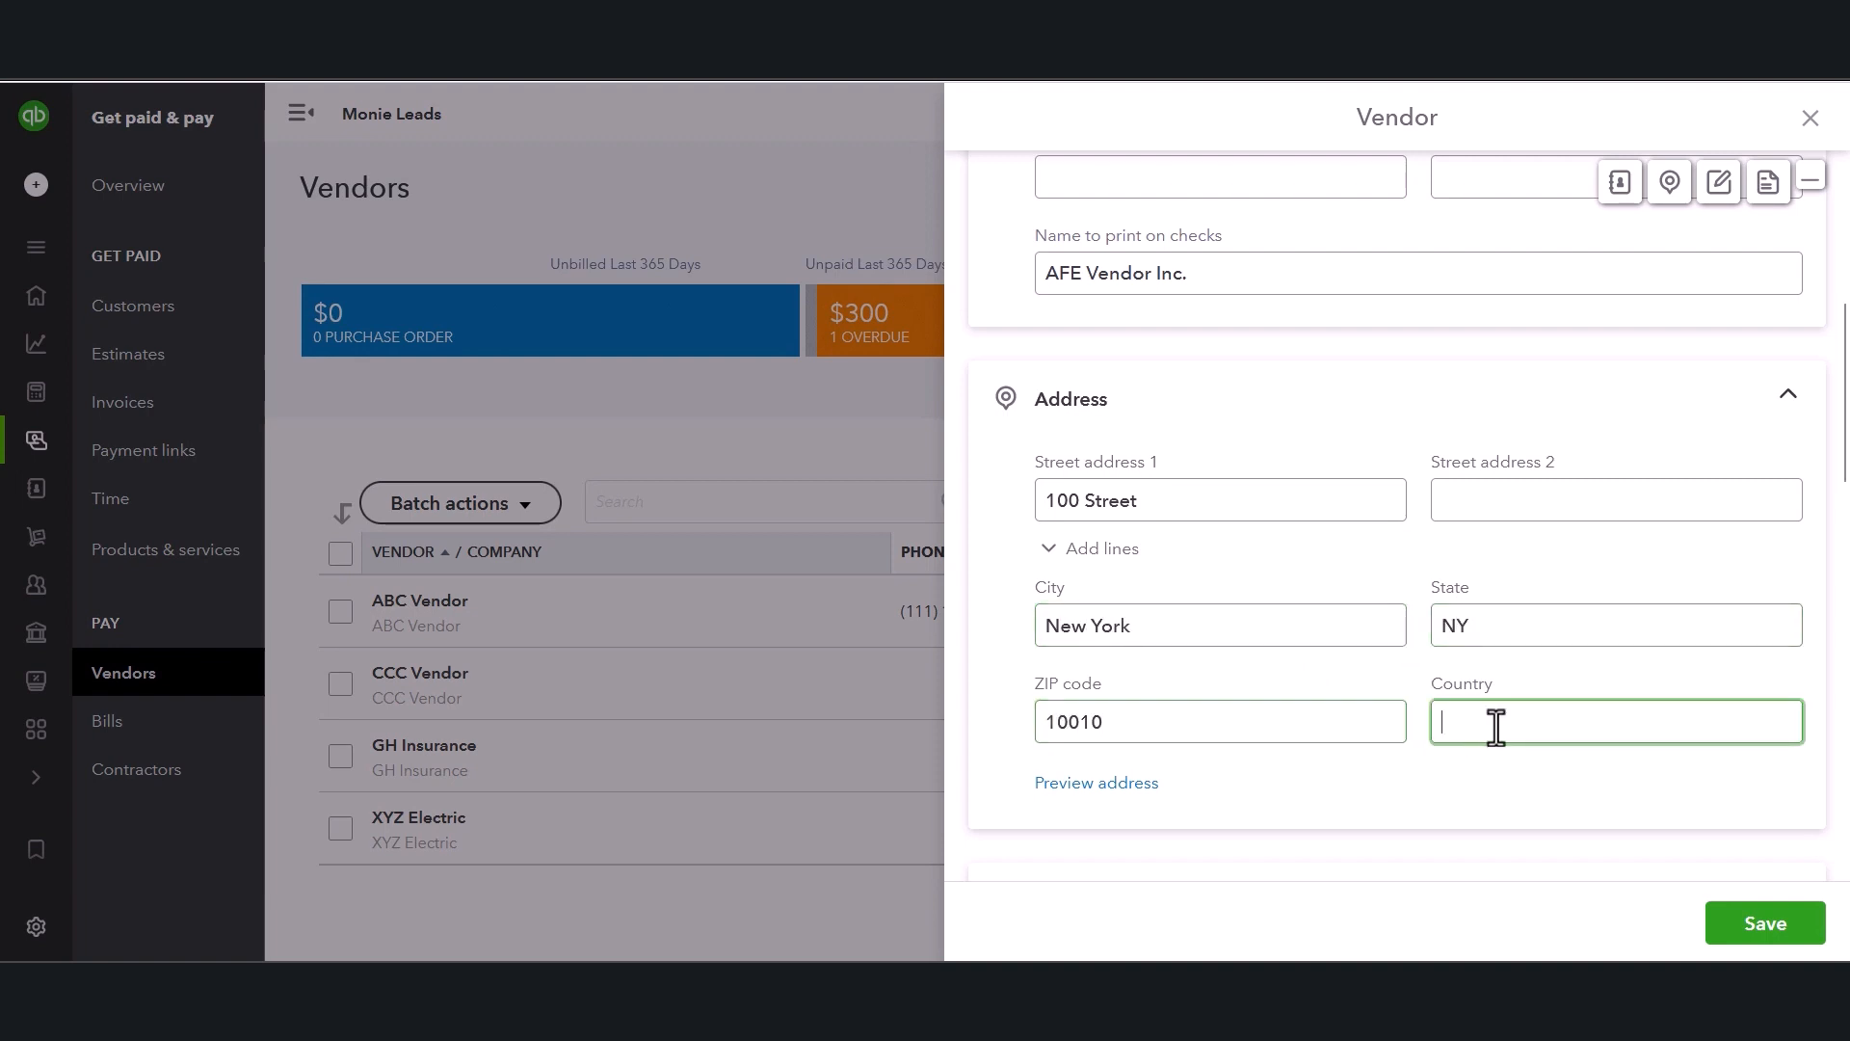
scroll(1509, 732, "down", 3)
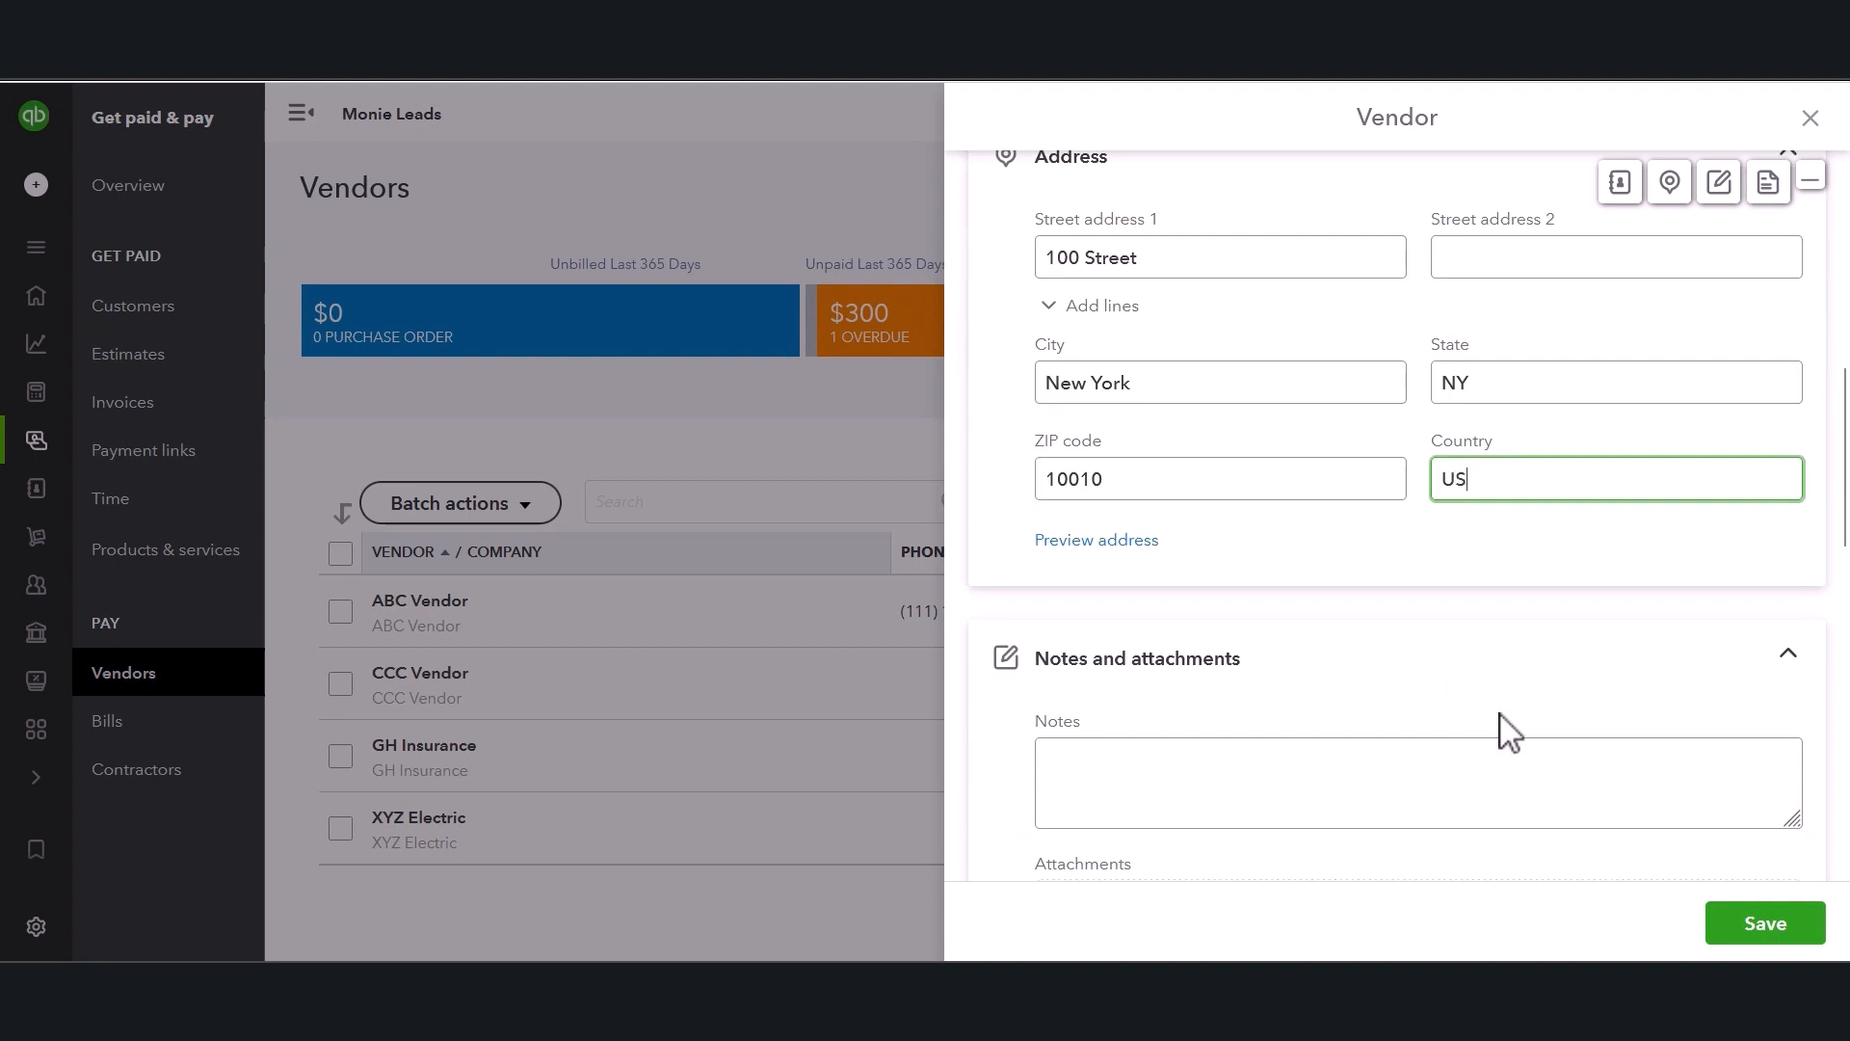
Turn on 1099 payment tracking for the new vendor in its additional tax info.
scroll(1508, 733, "down", 3)
left_click(1152, 530)
scroll(1234, 530, "down", 2)
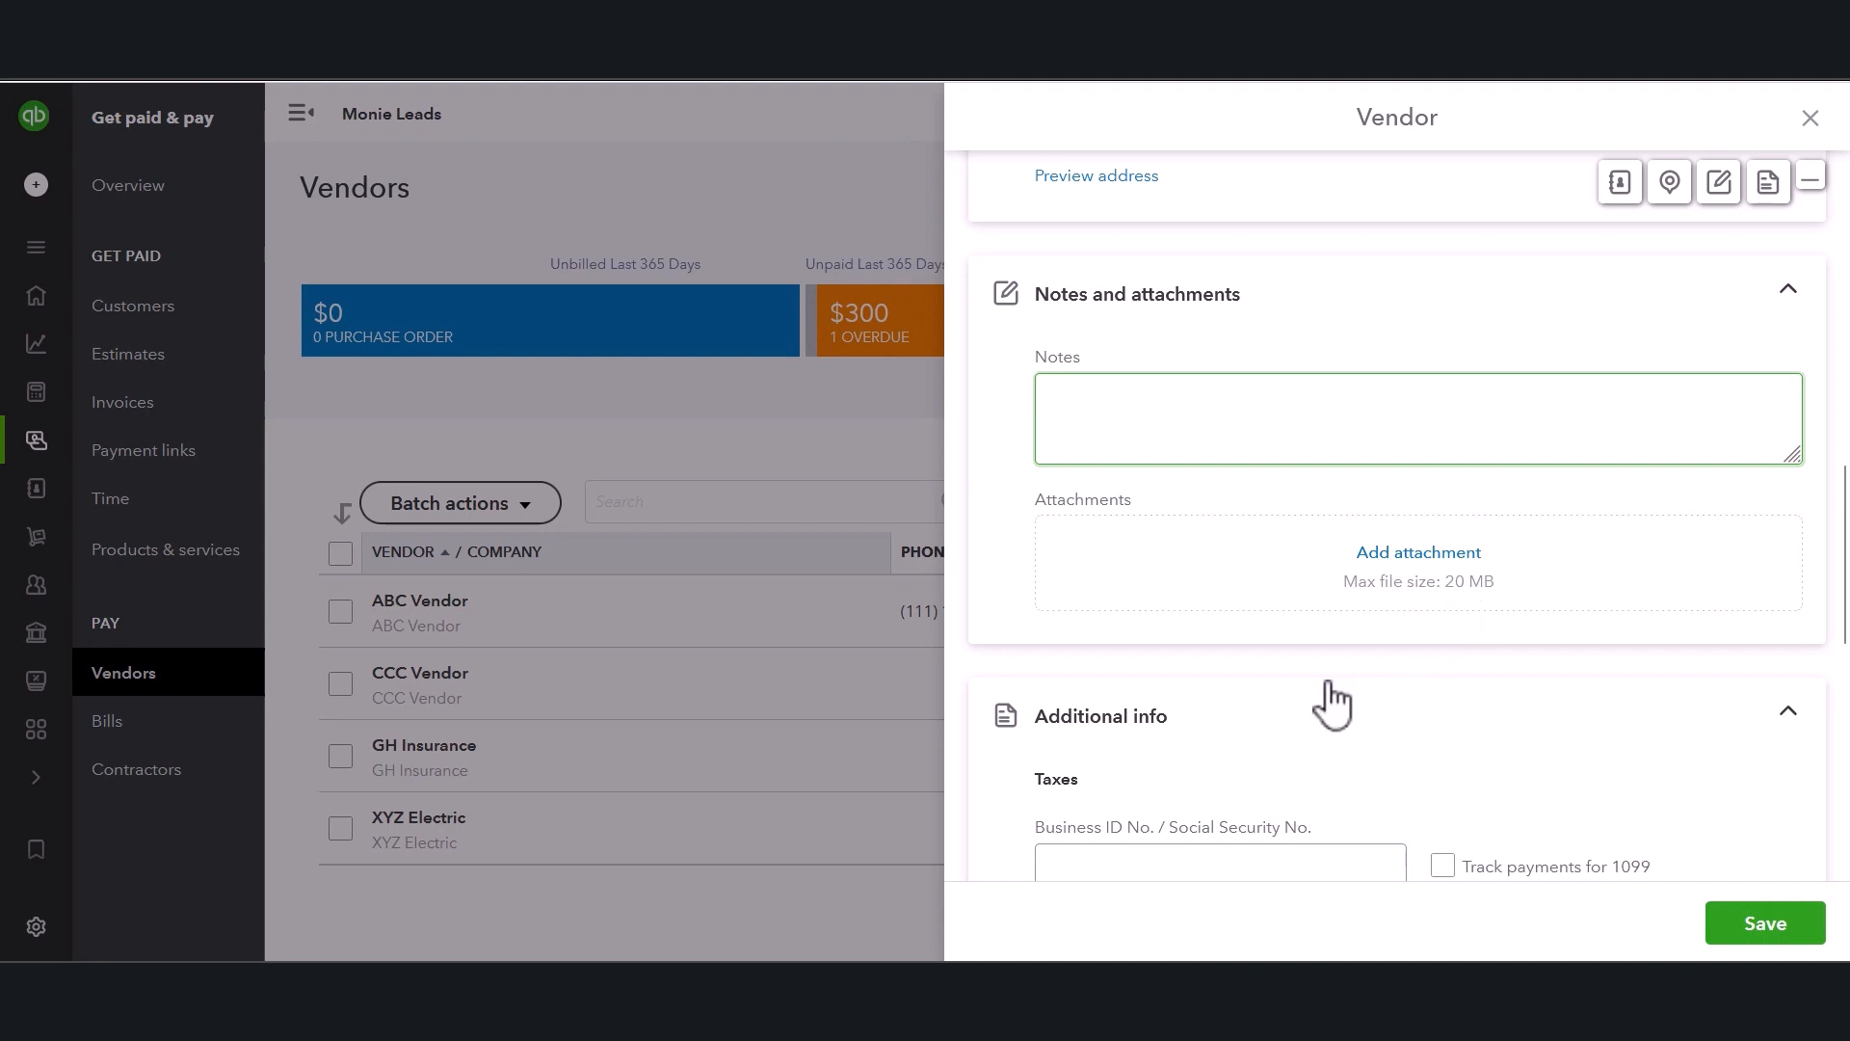
scroll(1289, 757, "down", 3)
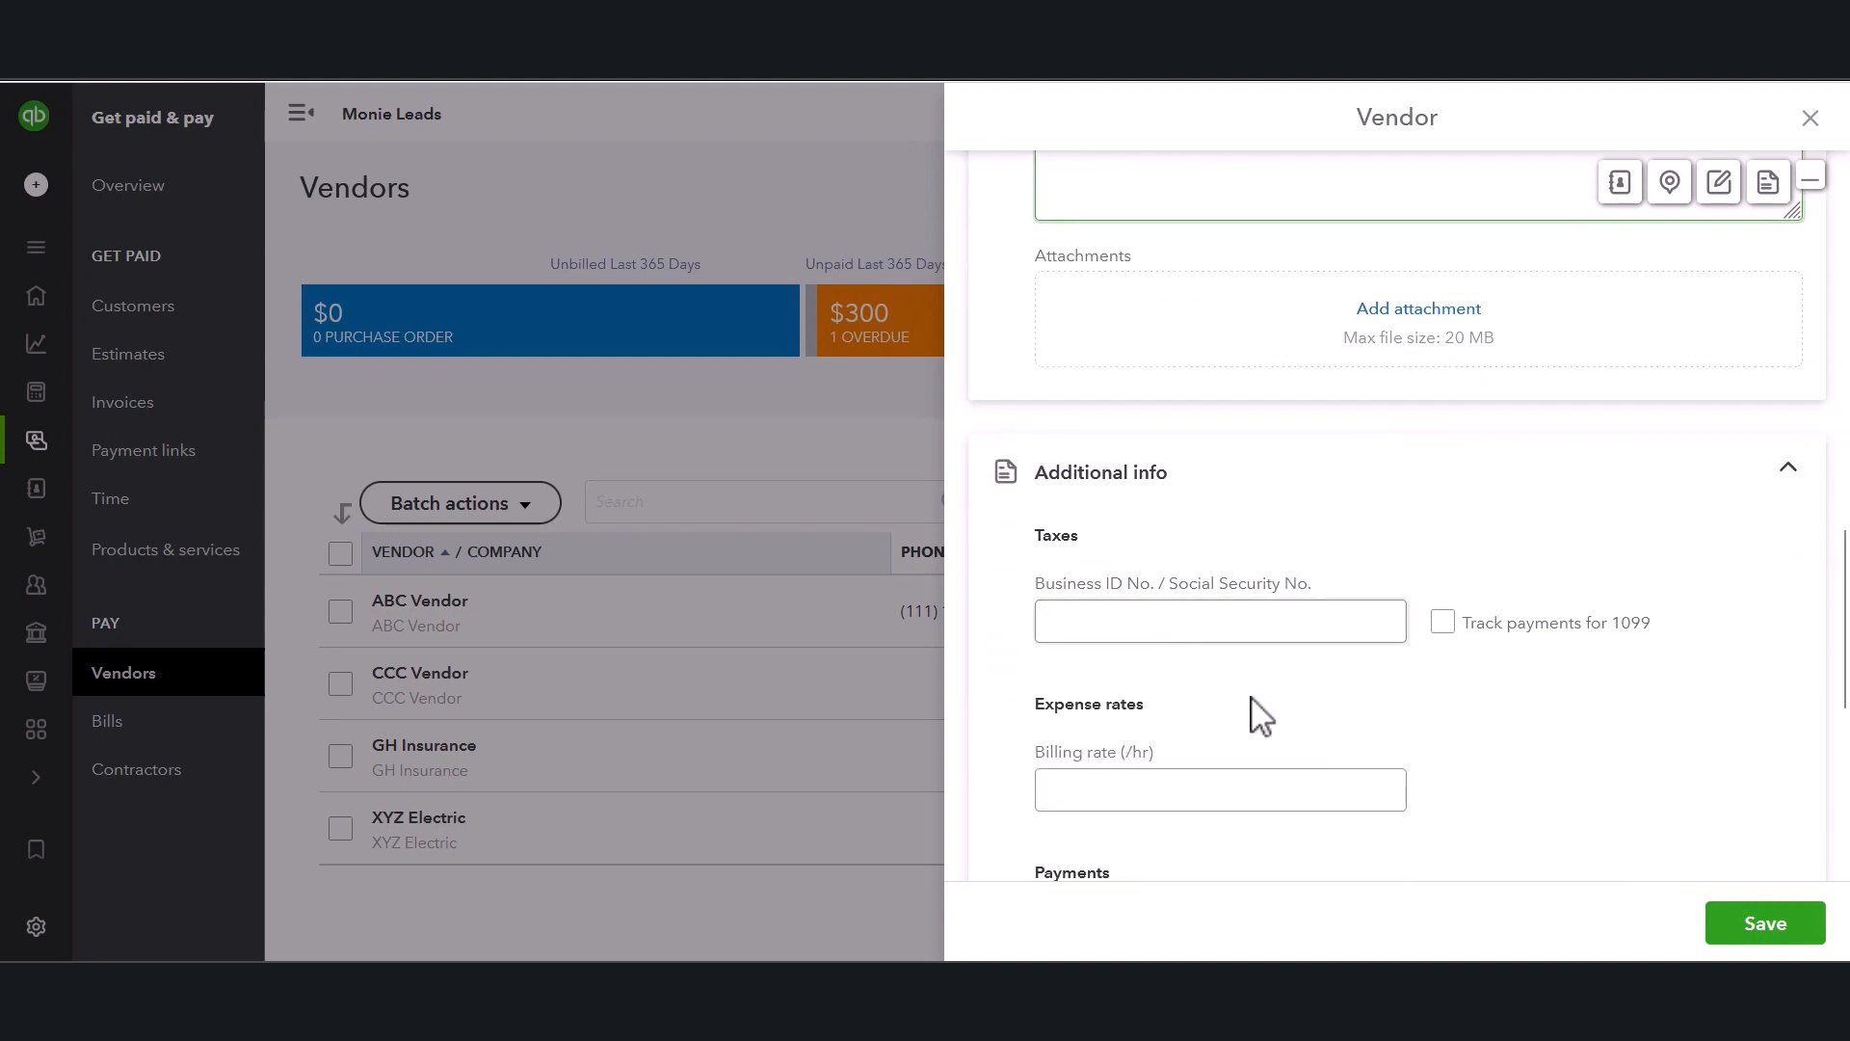
left_click(1293, 634)
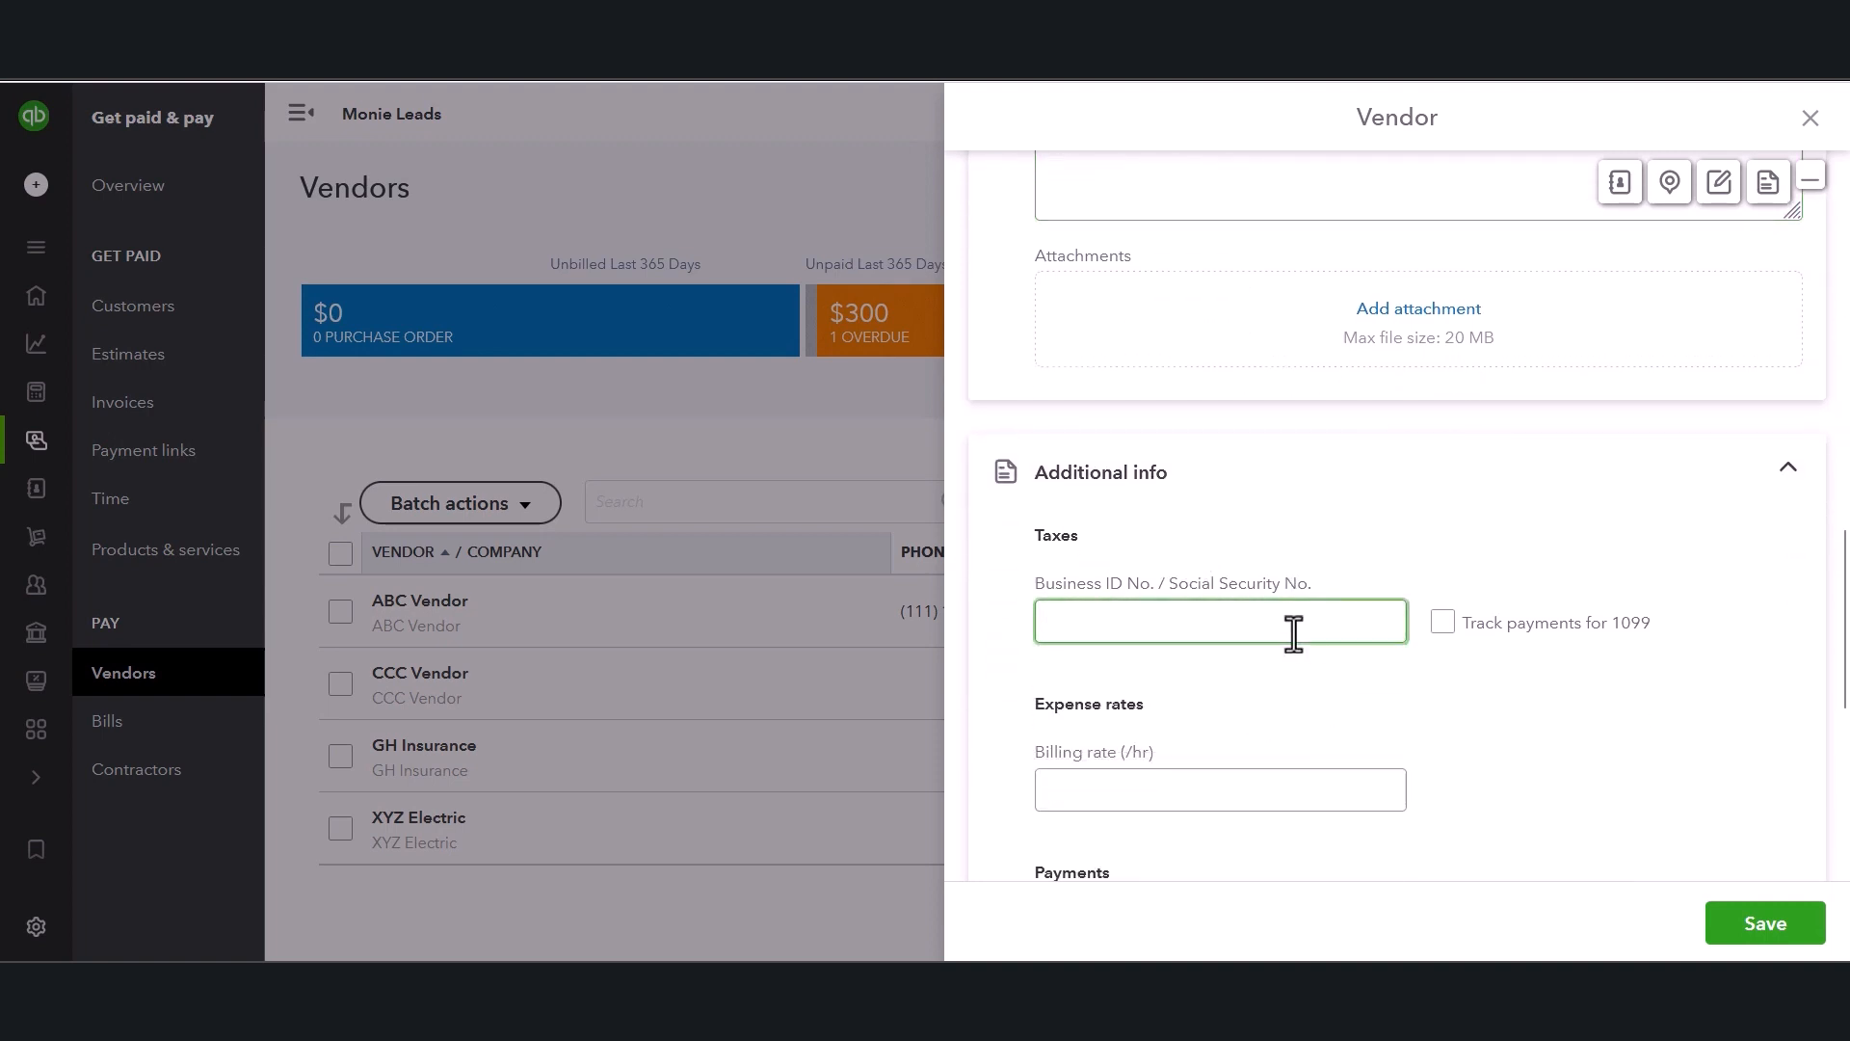
scroll(1293, 635, "down", 1)
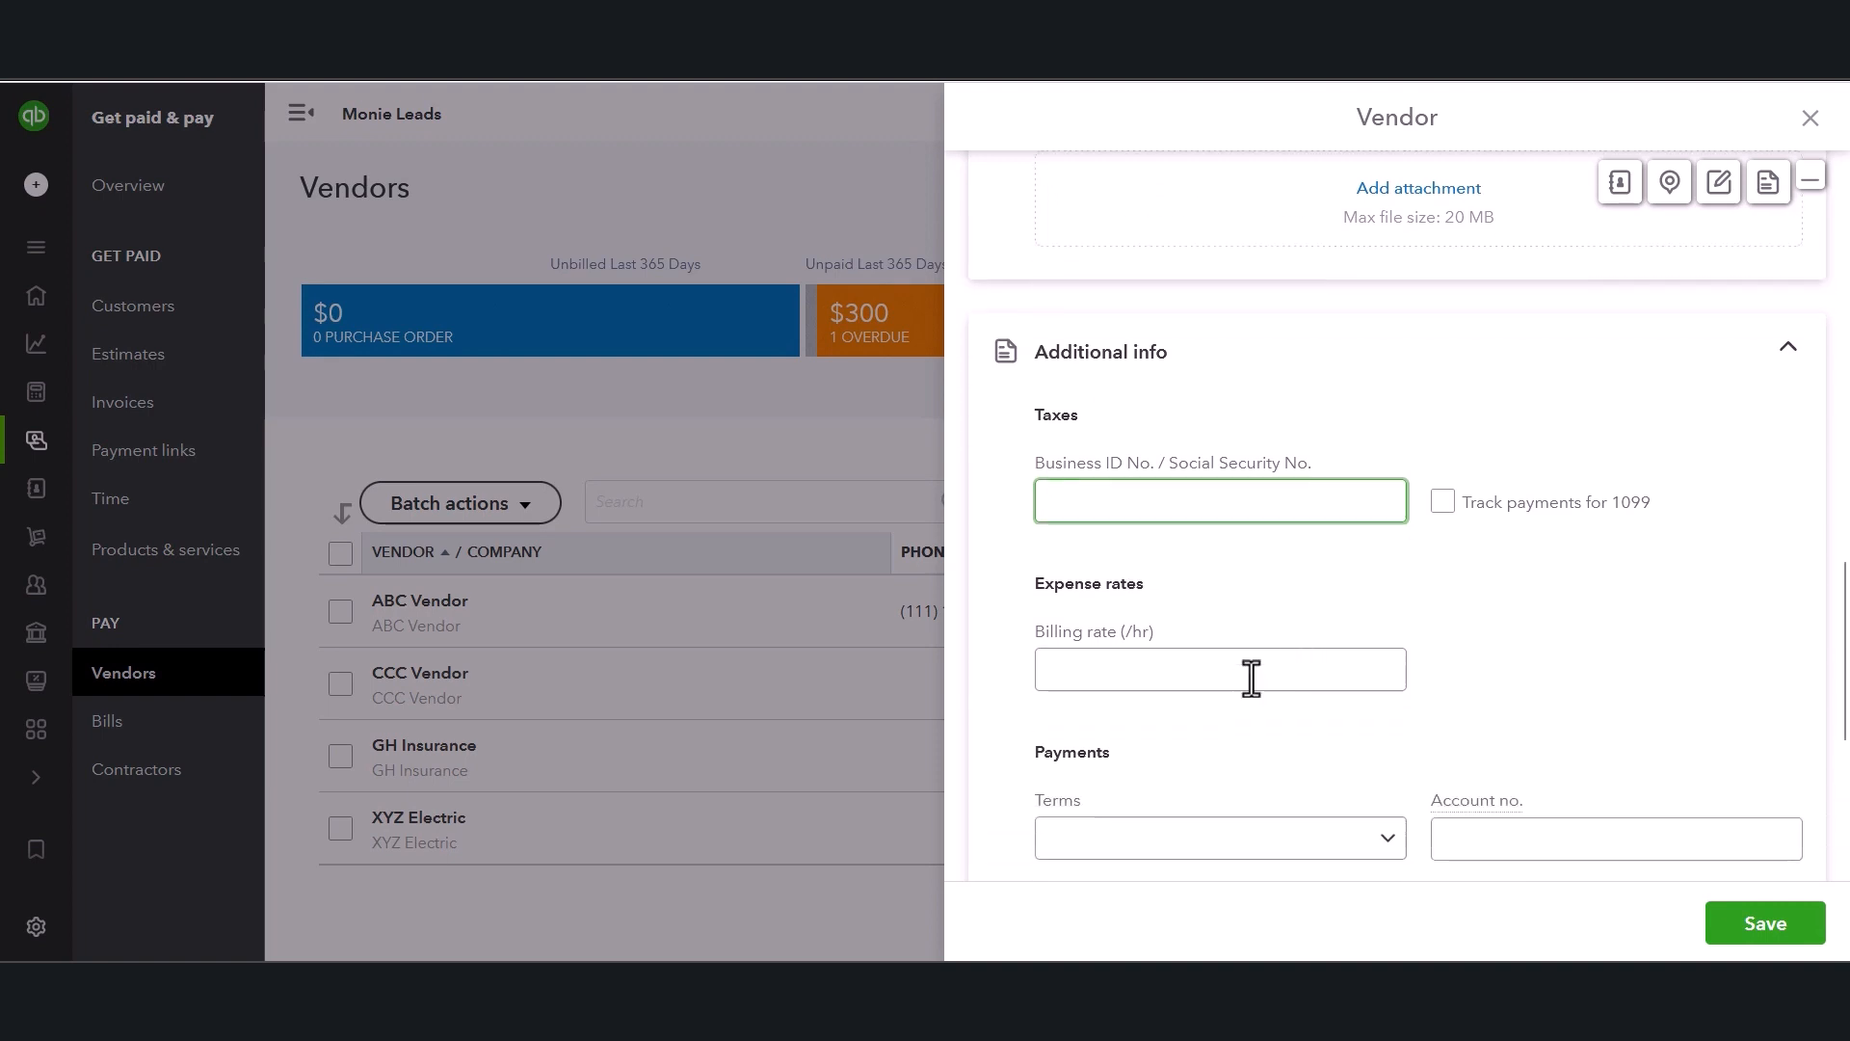
left_click(1244, 682)
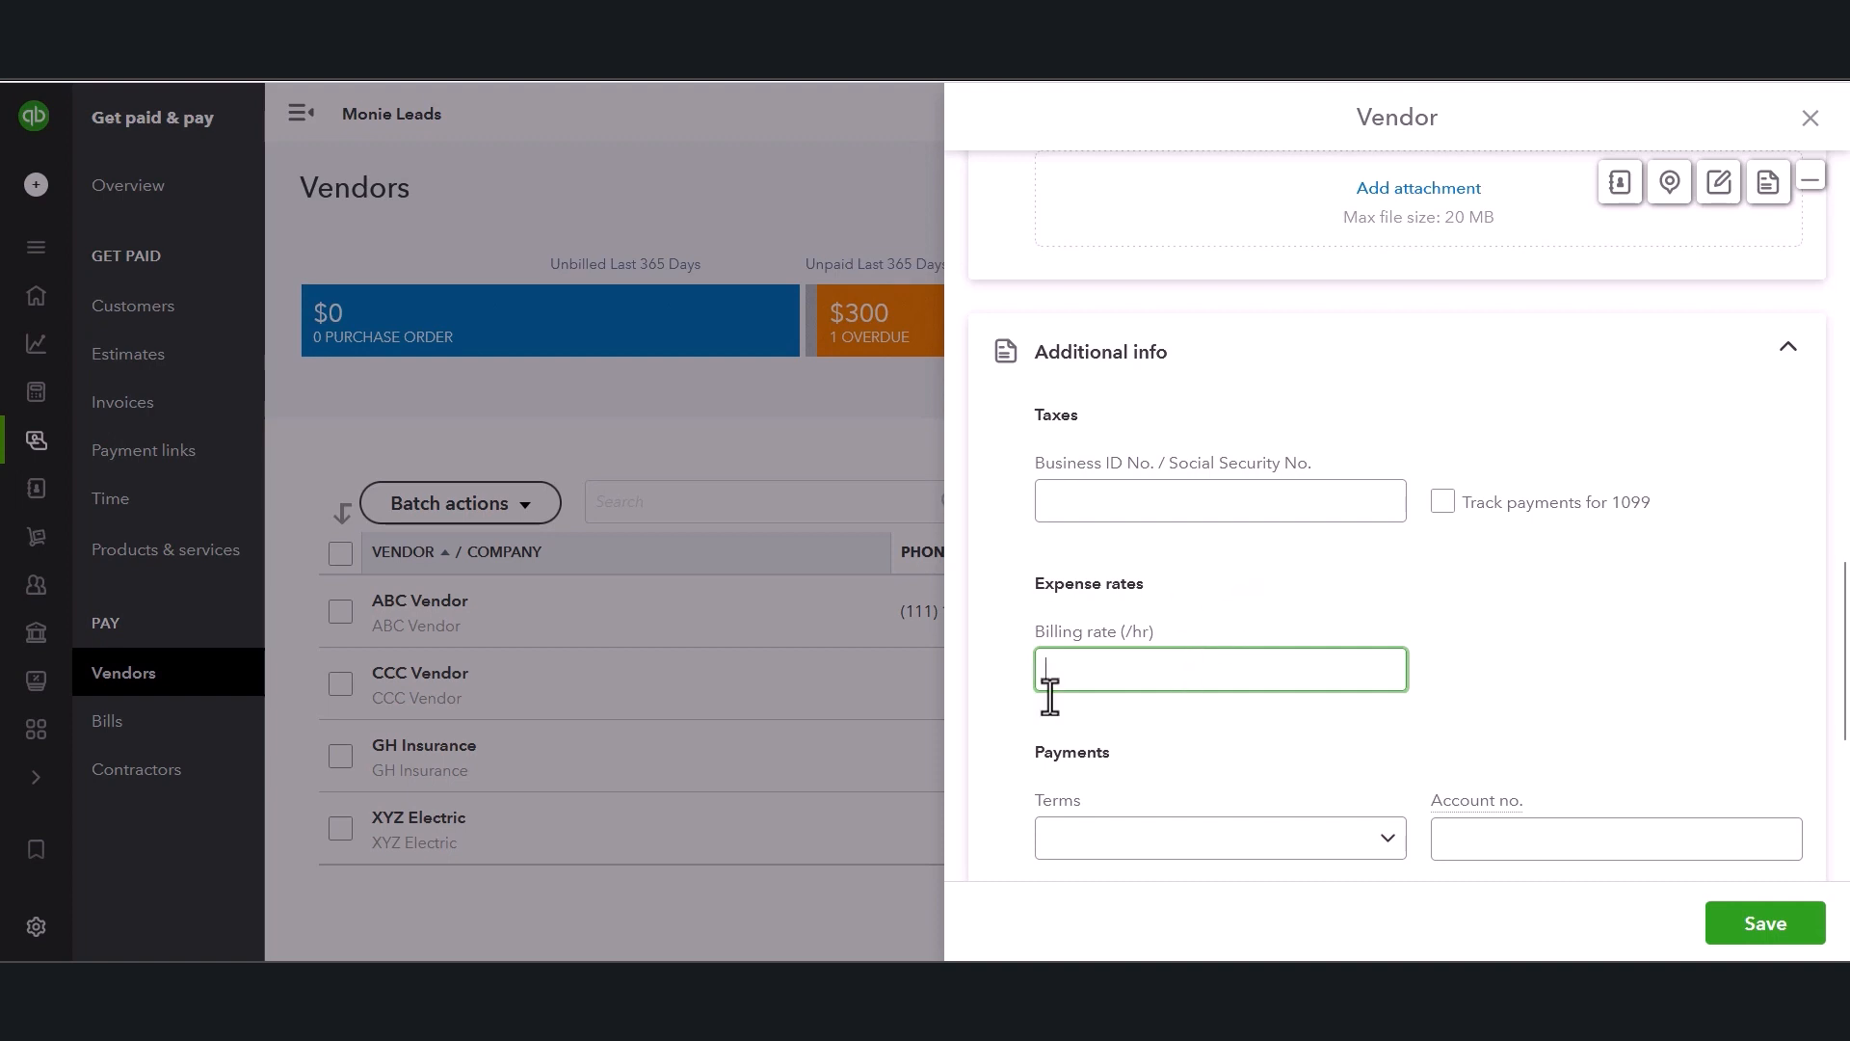
left_click(1443, 503)
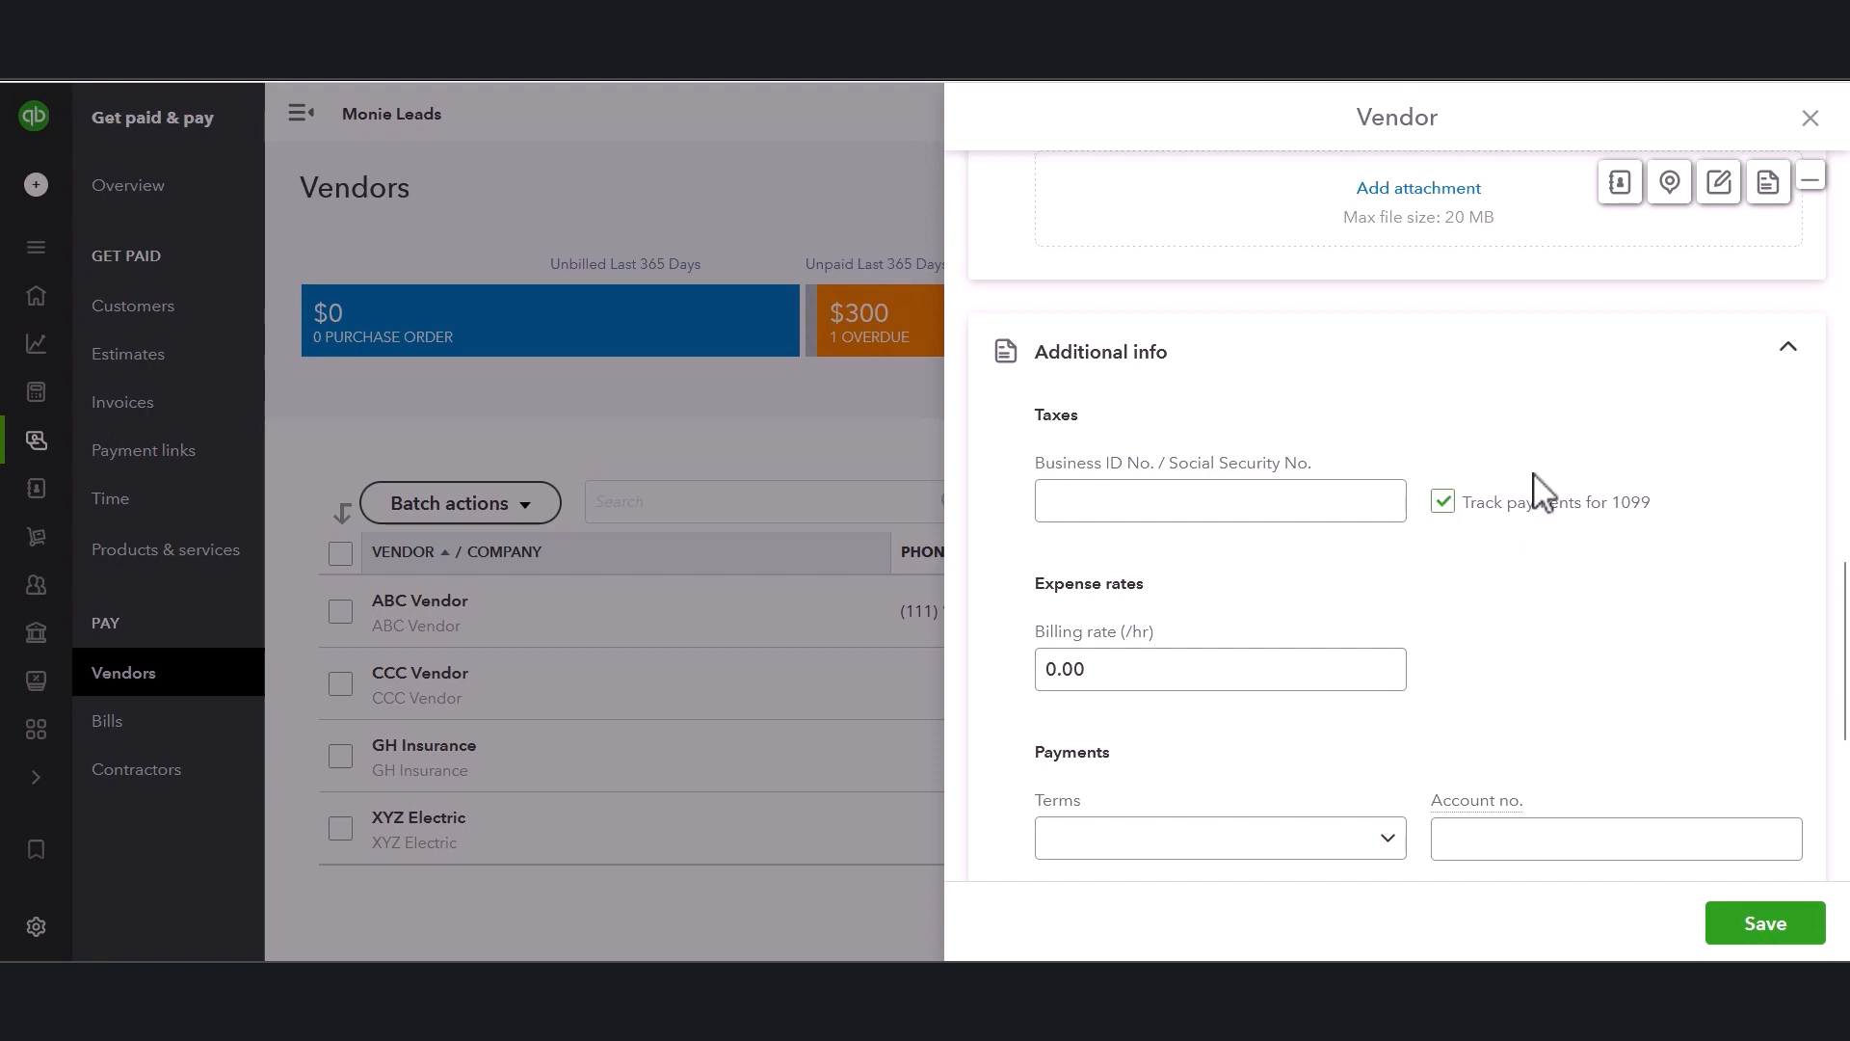
Set the vendor's payment terms to Net 30.
scroll(1475, 675, "down", 2)
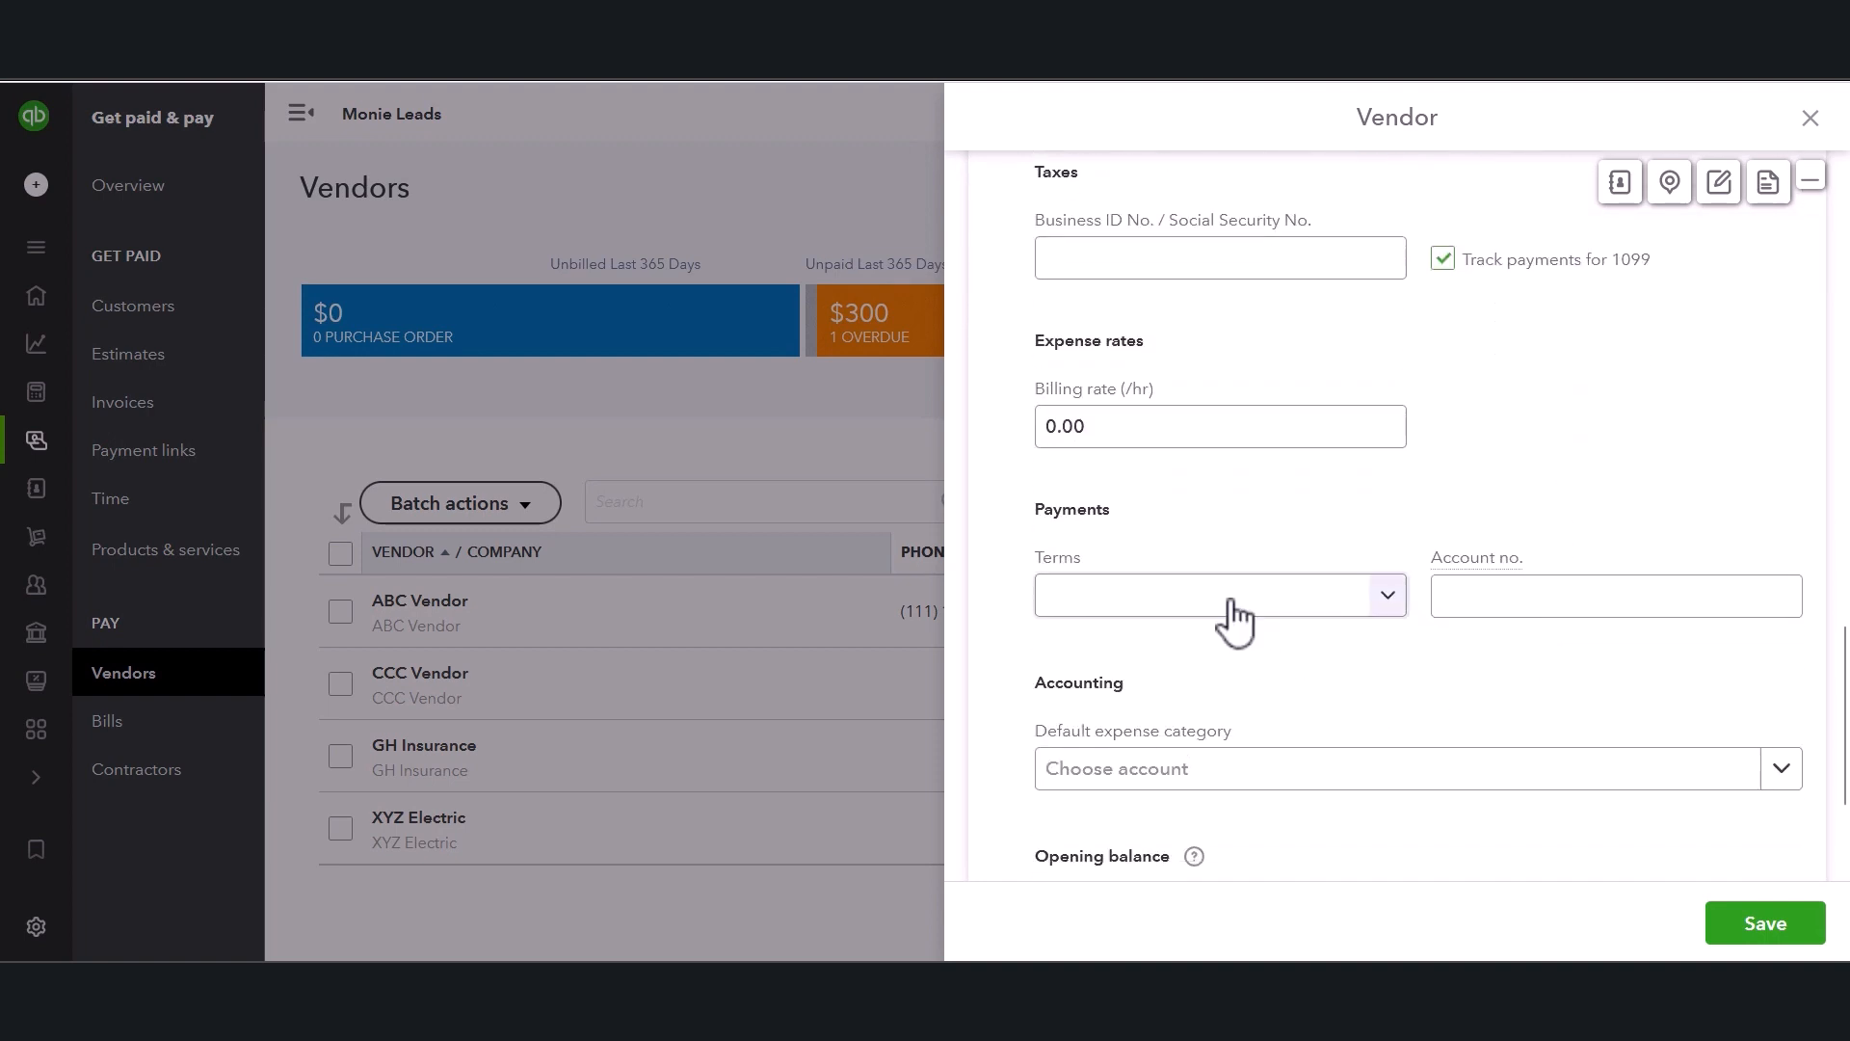
left_click(1154, 615)
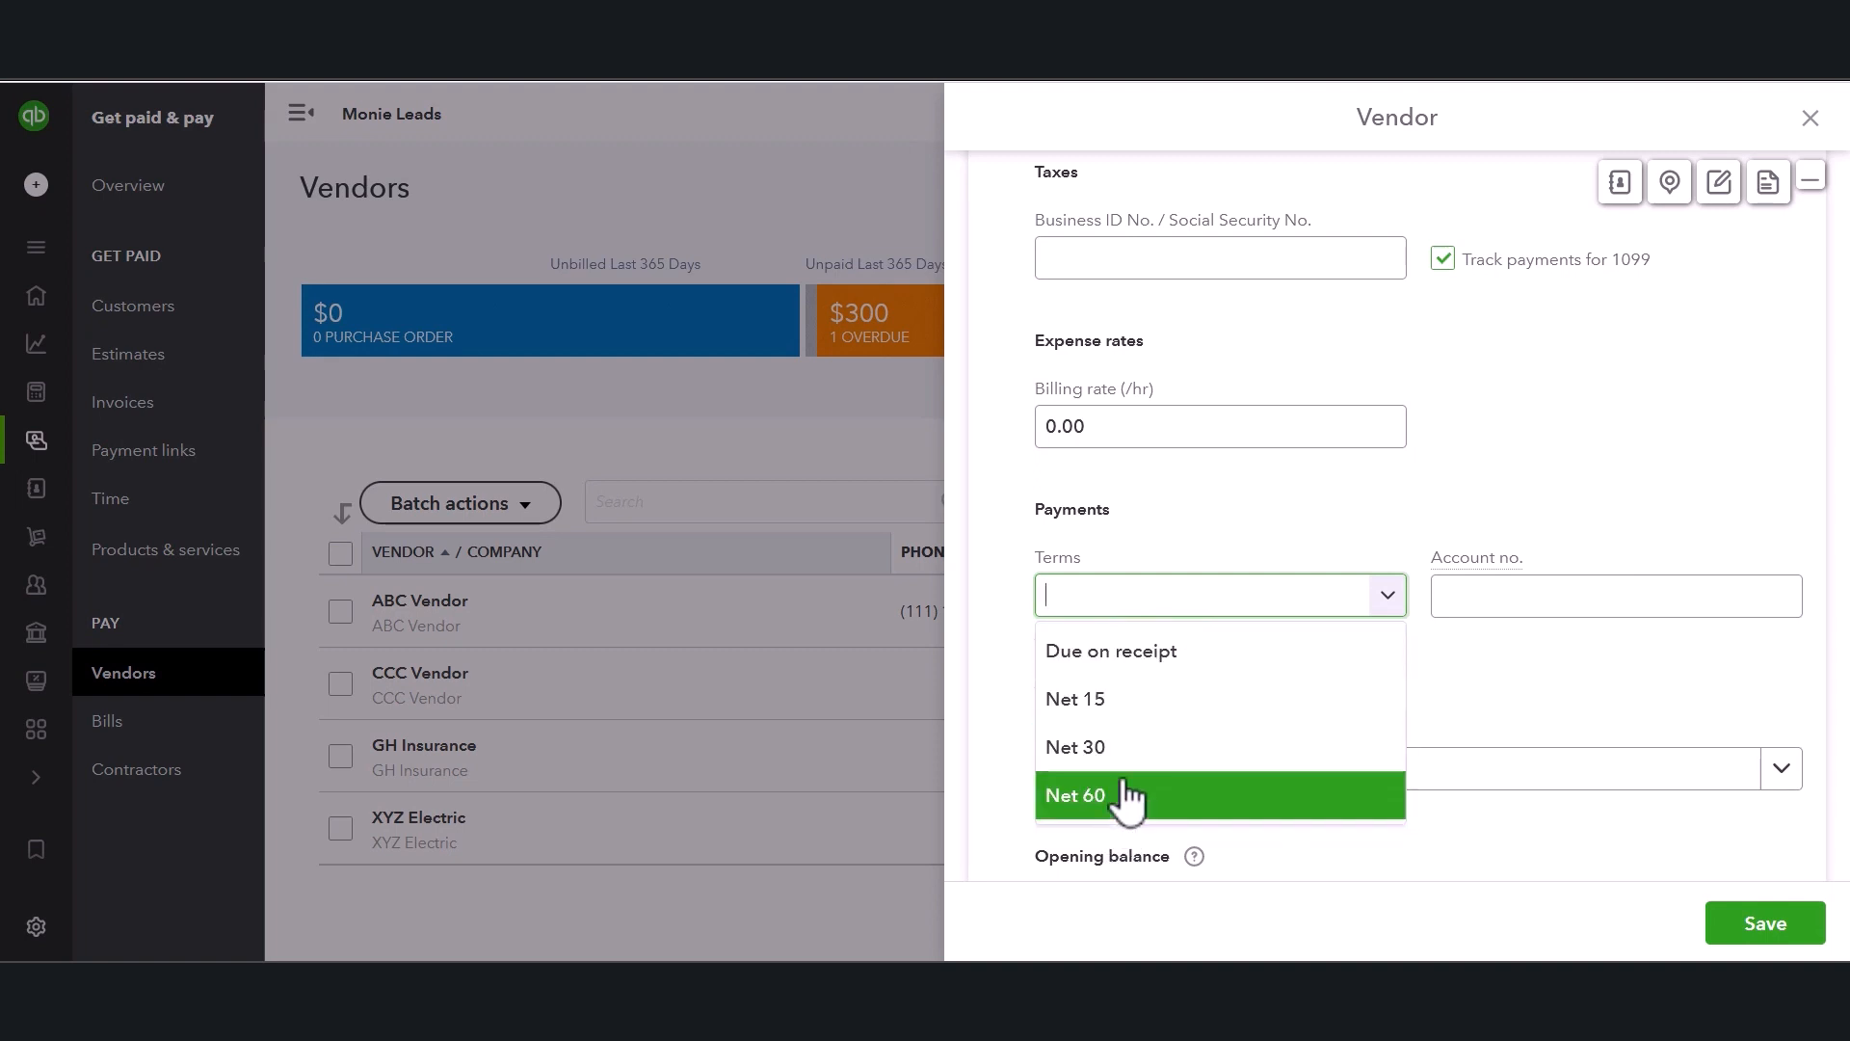
left_click(1118, 749)
left_click(1442, 599)
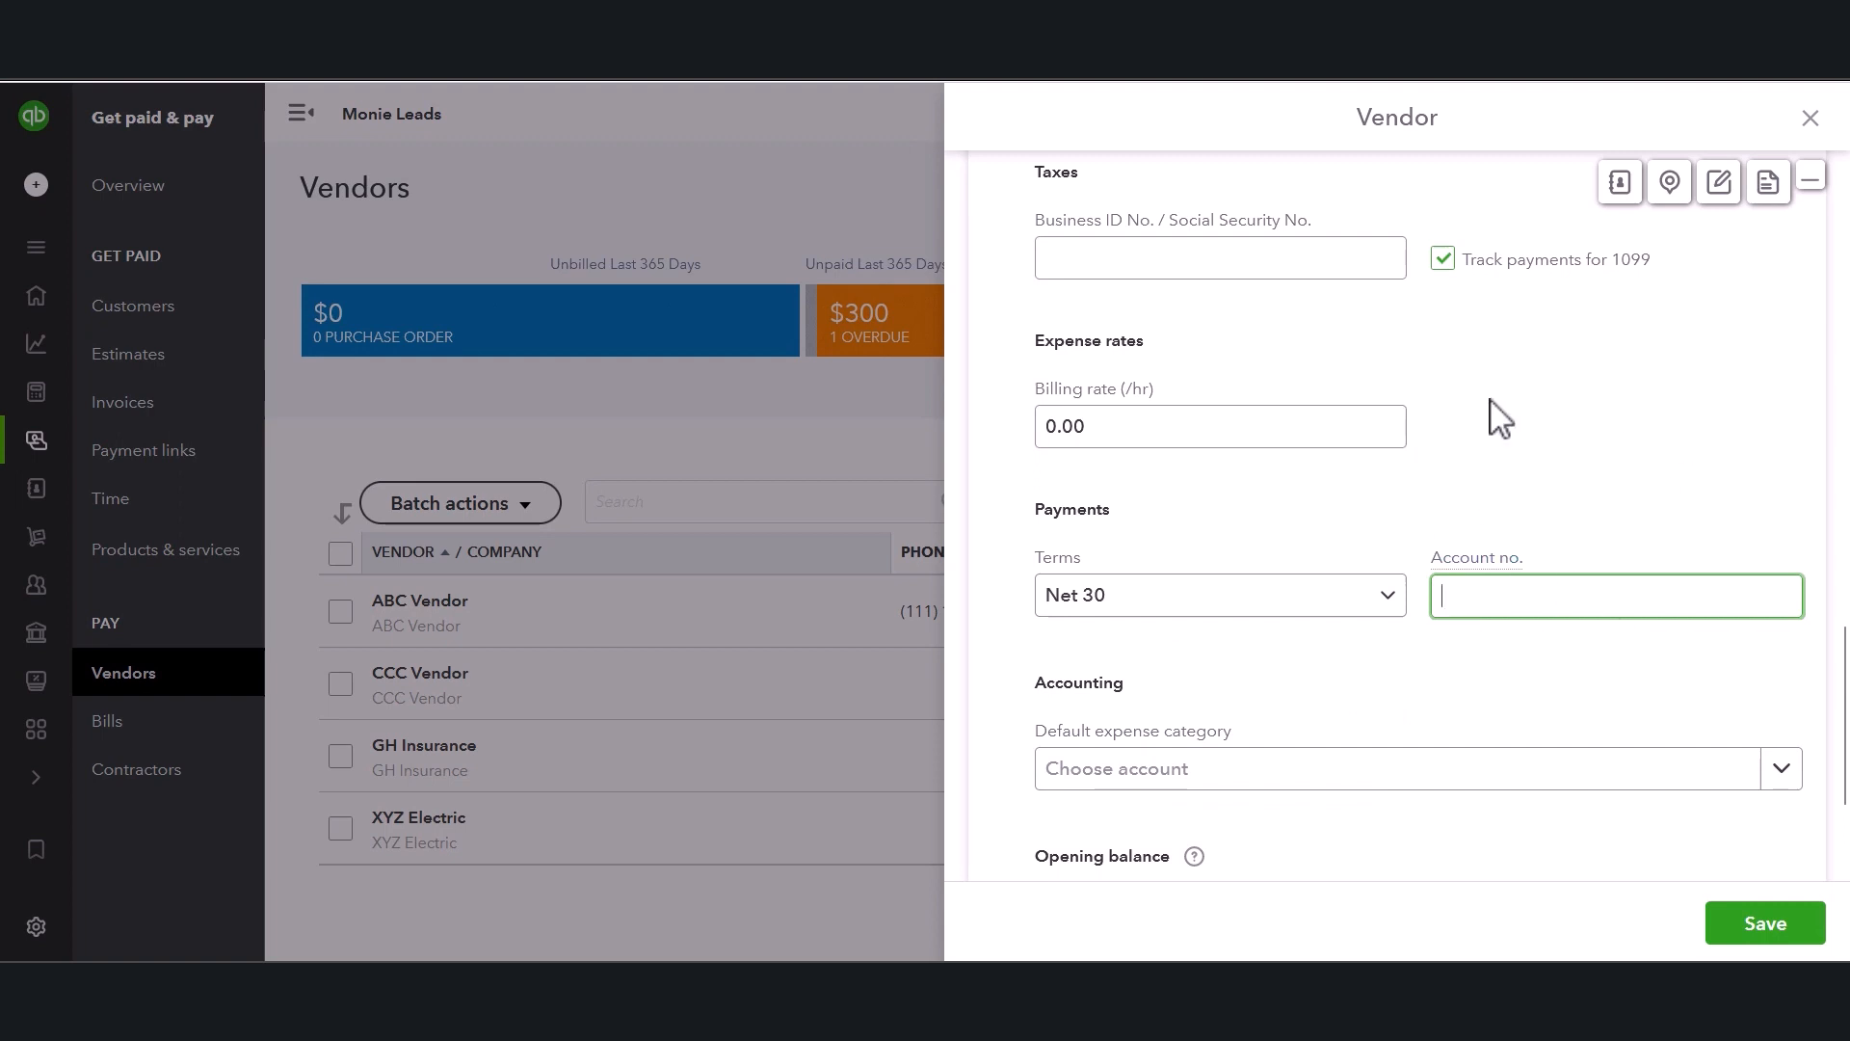
Set the vendor's default expense category to Insurance:Liability insurance.
scroll(1532, 592, "down", 1)
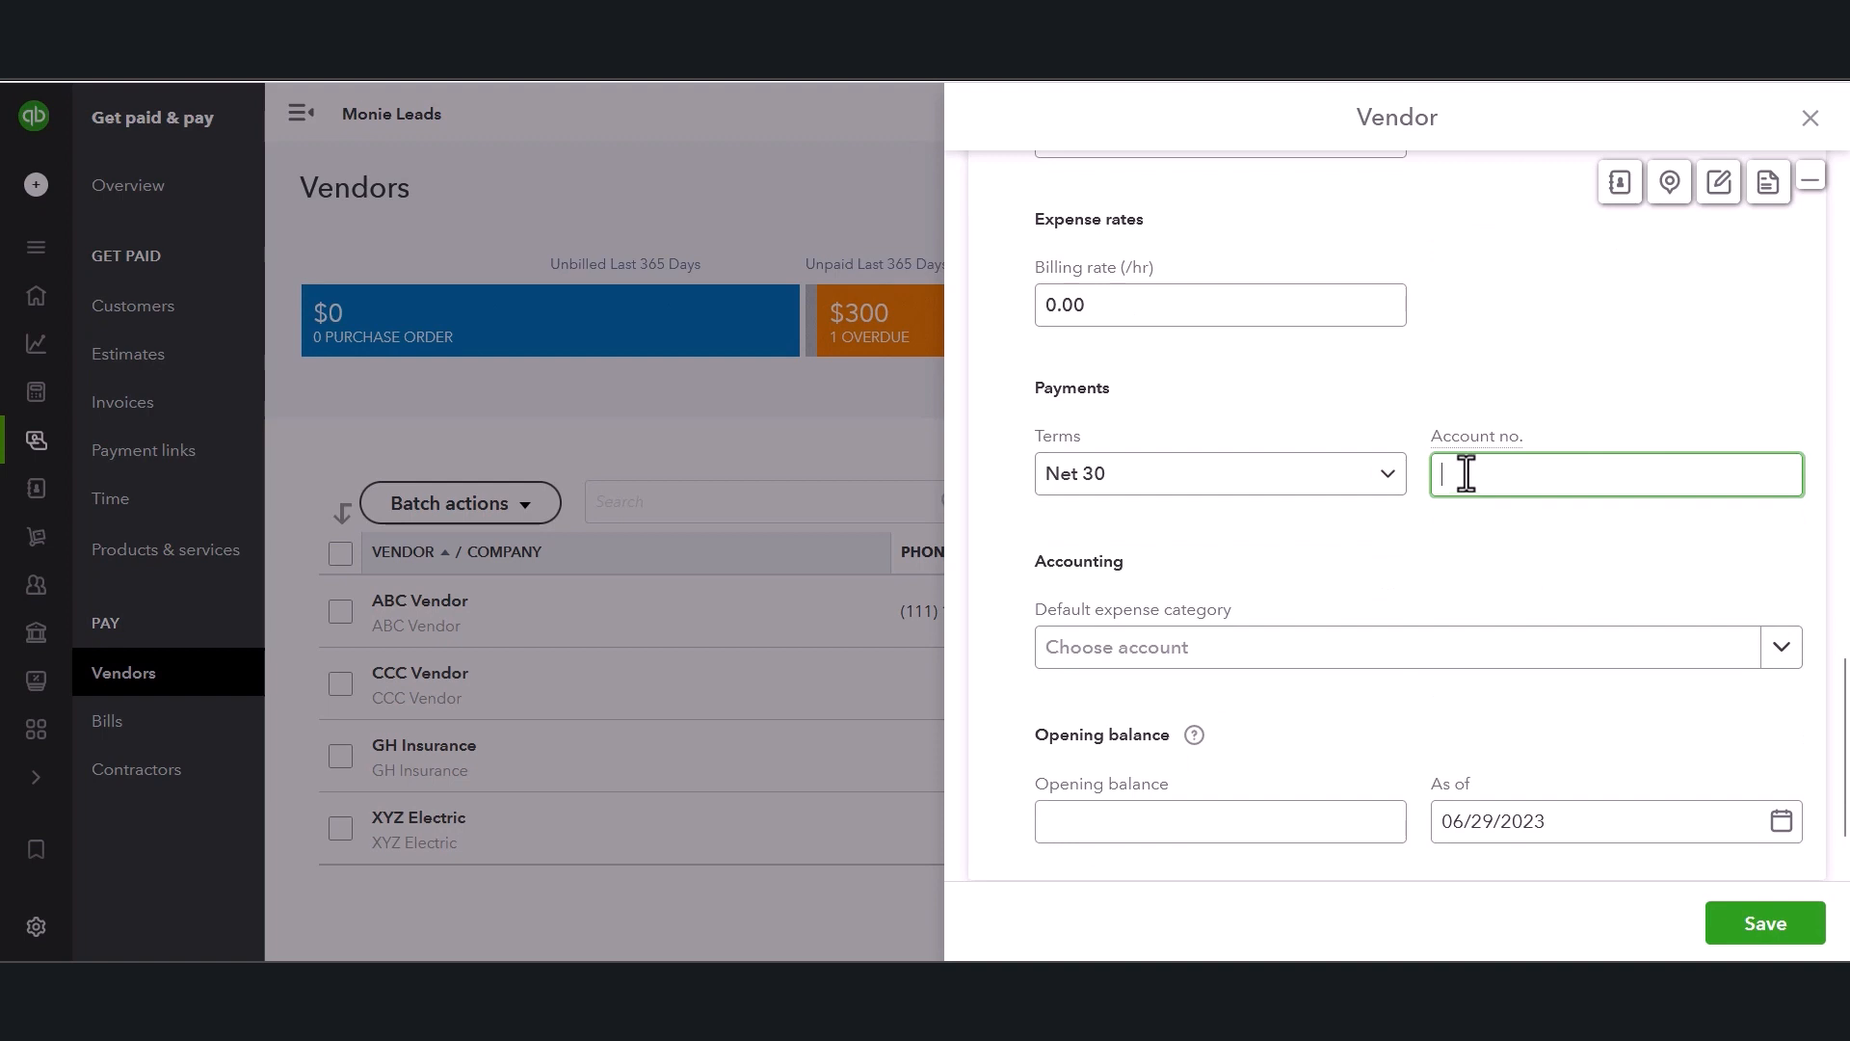
scroll(1479, 541, "down", 1)
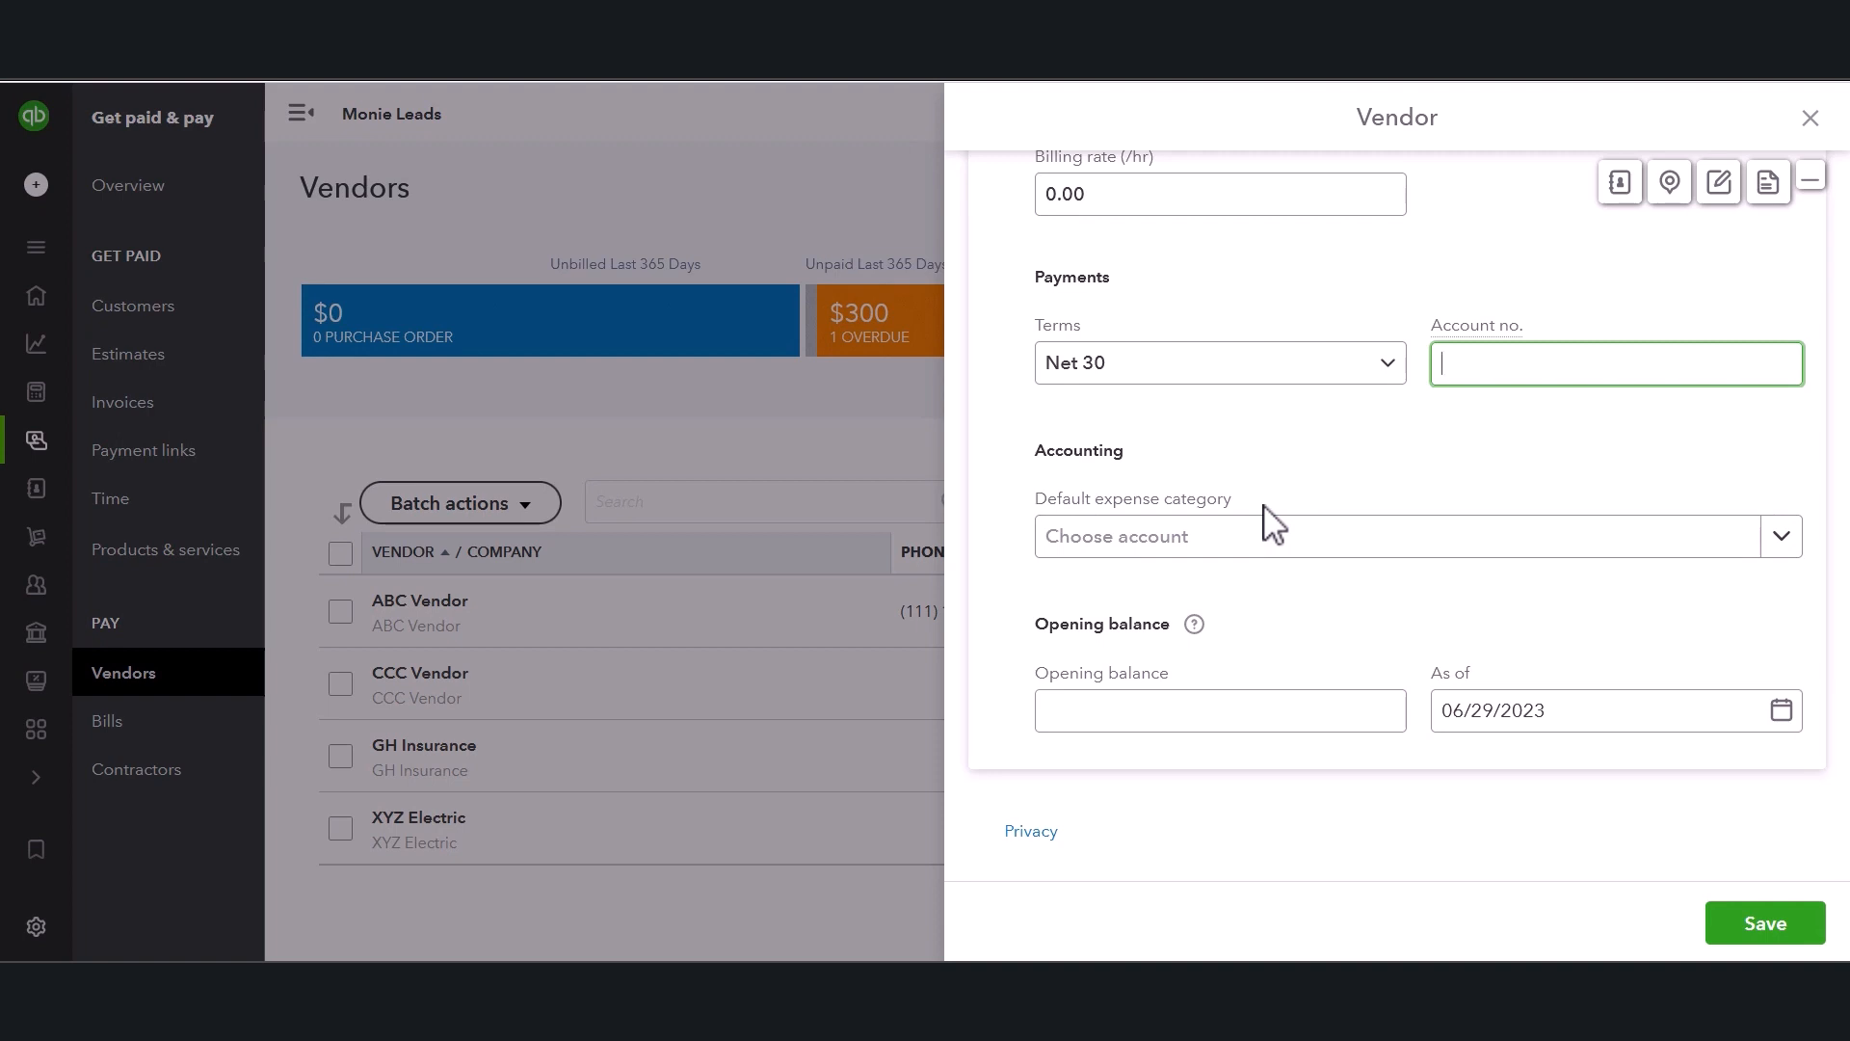
left_click(1277, 545)
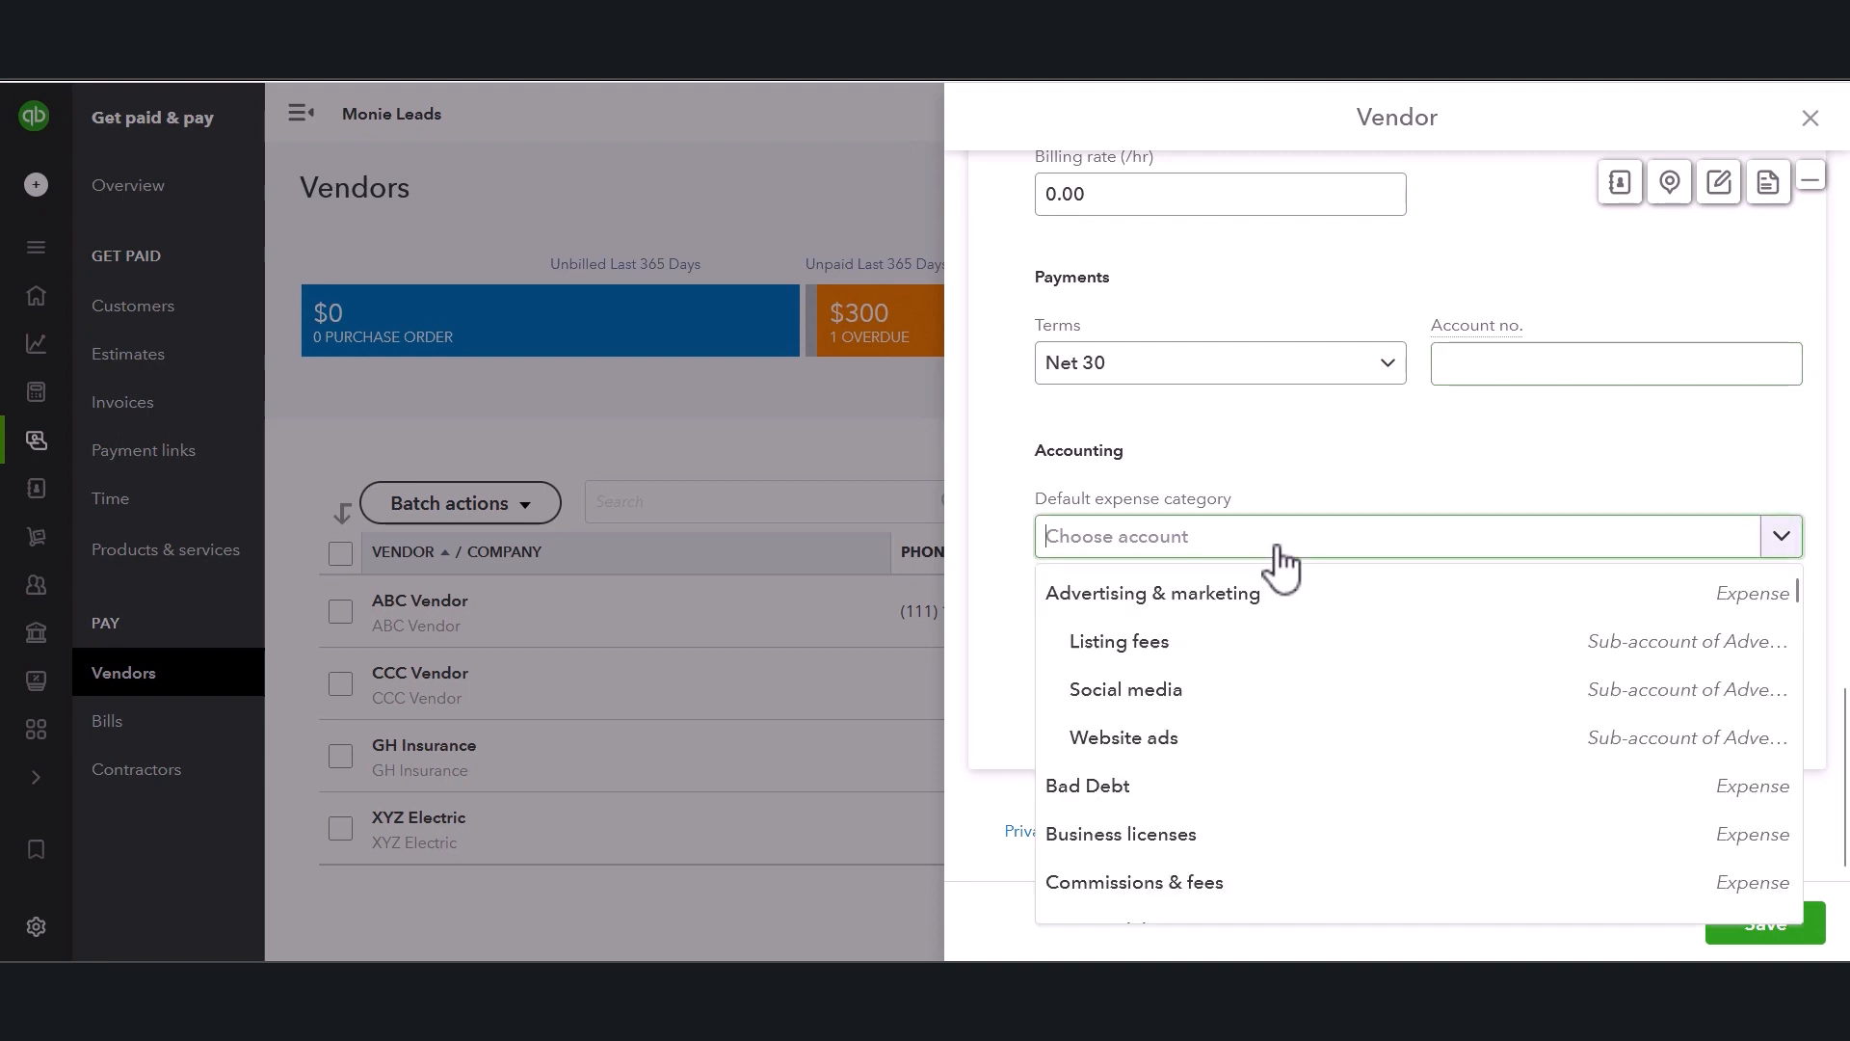
scroll(1252, 656, "down", 2)
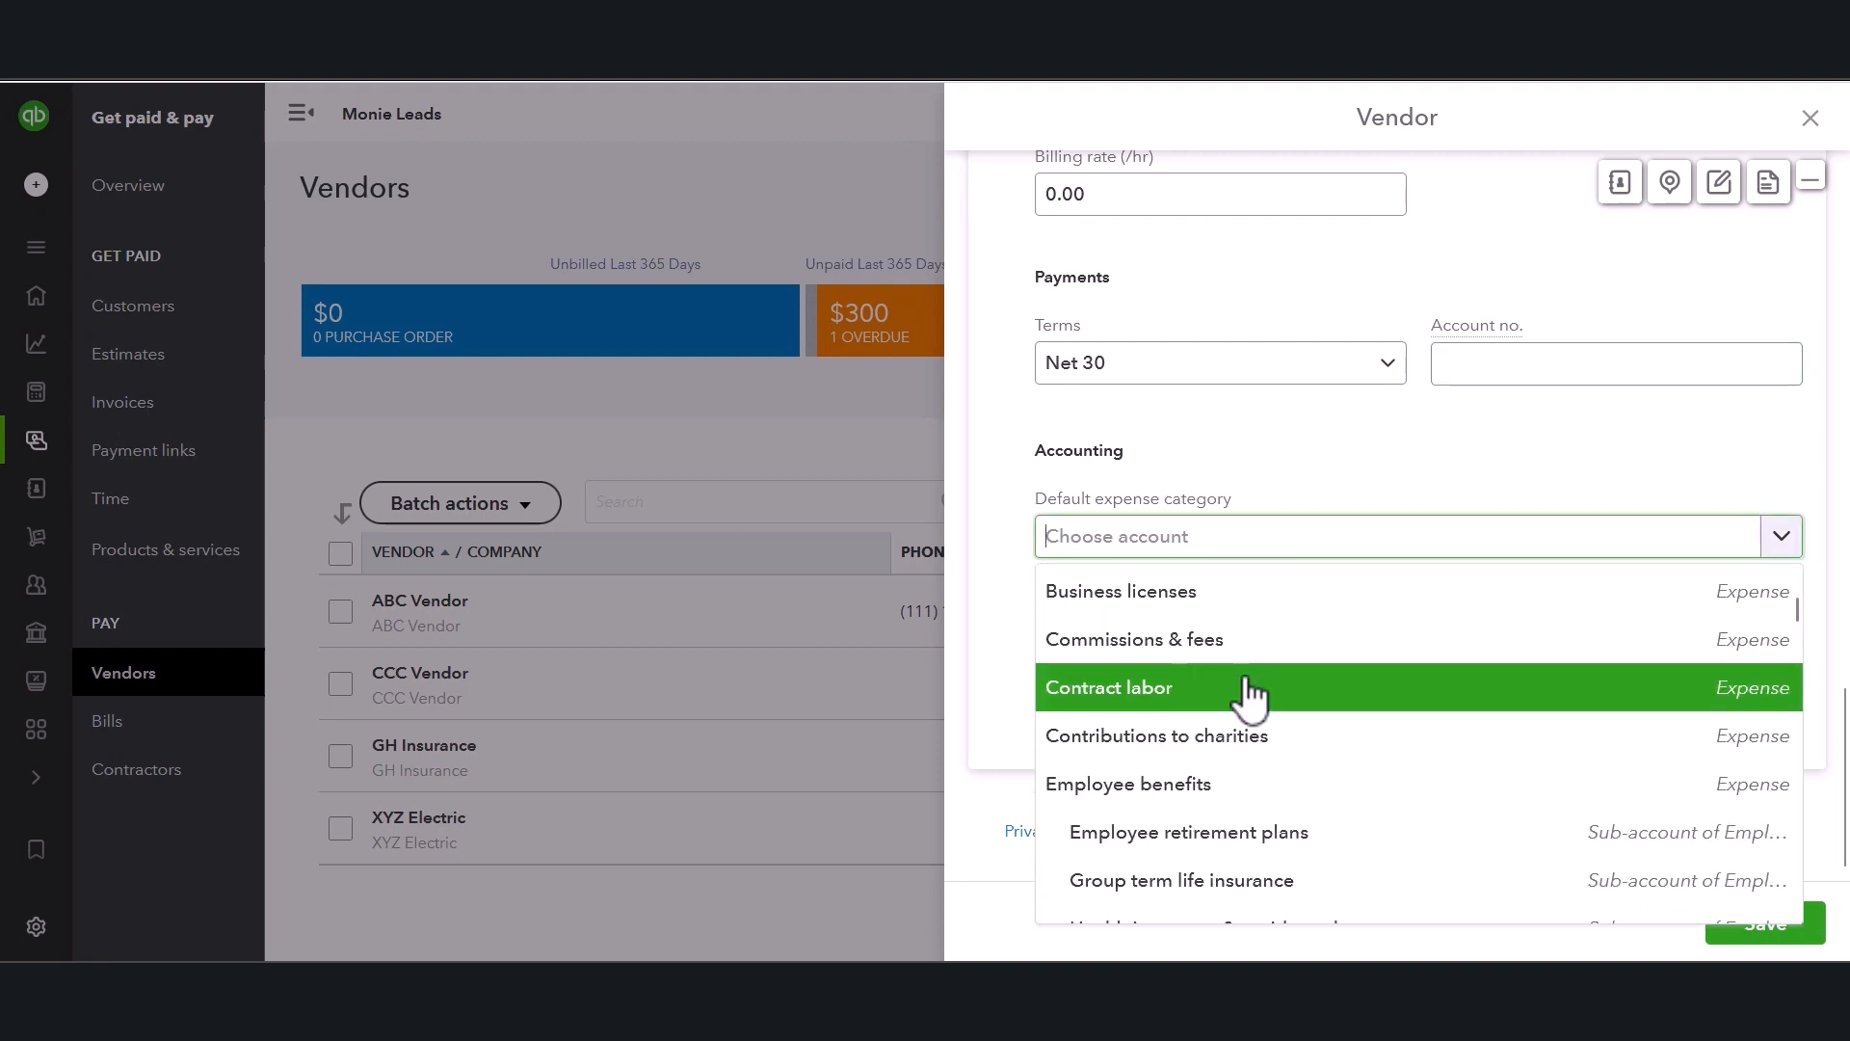
scroll(1245, 702, "down", 1)
scroll(1248, 708, "down", 6)
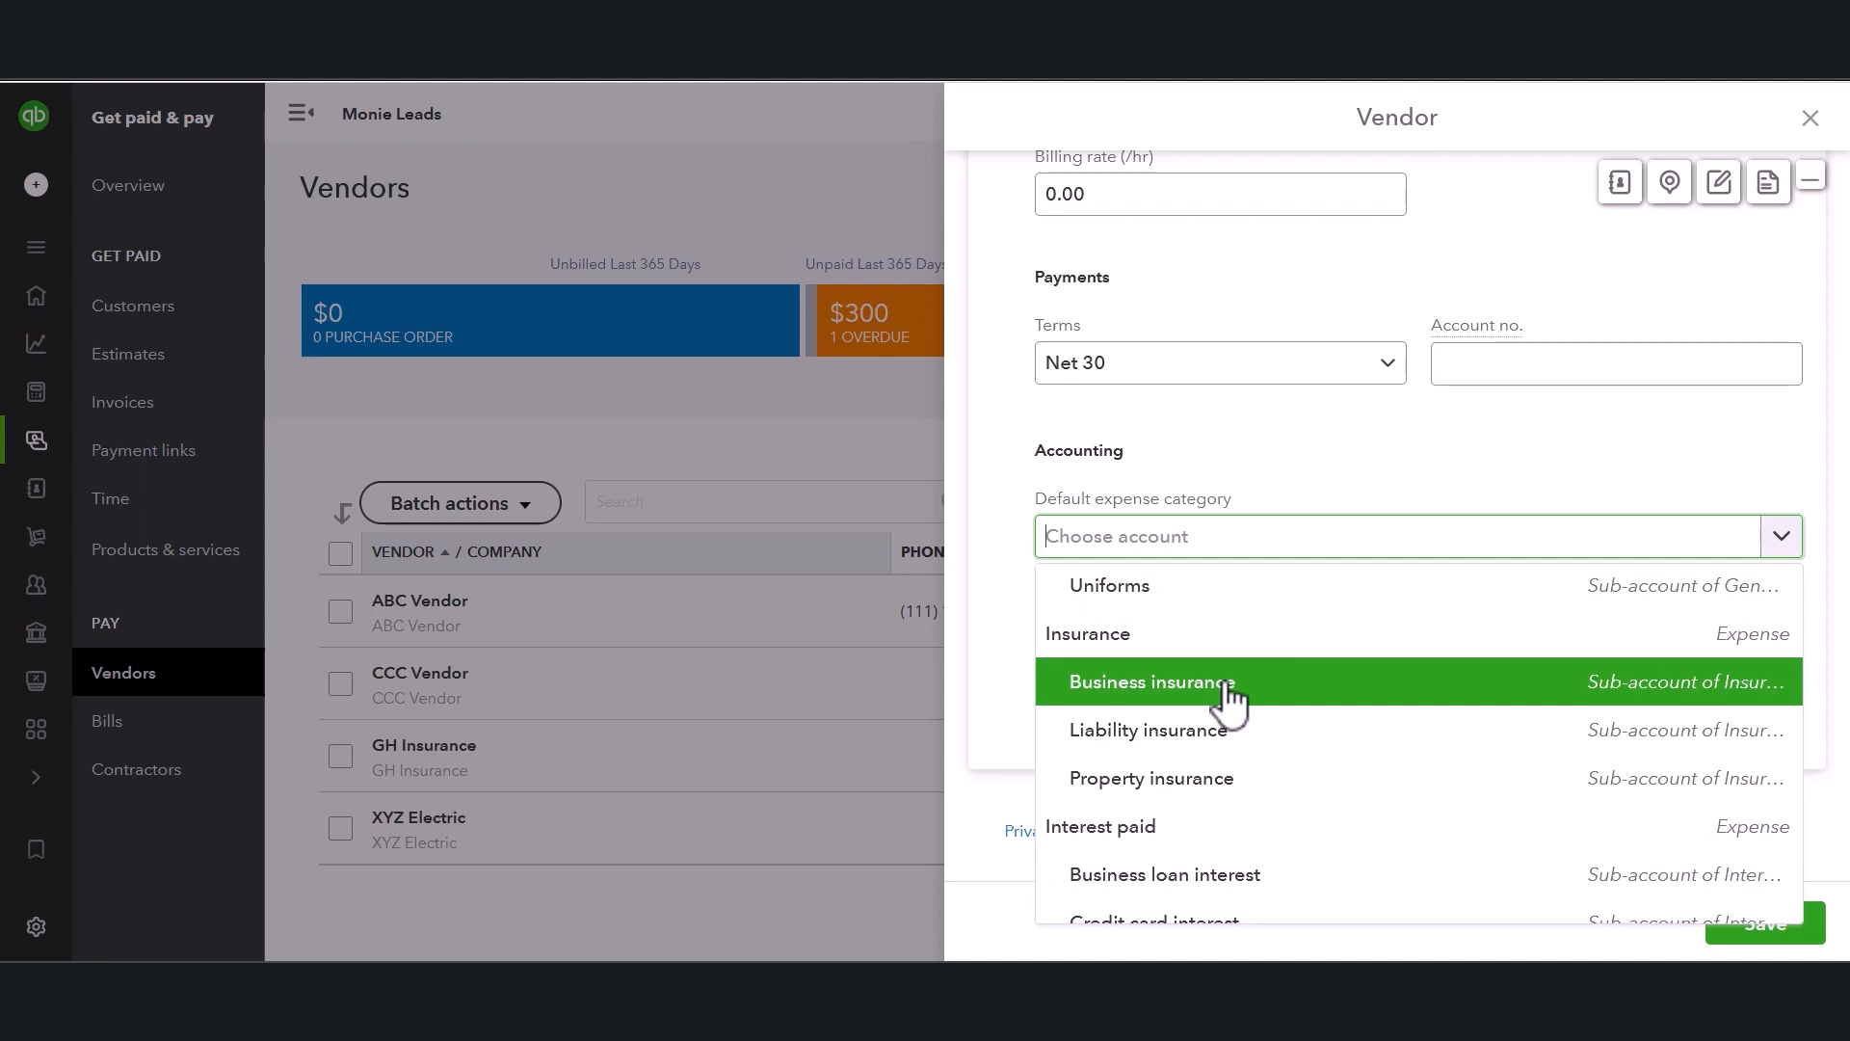
left_click(1224, 750)
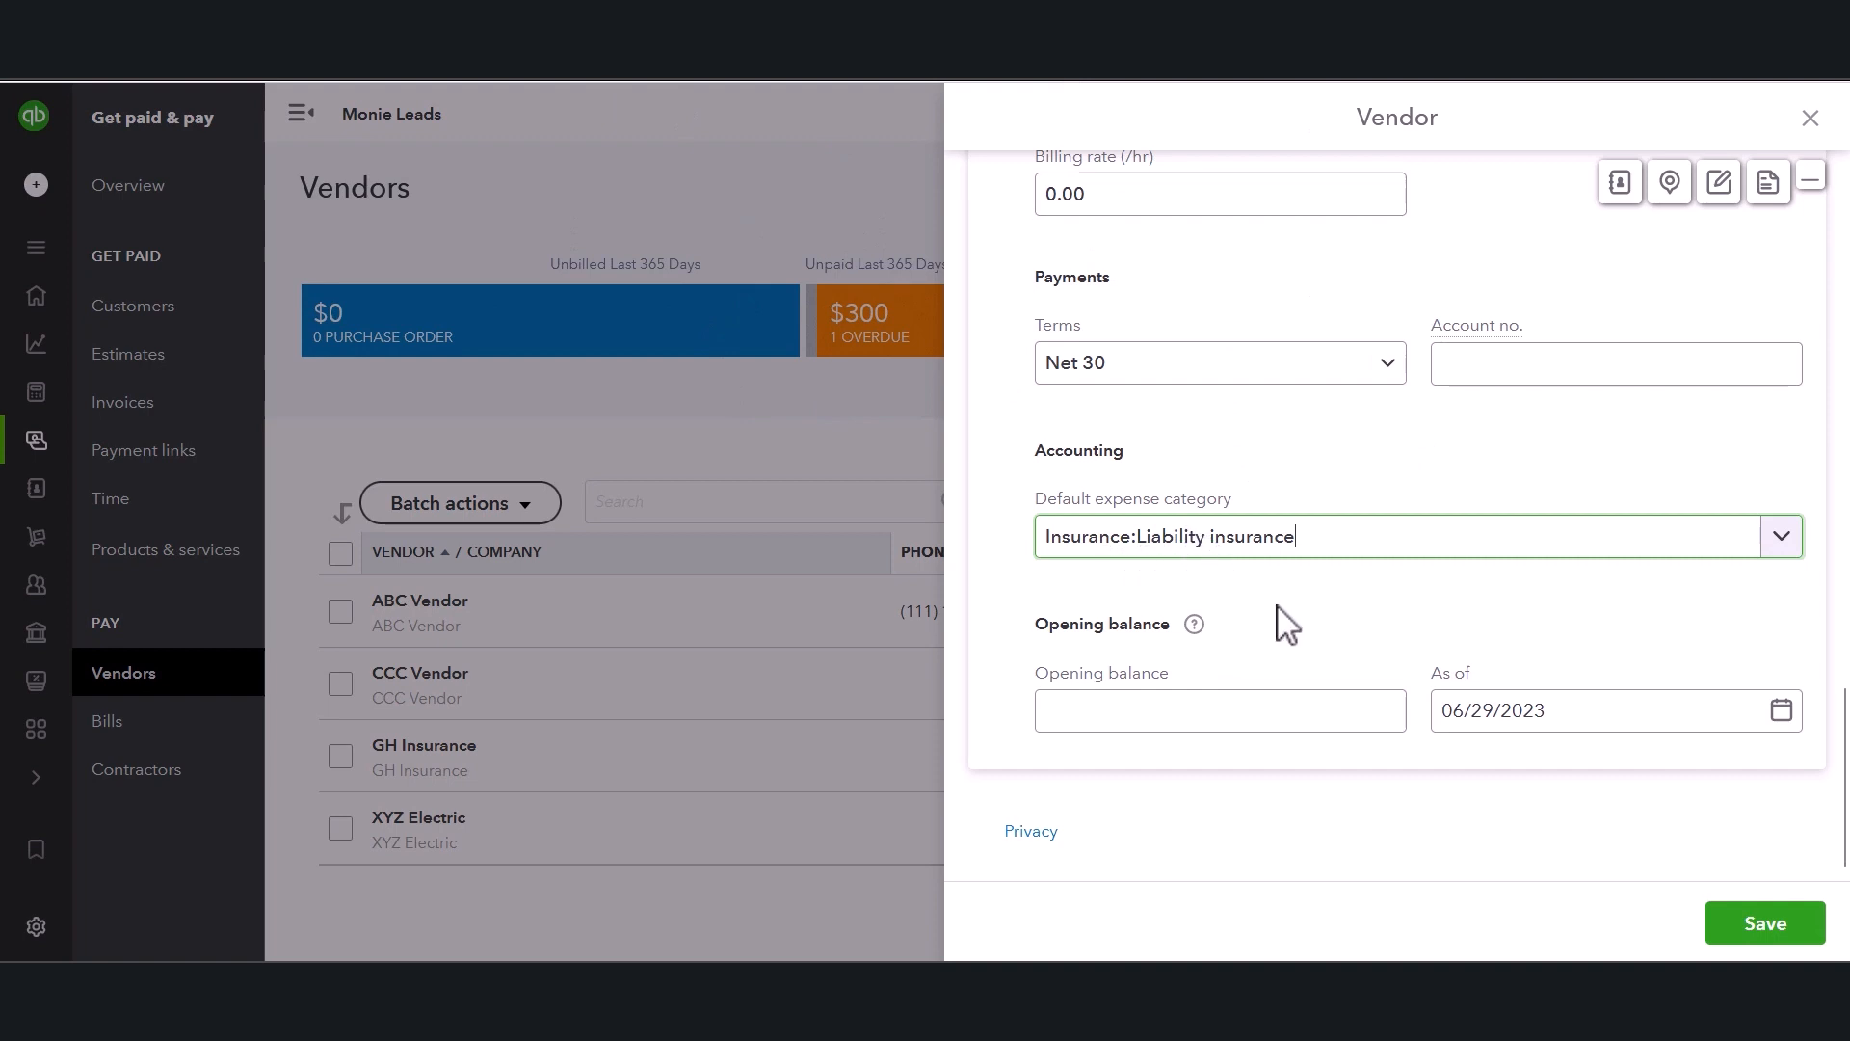
Save the new vendor and review the updated vendors list.
left_click(1368, 703)
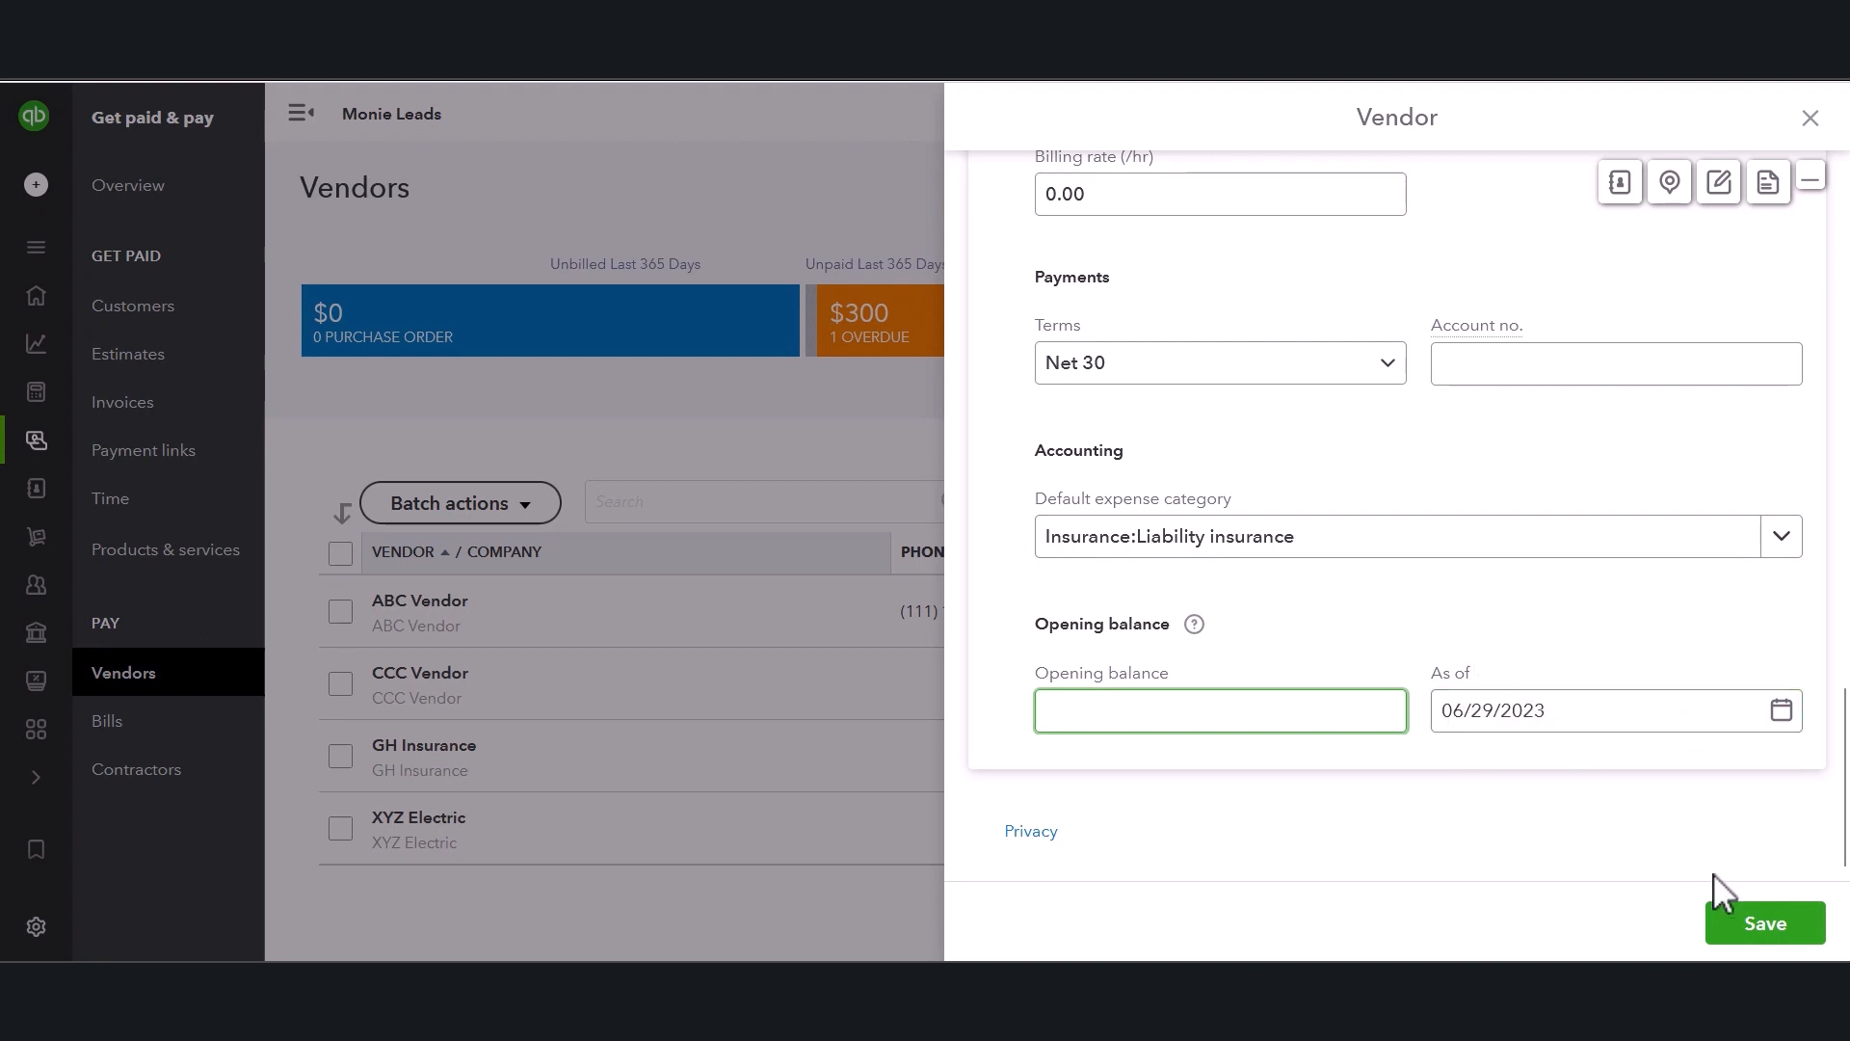
left_click(1756, 931)
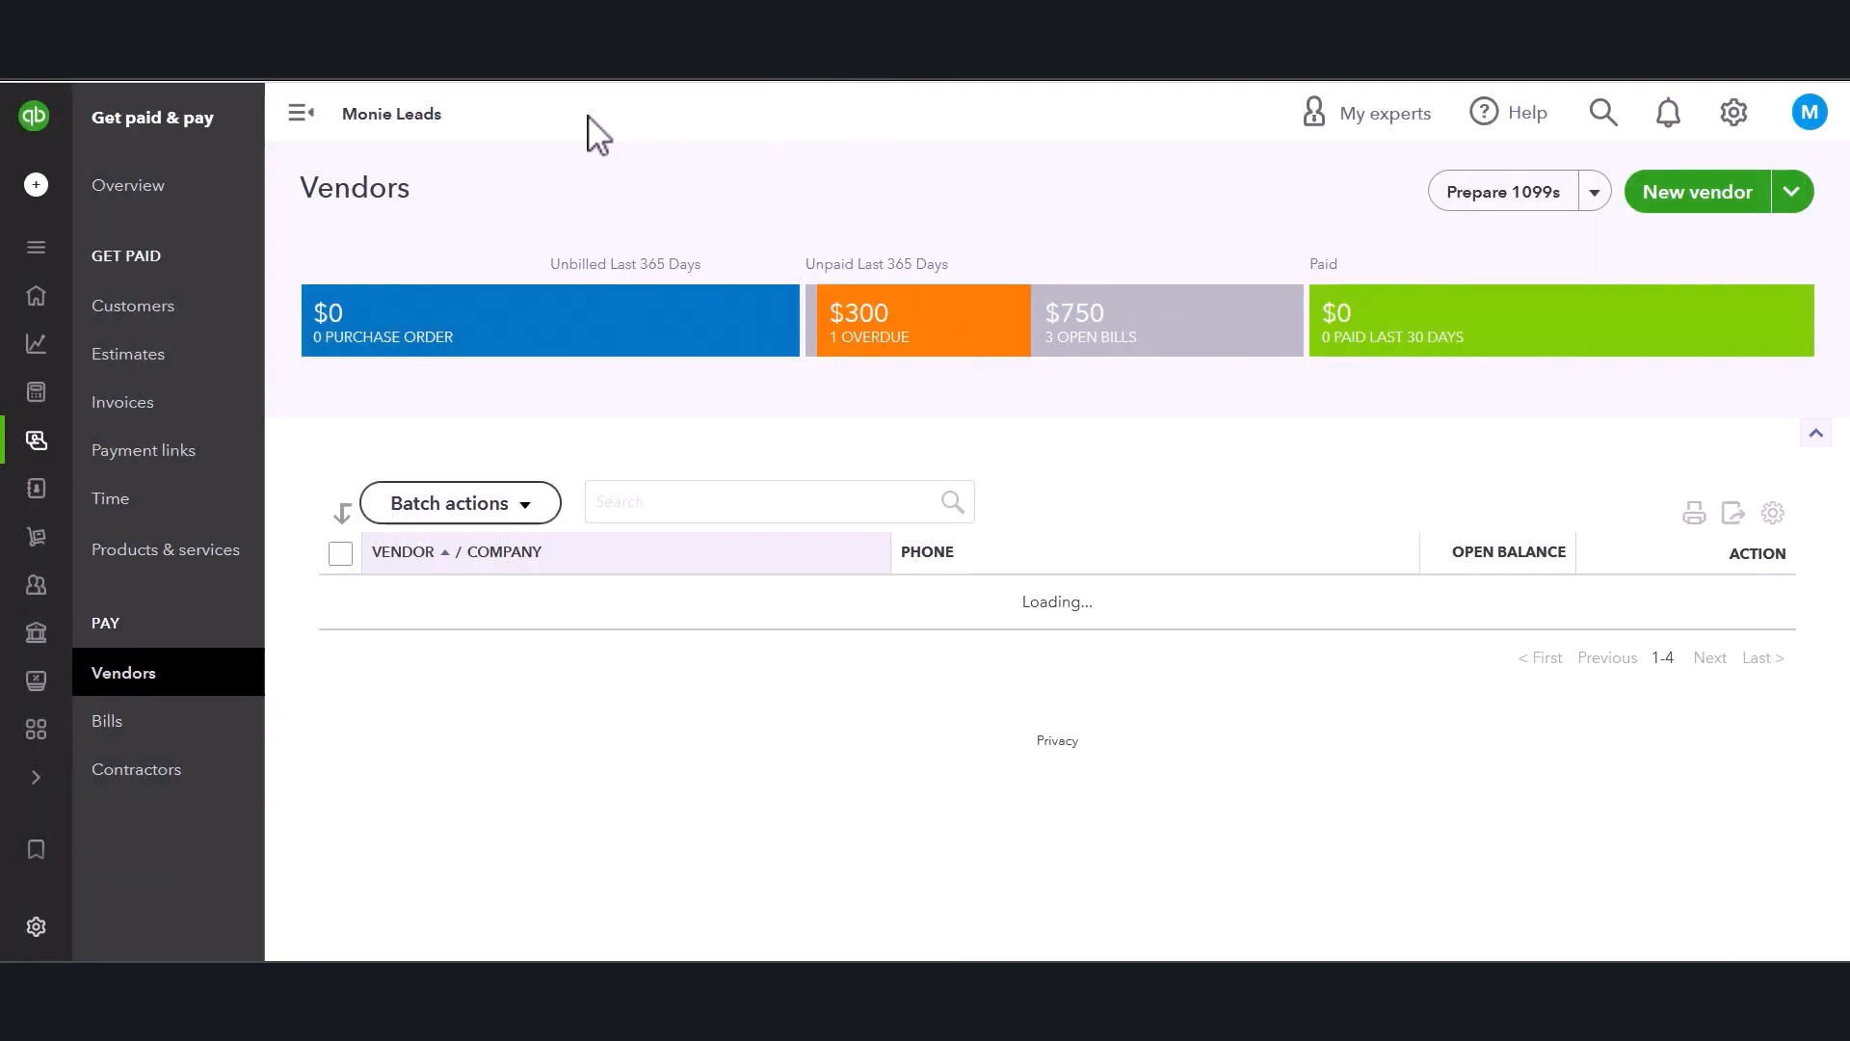
scroll(861, 514, "down", 1)
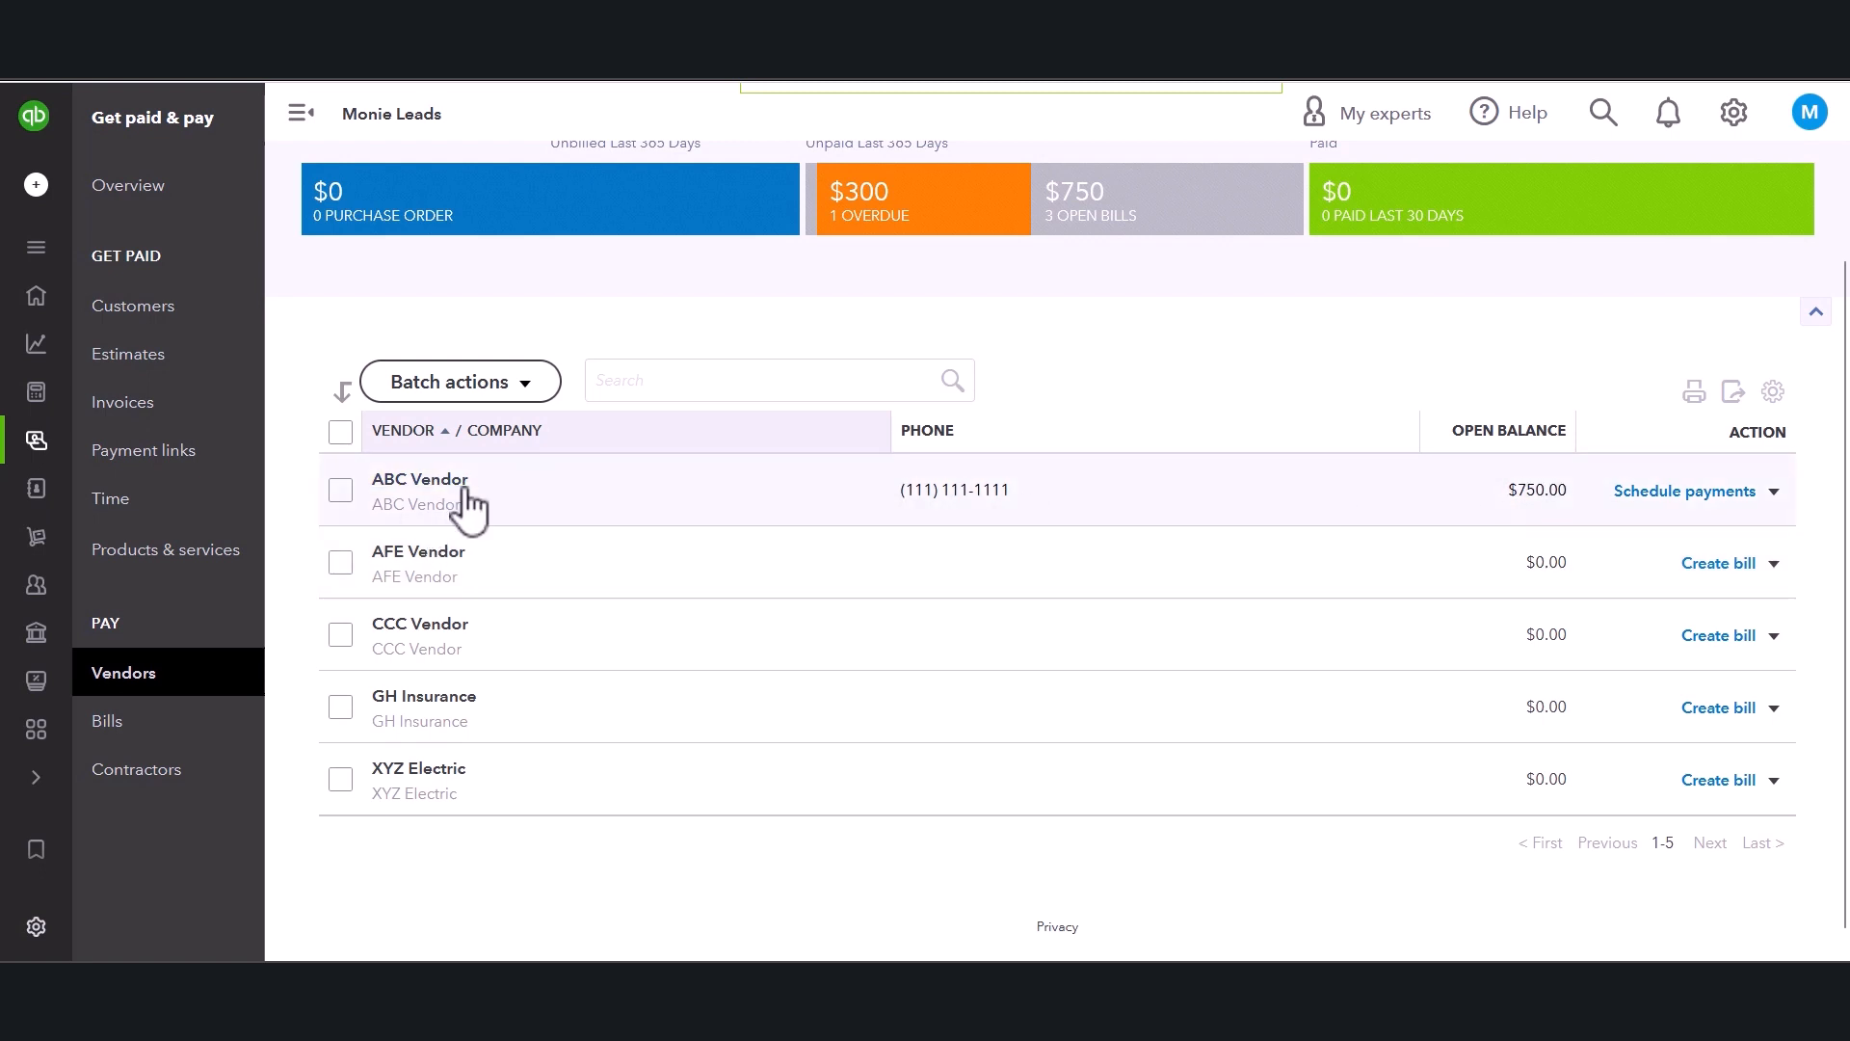
scroll(482, 506, "up", 2)
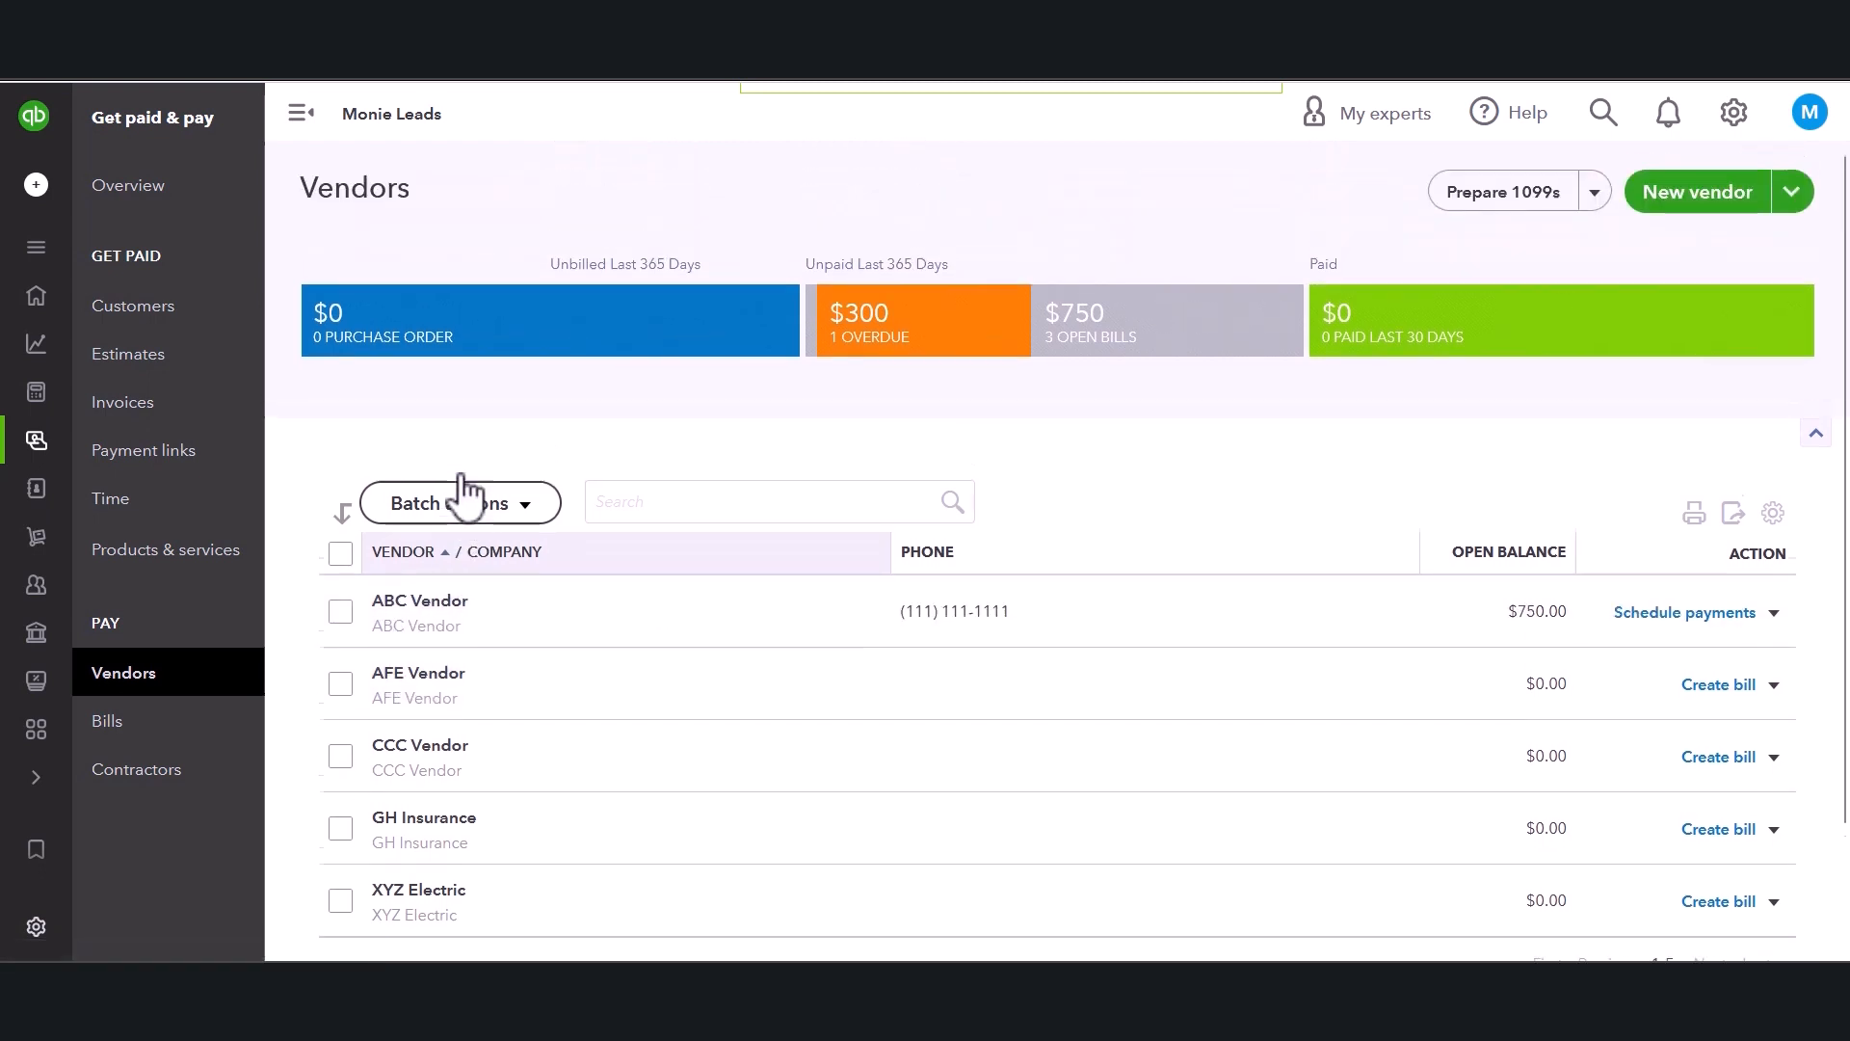
Open ABC Vendor's page and examine its new transaction options and vendor details.
left_click(431, 602)
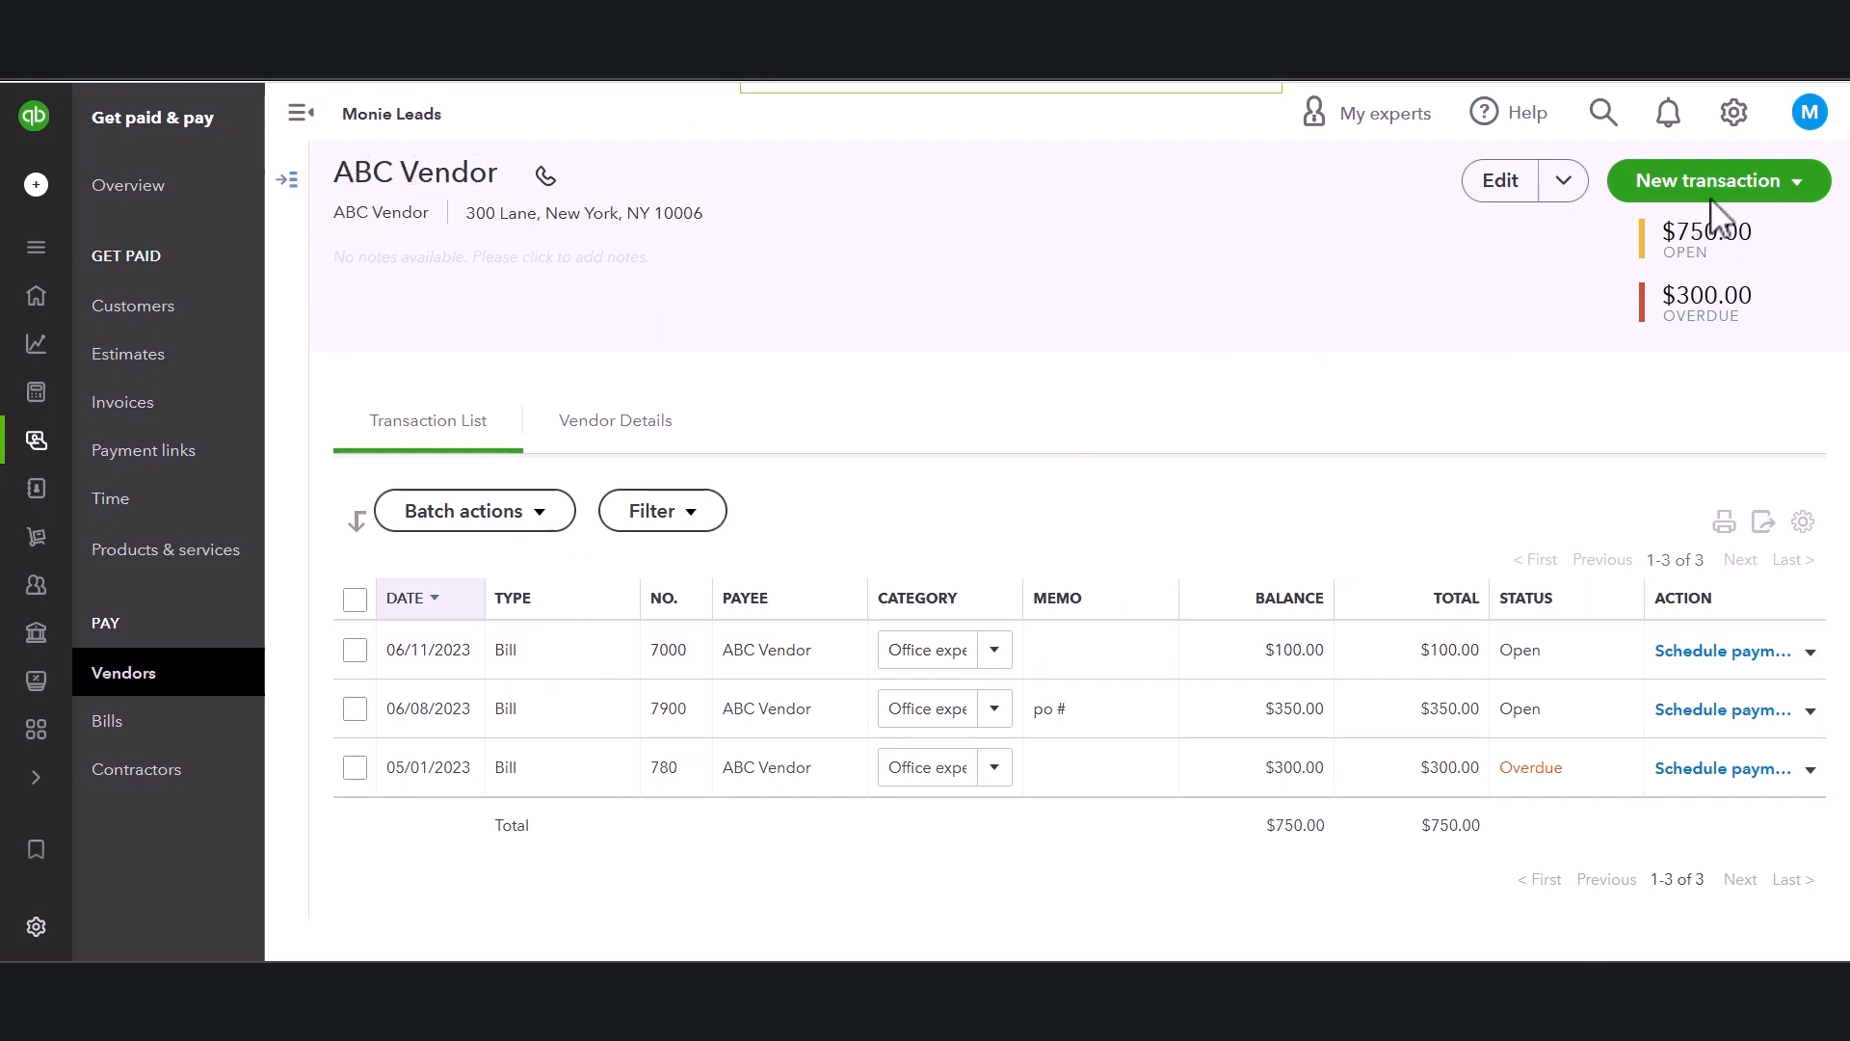
left_click(1802, 193)
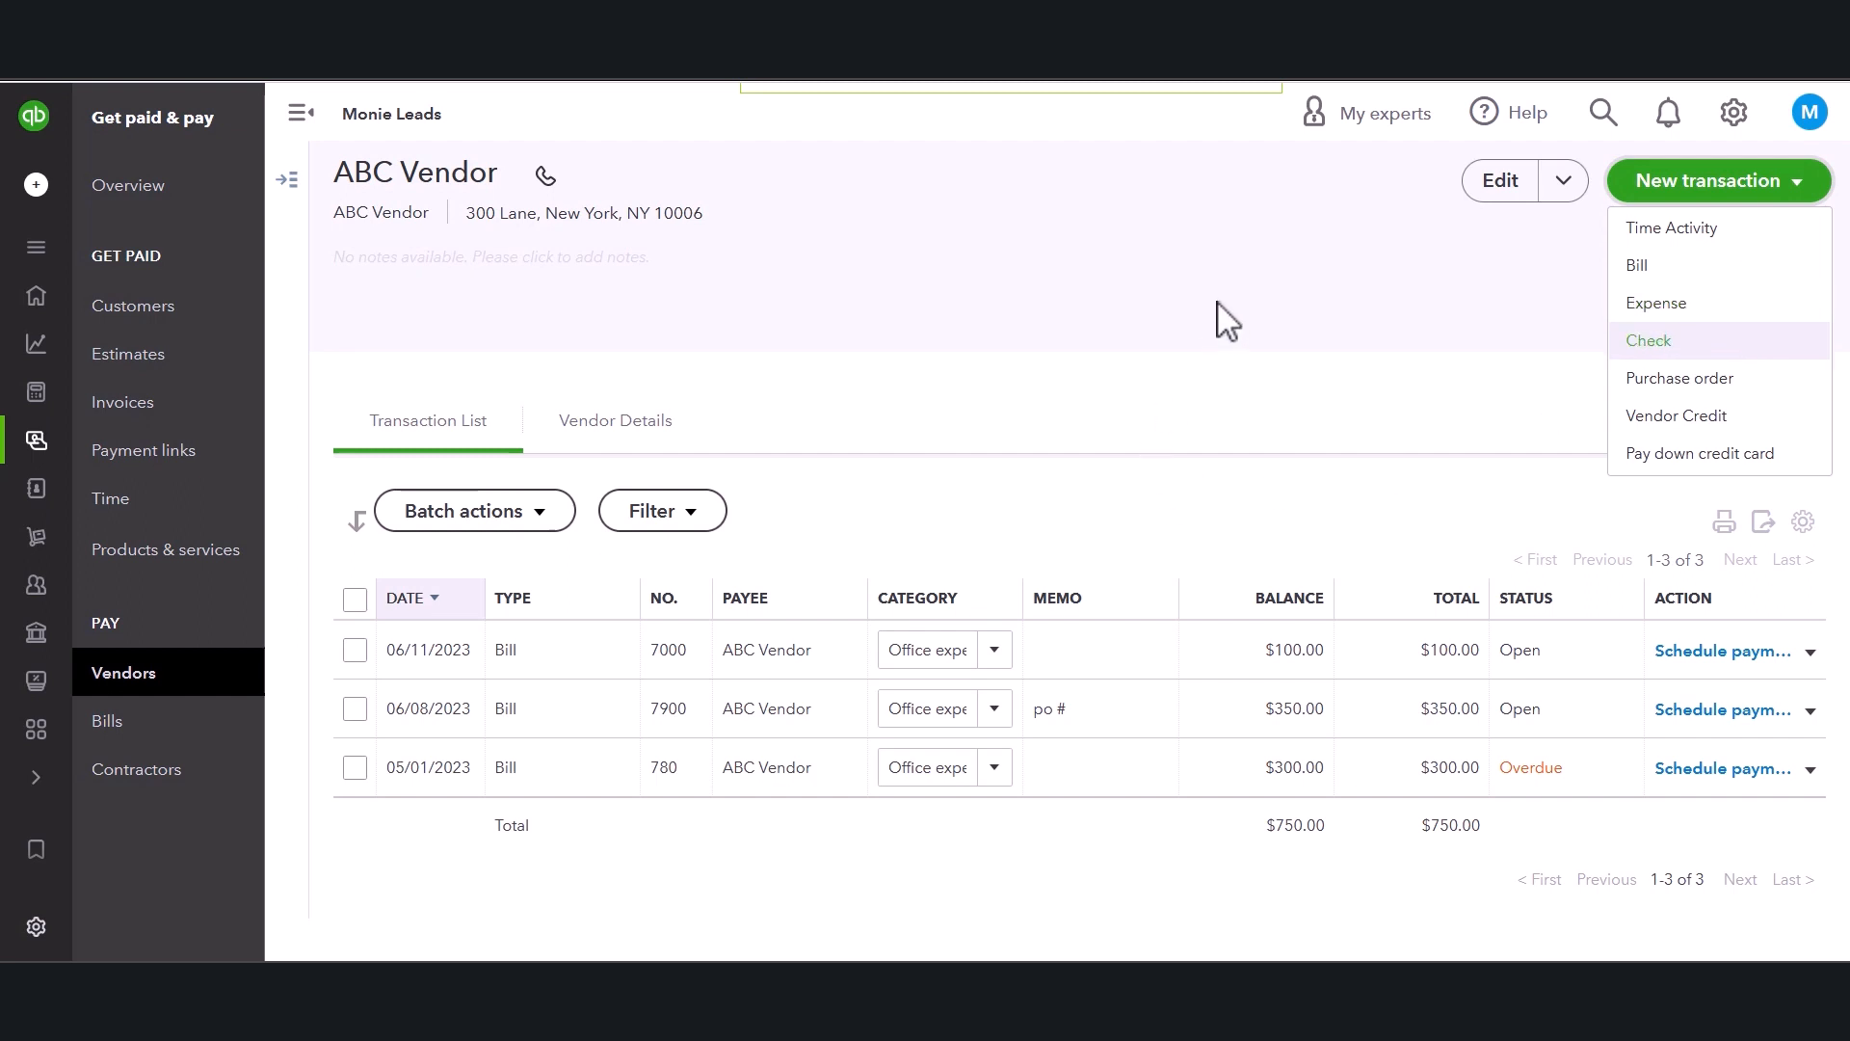
left_click(1078, 333)
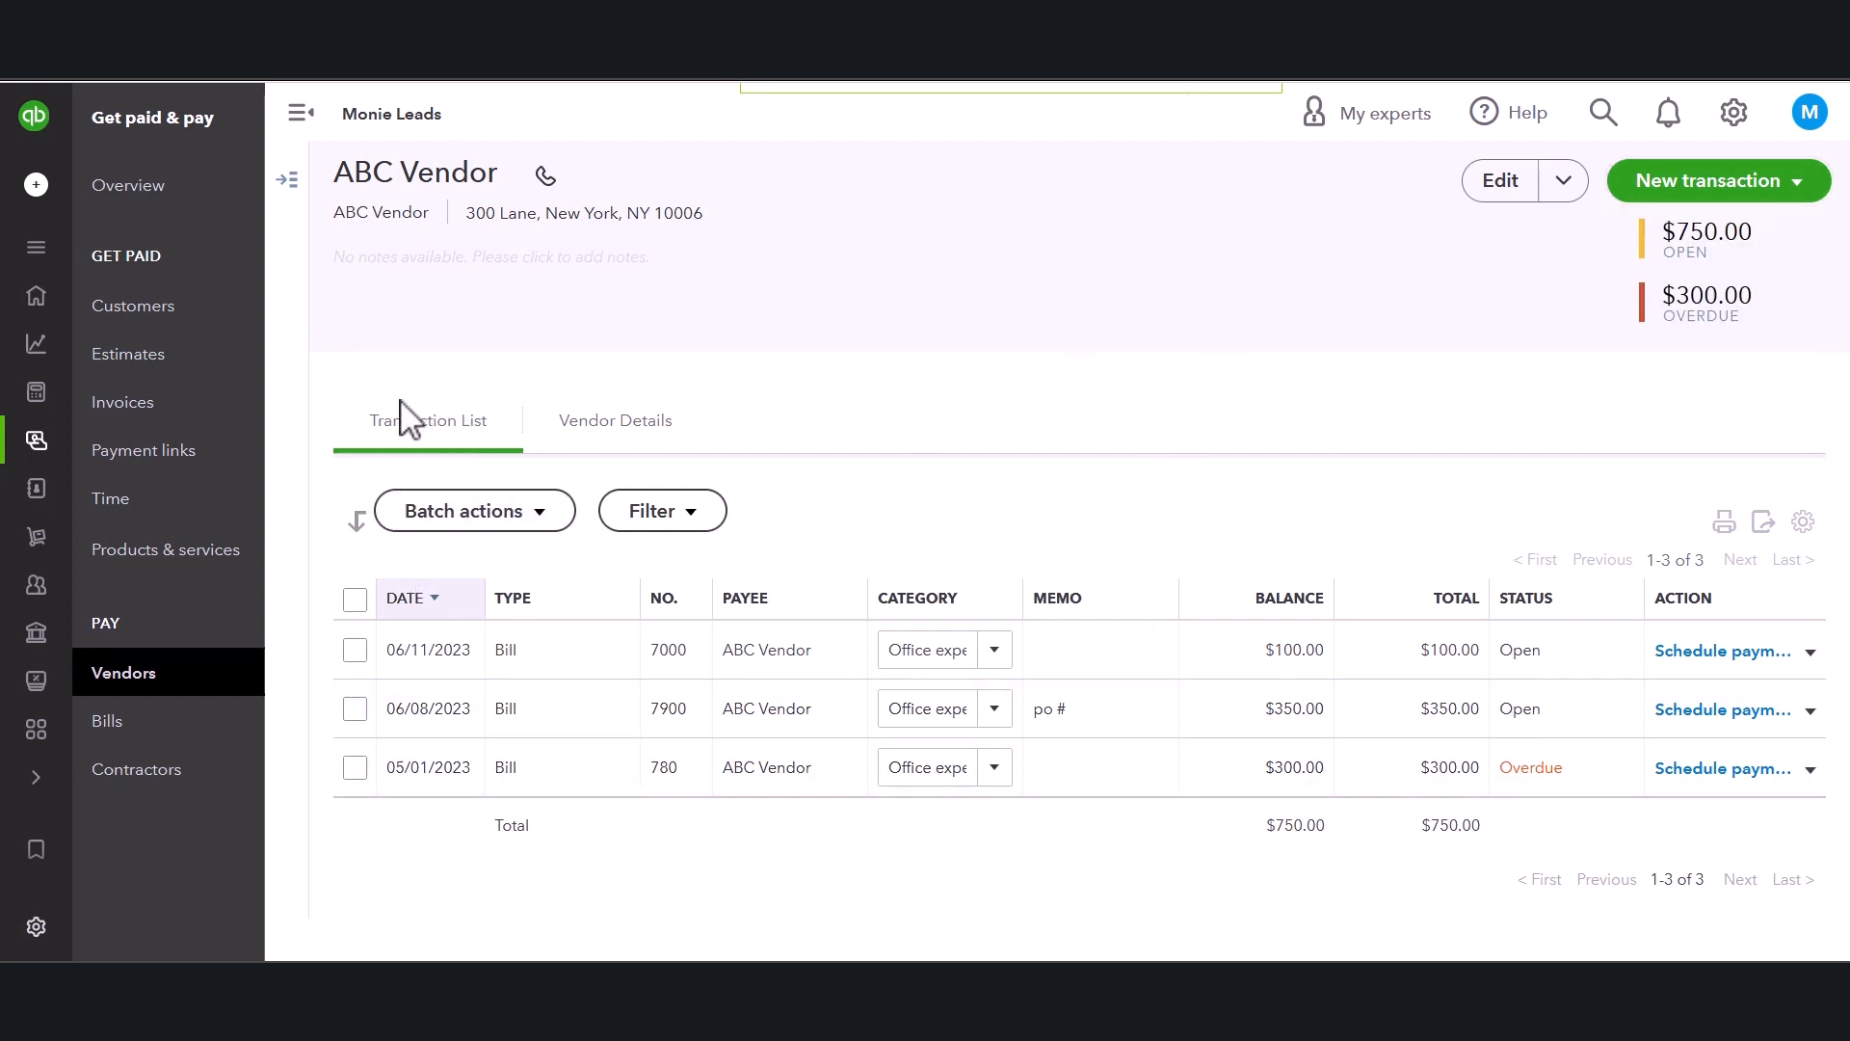
left_click(590, 433)
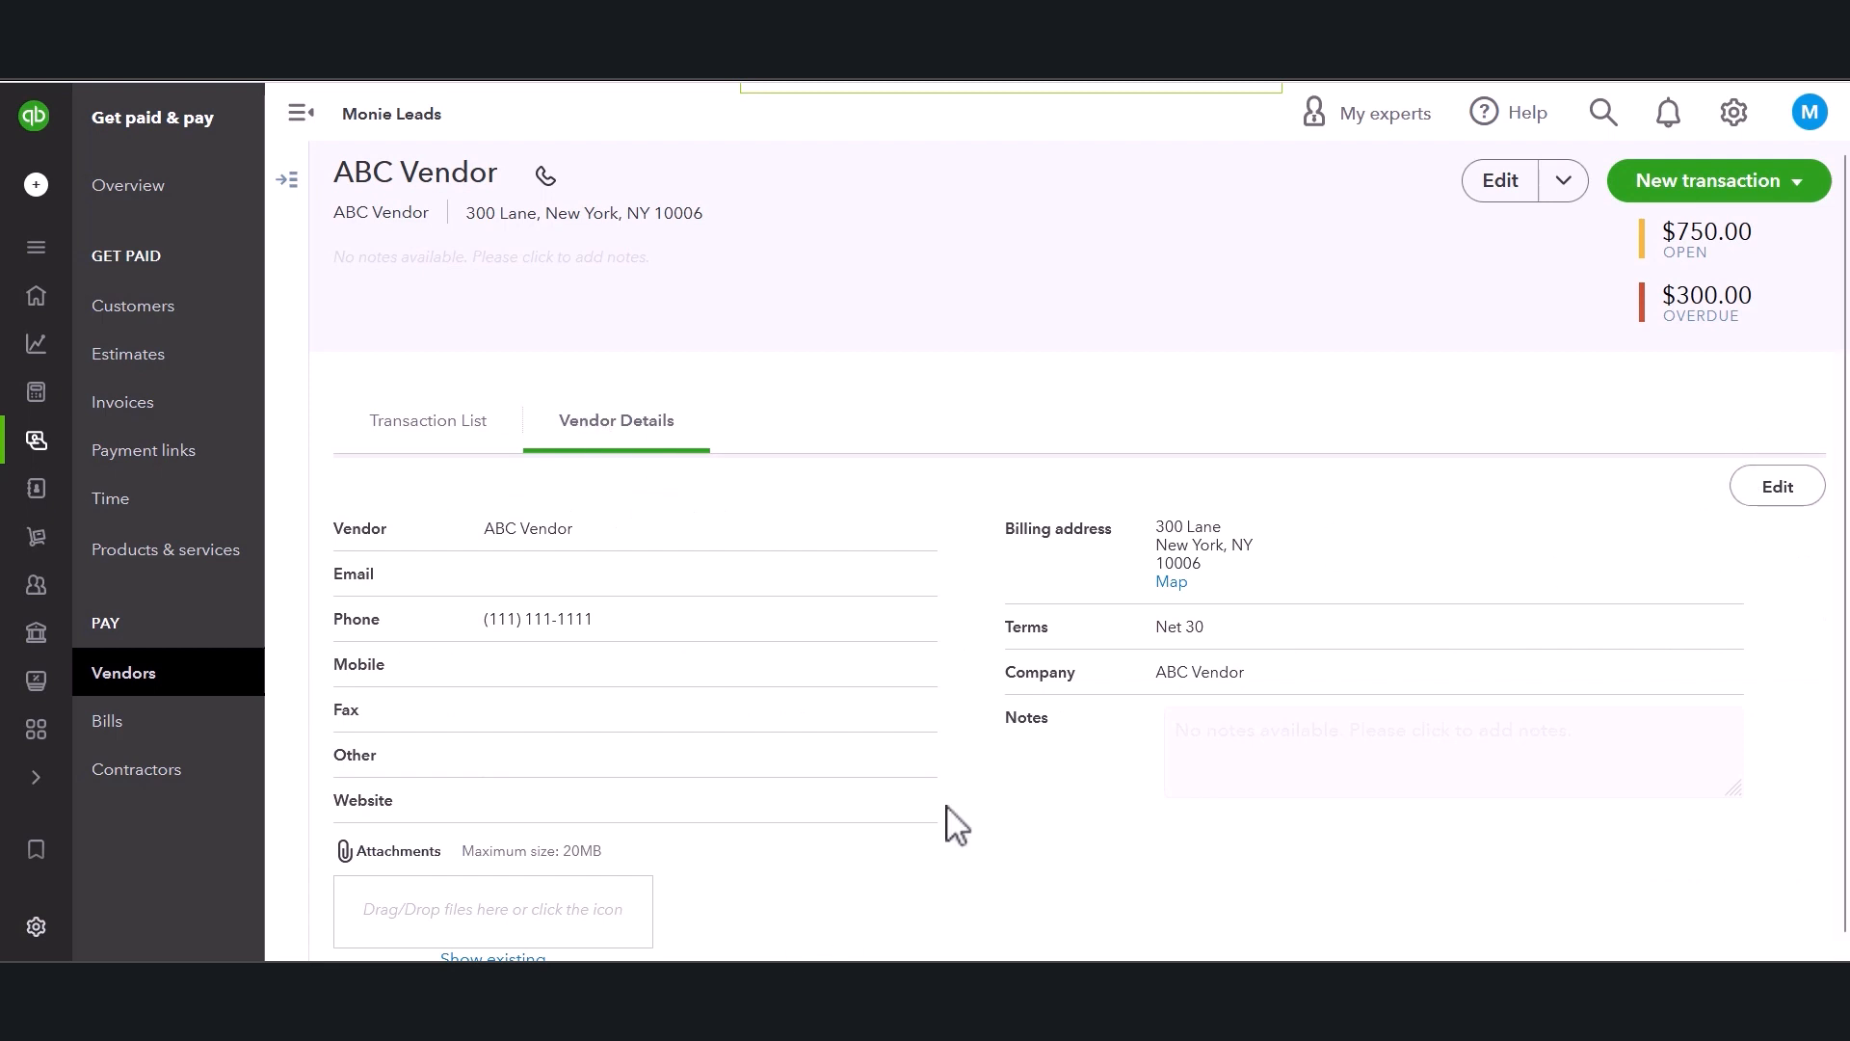
left_click(427, 424)
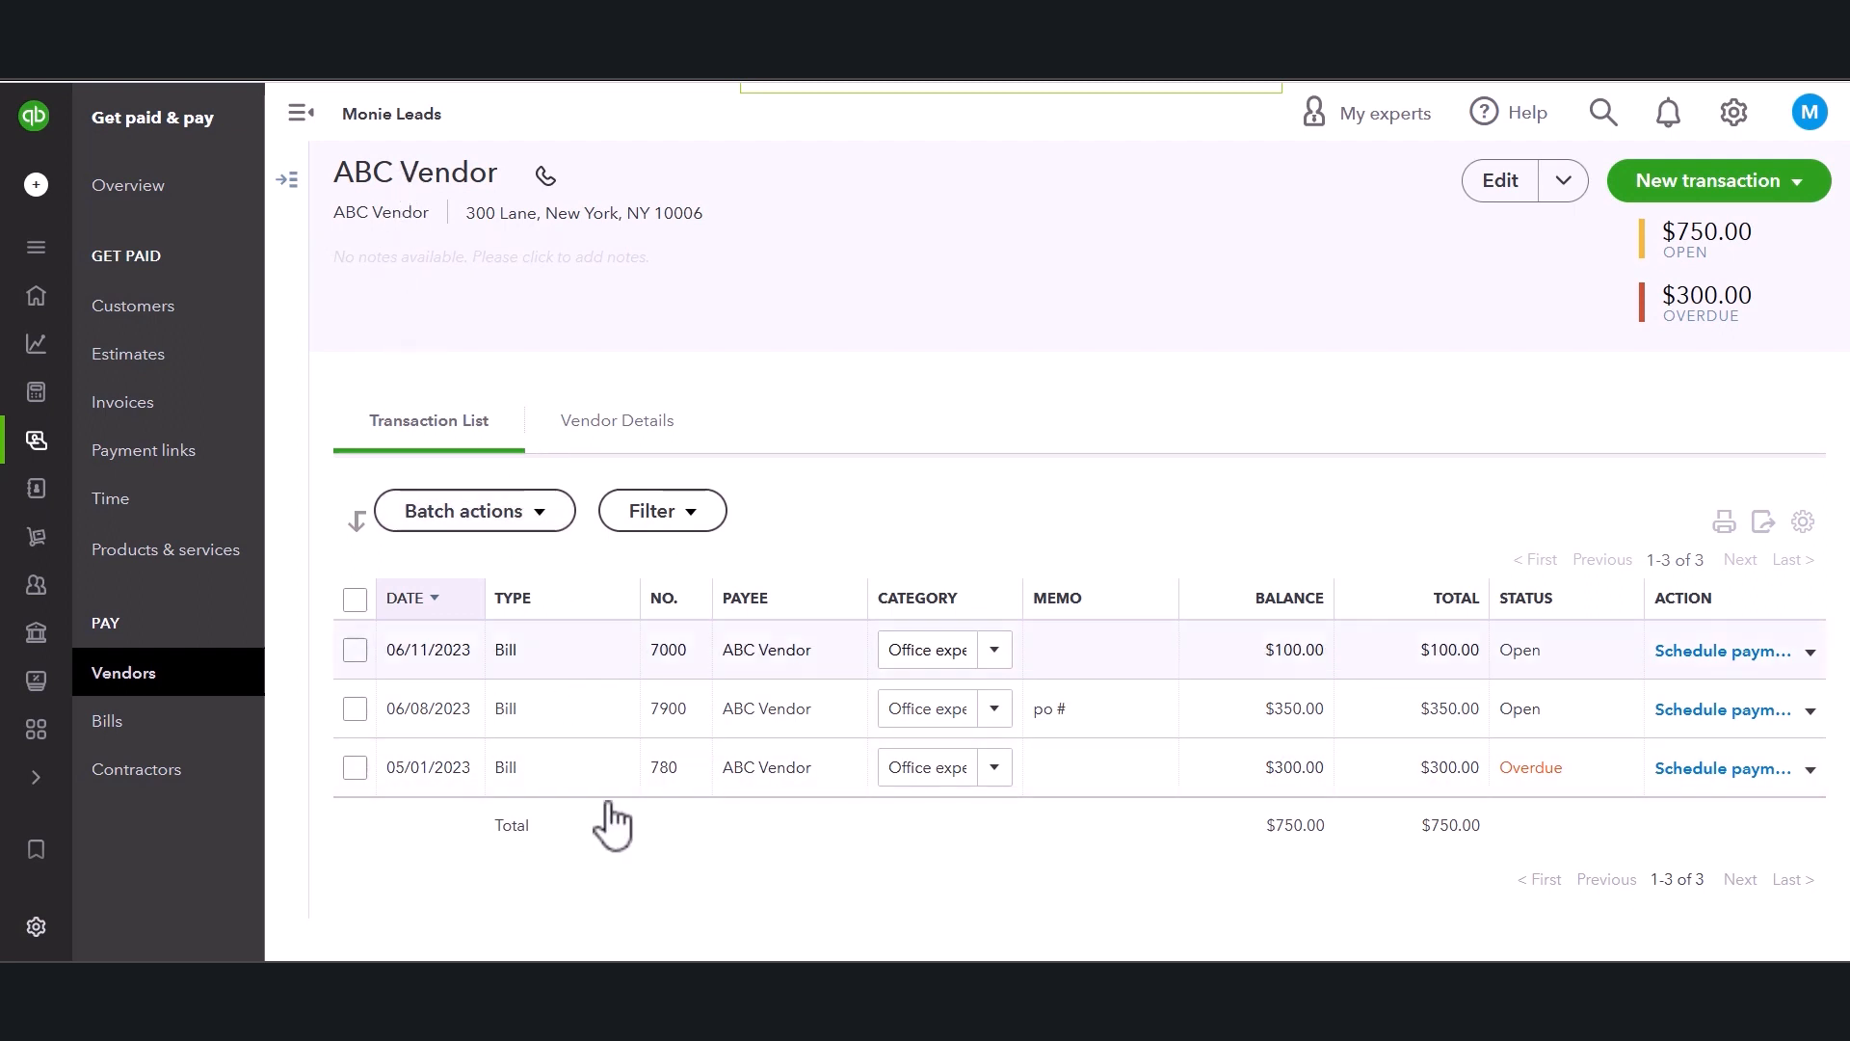
Examine the column and row settings of ABC Vendor's transaction list.
left_click(1801, 523)
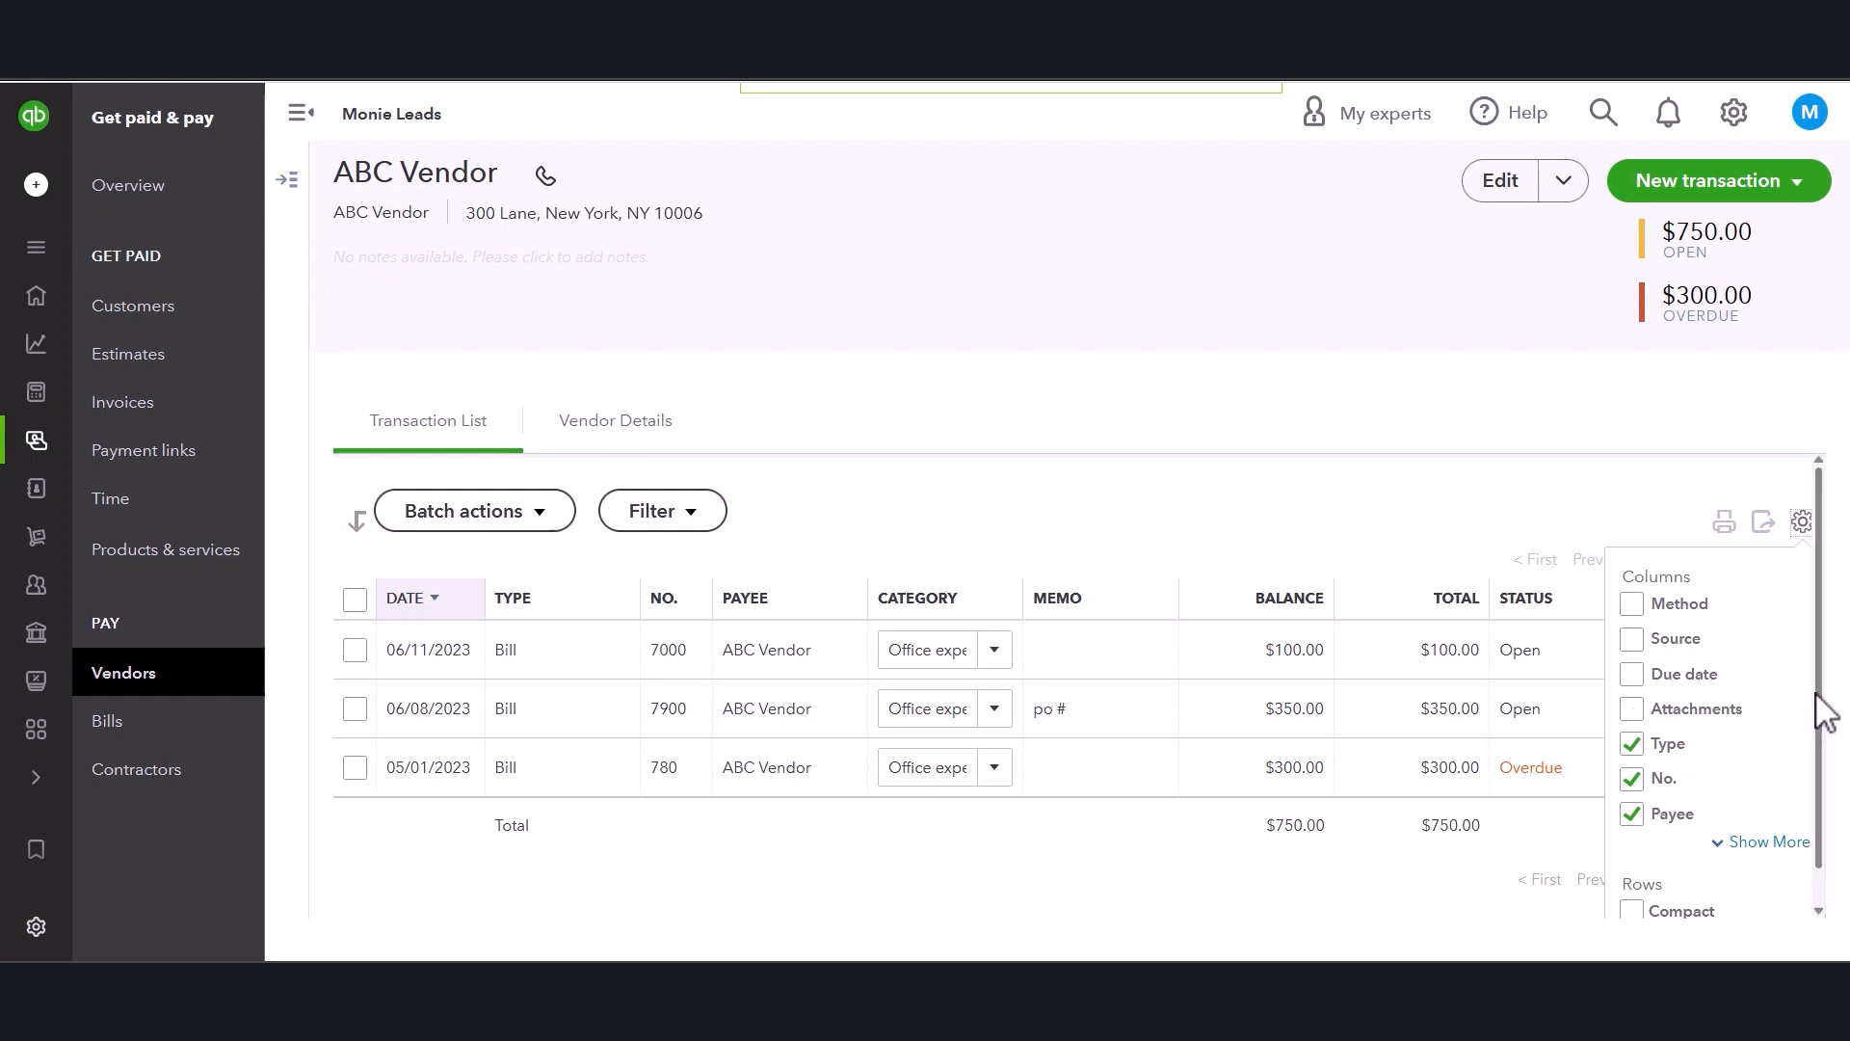
left_click_drag(1821, 696, 1828, 777)
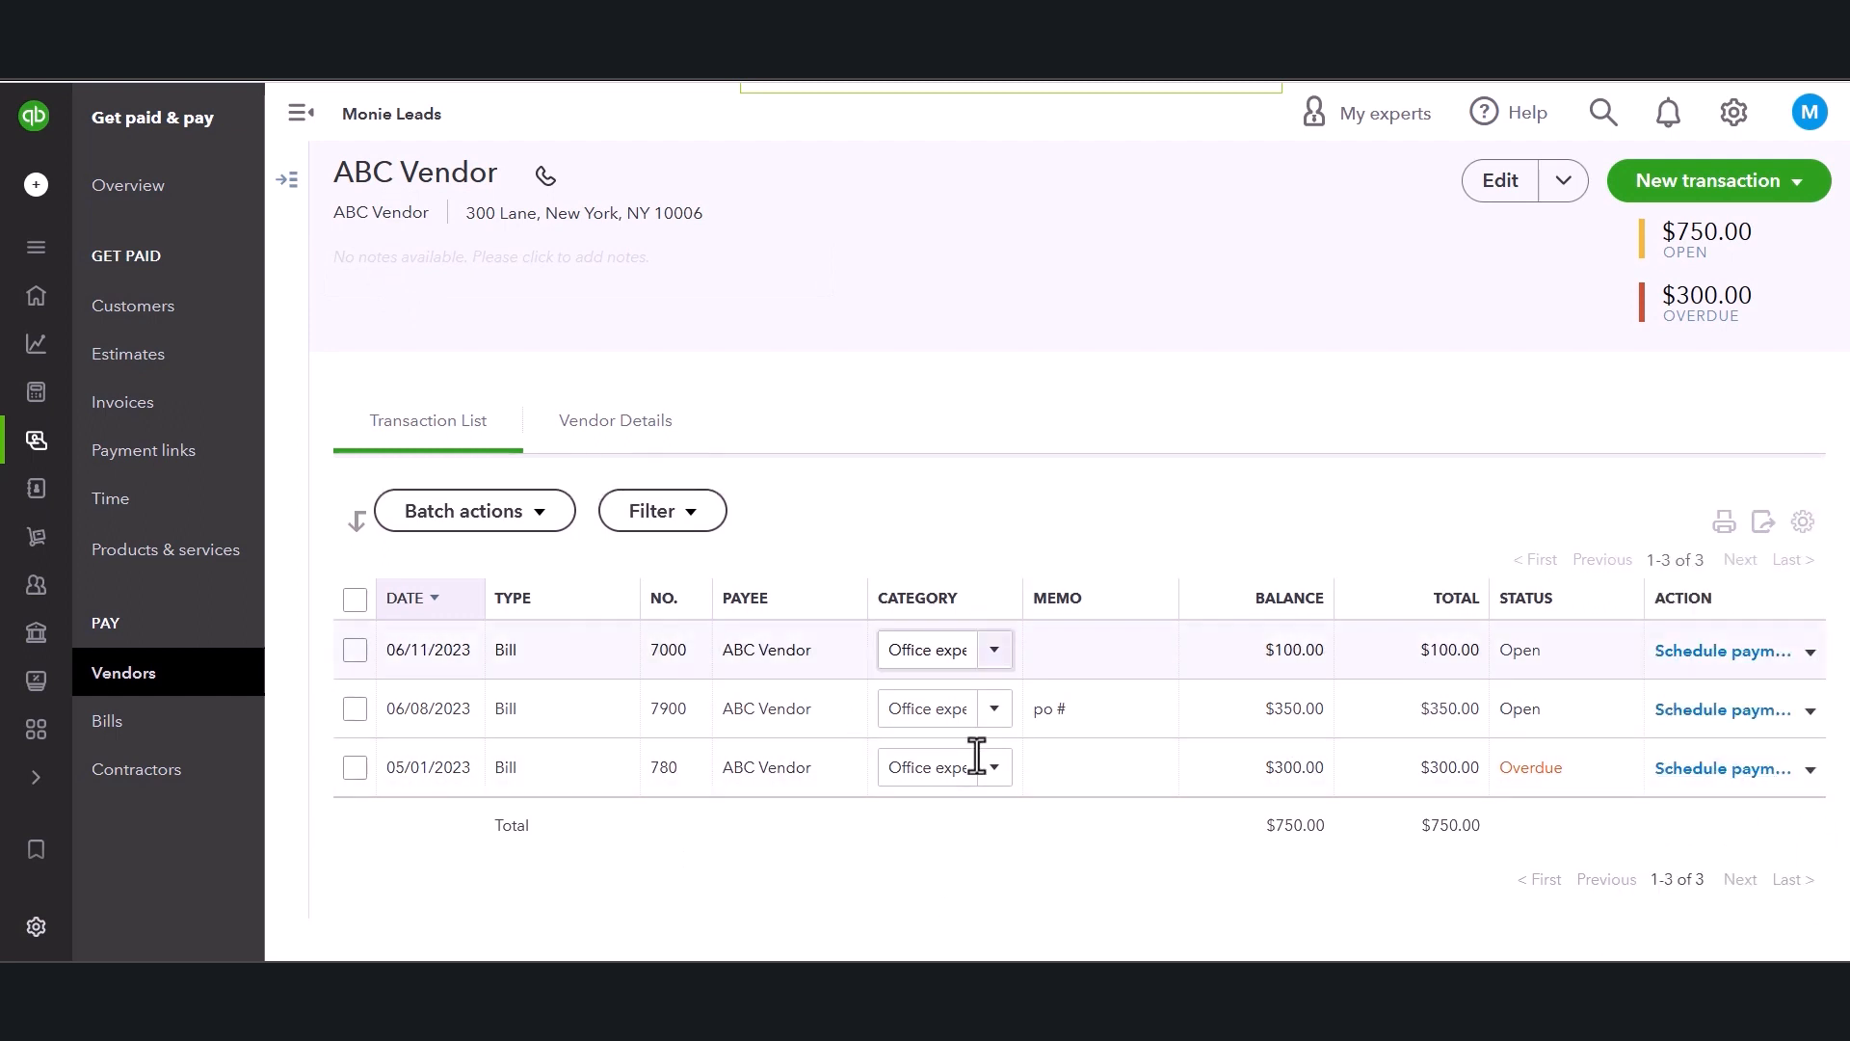
left_click(1801, 521)
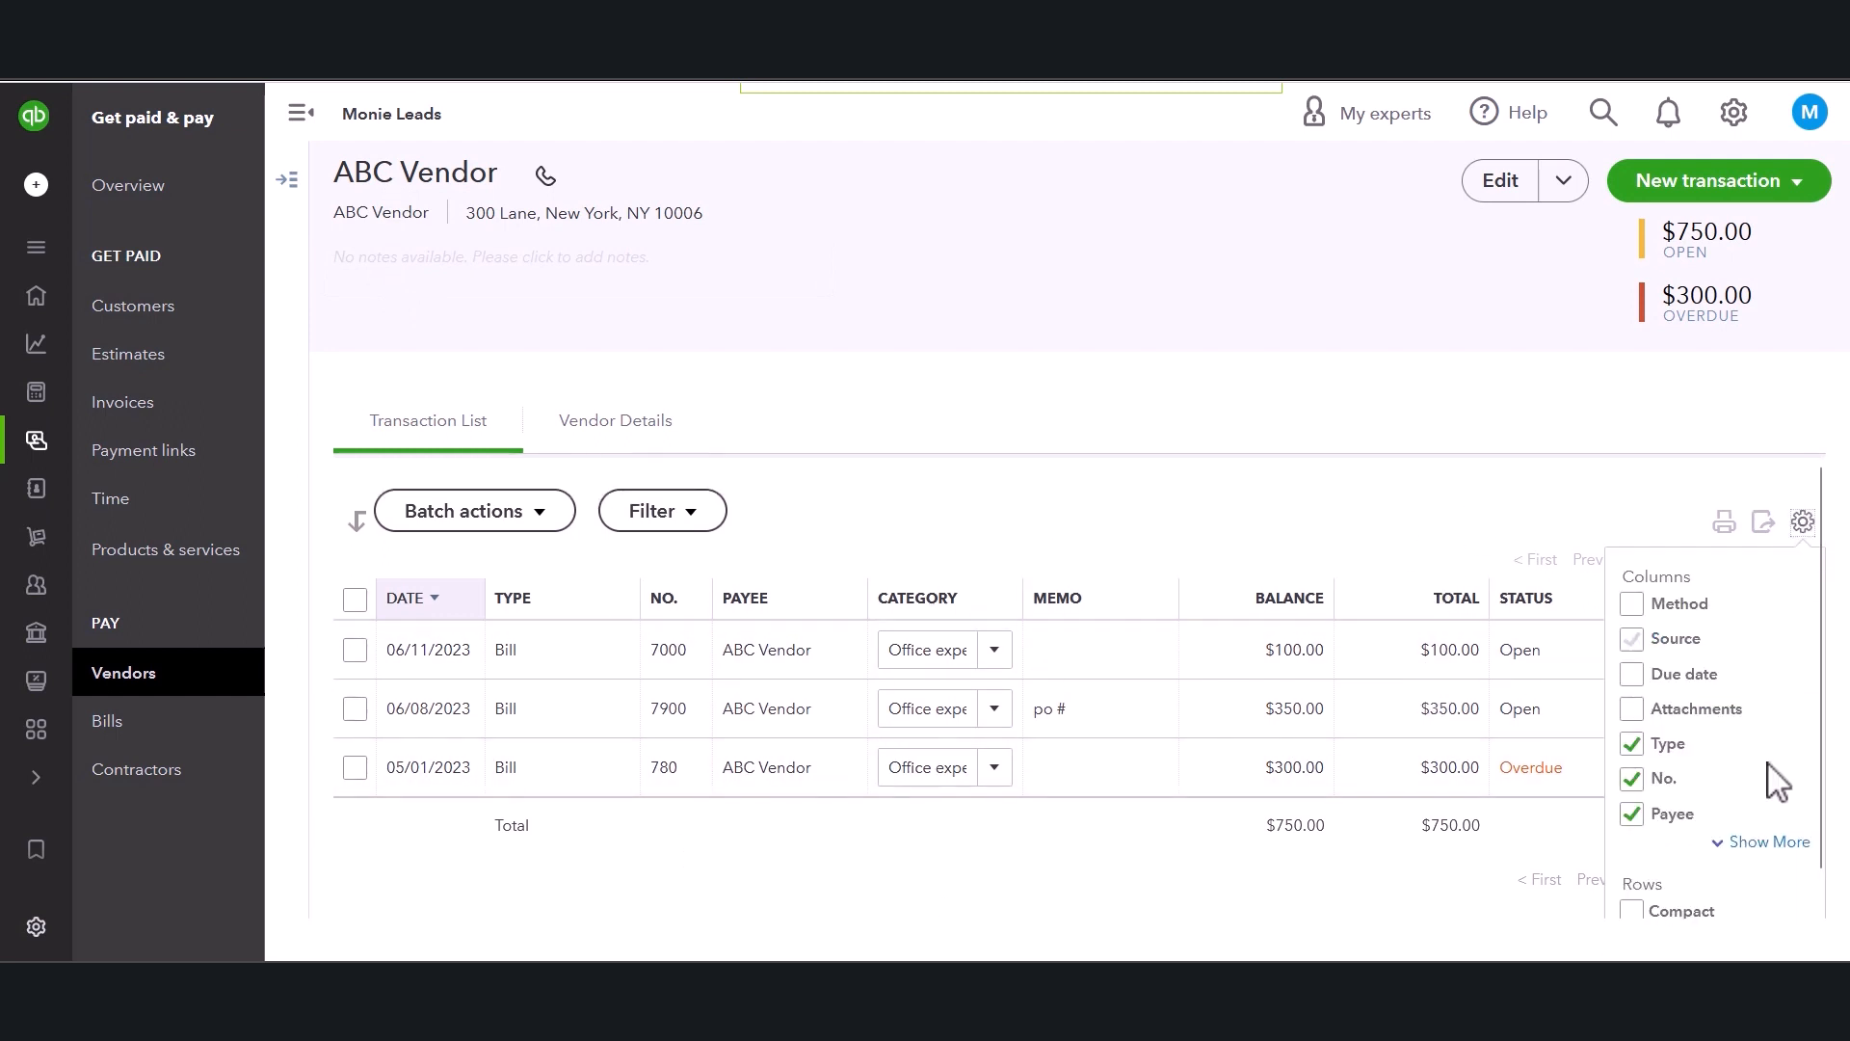
scroll(1788, 901, "down", 1)
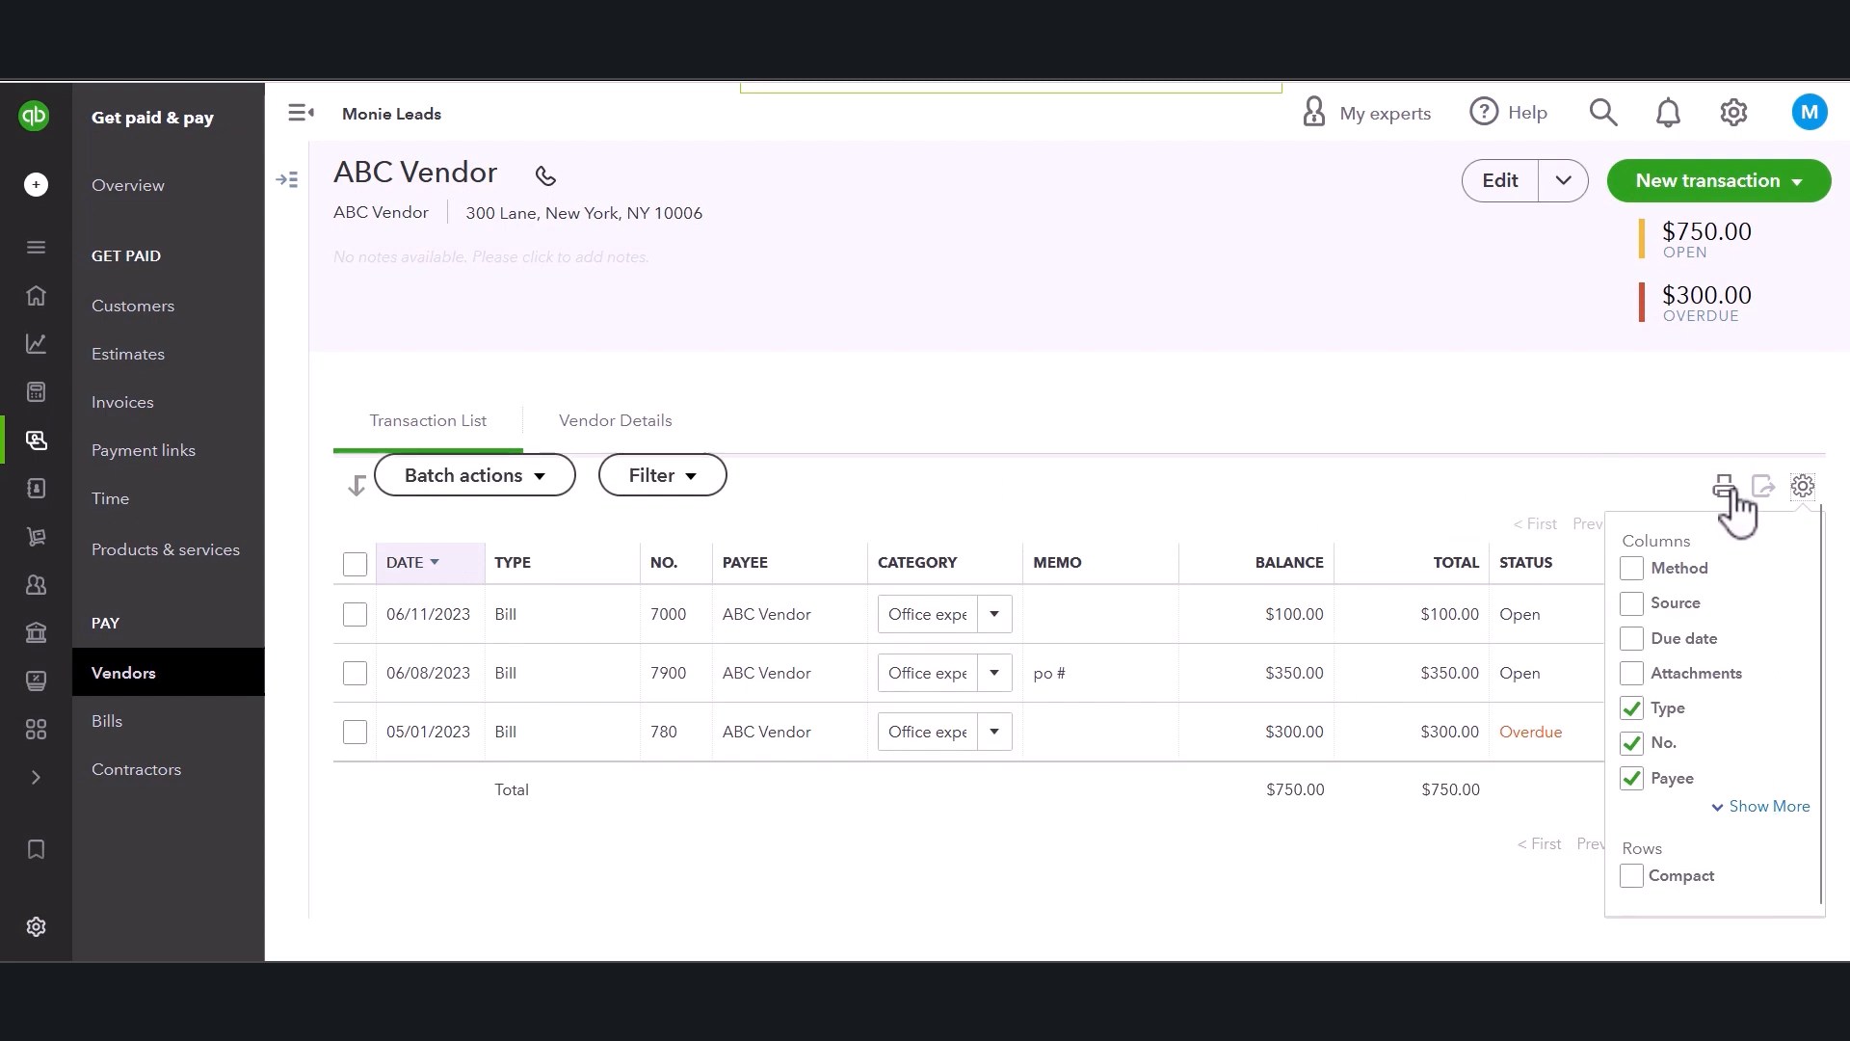
left_click(1710, 437)
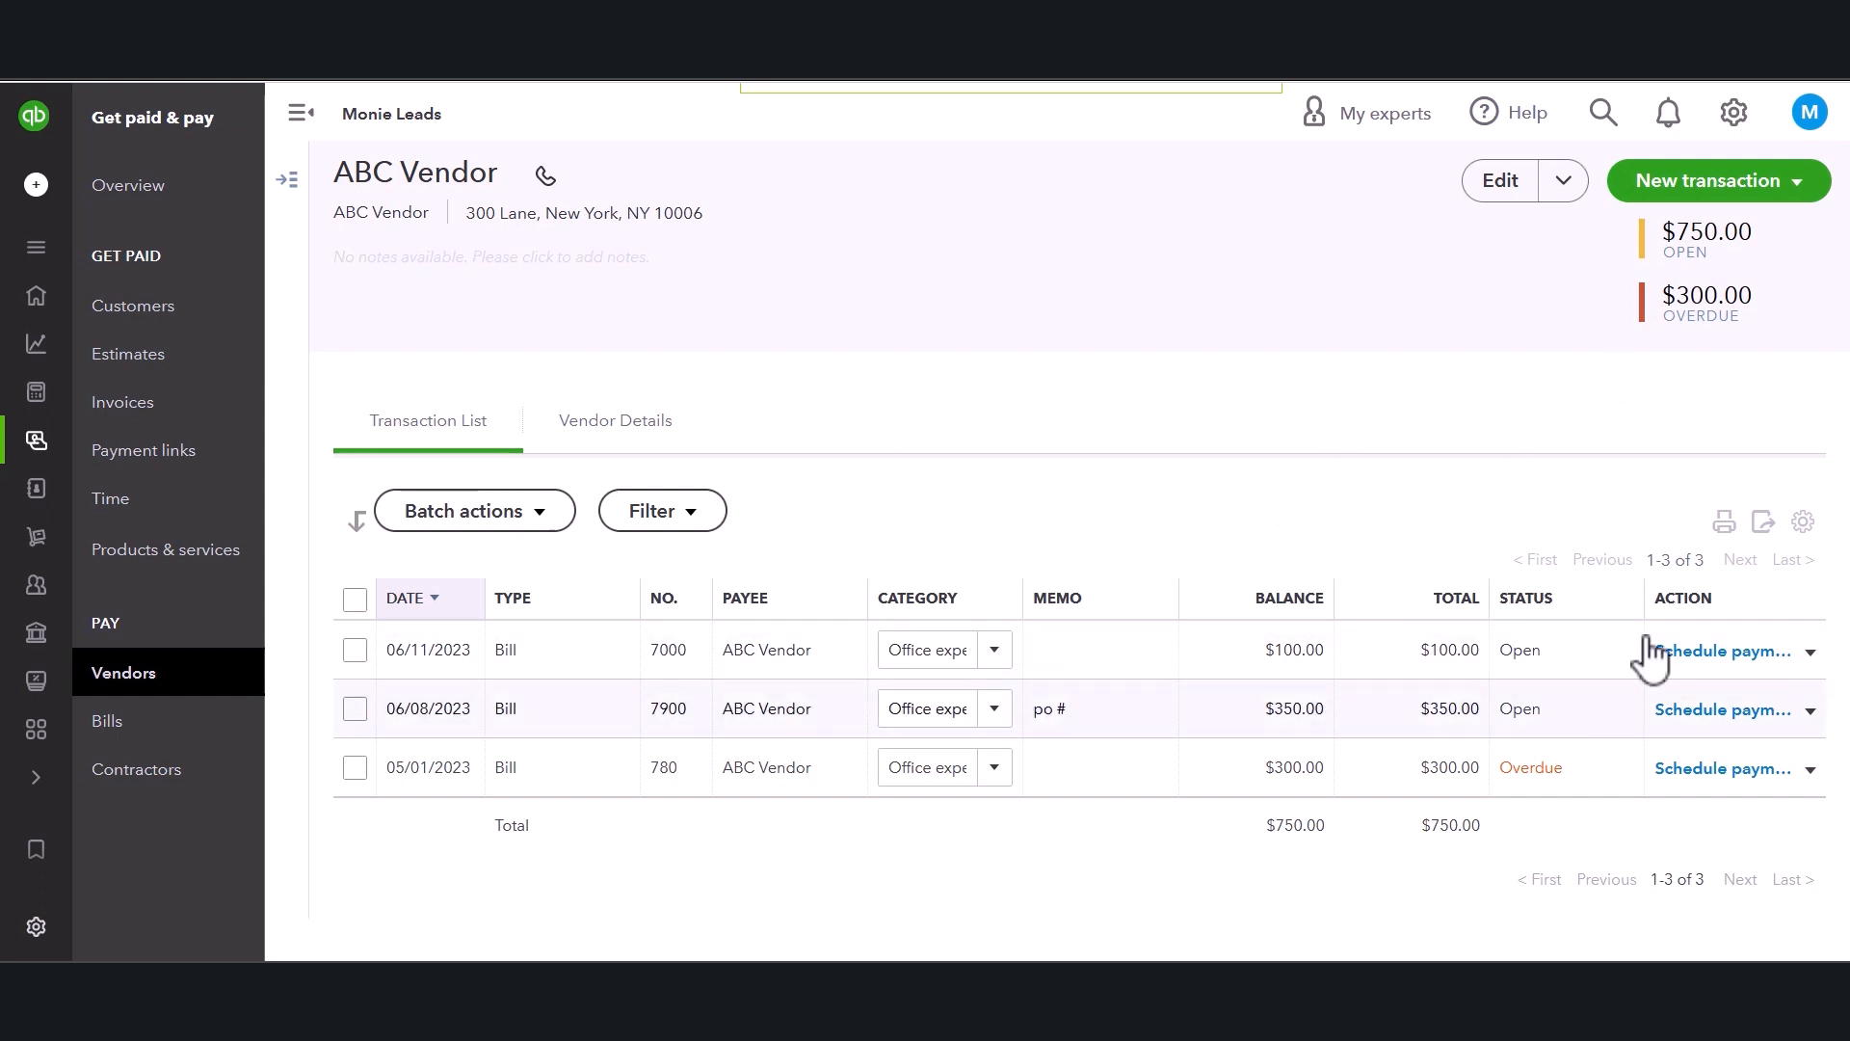
Examine the action options for the first bill and the vendor's edit options.
left_click(1814, 656)
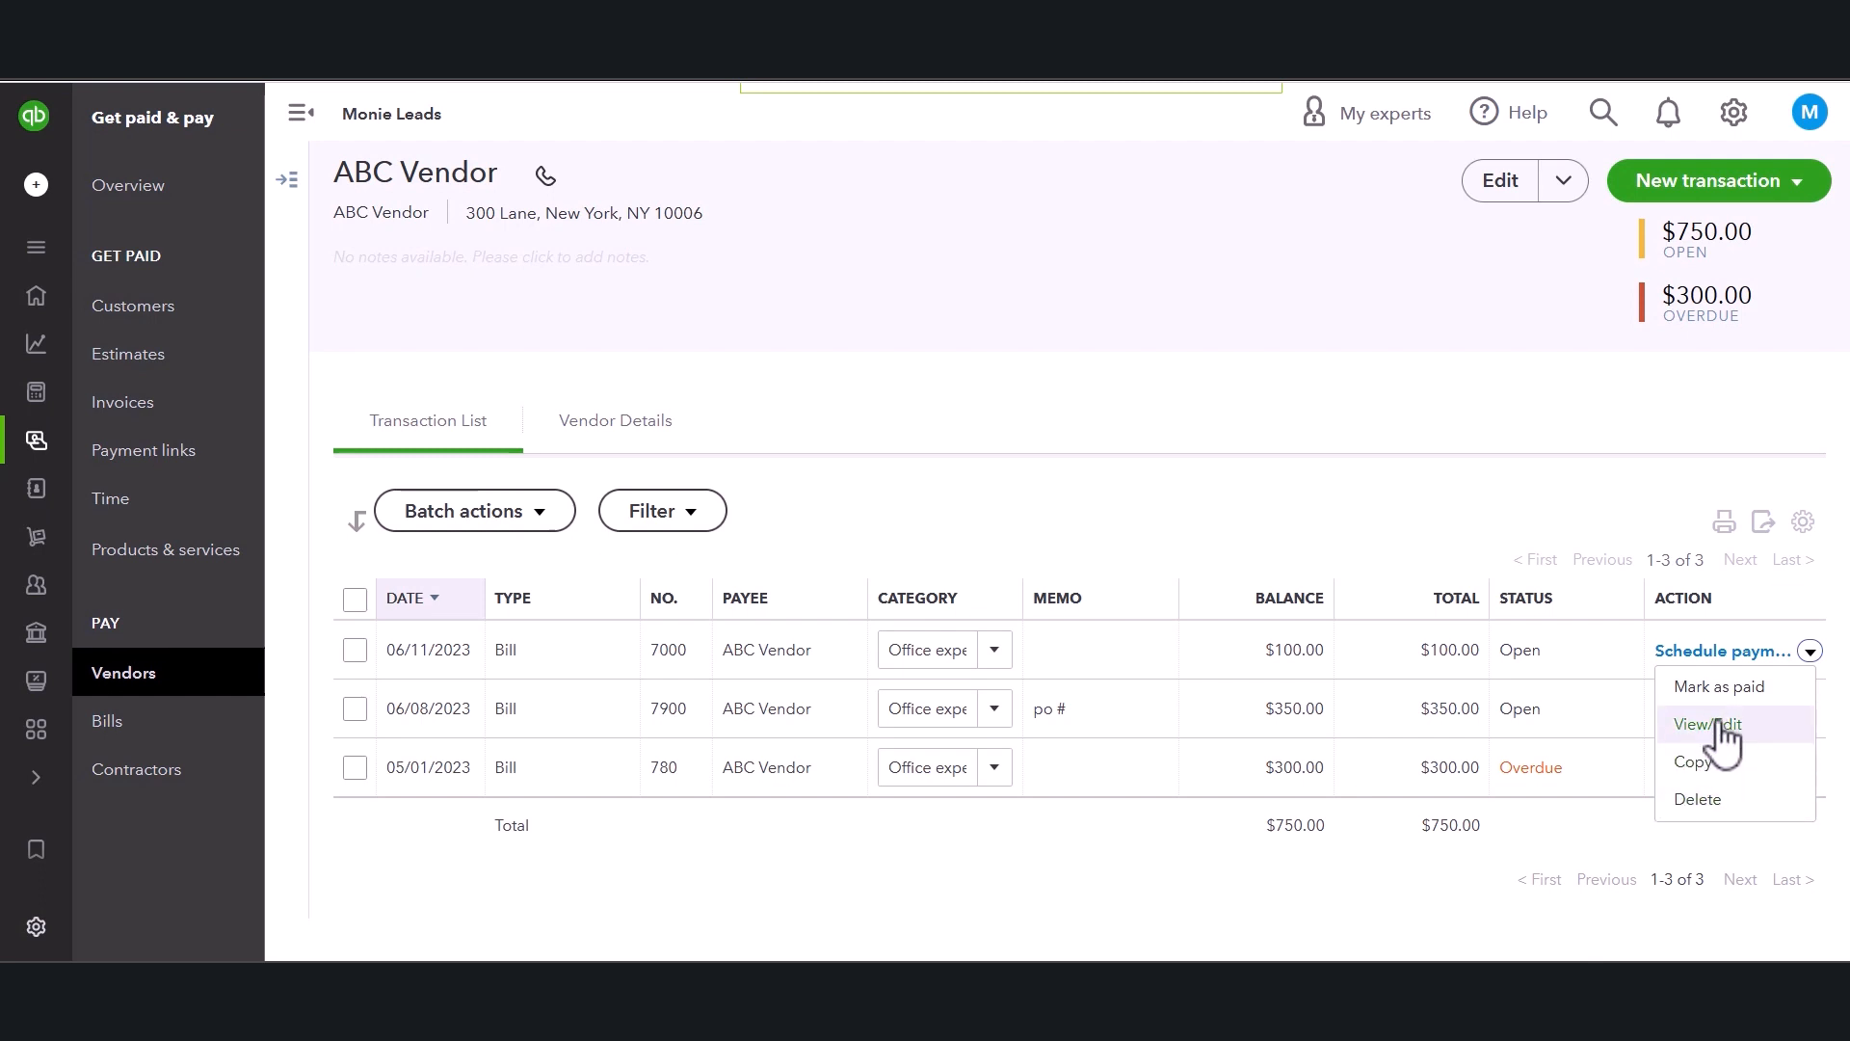
left_click(1681, 525)
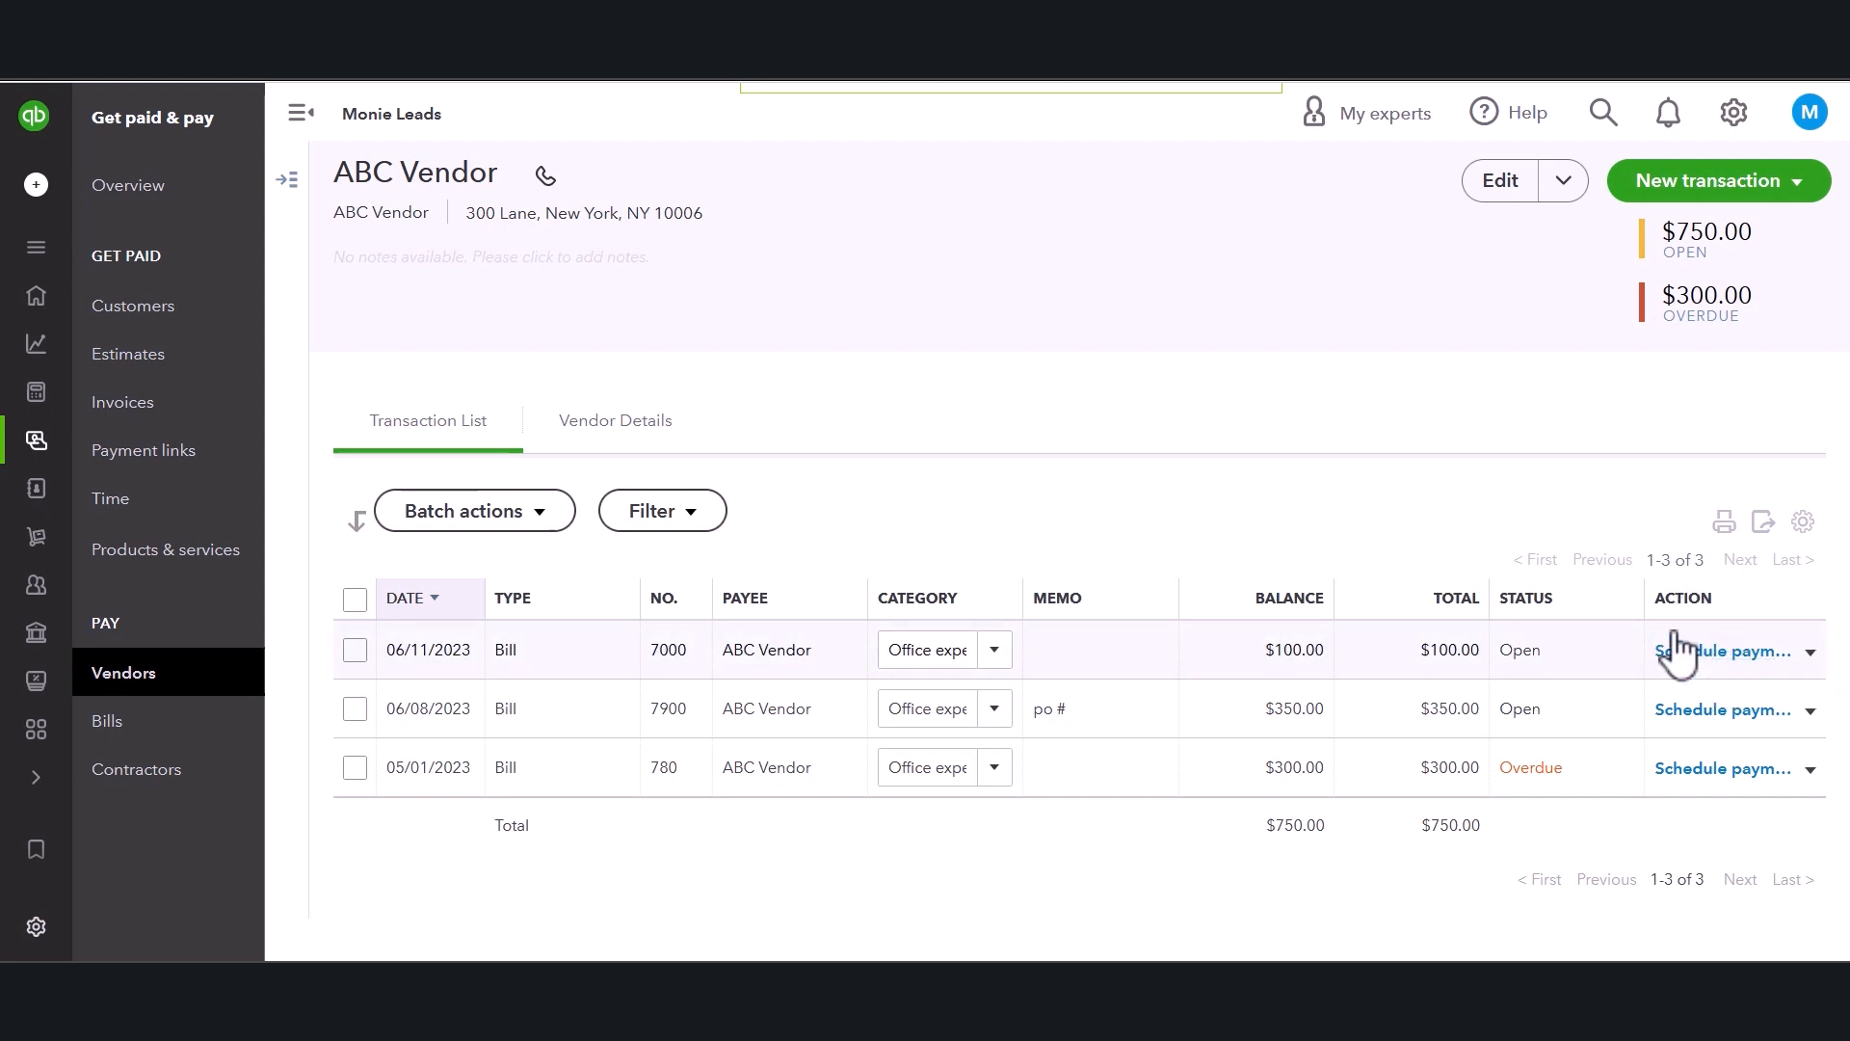
left_click(1559, 183)
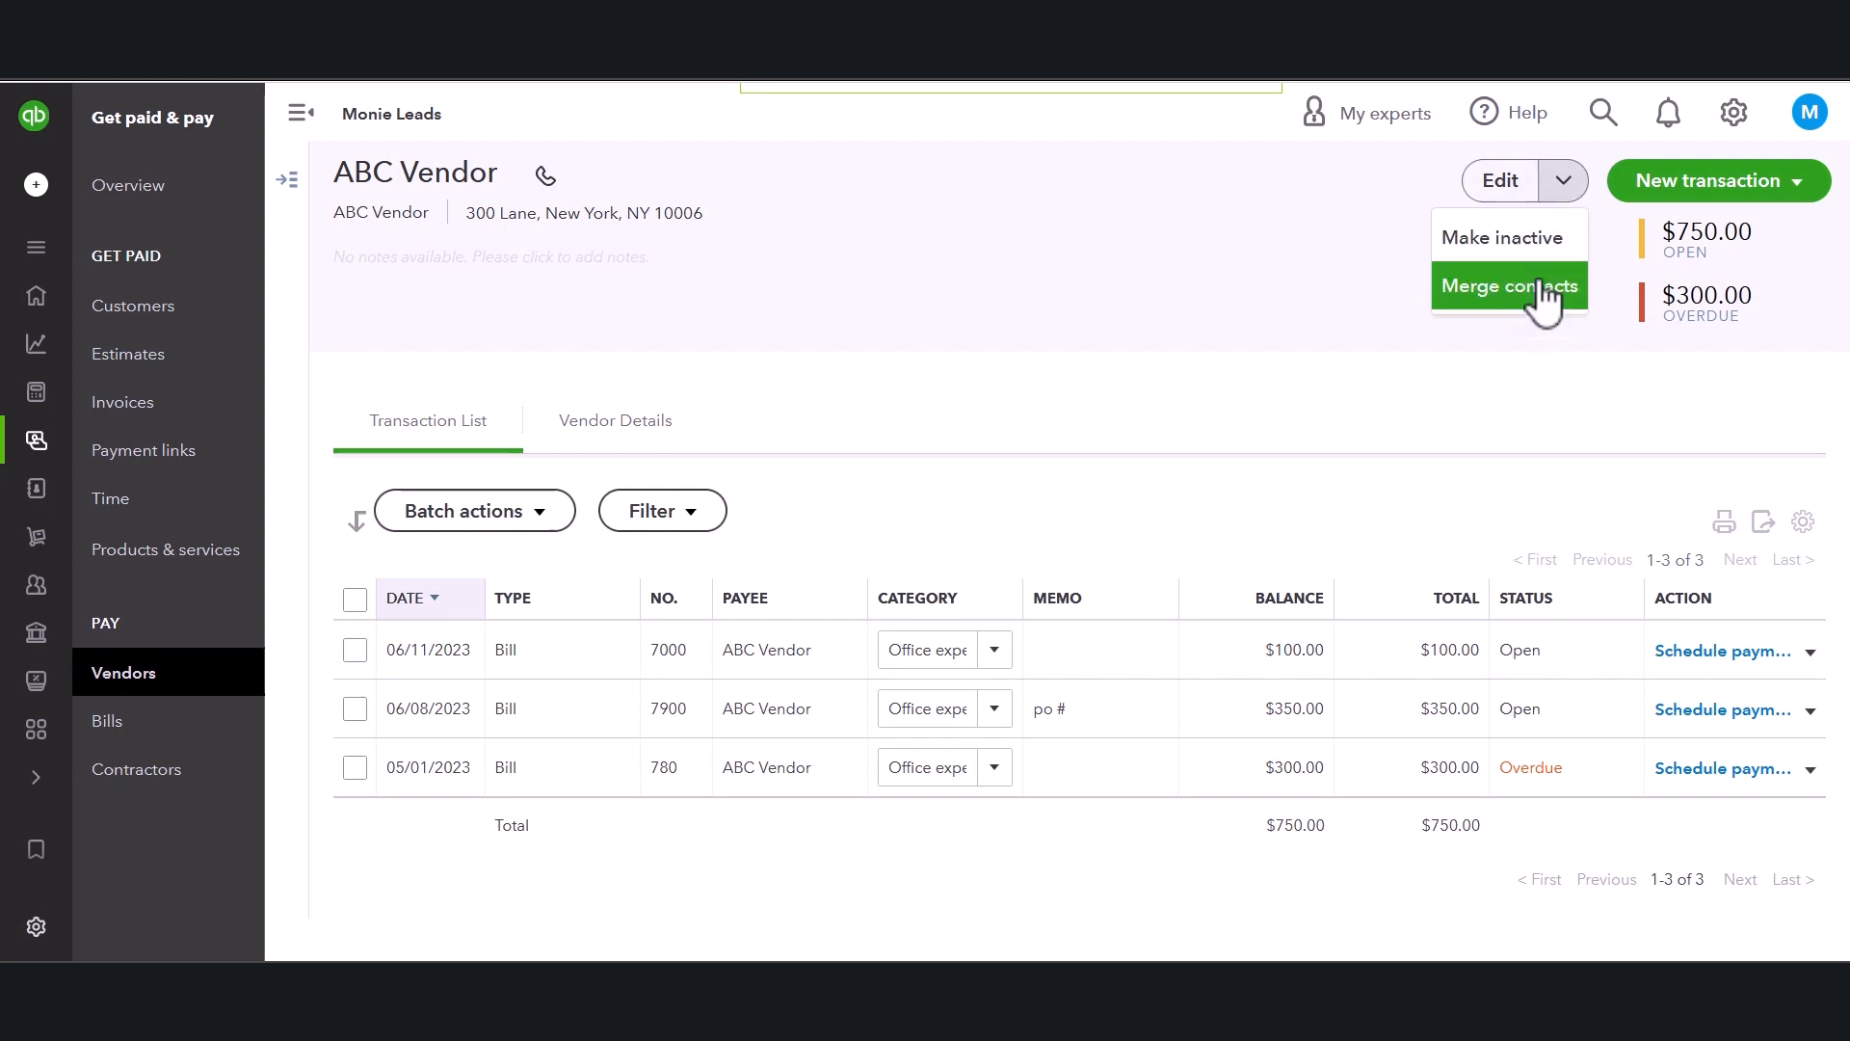
left_click(1231, 349)
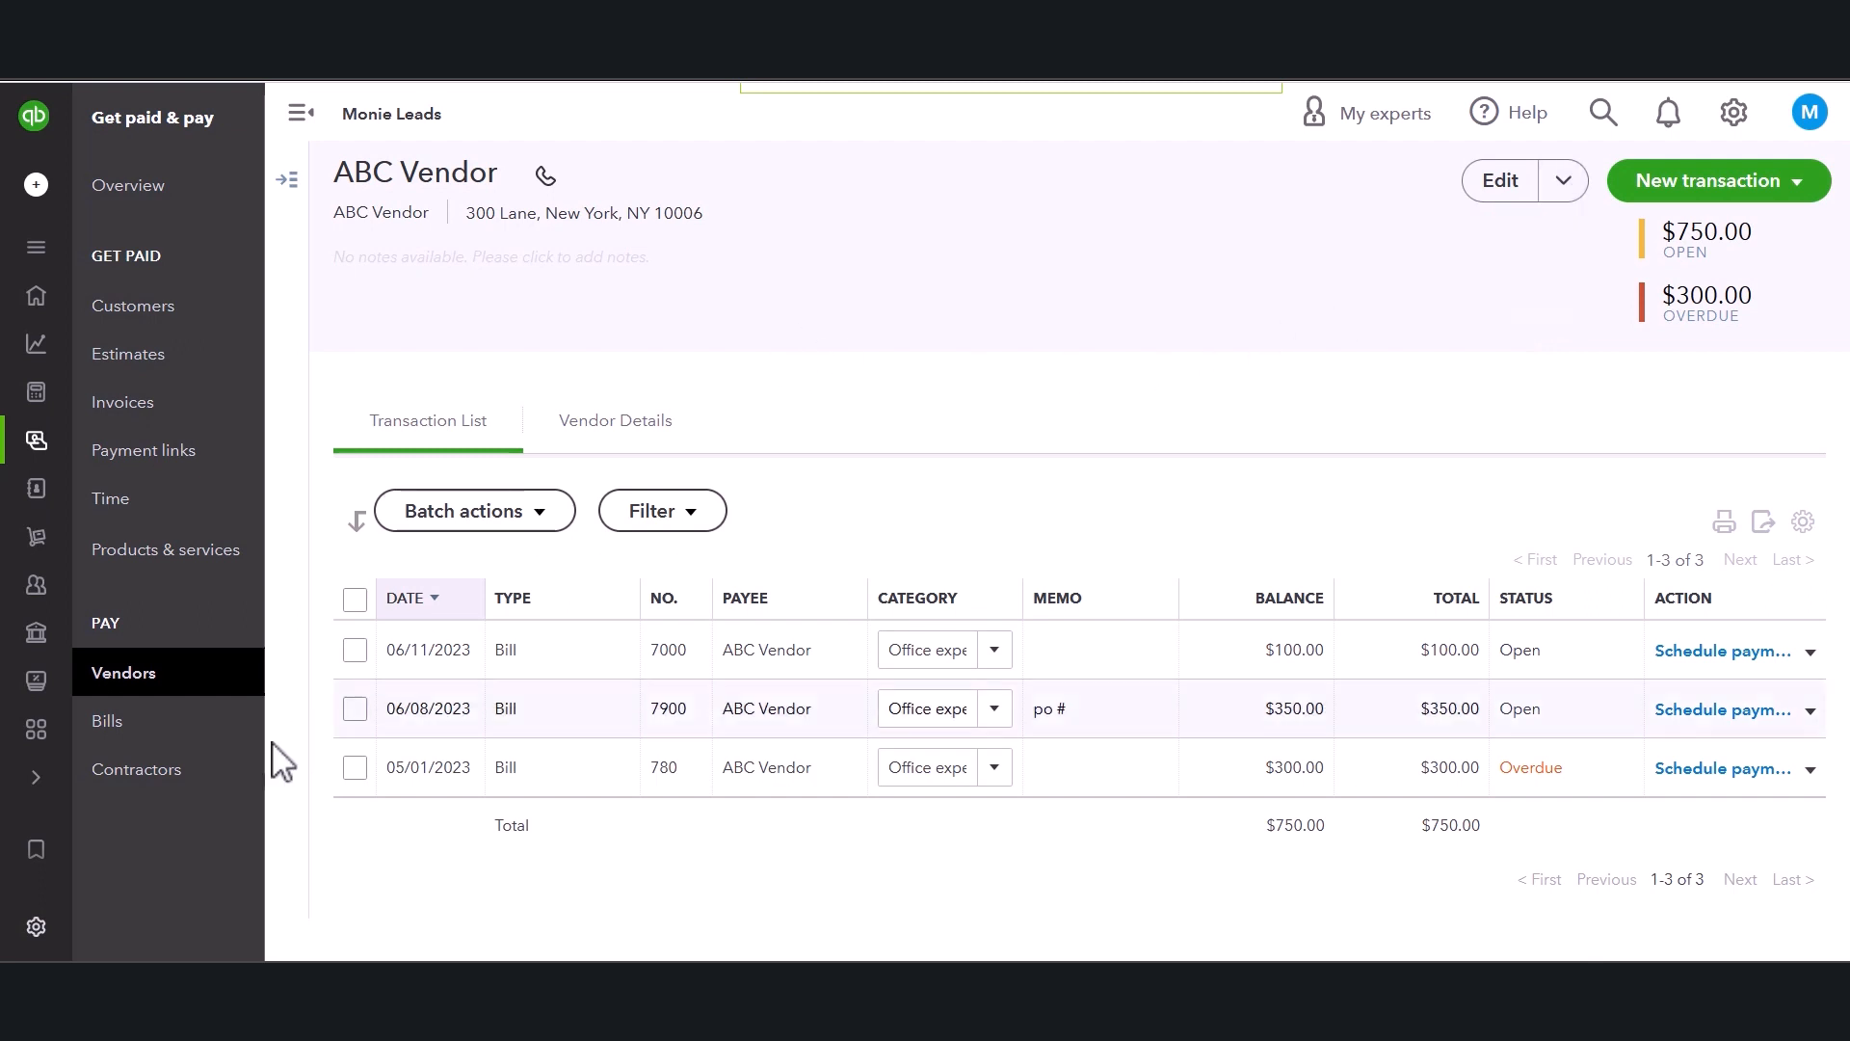
Return to the vendors list and open CCC Vendor's page.
left_click(166, 696)
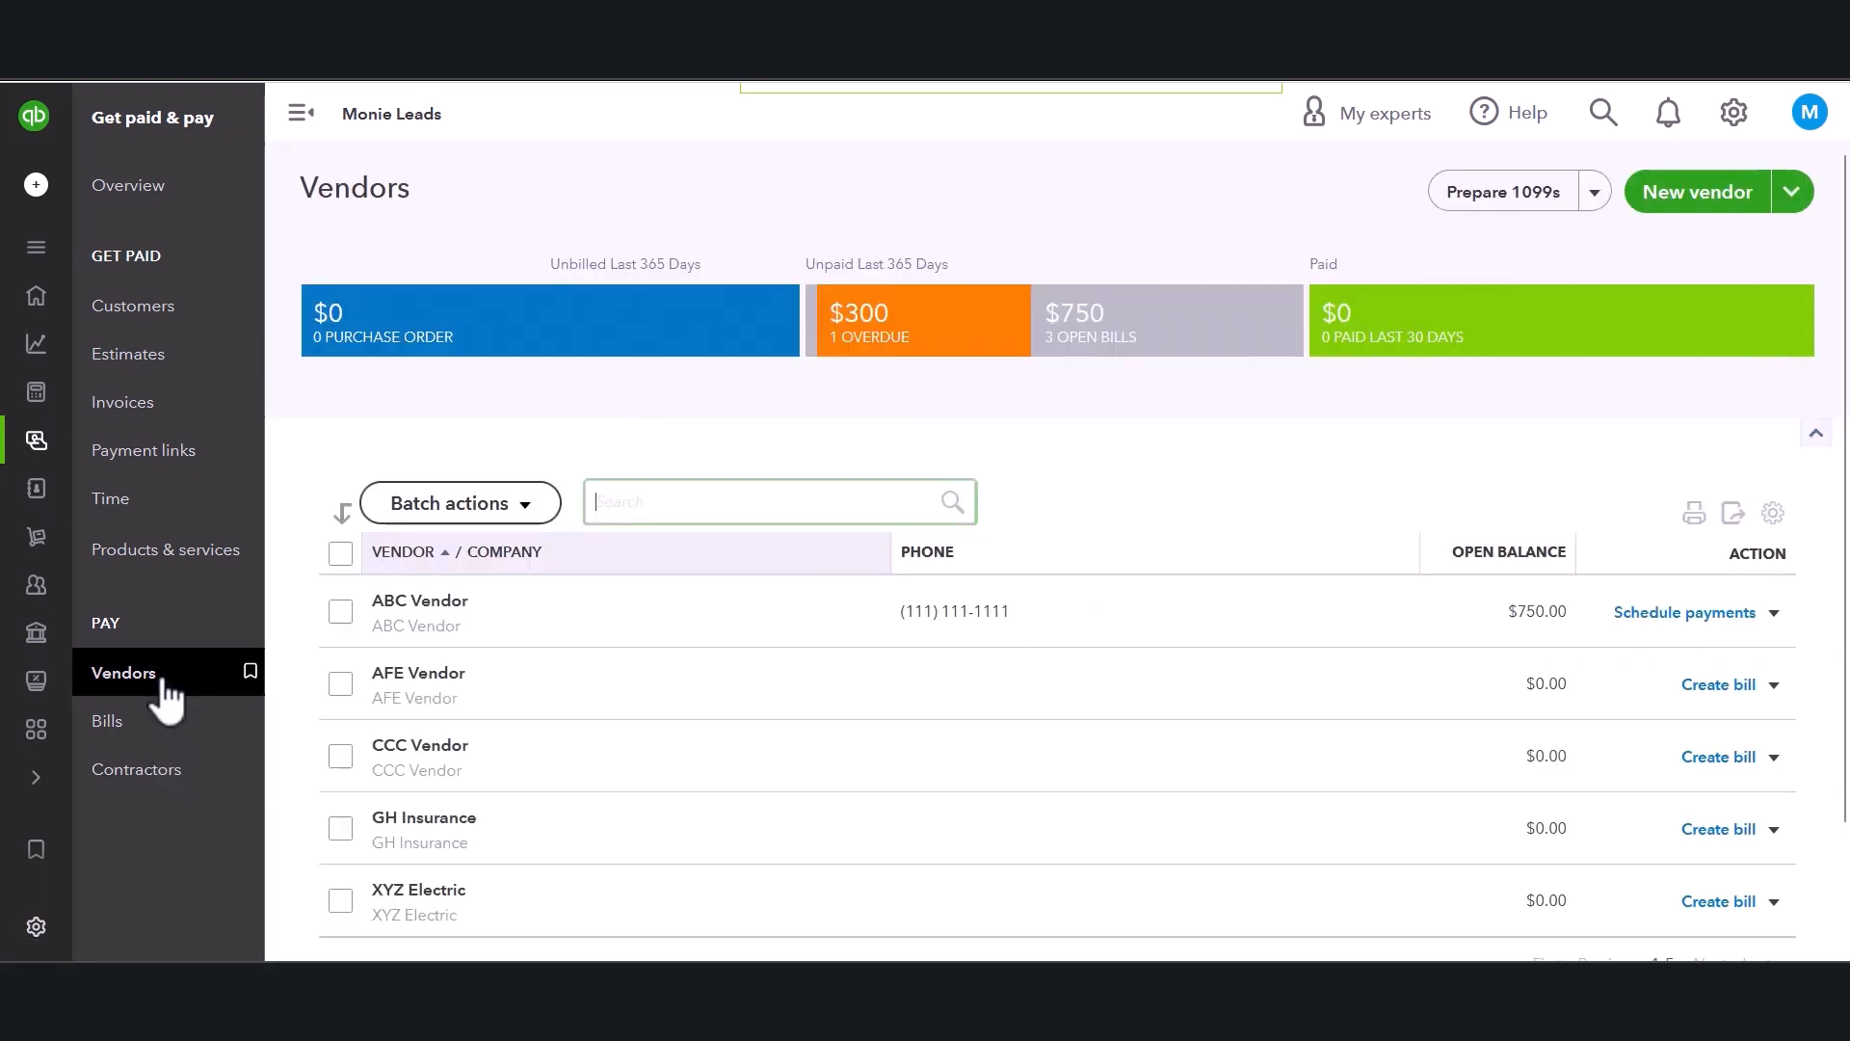
left_click(404, 746)
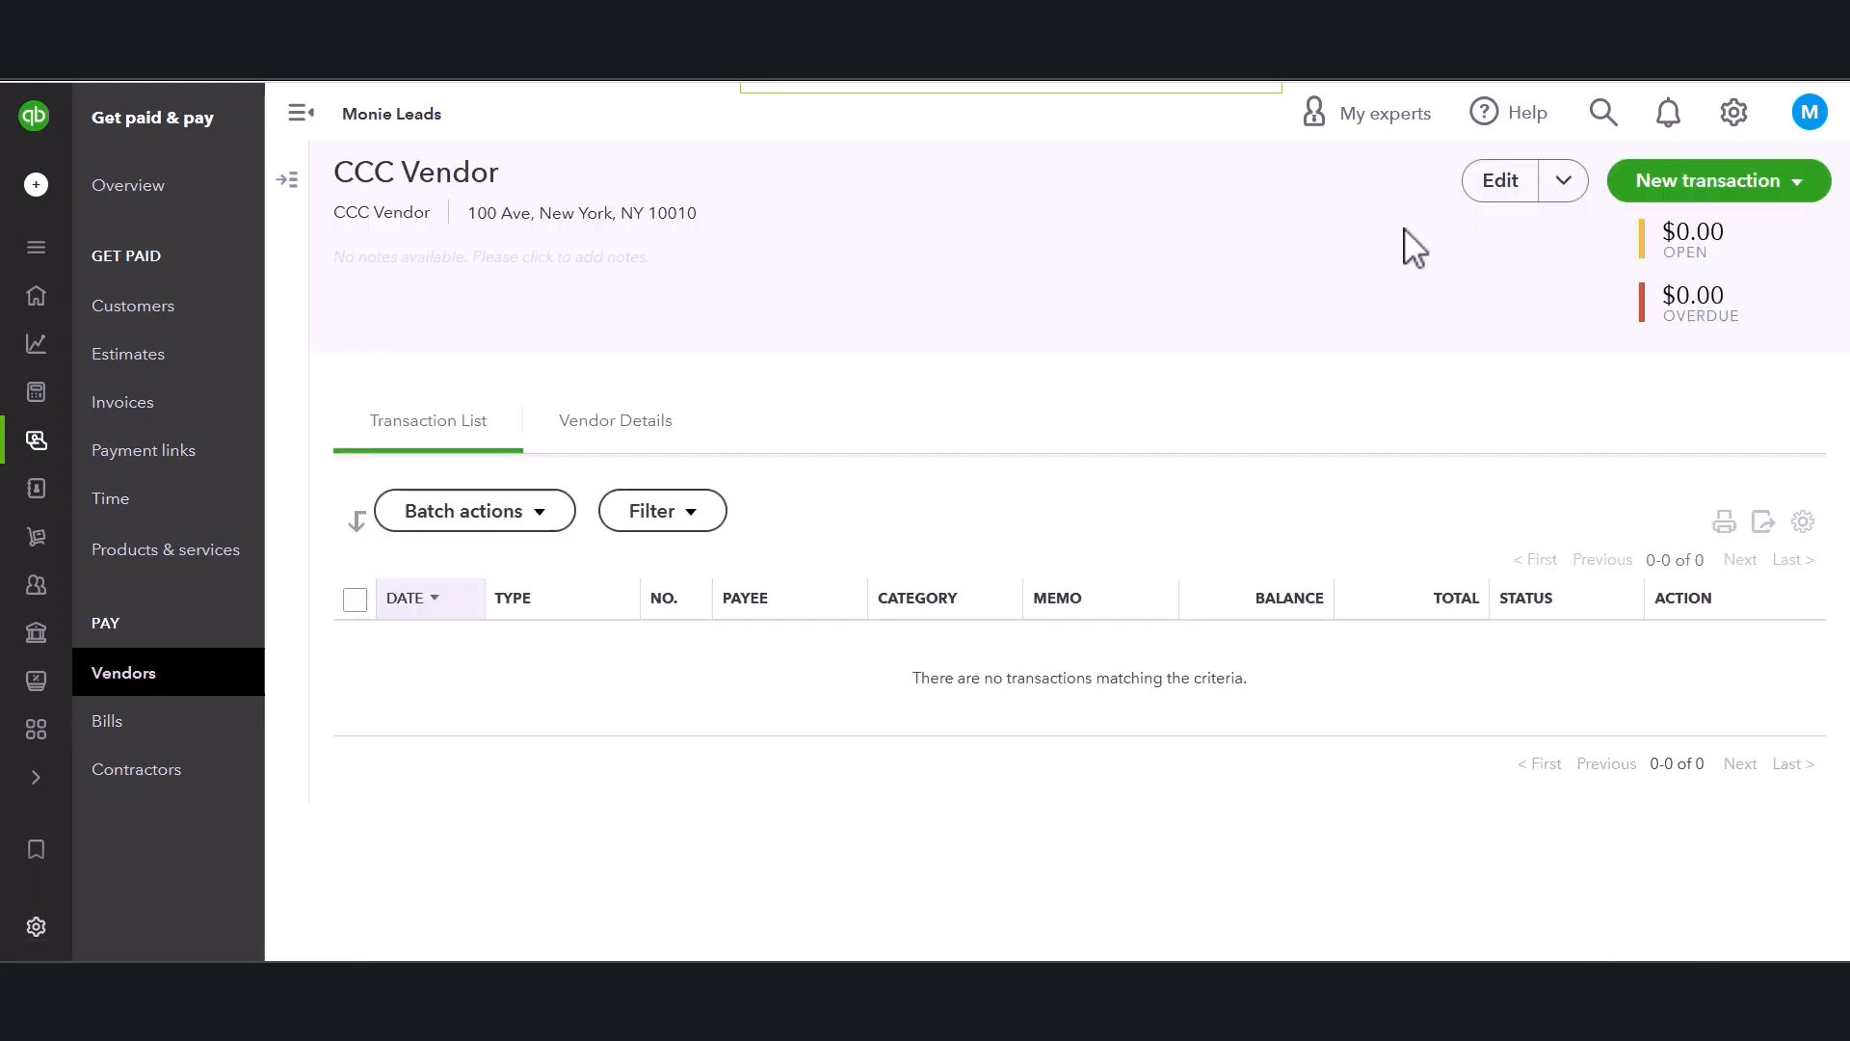
Make CCC Vendor inactive from its page.
left_click(1558, 189)
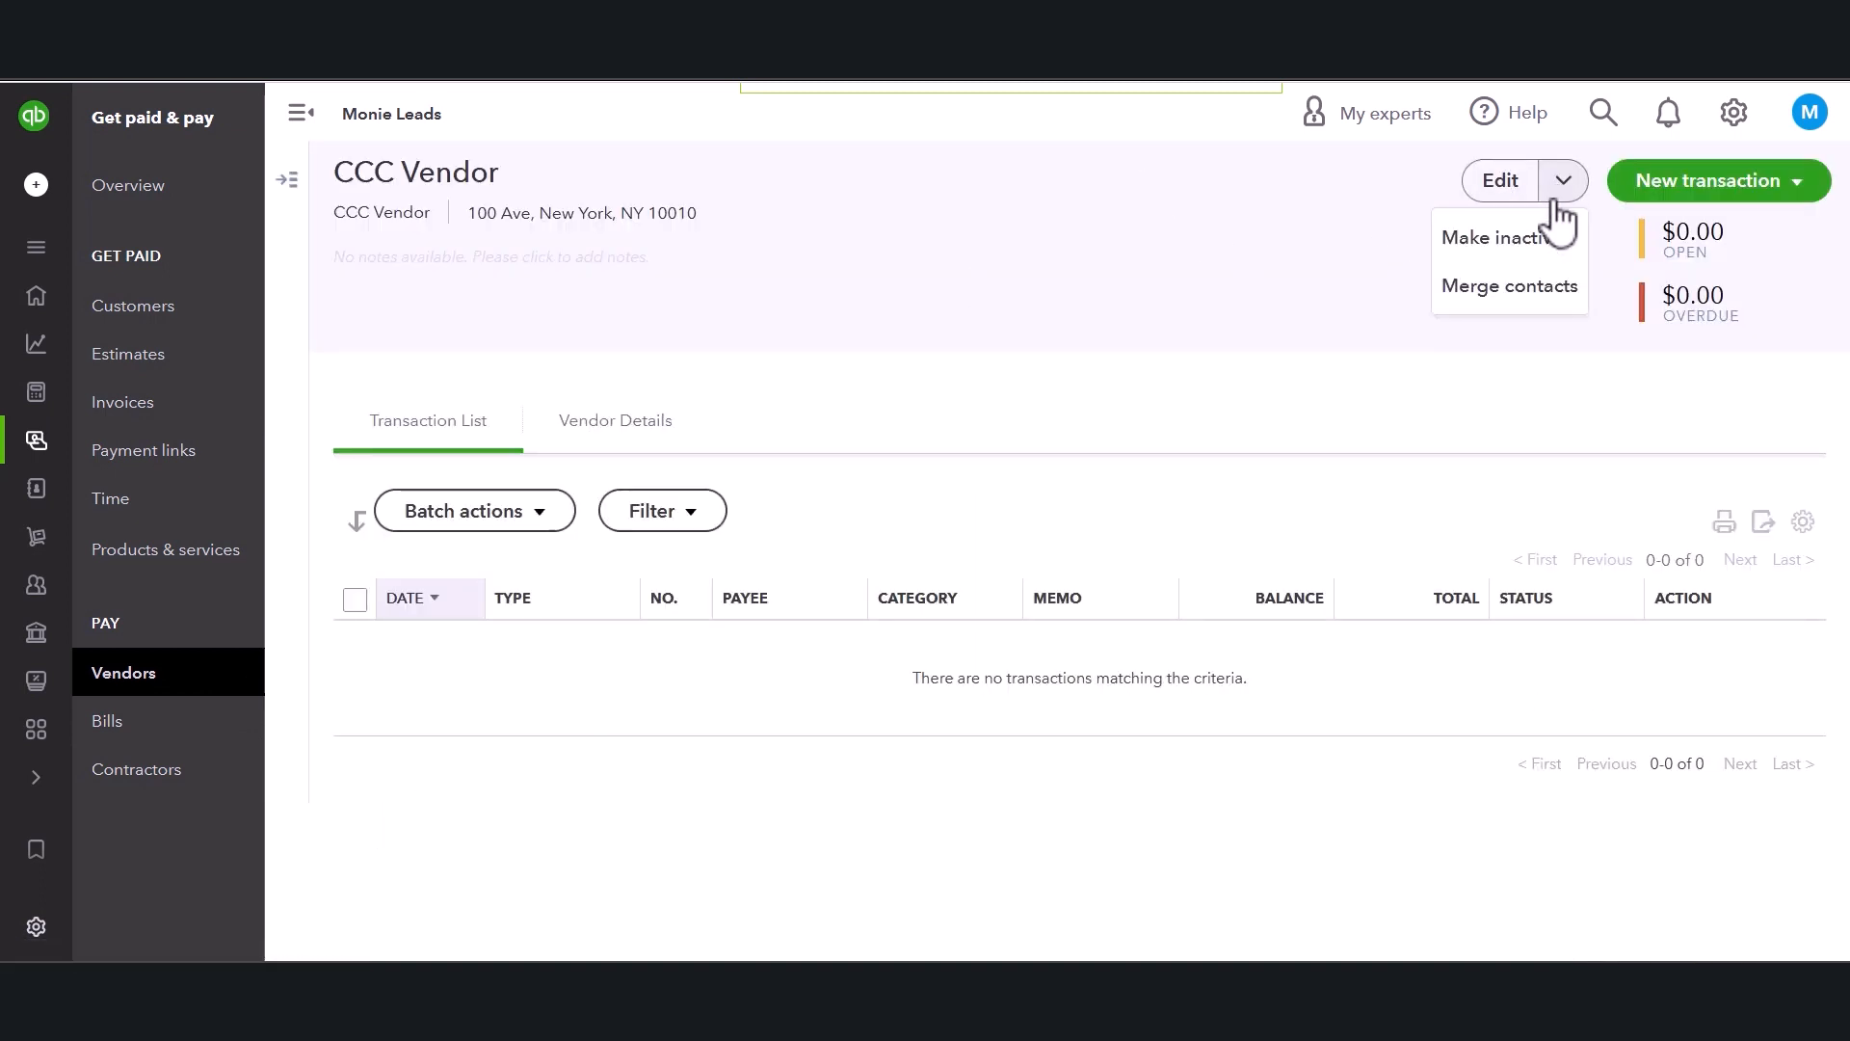
left_click(1530, 262)
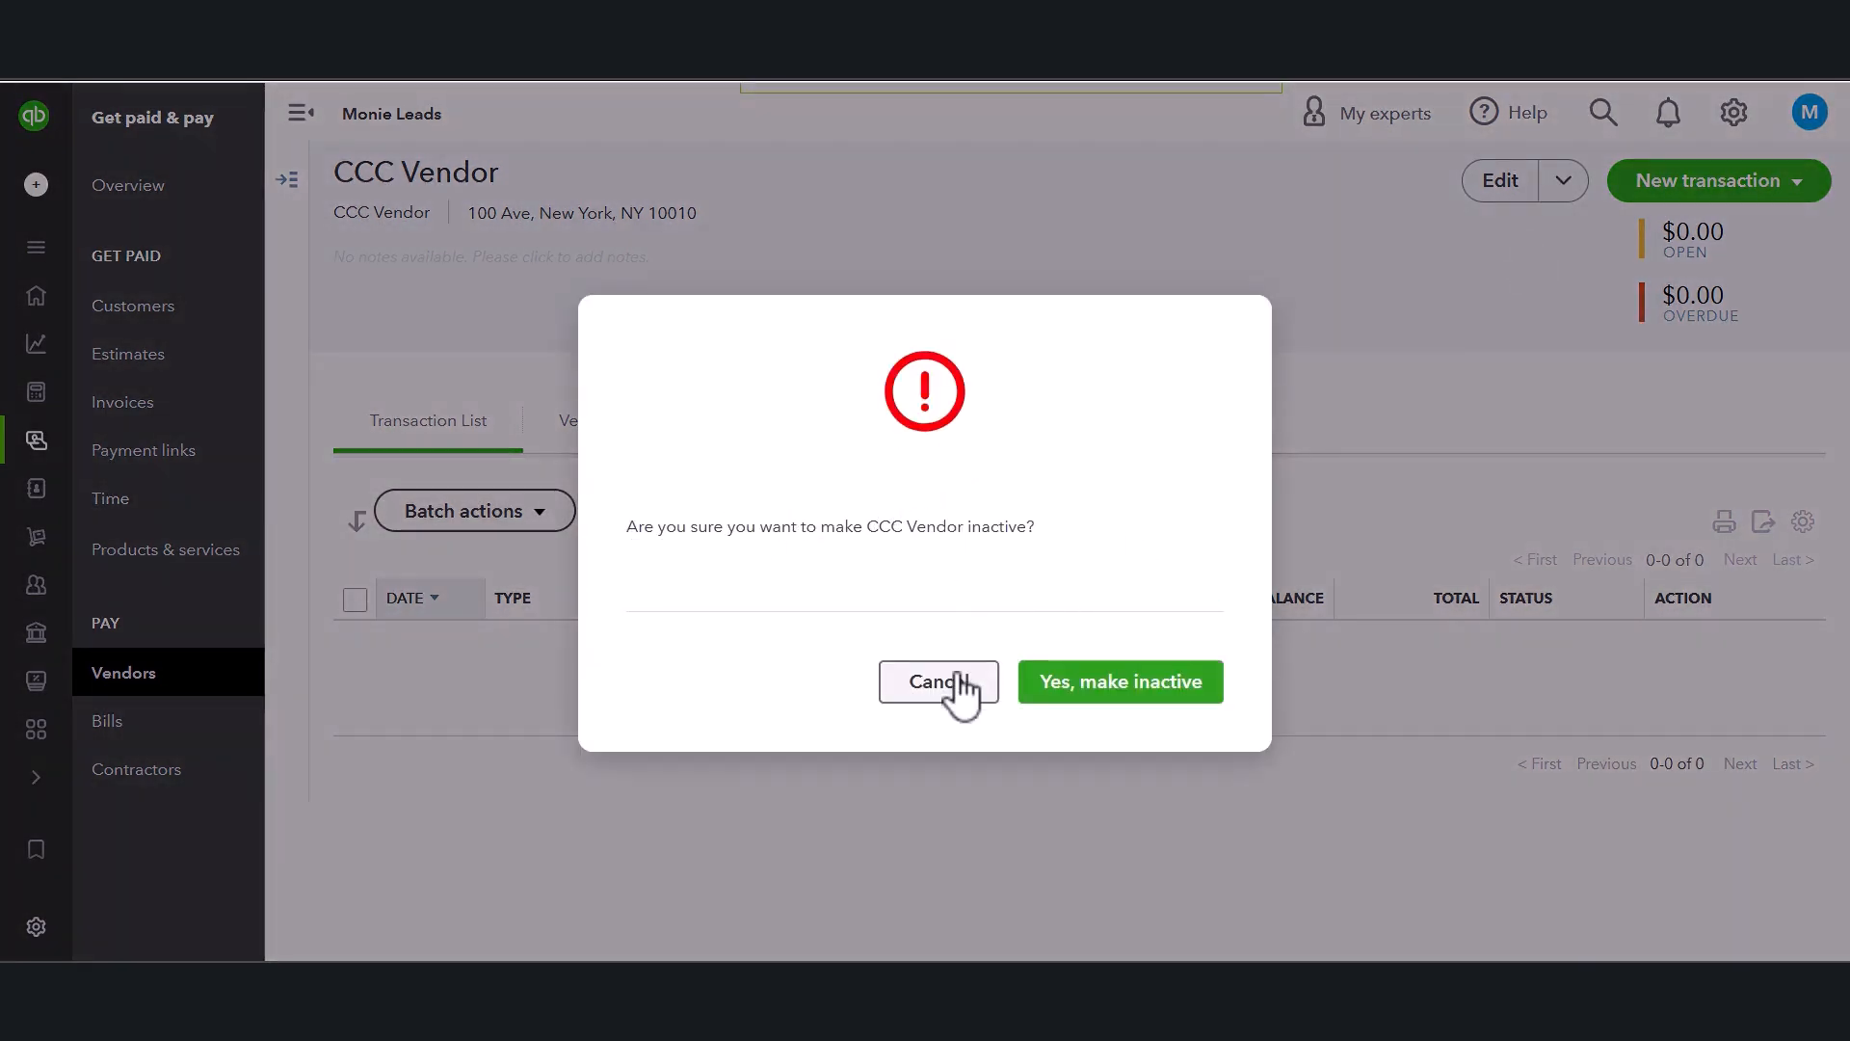
left_click(1093, 689)
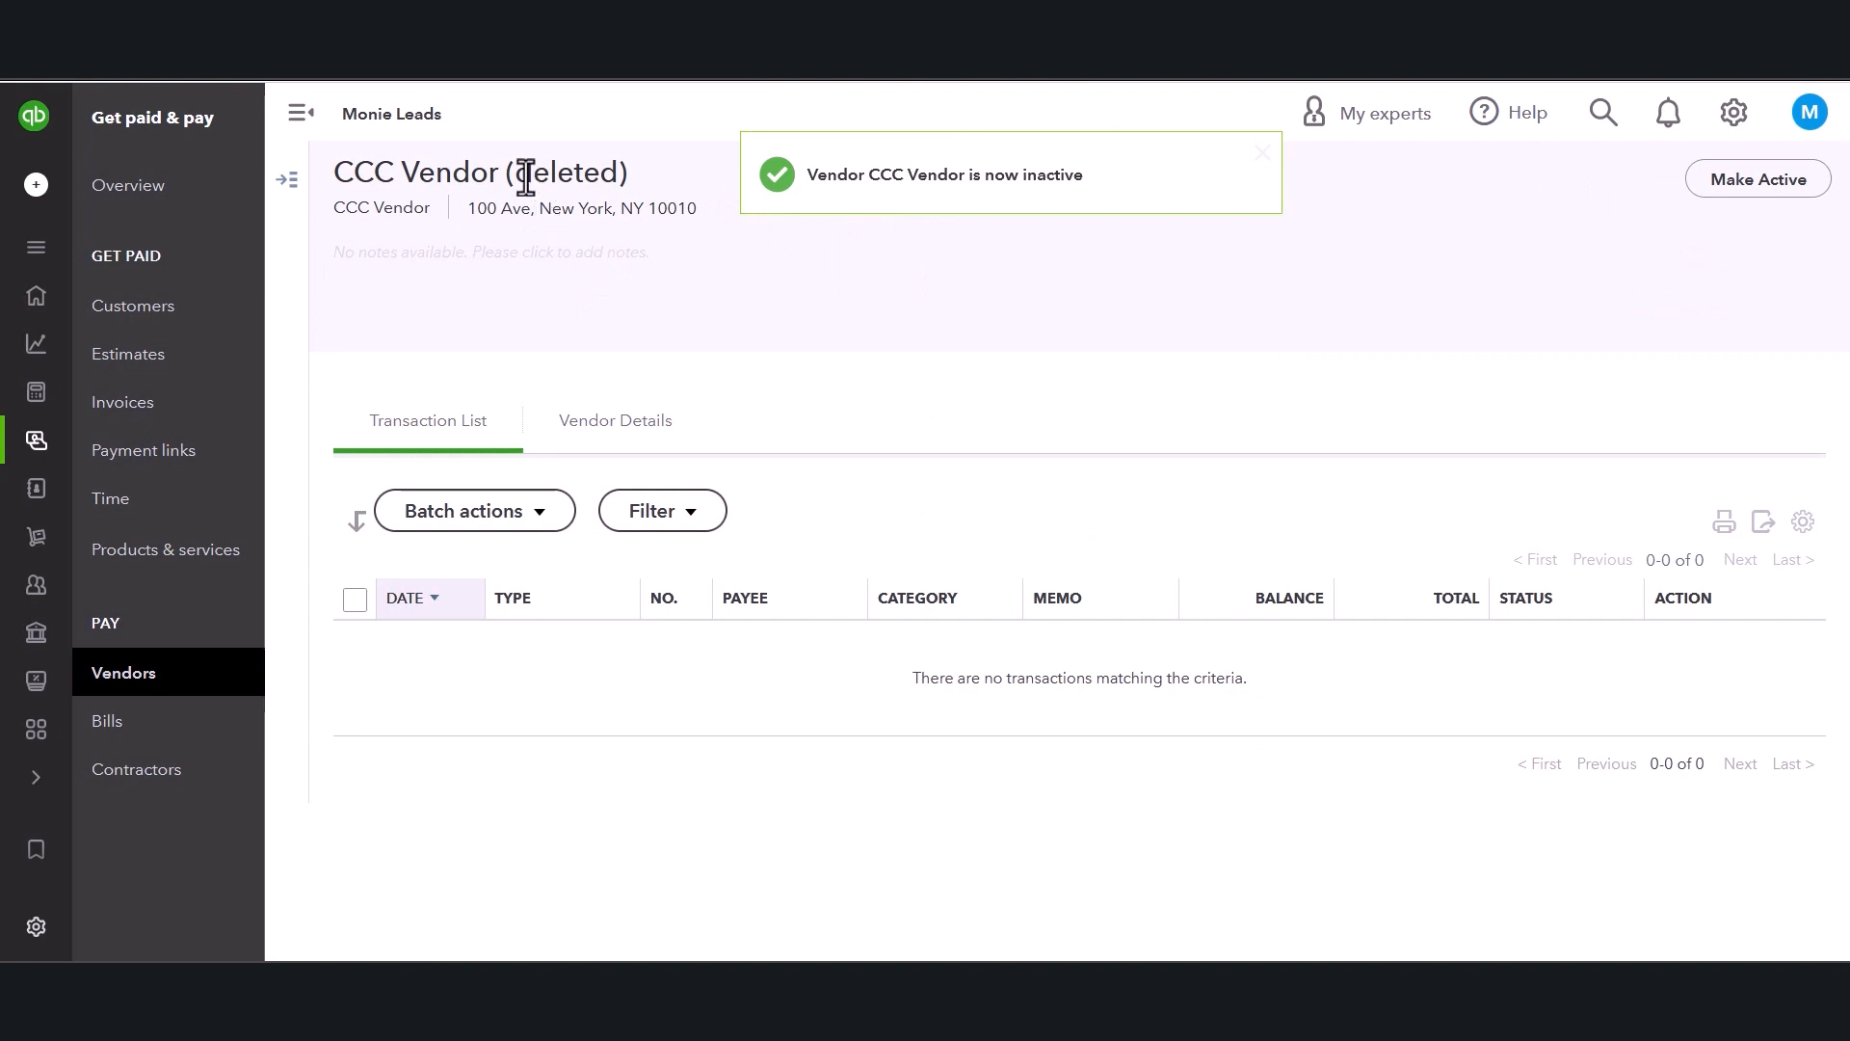
left_click_drag(507, 172, 632, 173)
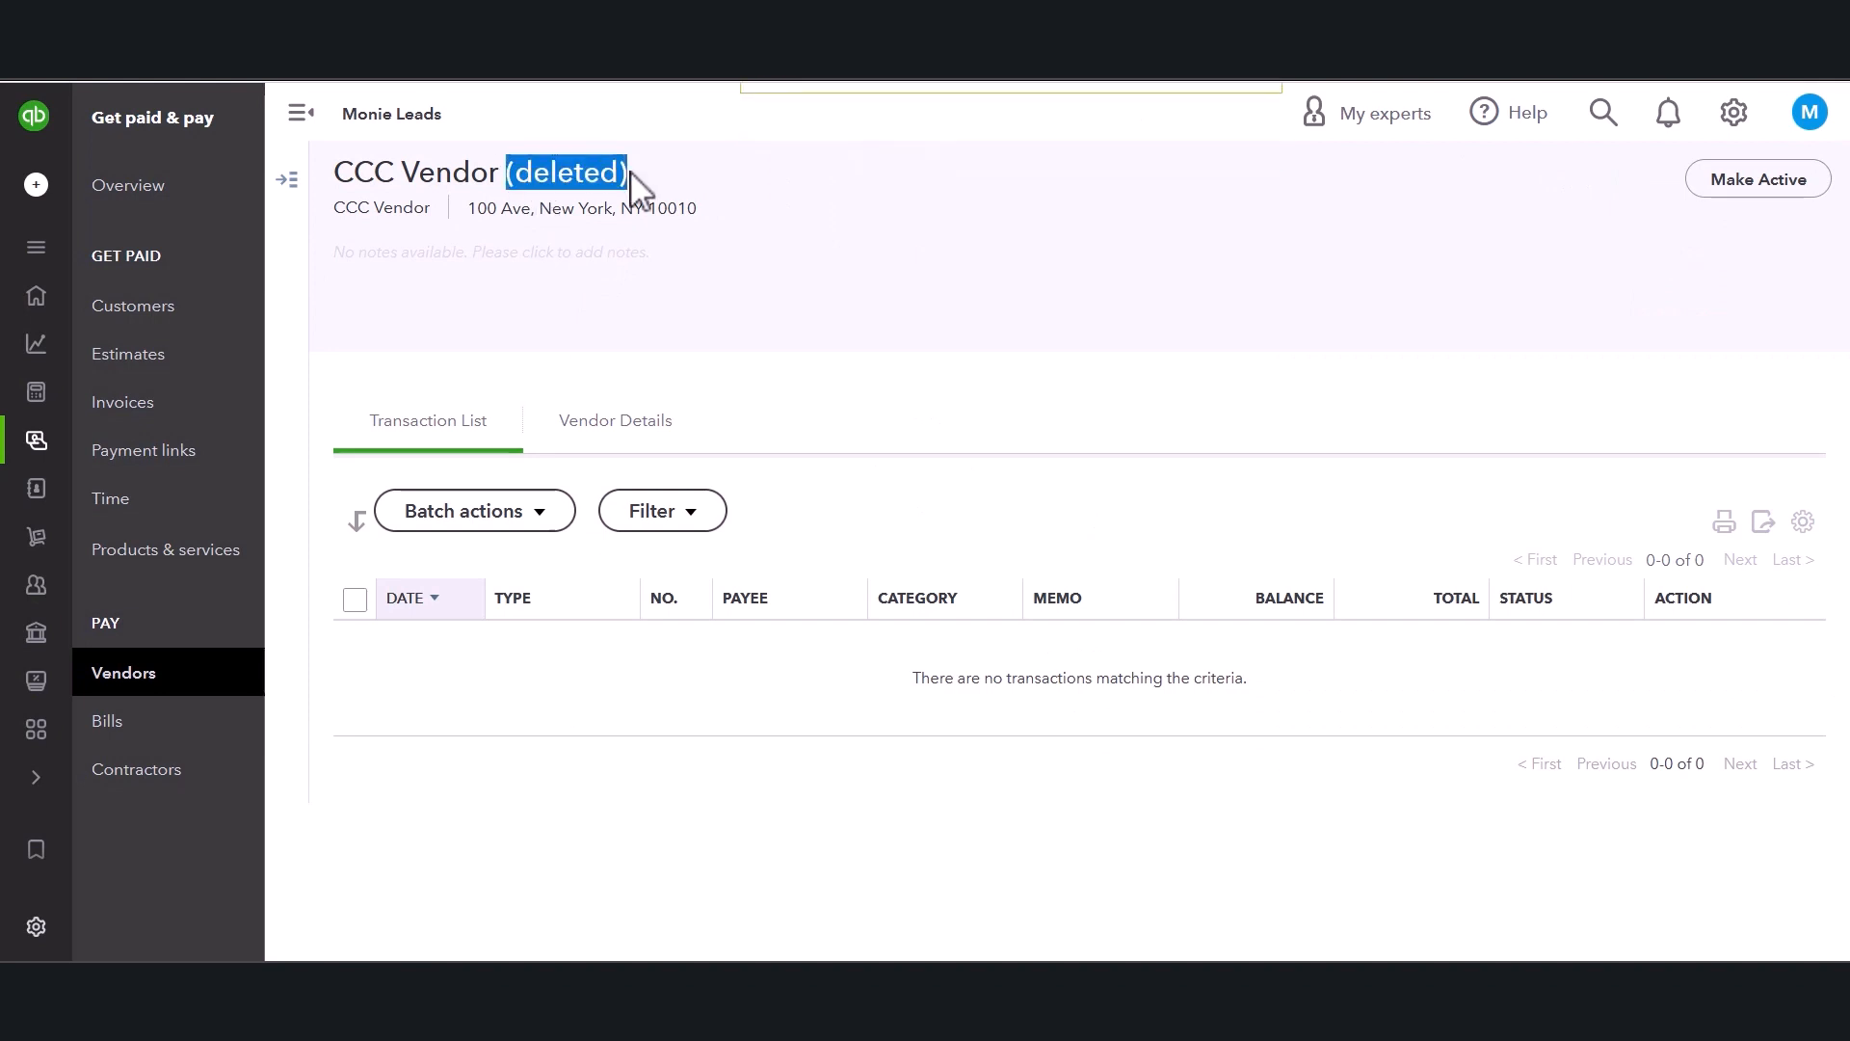
Return to the vendors list, open the inactive CCC Vendor and make it active again.
left_click(193, 675)
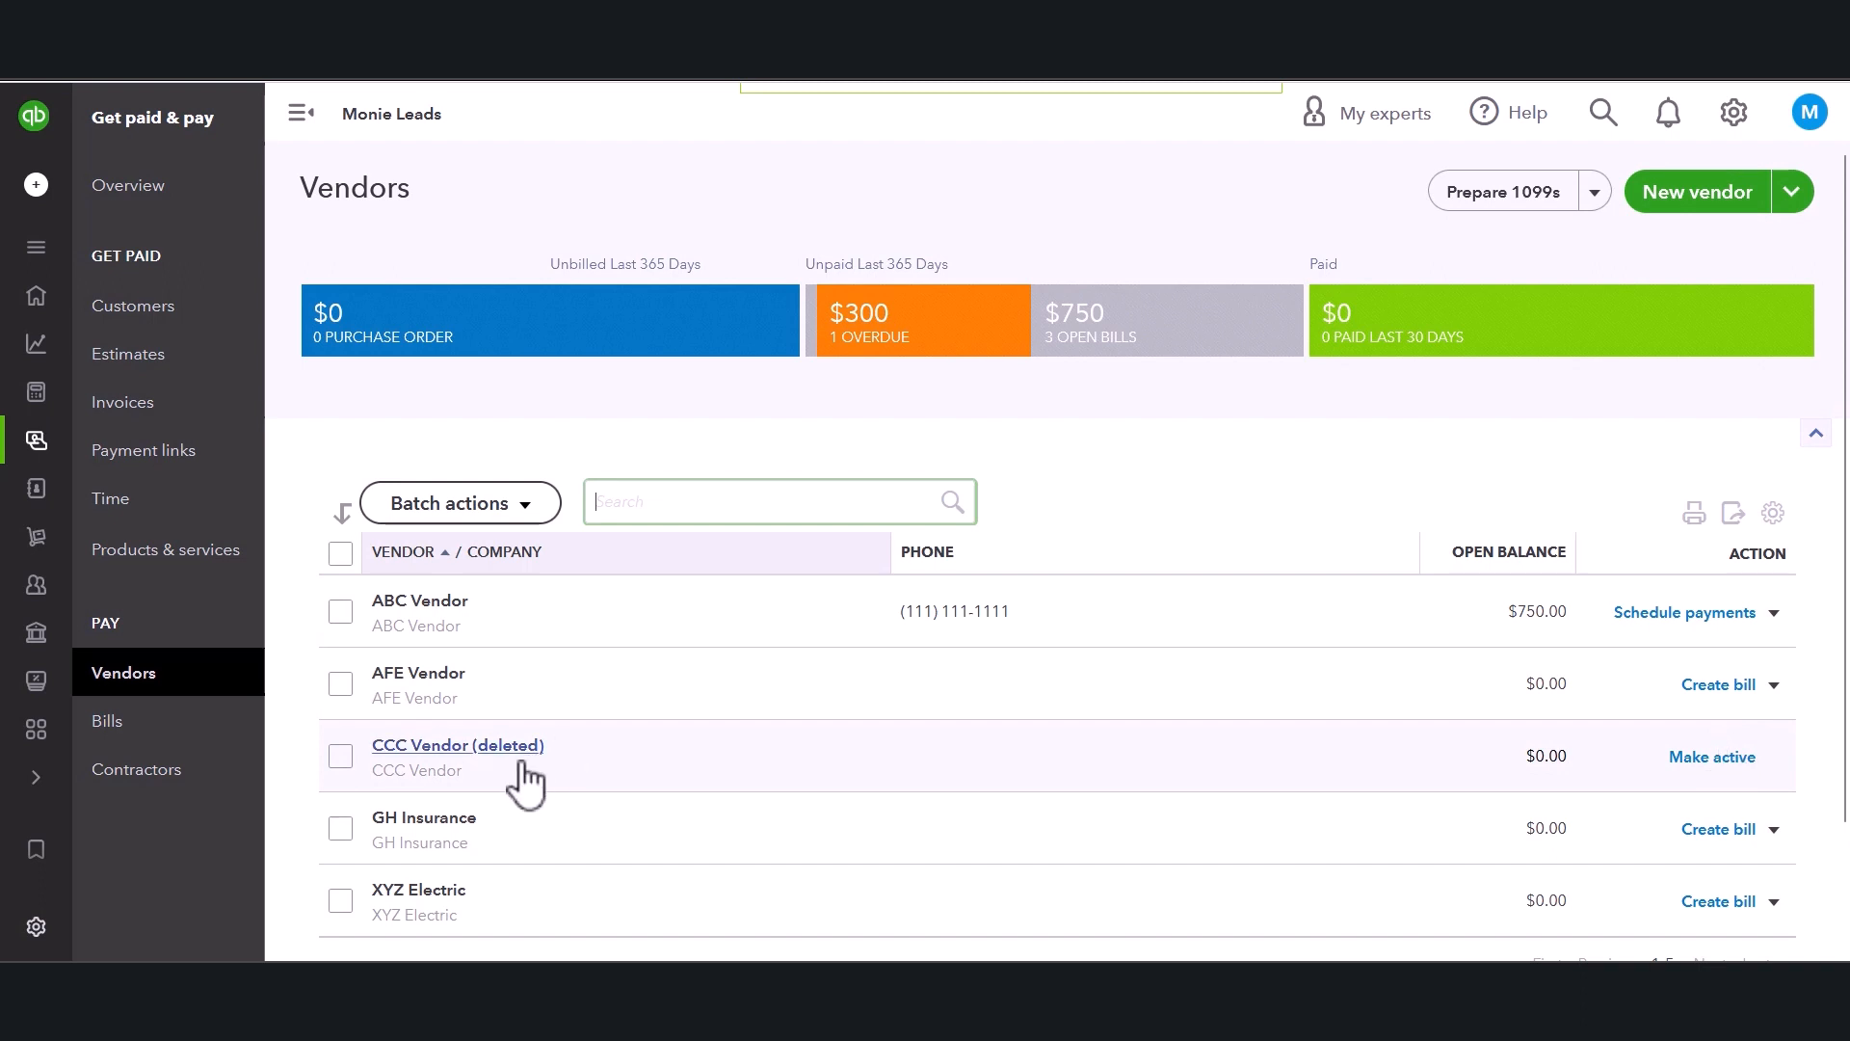
left_click(474, 747)
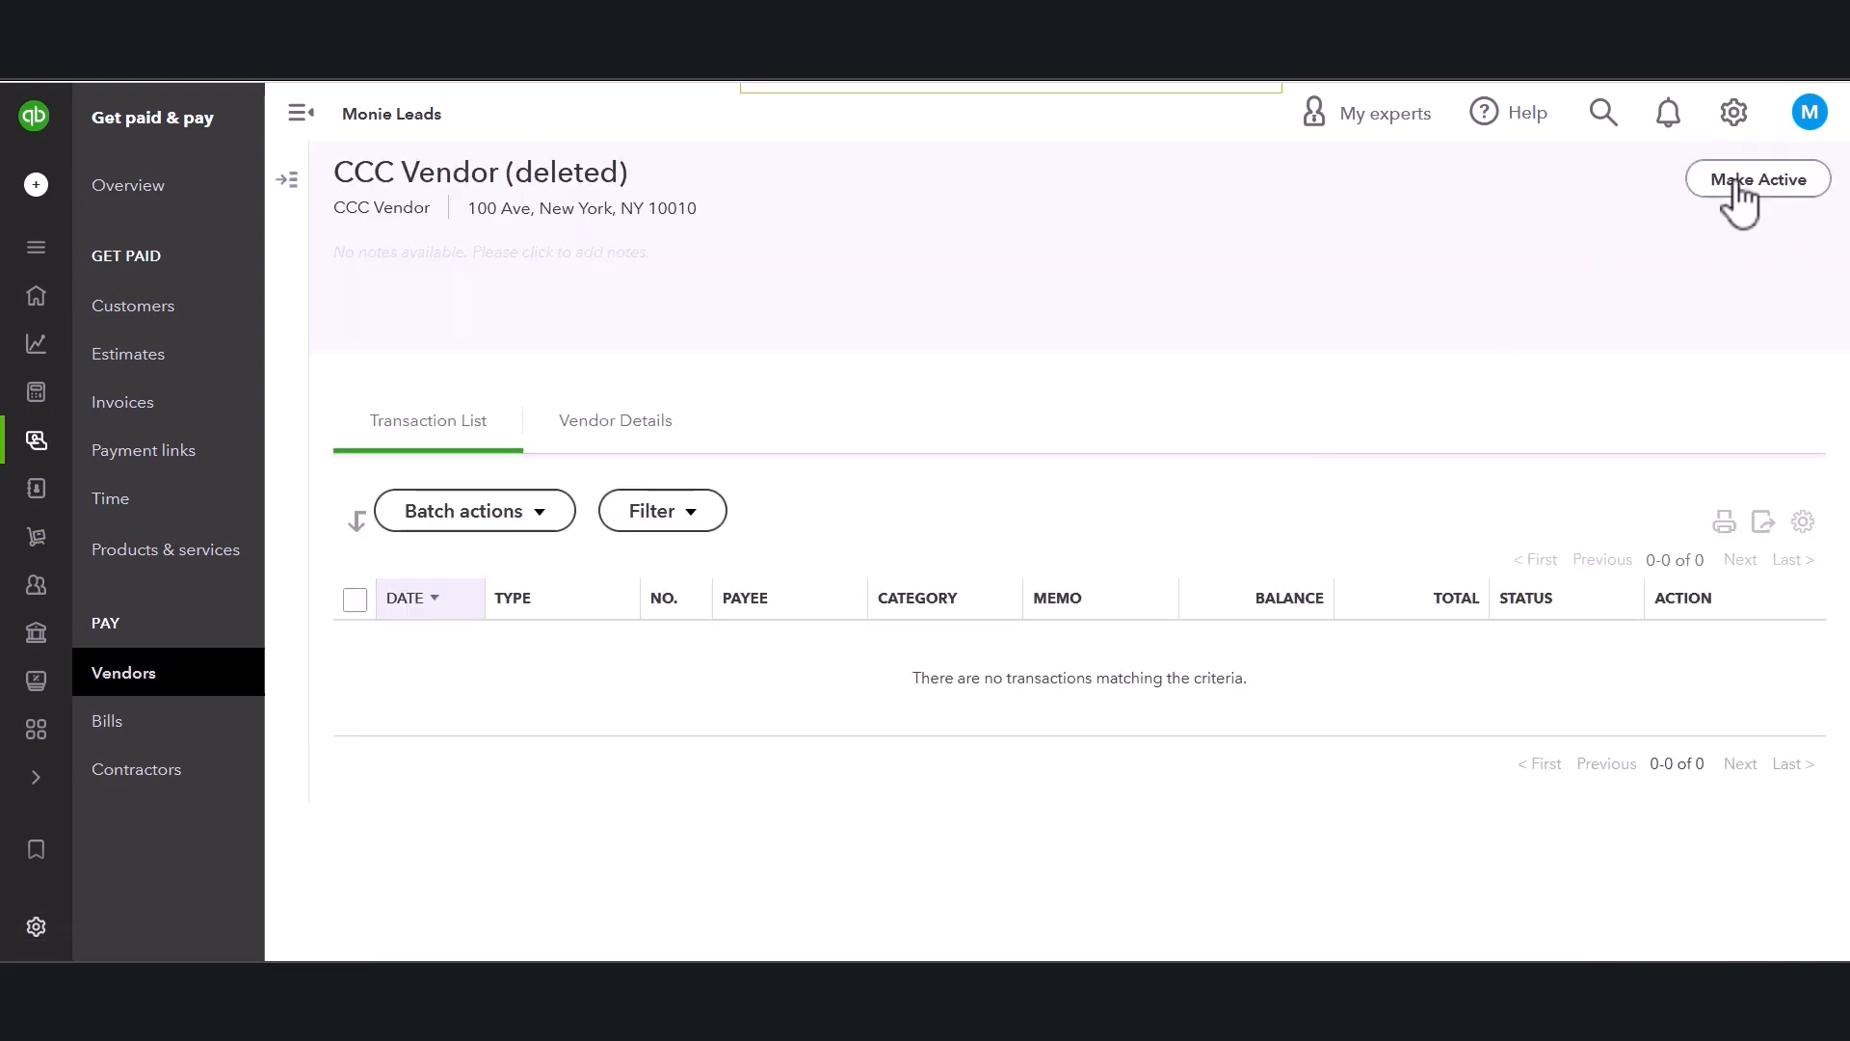
left_click(1760, 192)
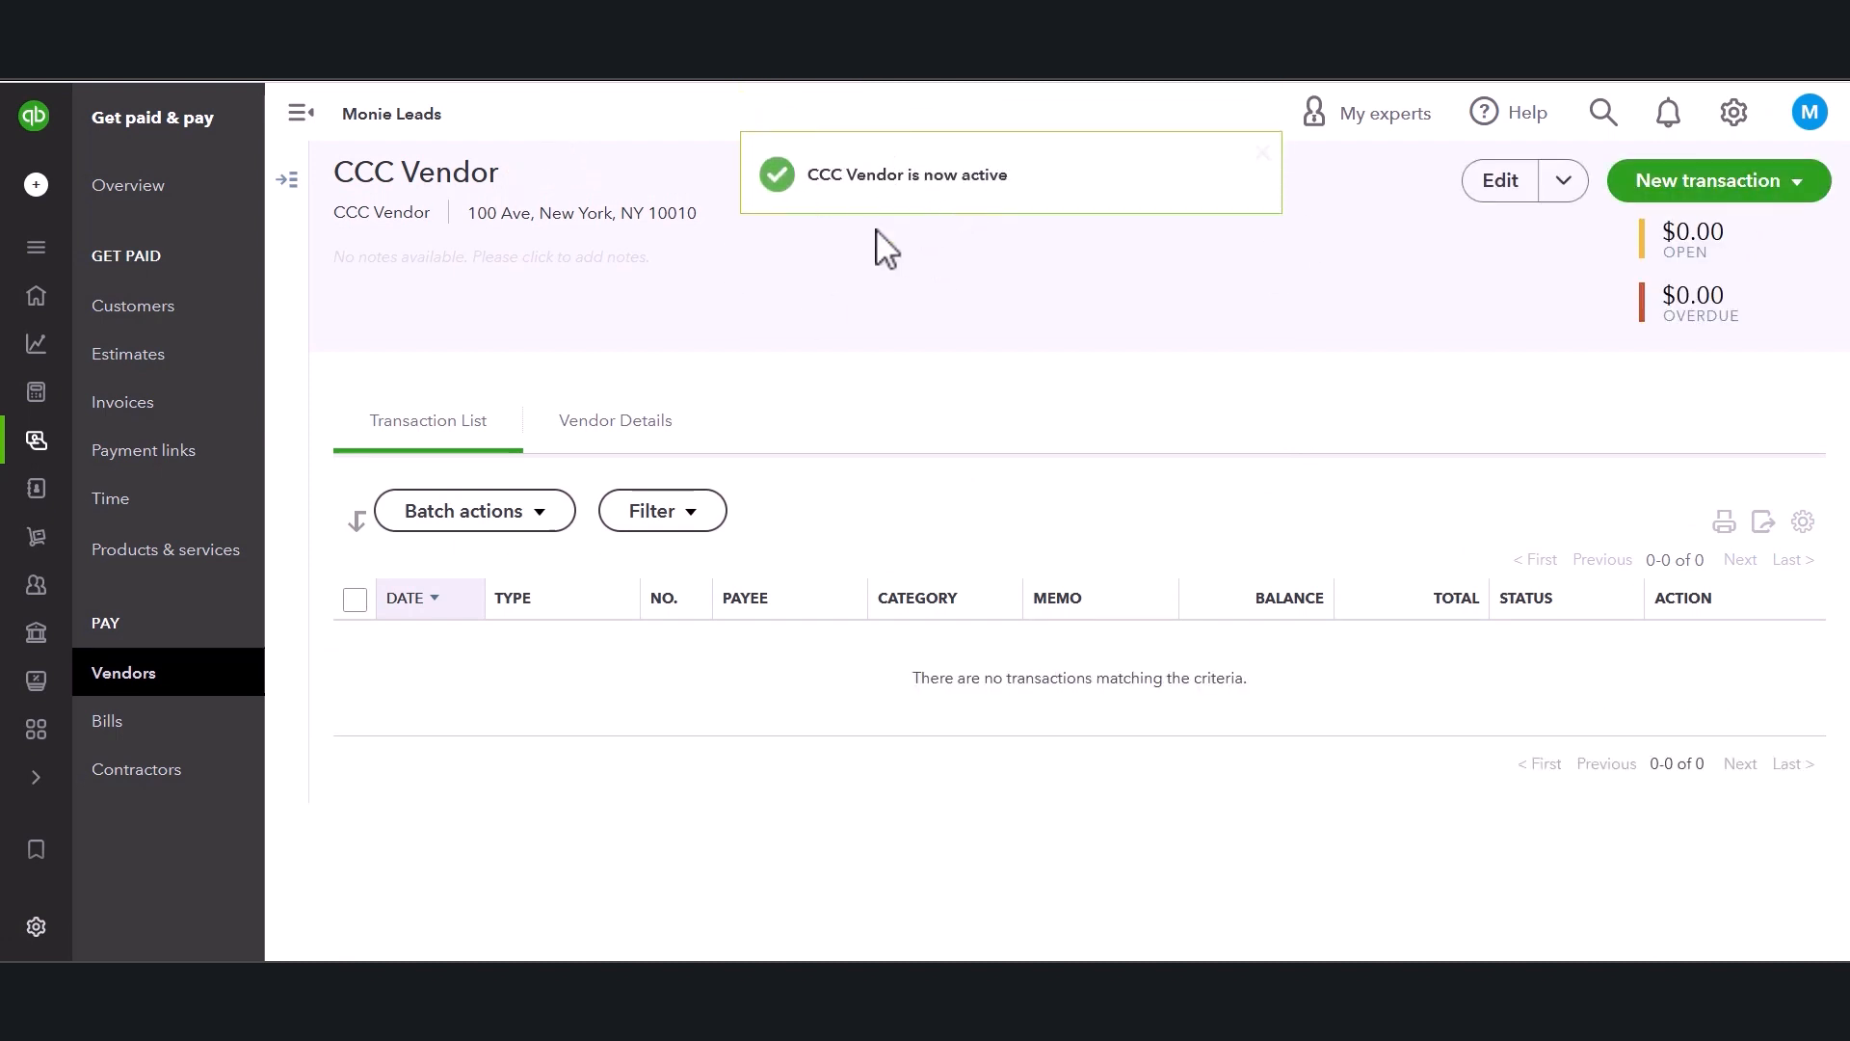
Open ABC Vendor's page, try to make it inactive, read the open-balance warning and cancel.
left_click(124, 672)
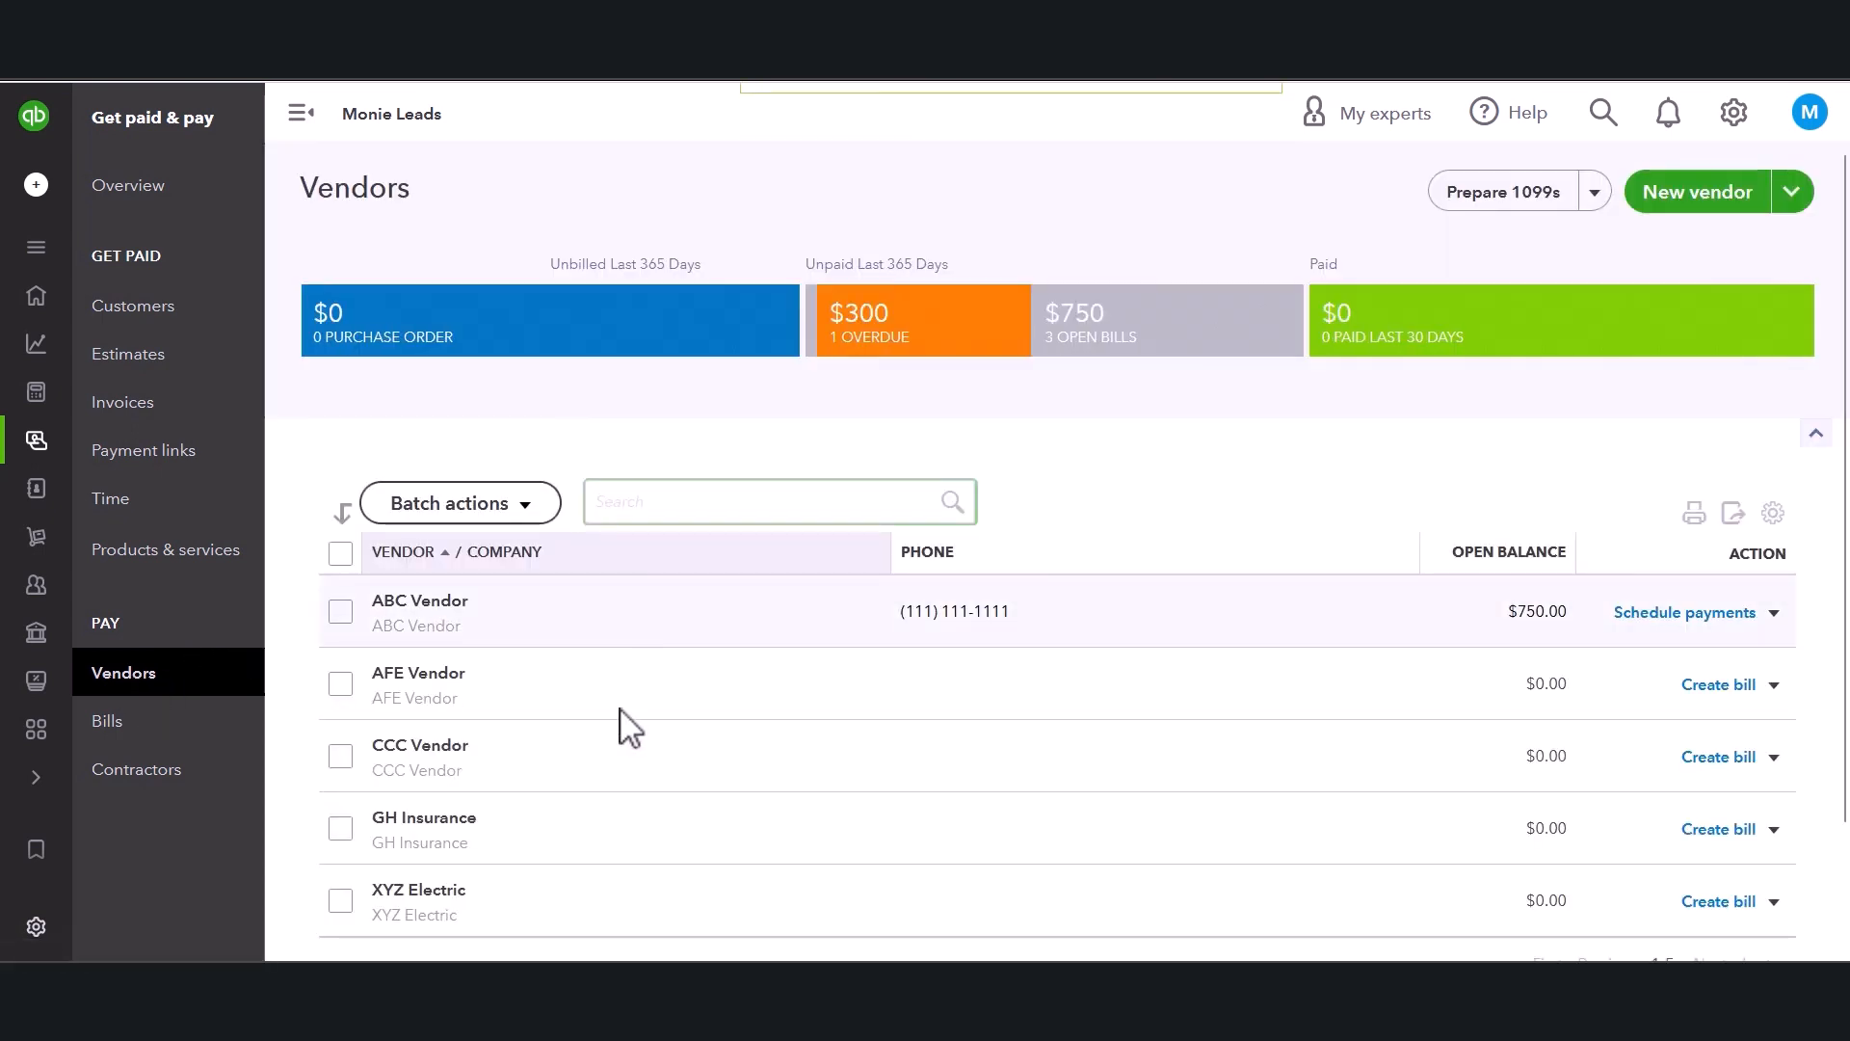
left_click(445, 605)
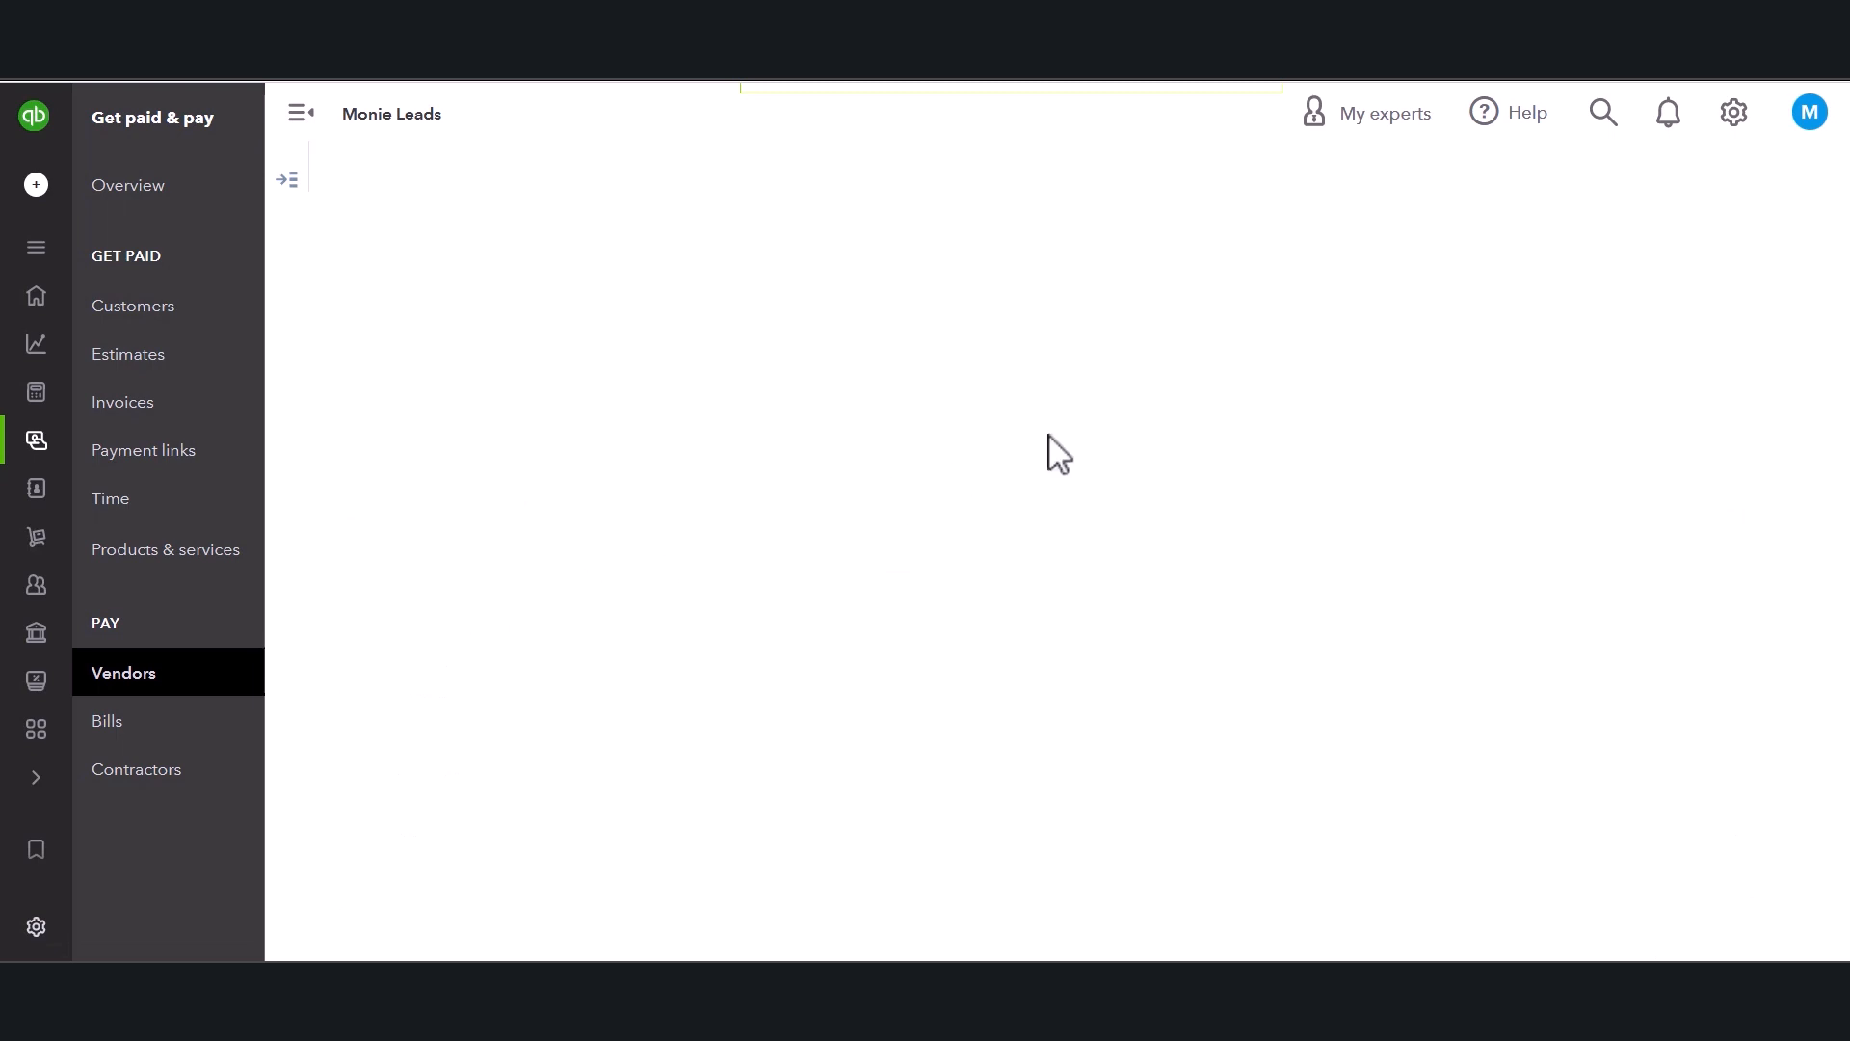
left_click(1571, 186)
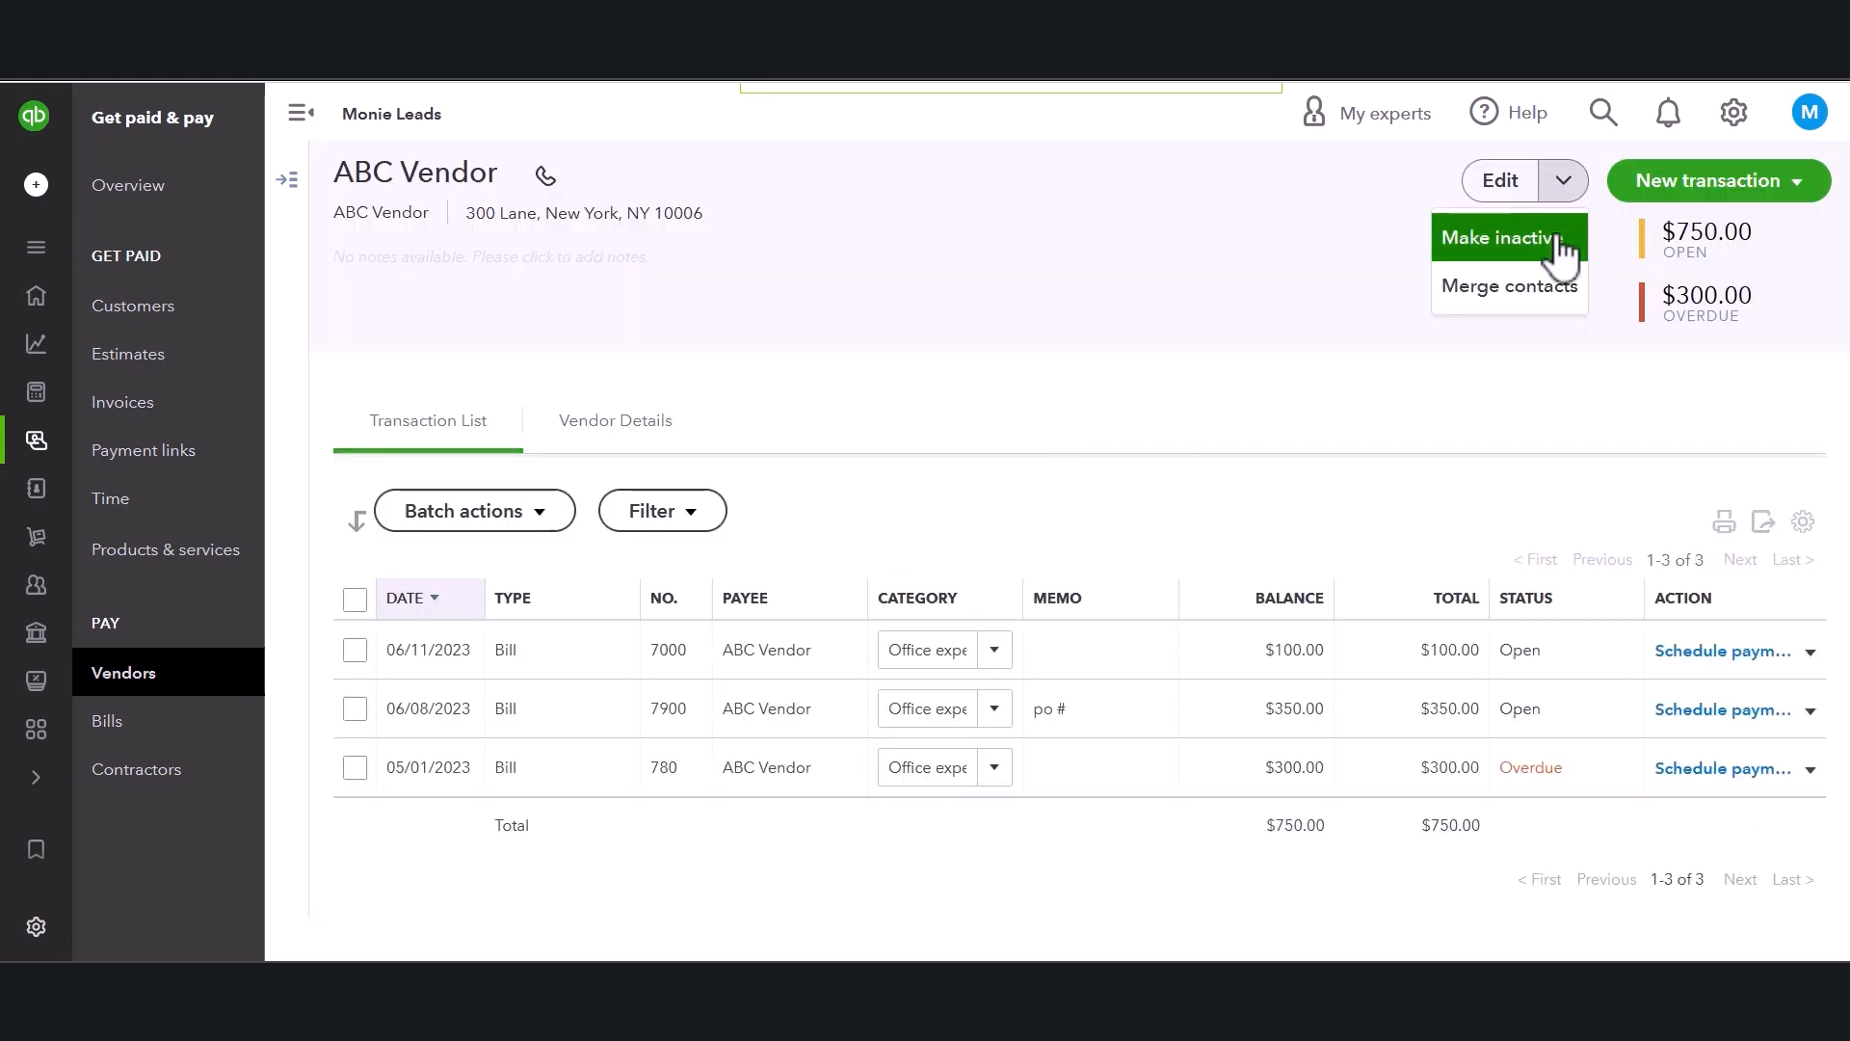
left_click(1562, 248)
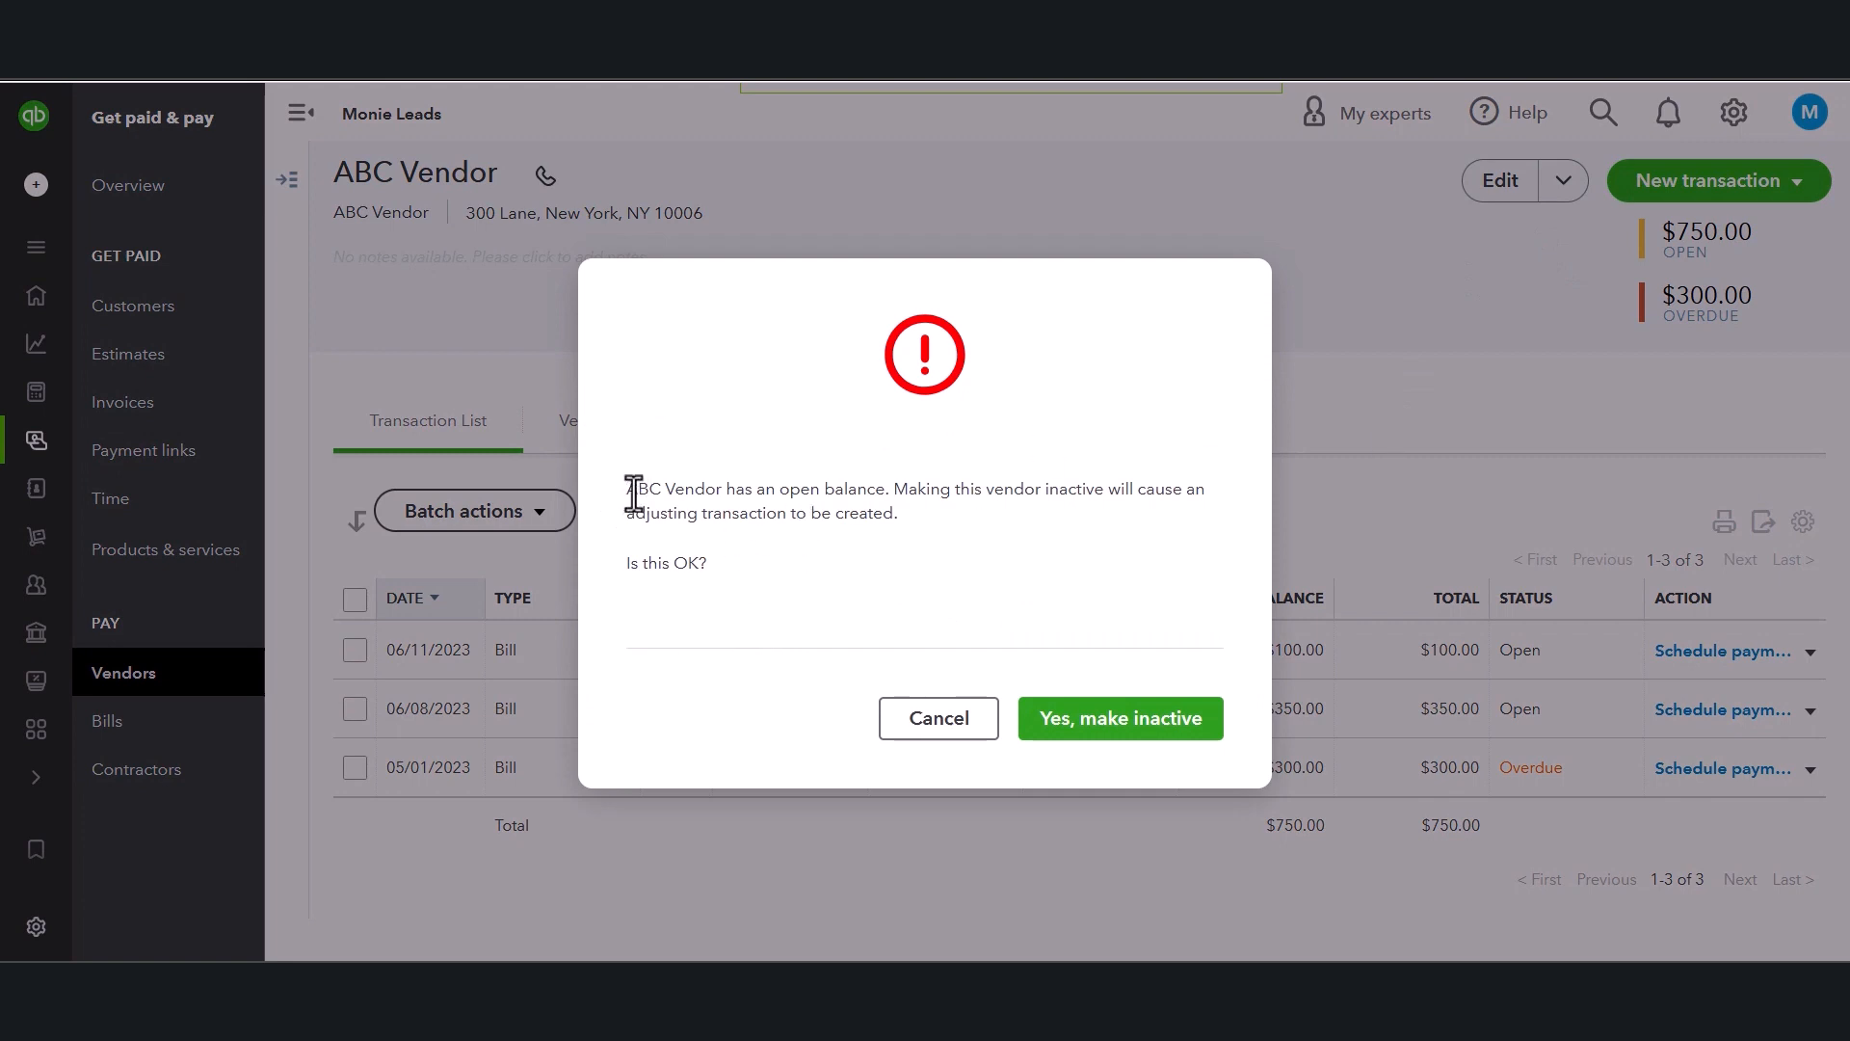
left_click_drag(637, 489, 980, 525)
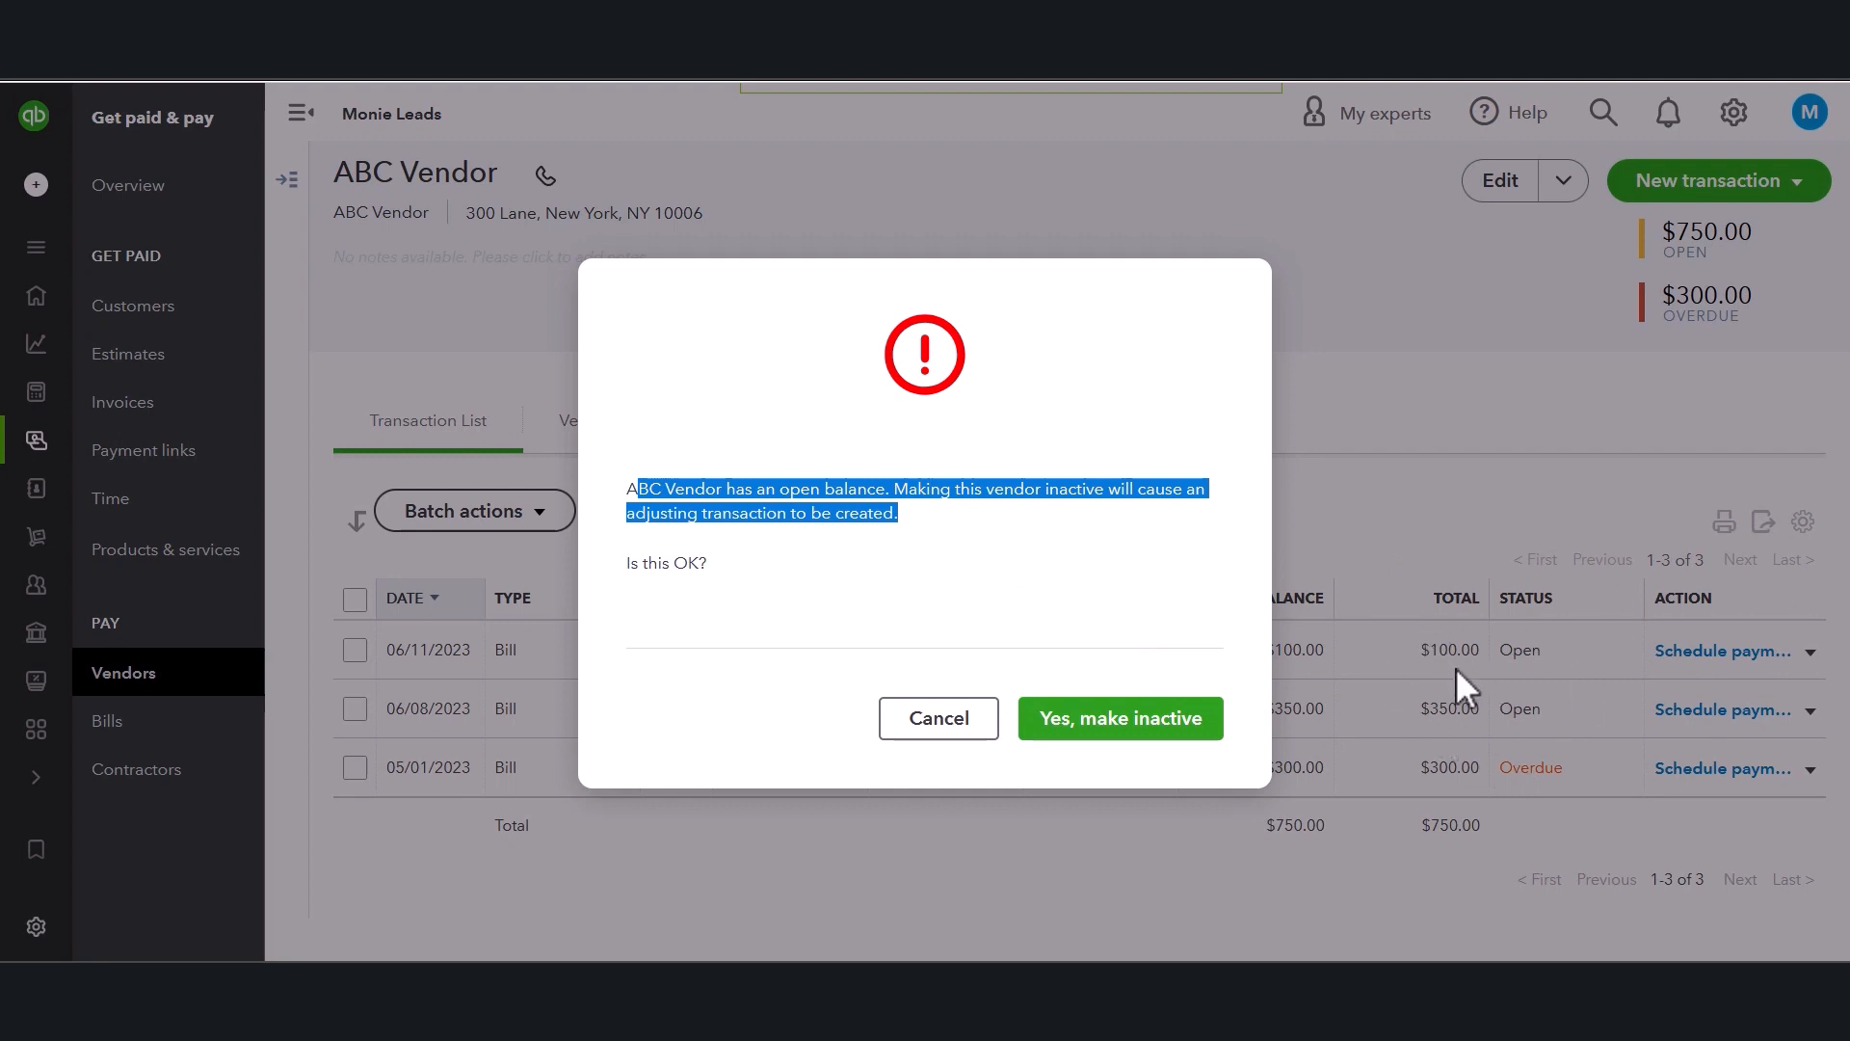
left_click(937, 479)
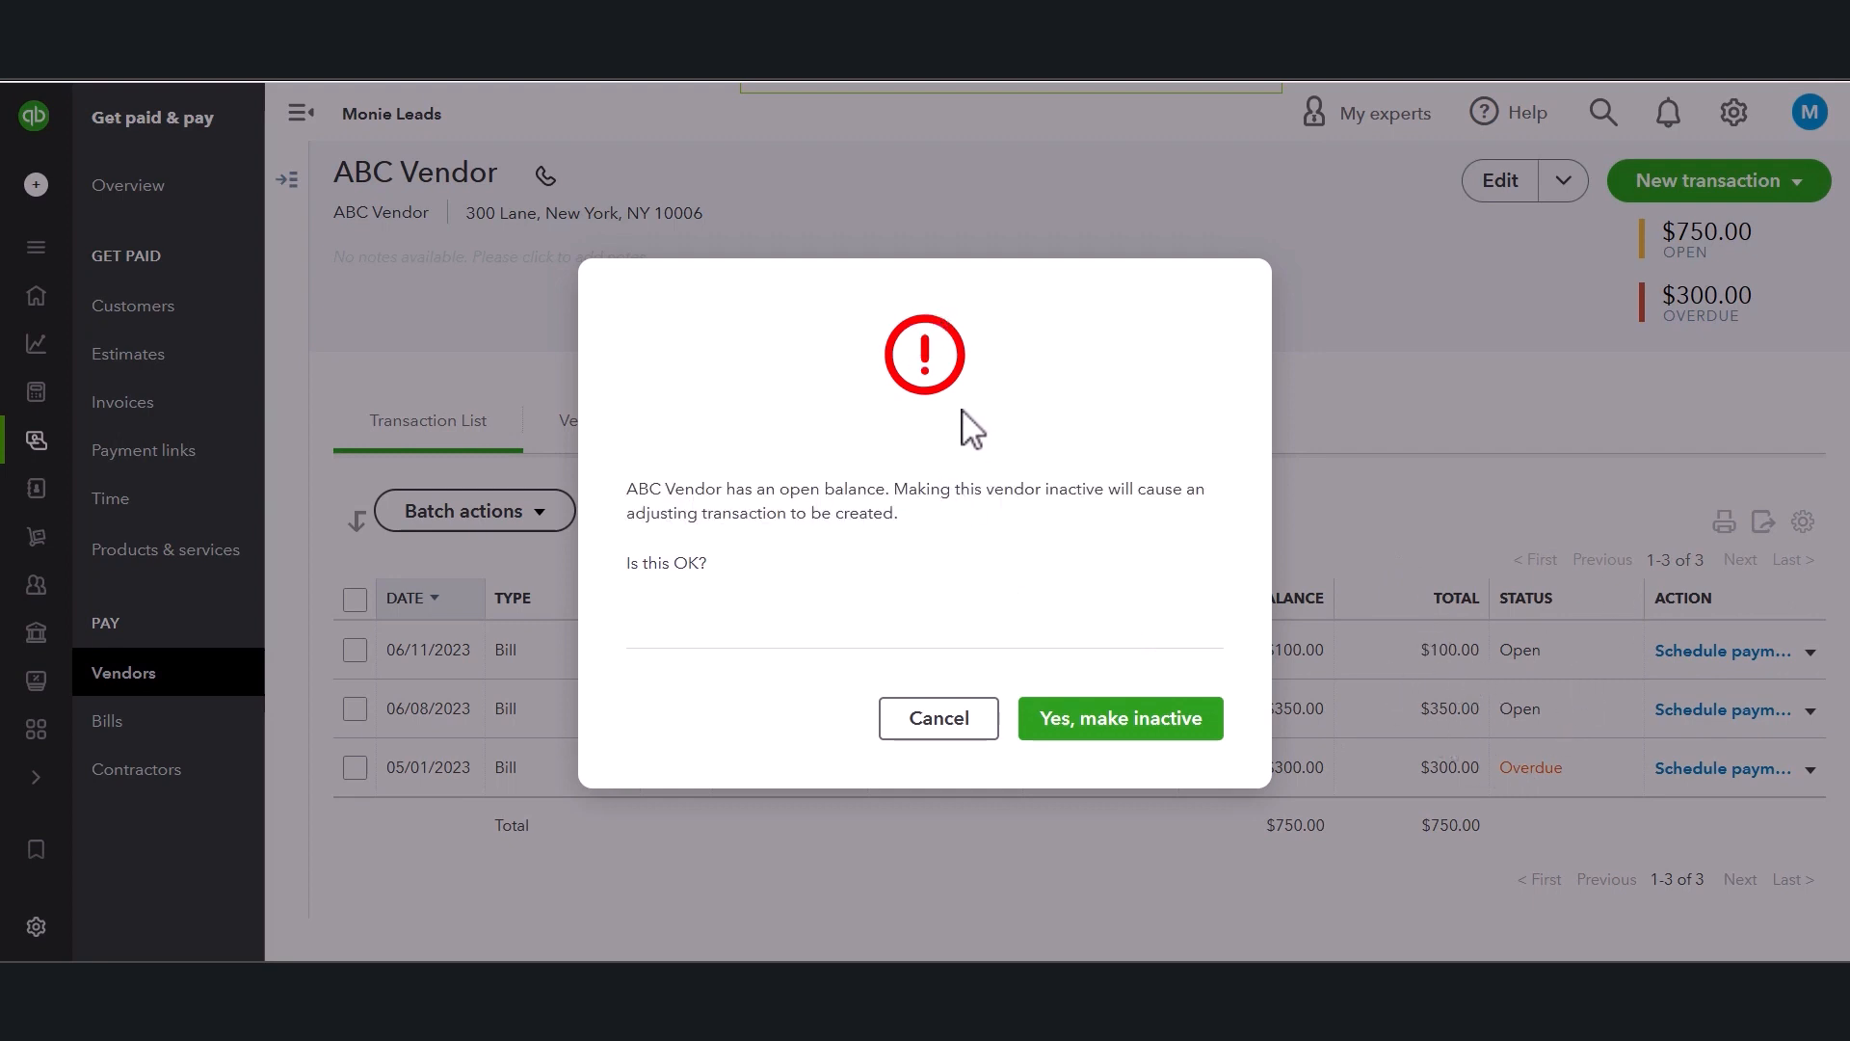
left_click_drag(641, 491, 1008, 496)
left_click(1008, 494)
left_click_drag(886, 489, 1157, 530)
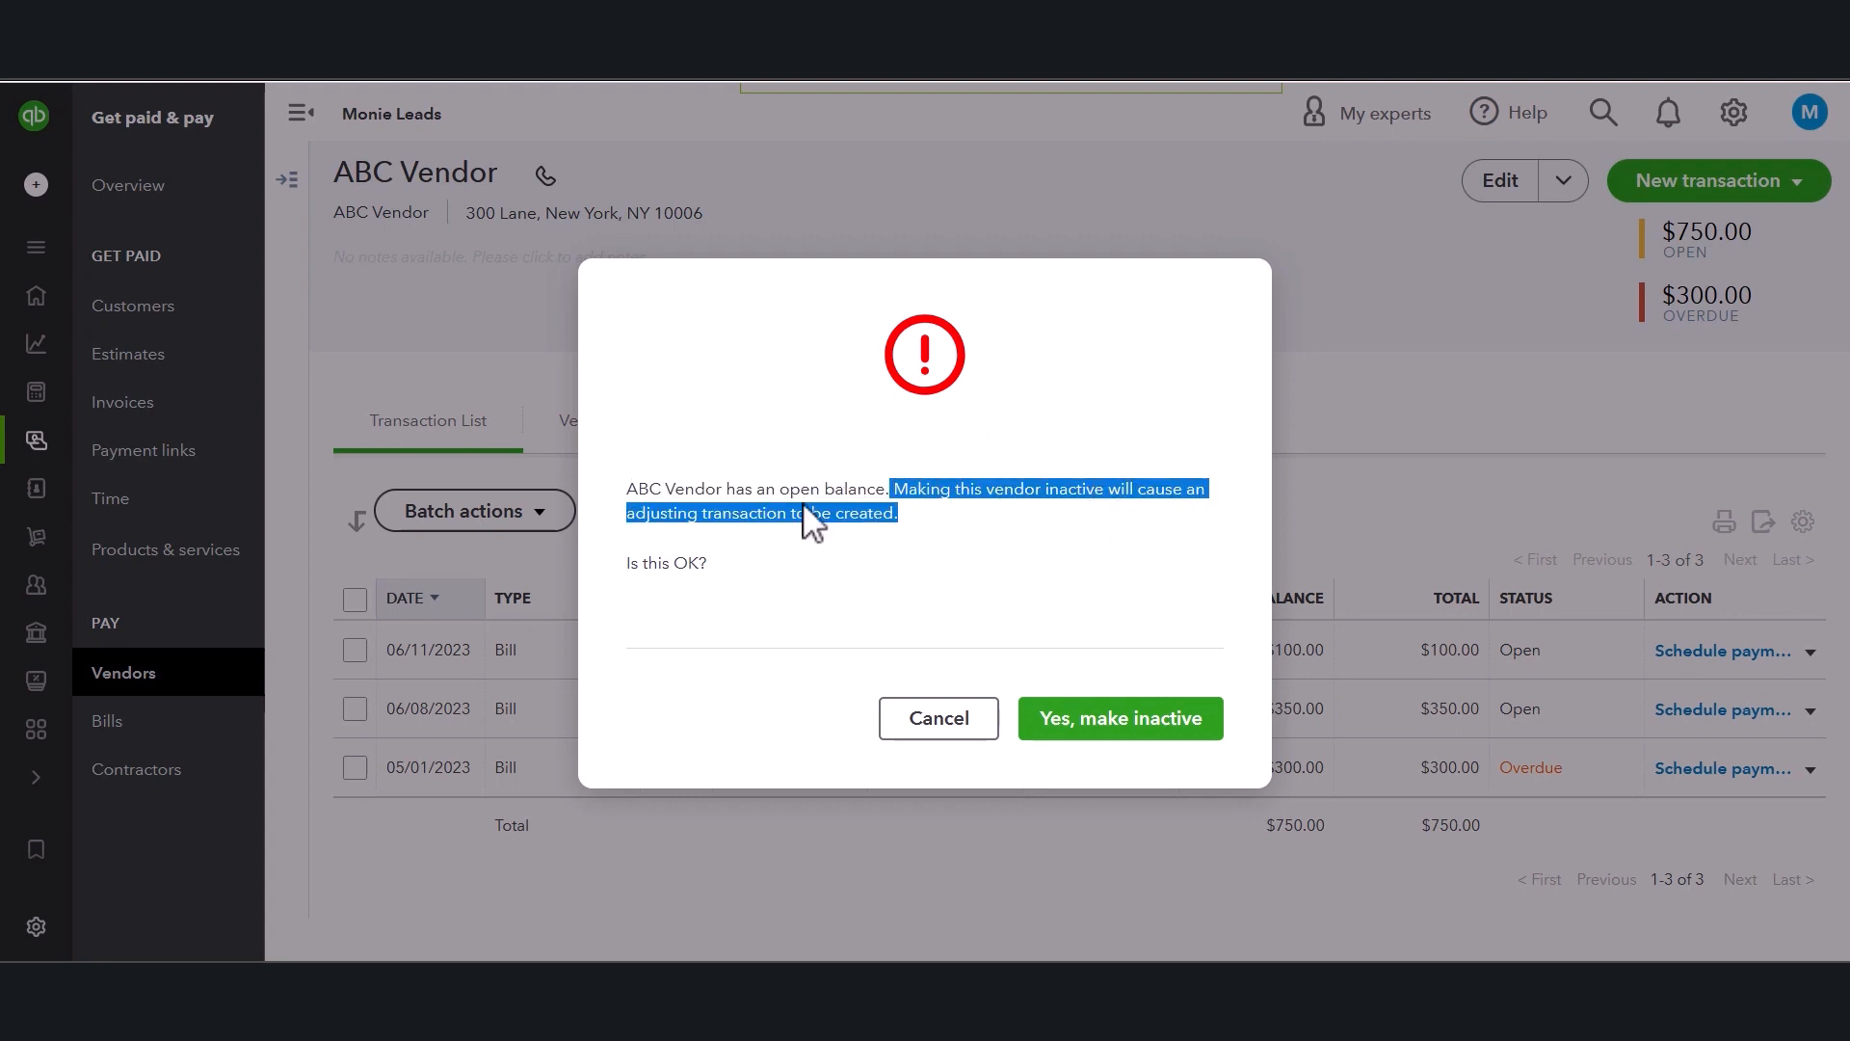
left_click(923, 725)
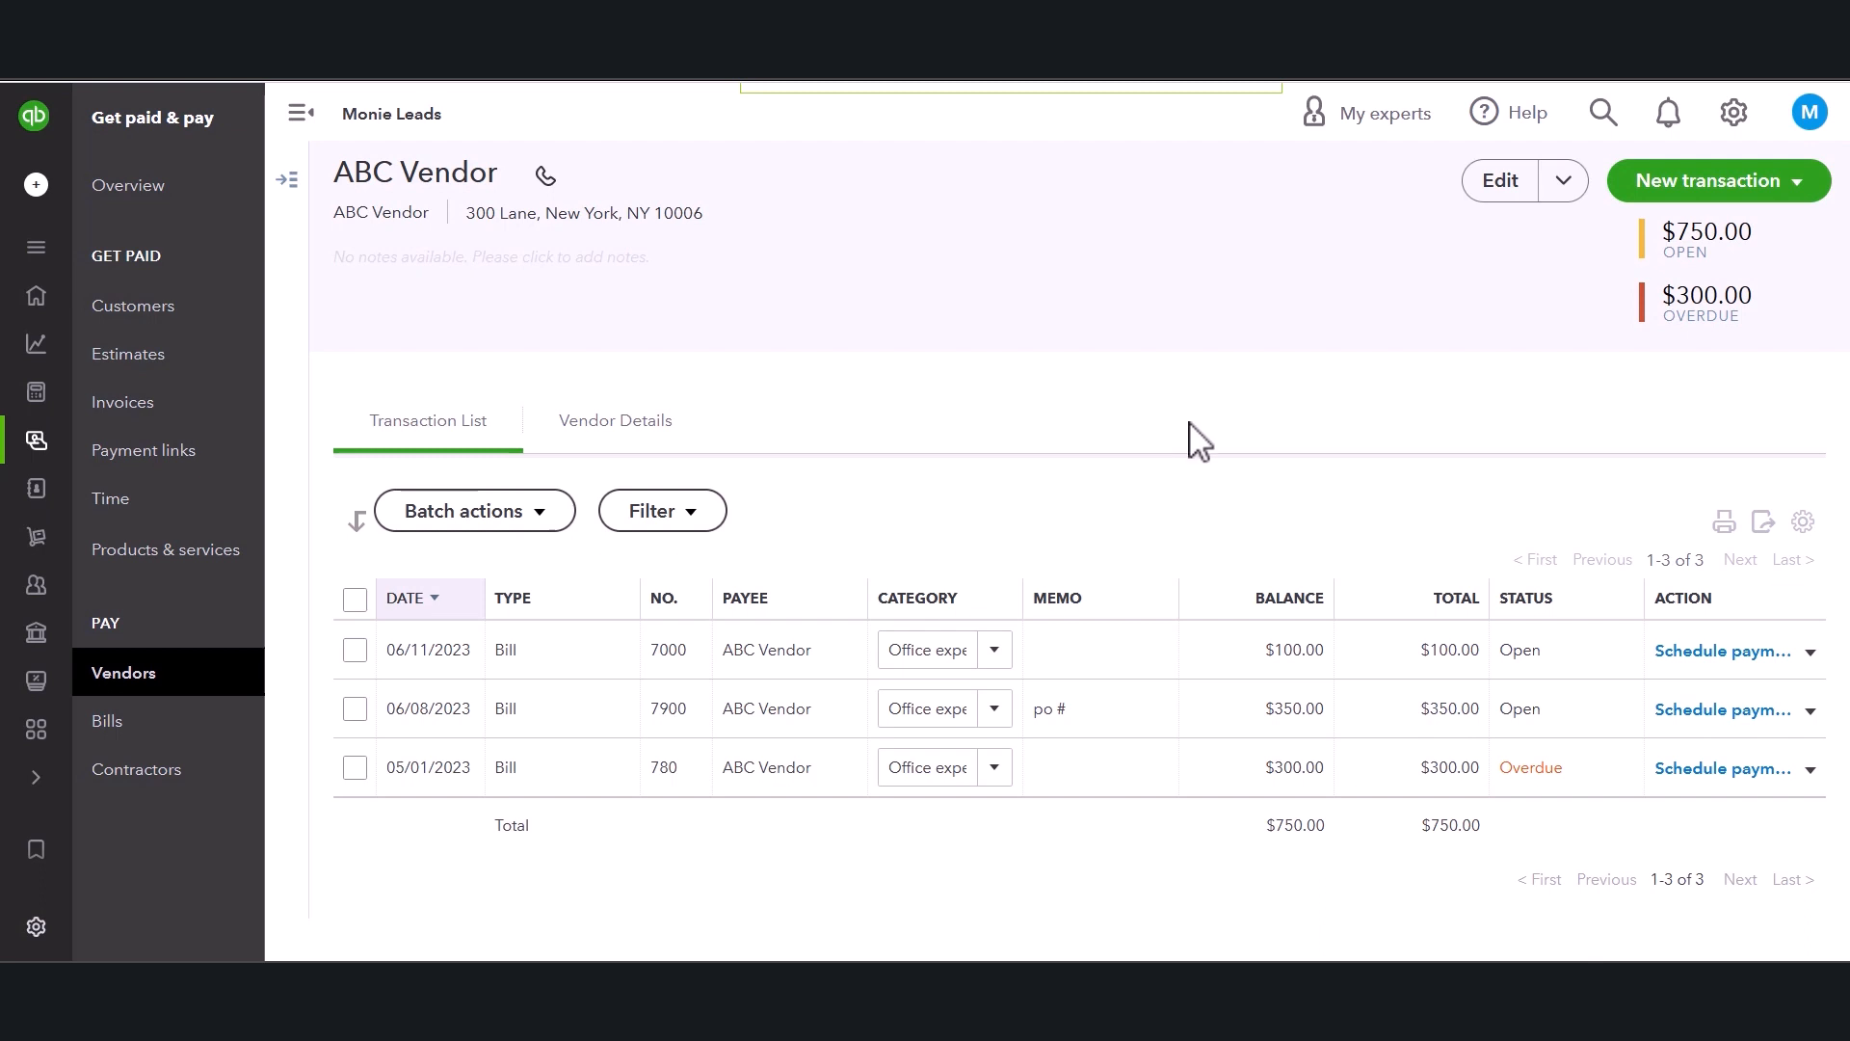
Start a new purchase order from the home page.
left_click(196, 684)
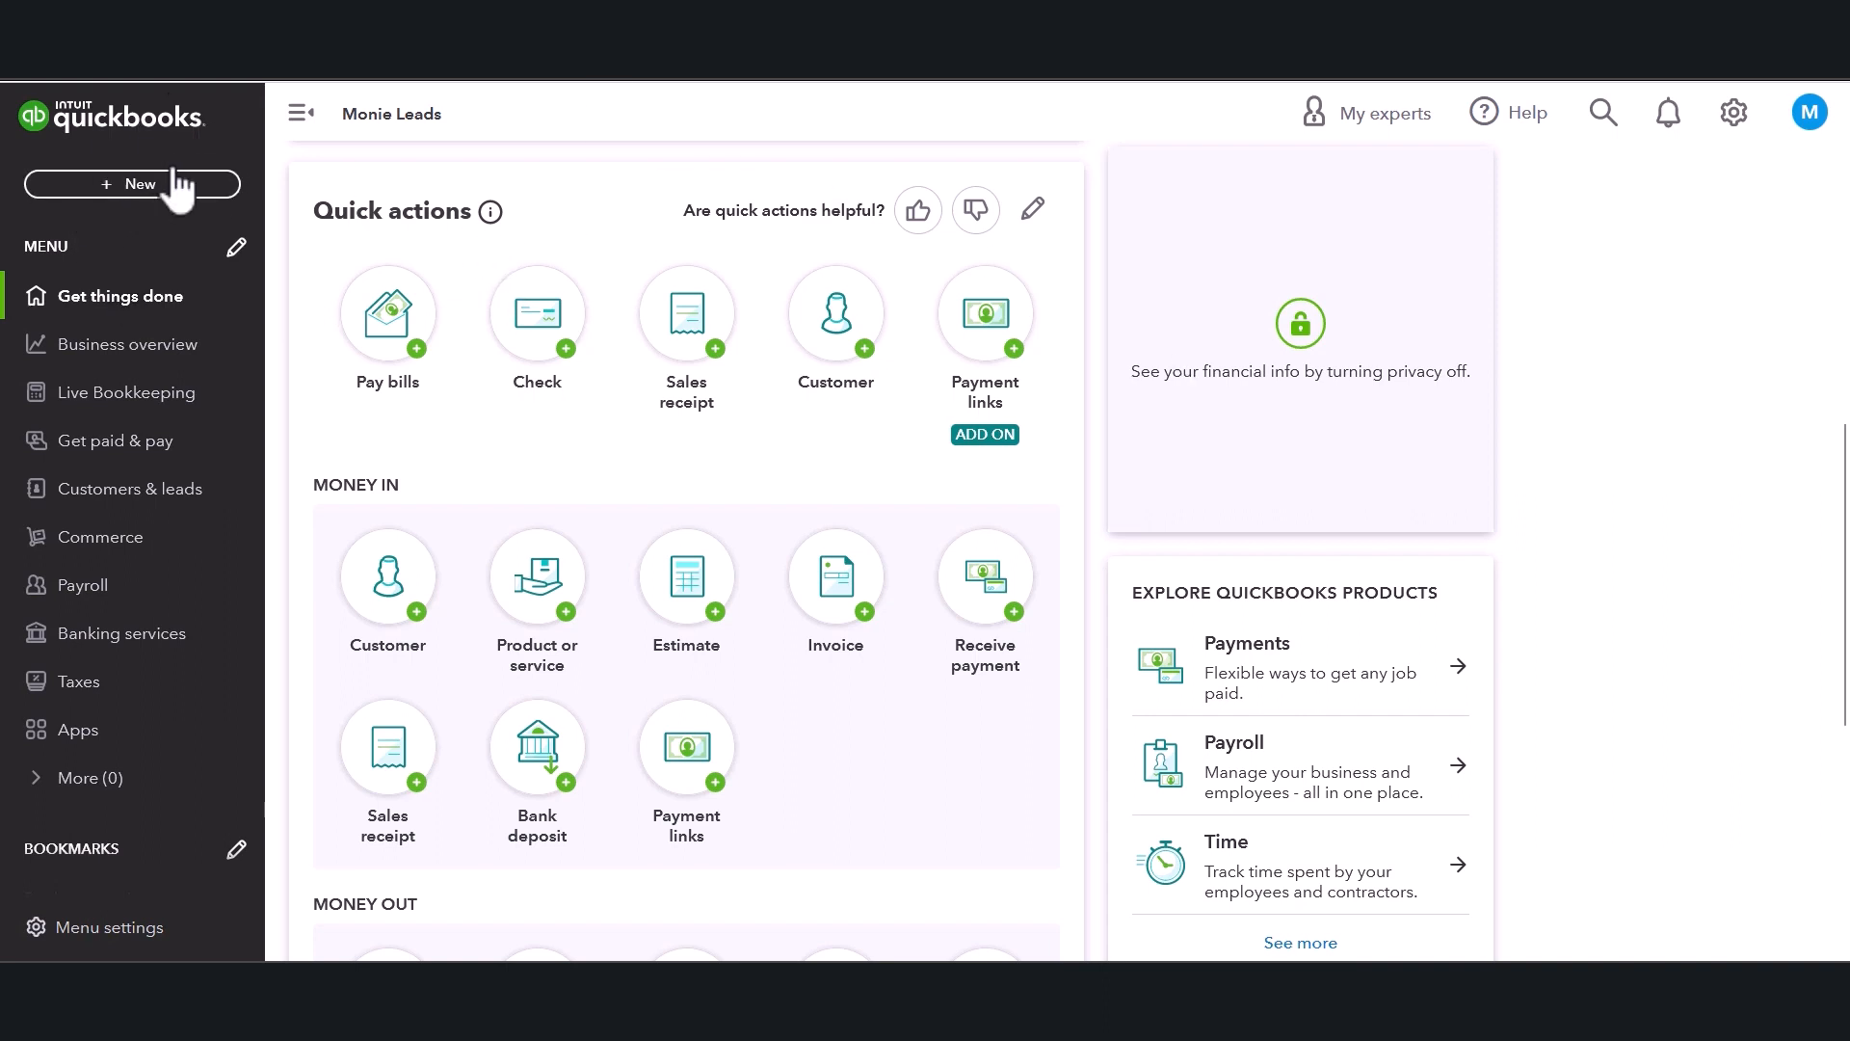
left_click(130, 189)
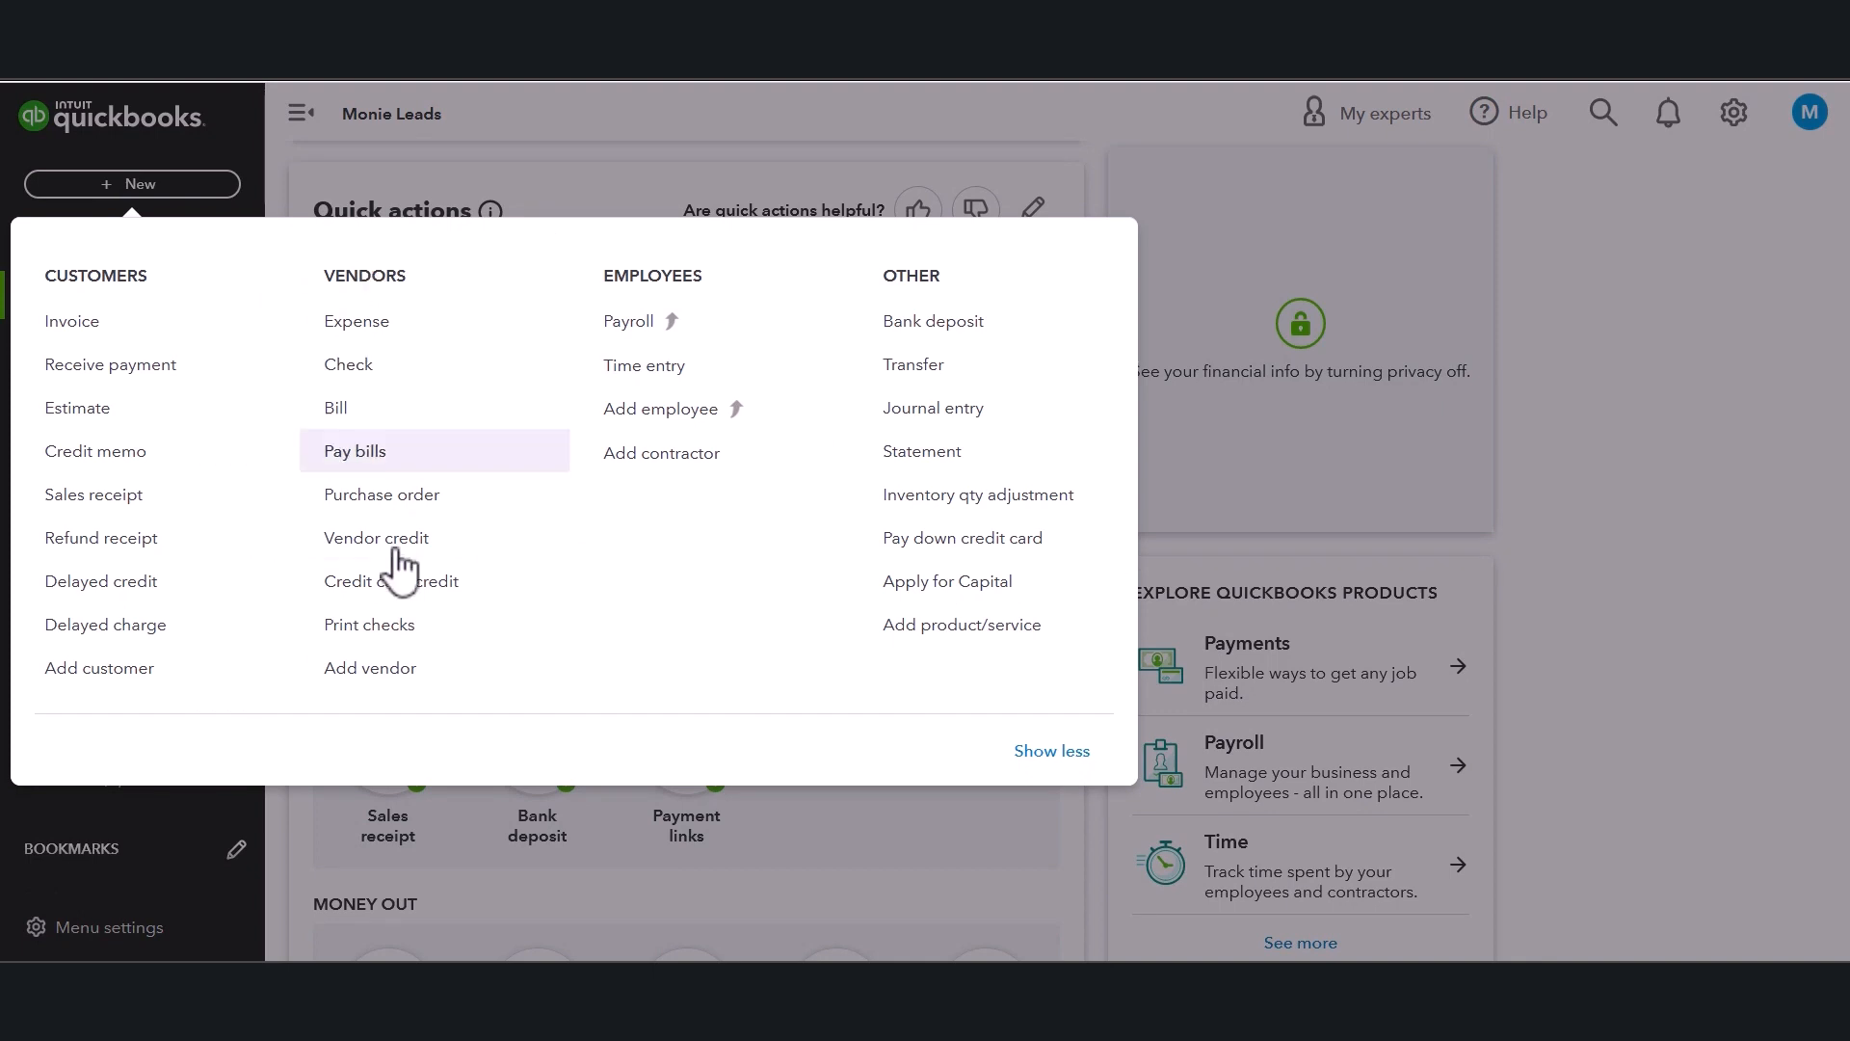
left_click(349, 511)
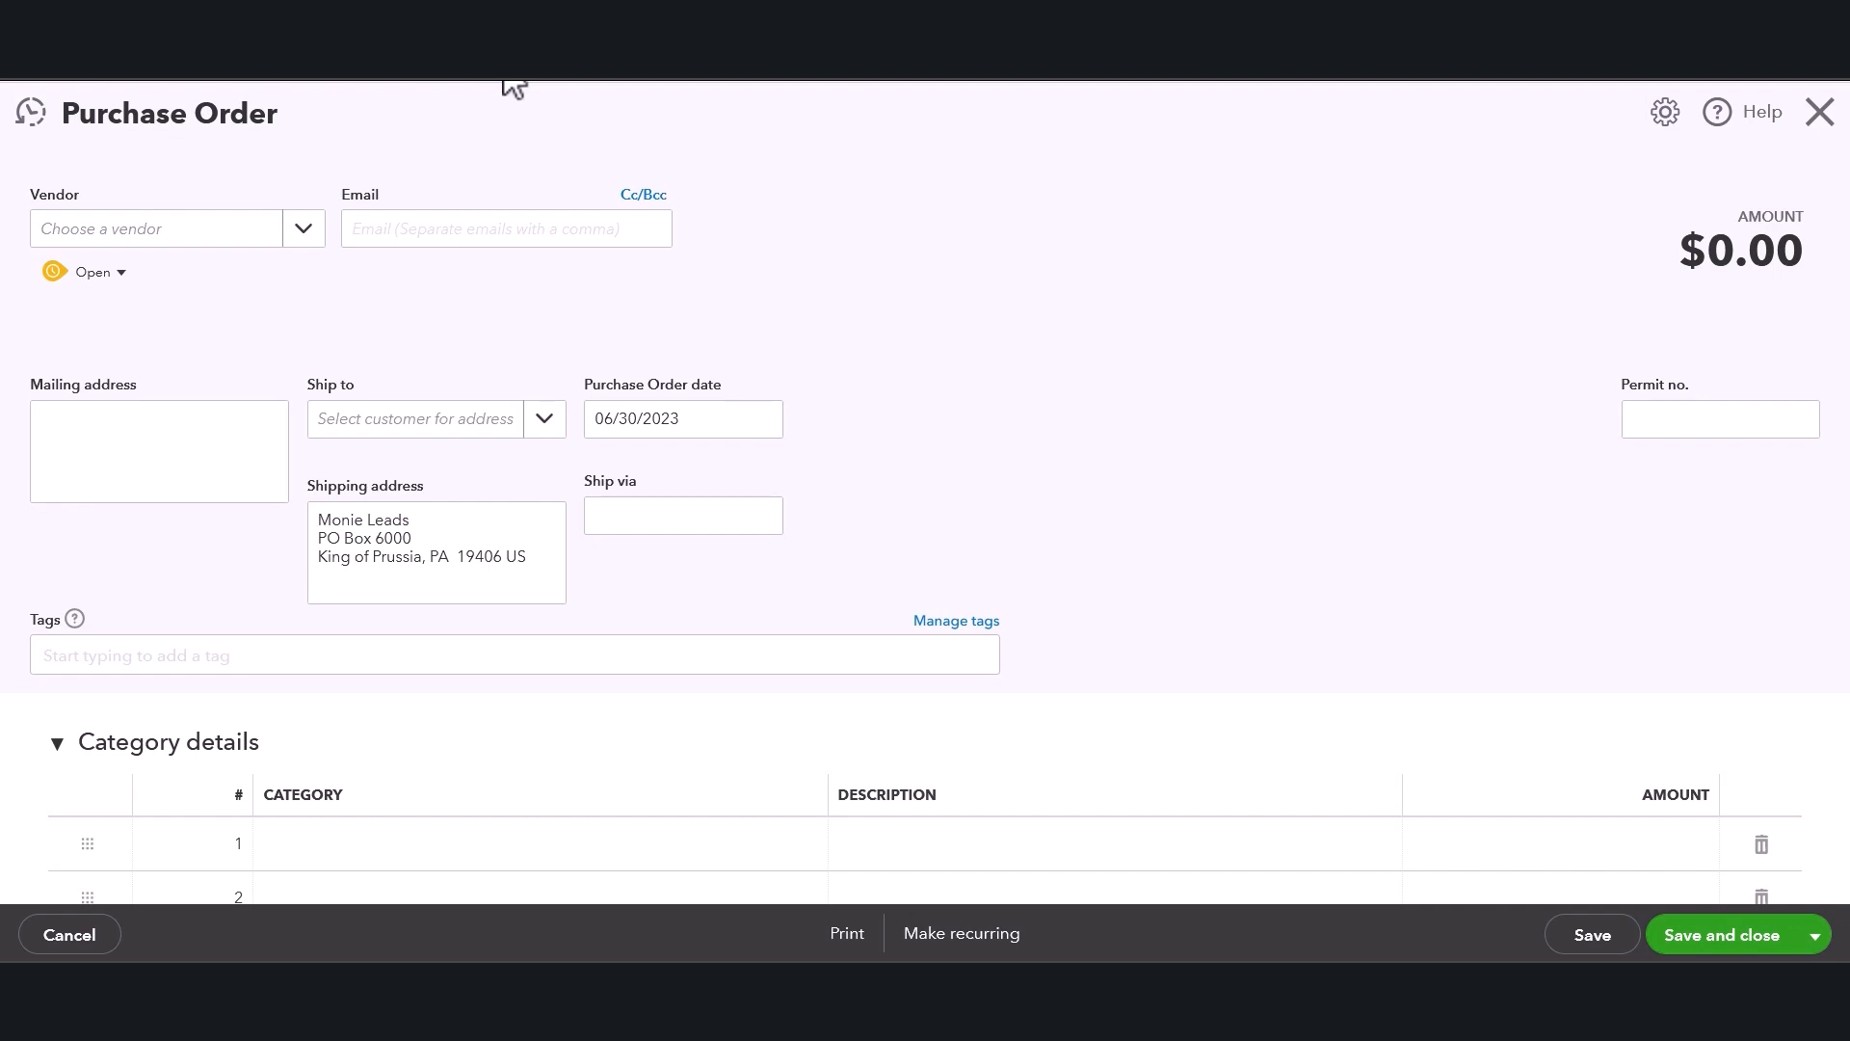
Choose Wholesale Supply Company as the purchase order's vendor and review its mailing and shipping addresses.
left_click(301, 241)
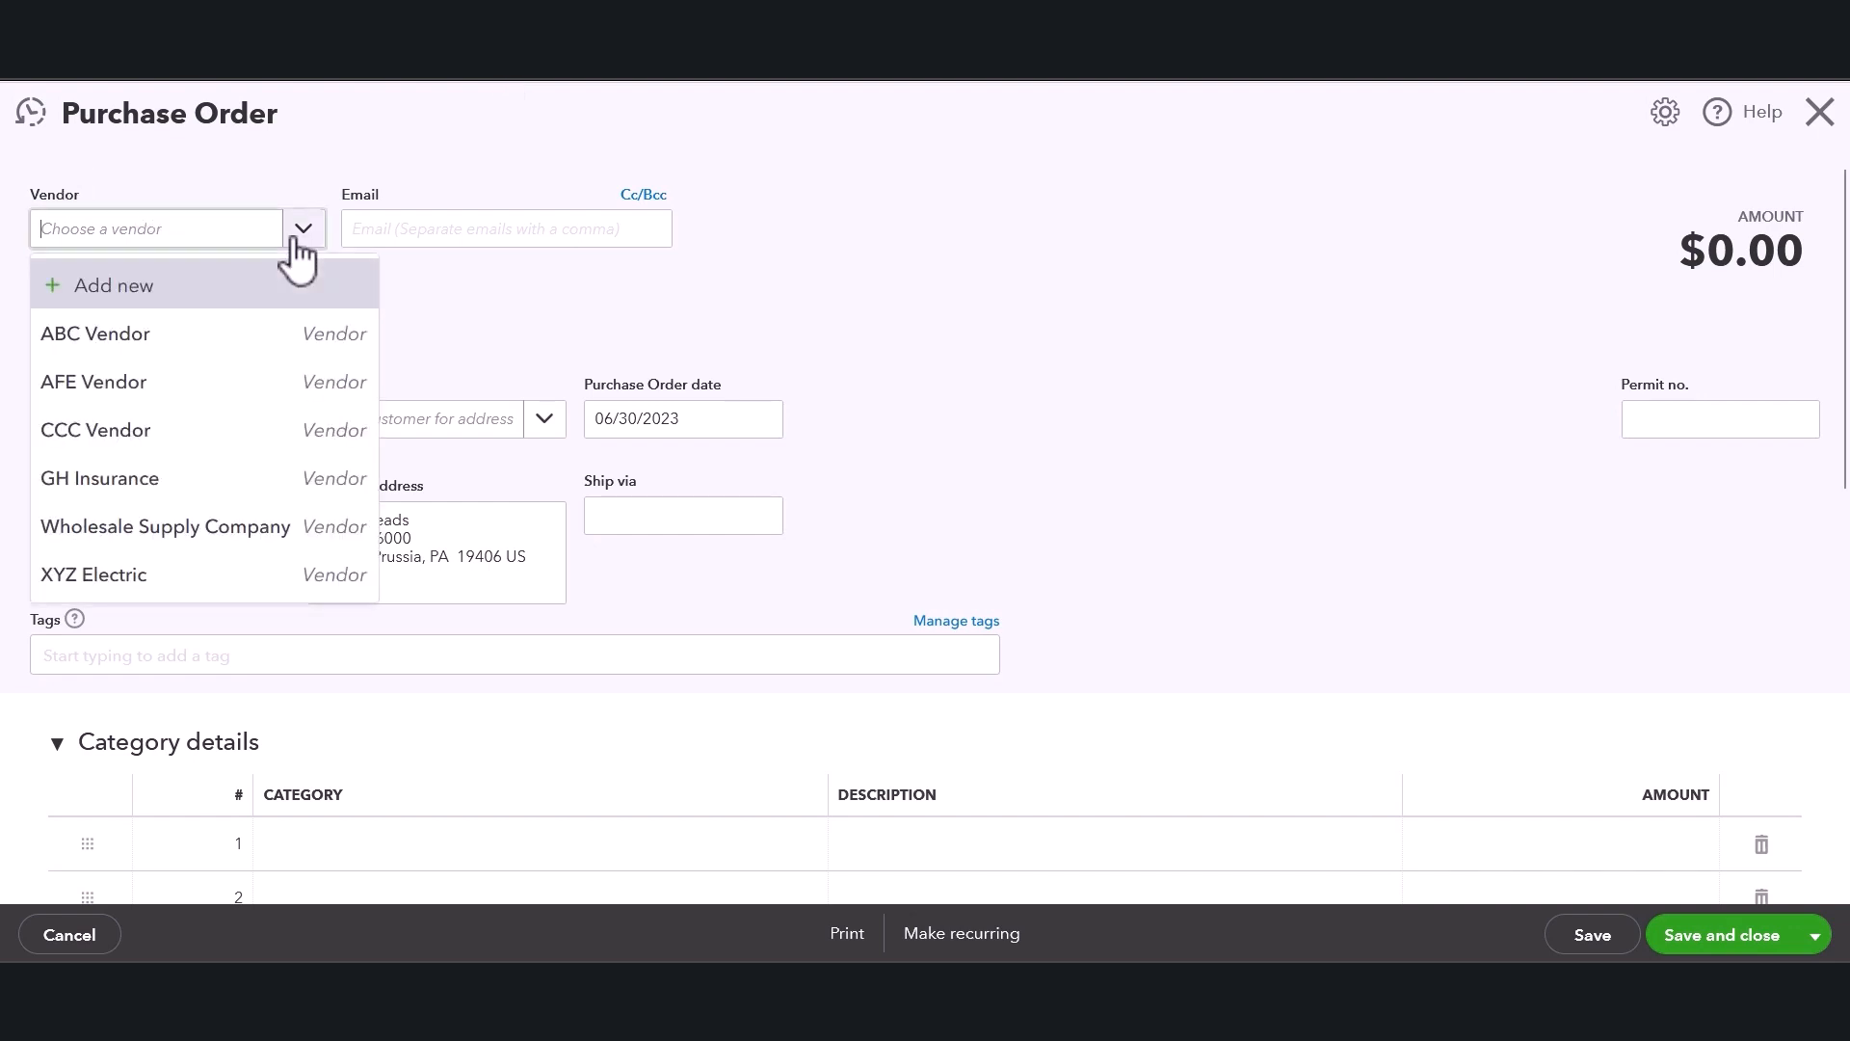
left_click(220, 530)
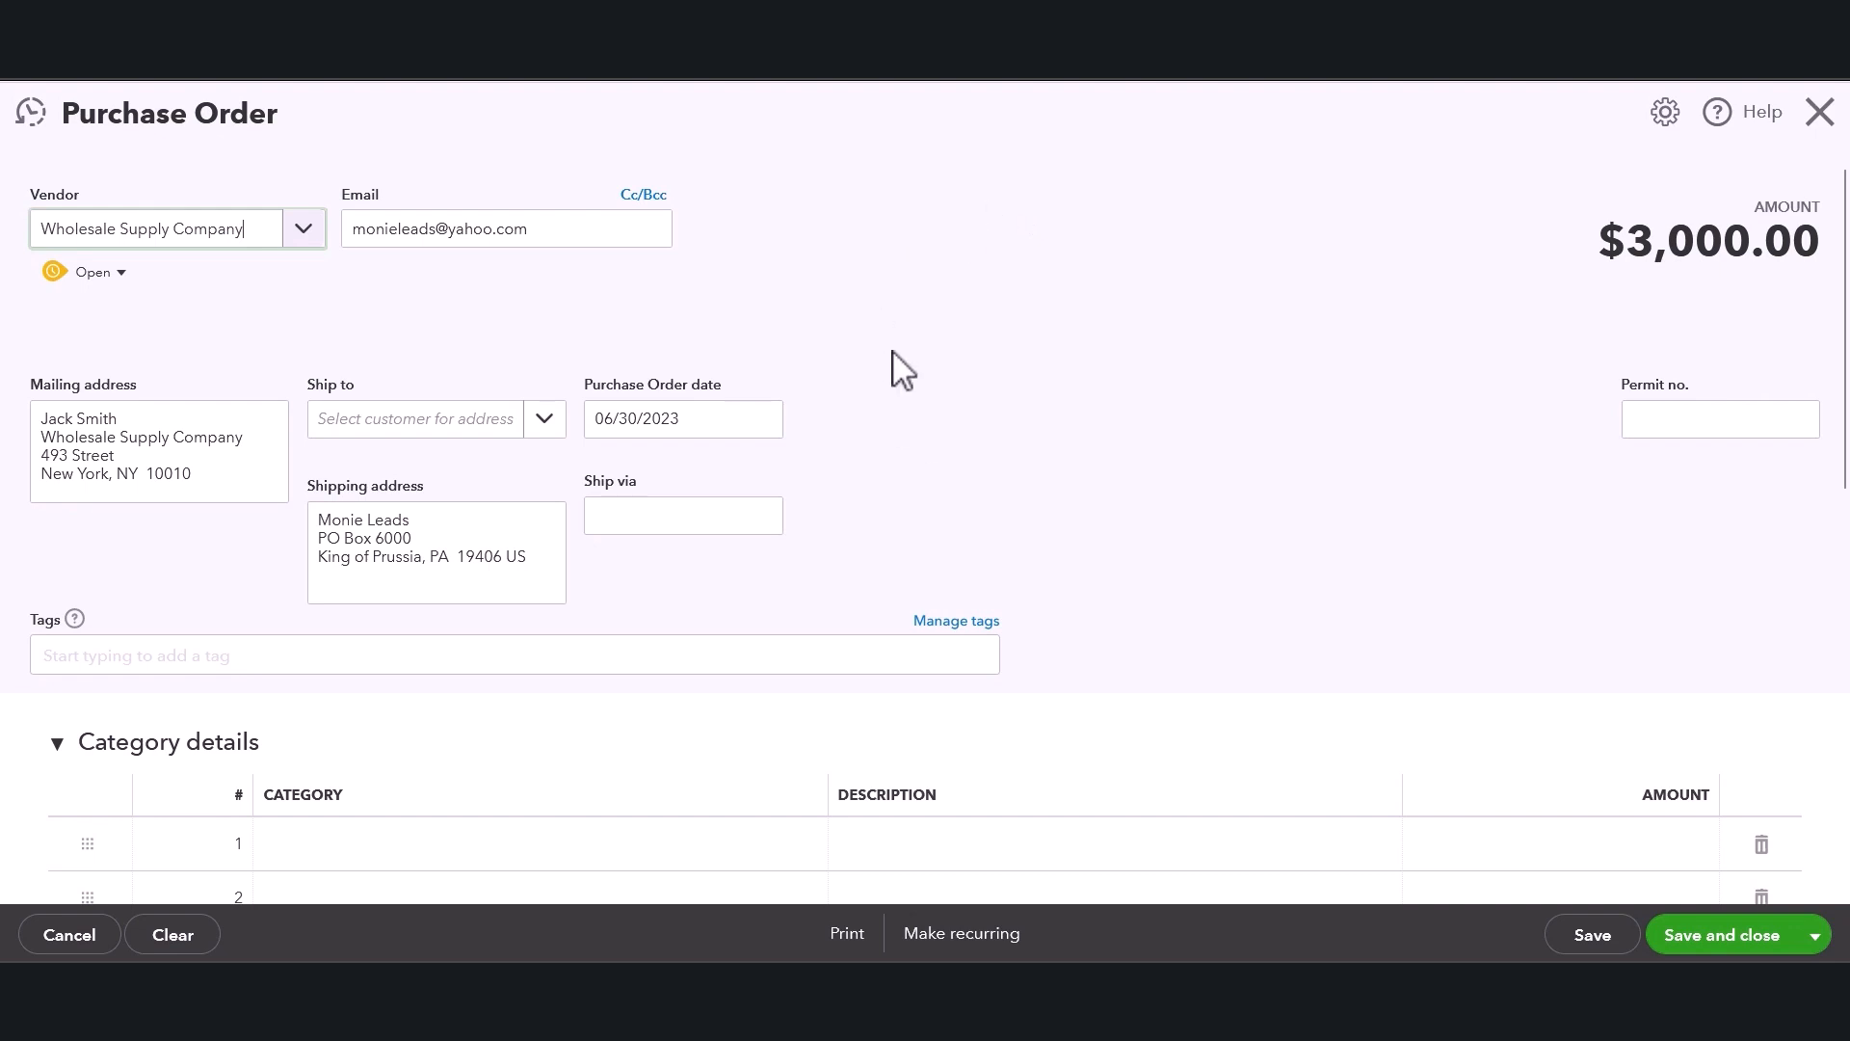
left_click(105, 408)
mouse_move(64, 417)
left_mouse_down()
mouse_move(190, 475)
mouse_move(31, 427)
left_mouse_up()
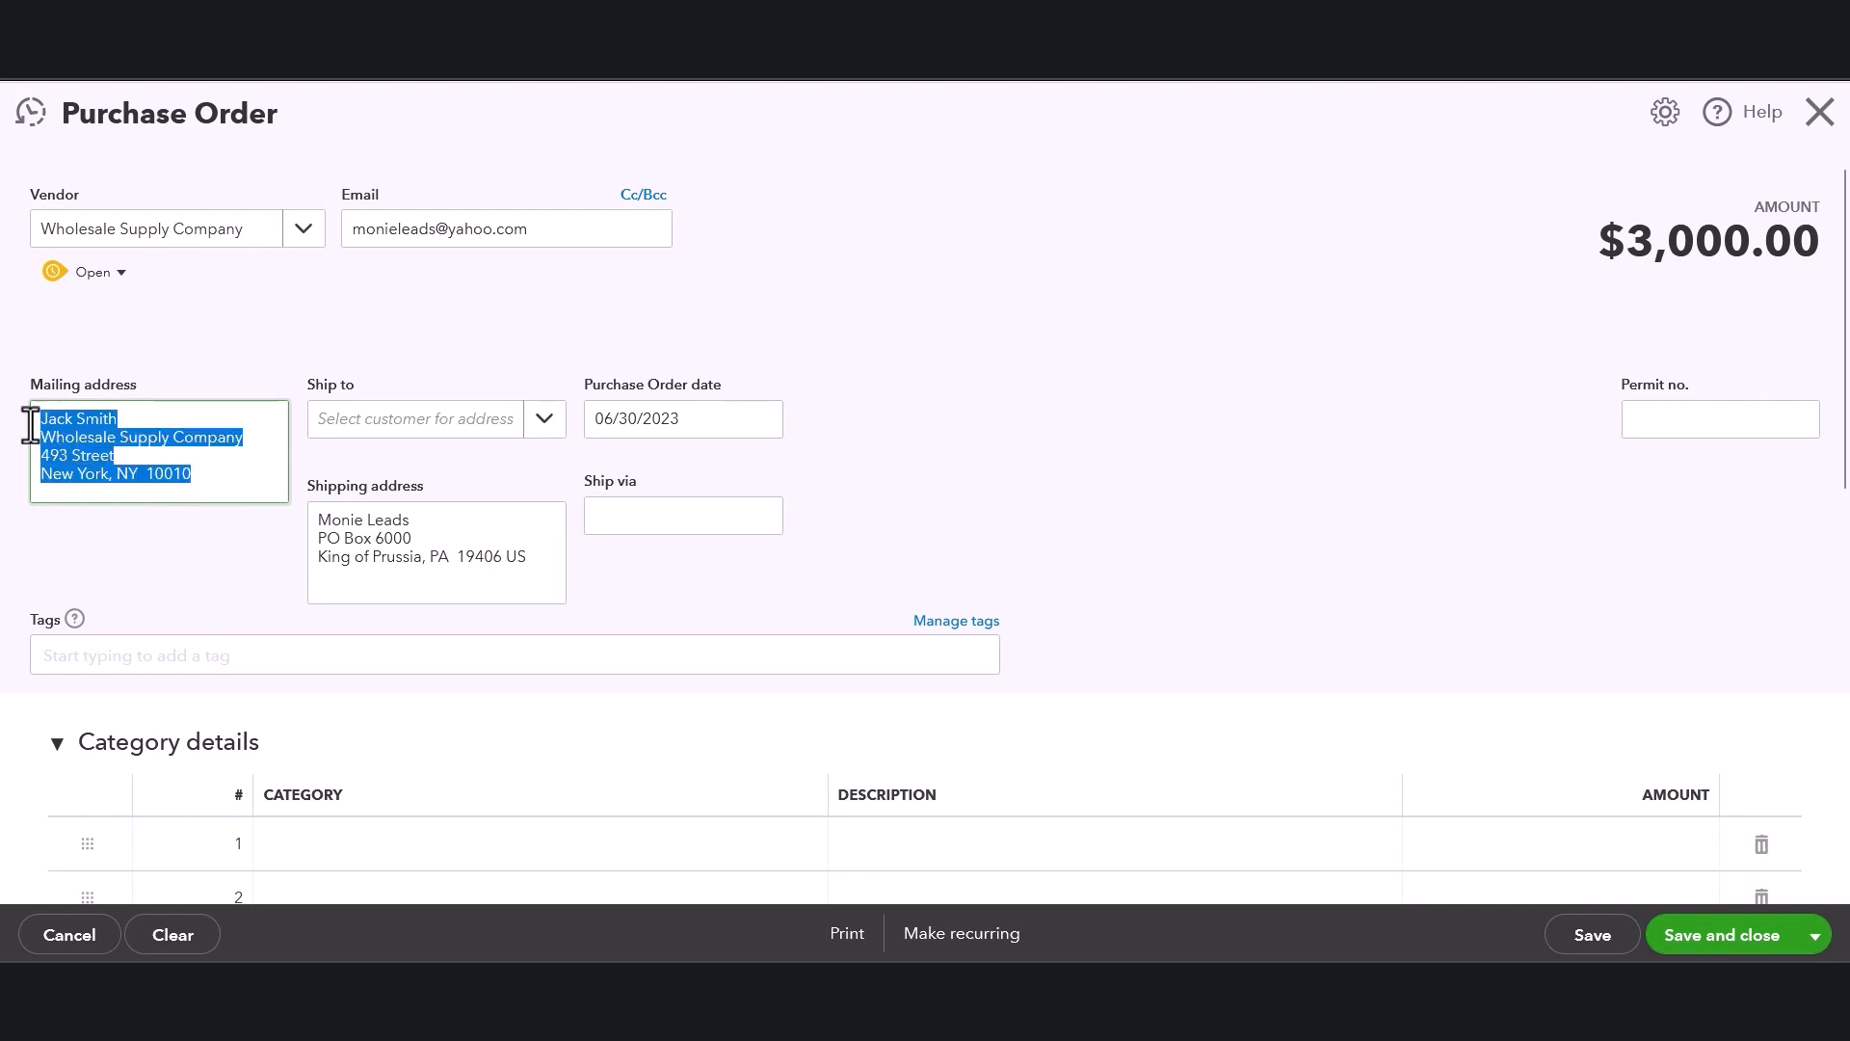
left_click(449, 295)
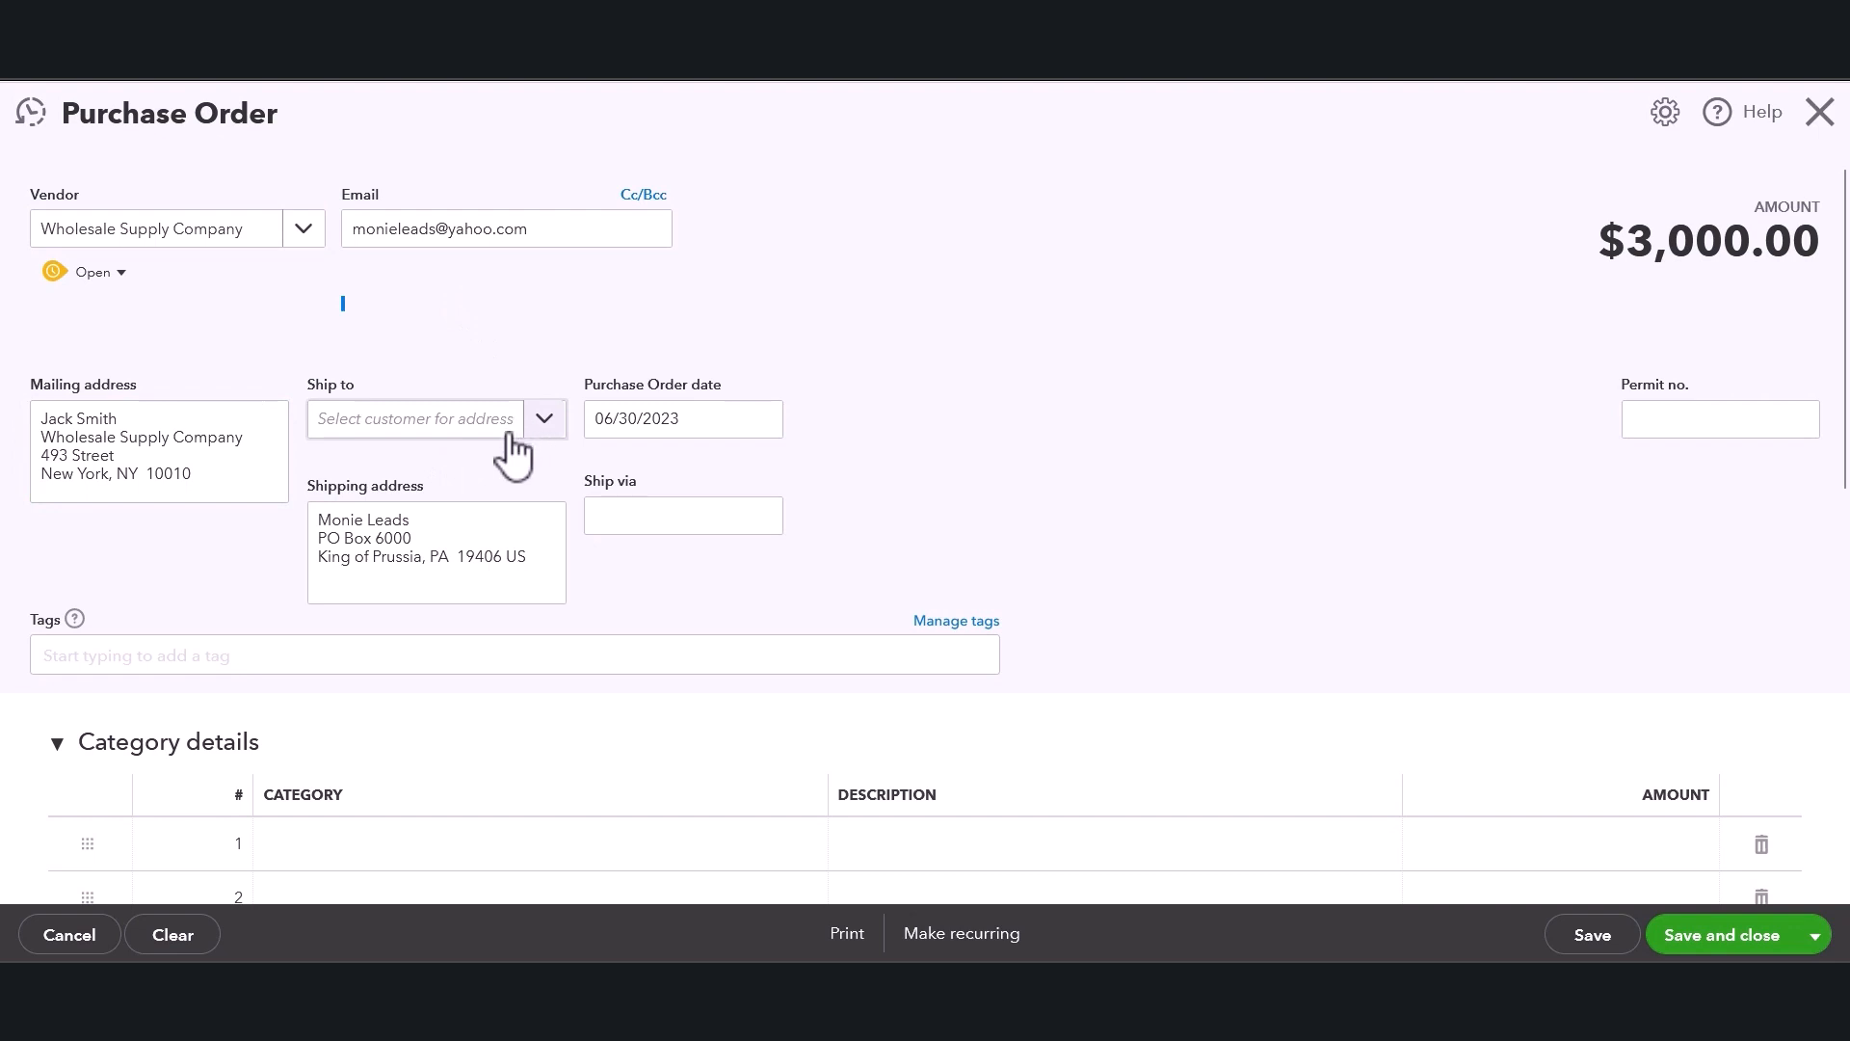
left_click(381, 537)
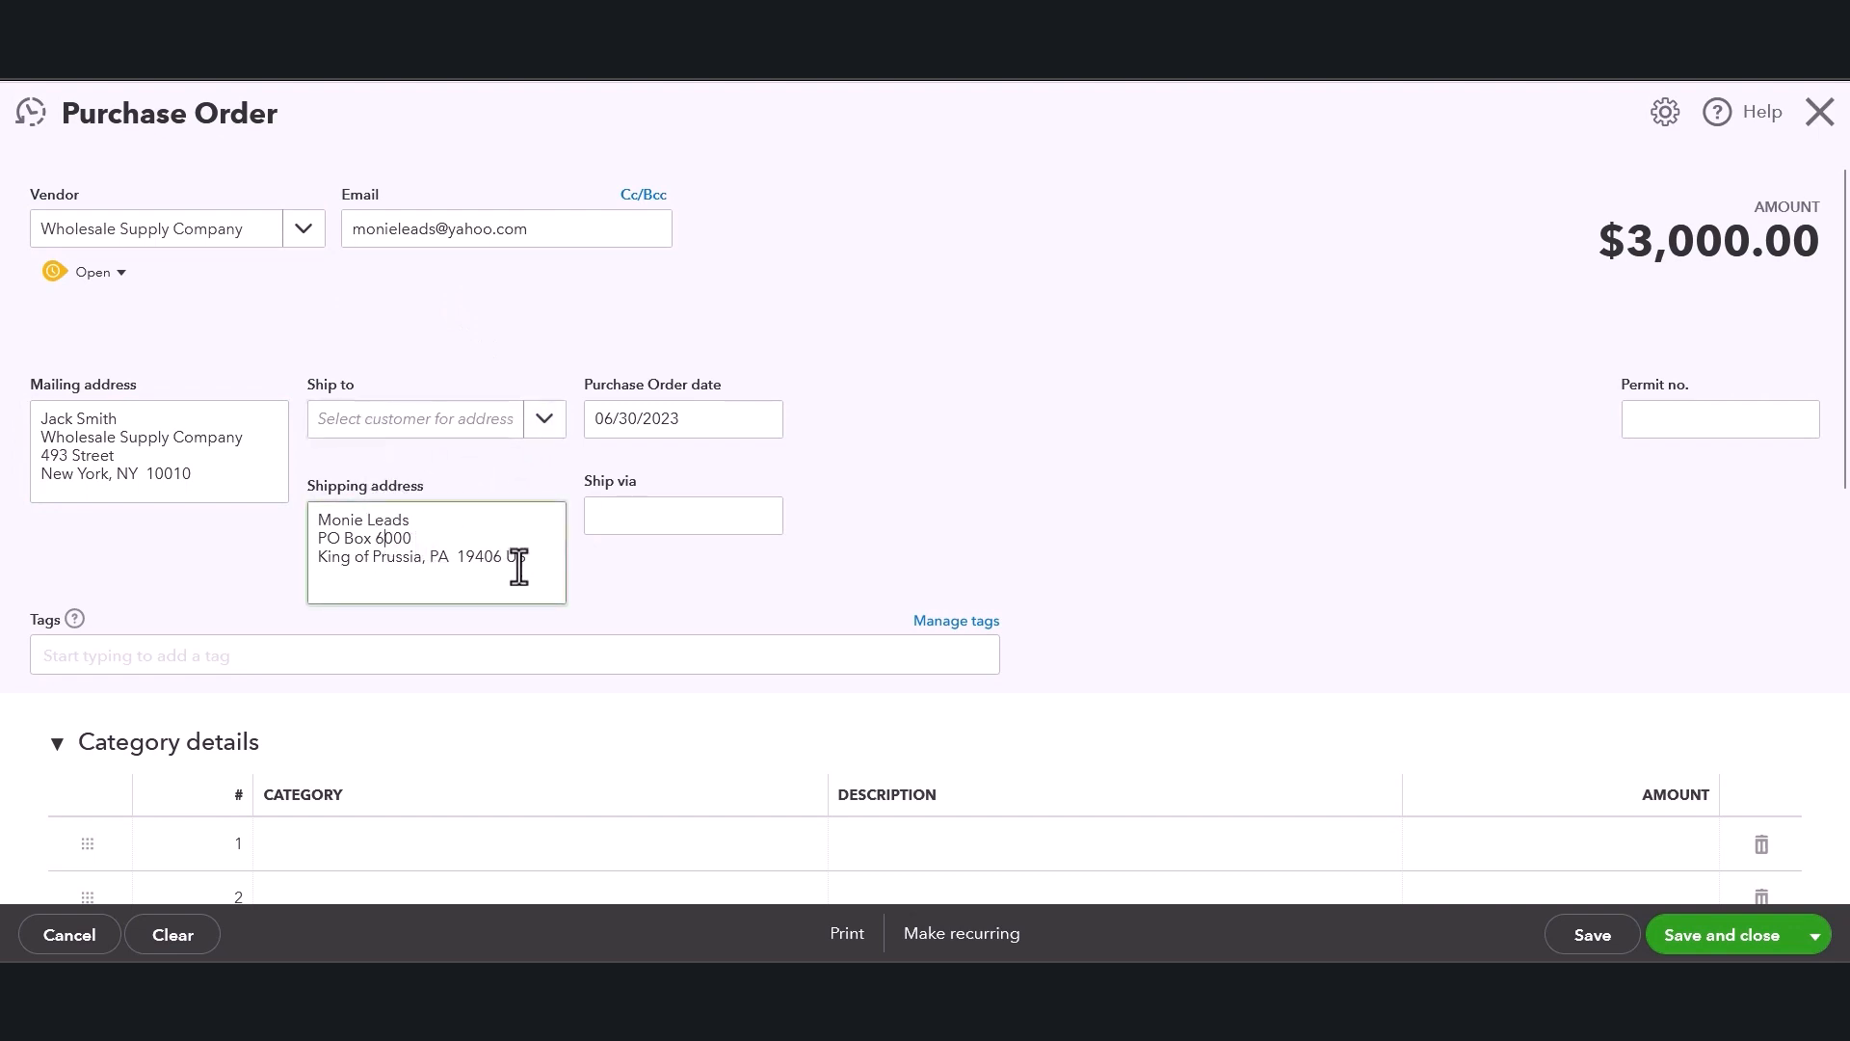
left_click_drag(519, 567, 277, 566)
left_click(425, 541)
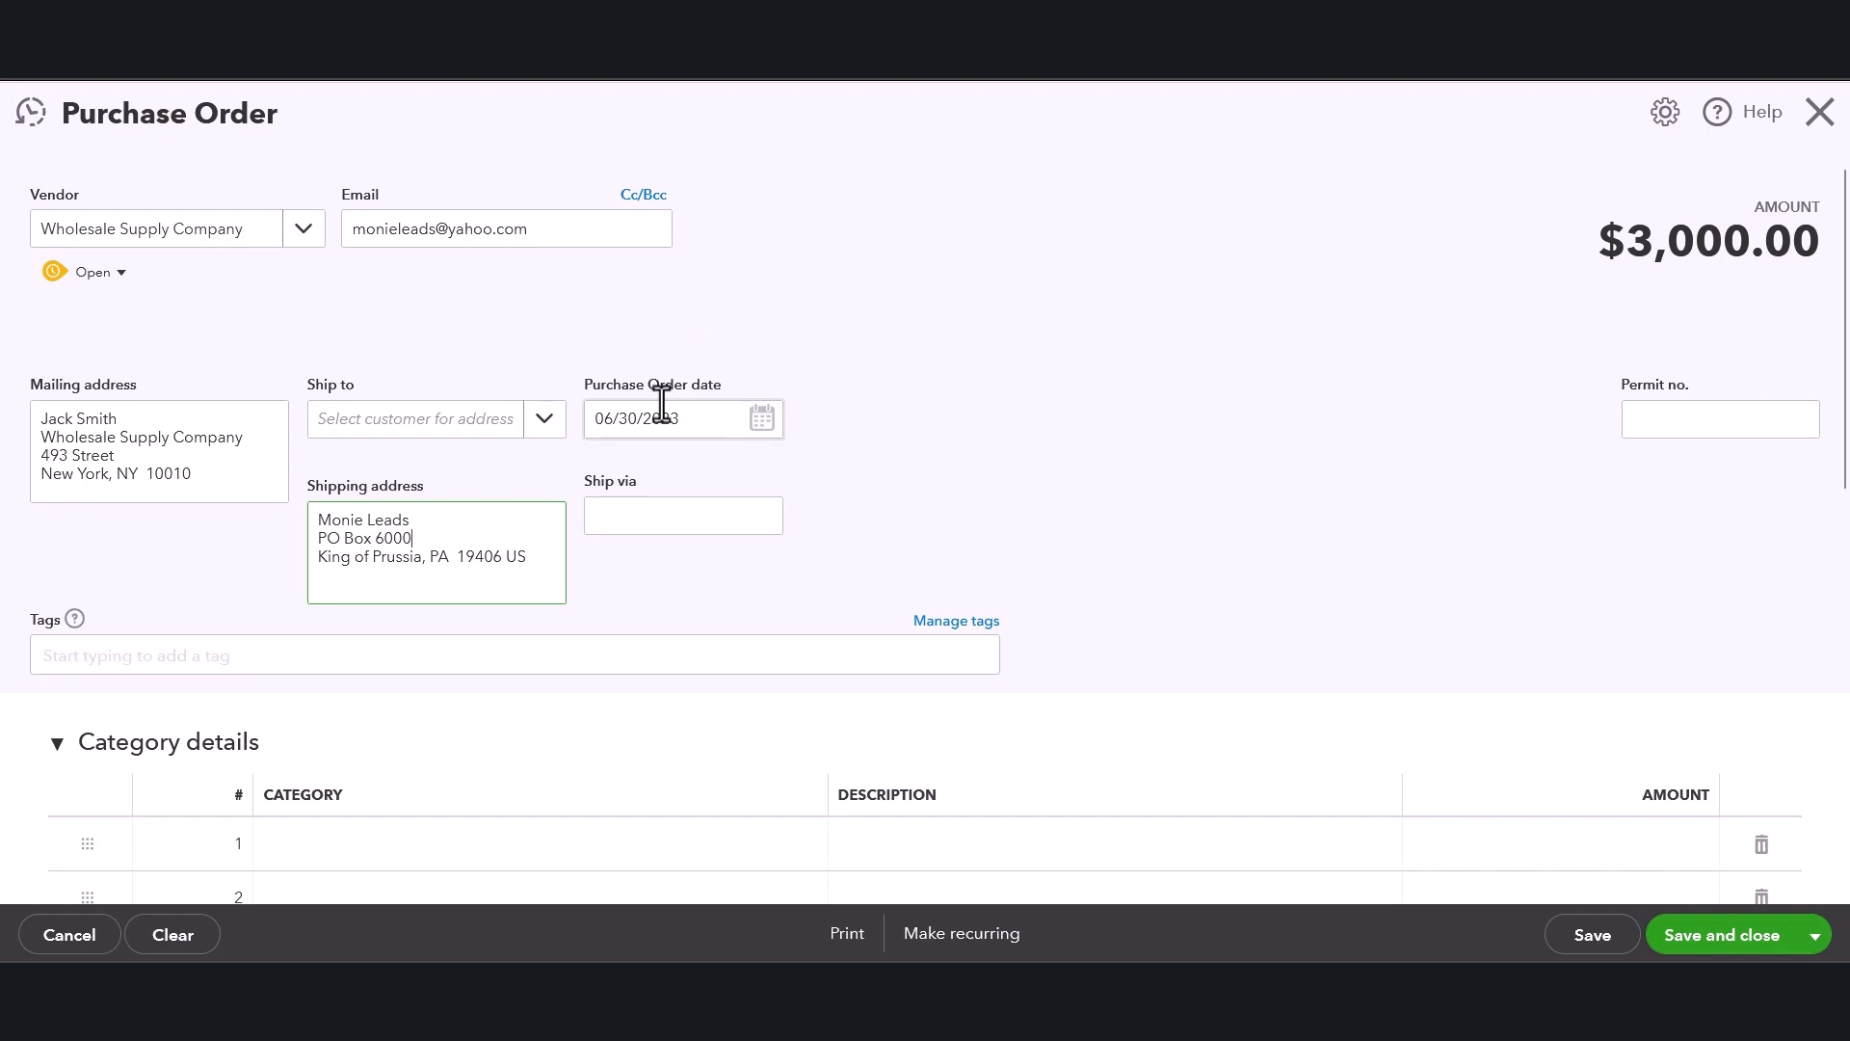
Set the purchase order's ship-via method to UPS.
left_click(677, 523)
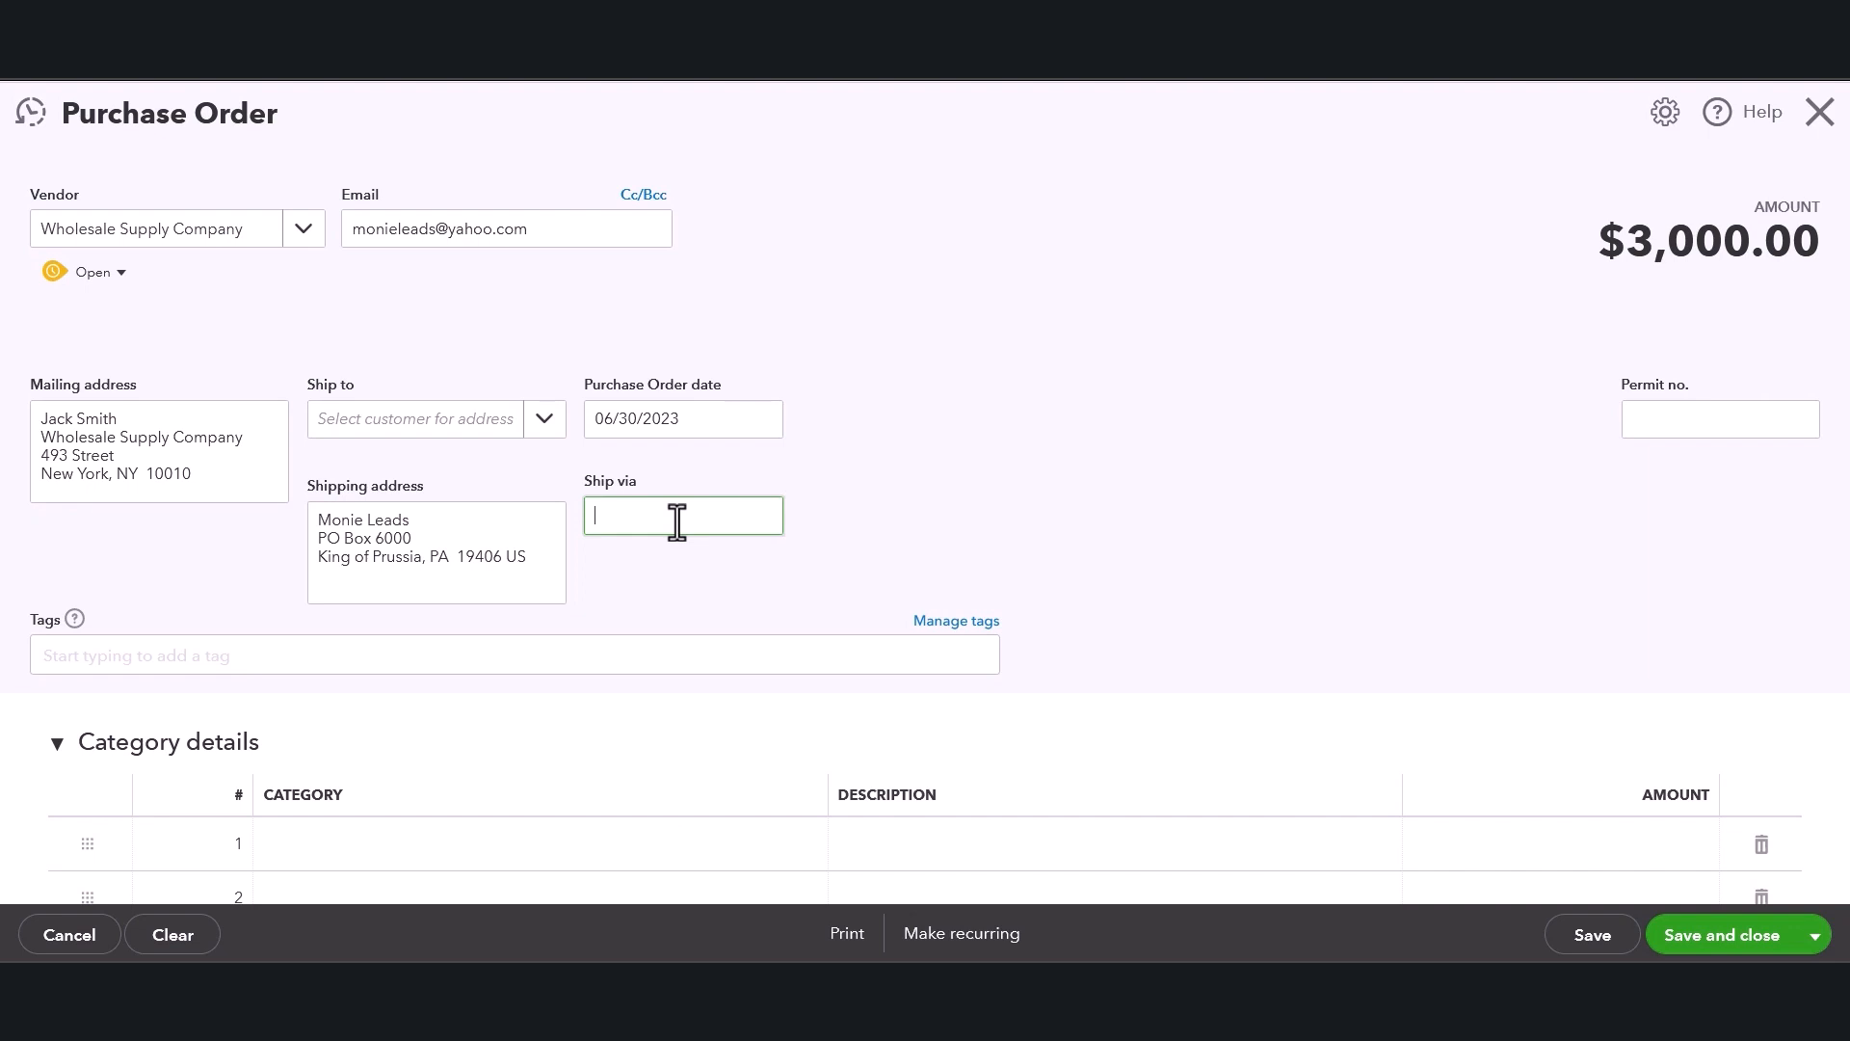
type("UPS")
left_click(908, 417)
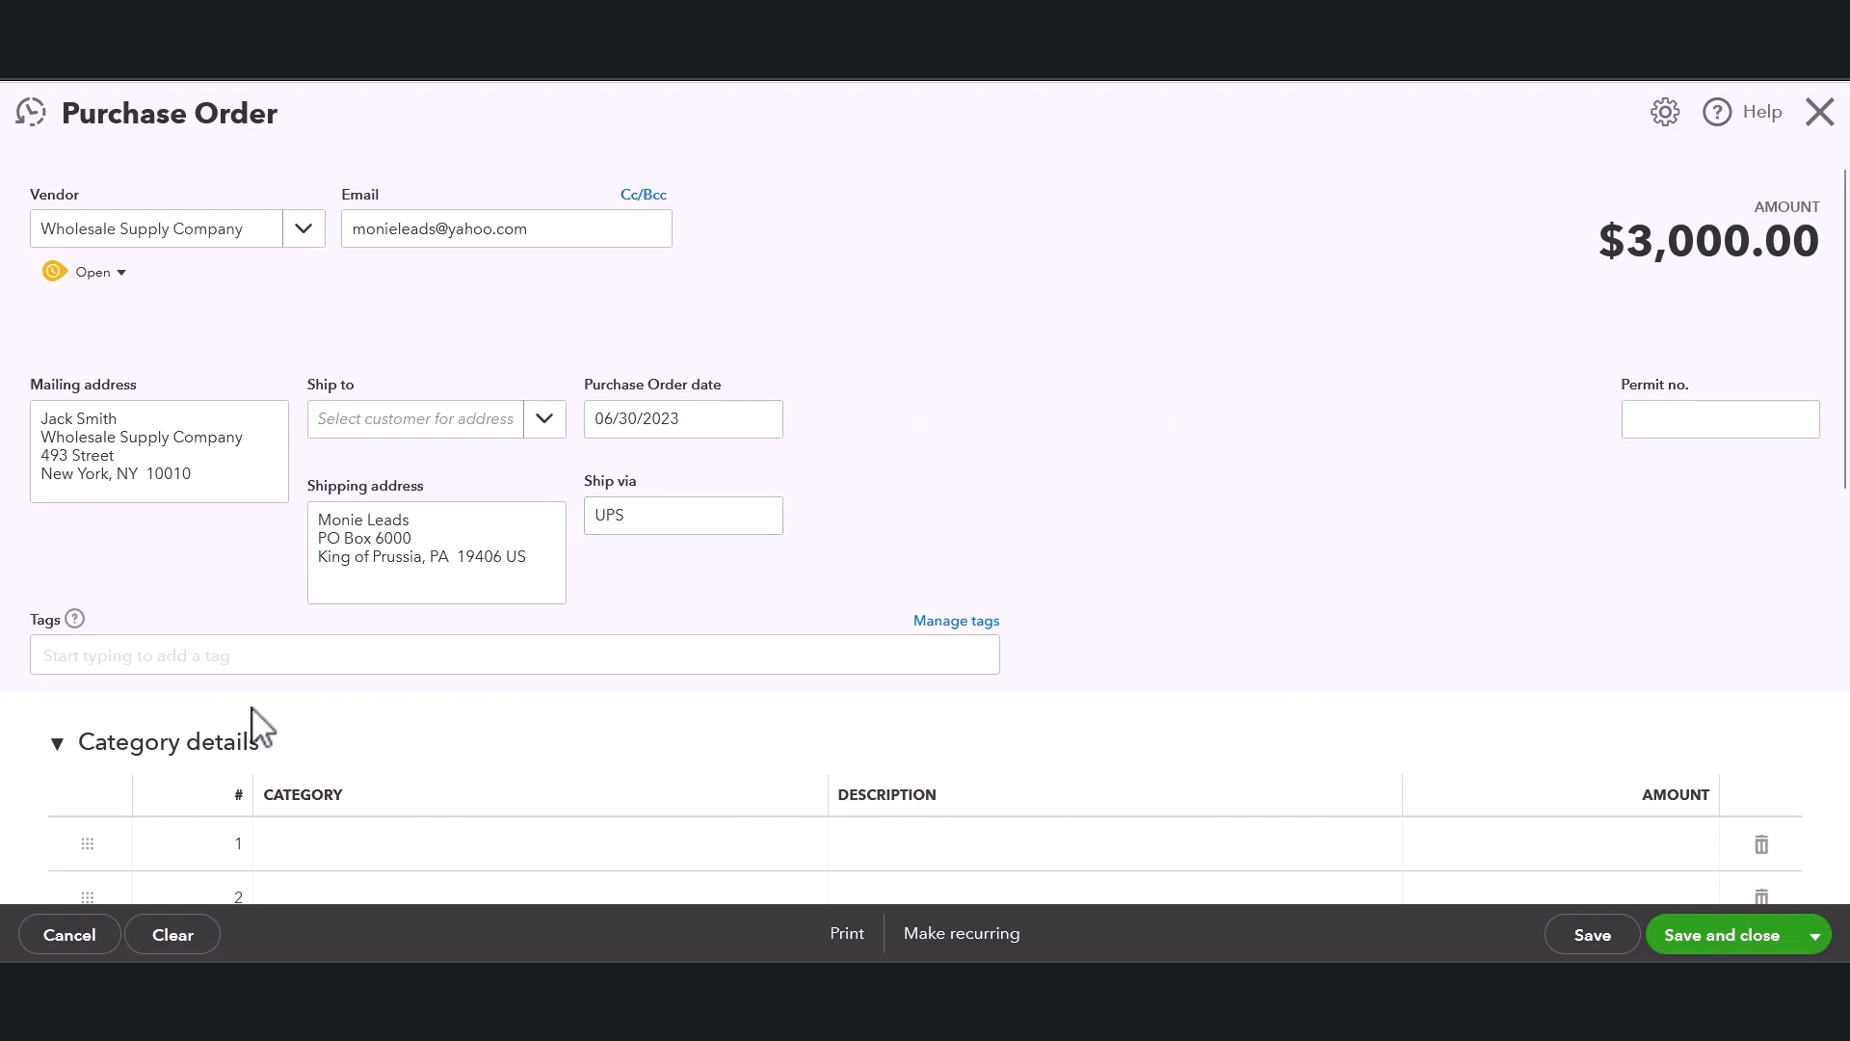
Examine the category options for the purchase order's first category line.
scroll(252, 718, "down", 1)
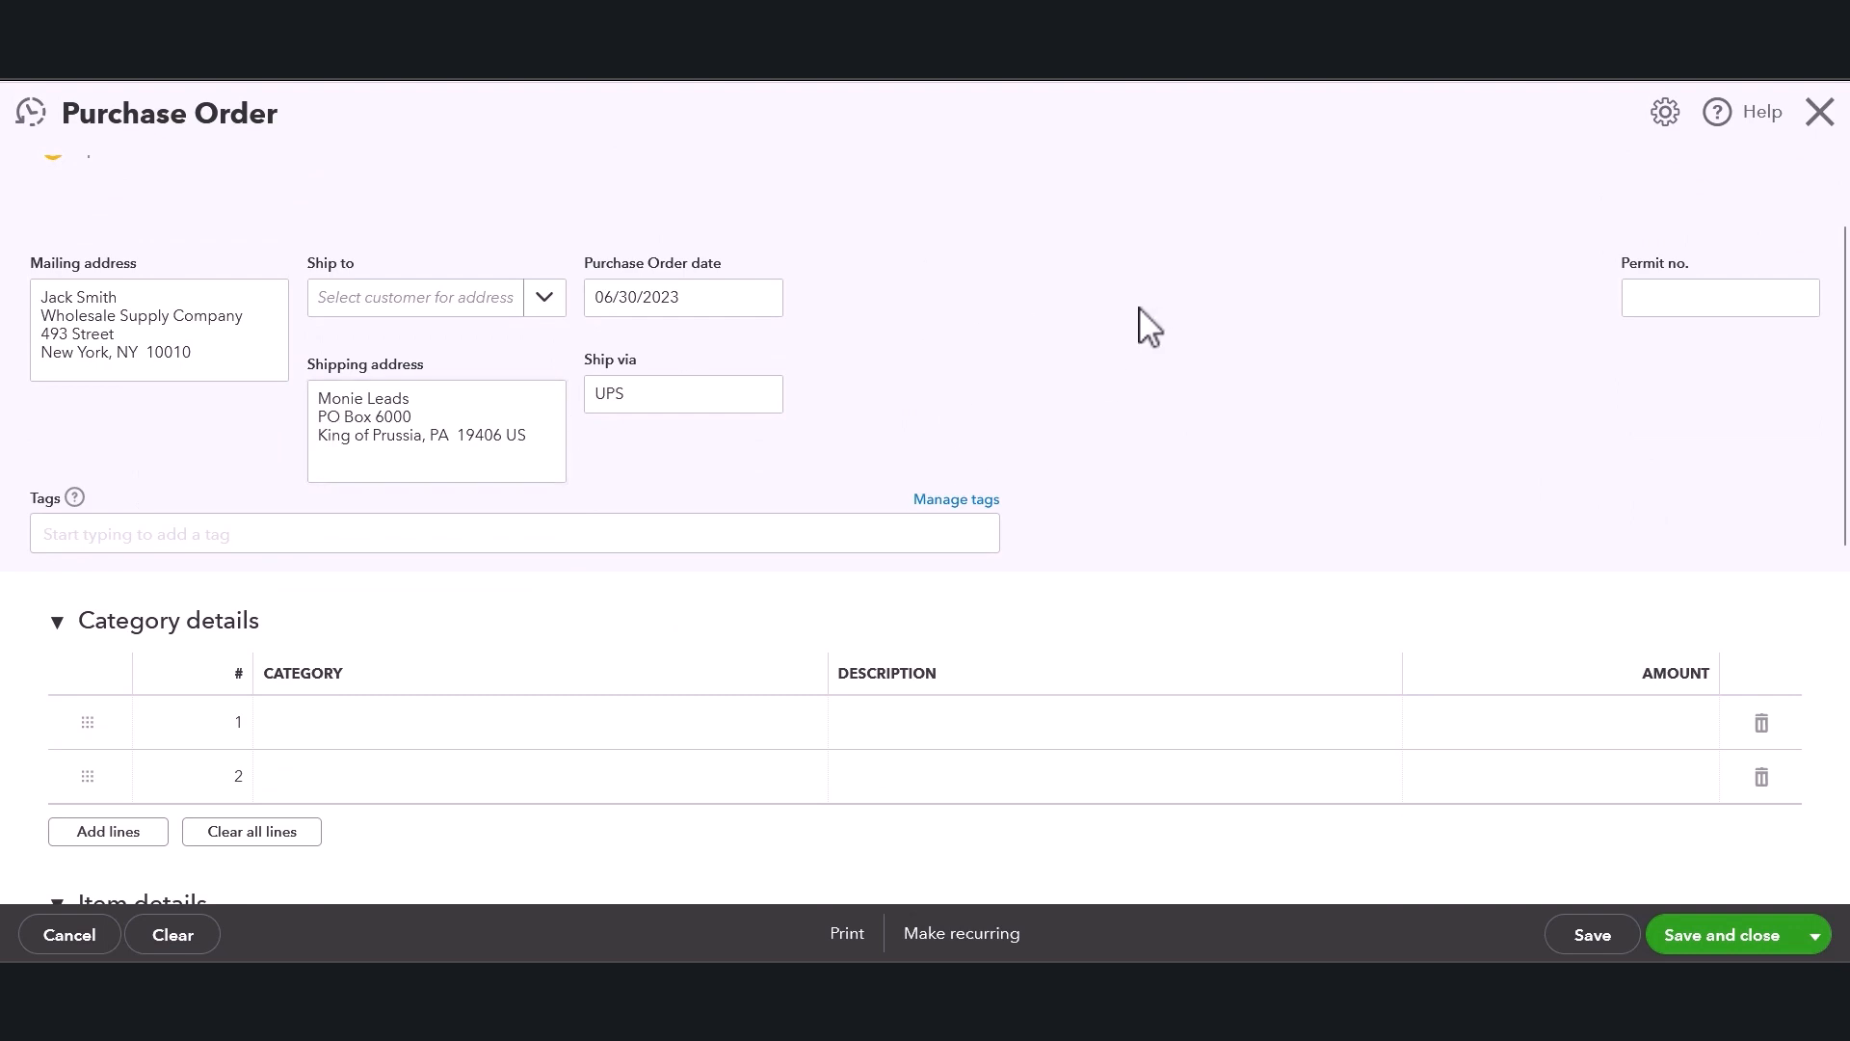
scroll(1176, 318, "down", 1)
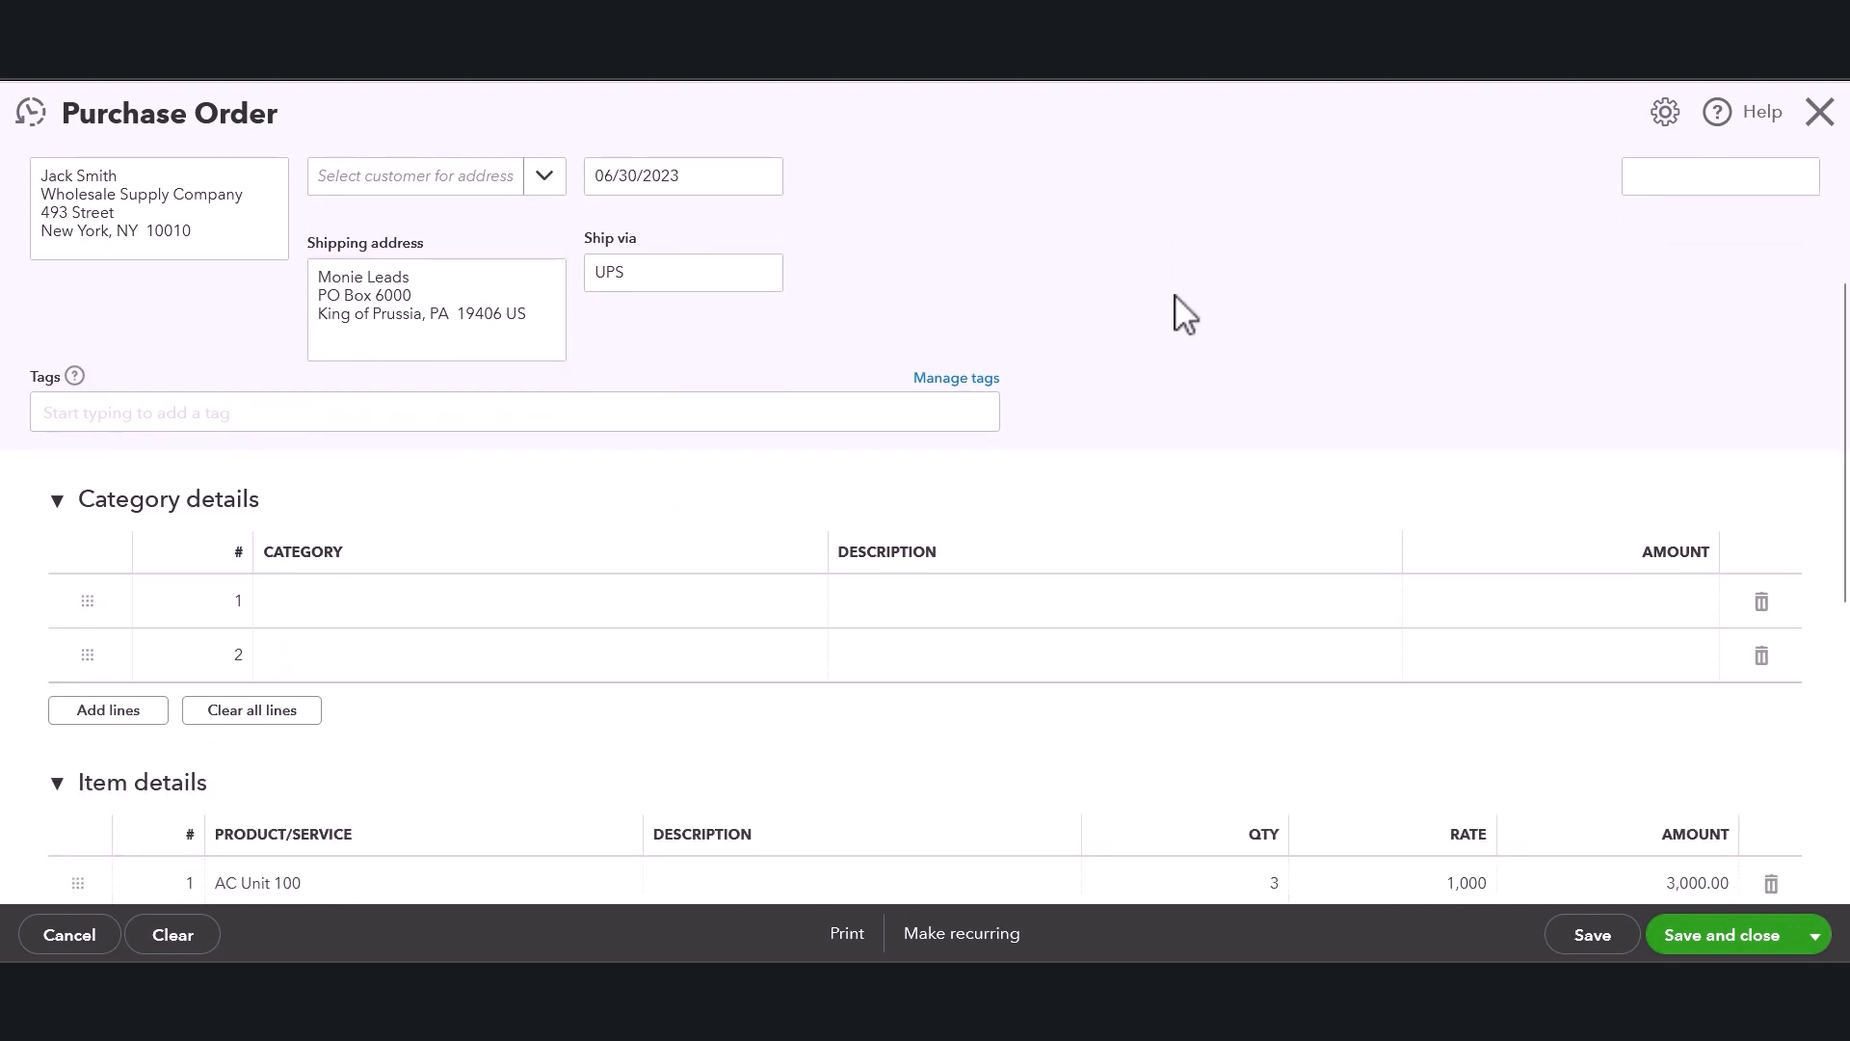
scroll(1185, 315, "down", 1)
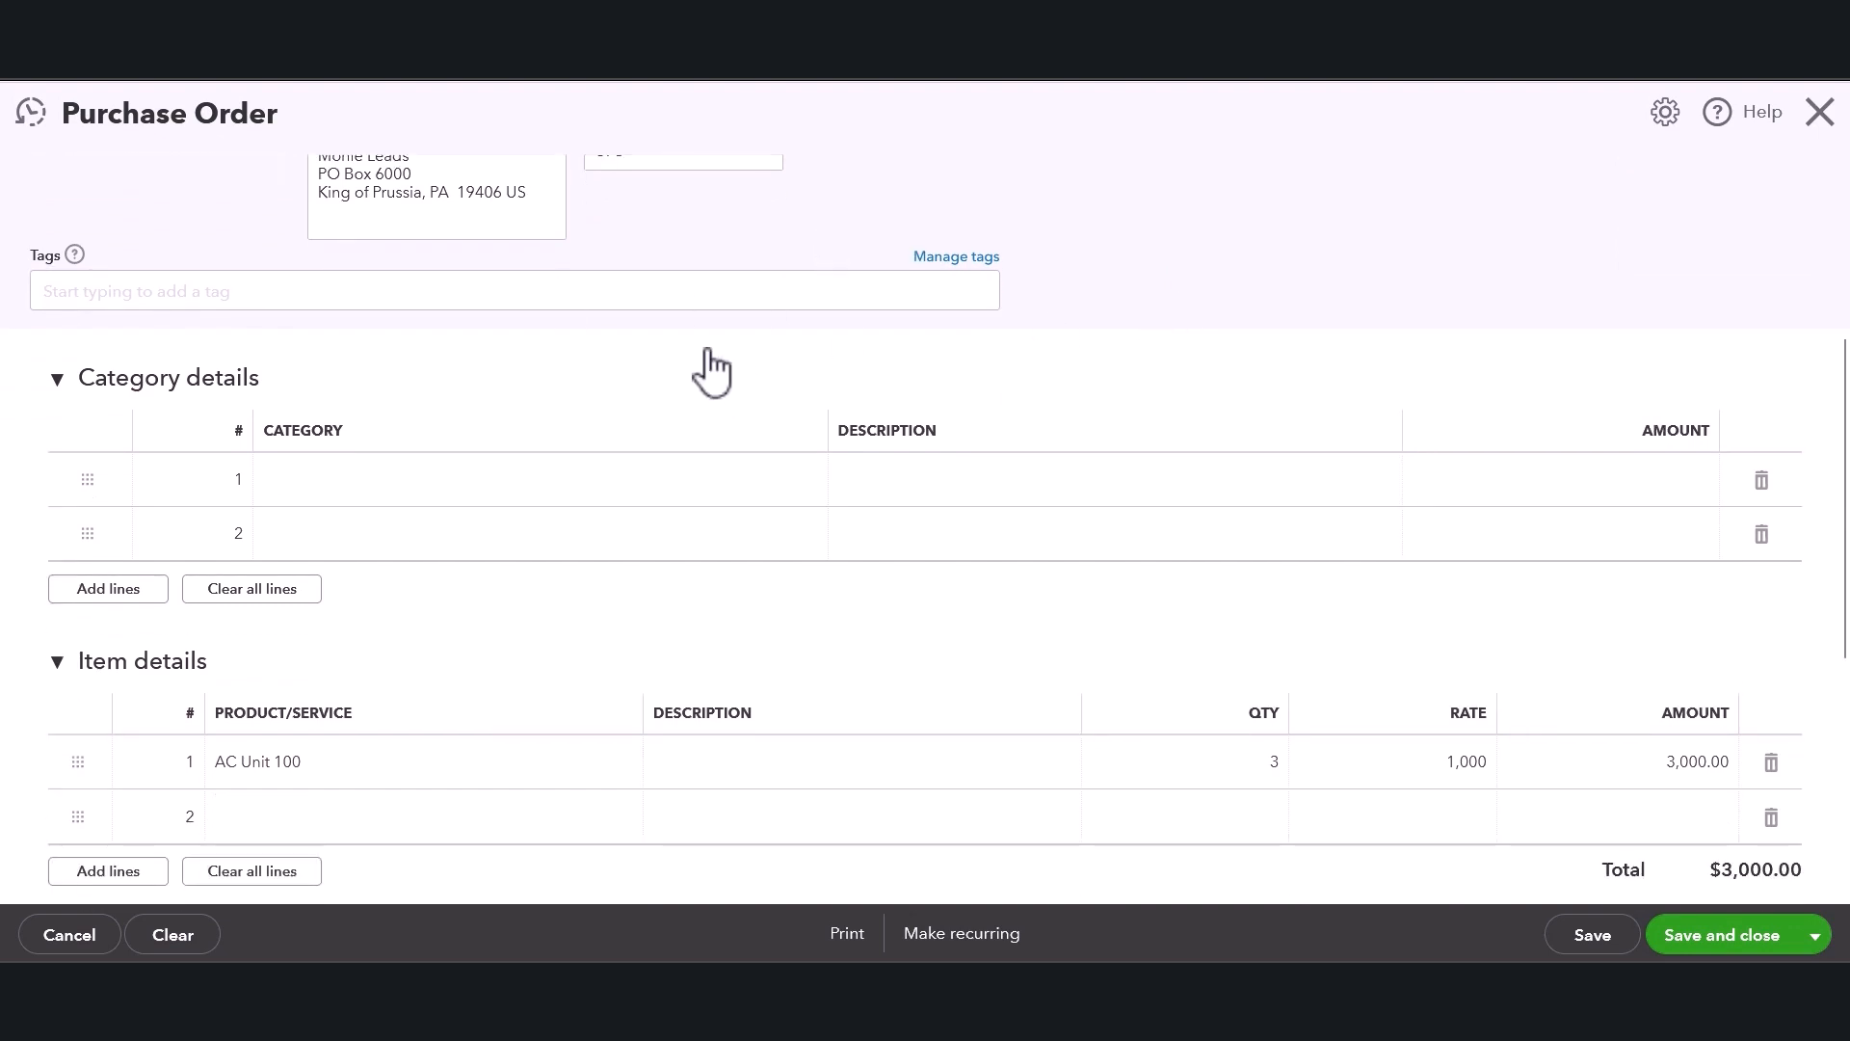
scroll(588, 418, "down", 1)
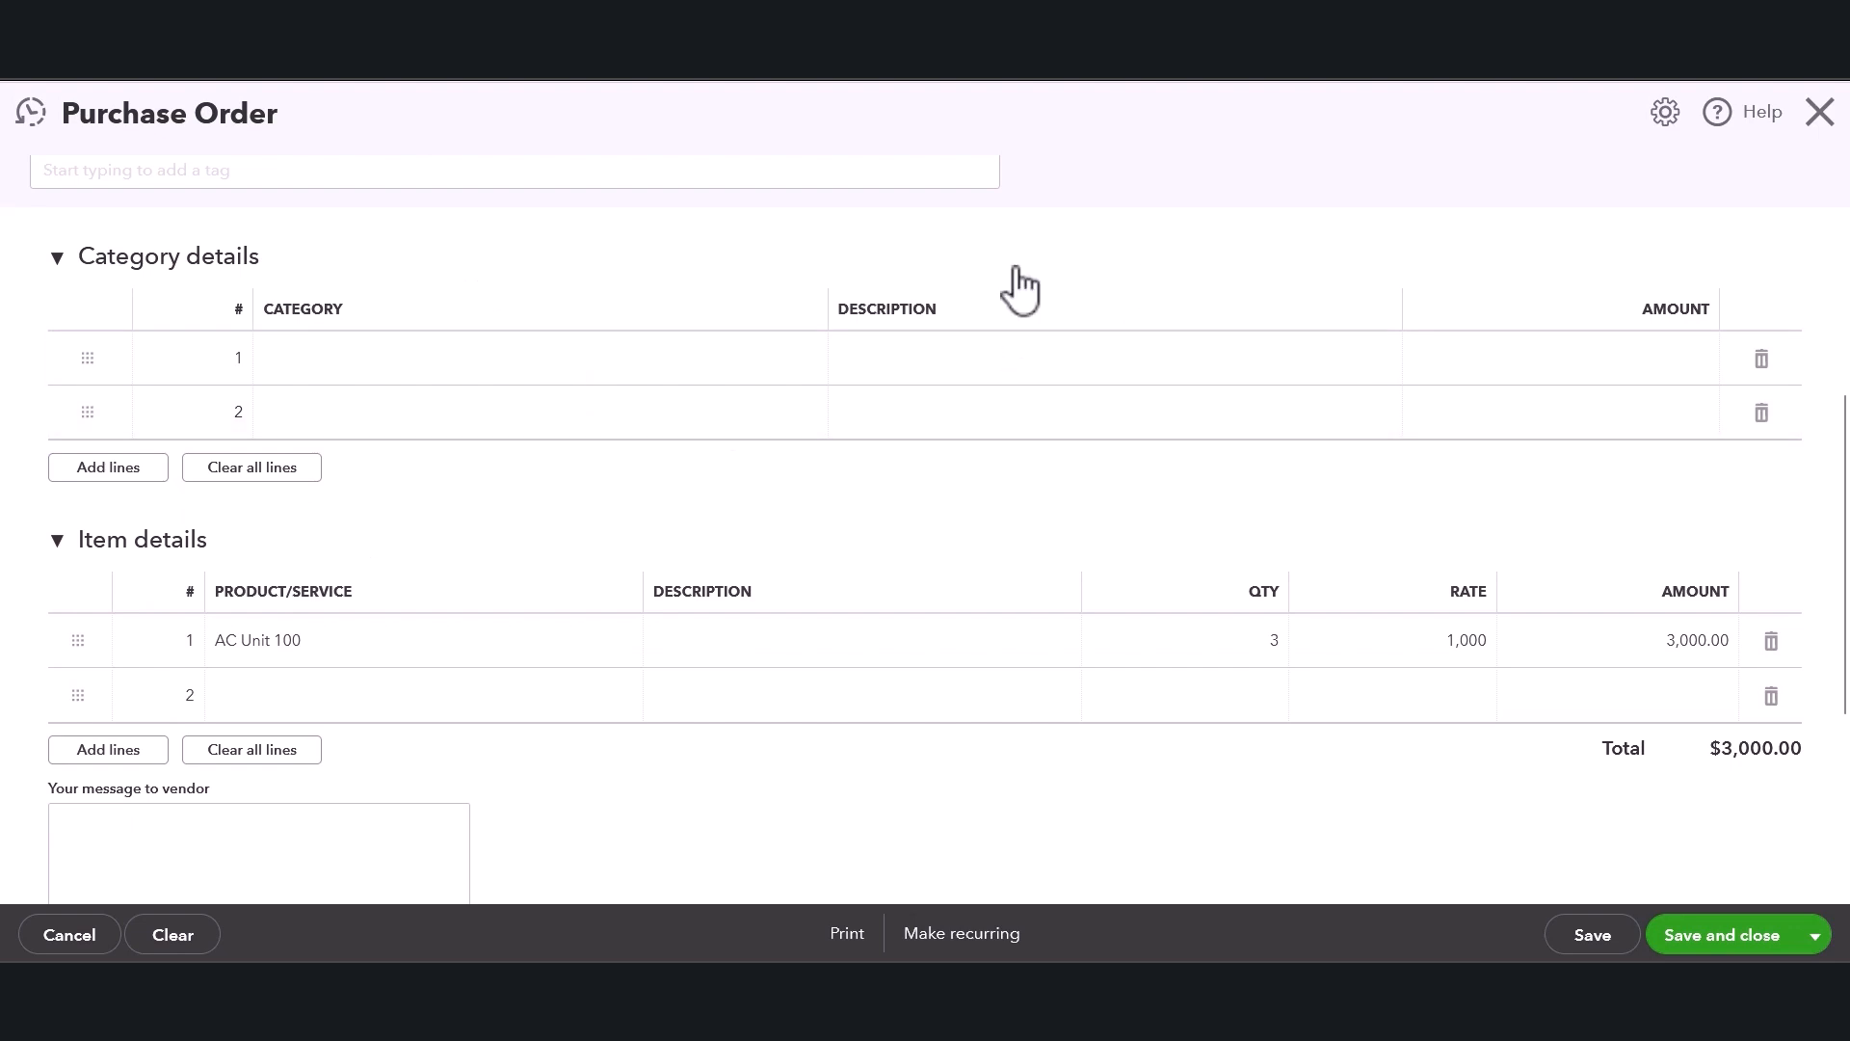
left_click(446, 371)
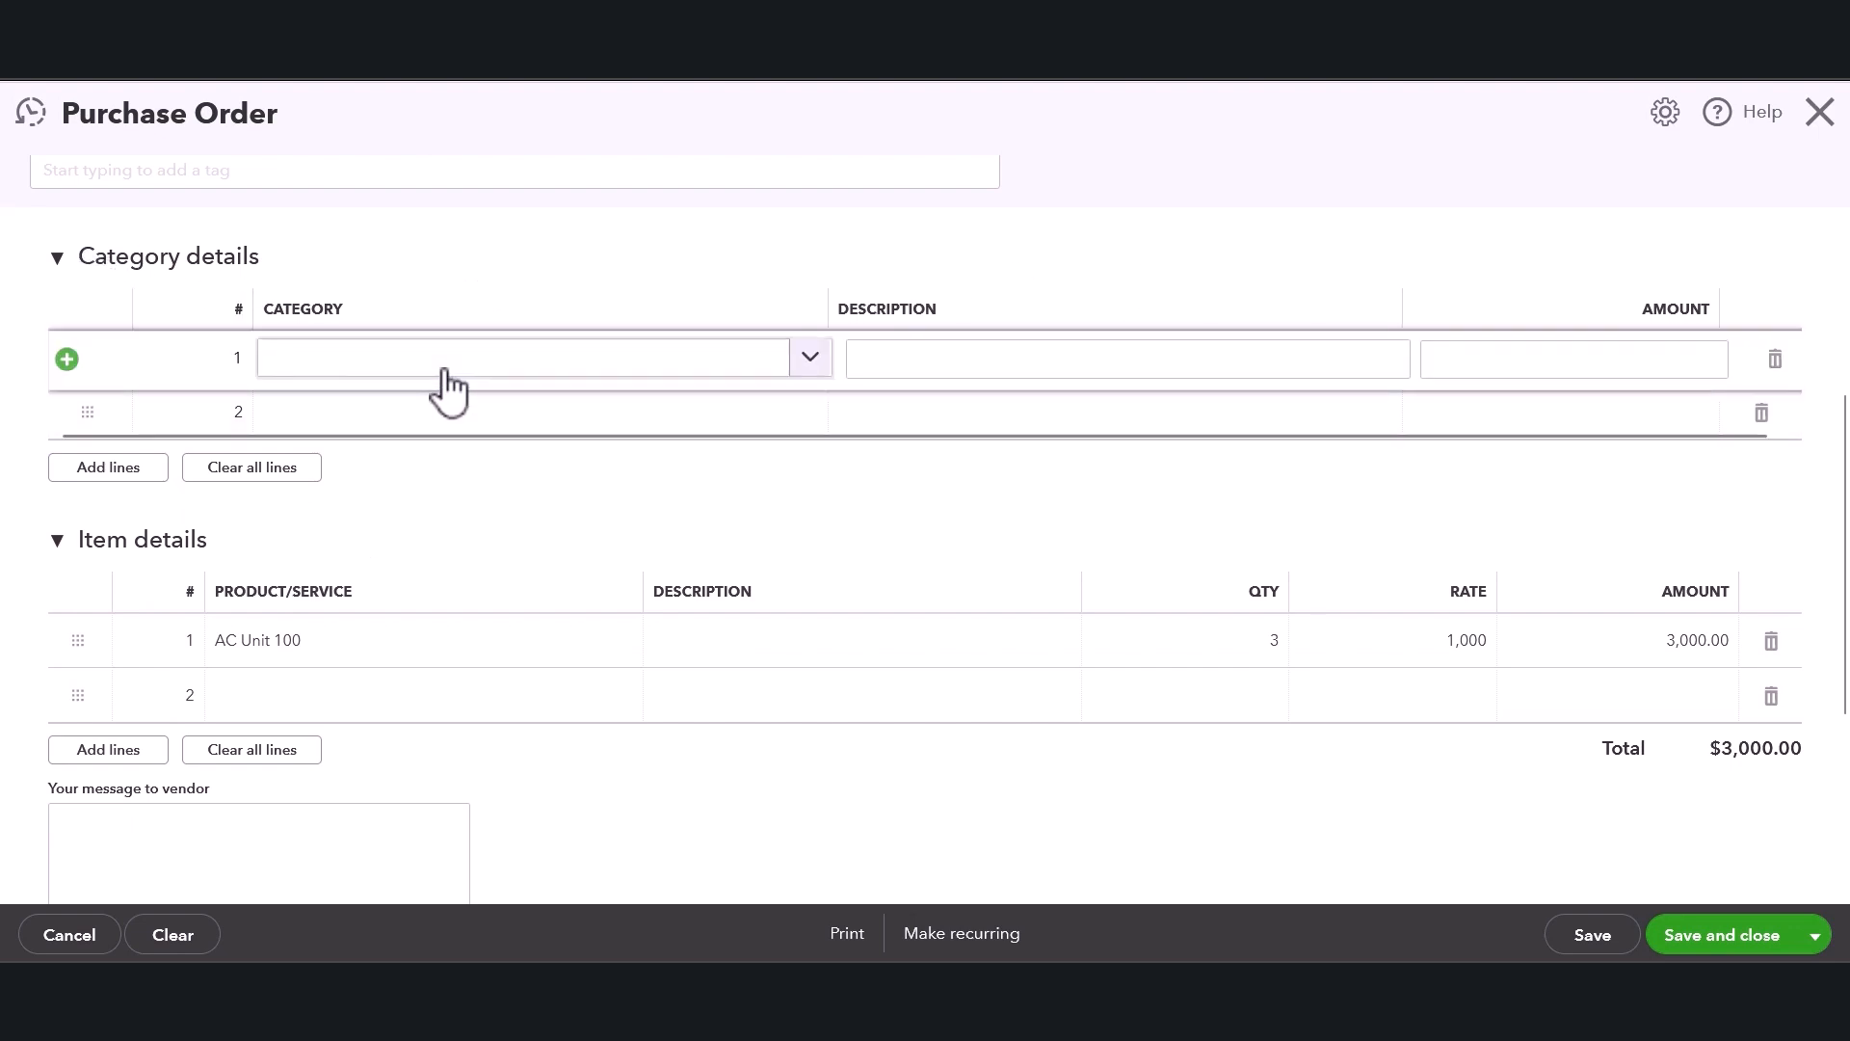
left_click(809, 360)
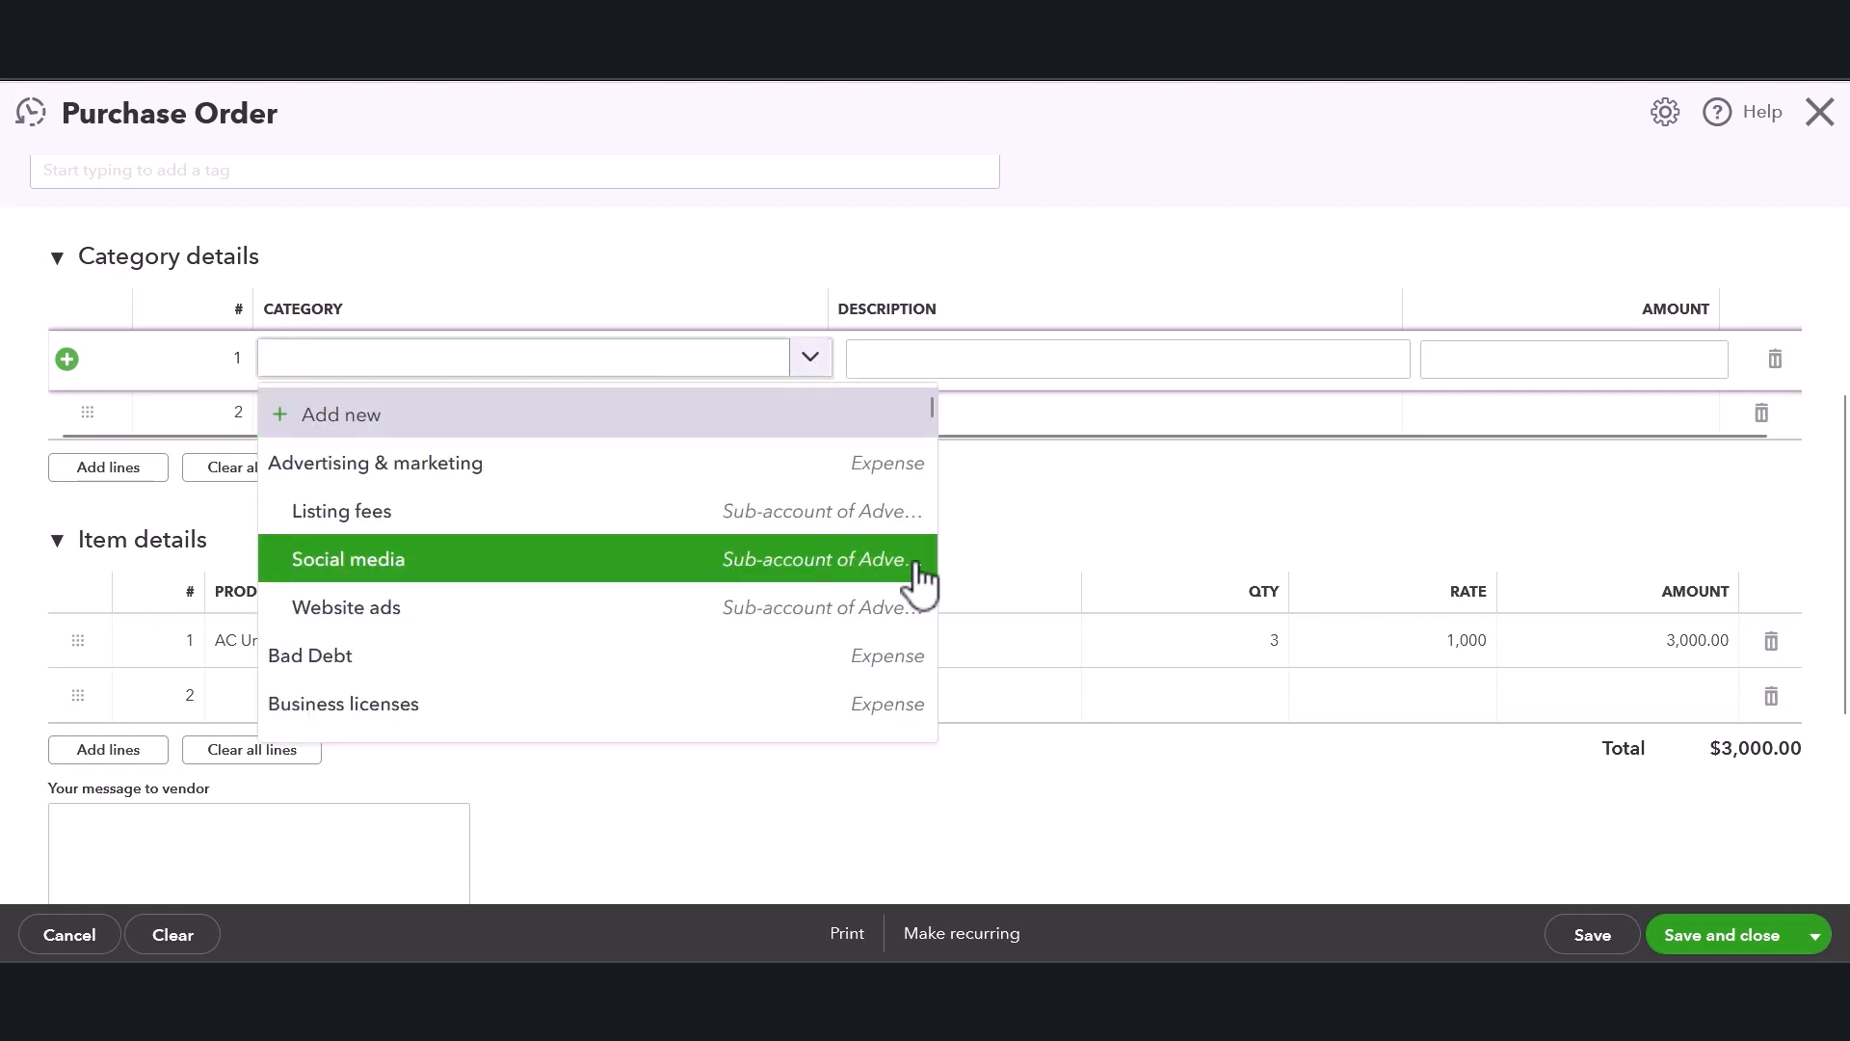
scroll(727, 533, "down", 10)
scroll(674, 564, "down", 3)
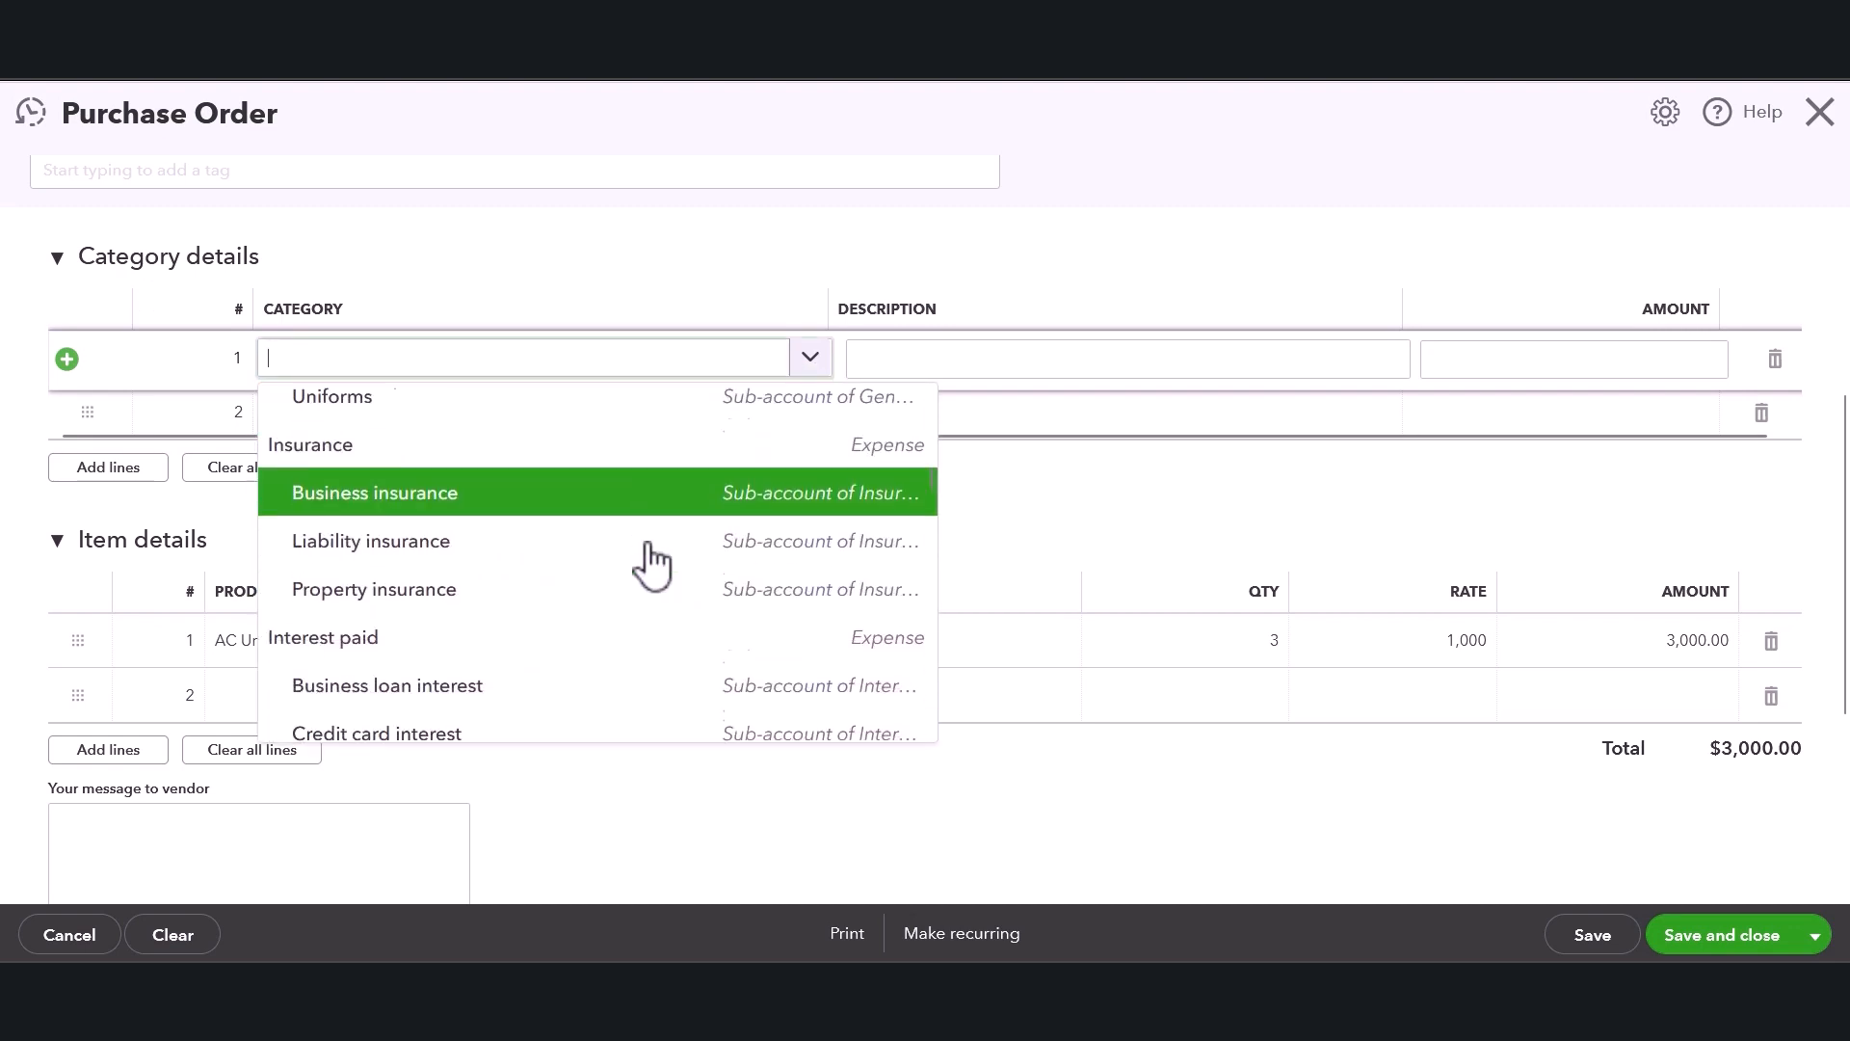
left_click(962, 355)
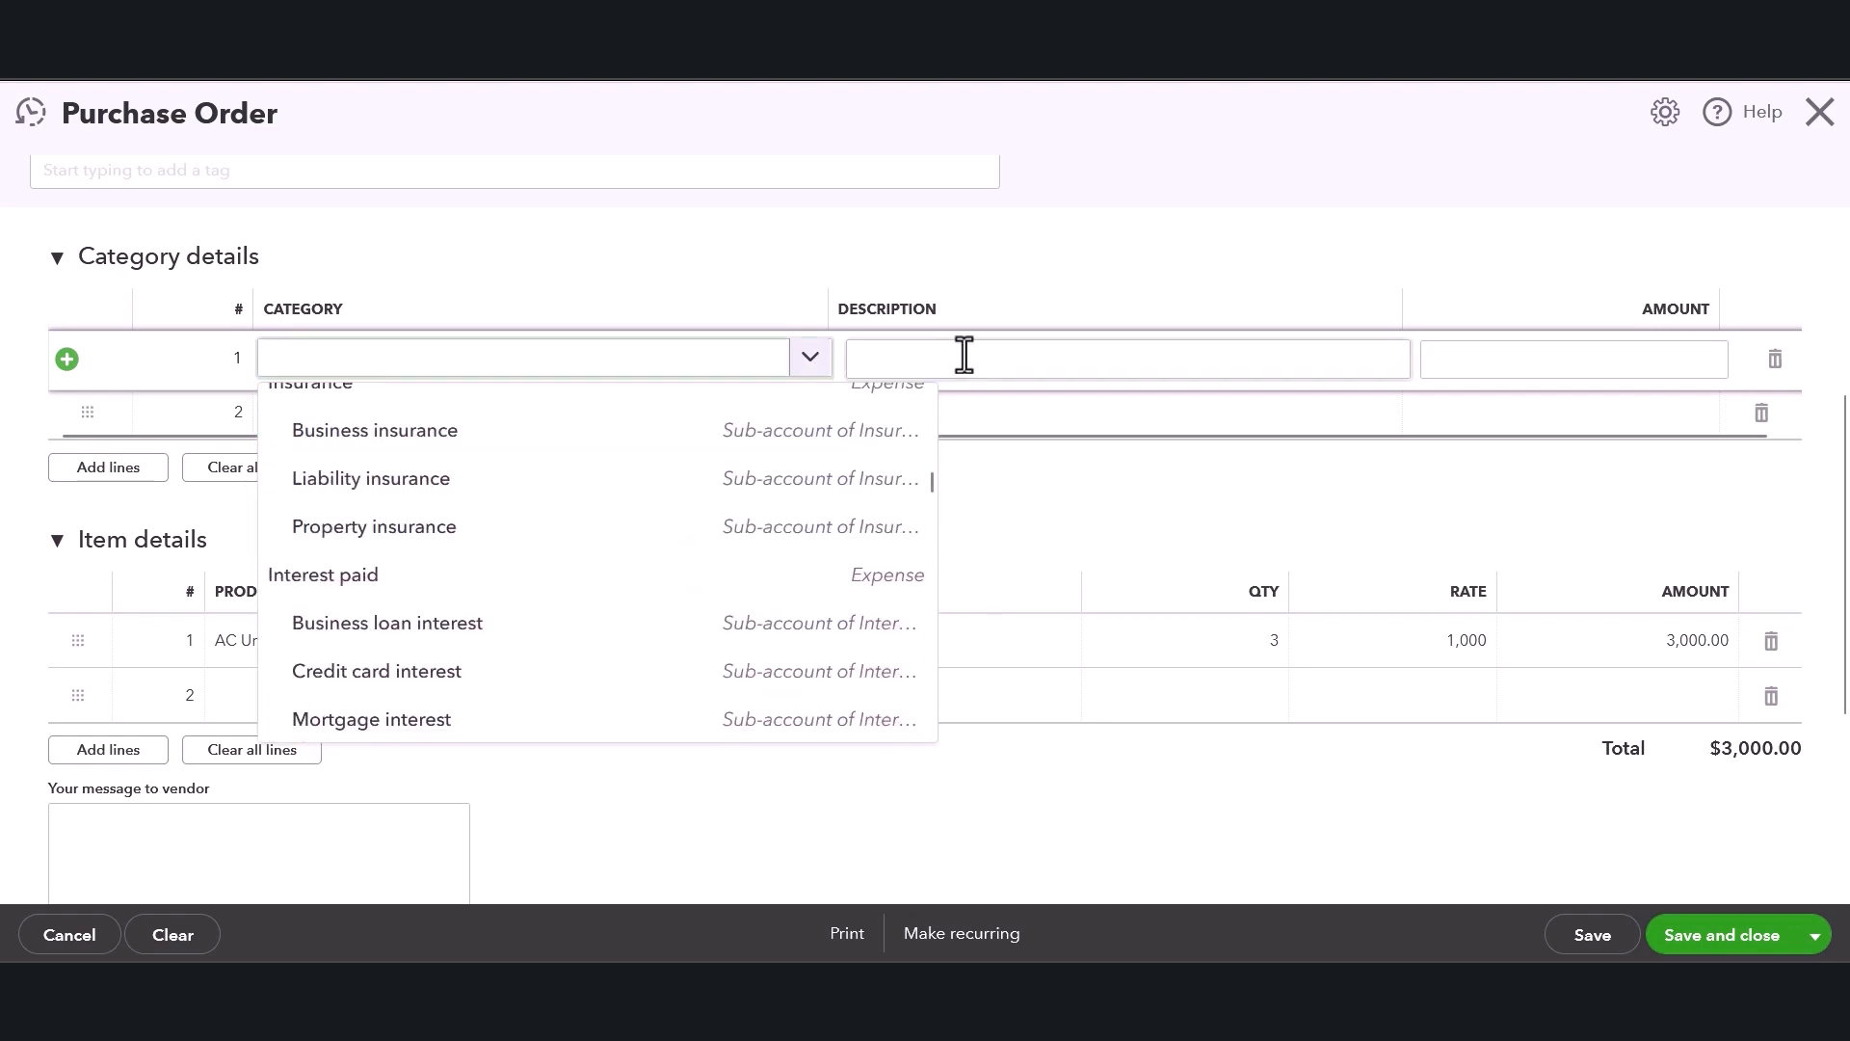
left_click(718, 245)
left_click(43, 262)
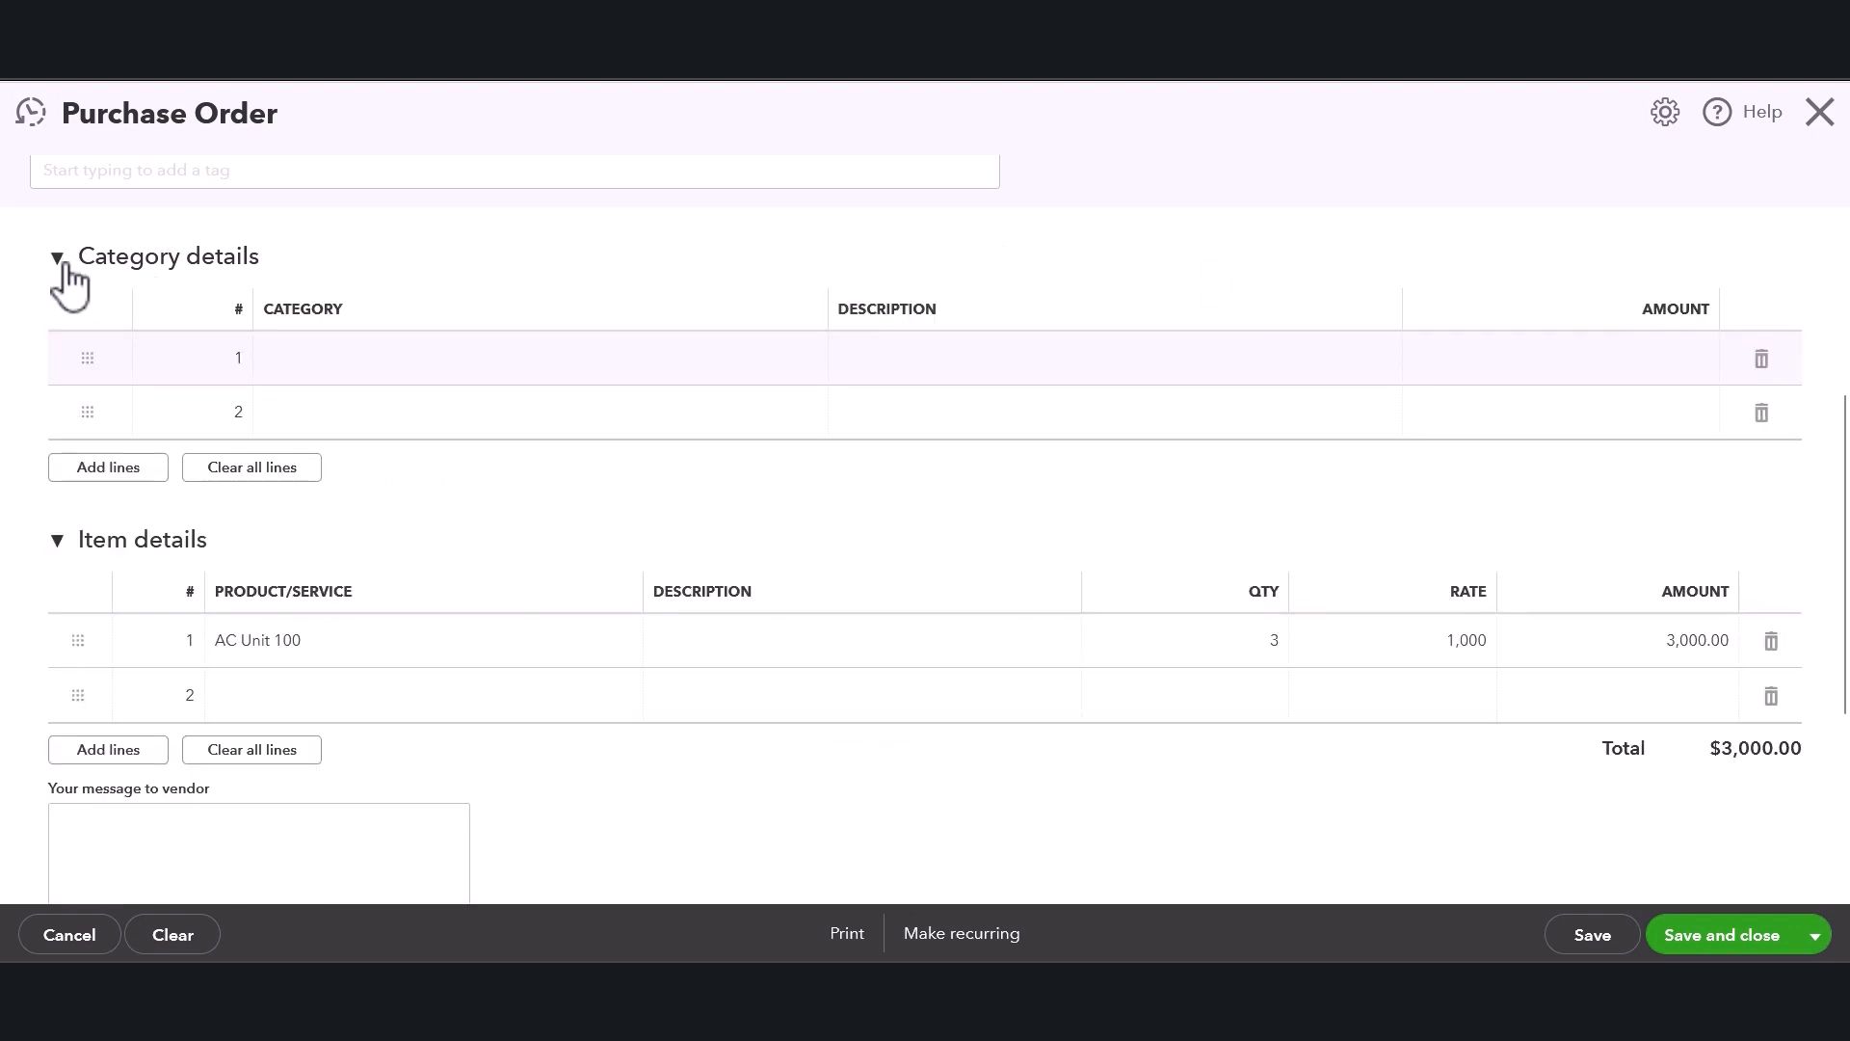
Change the first item line's product to AC Unit 300.
scroll(289, 539, "down", 1)
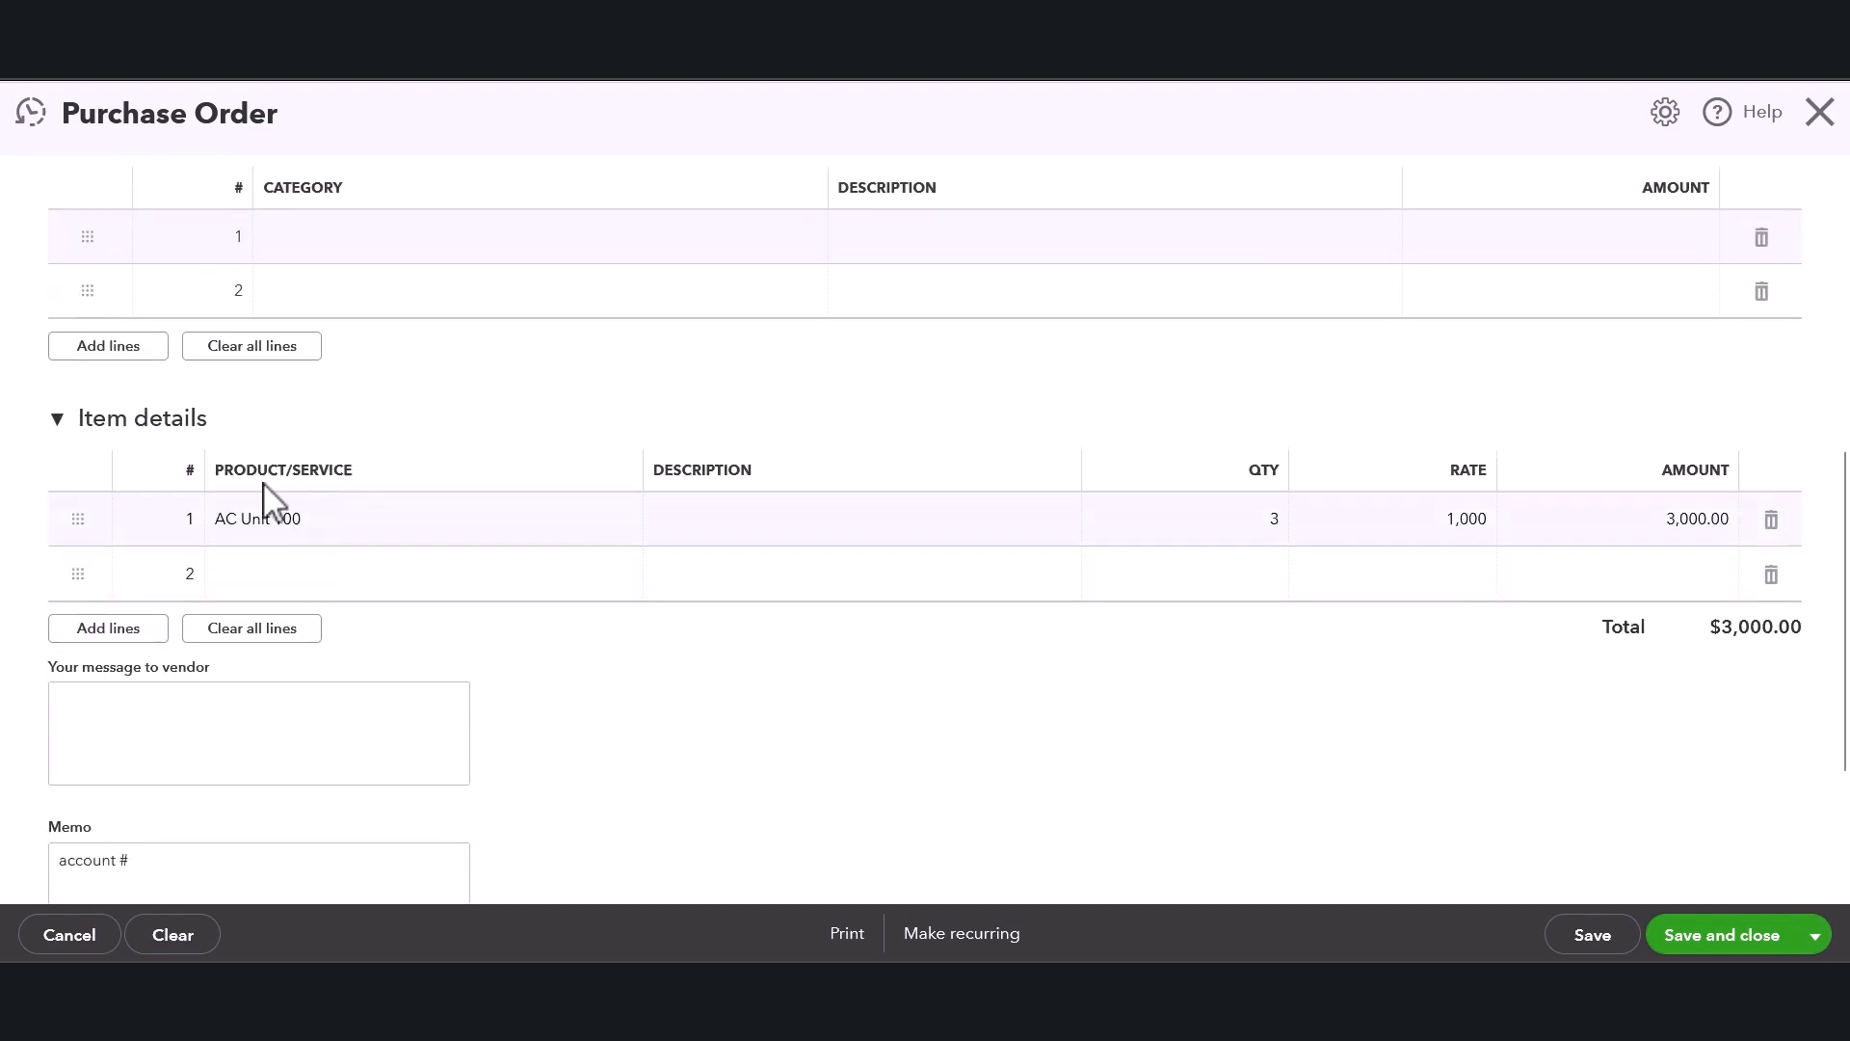
scroll(198, 460, "up", 1)
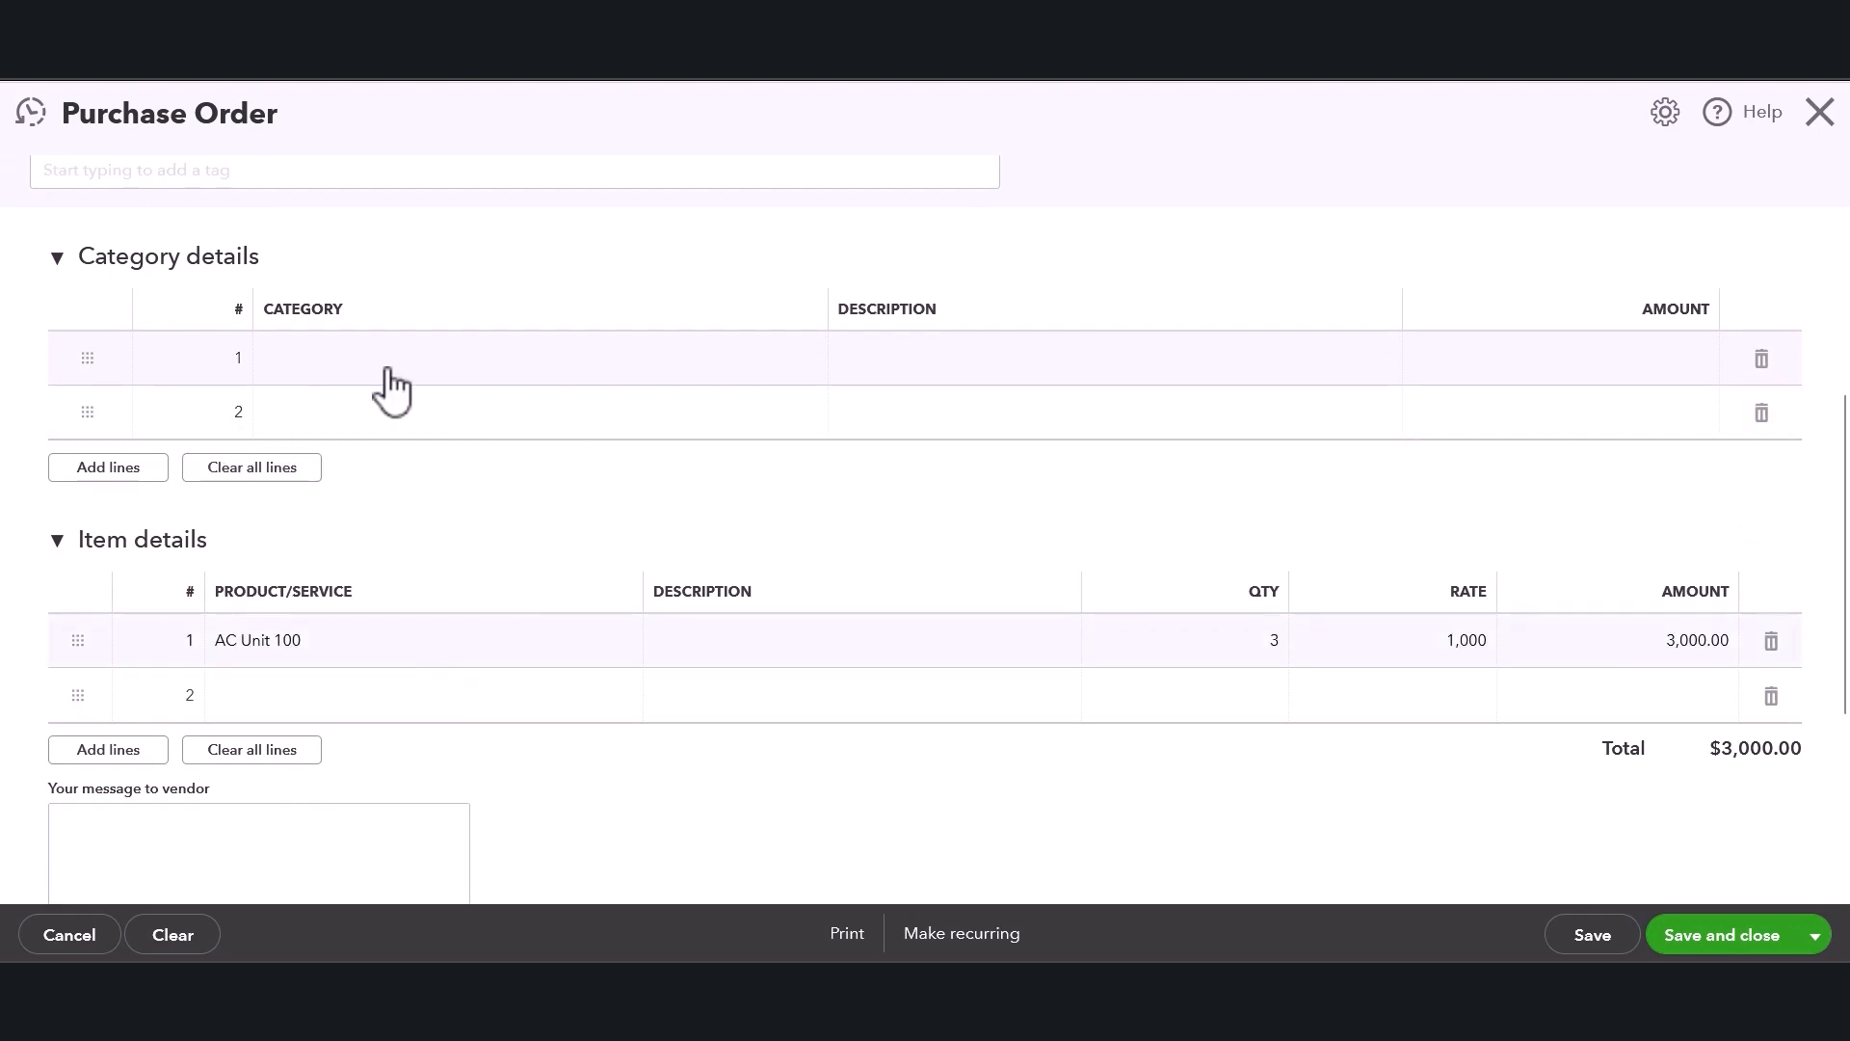
left_click(307, 659)
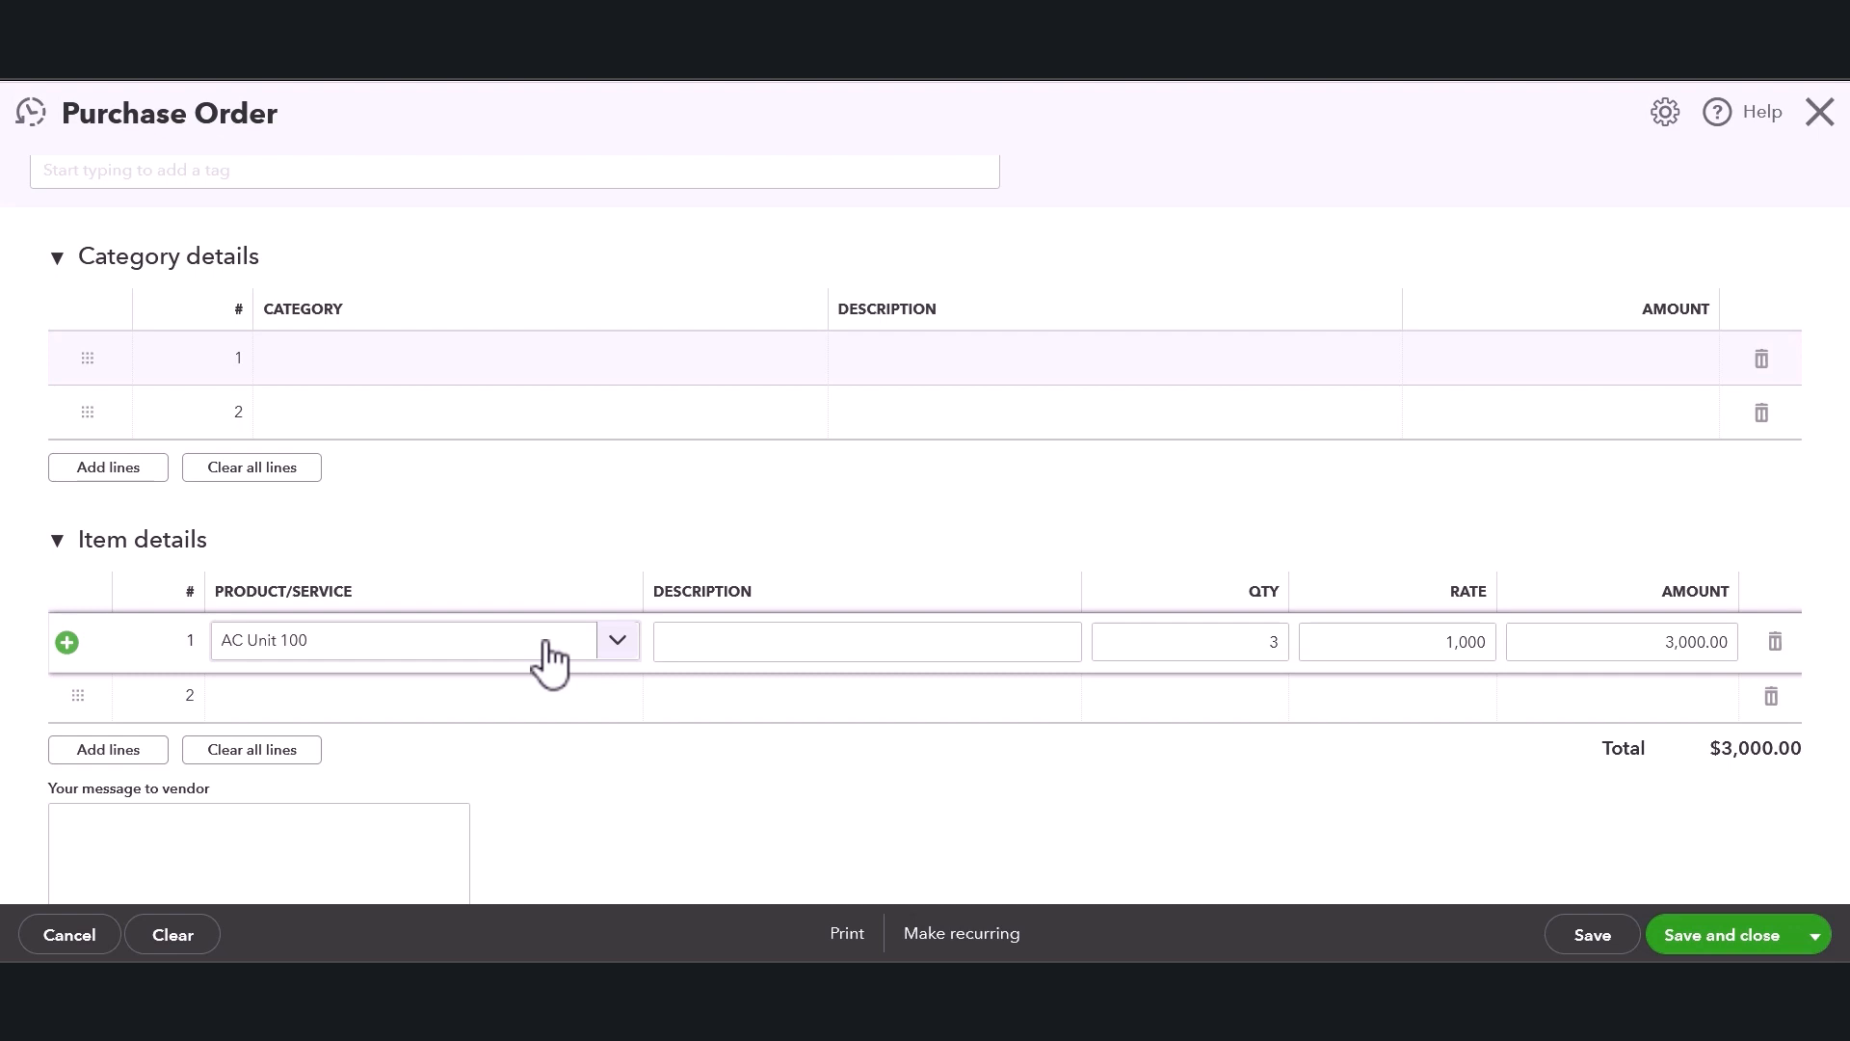
left_click(617, 641)
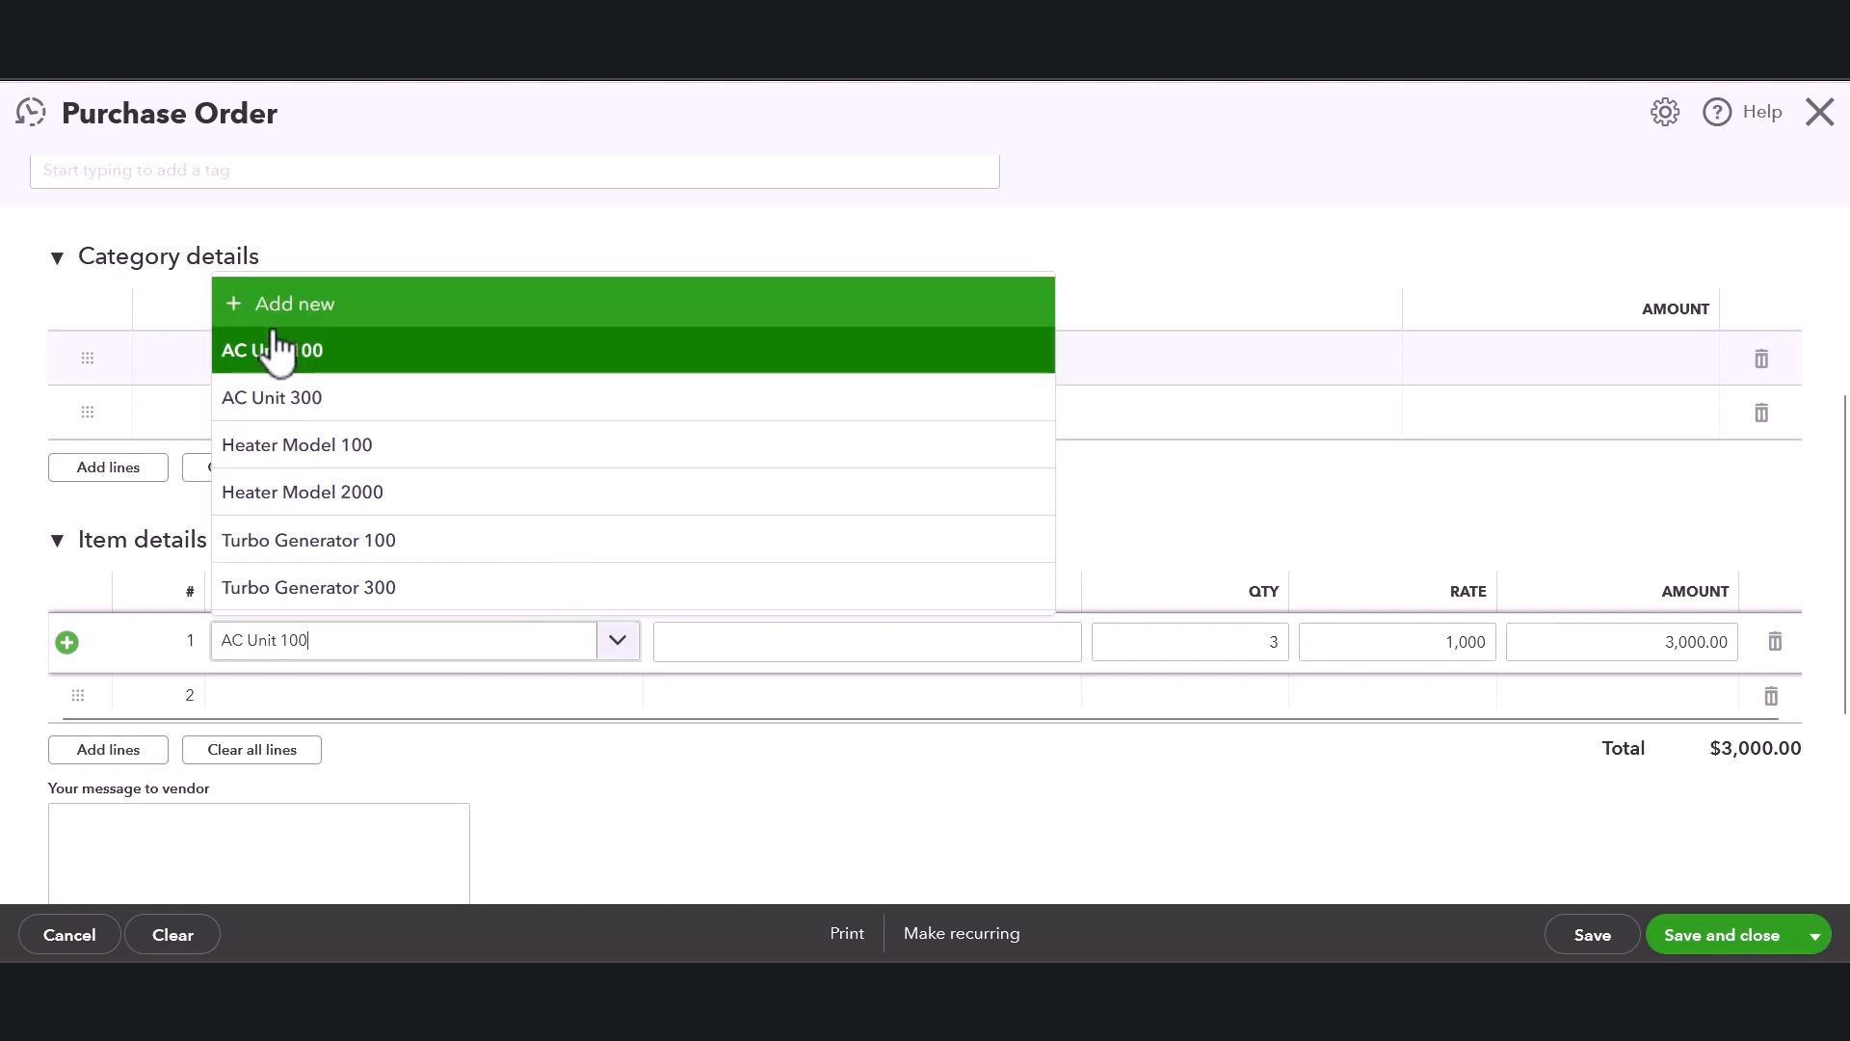
left_click(279, 416)
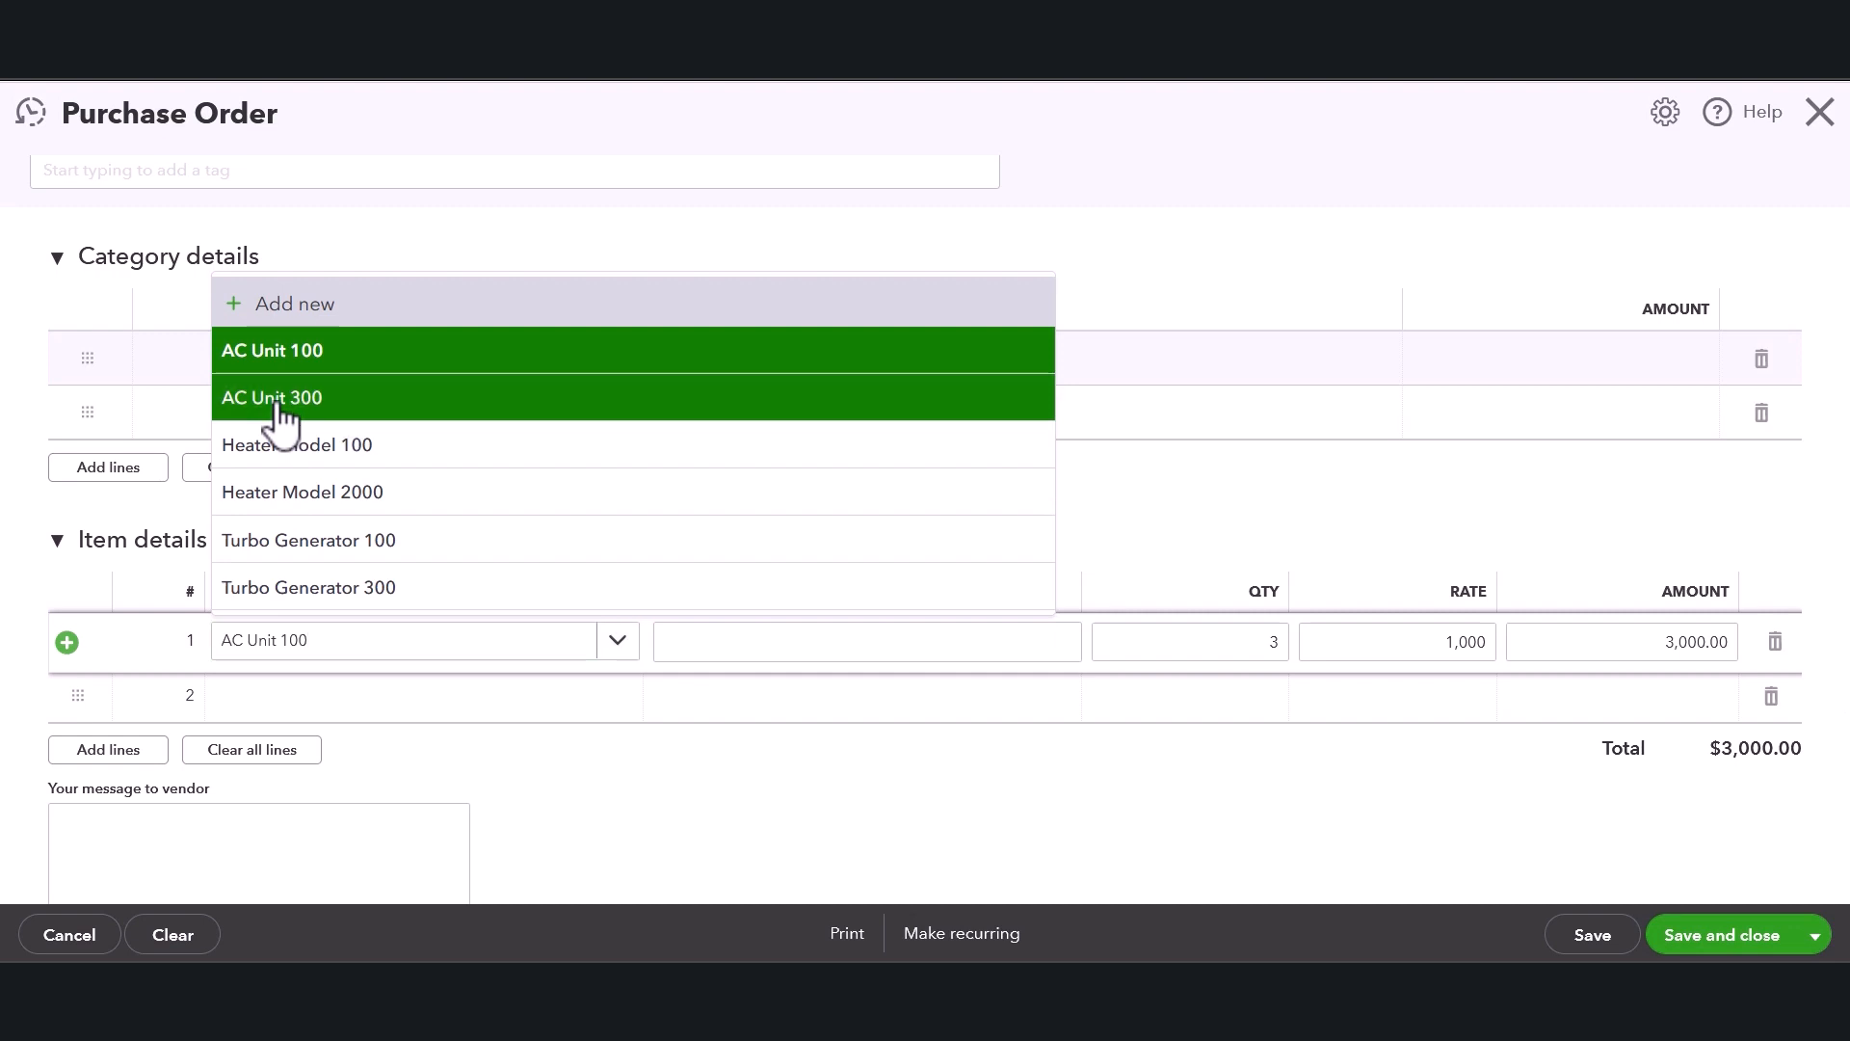
Set the AC Unit 300 line's quantity to 10.
left_click(1164, 644)
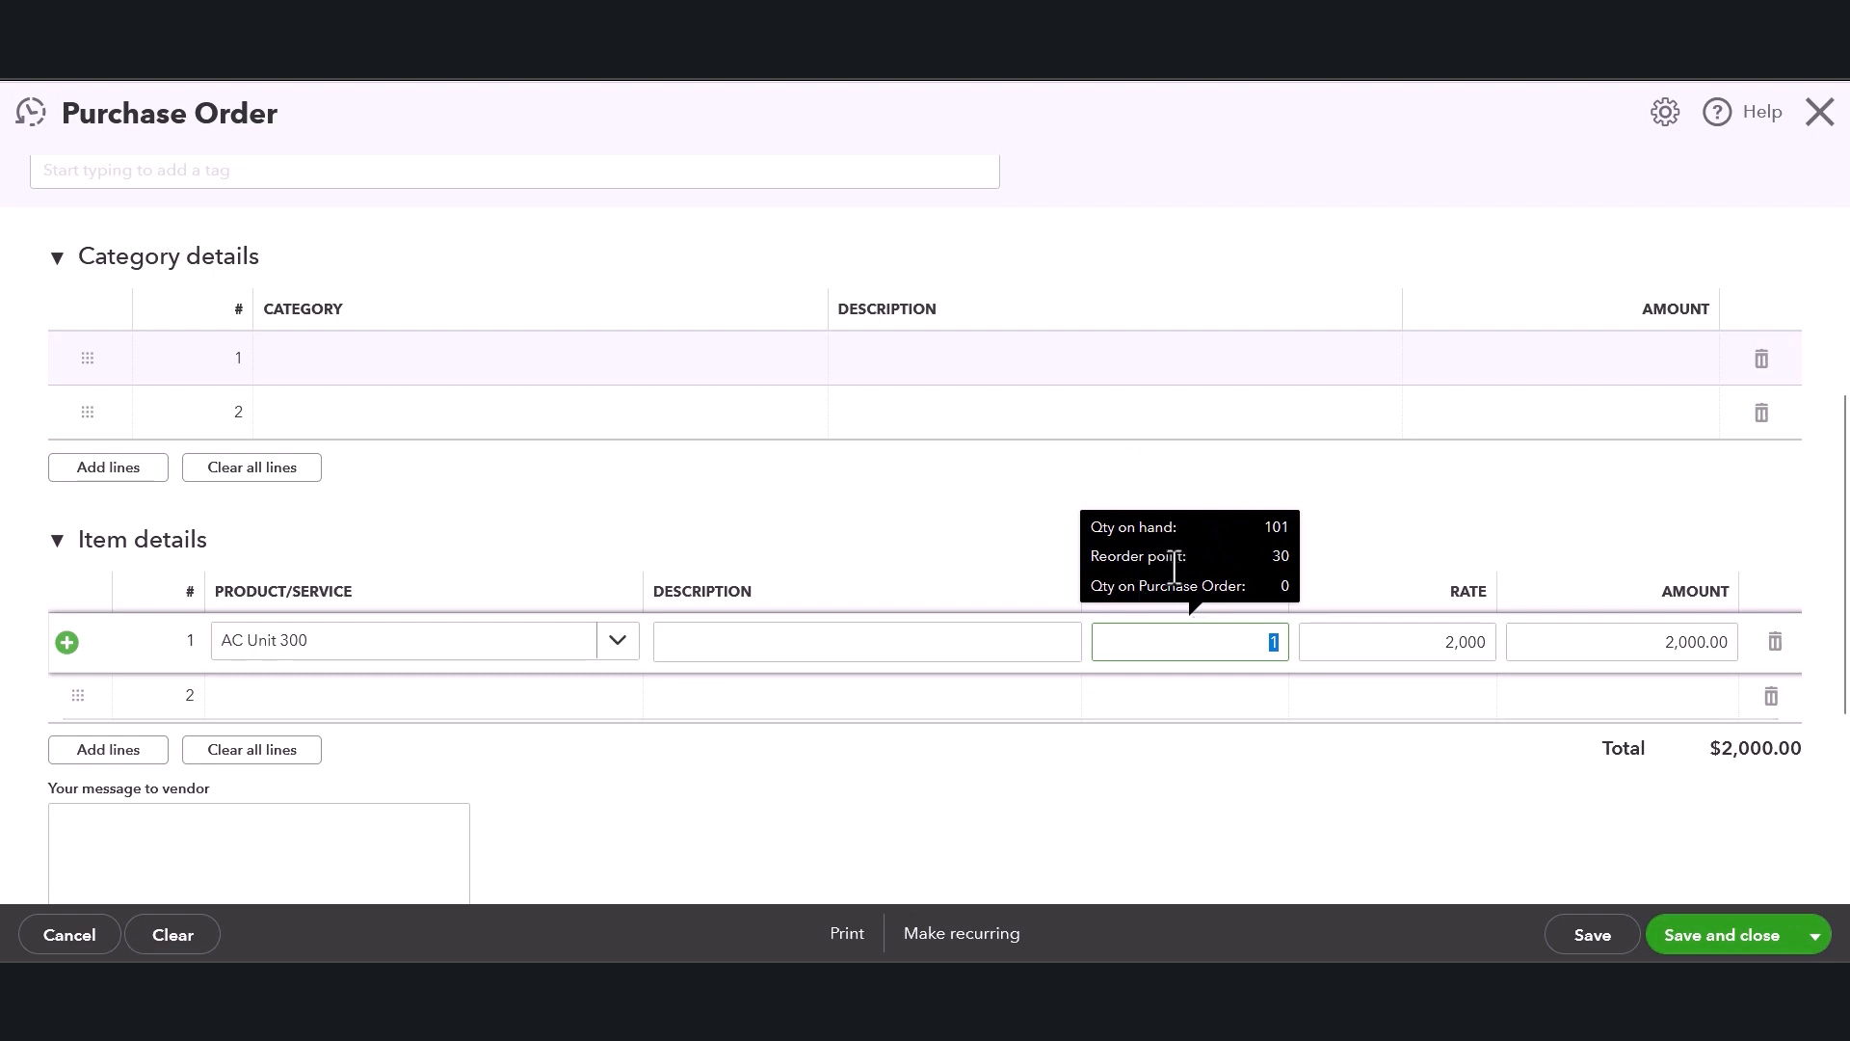
left_click(1226, 562)
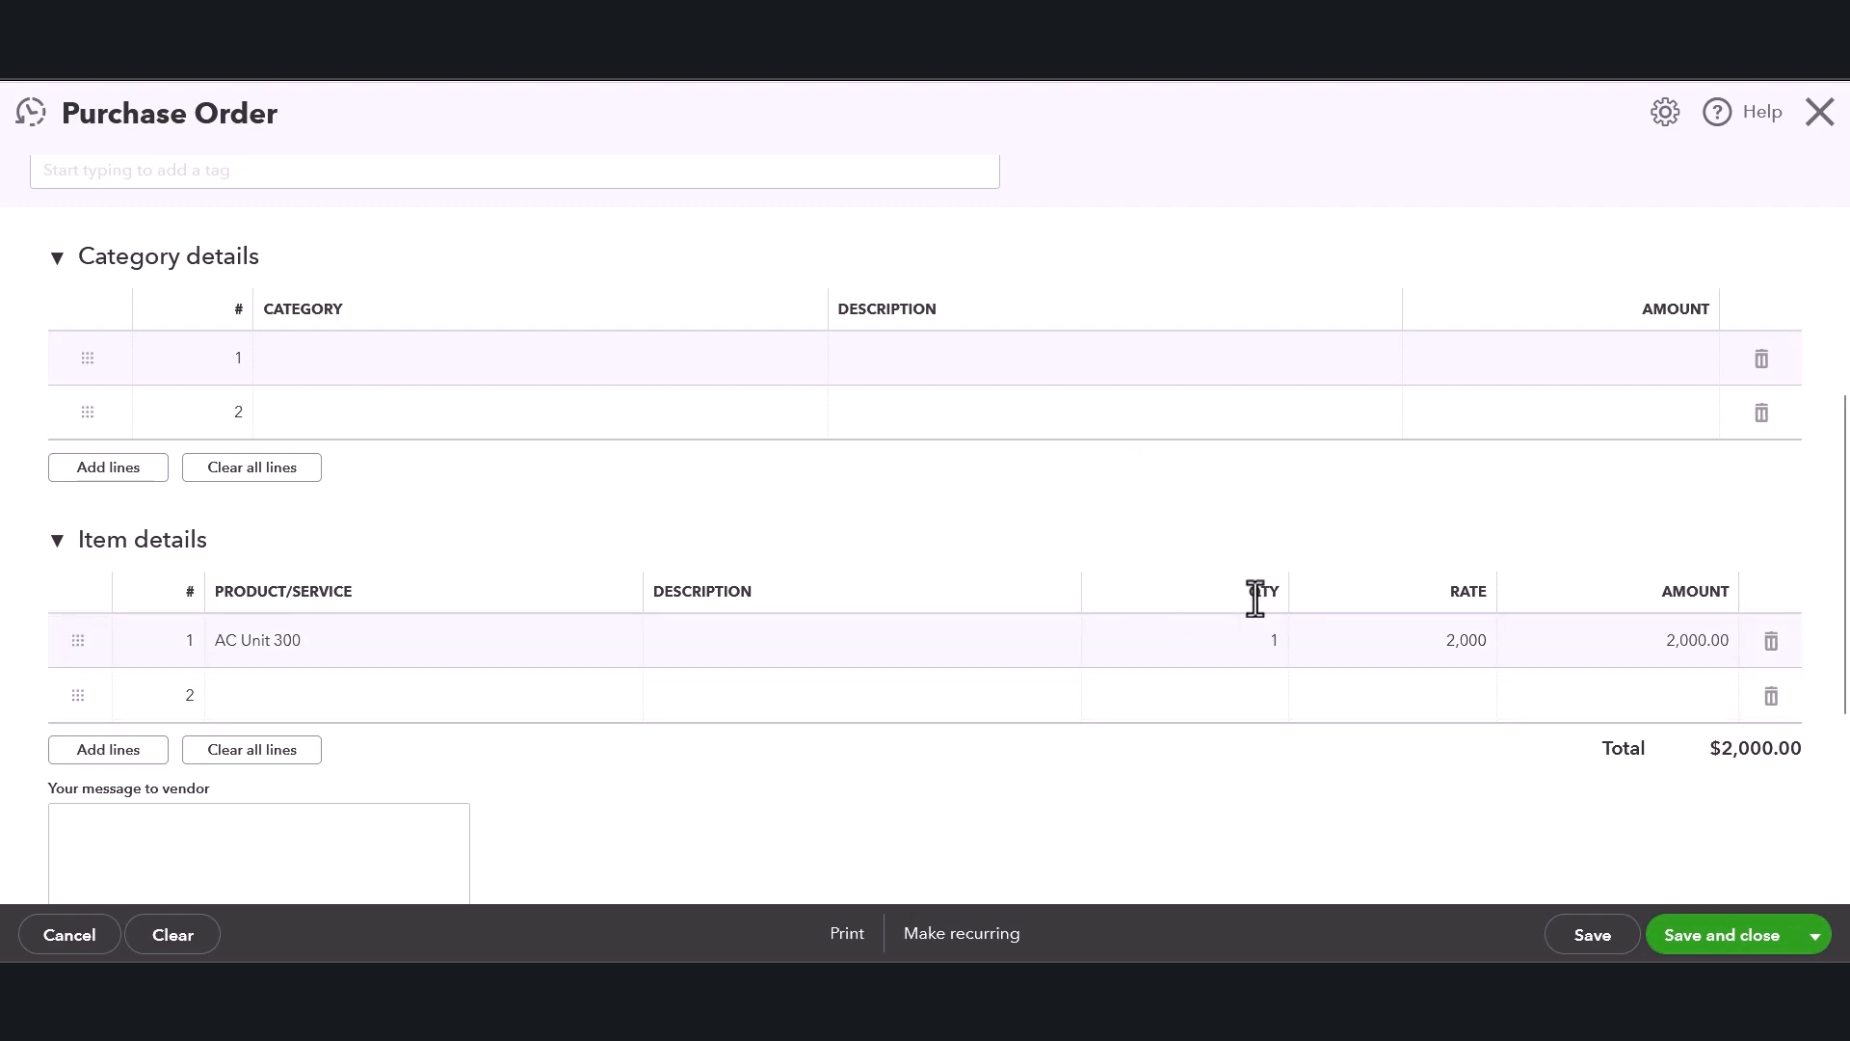
left_click(1255, 641)
left_click(1255, 641)
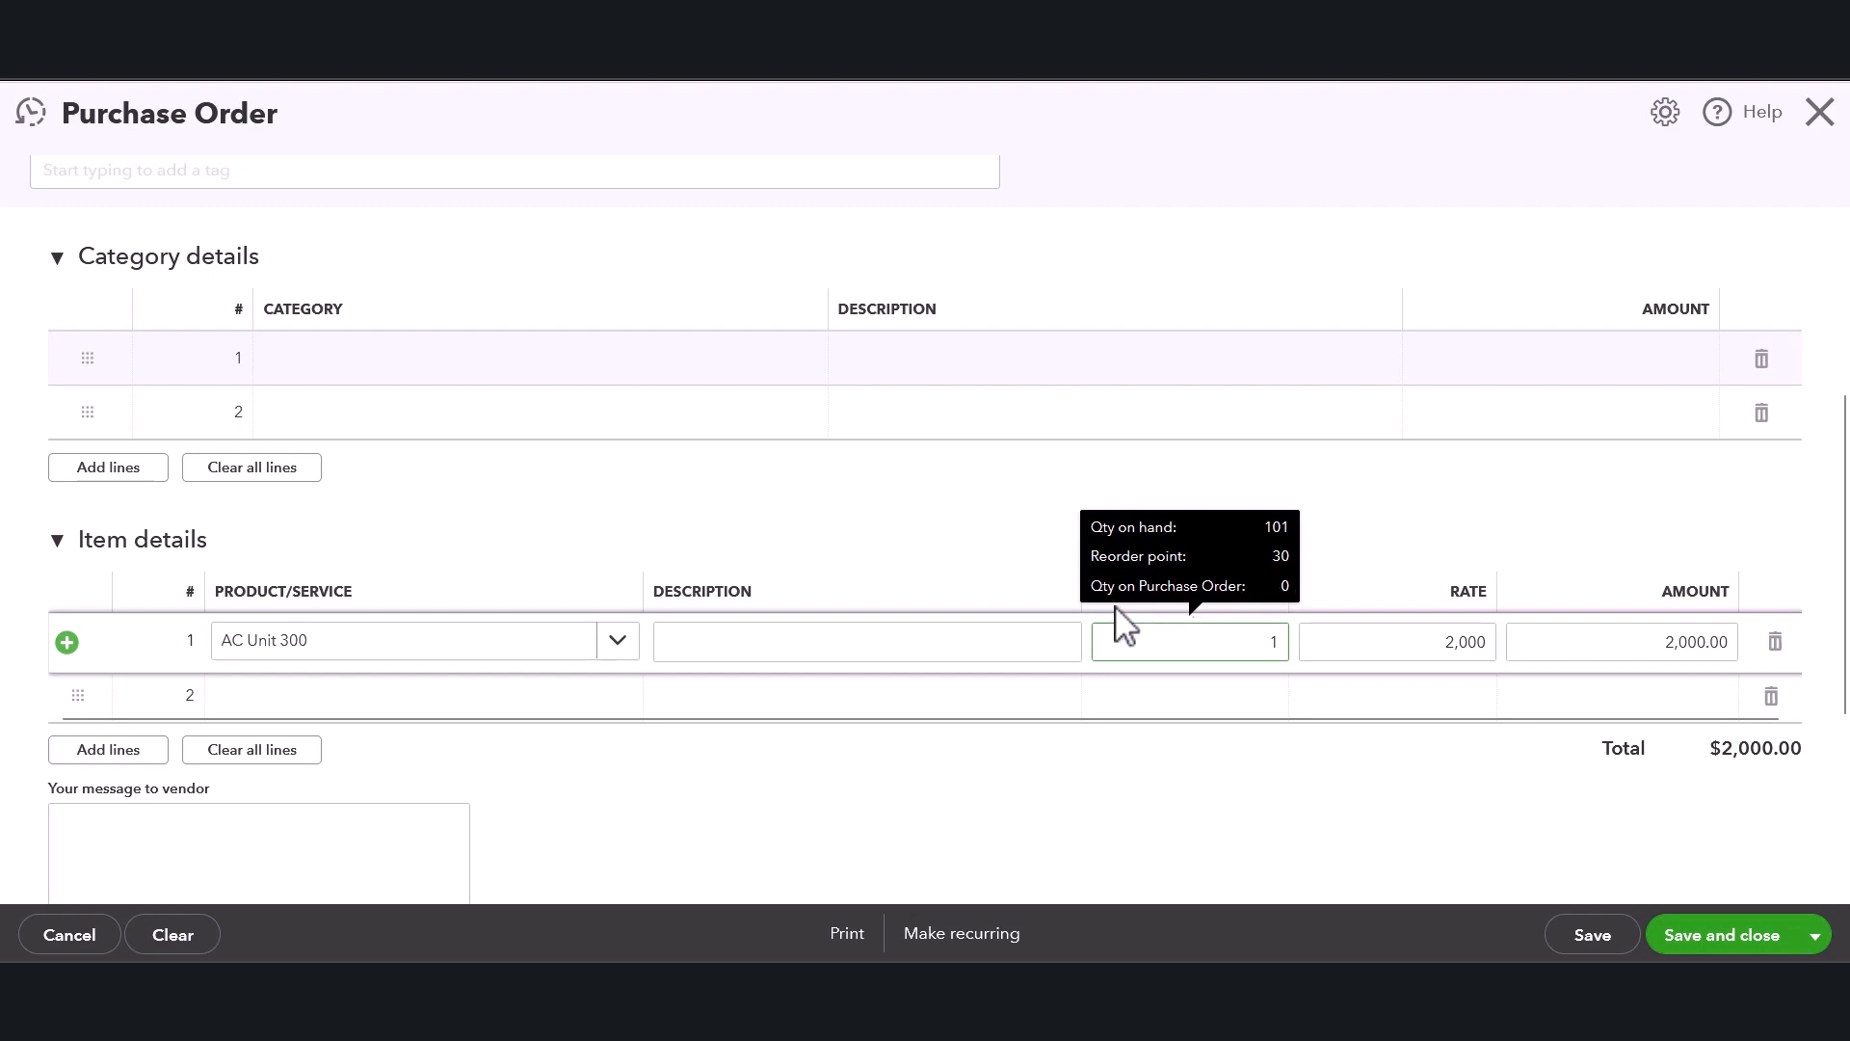
key("BackSpace")
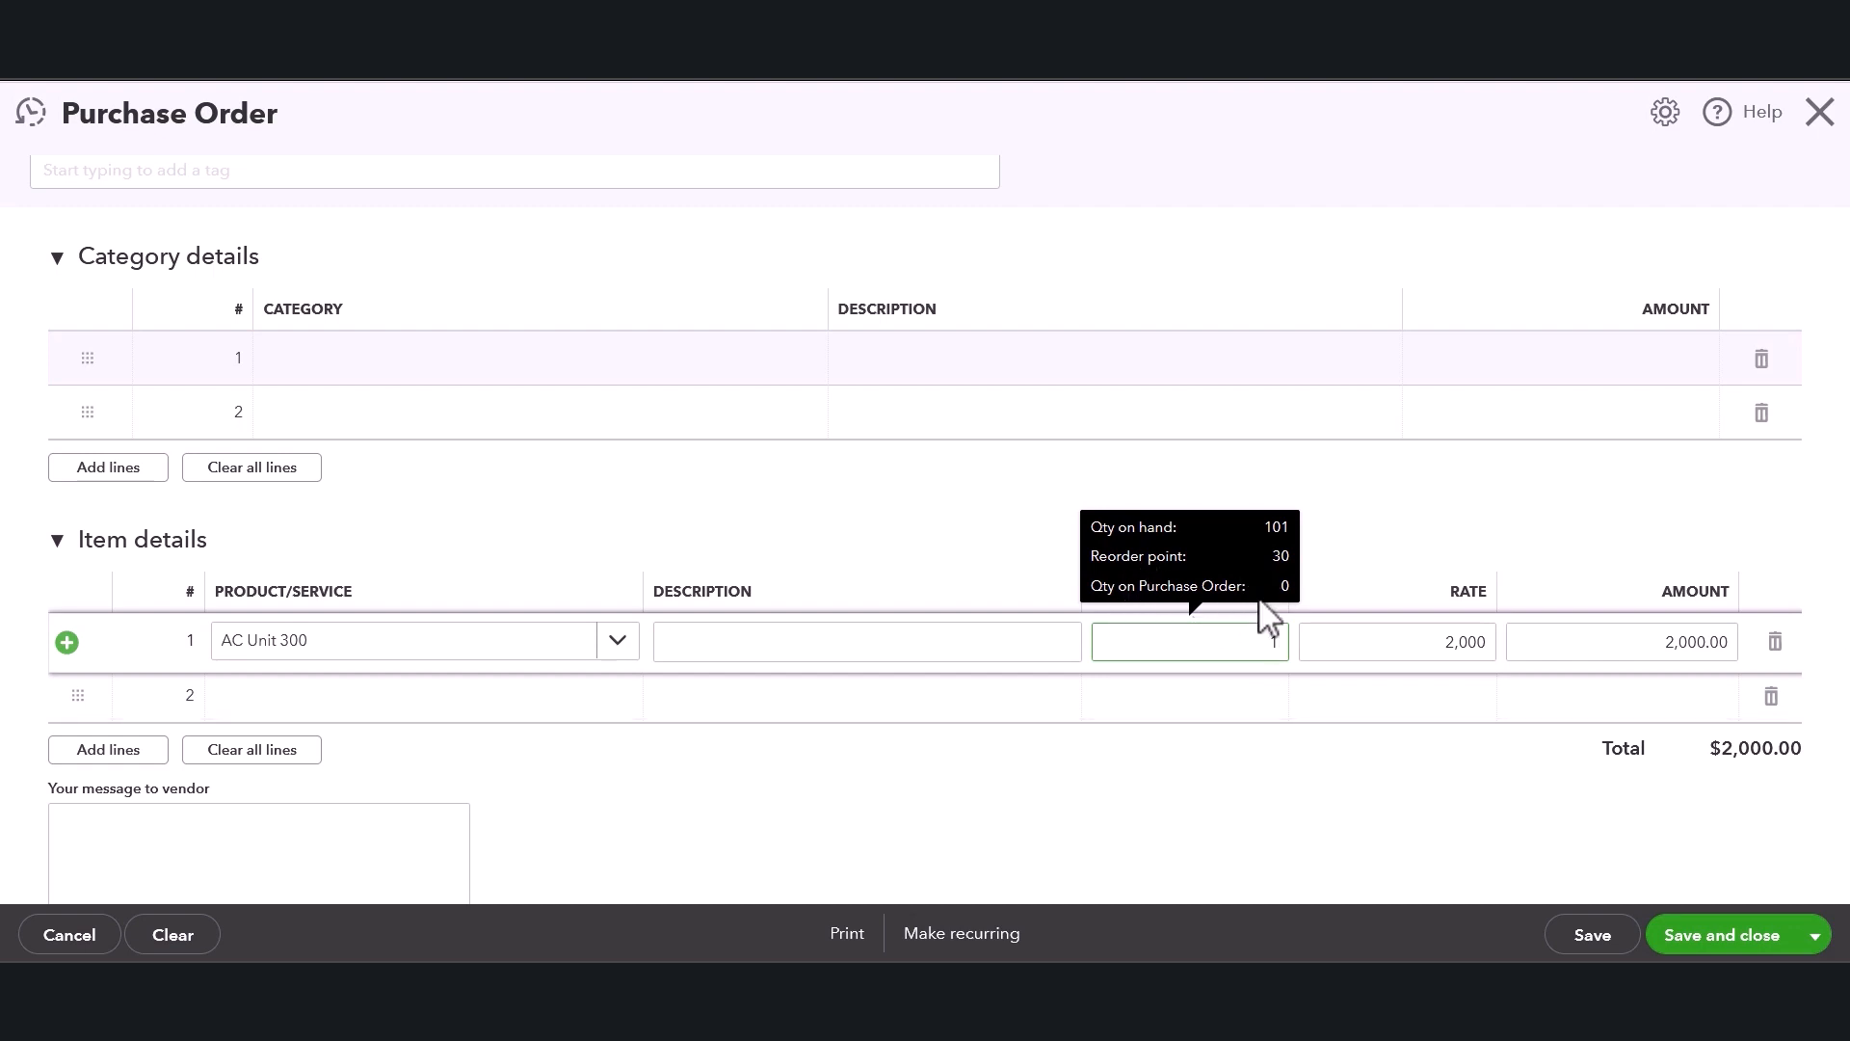
key("BackSpace")
type("10")
left_click(1328, 640)
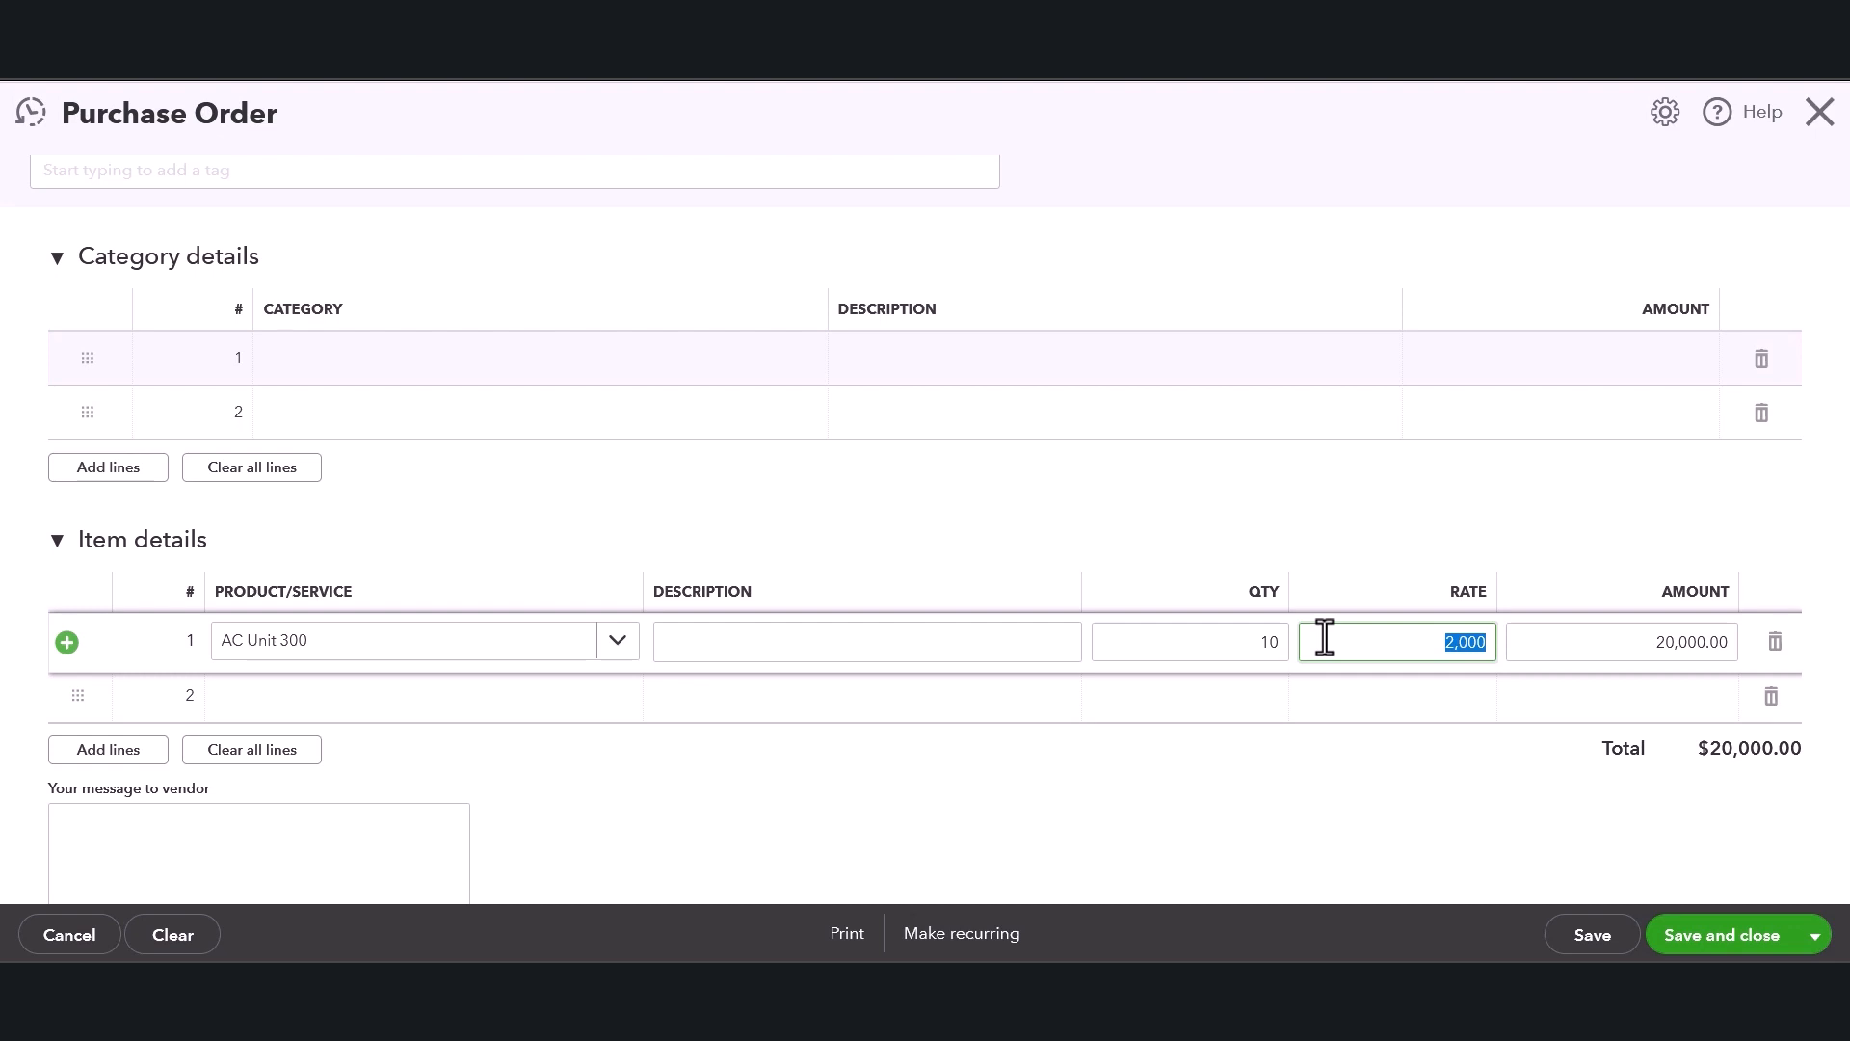
Reset the AC Unit 300 line's quantity to 1.
double_click(1272, 652)
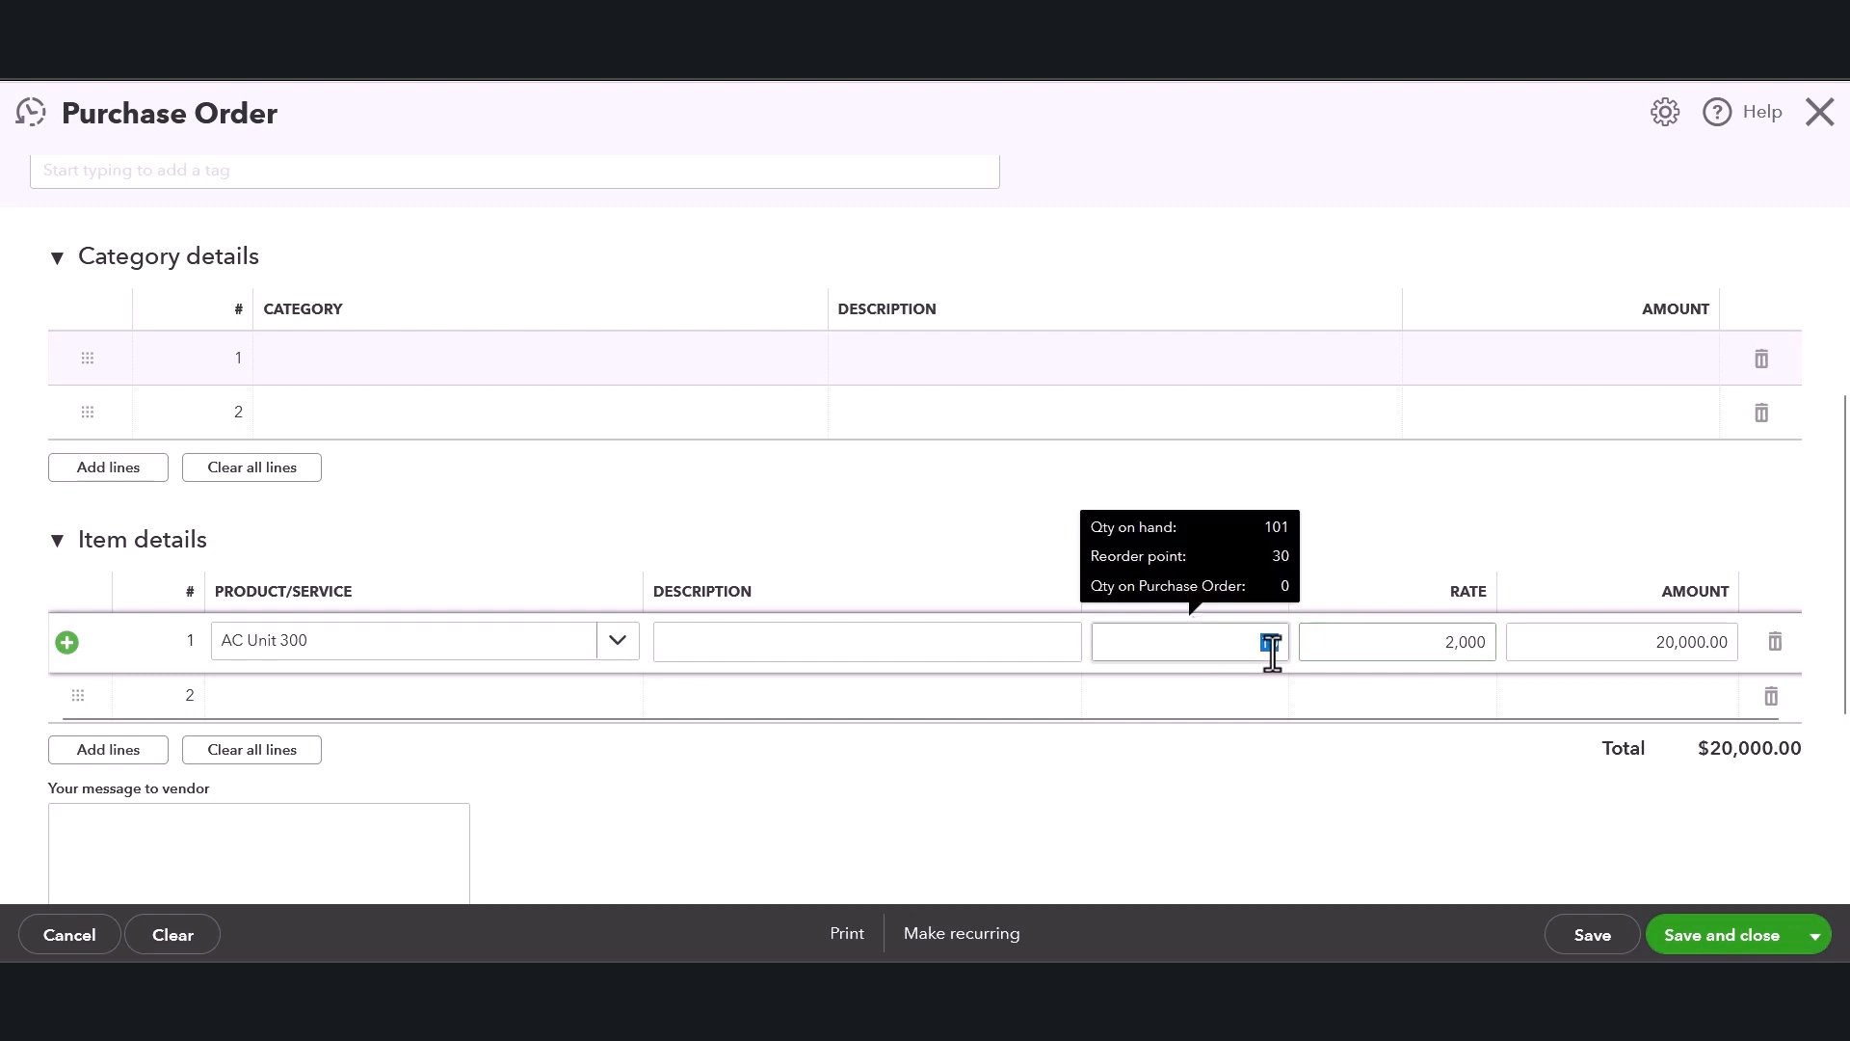
type("1")
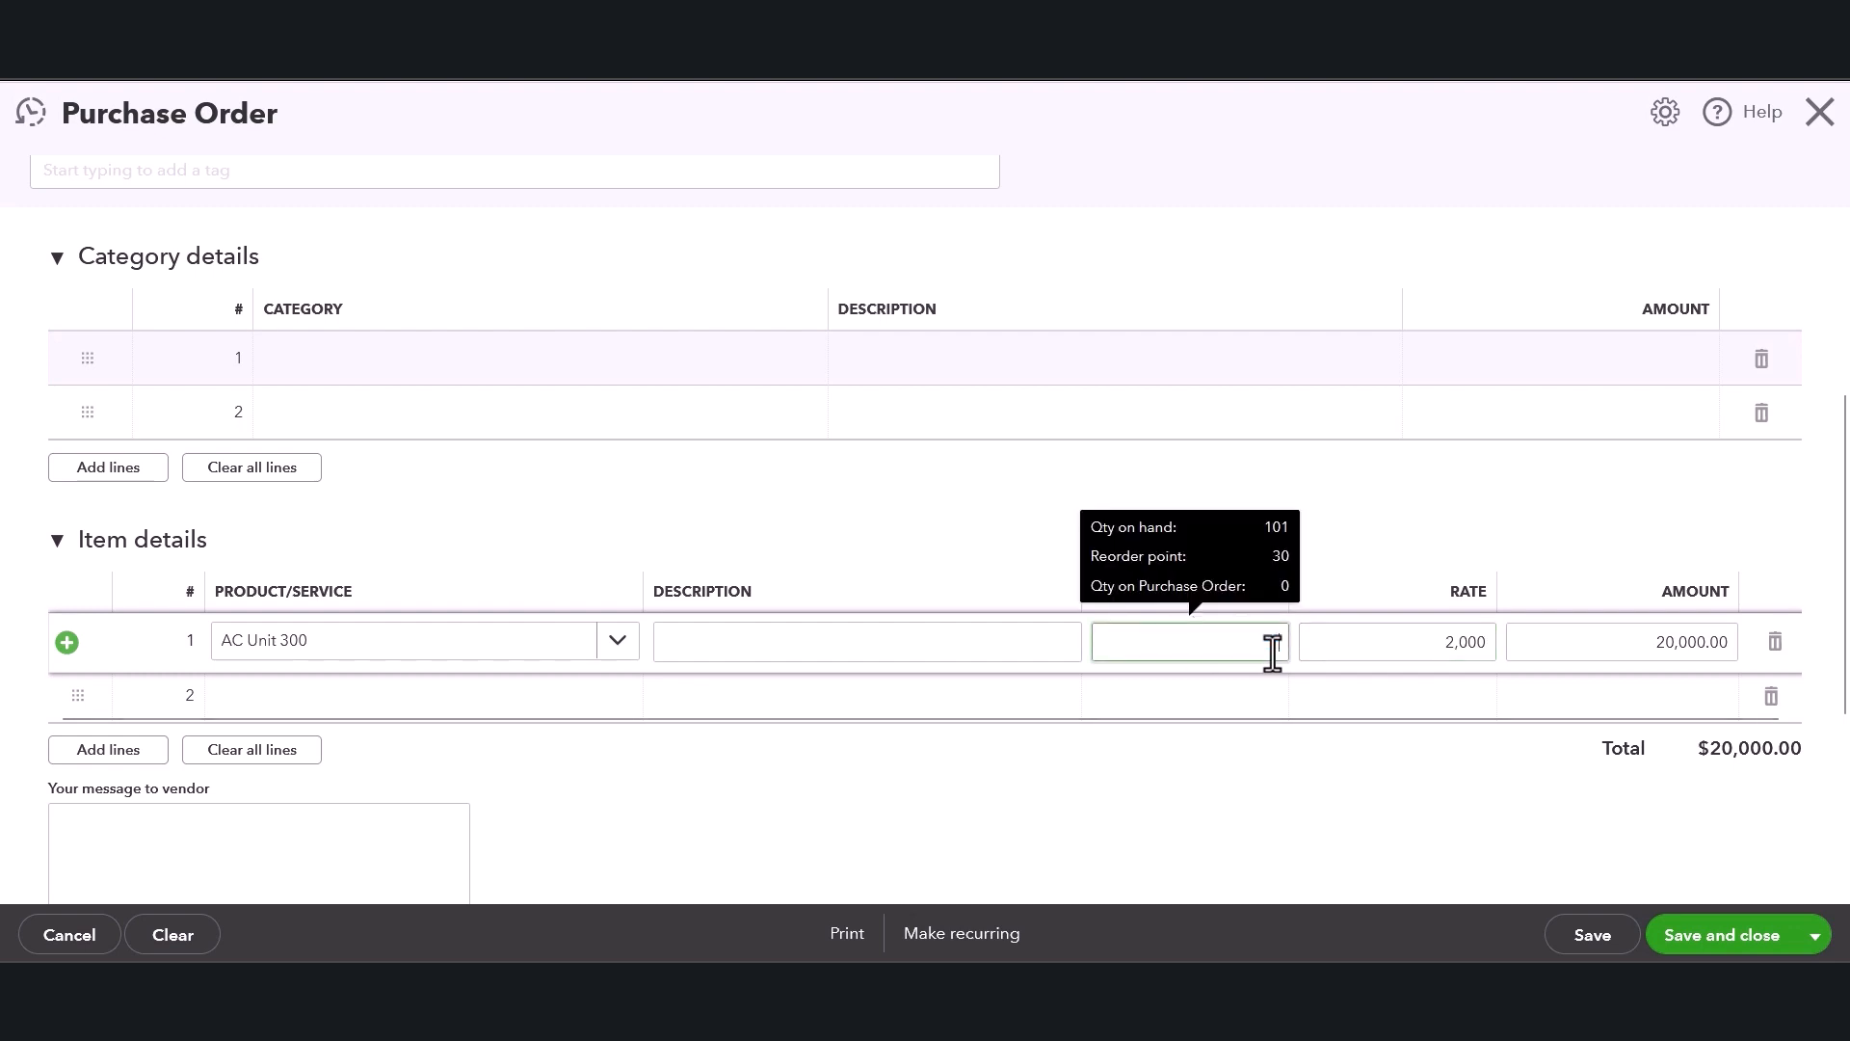
key("Tab")
left_click(1672, 638)
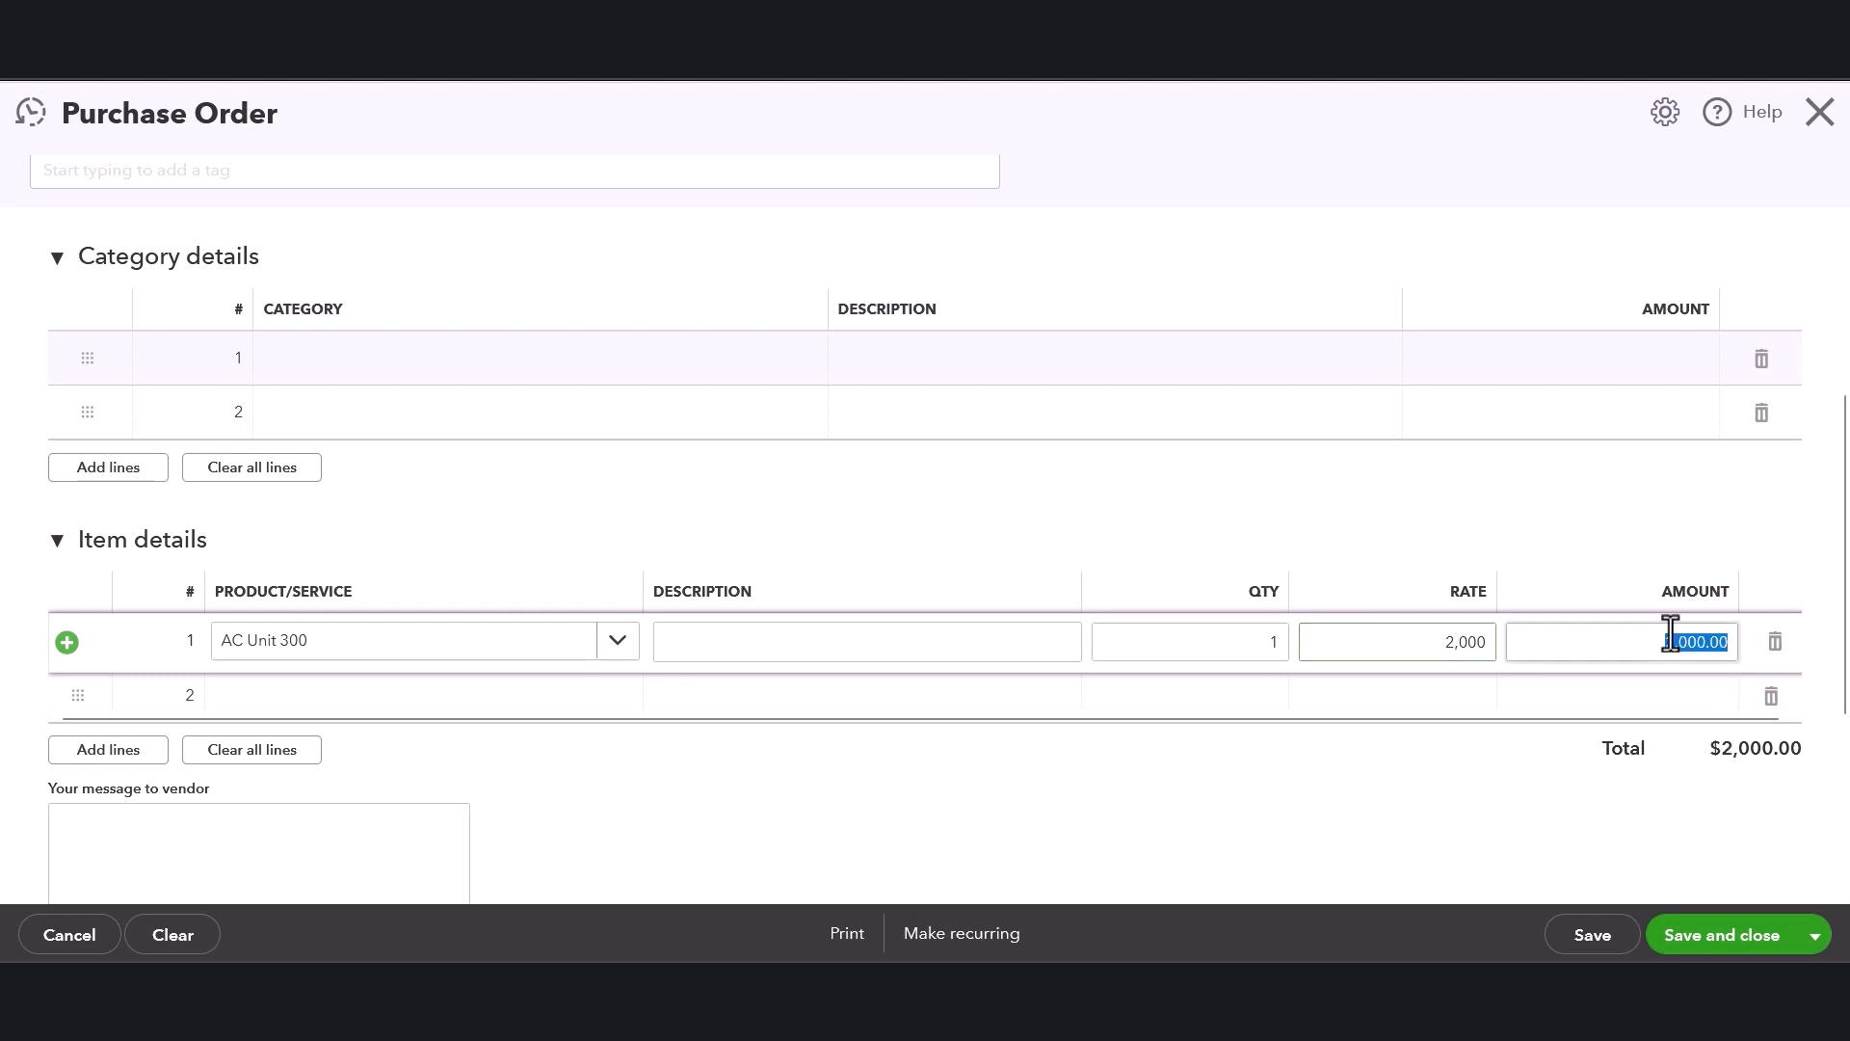
scroll(1648, 587, "down", 1)
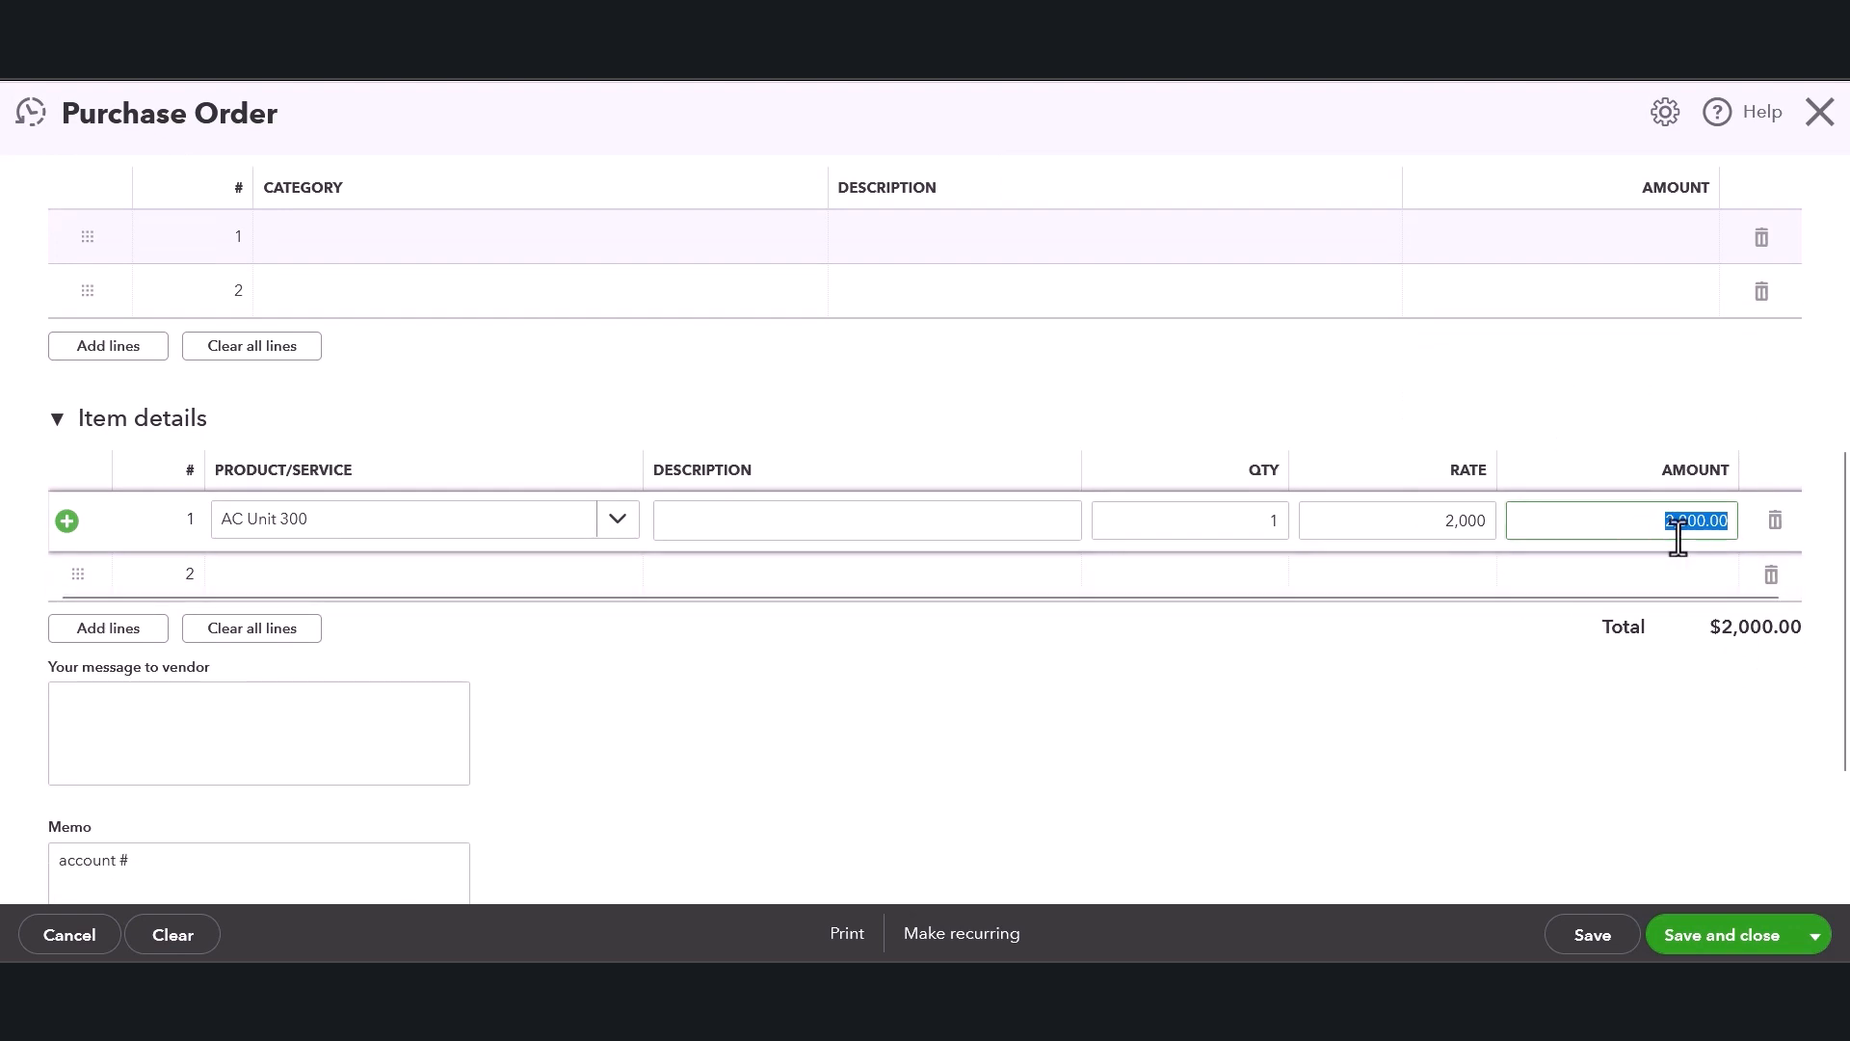
left_click(1650, 730)
mouse_move(1263, 538)
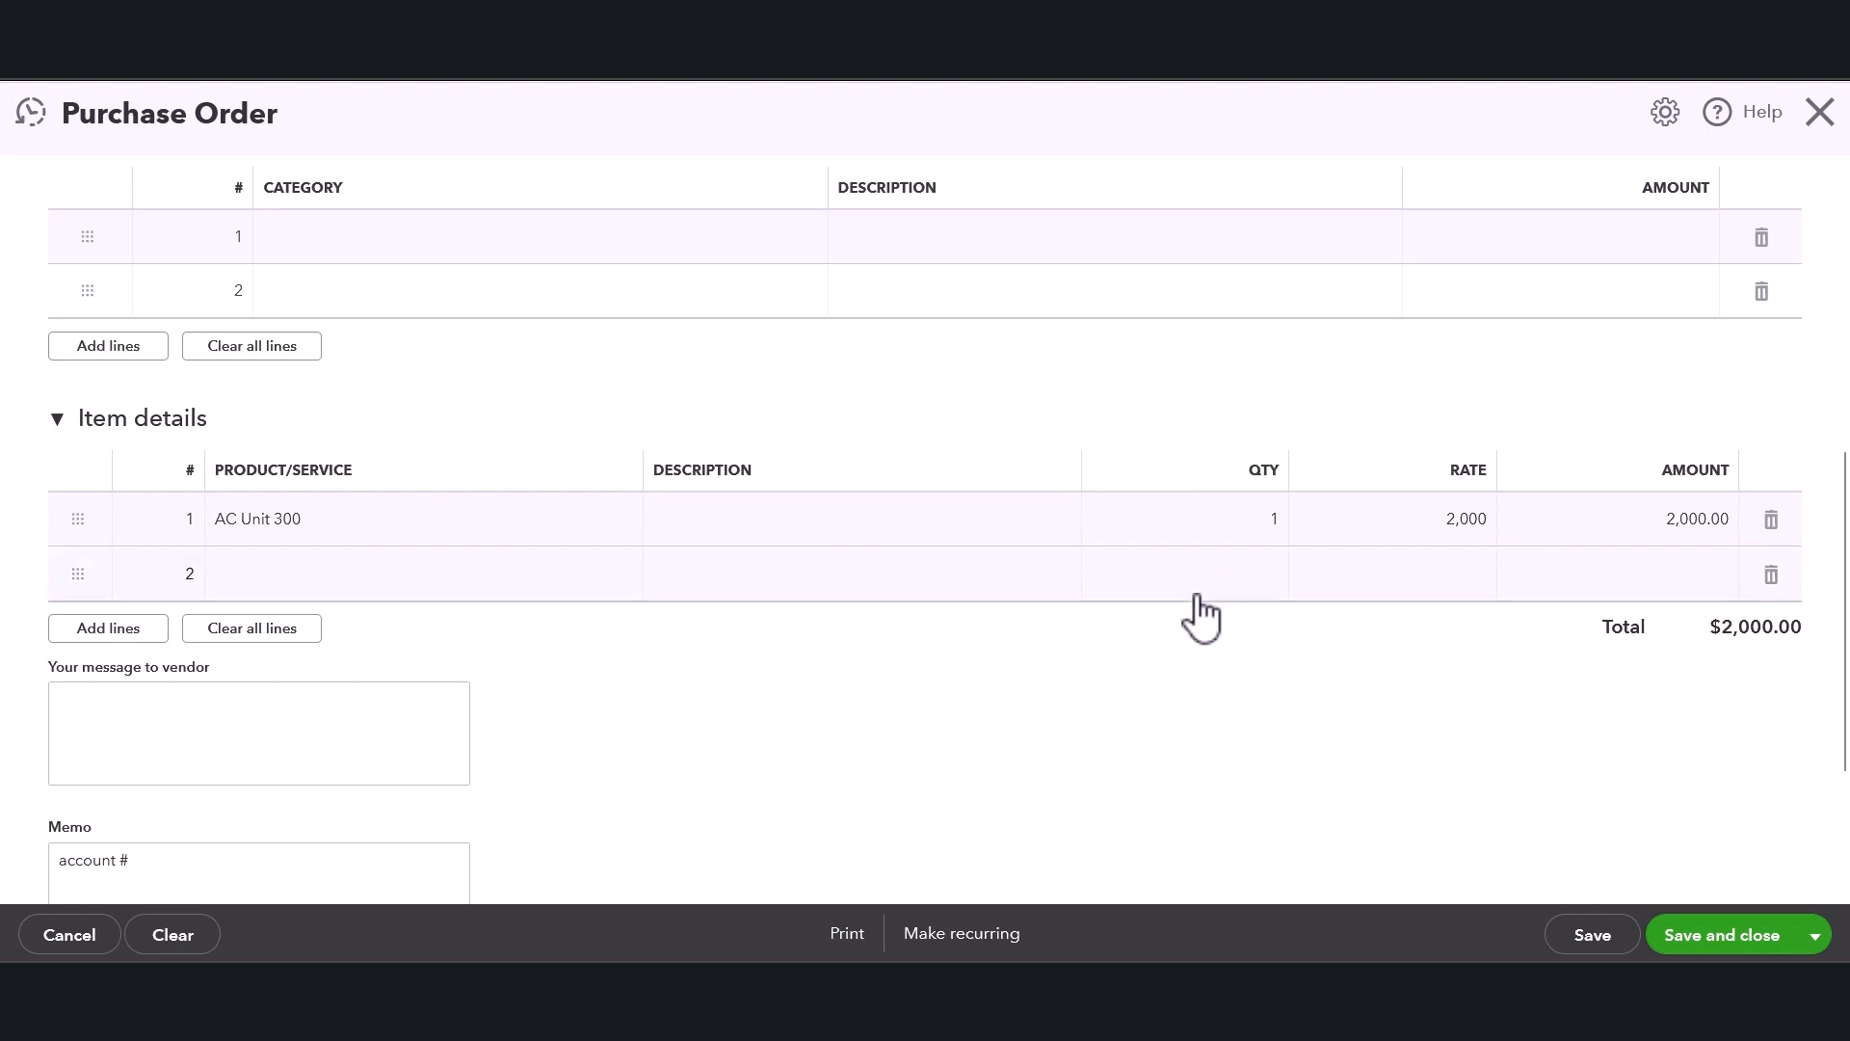
Add extra item lines and delete the four empty ones again.
scroll(1128, 641, "down", 2)
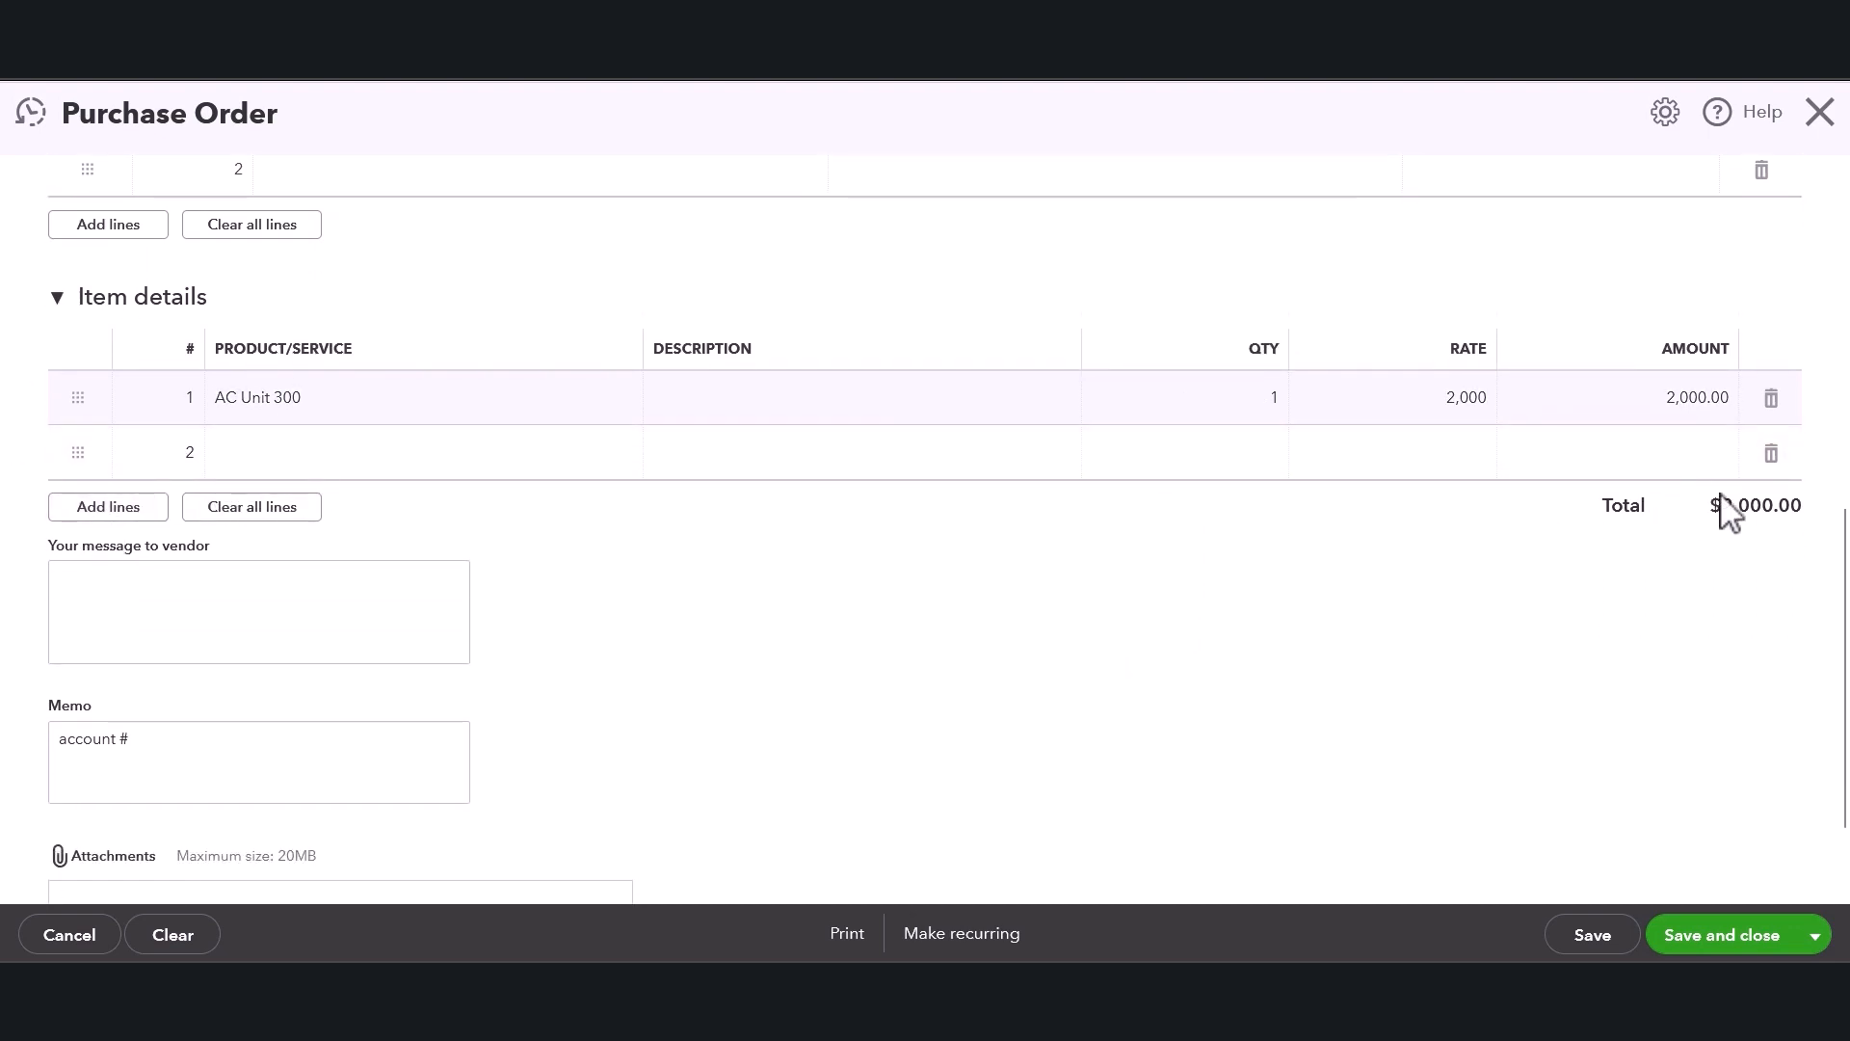
left_click(108, 520)
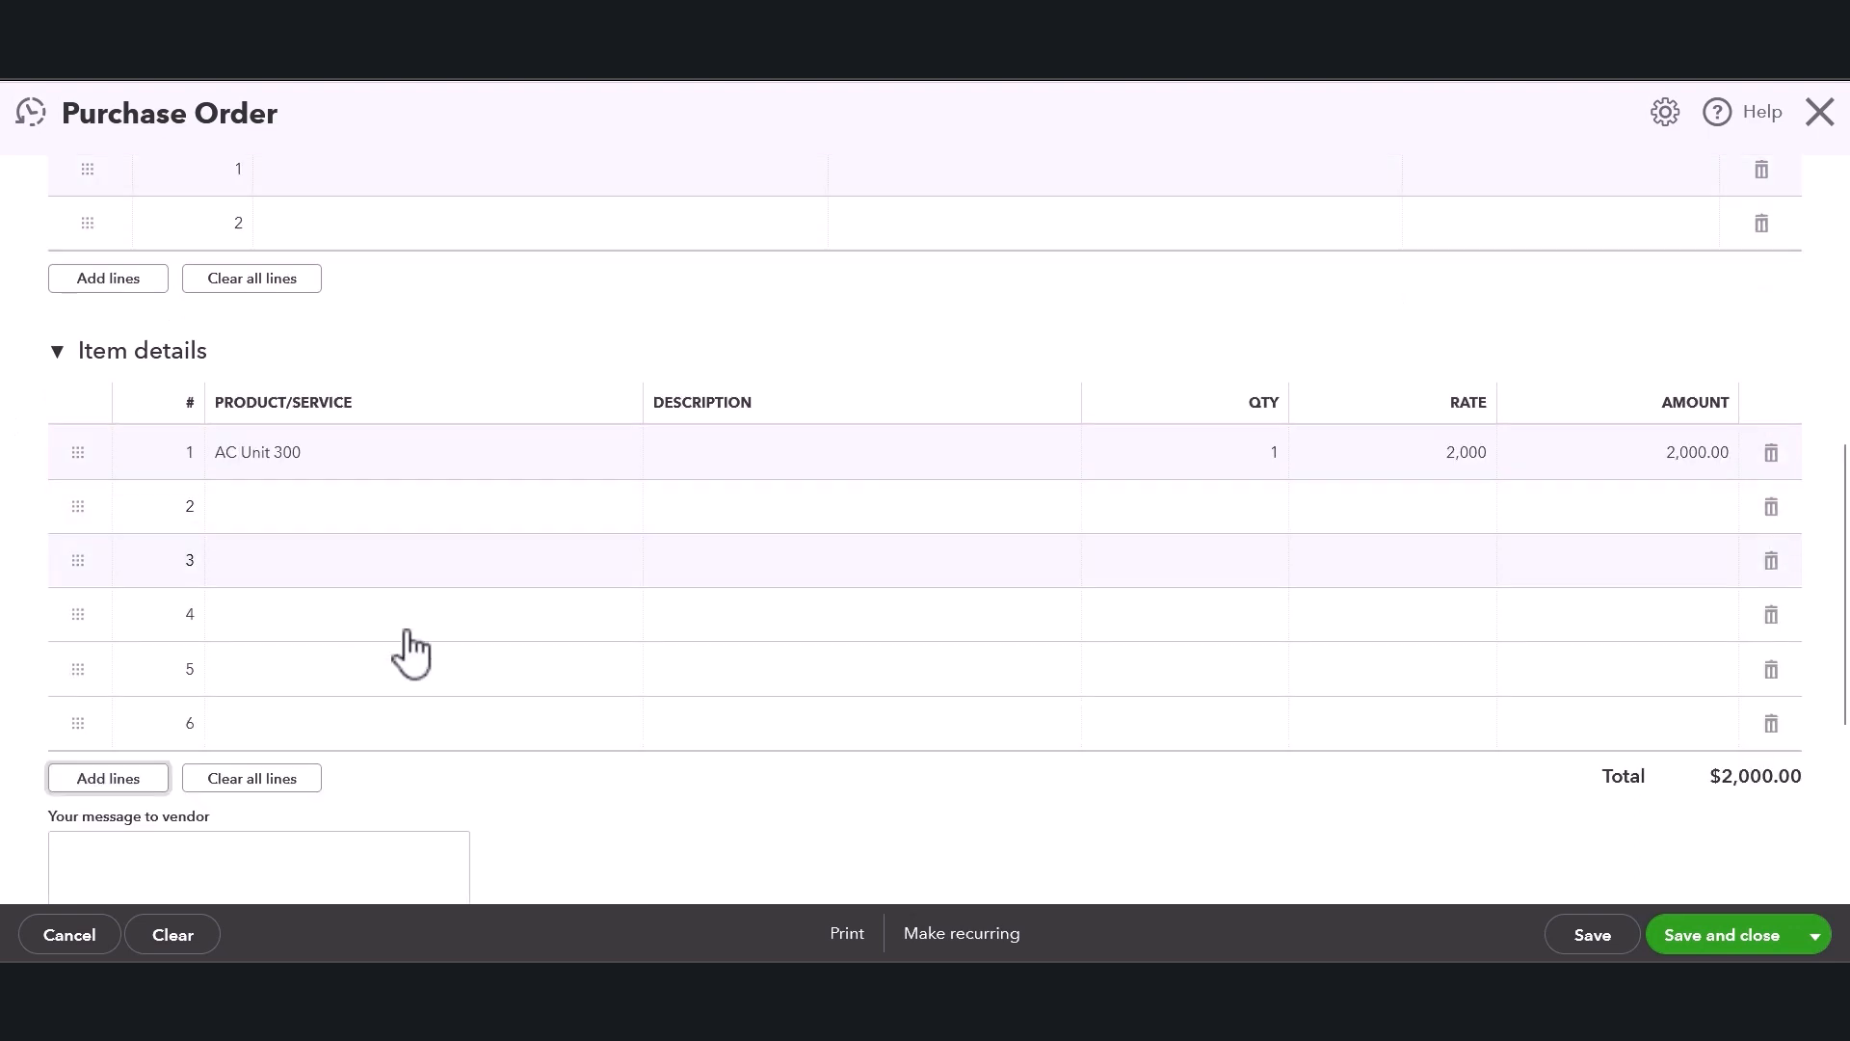
left_click(1774, 723)
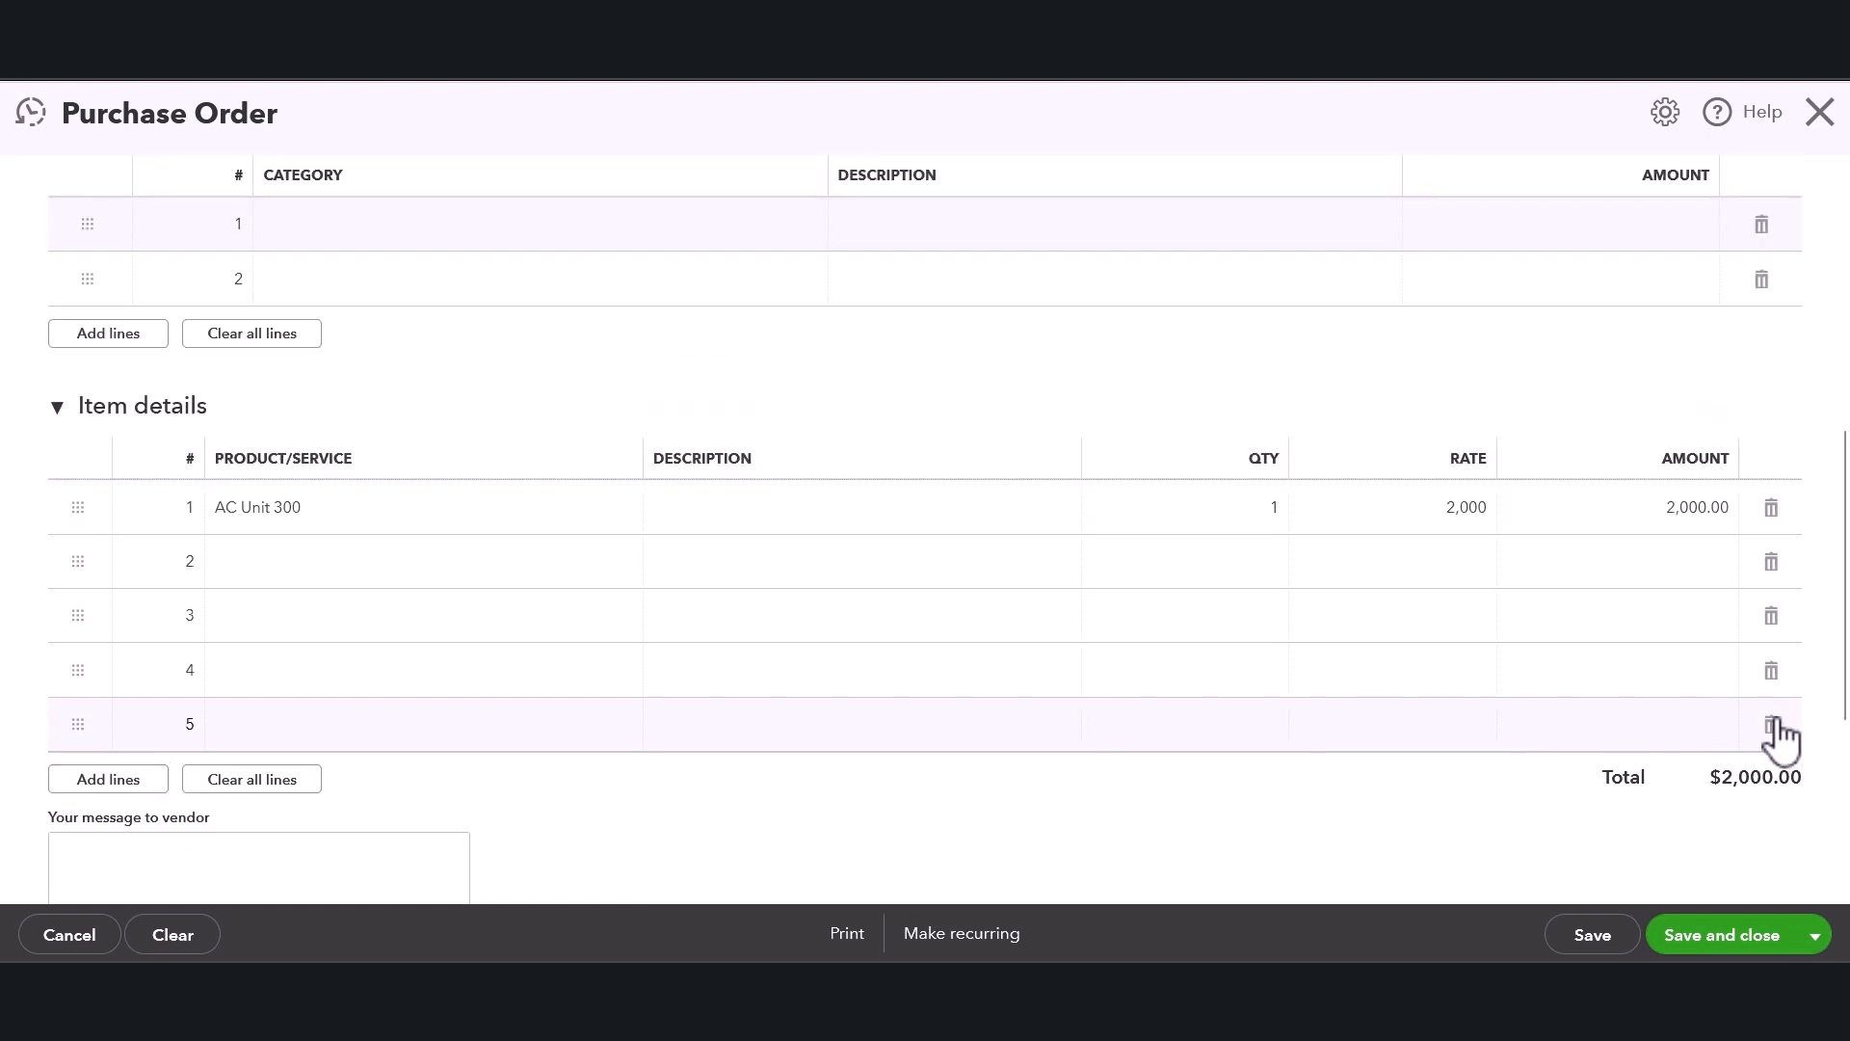
left_click(1774, 723)
left_click(1772, 670)
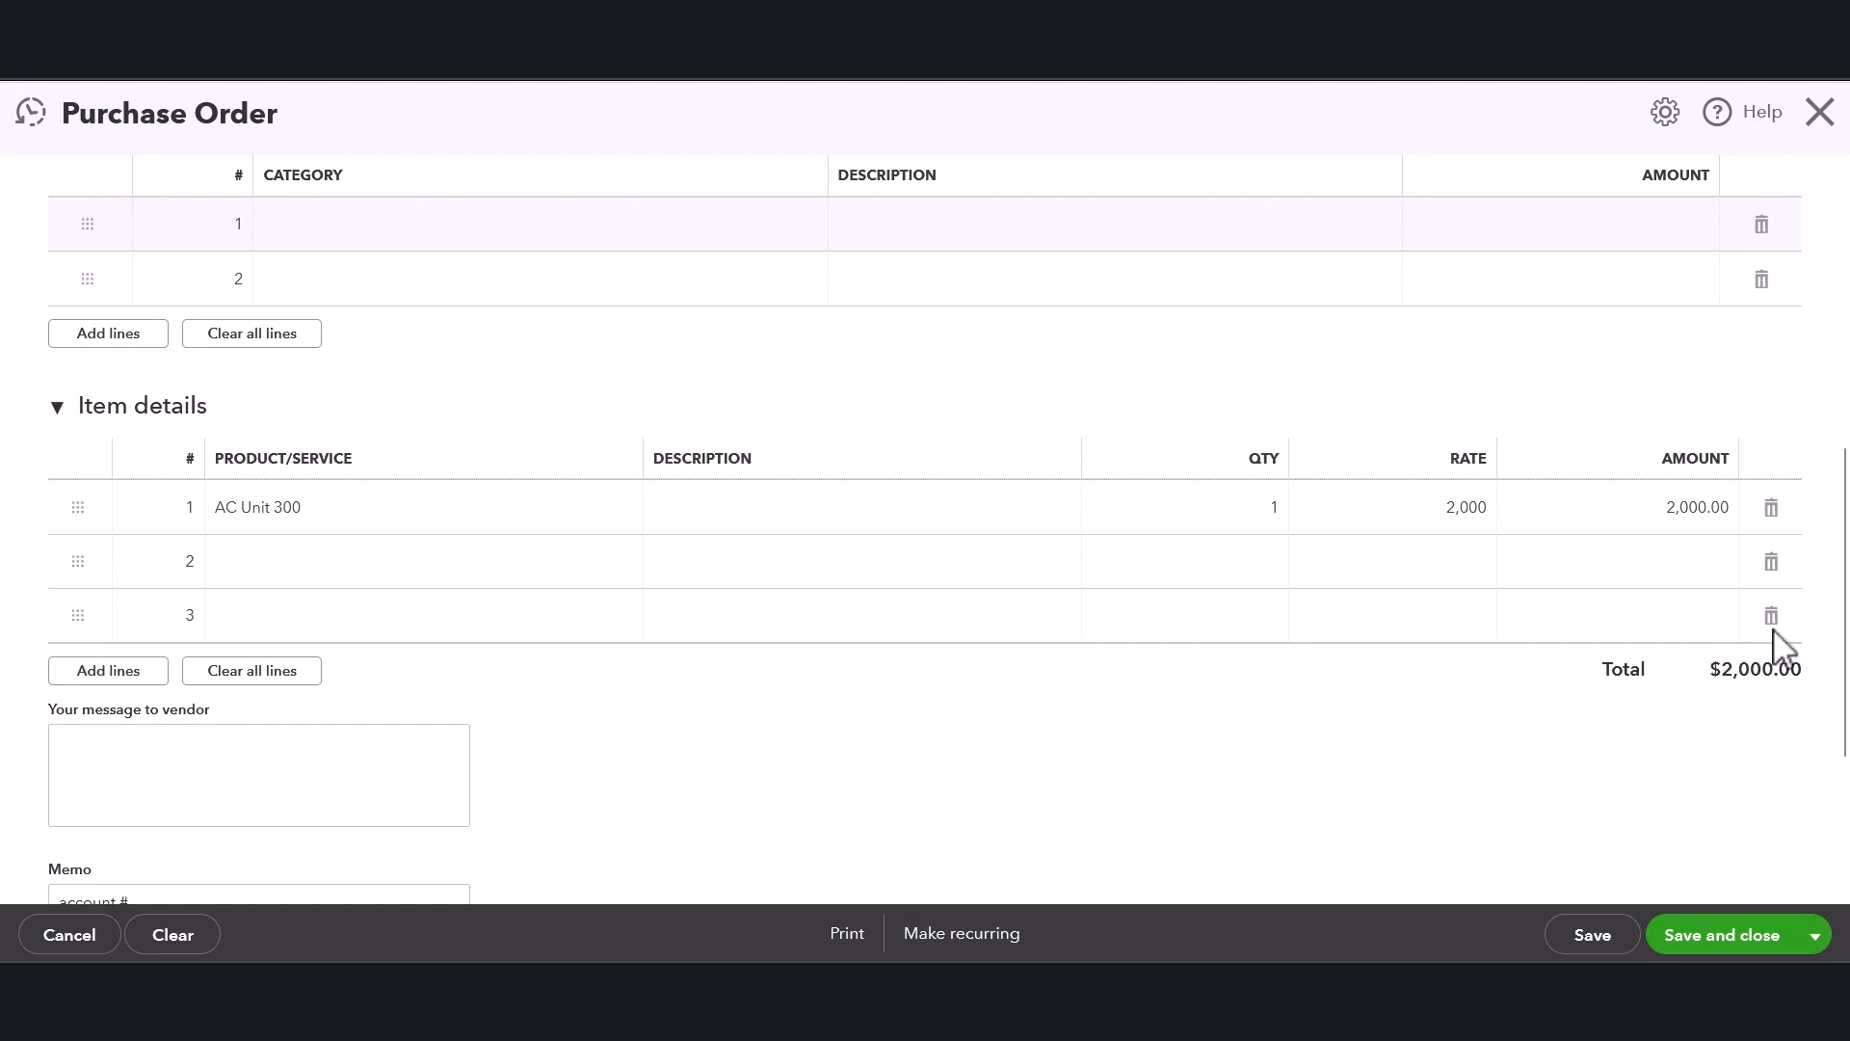
left_click(1771, 617)
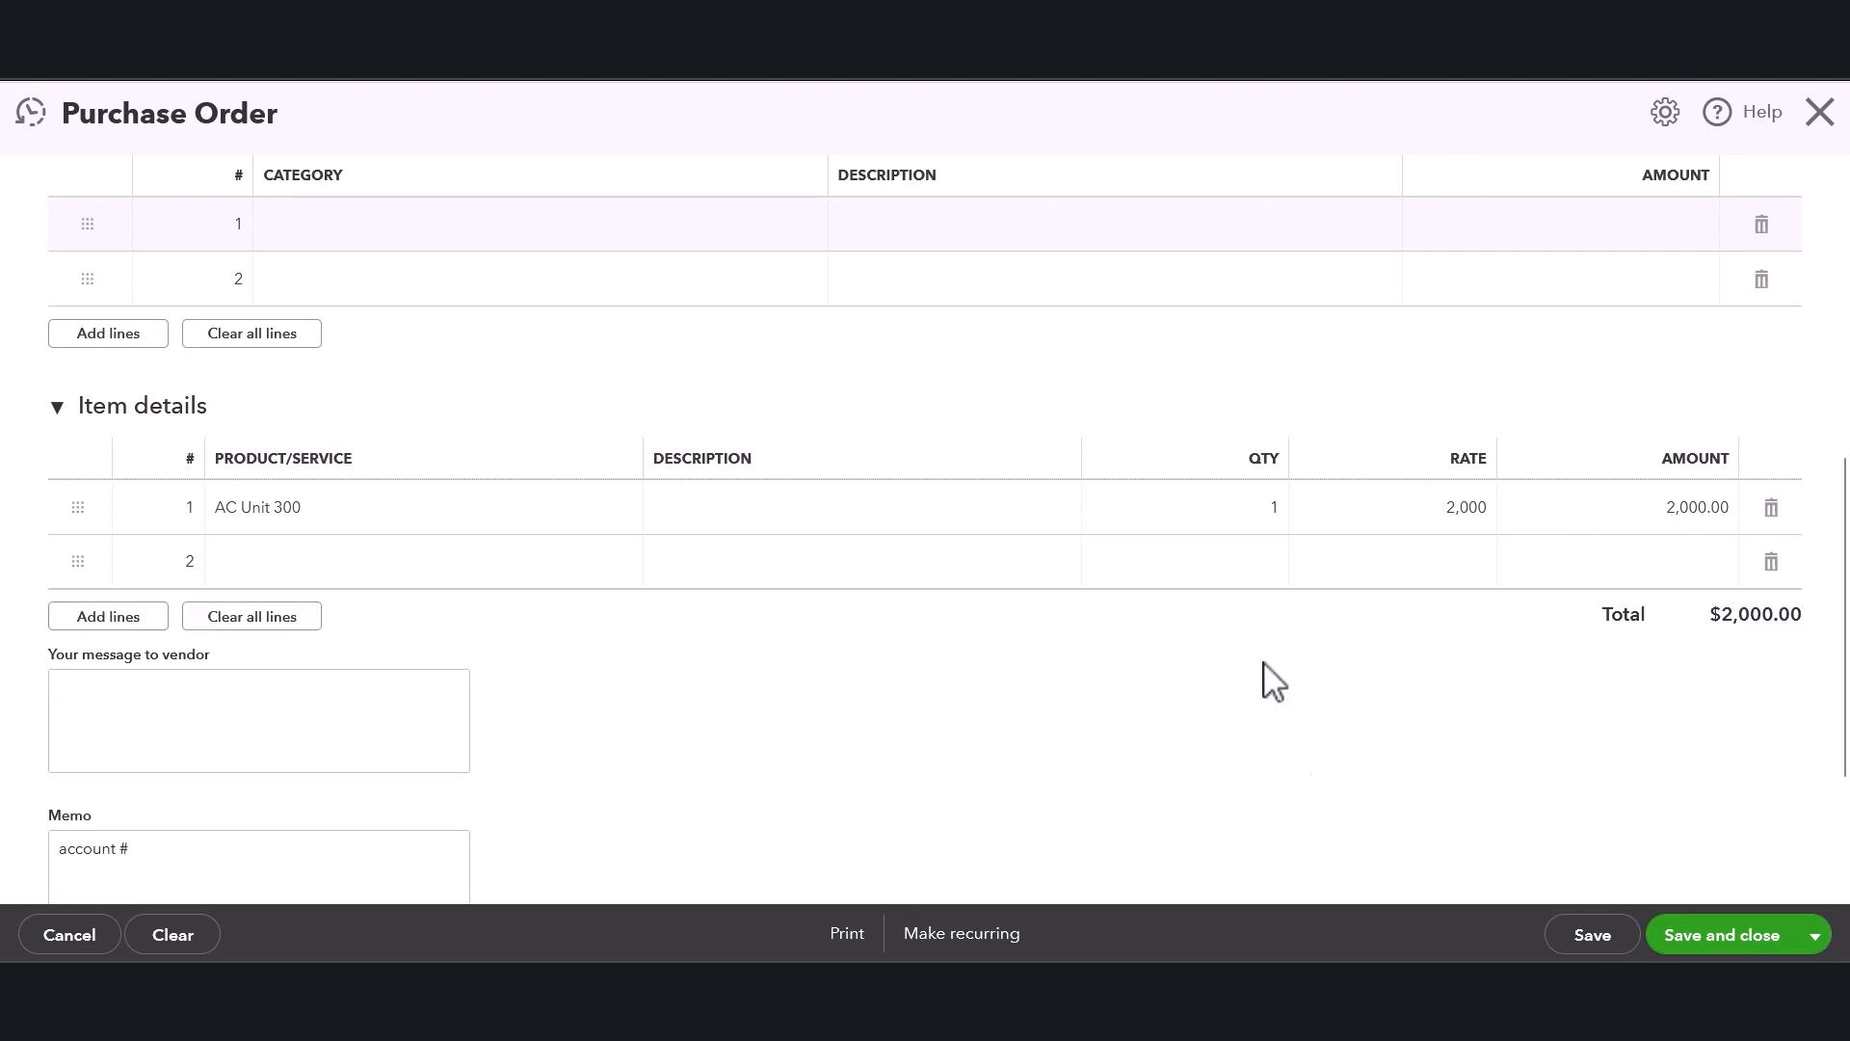
Examine the message-to-vendor box below the item details.
scroll(1735, 603, "up", 2)
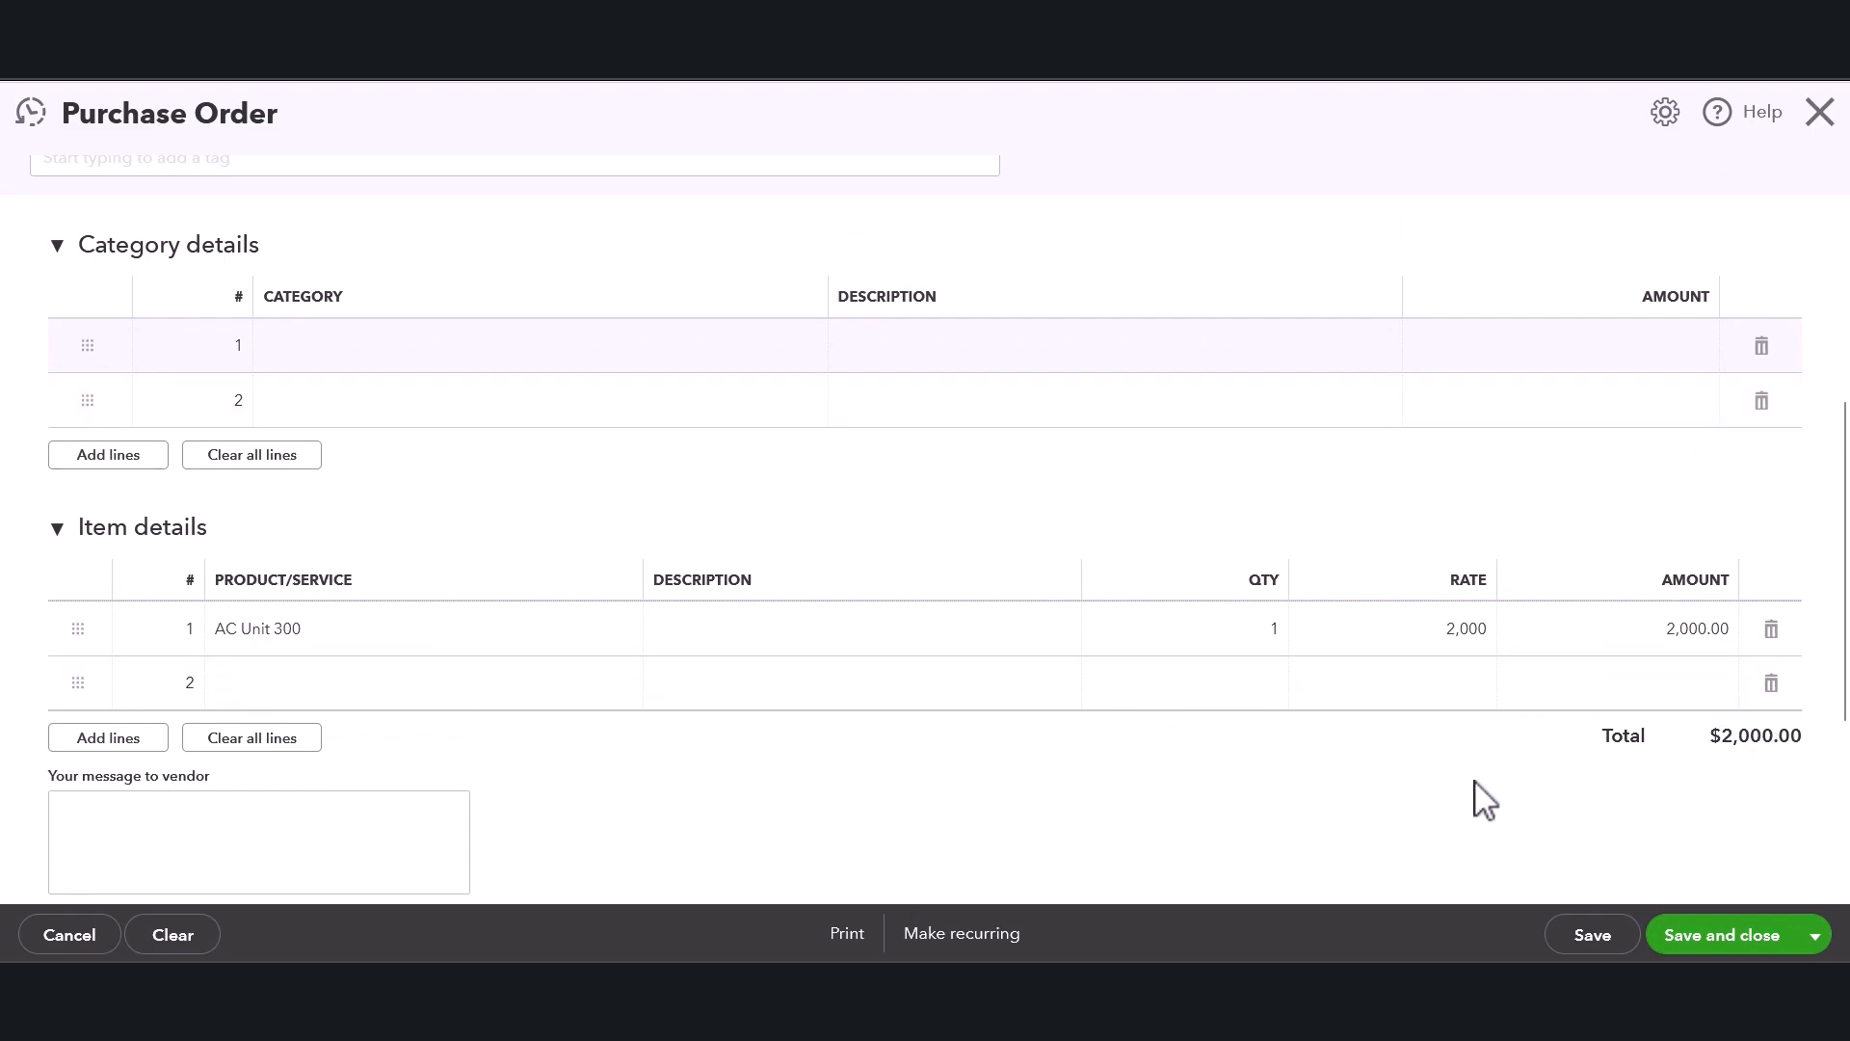
scroll(1099, 776, "down", 1)
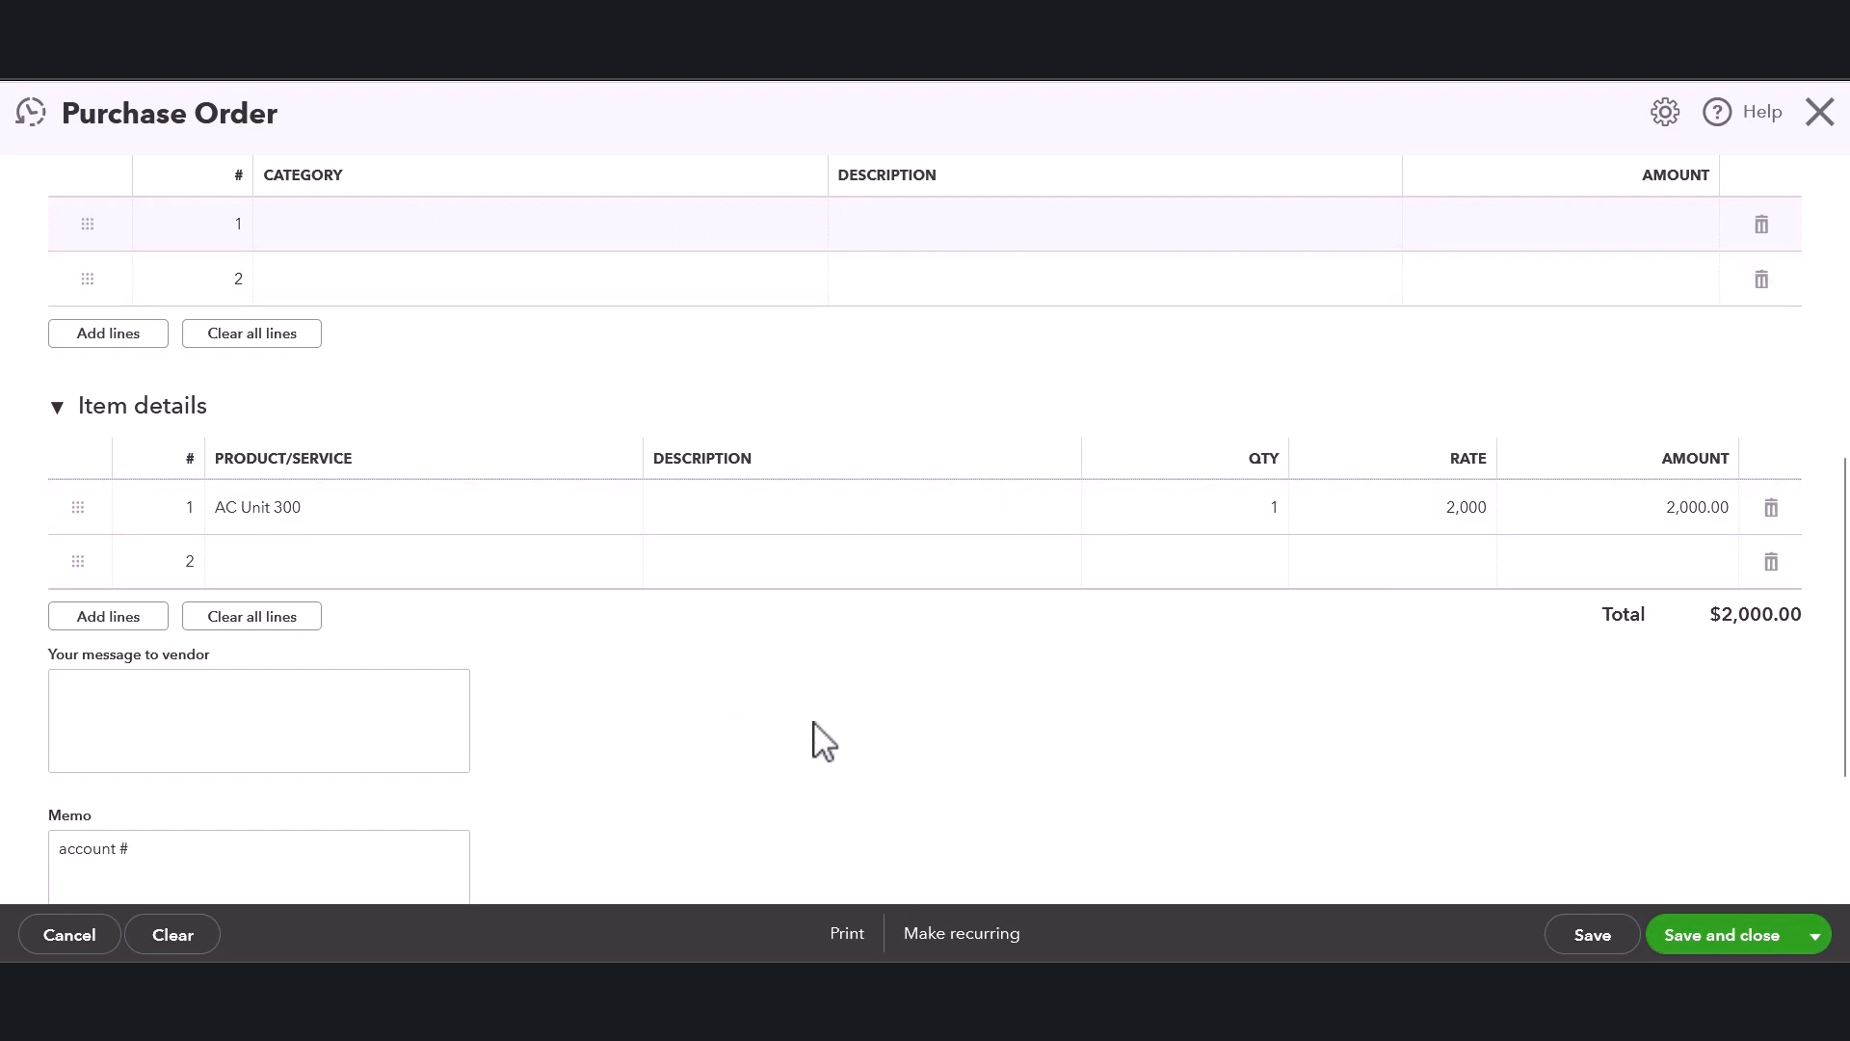
scroll(217, 634, "down", 1)
left_click(218, 634)
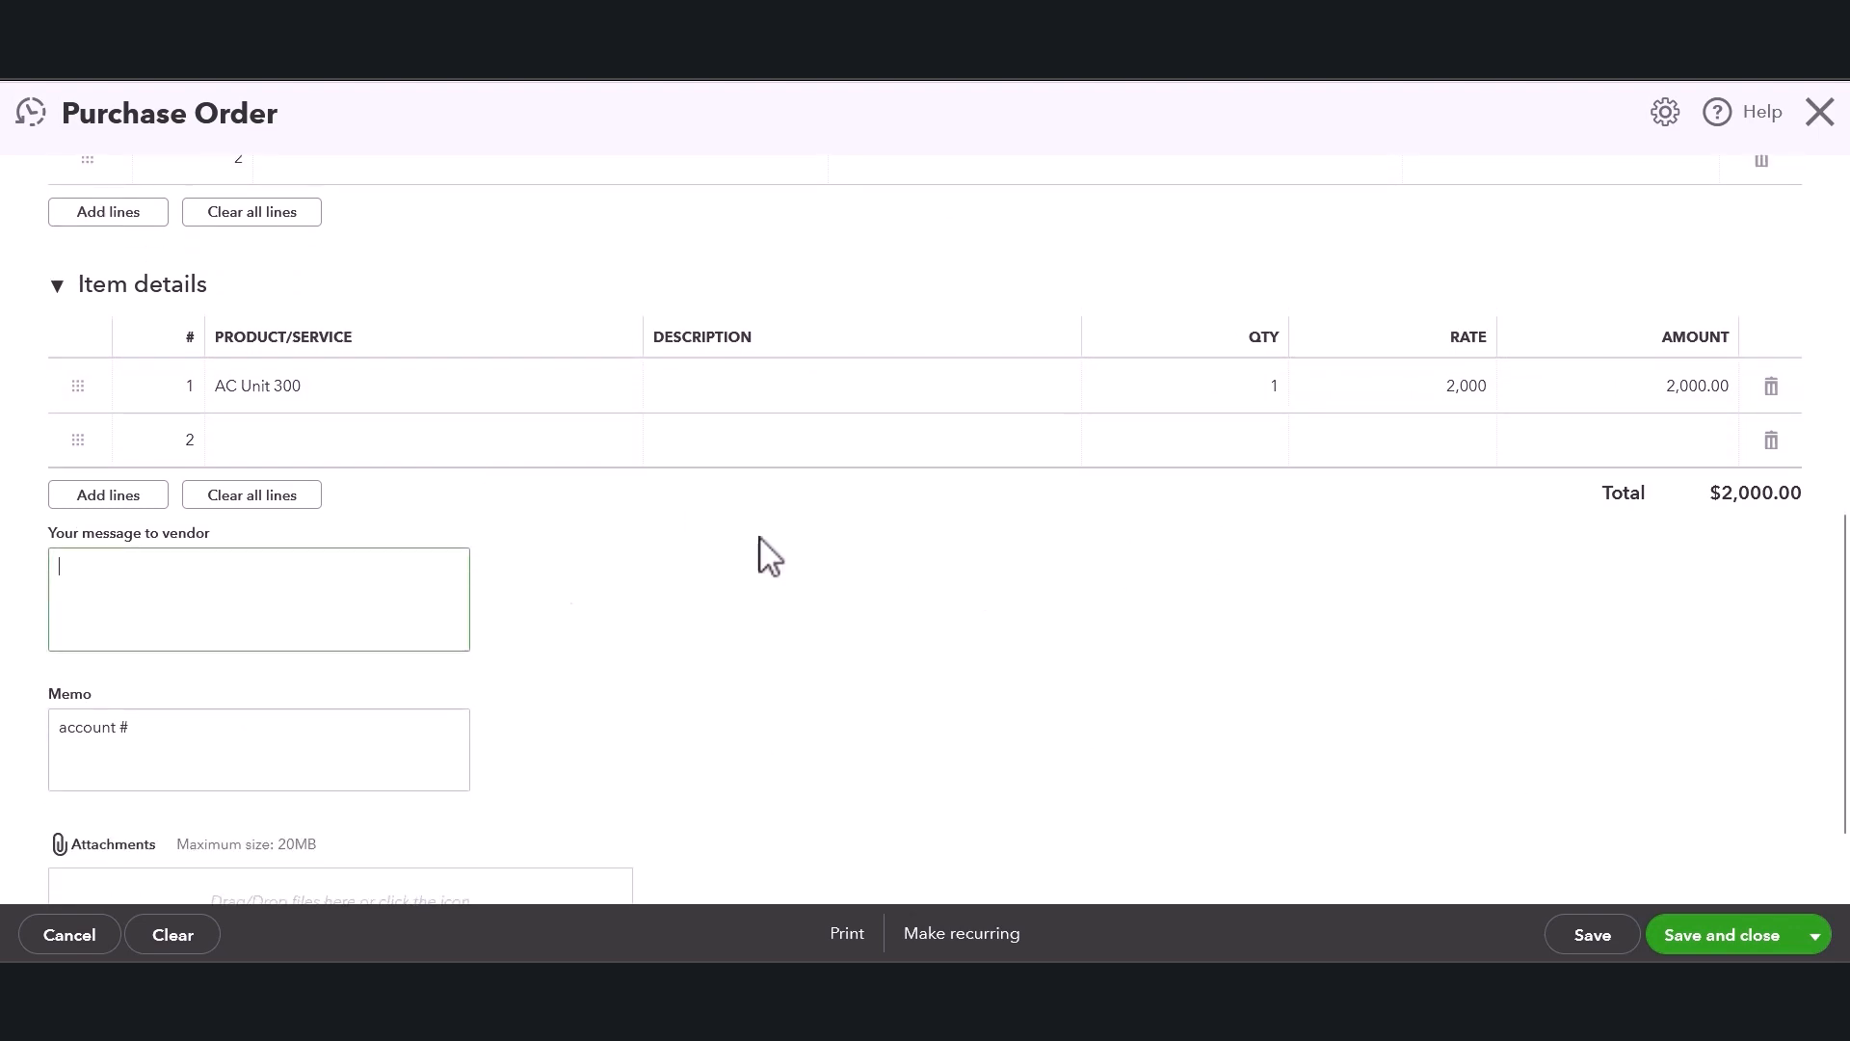
scroll(599, 714, "down", 1)
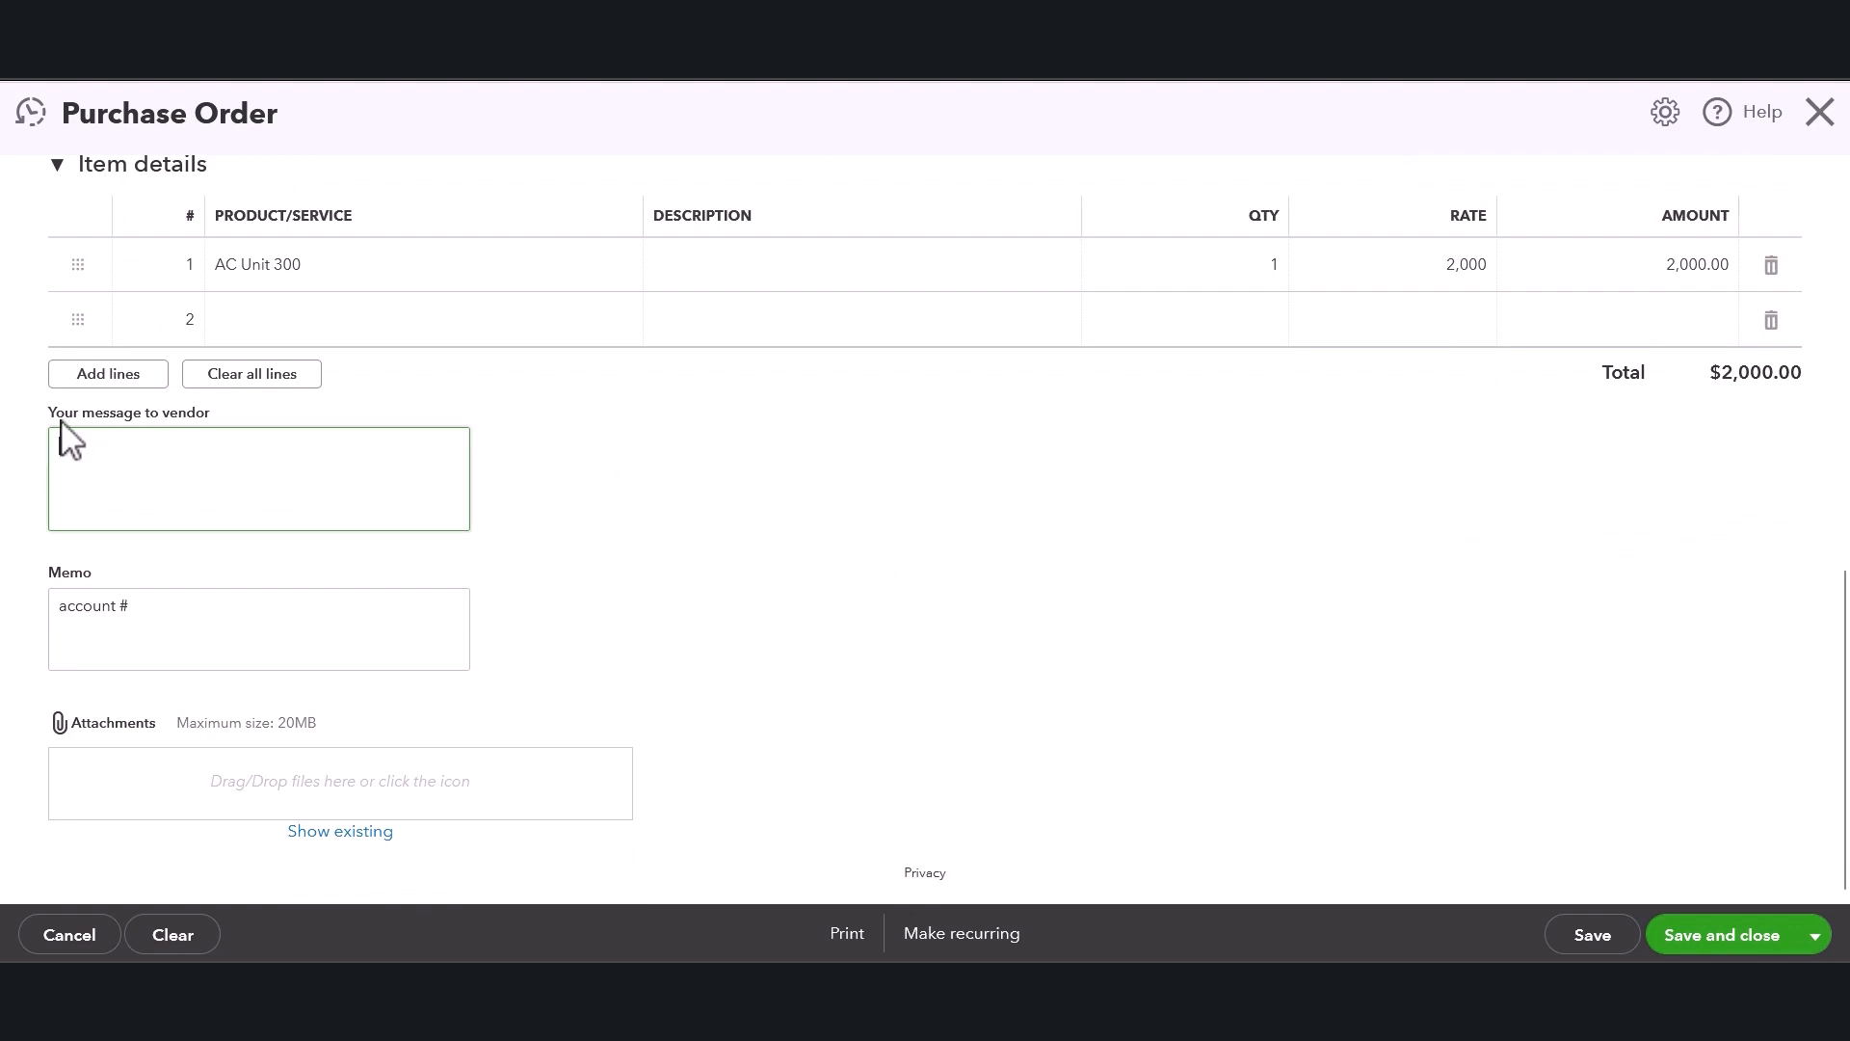
left_click_drag(54, 409, 224, 405)
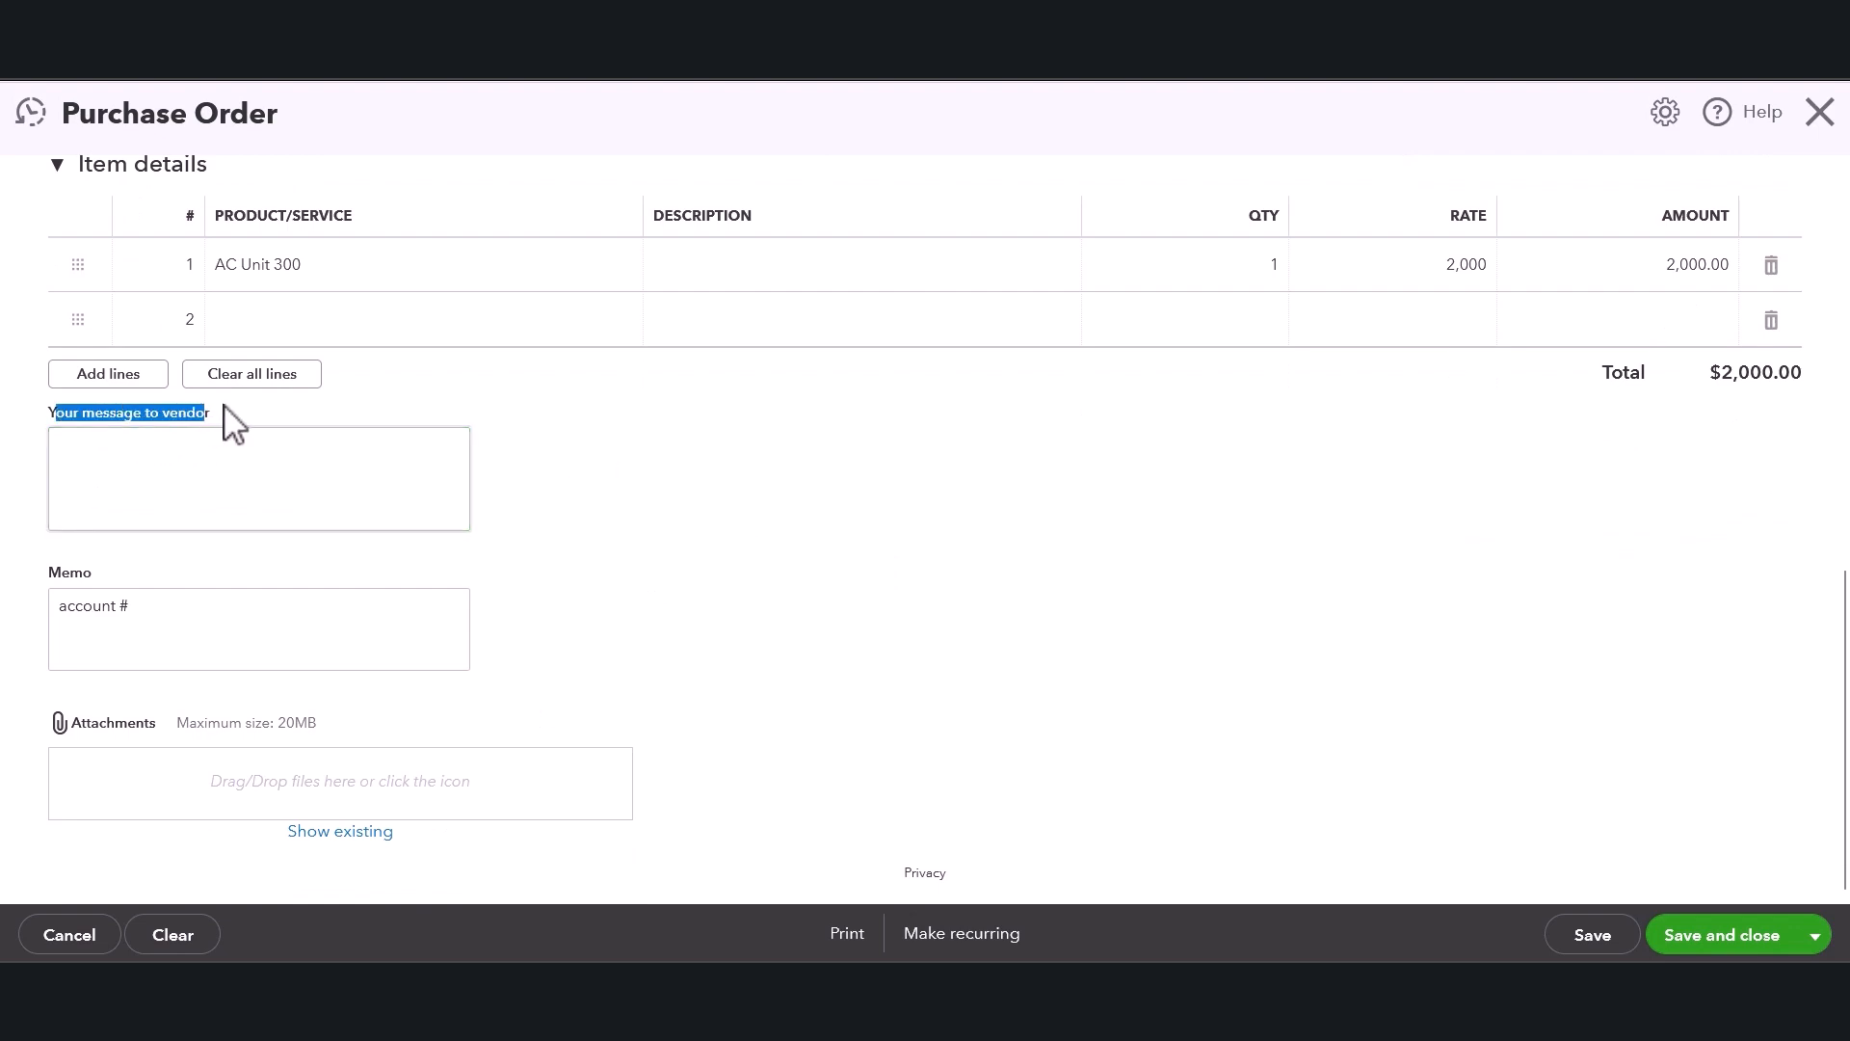
left_click(224, 472)
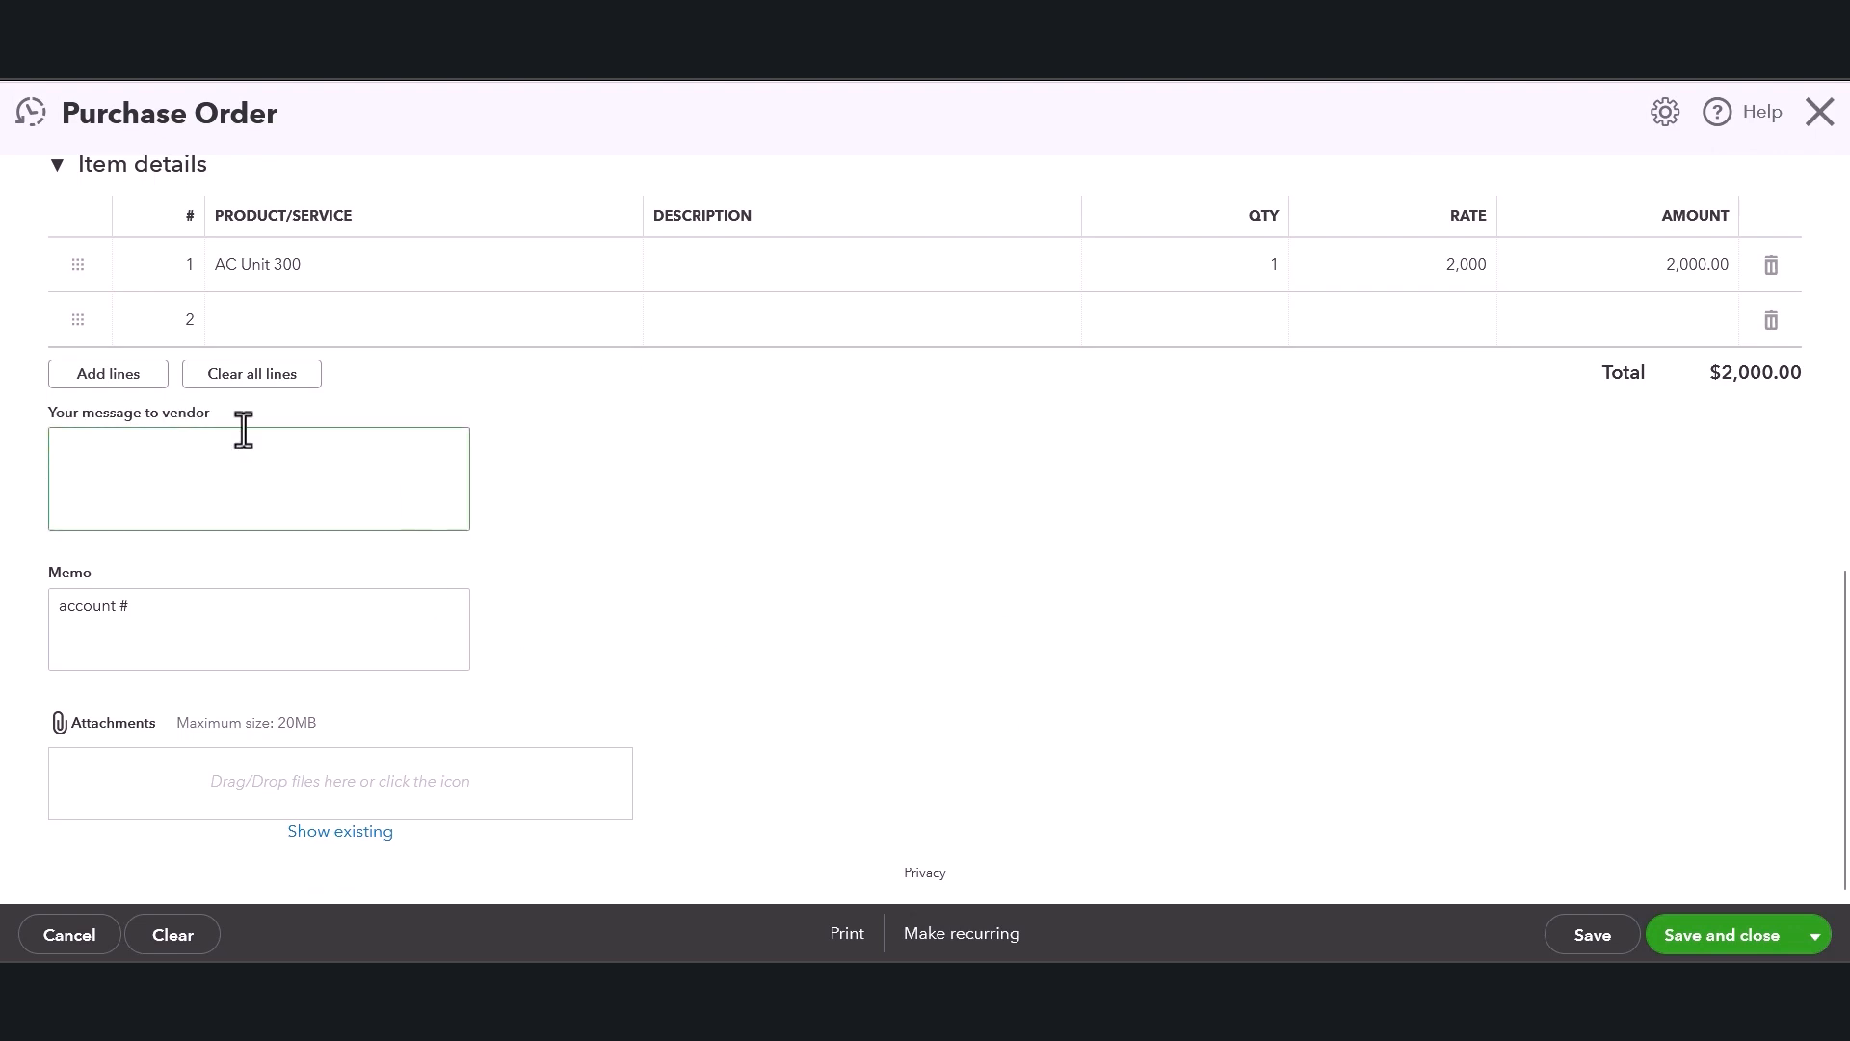
Complete the memo to read account # A100.
left_click(179, 615)
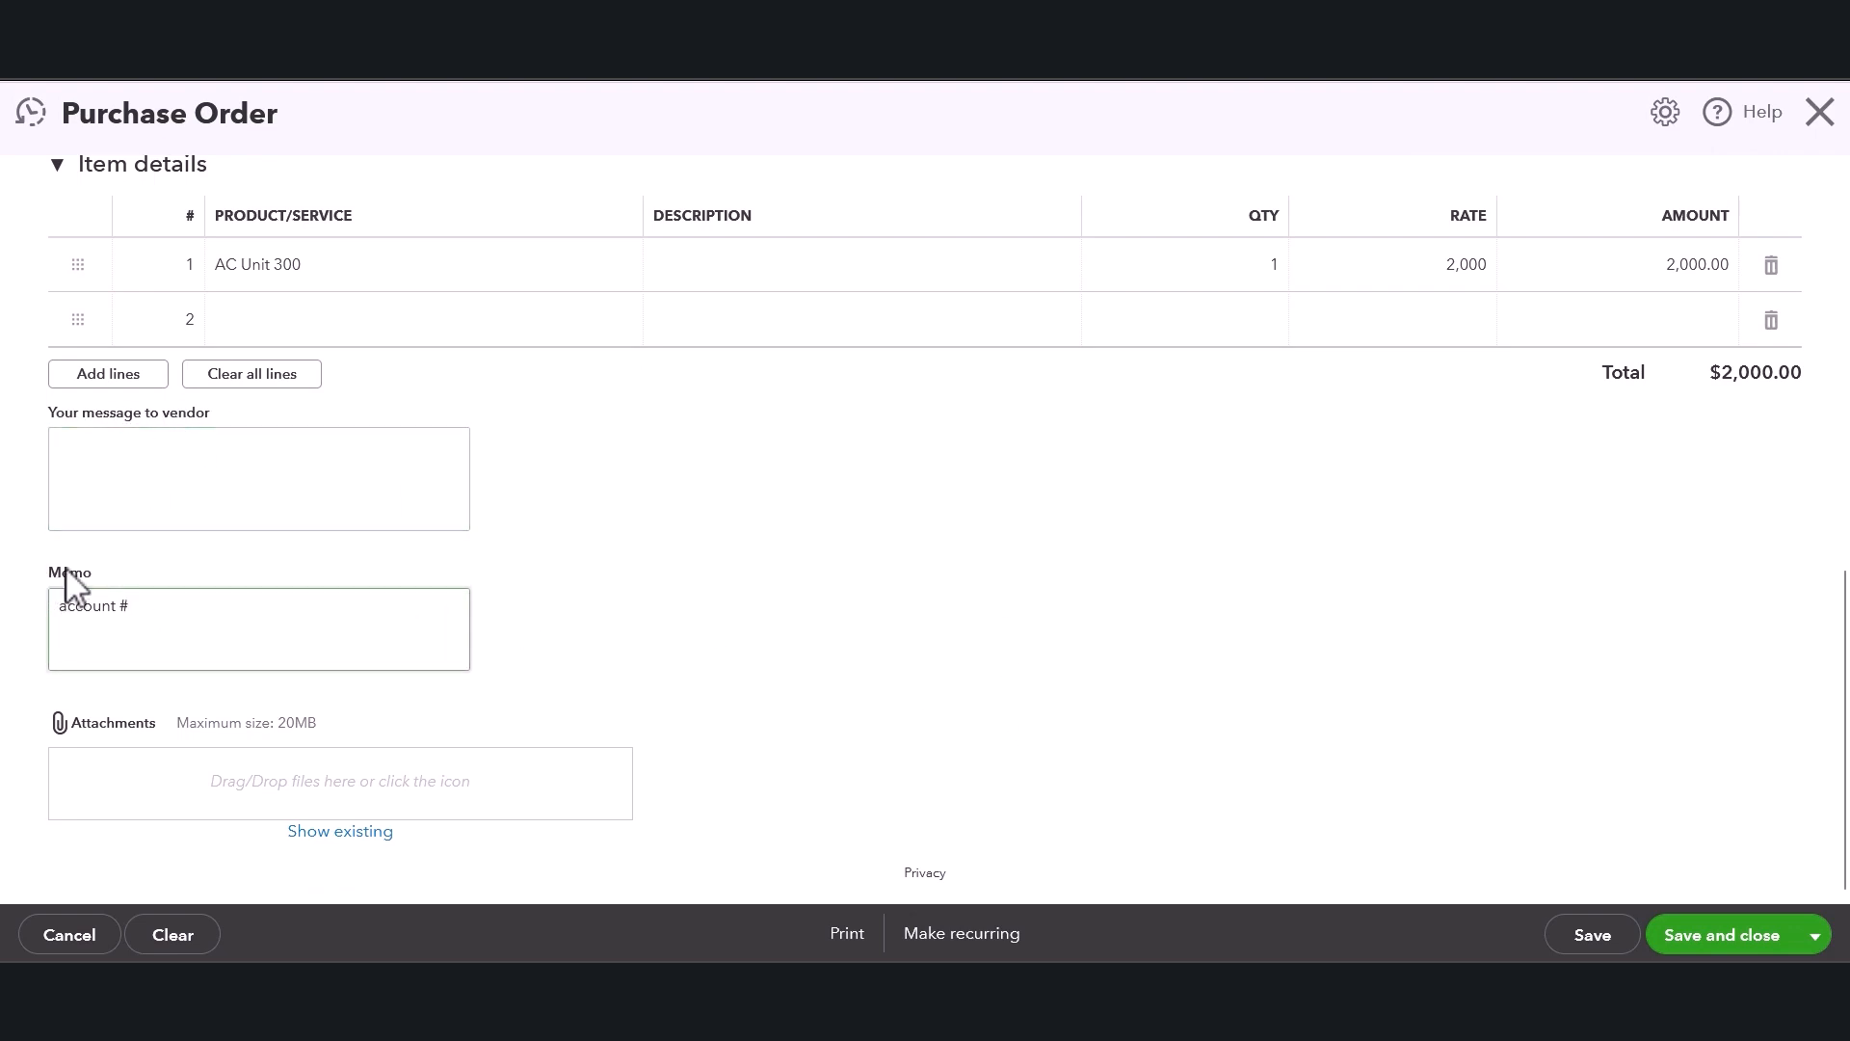
left_click_drag(67, 587, 181, 593)
left_click(185, 609)
left_click(774, 589)
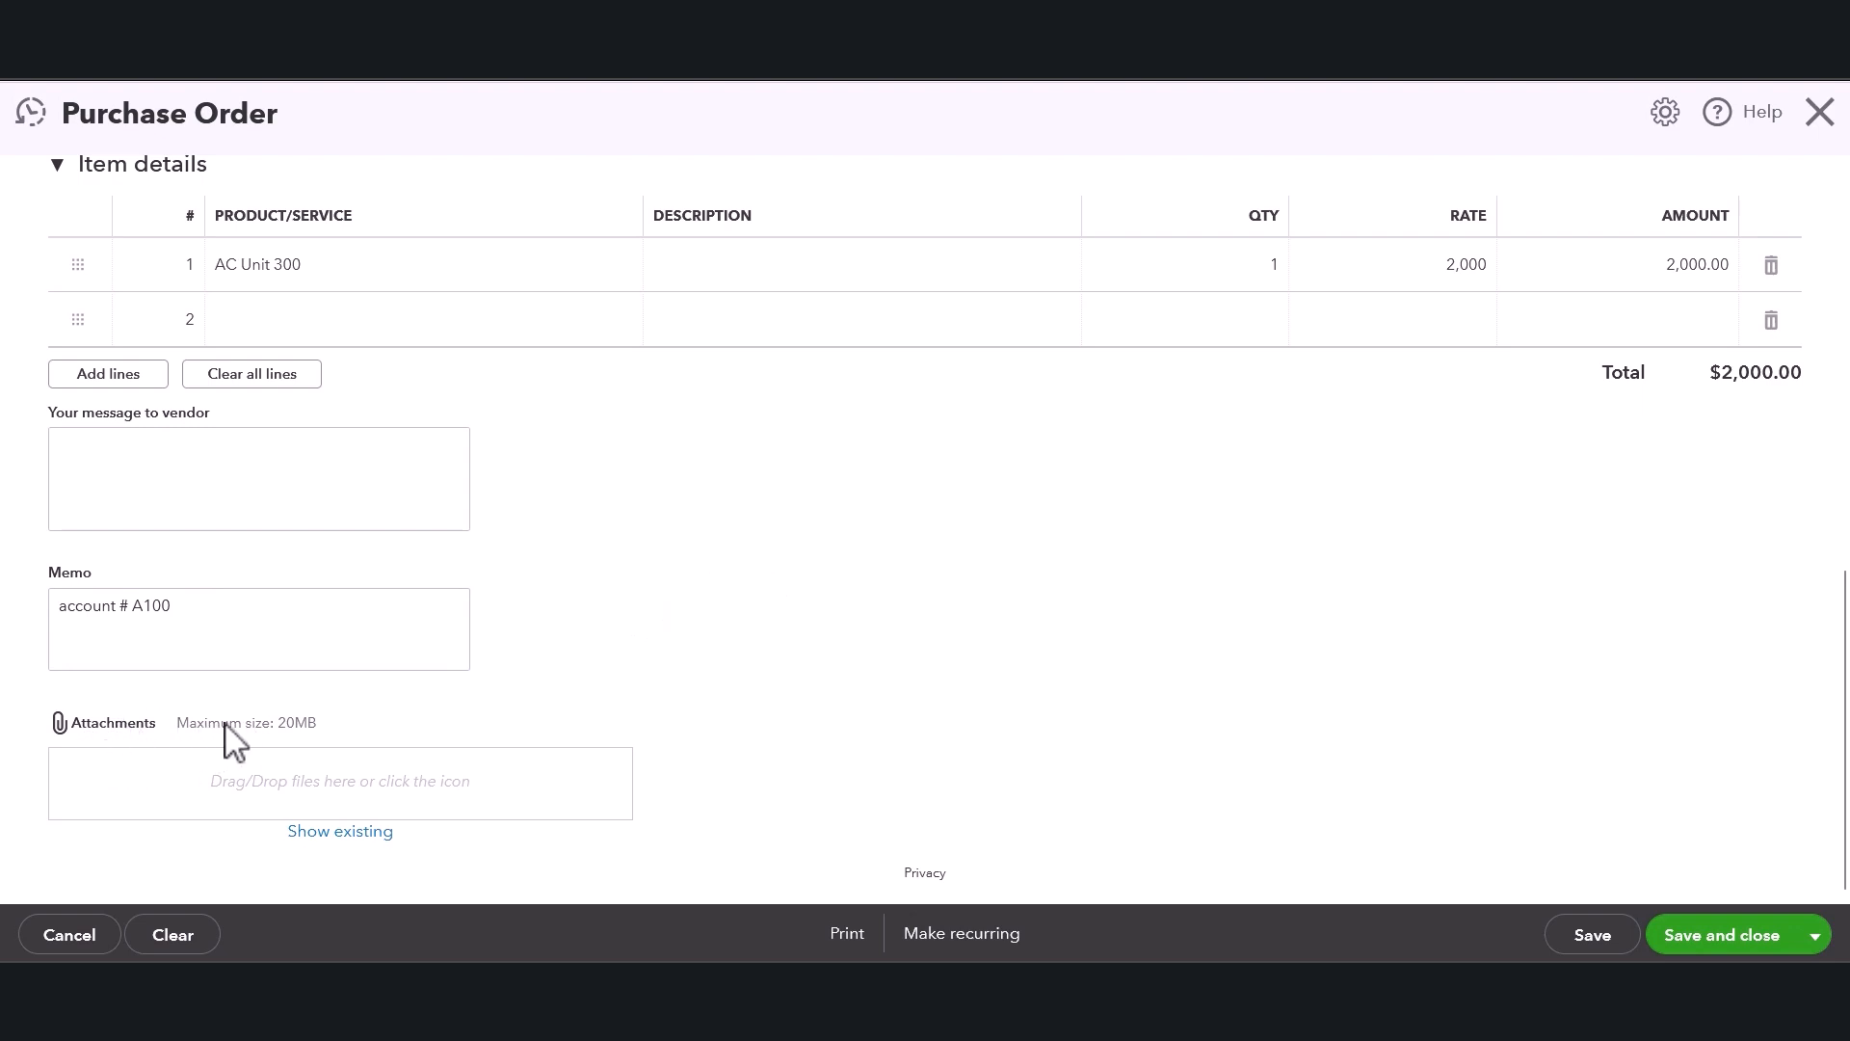
Review the attachments area and the whole purchase order form.
left_click_drag(229, 725, 339, 725)
left_click(828, 584)
scroll(838, 590, "up", 2)
scroll(863, 591, "down", 2)
scroll(872, 590, "up", 10)
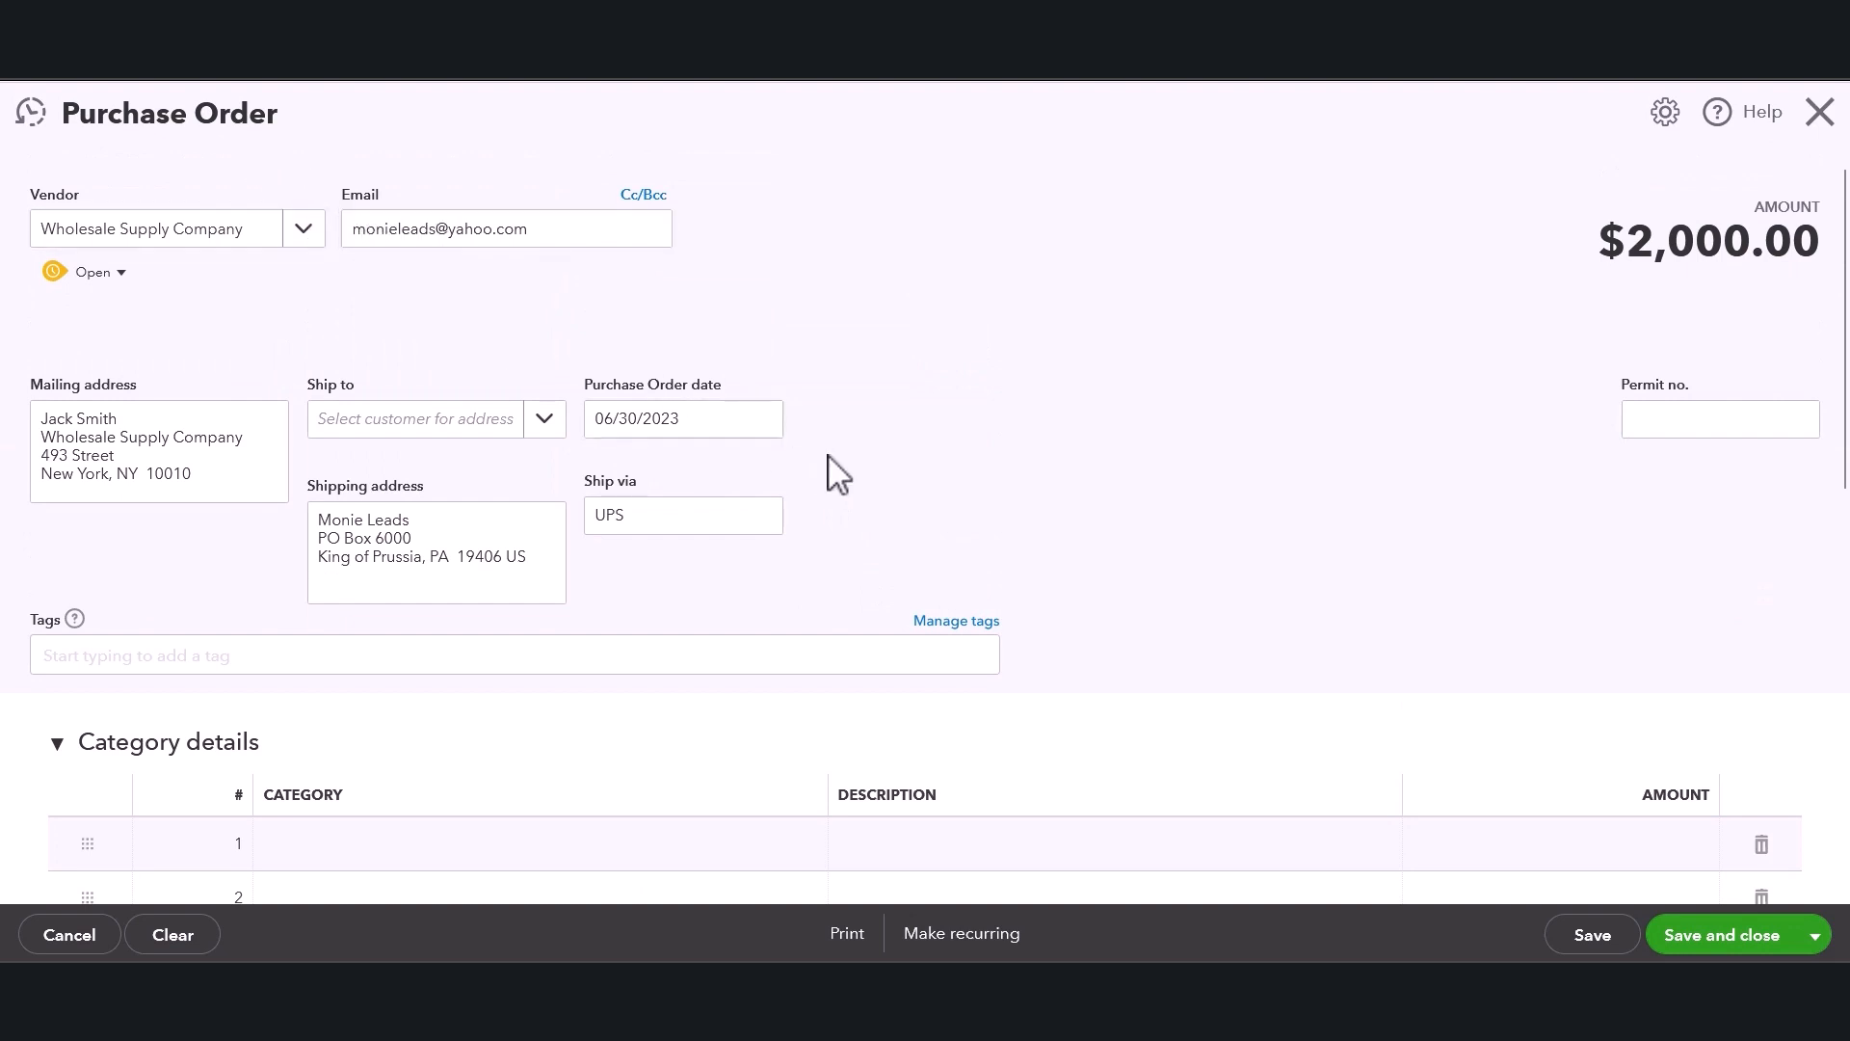
scroll(827, 472, "down", 10)
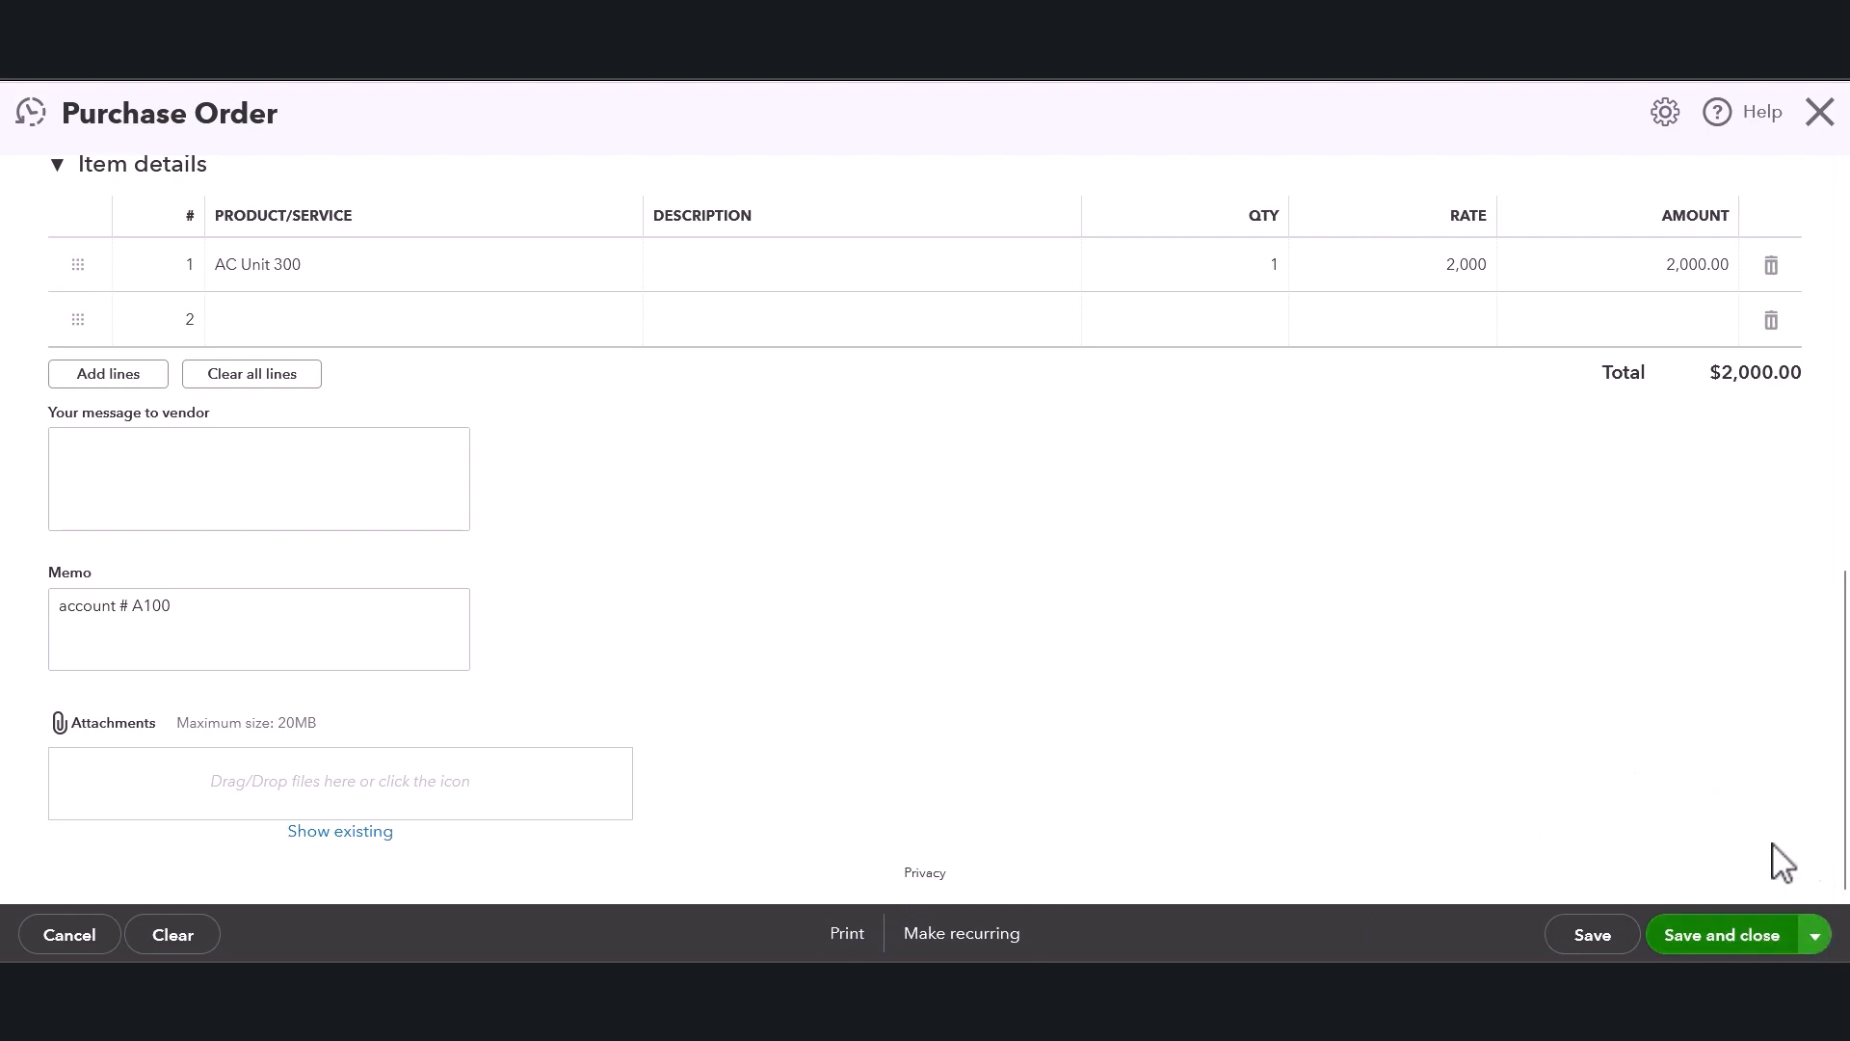
Switch the save option to Save and send and save the purchase order.
left_click(1816, 937)
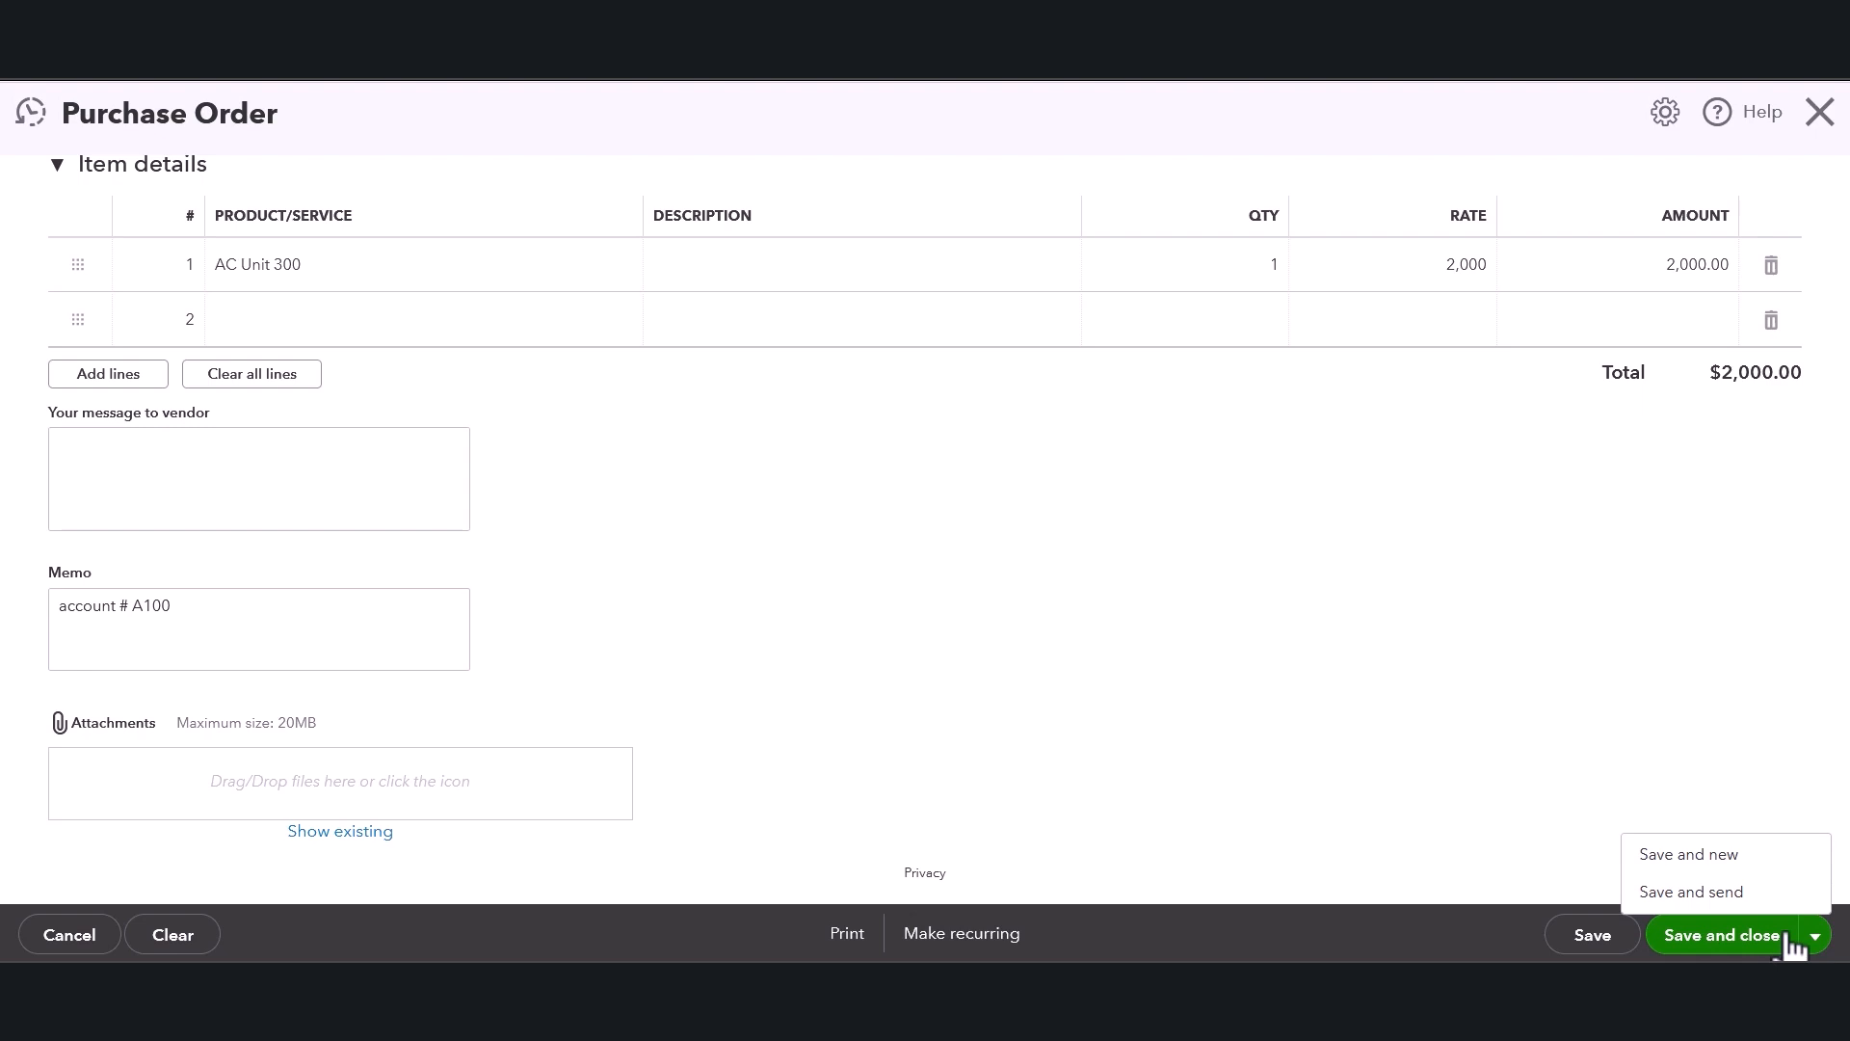
left_click(1820, 941)
left_click(1821, 940)
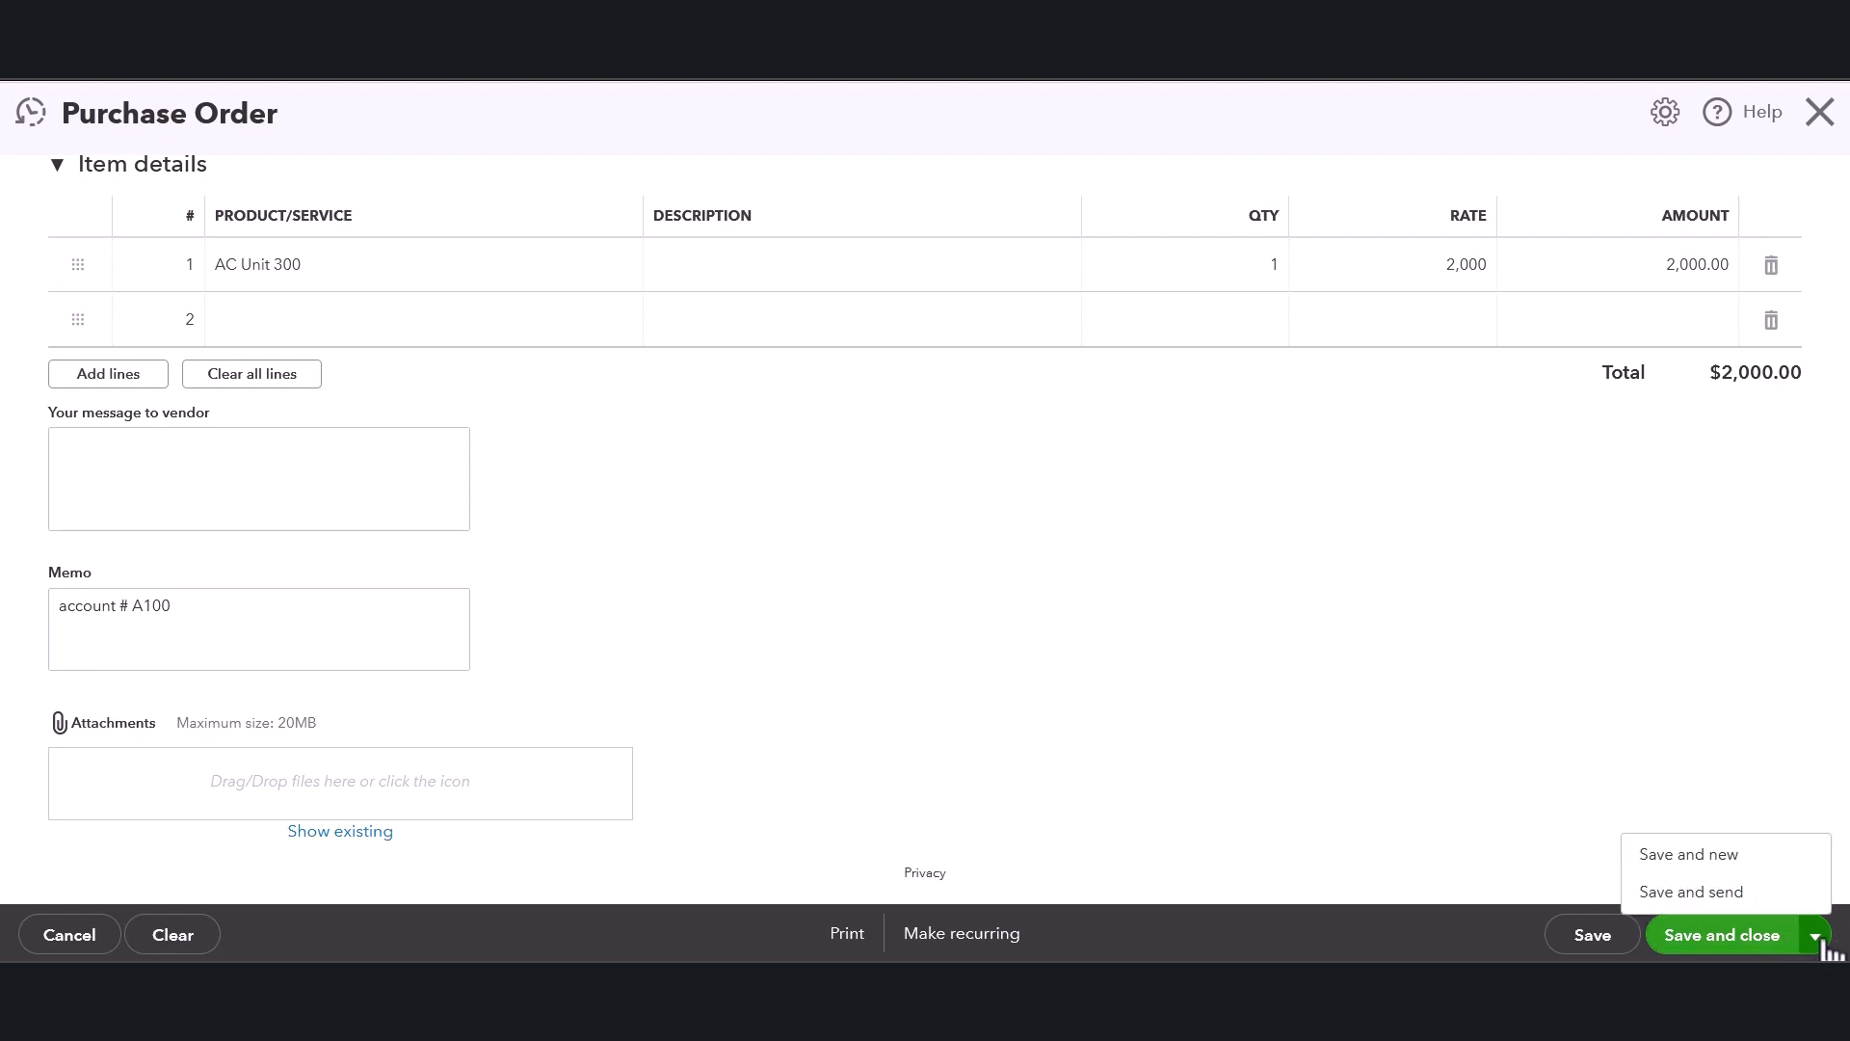
left_click(1692, 892)
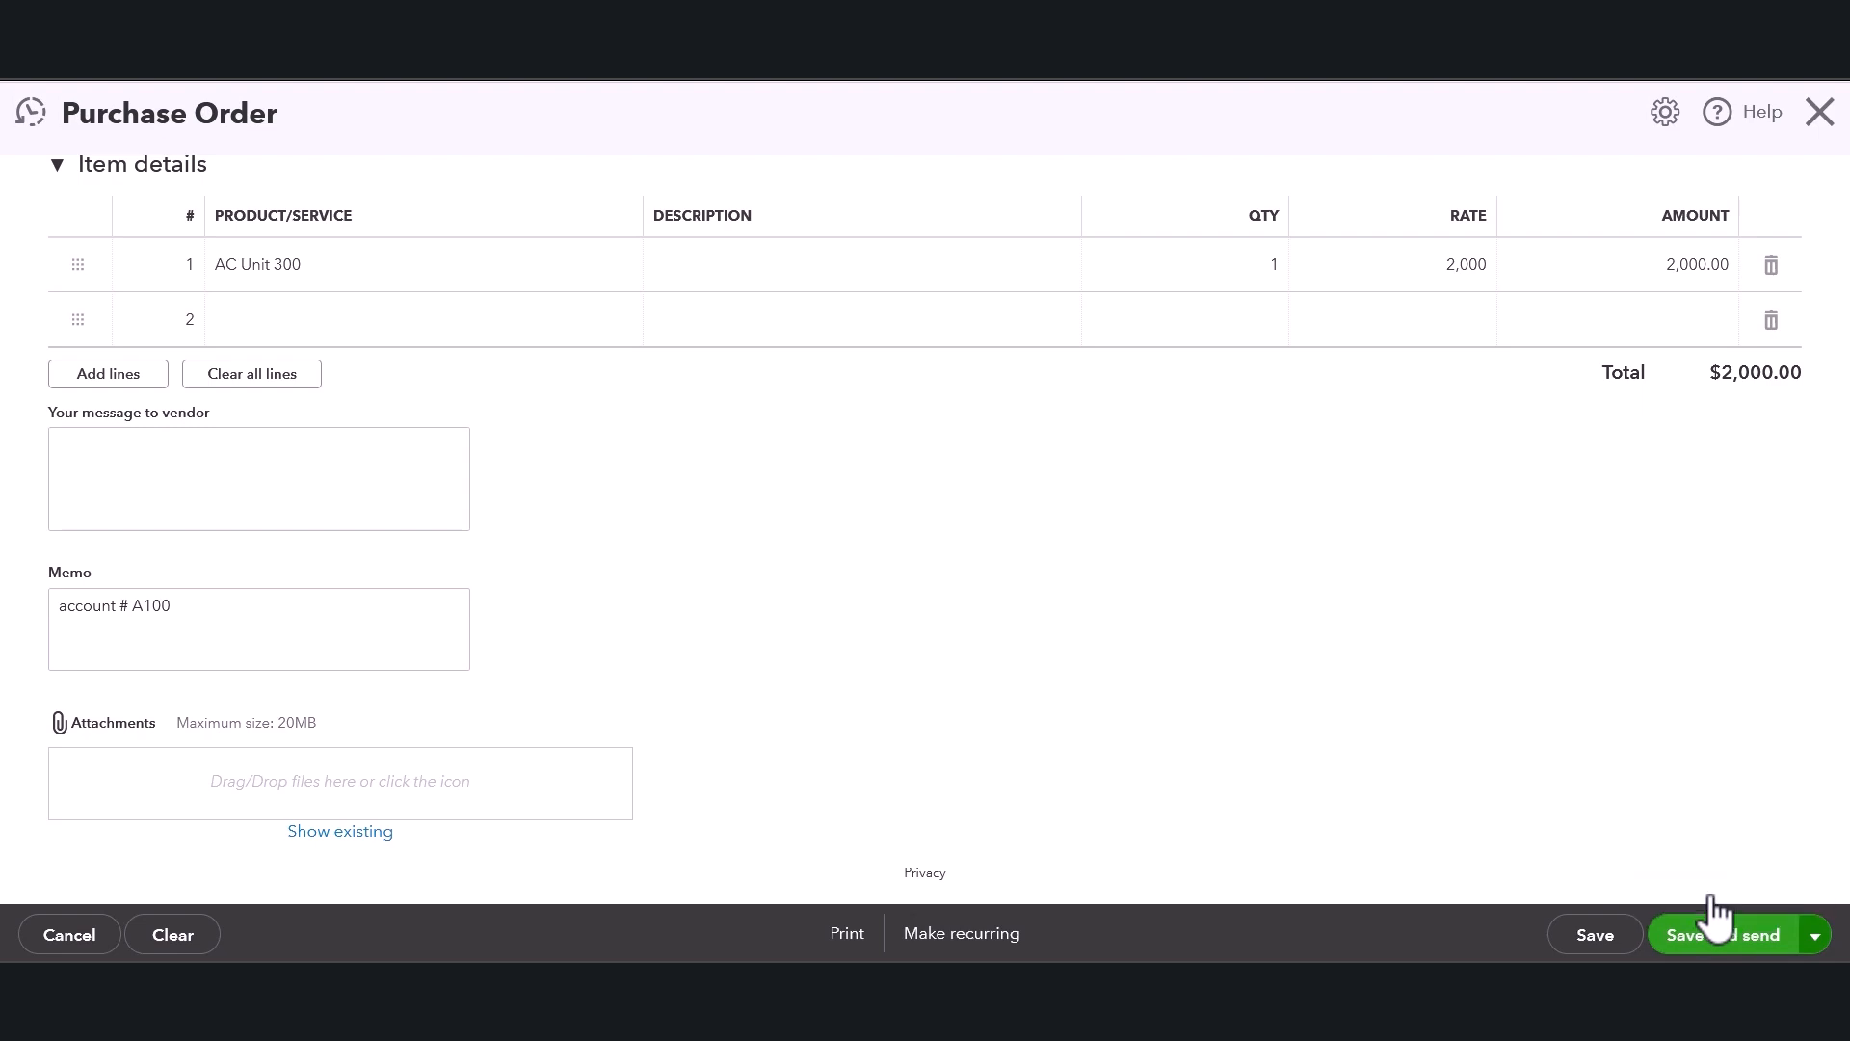
left_click(1715, 933)
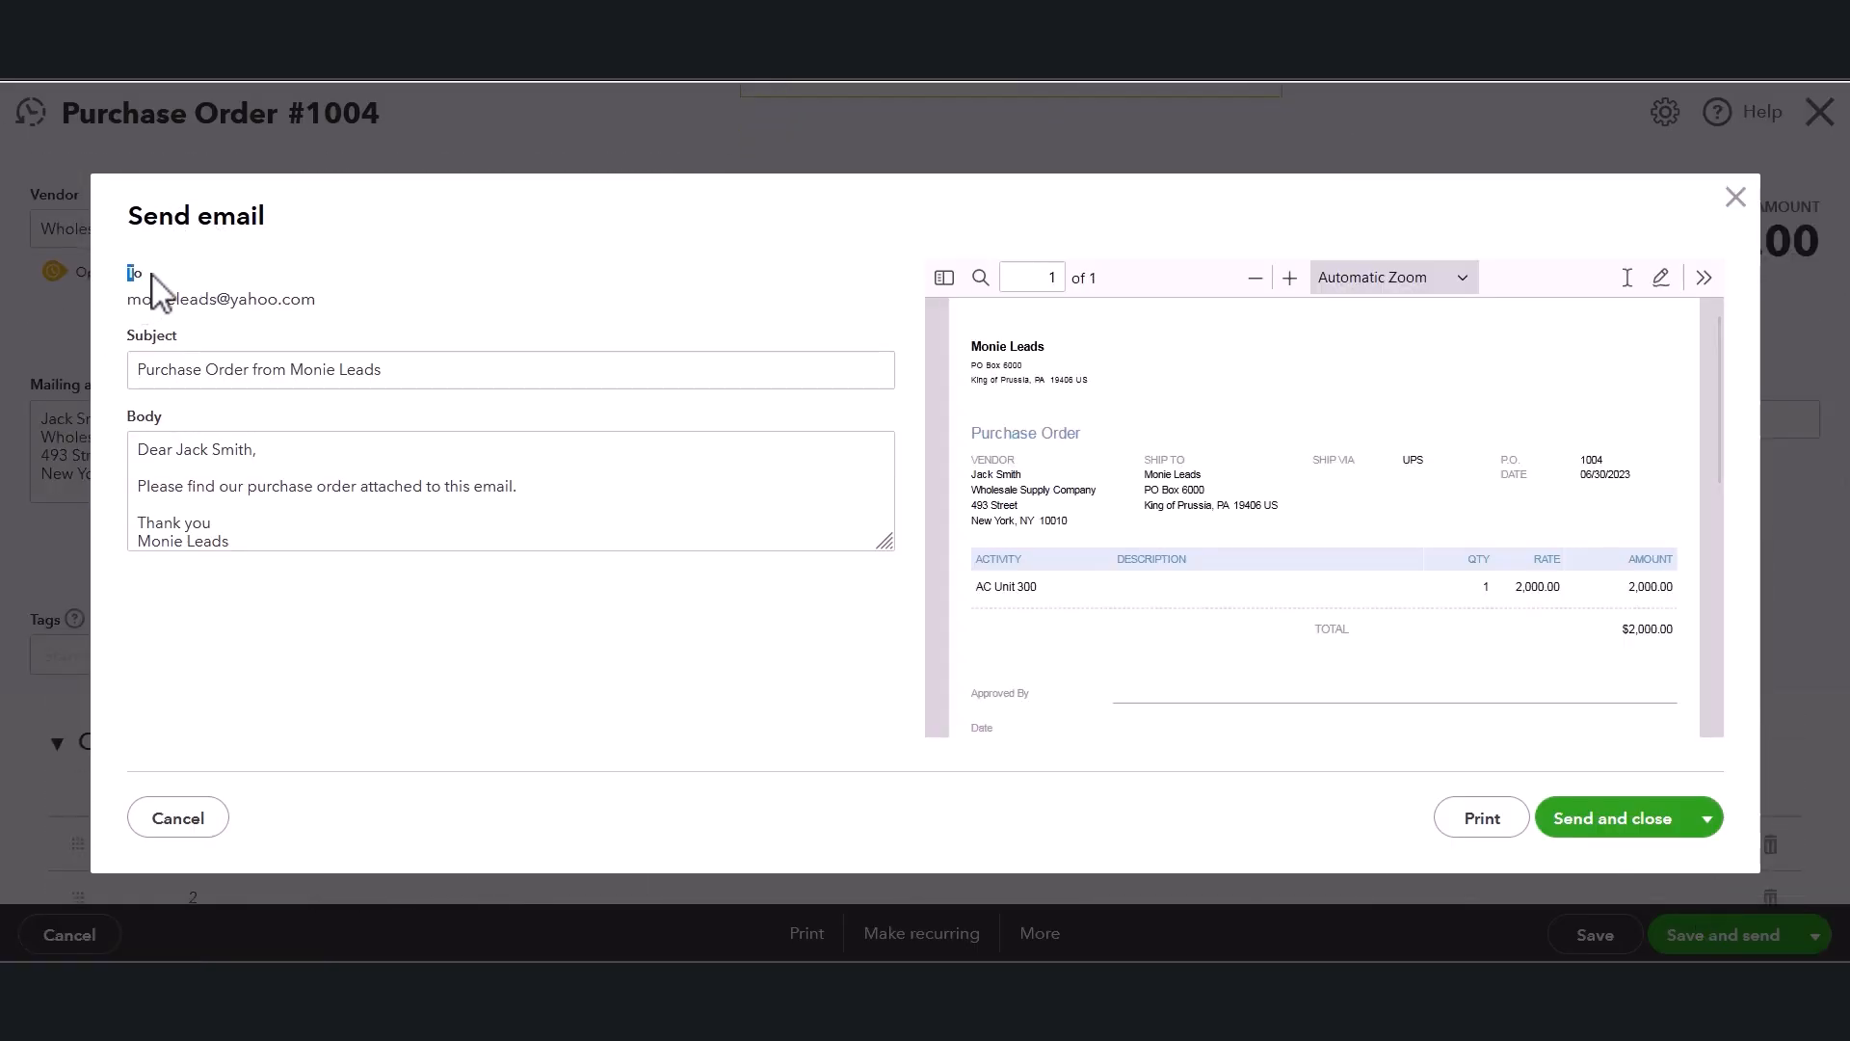
Shorten the email subject to Purchase Order and select the body text, then cancel the email dialog.
left_click_drag(135, 271, 259, 374)
left_click(331, 372)
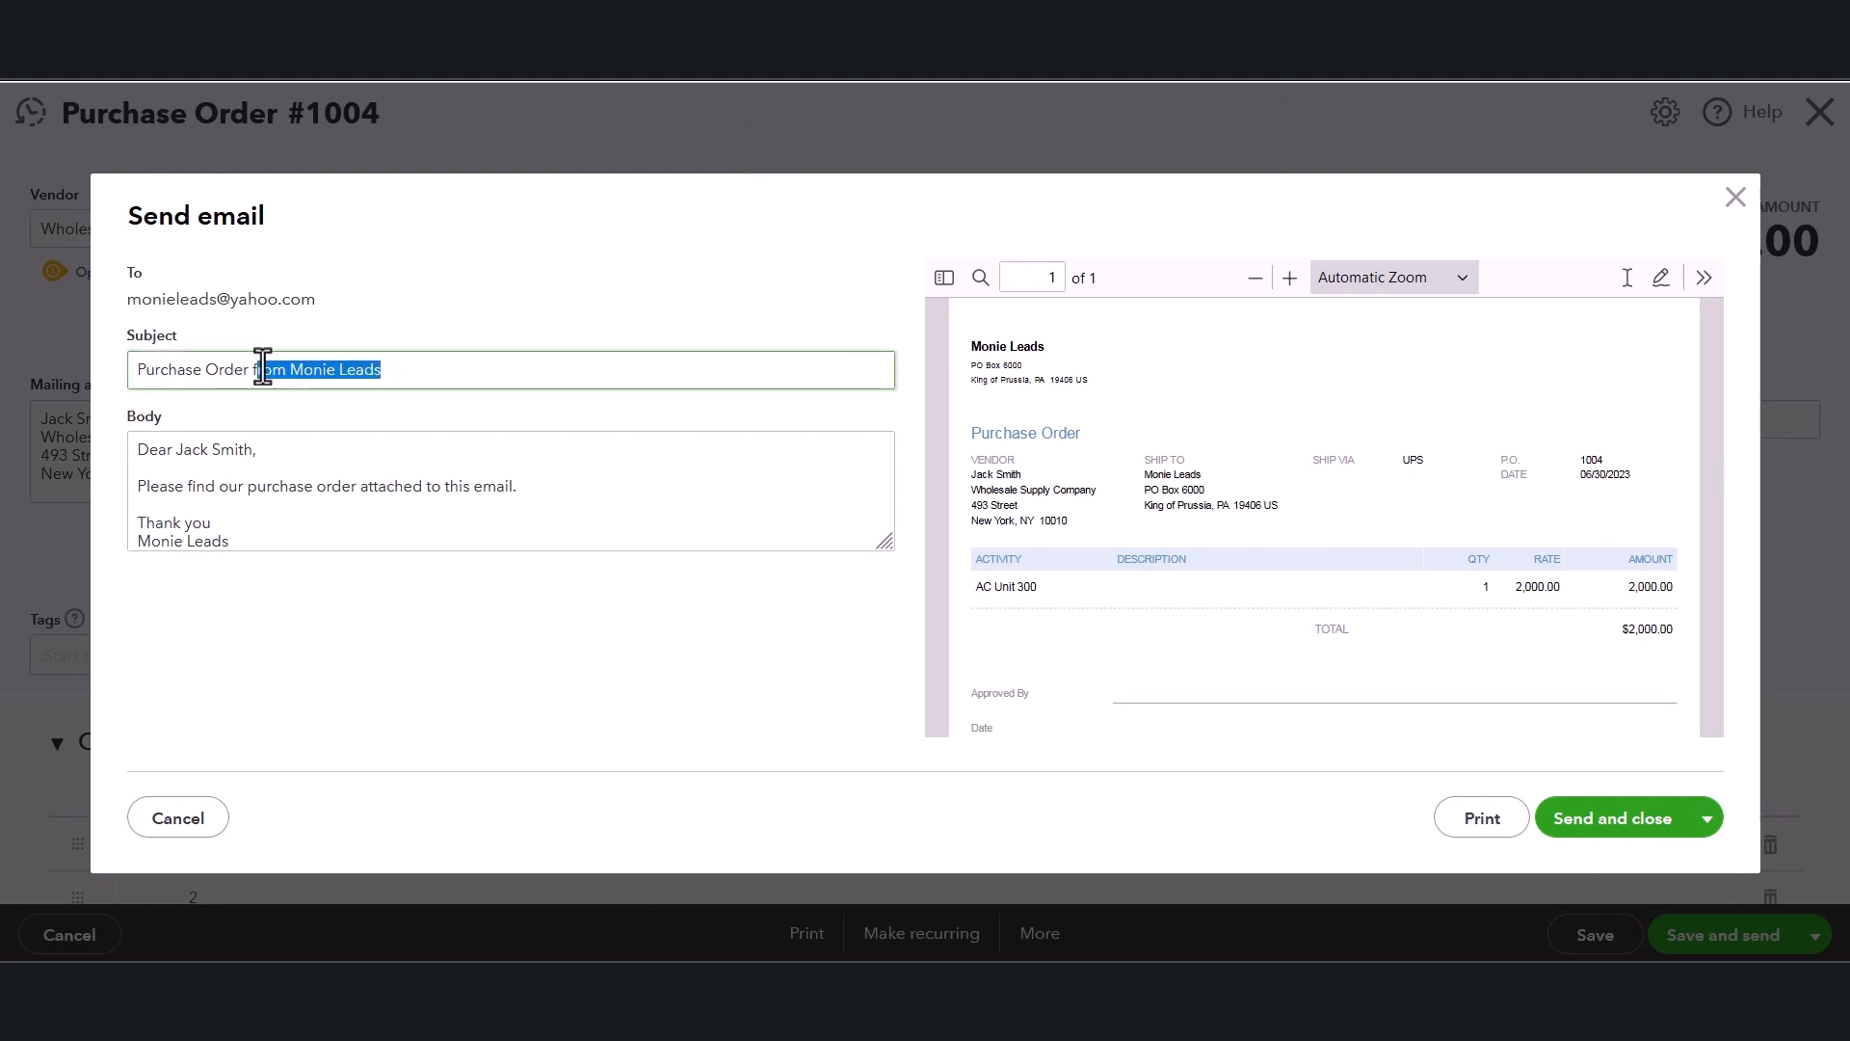
key("BackSpace")
key("BackSpace")
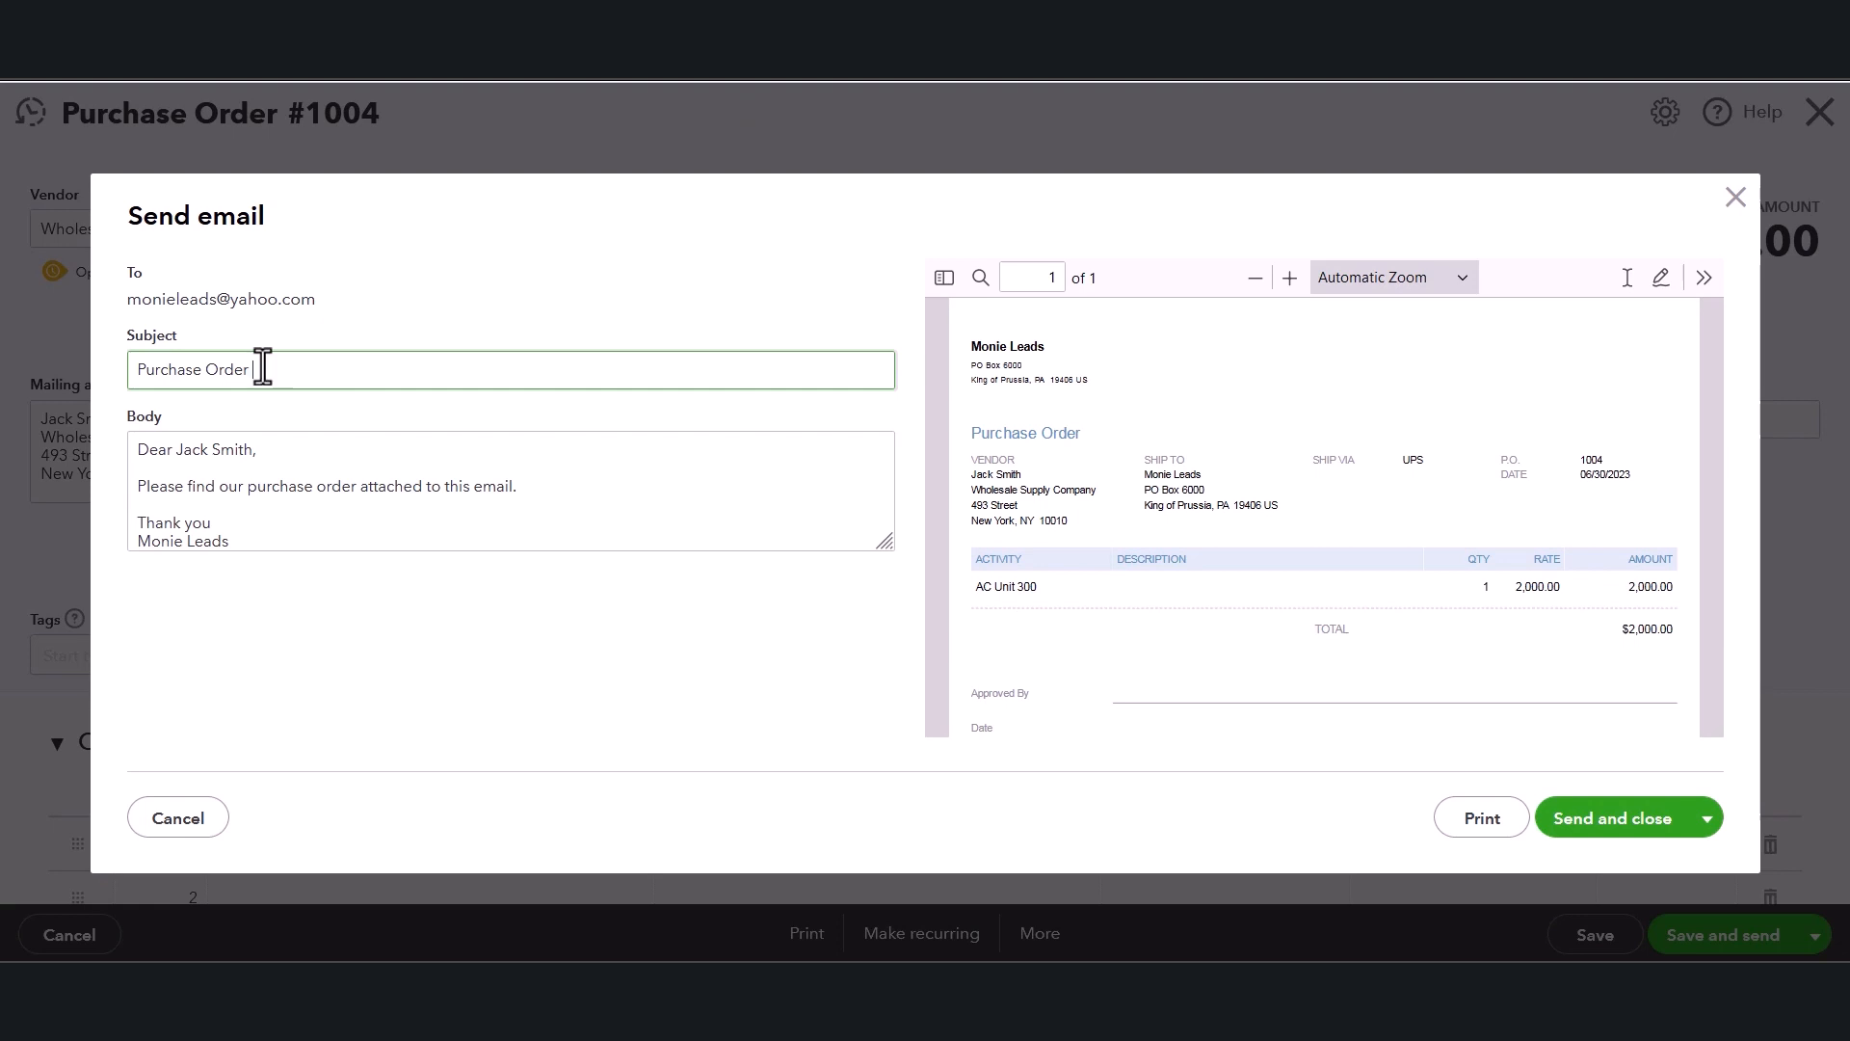
left_click(264, 503)
key("ctrl+a")
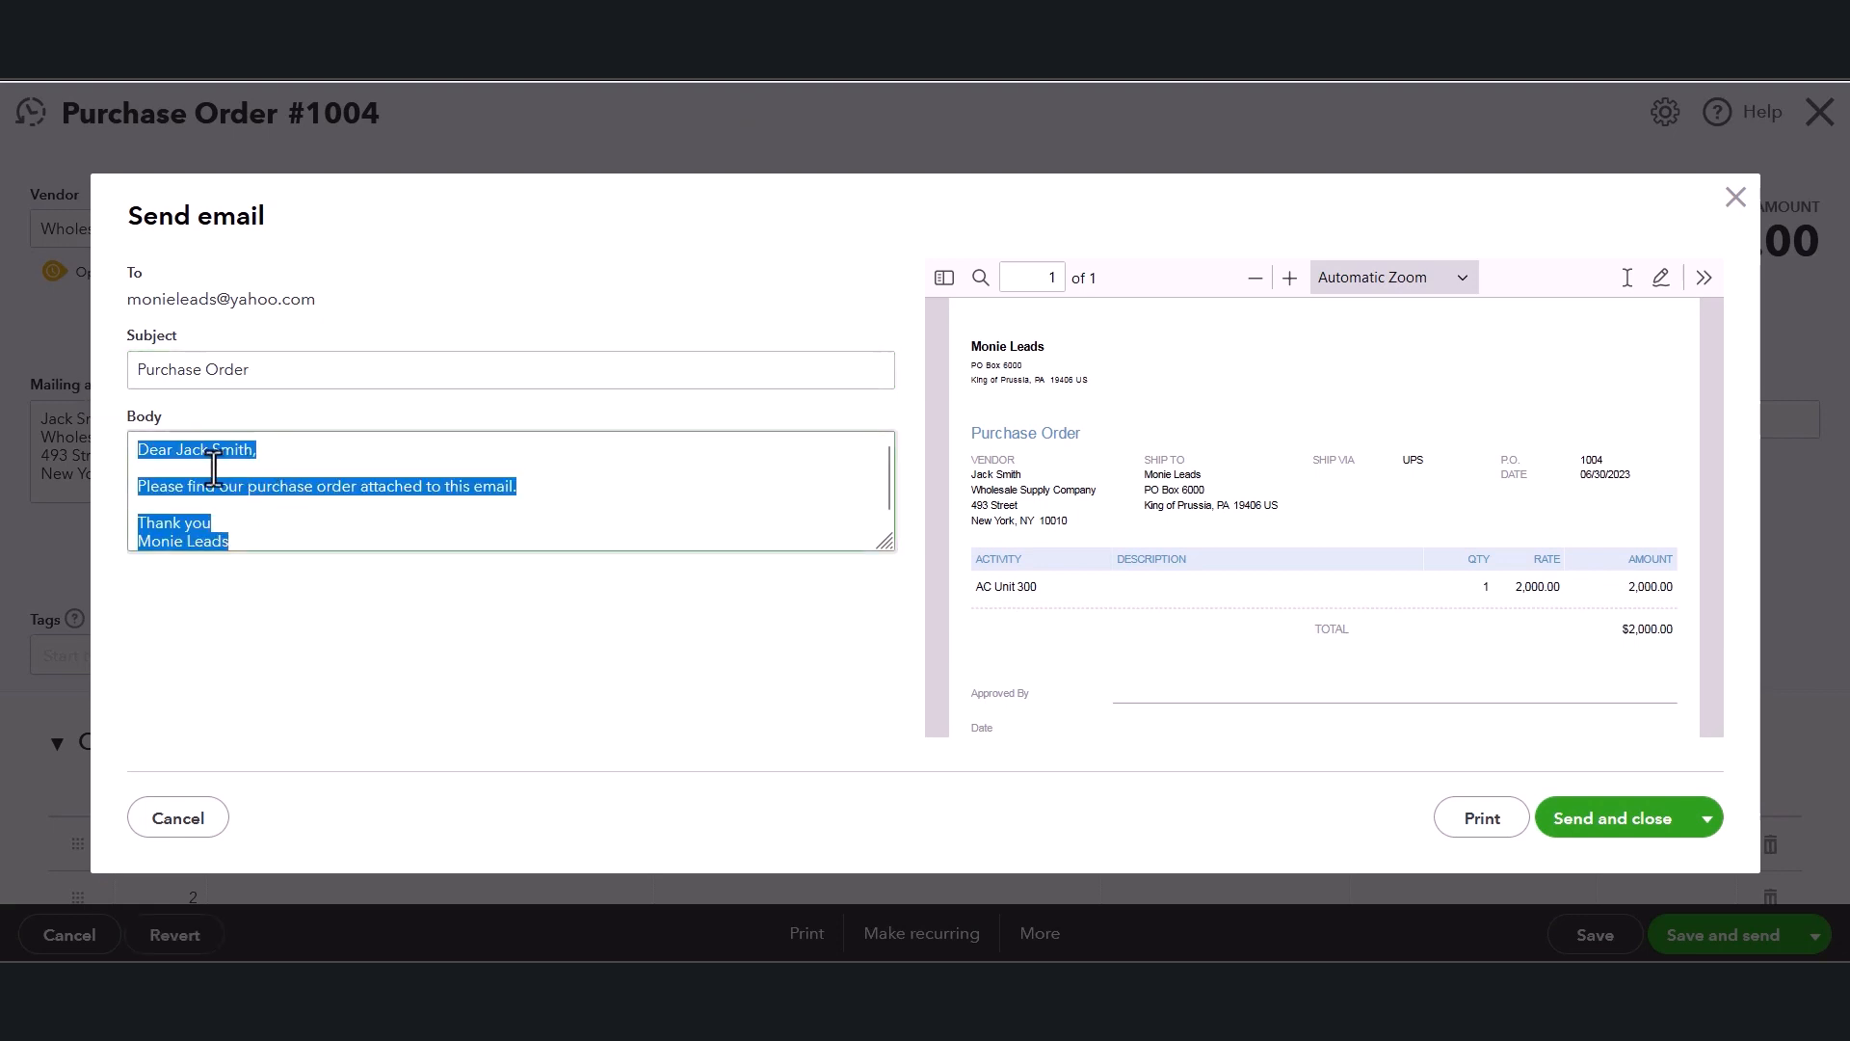
left_click(204, 466)
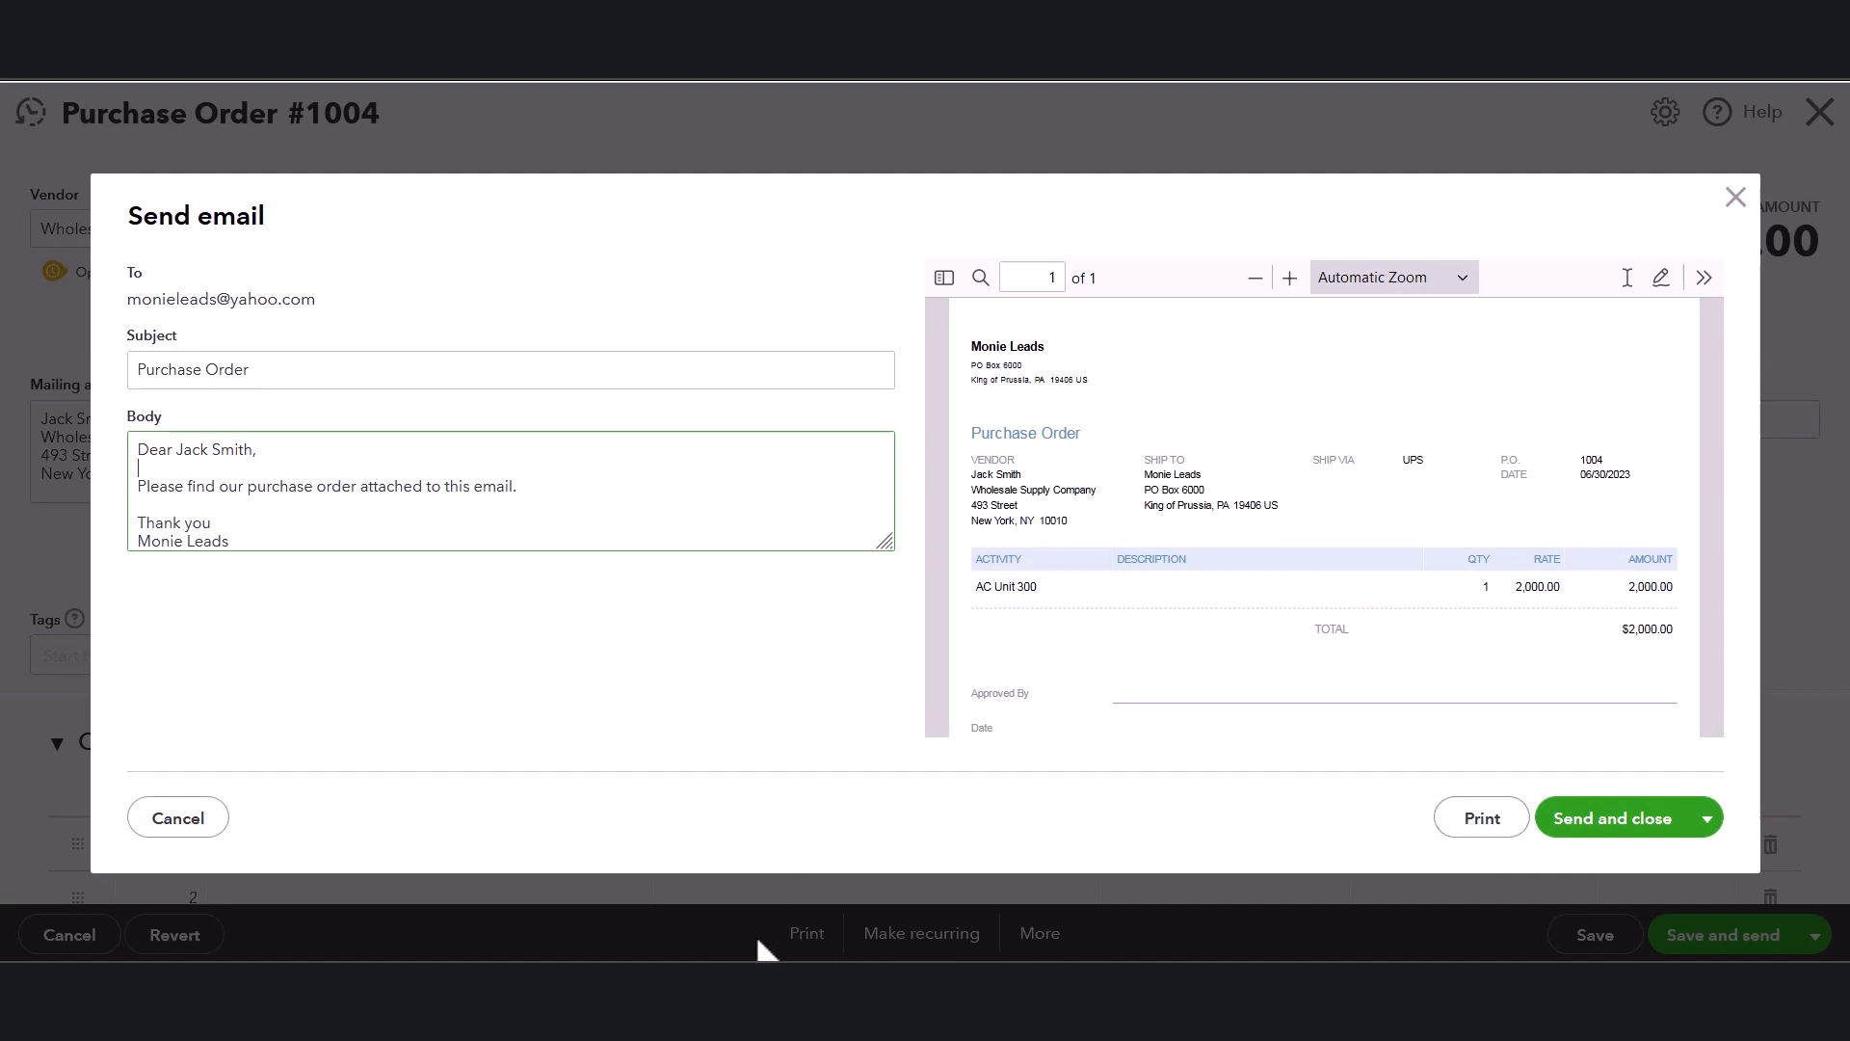
left_click(177, 818)
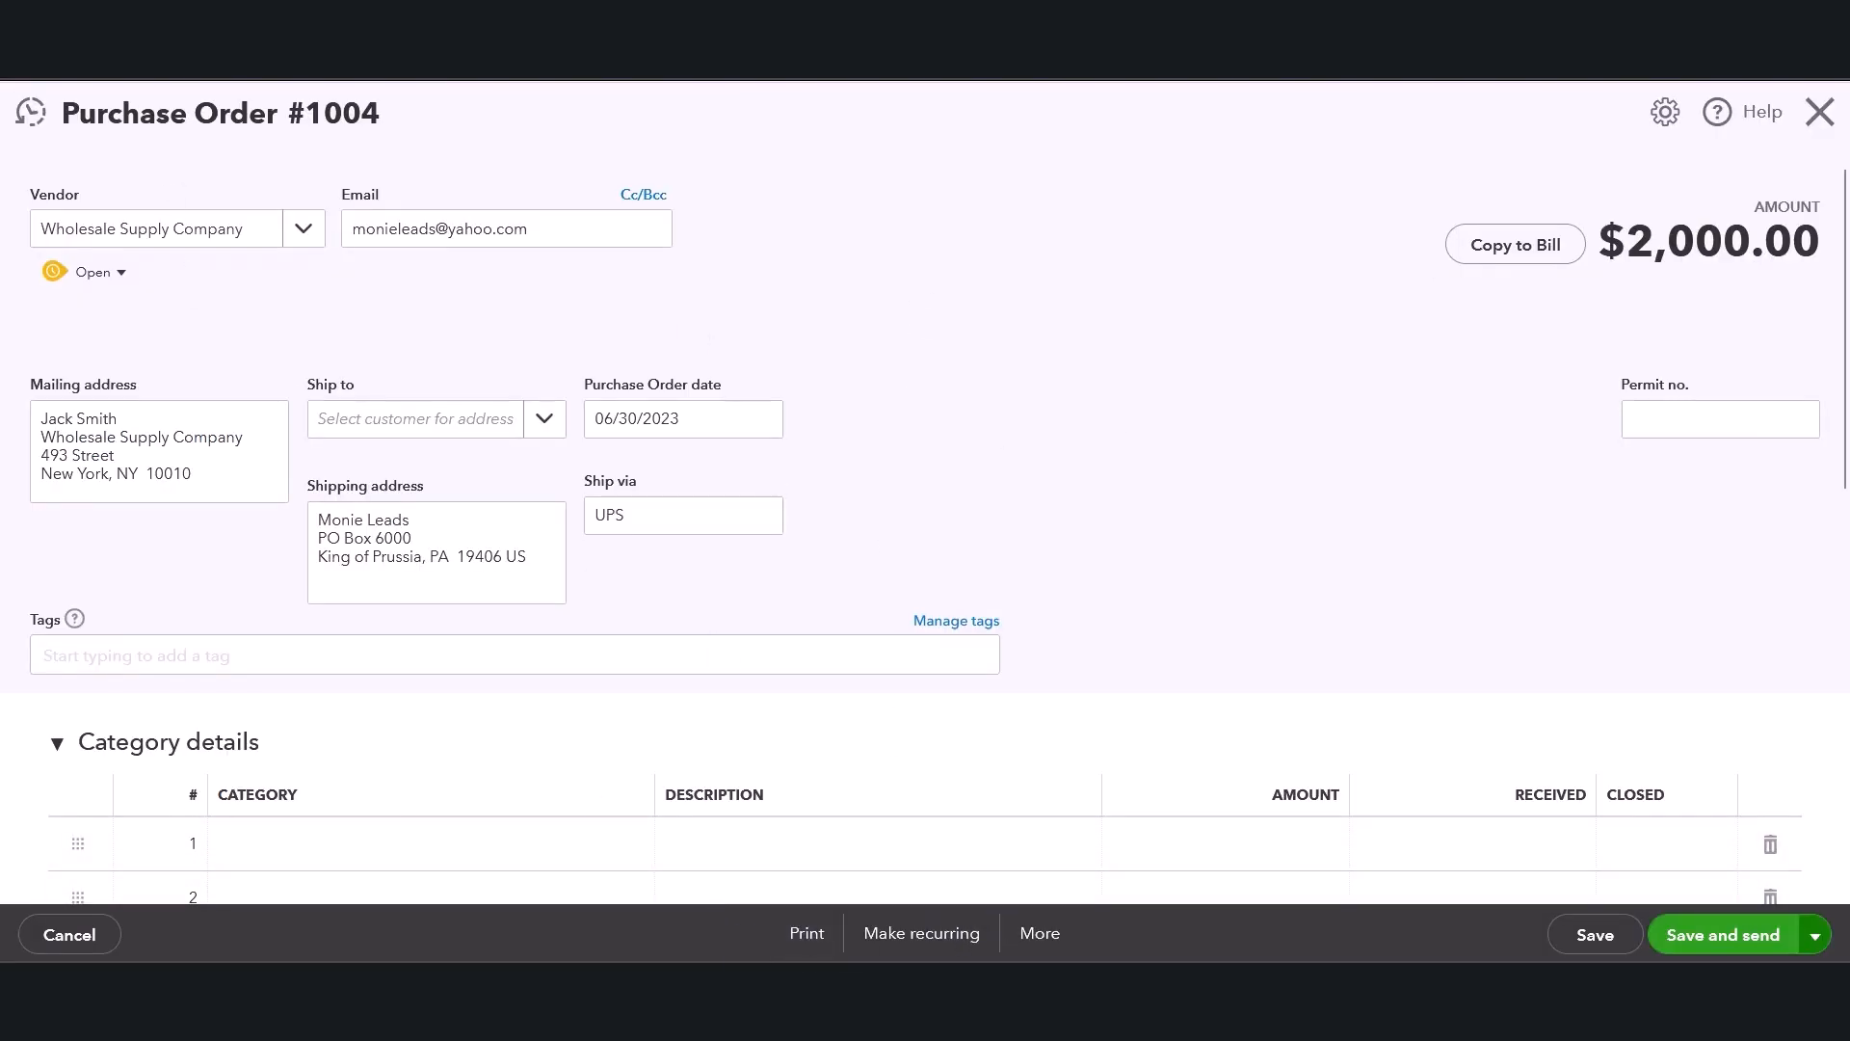
Open the purchase order's print preview and close it again.
left_click(807, 934)
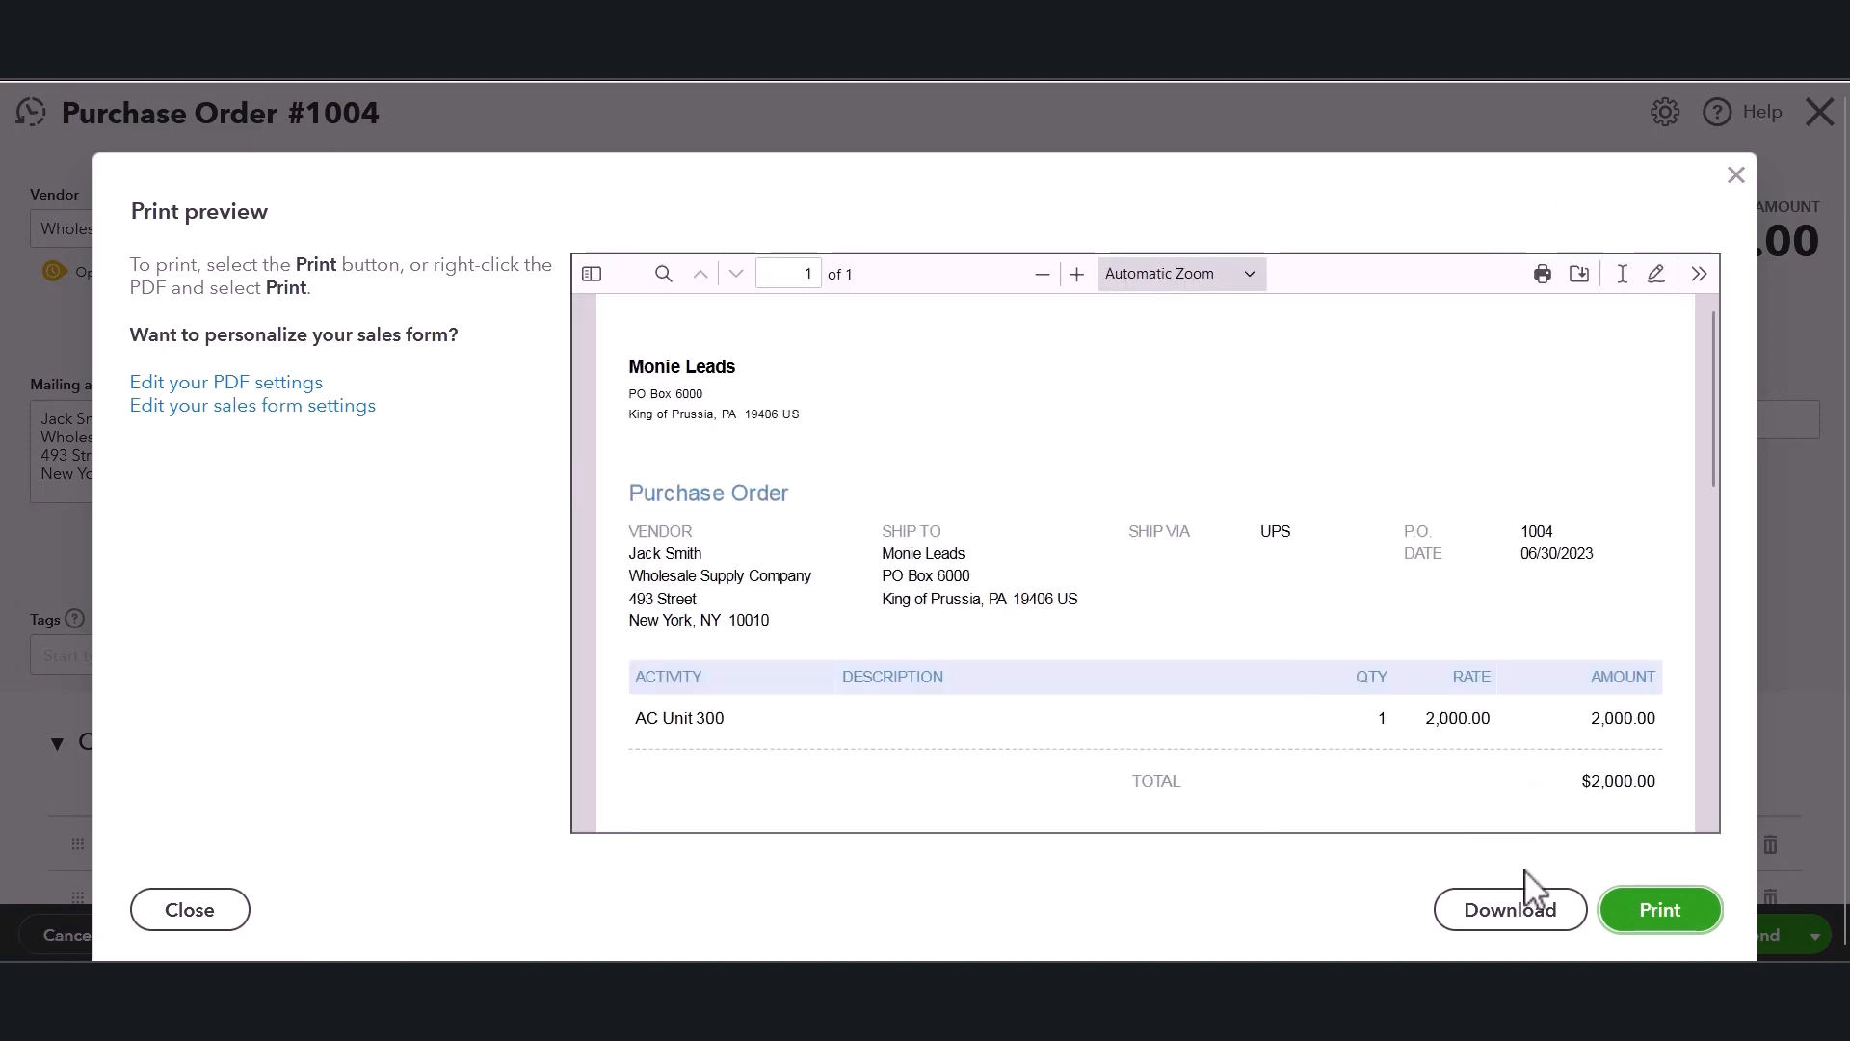
left_click(168, 912)
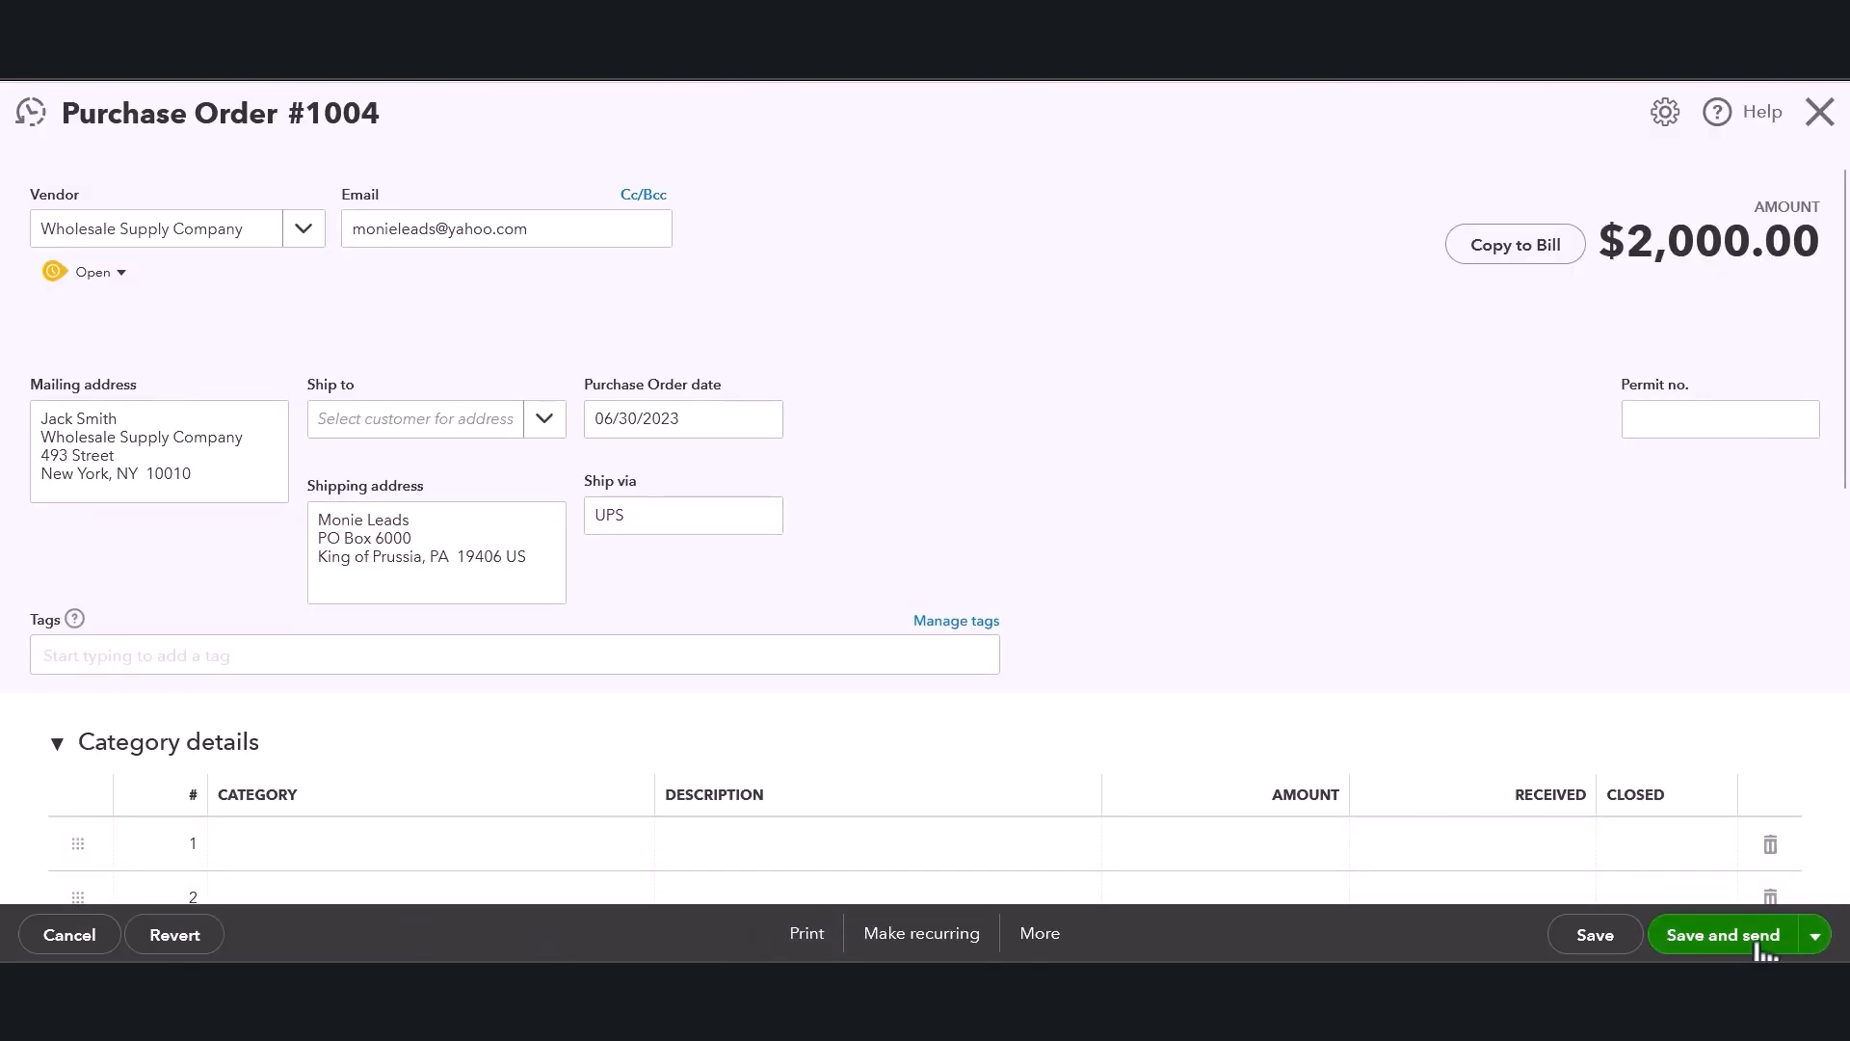
Save the purchase order and send it by email to the vendor.
left_click(1762, 947)
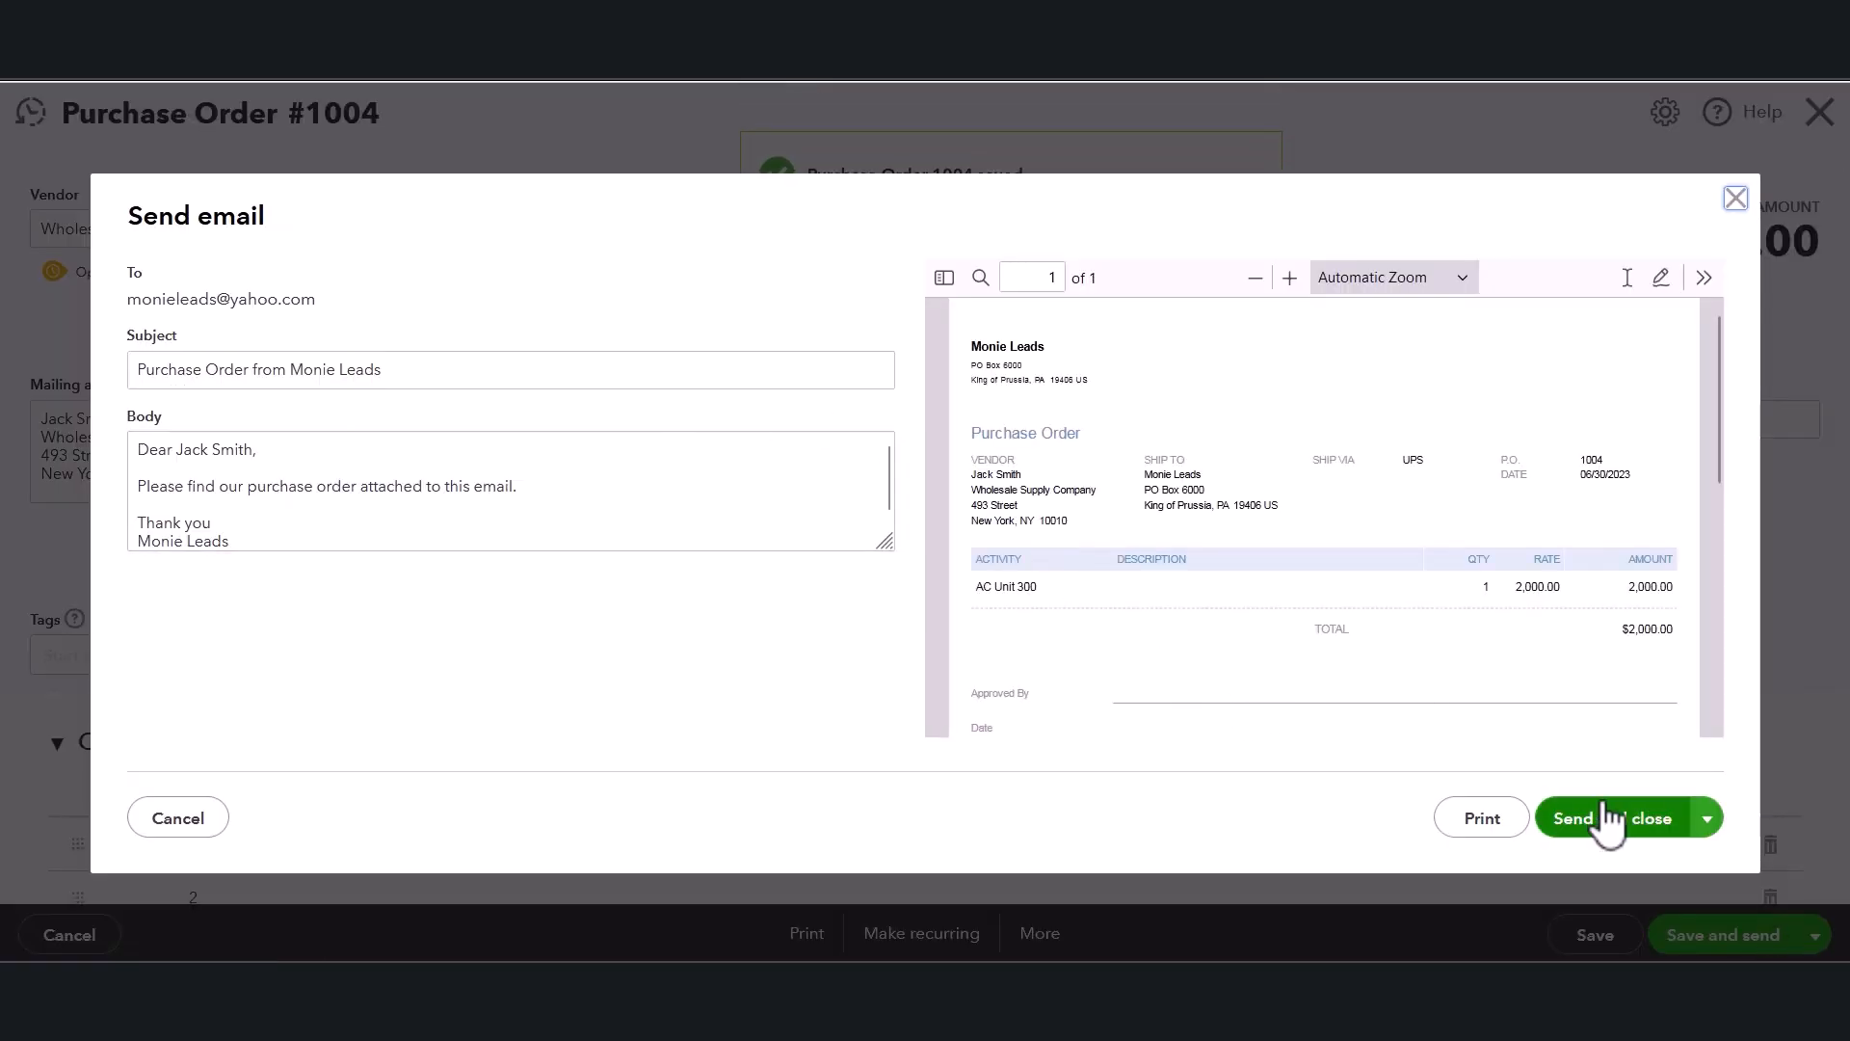
left_click(1645, 831)
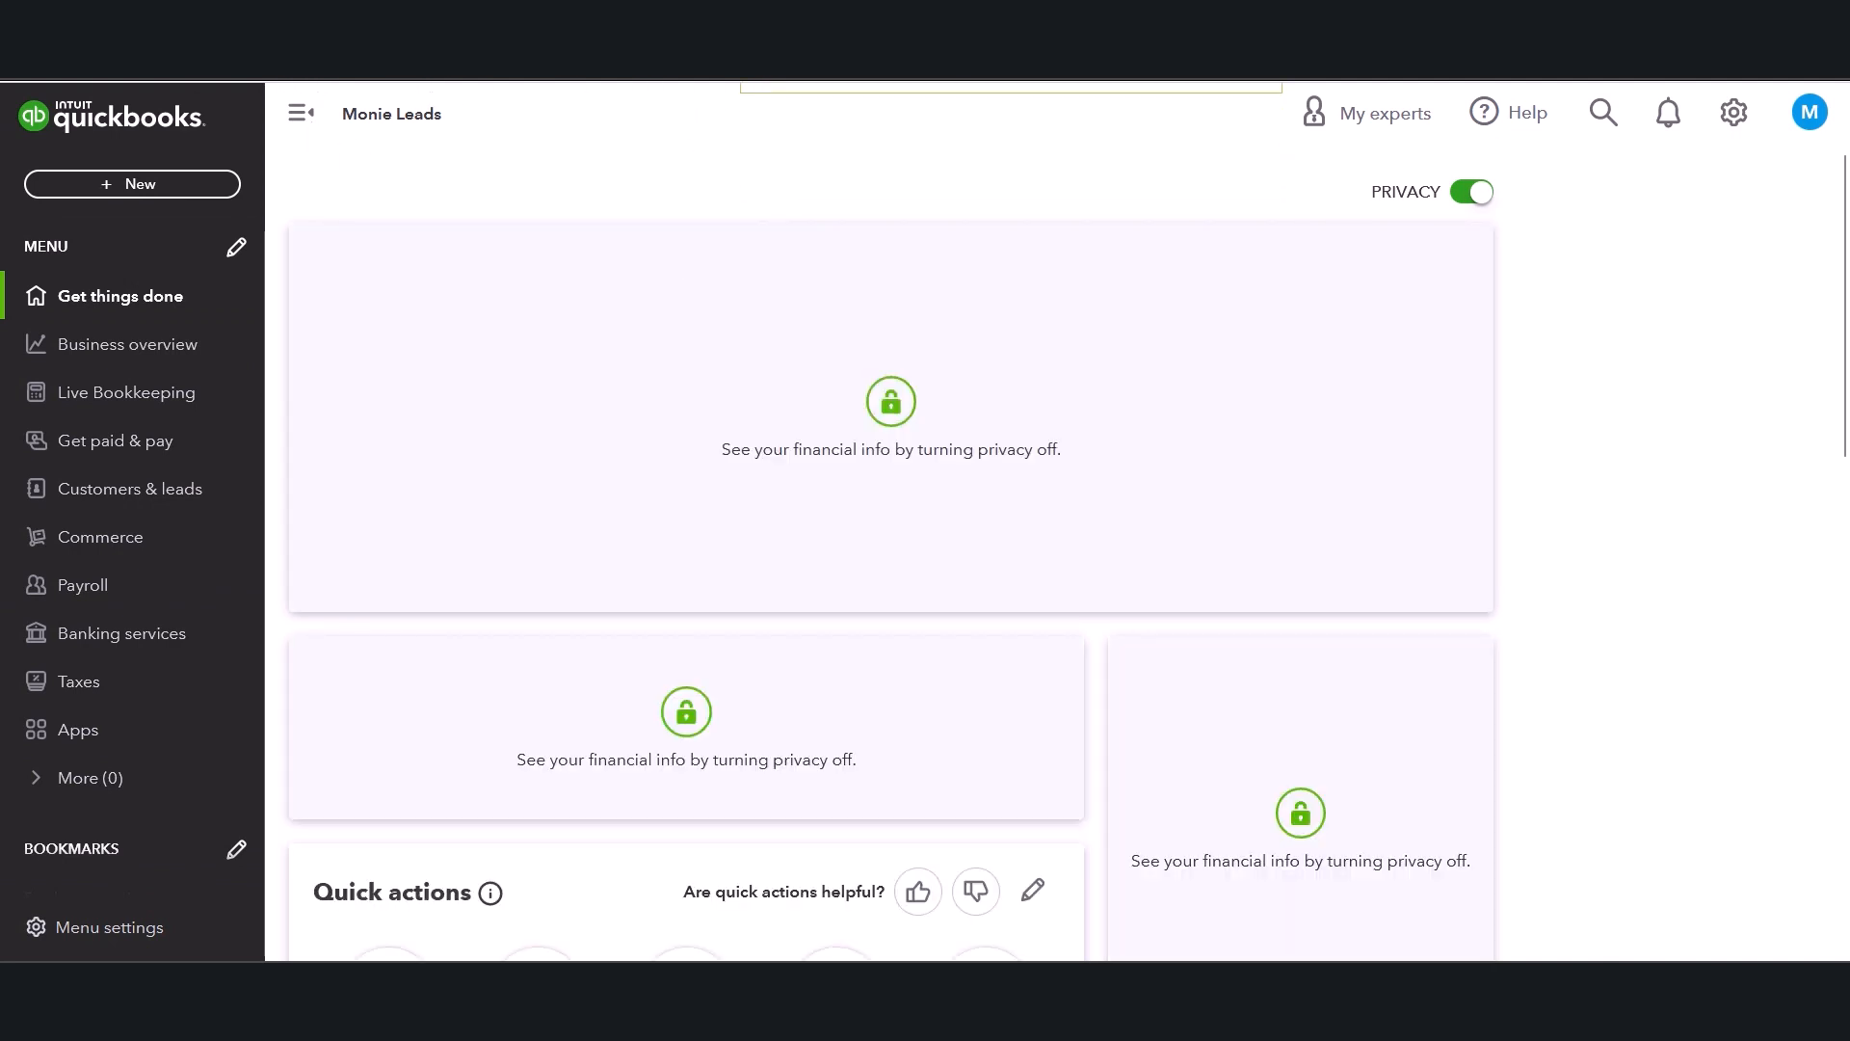
Switch to Yahoo Mail and open the received Purchase Order from Monie Leads email to read it.
key("ctrl+Tab")
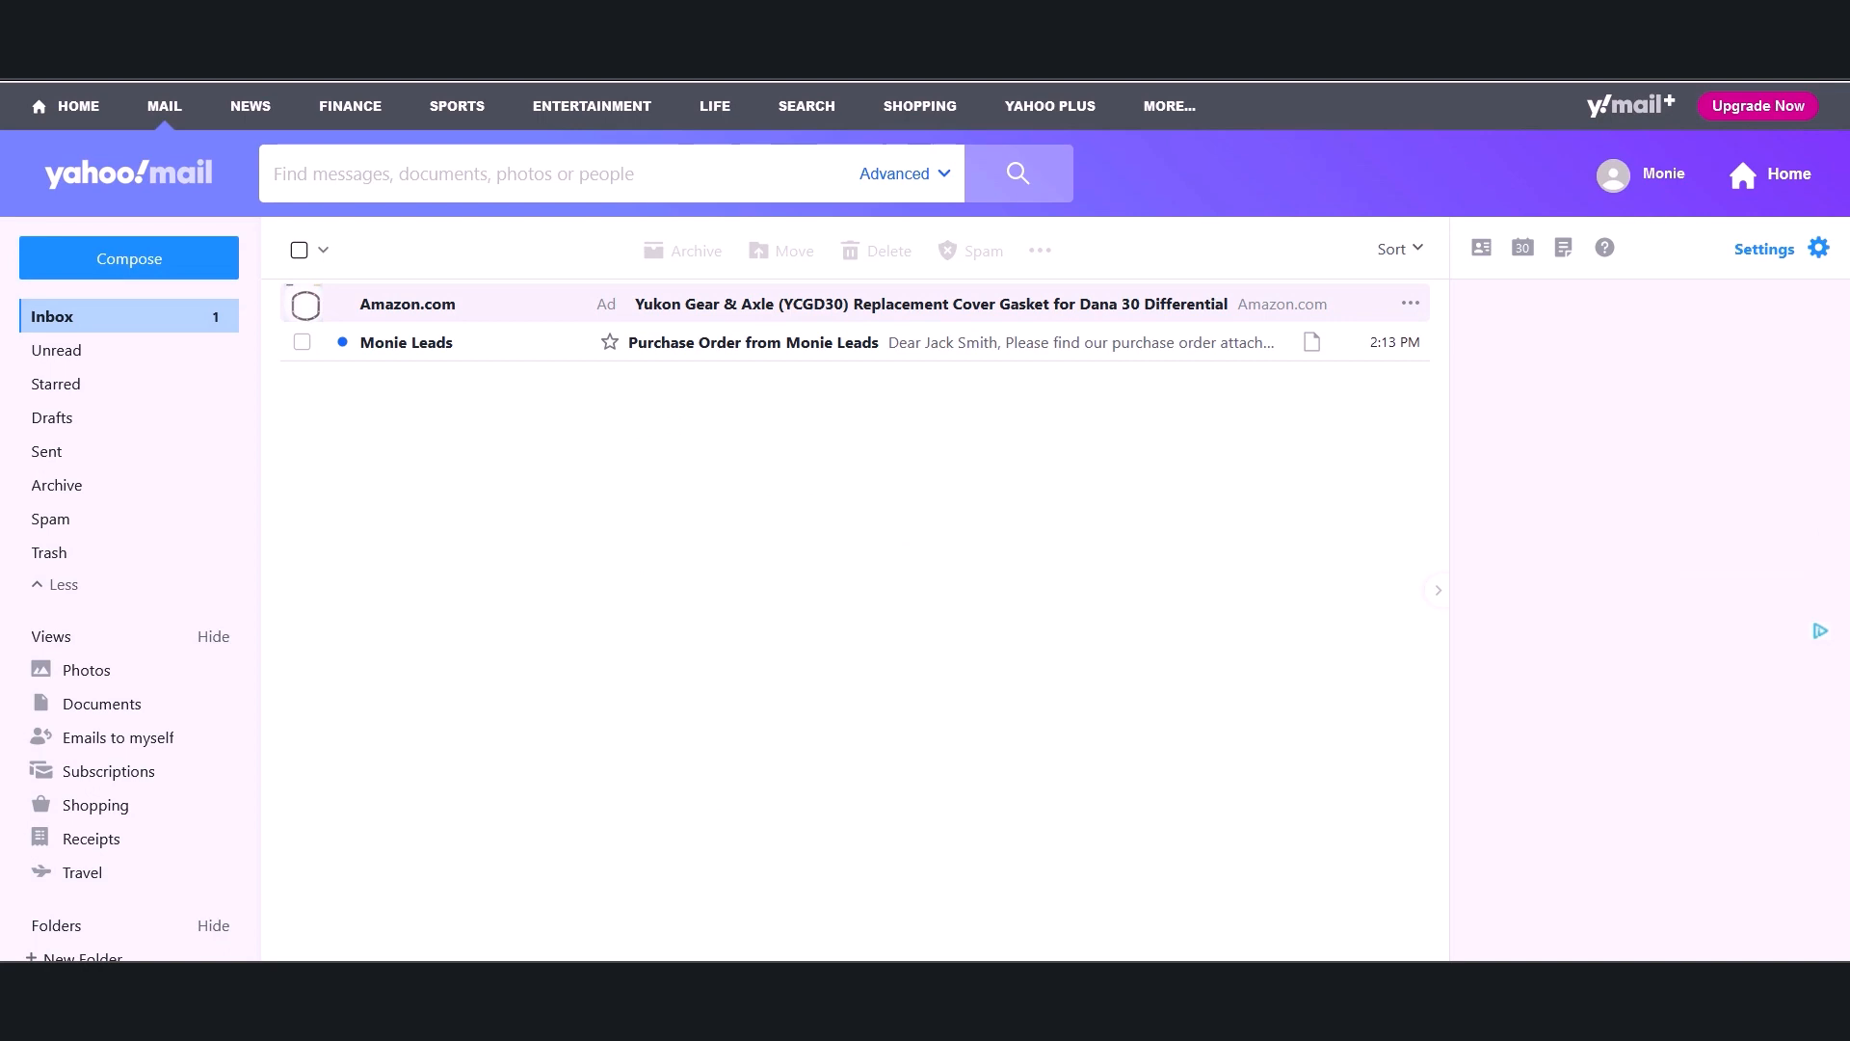
left_click(707, 372)
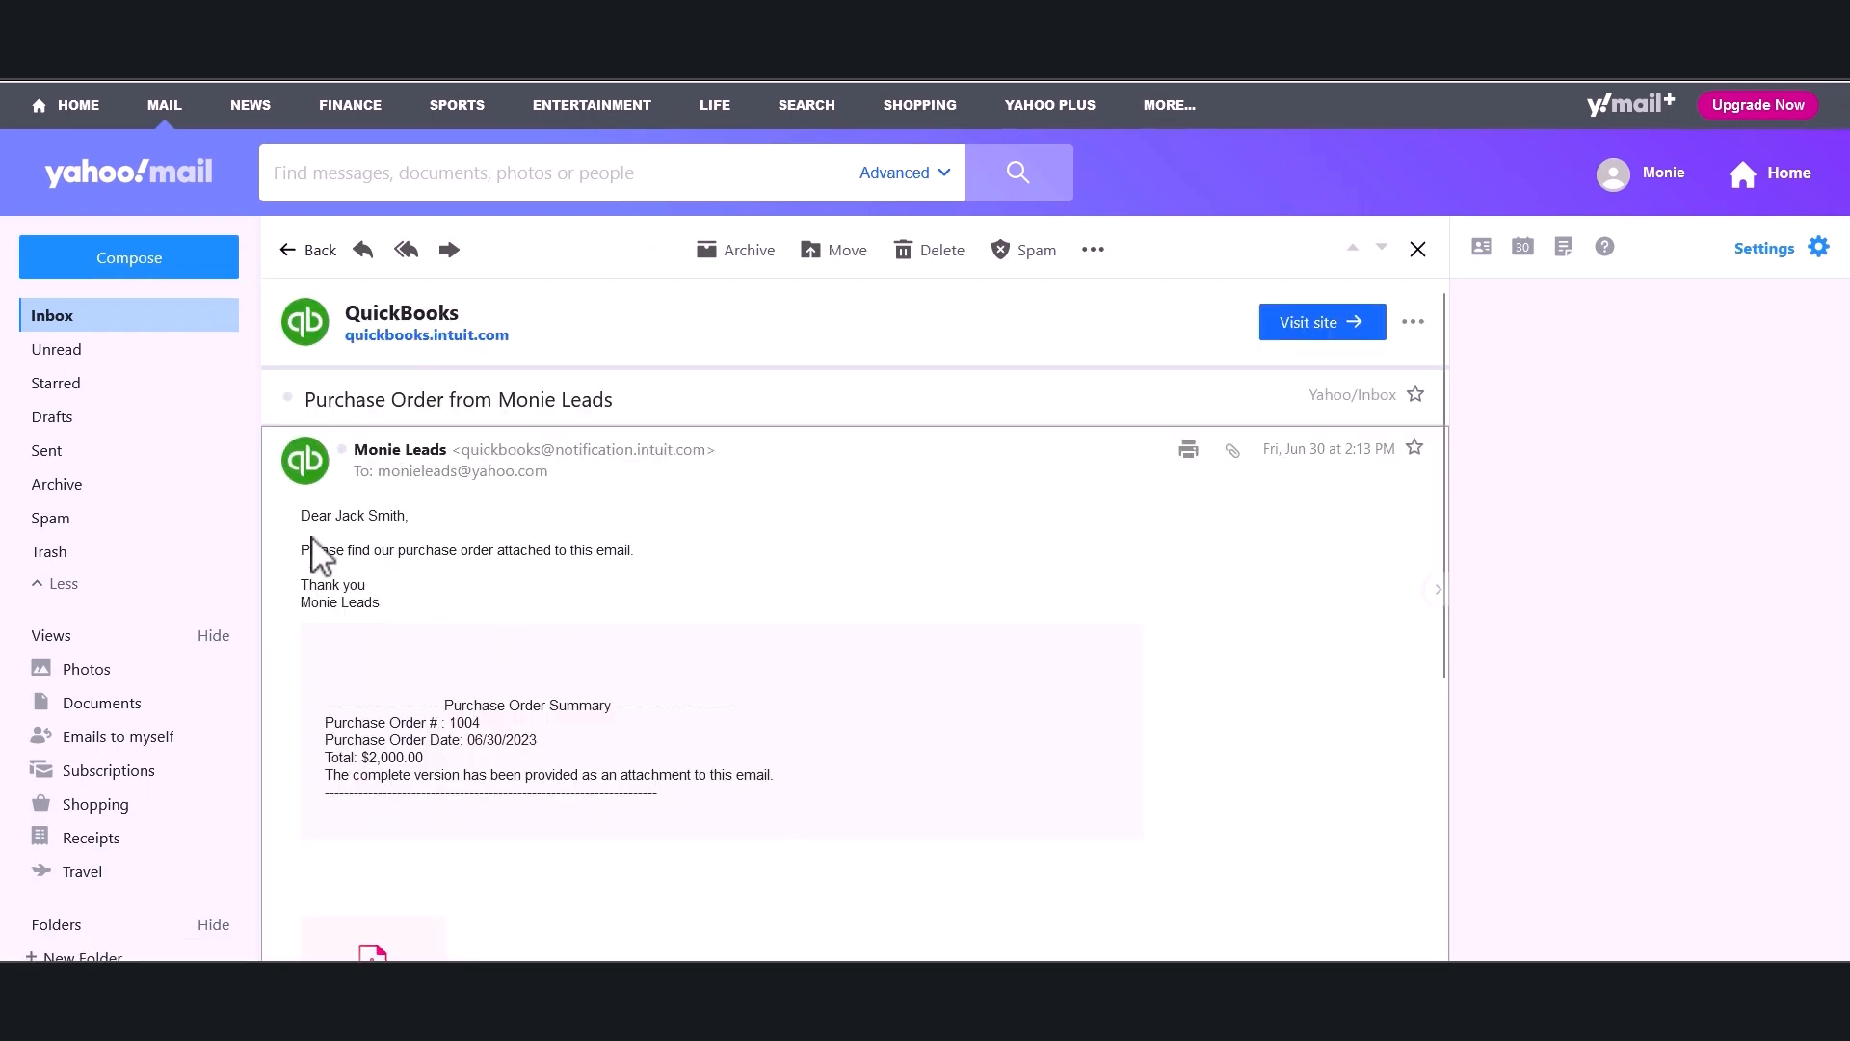
left_click_drag(301, 514, 417, 599)
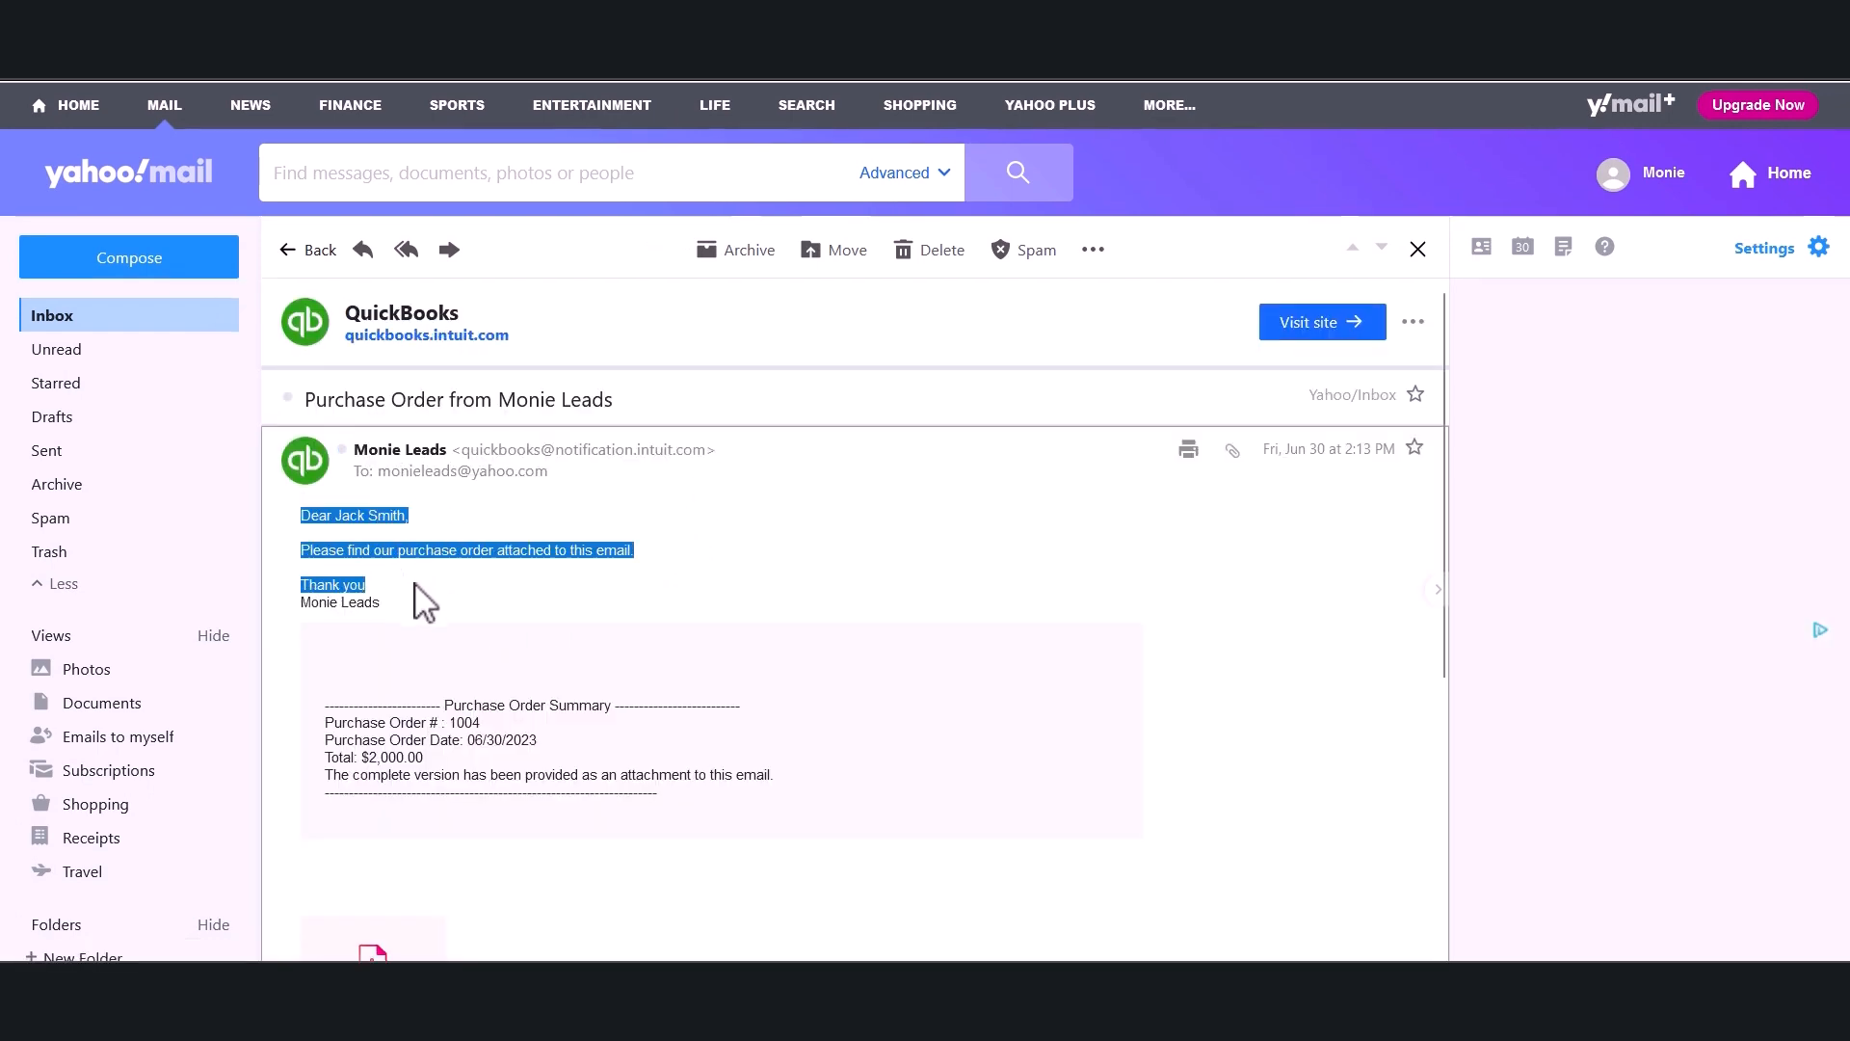
left_click(425, 607)
Go to the vendor list and open Wholesale Supply Company's transaction list.
scroll(425, 607, "down", 2)
scroll(422, 598, "down", 1)
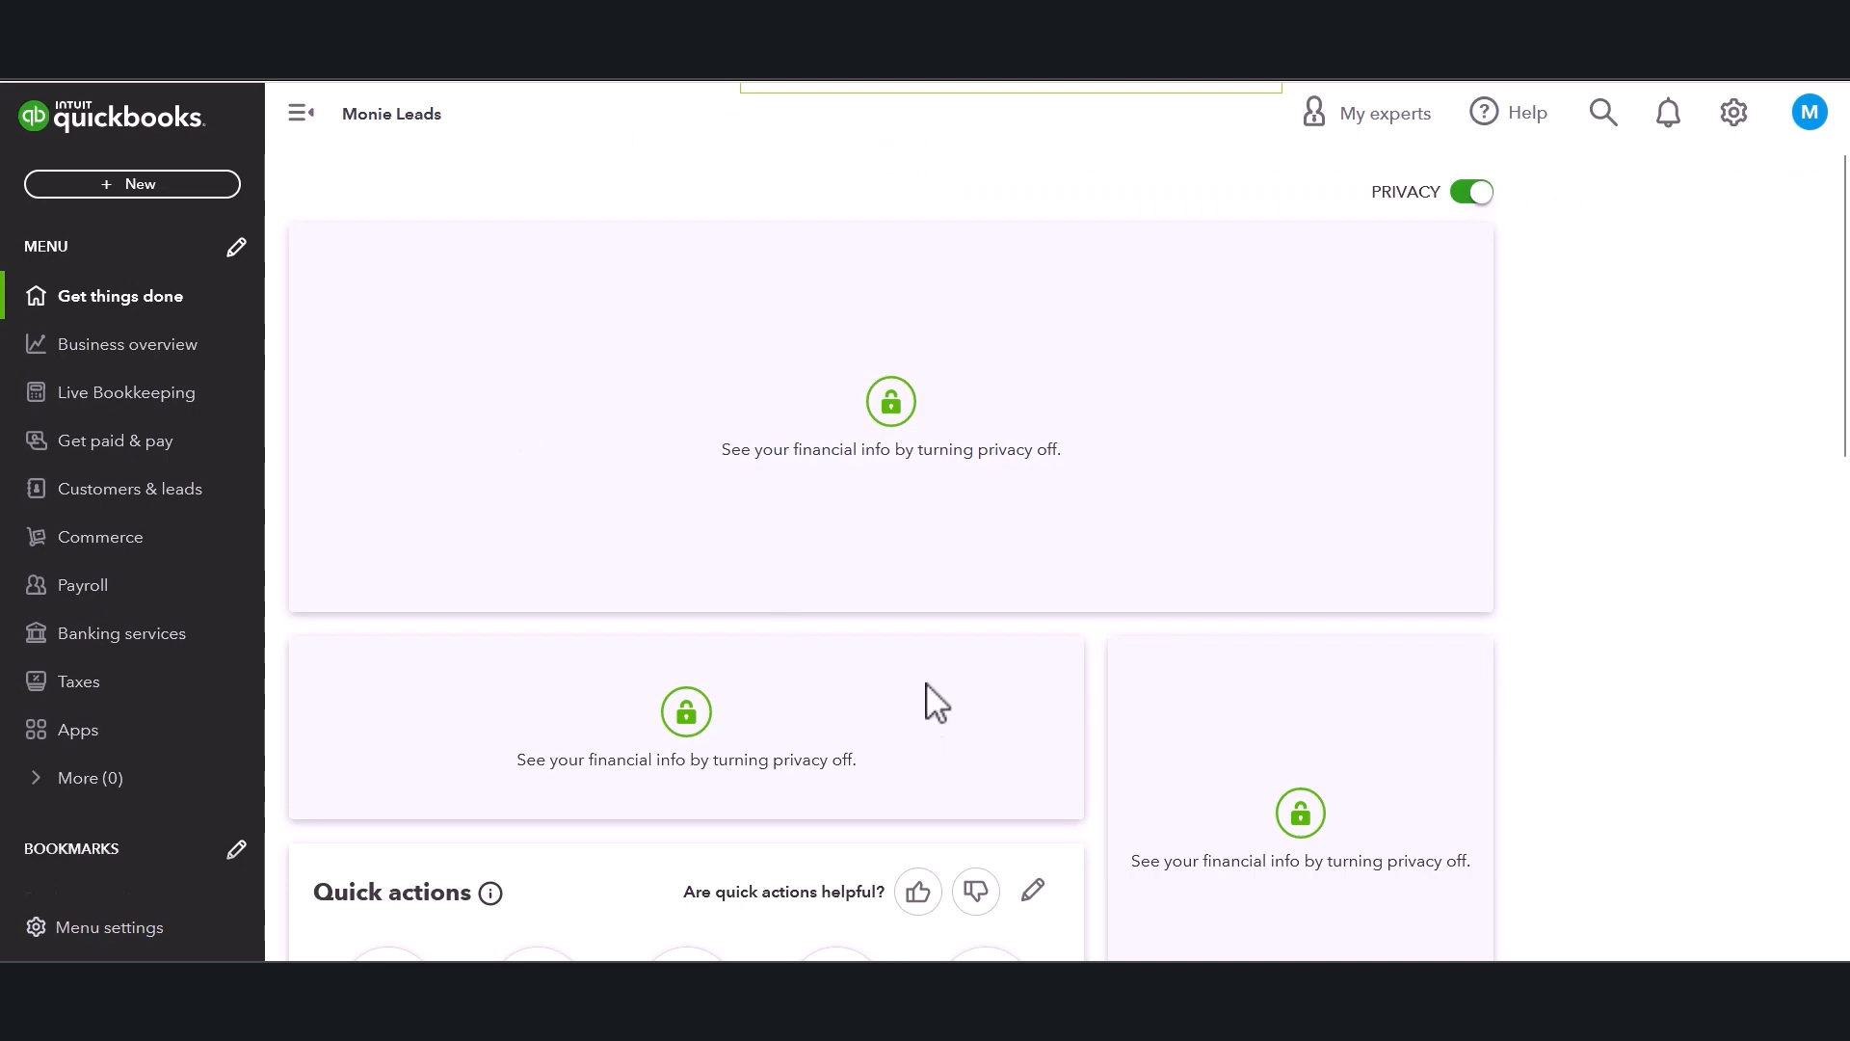
scroll(687, 617, "down", 6)
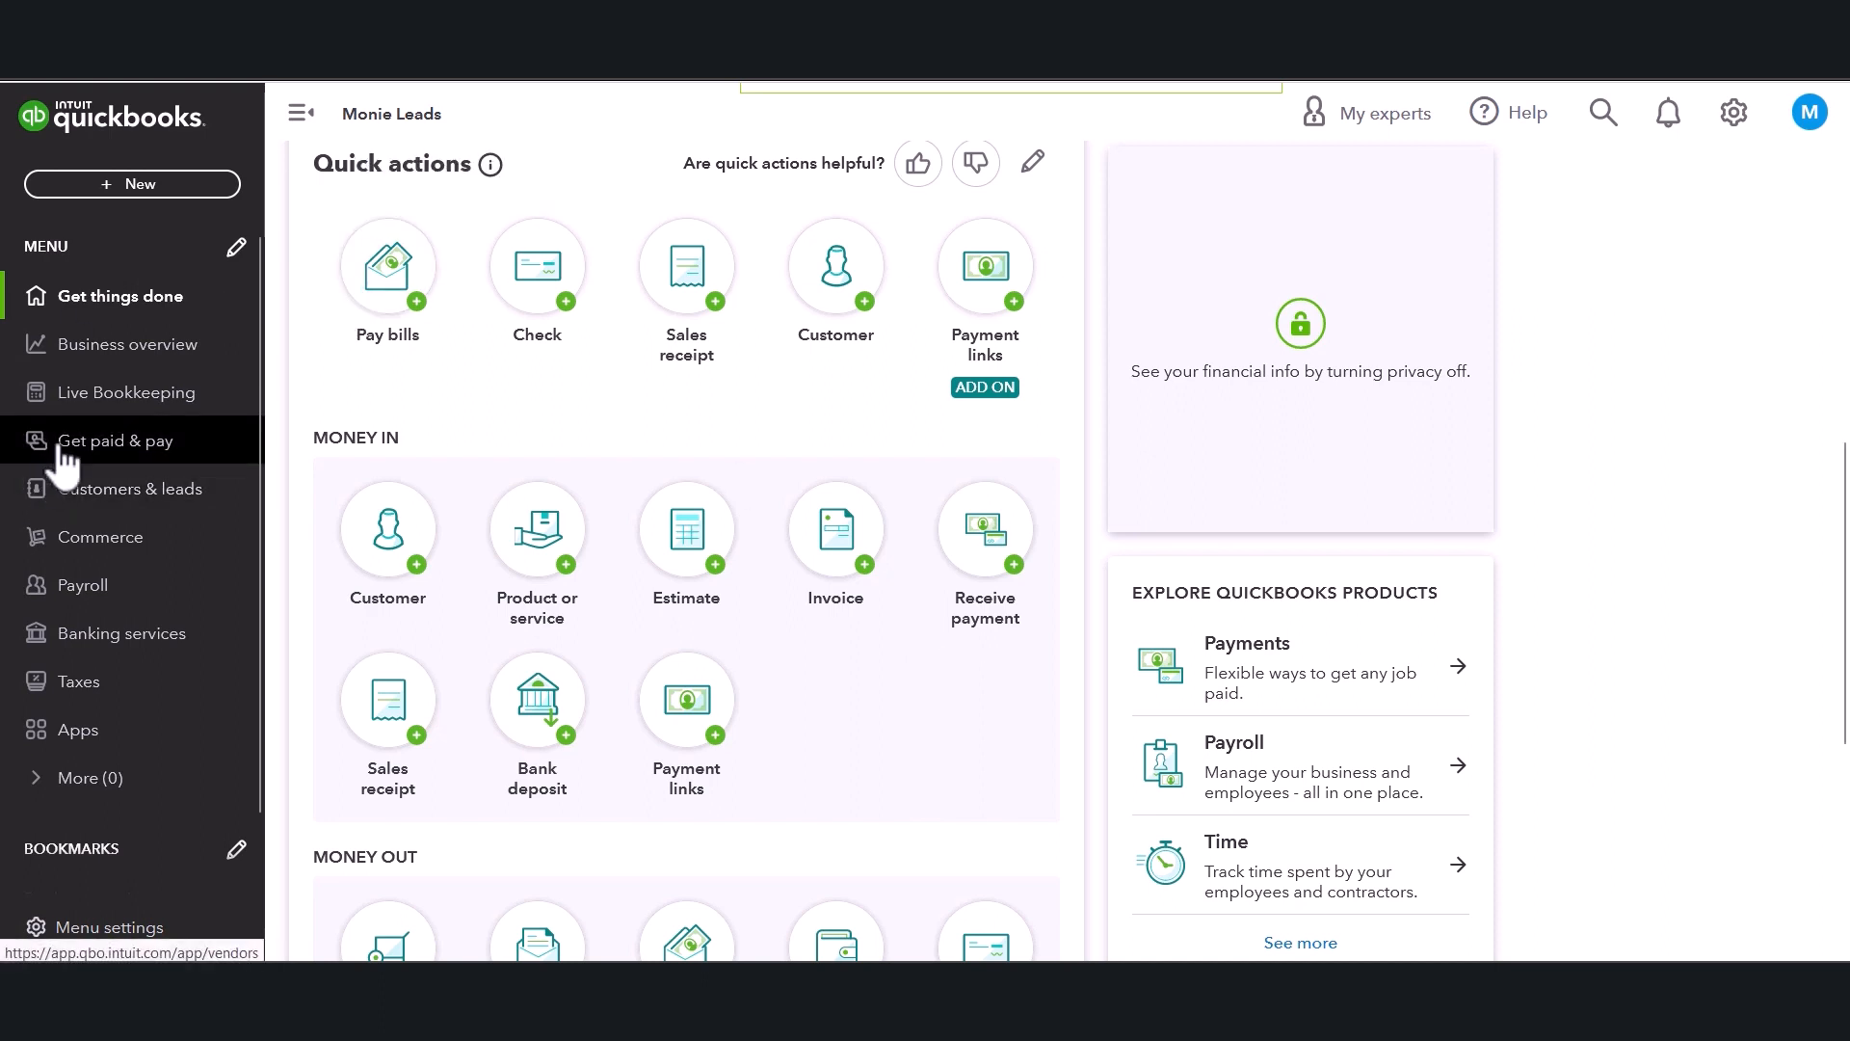
left_click(112, 453)
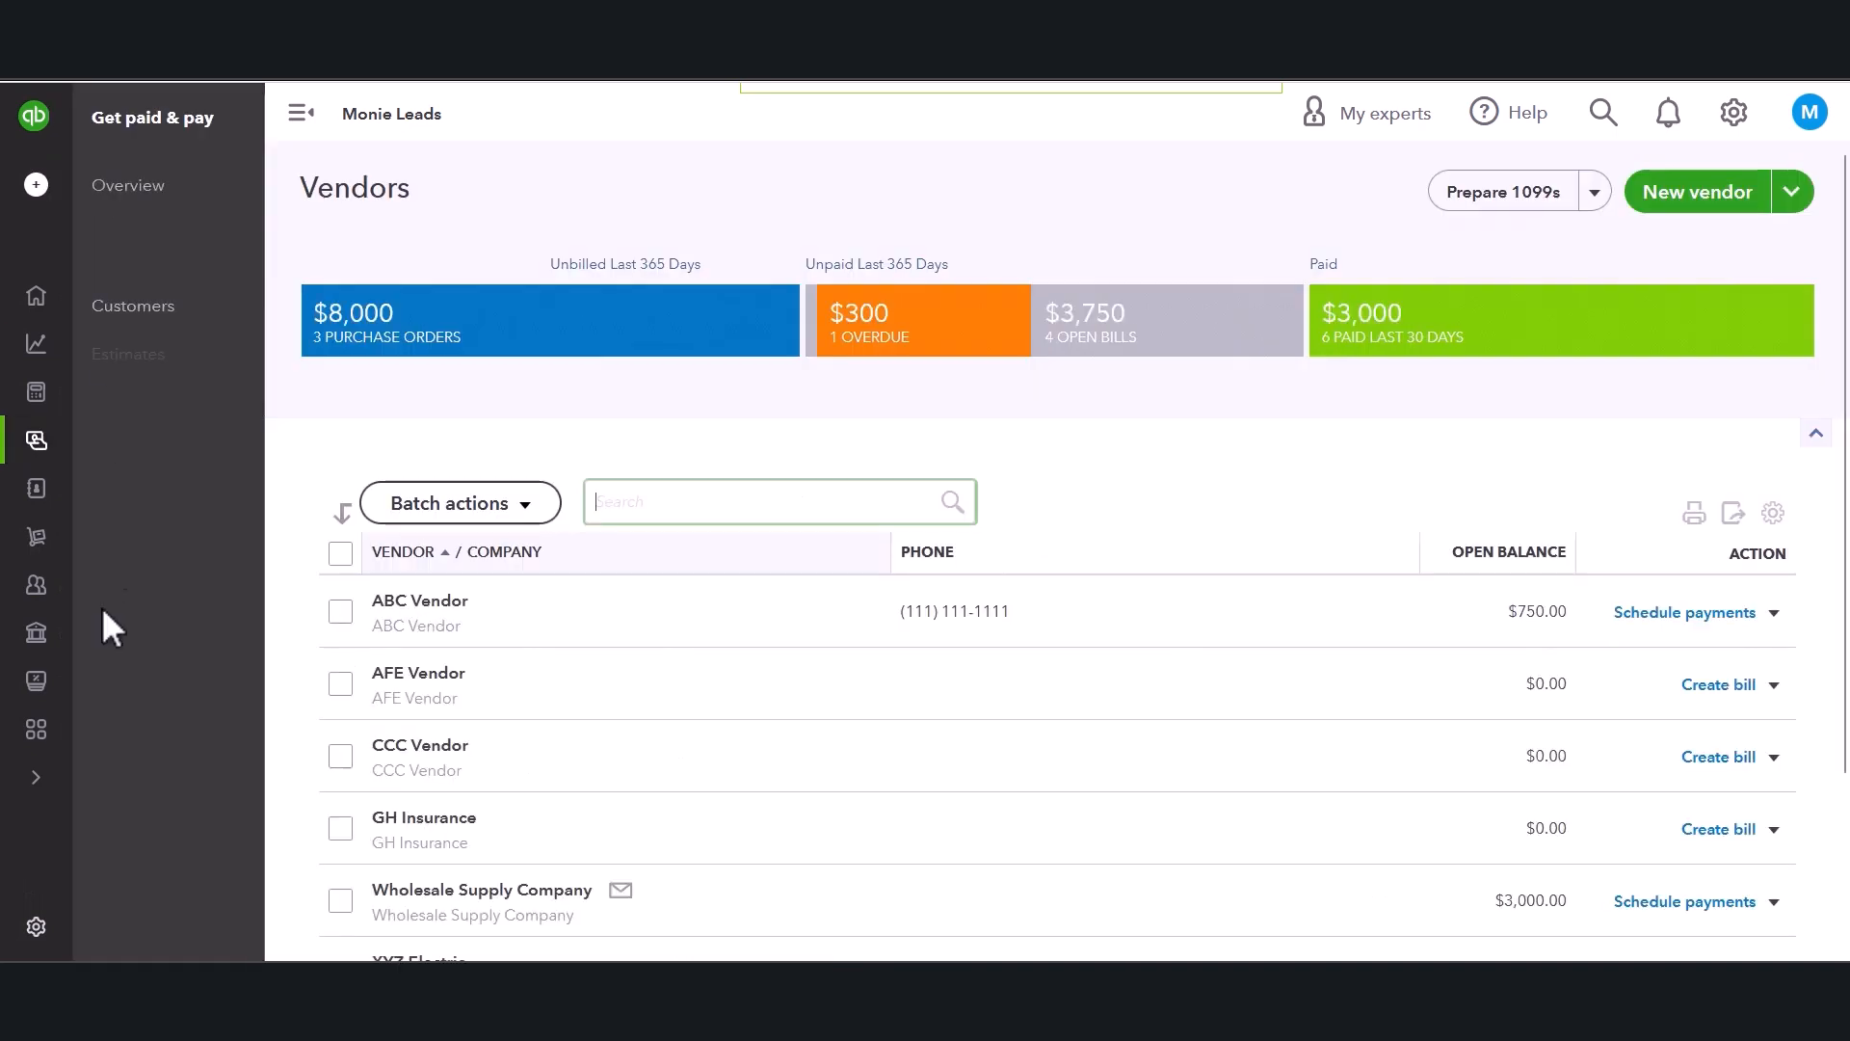
mouse_move(39, 359)
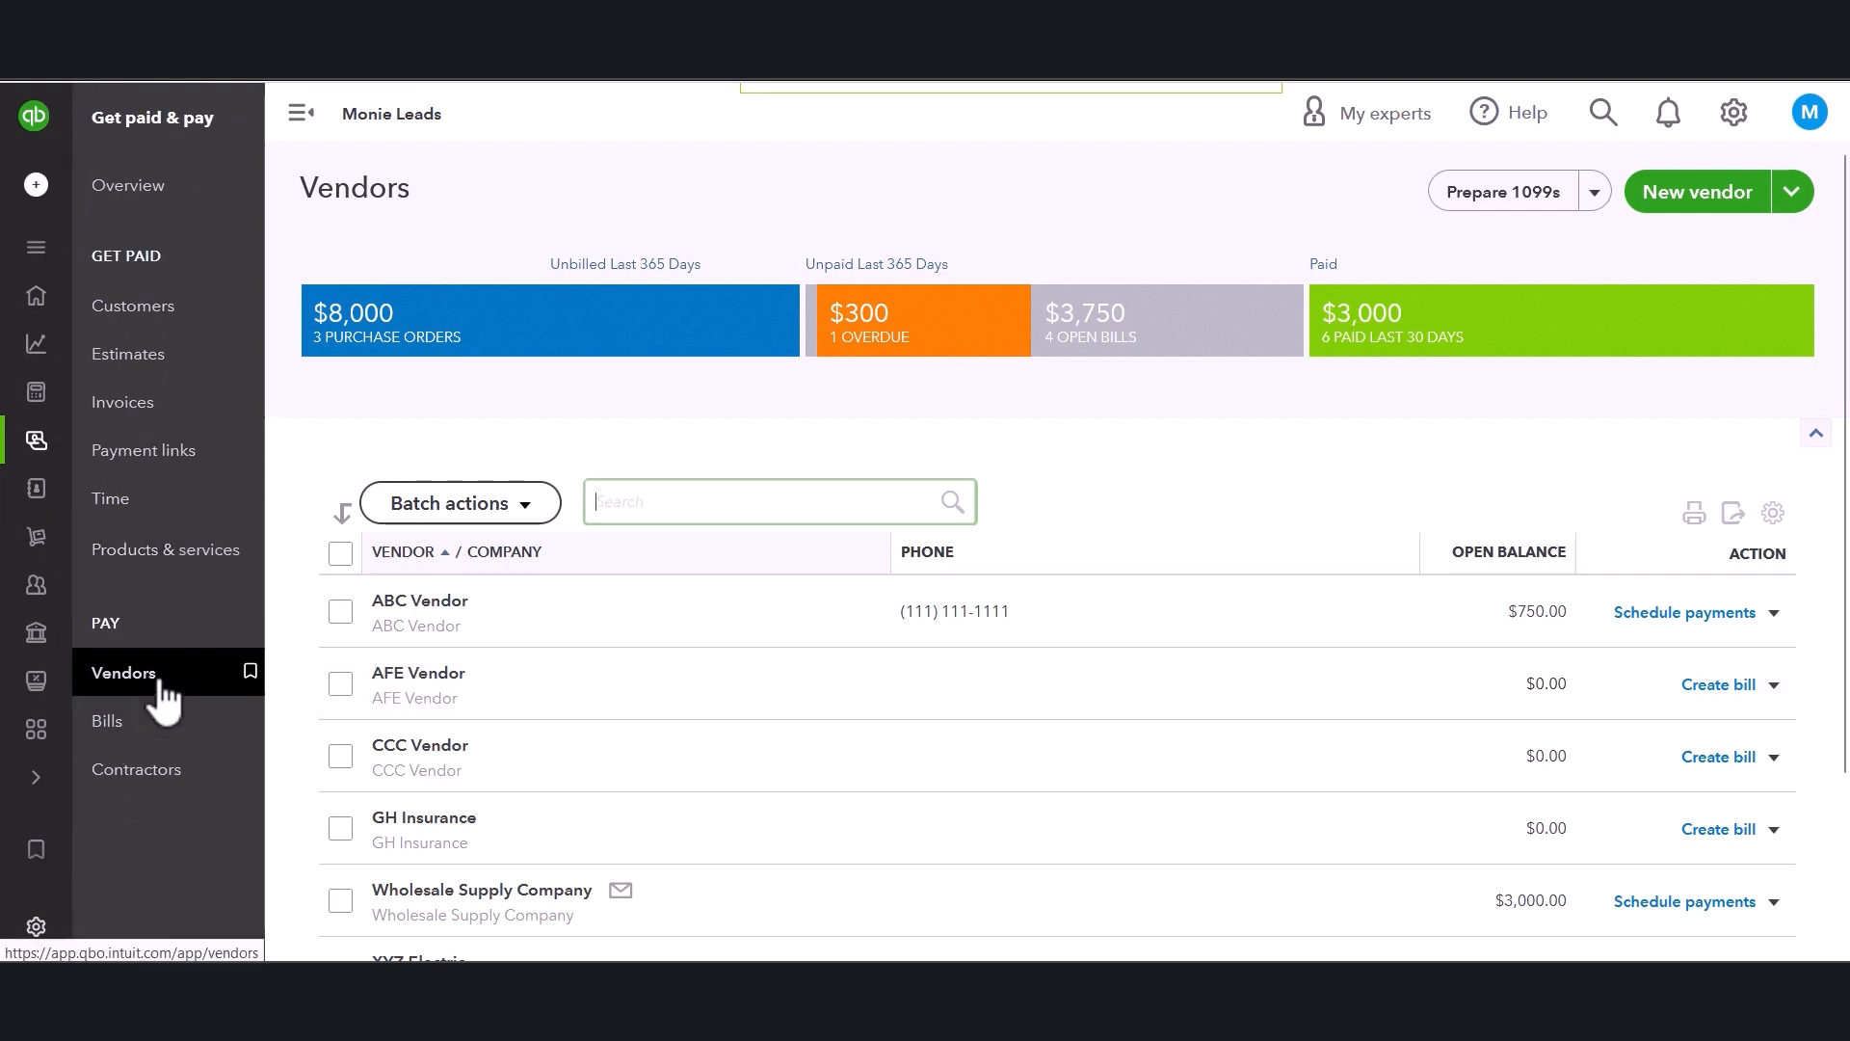
scroll(347, 820, "down", 1)
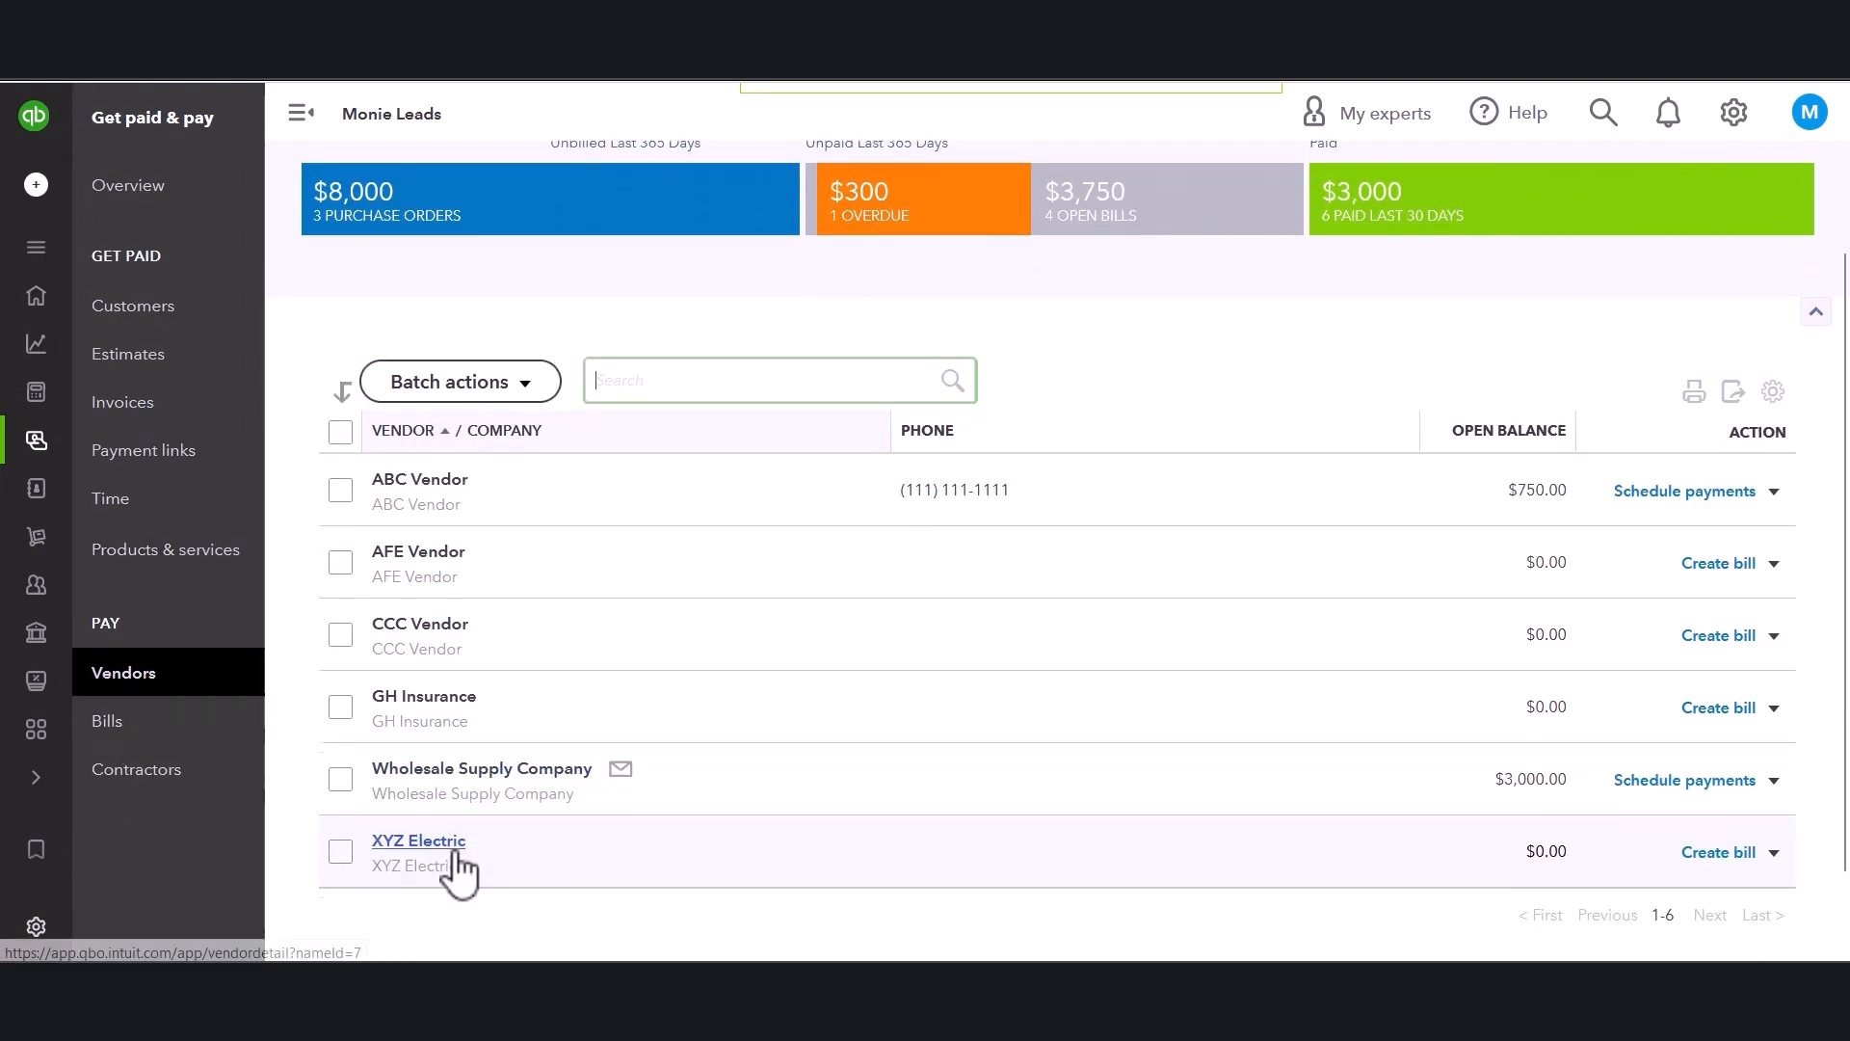
left_click(449, 773)
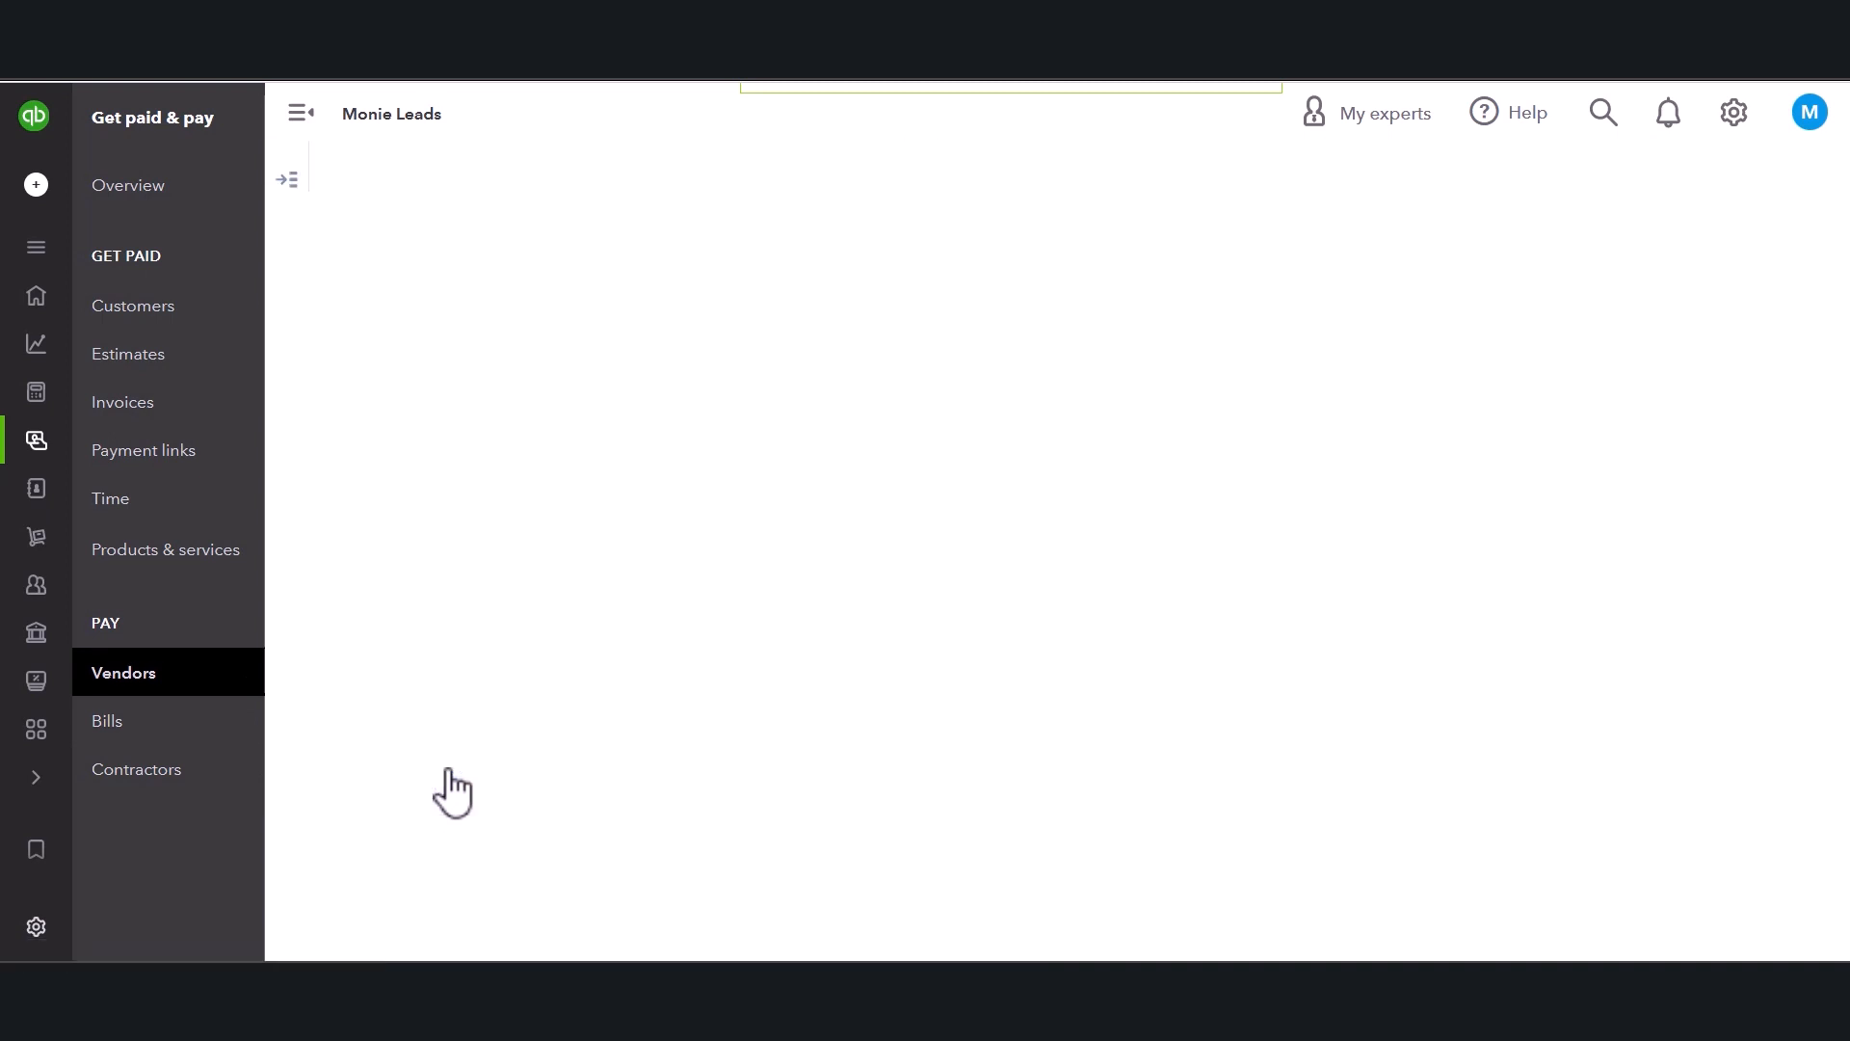
left_click(457, 422)
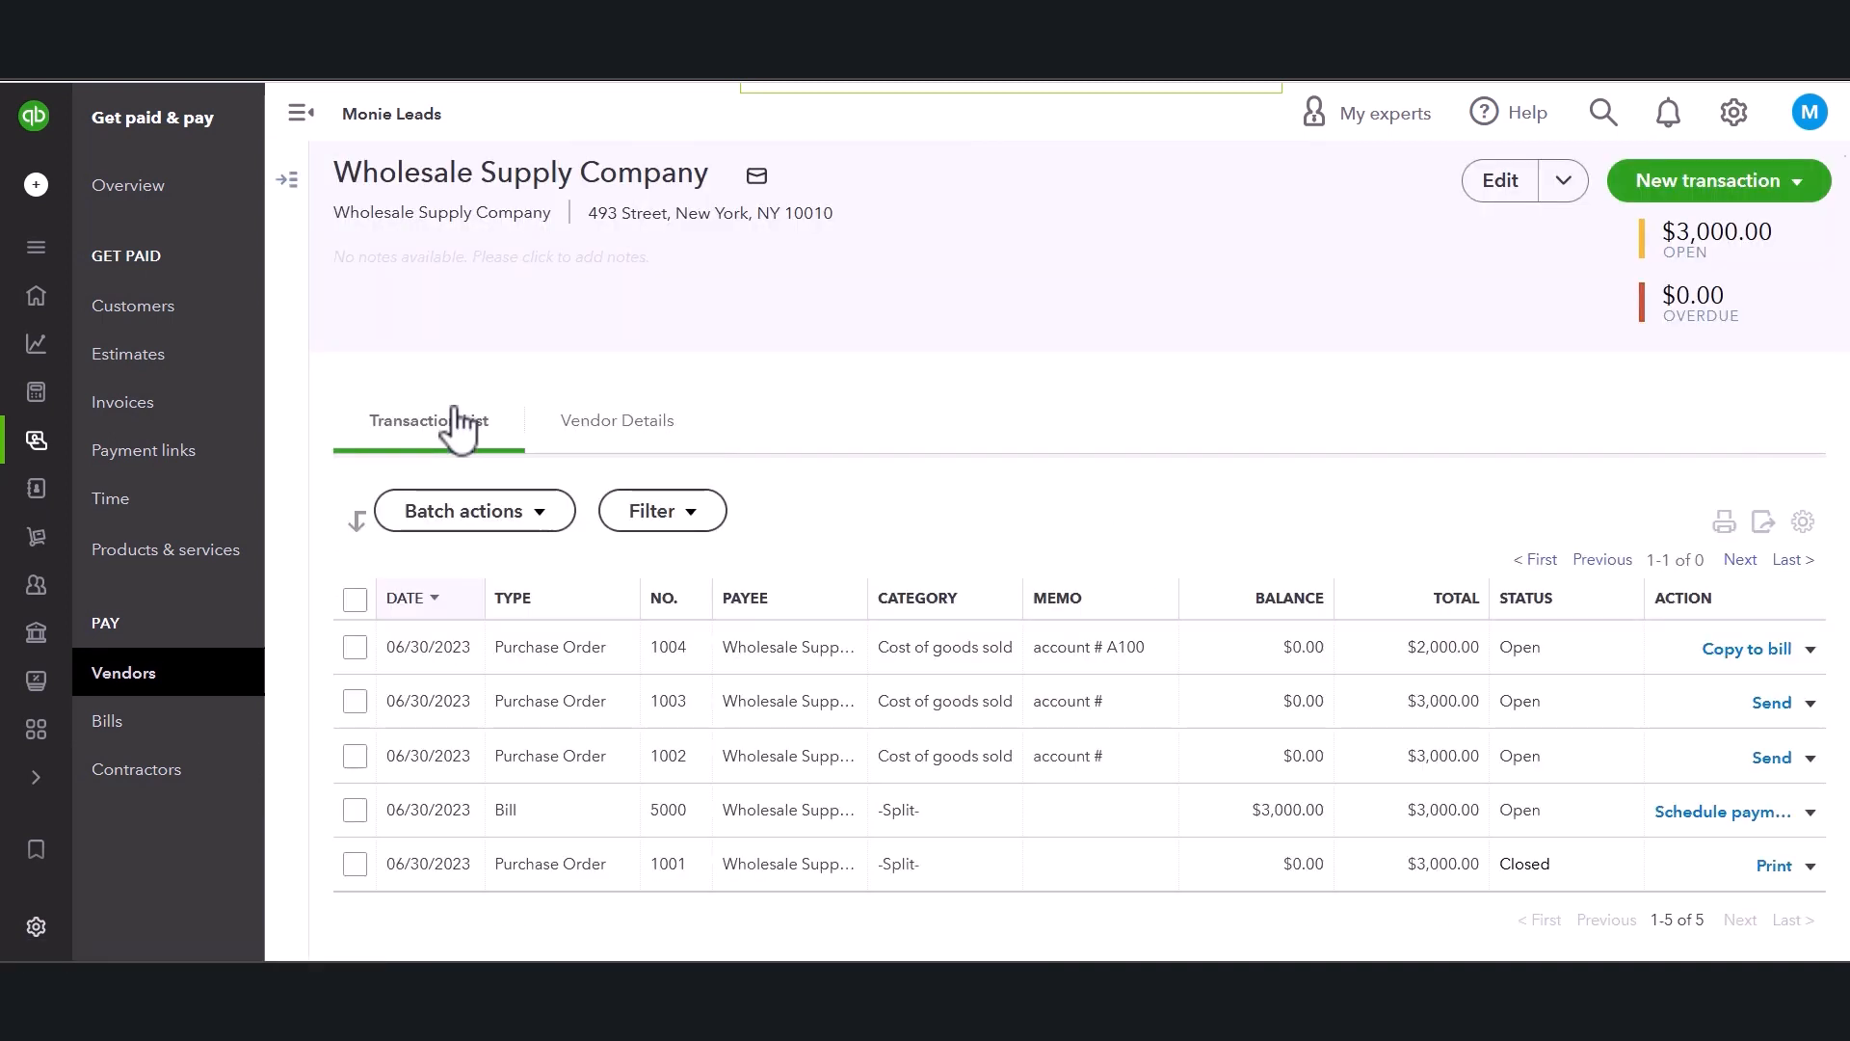
Open the send email dialog for purchase order 1004 from its action menu, then close it.
scroll(836, 686, "down", 1)
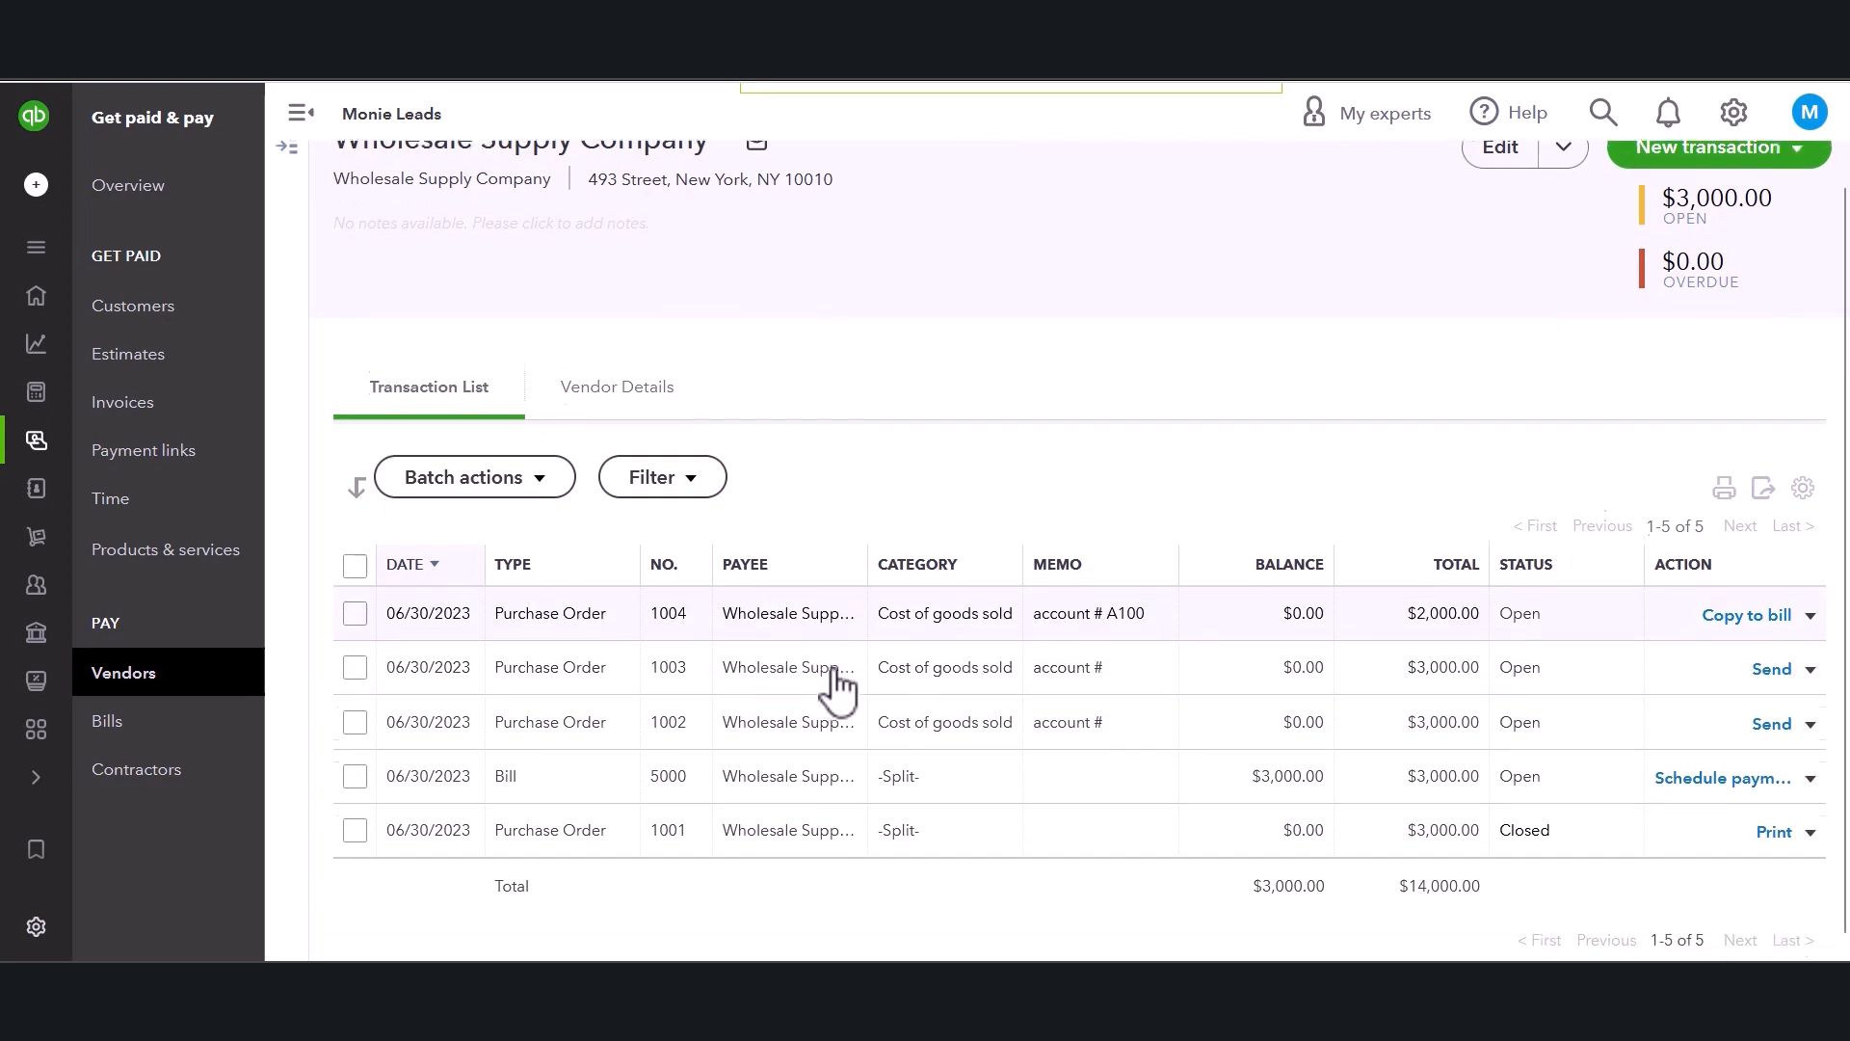
scroll(837, 686, "down", 1)
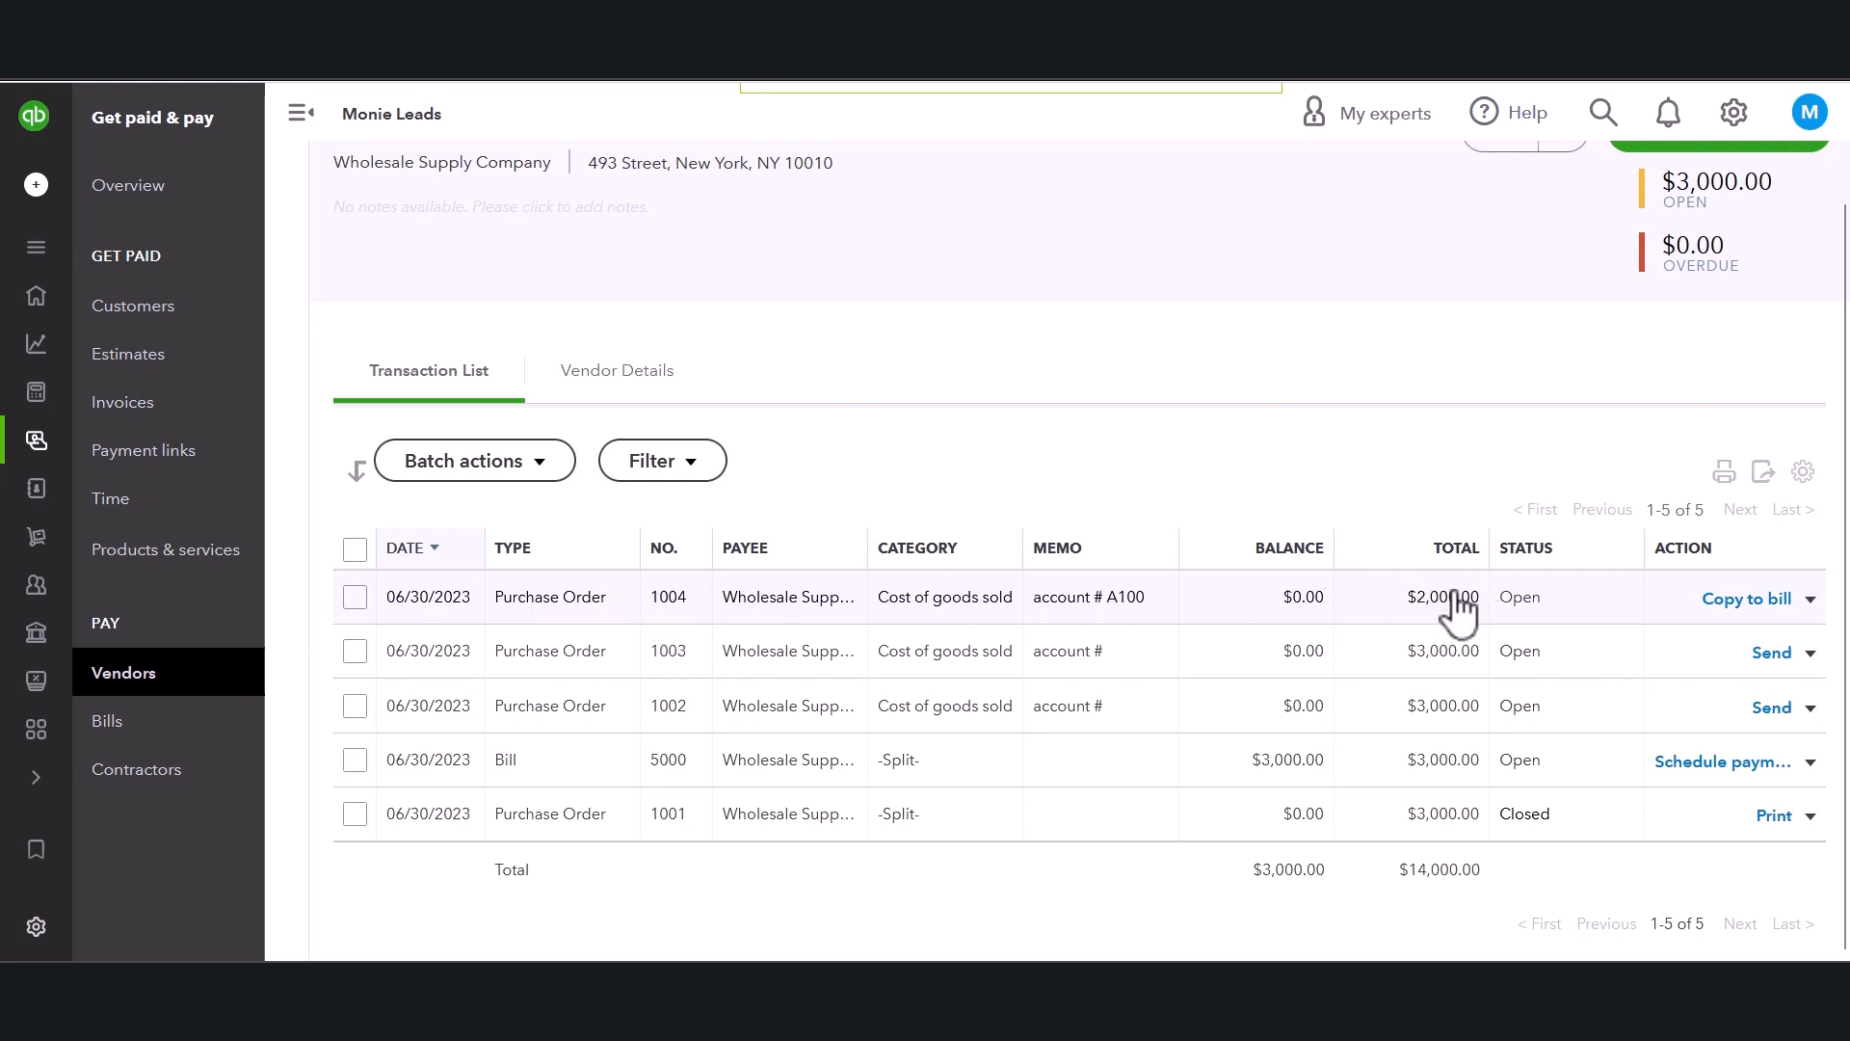
left_click(1811, 602)
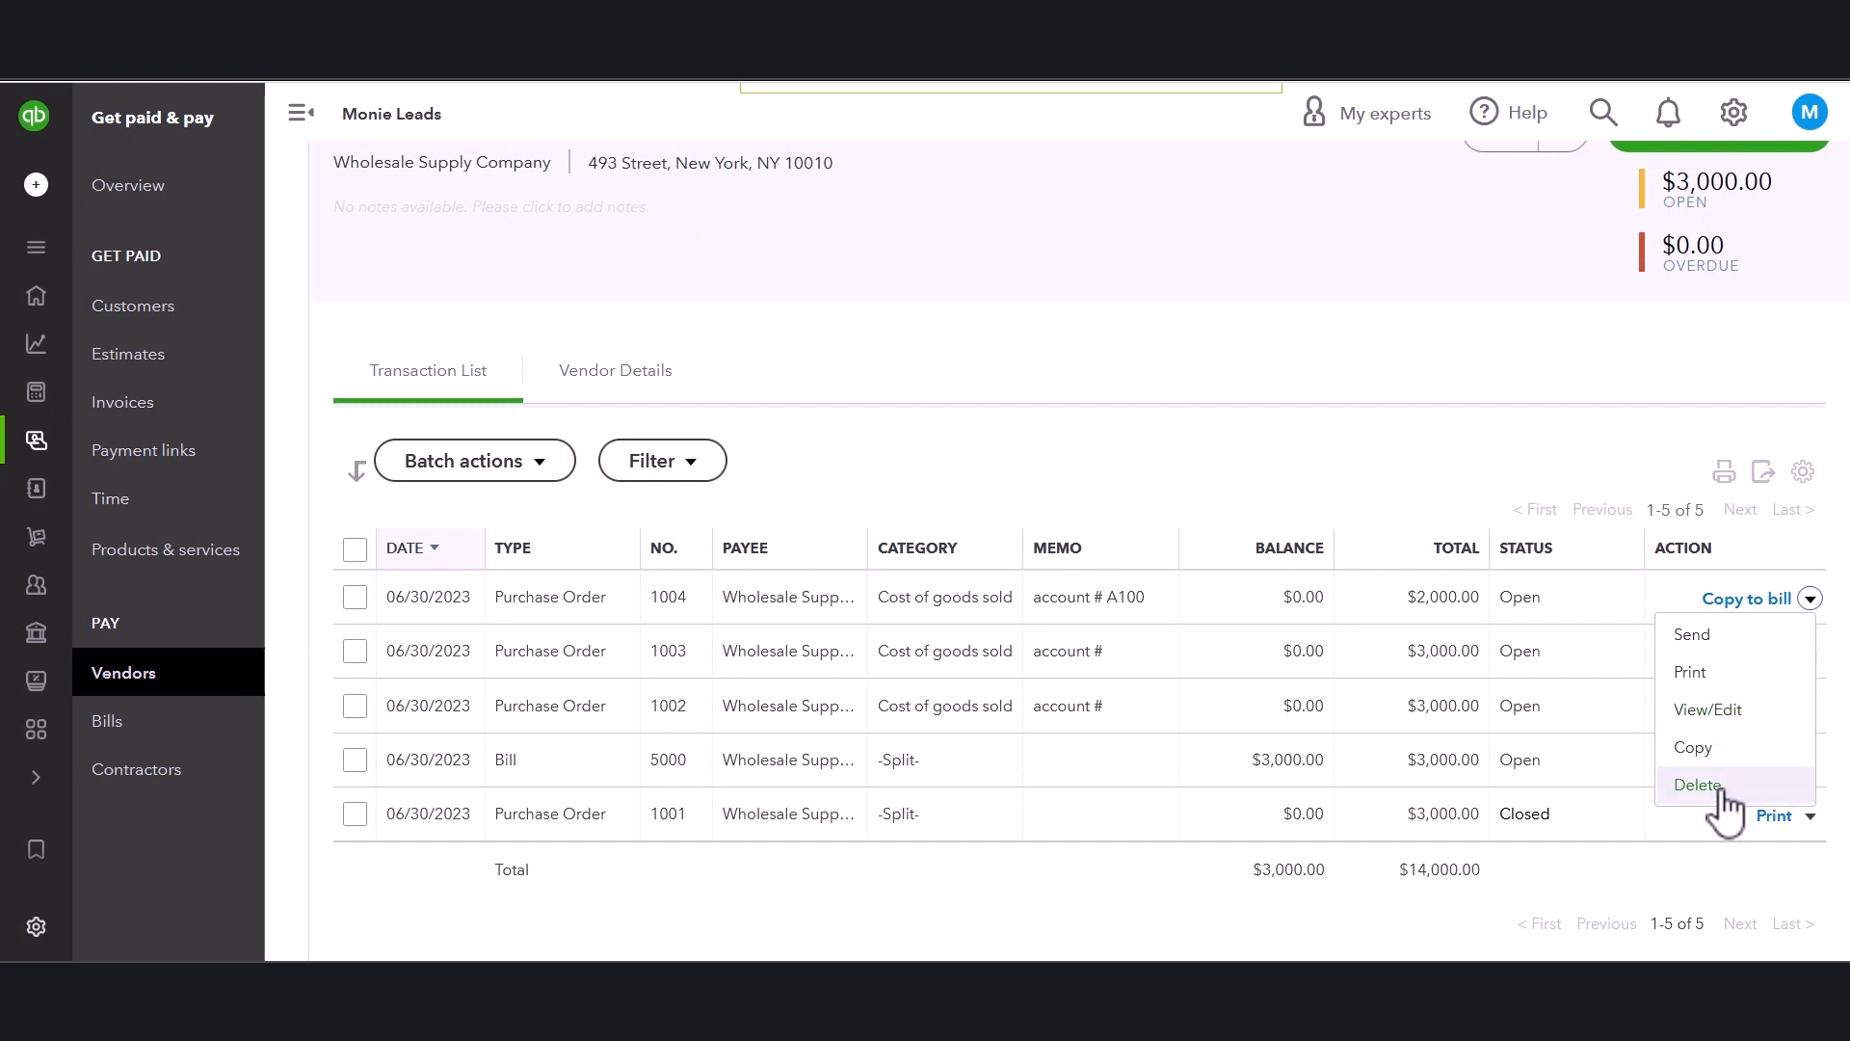
left_click(1693, 635)
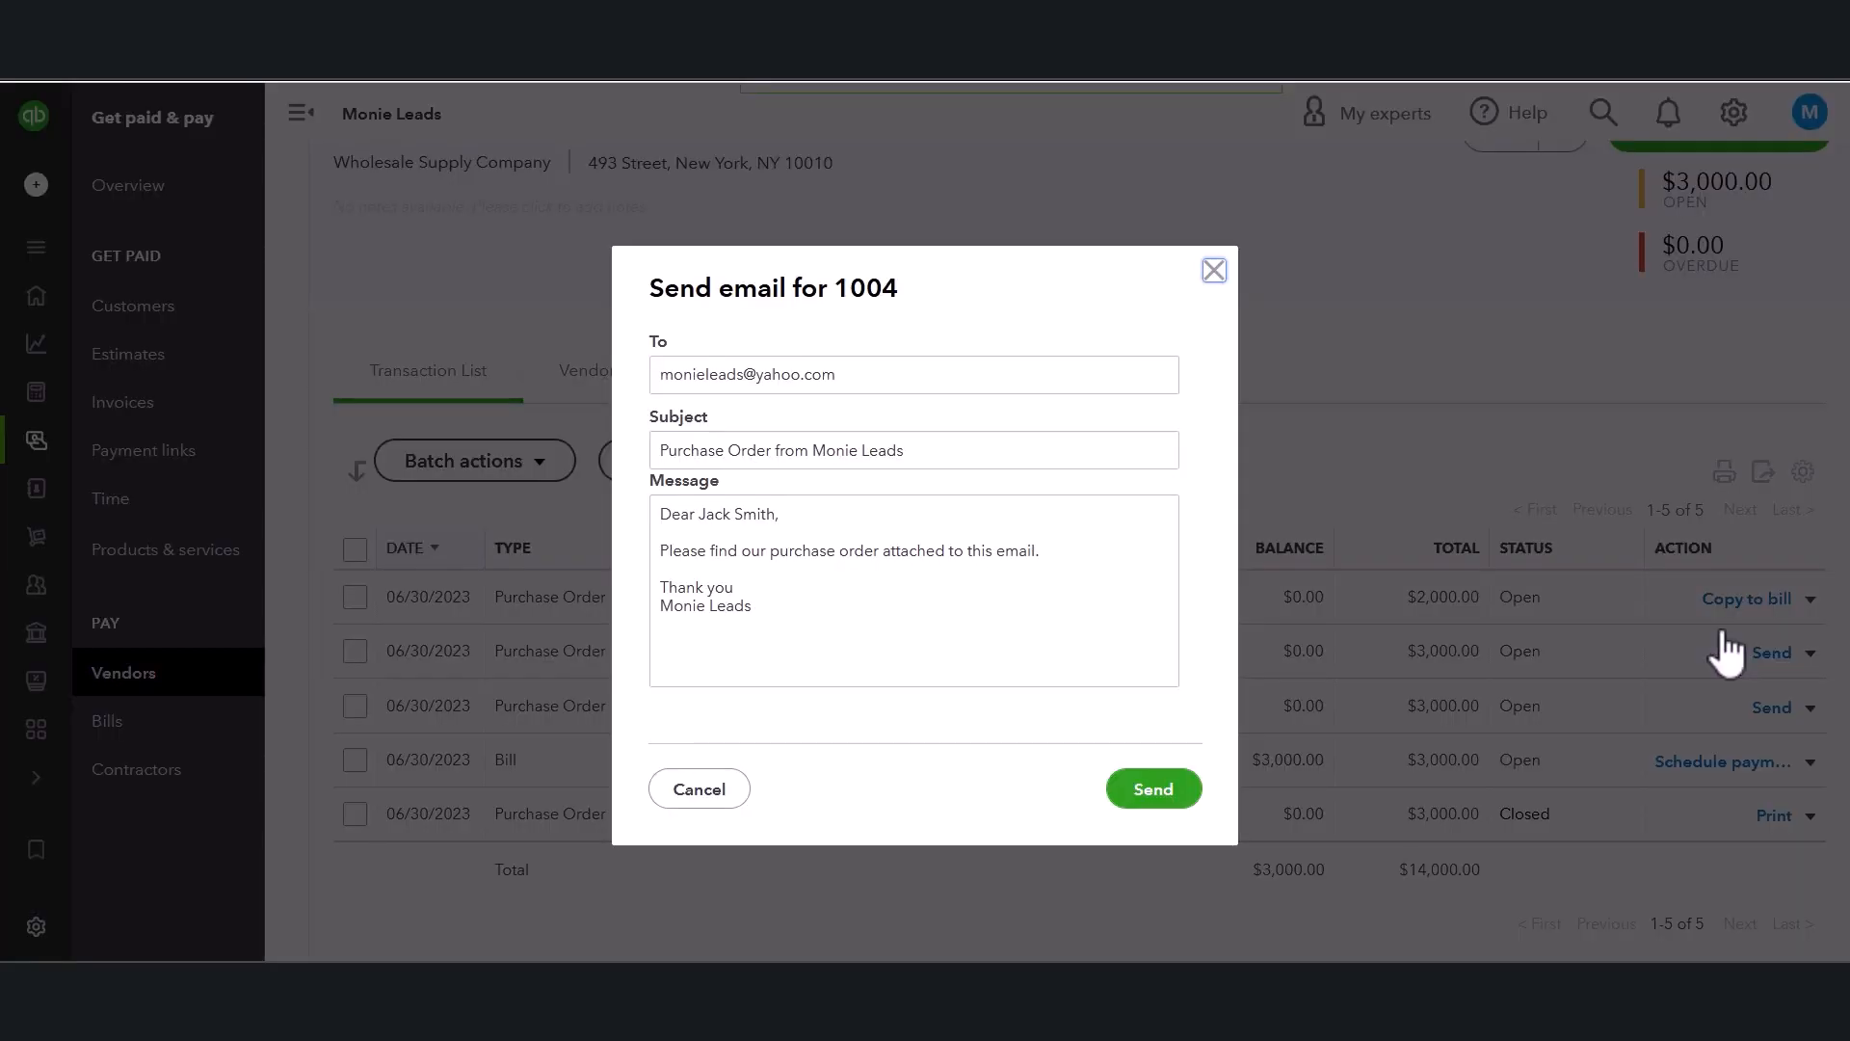
left_click(1214, 271)
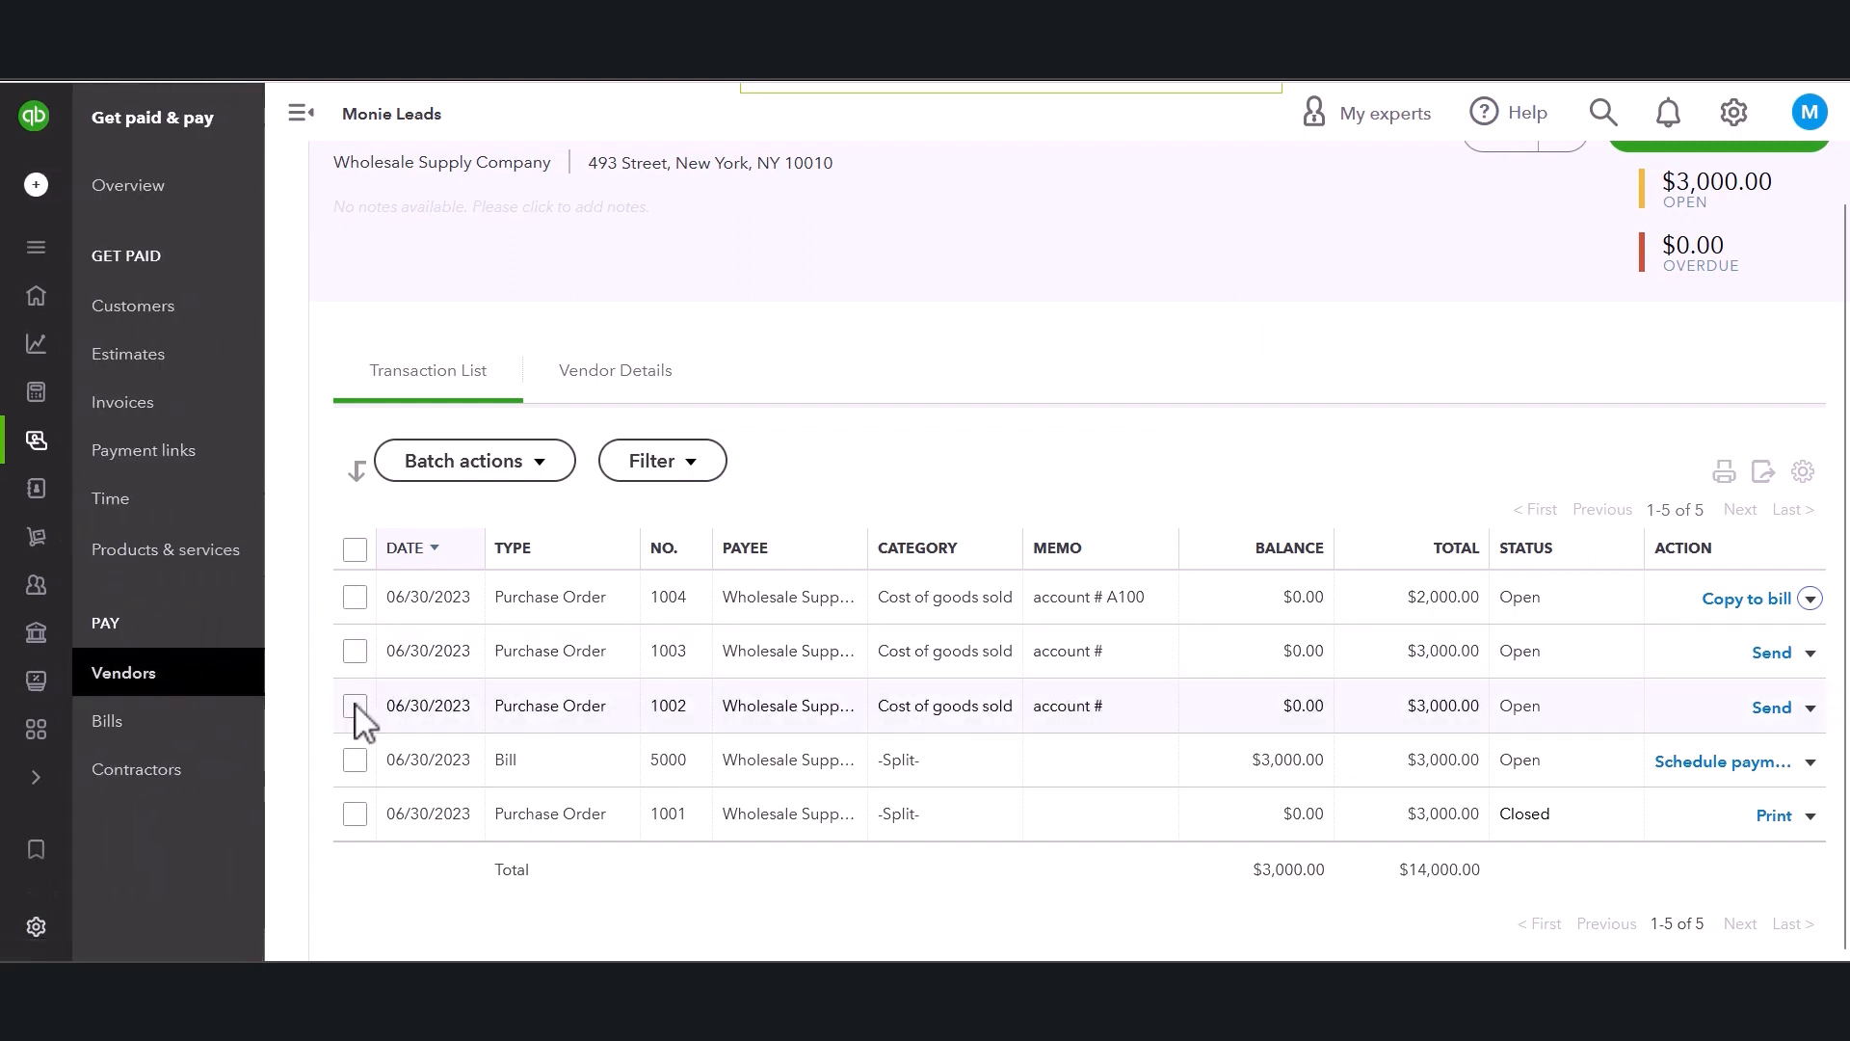
Return to the vendor list and open the unbilled purchase orders summary.
left_click(191, 679)
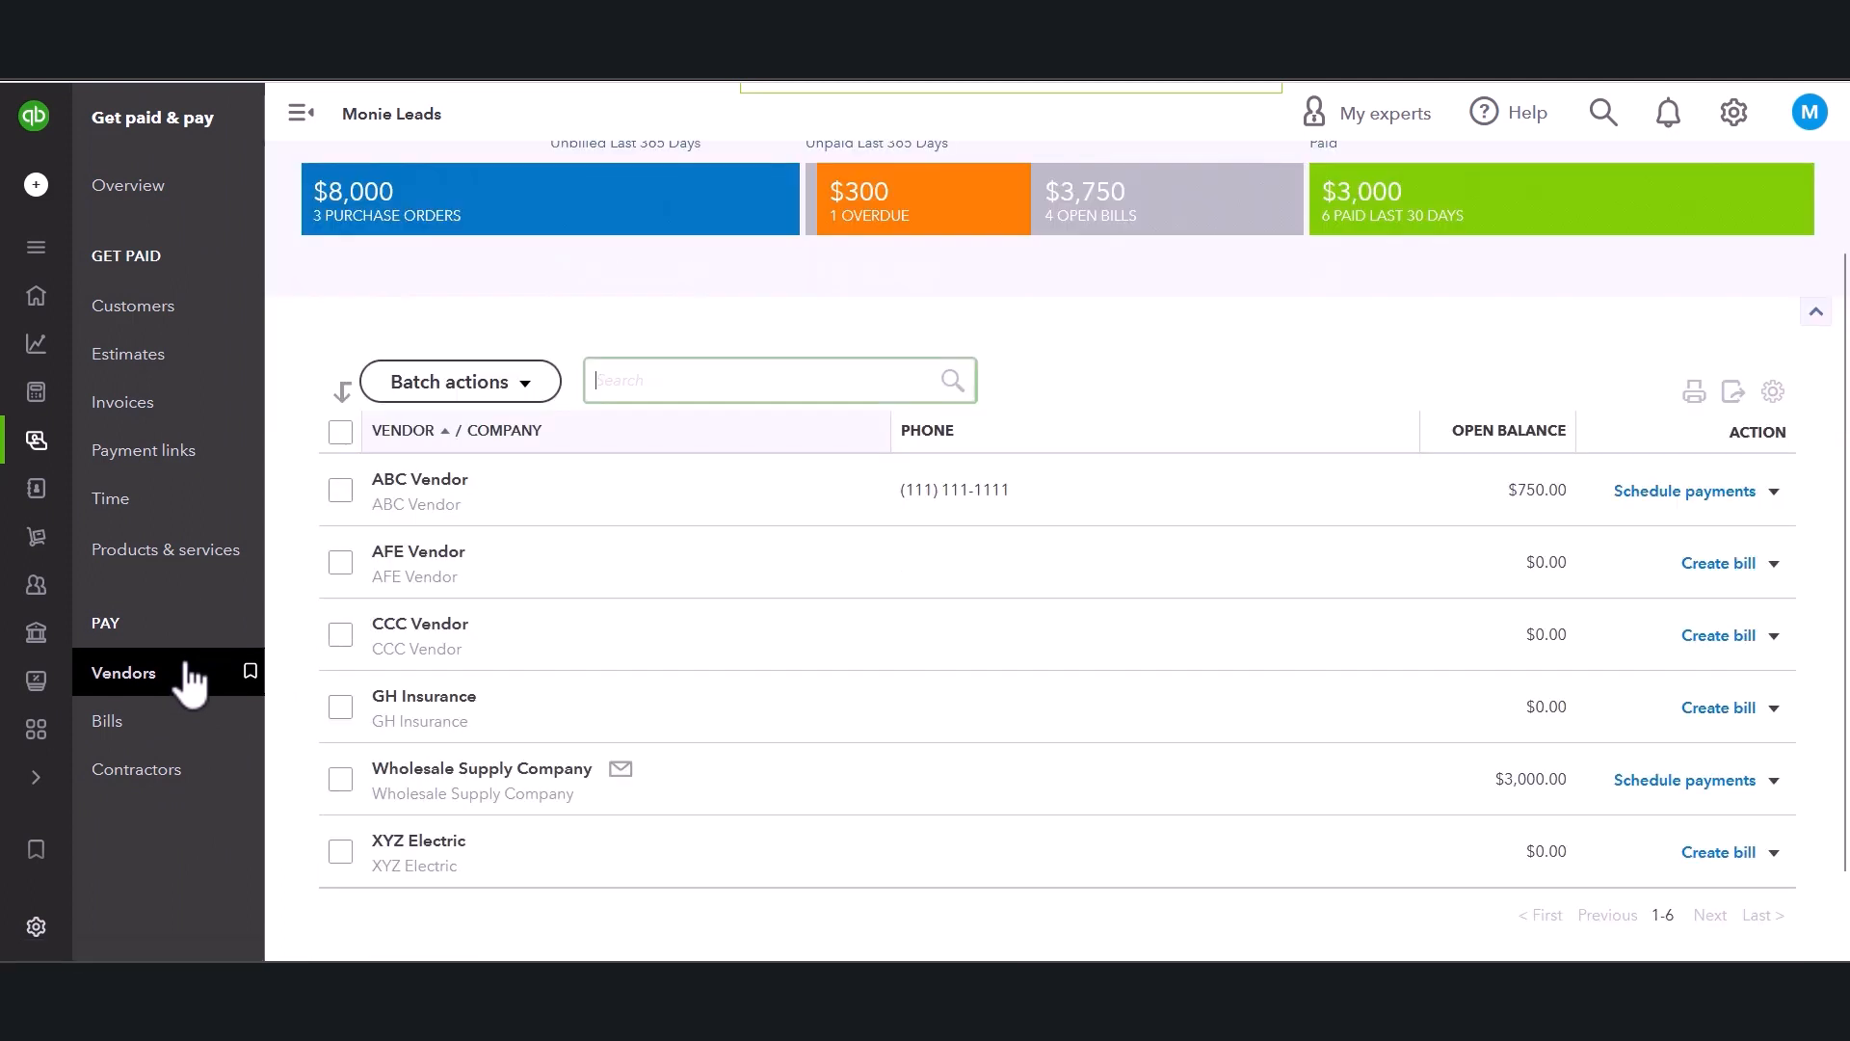
scroll(1253, 366, "up", 2)
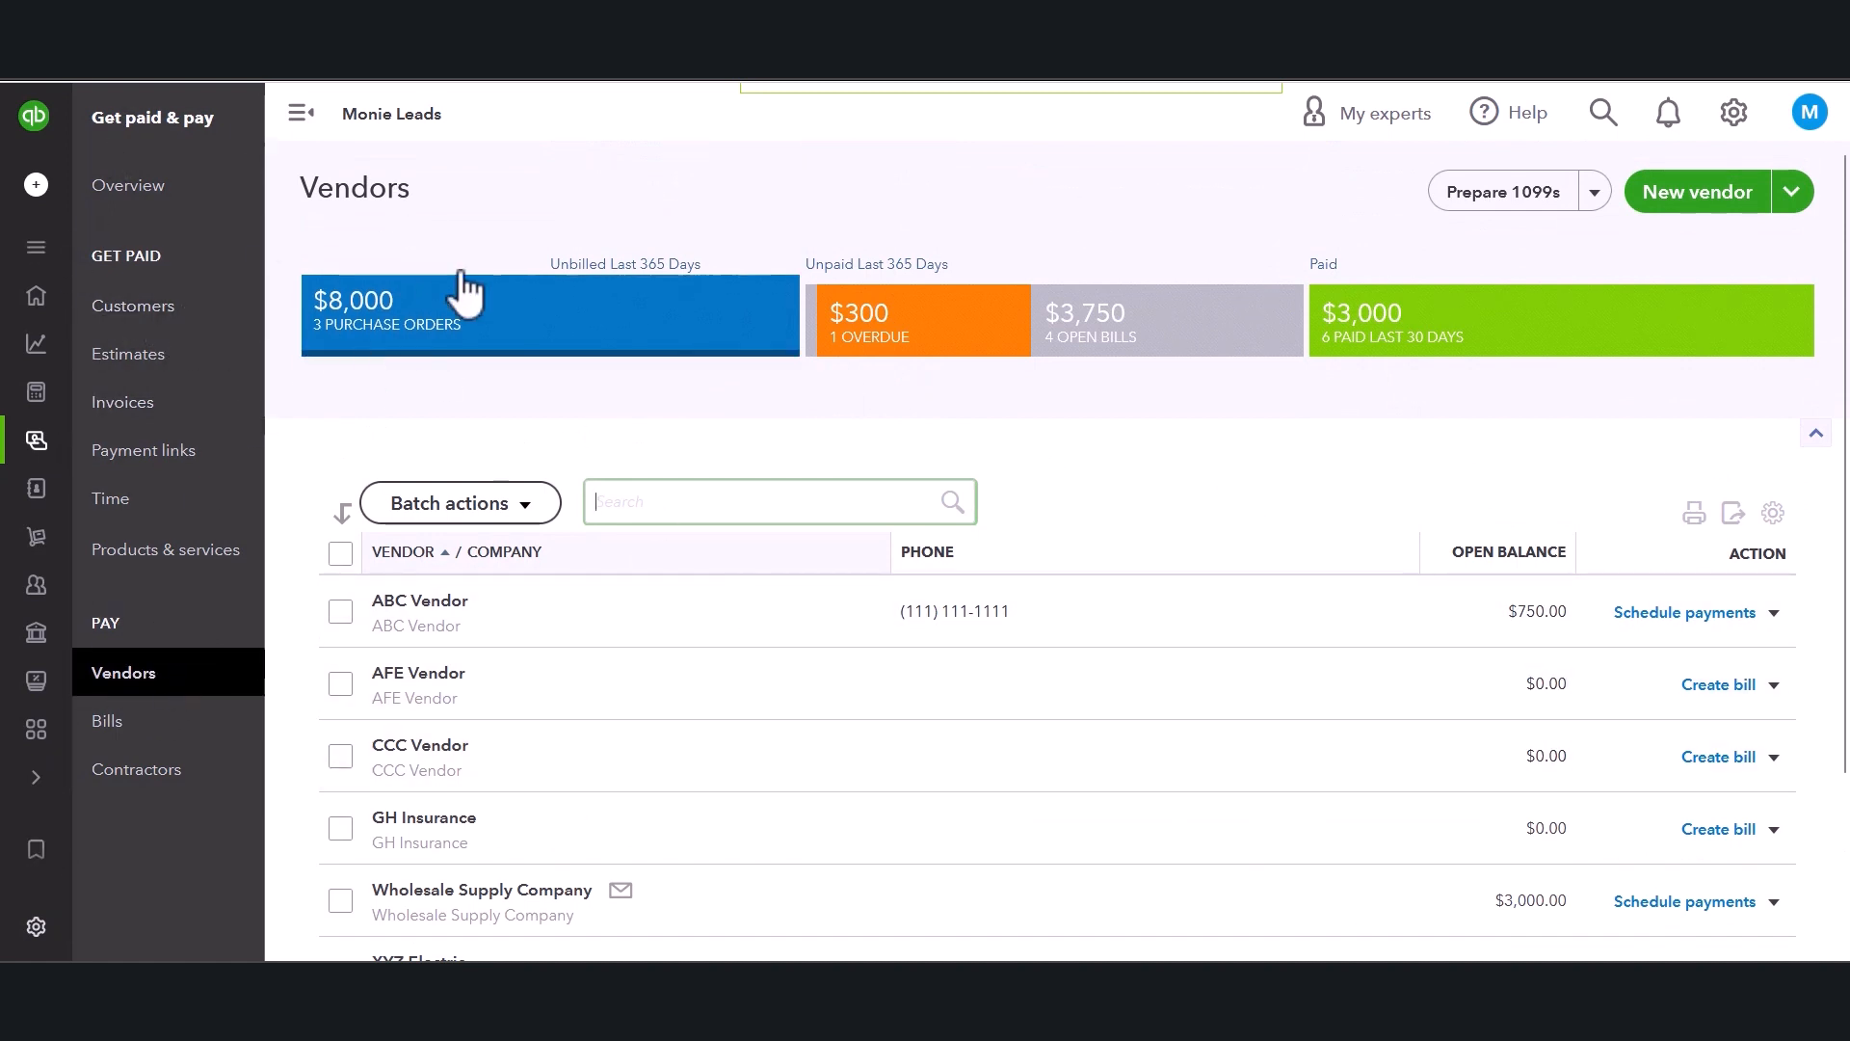
left_click(391, 333)
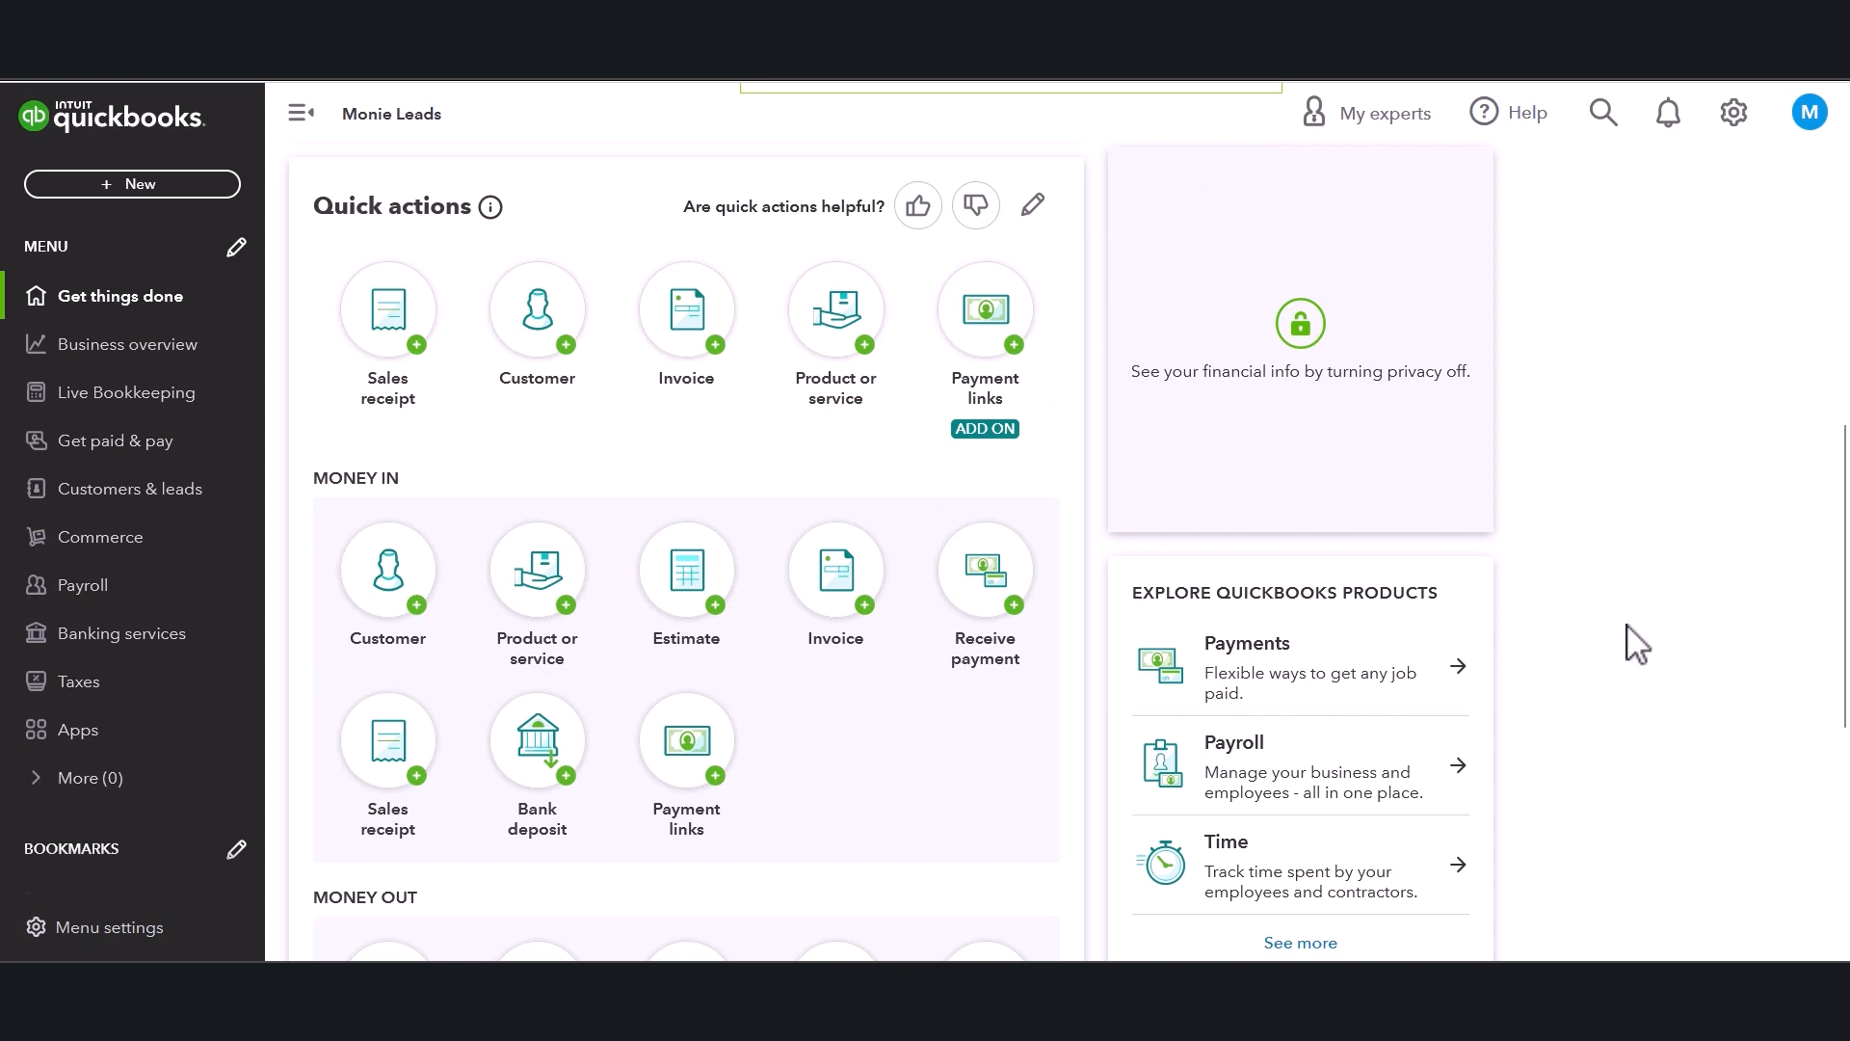
scroll(1639, 646, "down", 5)
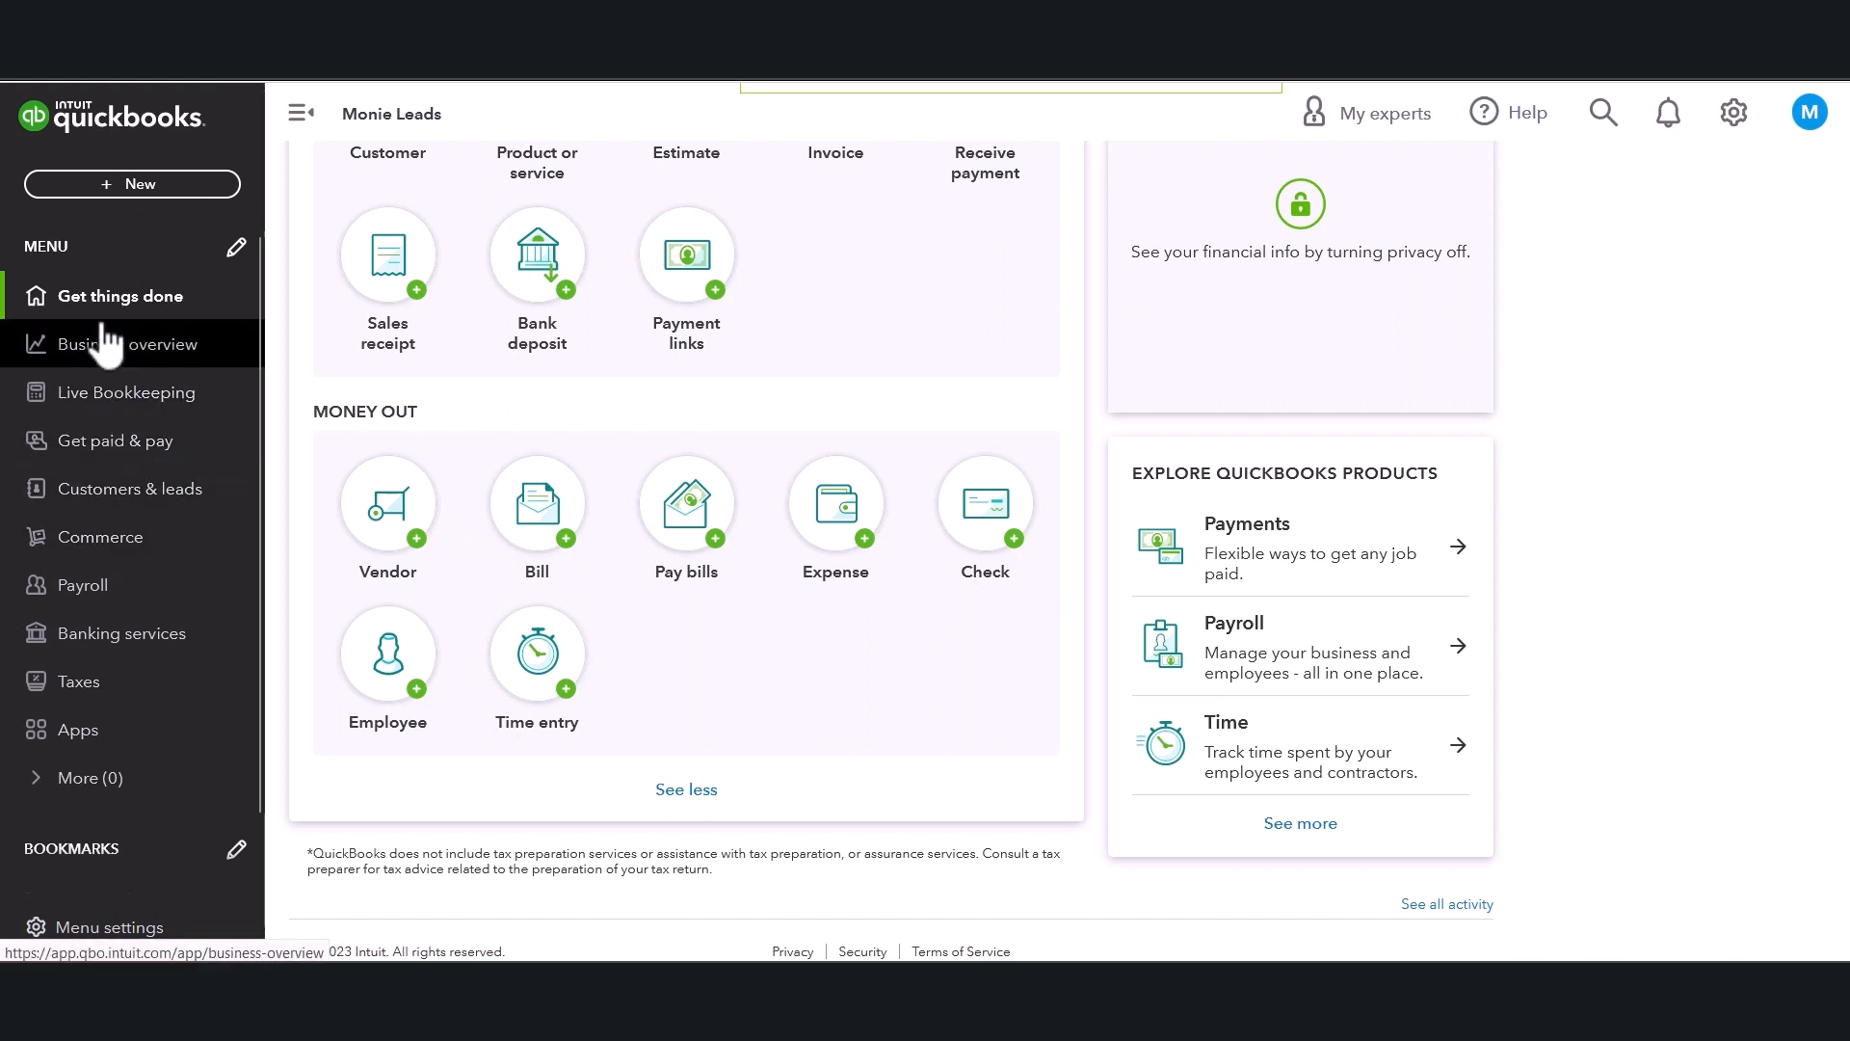
Open the unpaid Bills list and open the filter panel, then close it without changes.
left_click(83, 445)
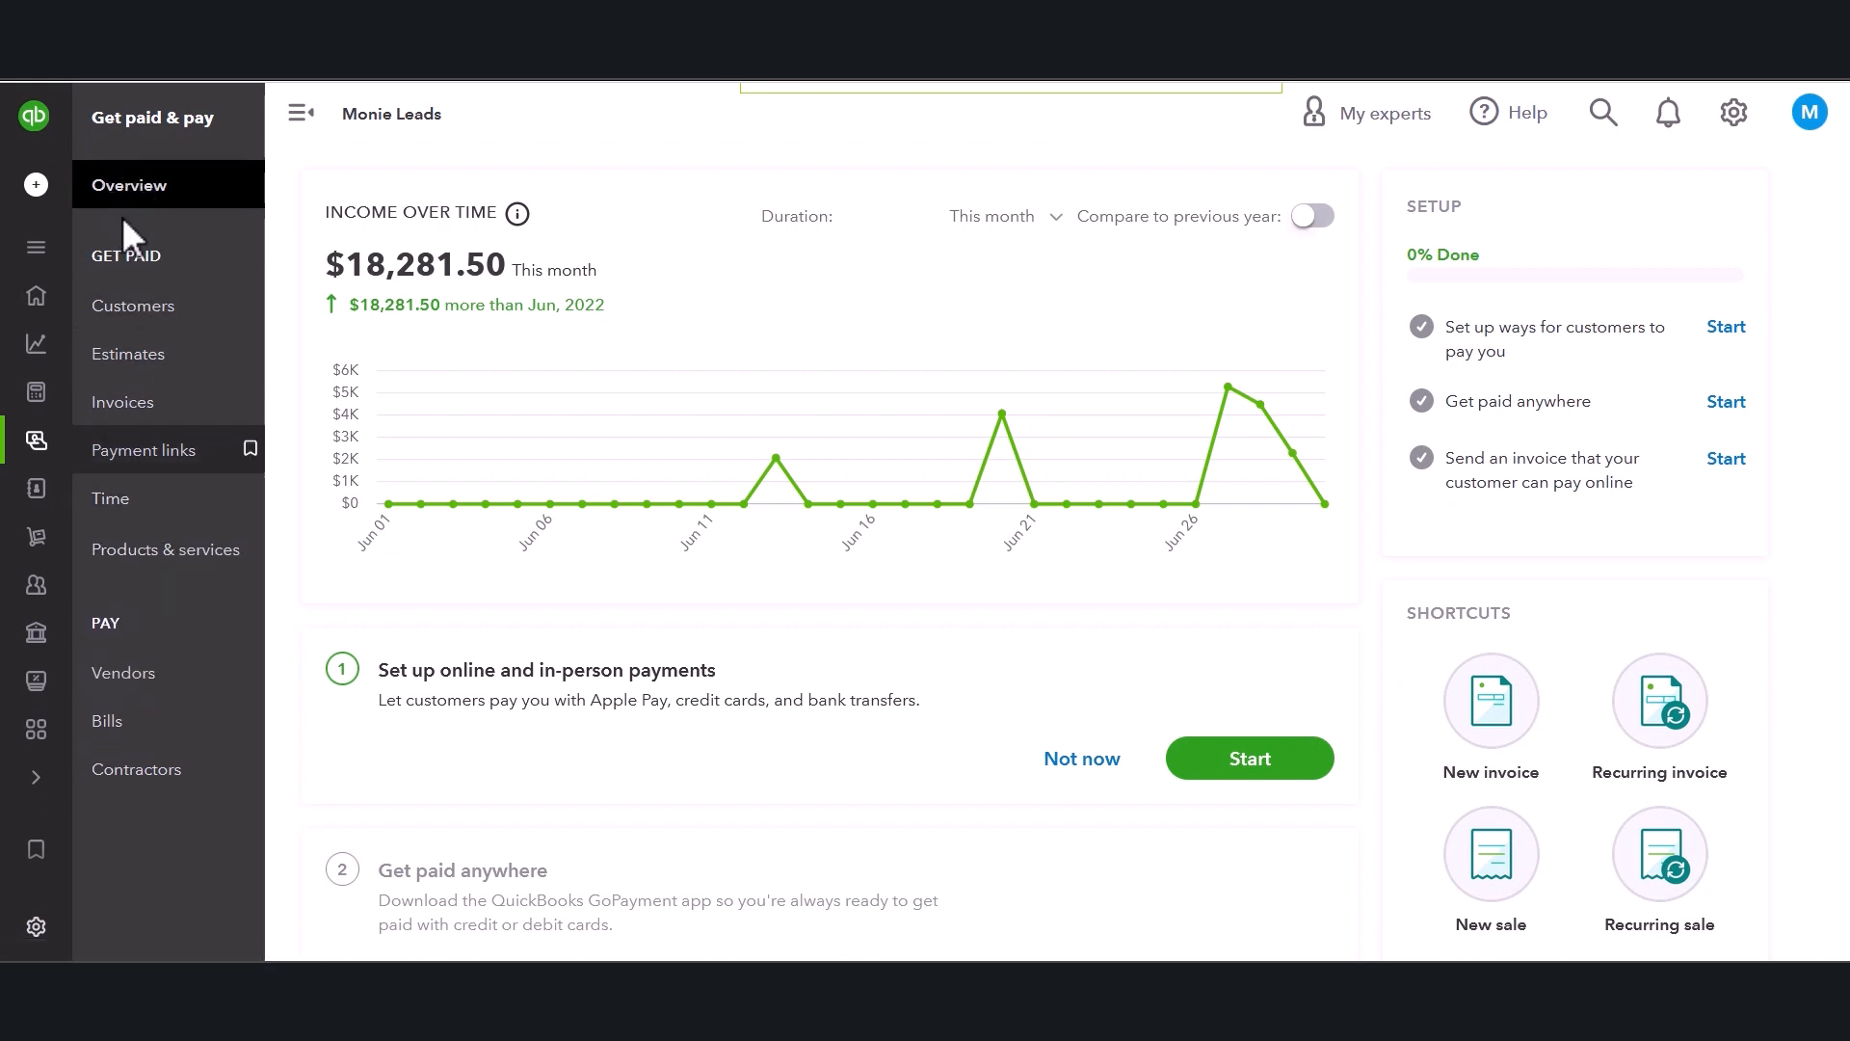
left_click(128, 730)
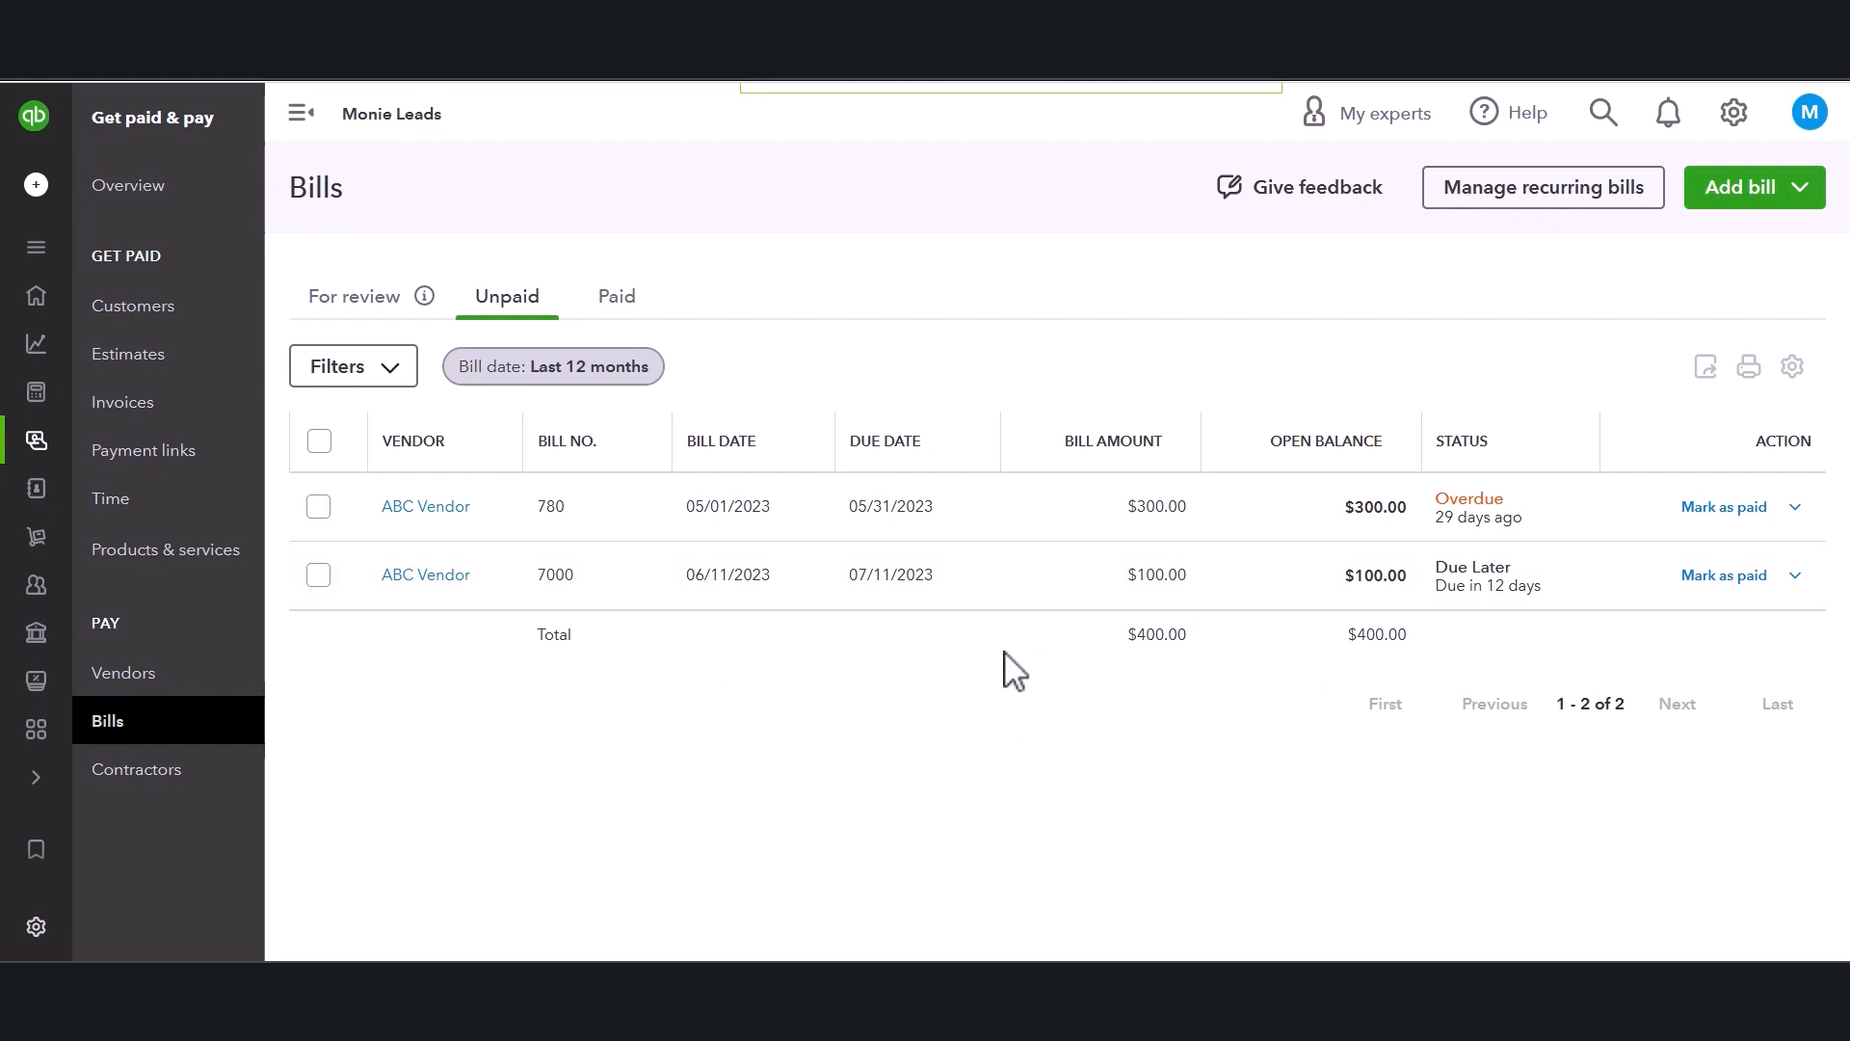
left_click(385, 371)
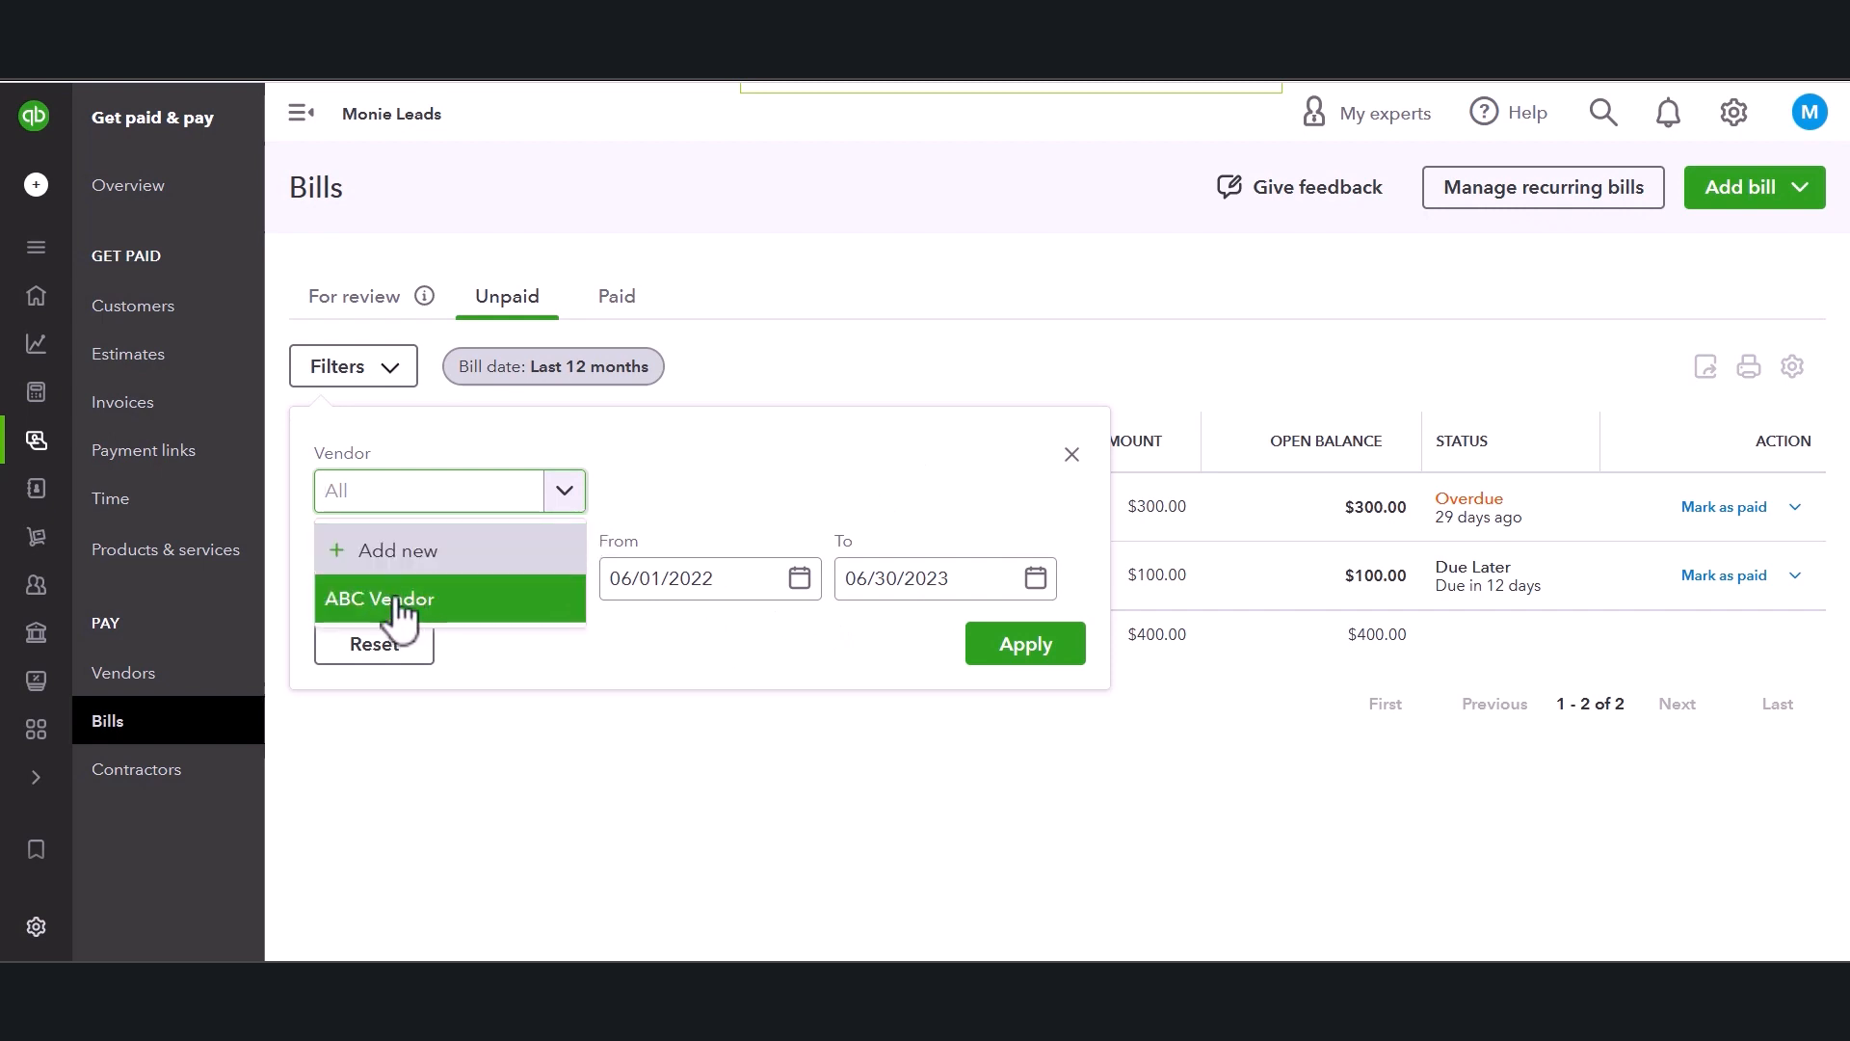
left_click(685, 442)
left_click(1072, 454)
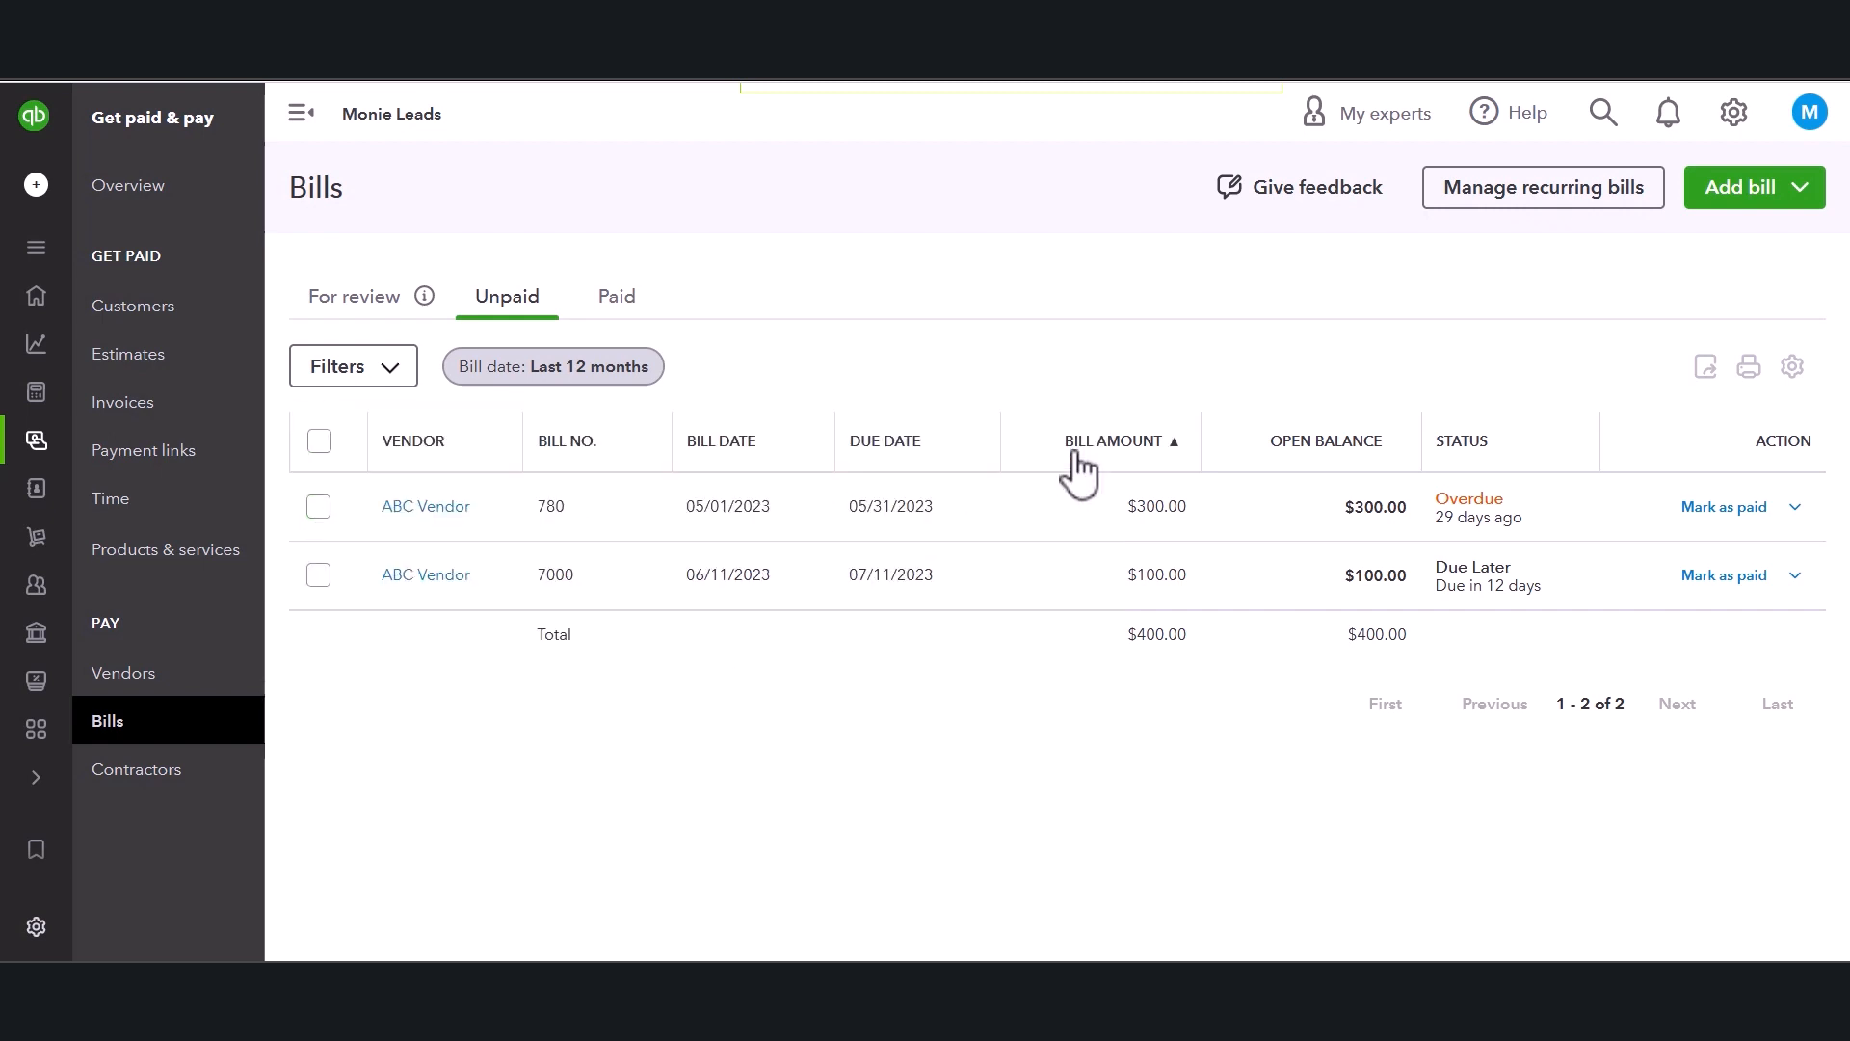
Explore the bills table settings, toggling the Bill No. and Bill Date columns off and back on.
left_click(1792, 367)
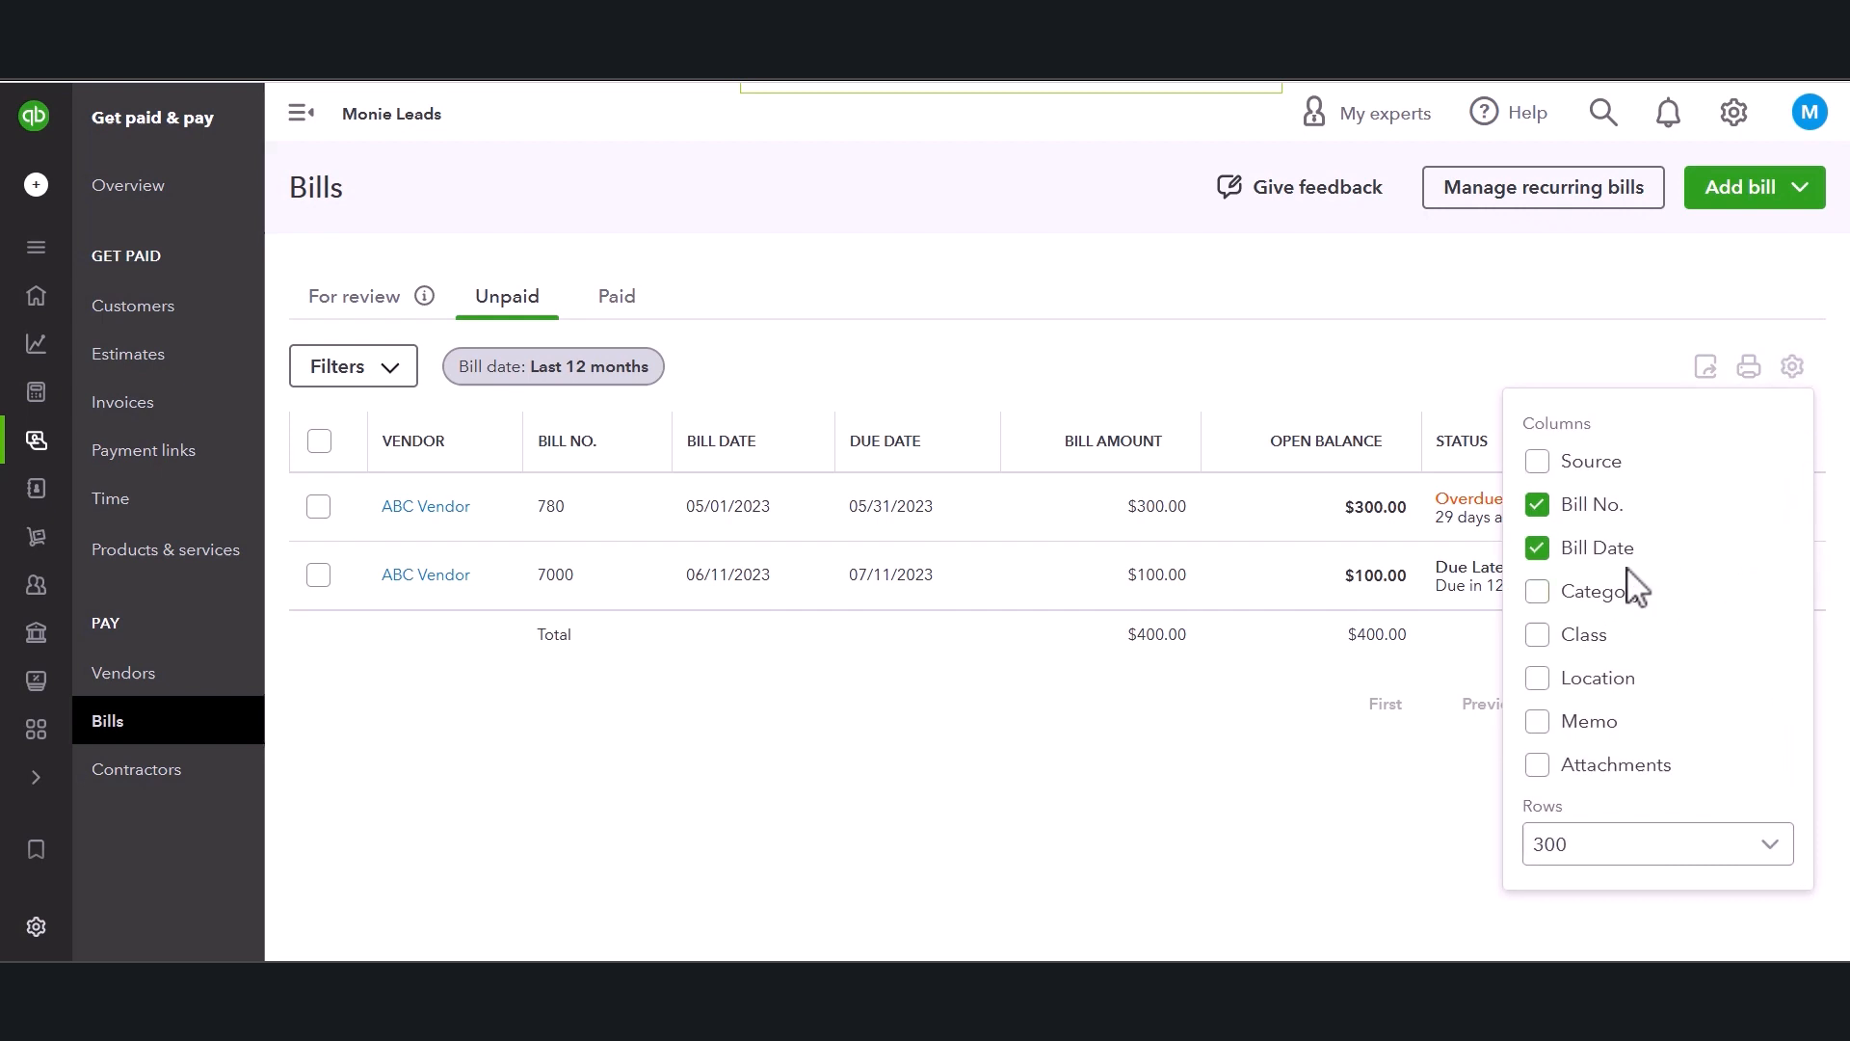
left_click(1629, 861)
left_click(1628, 848)
left_click(1582, 526)
left_click(1583, 526)
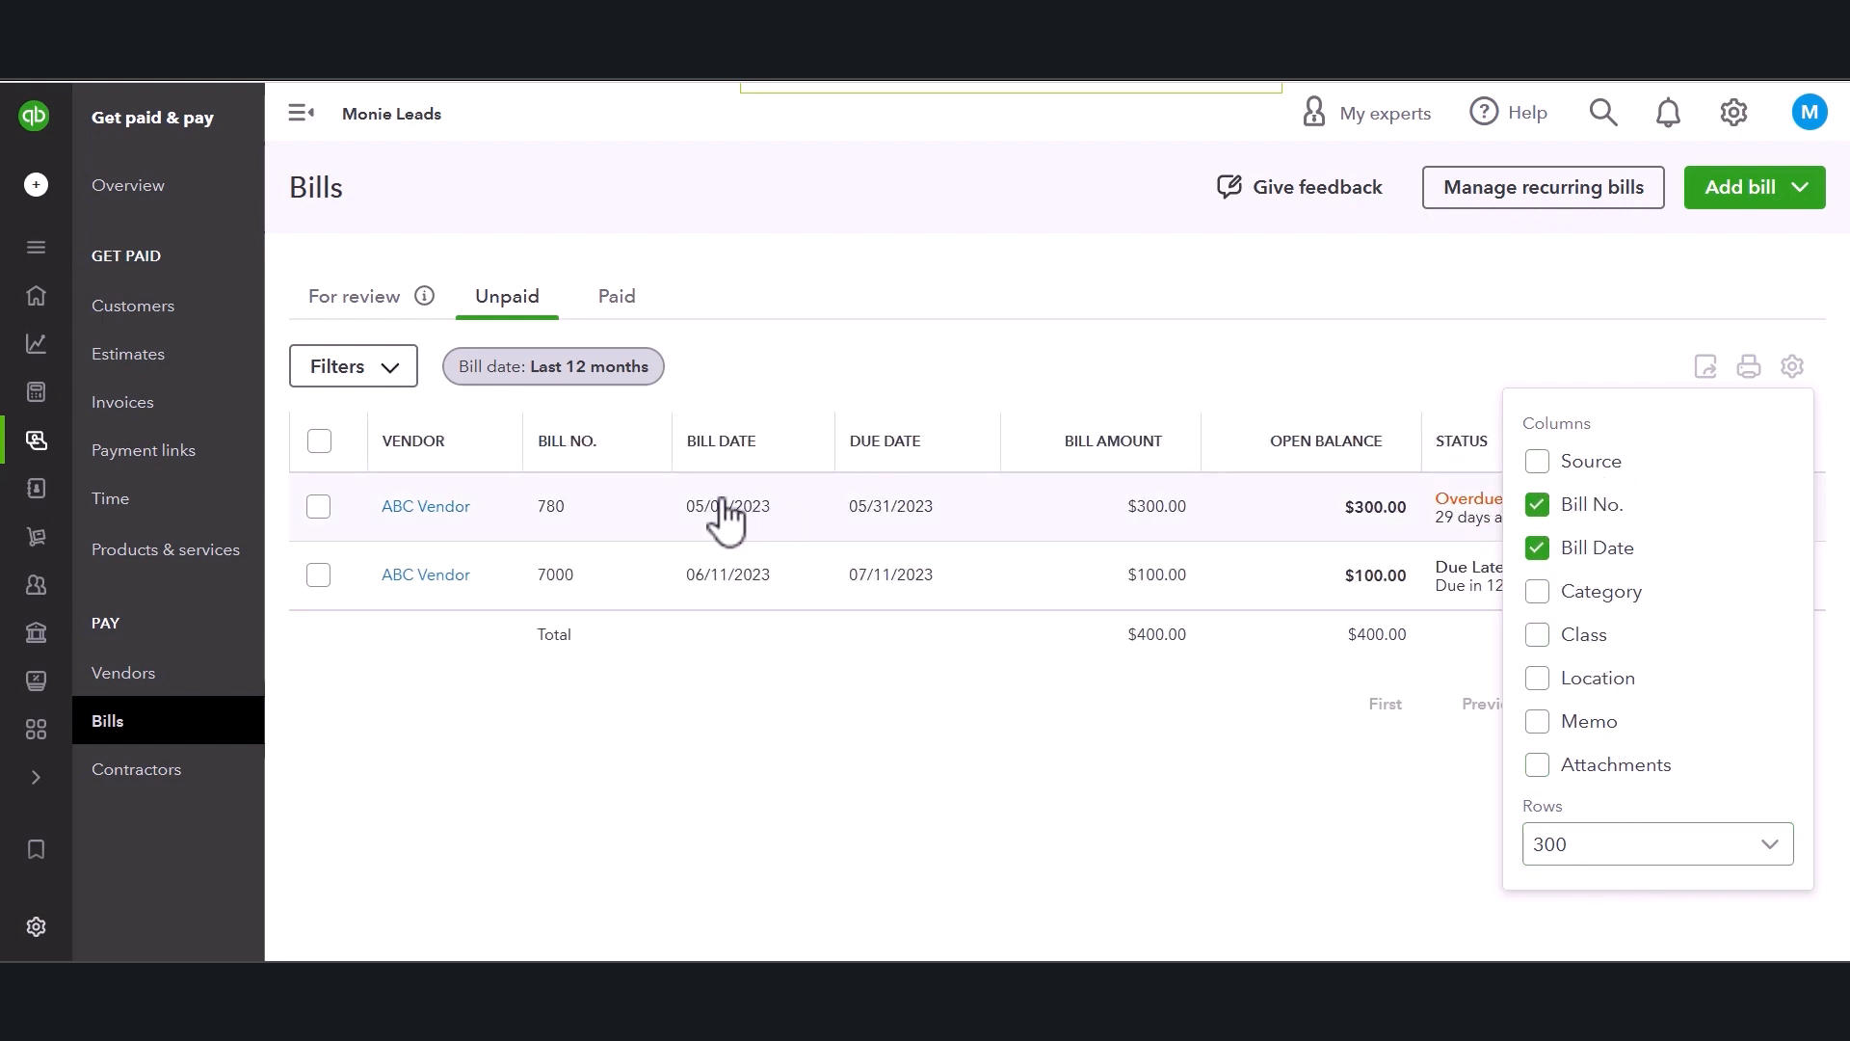
left_click(1574, 515)
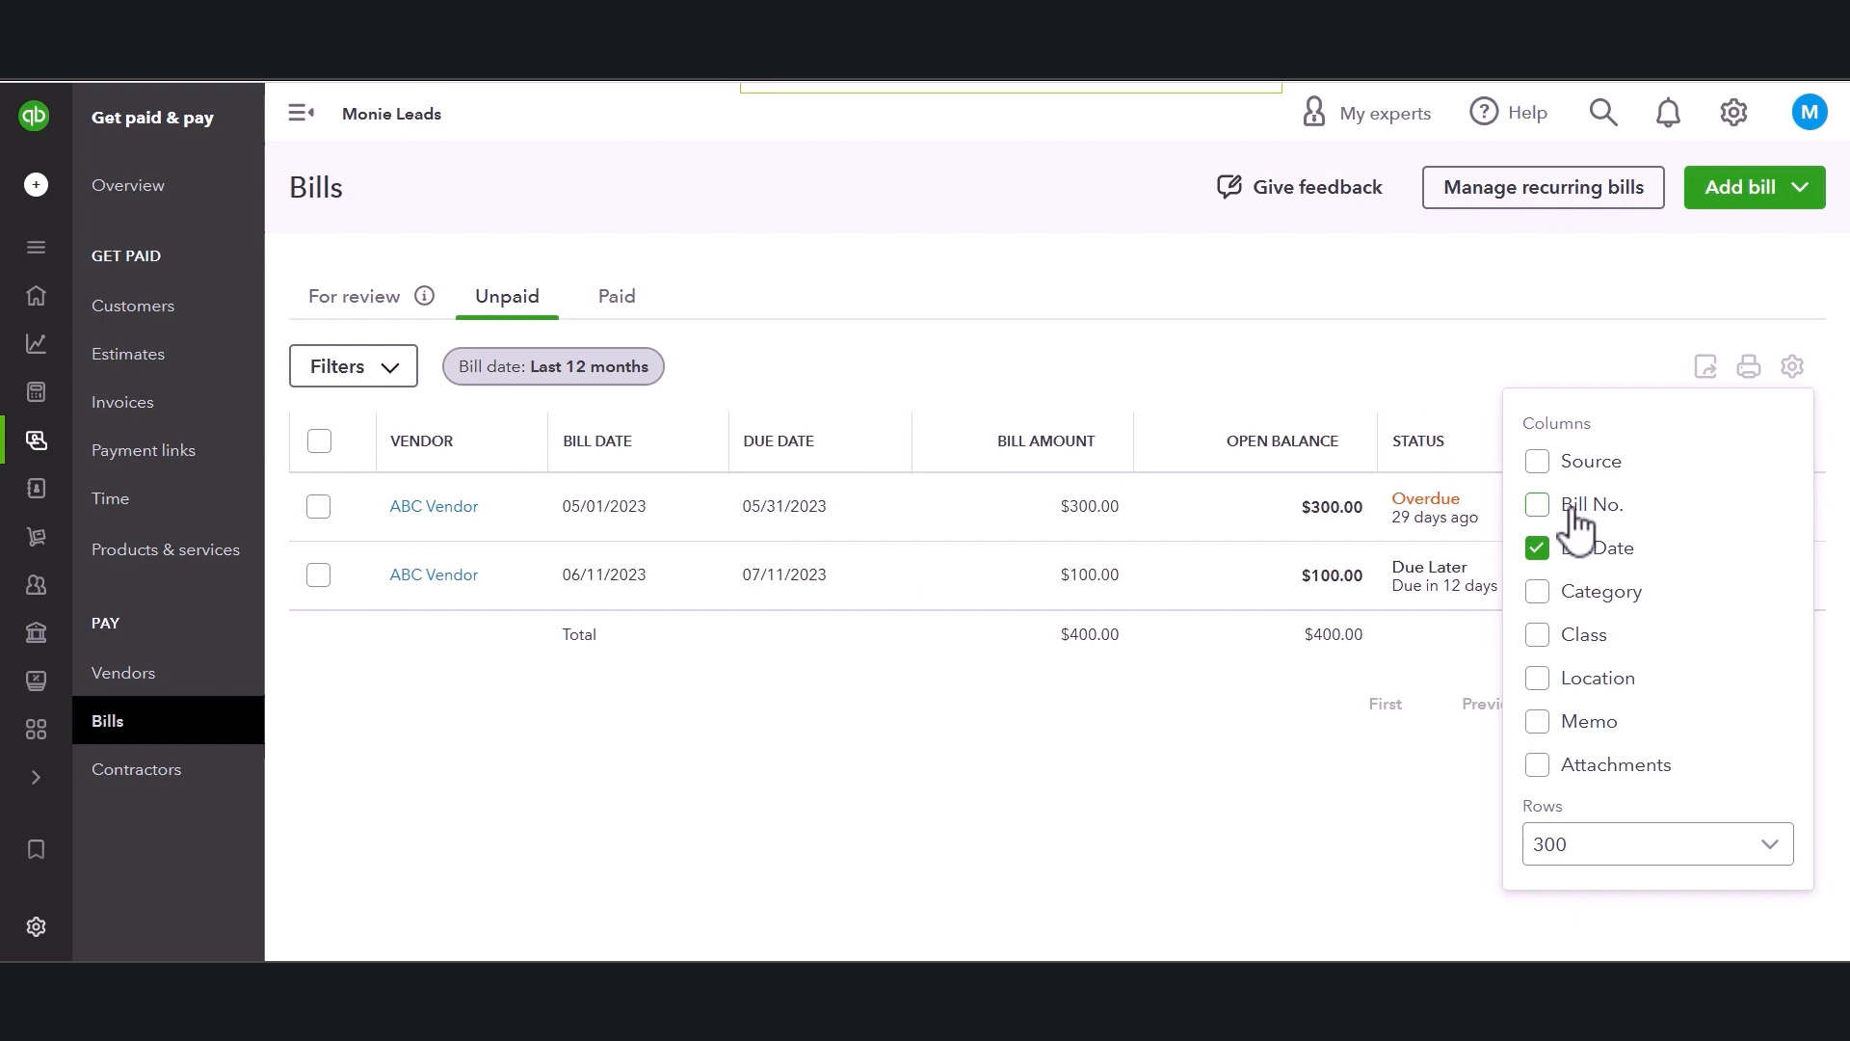
left_click(1575, 518)
left_click(1574, 555)
left_click(1574, 555)
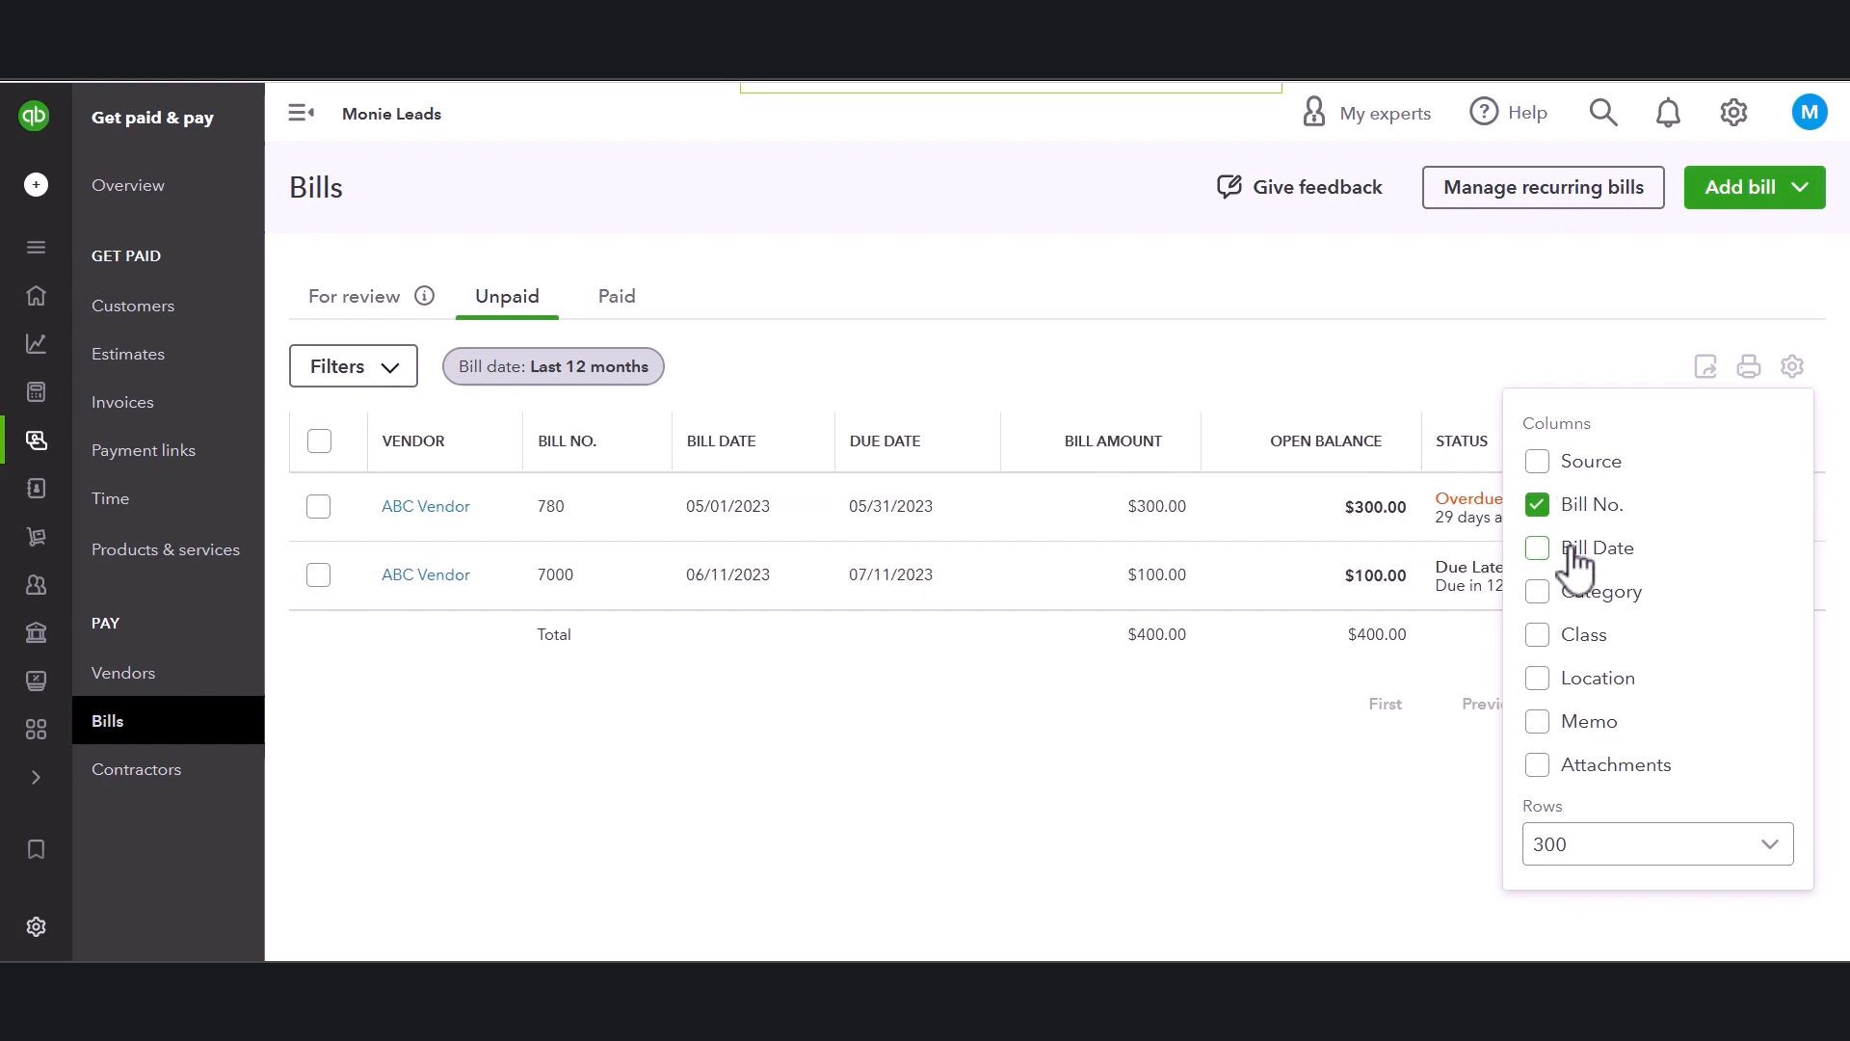
left_click(1436, 332)
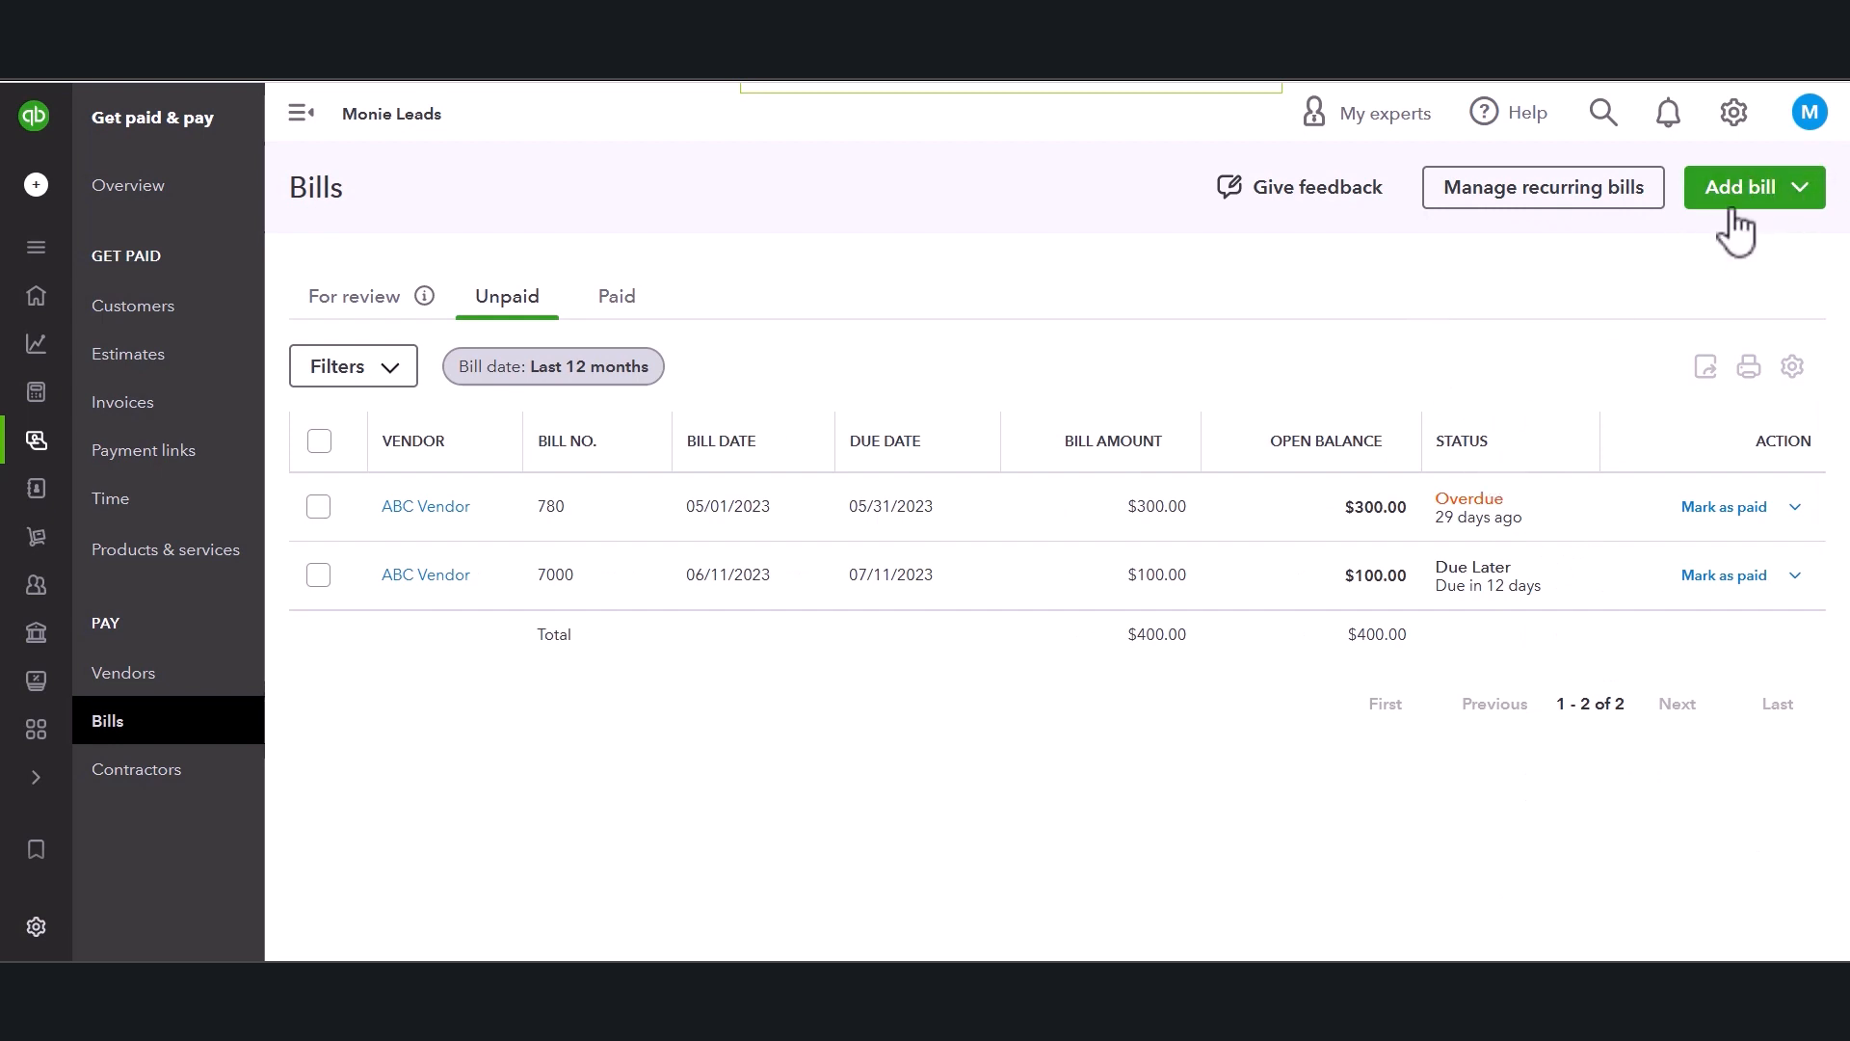
Open the action menu for bill 7000 to review its options, then close it.
left_click(1506, 461)
left_click(1798, 579)
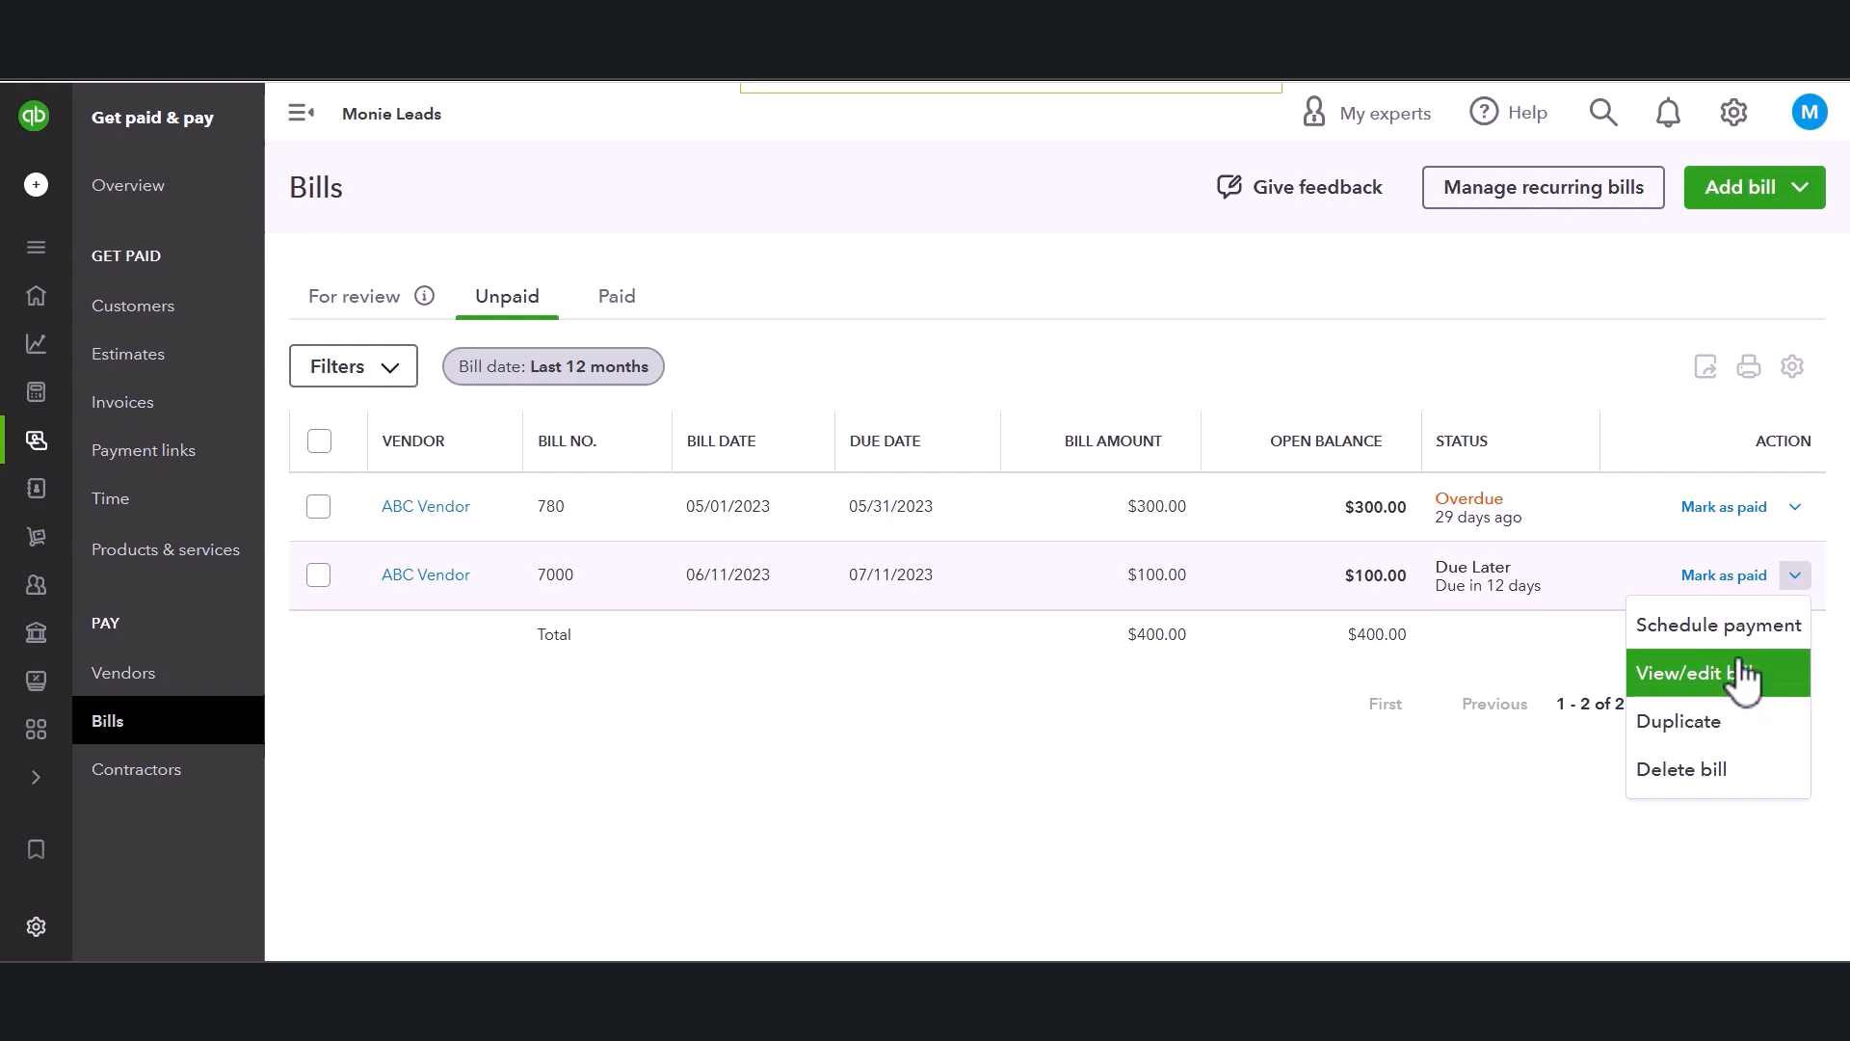
left_click(1040, 805)
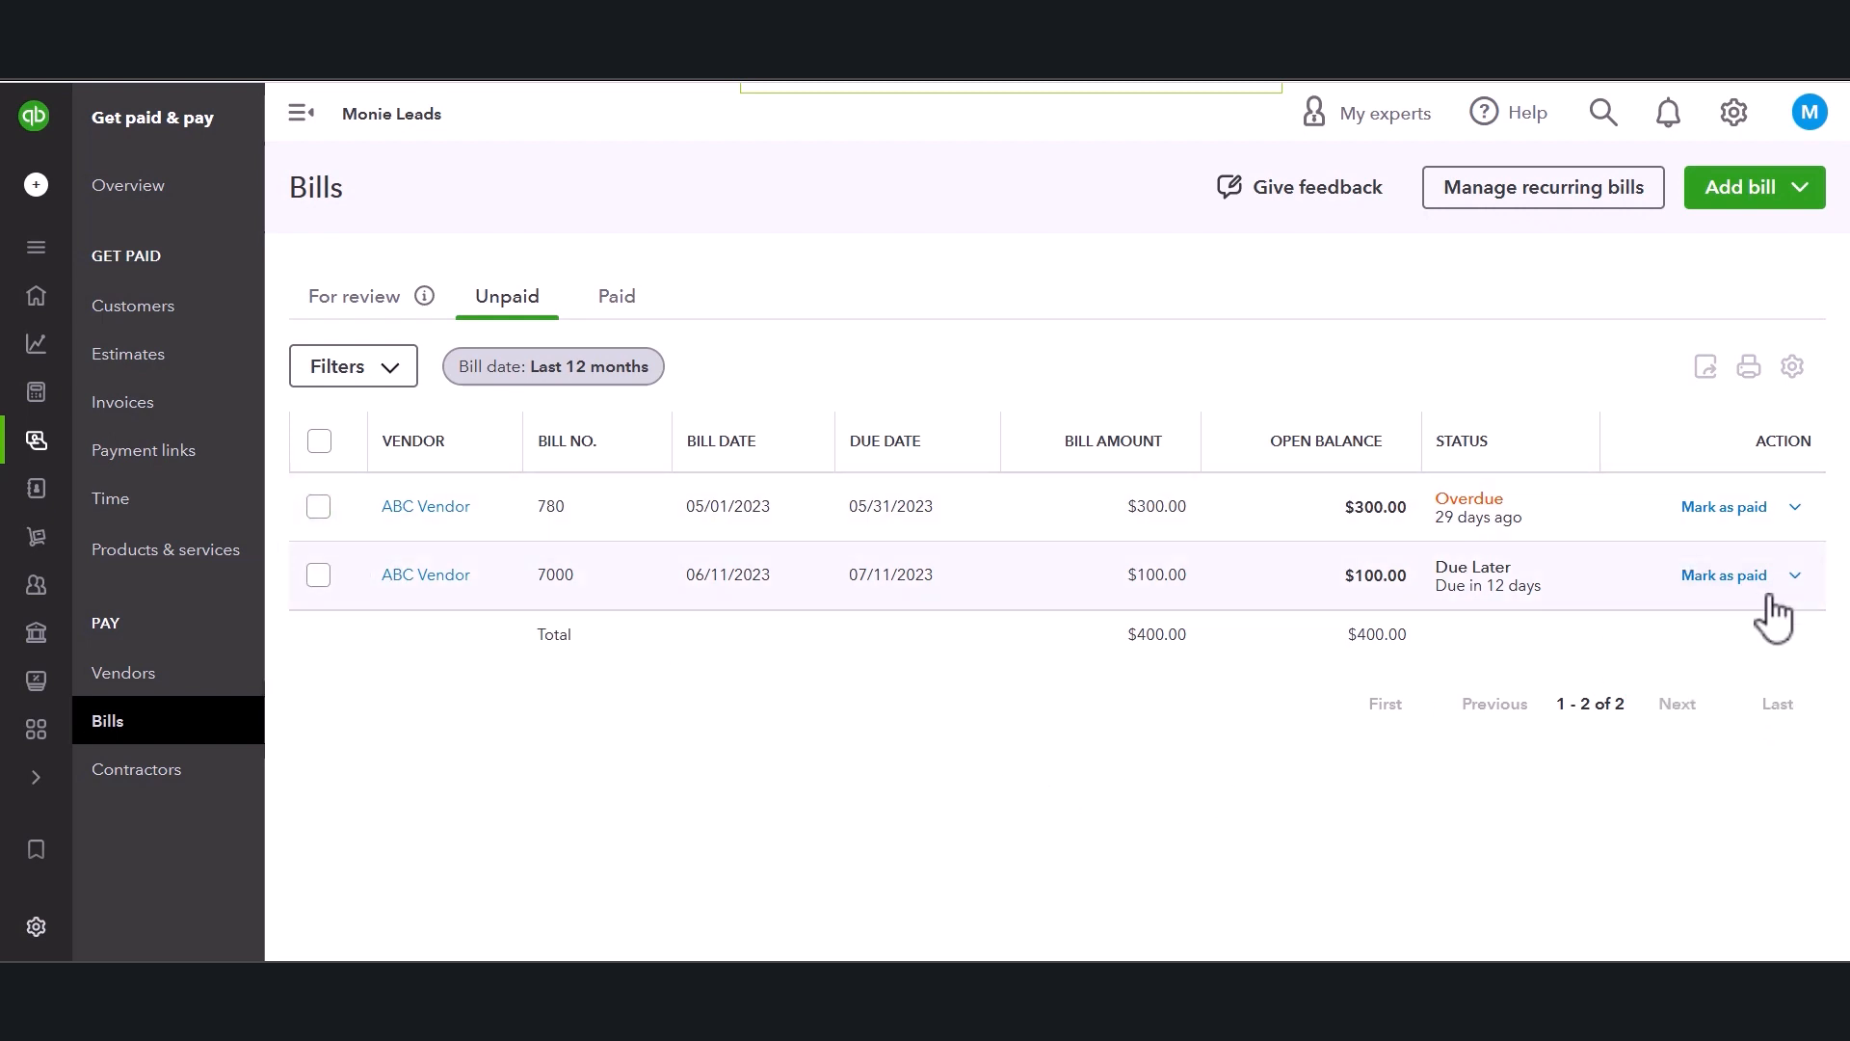
left_click(1795, 578)
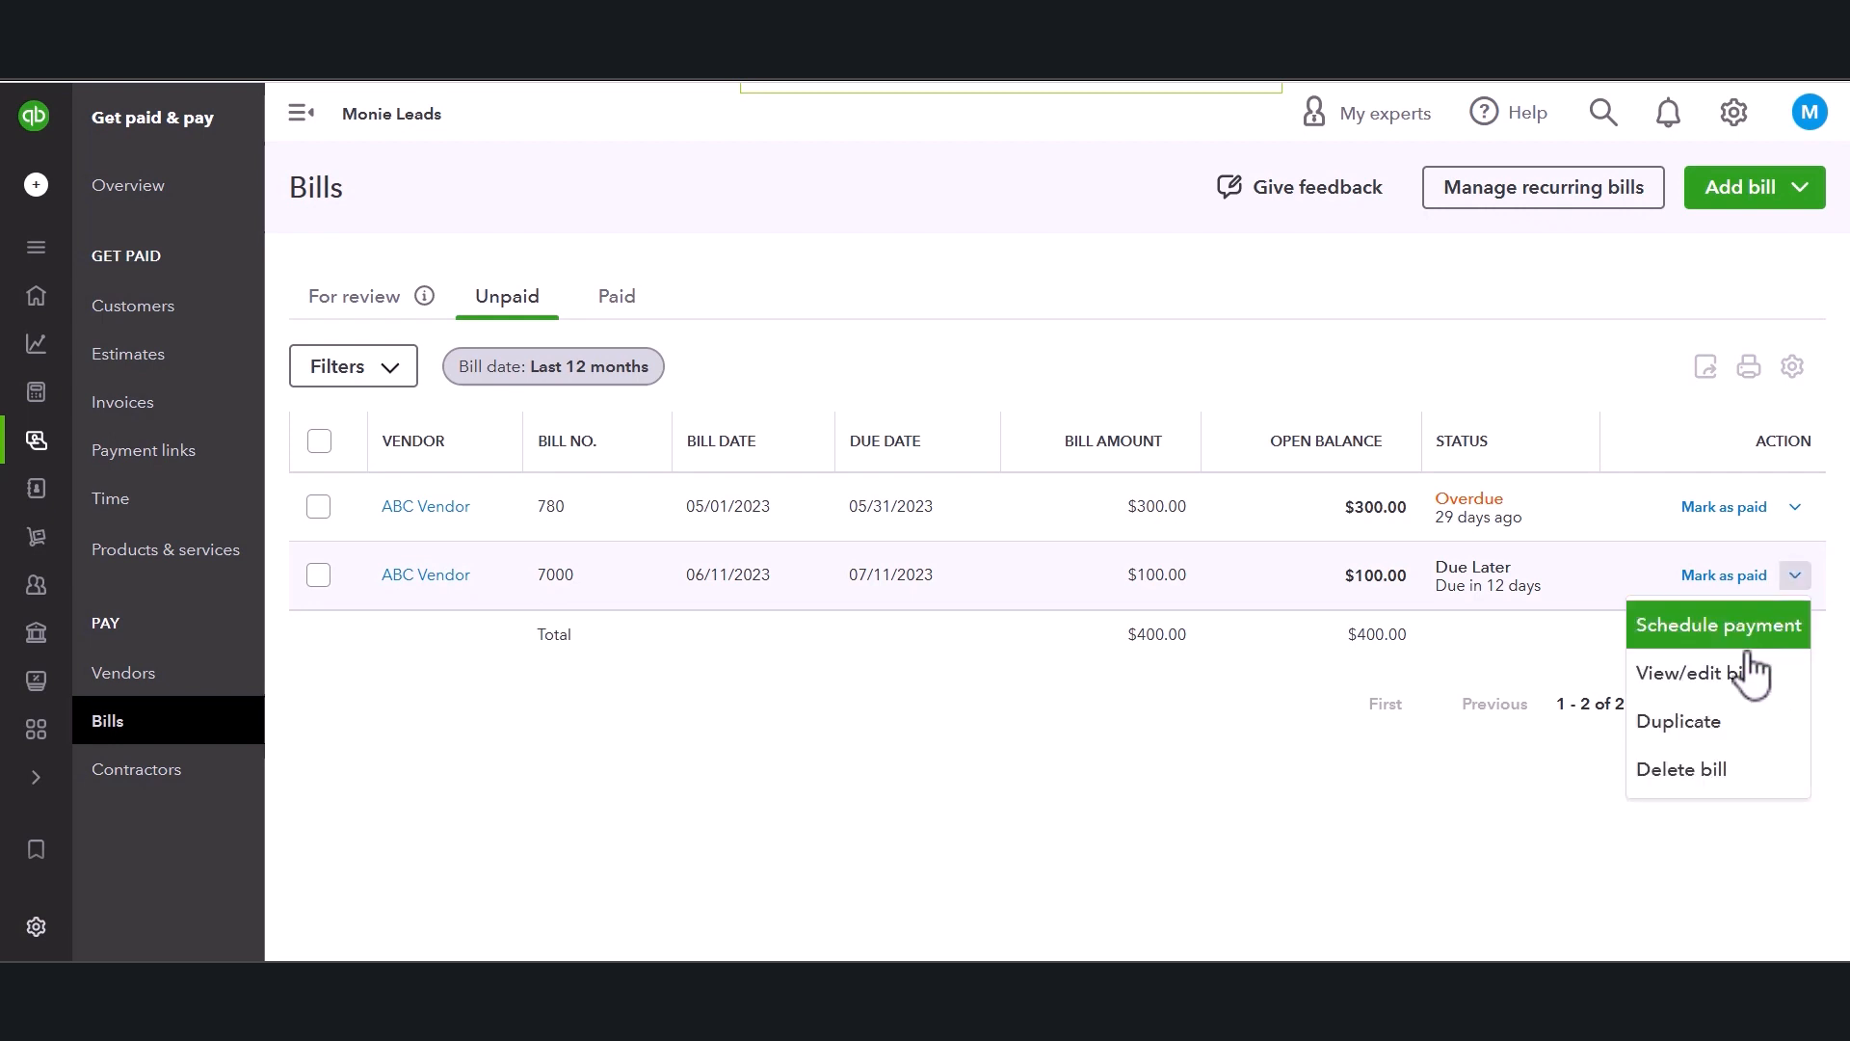
left_click(1439, 355)
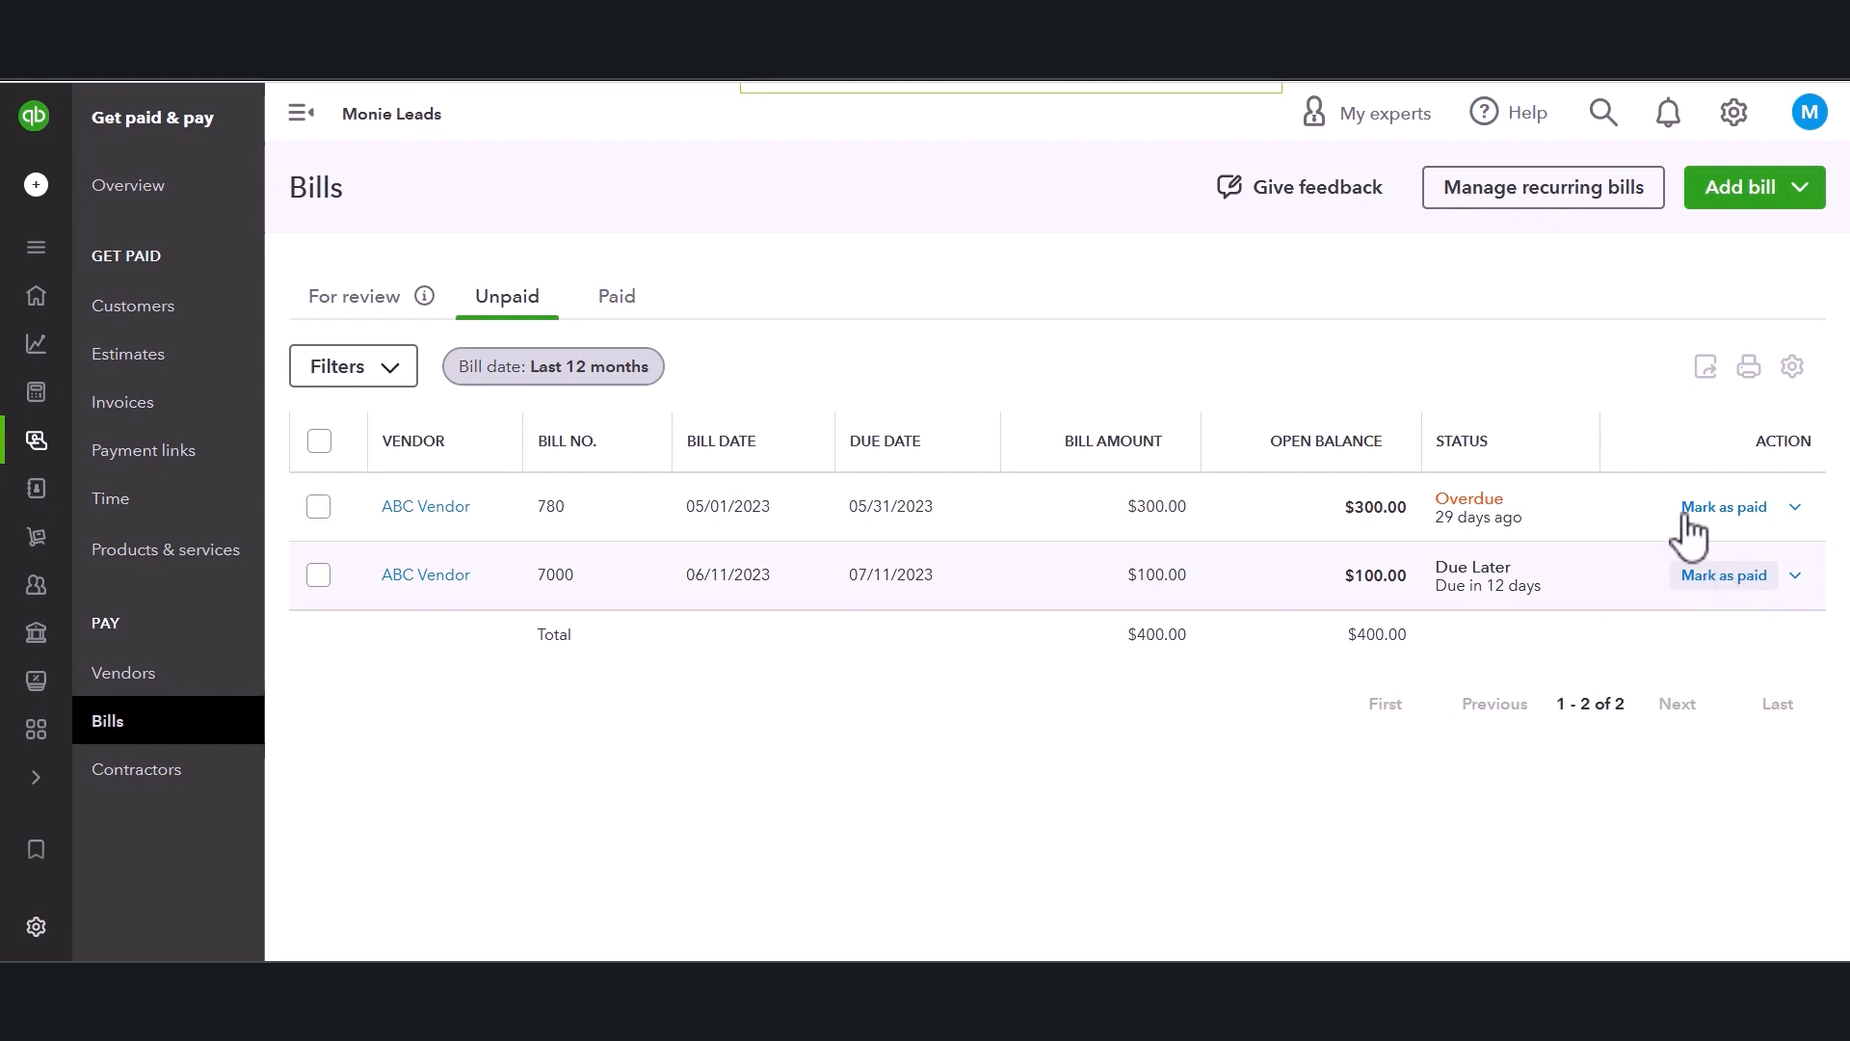
Create a new bill and choose ABC Vendor as the vendor.
left_click(1820, 198)
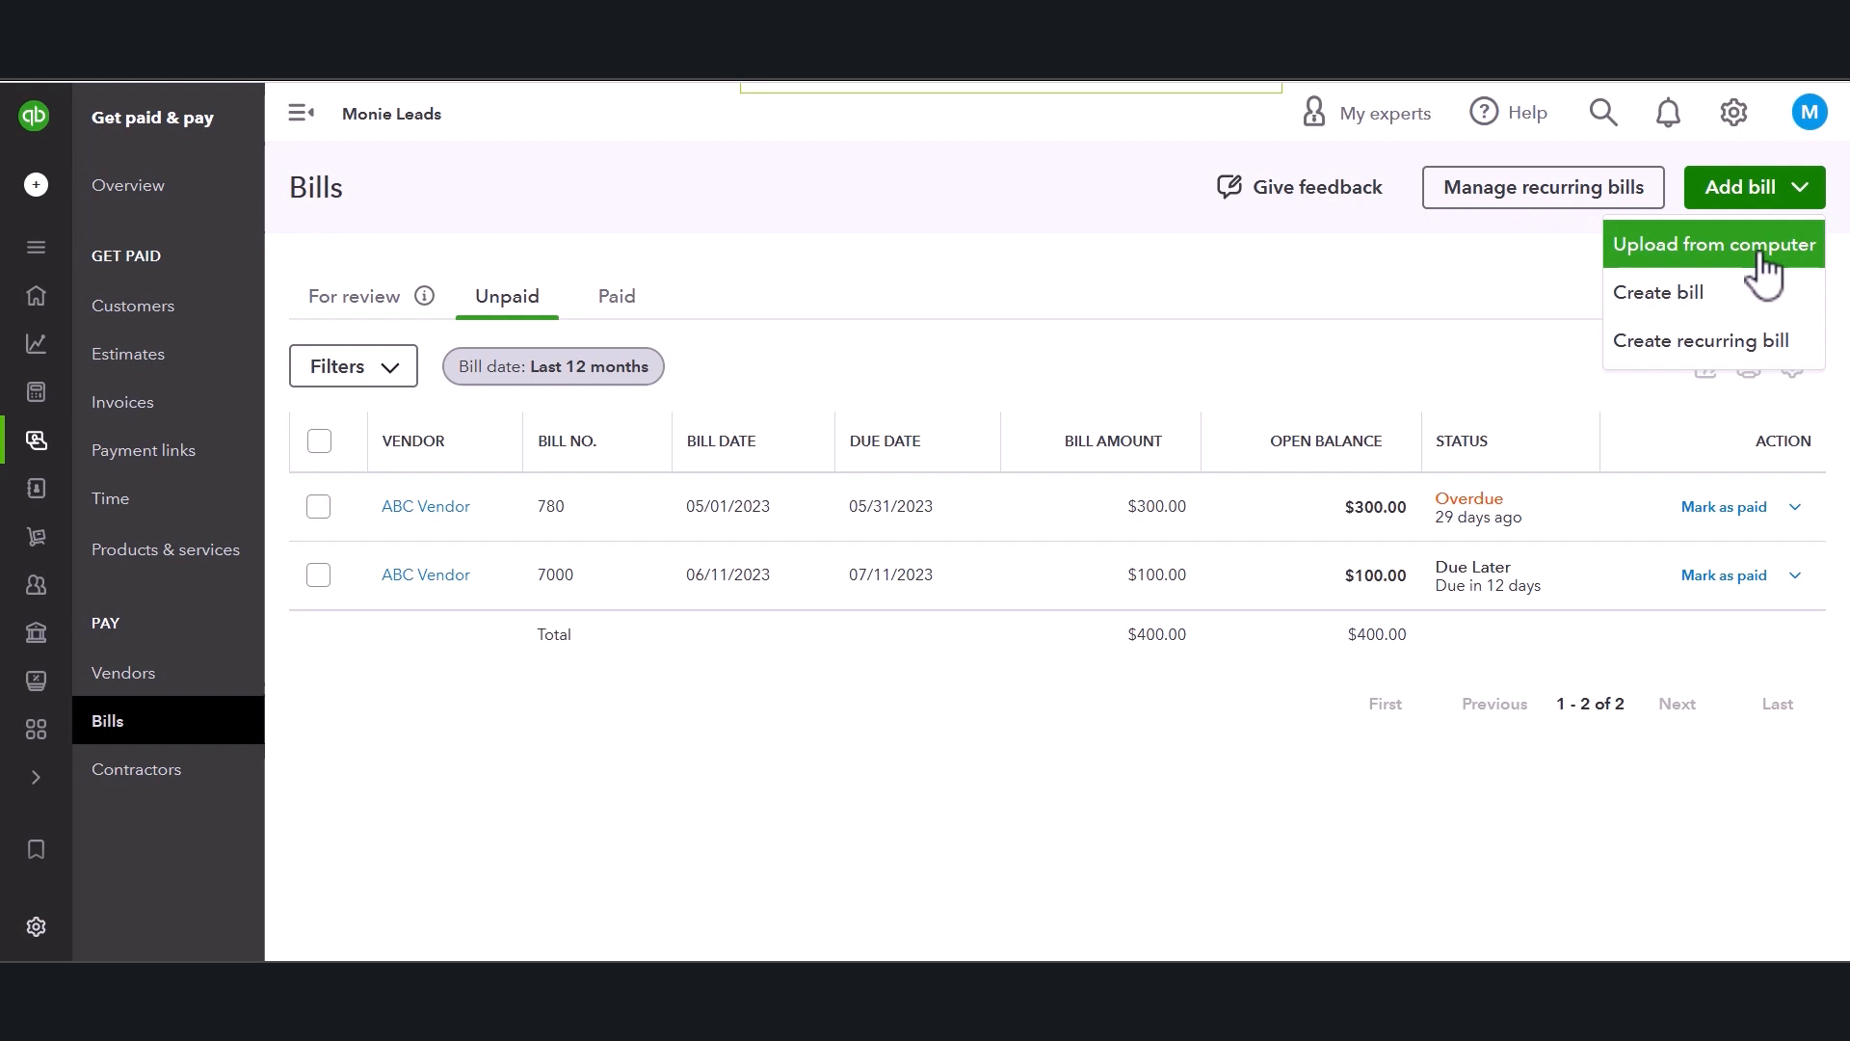
left_click(1640, 306)
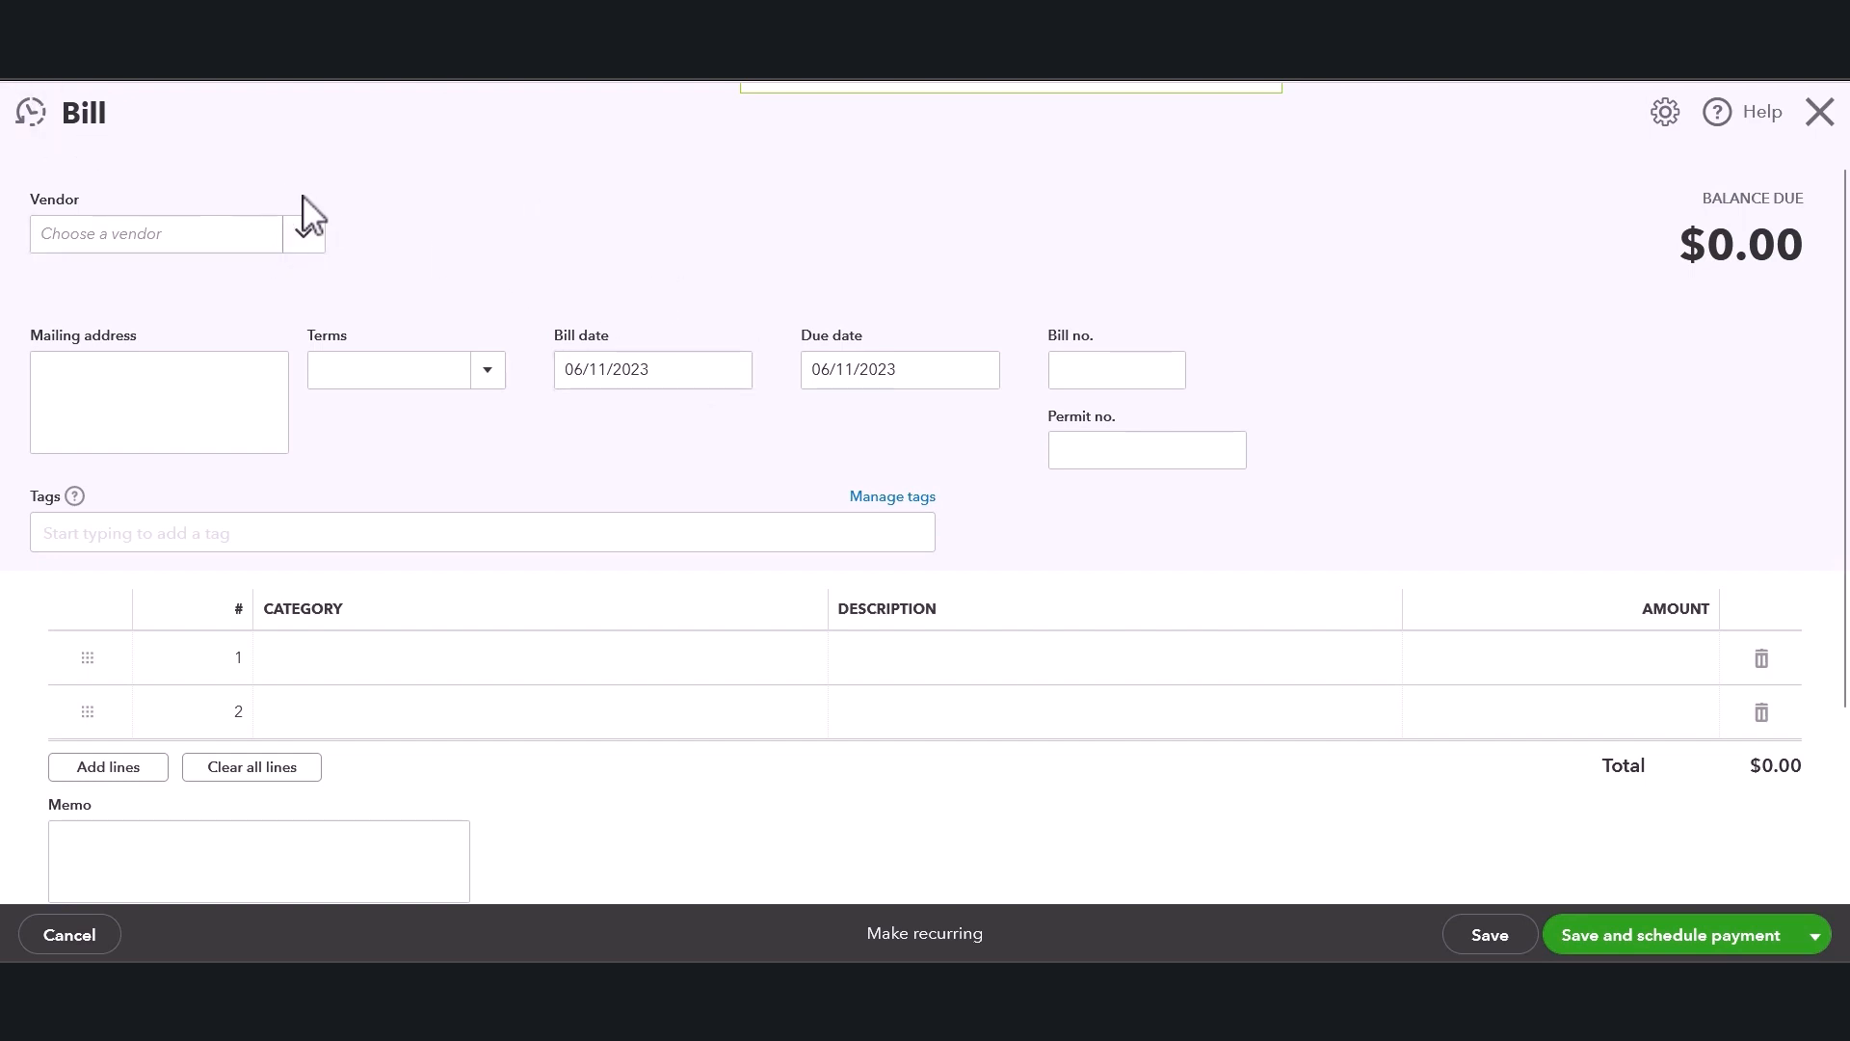
left_click(307, 234)
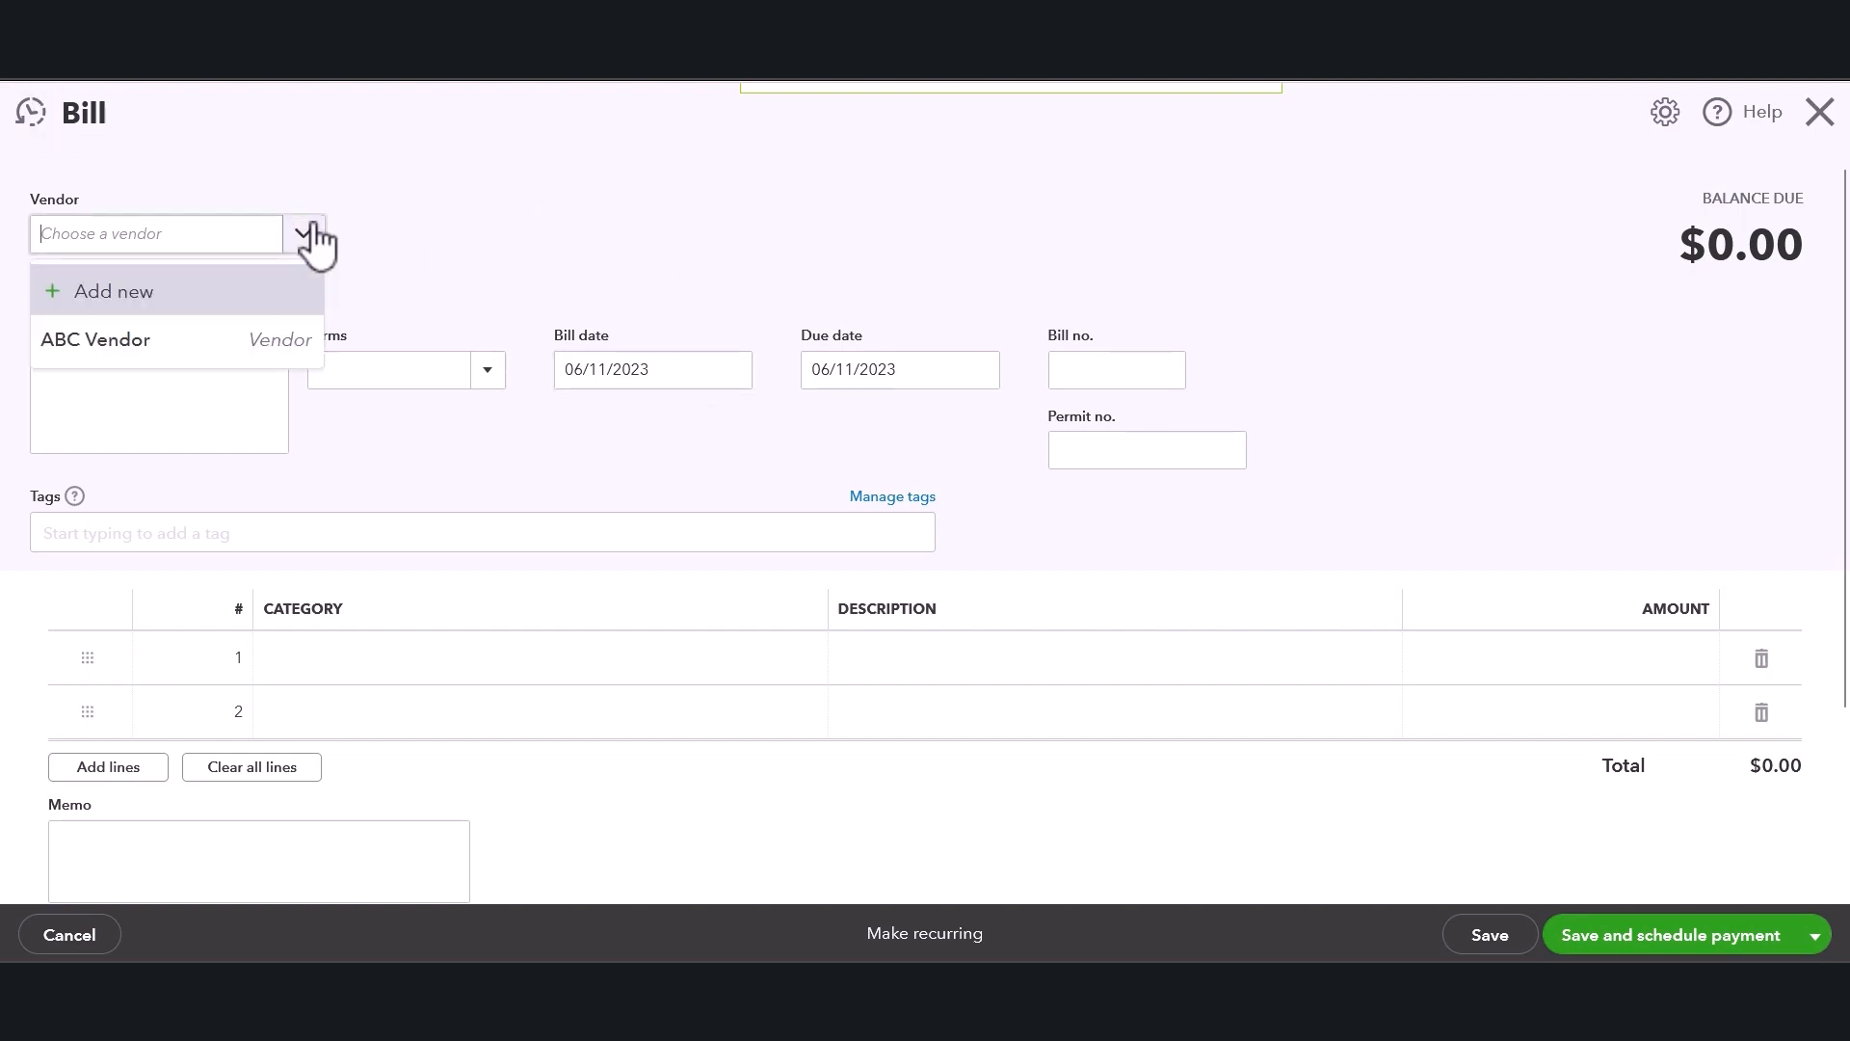
left_click(205, 342)
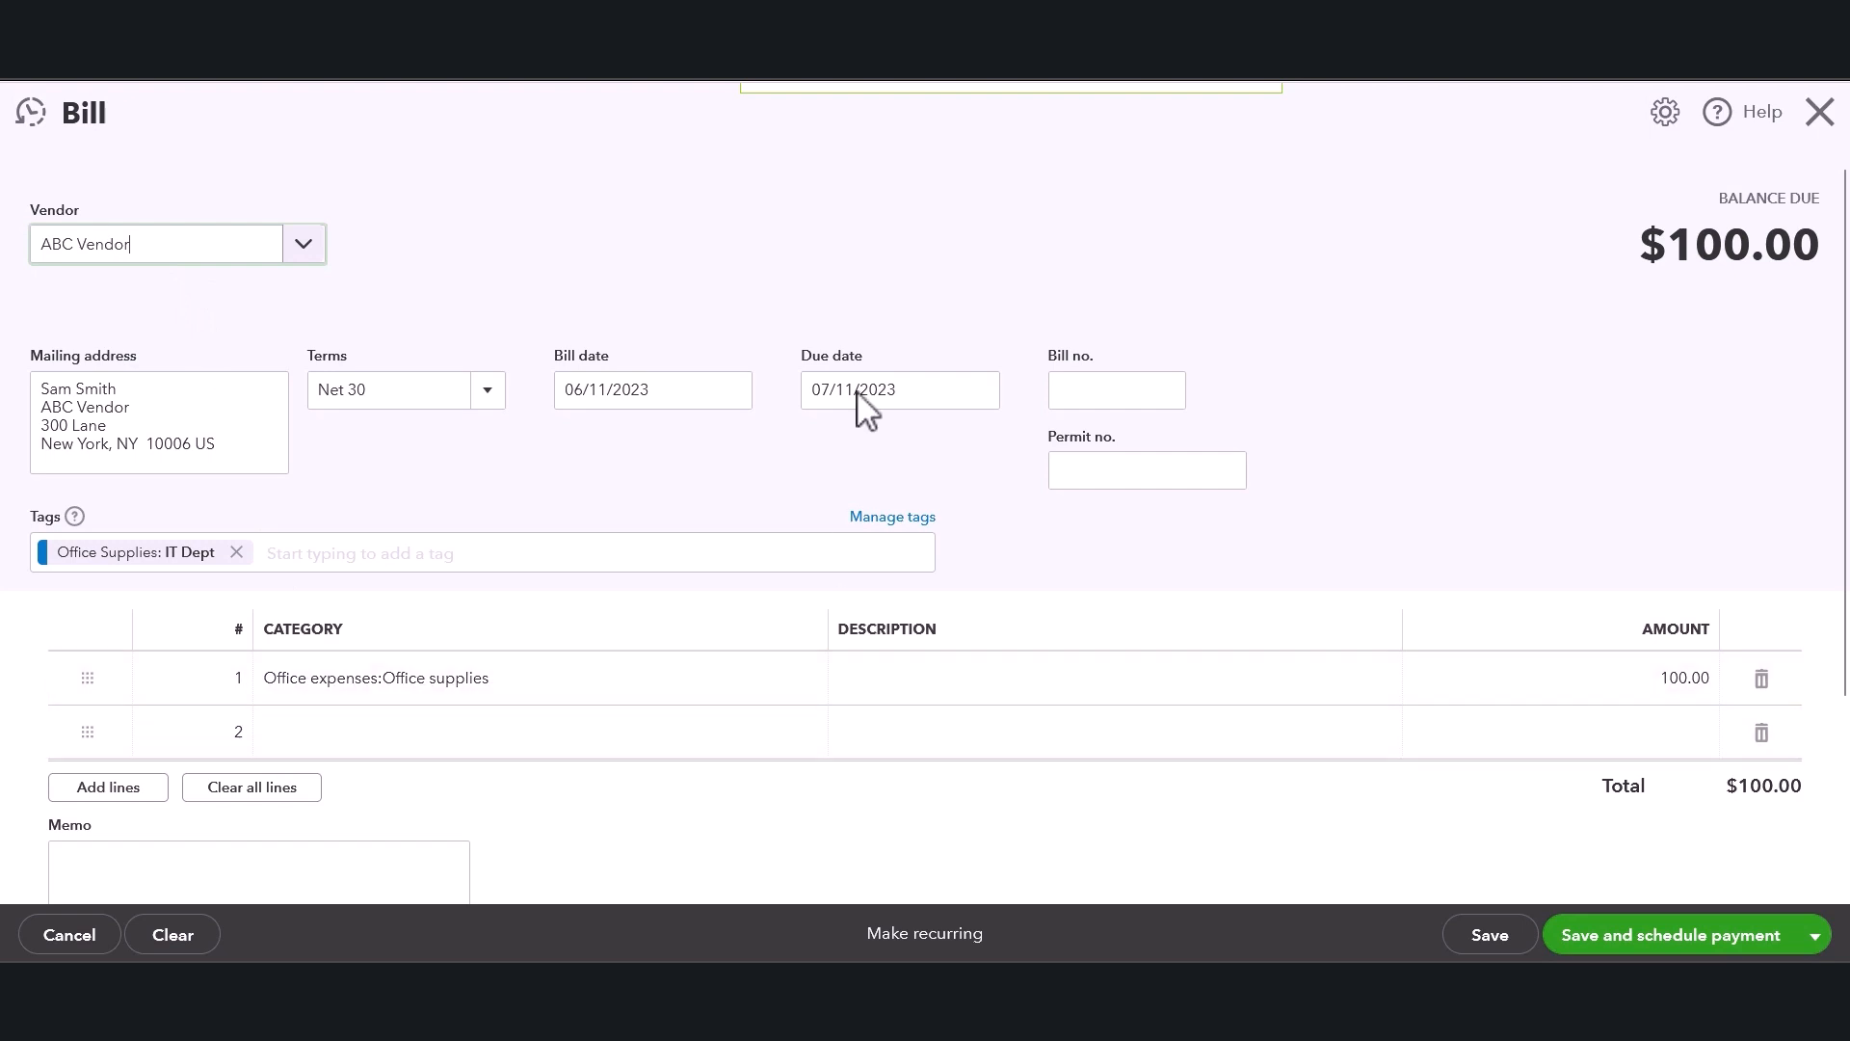
Review the payment terms options and set the bill date to 06/08/2023.
left_click(642, 228)
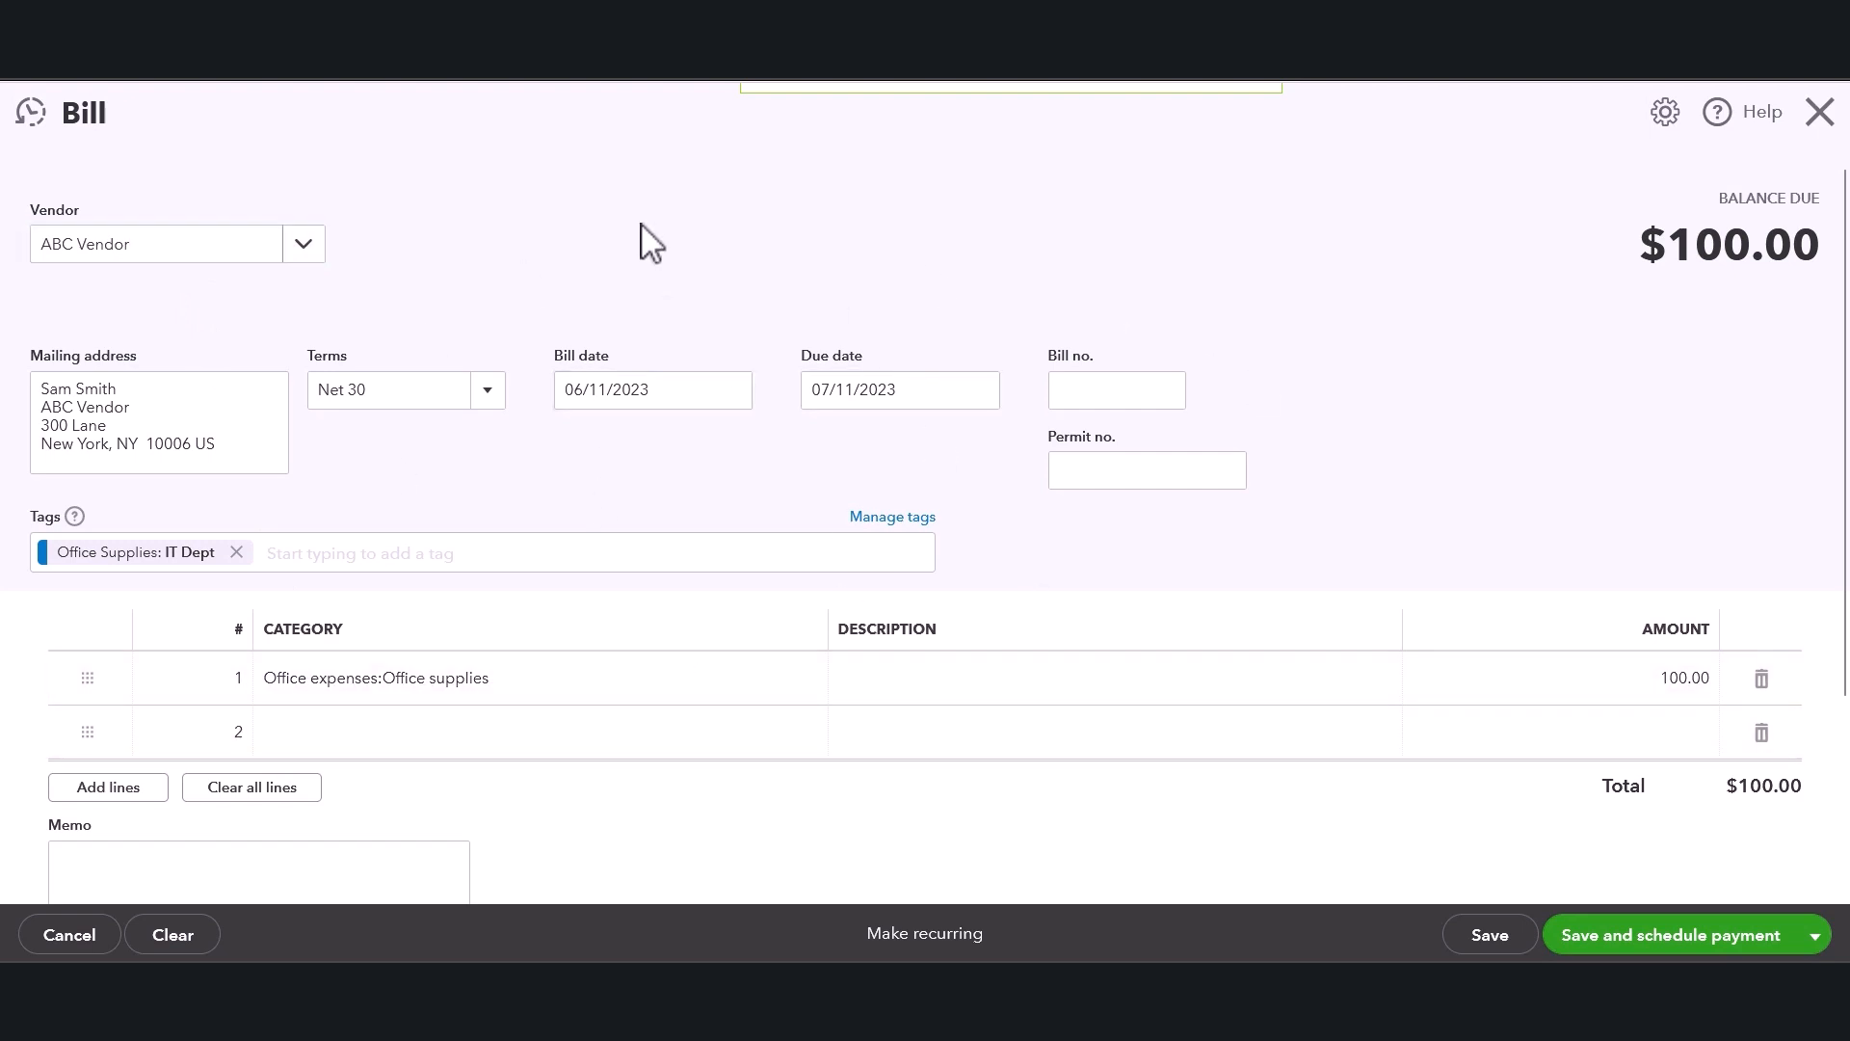
left_click(196, 418)
left_click(571, 321)
left_click(488, 393)
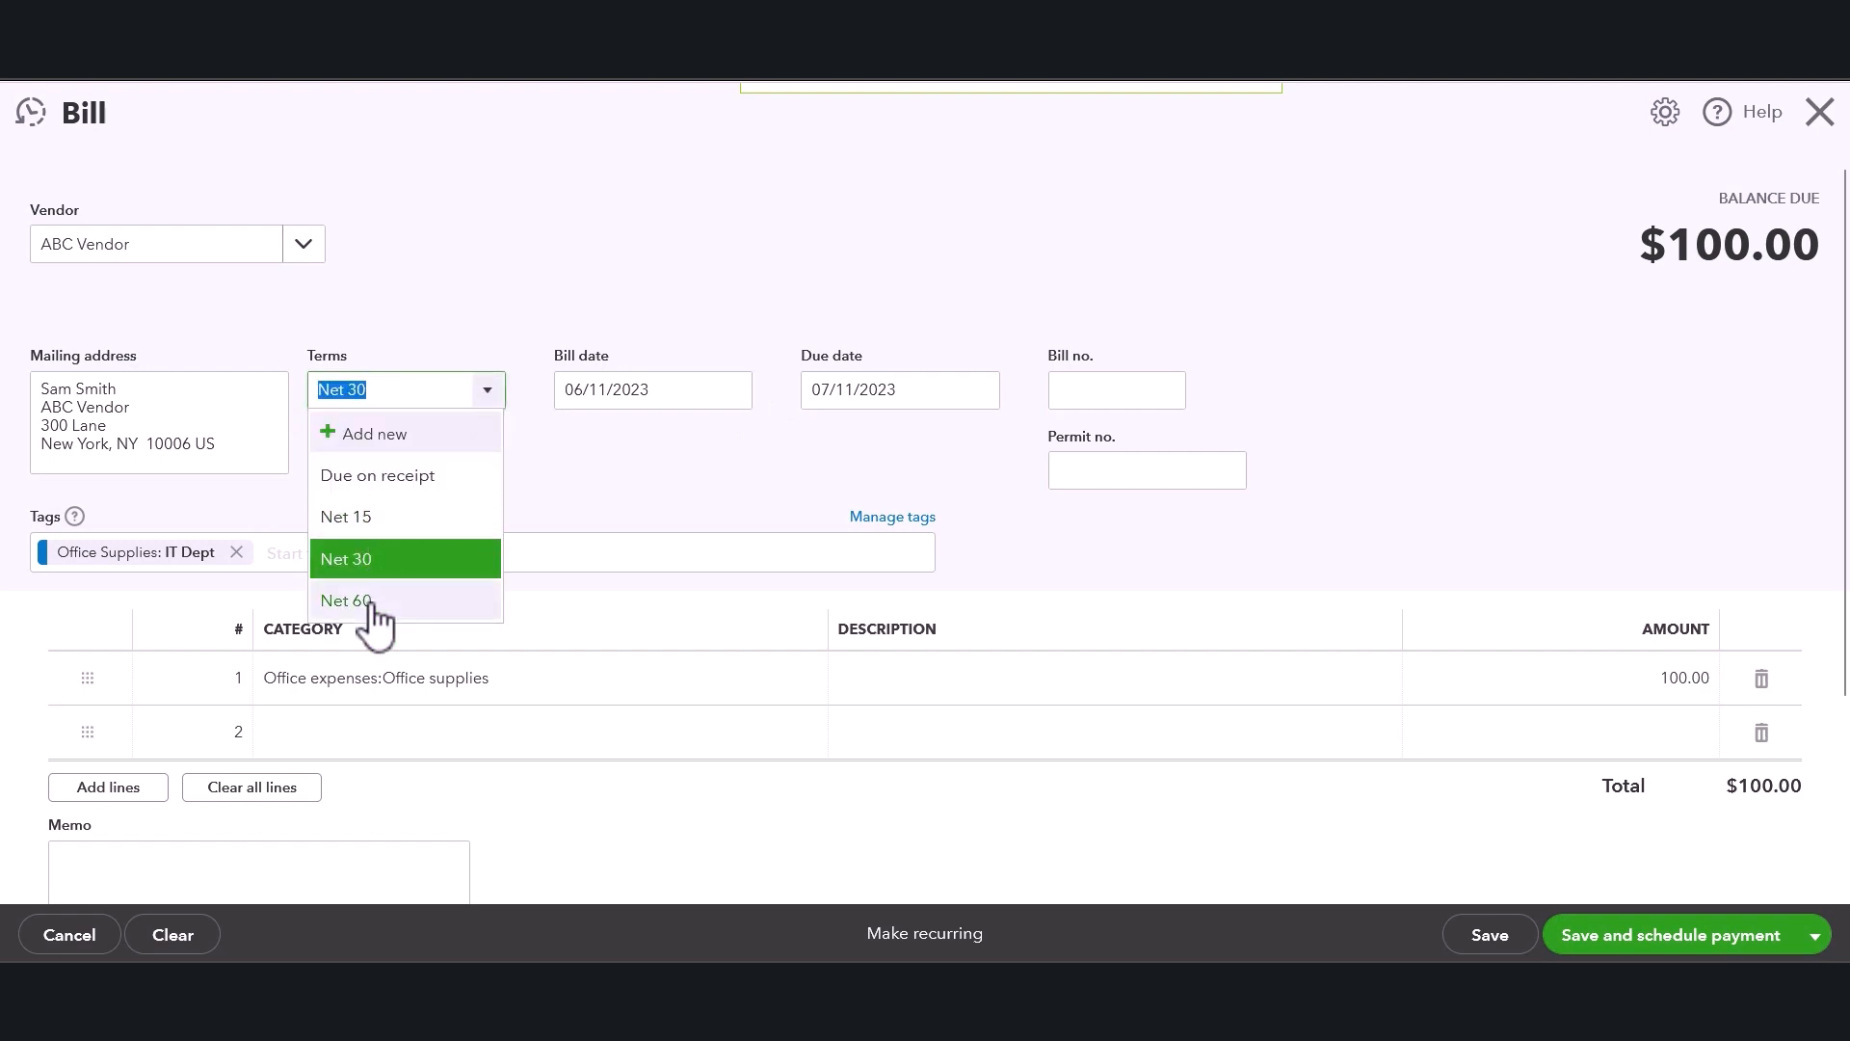
left_click(546, 518)
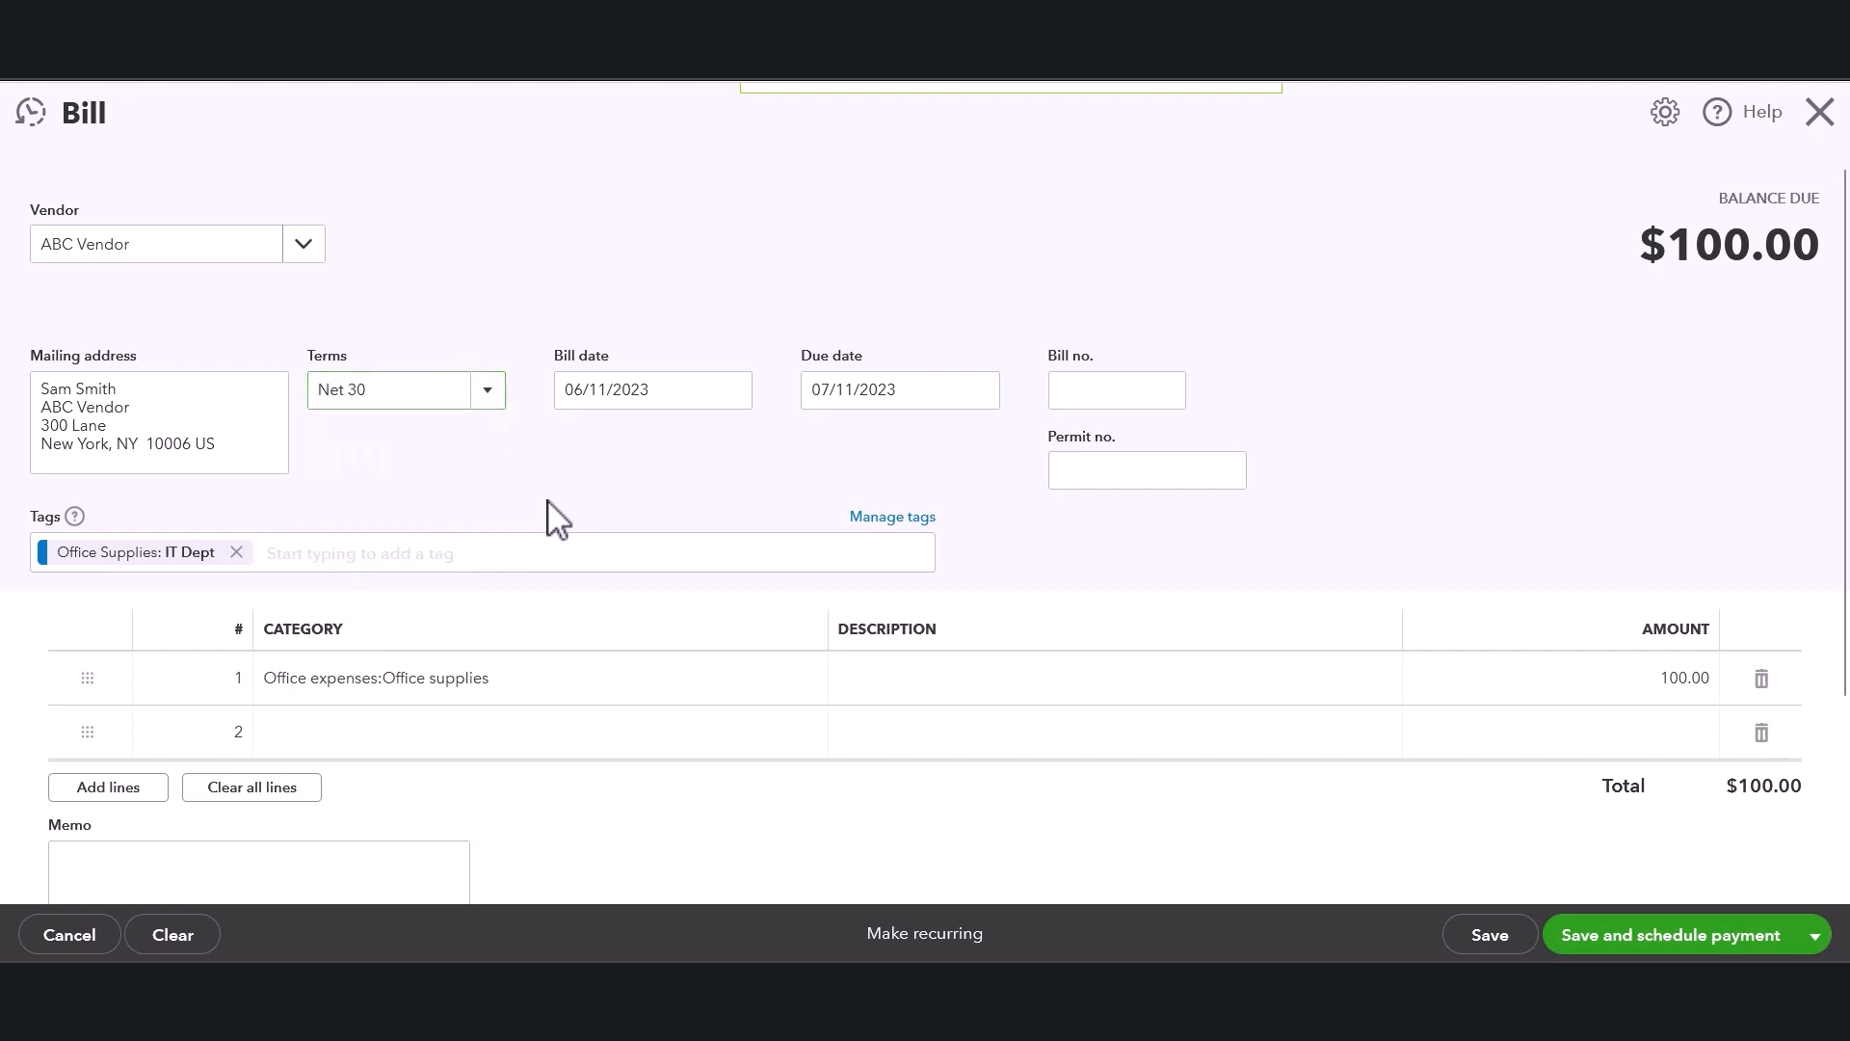
left_click(731, 391)
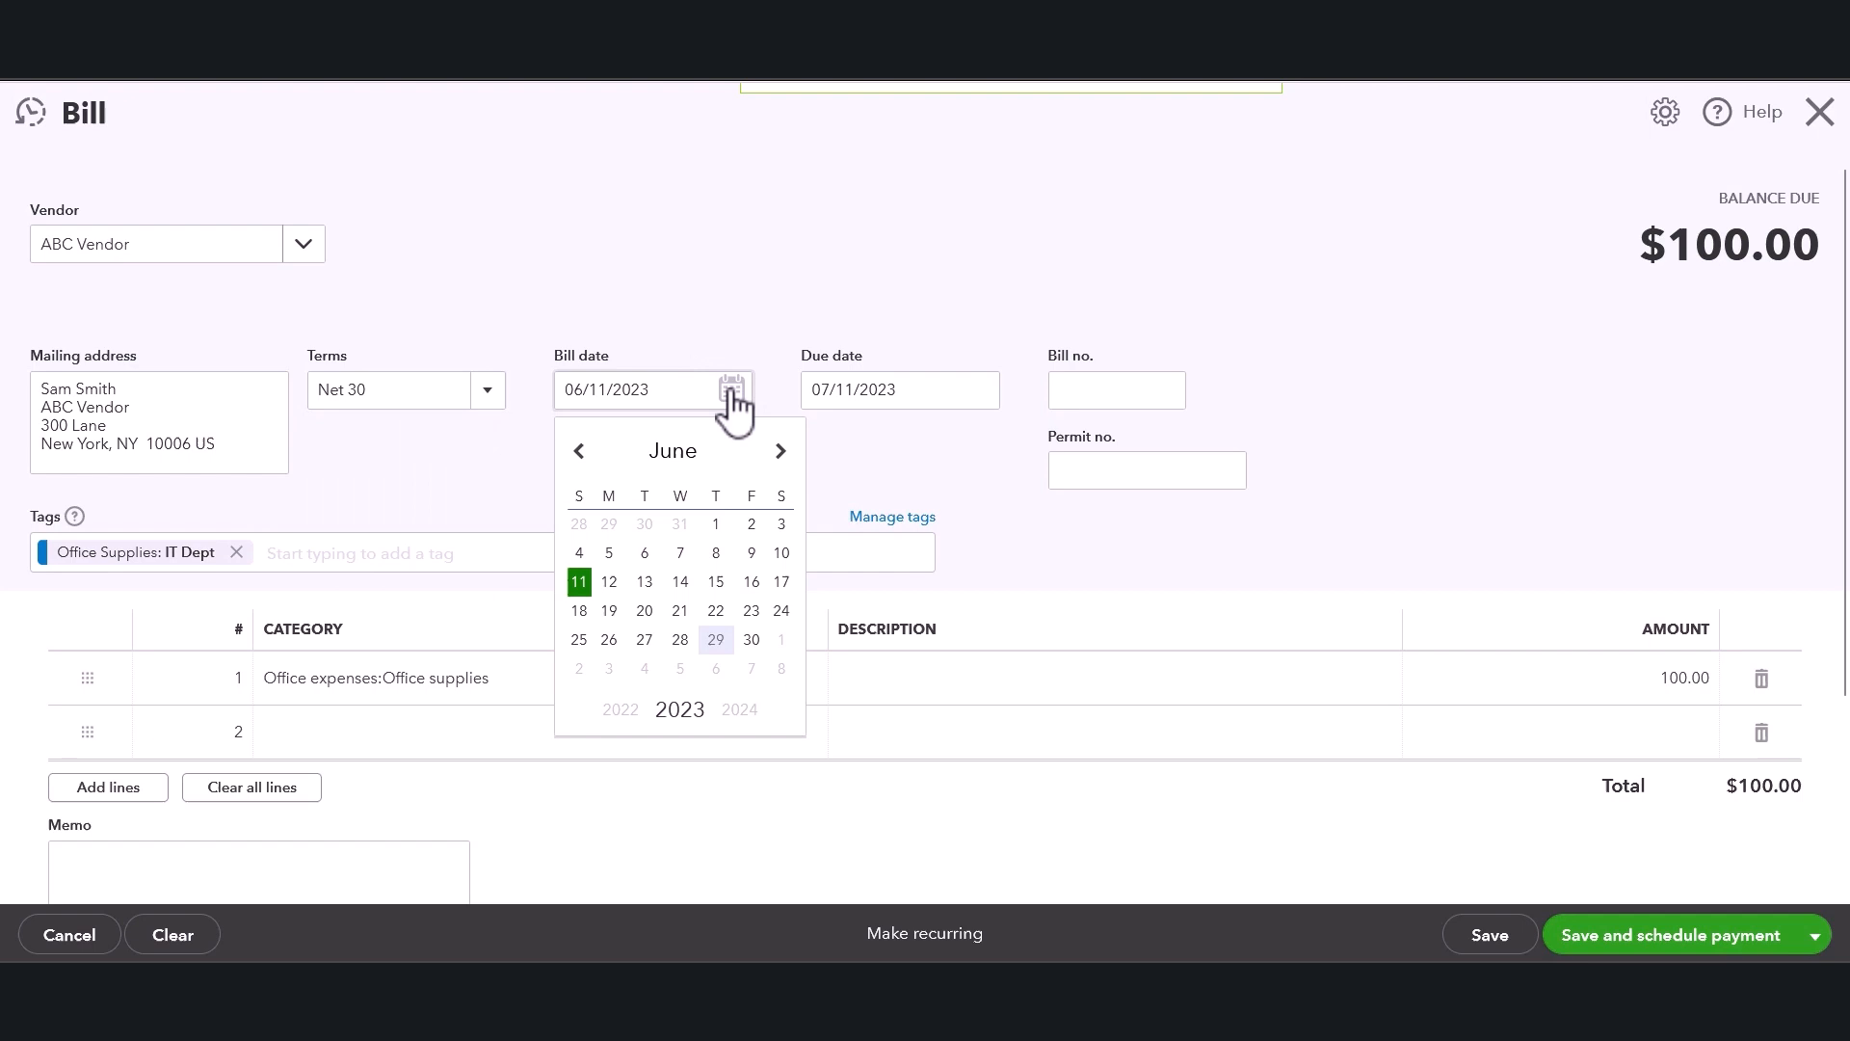
left_click(715, 554)
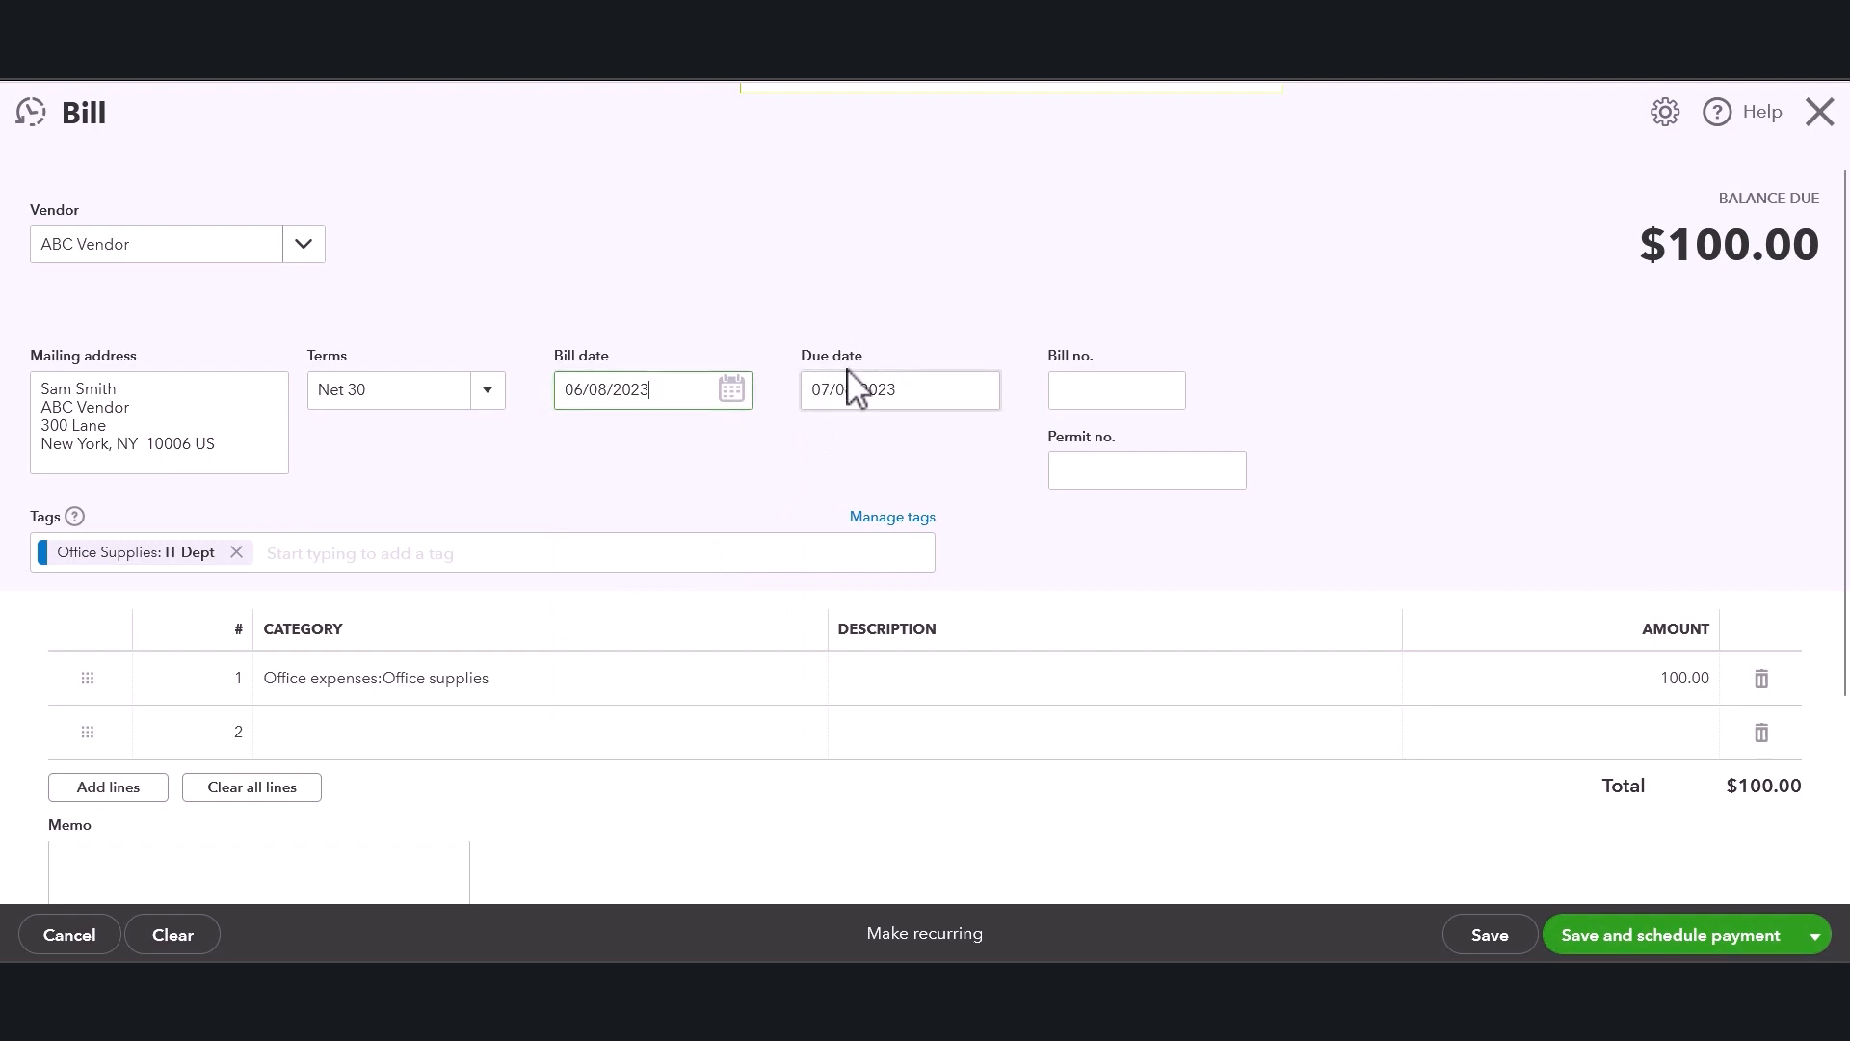
Enter 7900 as the bill number.
left_click(1072, 387)
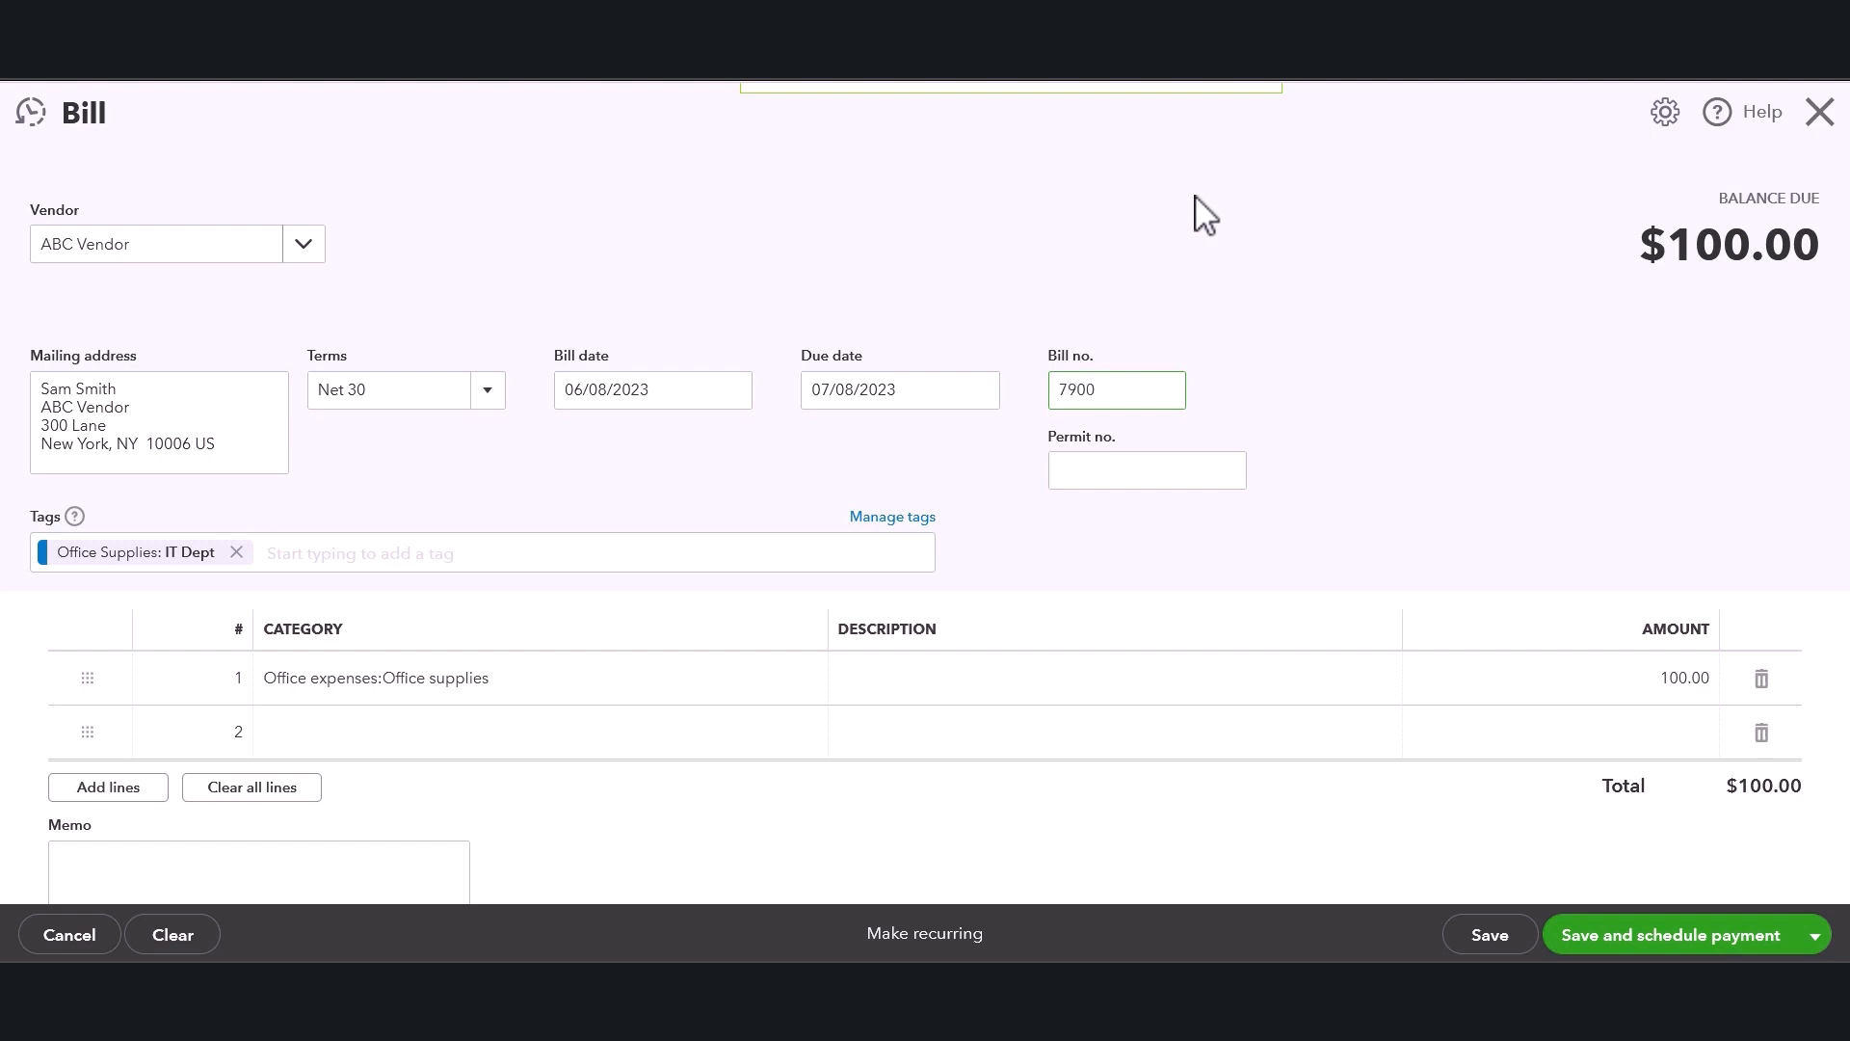
left_click(1238, 193)
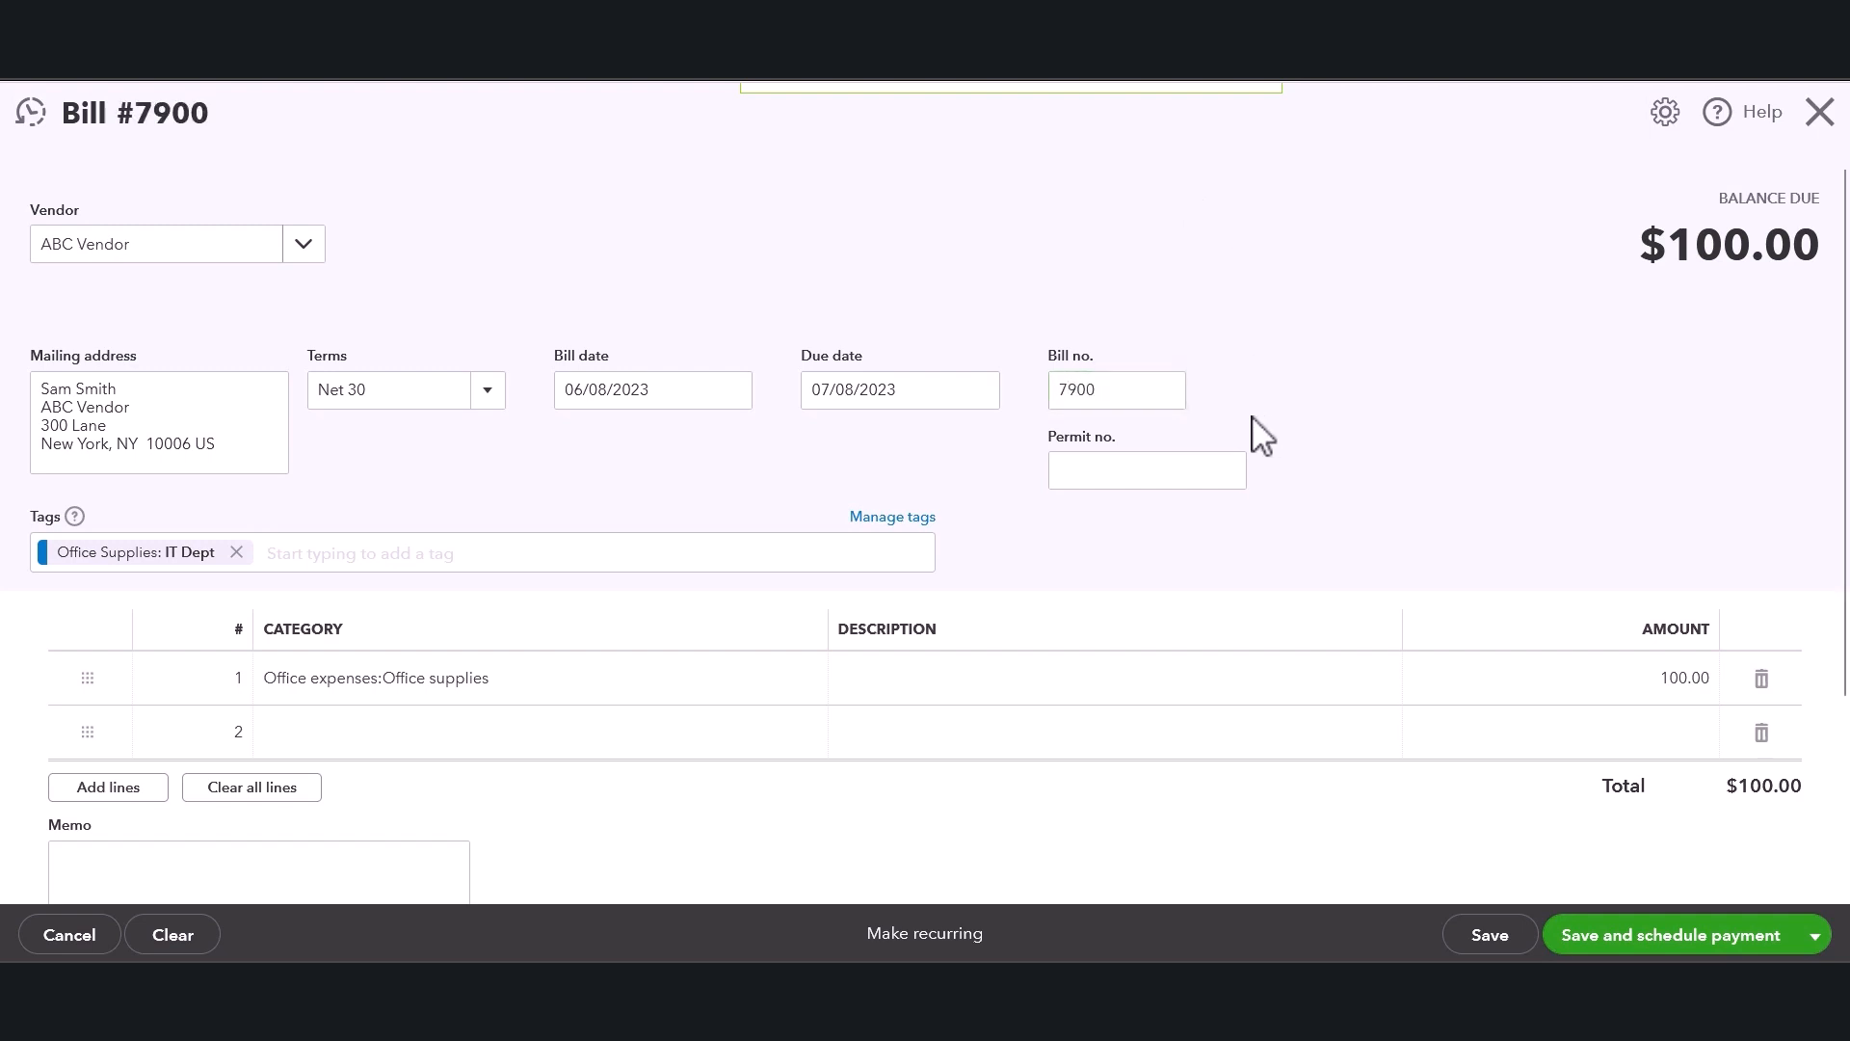
left_click(1226, 475)
left_click(1481, 472)
Set the Office supplies line amount to 350.00.
scroll(1476, 443, "down", 1)
scroll(1484, 460, "down", 2)
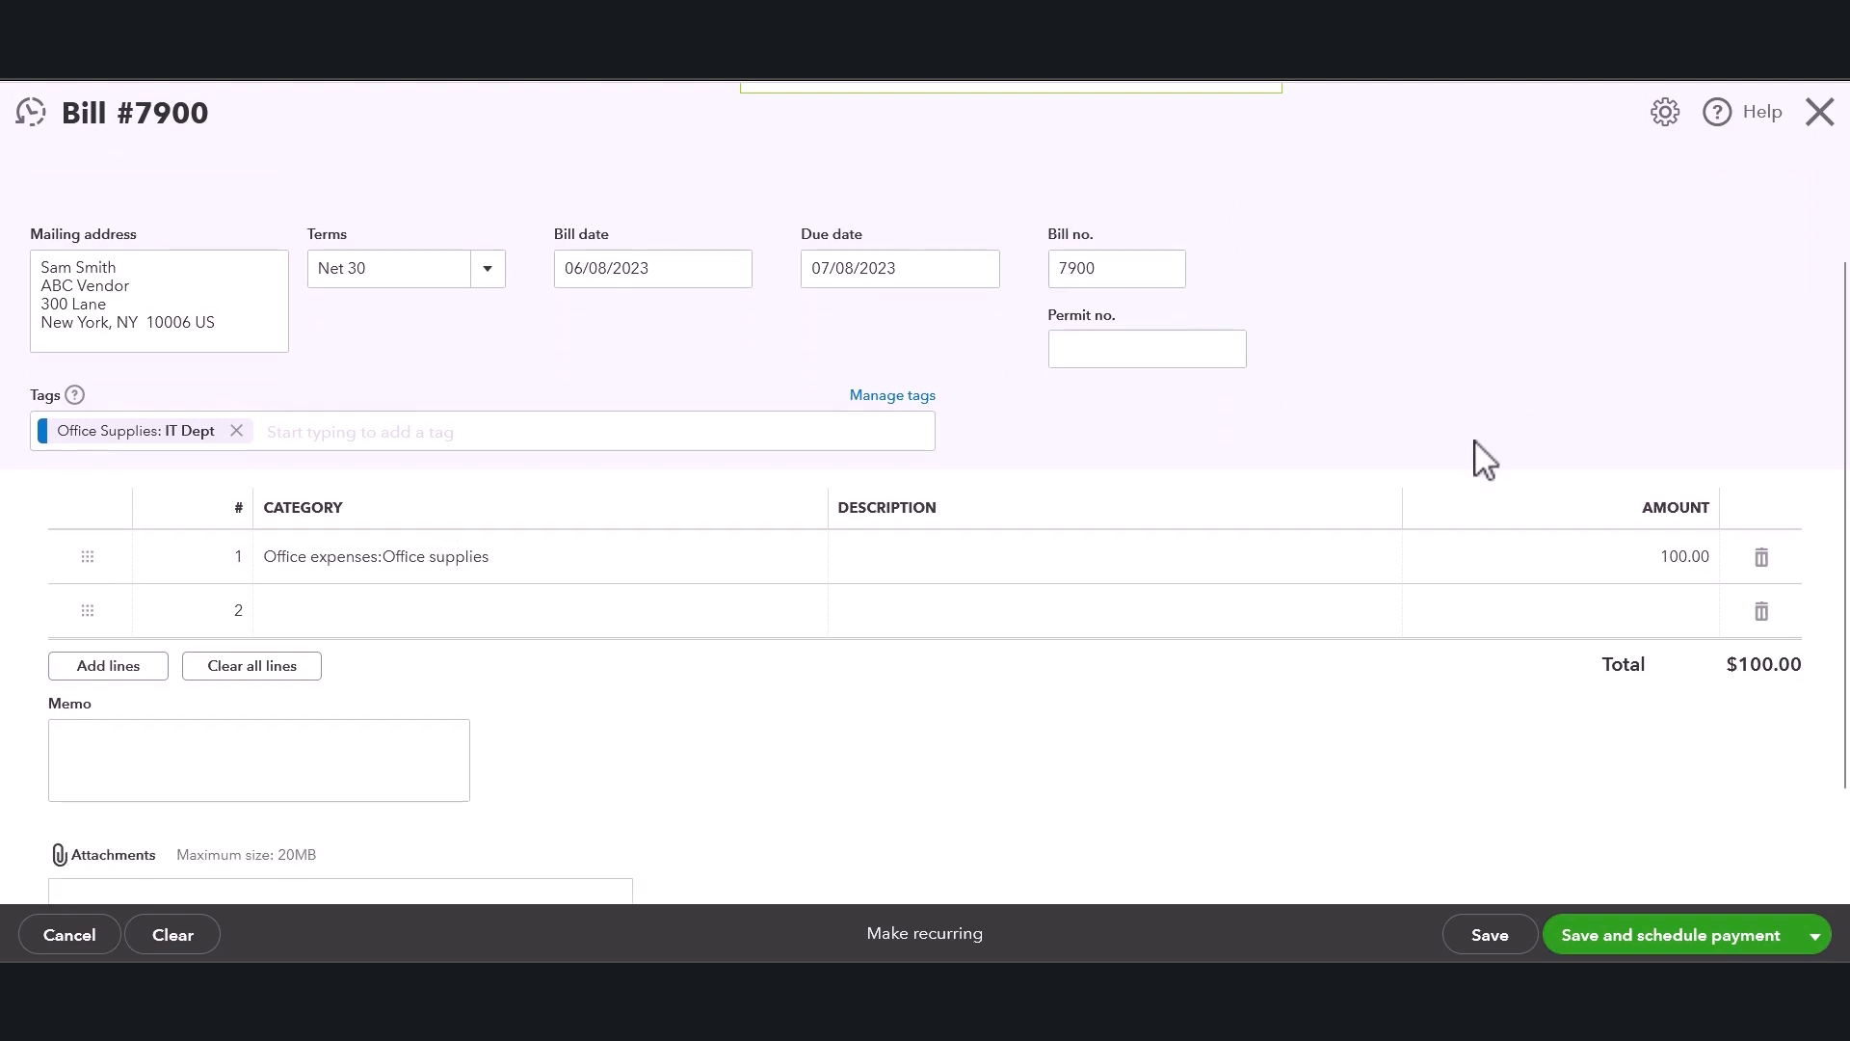
scroll(1481, 459, "down", 3)
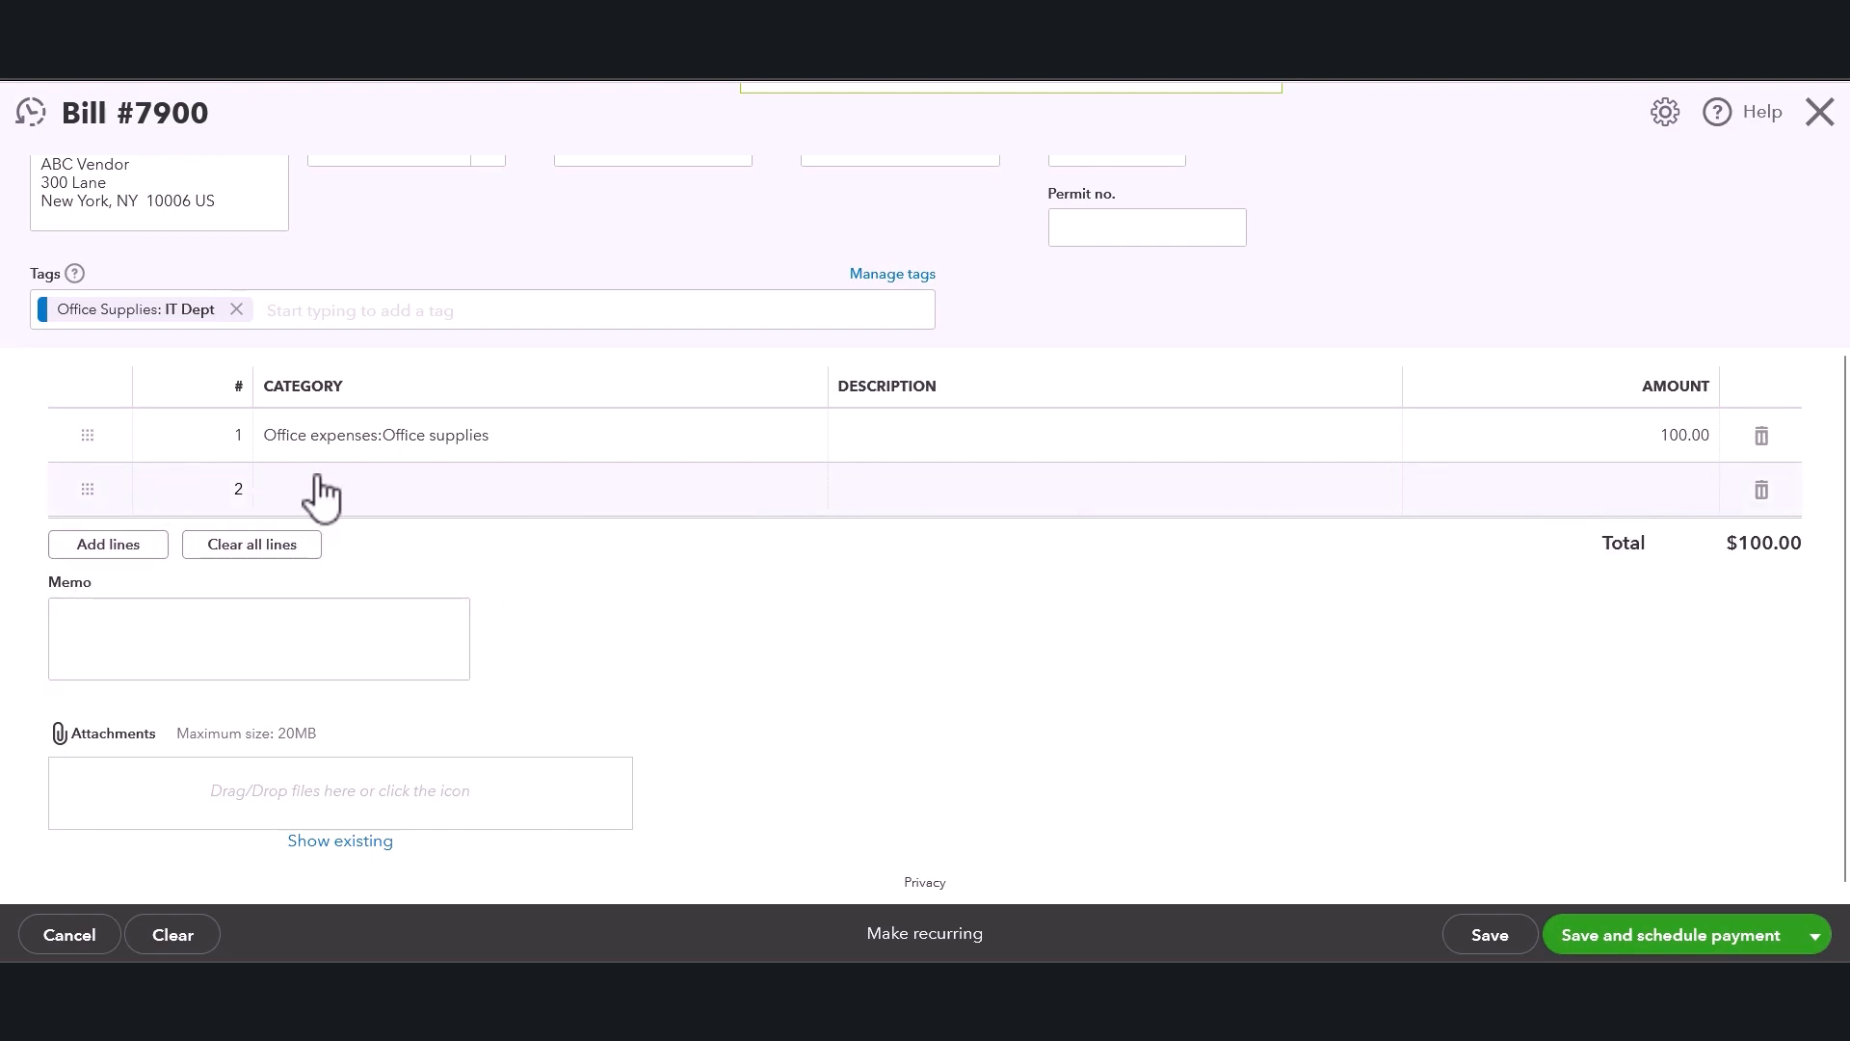
scroll(1662, 470, "up", 3)
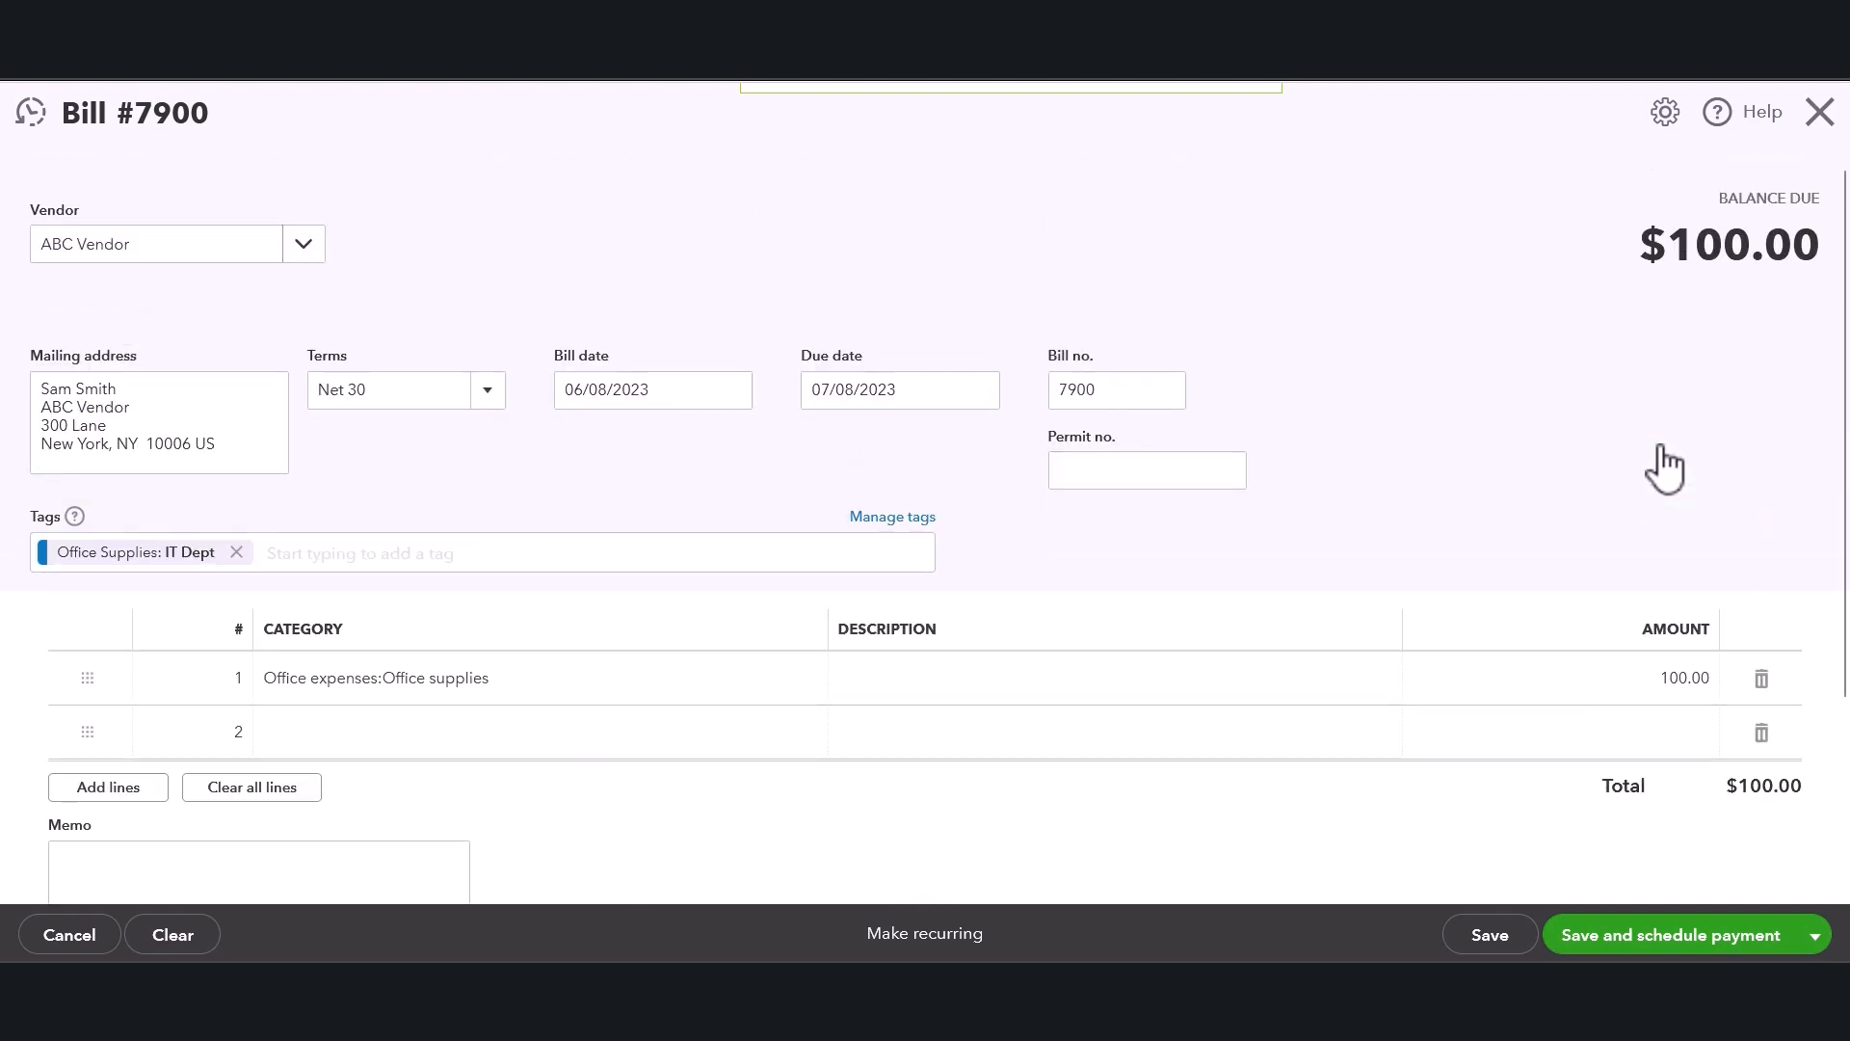
left_click(1633, 709)
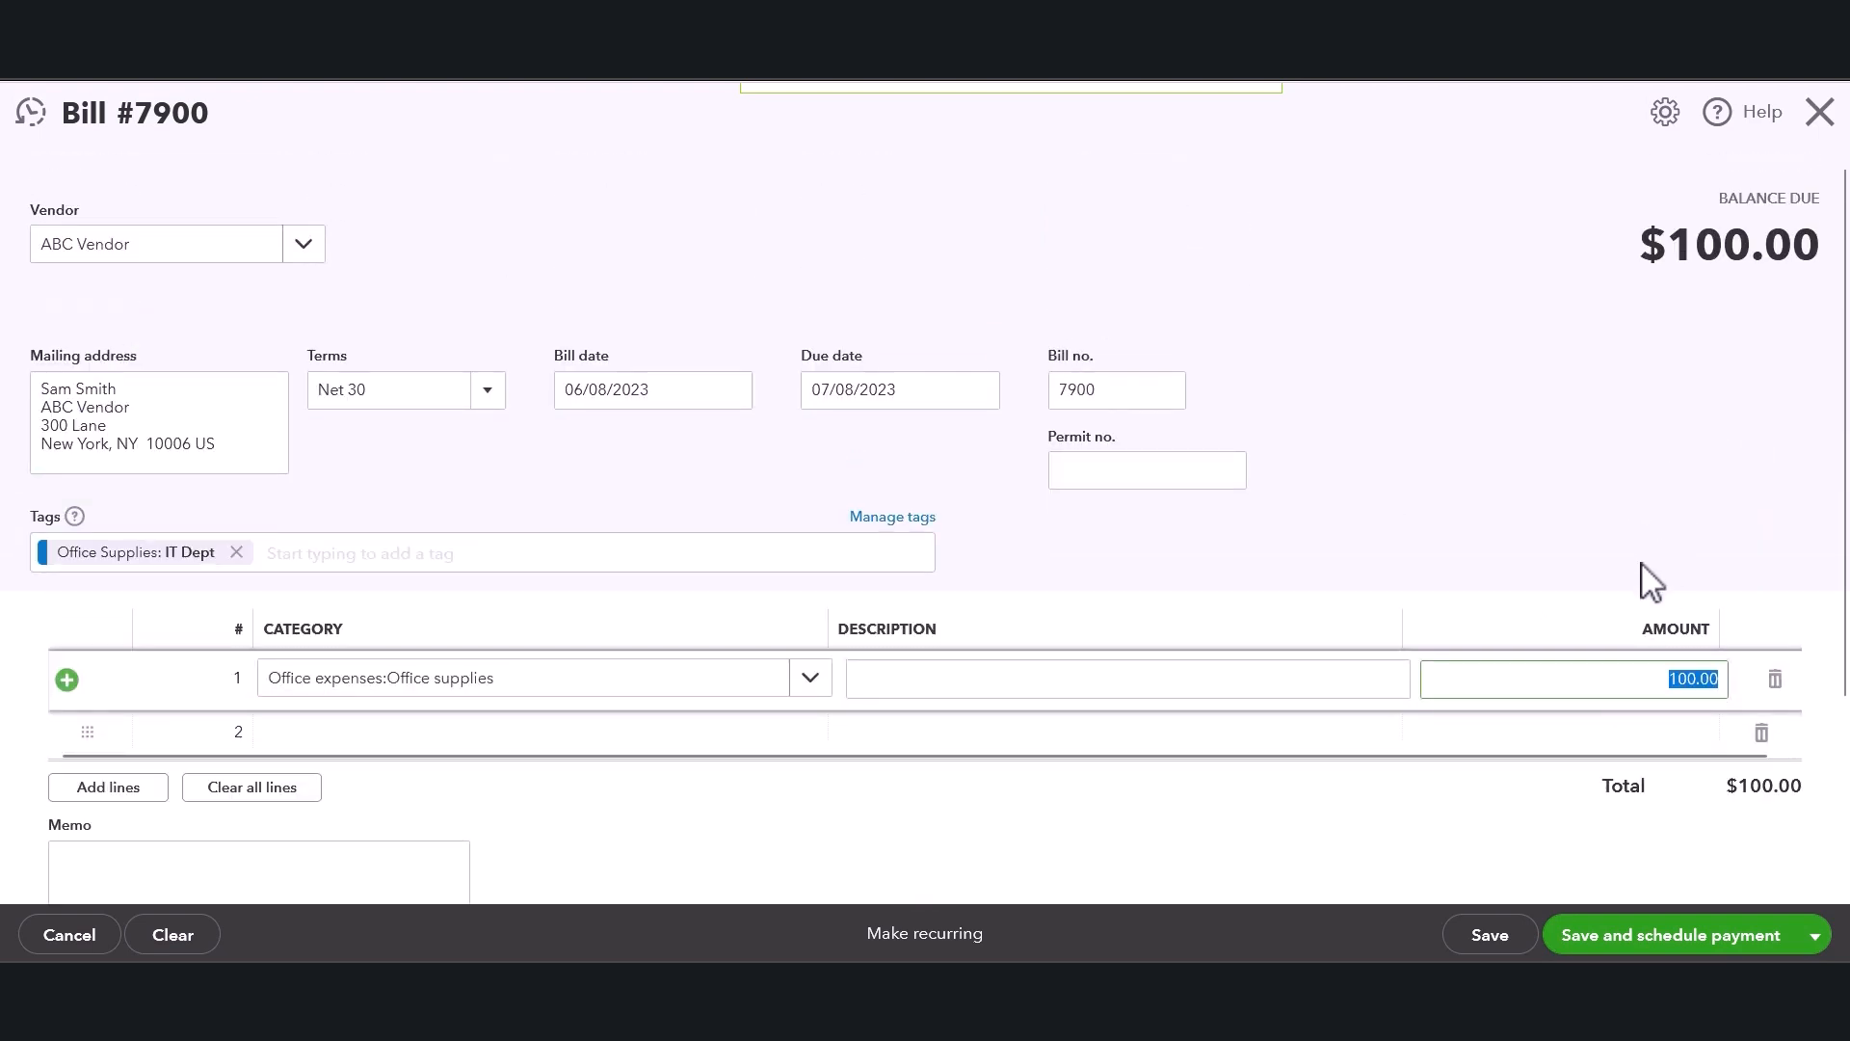
type("35")
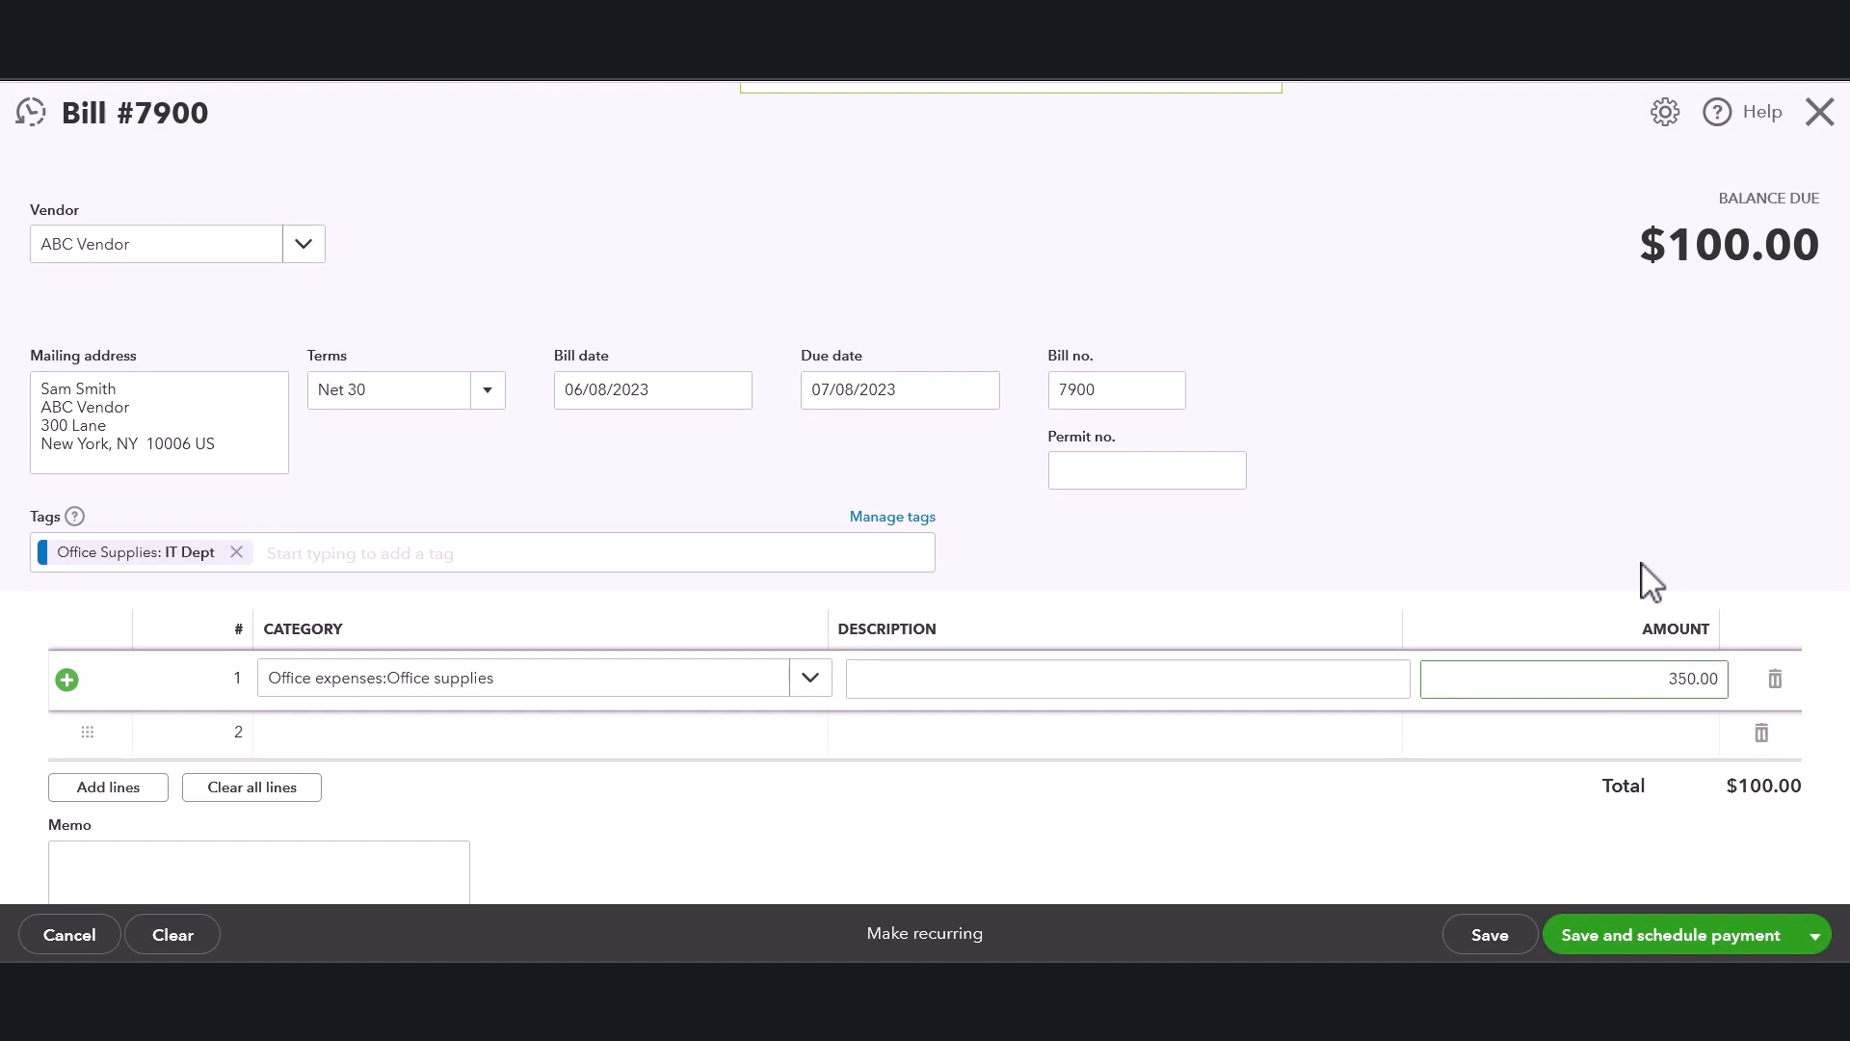
key("Tab")
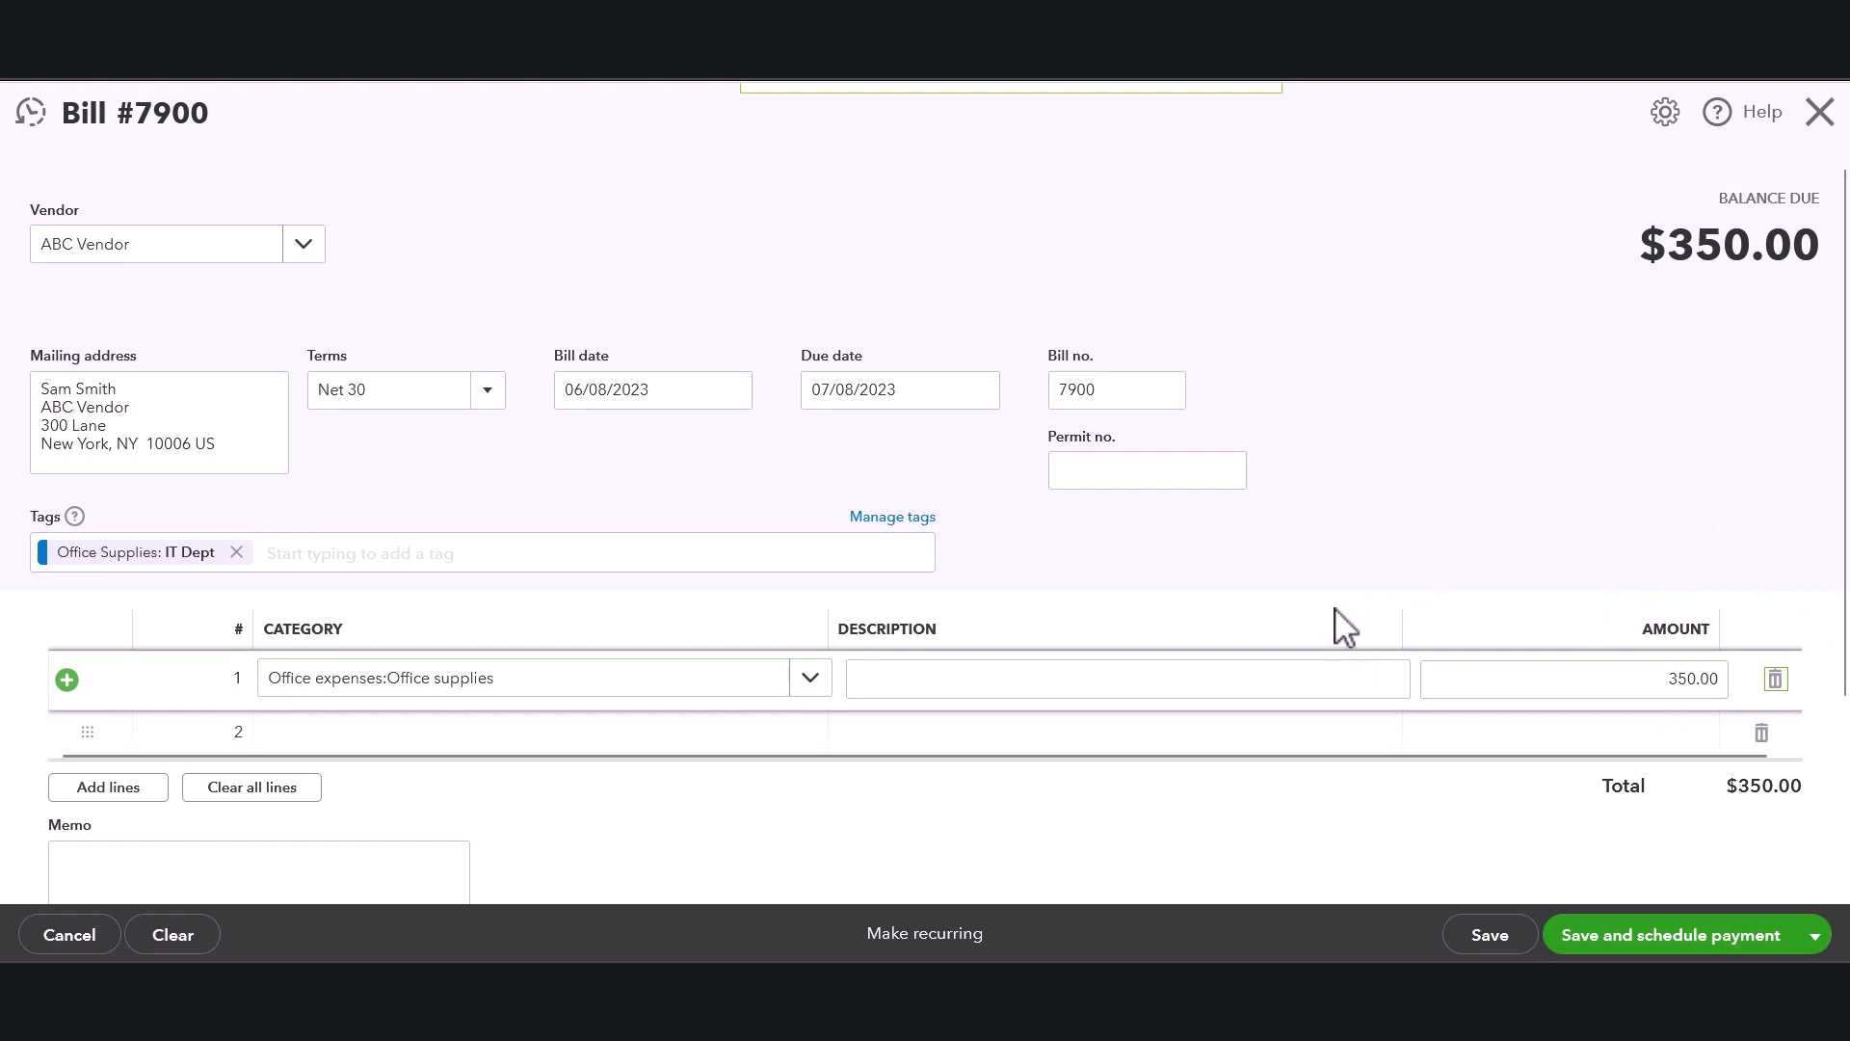
Add more lines to the category table, then delete the three extra empty lines.
left_click(1347, 827)
scroll(1445, 567, "down", 2)
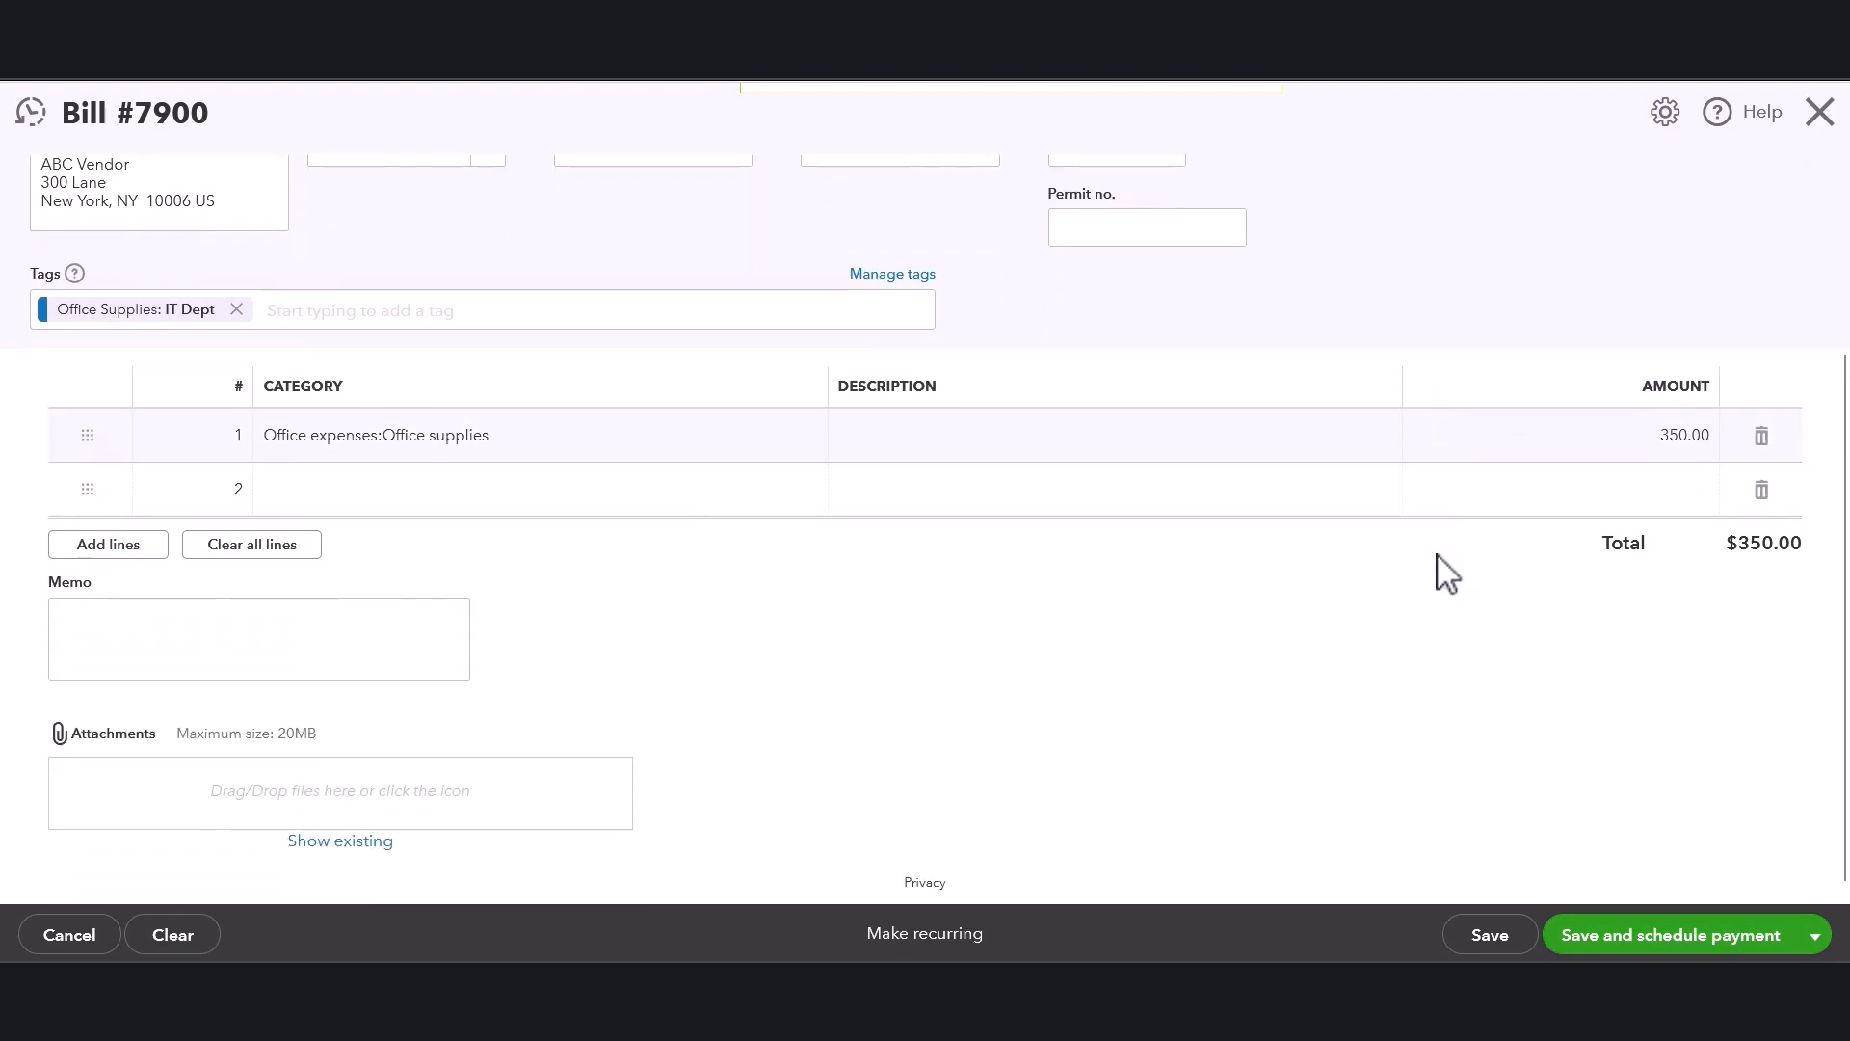
scroll(1448, 548, "up", 1)
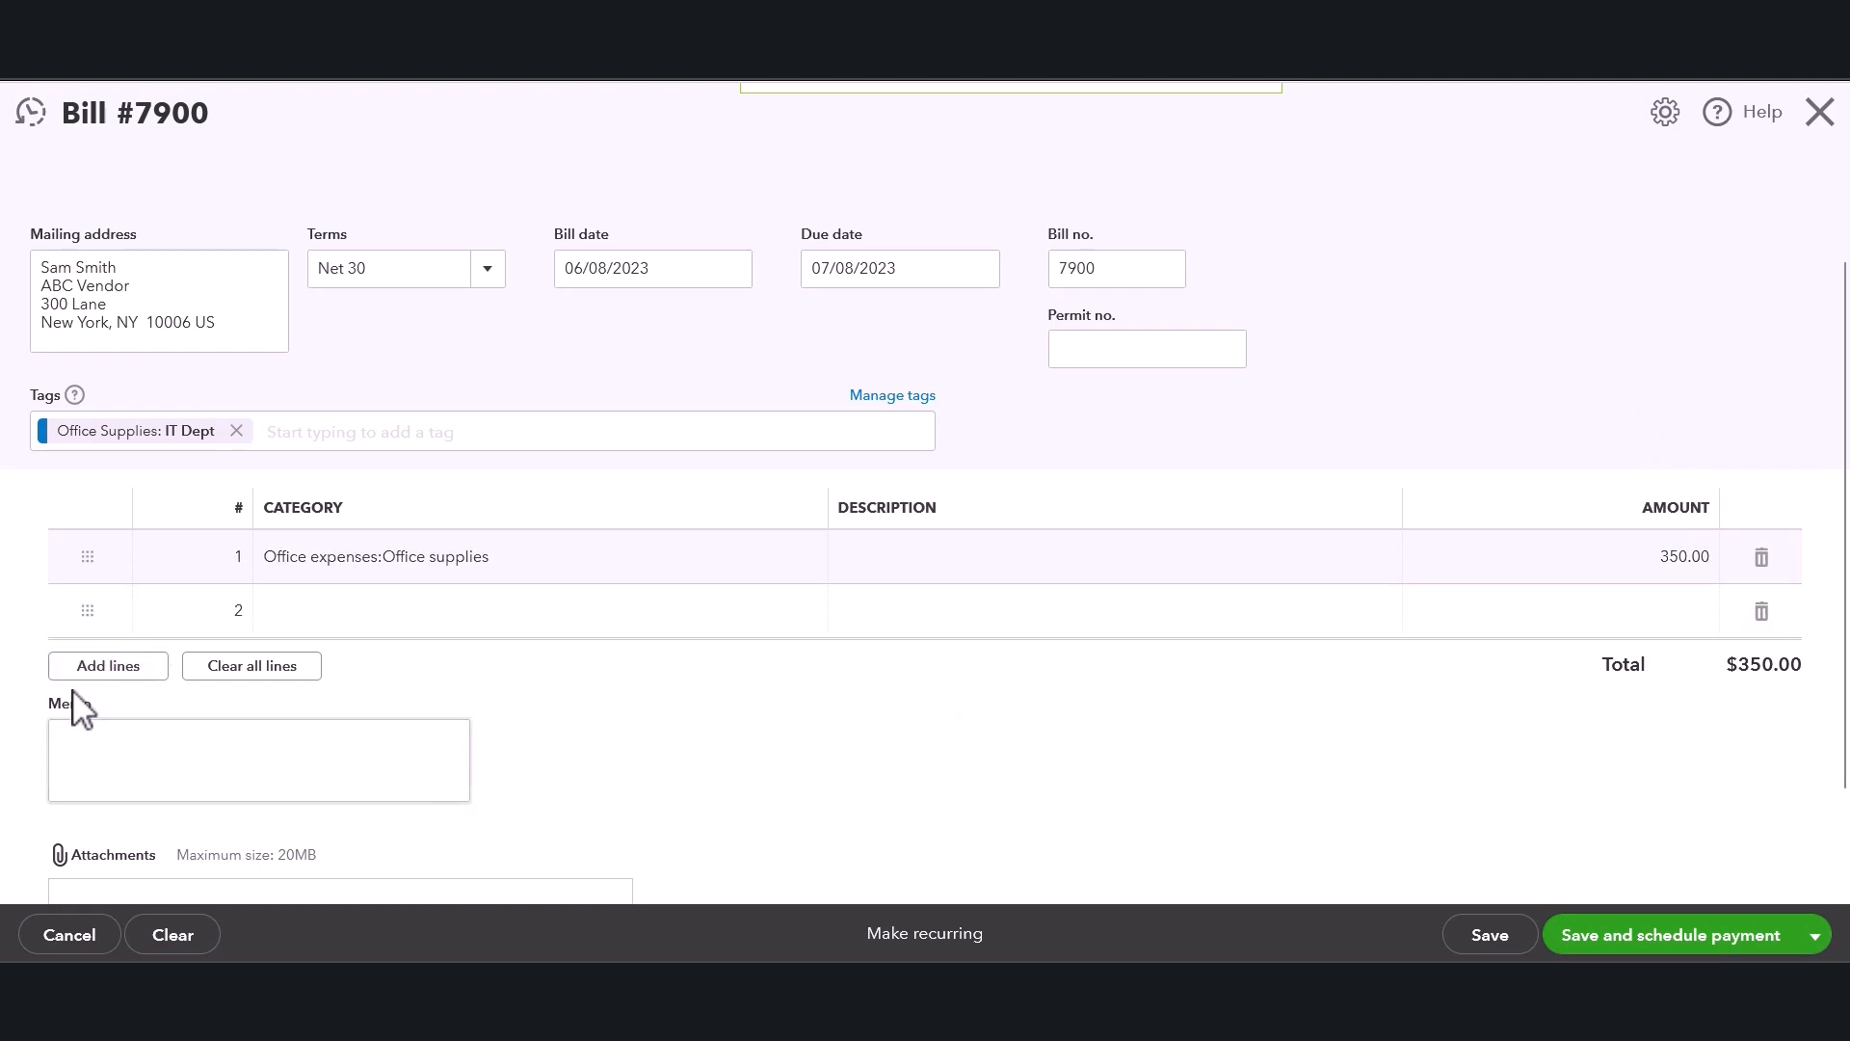
left_click(89, 669)
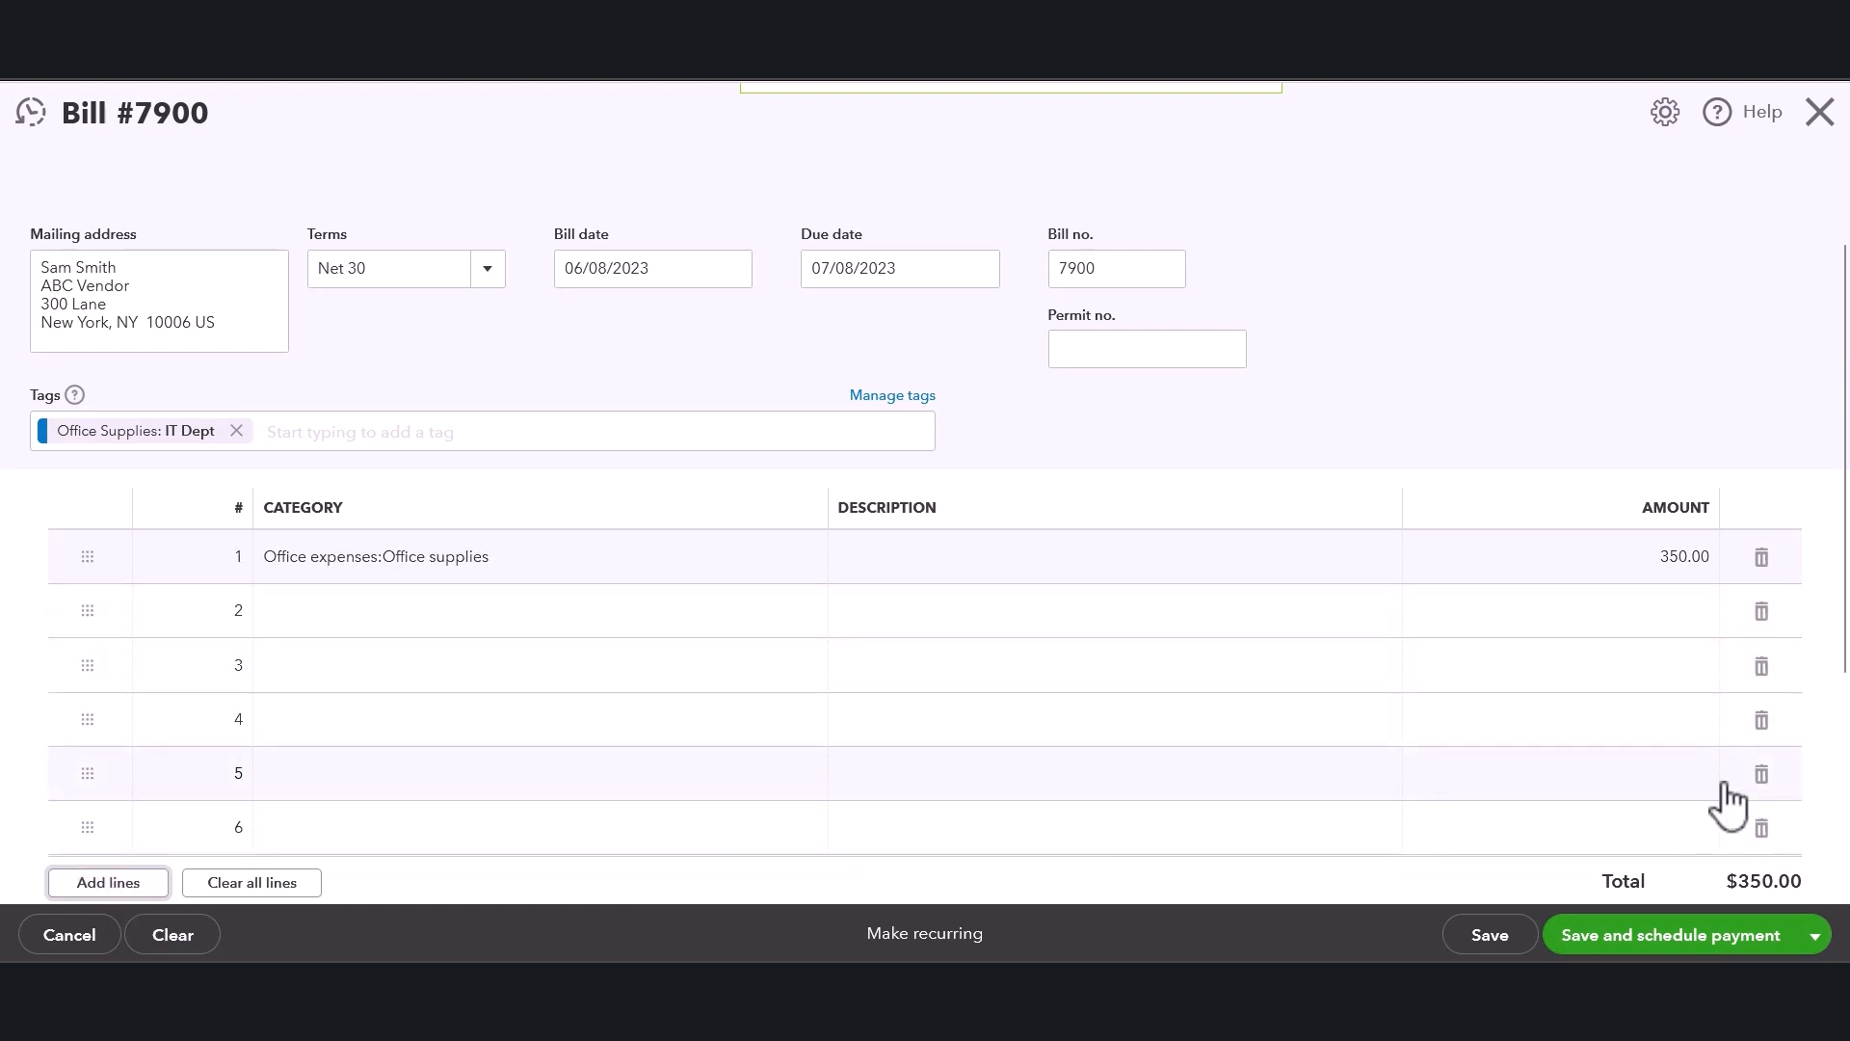
left_click(1763, 829)
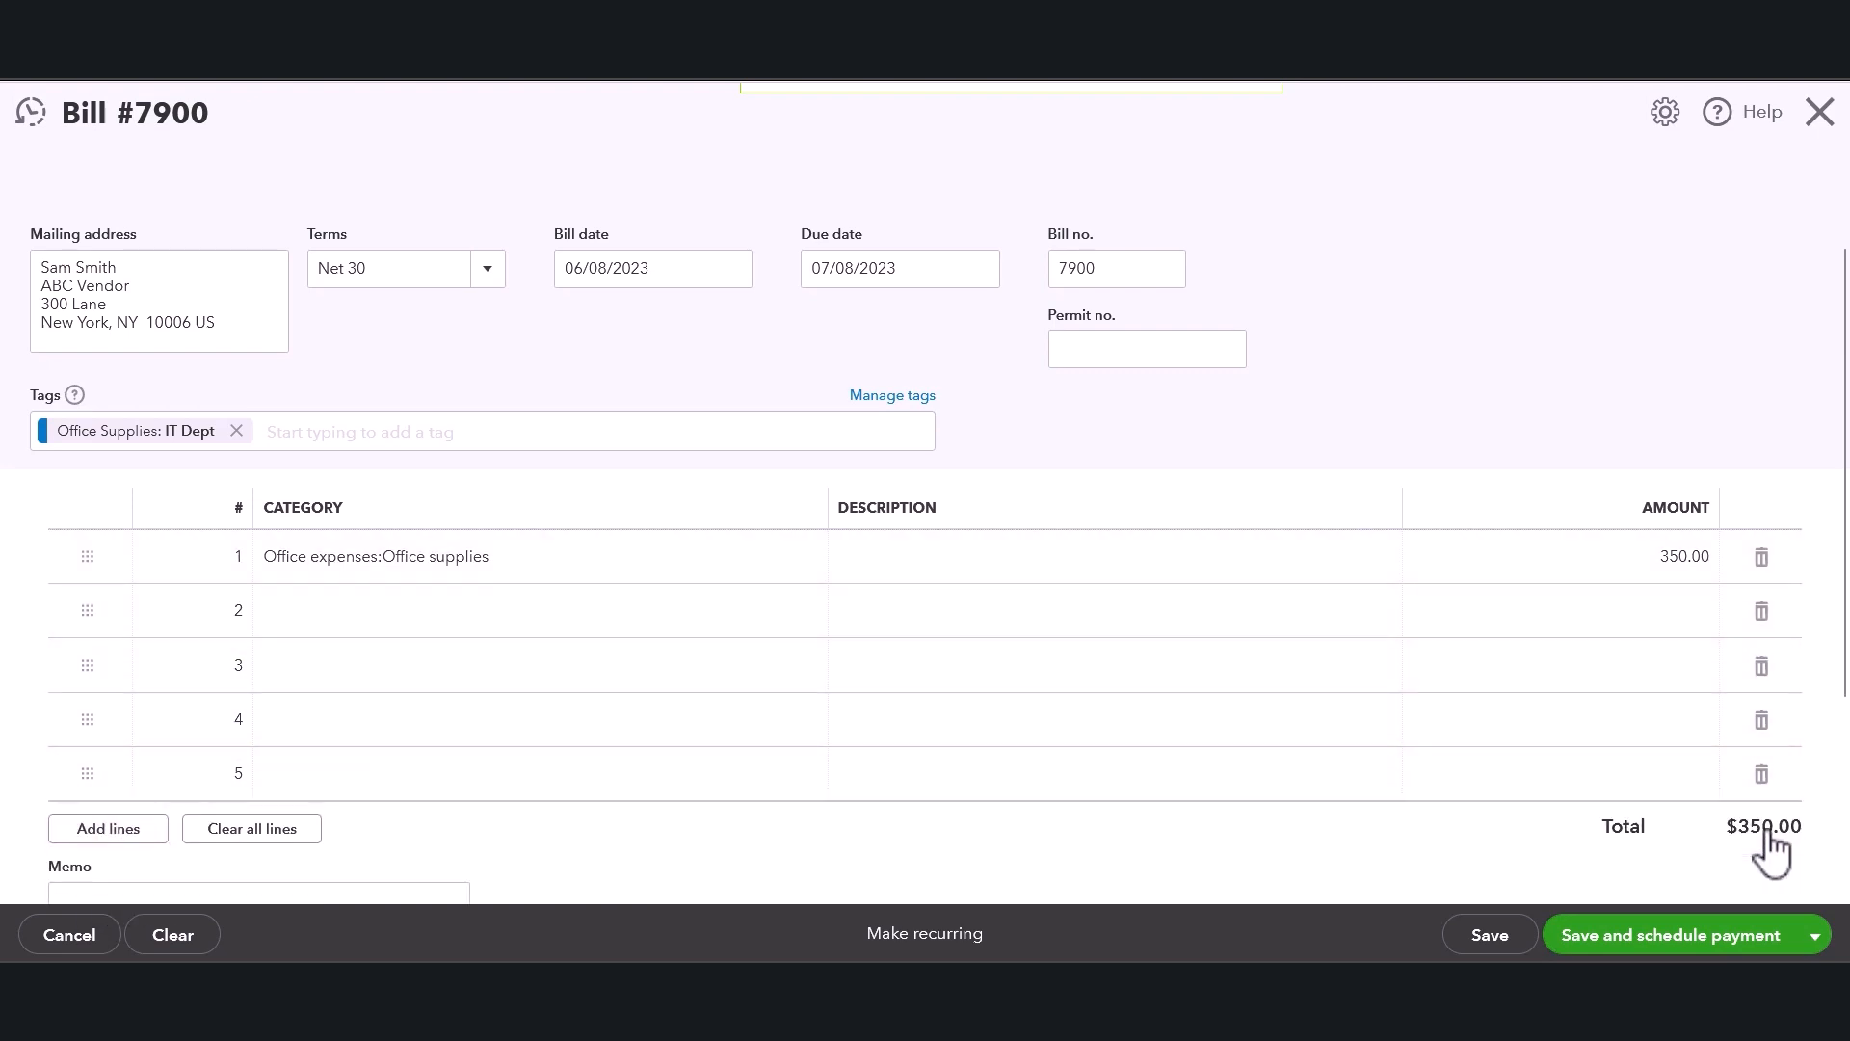
left_click(1762, 773)
left_click(1763, 721)
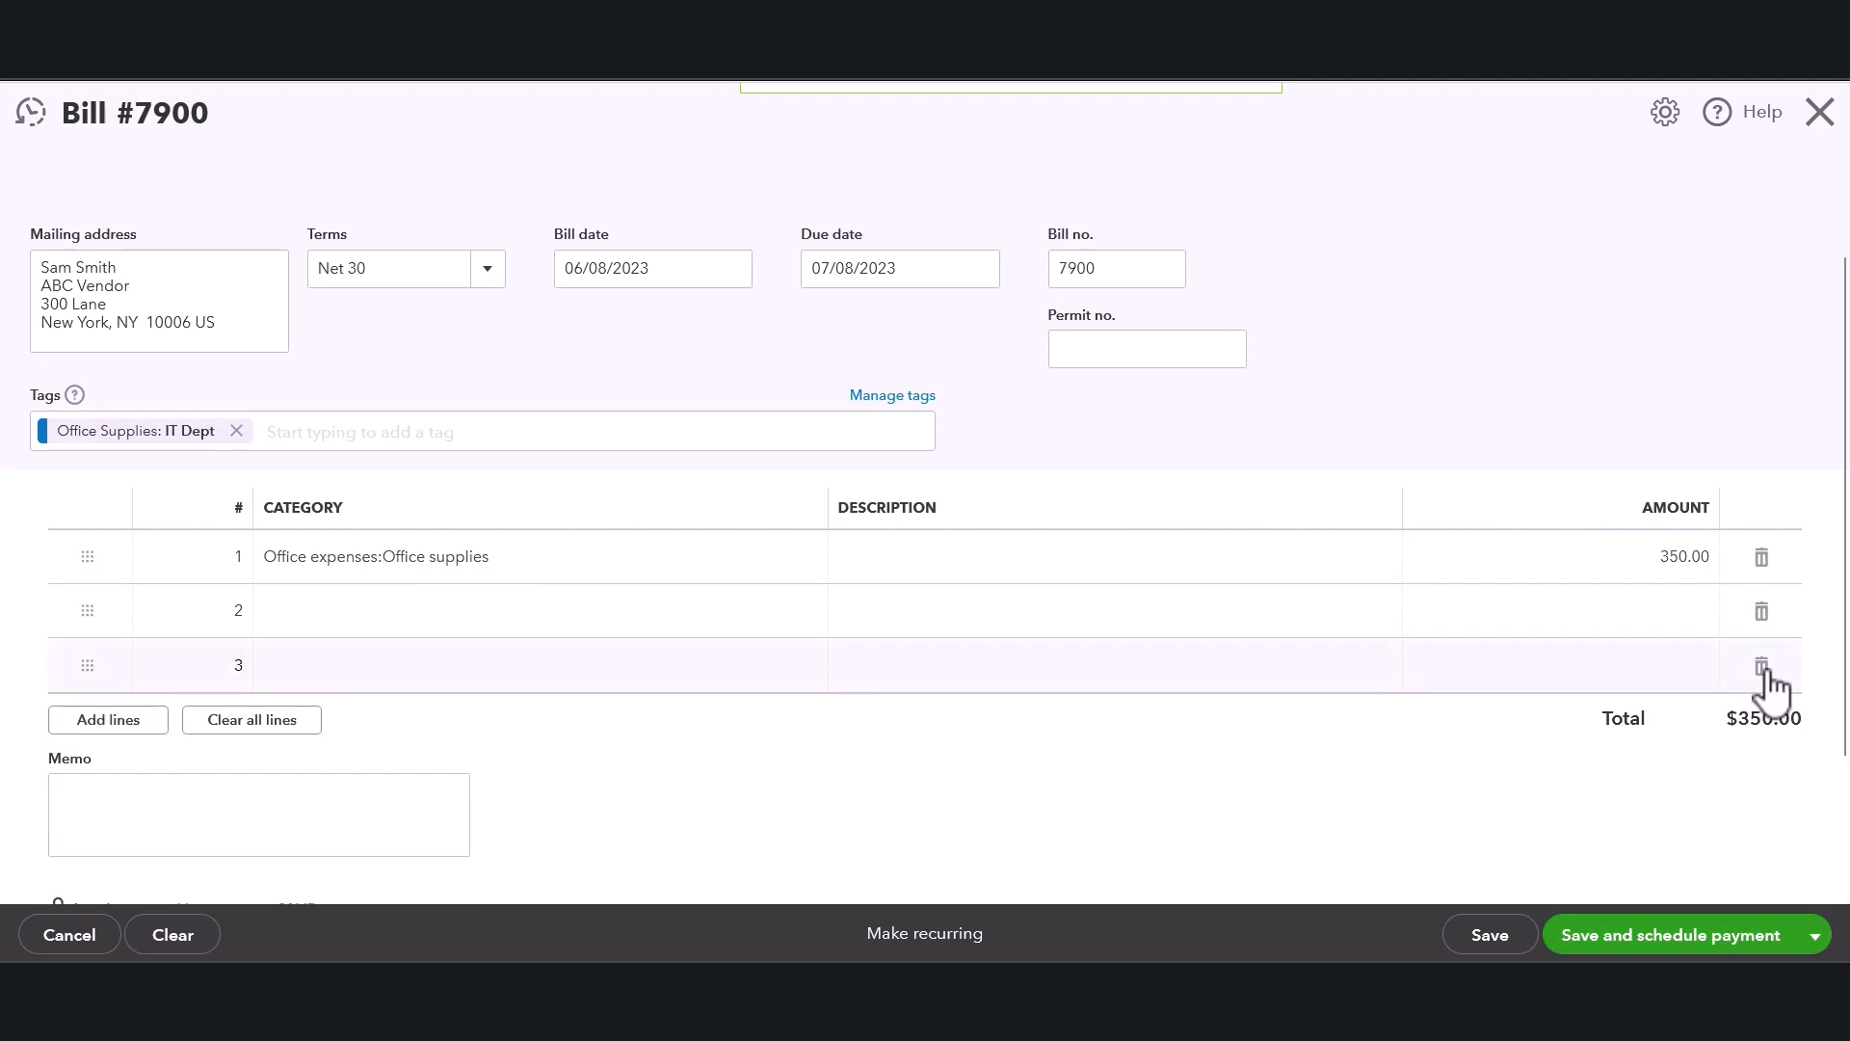
Delete the third empty category line and enter "po #" as the bill's memo.
left_click(1763, 670)
scroll(1192, 764, "down", 2)
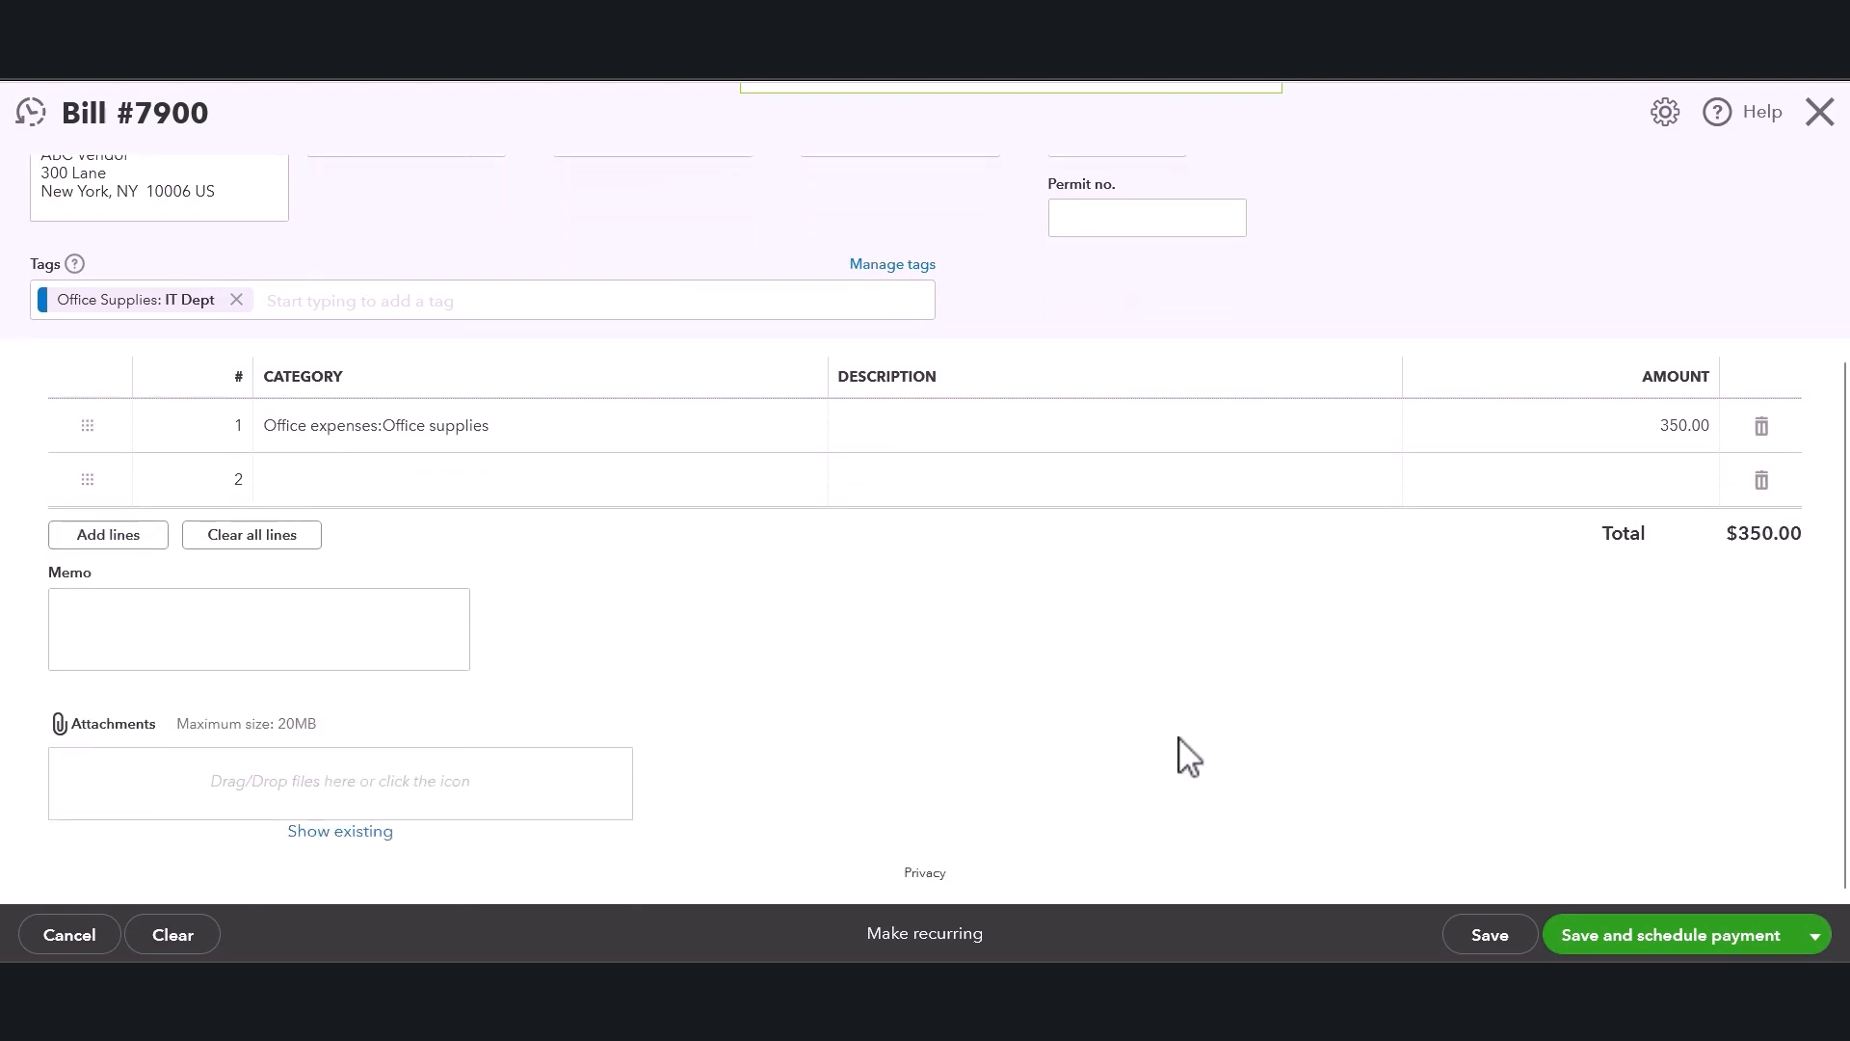
left_click(96, 615)
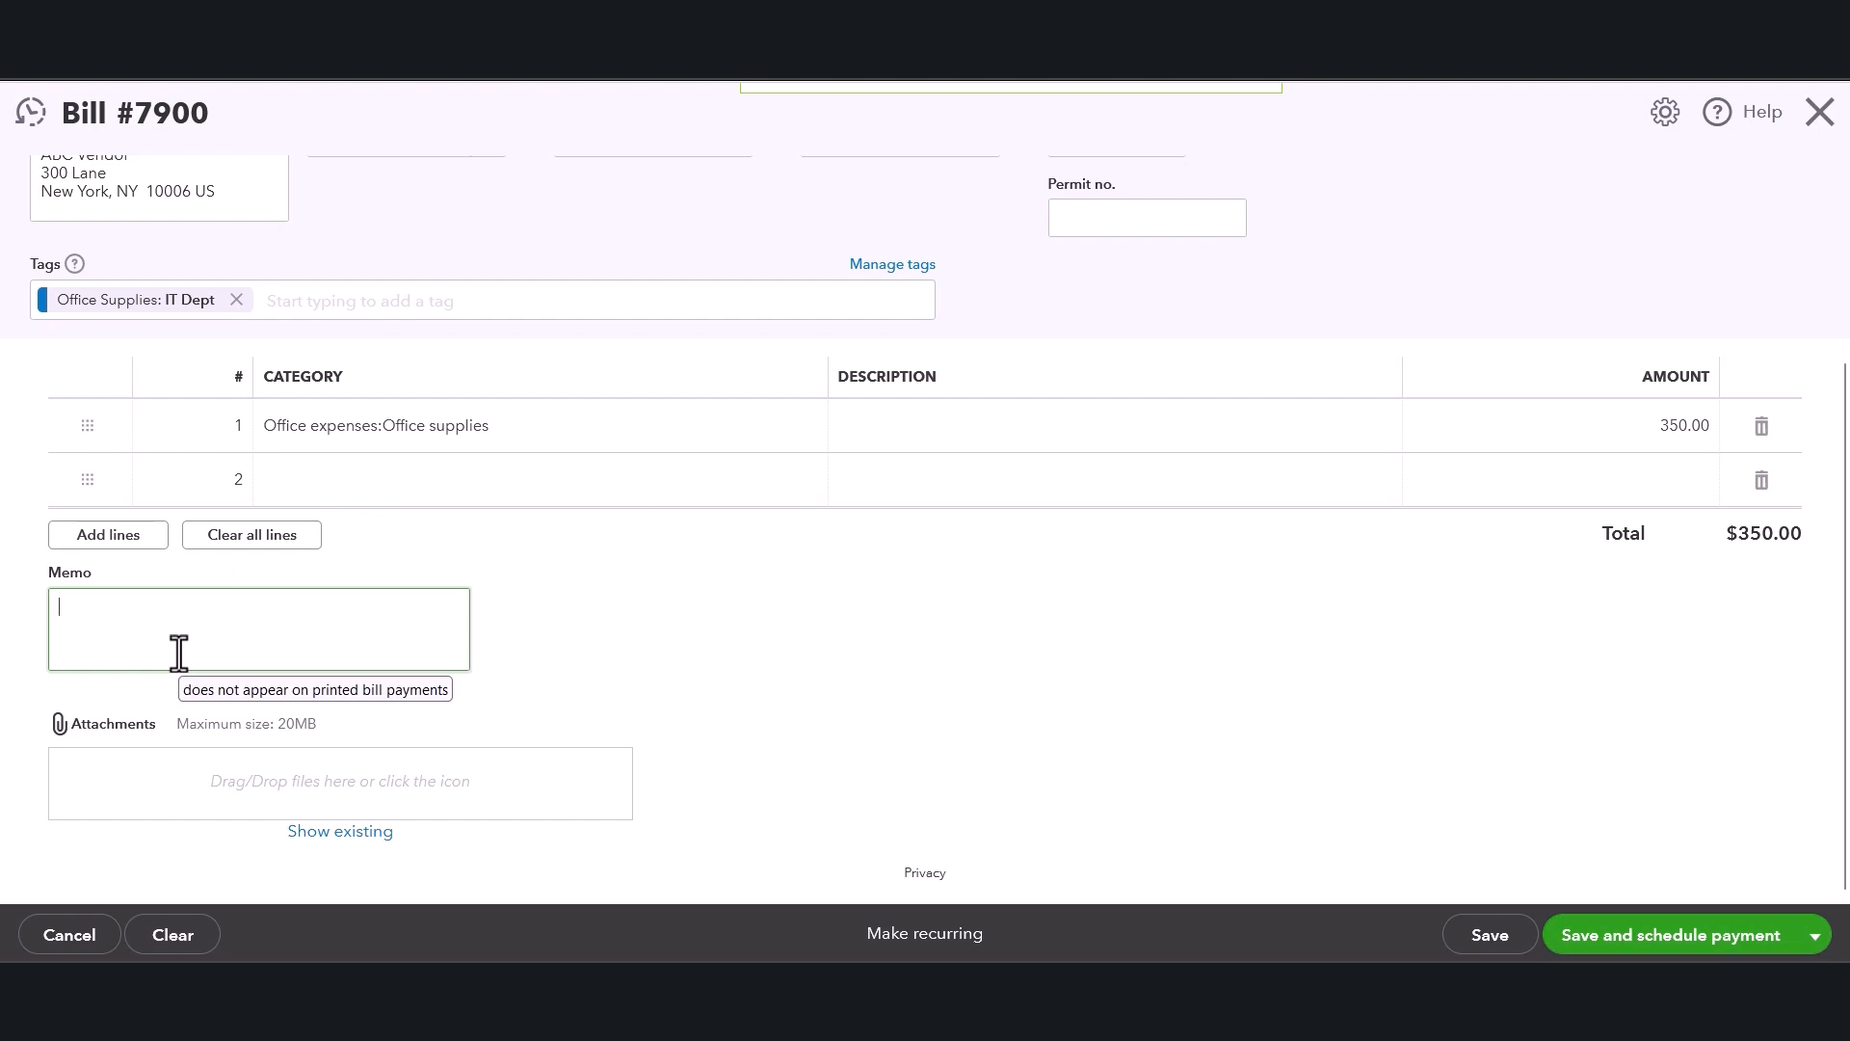
type("#")
left_click(537, 682)
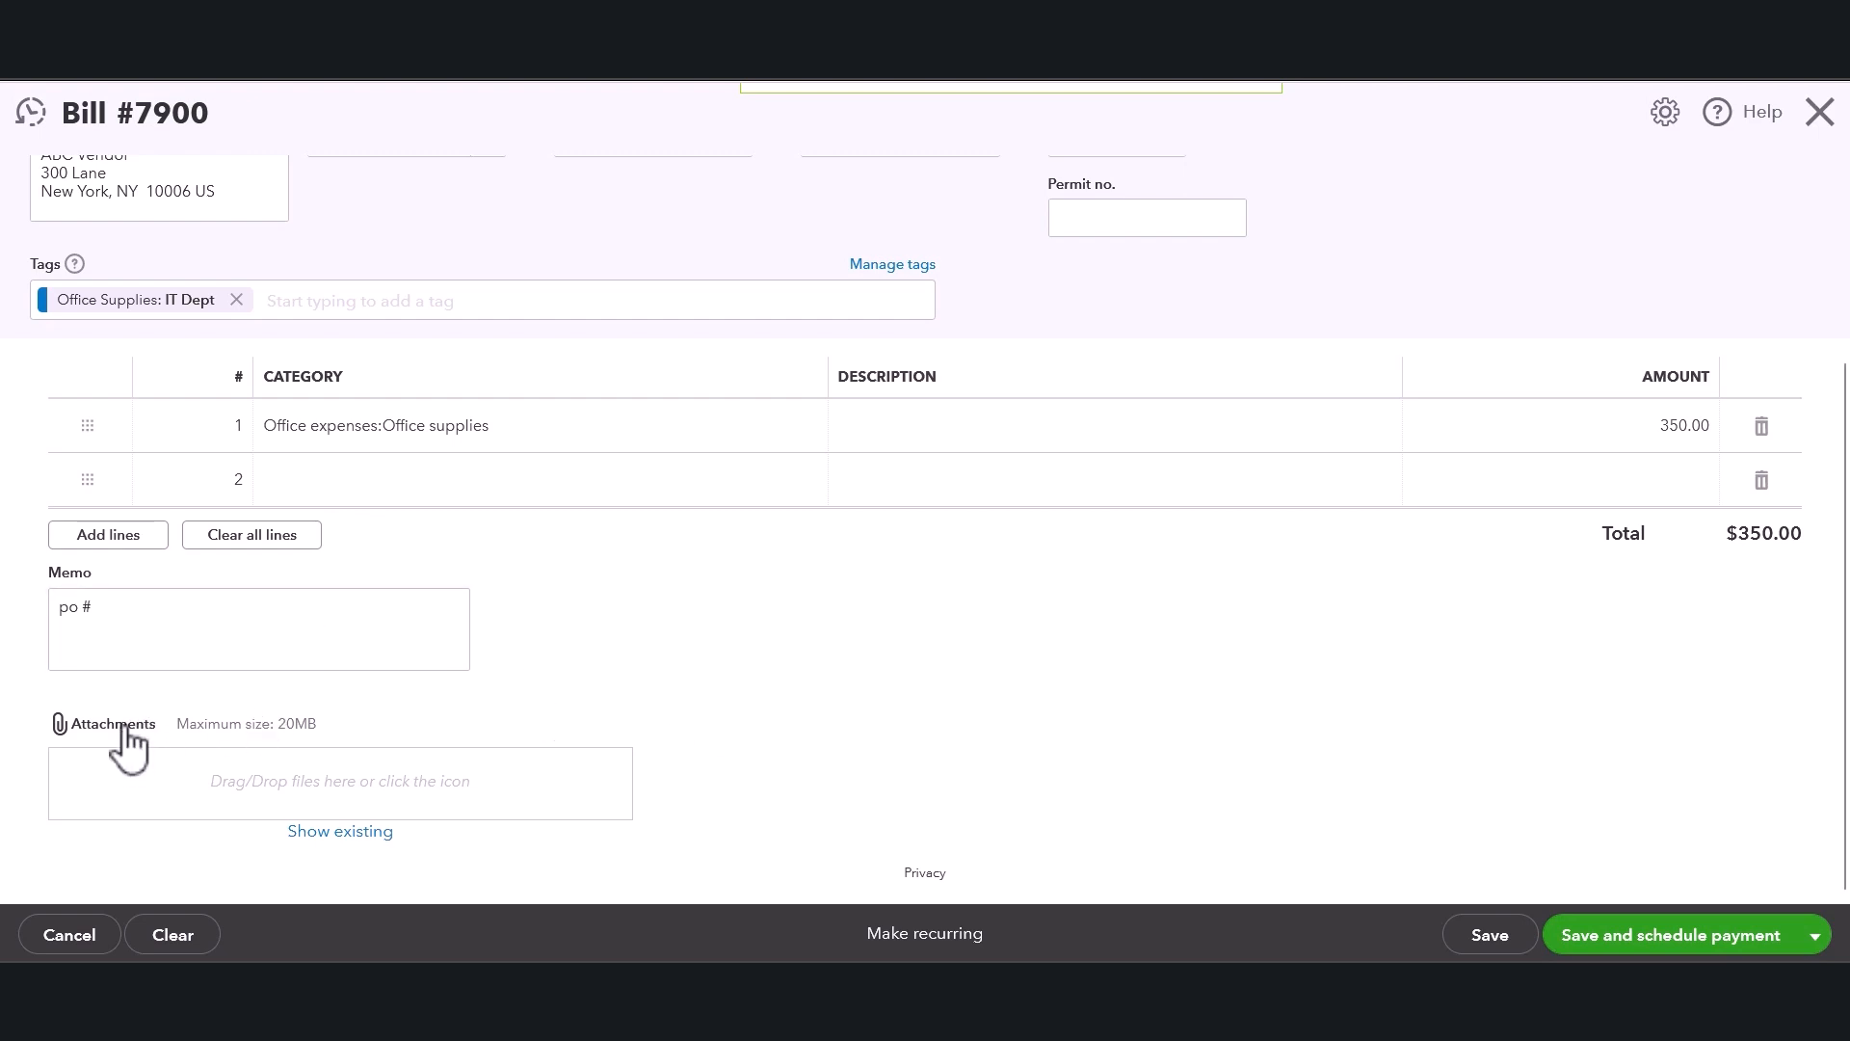
Switch the bill's primary save action to Save and close.
left_click_drag(238, 723, 322, 740)
left_click(1079, 646)
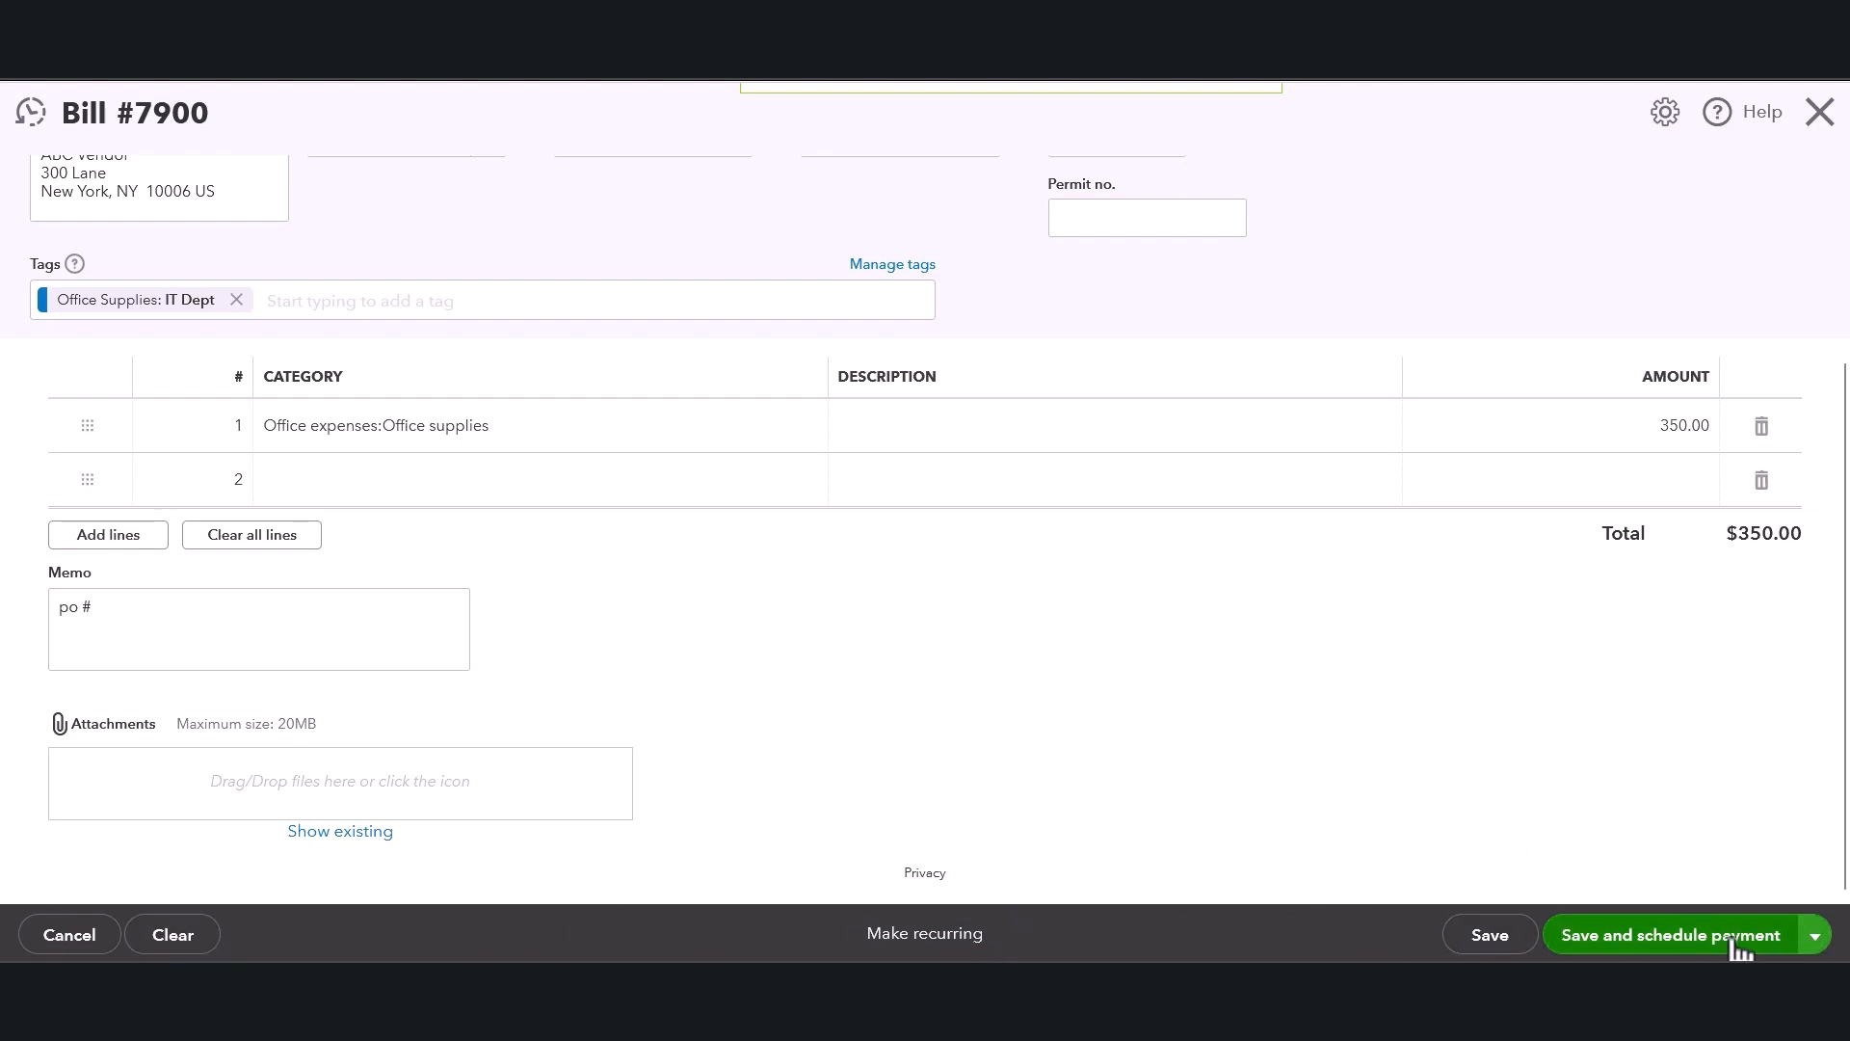
left_click(1808, 948)
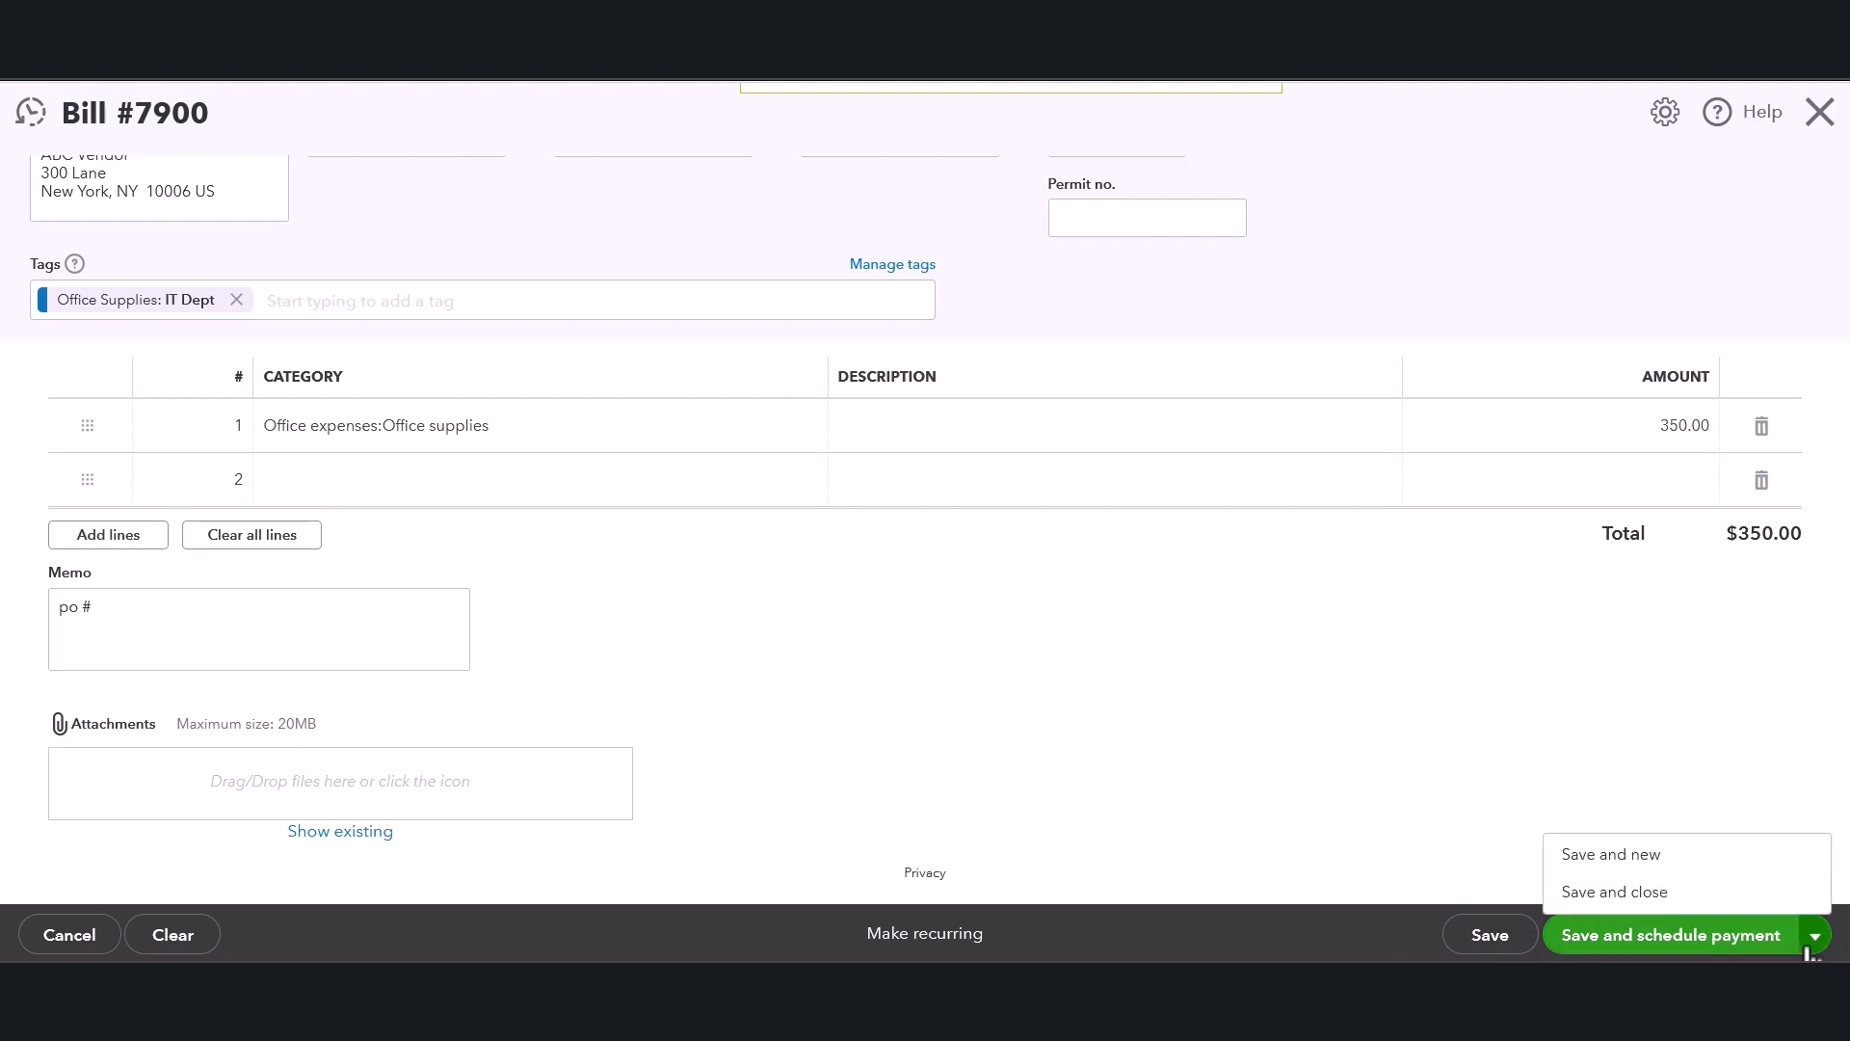
left_click(1587, 904)
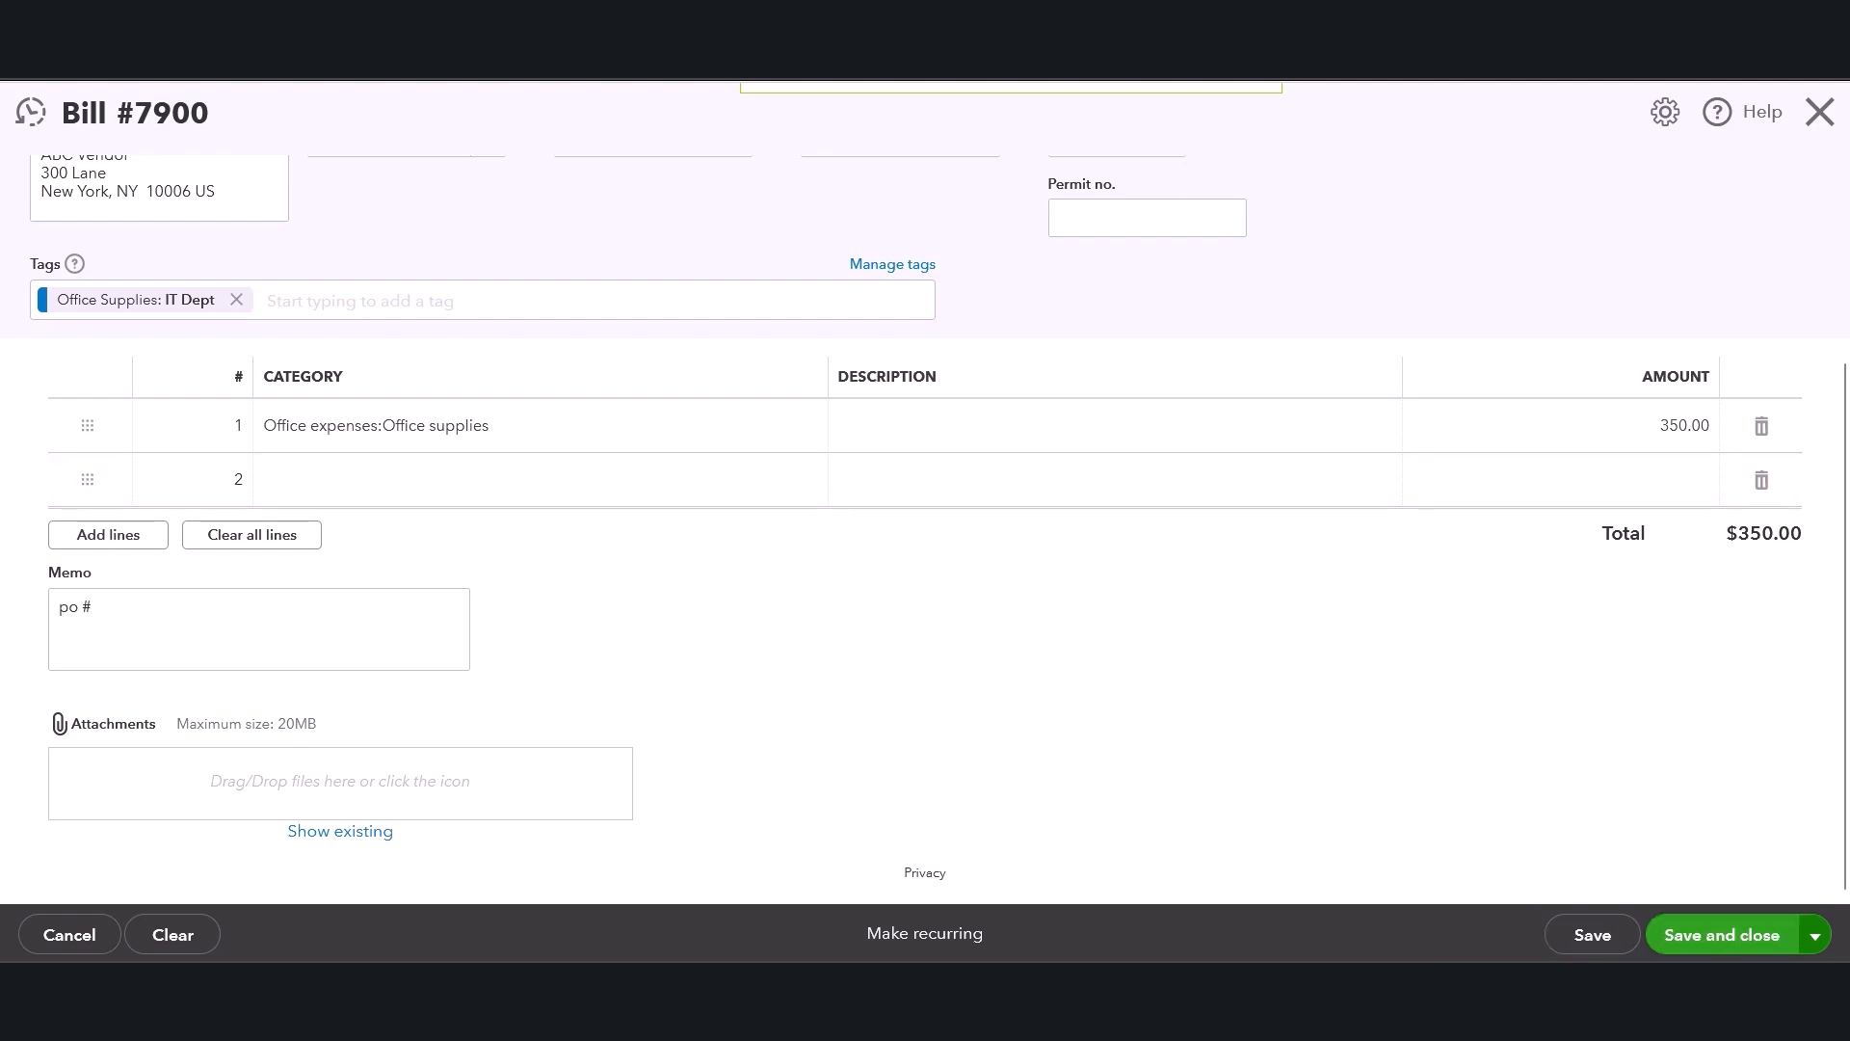
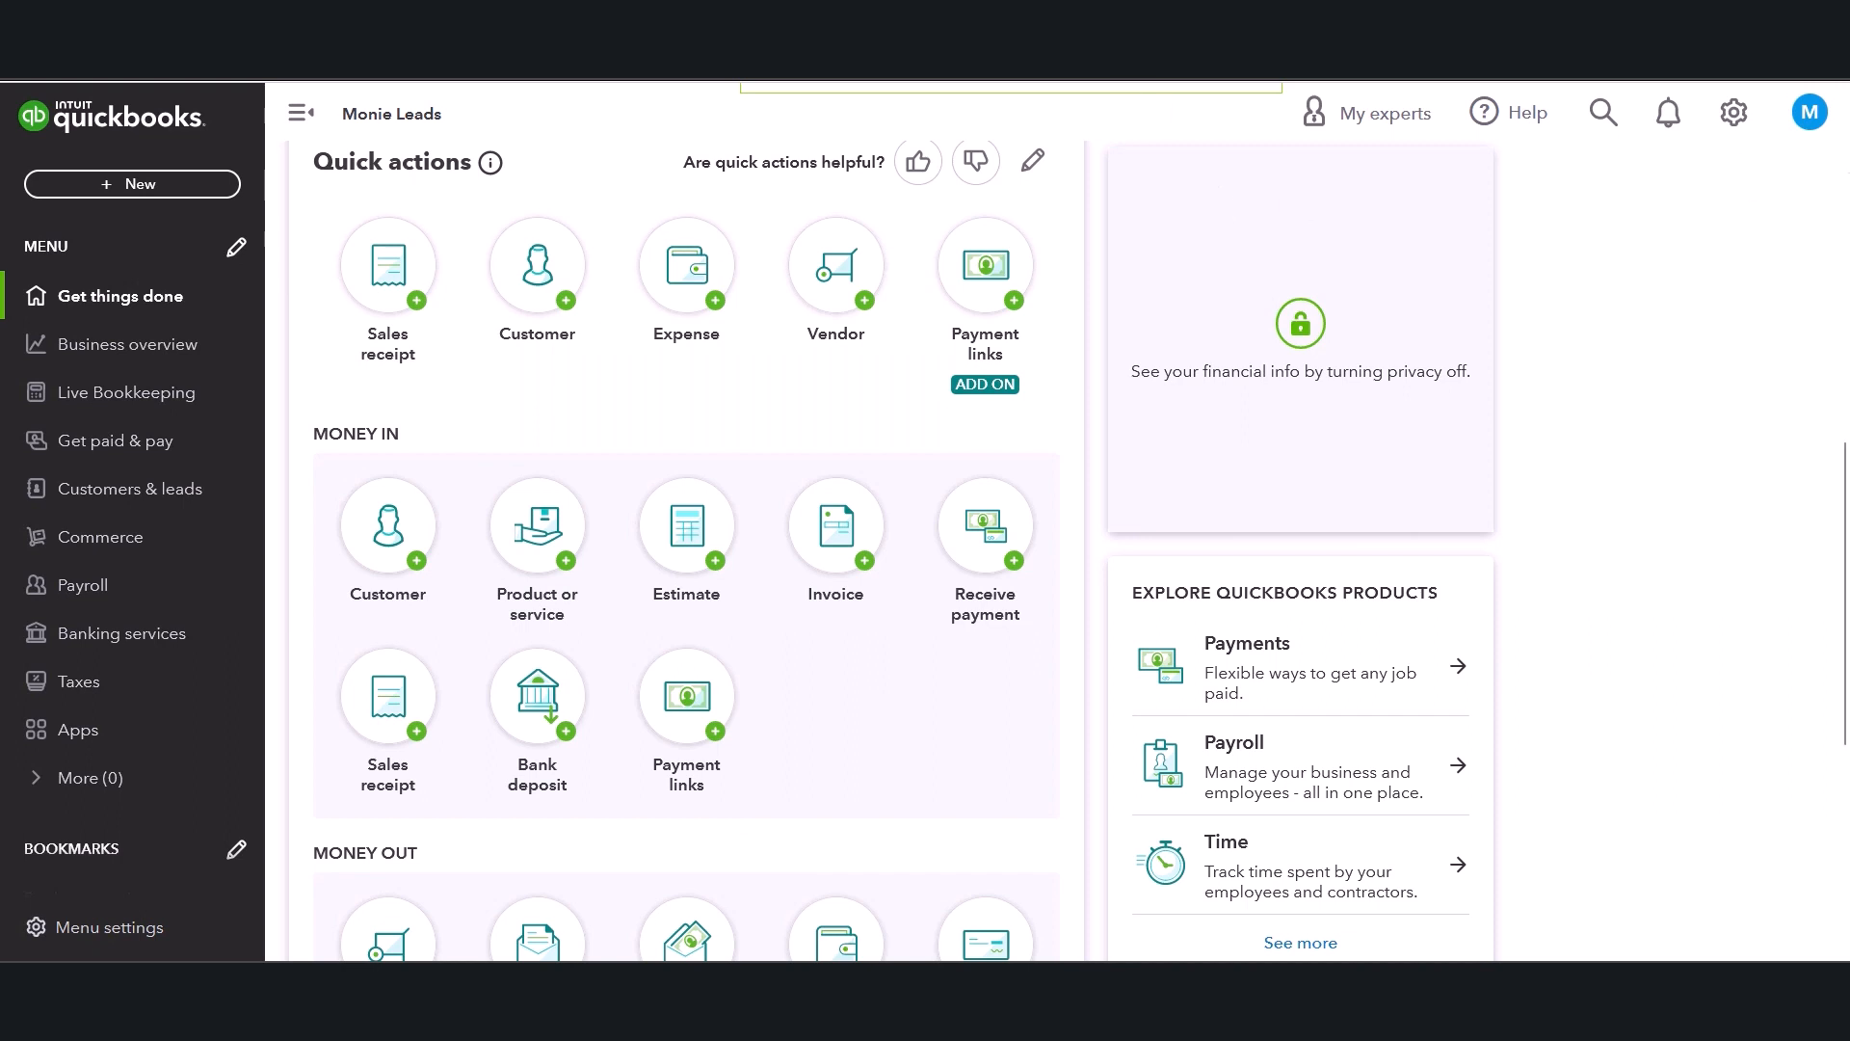
Open the Bills page and start creating a new recurring bill.
scroll(1846, 520, "down", 4)
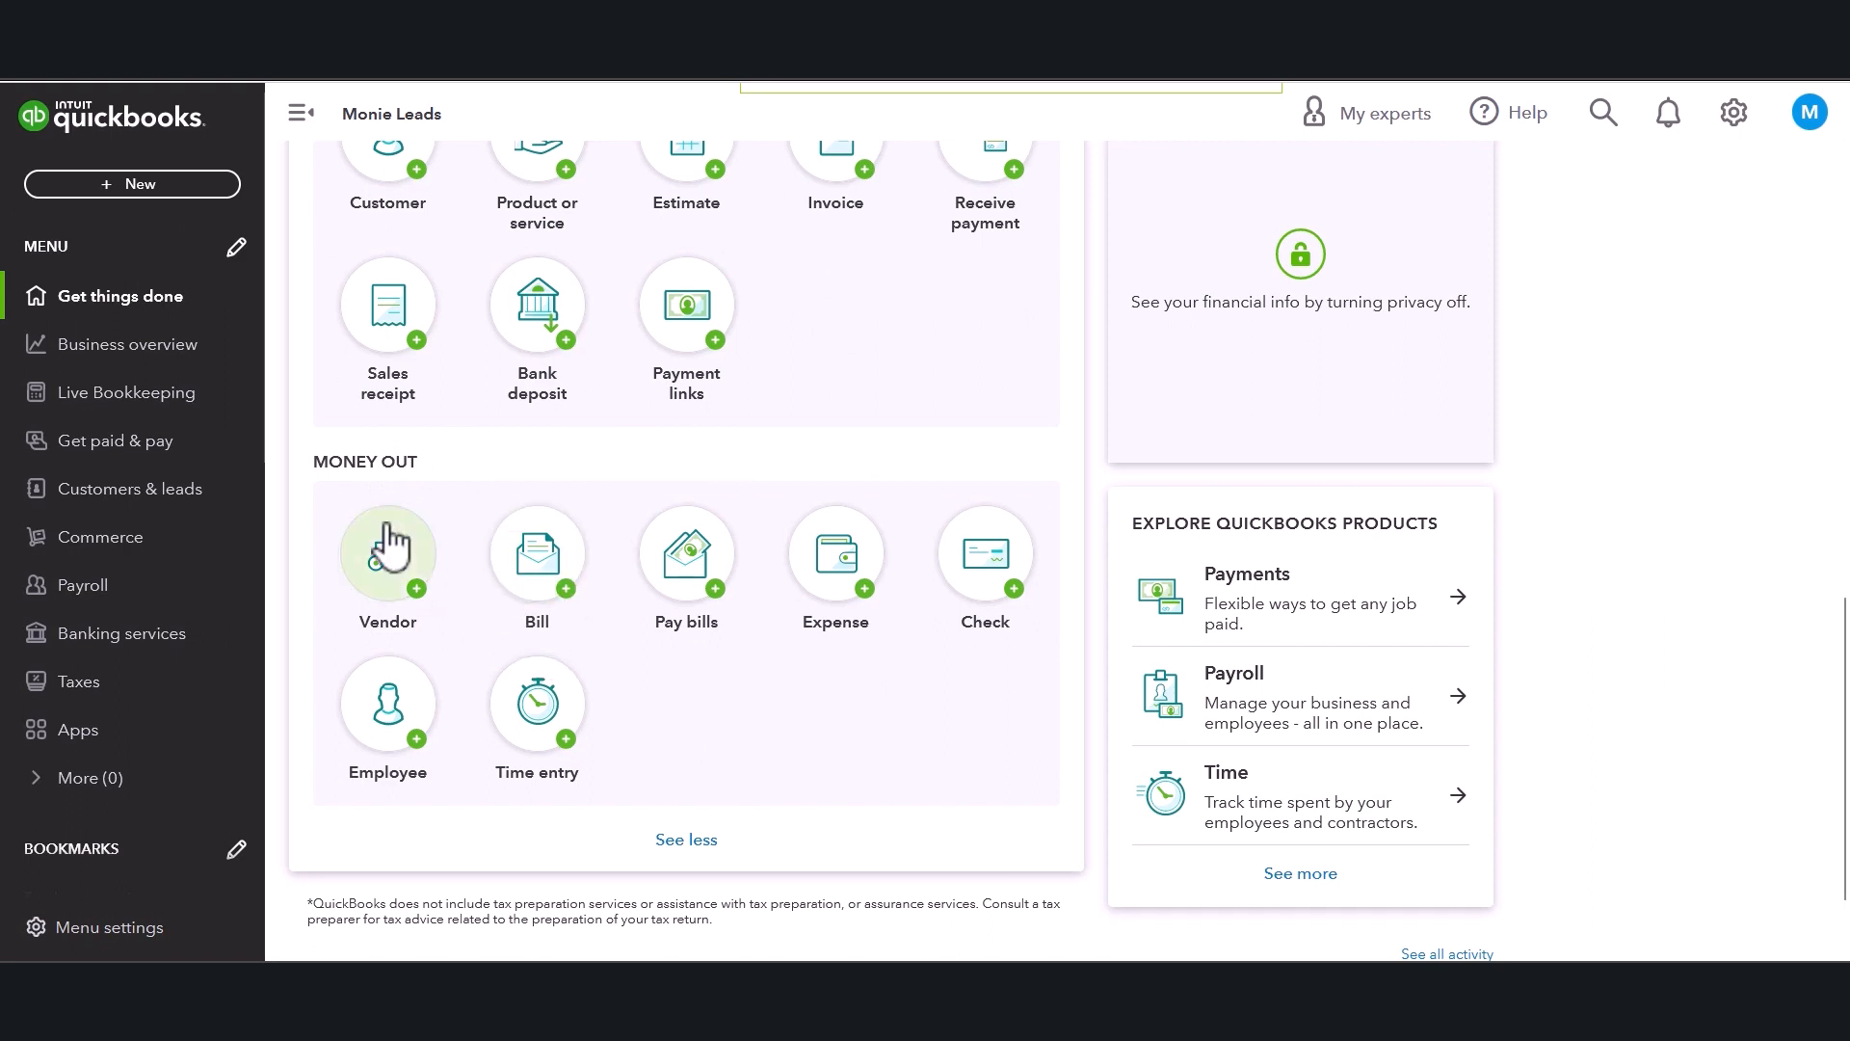
left_click(99, 451)
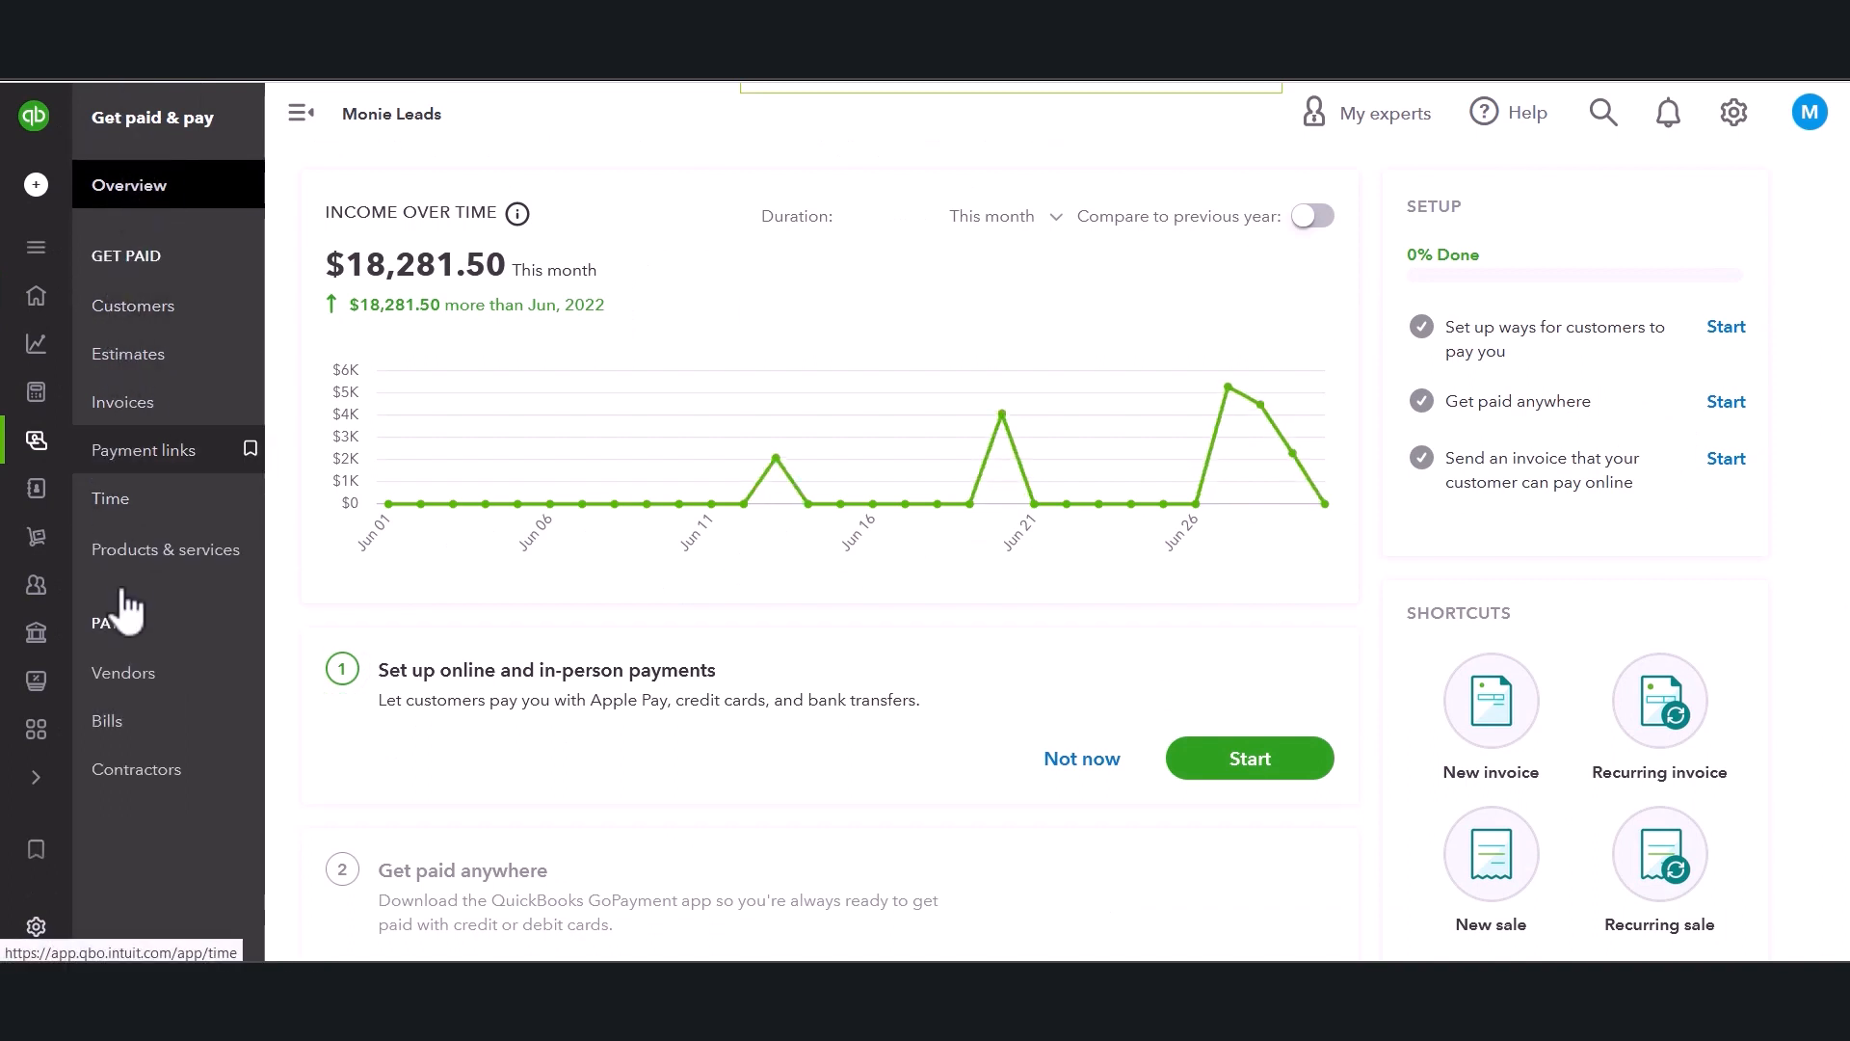
left_click(128, 740)
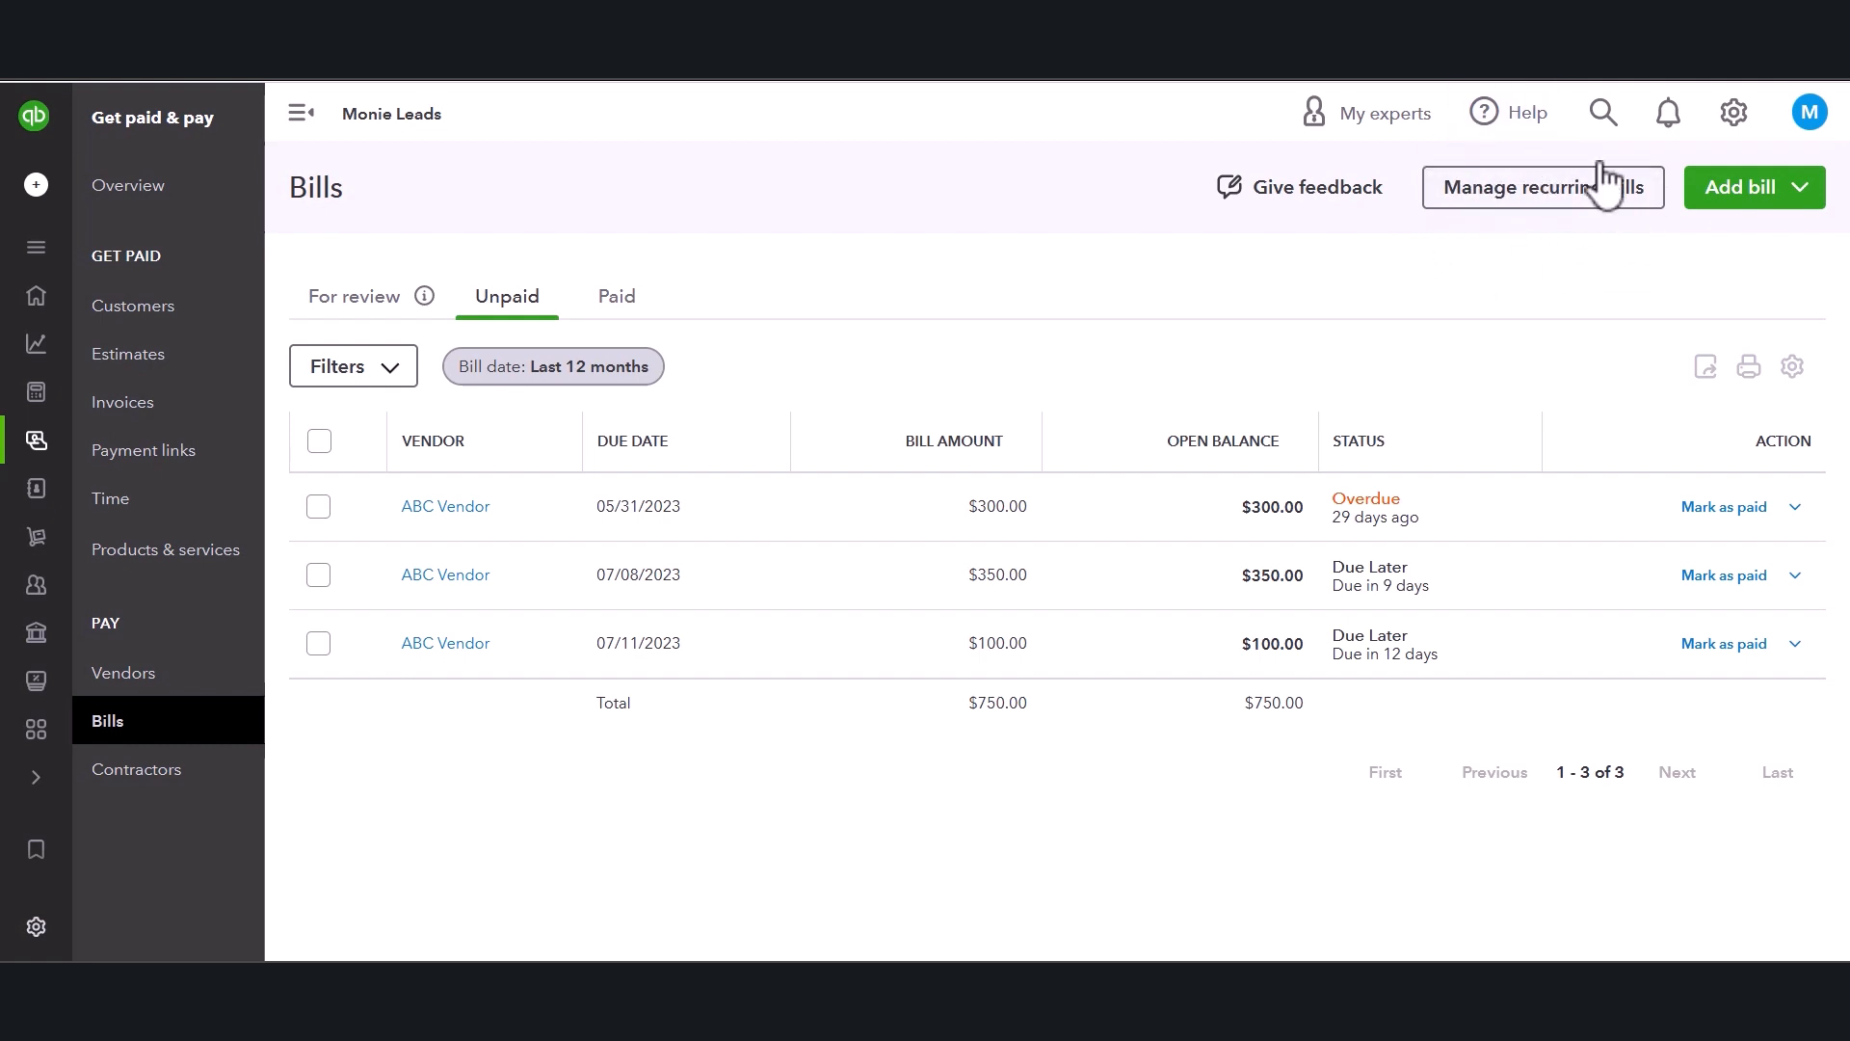
left_click(1806, 193)
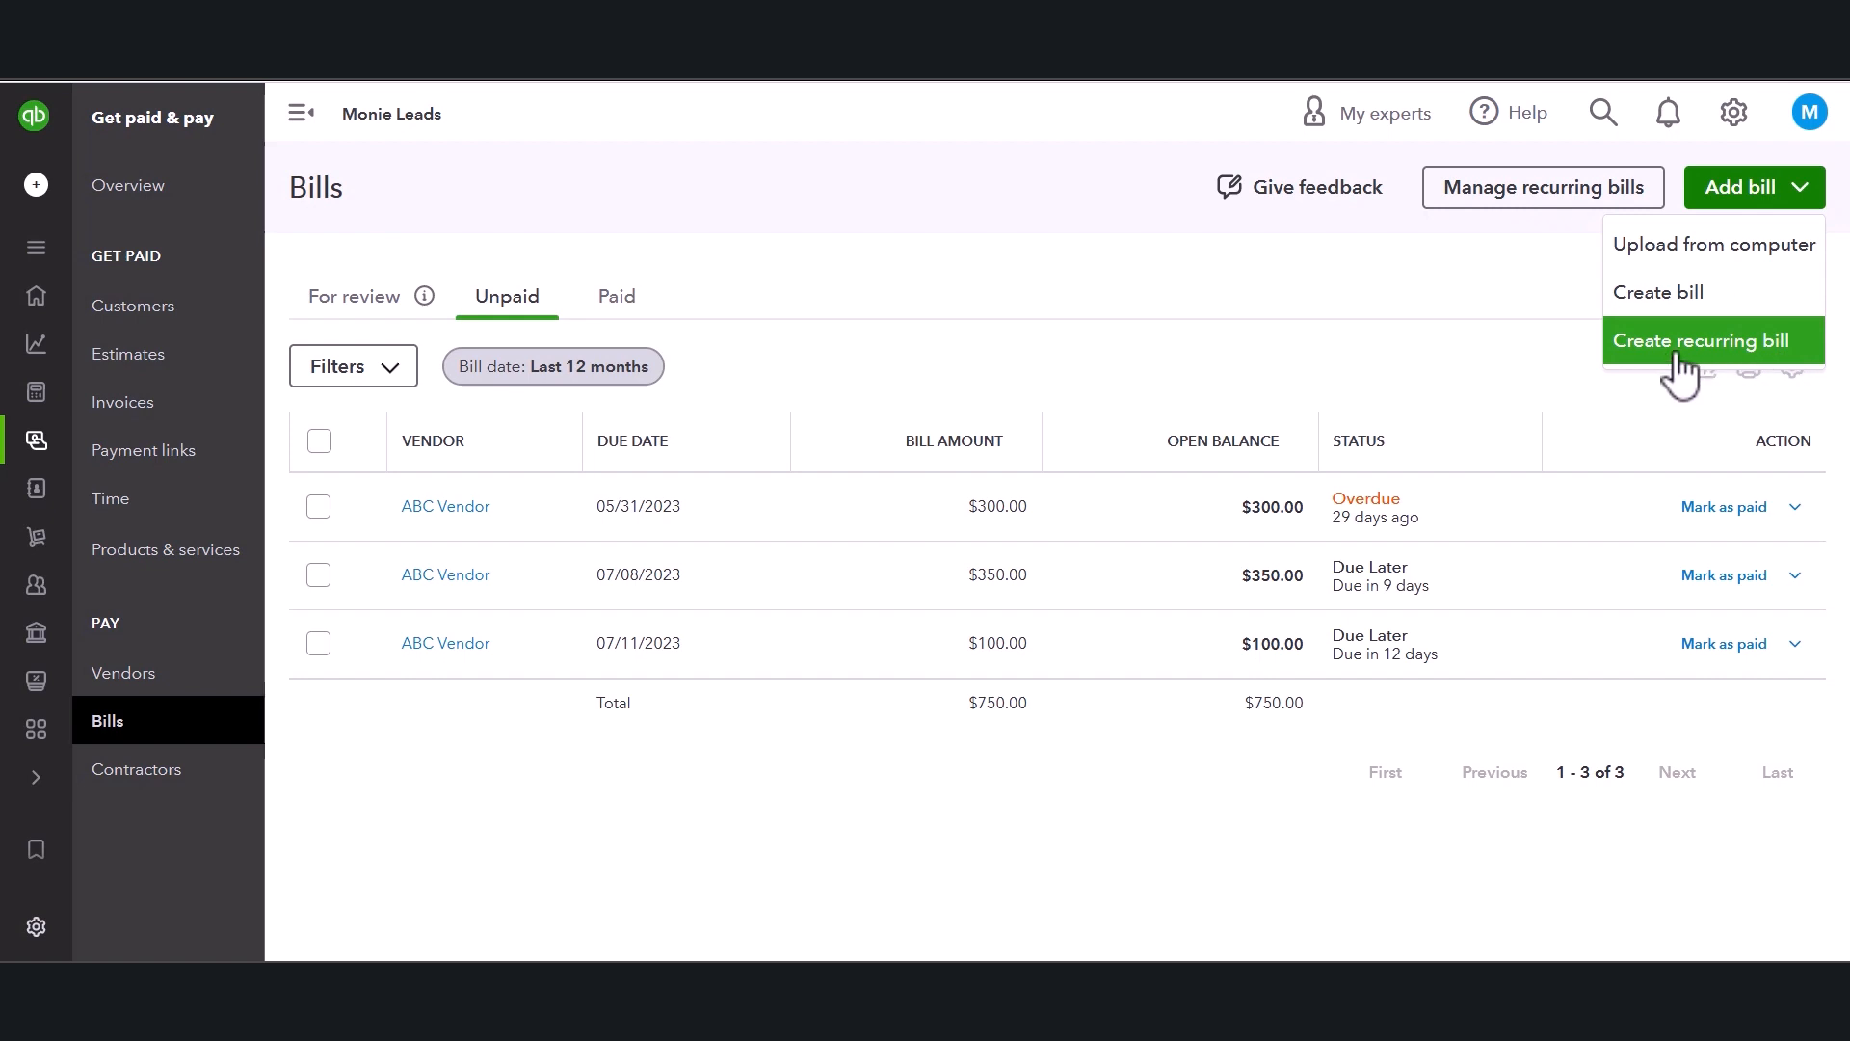
left_click(1758, 368)
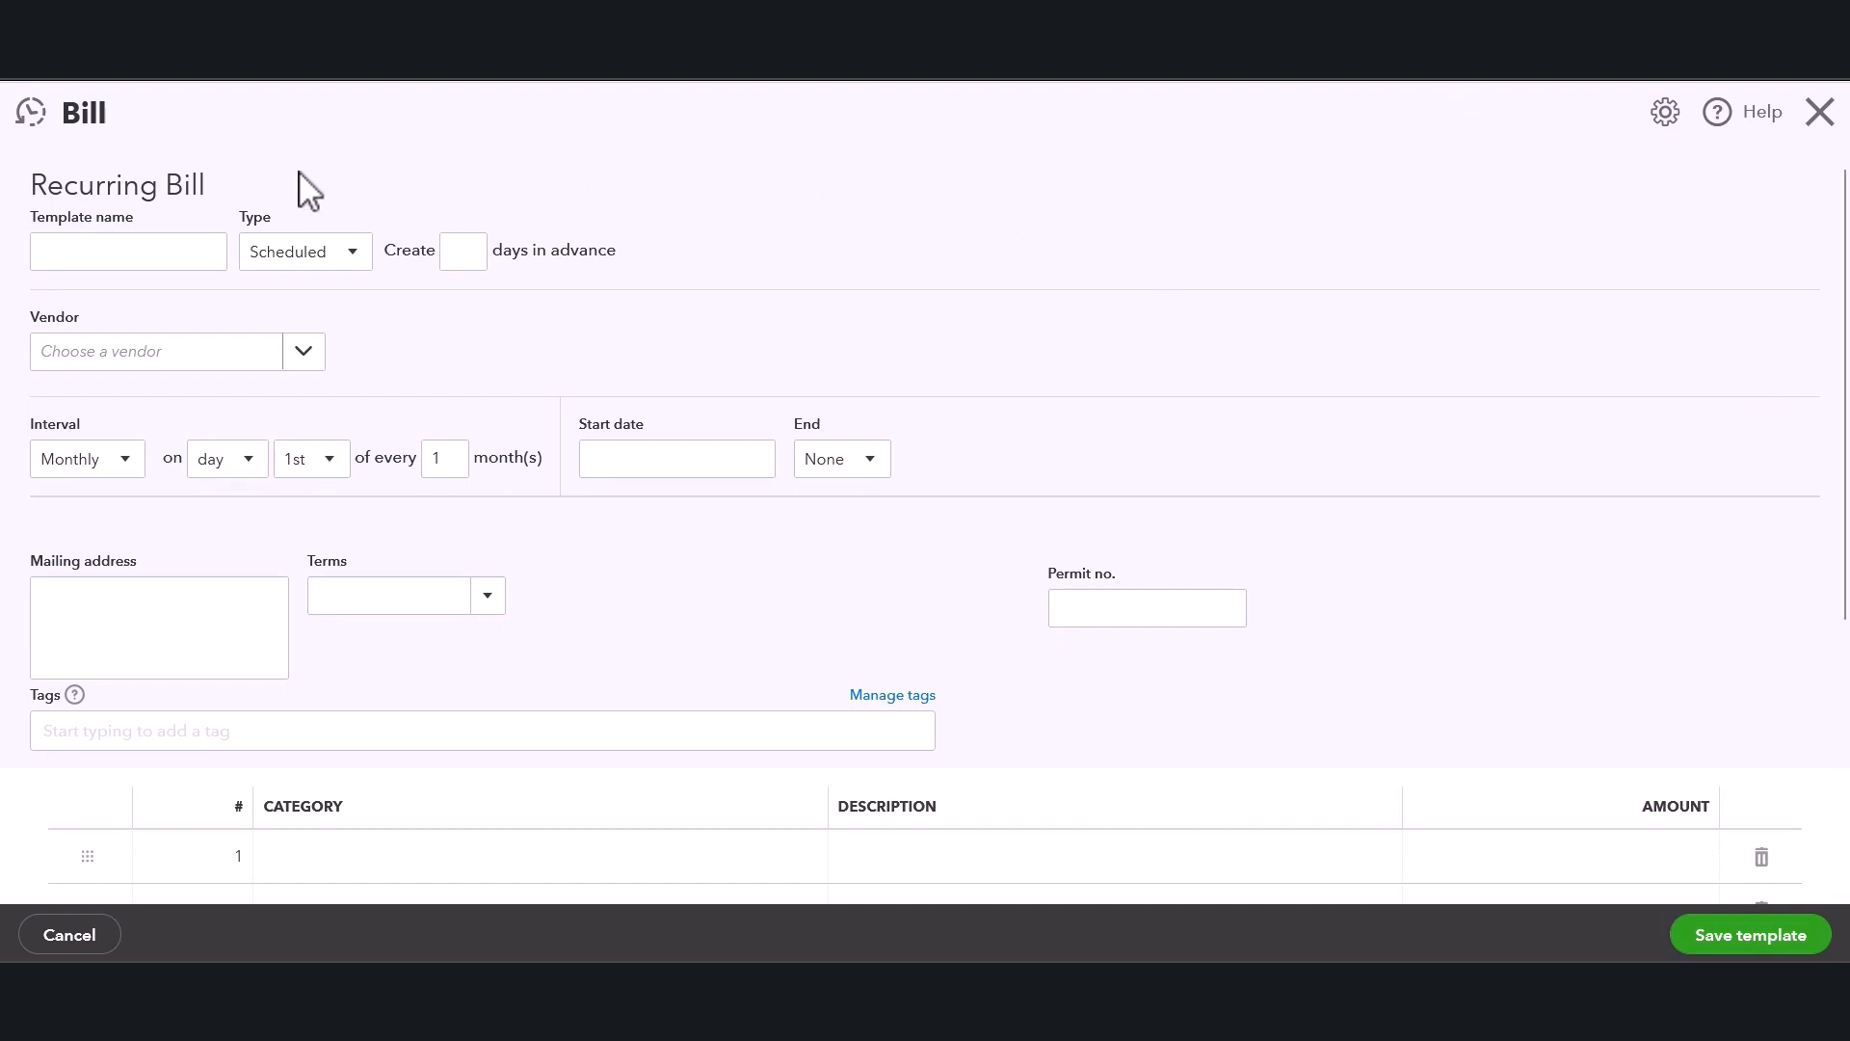
Name the recurring bill template "Electric".
left_click(57, 248)
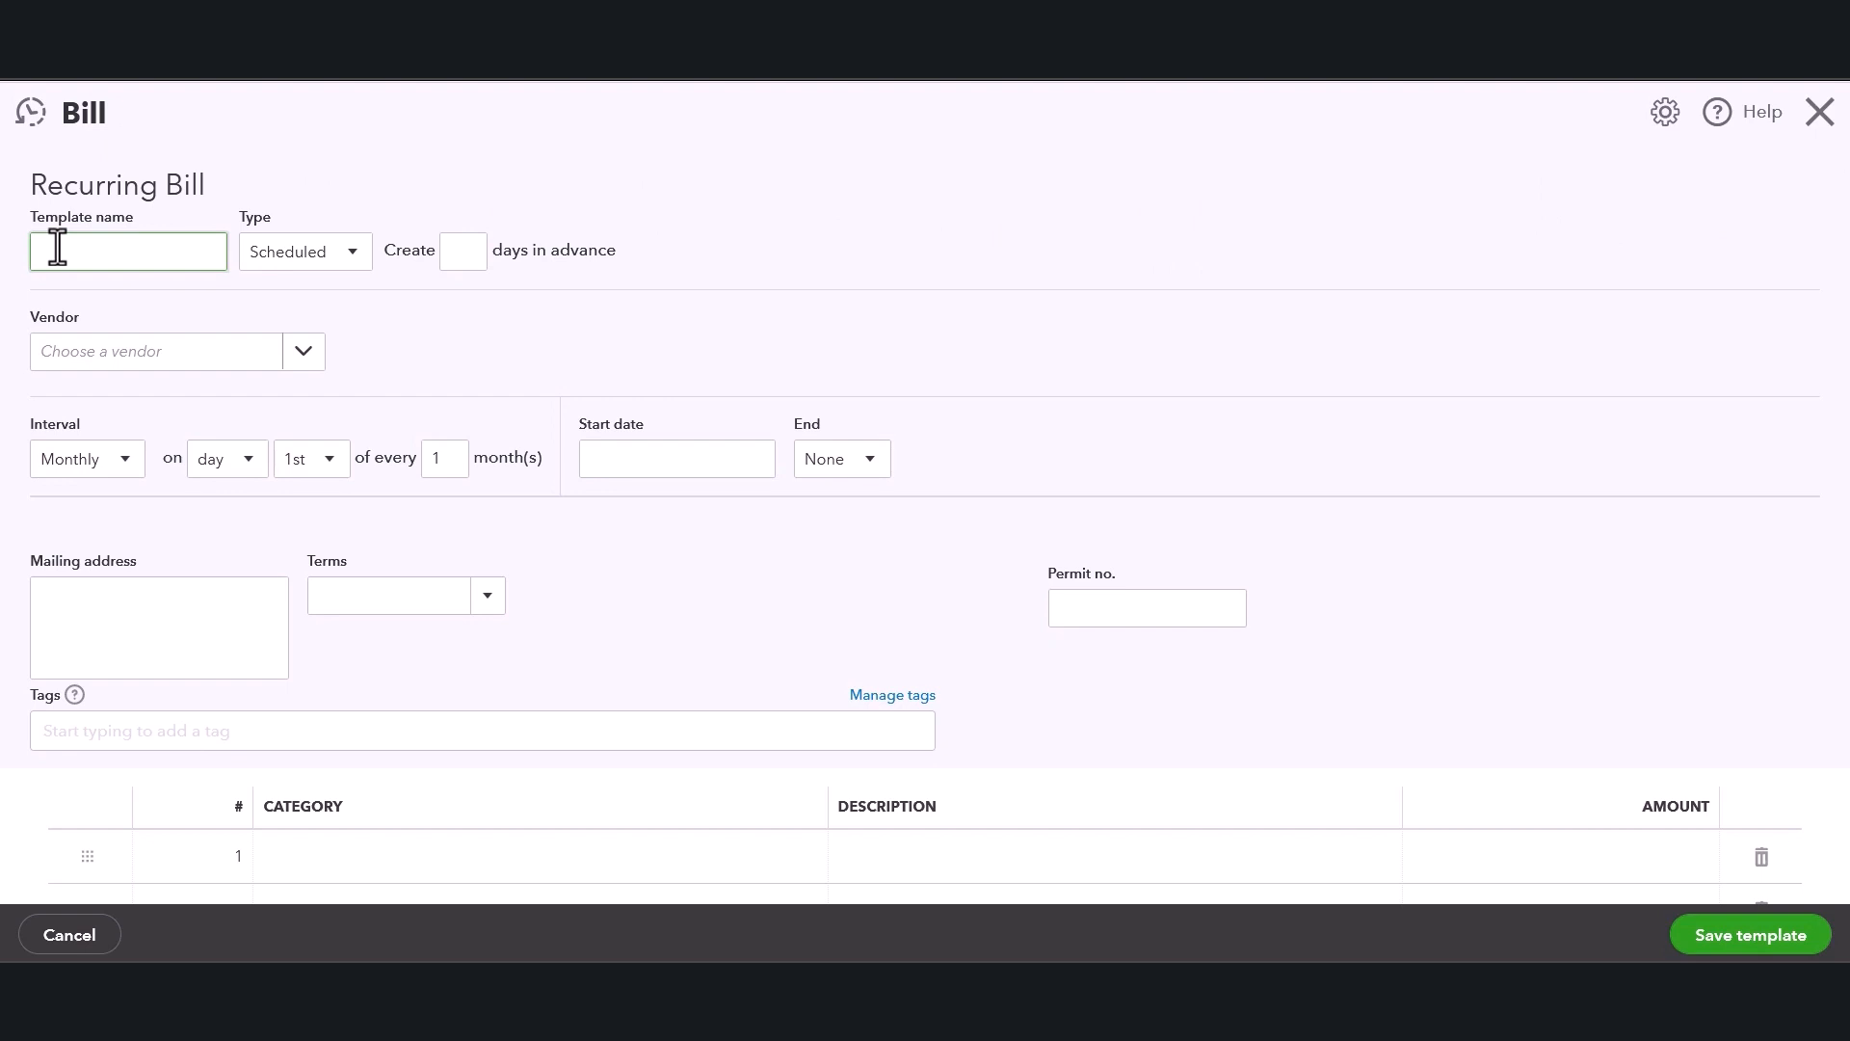
type("Electric")
Keep the template type as Scheduled and set it to be created 7 days in advance.
left_click(320, 259)
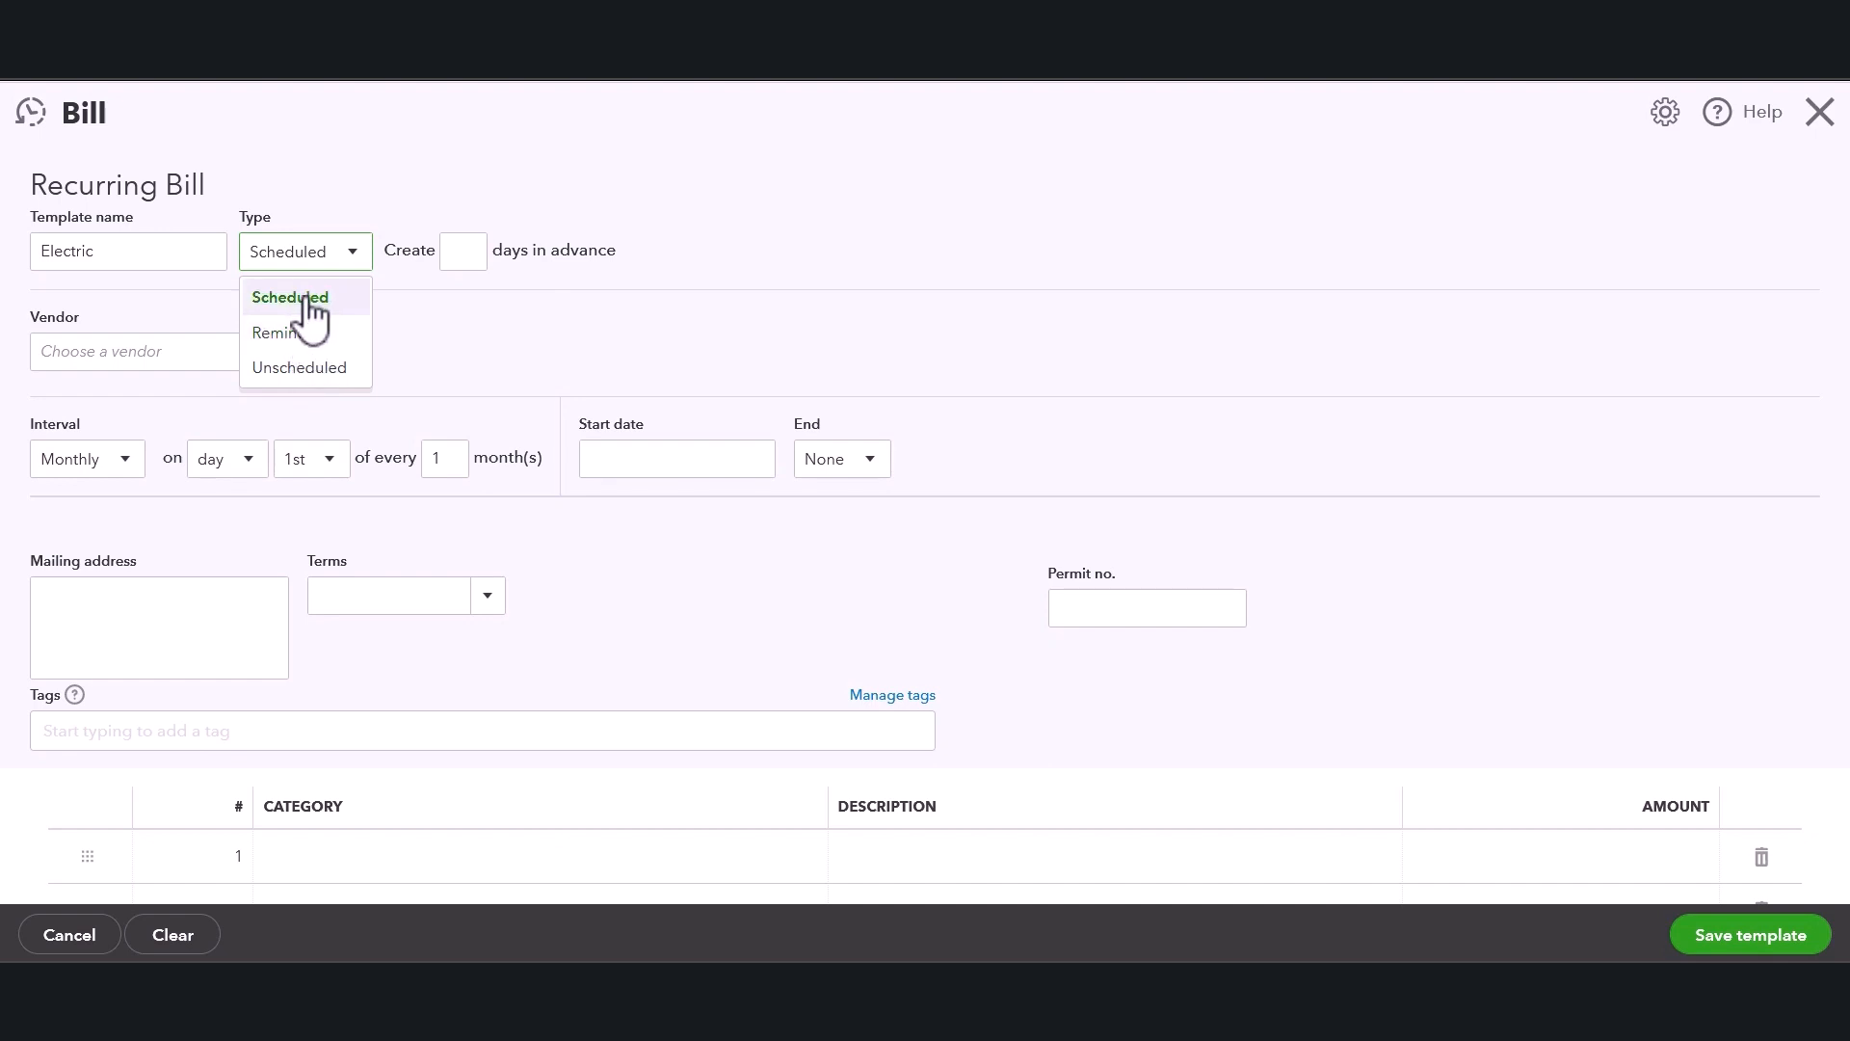
left_click(319, 309)
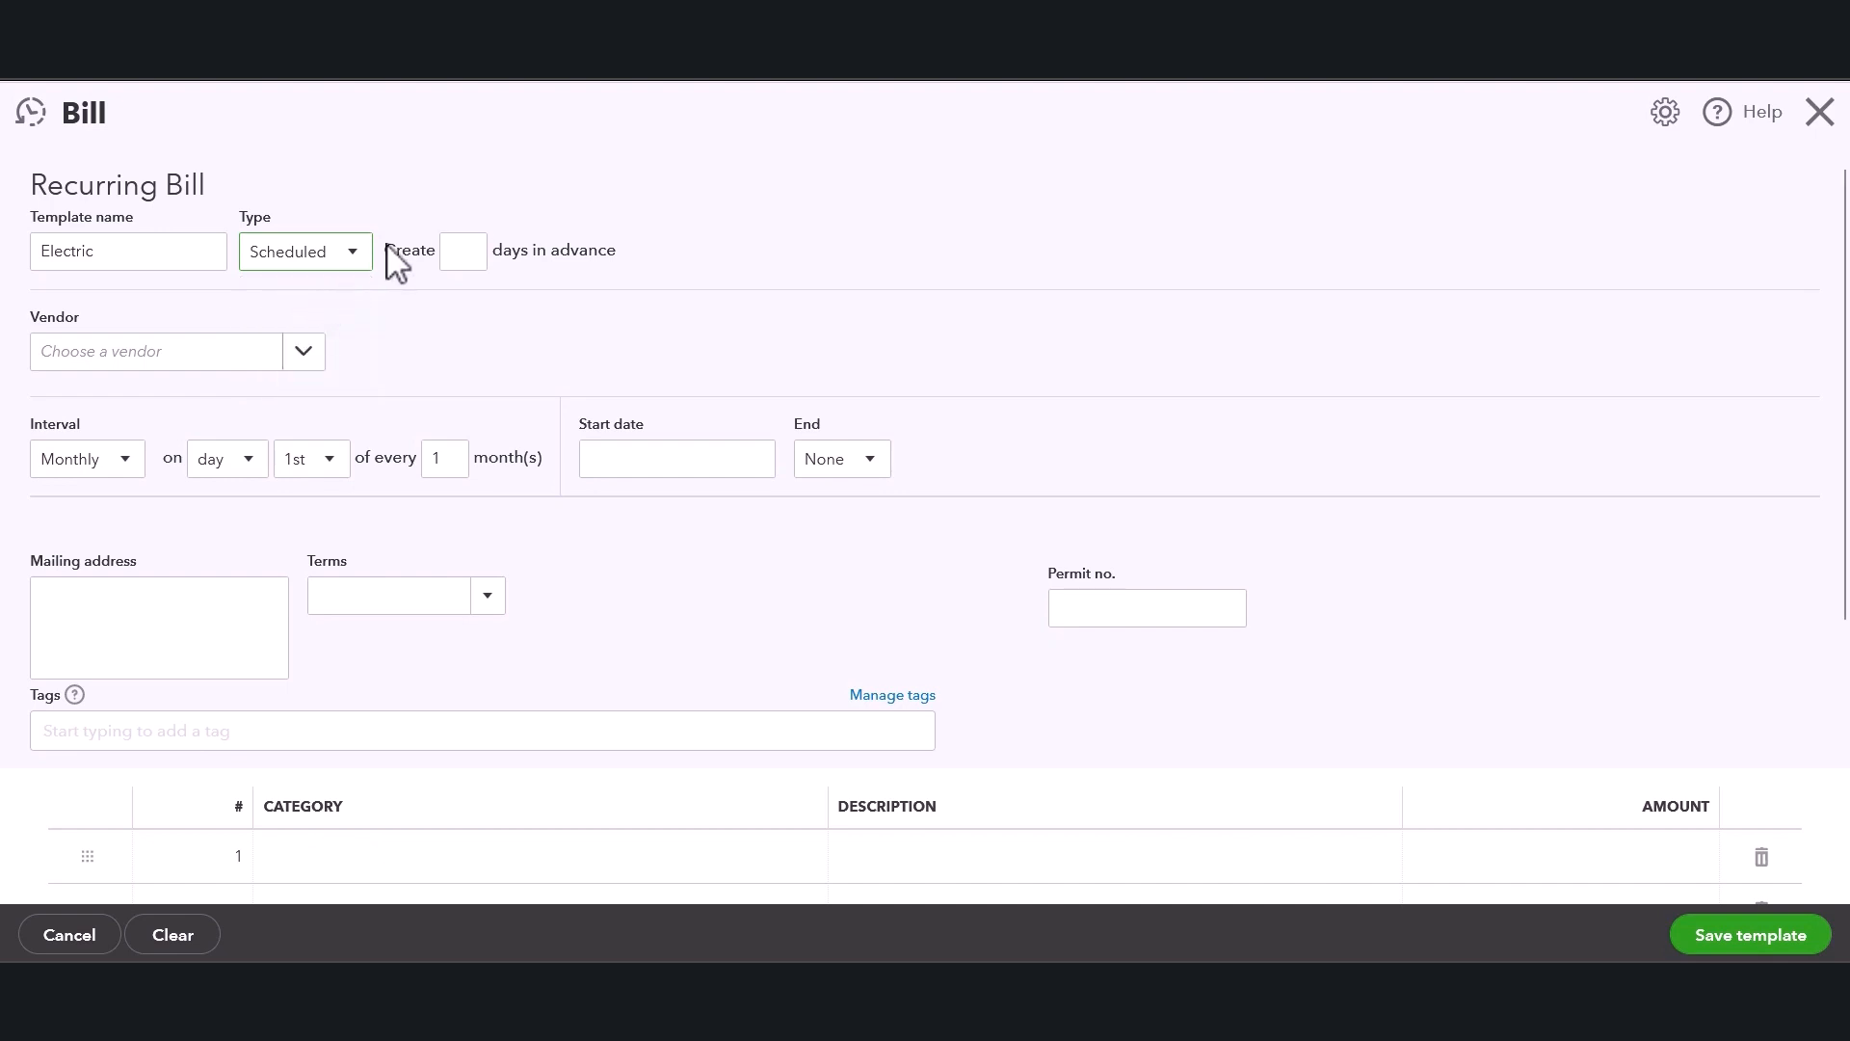
left_click(449, 256)
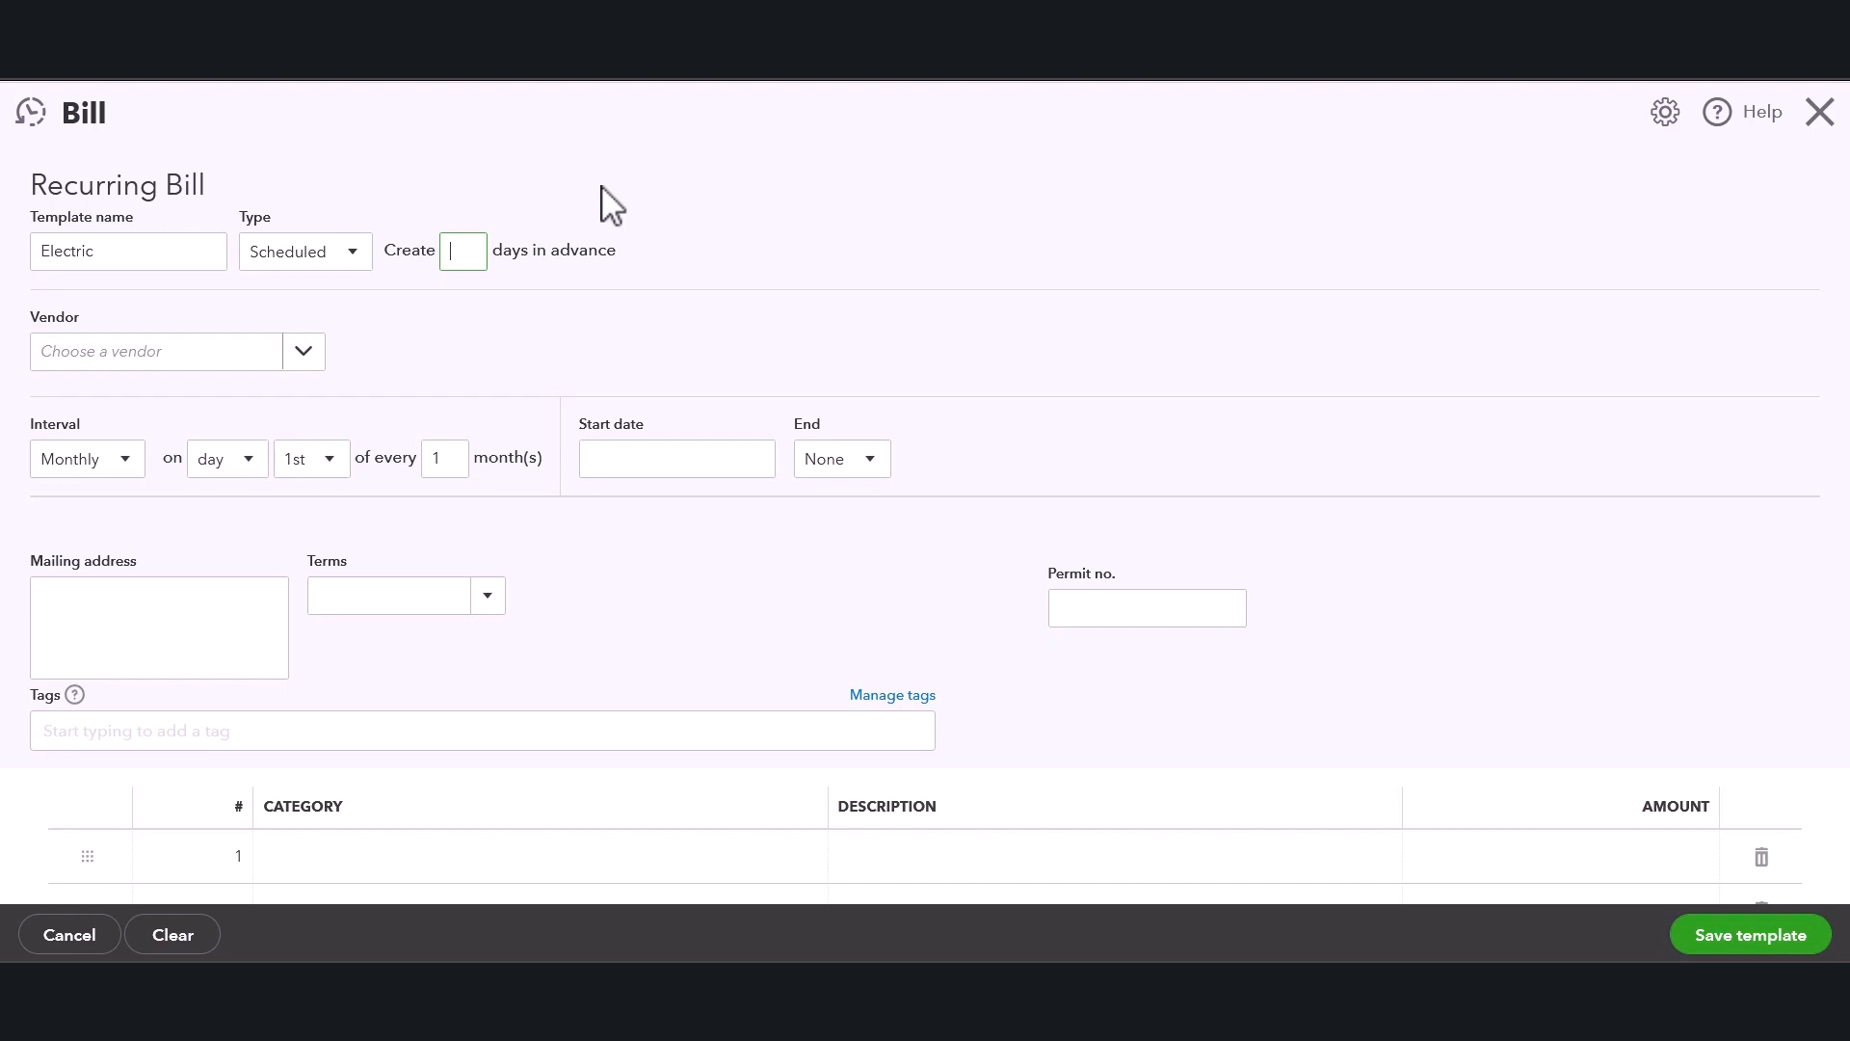
type("7")
left_click(606, 204)
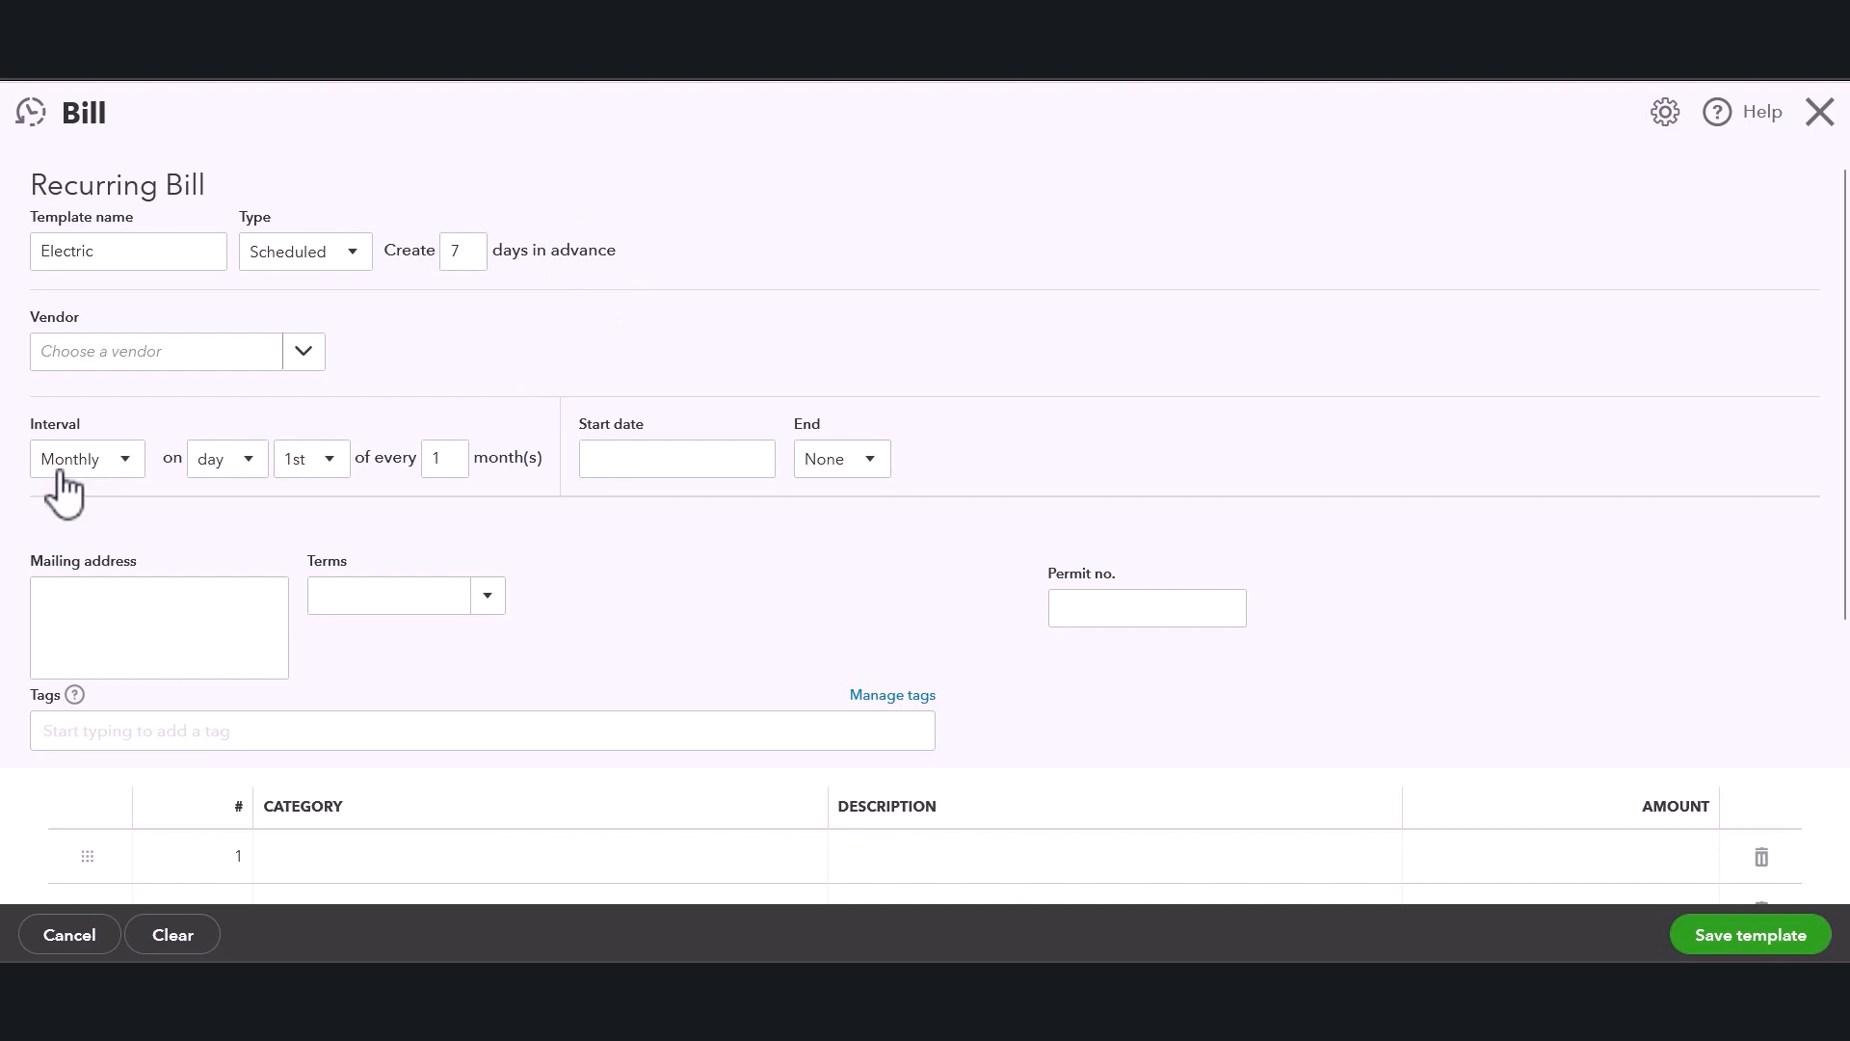
Choose XYZ Electric as the vendor and review the terms and interval options without changing them.
left_click(108, 365)
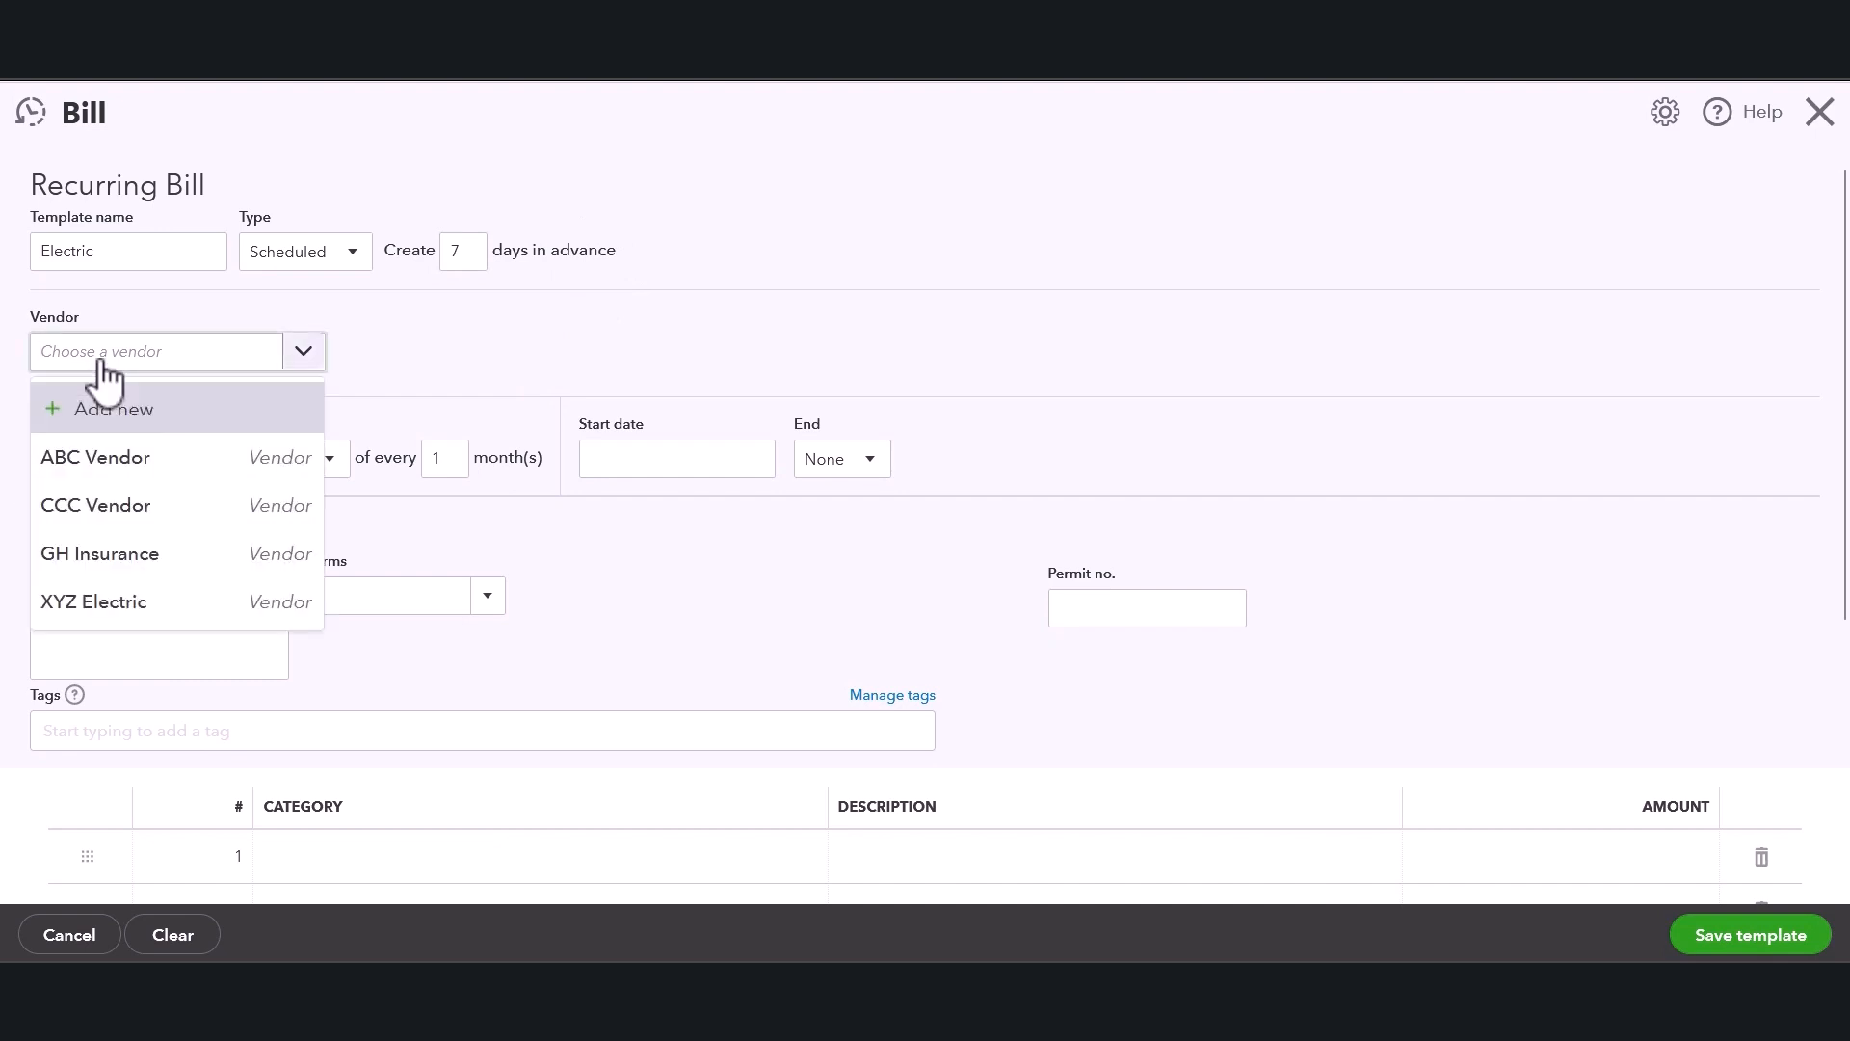
left_click(111, 604)
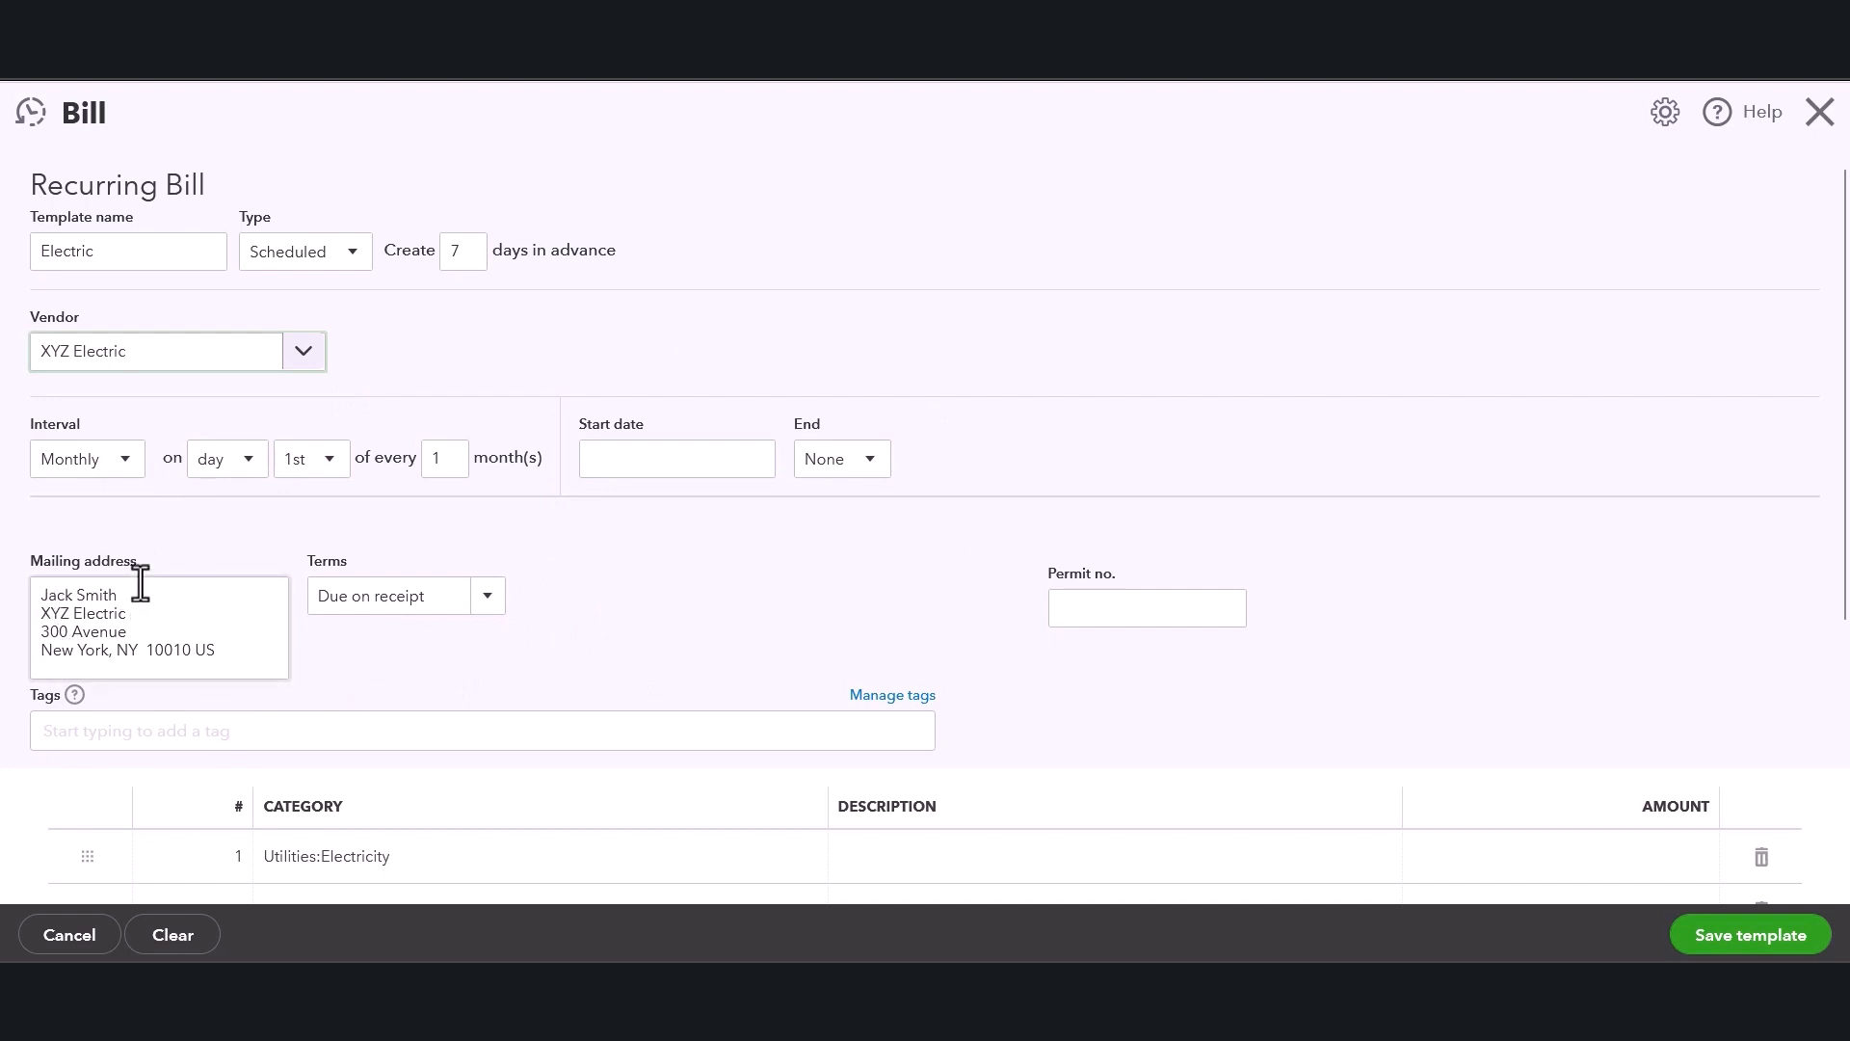
left_click(487, 602)
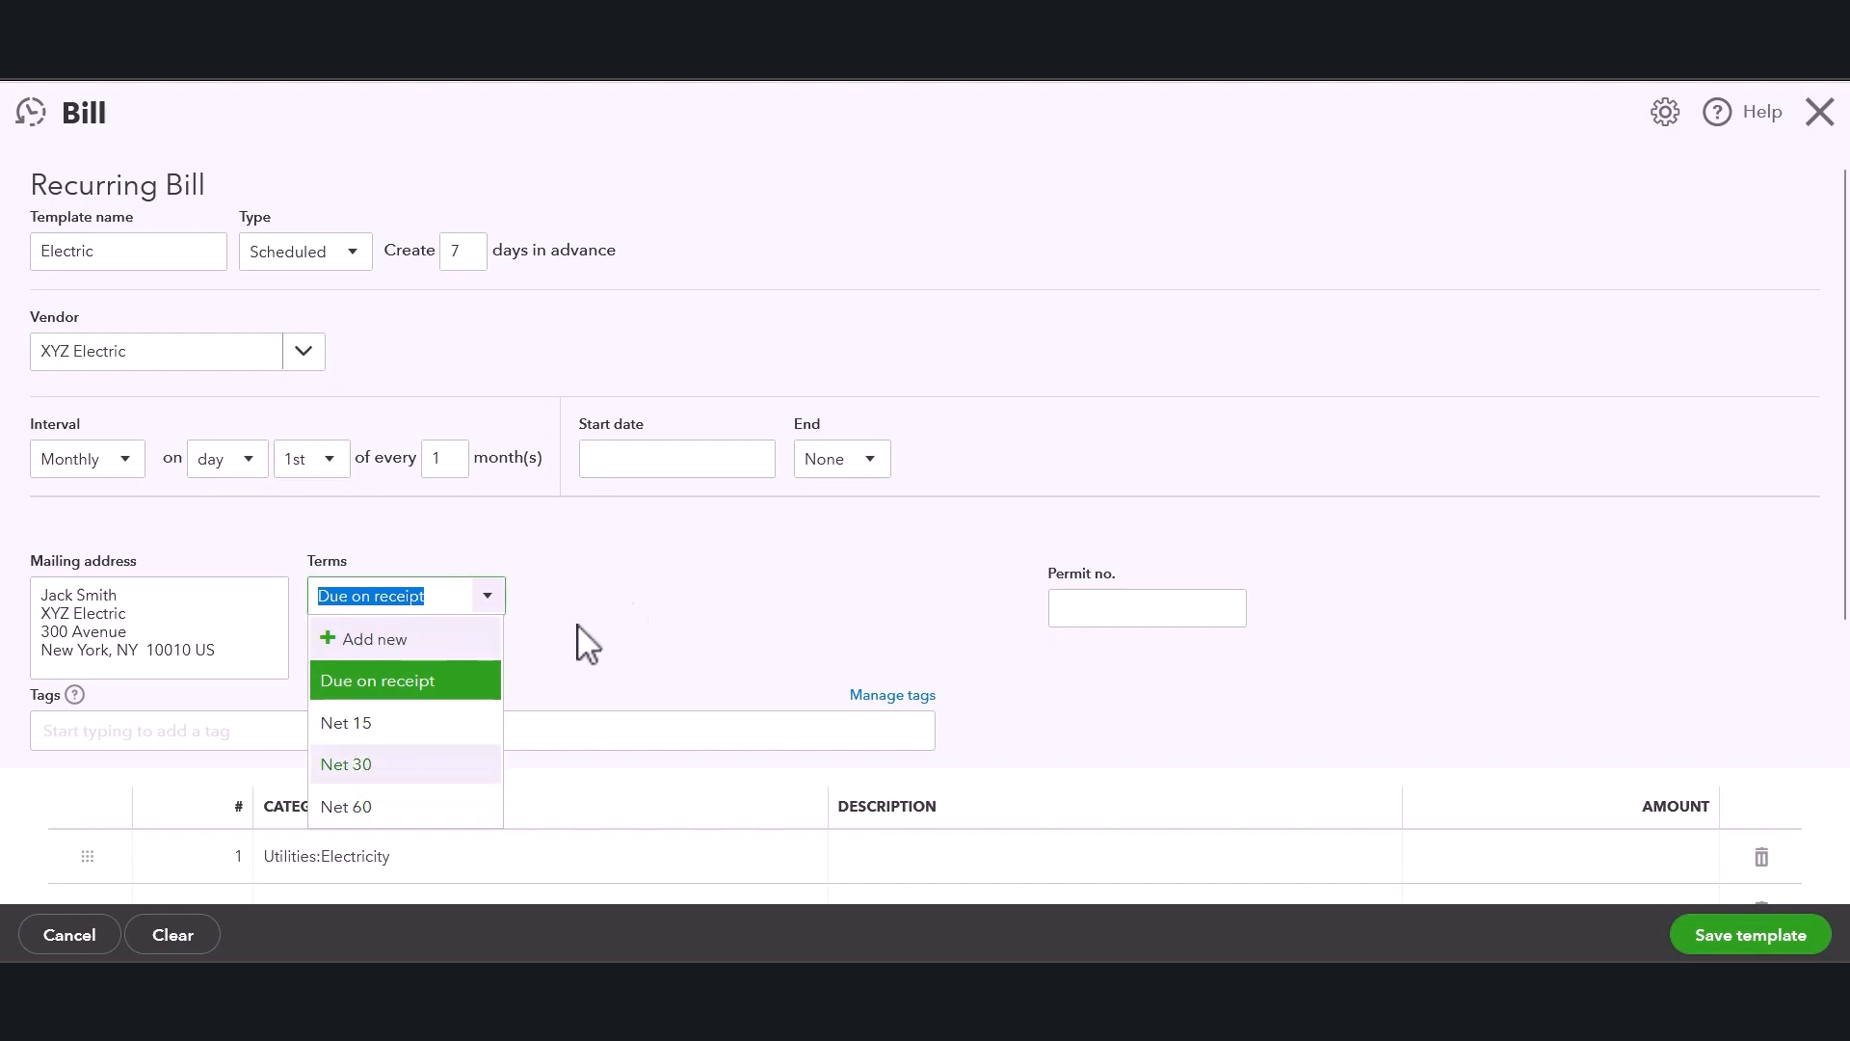
left_click(633, 611)
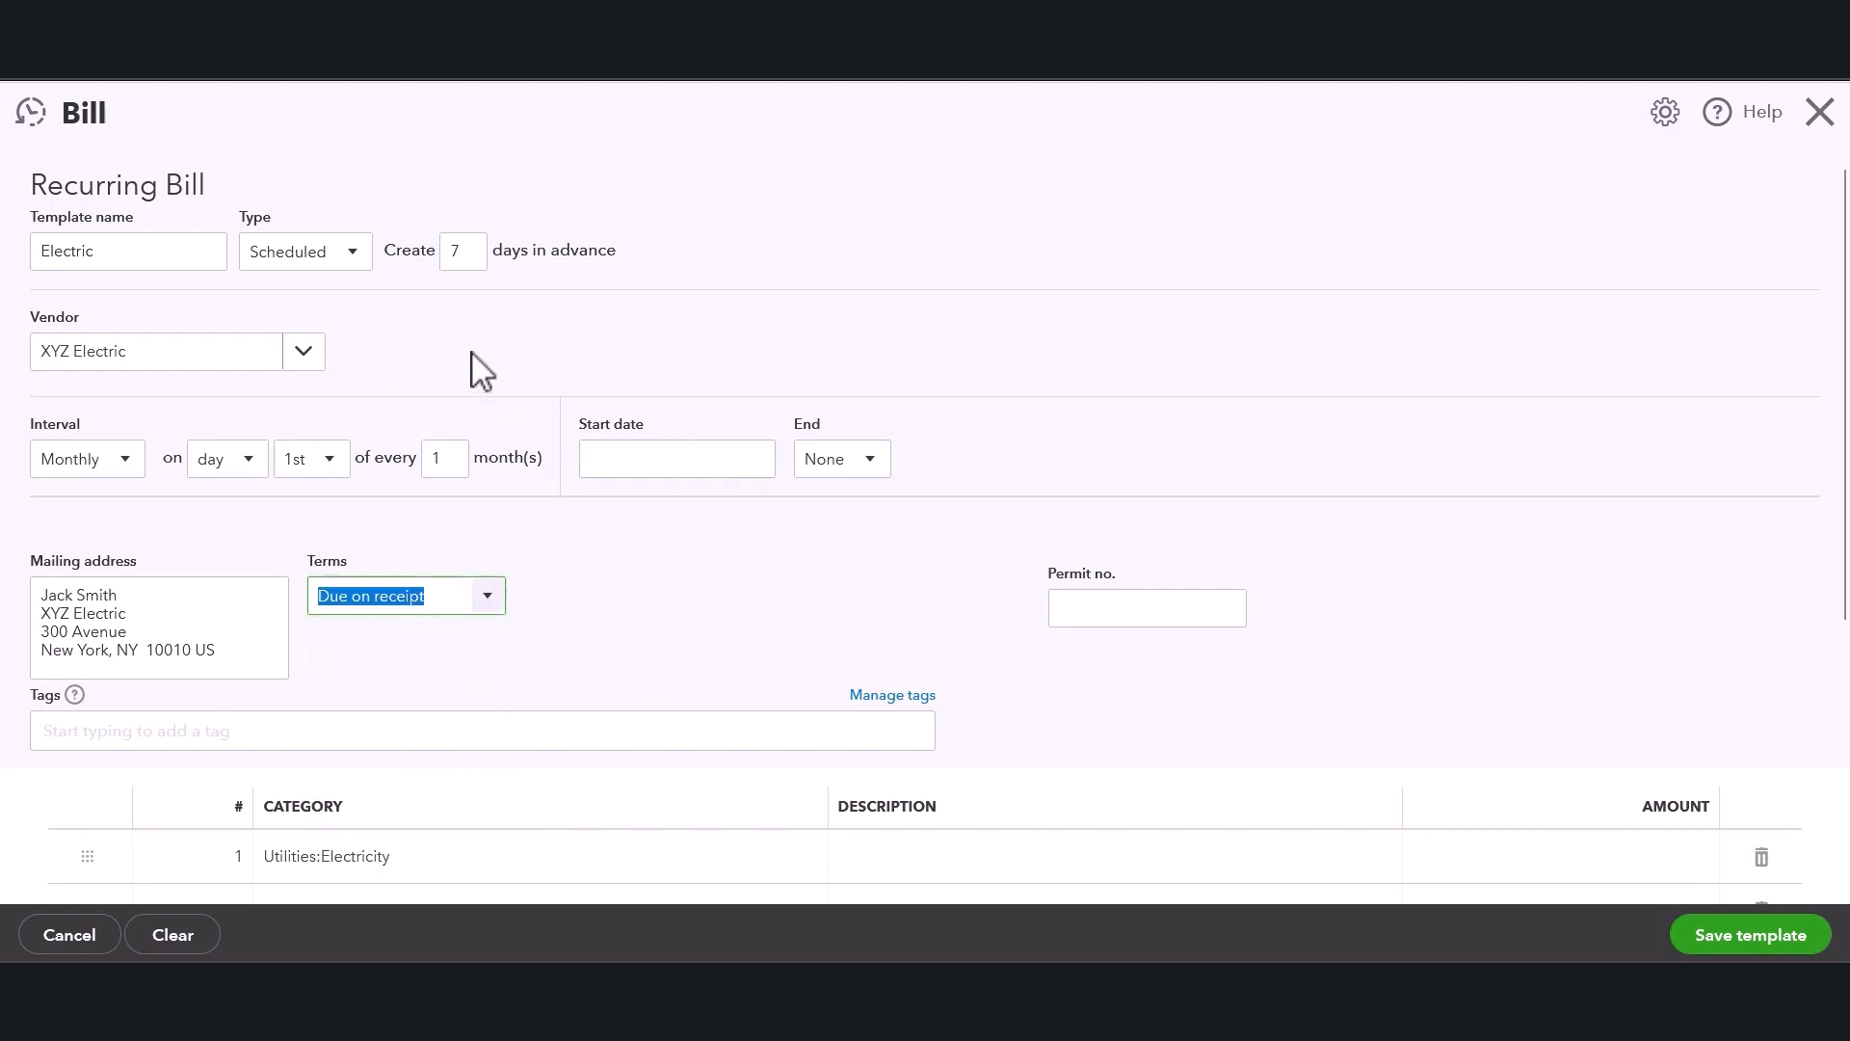
left_click(81, 464)
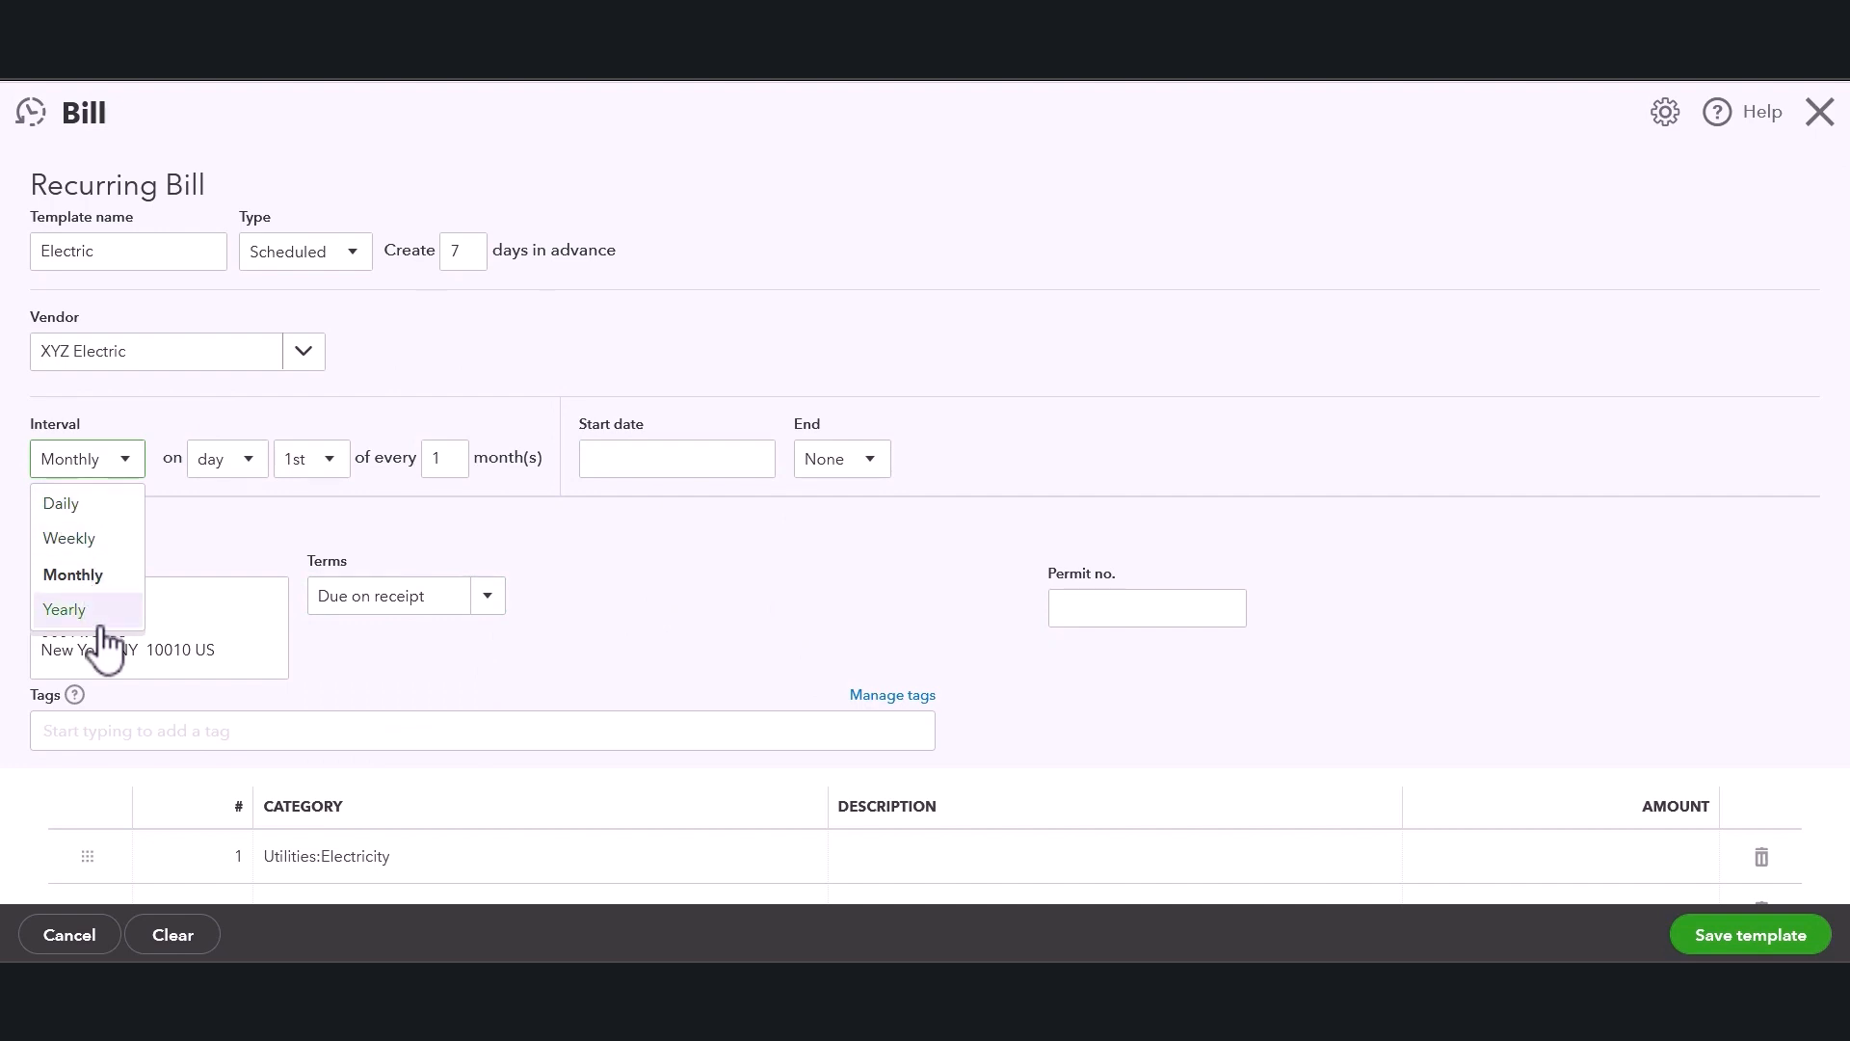
left_click(289, 537)
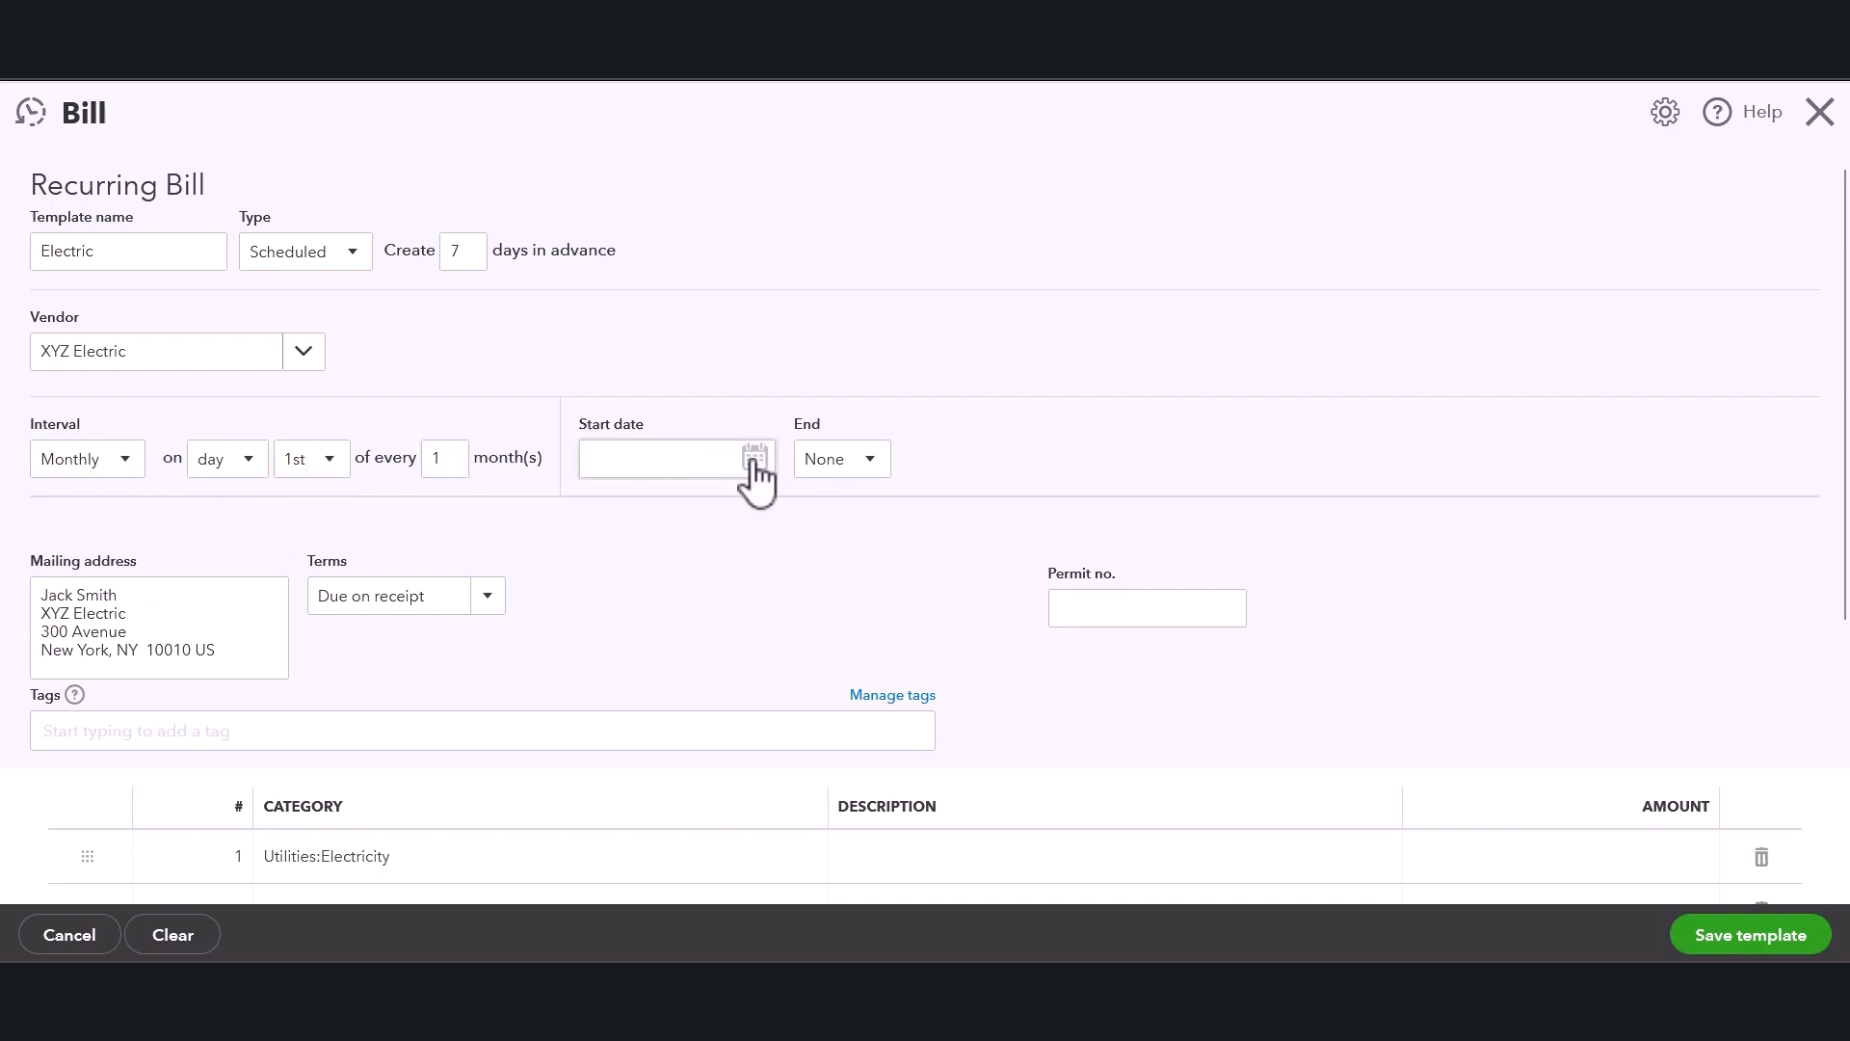
Set the recurring bill's start date to 07/01/2023.
left_click(755, 460)
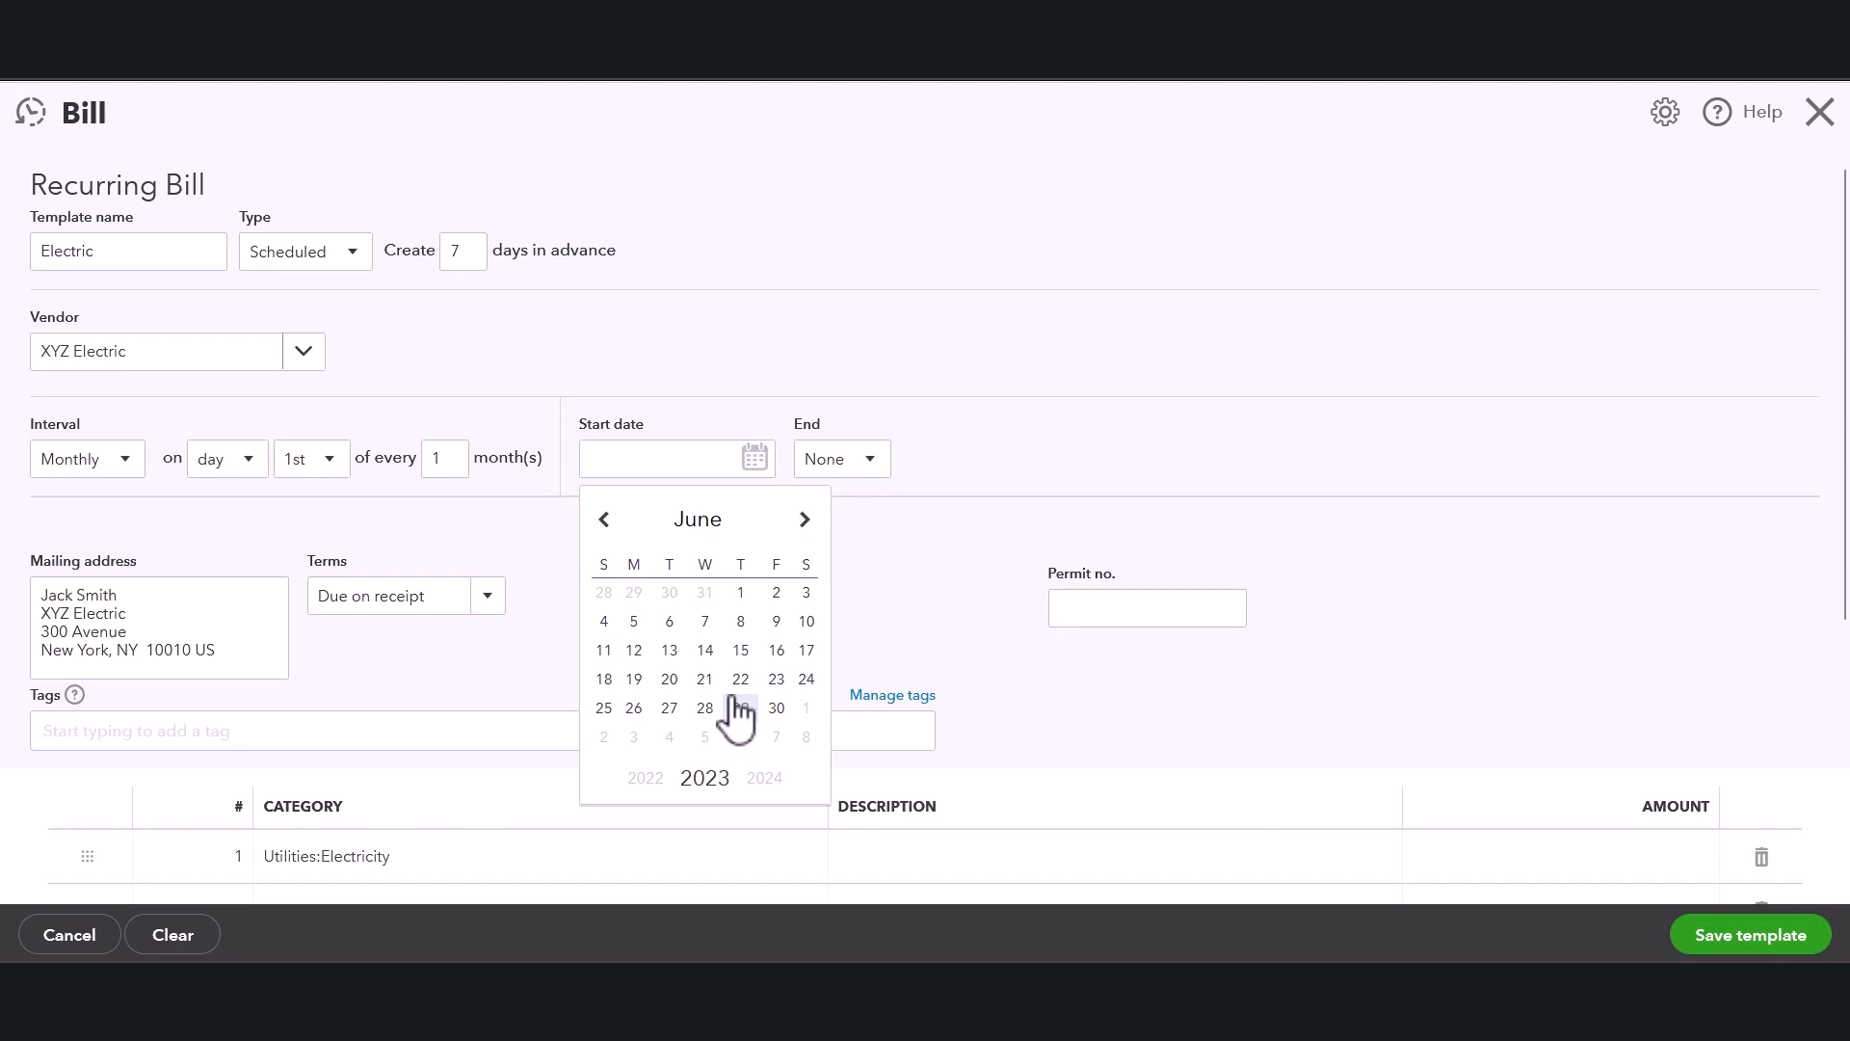
left_click(805, 523)
left_click(807, 592)
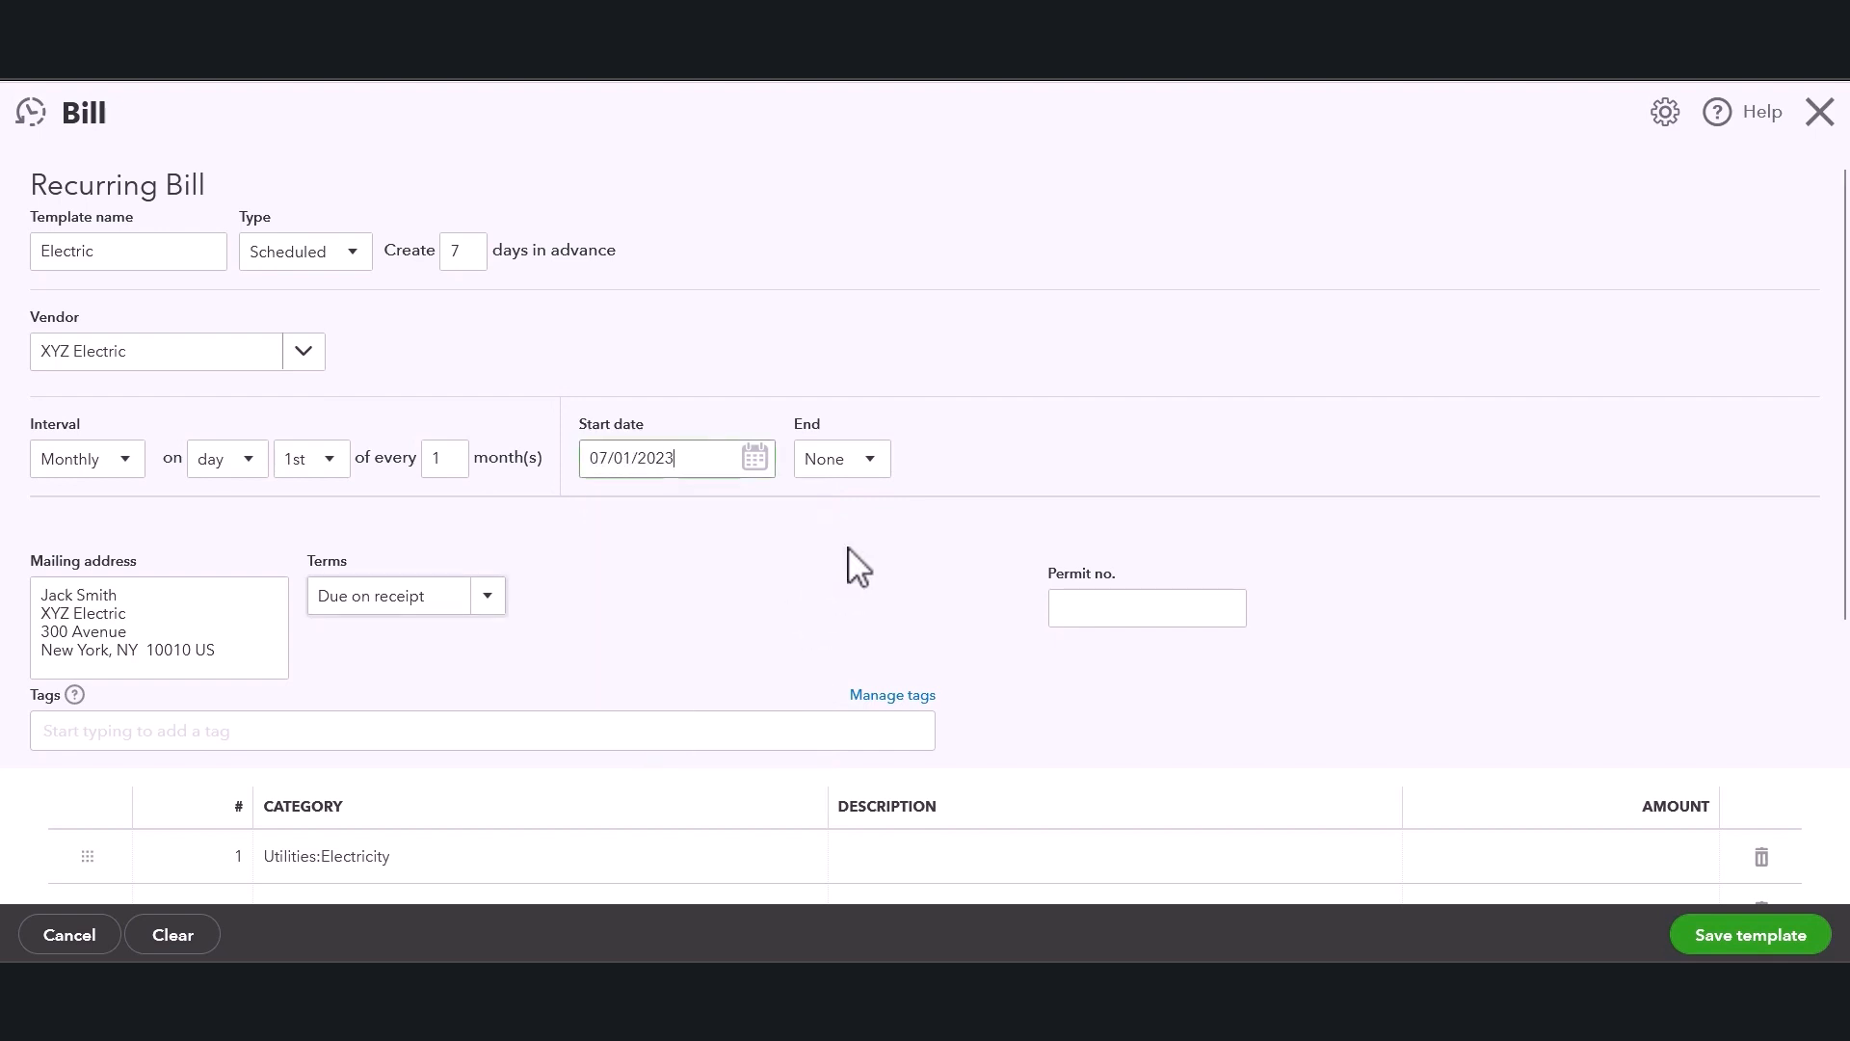
Try the By and After end options and return the end setting to None.
left_click(884, 479)
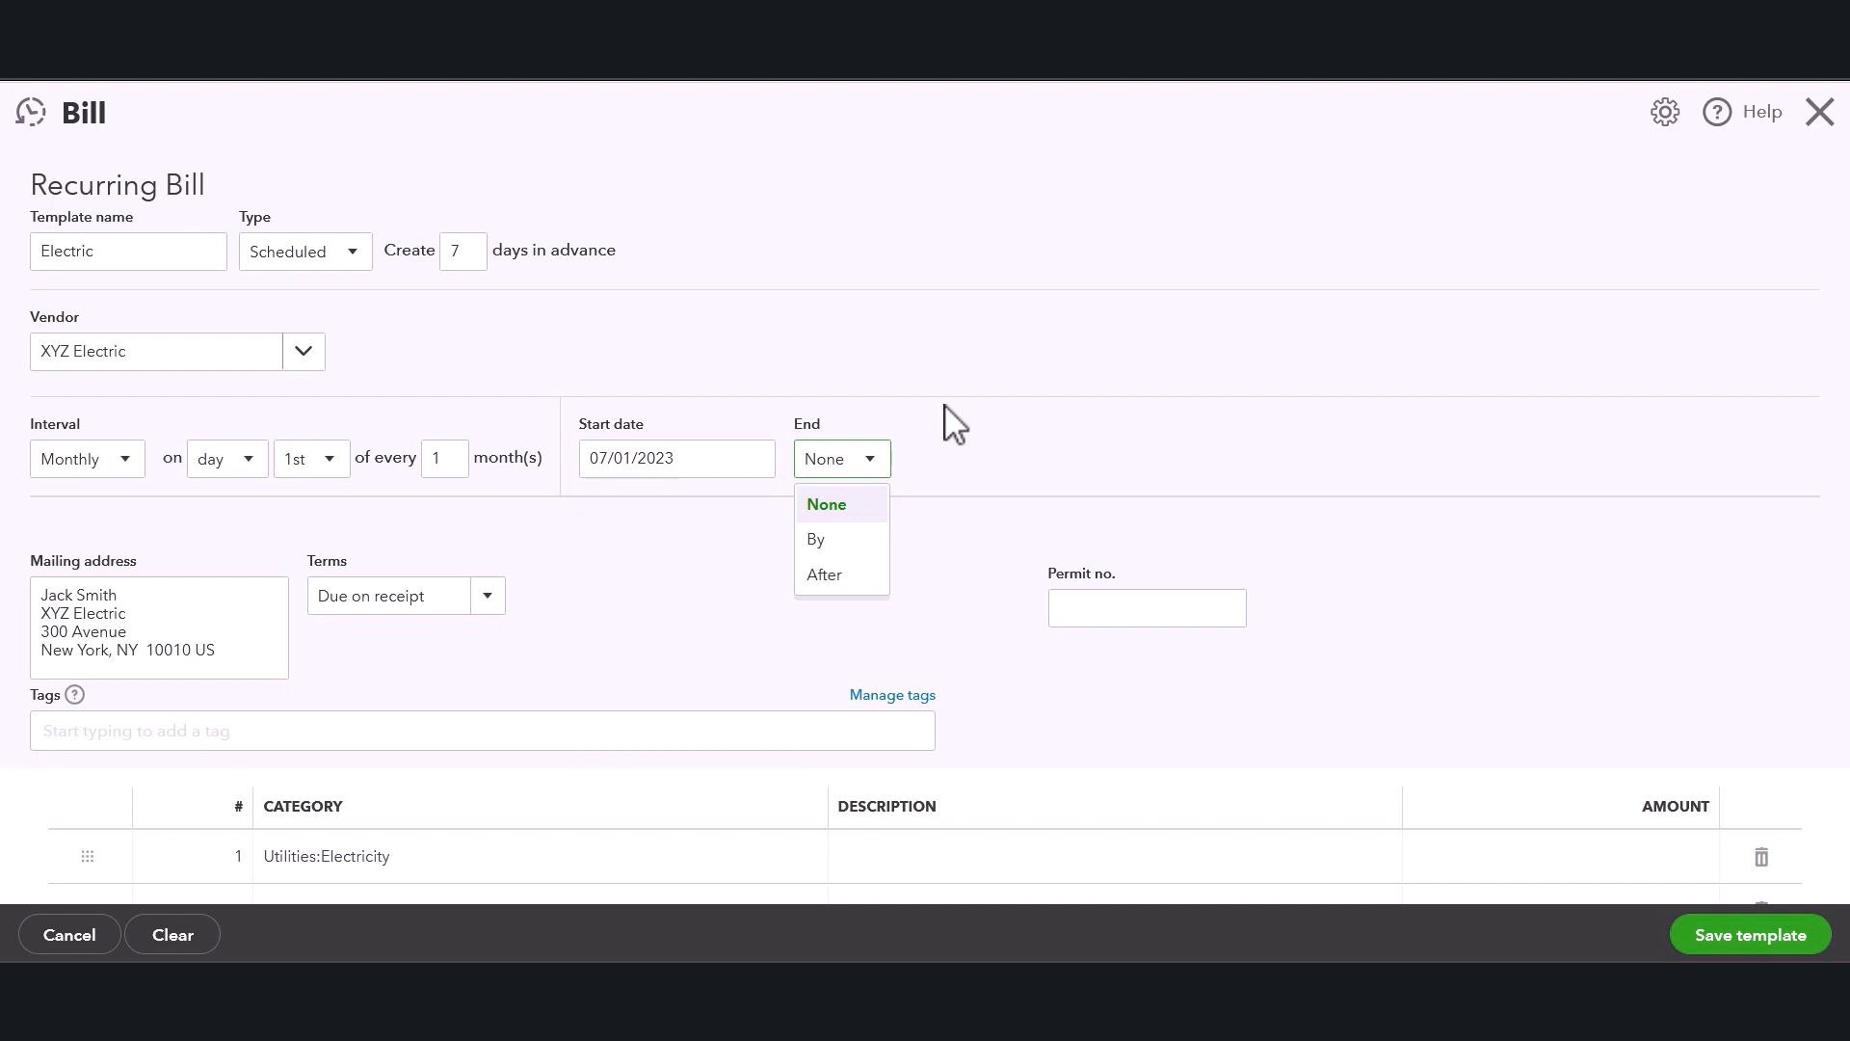
left_click(838, 540)
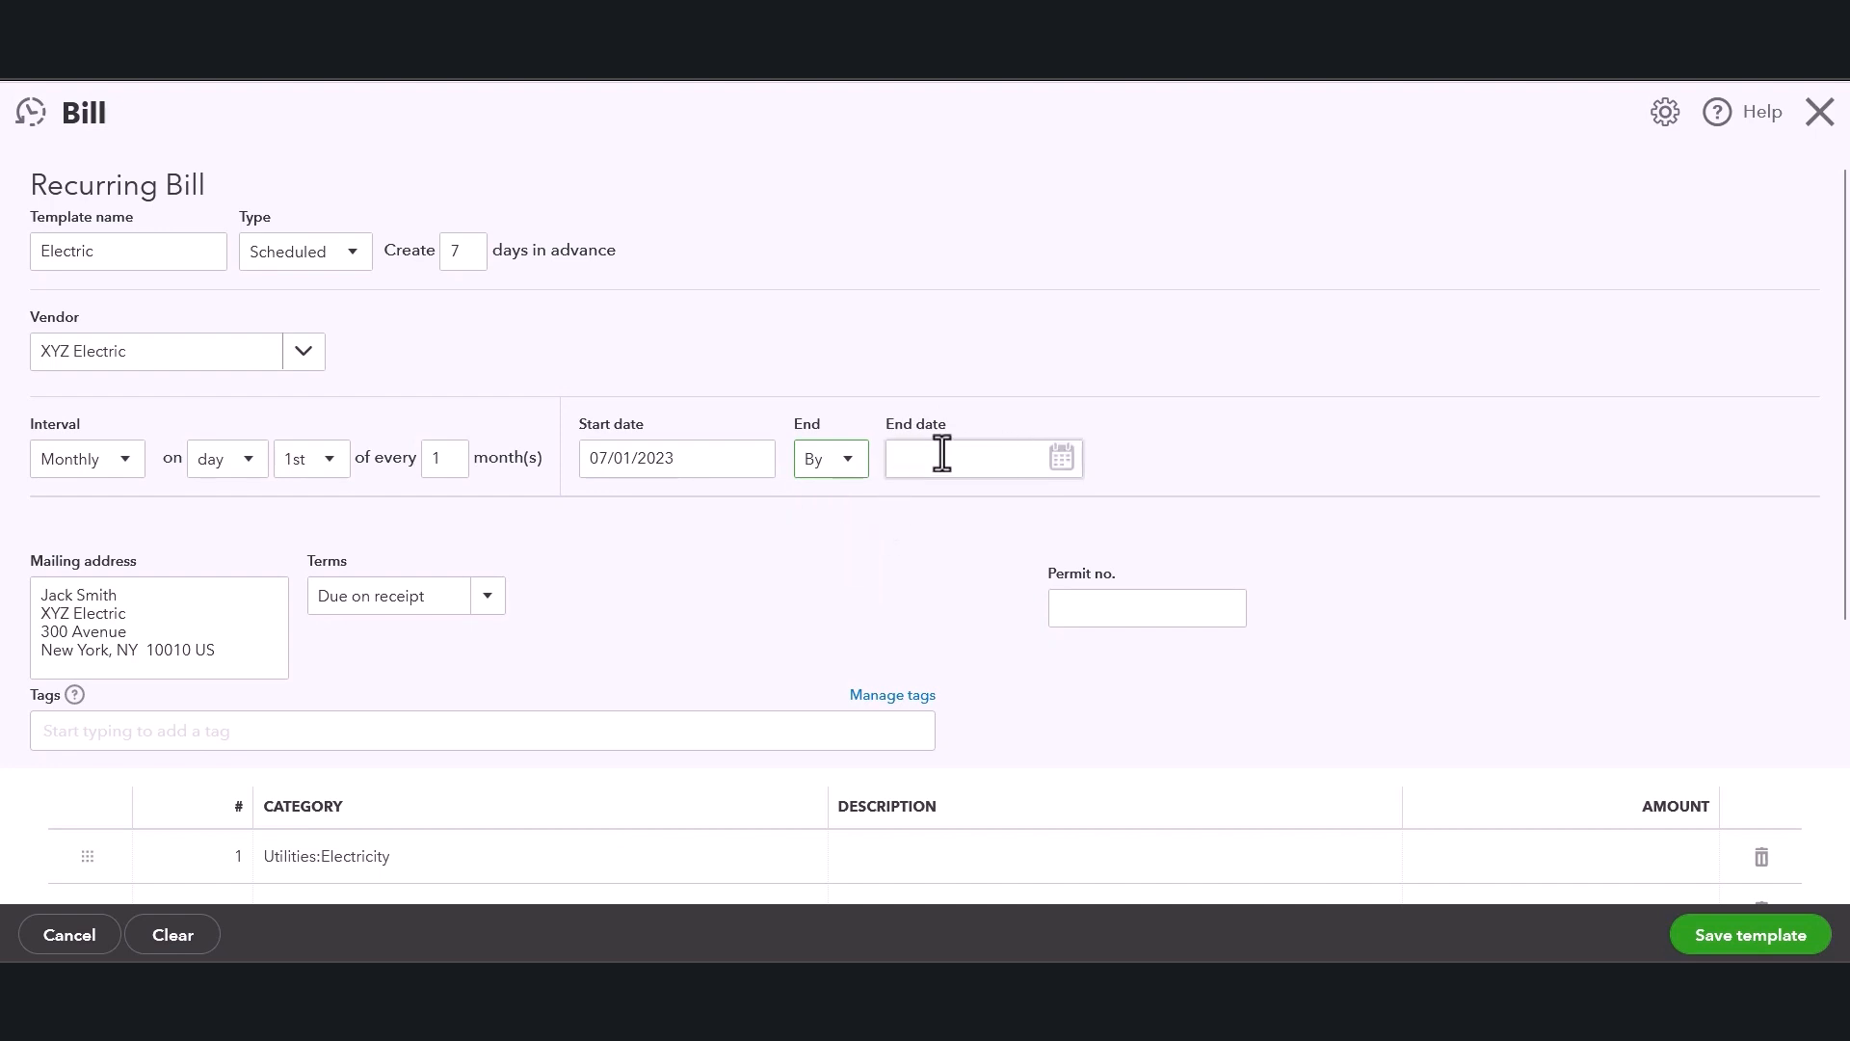
left_click(843, 461)
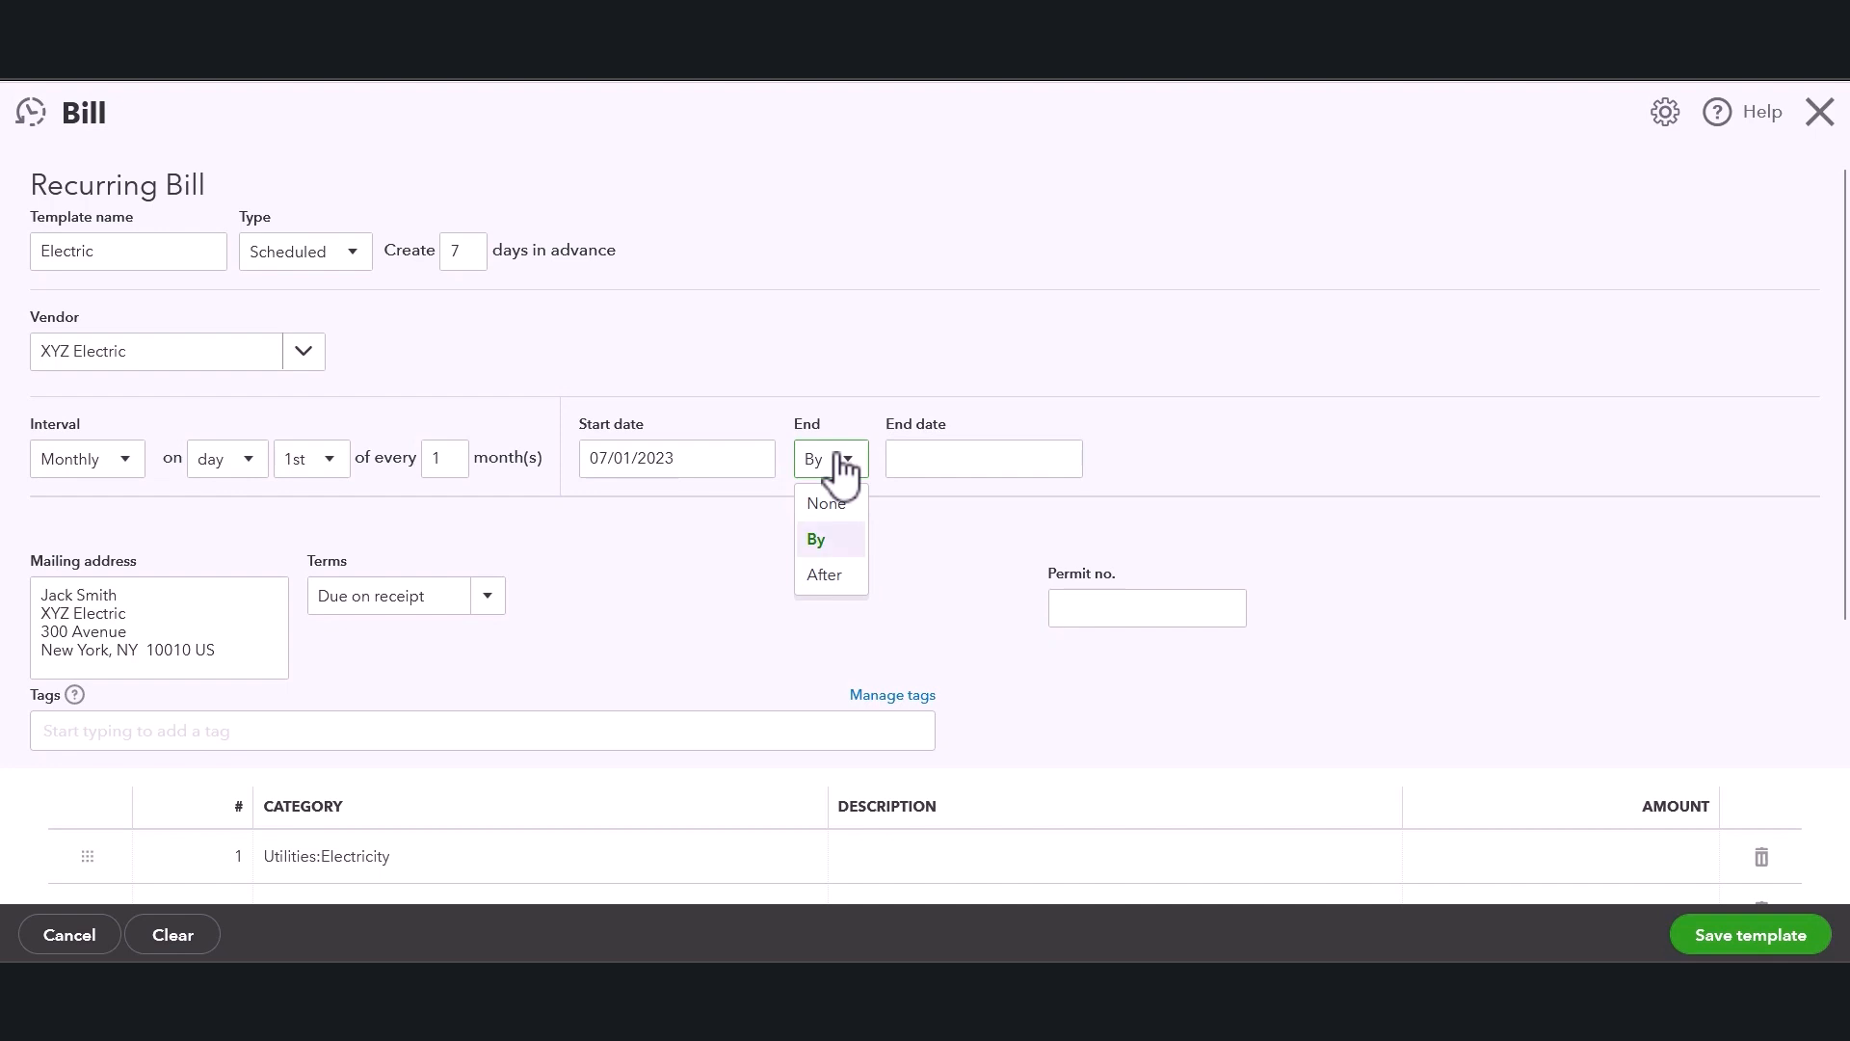
left_click(826, 575)
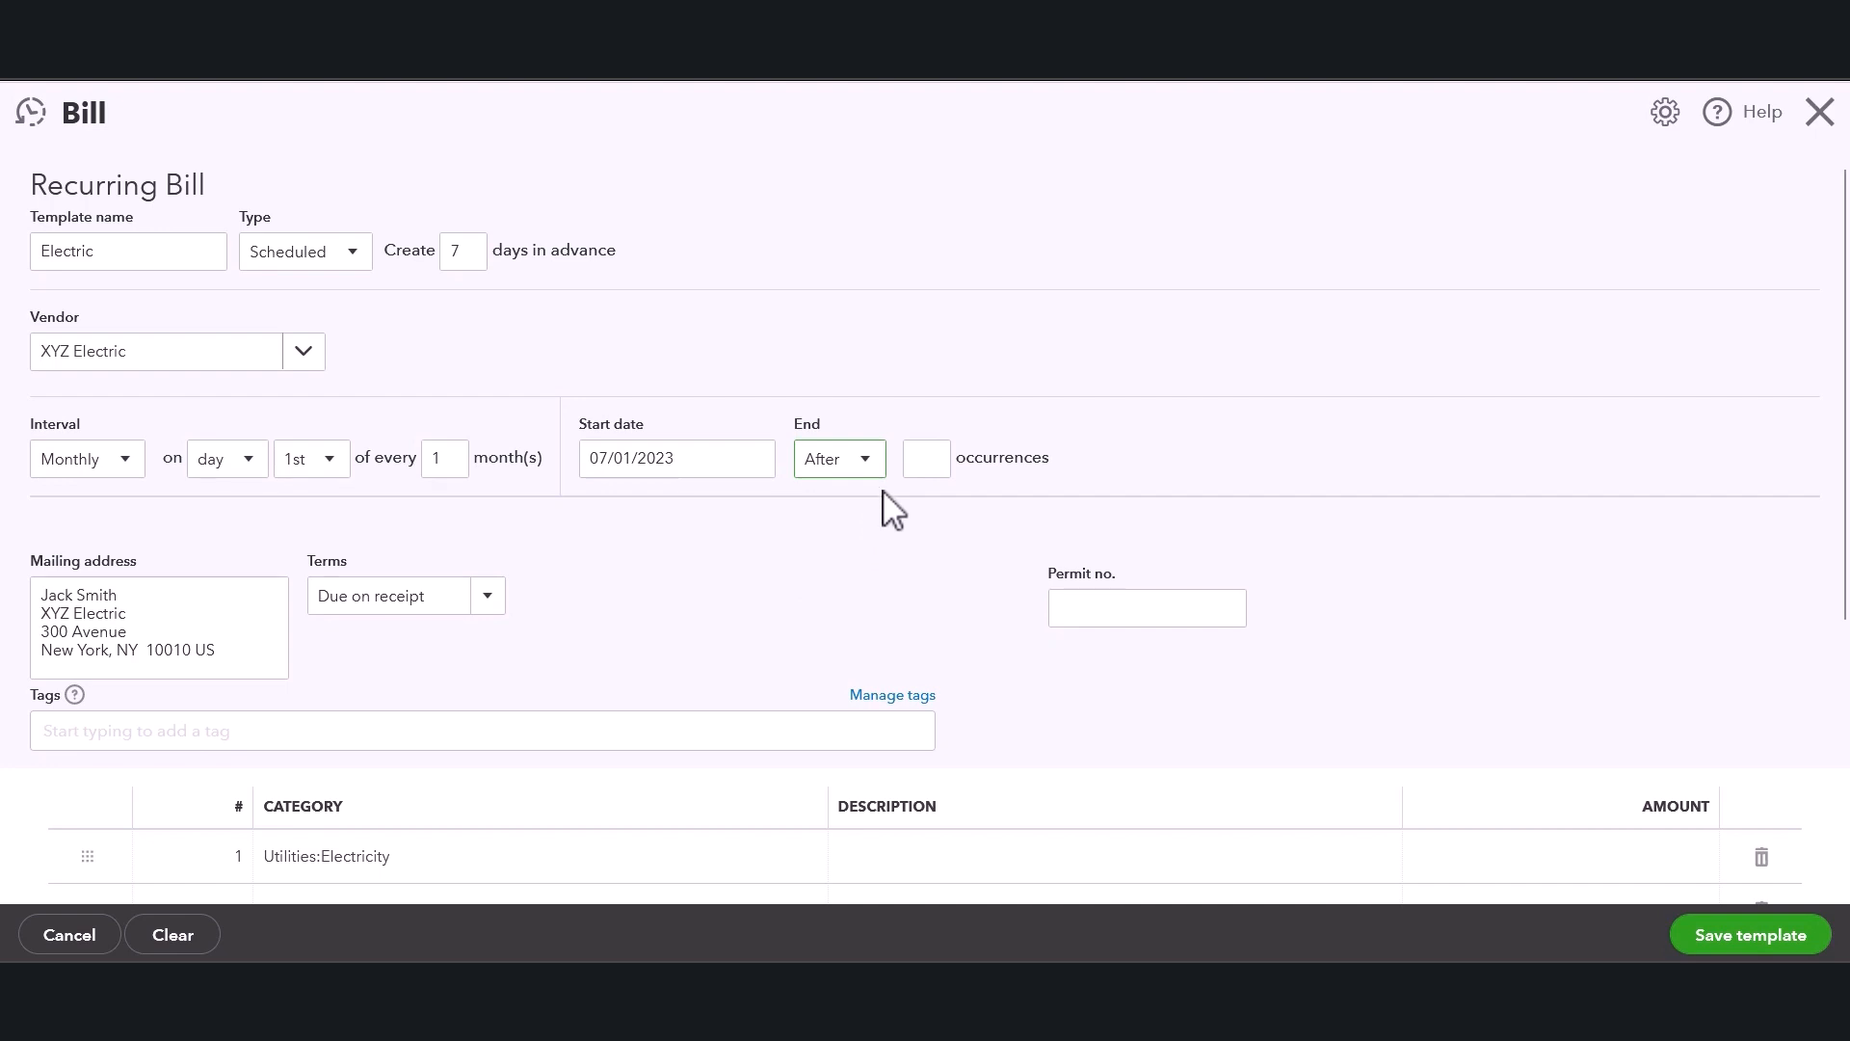
left_click(866, 472)
left_click(861, 511)
key("Tab")
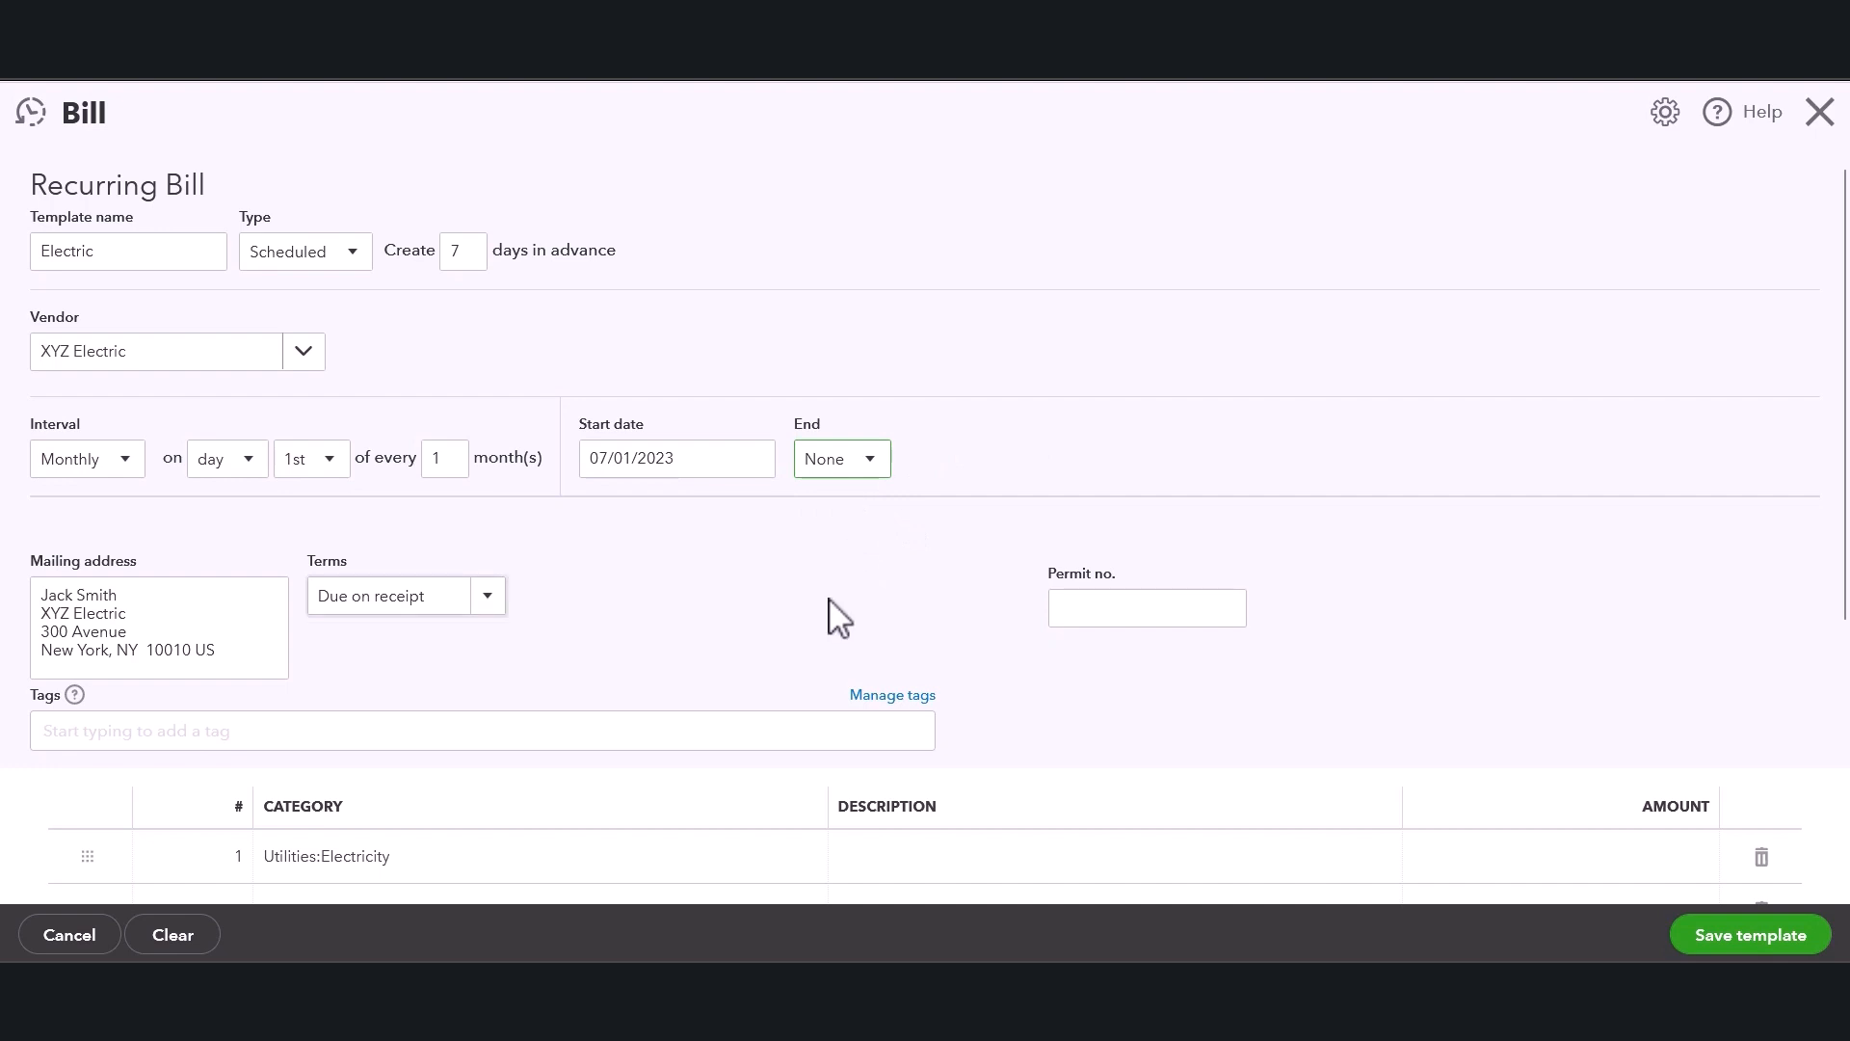
scroll(834, 613, "down", 3)
left_click(1177, 659)
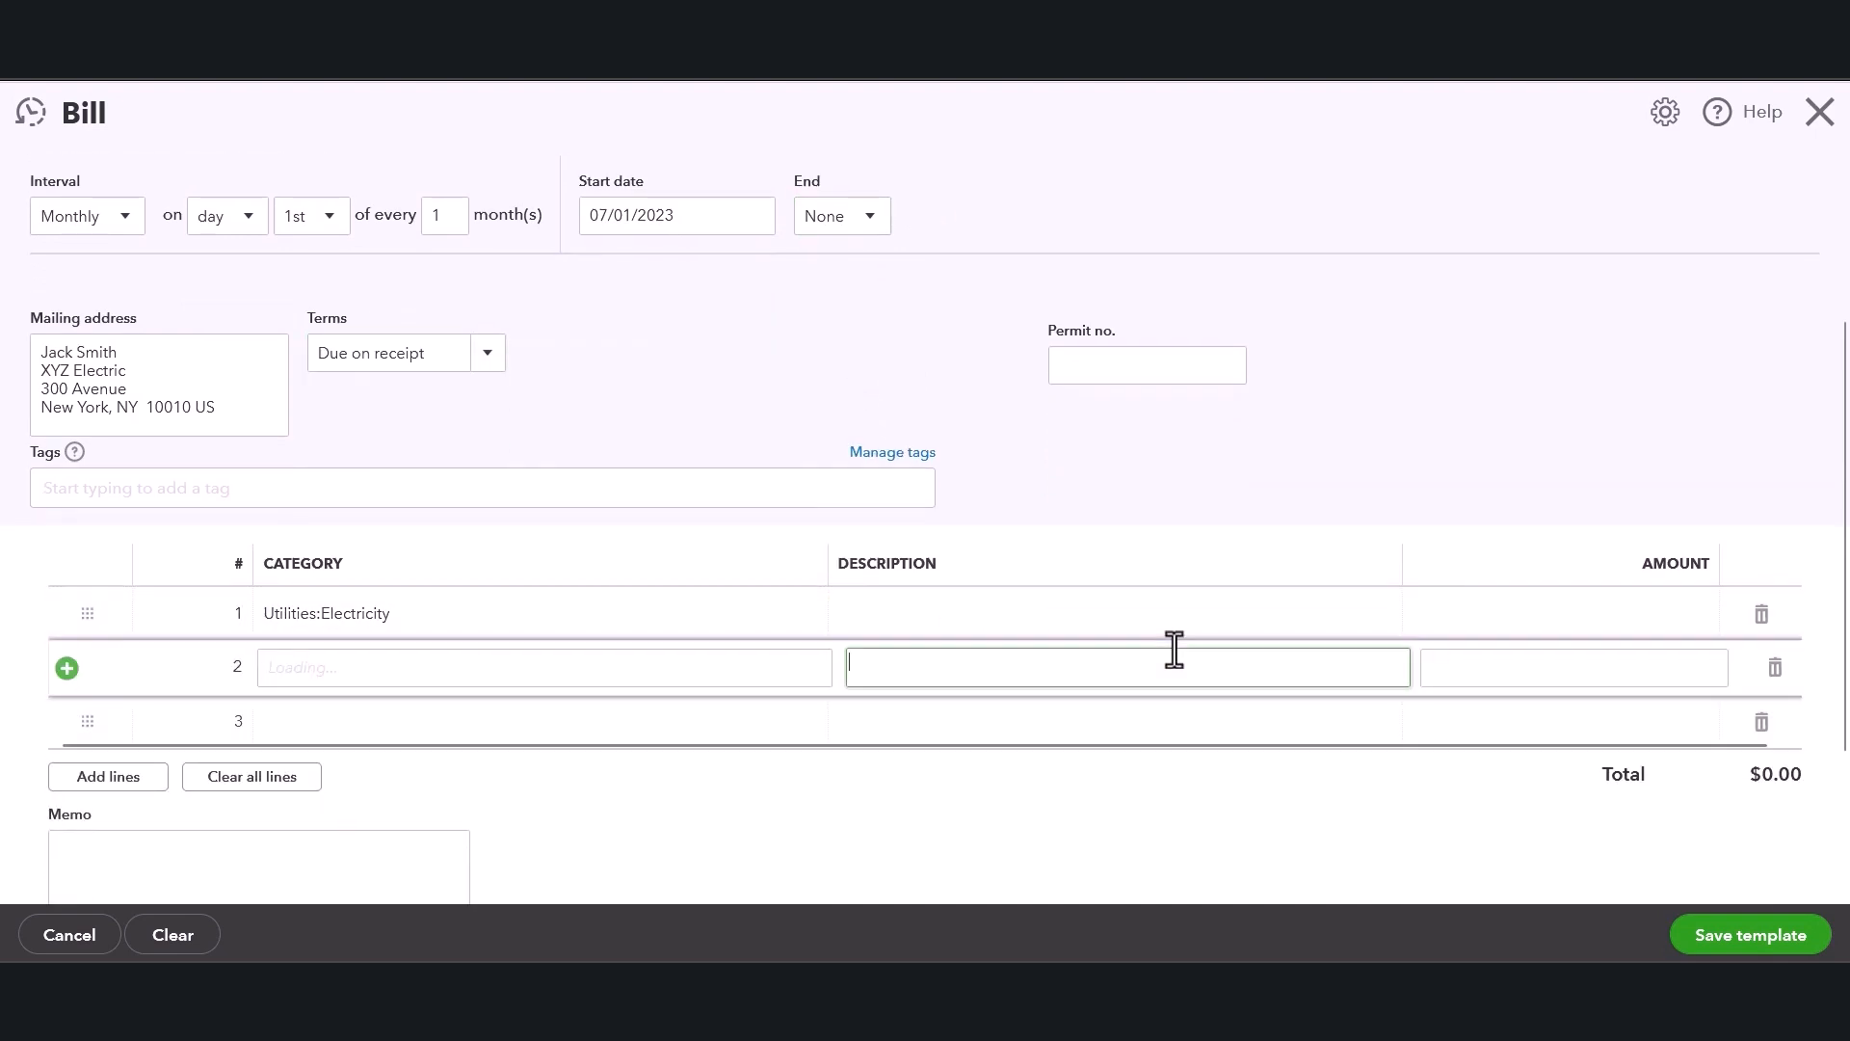
left_click(1112, 369)
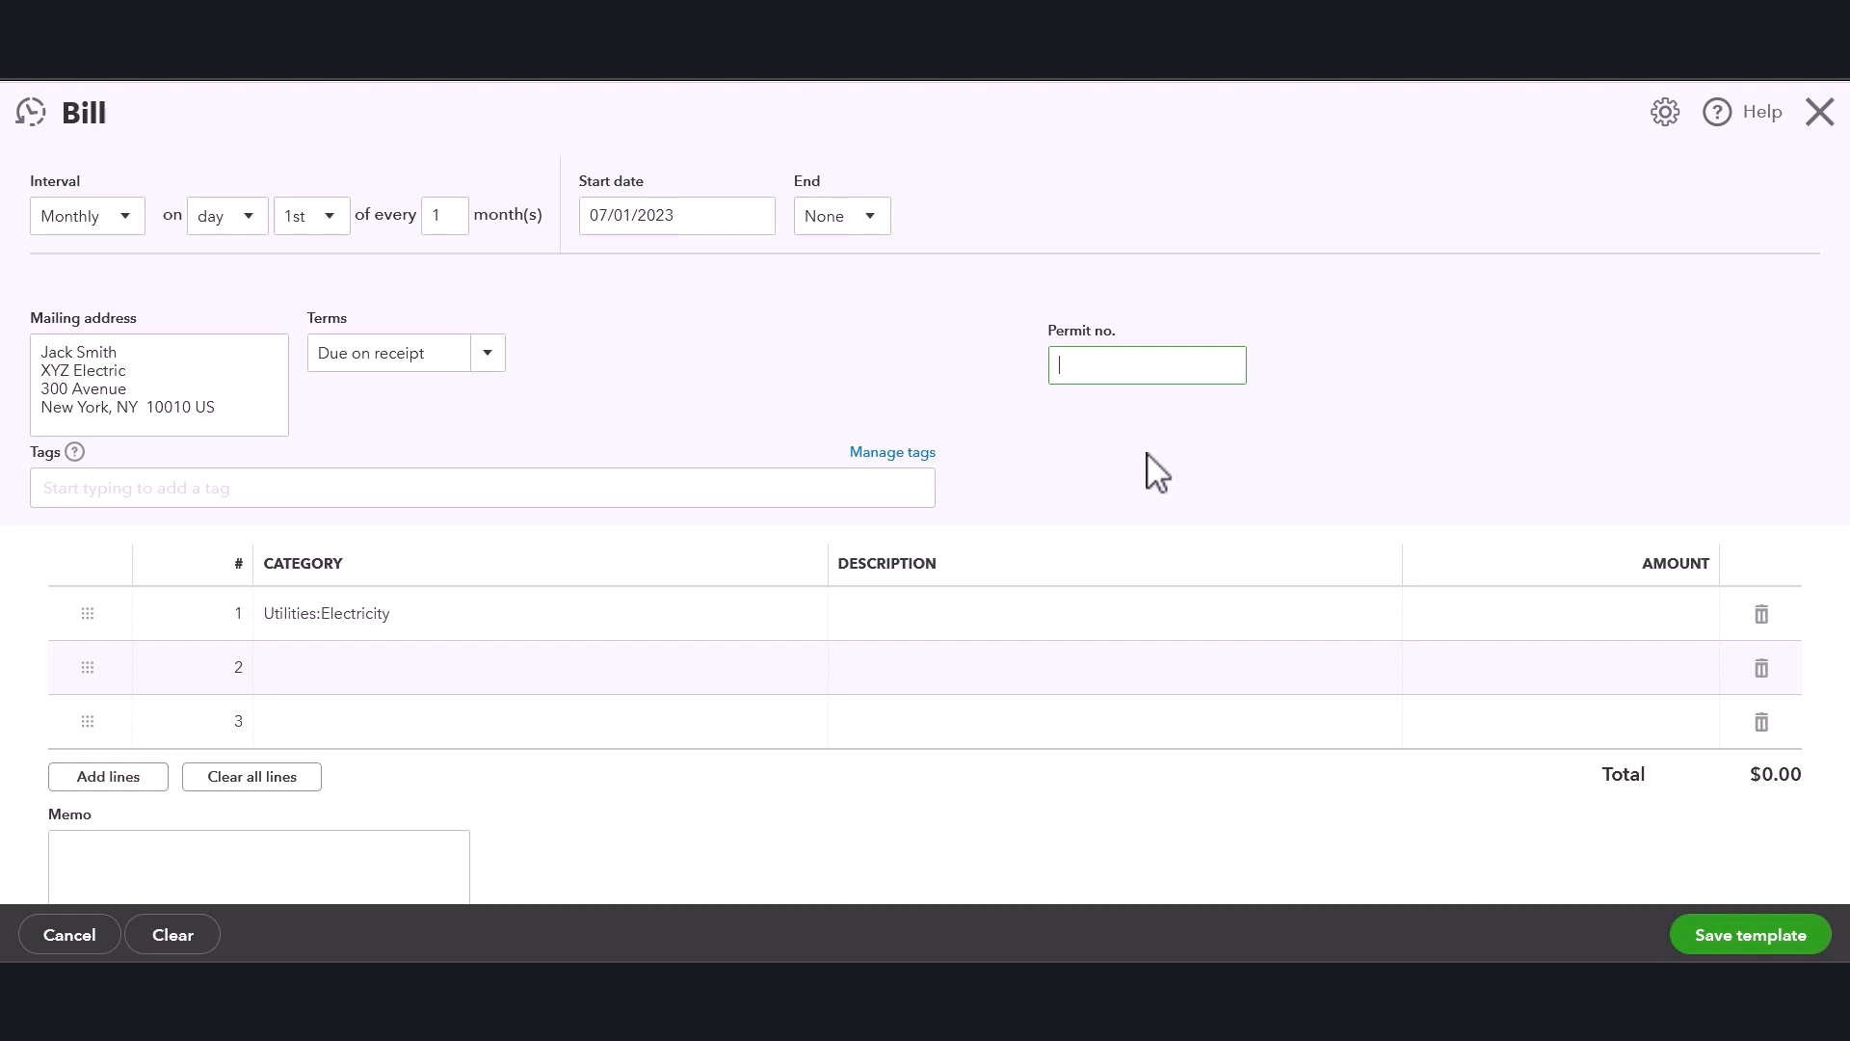
scroll(1171, 482, "down", 1)
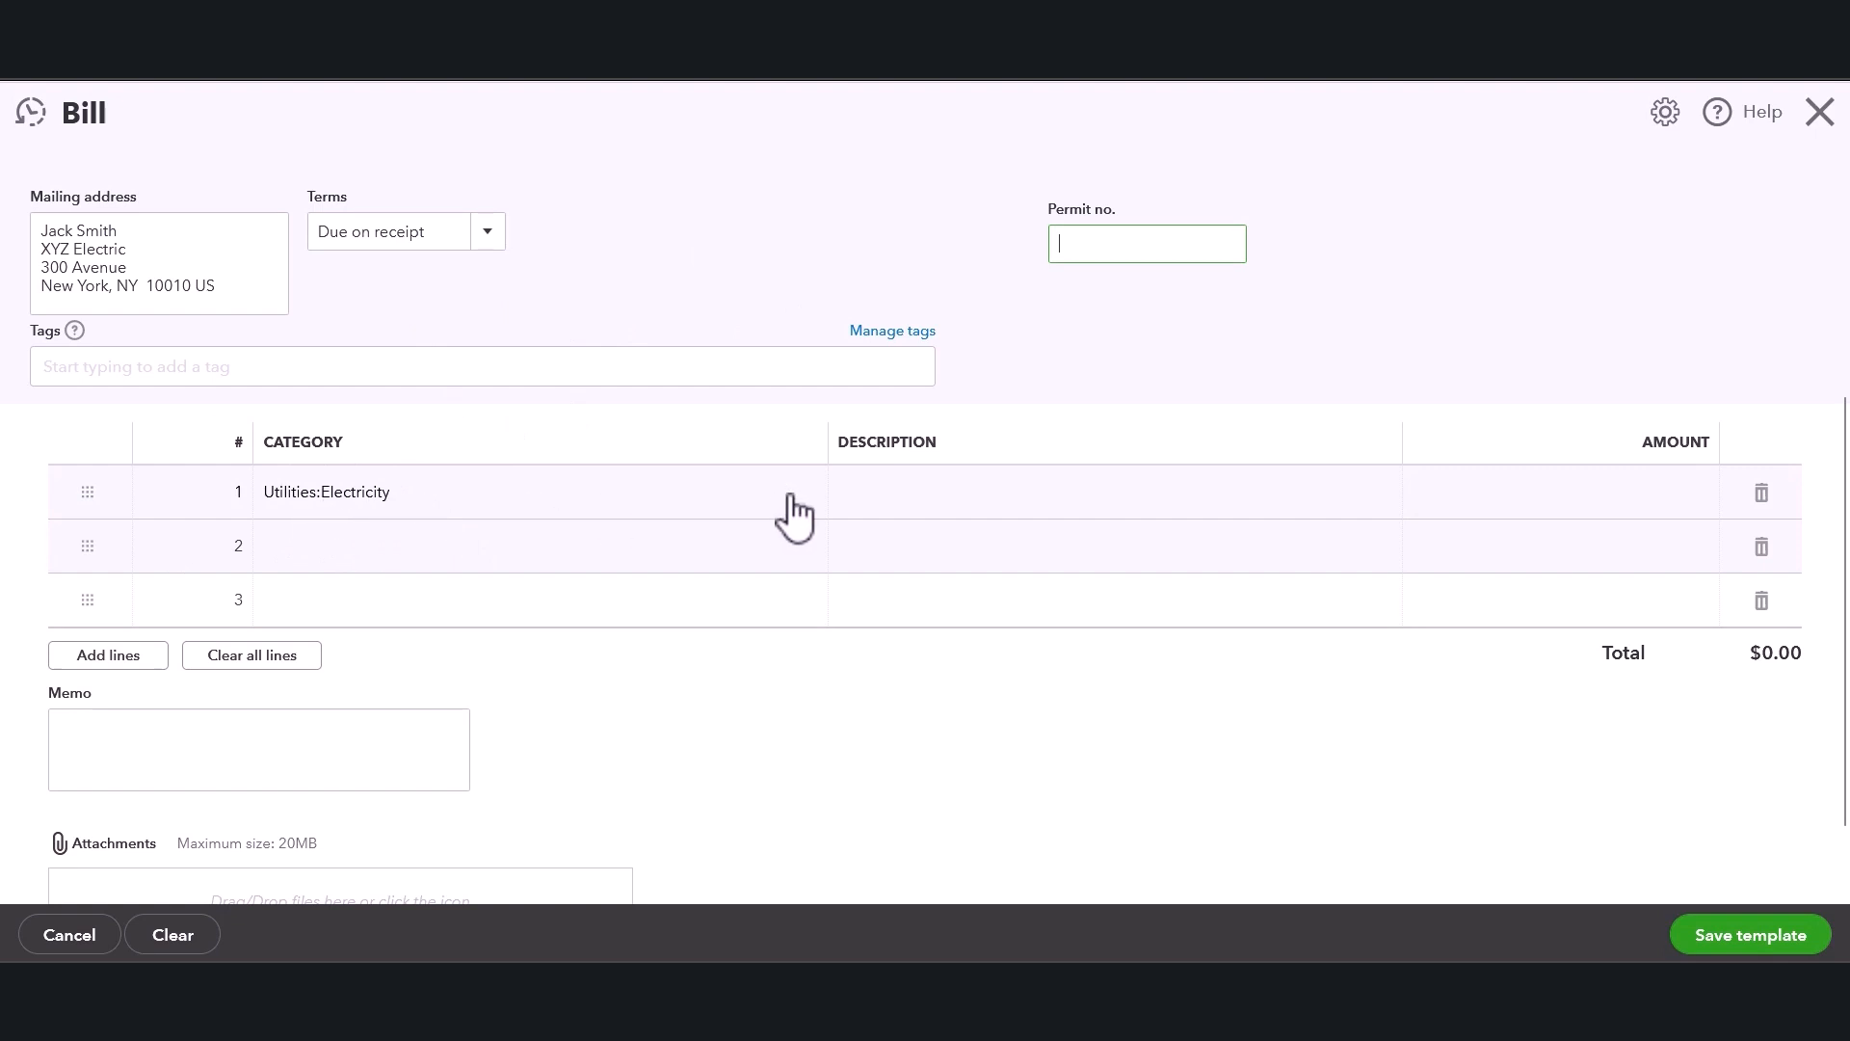
Set the Utilities:Electricity line amount to 1,000.00.
left_click(892, 497)
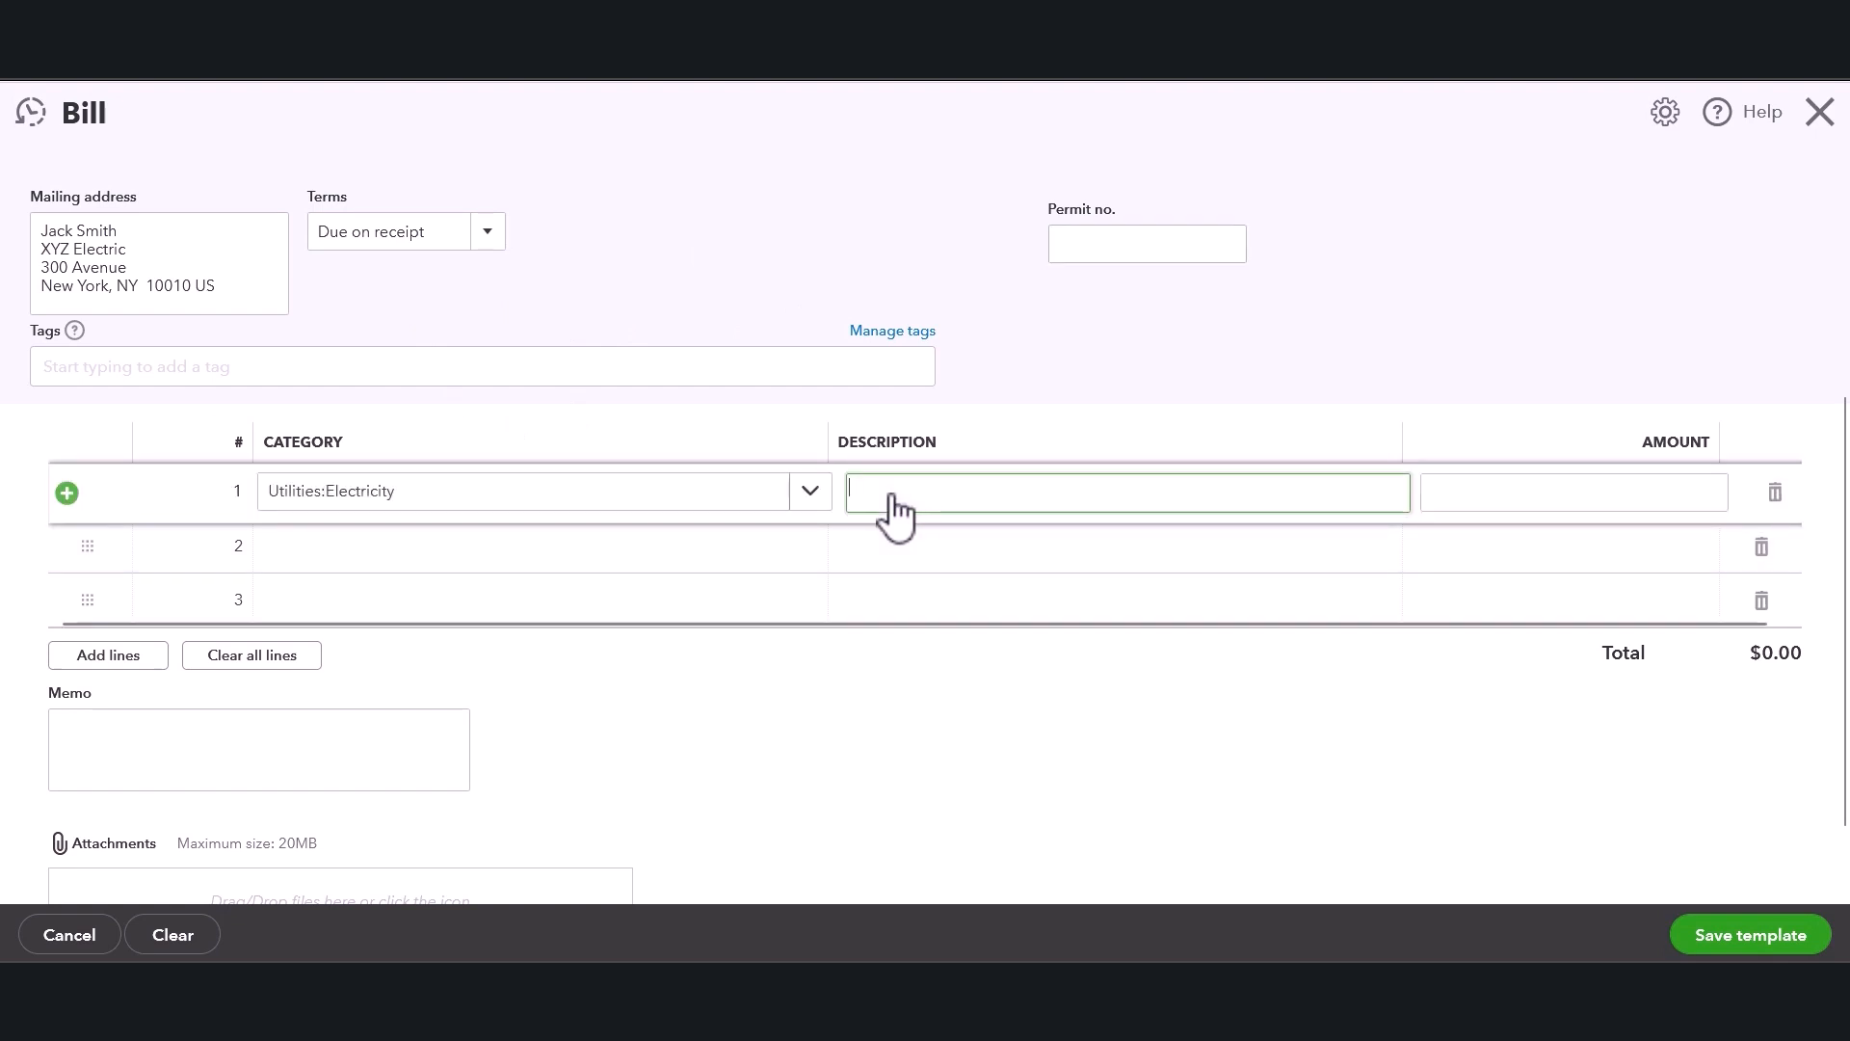
left_click(1567, 492)
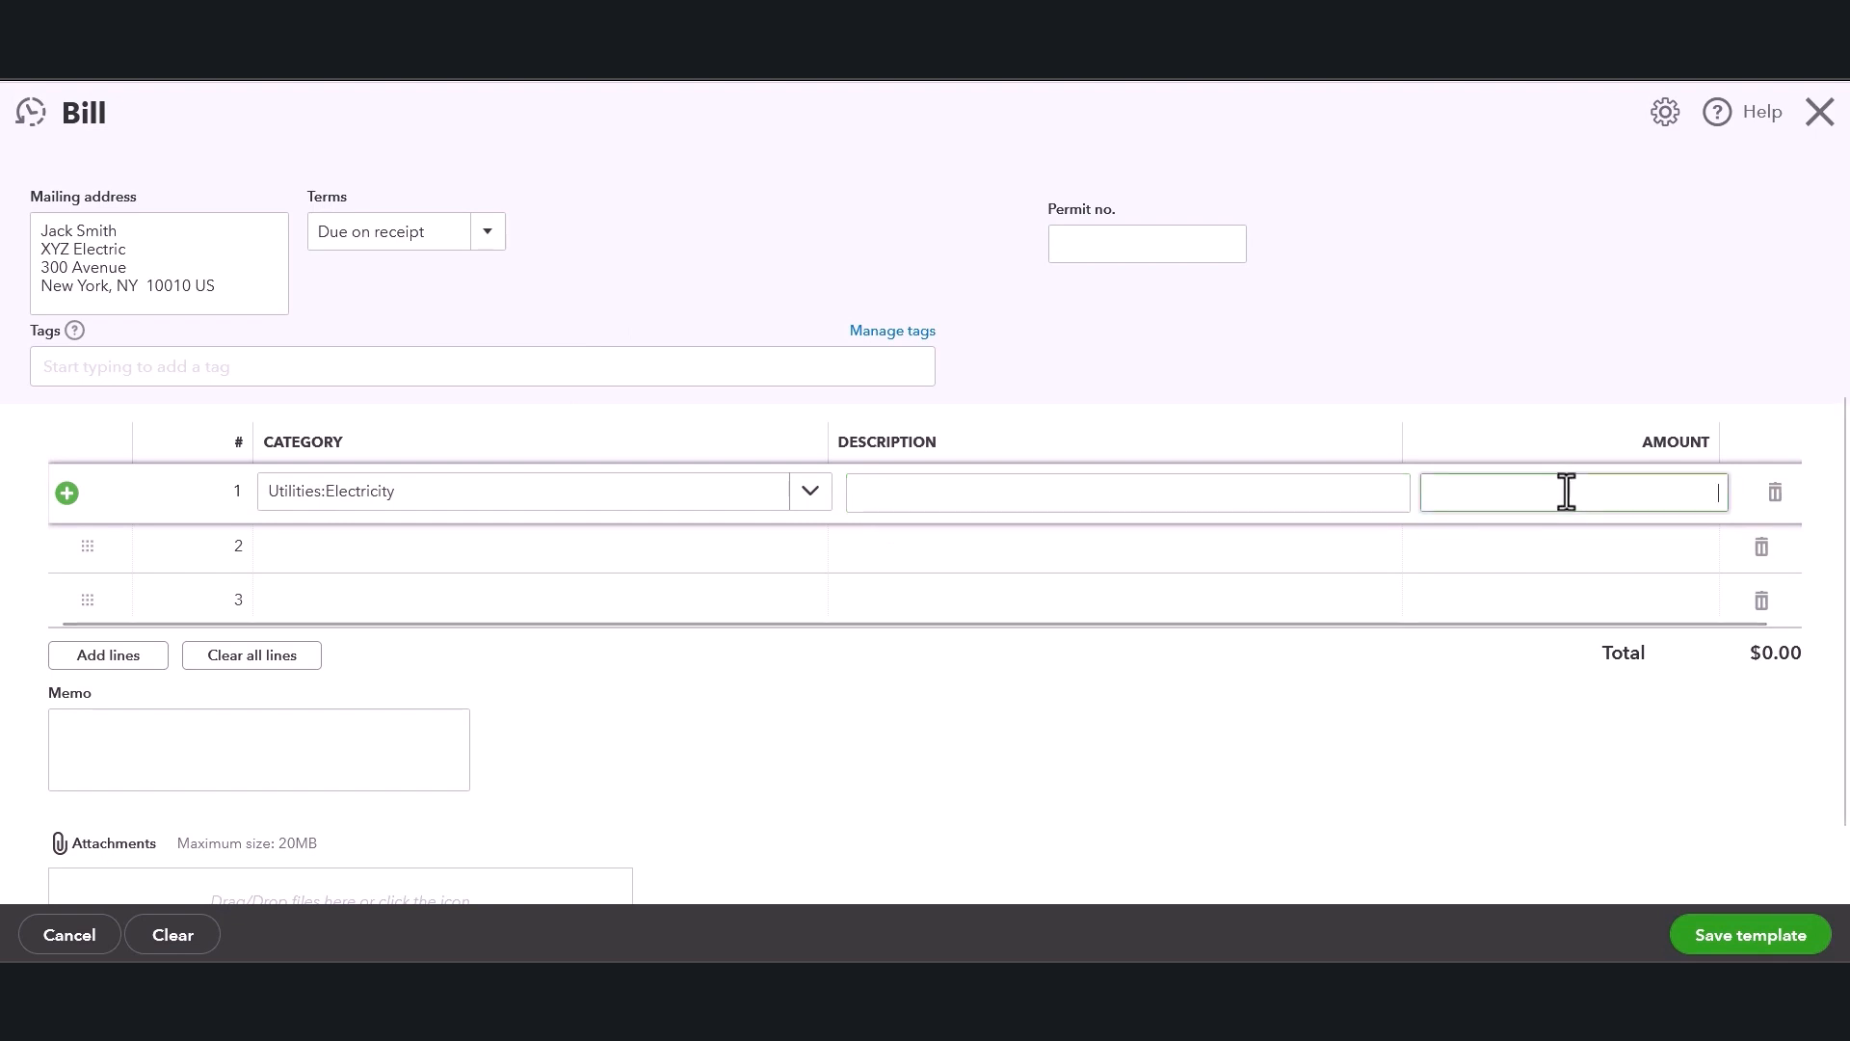
type("1000.00")
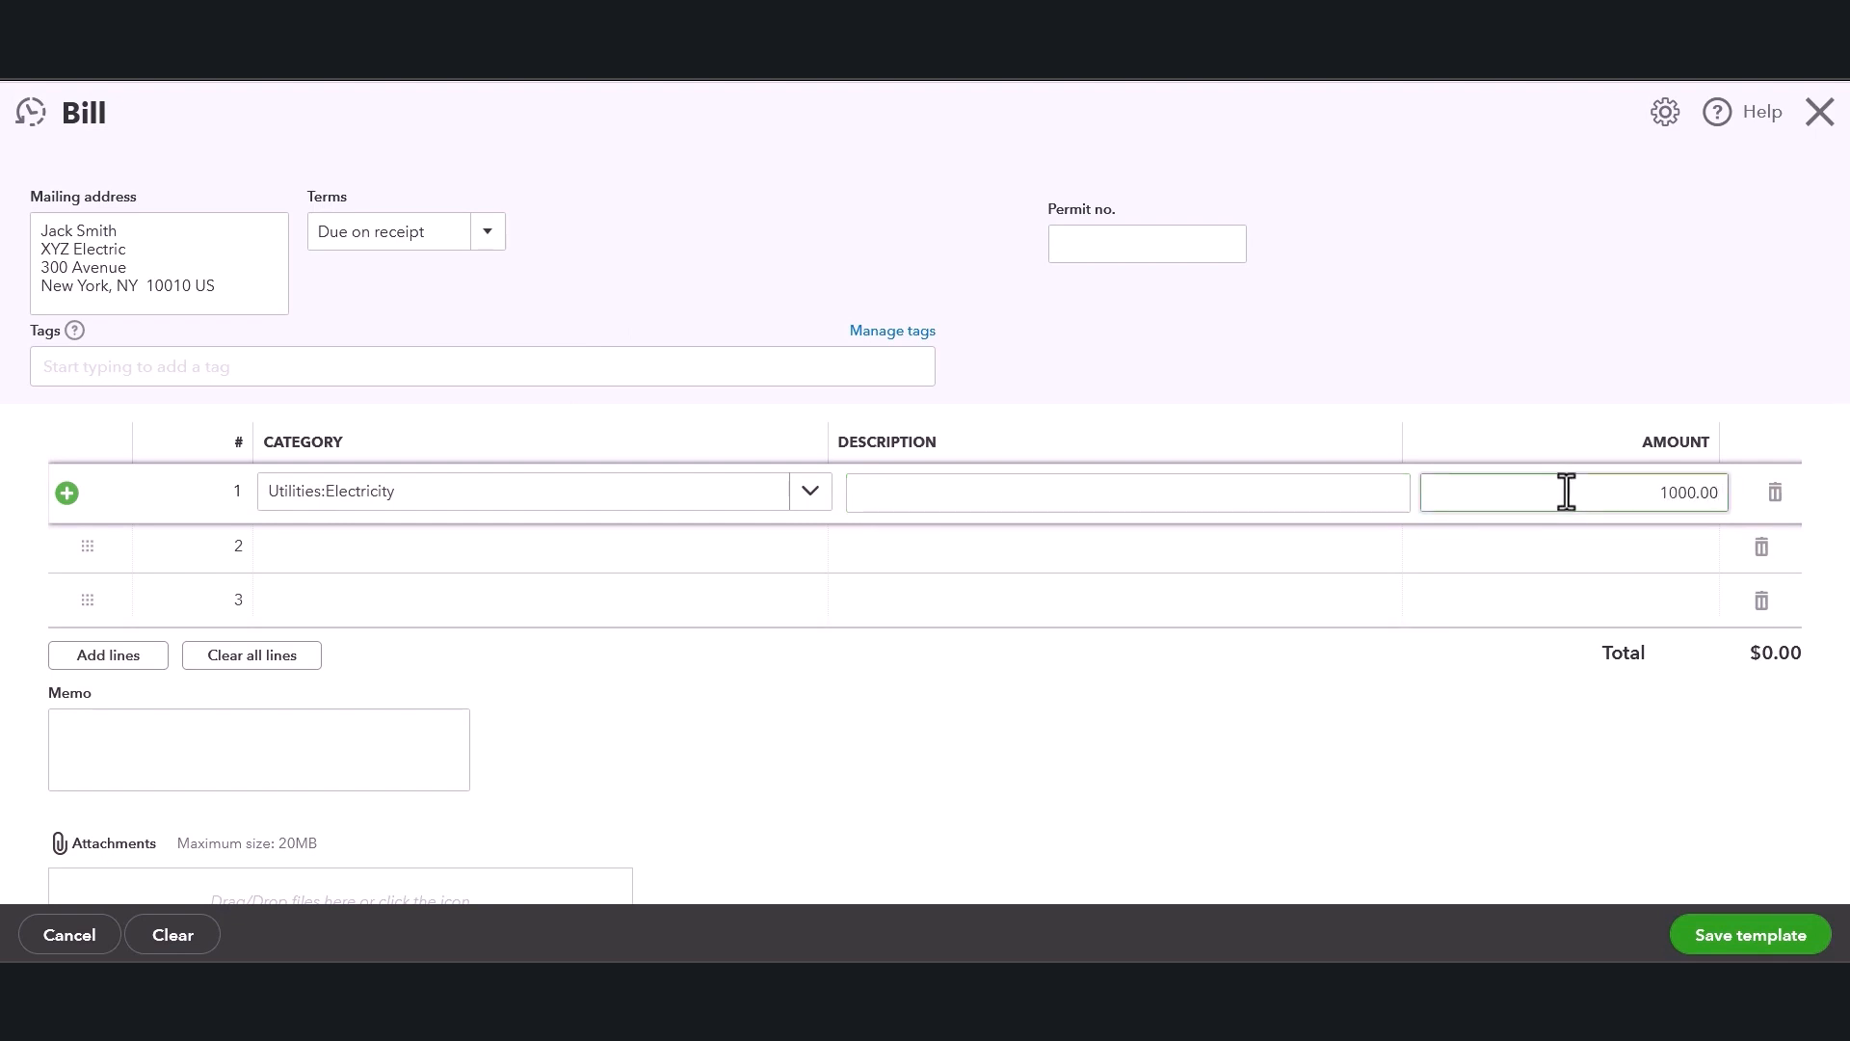
left_click(1442, 375)
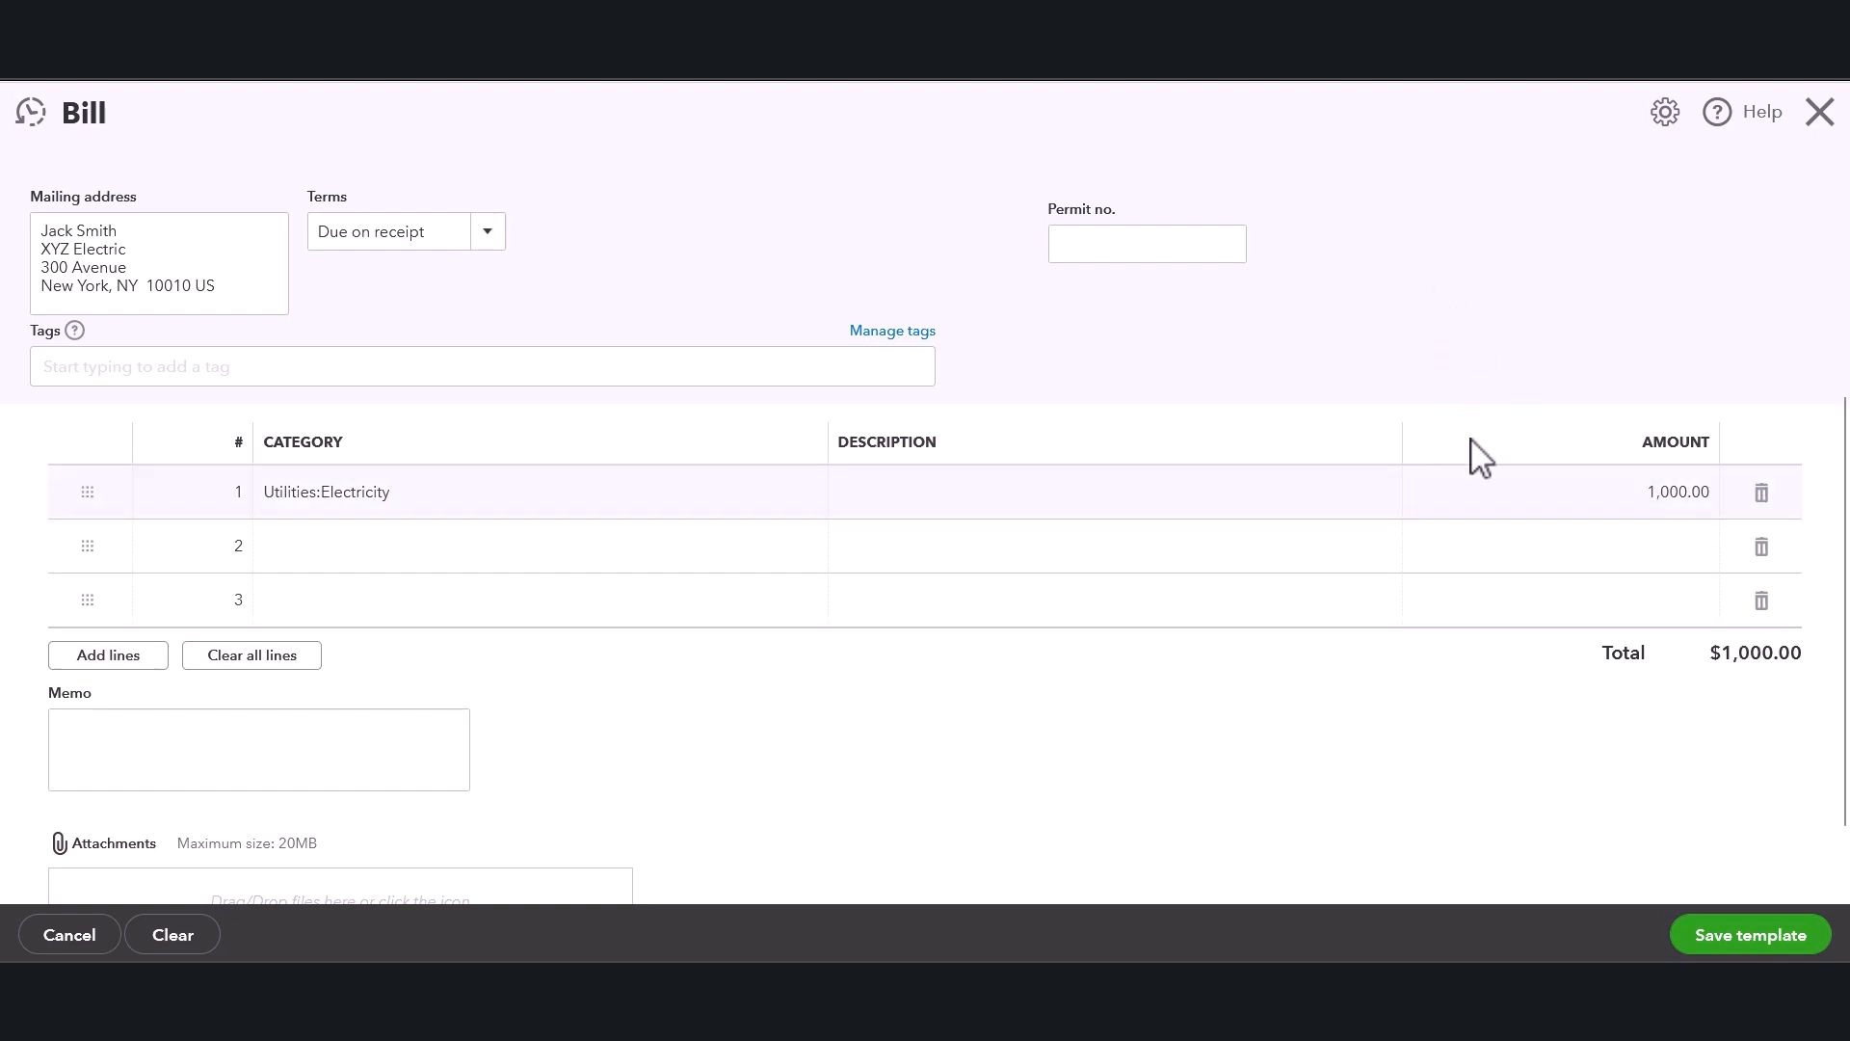
Add more category lines and delete all empty lines after line 2.
left_click(1762, 601)
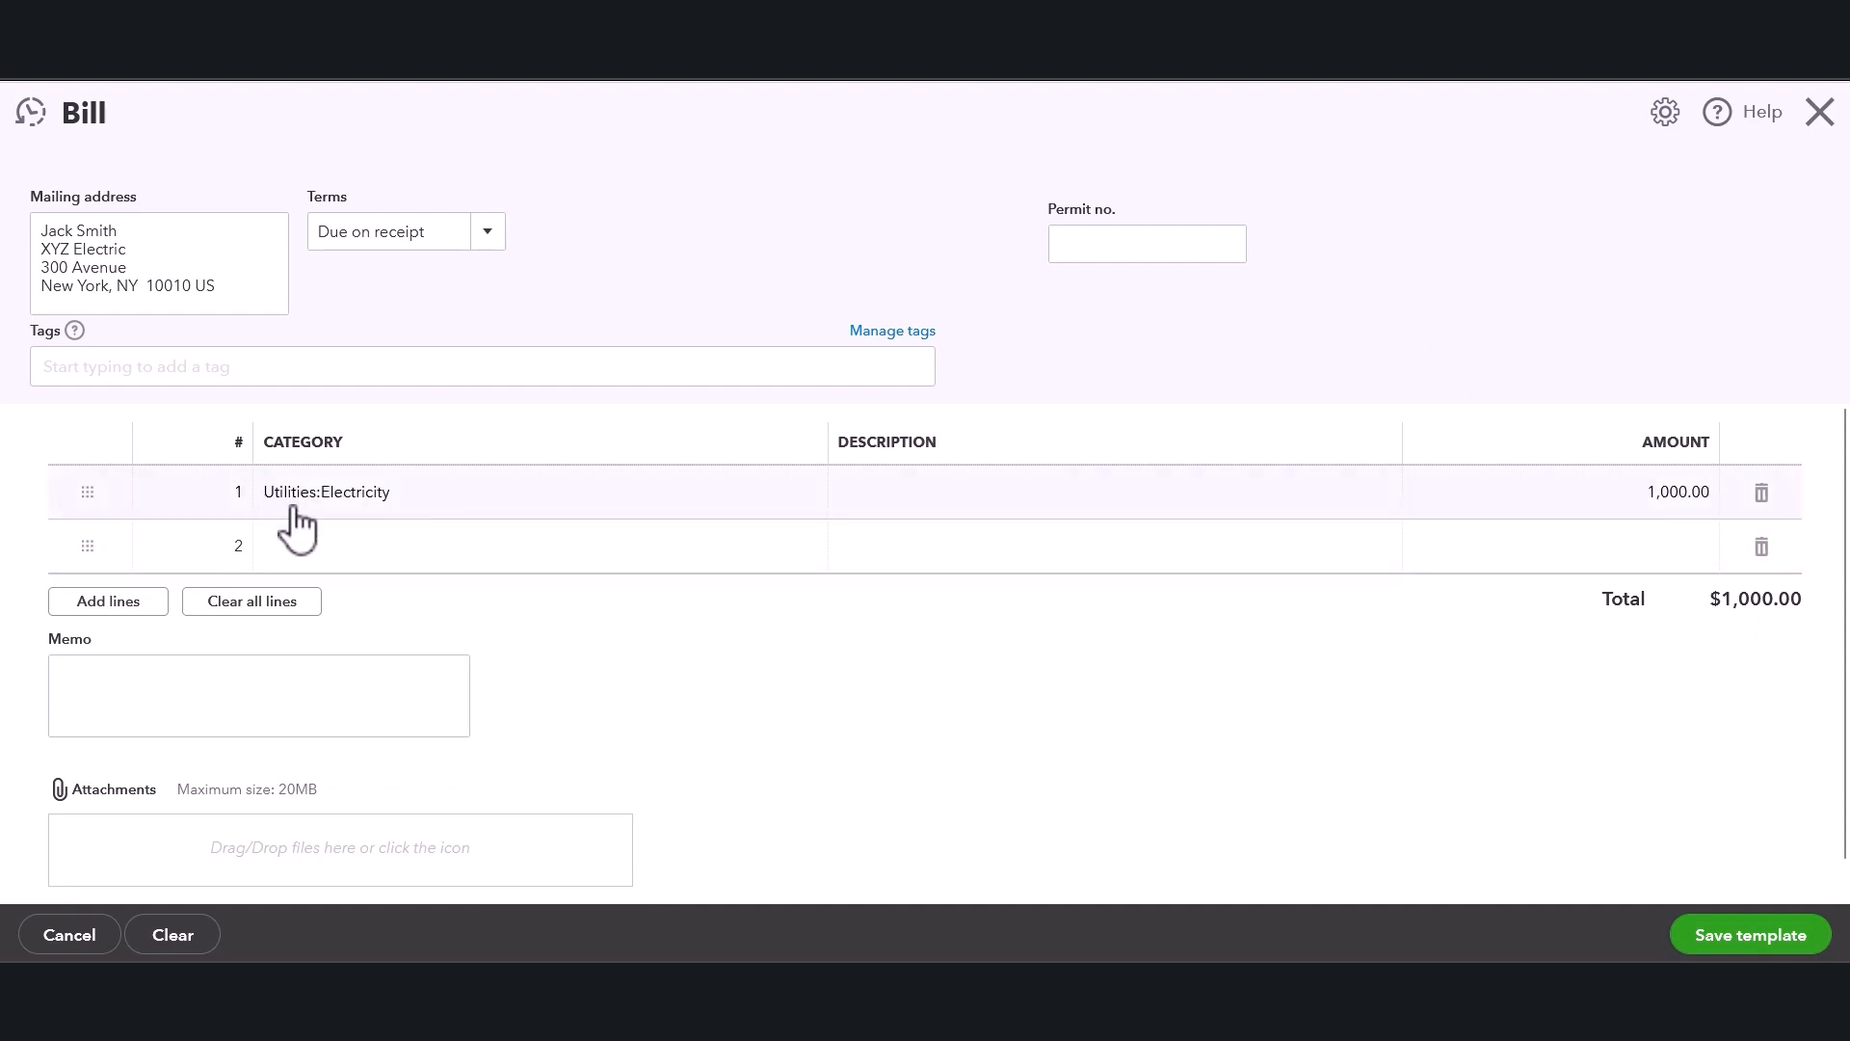
left_click(141, 617)
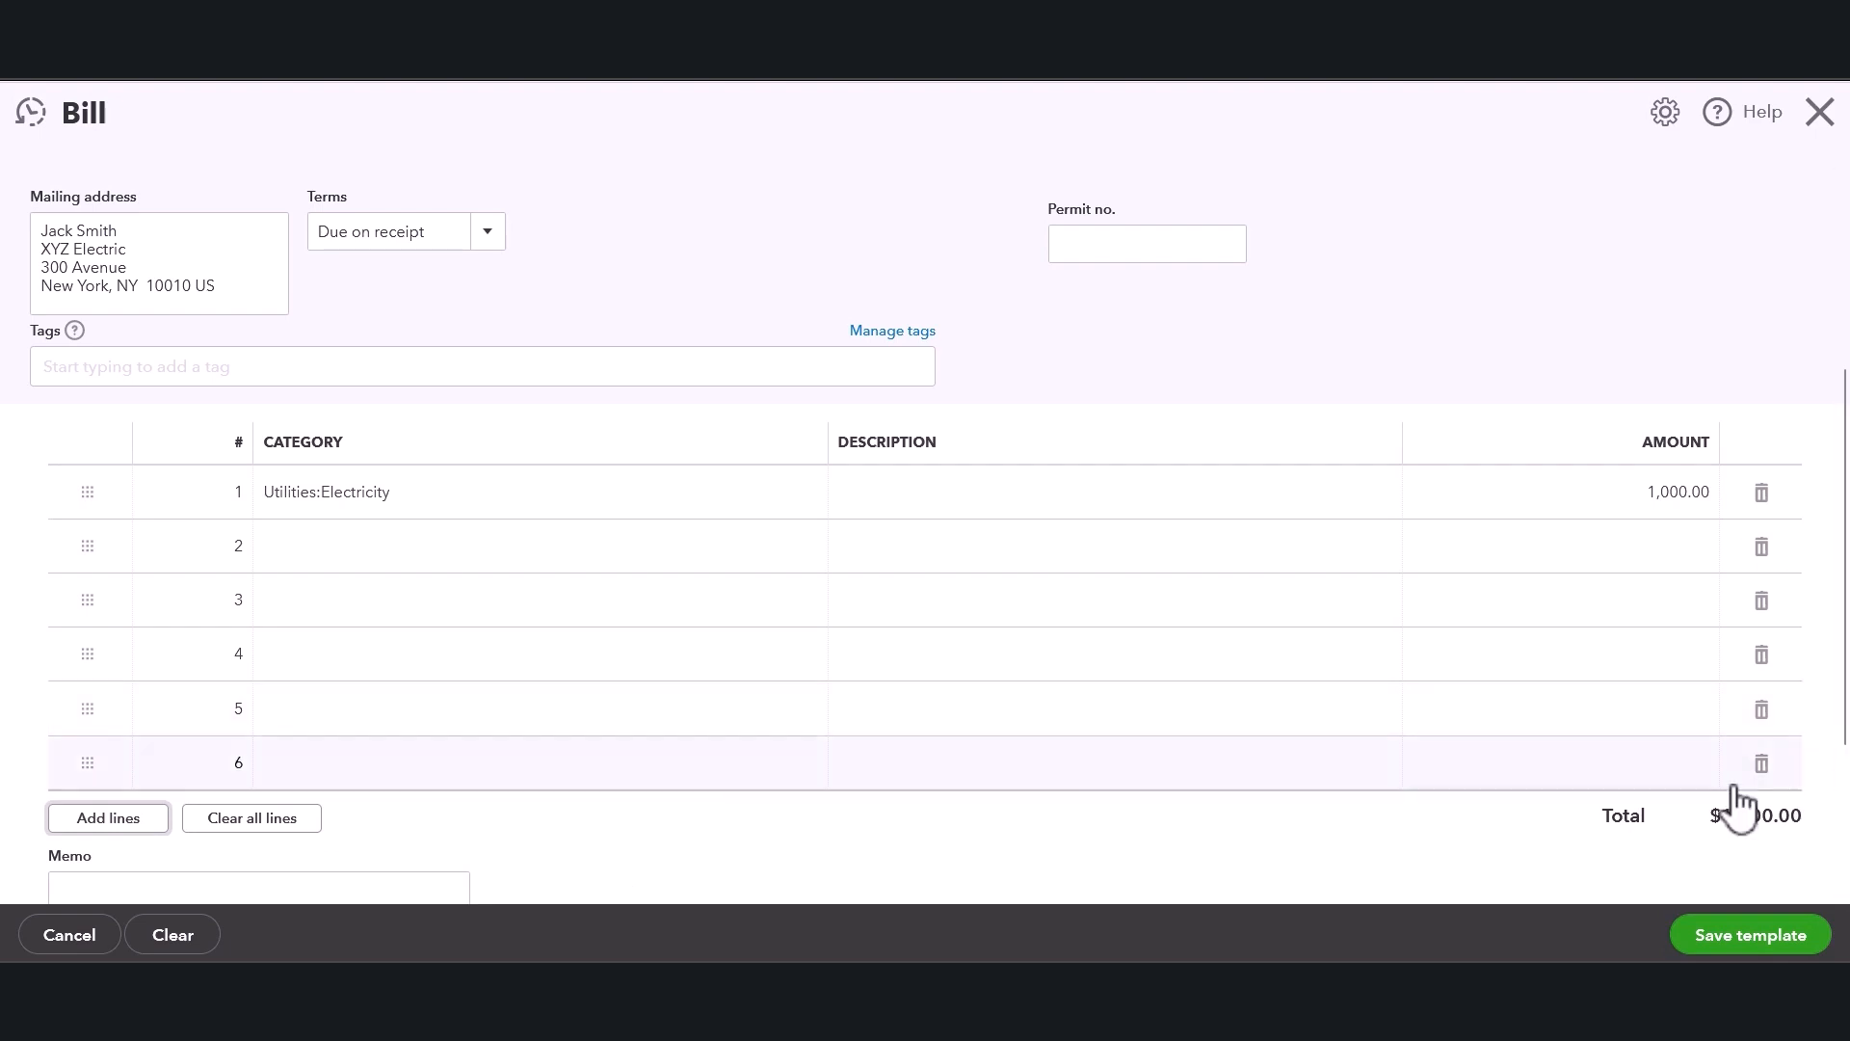
left_click(1760, 764)
left_click(1762, 712)
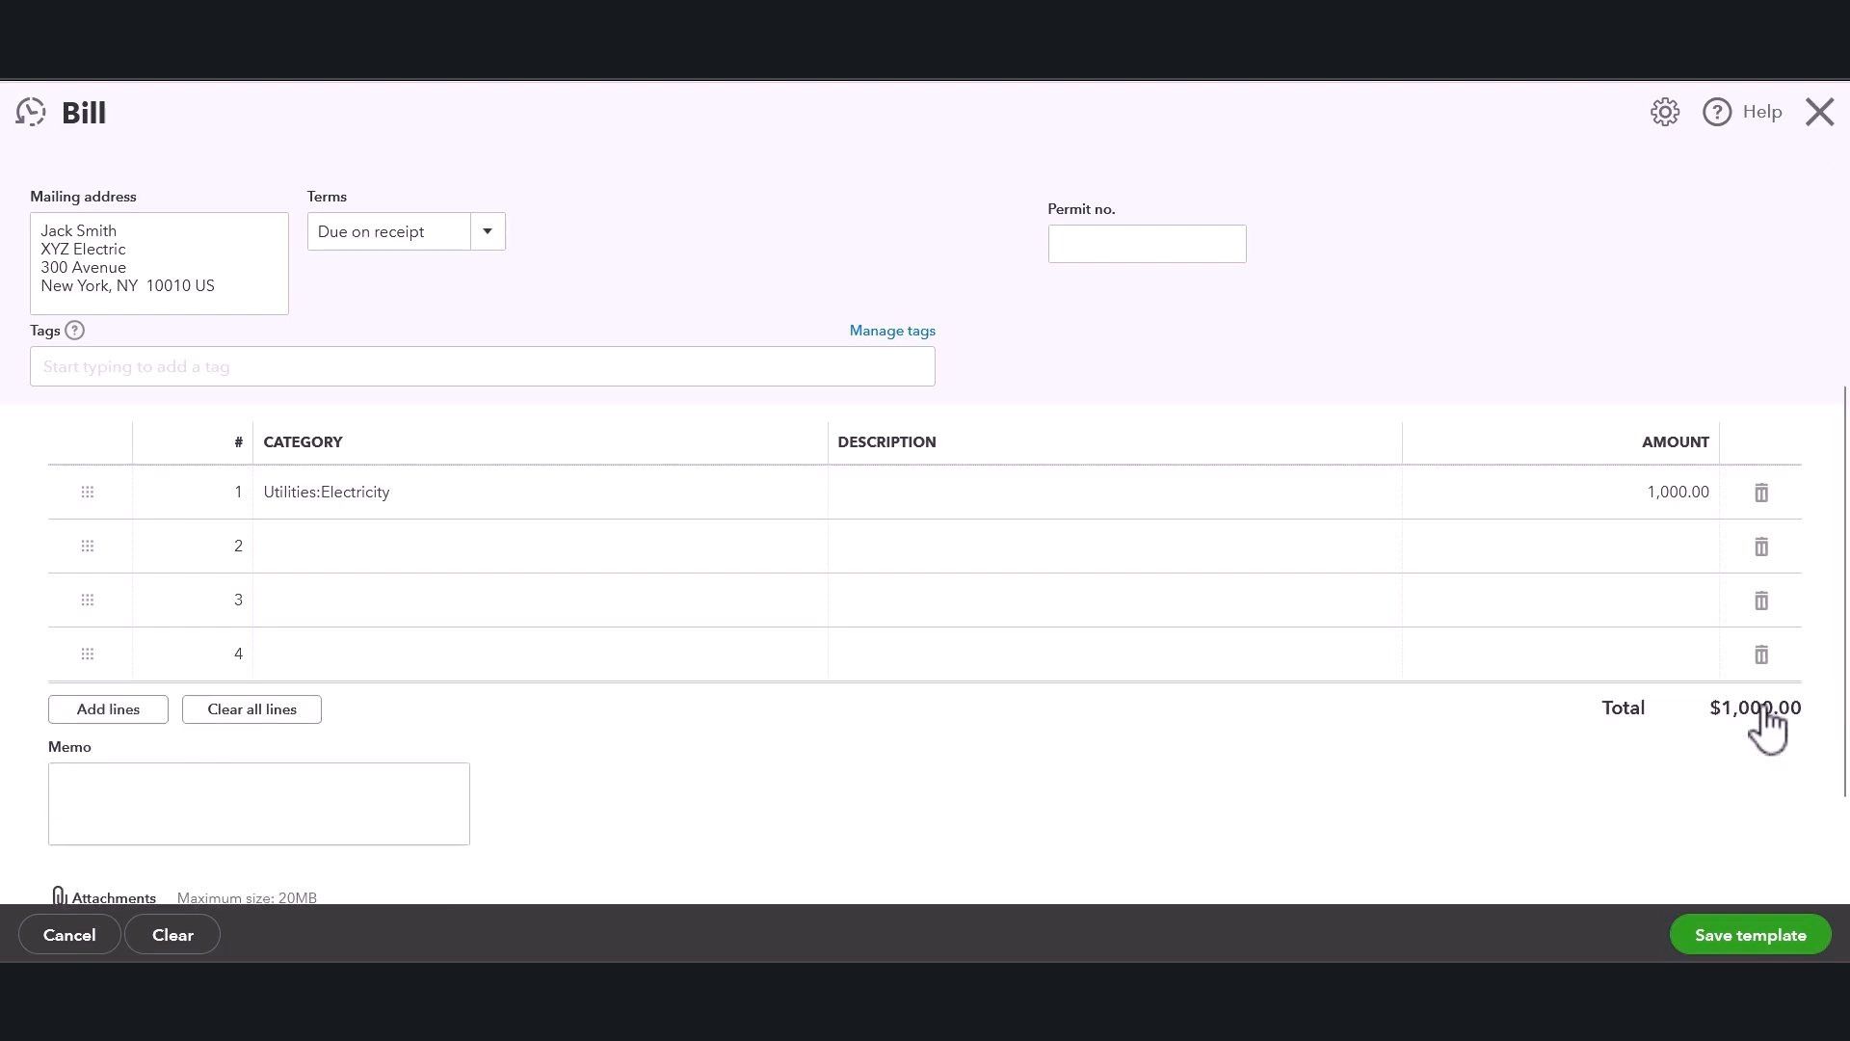
left_click(1762, 655)
left_click(1762, 602)
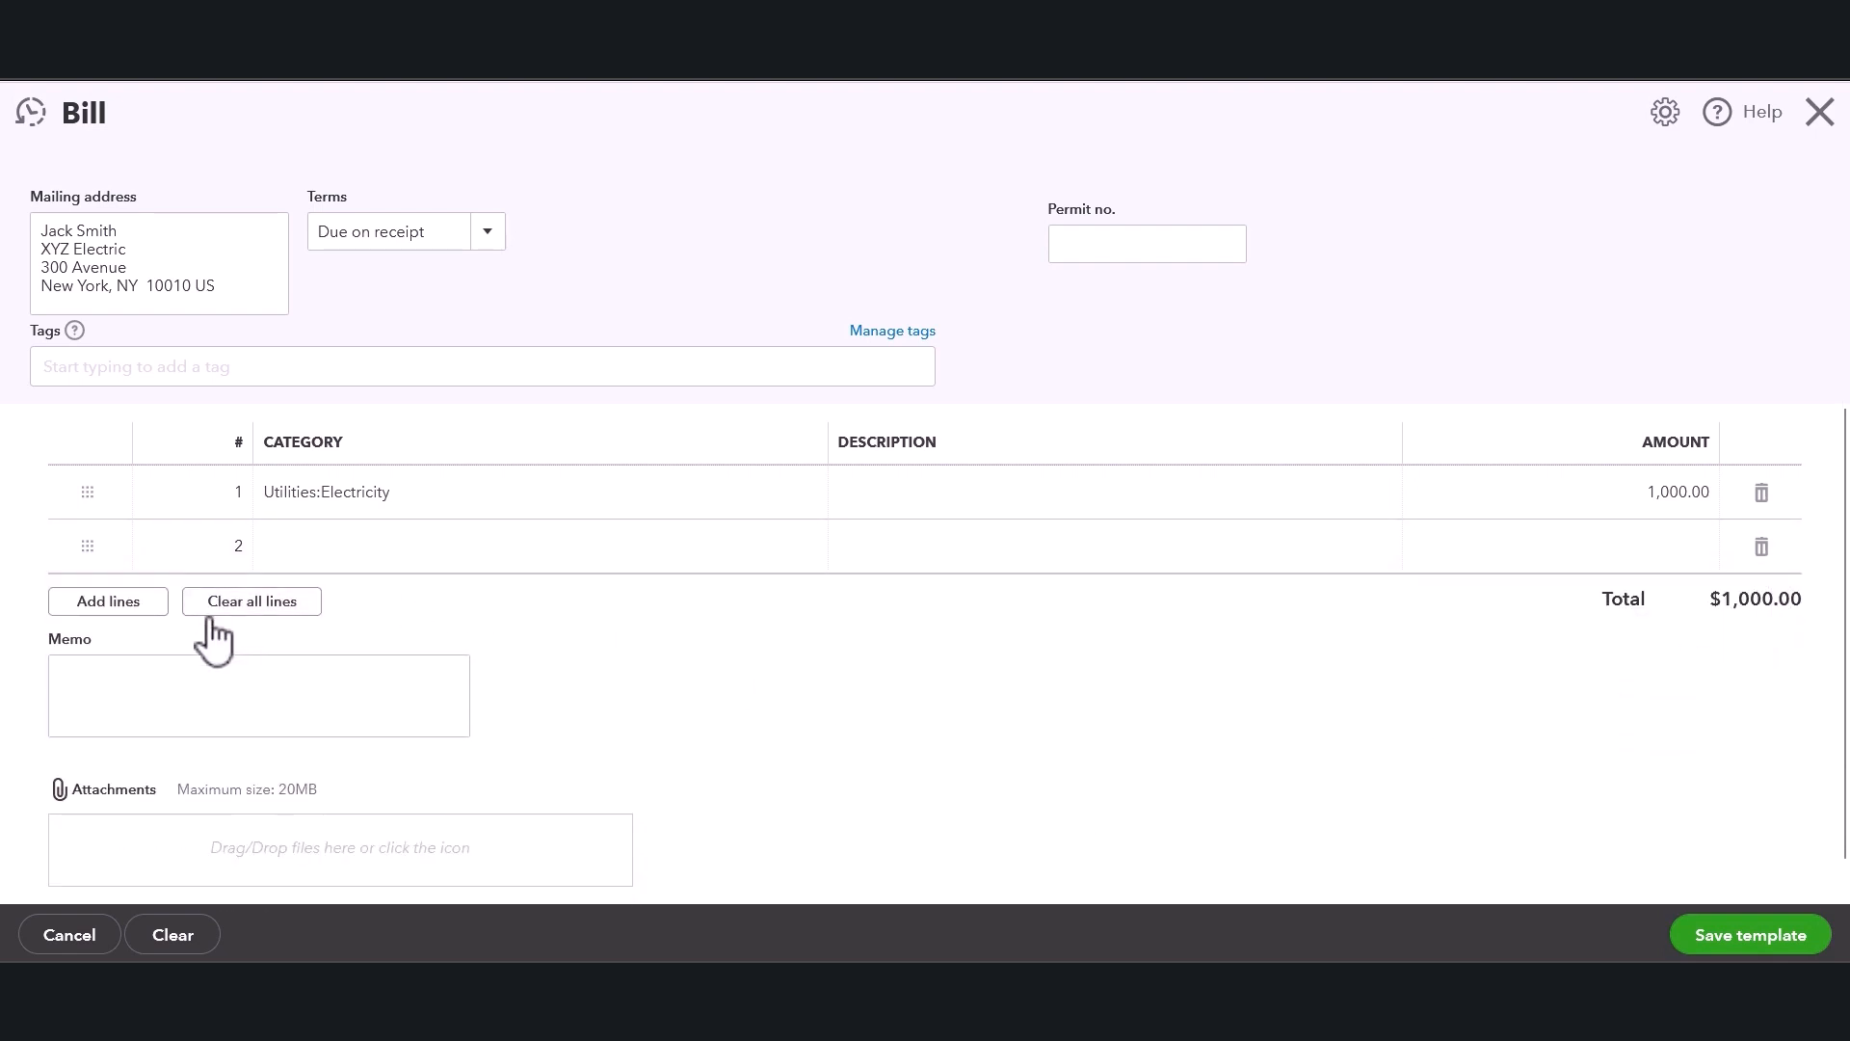
Review the memo and attachment areas of the recurring bill, then save the Electric template.
left_click(205, 706)
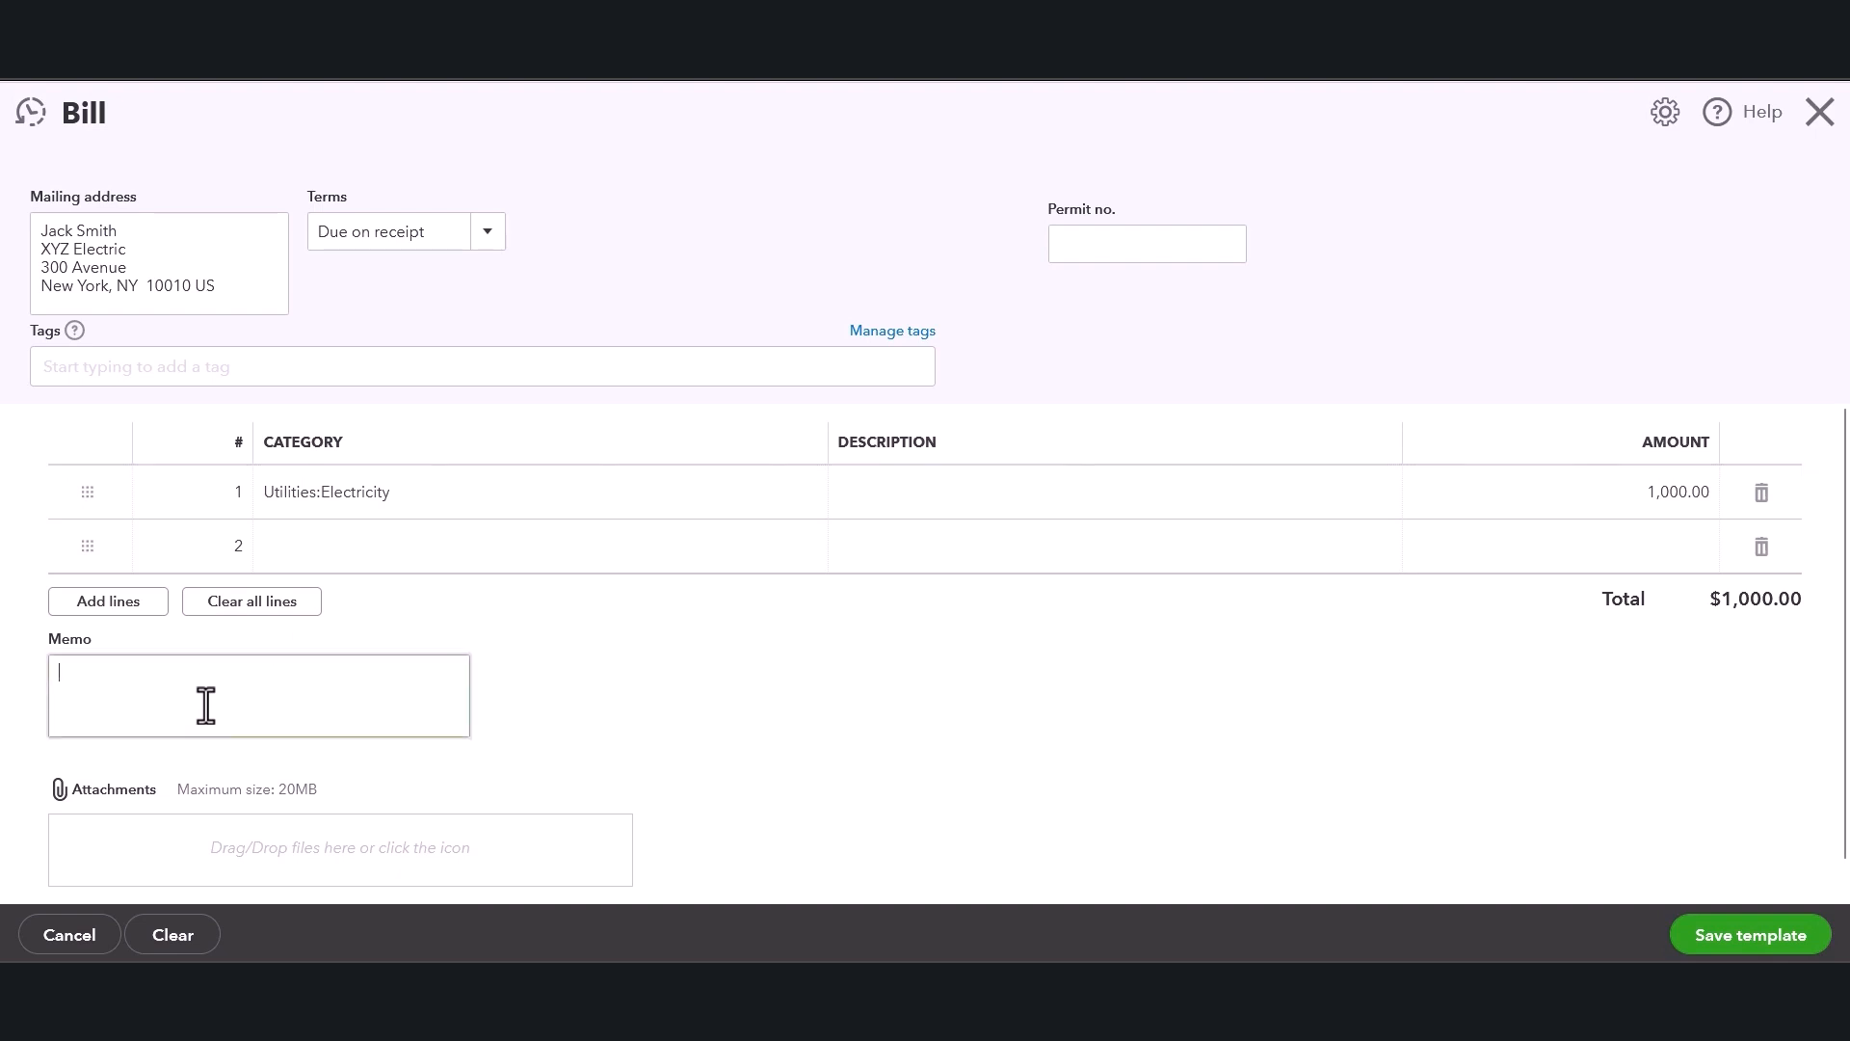
scroll(235, 648, "down", 1)
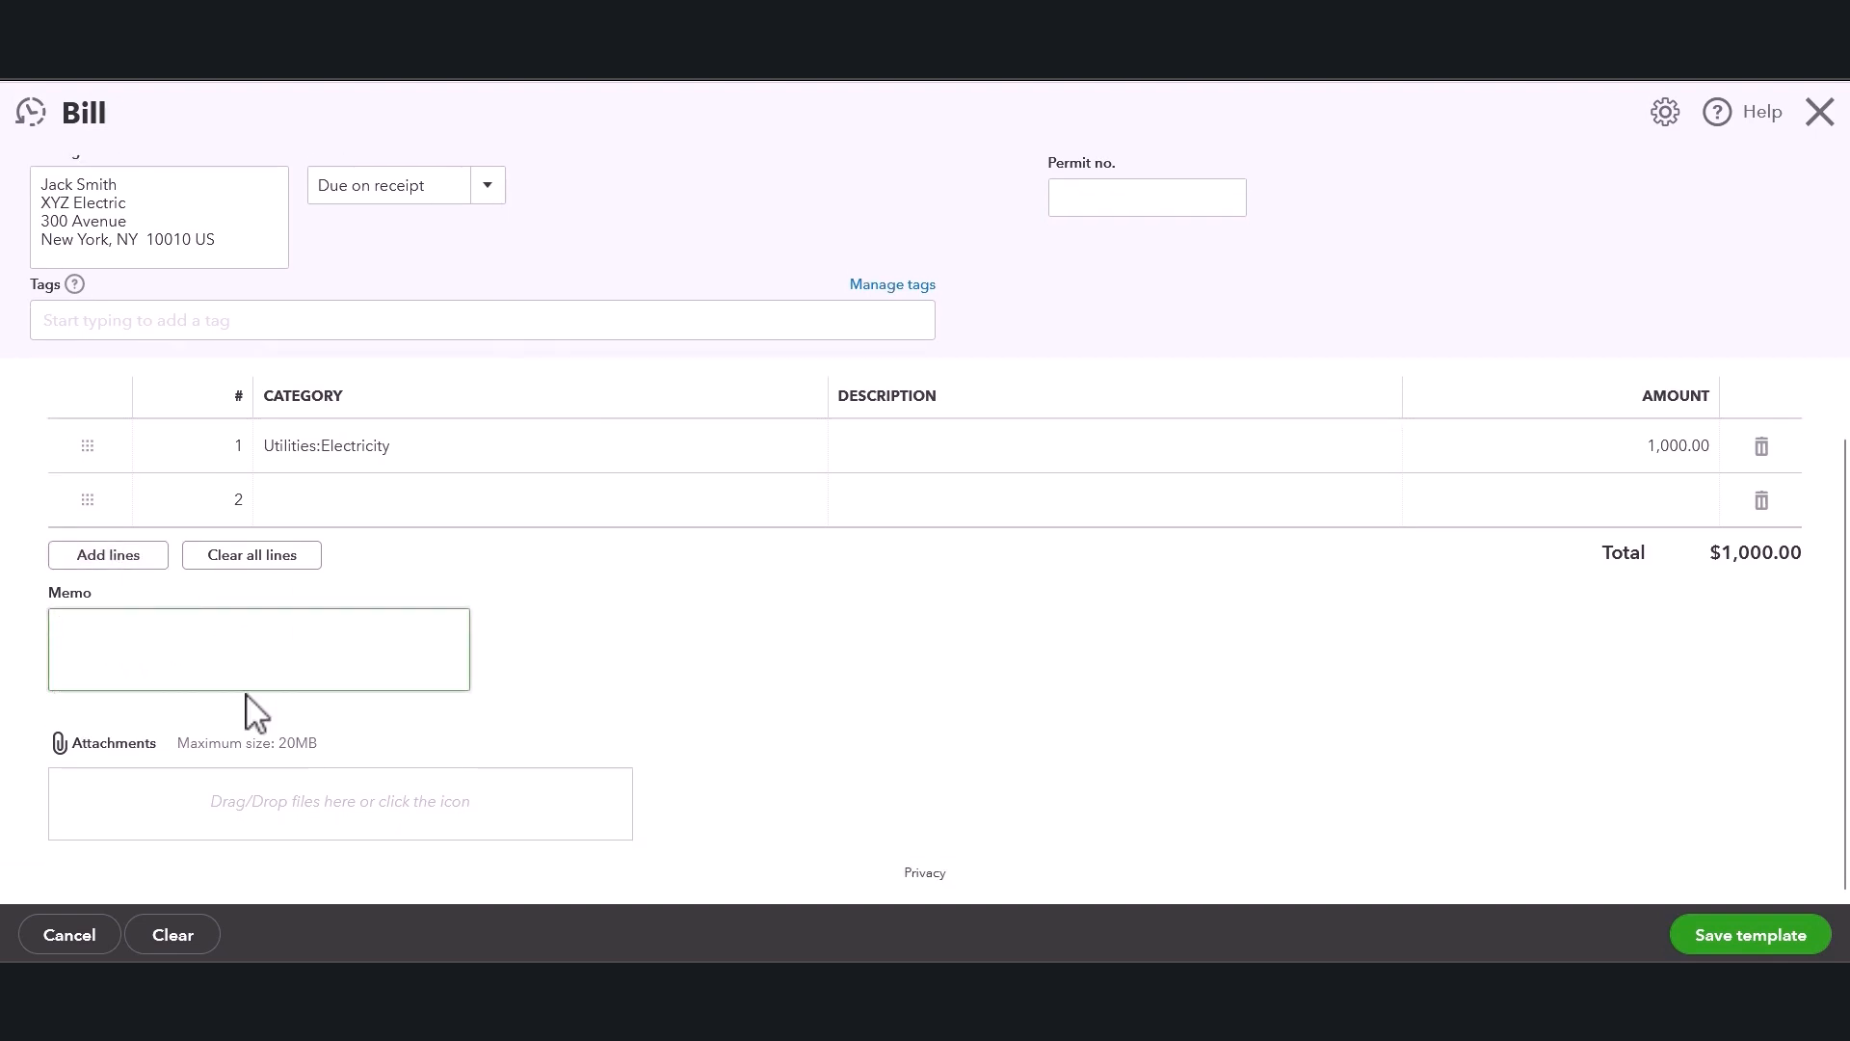
left_click(642, 644)
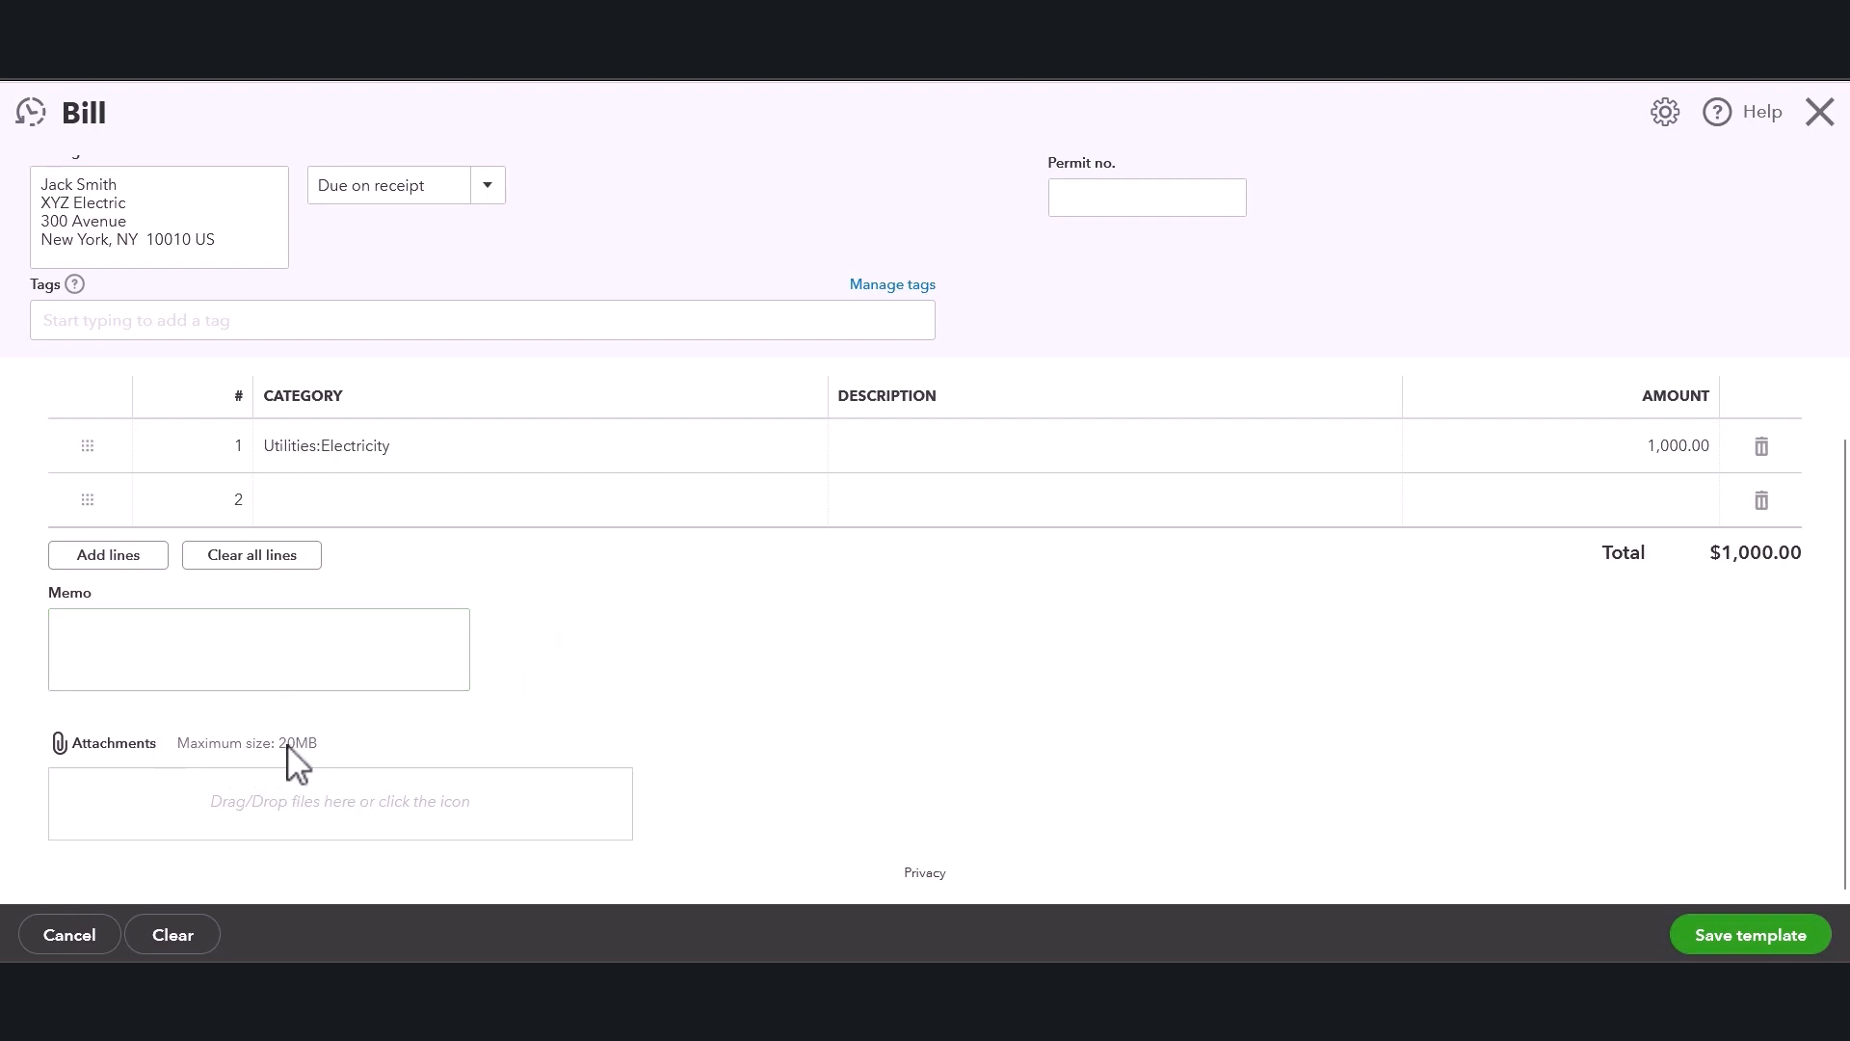
left_click_drag(208, 743, 318, 744)
left_click(671, 691)
scroll(1408, 700, "up", 2)
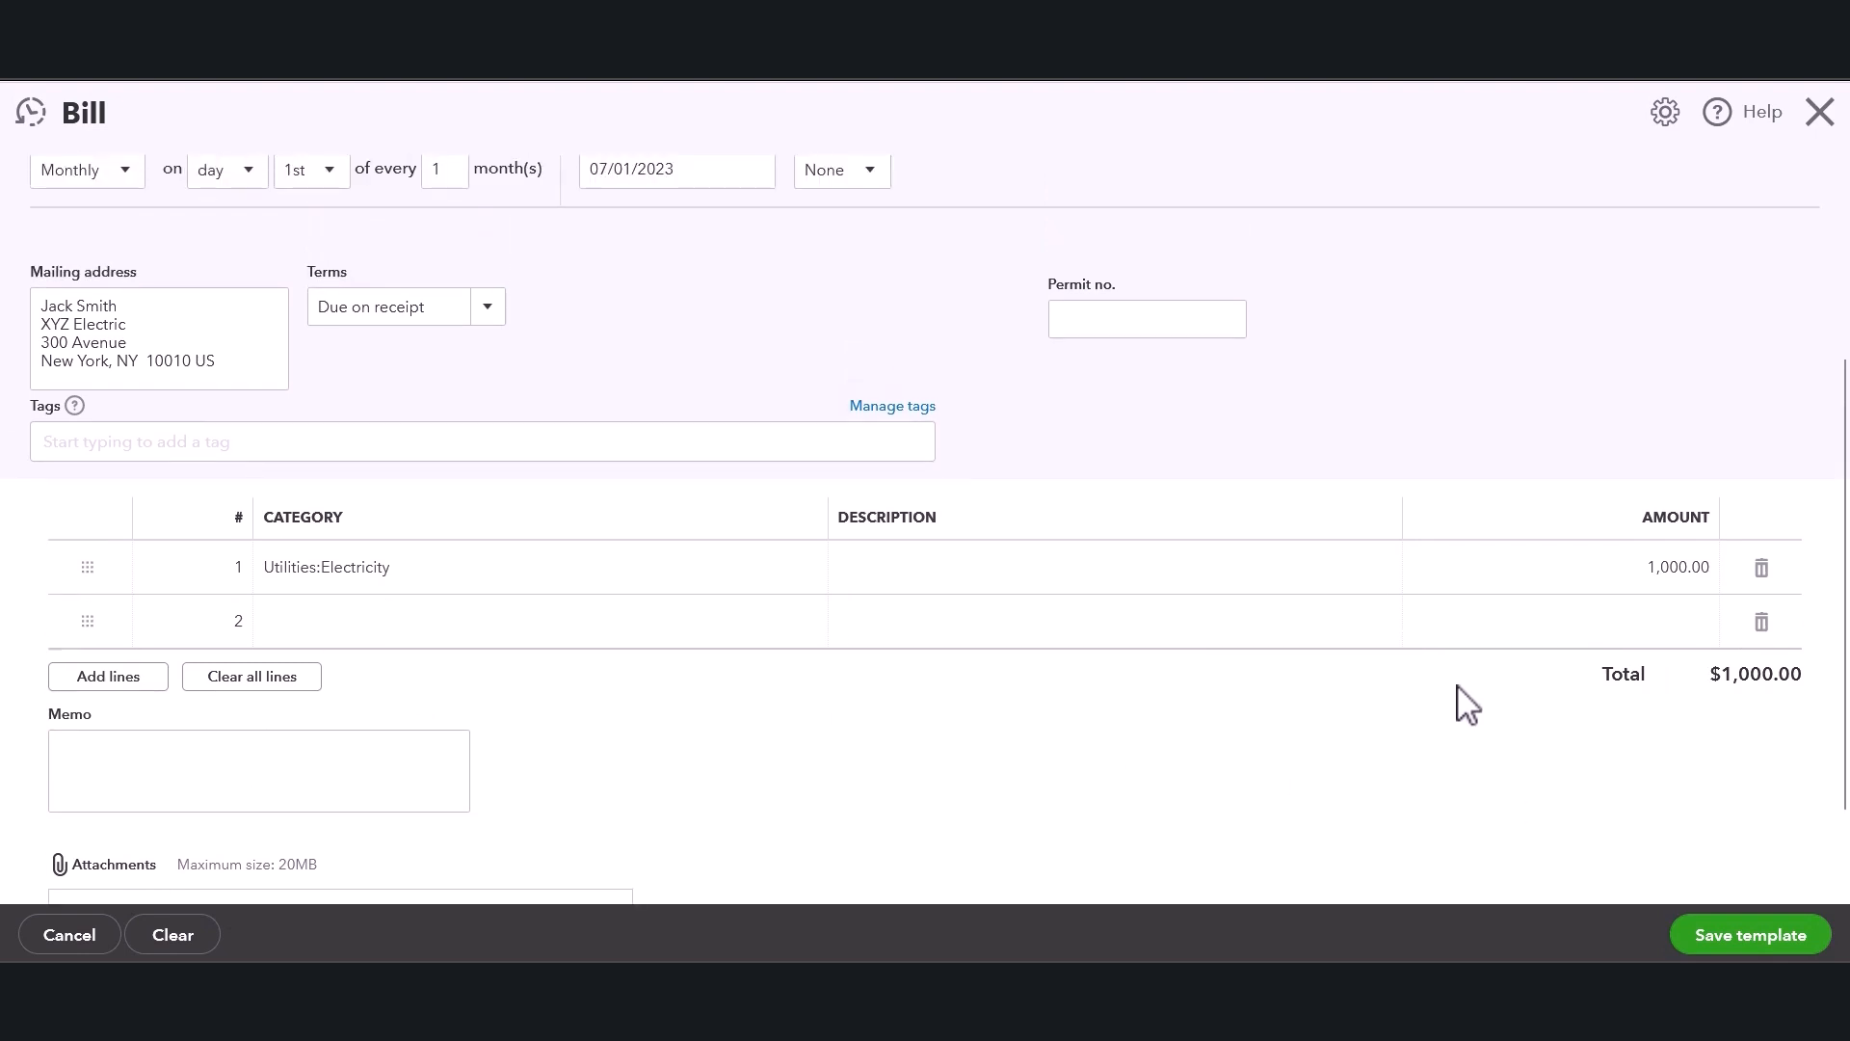
scroll(1383, 525, "up", 2)
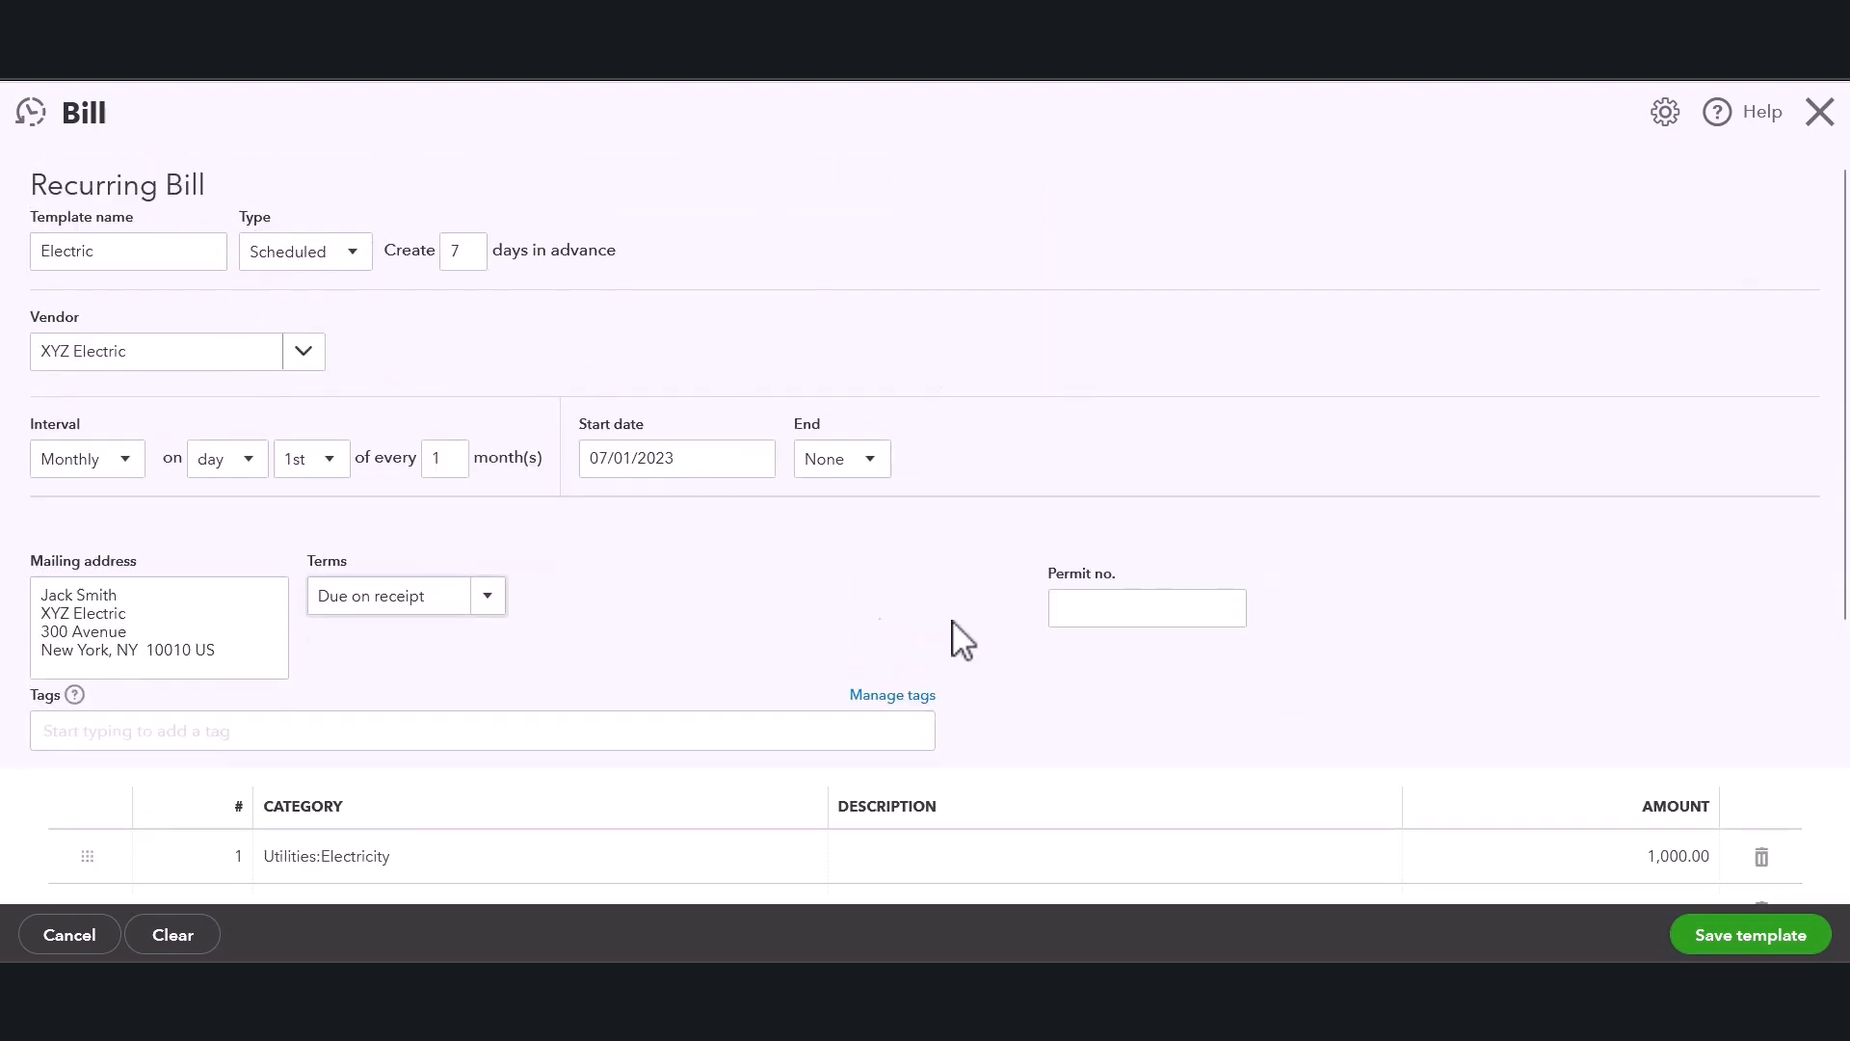
scroll(1205, 694, "down", 2)
scroll(1542, 819, "down", 2)
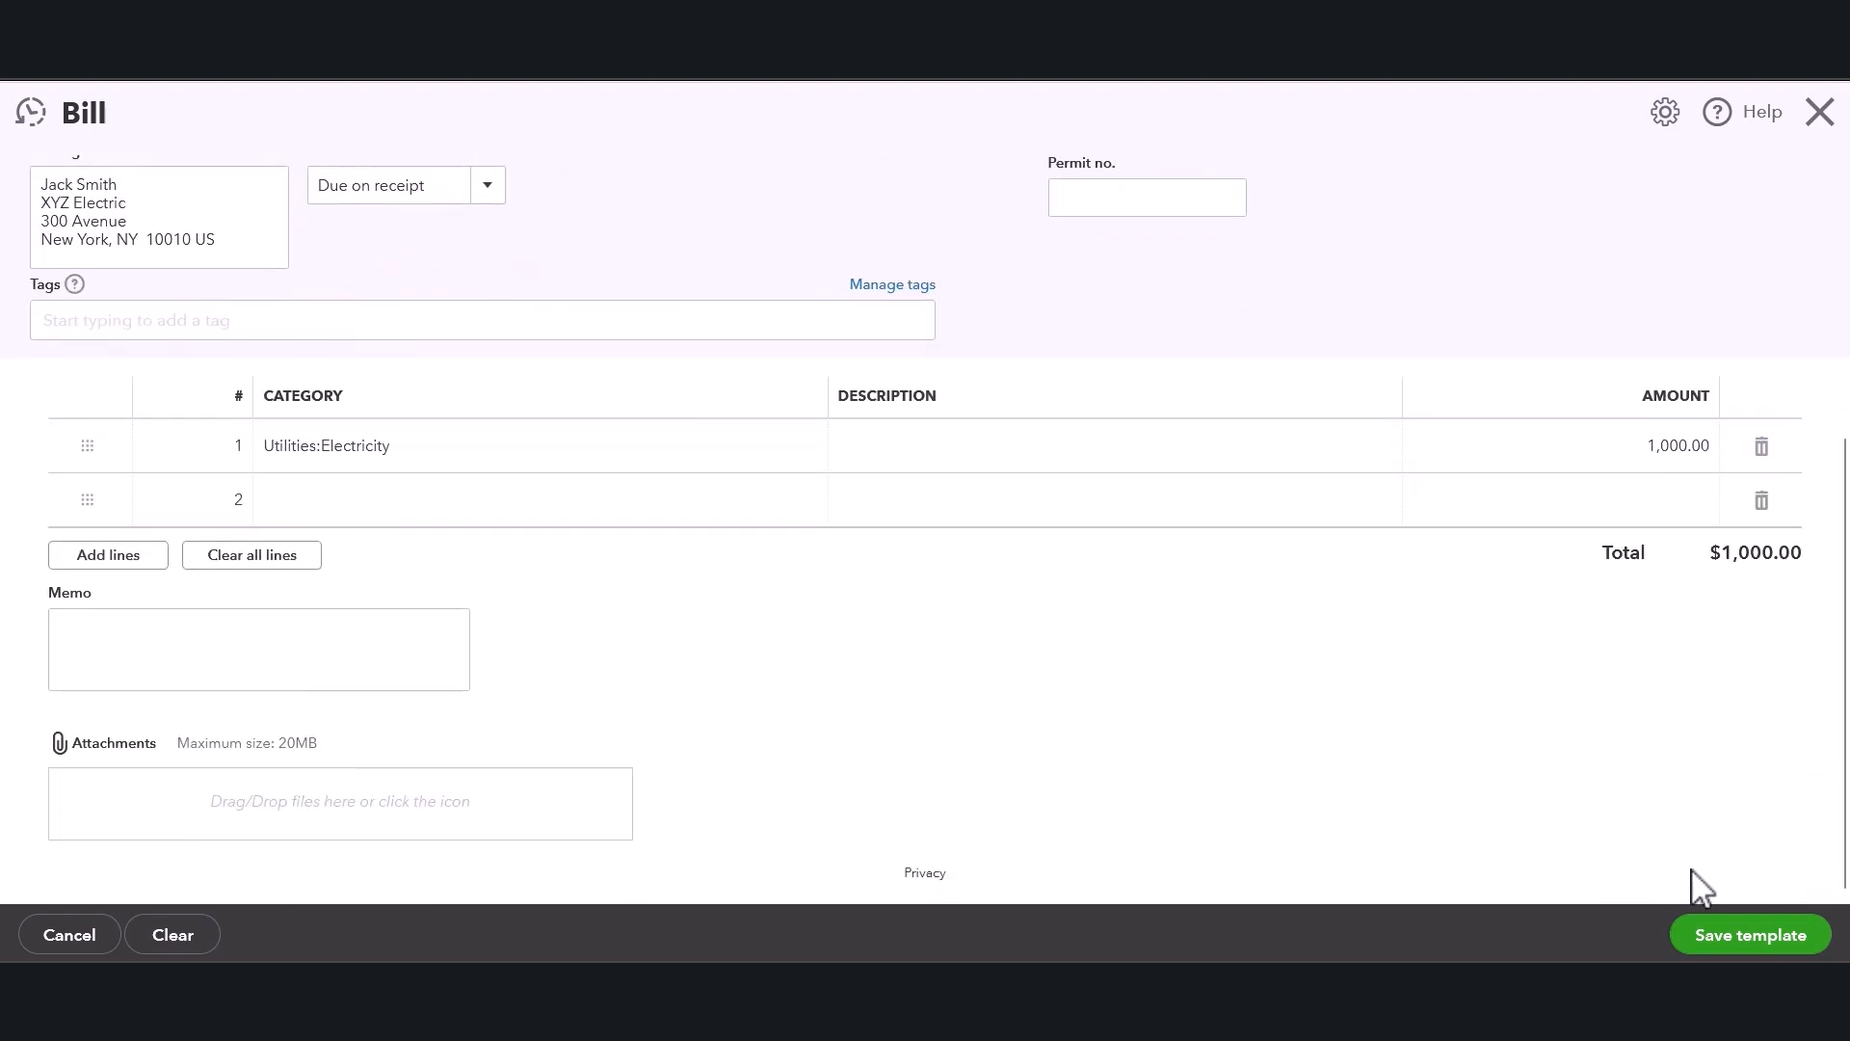
left_click(1745, 940)
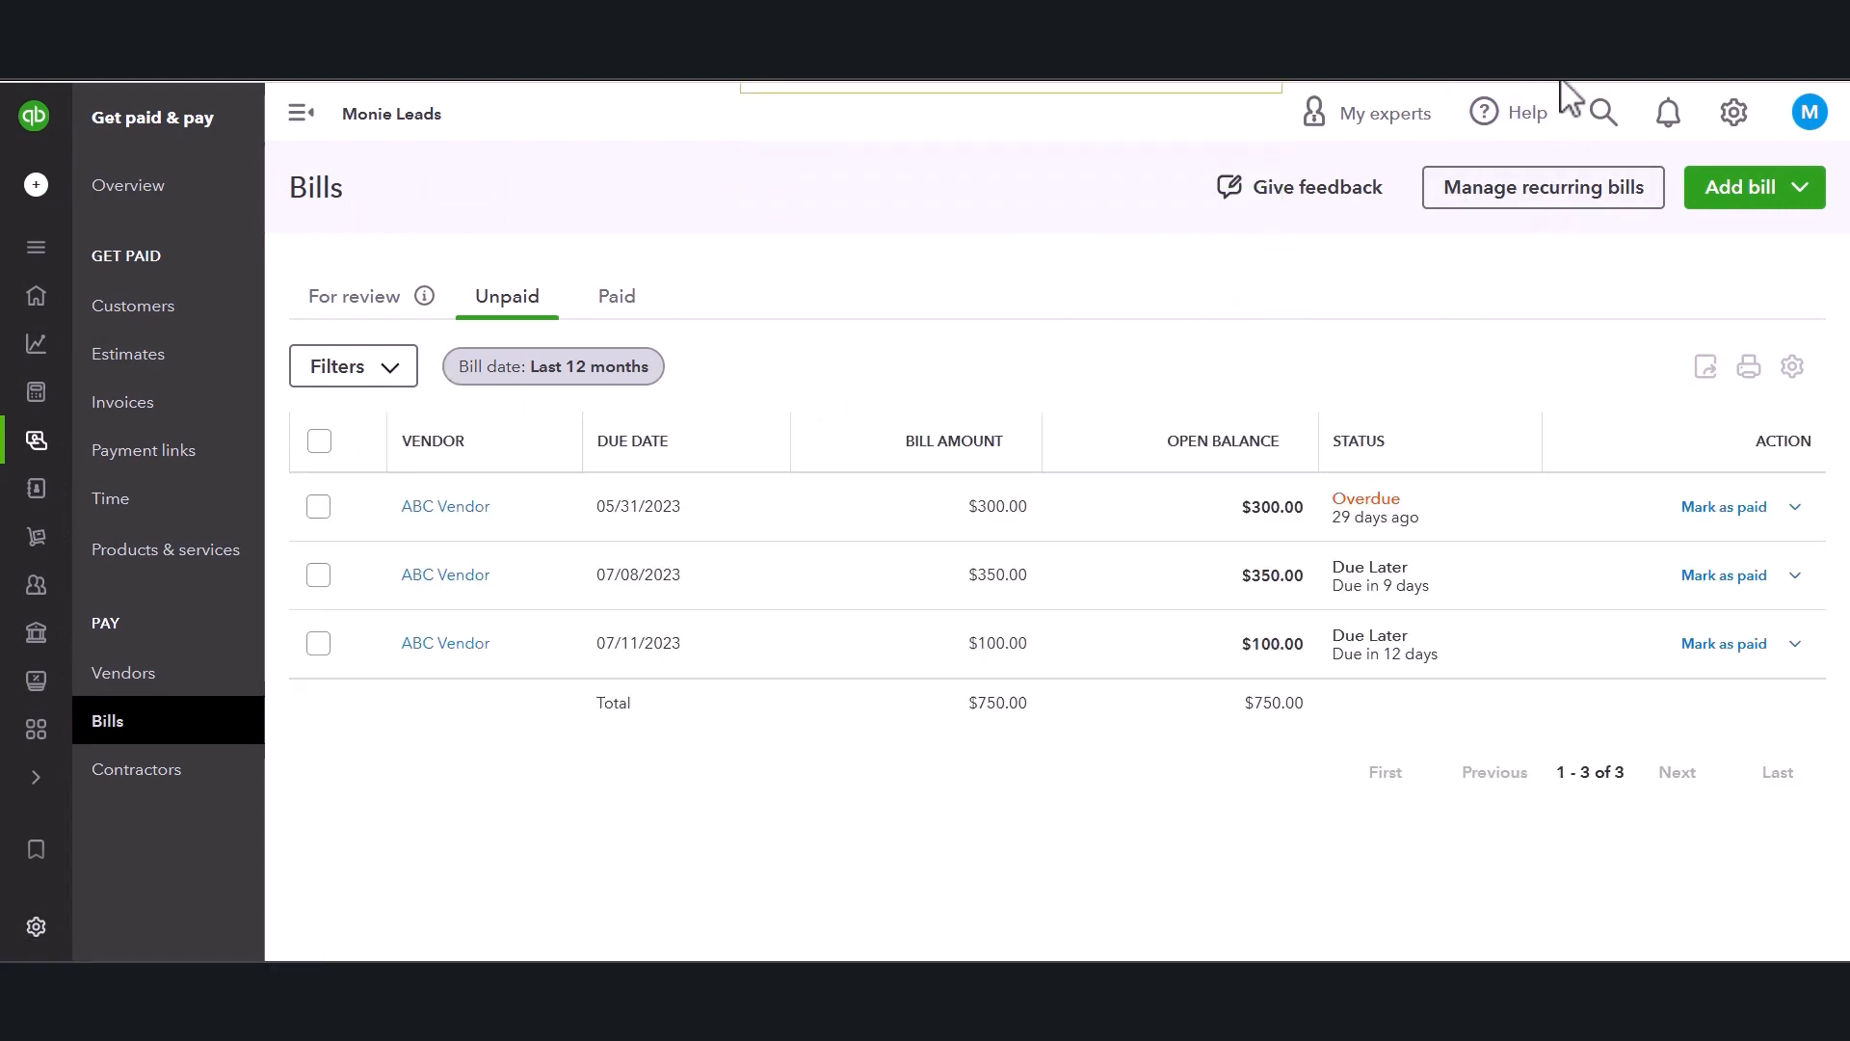
Open the recurring transactions list and examine the Electric template's row settings and action options.
left_click(1542, 193)
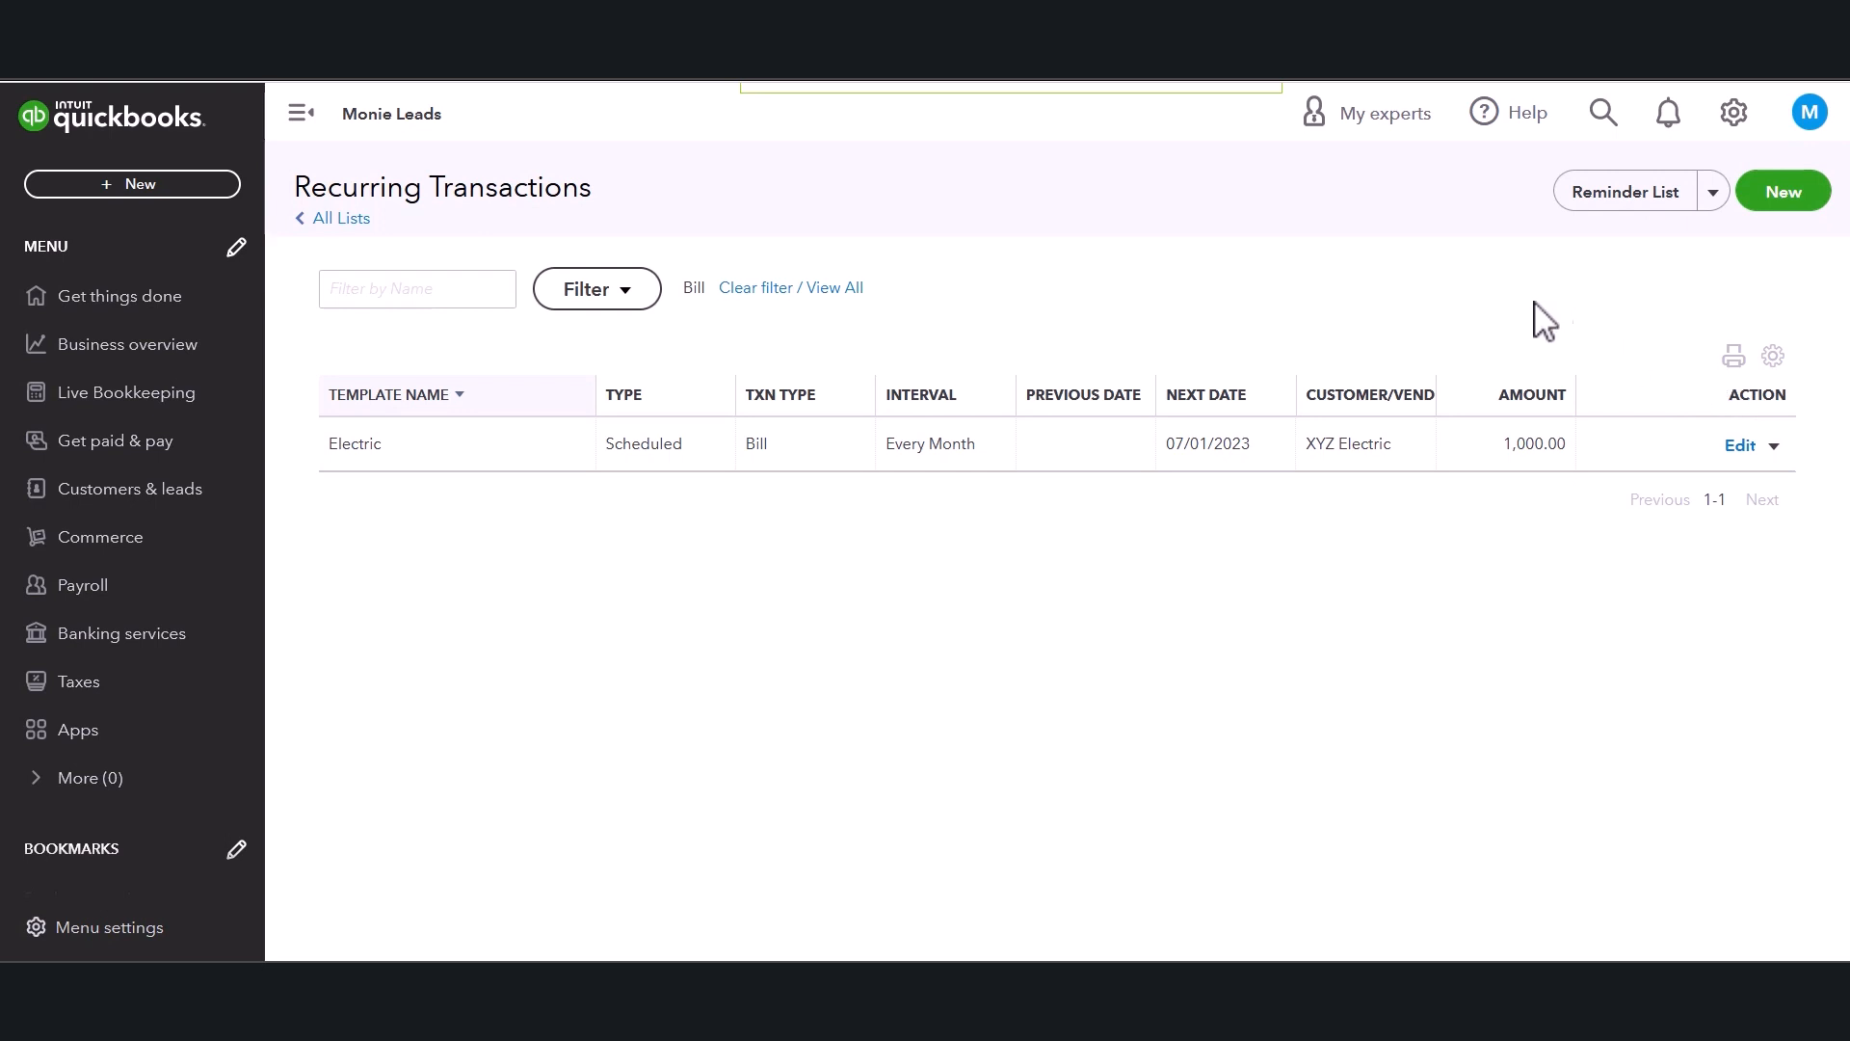
left_click(1773, 358)
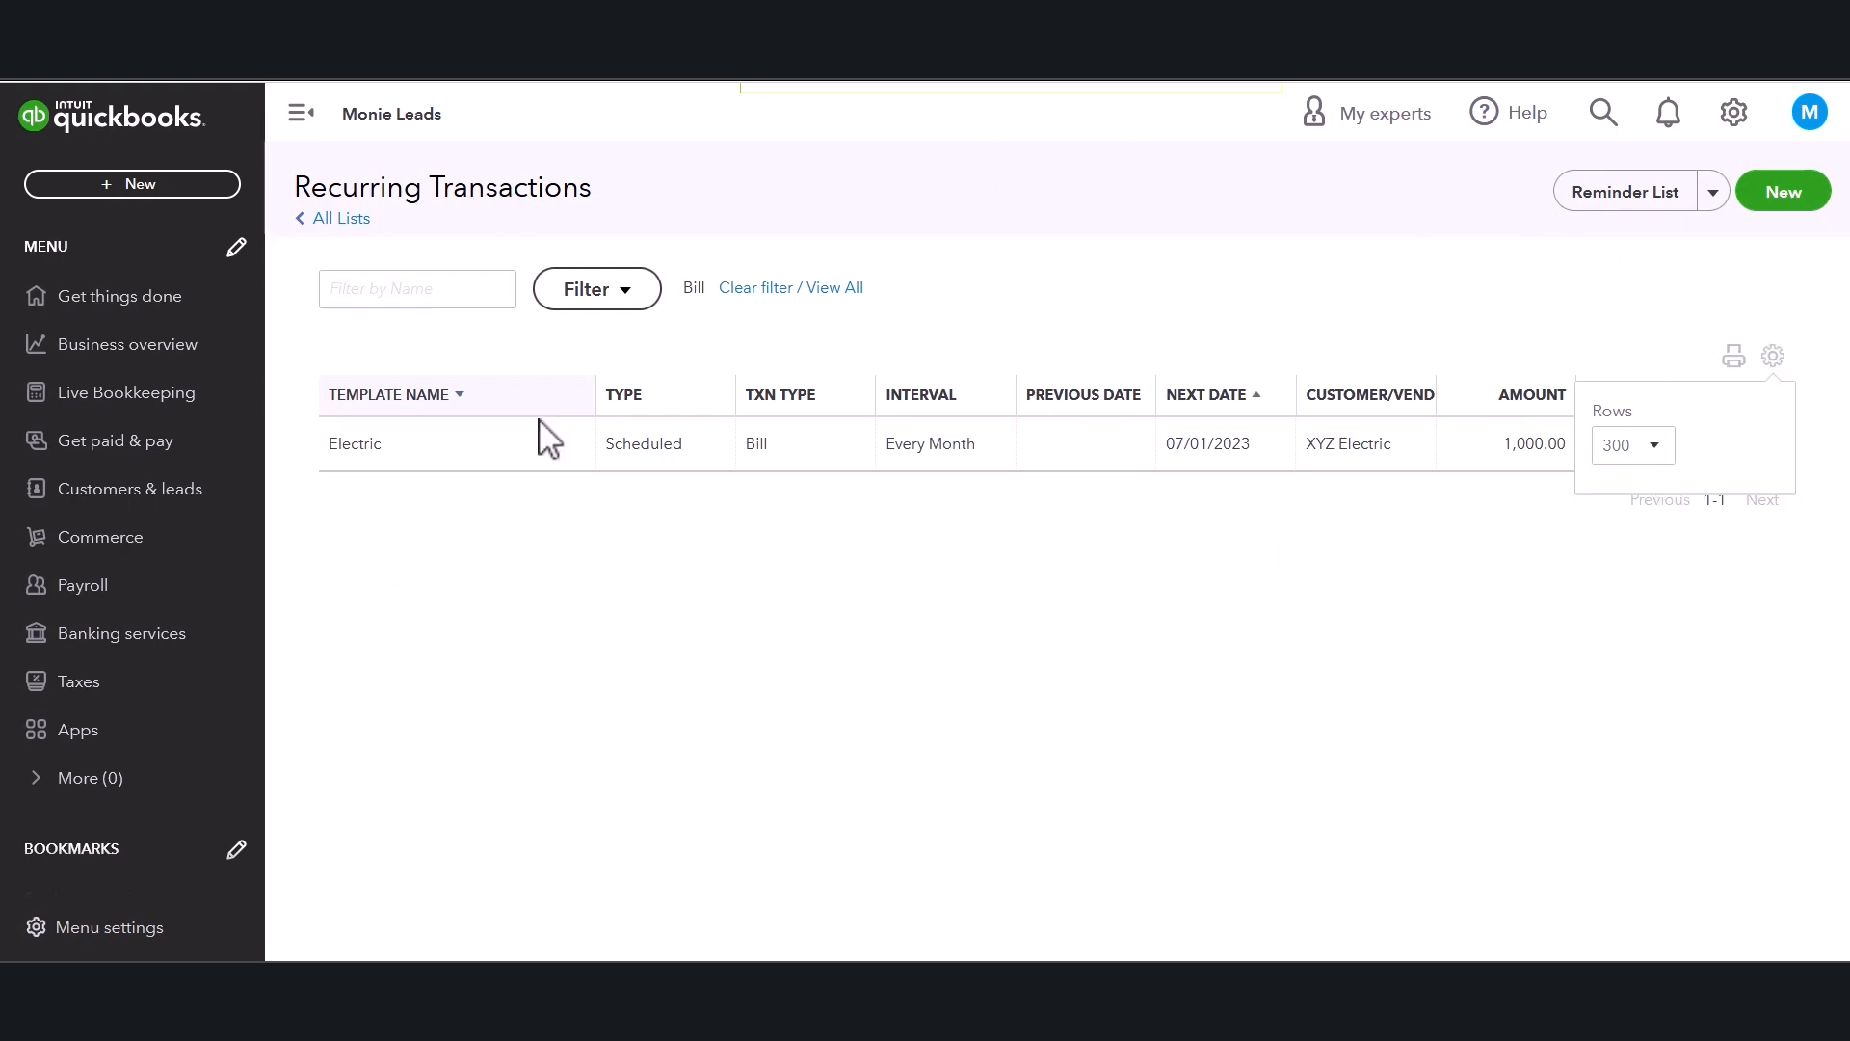
left_click(1068, 725)
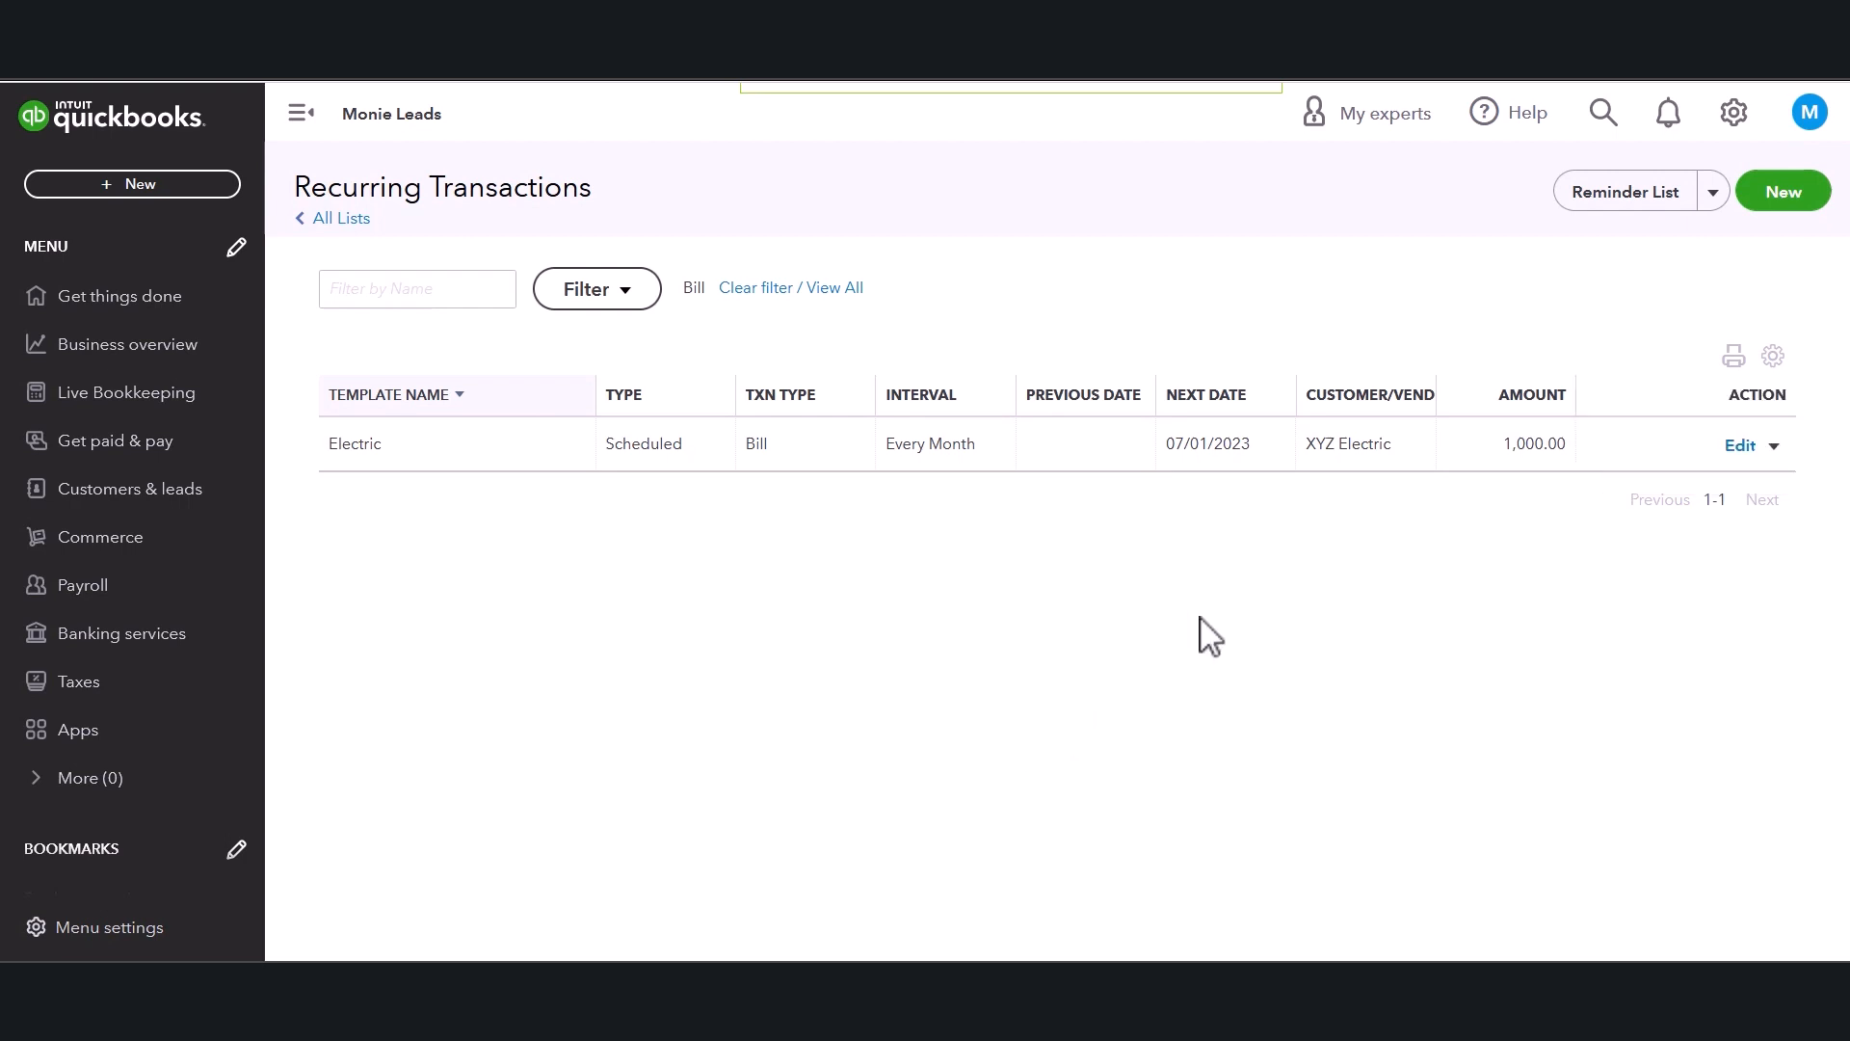
left_click(1774, 446)
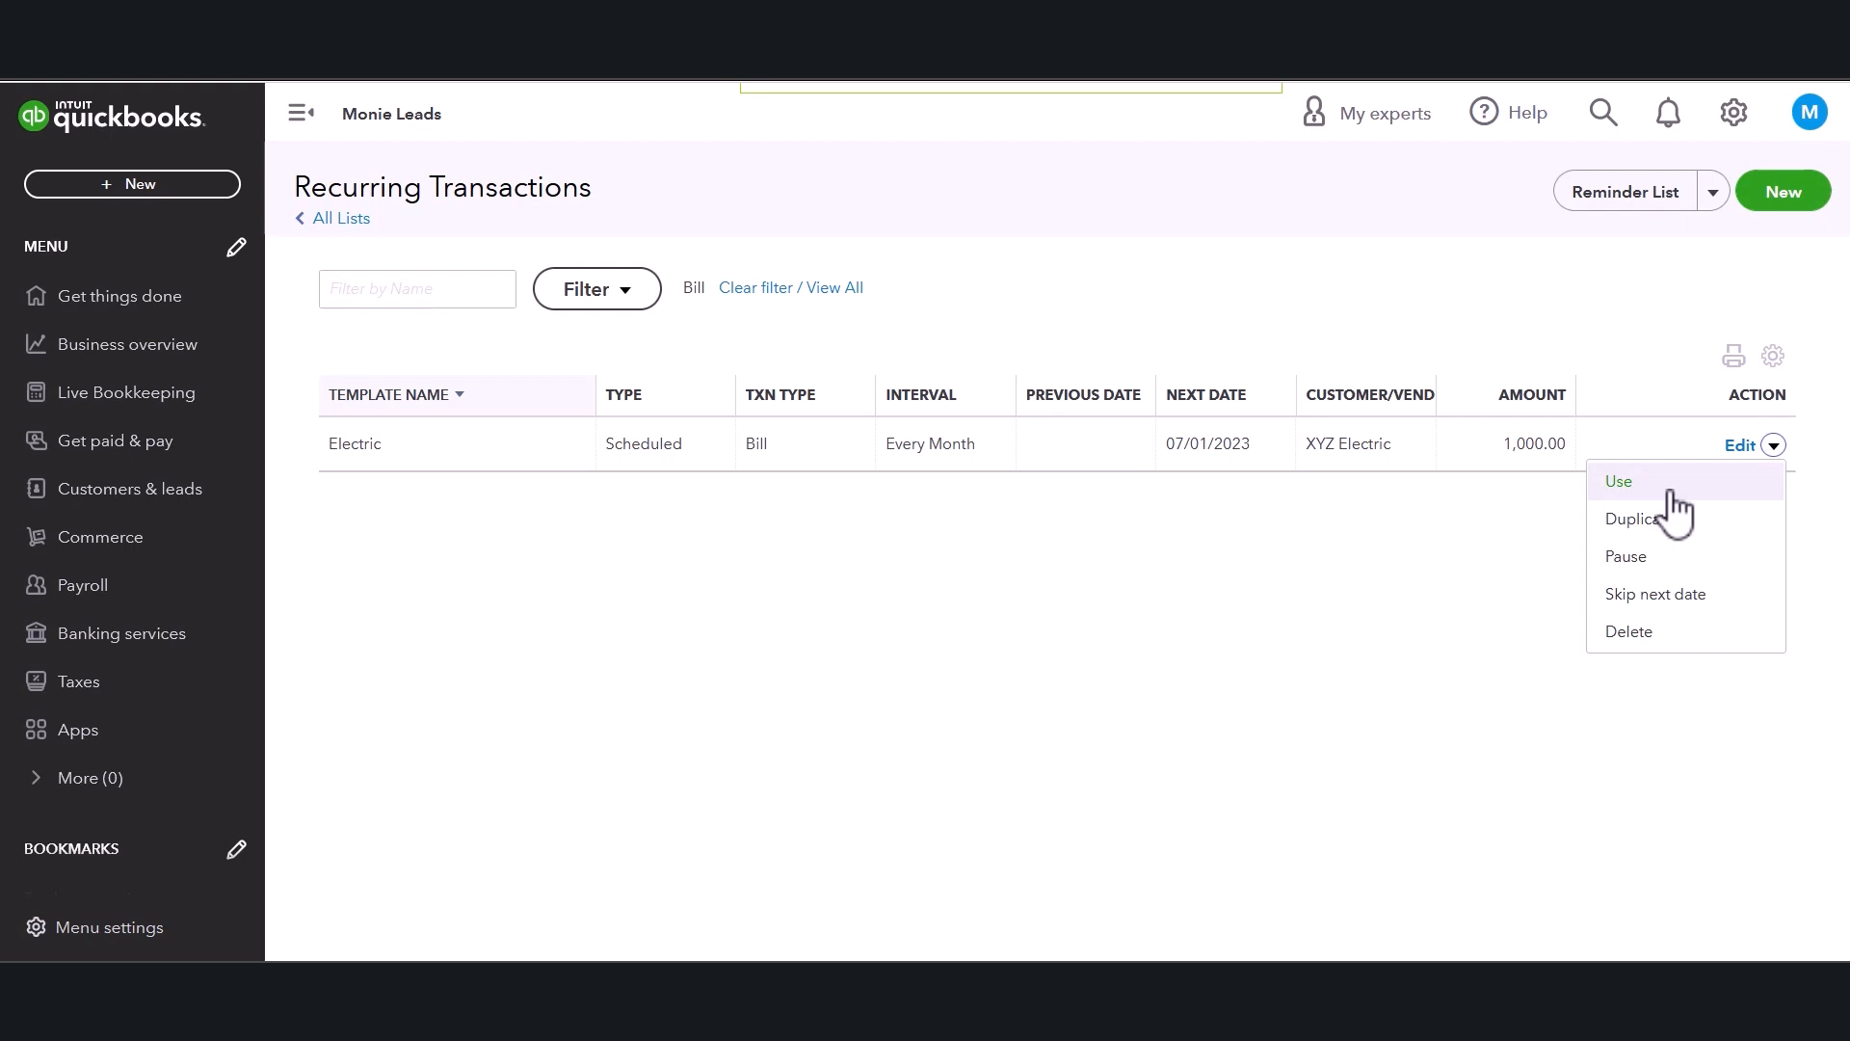
left_click(1510, 675)
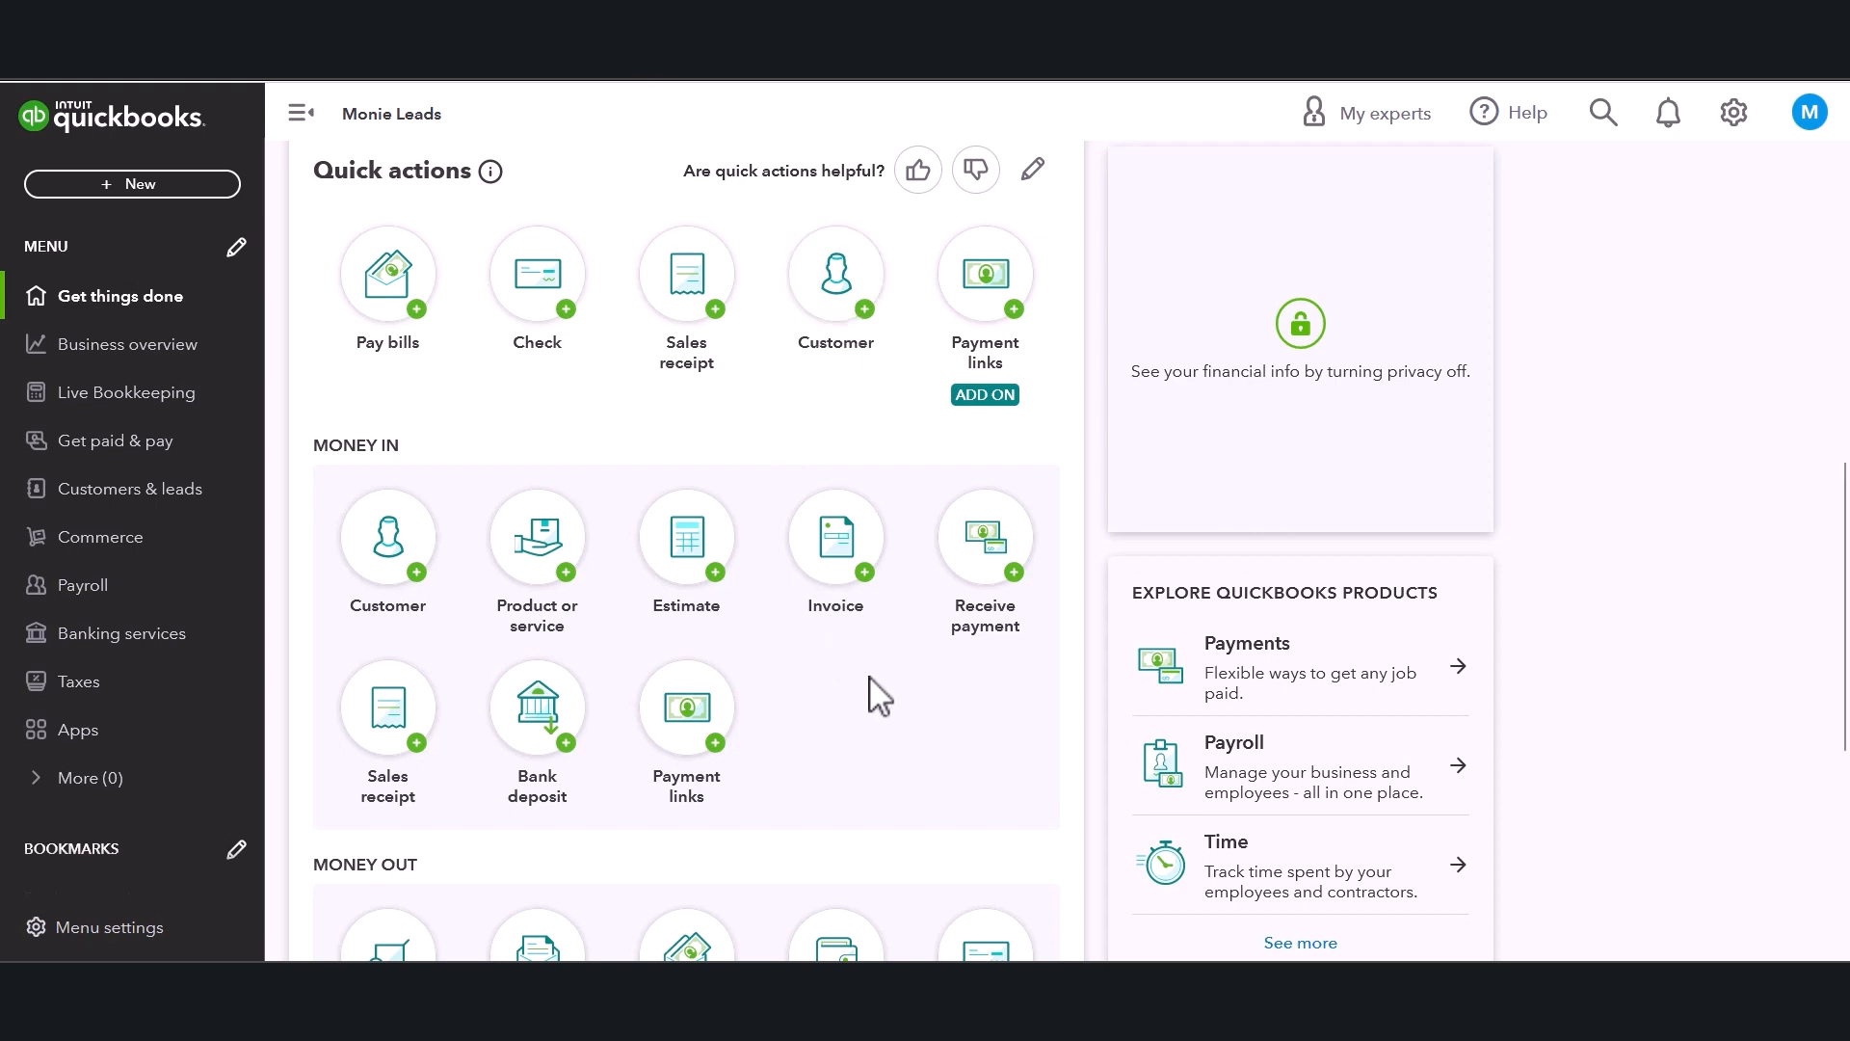
Start a new expense and choose the individual vendor from the payee list.
scroll(867, 691, "down", 1)
scroll(537, 472, "down", 2)
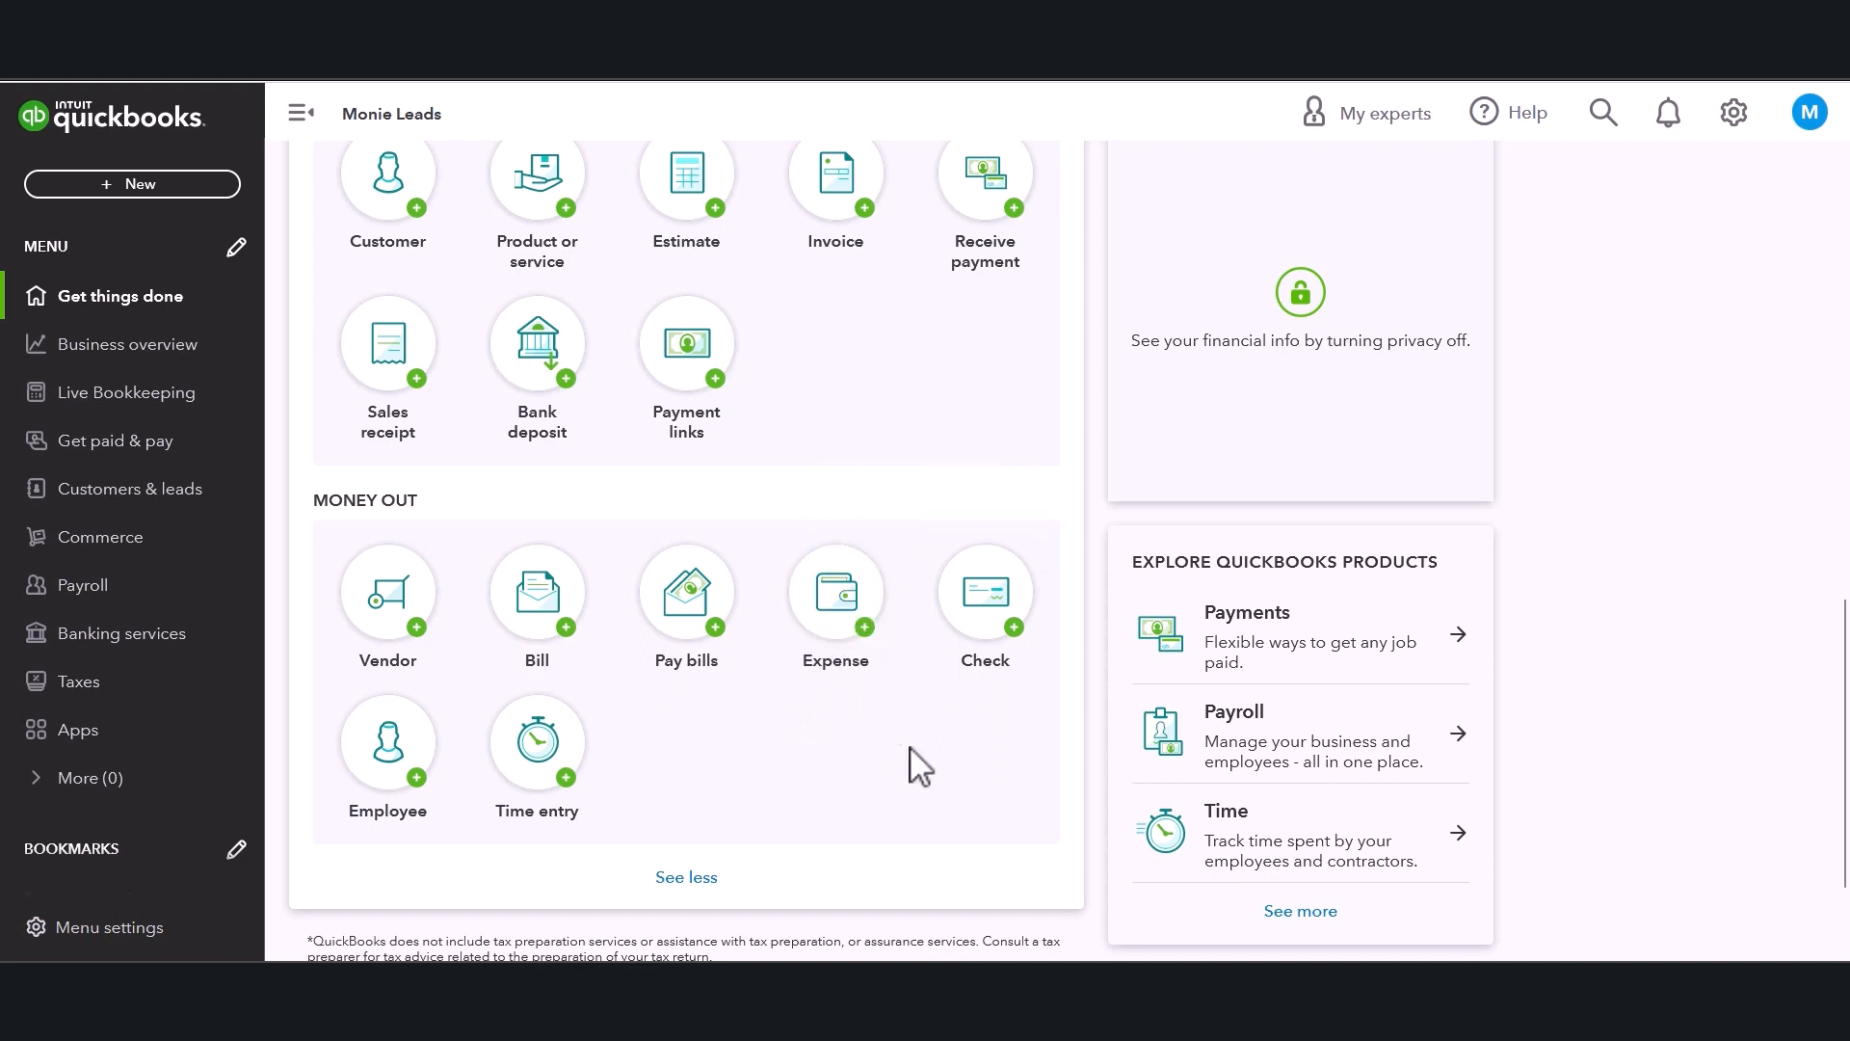
scroll(1253, 602, "up", 3)
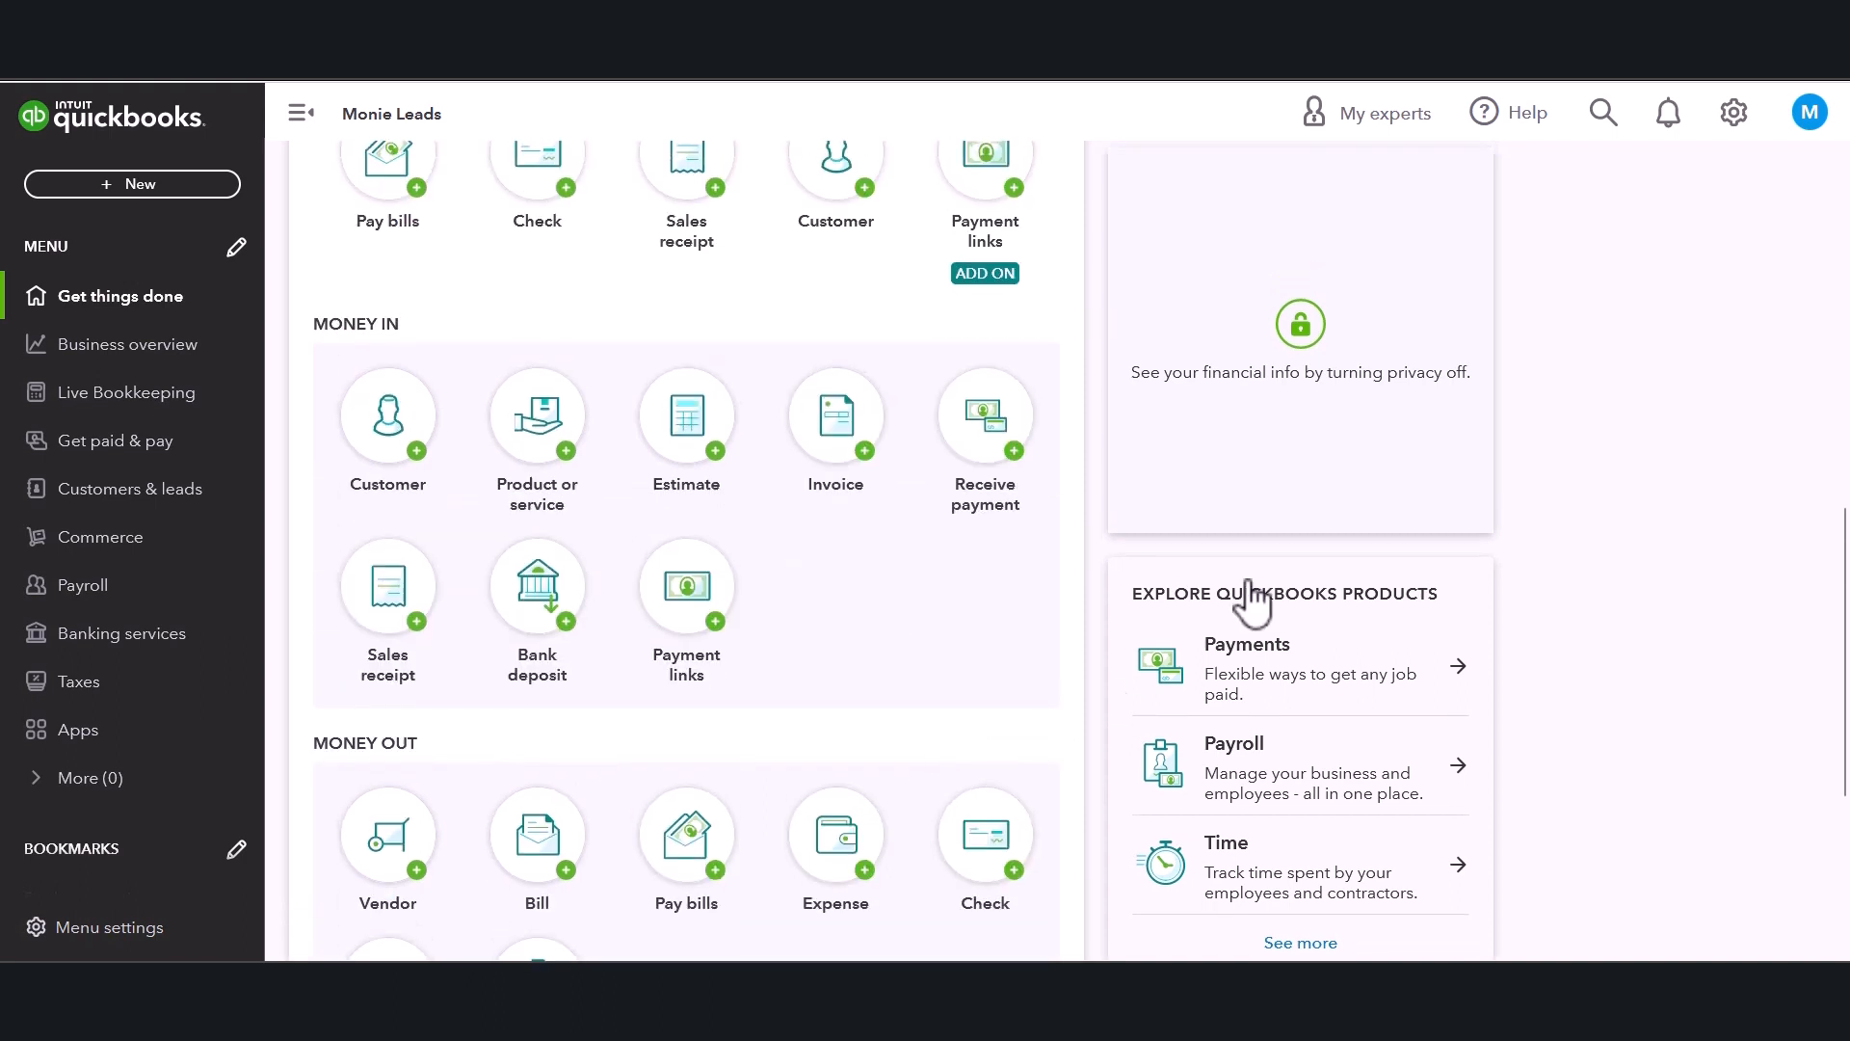
left_click(144, 189)
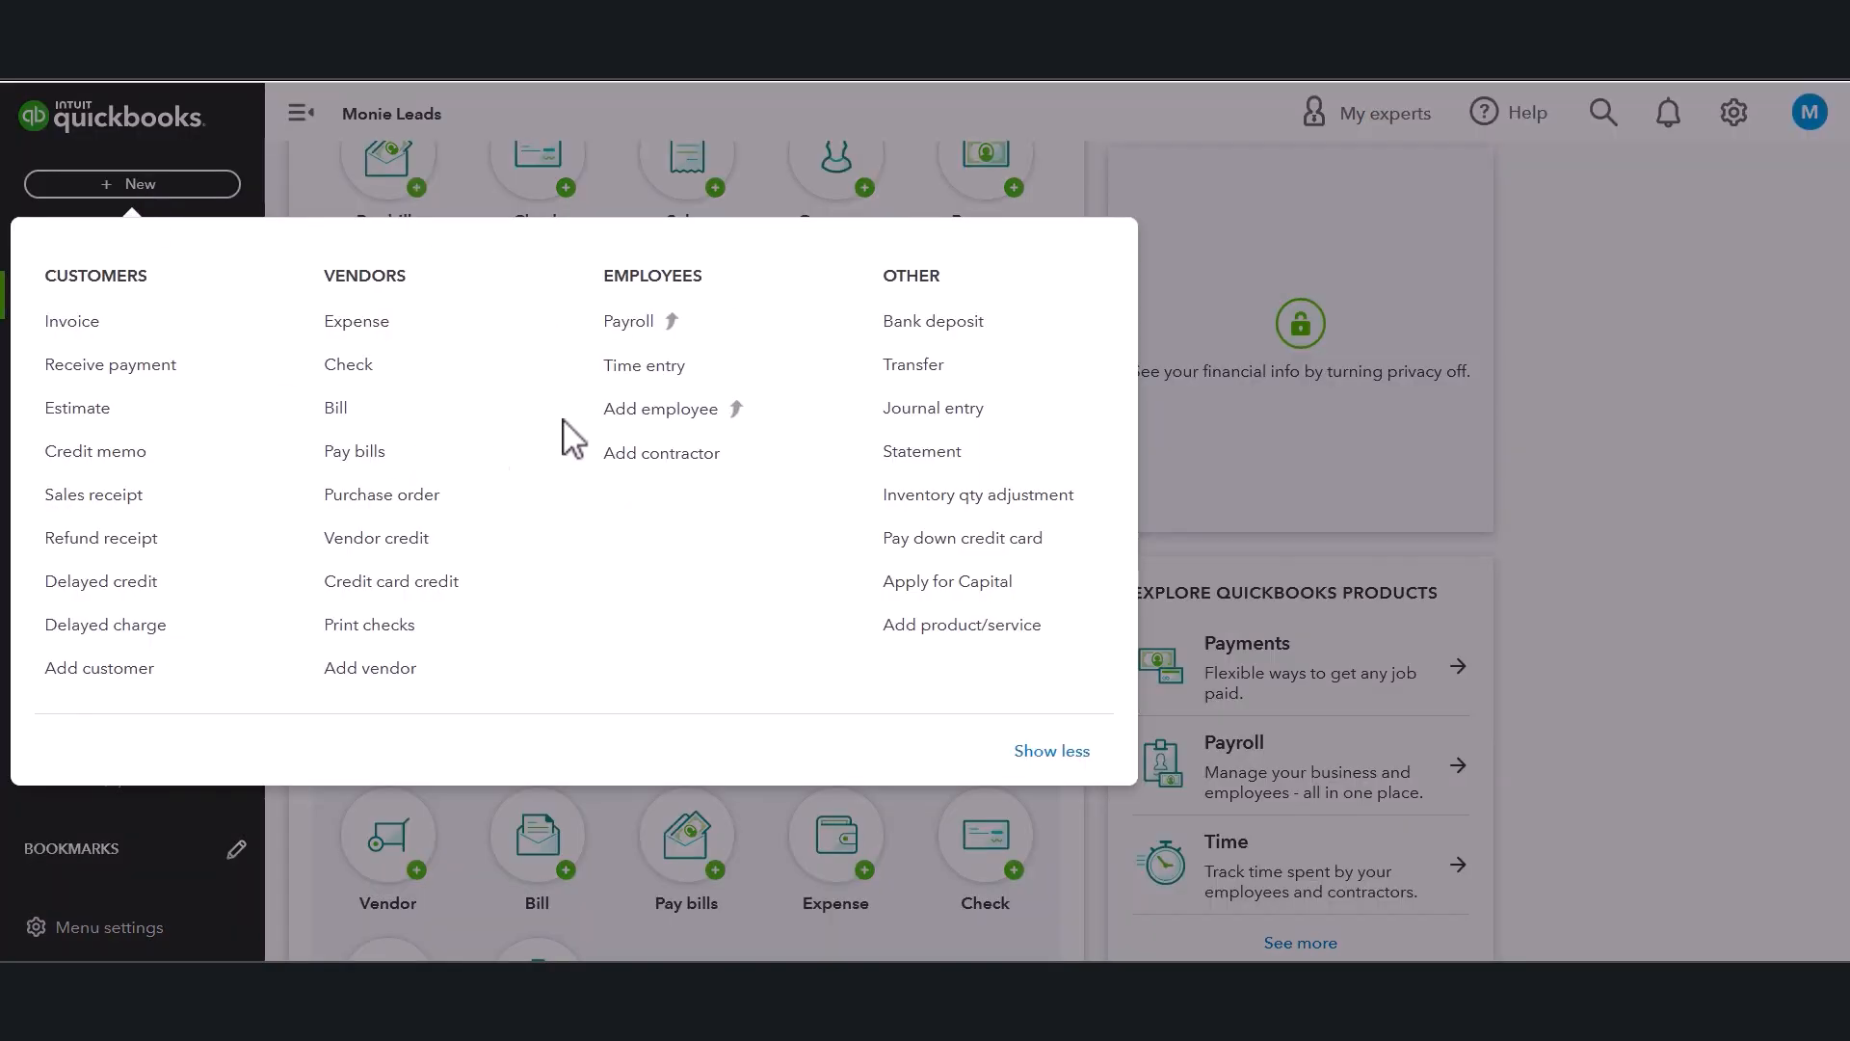
left_click(379, 335)
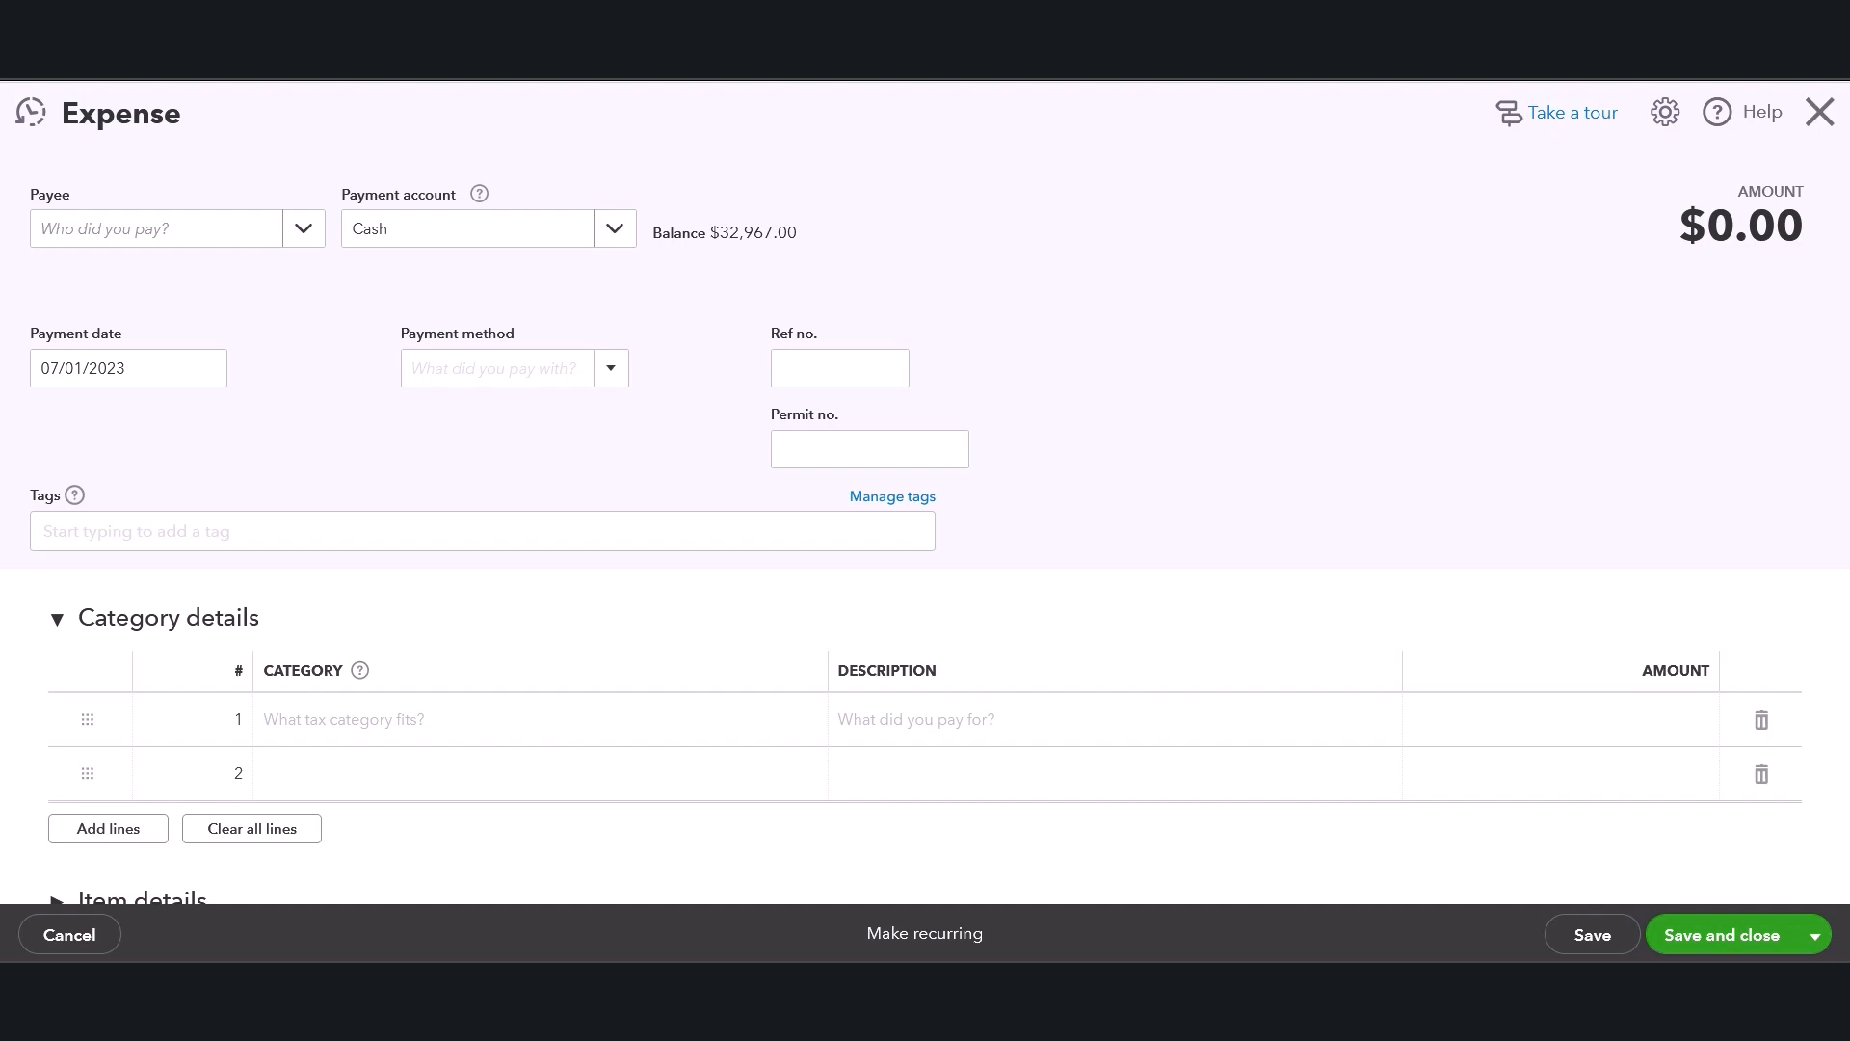
left_click(302, 232)
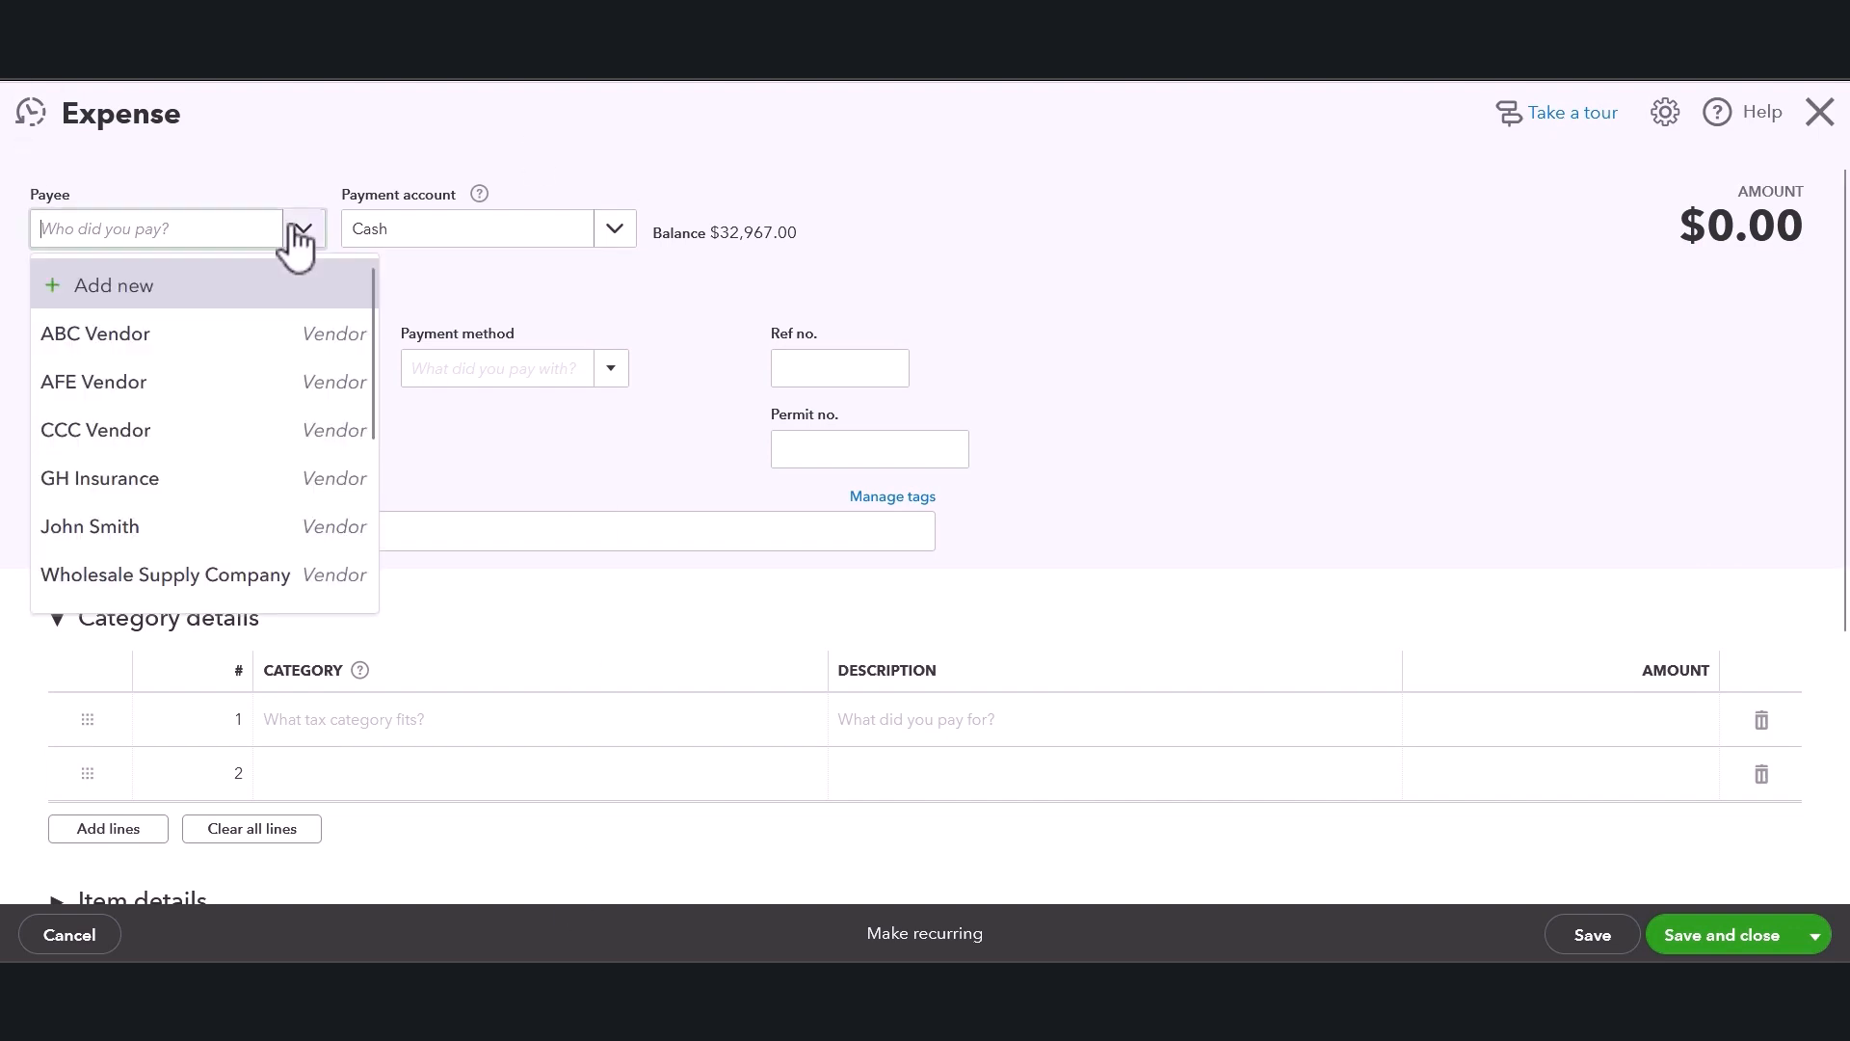
left_click(133, 531)
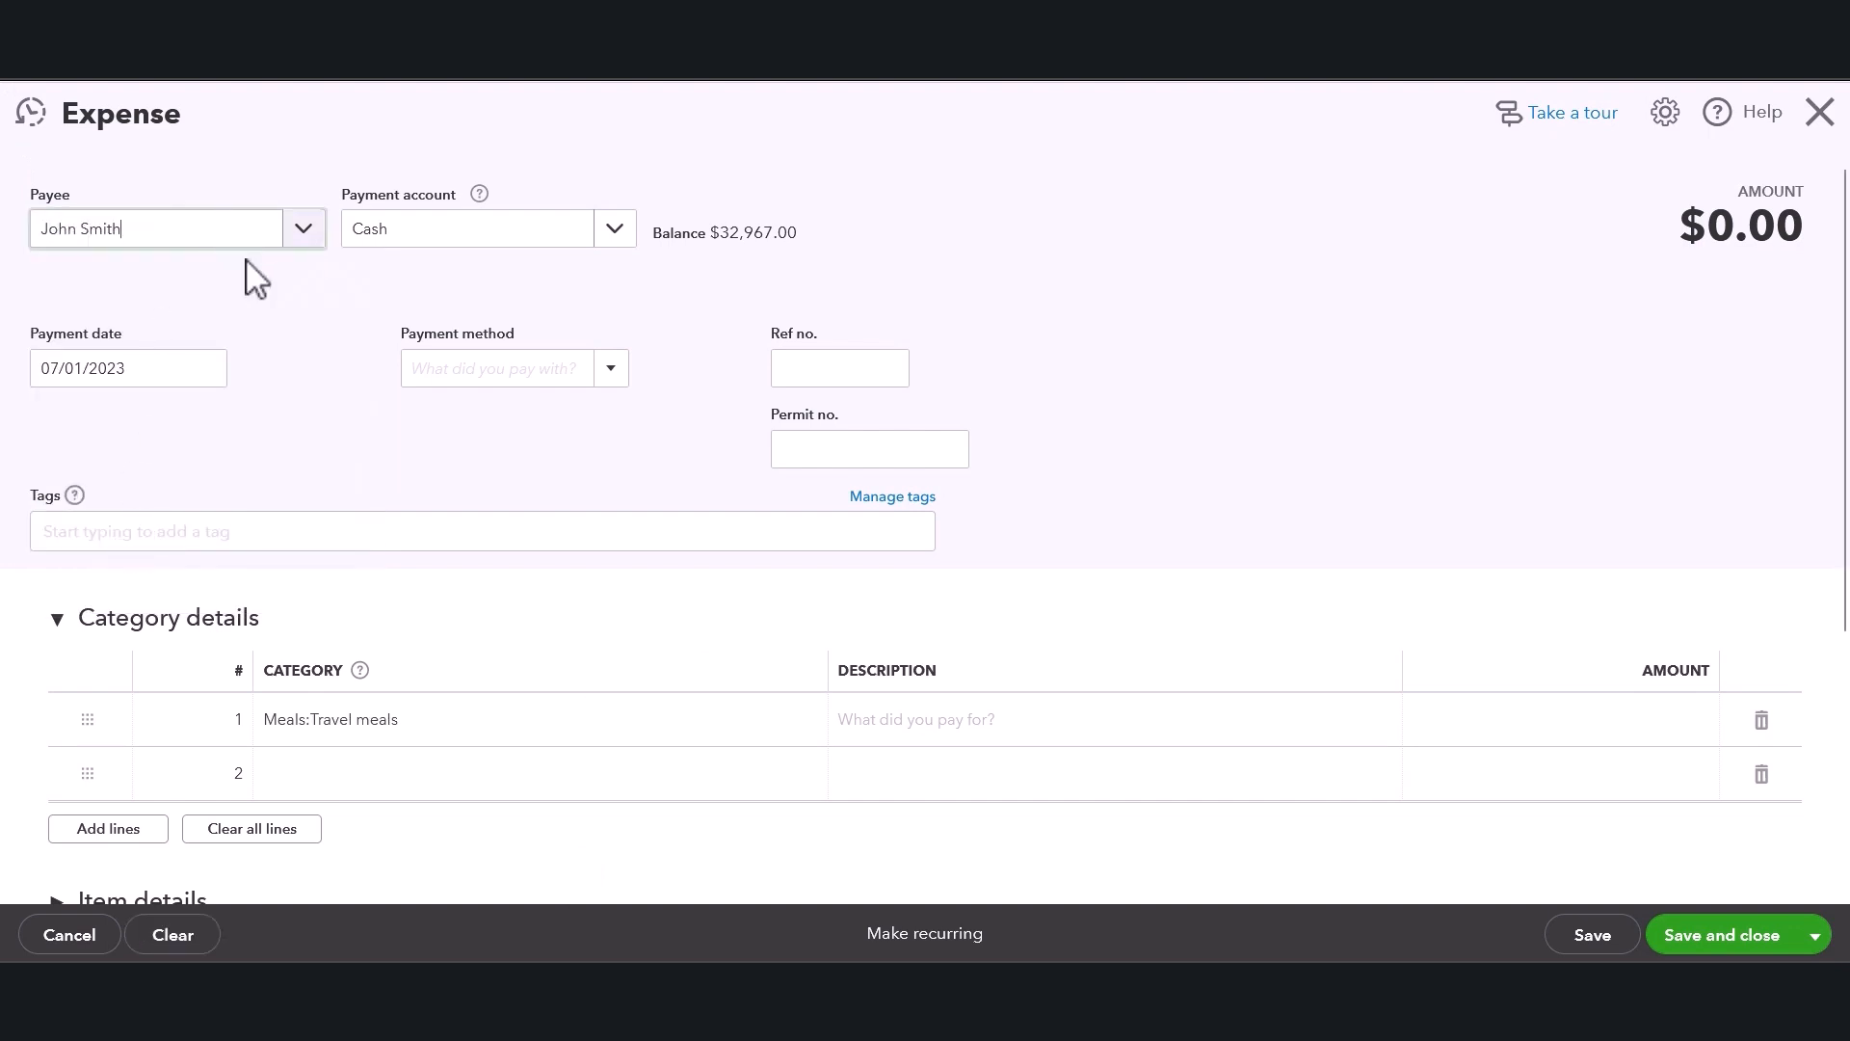
Set the expense's payment account to Petty Cash.
left_click(611, 231)
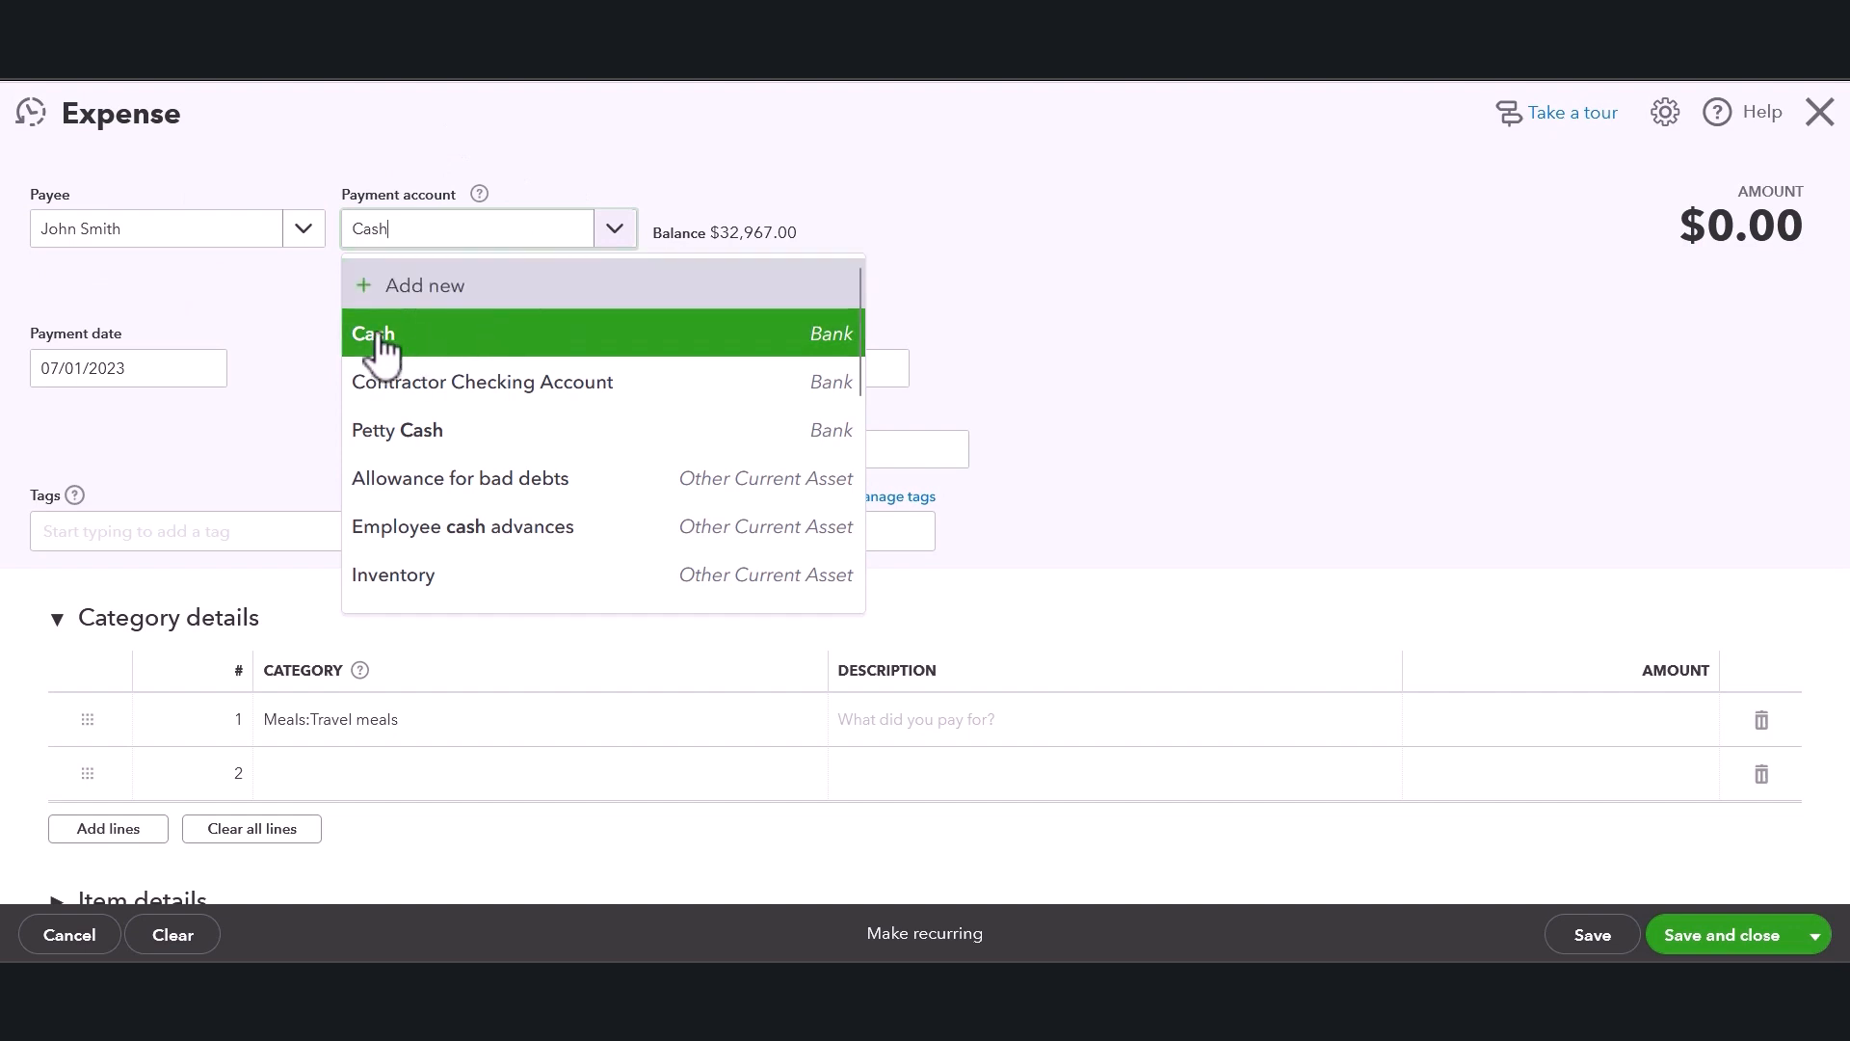
left_click(398, 439)
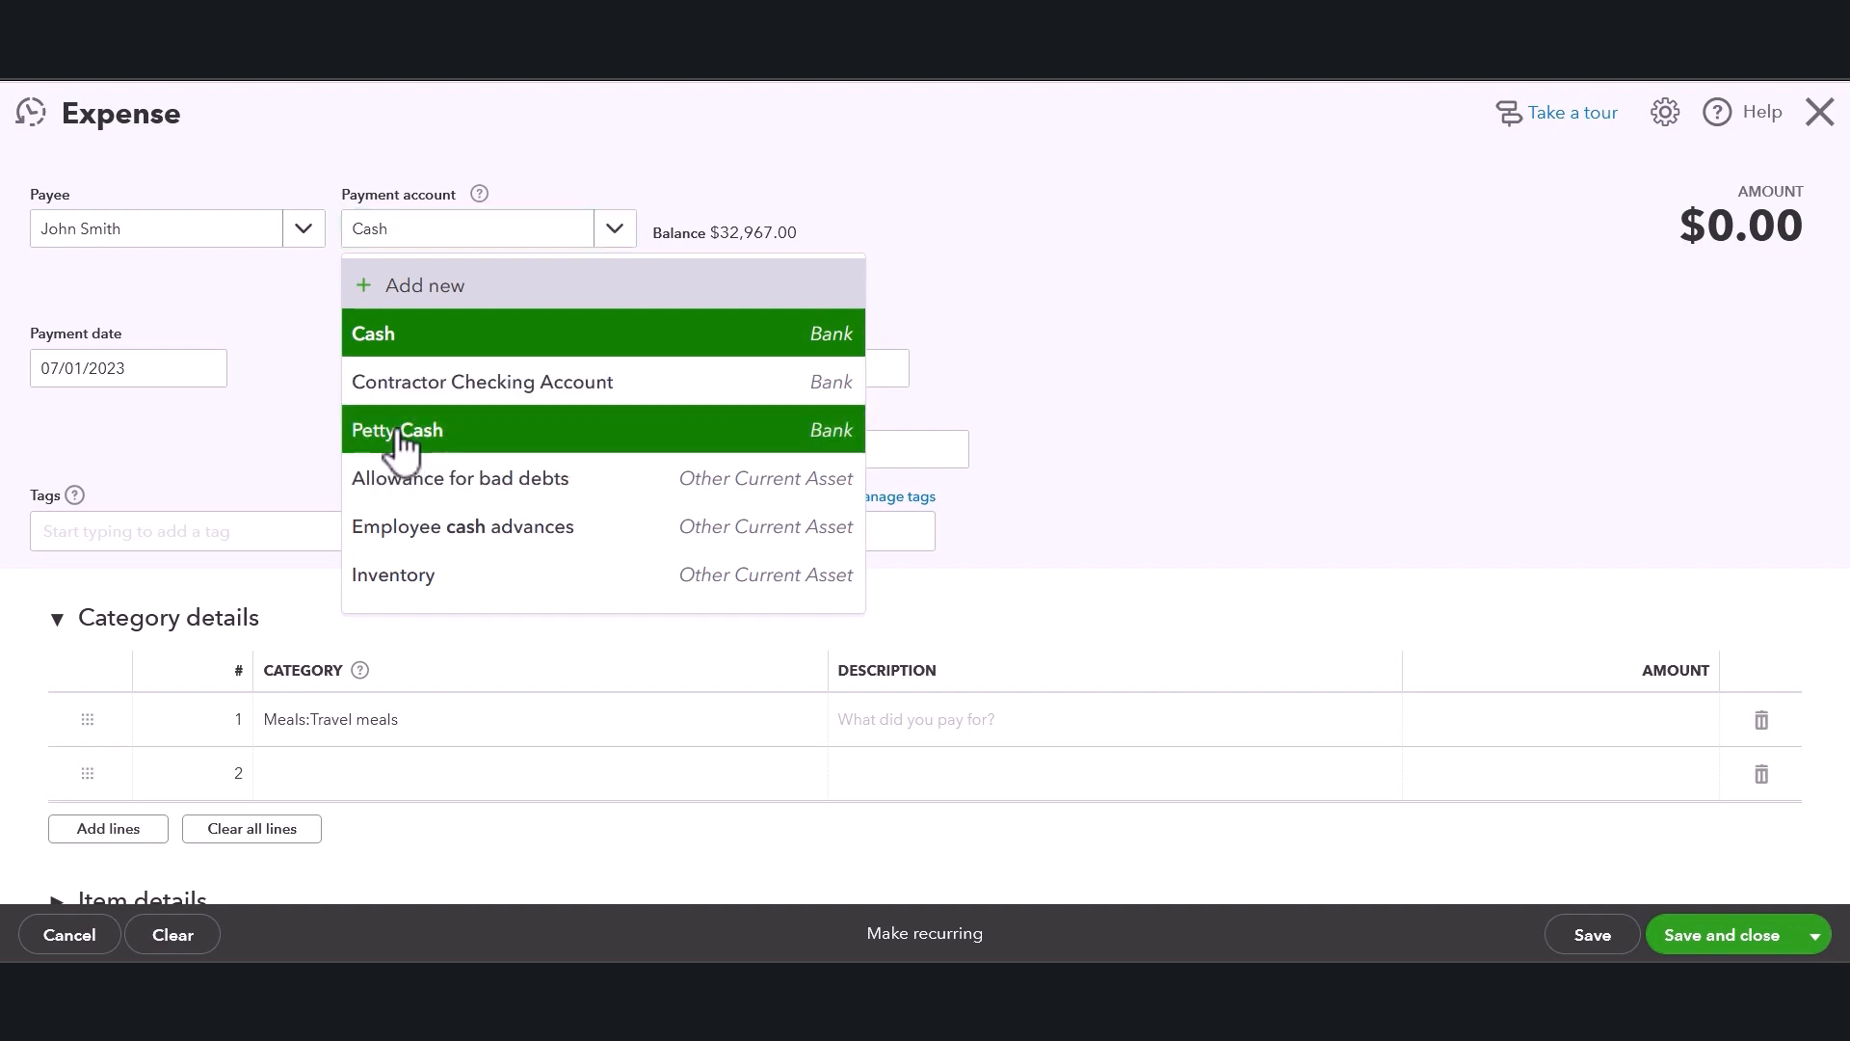
left_click(609, 243)
left_click(468, 433)
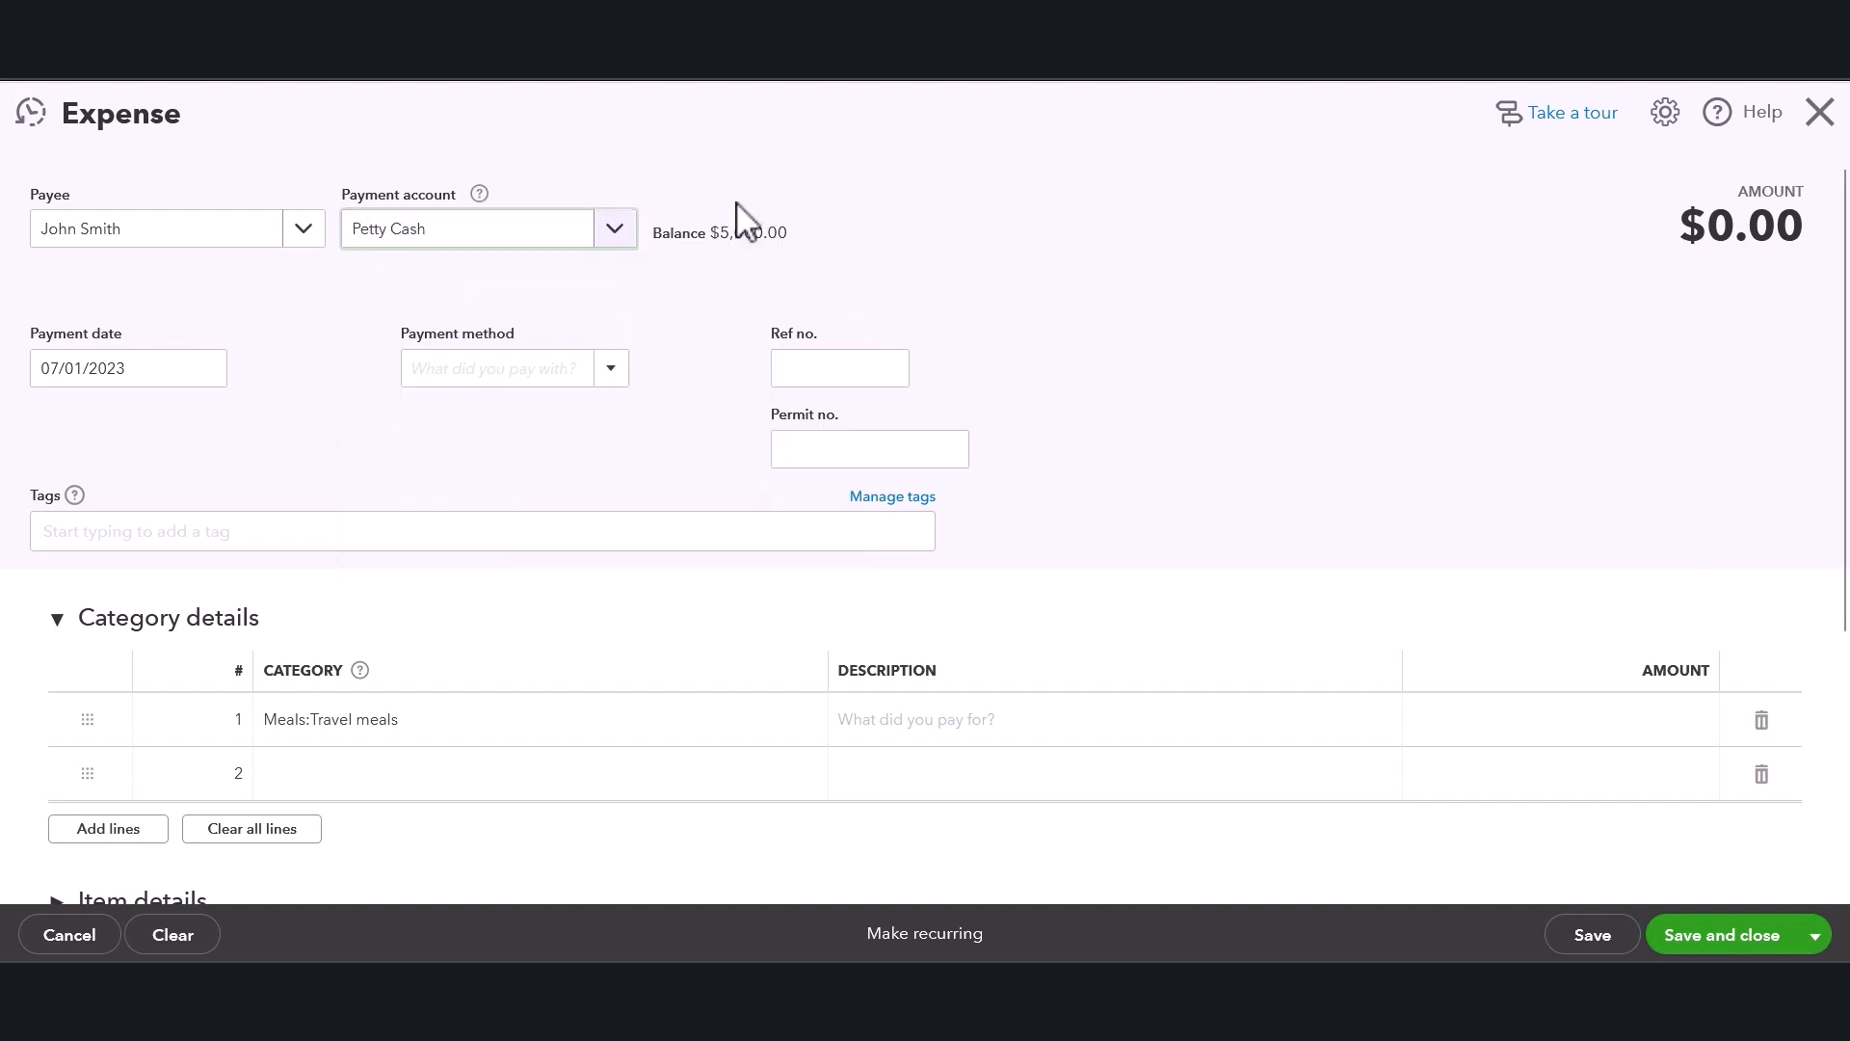
left_click_drag(662, 235, 879, 232)
left_click(878, 231)
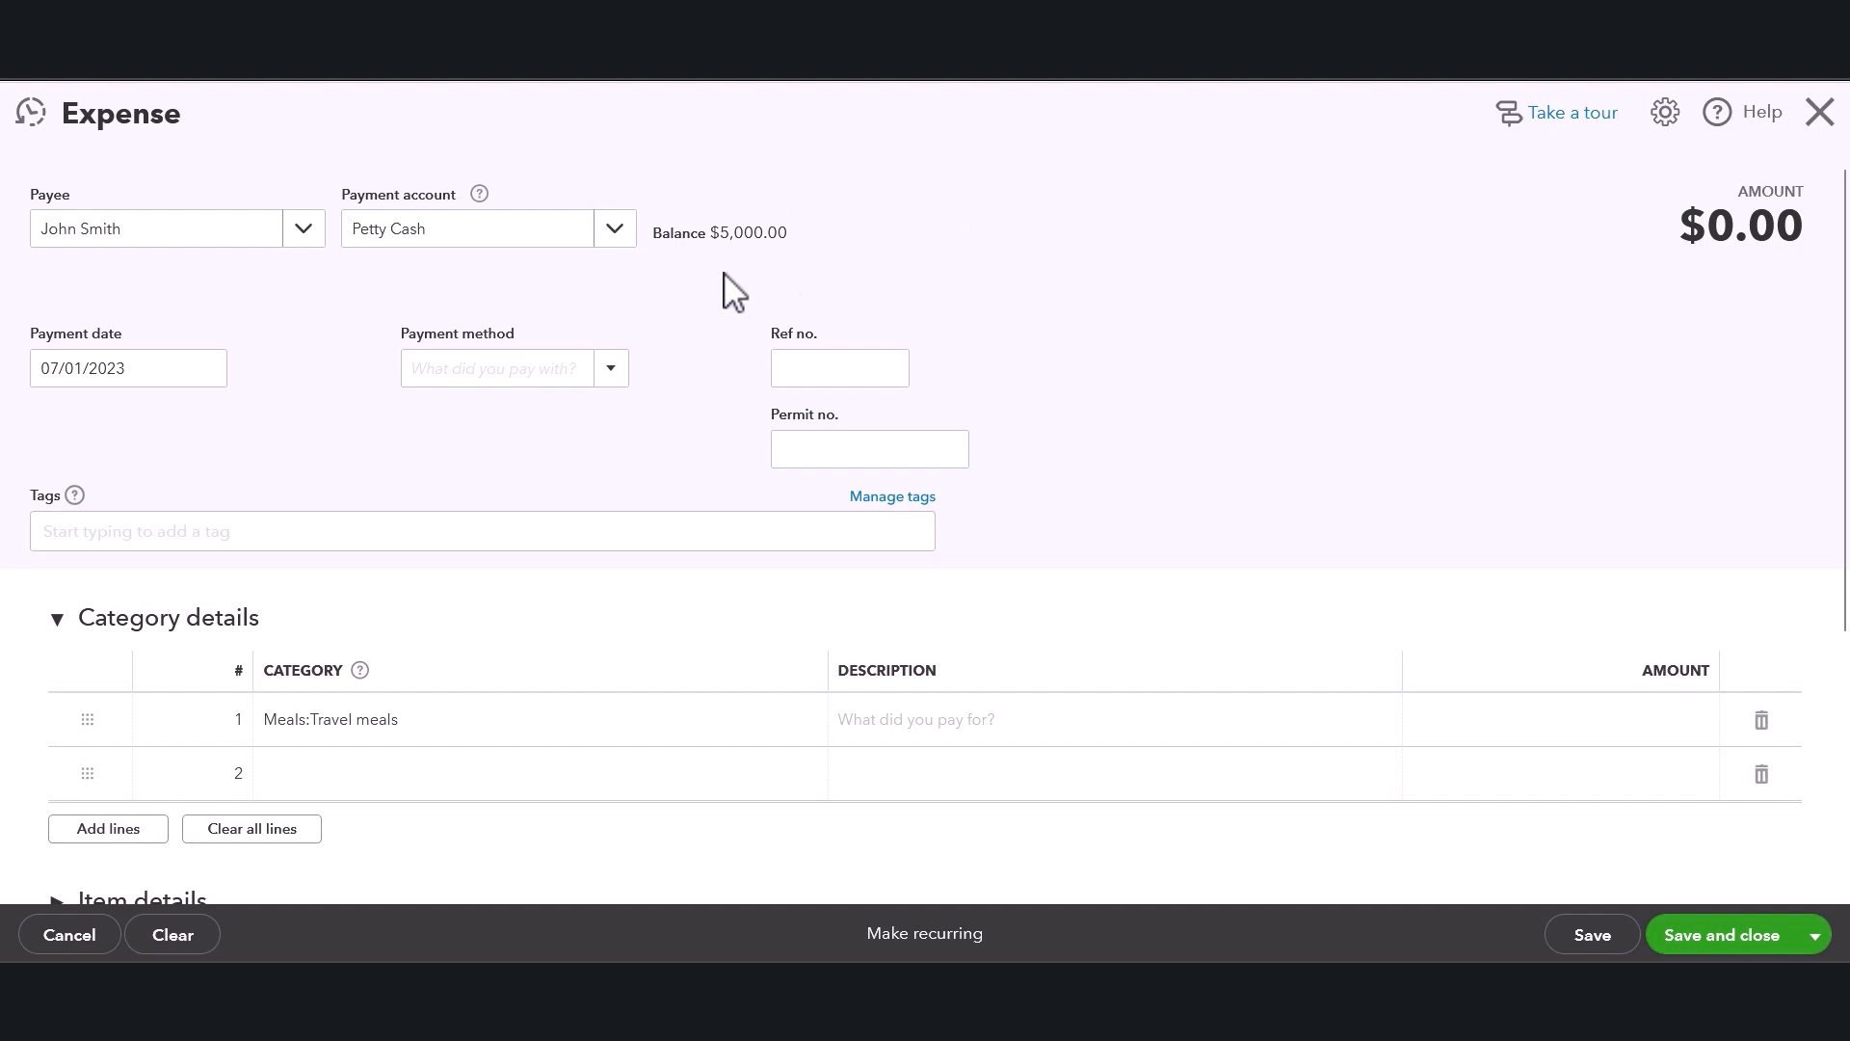
Set the payment method to Cash, keeping the 07/01/2023 payment date.
left_click(184, 367)
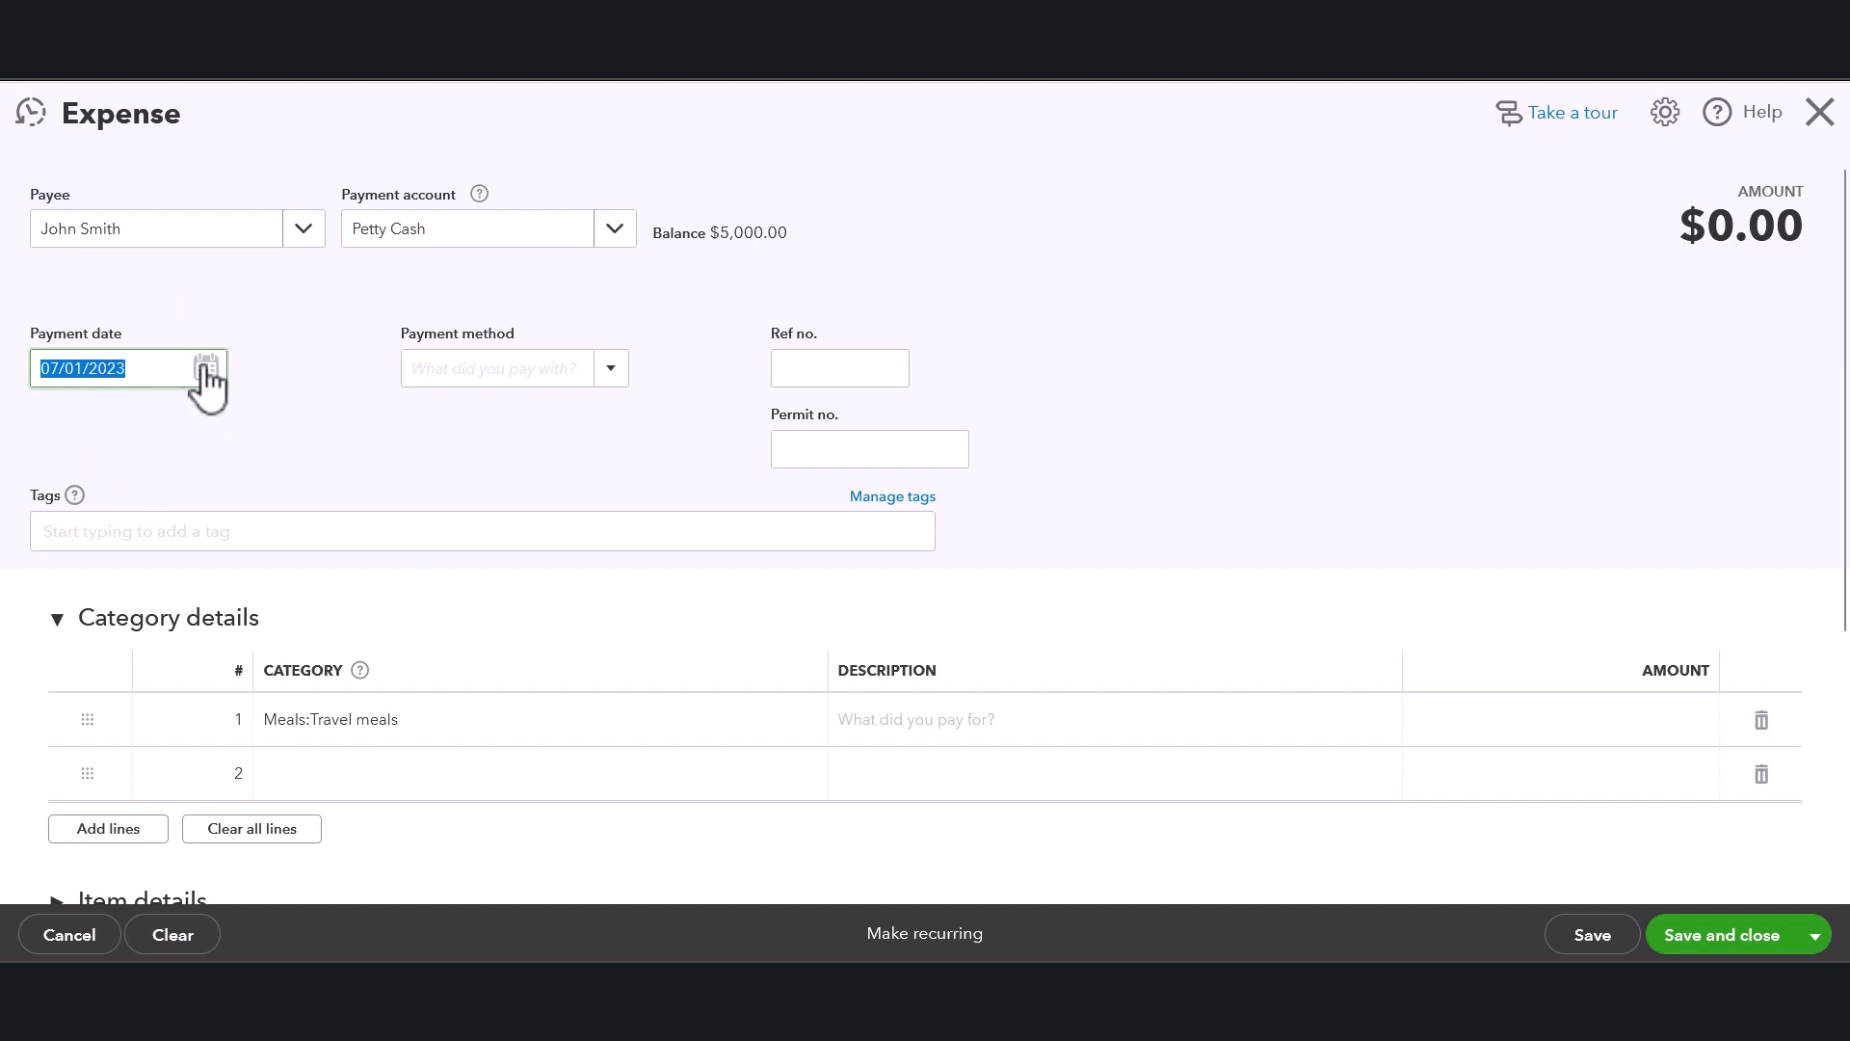
left_click(626, 372)
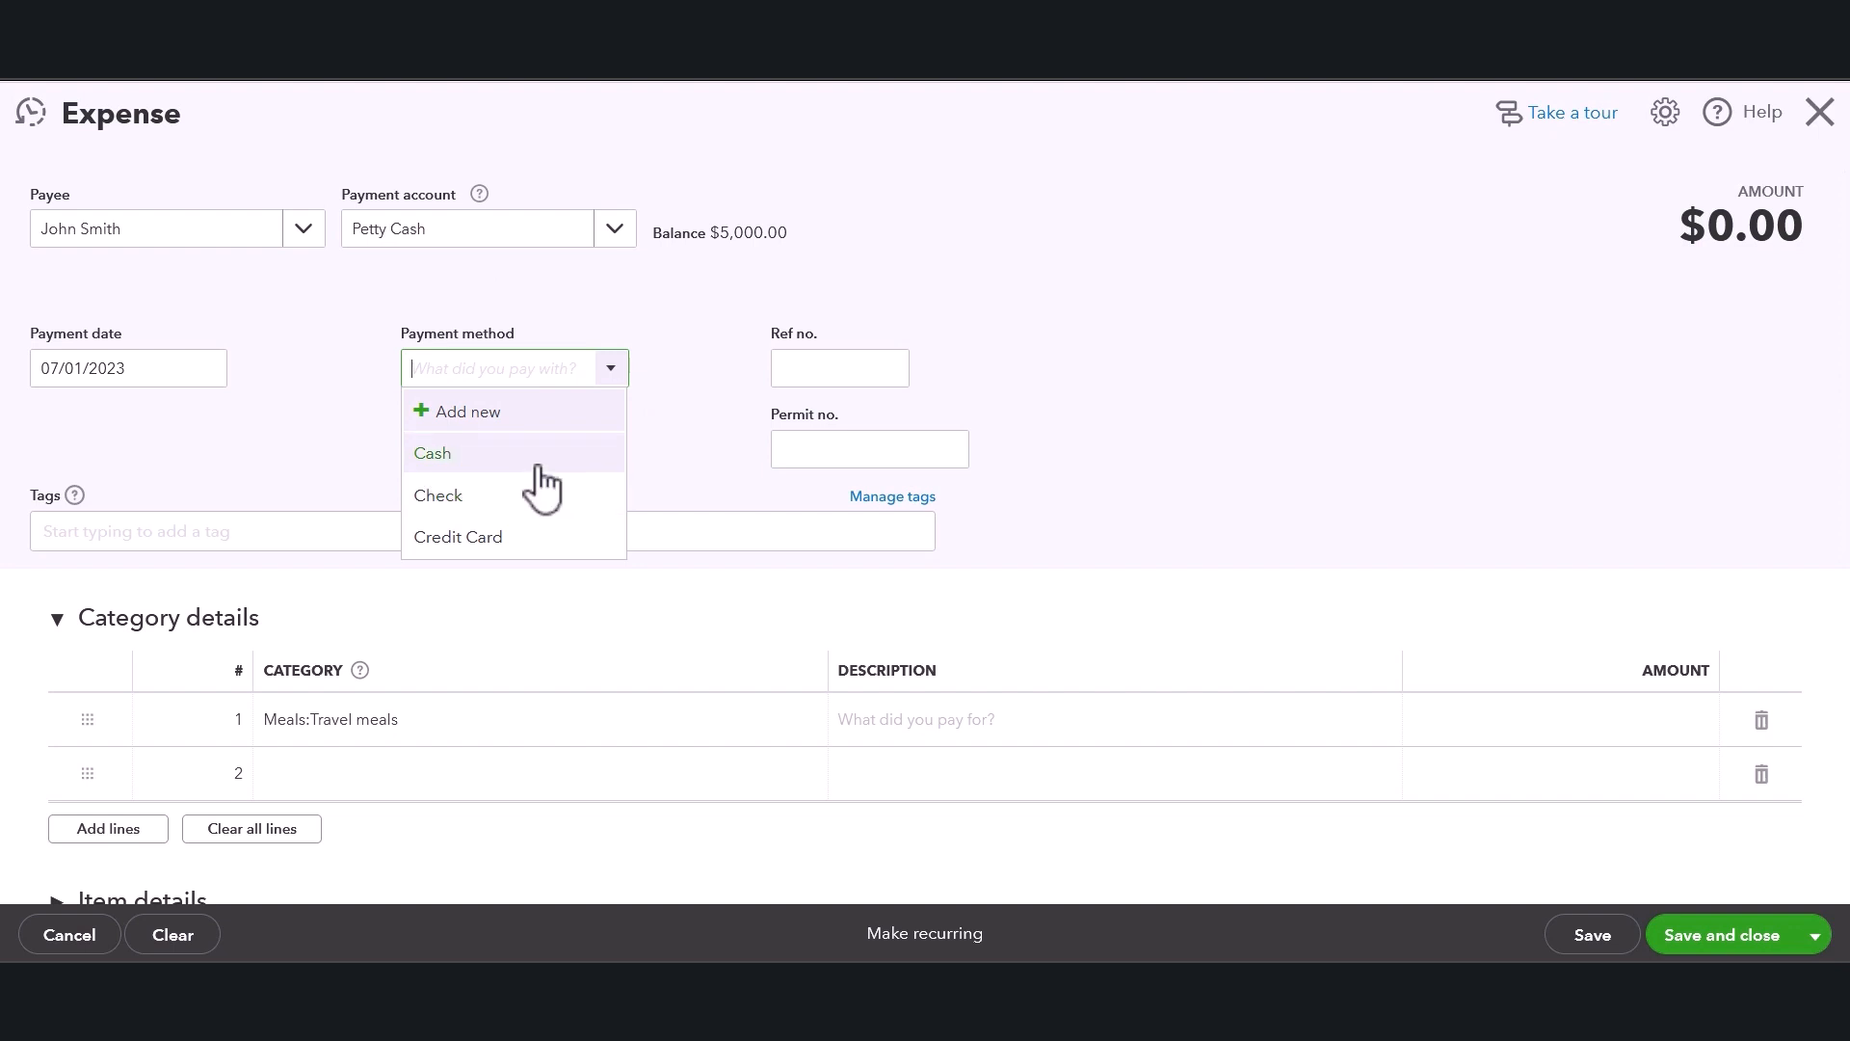
left_click(453, 461)
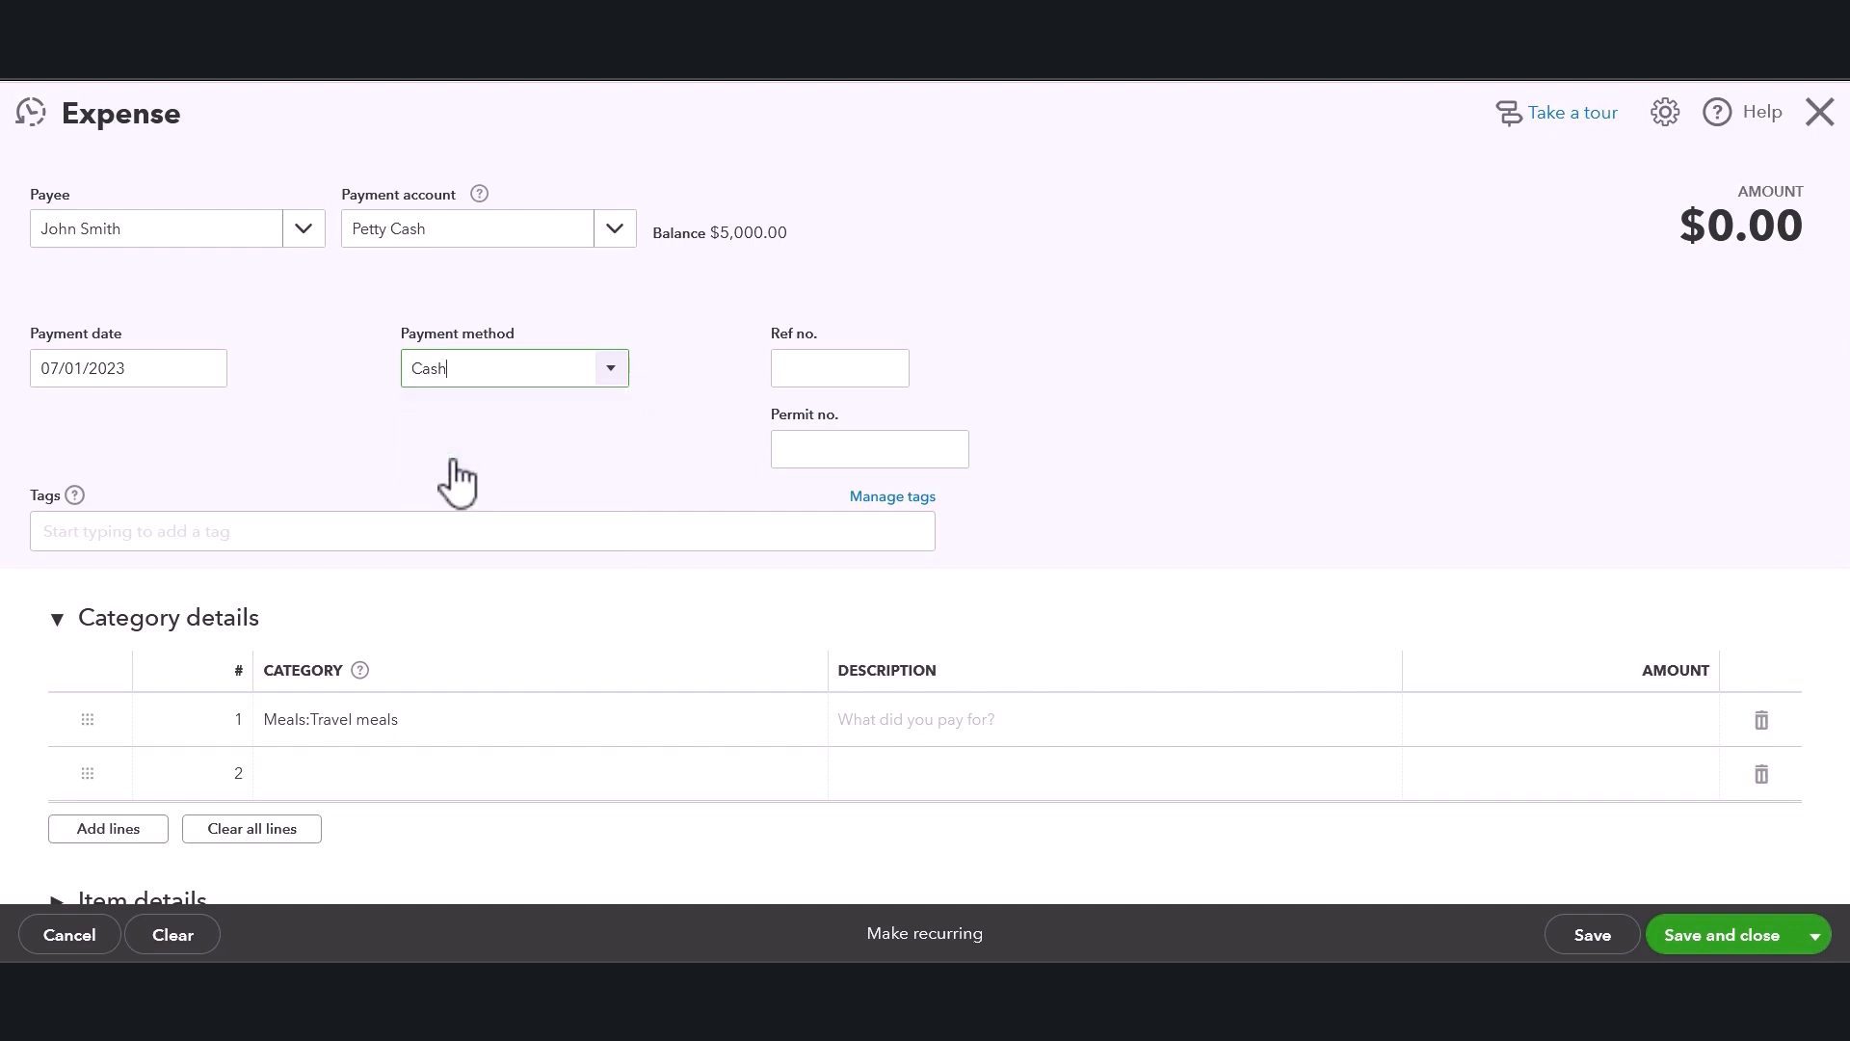
Enter RCT070123 as the expense's reference number.
left_click(800, 370)
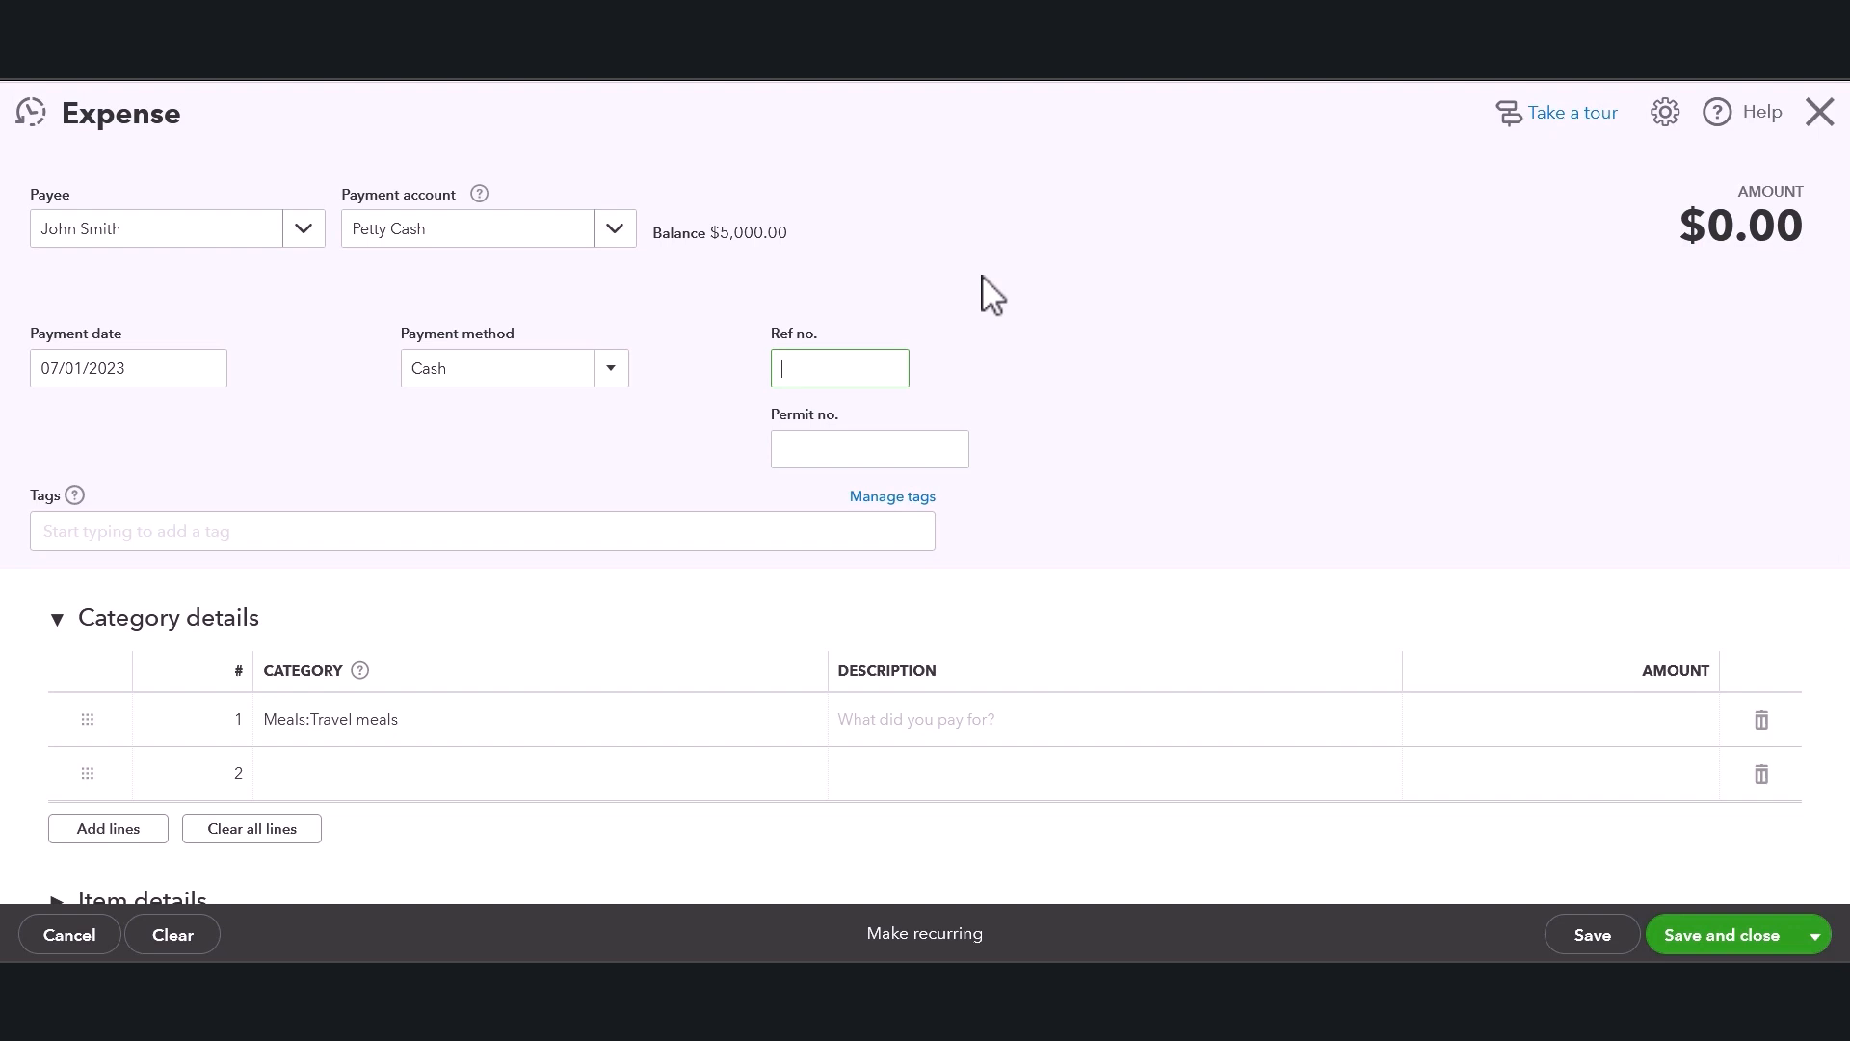
type("RCT070123")
left_click(1025, 283)
left_click(812, 368)
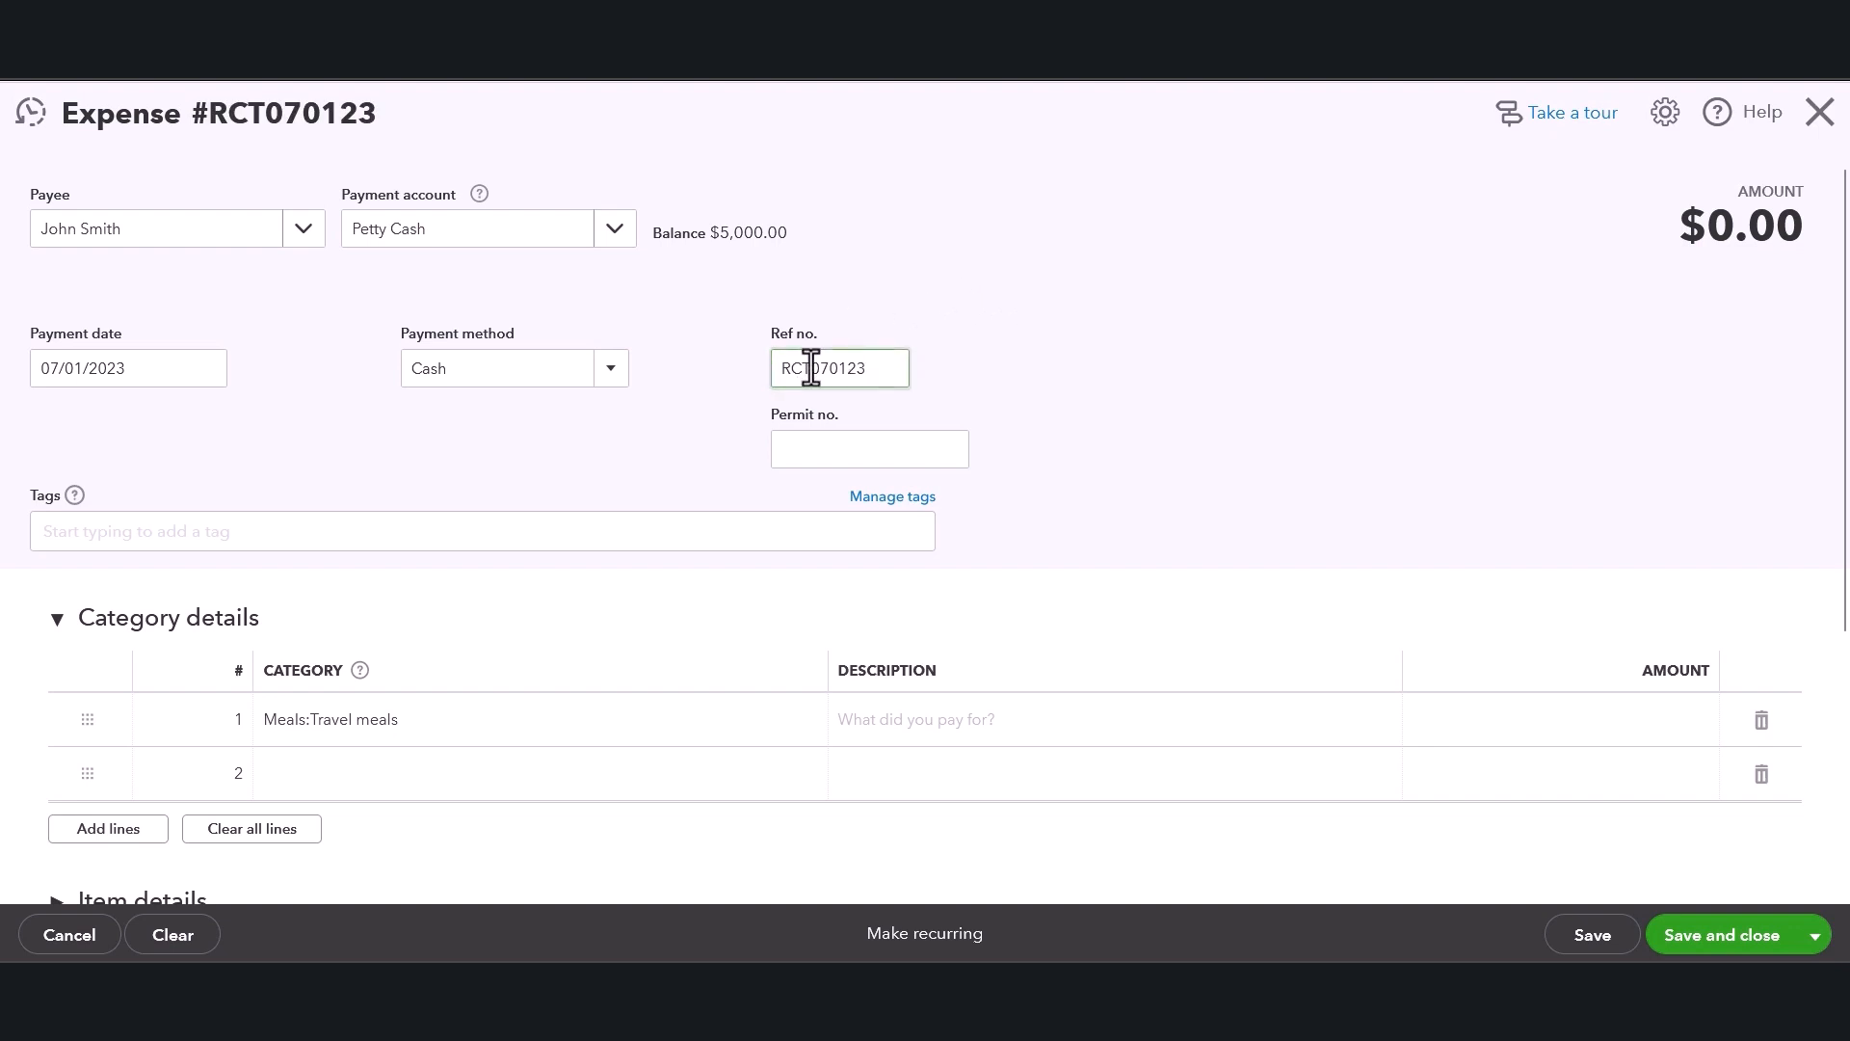
left_click(1022, 295)
Set line 1's category to Meals:Travel meals.
scroll(1200, 453, "down", 2)
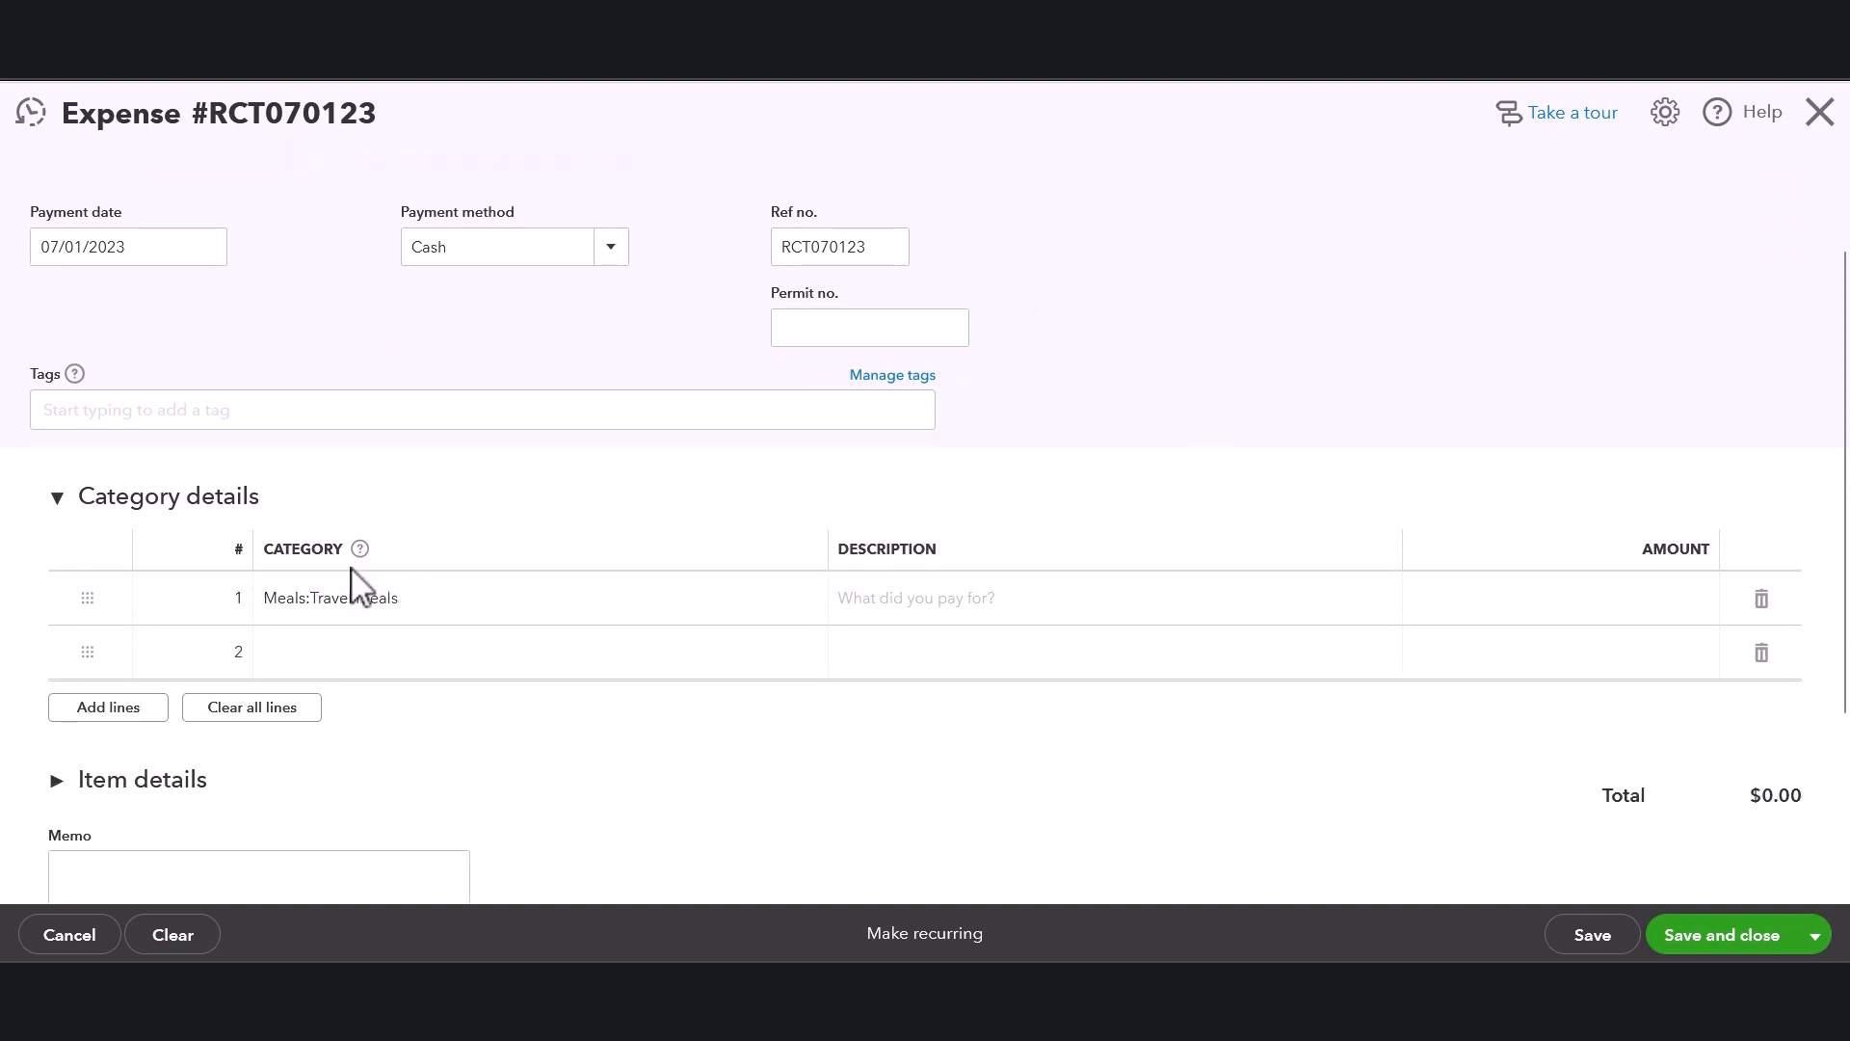
scroll(198, 342, "up", 2)
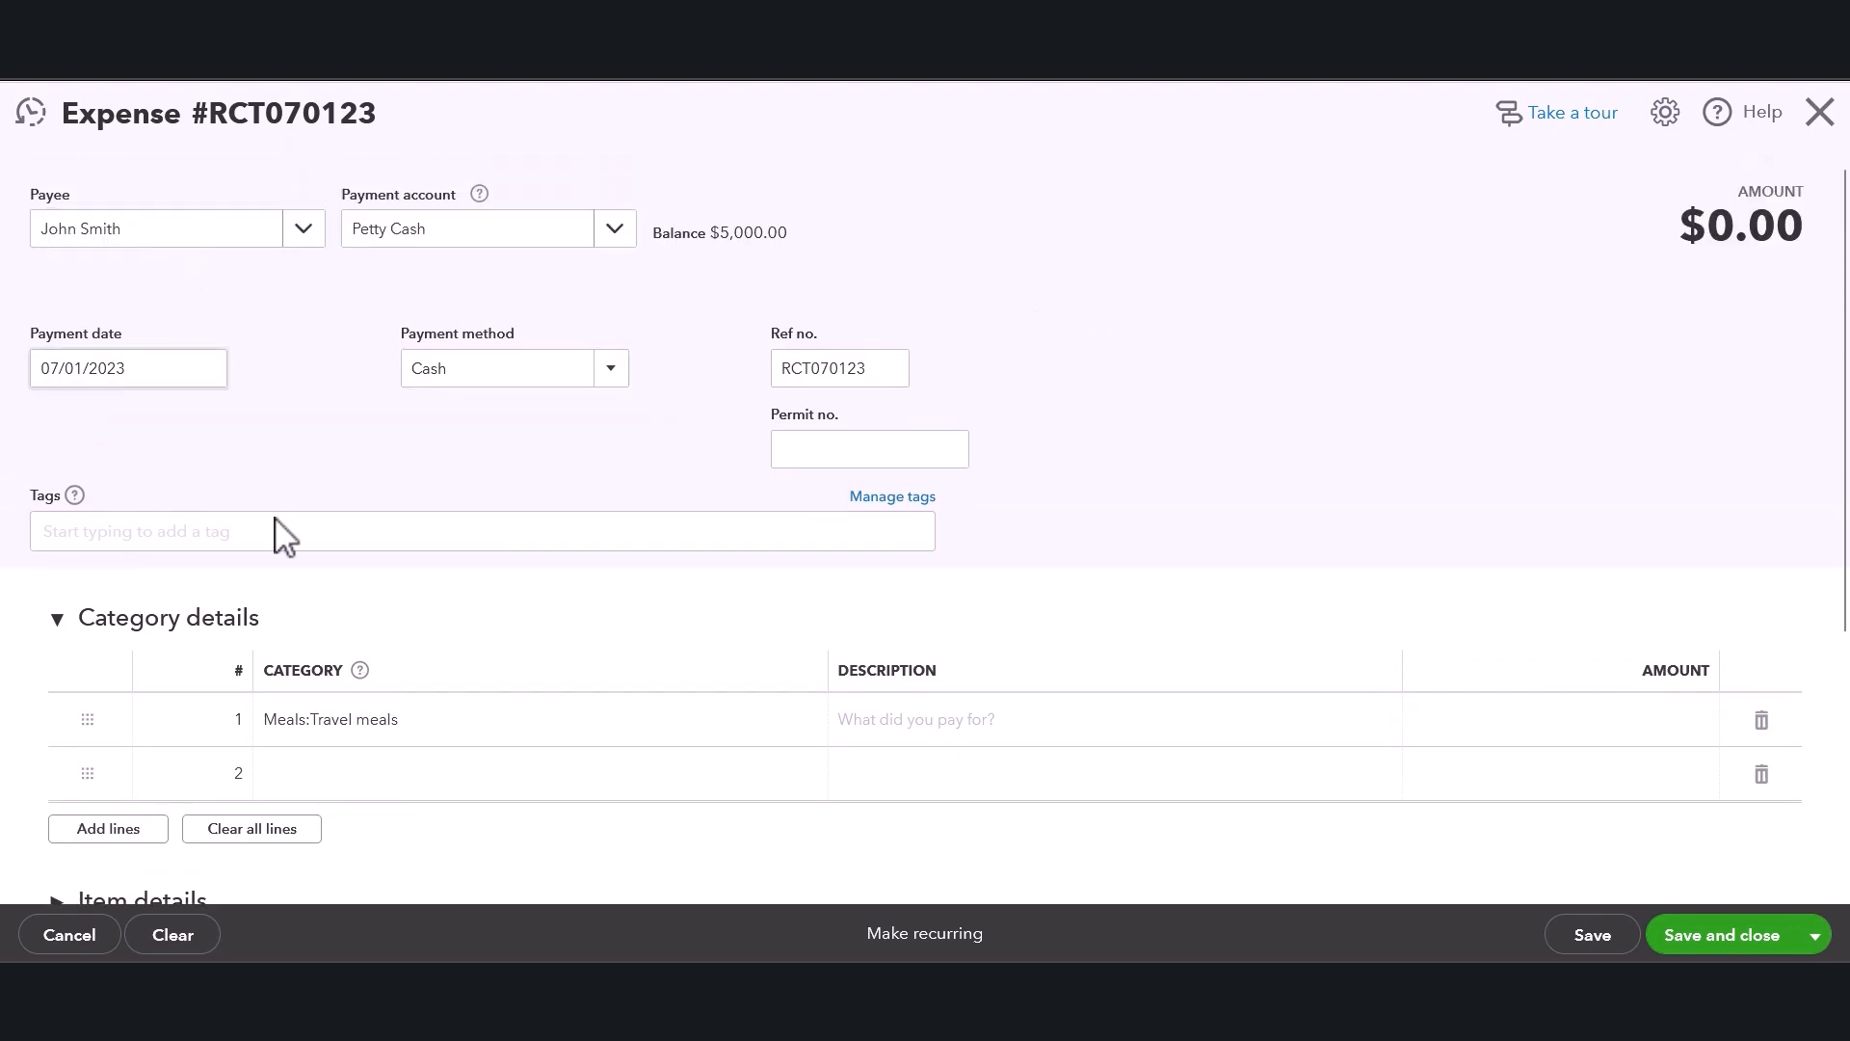
scroll(515, 592, "down", 2)
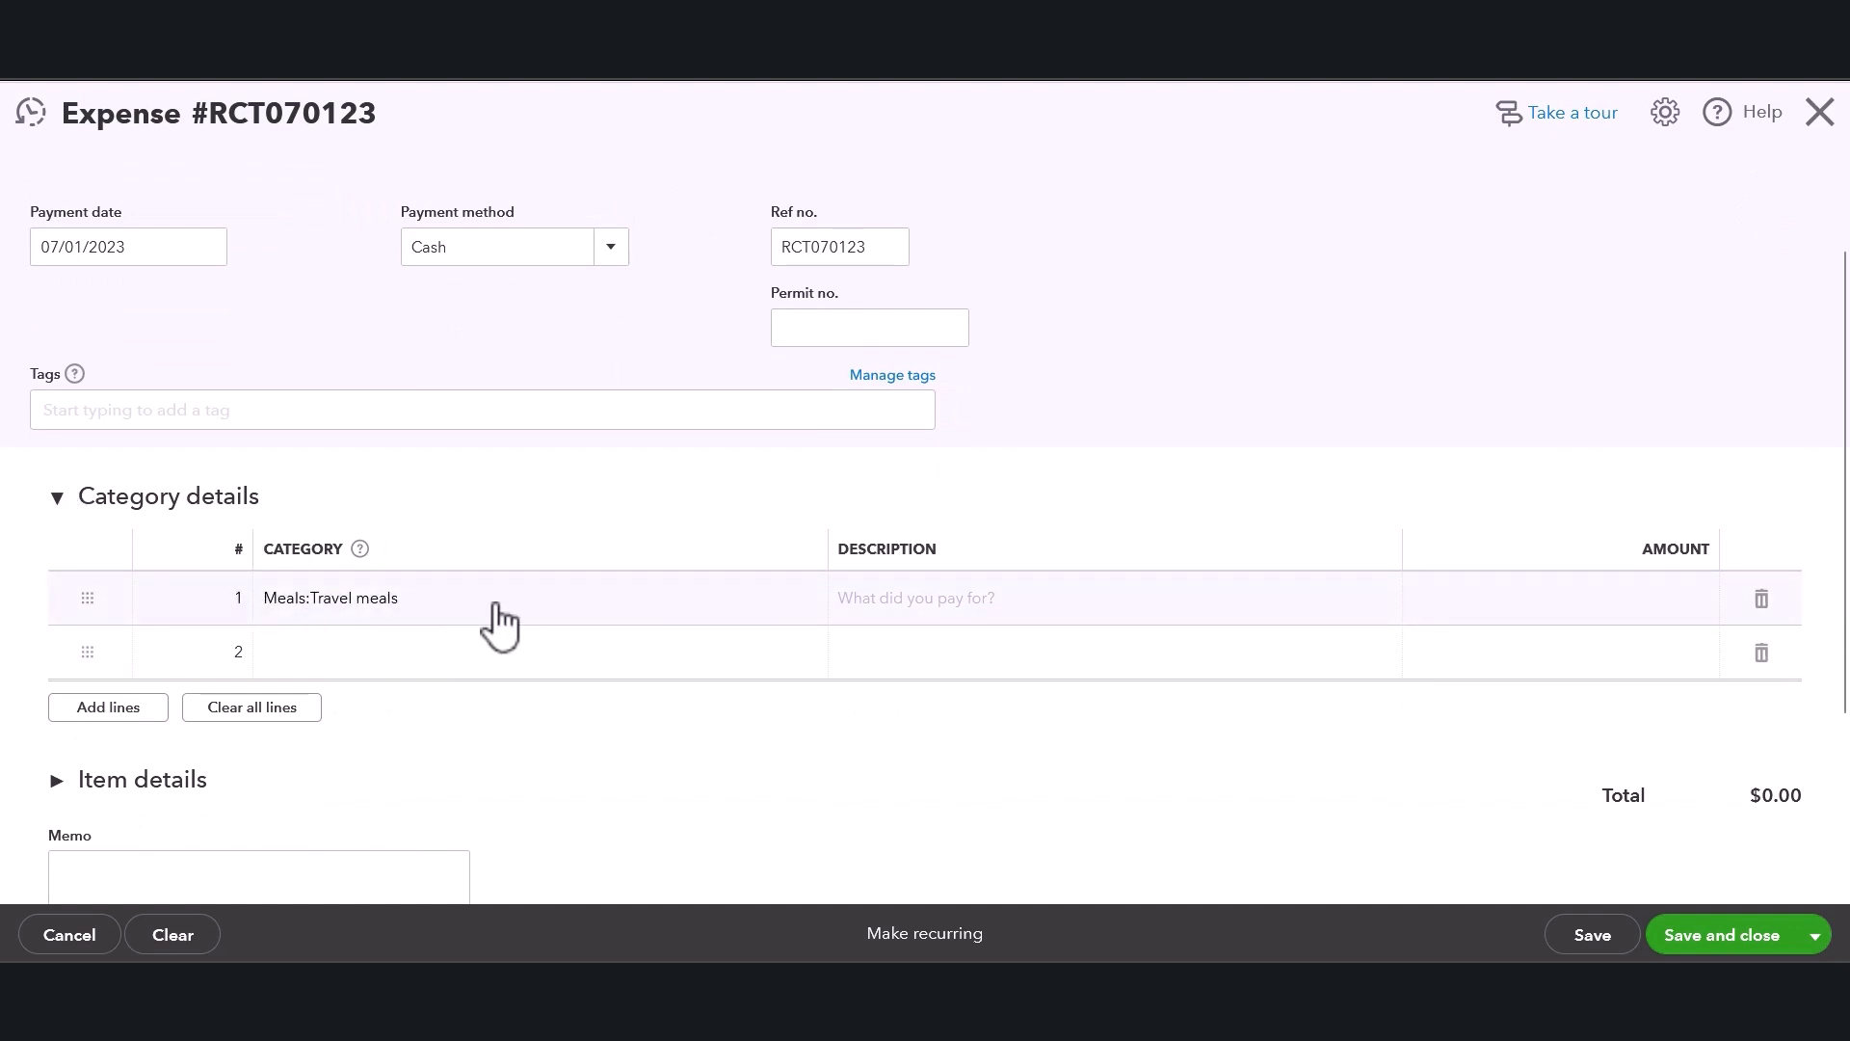
left_click(709, 607)
left_click(806, 603)
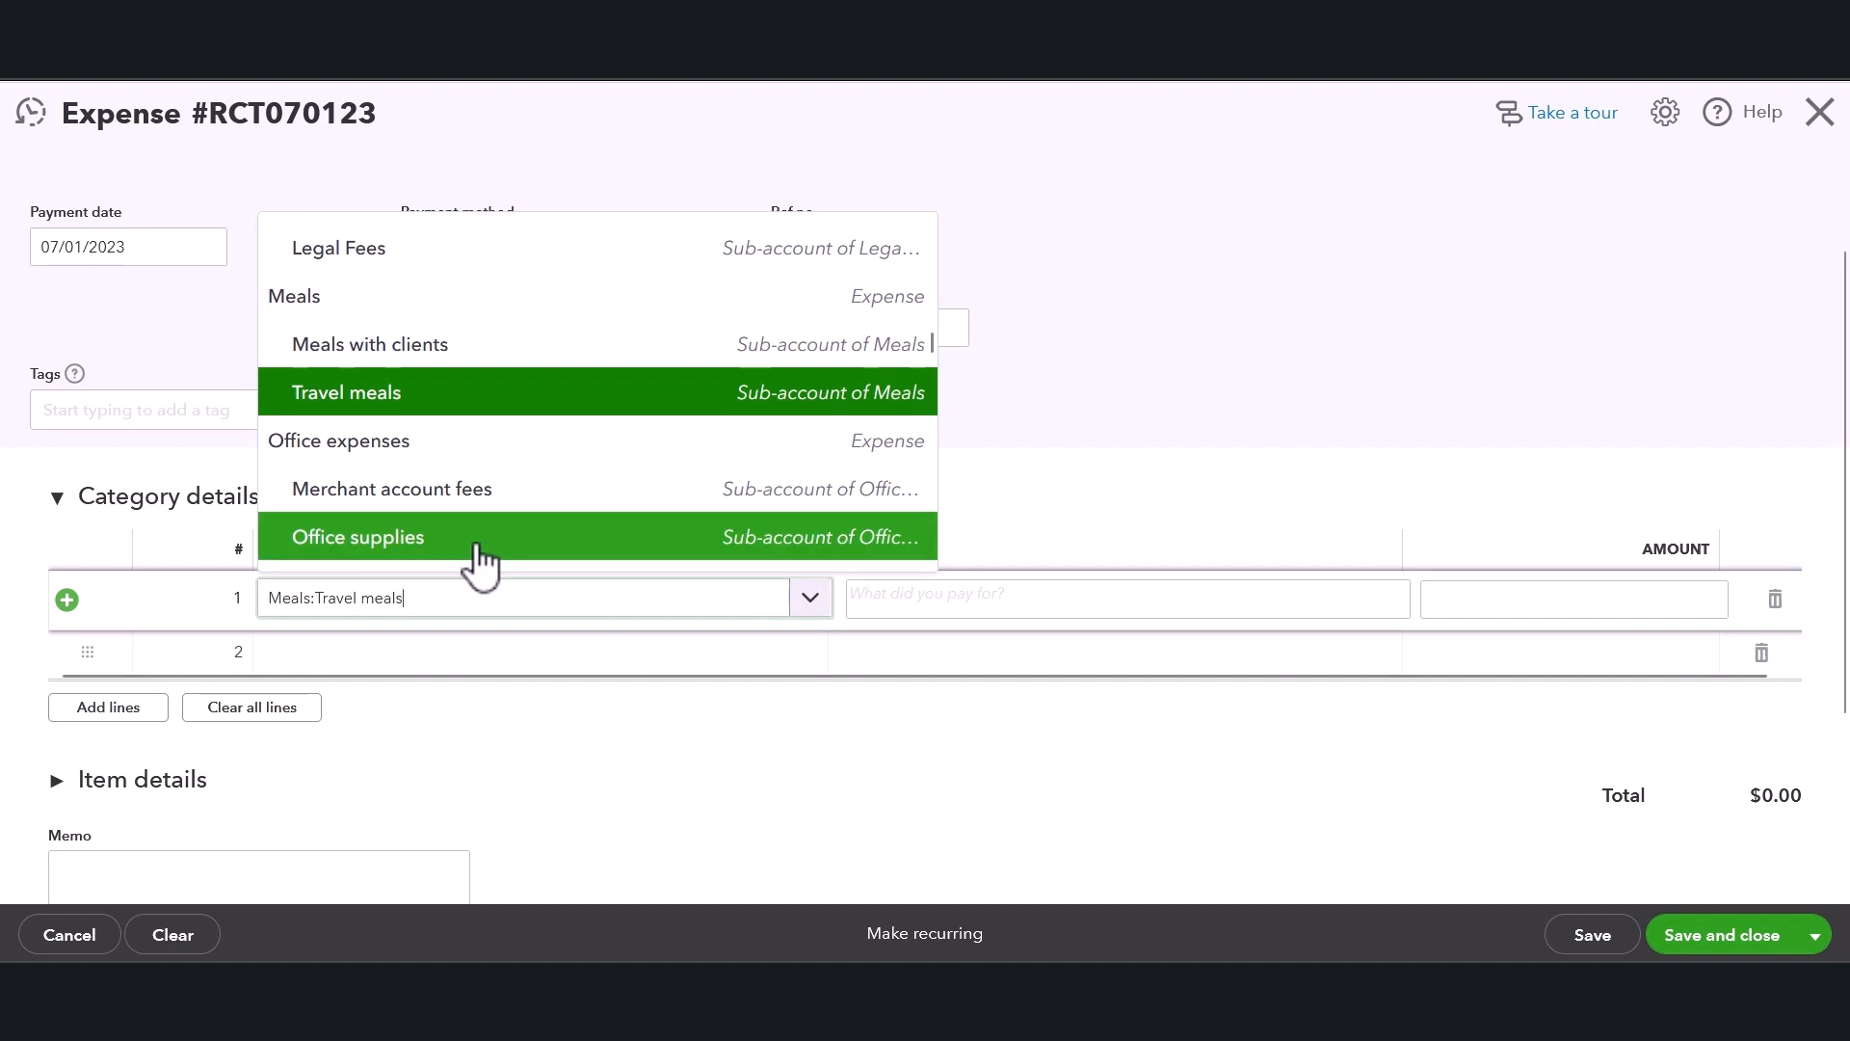
left_click(1423, 347)
left_click(757, 619)
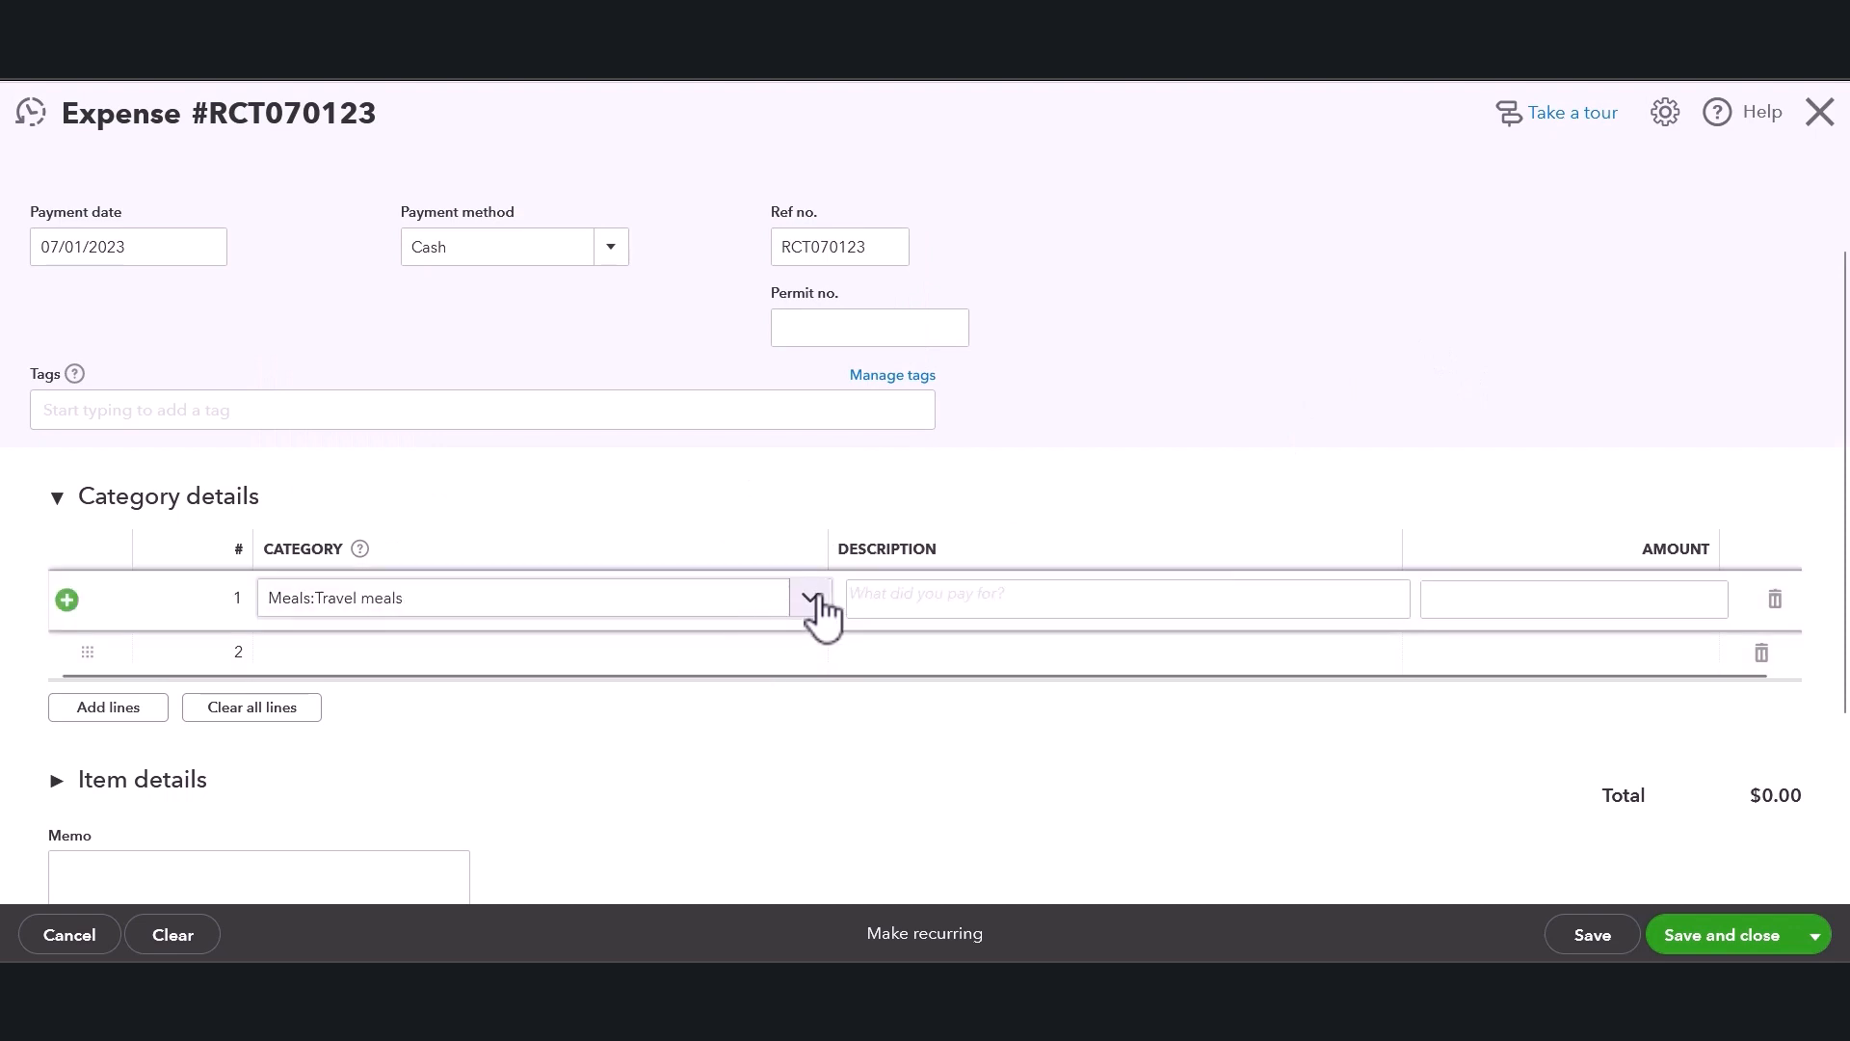
left_click(816, 605)
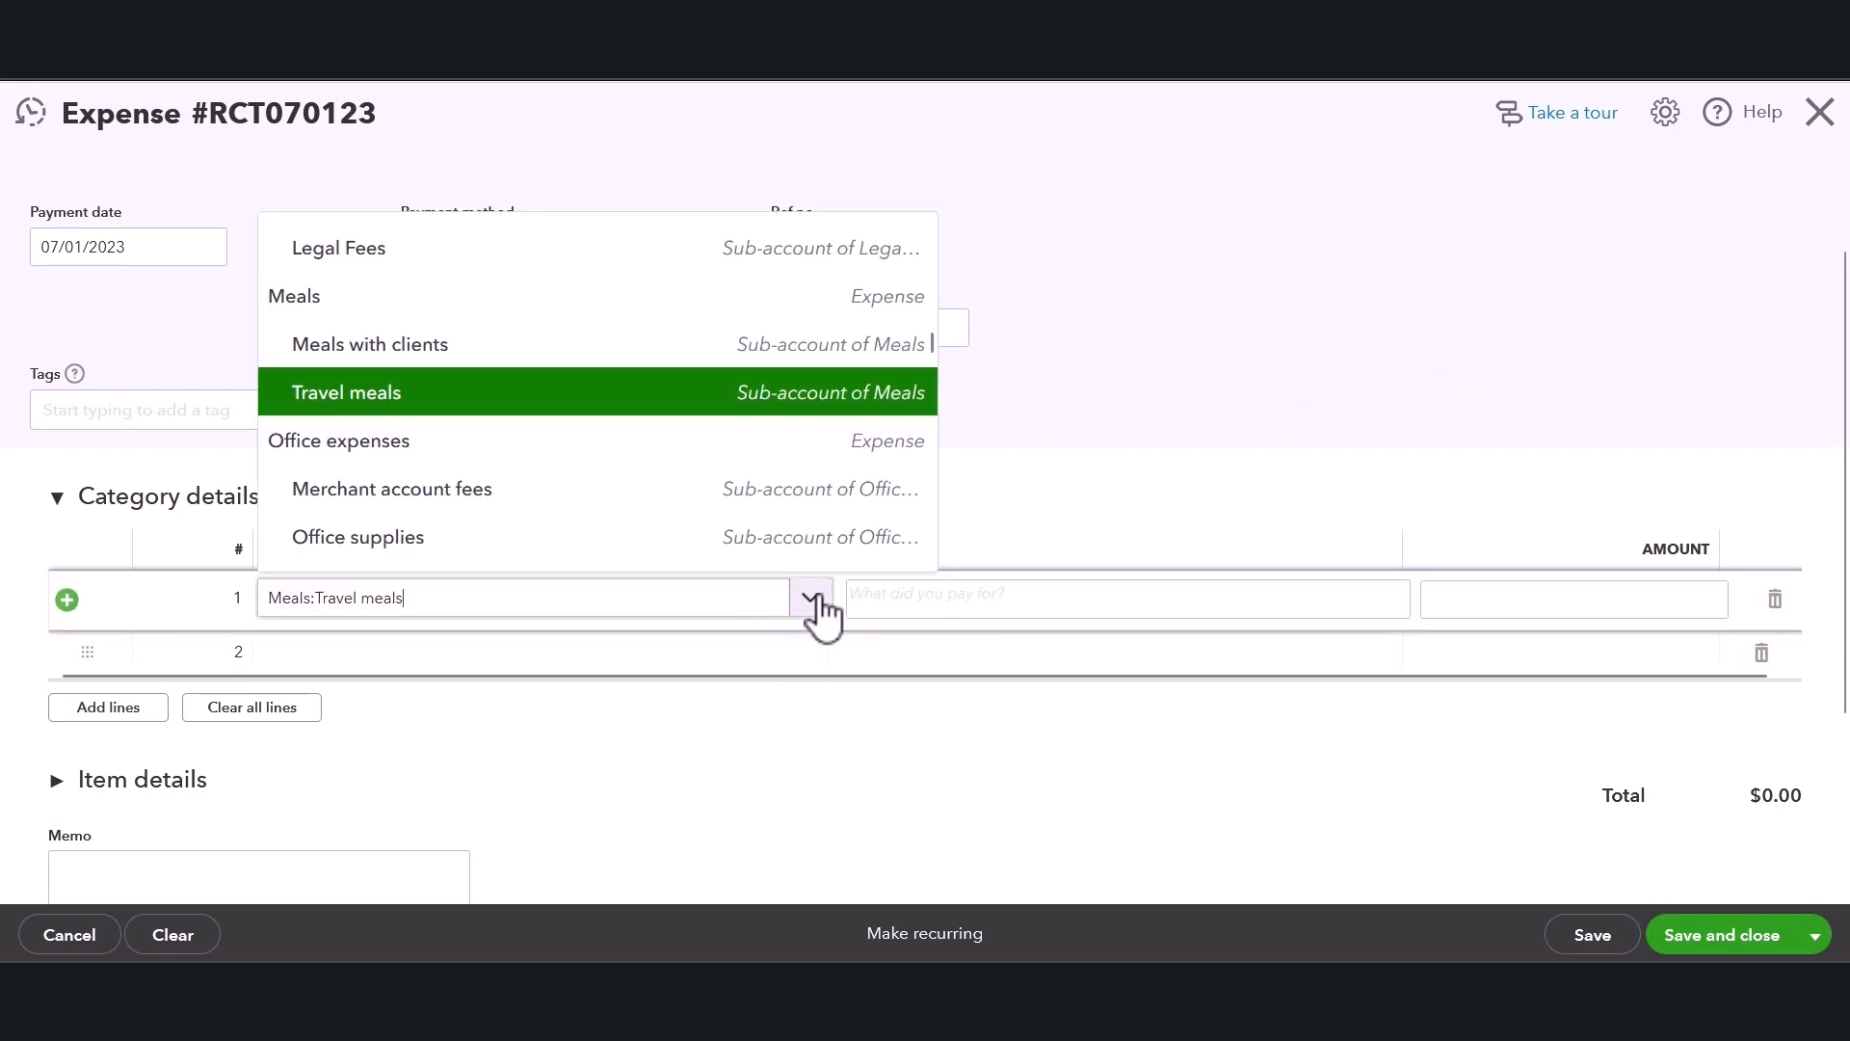
left_click(436, 402)
left_click(1109, 433)
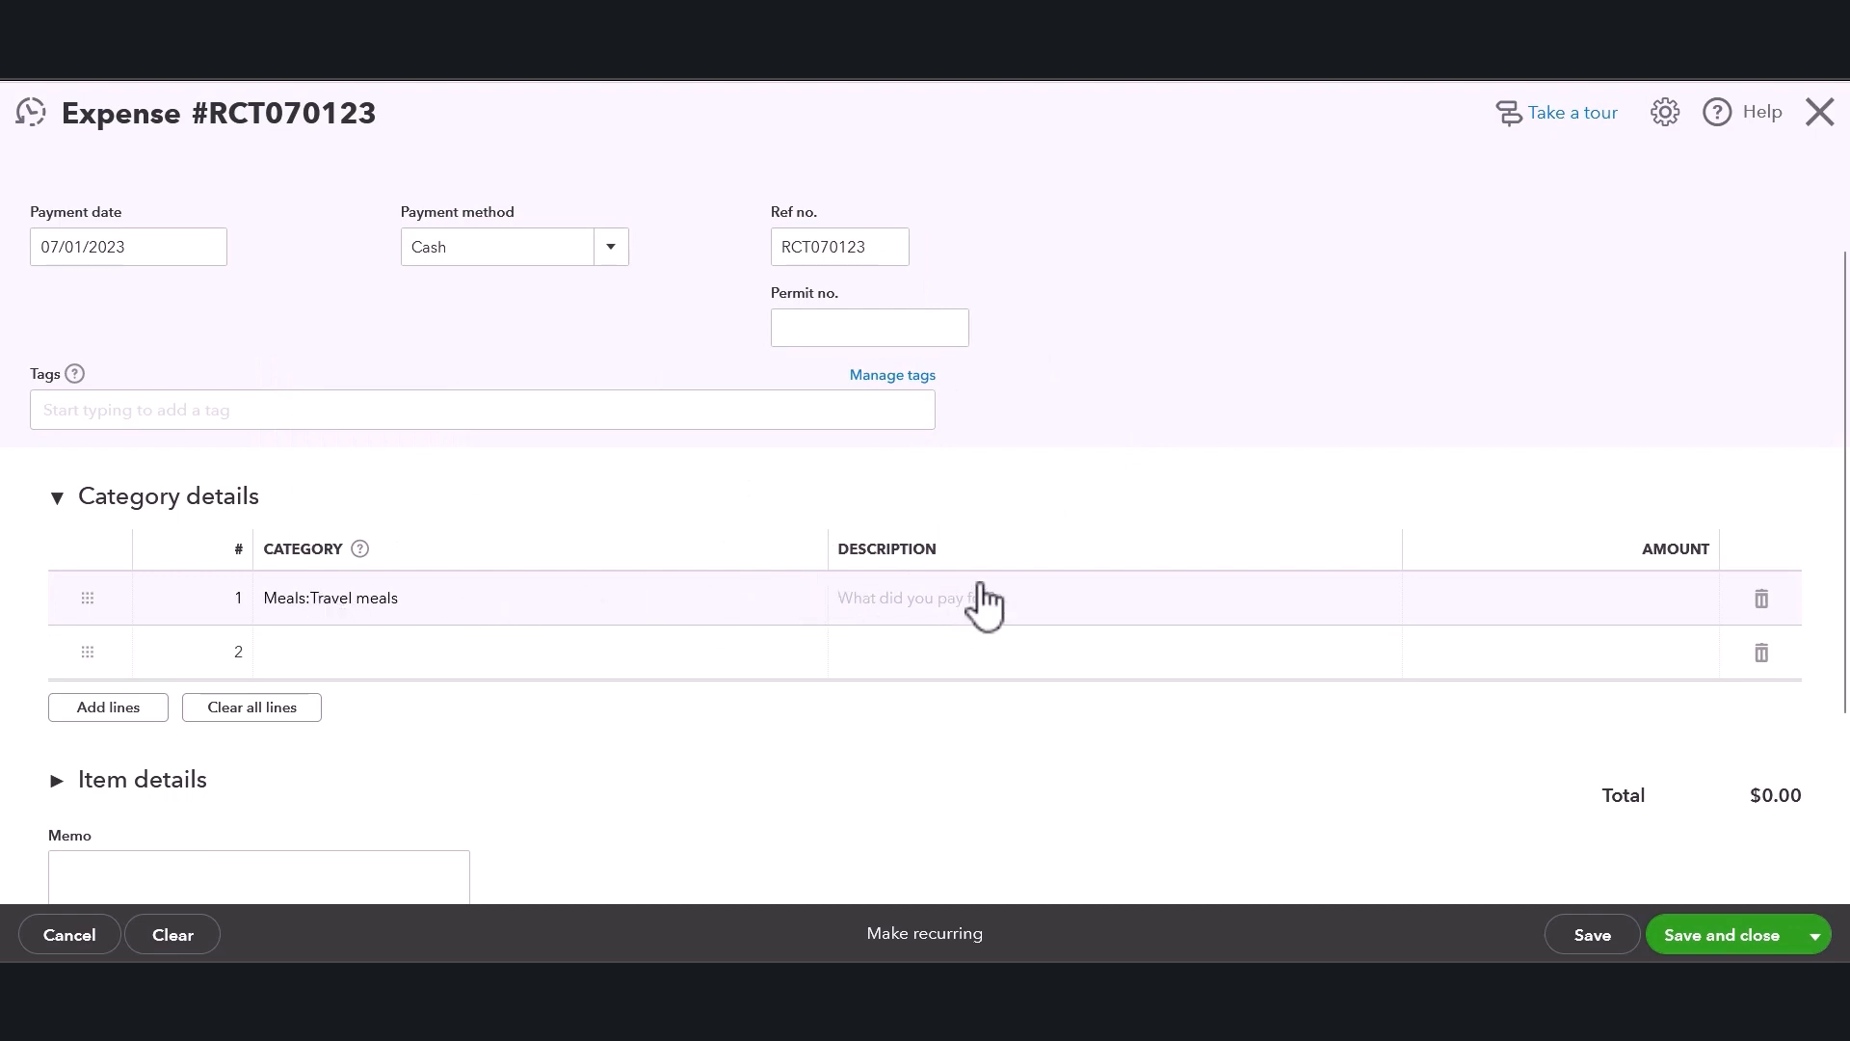
Enter "reimbursed meal" as the description for line 1 of the category details.
scroll(983, 599, "up", 2)
scroll(1035, 546, "down", 1)
left_click(1179, 602)
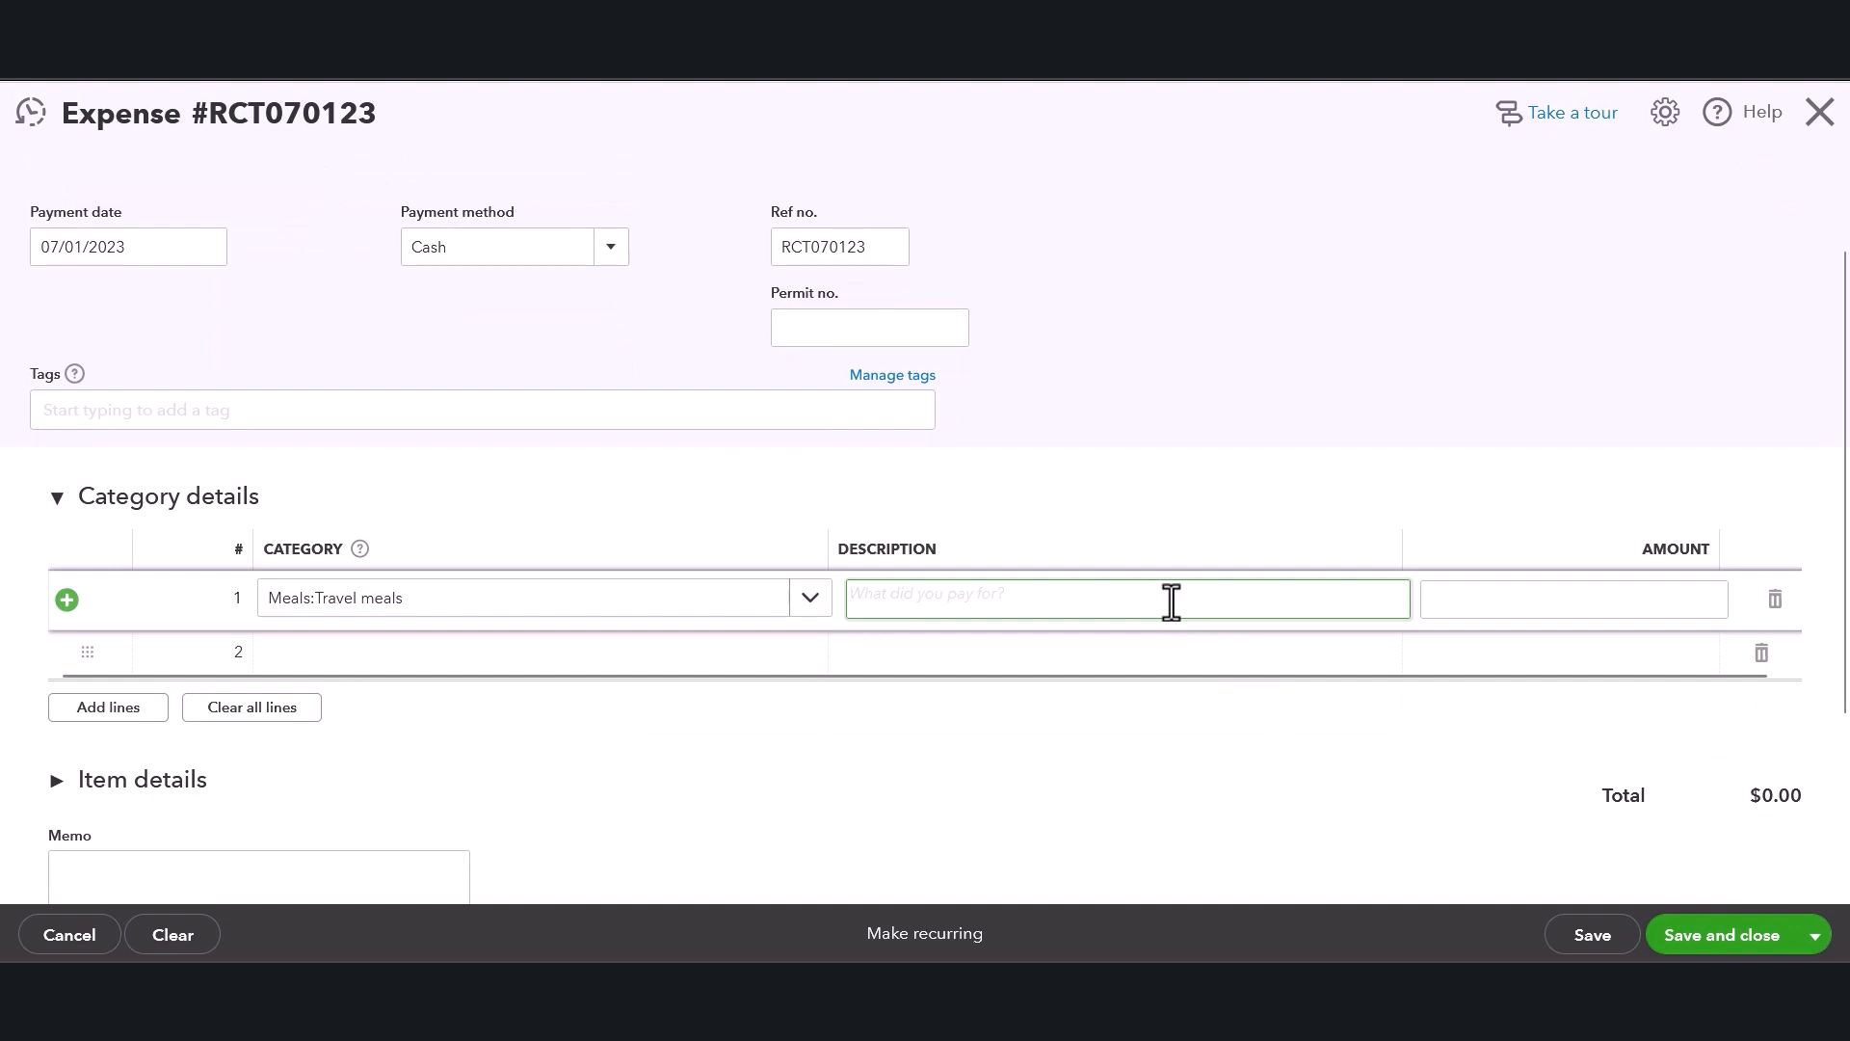
type("rei")
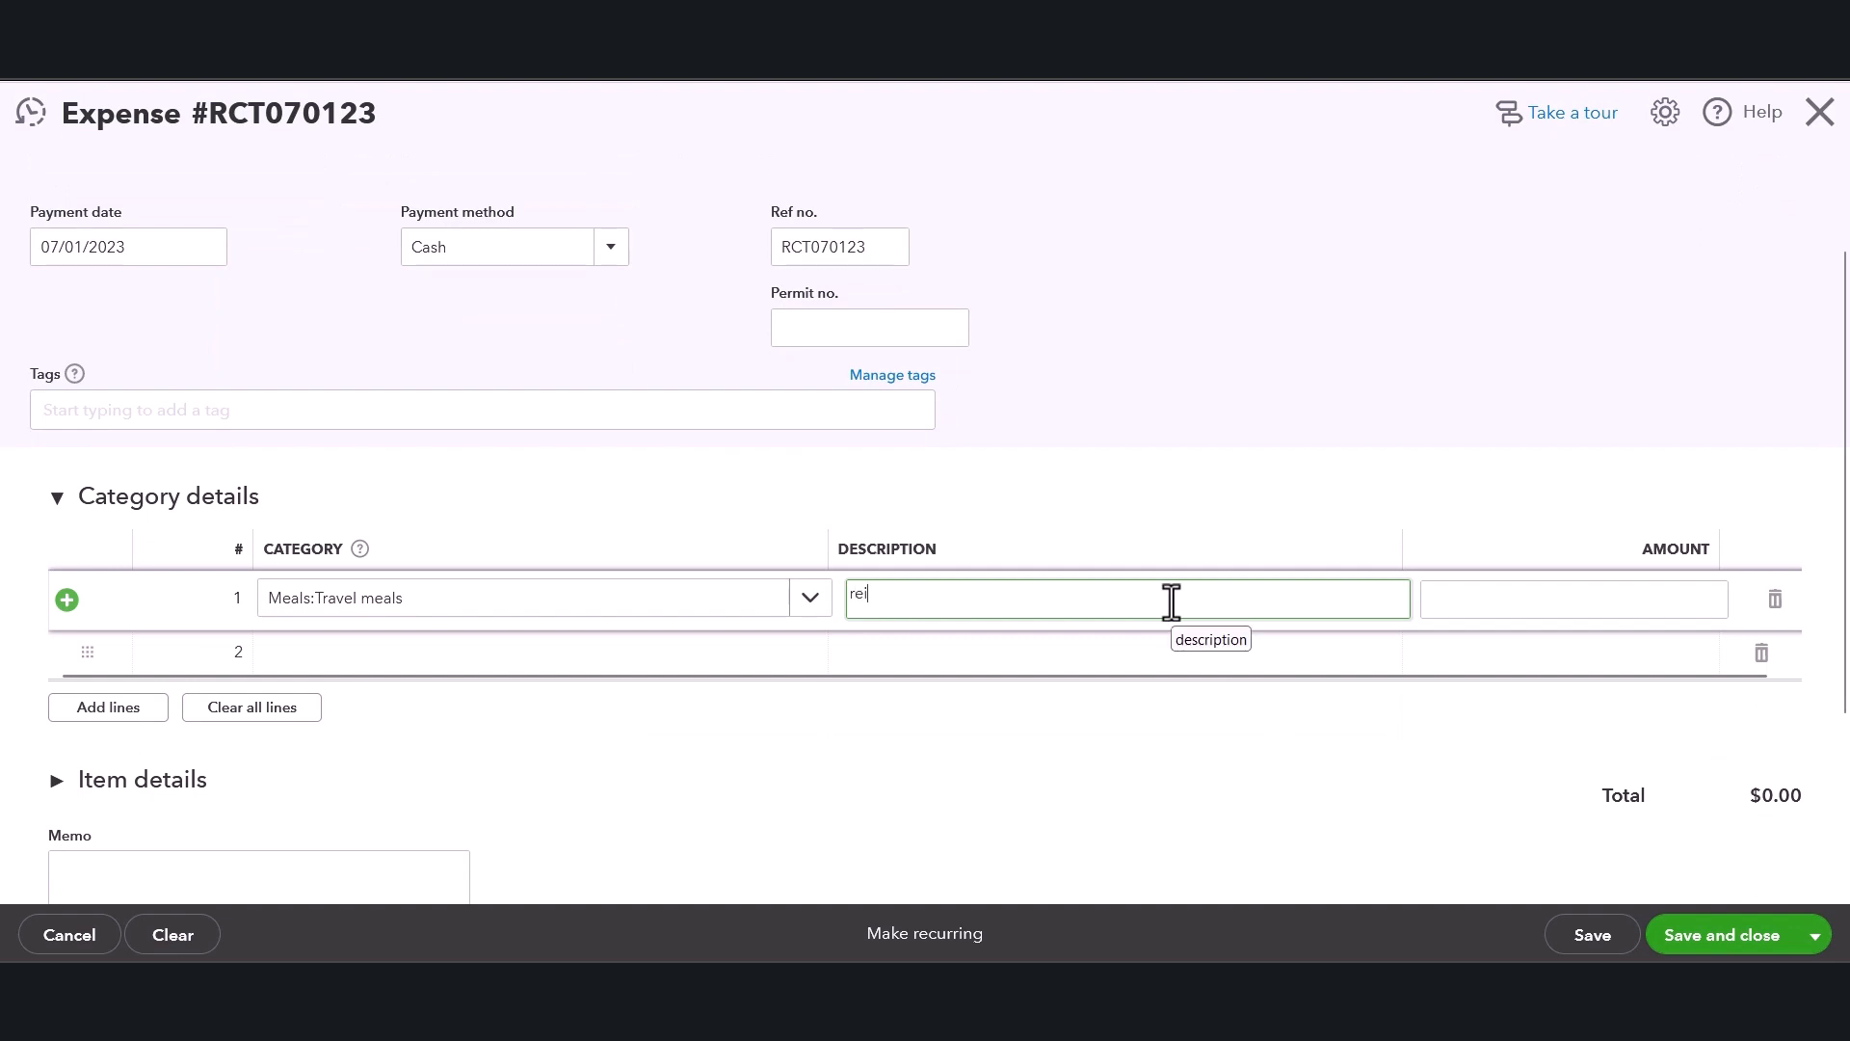
type("mbursed meal")
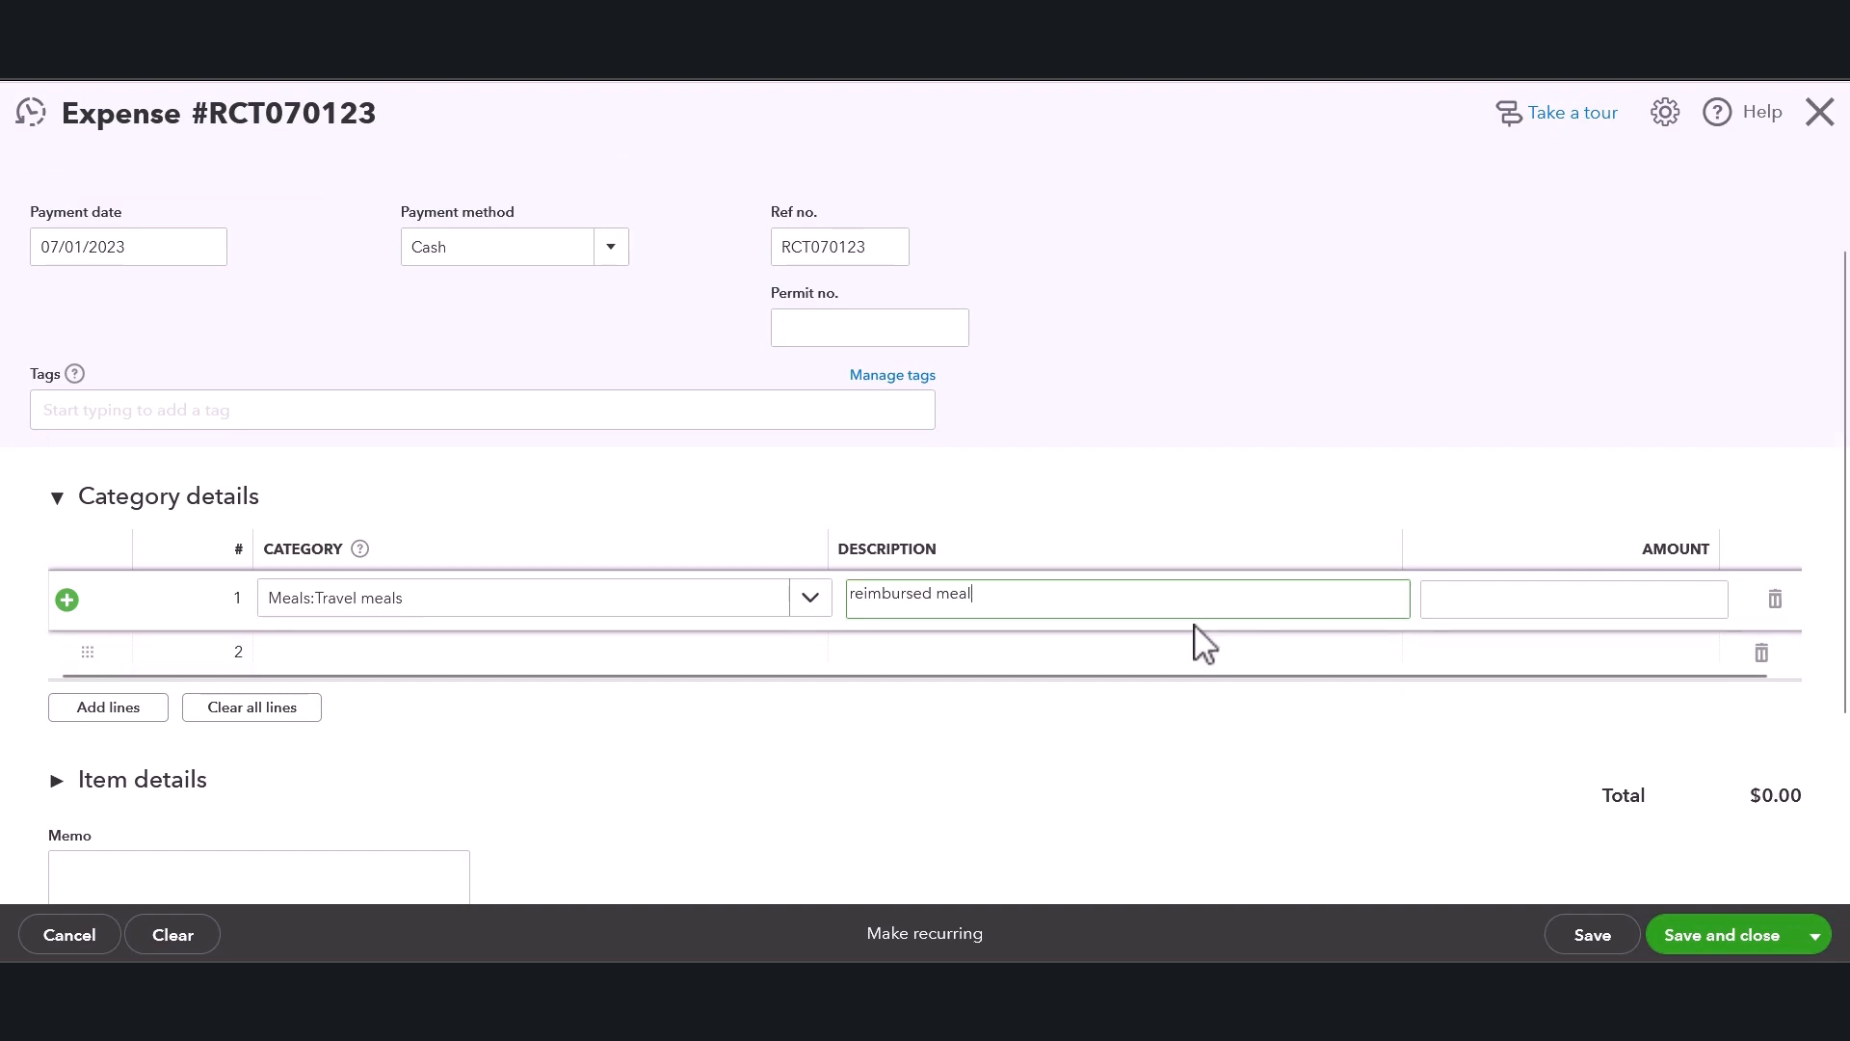
Set line 1's amount to 30.00.
left_click(1571, 599)
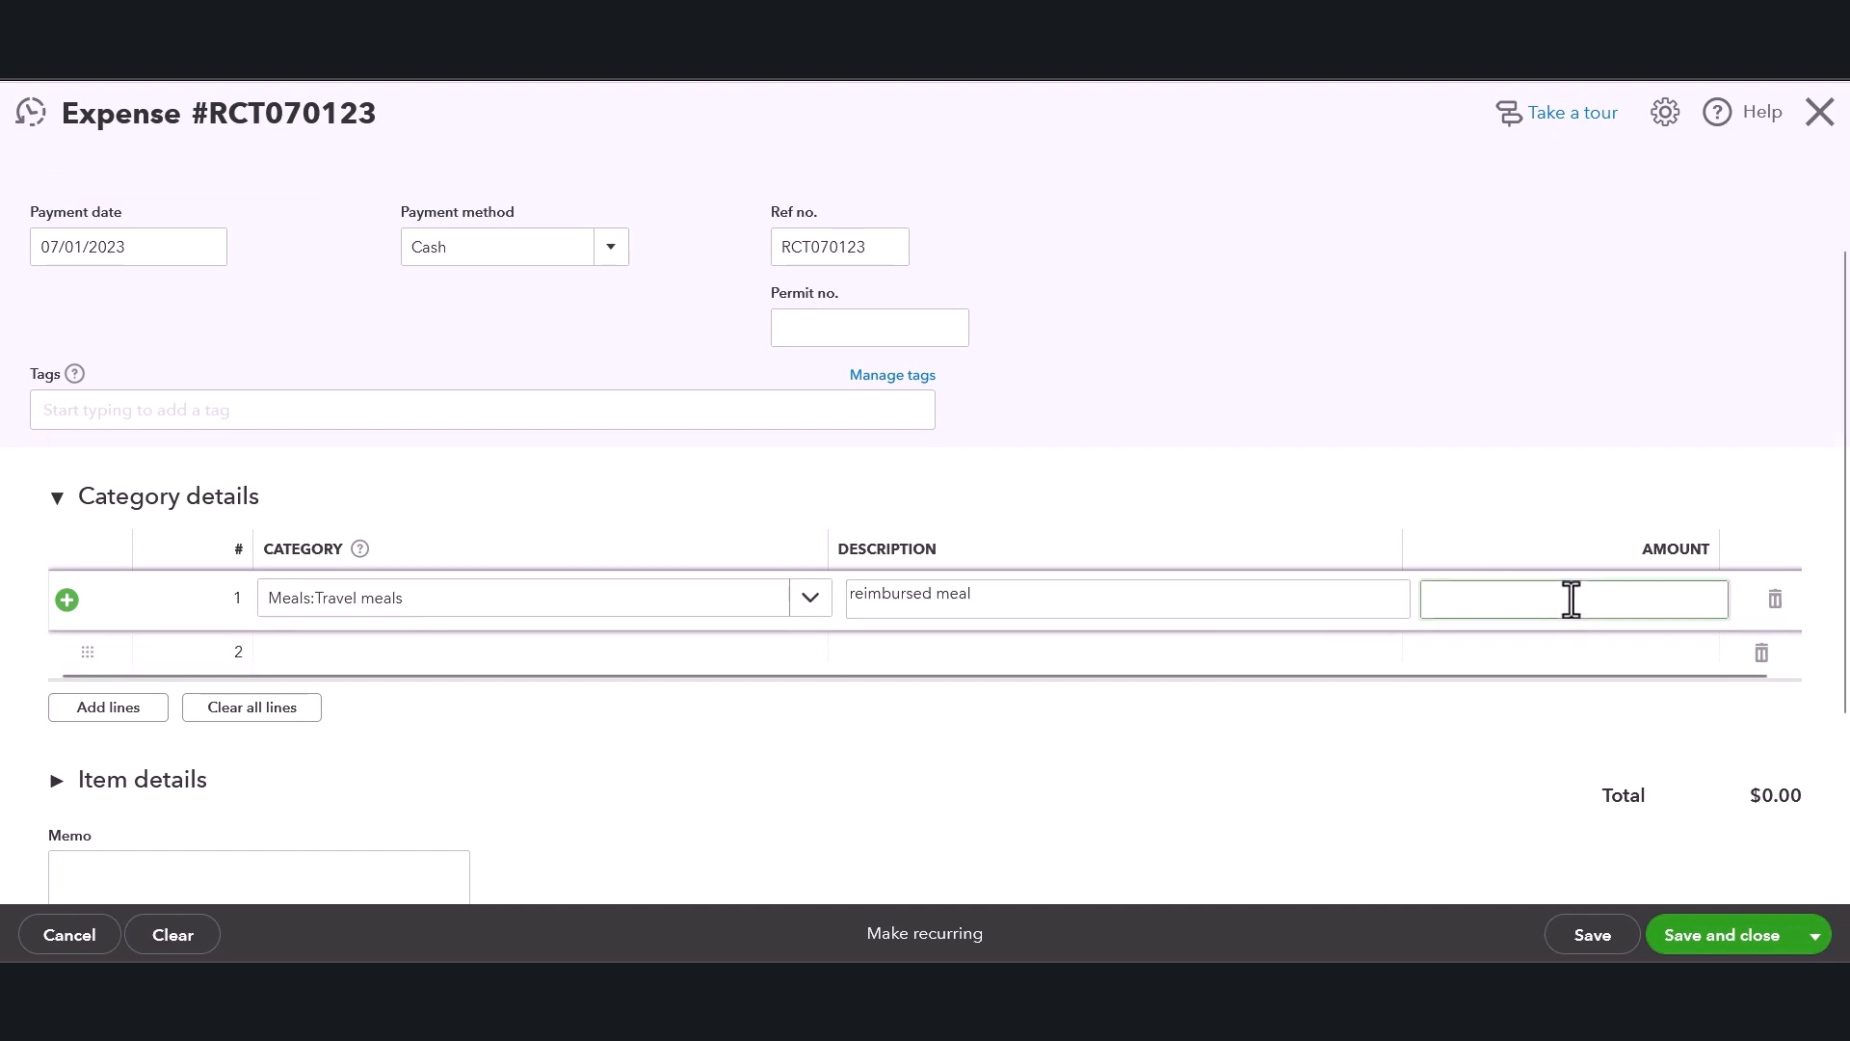
type("30.00")
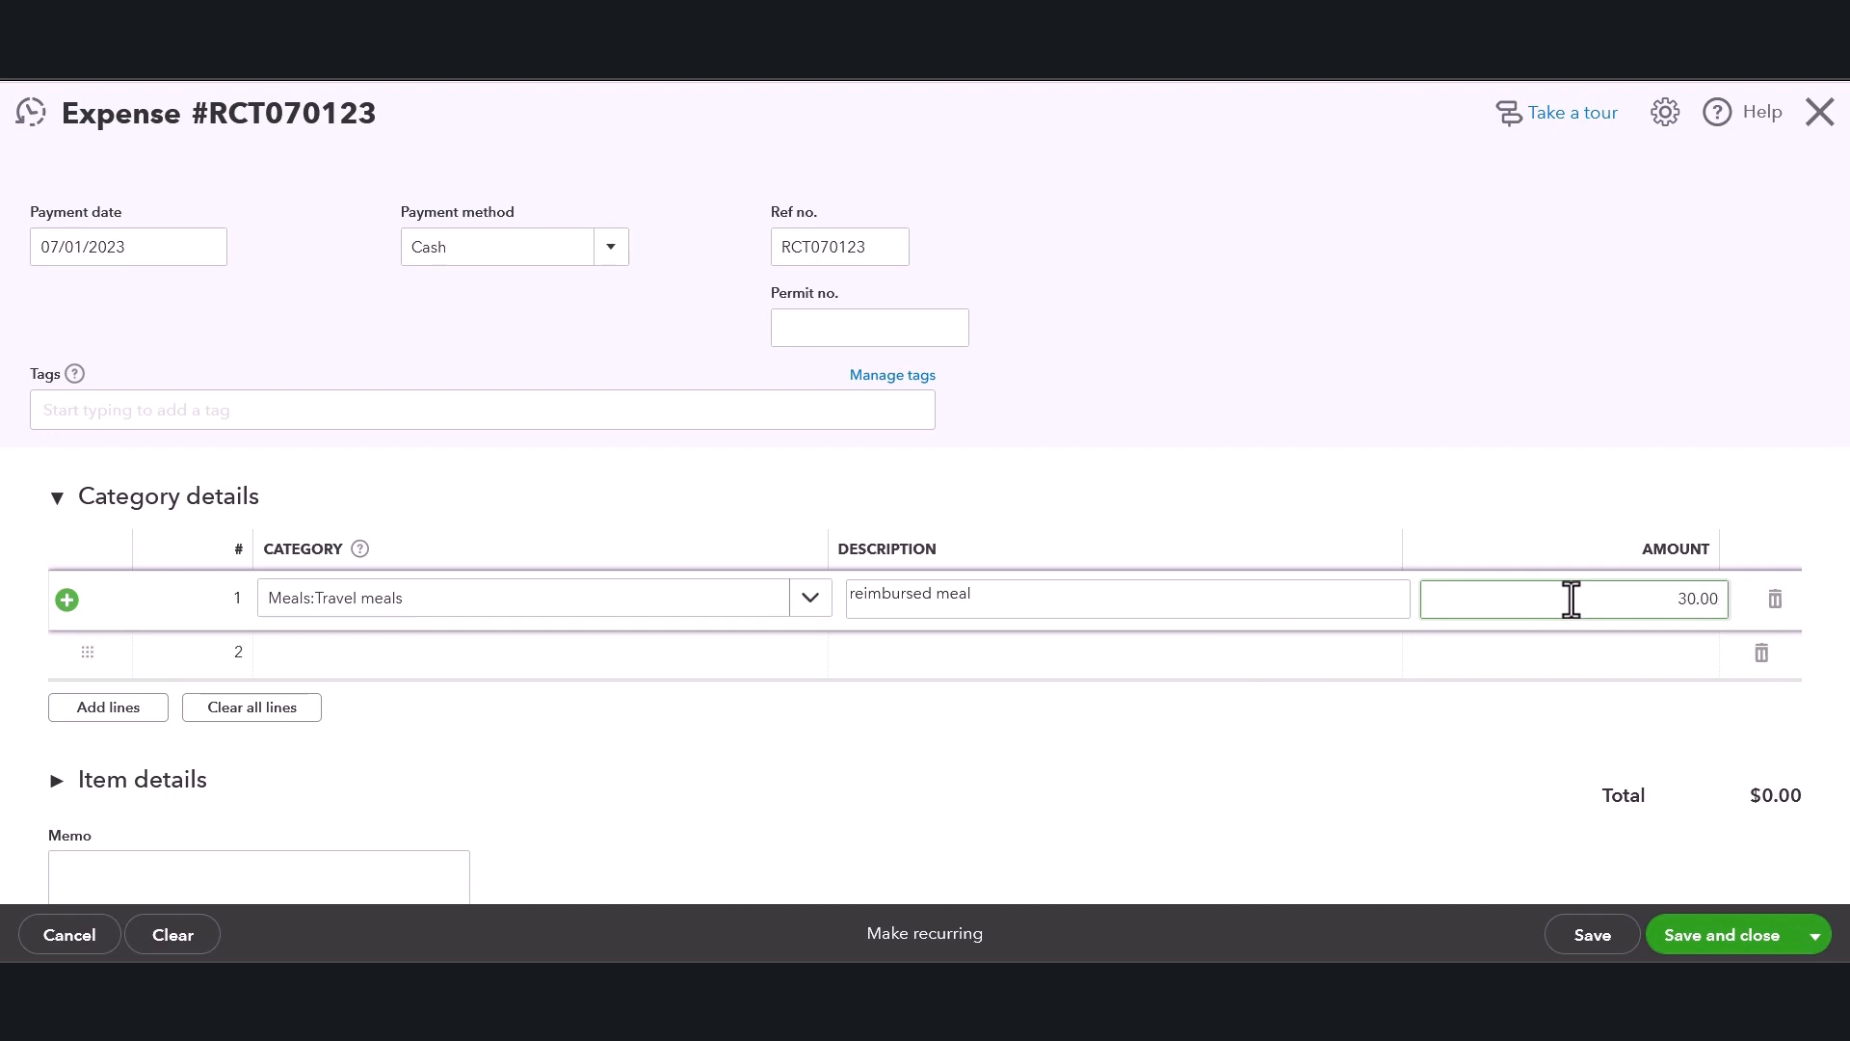
left_click(1410, 380)
scroll(1004, 732, "down", 3)
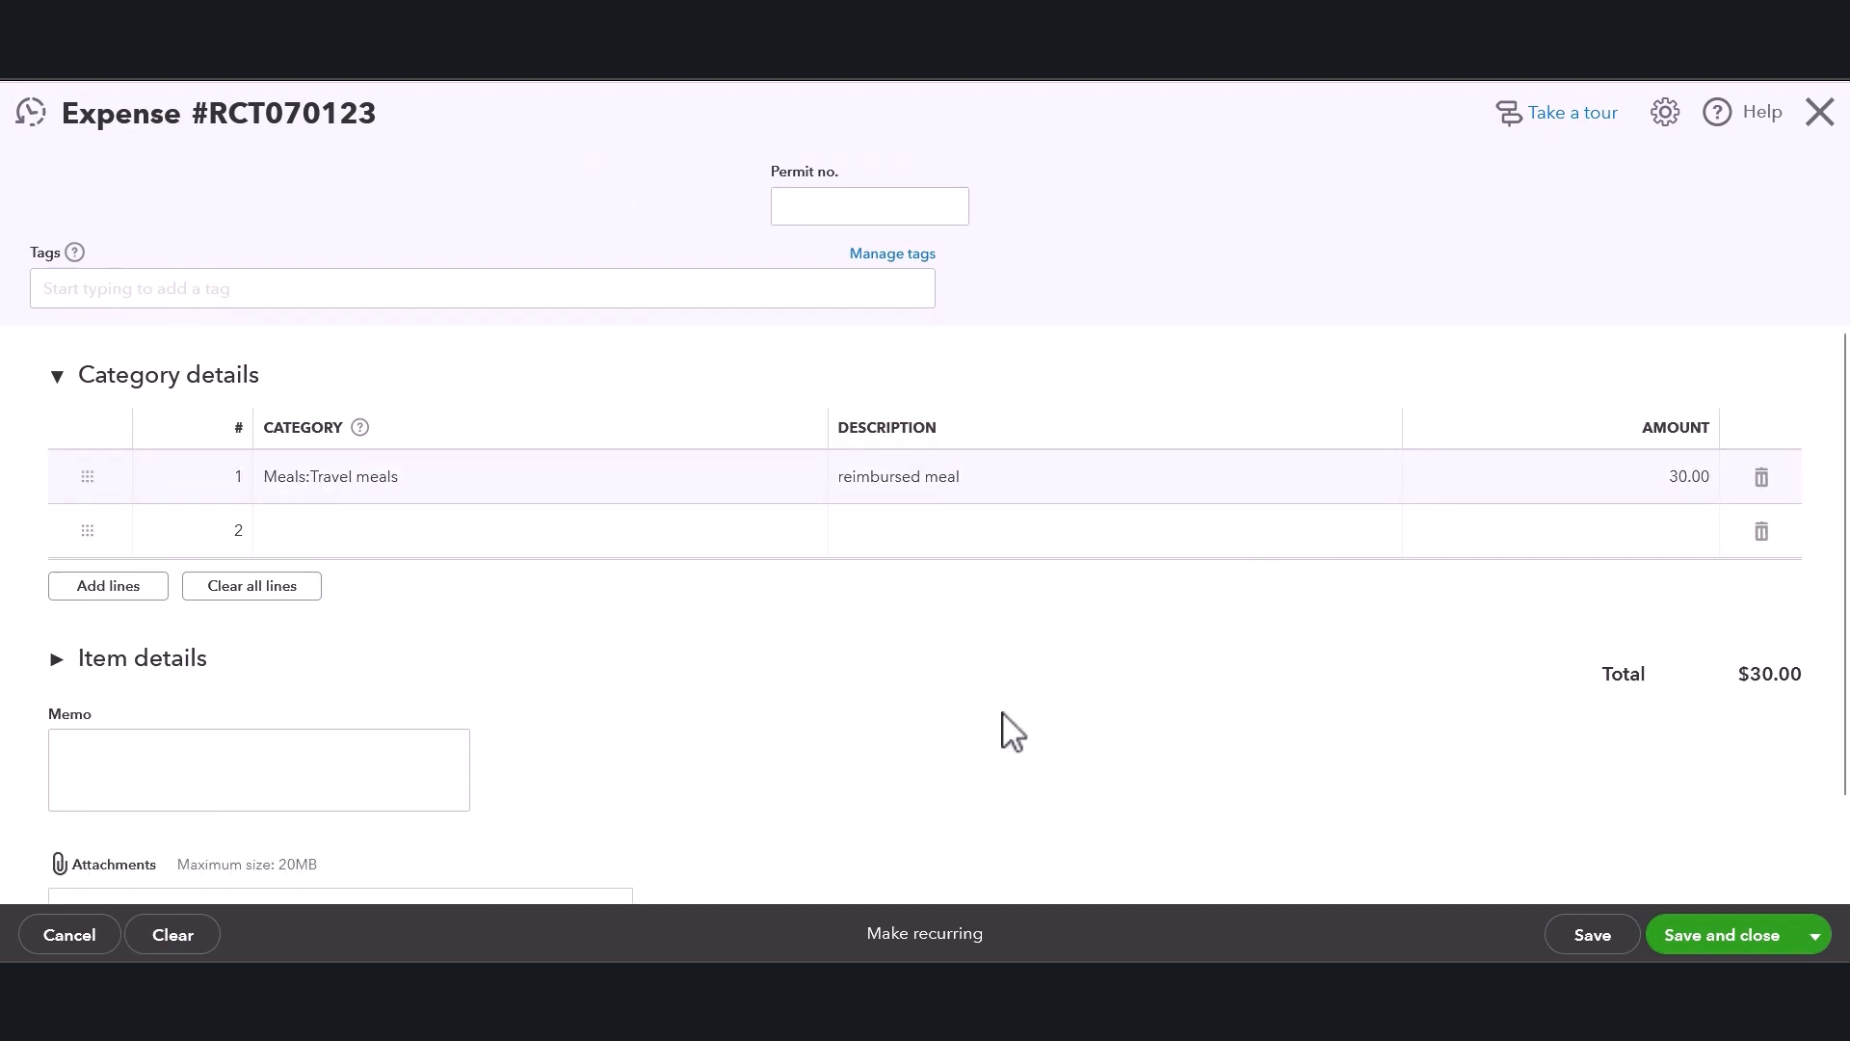
left_click(188, 646)
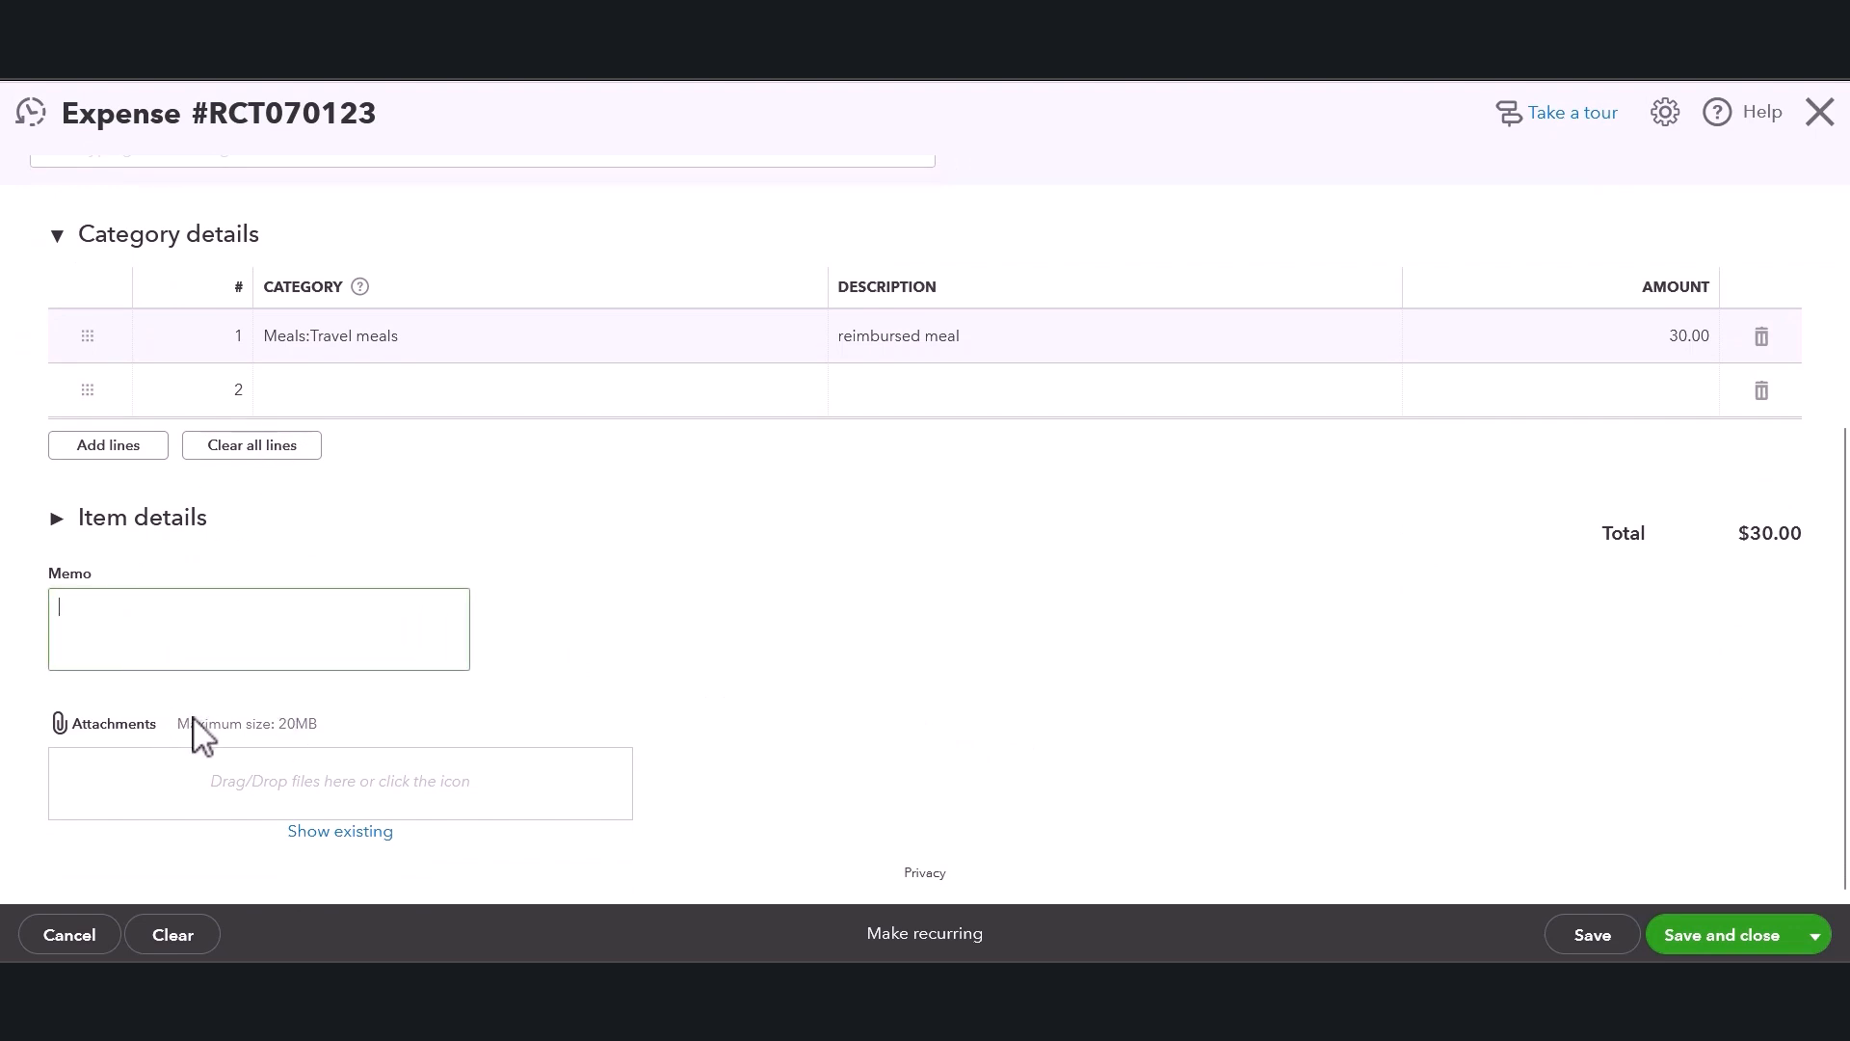
triple_click(224, 725)
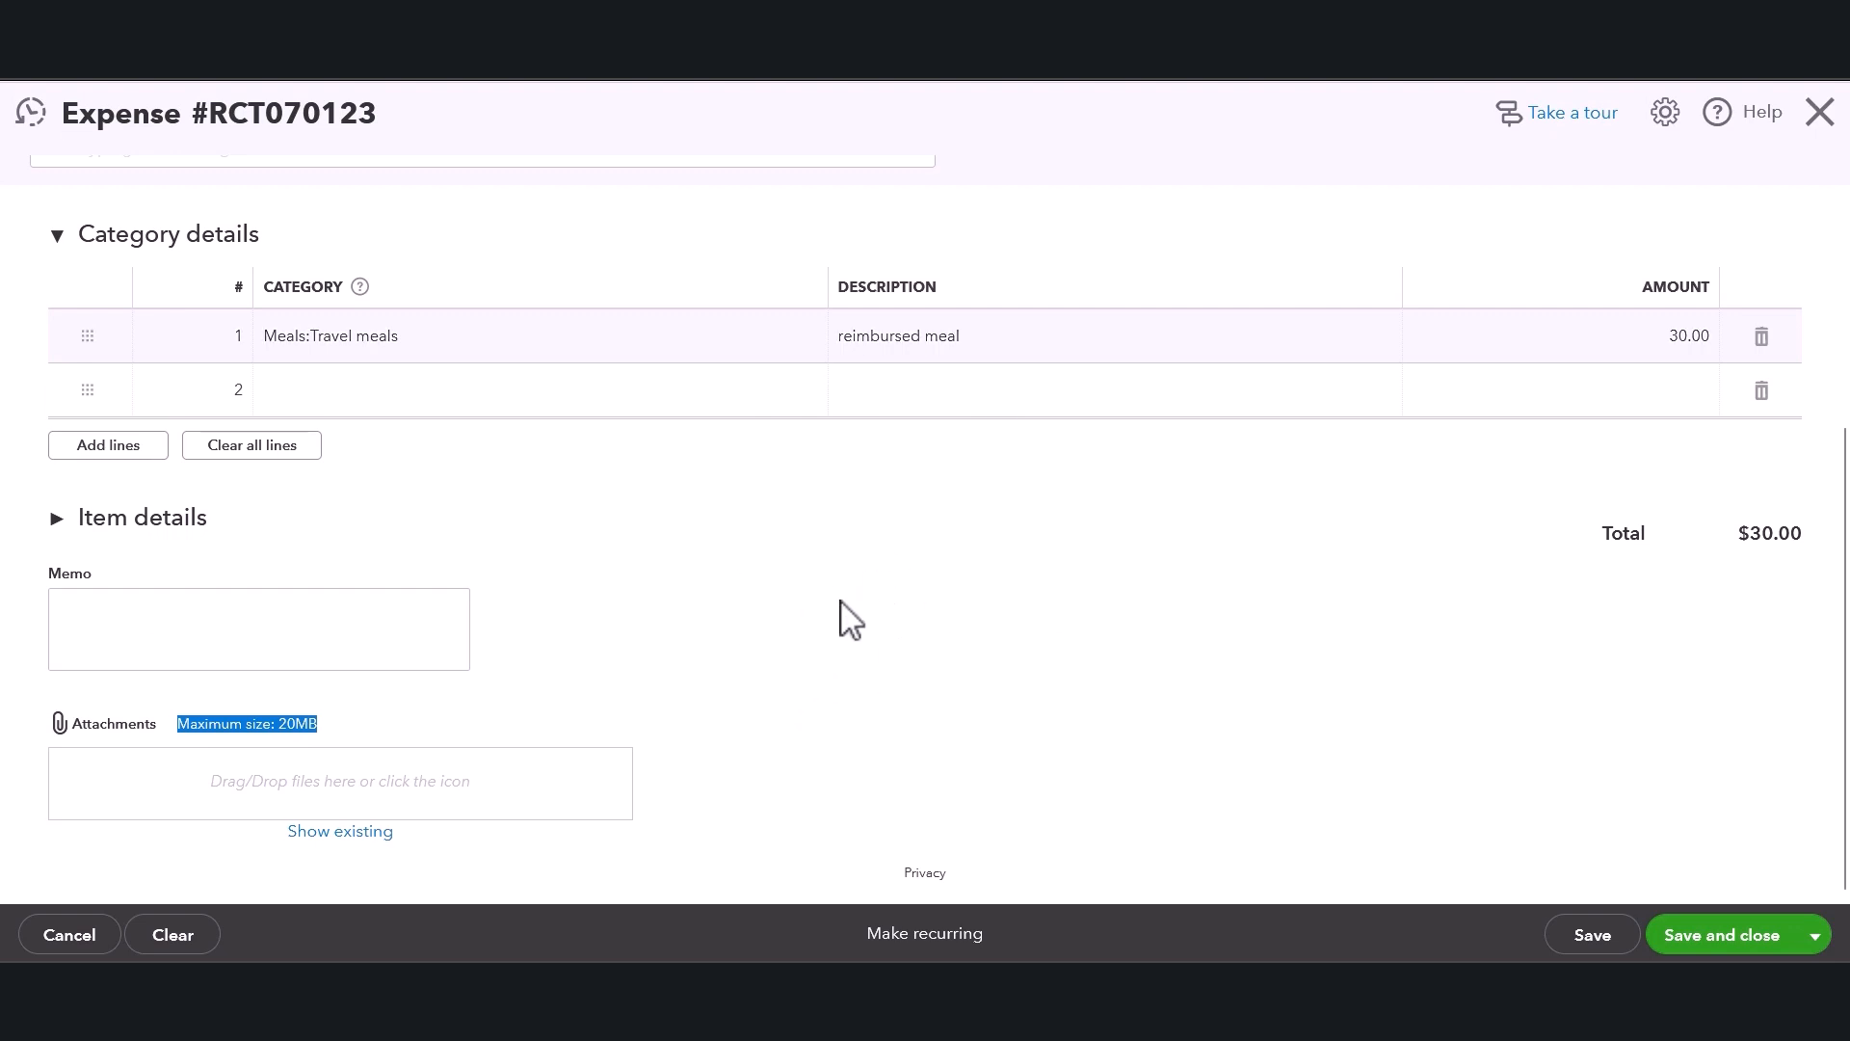
left_click(587, 649)
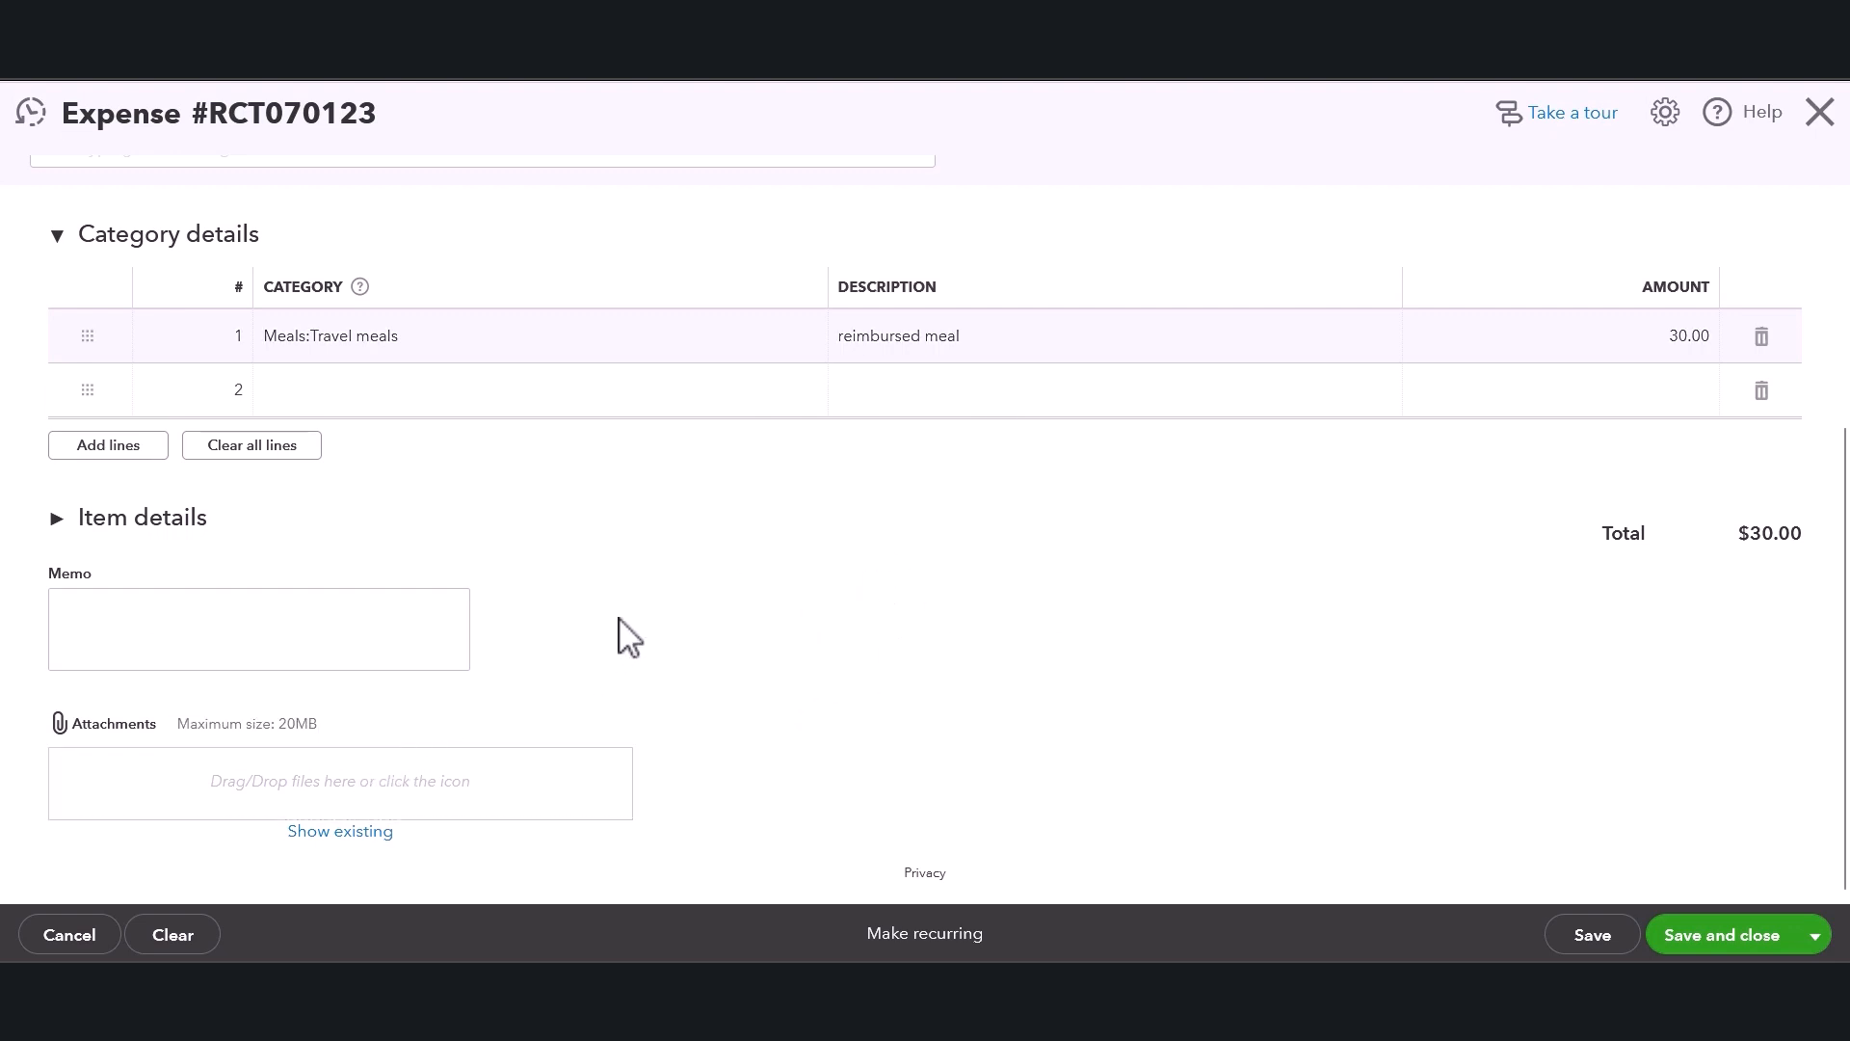
scroll(617, 626, "up", 4)
scroll(628, 623, "down", 3)
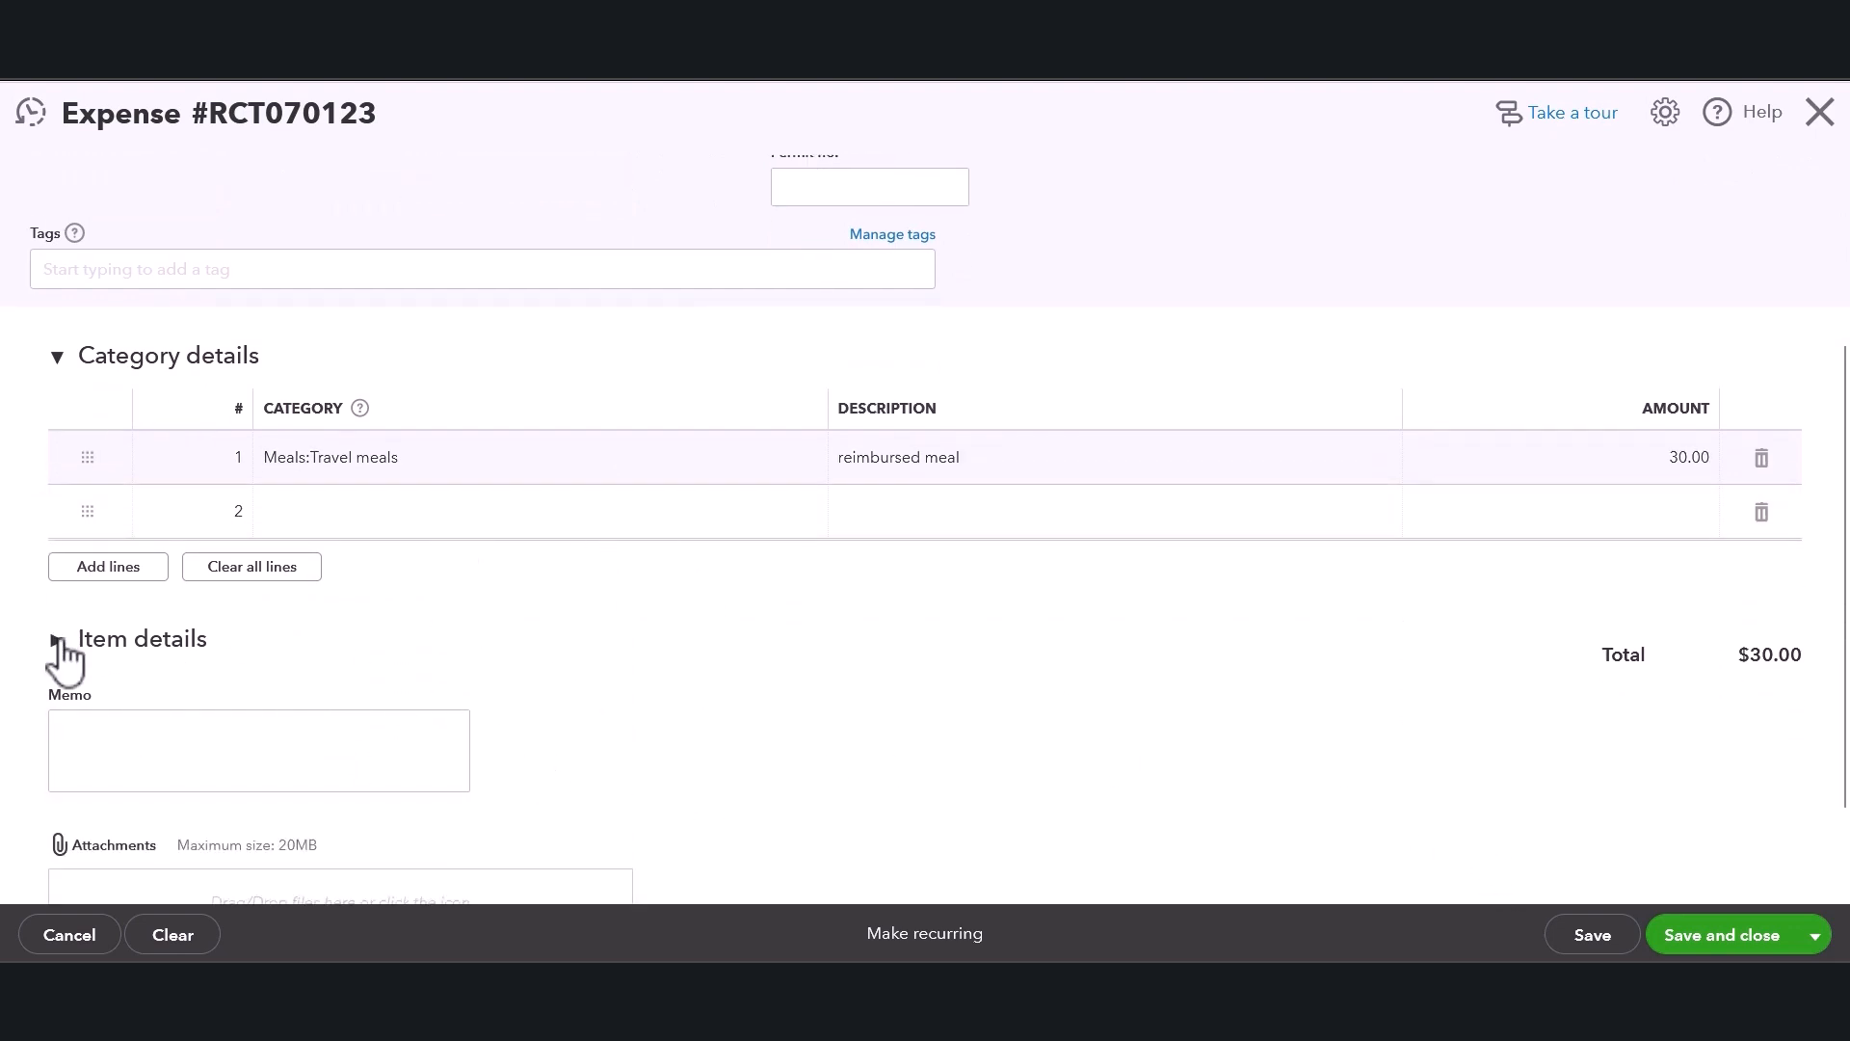
Expand and examine the Item details section and its product/service list.
left_click(58, 640)
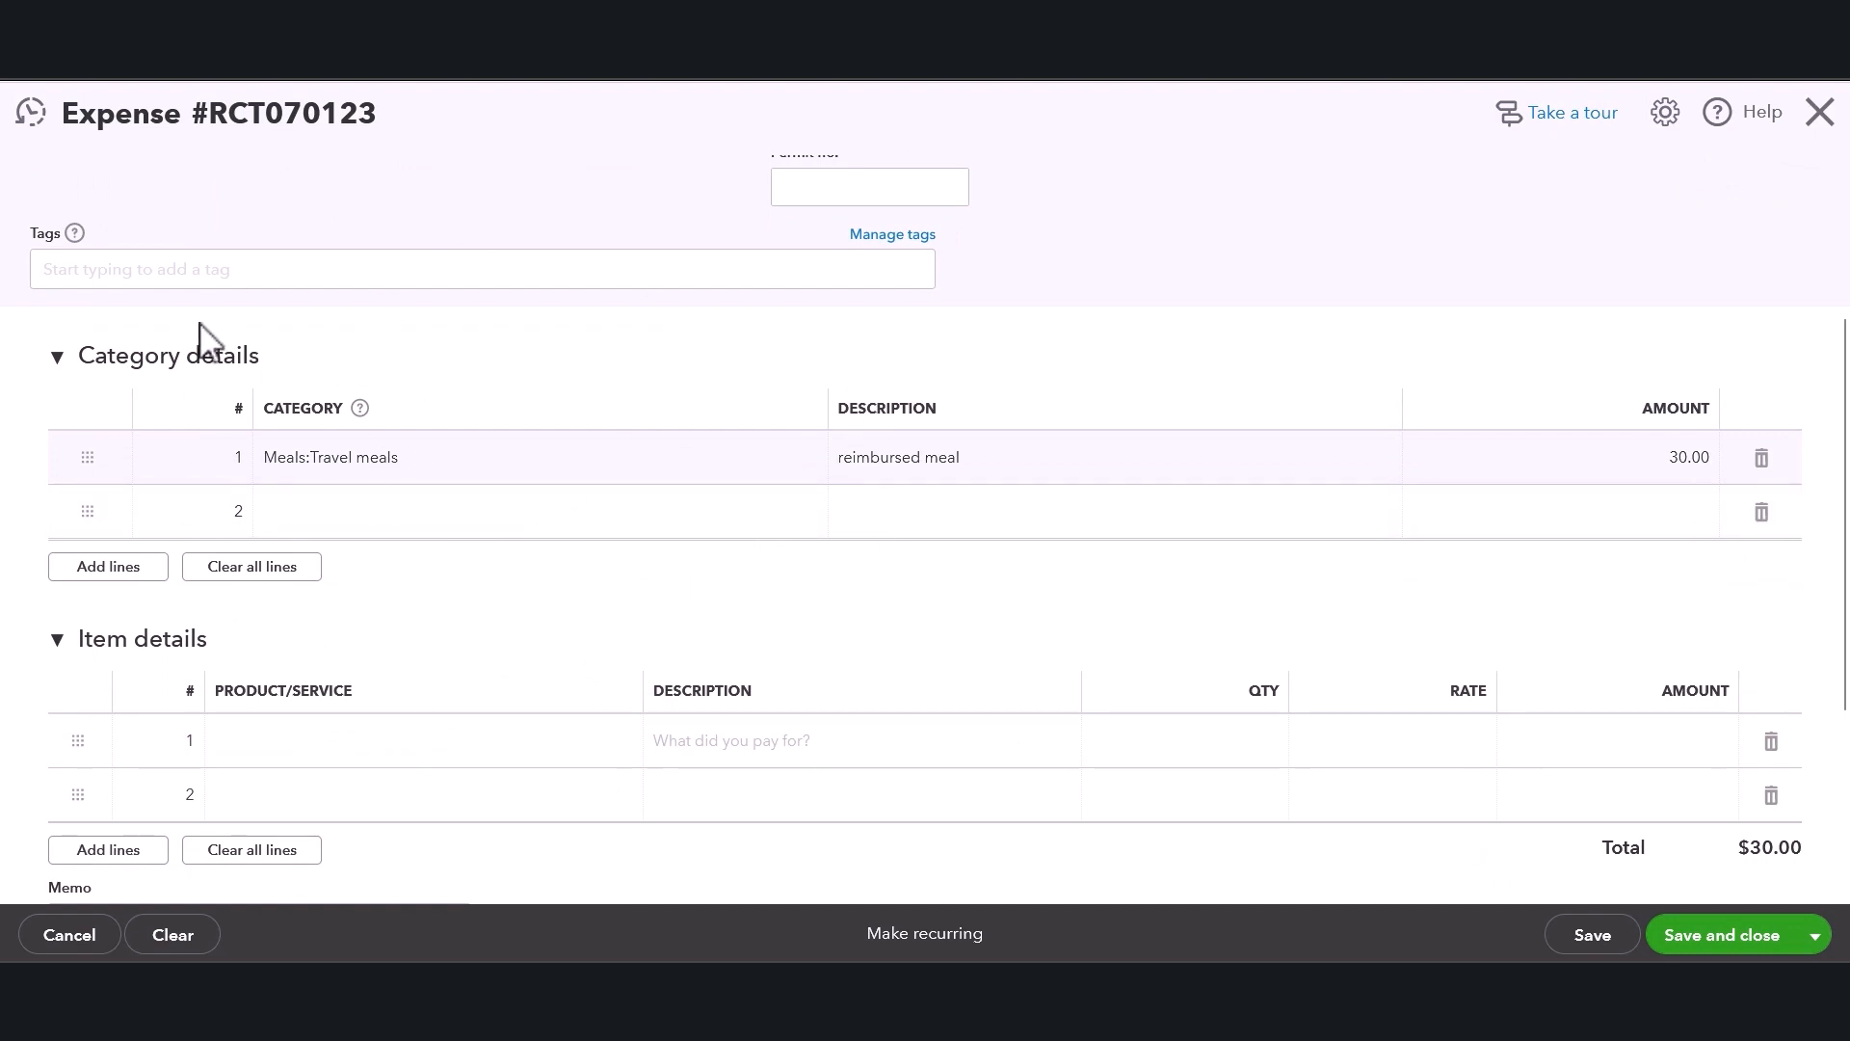
left_click(786, 461)
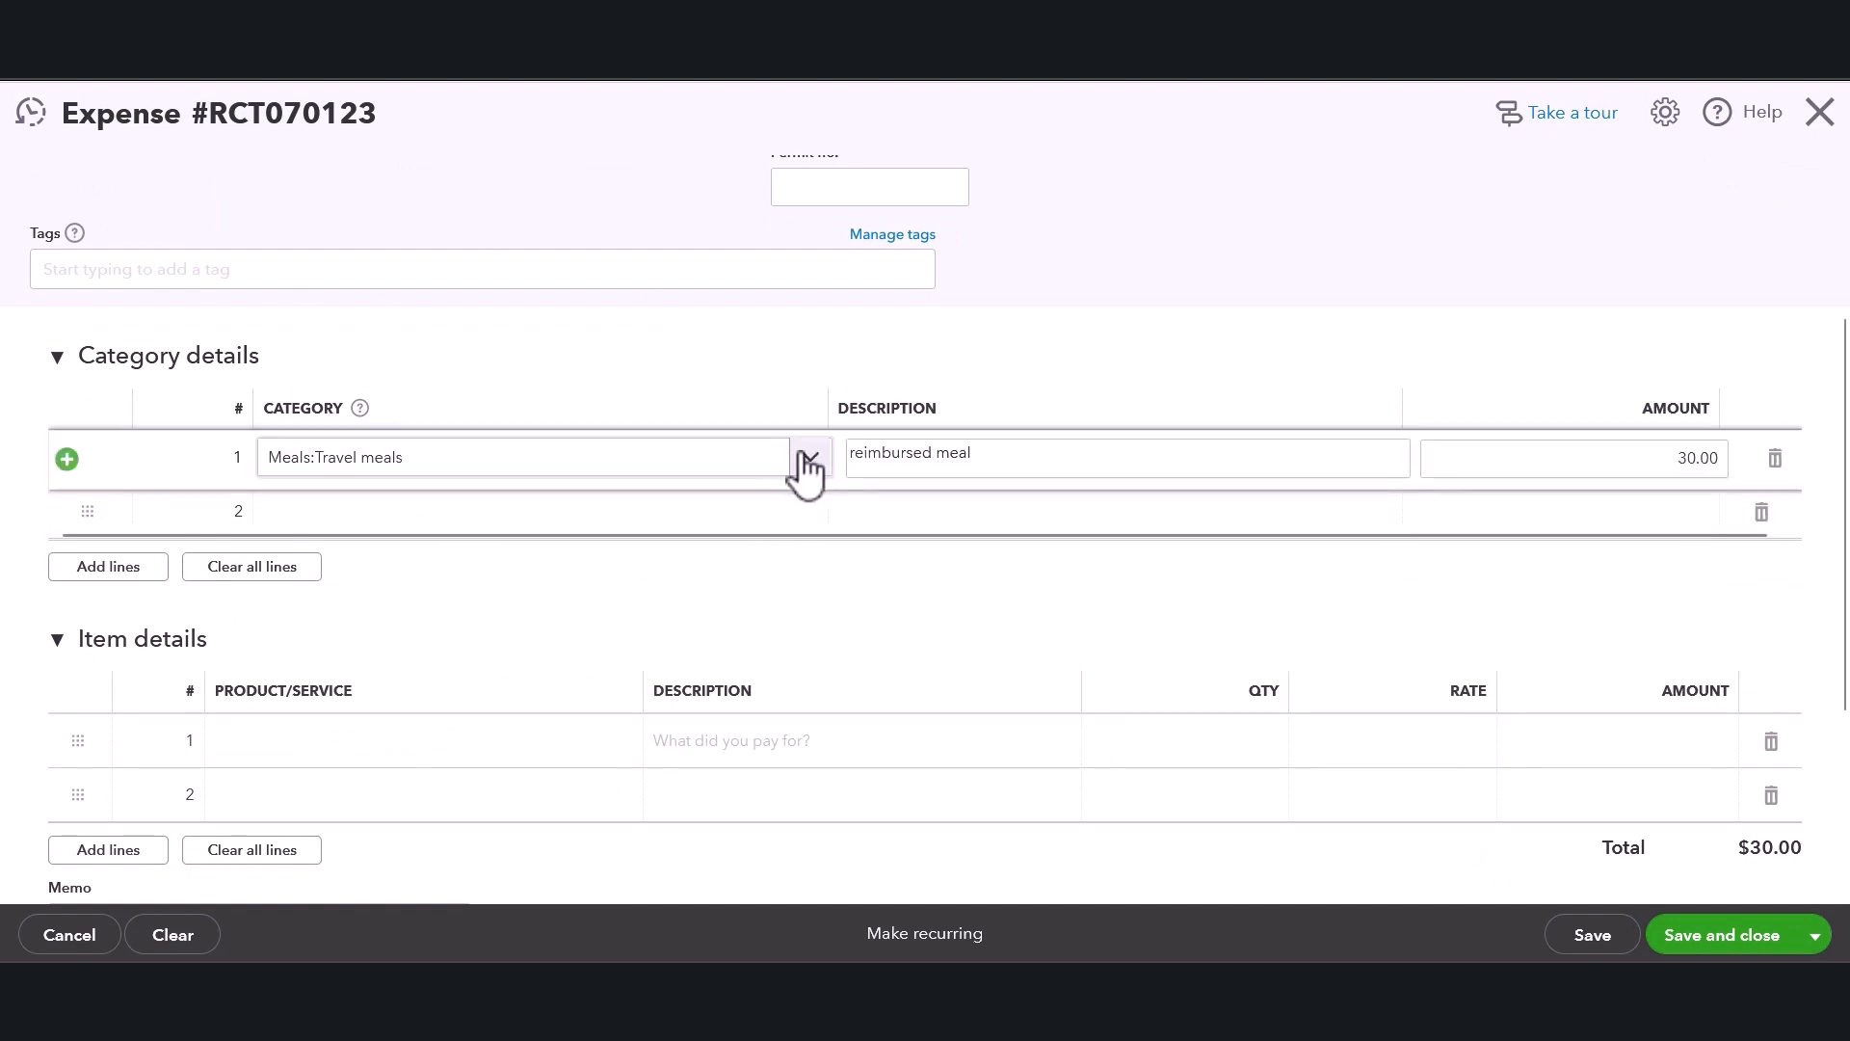
left_click(800, 464)
left_click(796, 364)
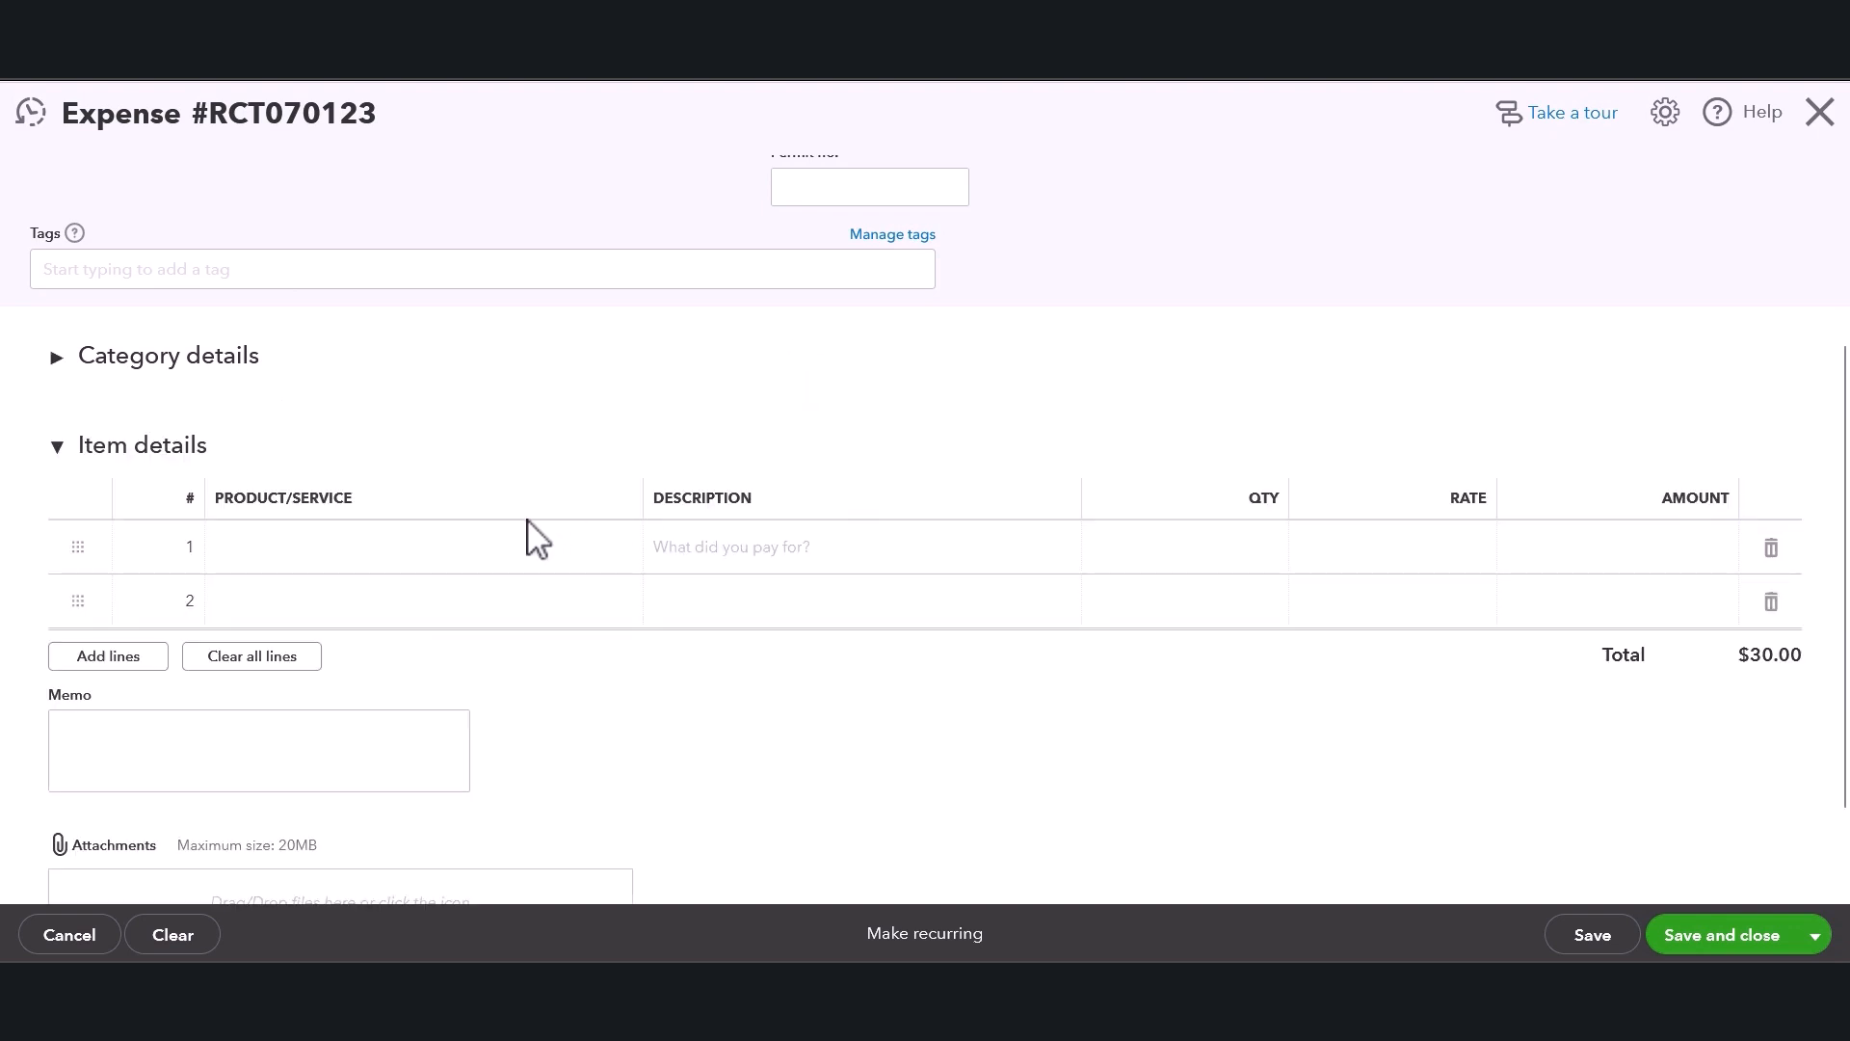
scroll(529, 536, "up", 2)
left_click(56, 479)
scroll(240, 566, "down", 1)
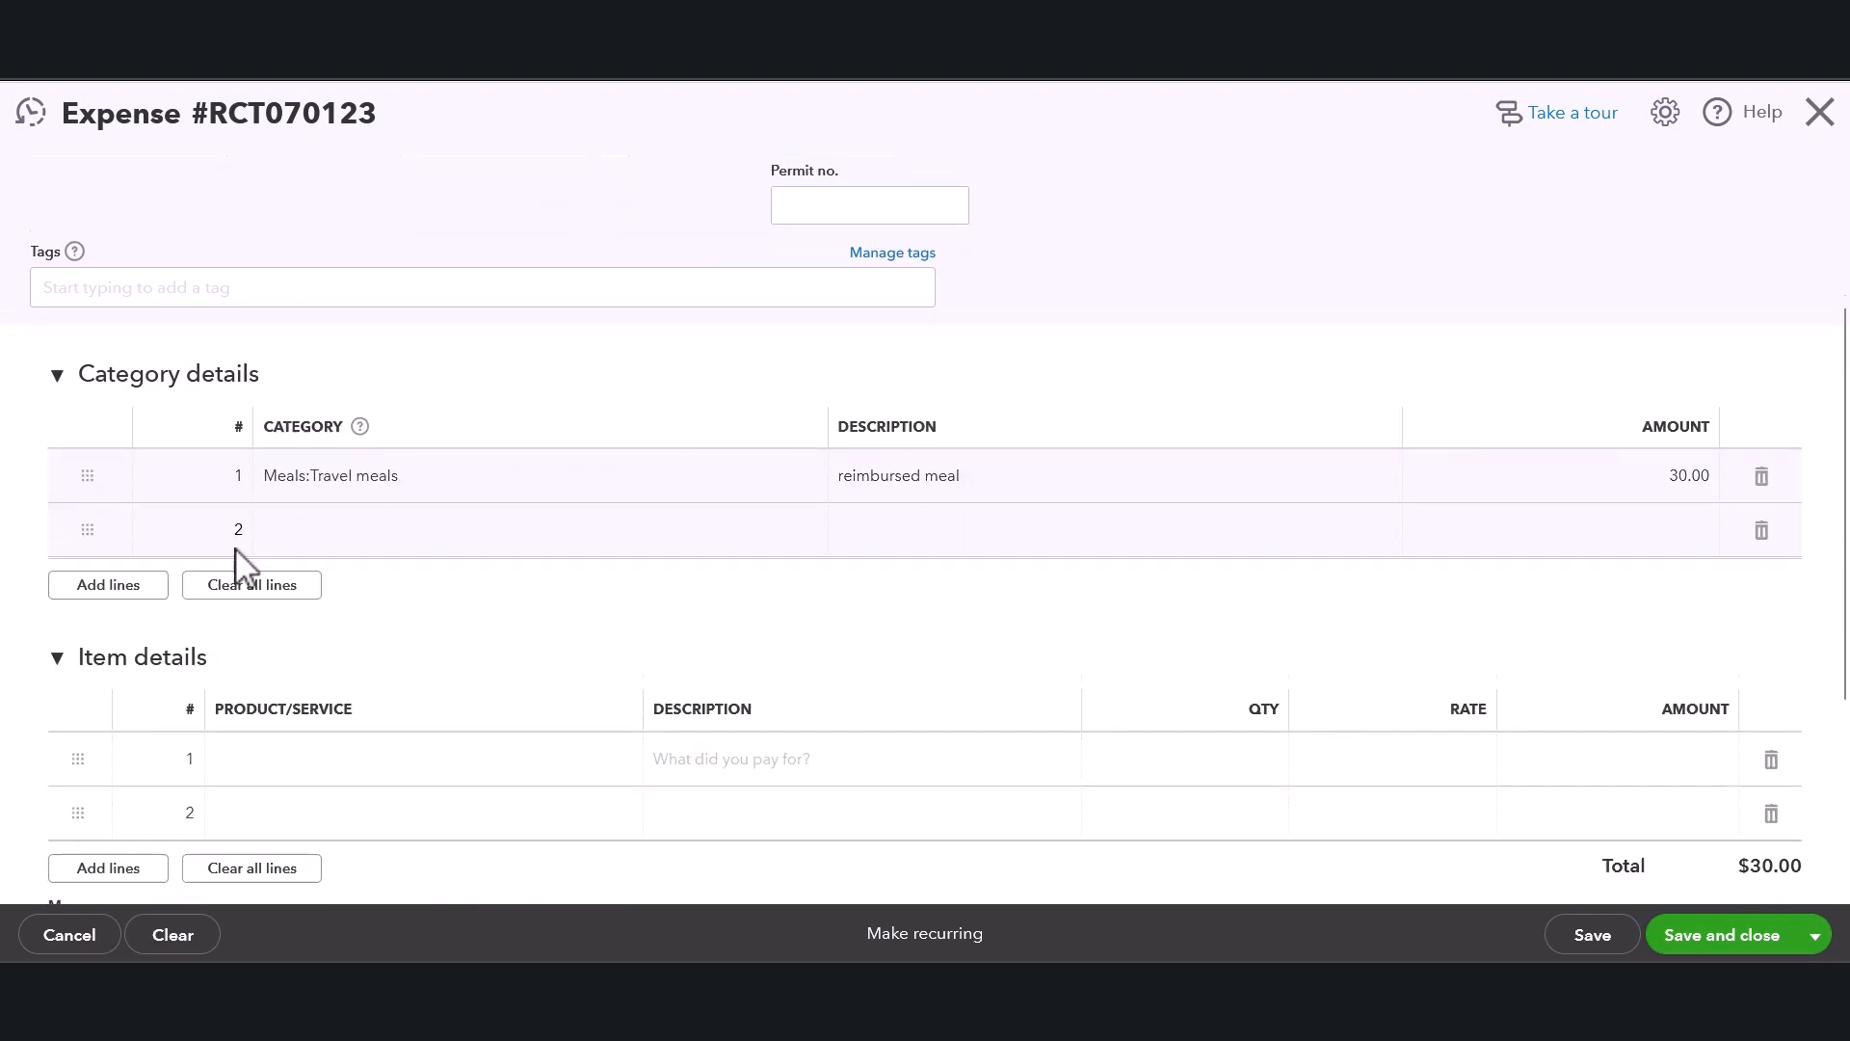
left_click(545, 750)
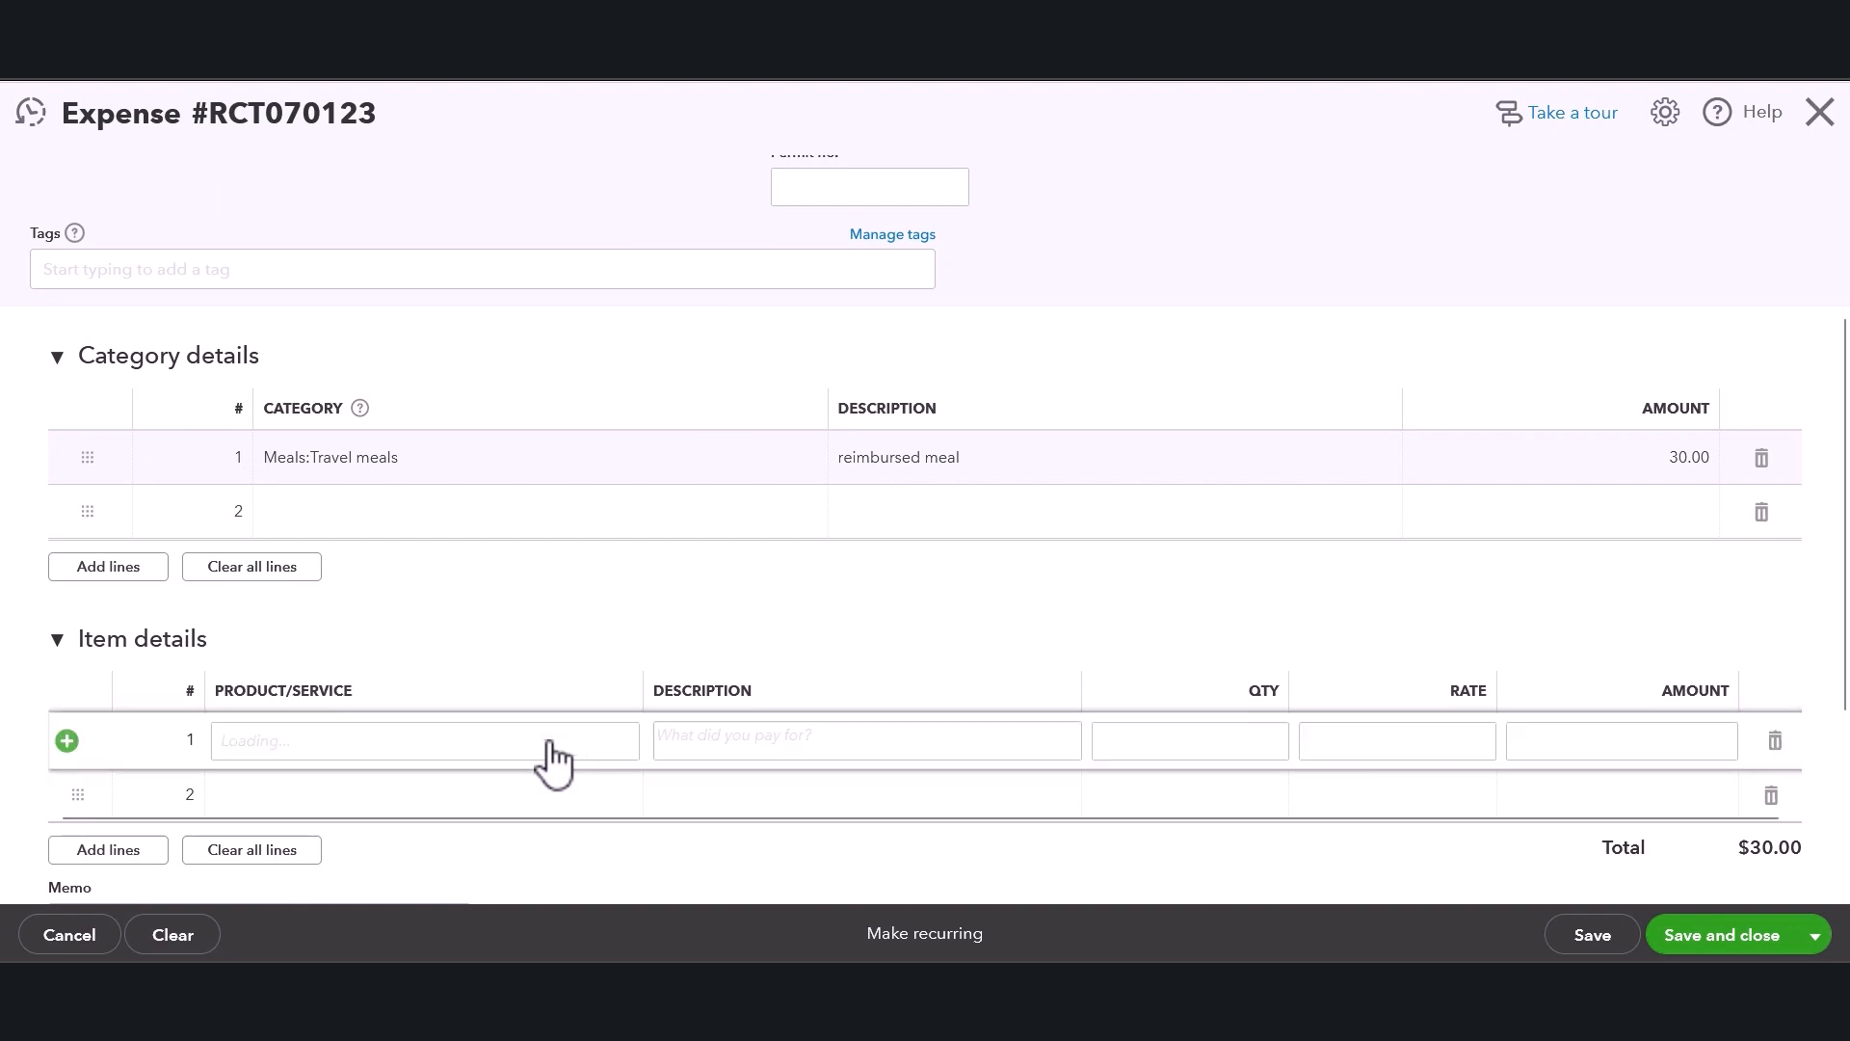
left_click(617, 740)
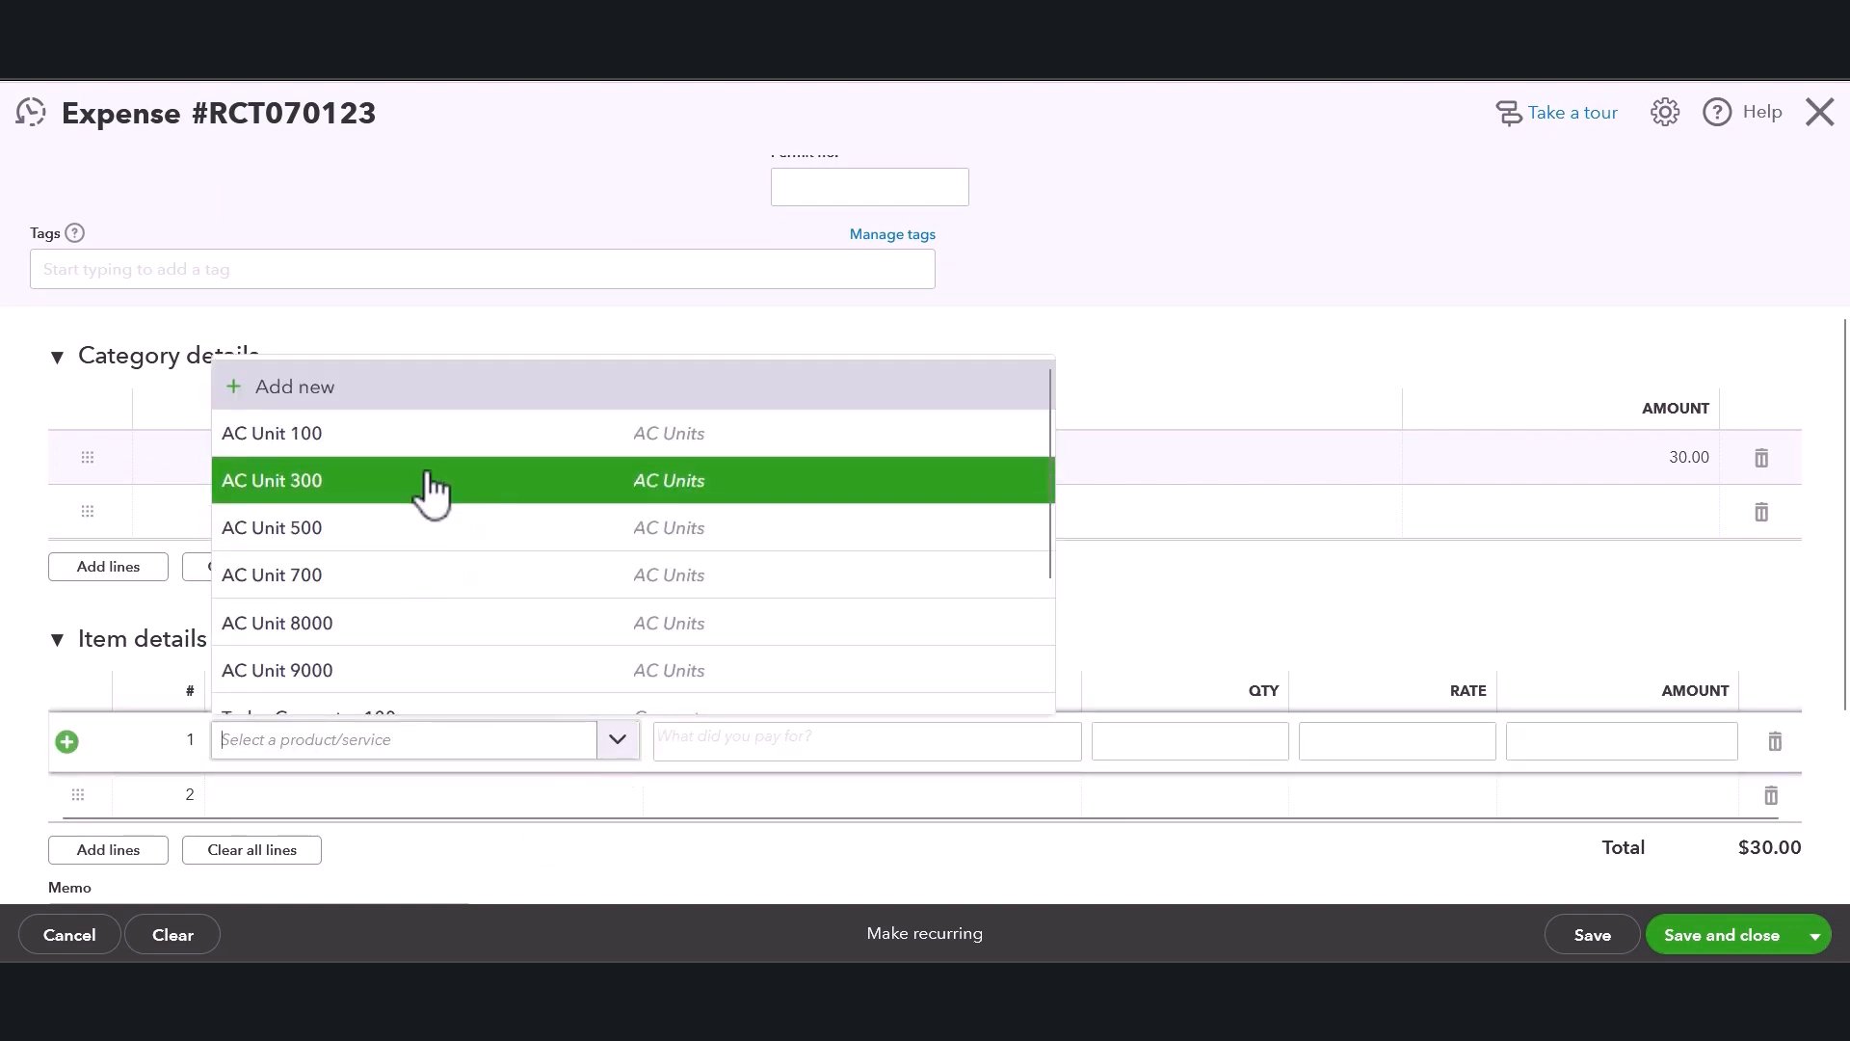
left_click(1117, 622)
scroll(969, 737, "down", 1)
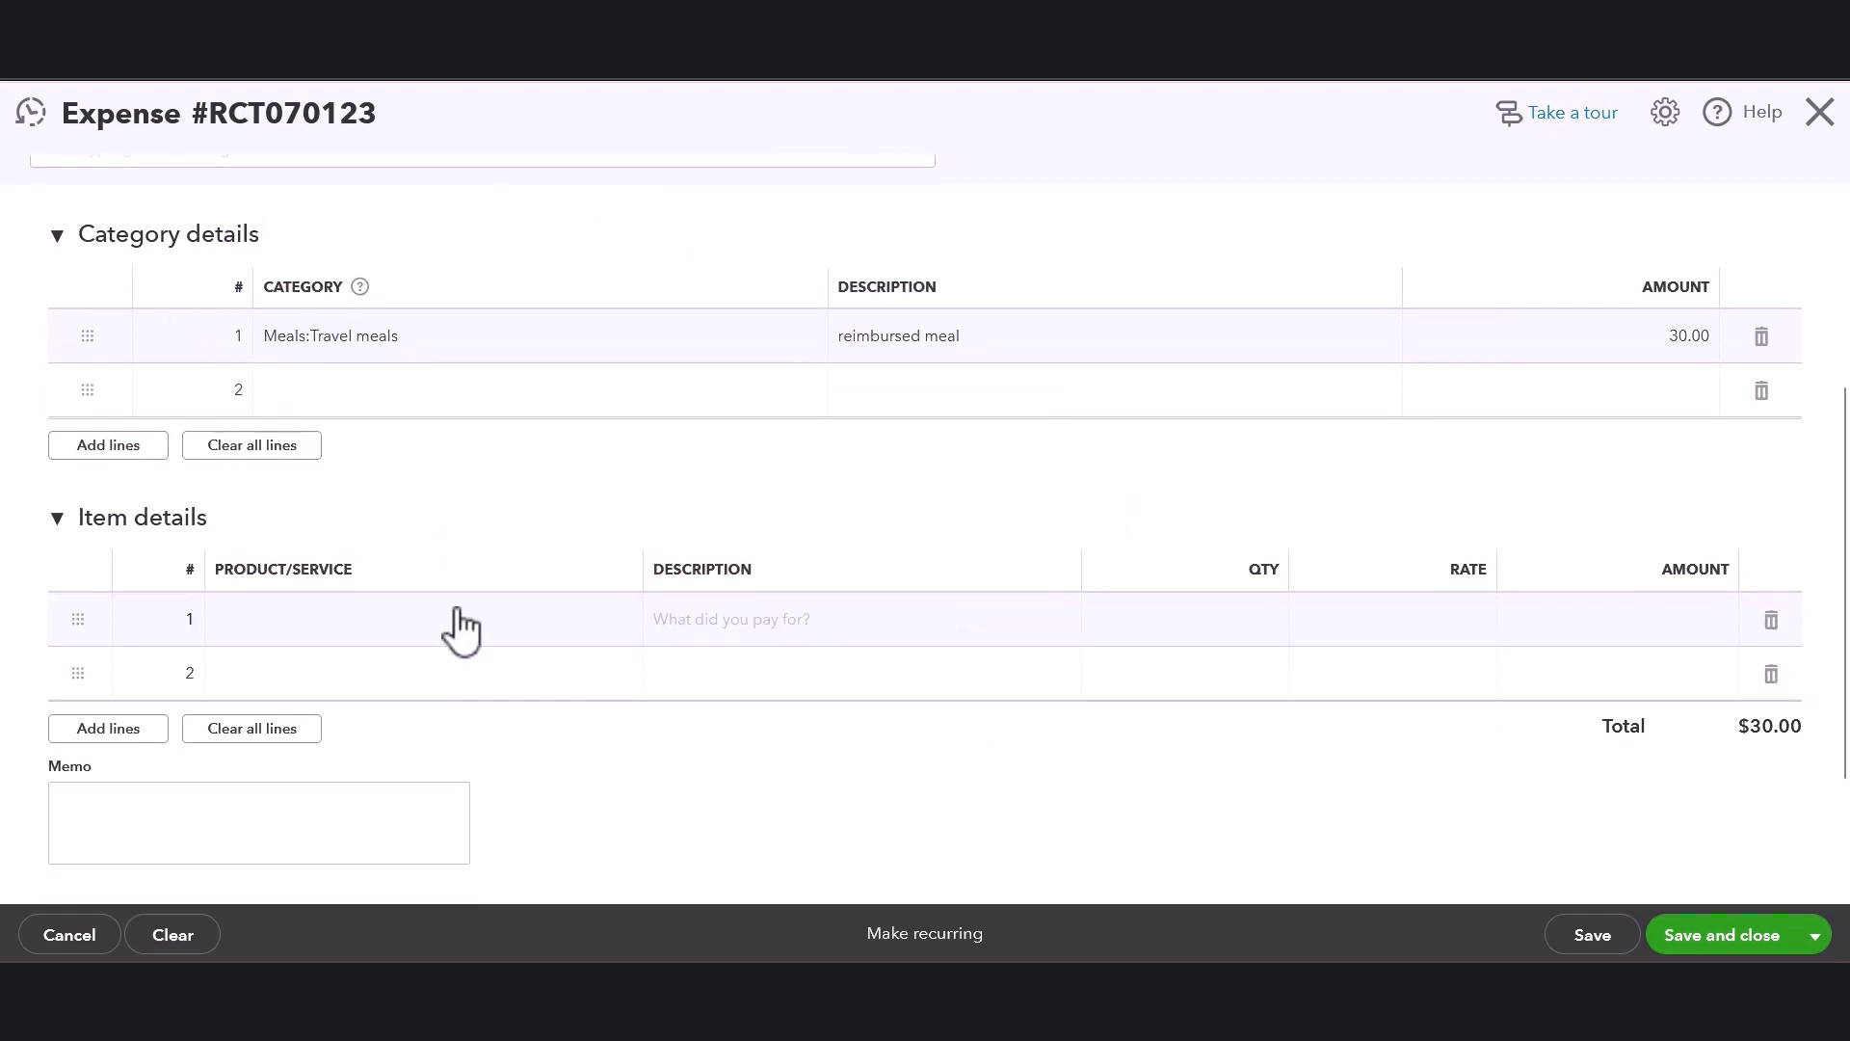
scroll(558, 649, "down", 1)
scroll(674, 649, "down", 1)
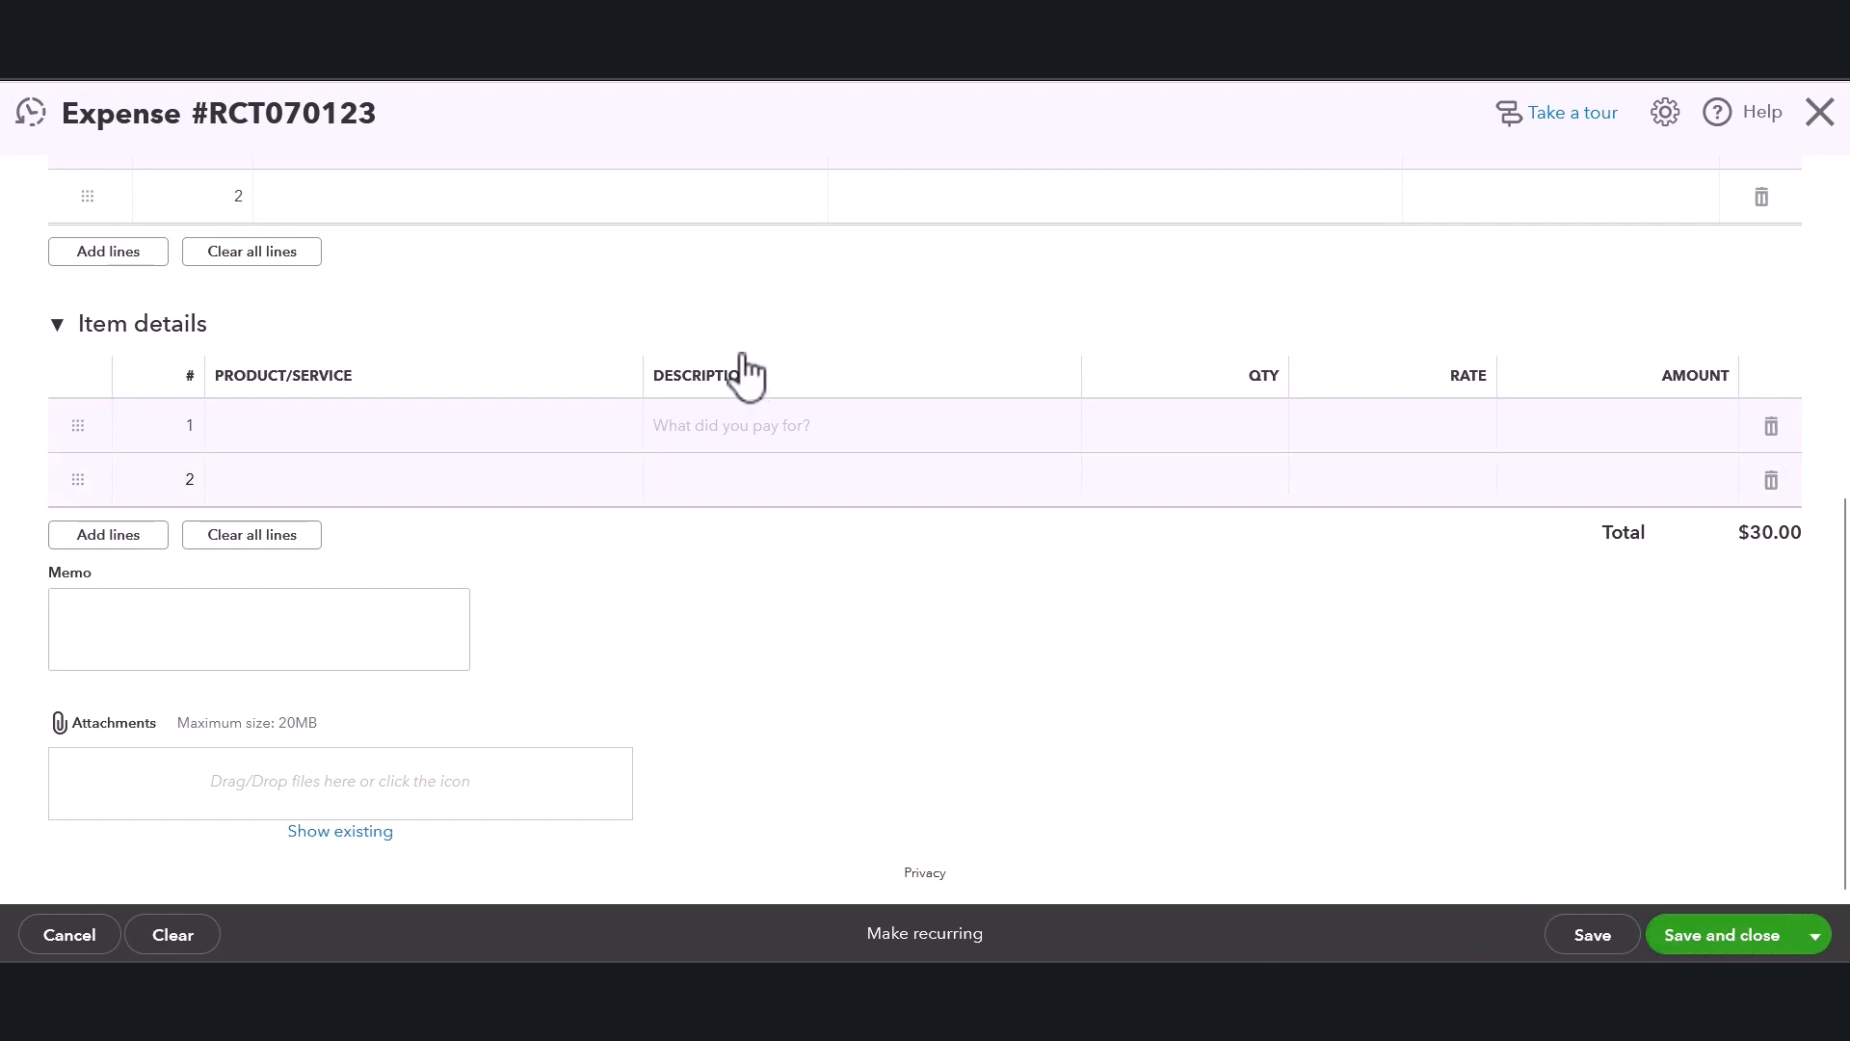
Save the petty cash expense.
left_click(1816, 940)
left_click(1593, 937)
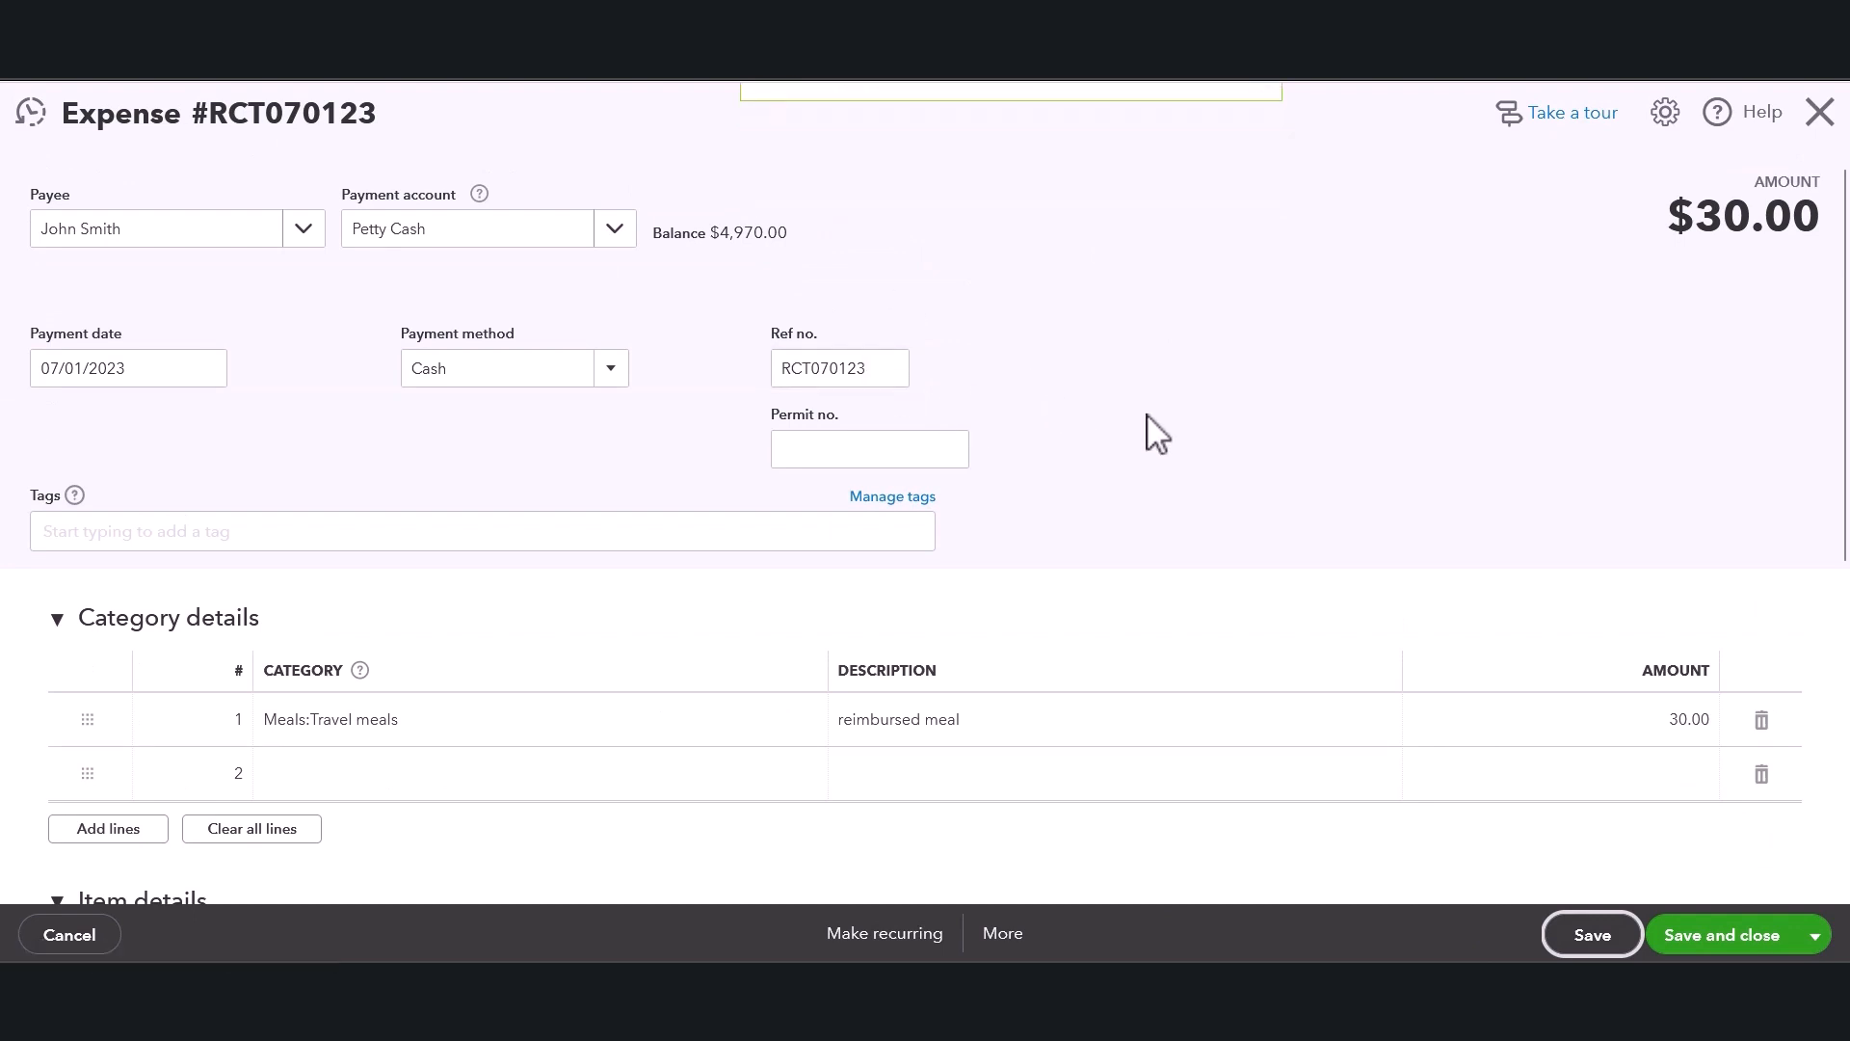
scroll(1171, 434, "down", 3)
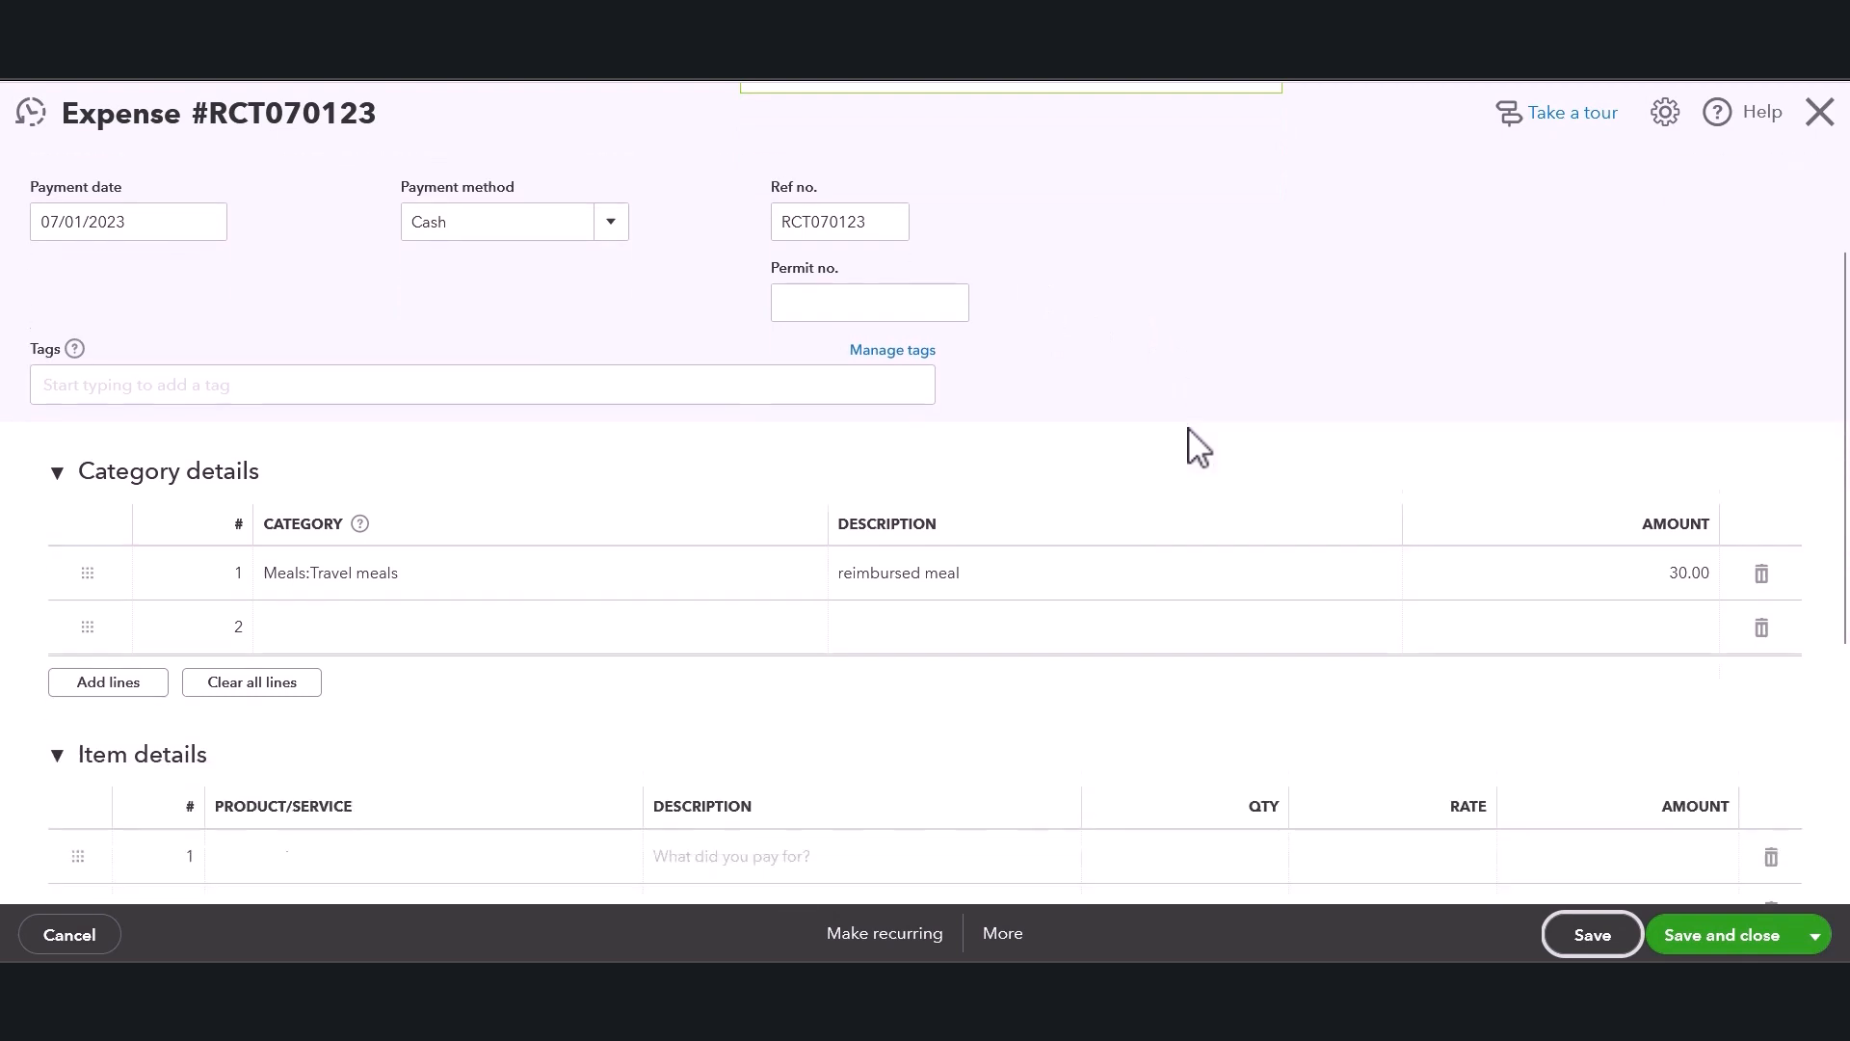
scroll(1190, 558, "up", 3)
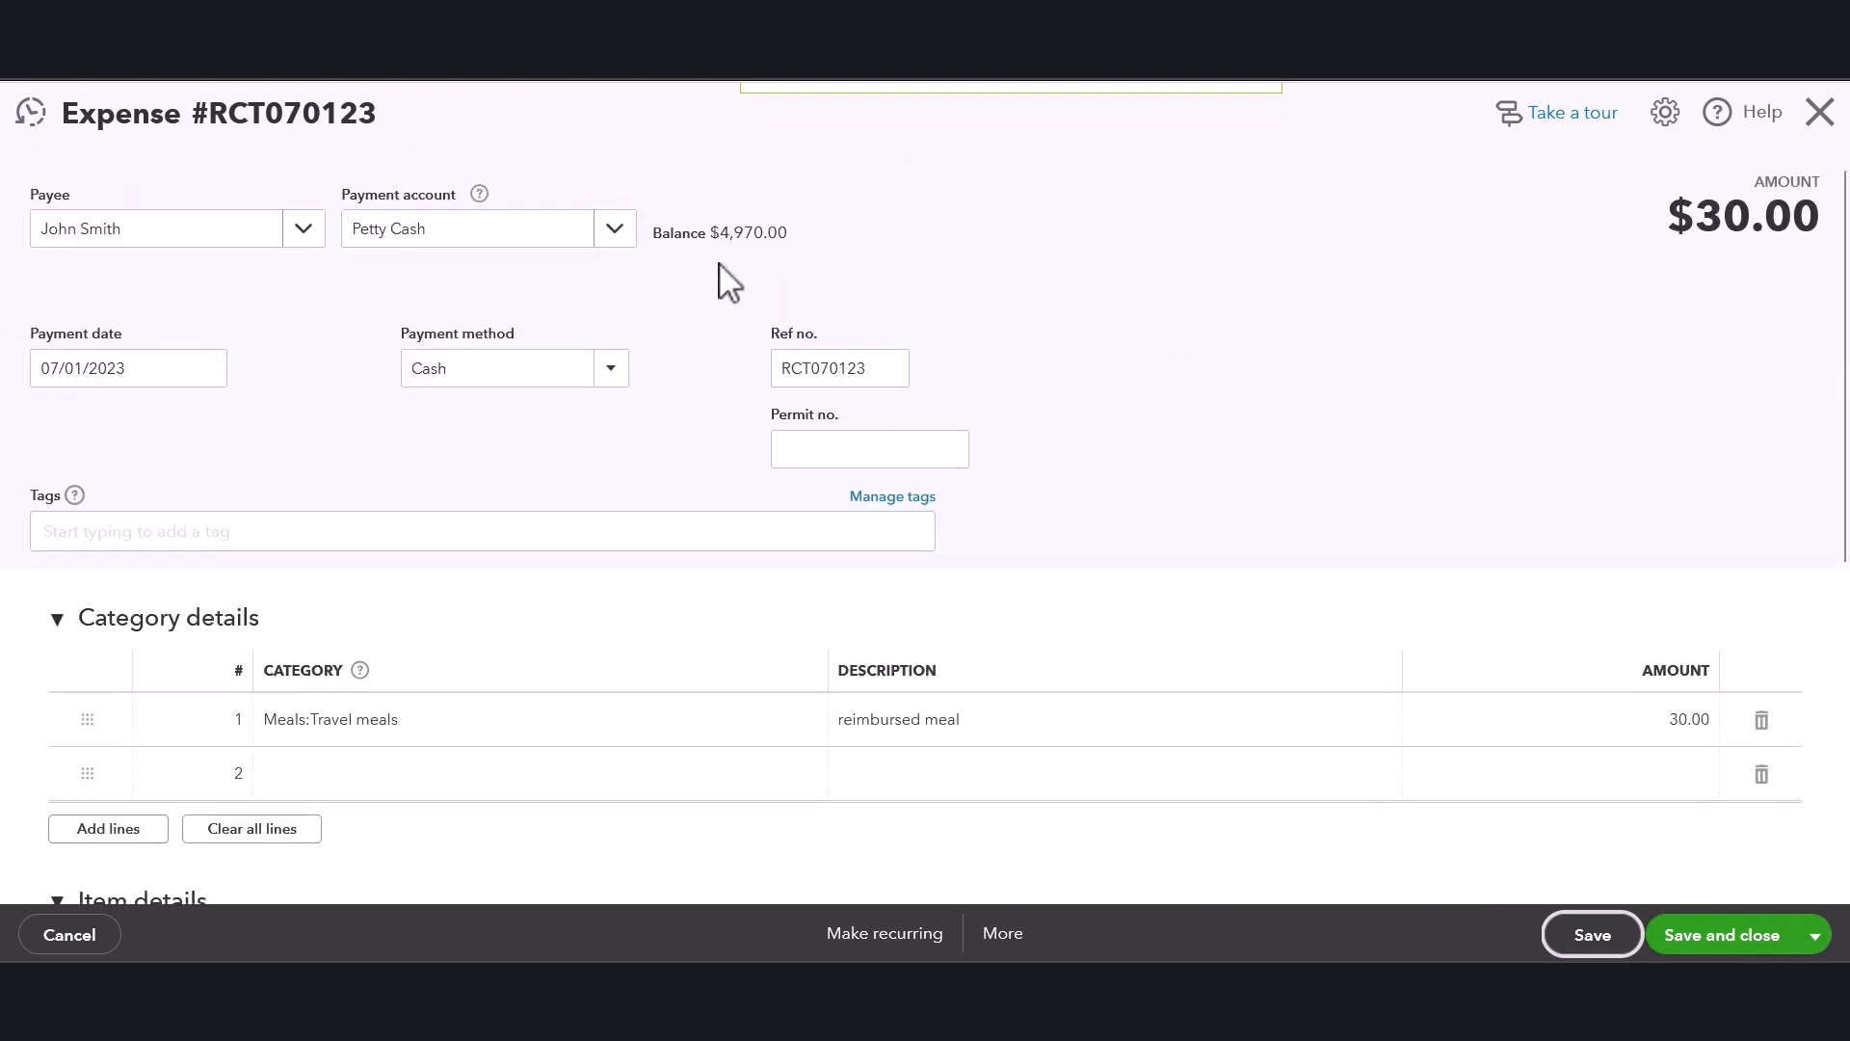
left_click_drag(658, 238, 777, 238)
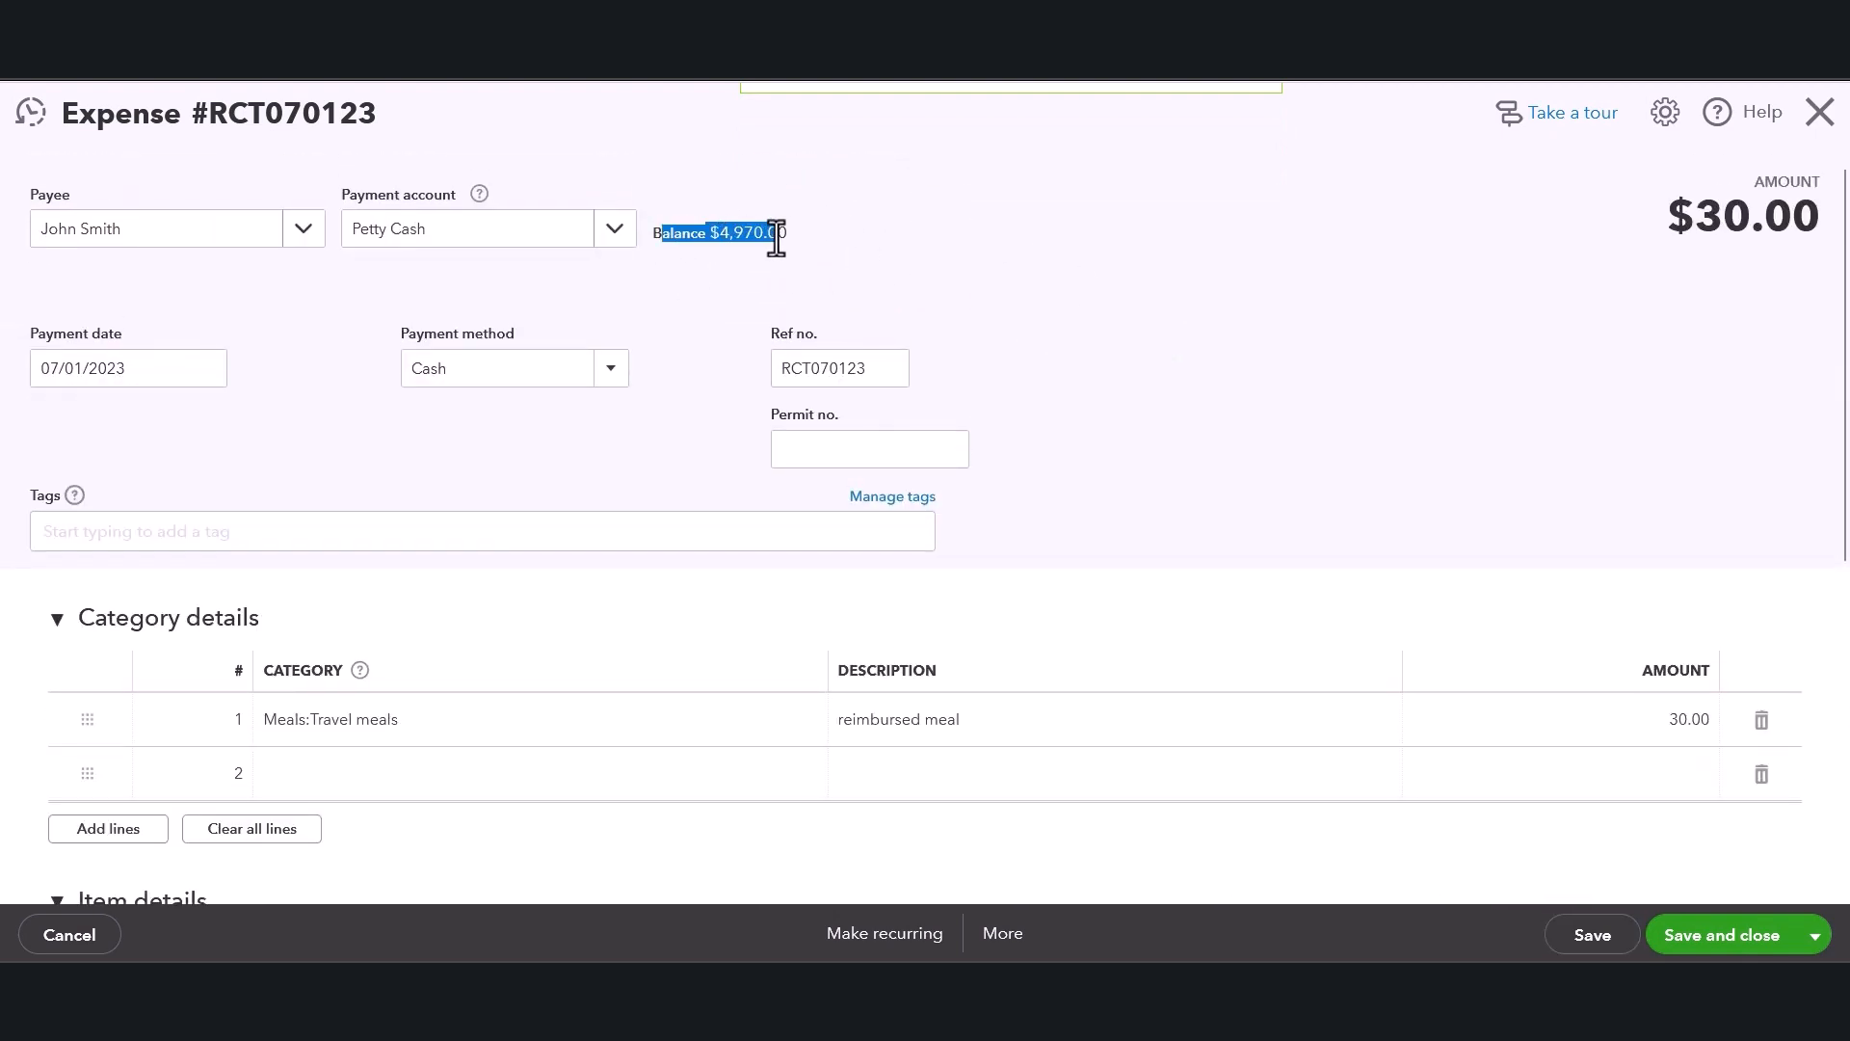
left_click(958, 269)
scroll(1256, 375, "down", 5)
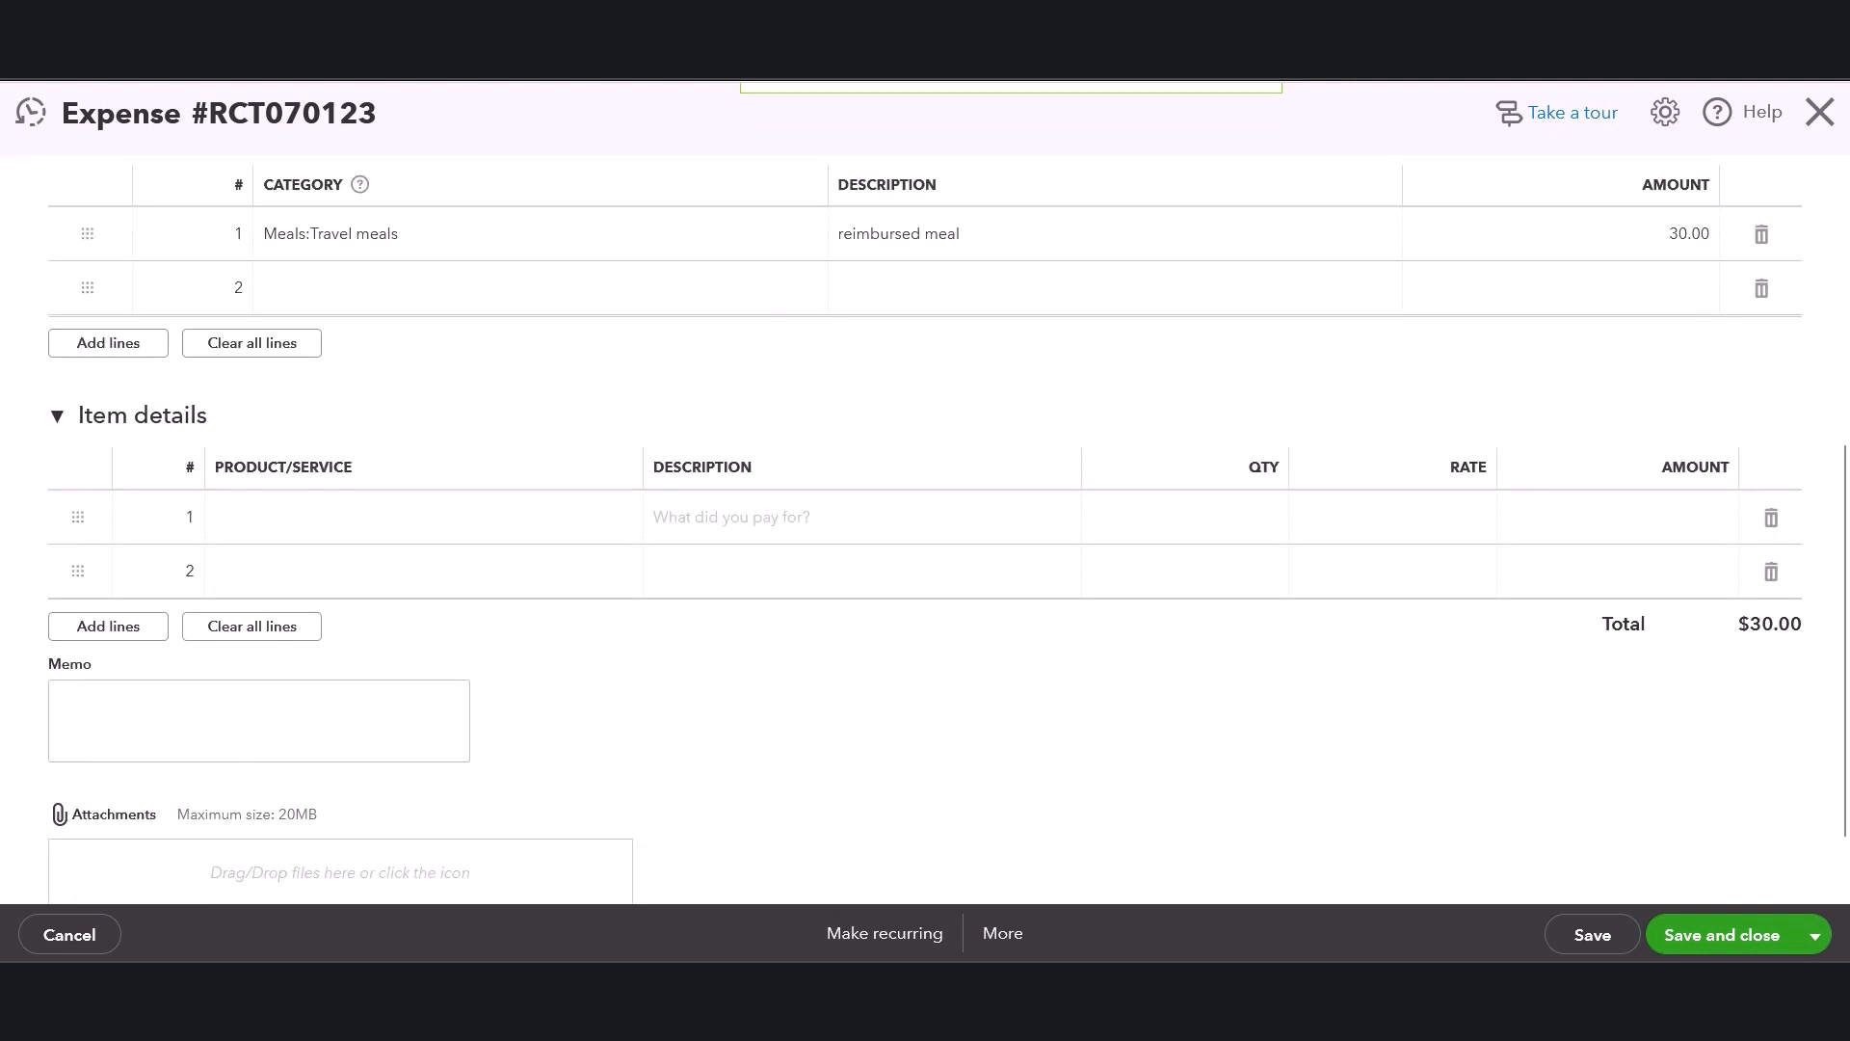
Open the expense's transaction journal and review its debit and credit entries.
left_click(1002, 935)
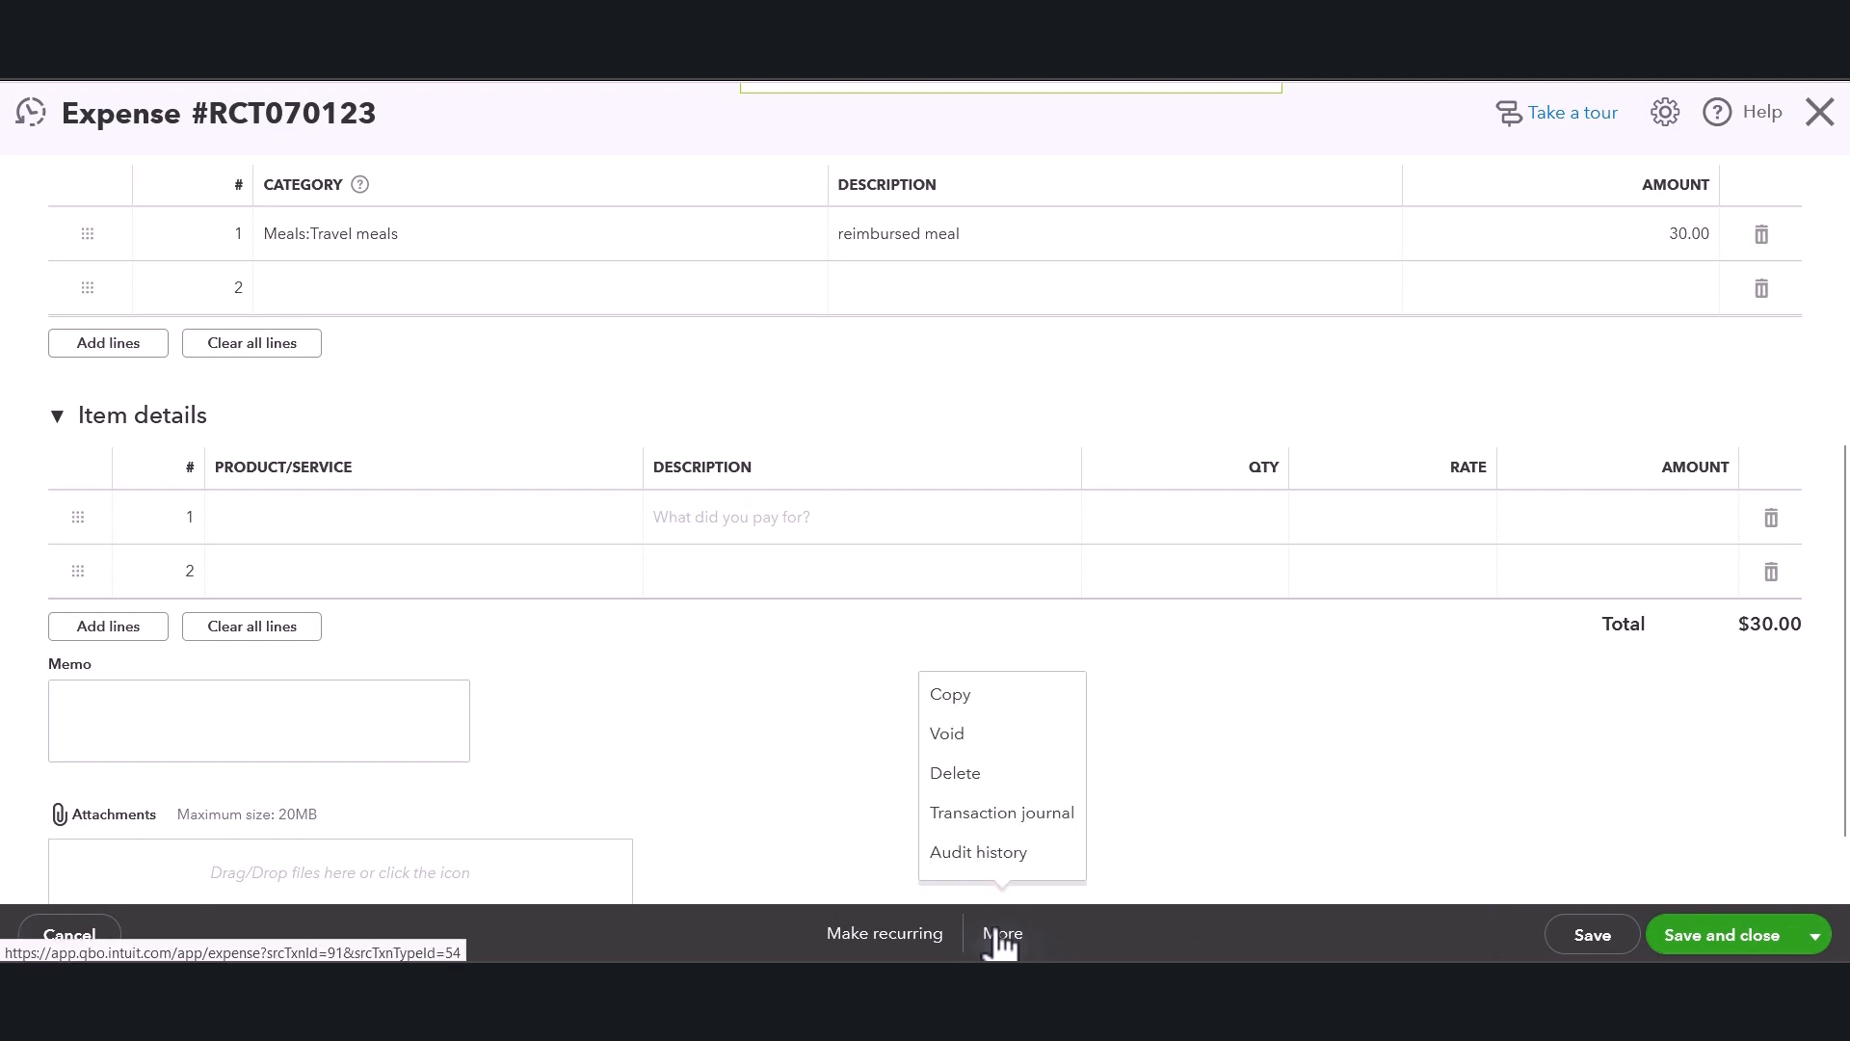
left_click(1014, 821)
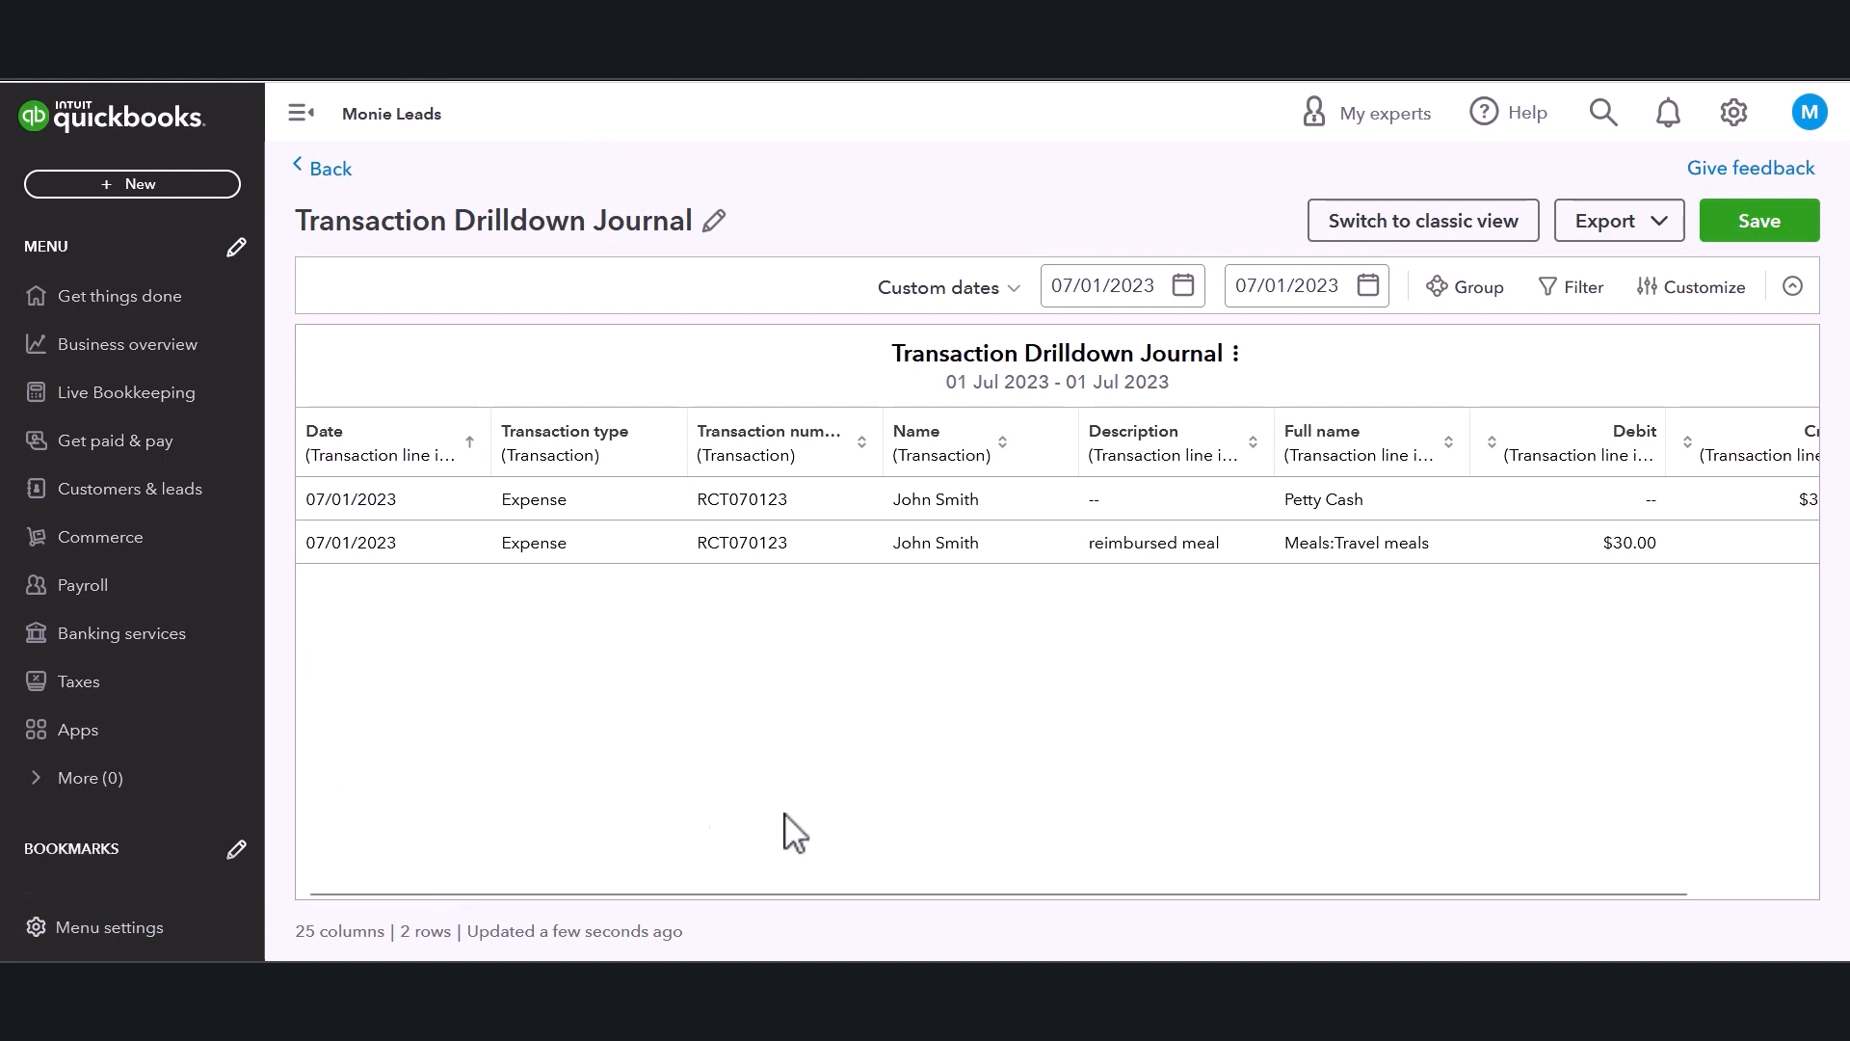
scroll(1024, 898, "right", 2)
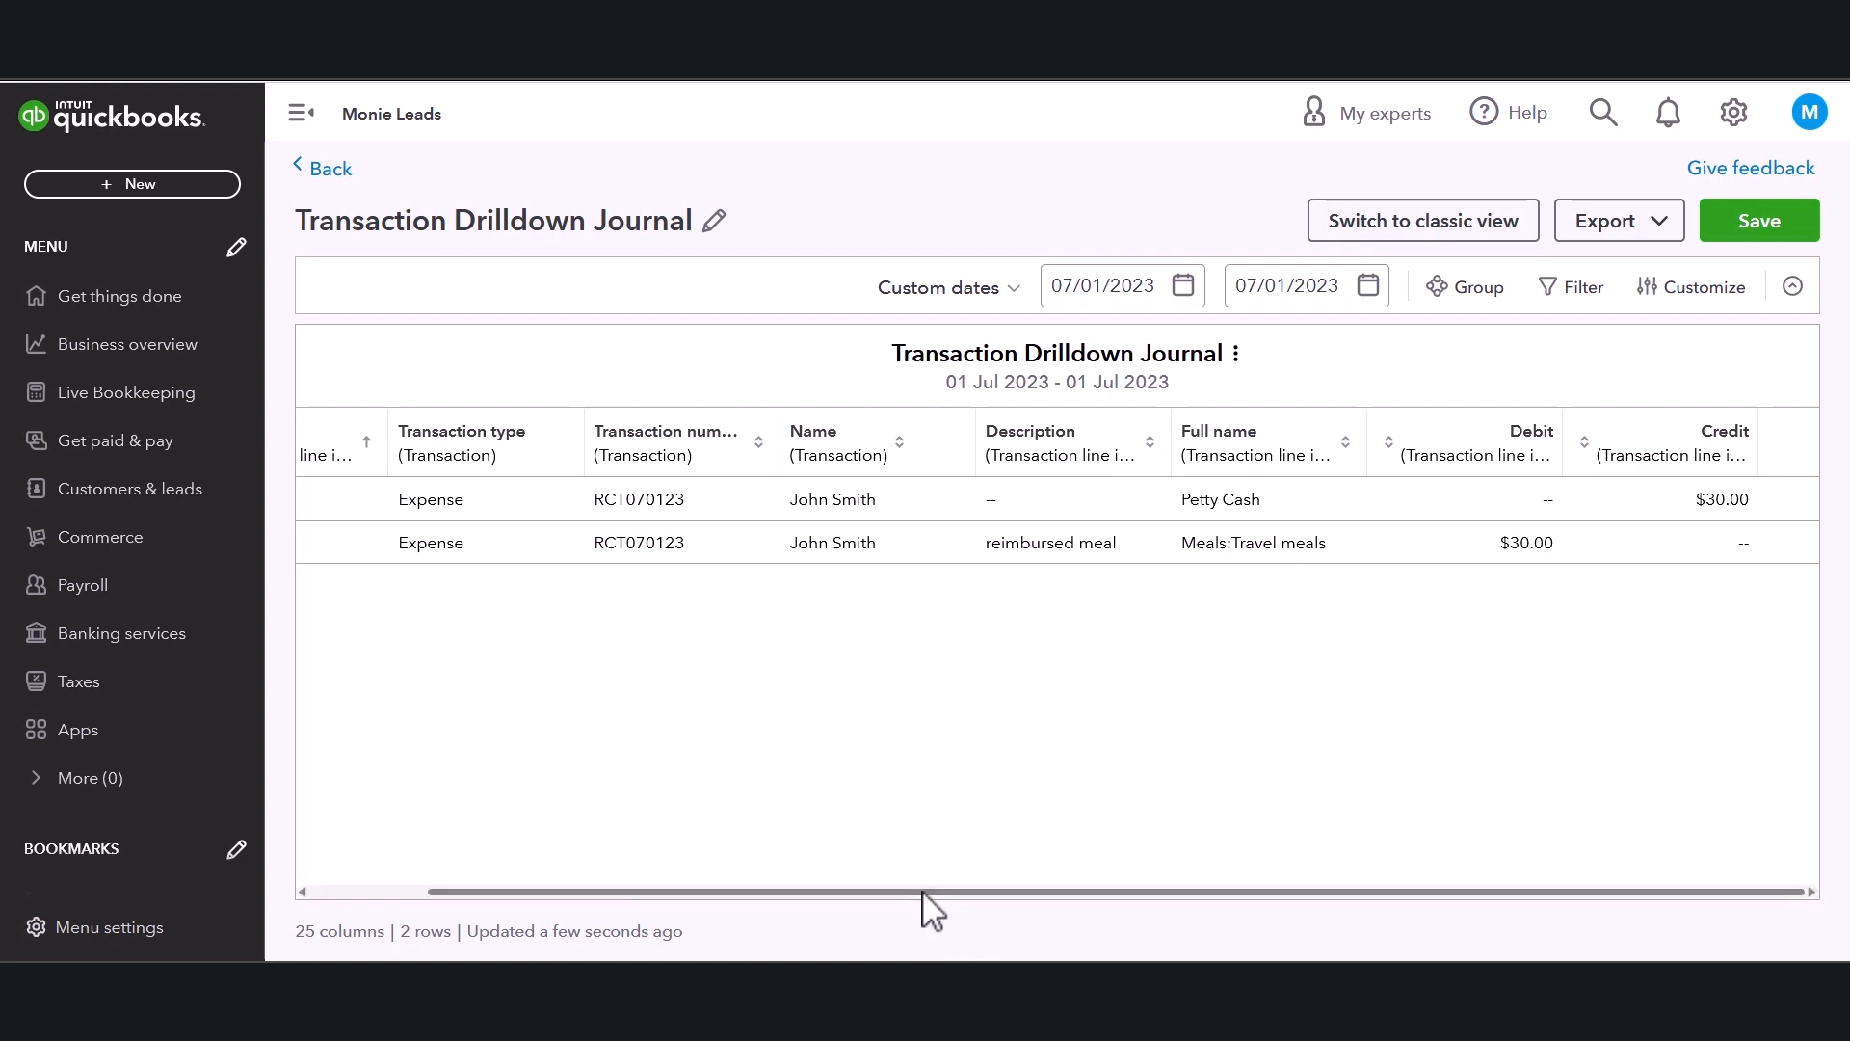
left_click_drag(926, 897, 822, 904)
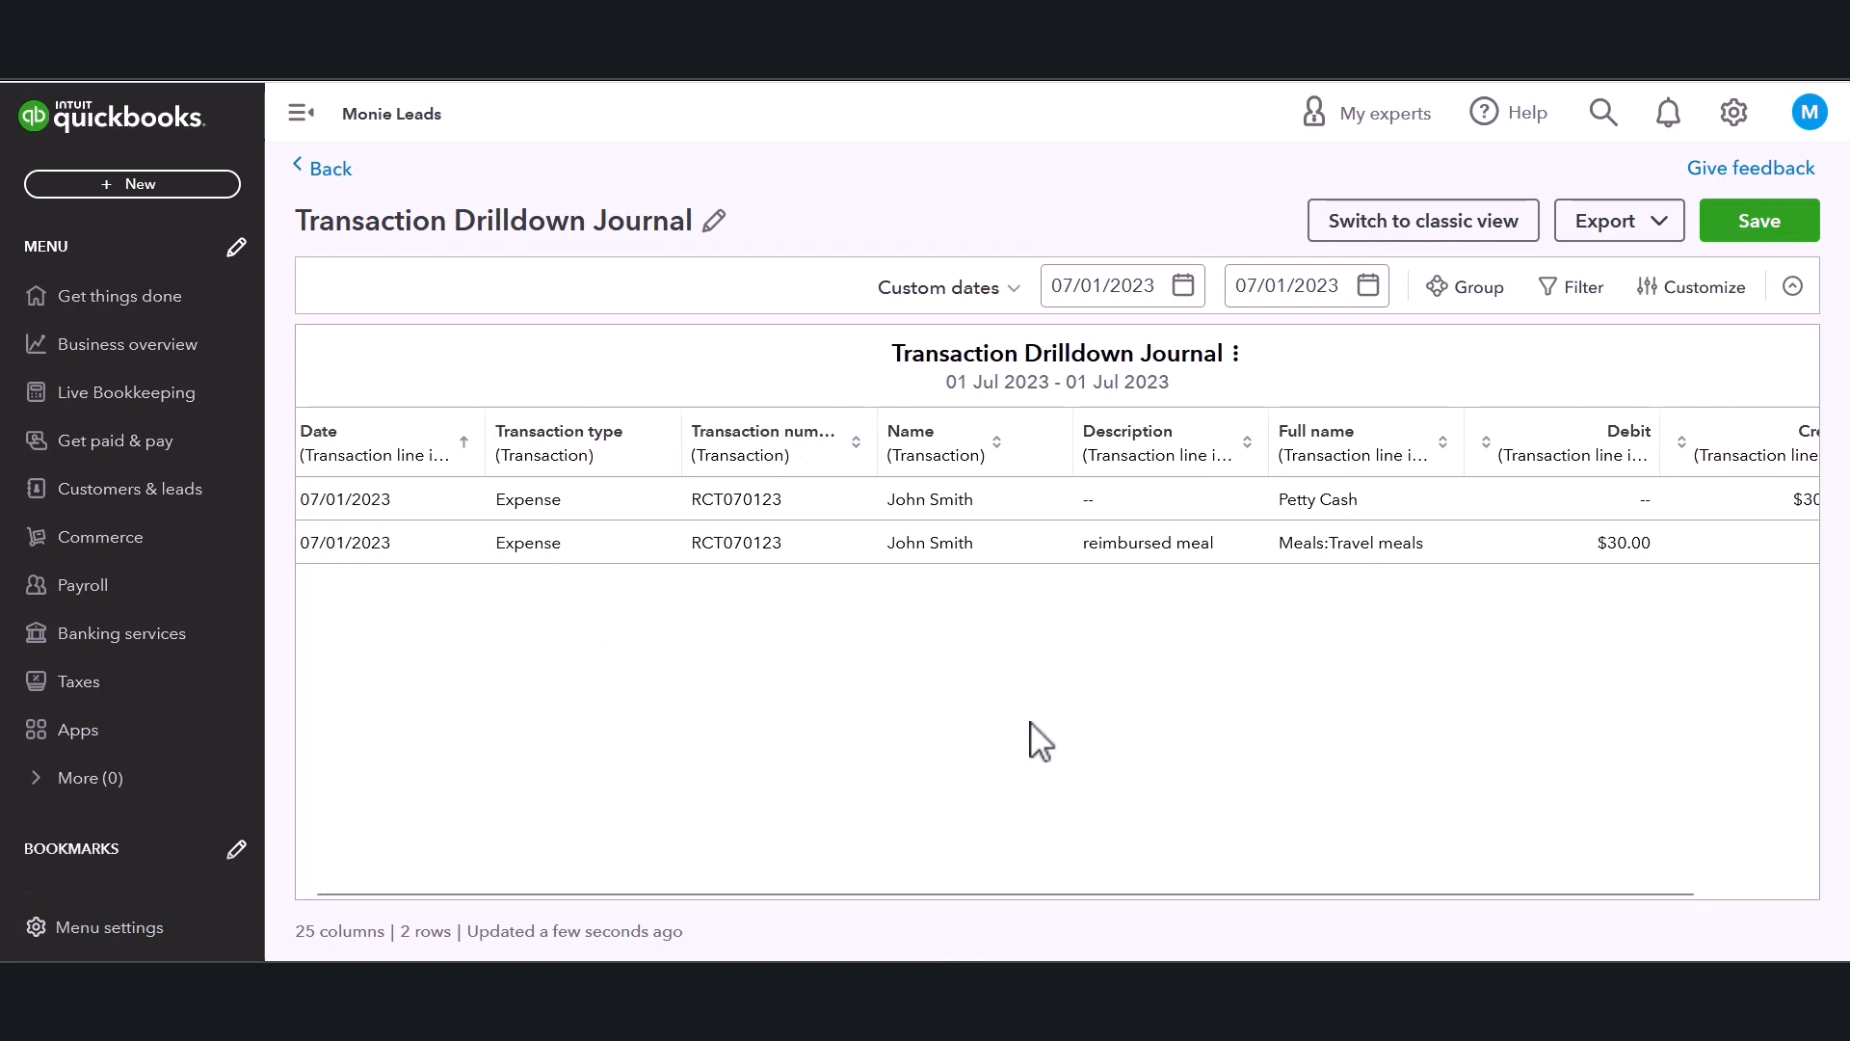
Export the Transaction Drilldown Journal report to PDF.
left_click(1623, 230)
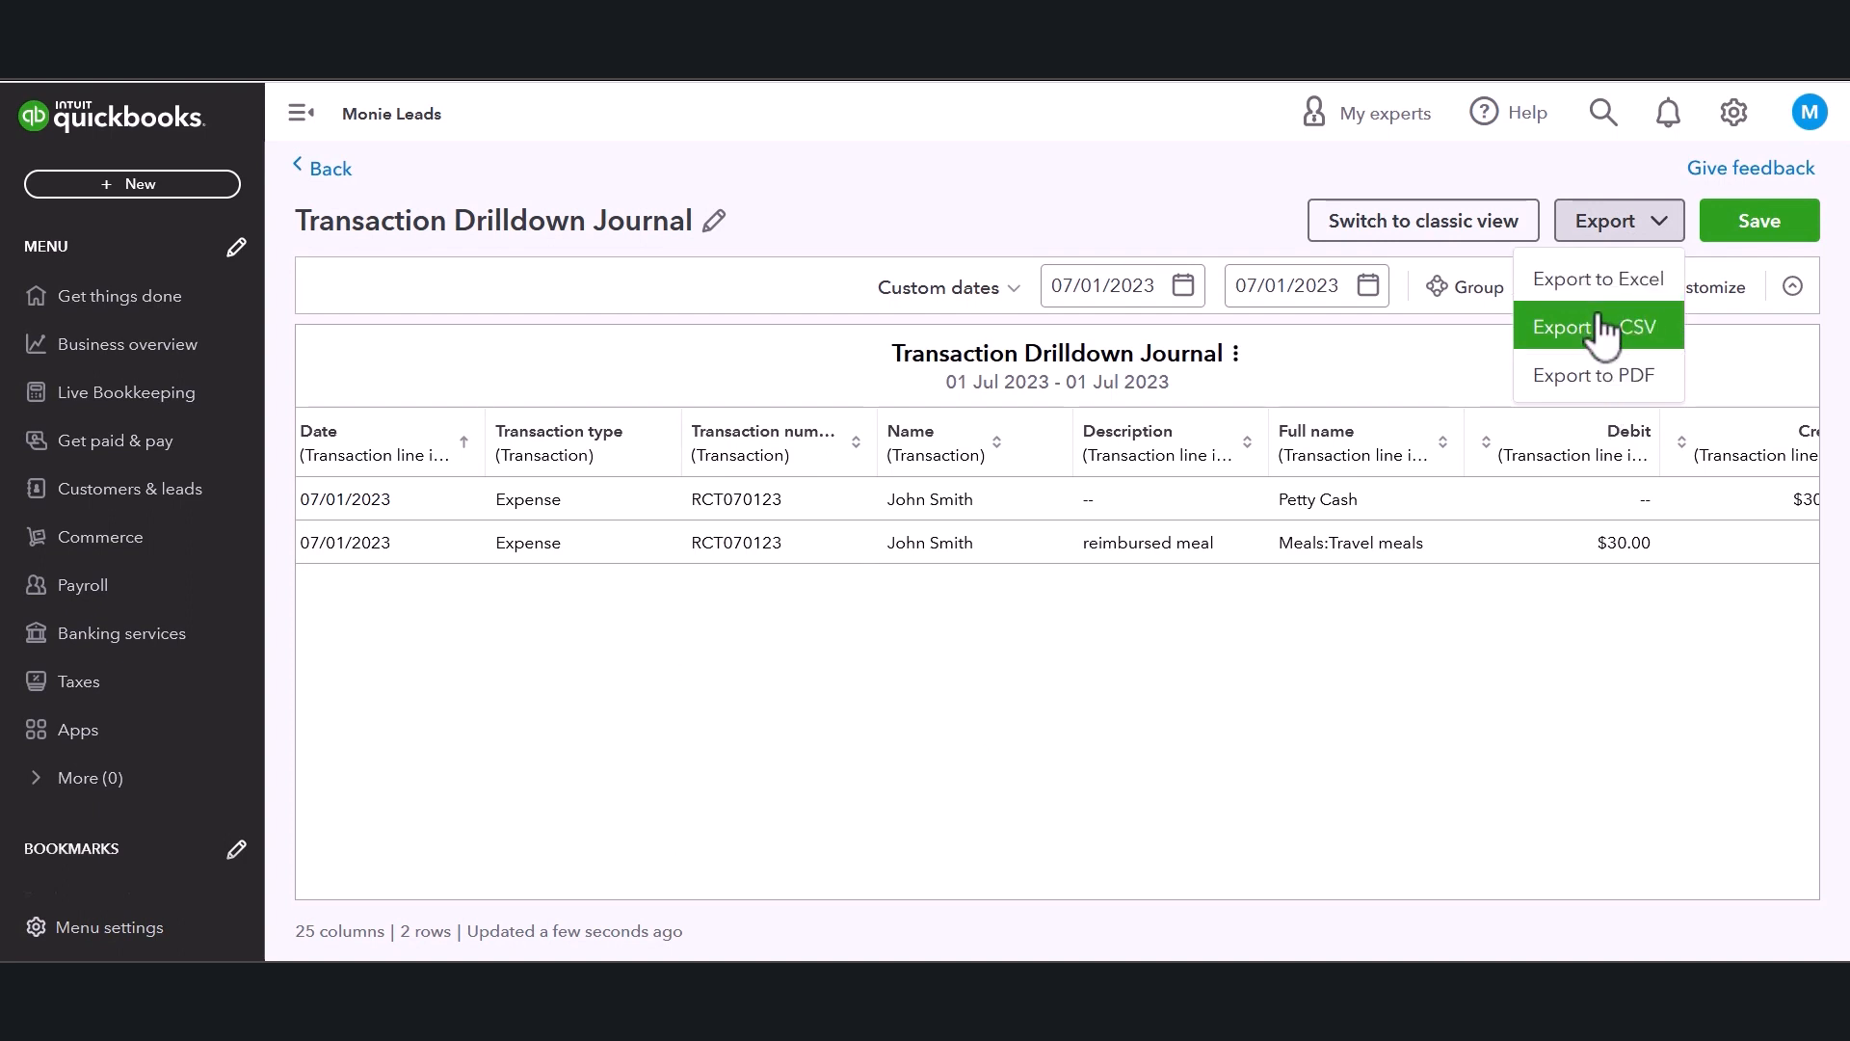
left_click(1546, 390)
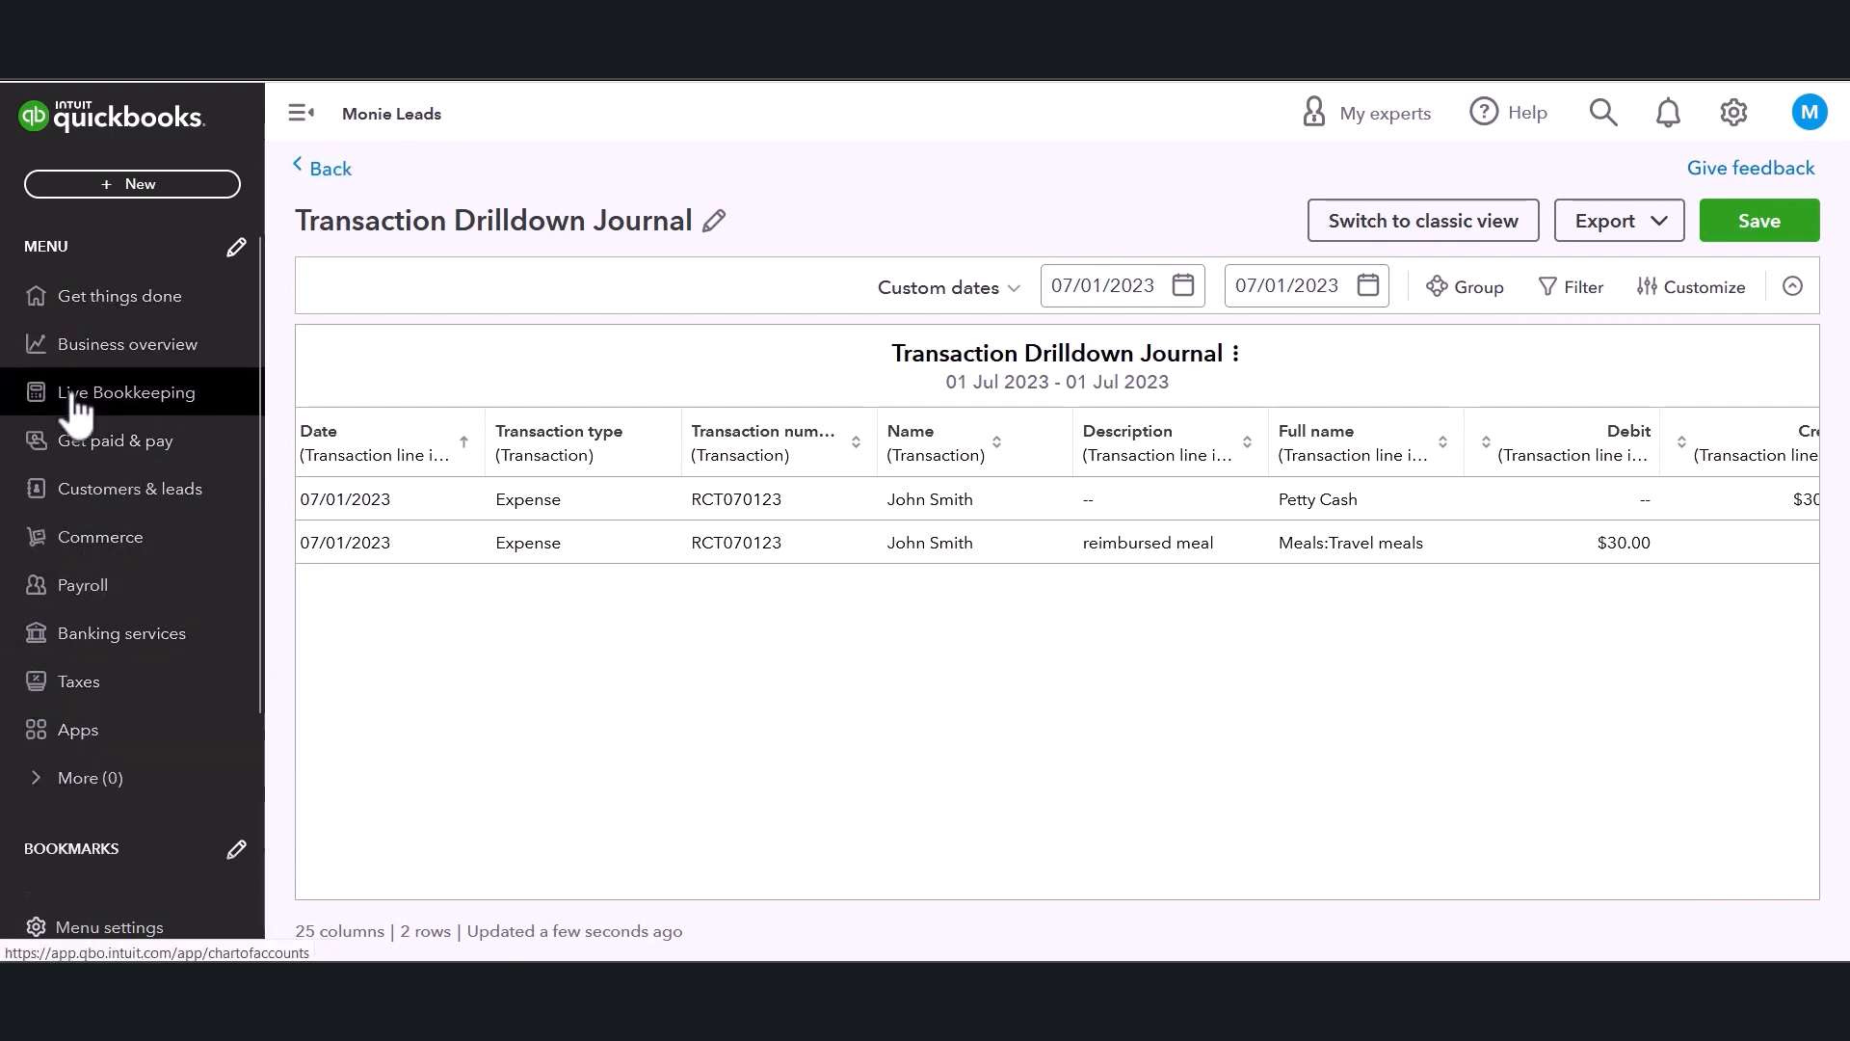
Open the expense payee's vendor record from the Vendors list and view its transaction list.
left_click(82, 455)
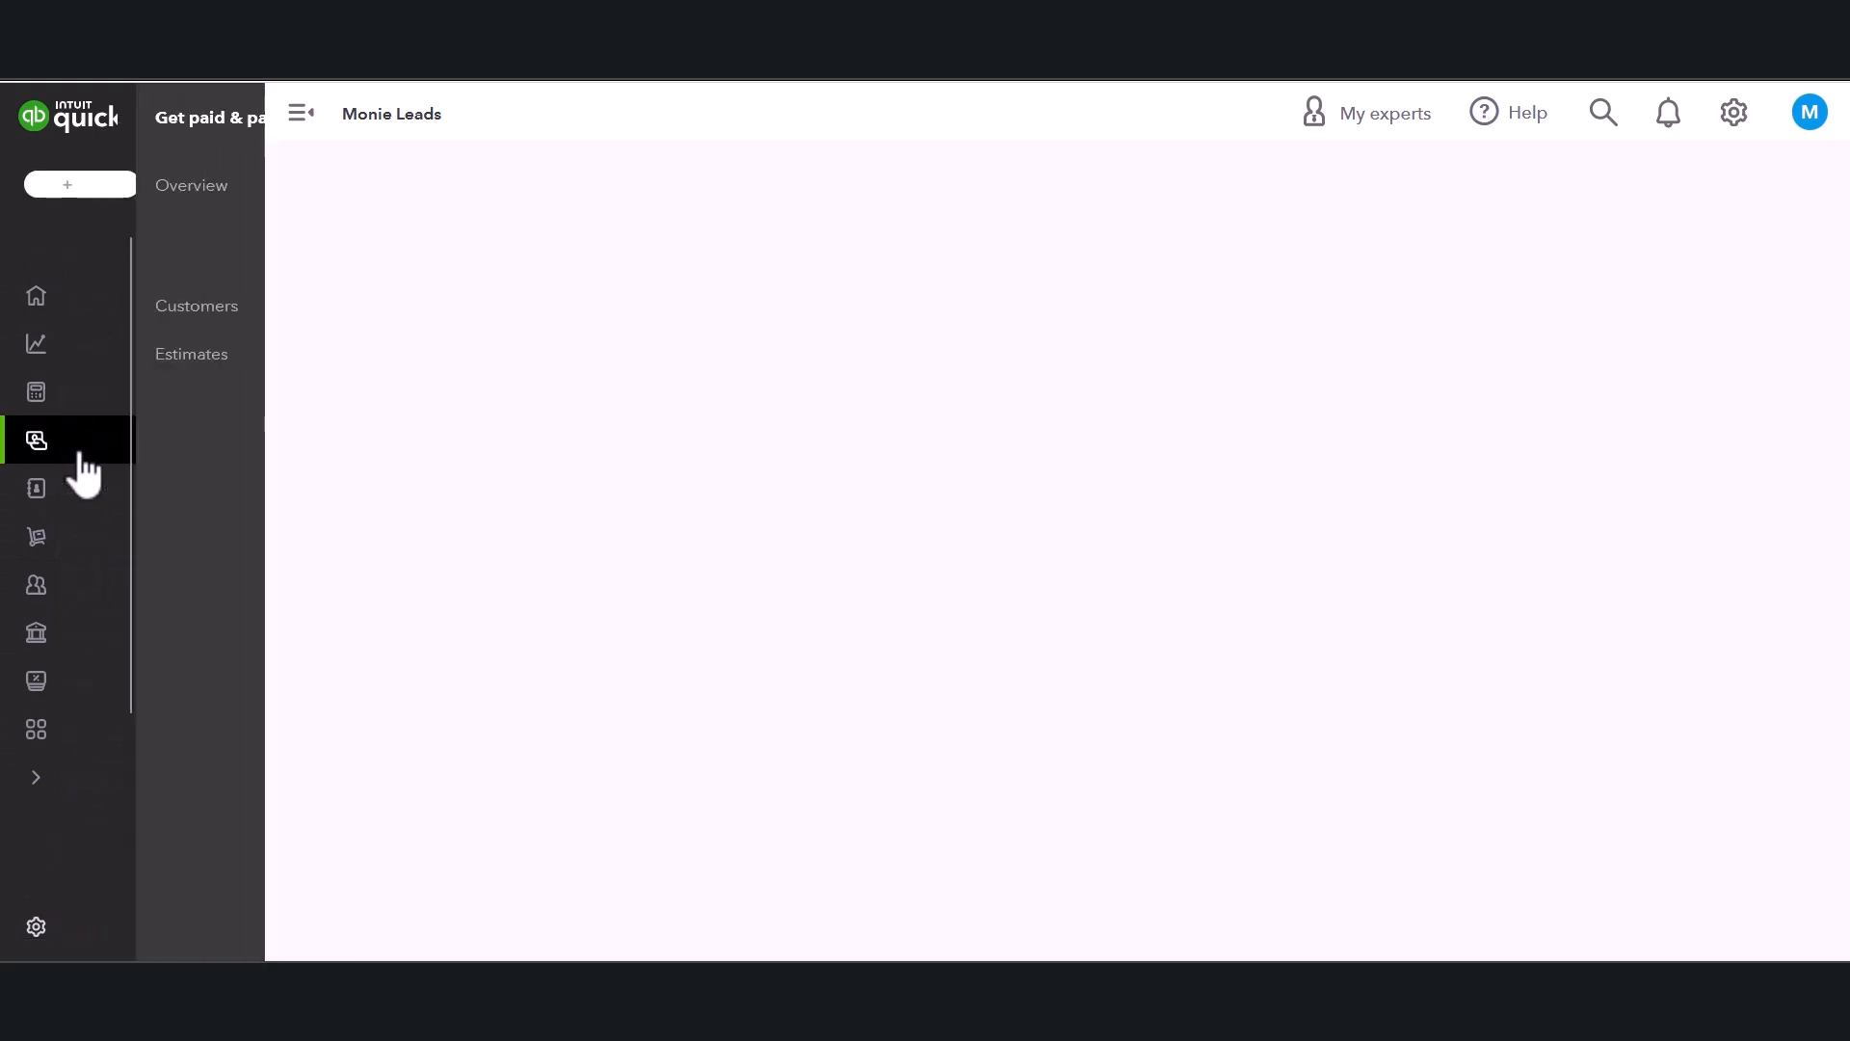
left_click(122, 678)
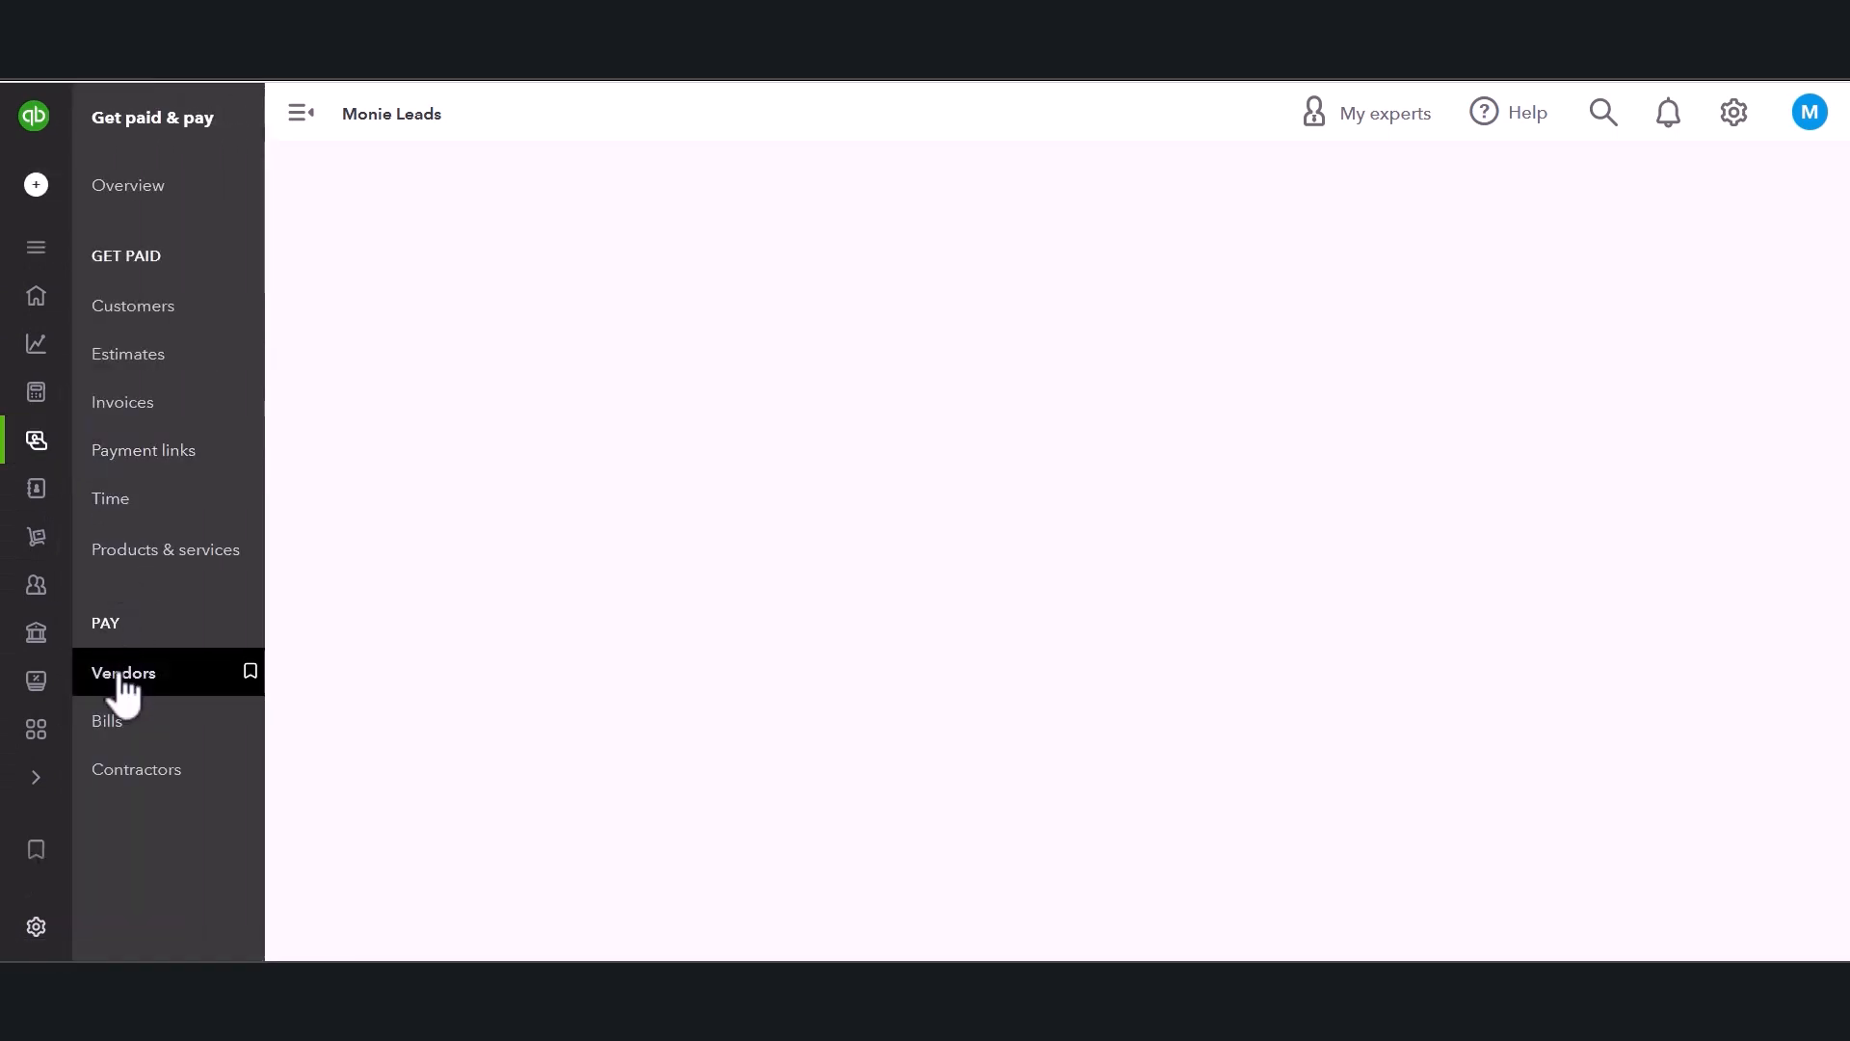
scroll(120, 719, "down", 2)
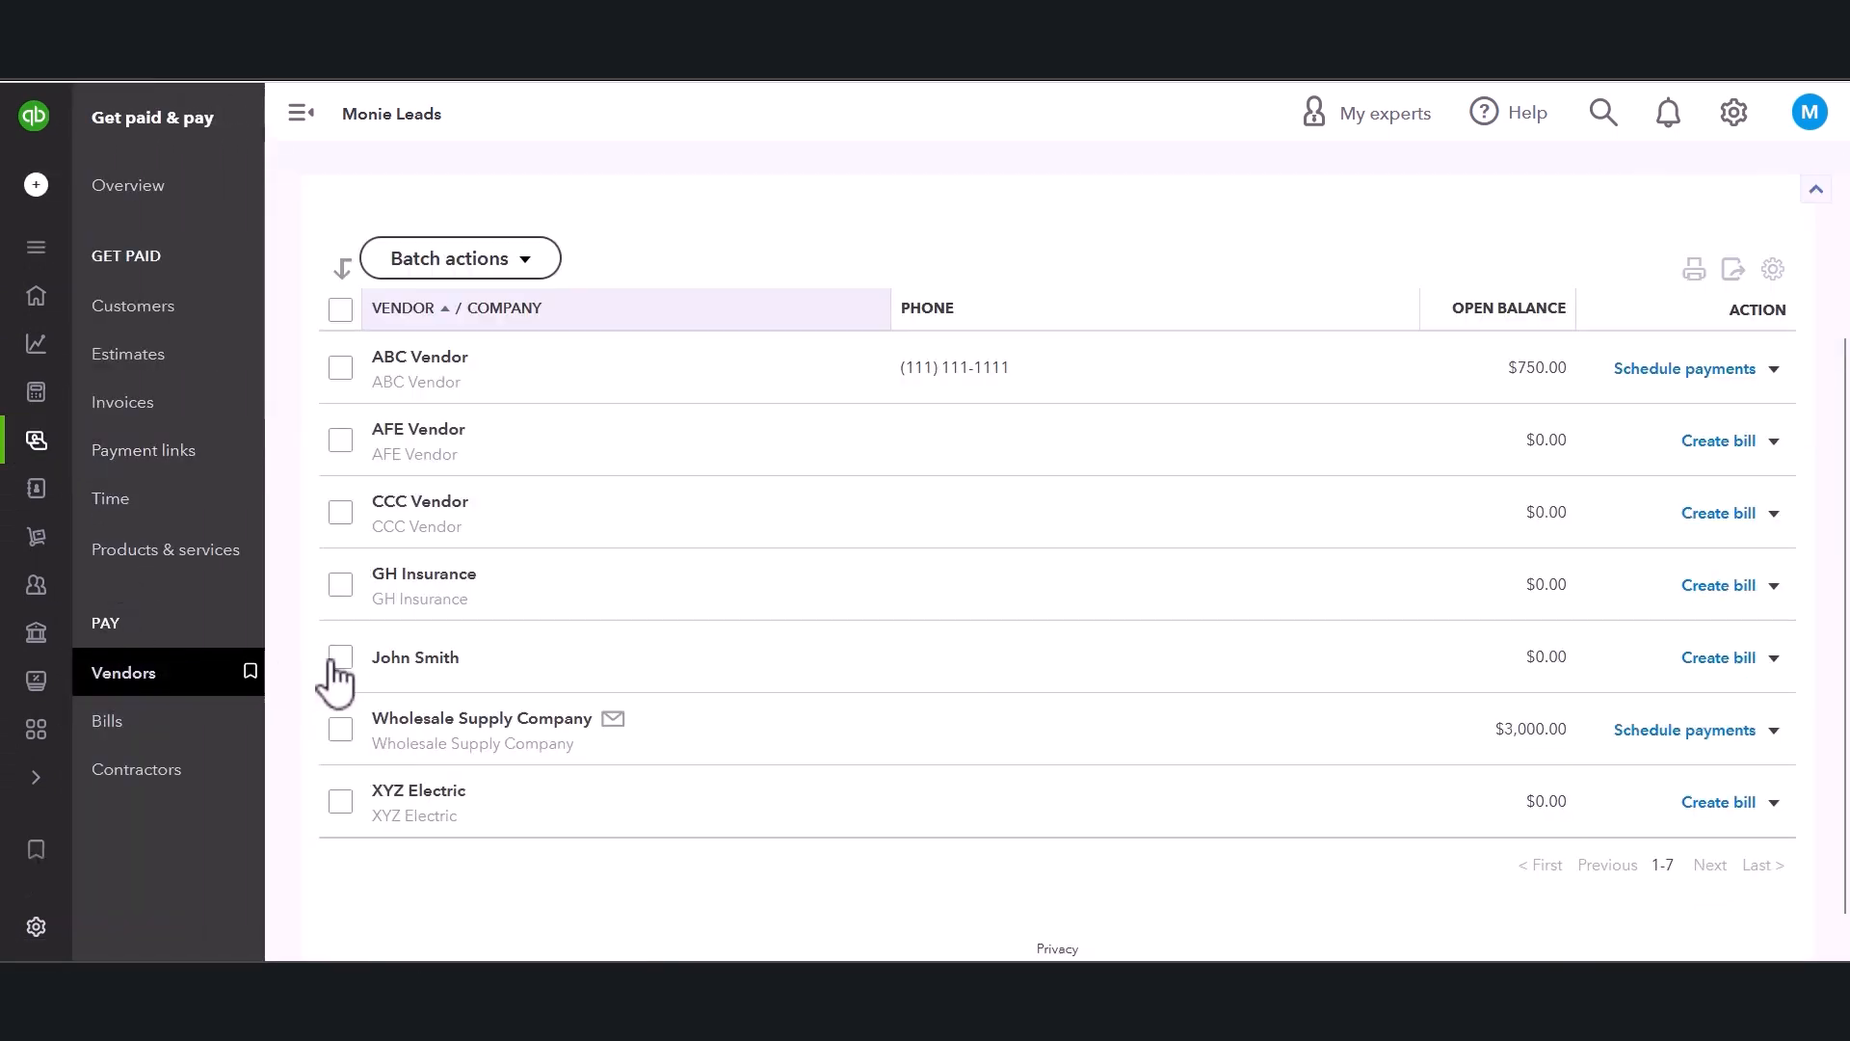
left_click(412, 665)
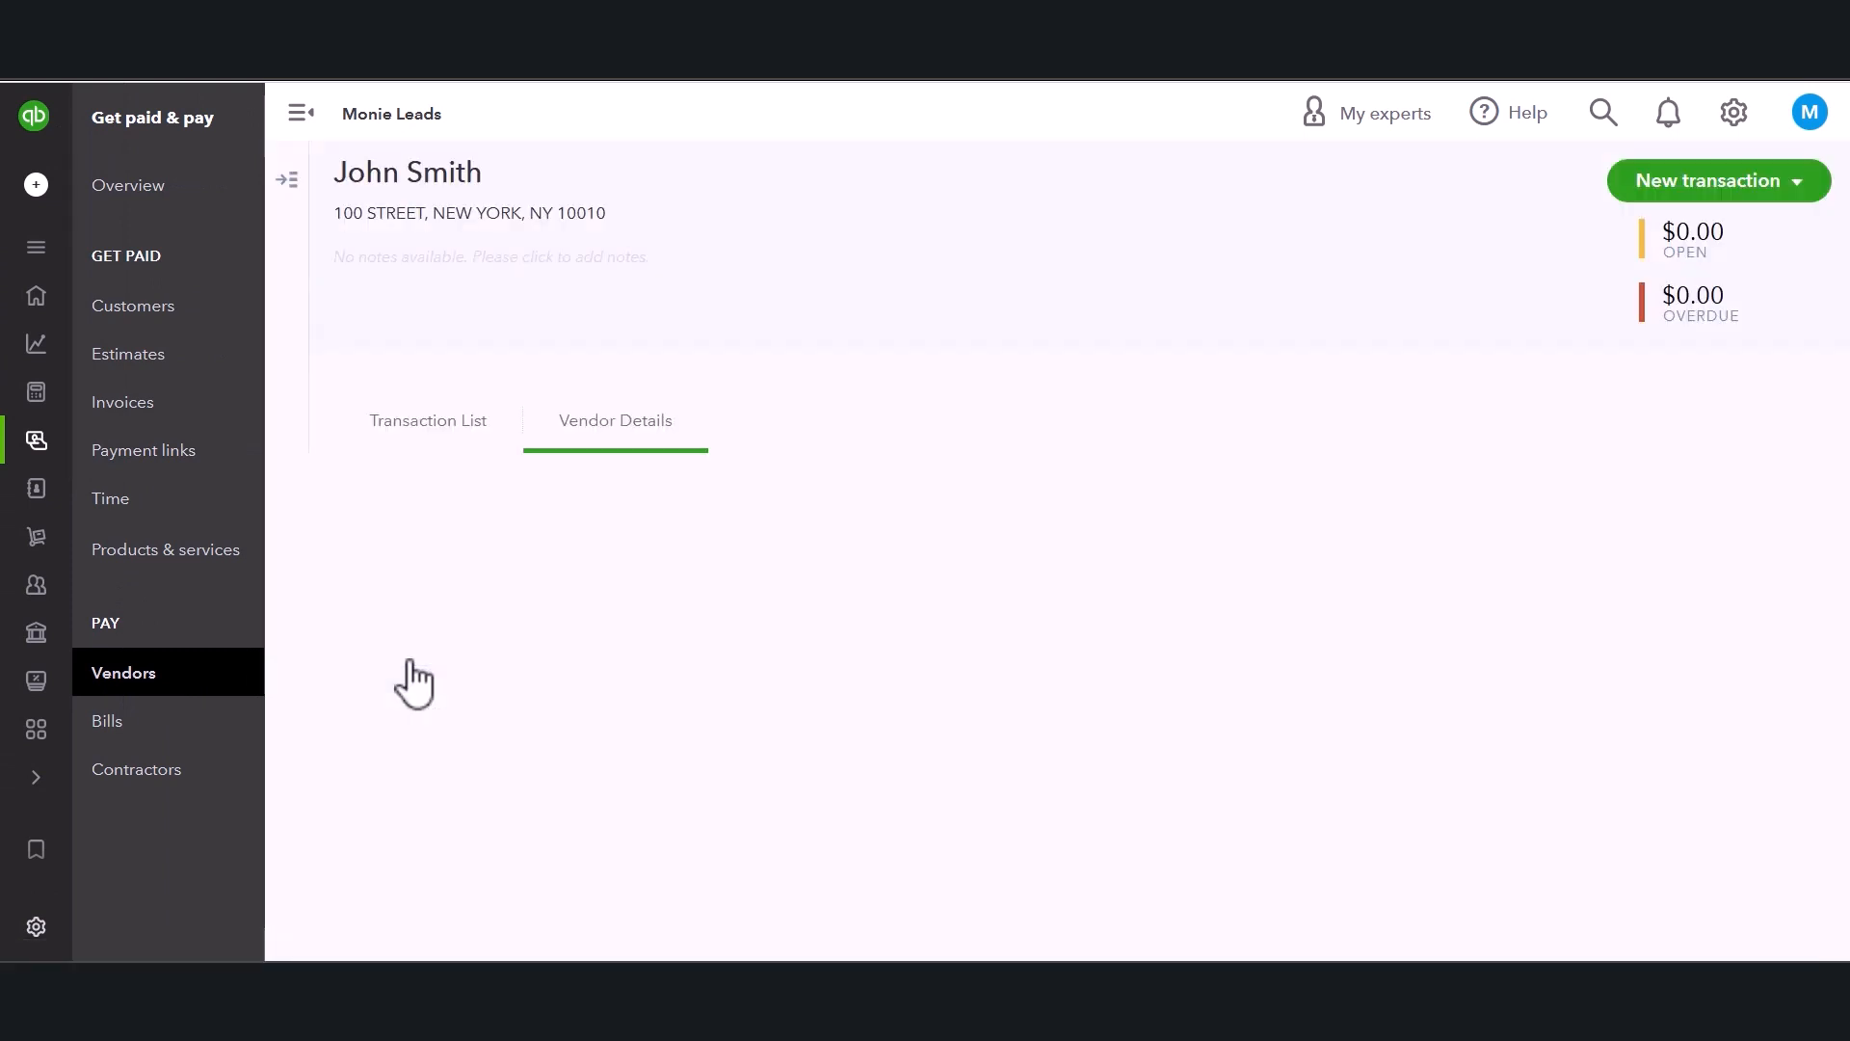
left_click(460, 451)
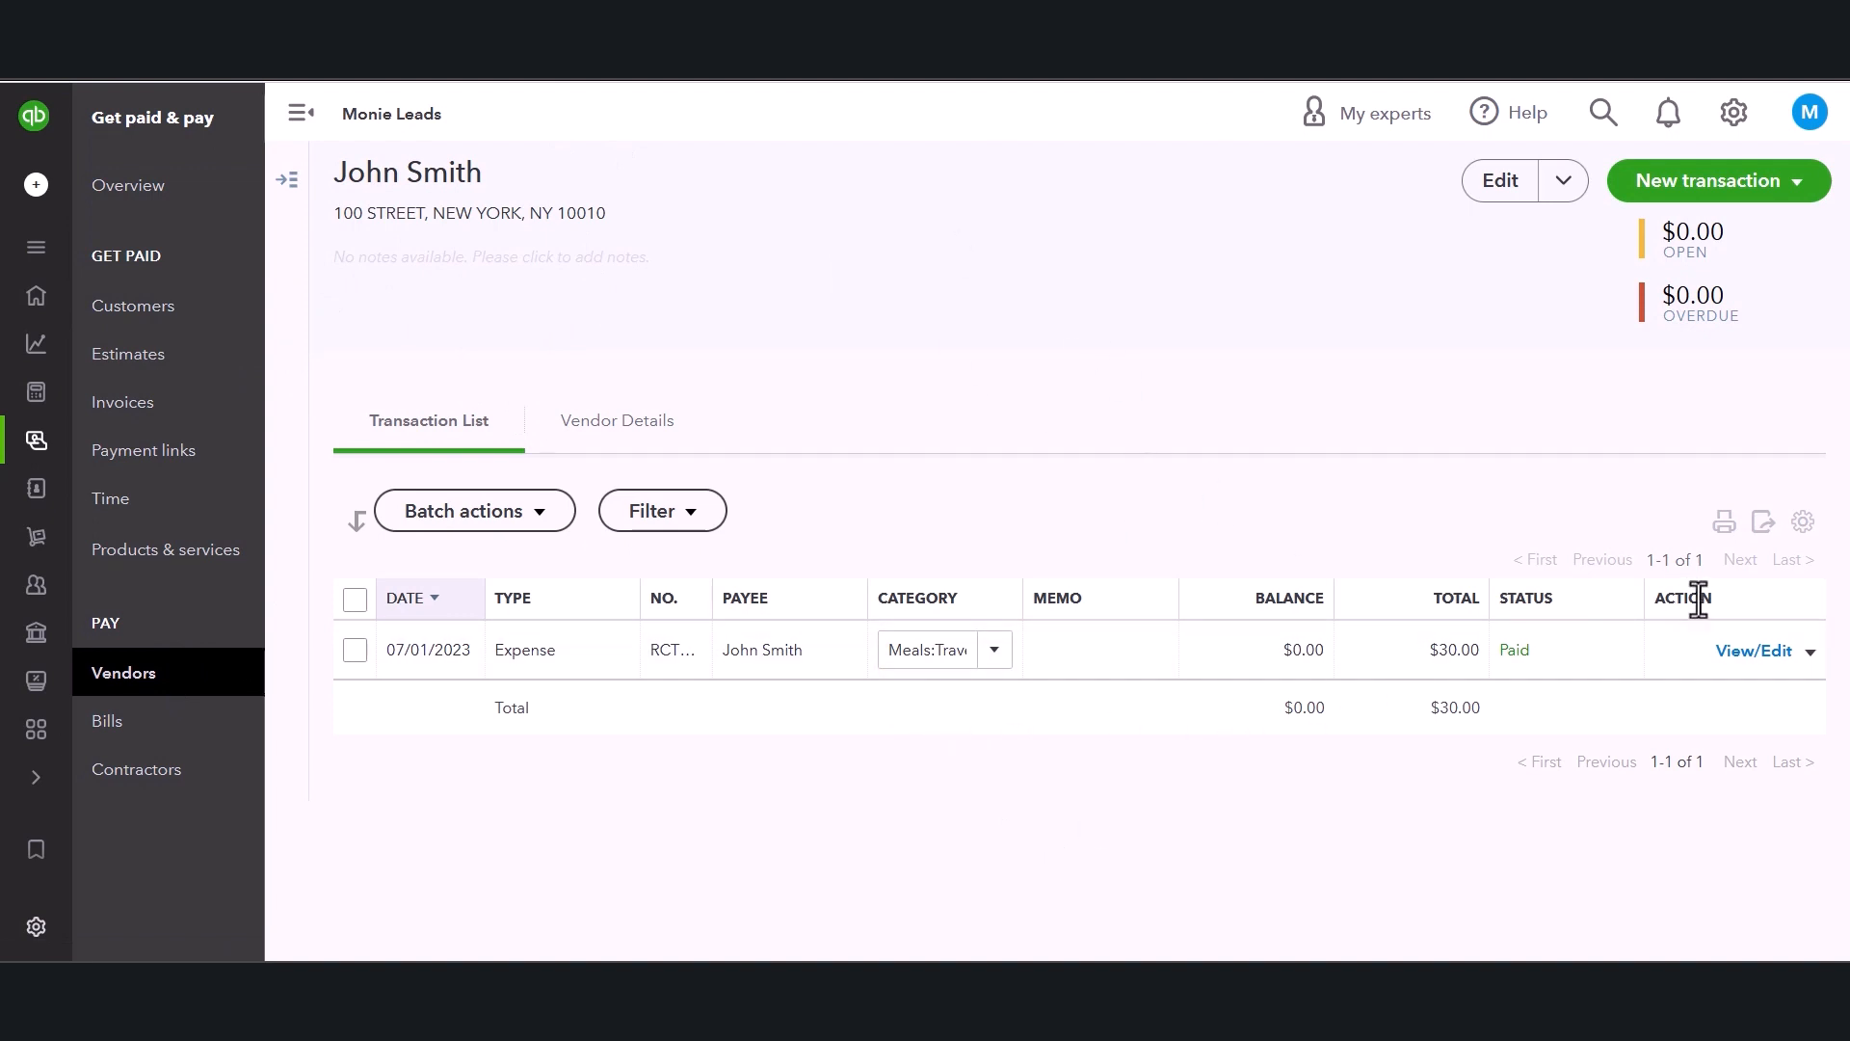
Open the John Smith travel meals expense from the vendor's transaction list for editing.
left_click(1811, 651)
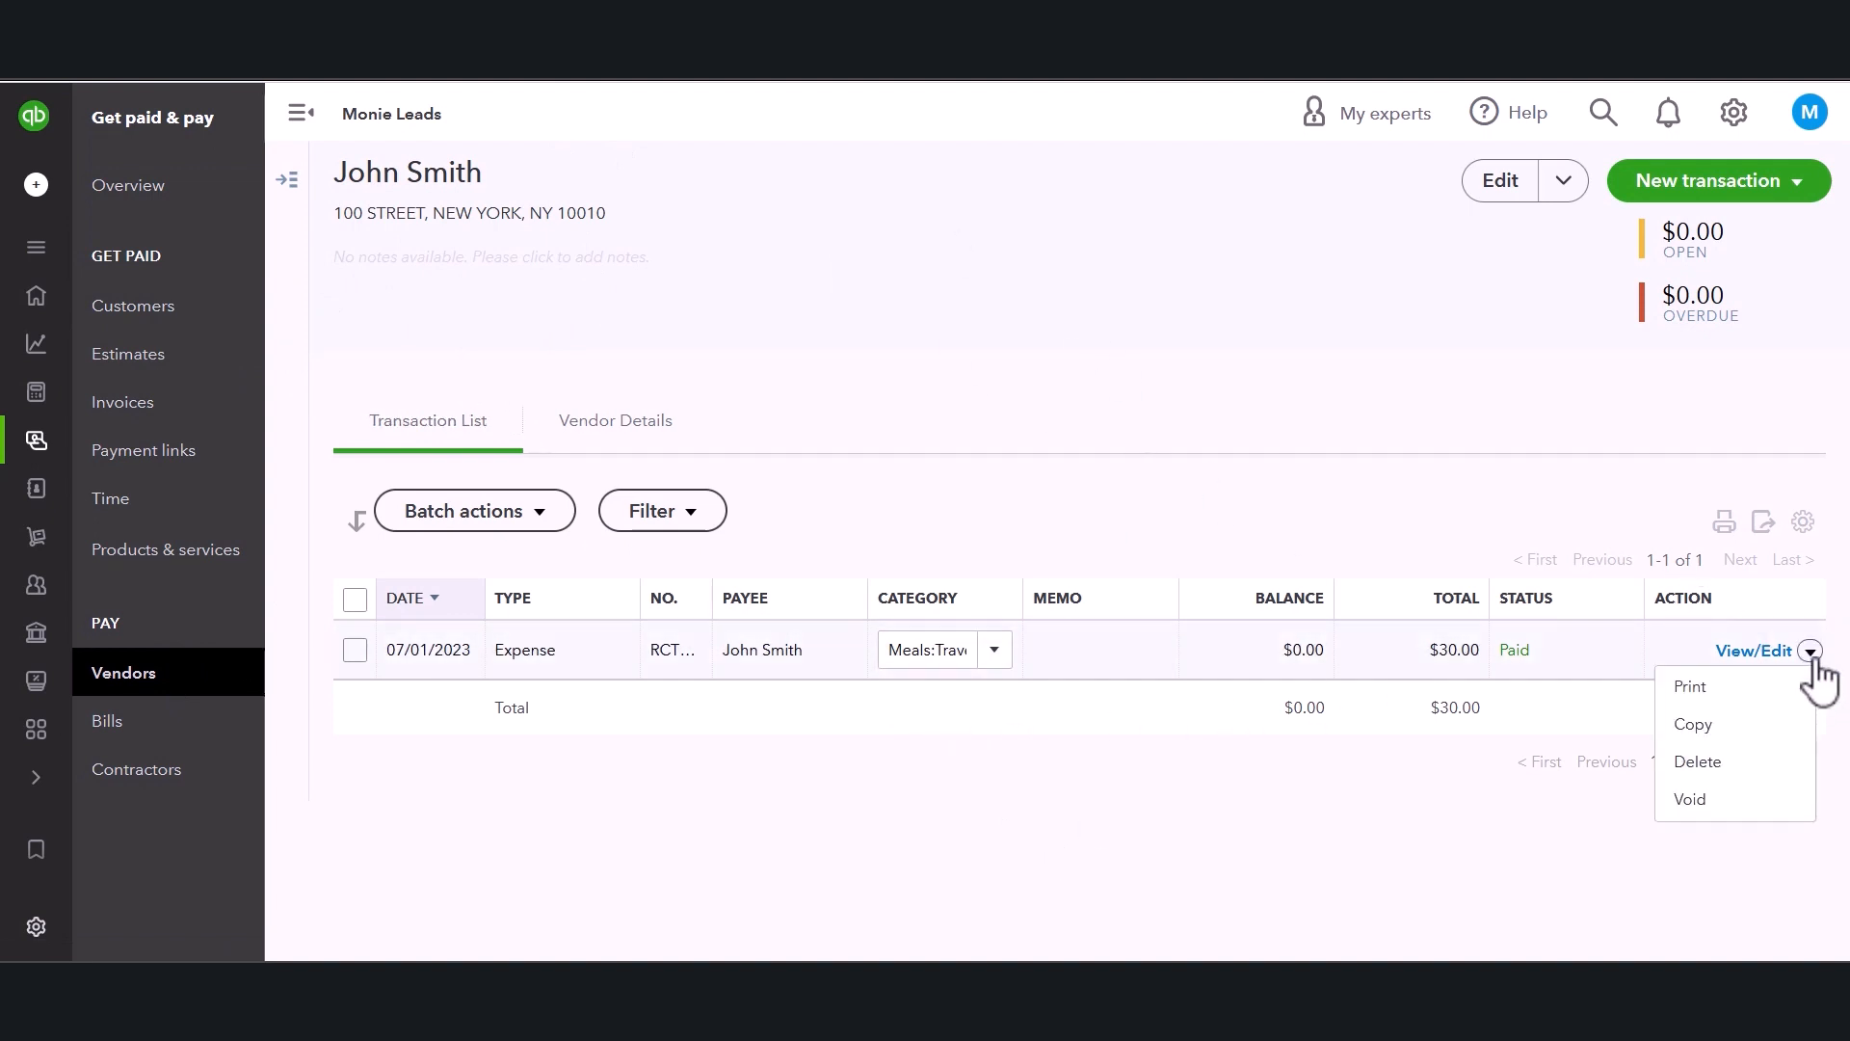
left_click(1811, 653)
left_click(1811, 652)
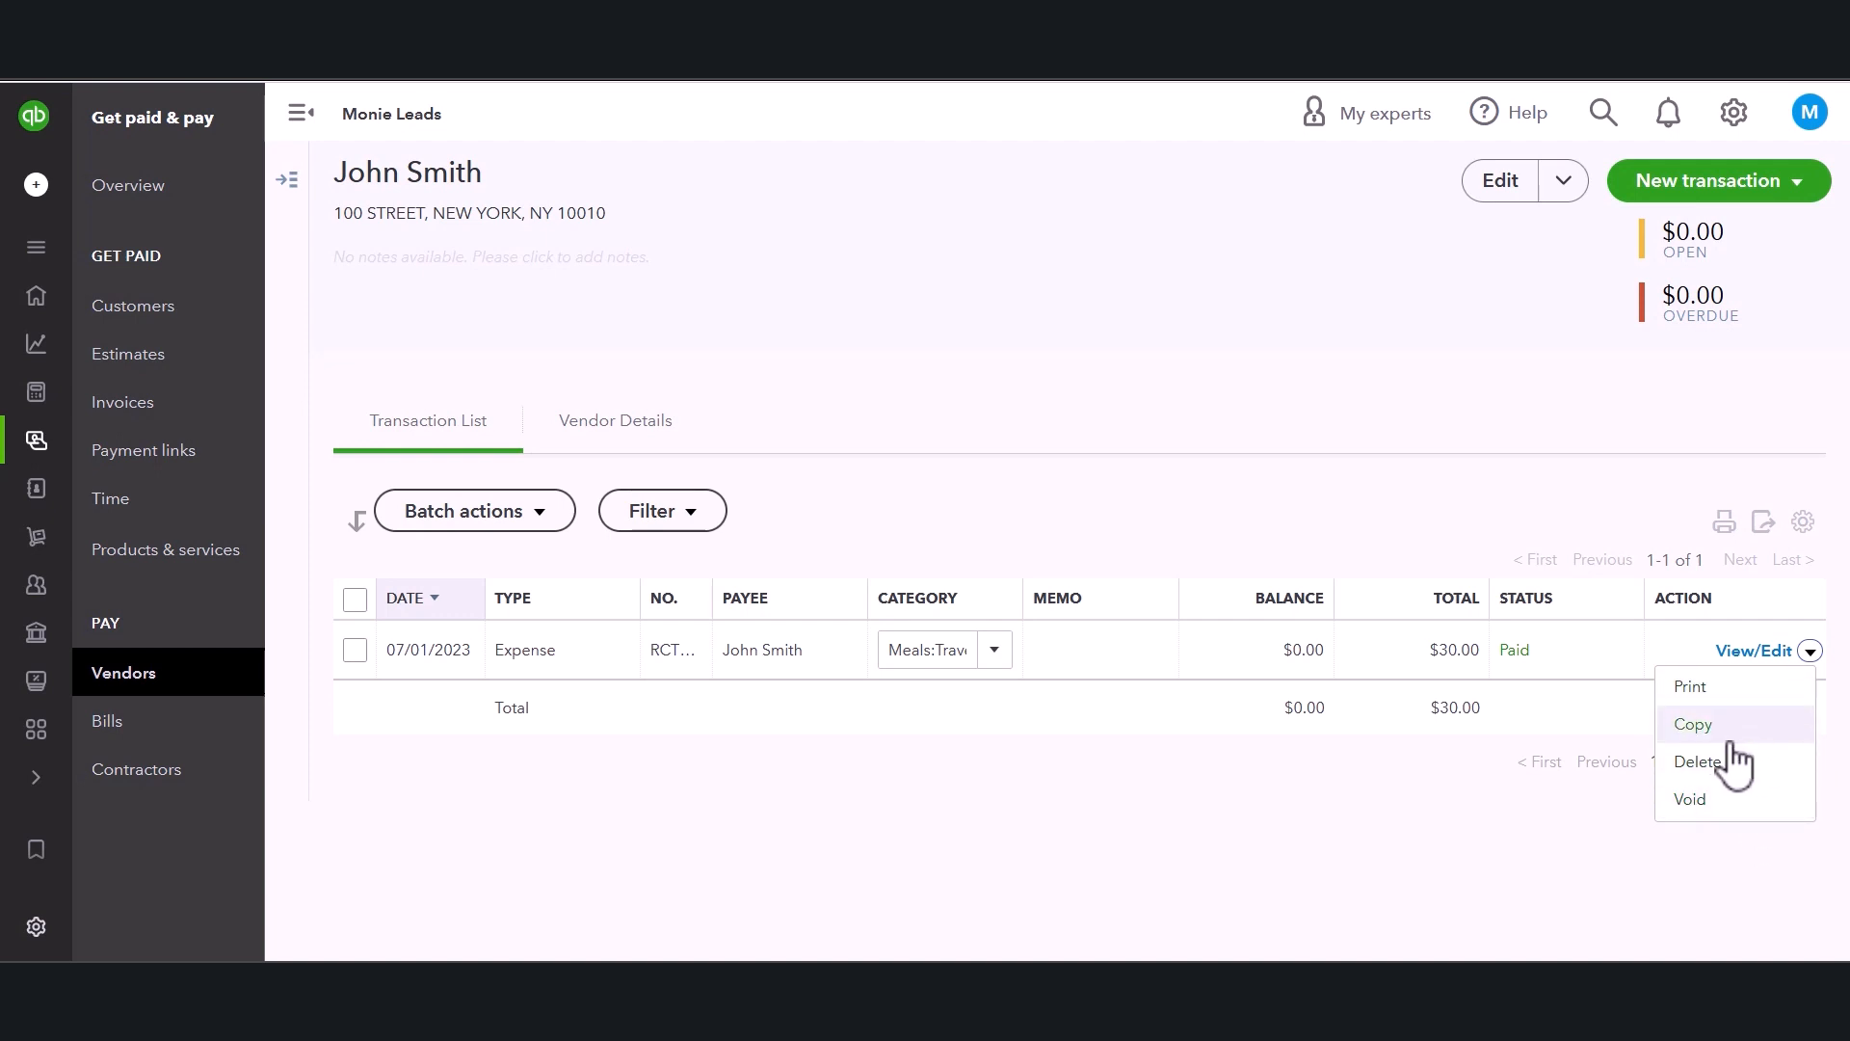
left_click(1049, 860)
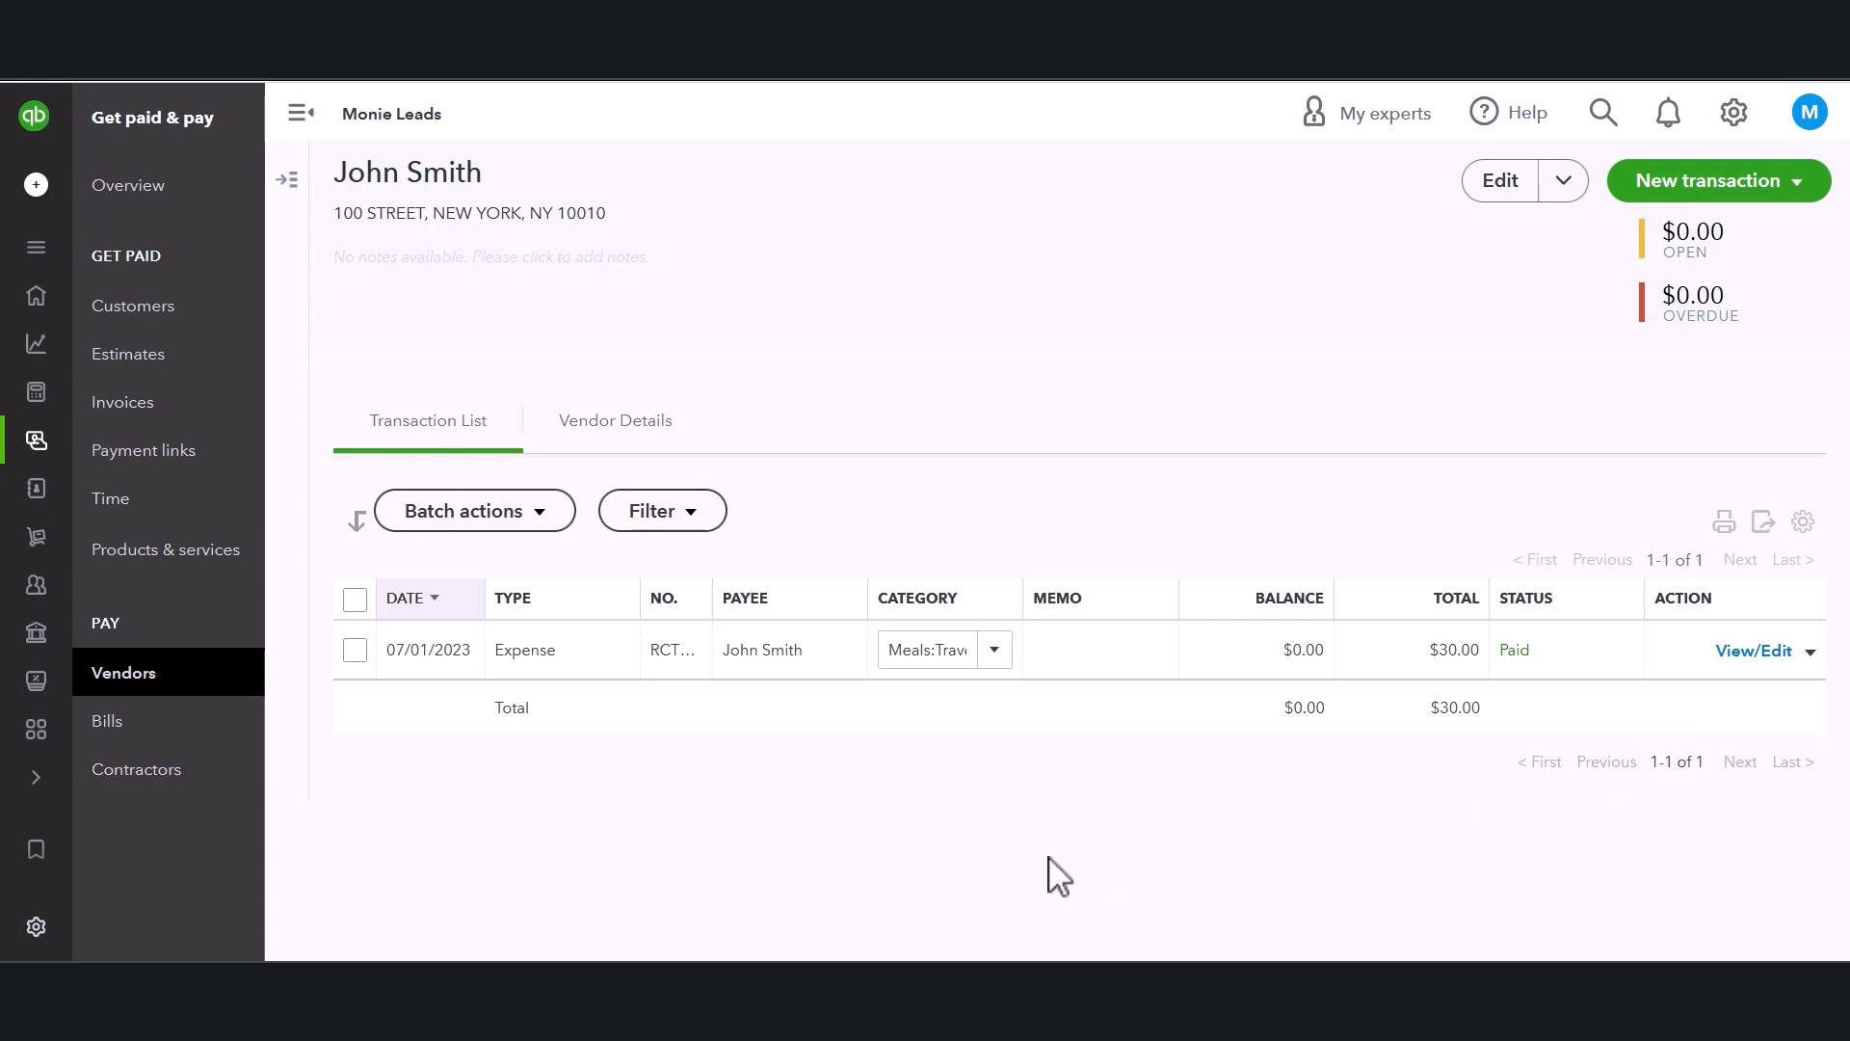
left_click(1752, 651)
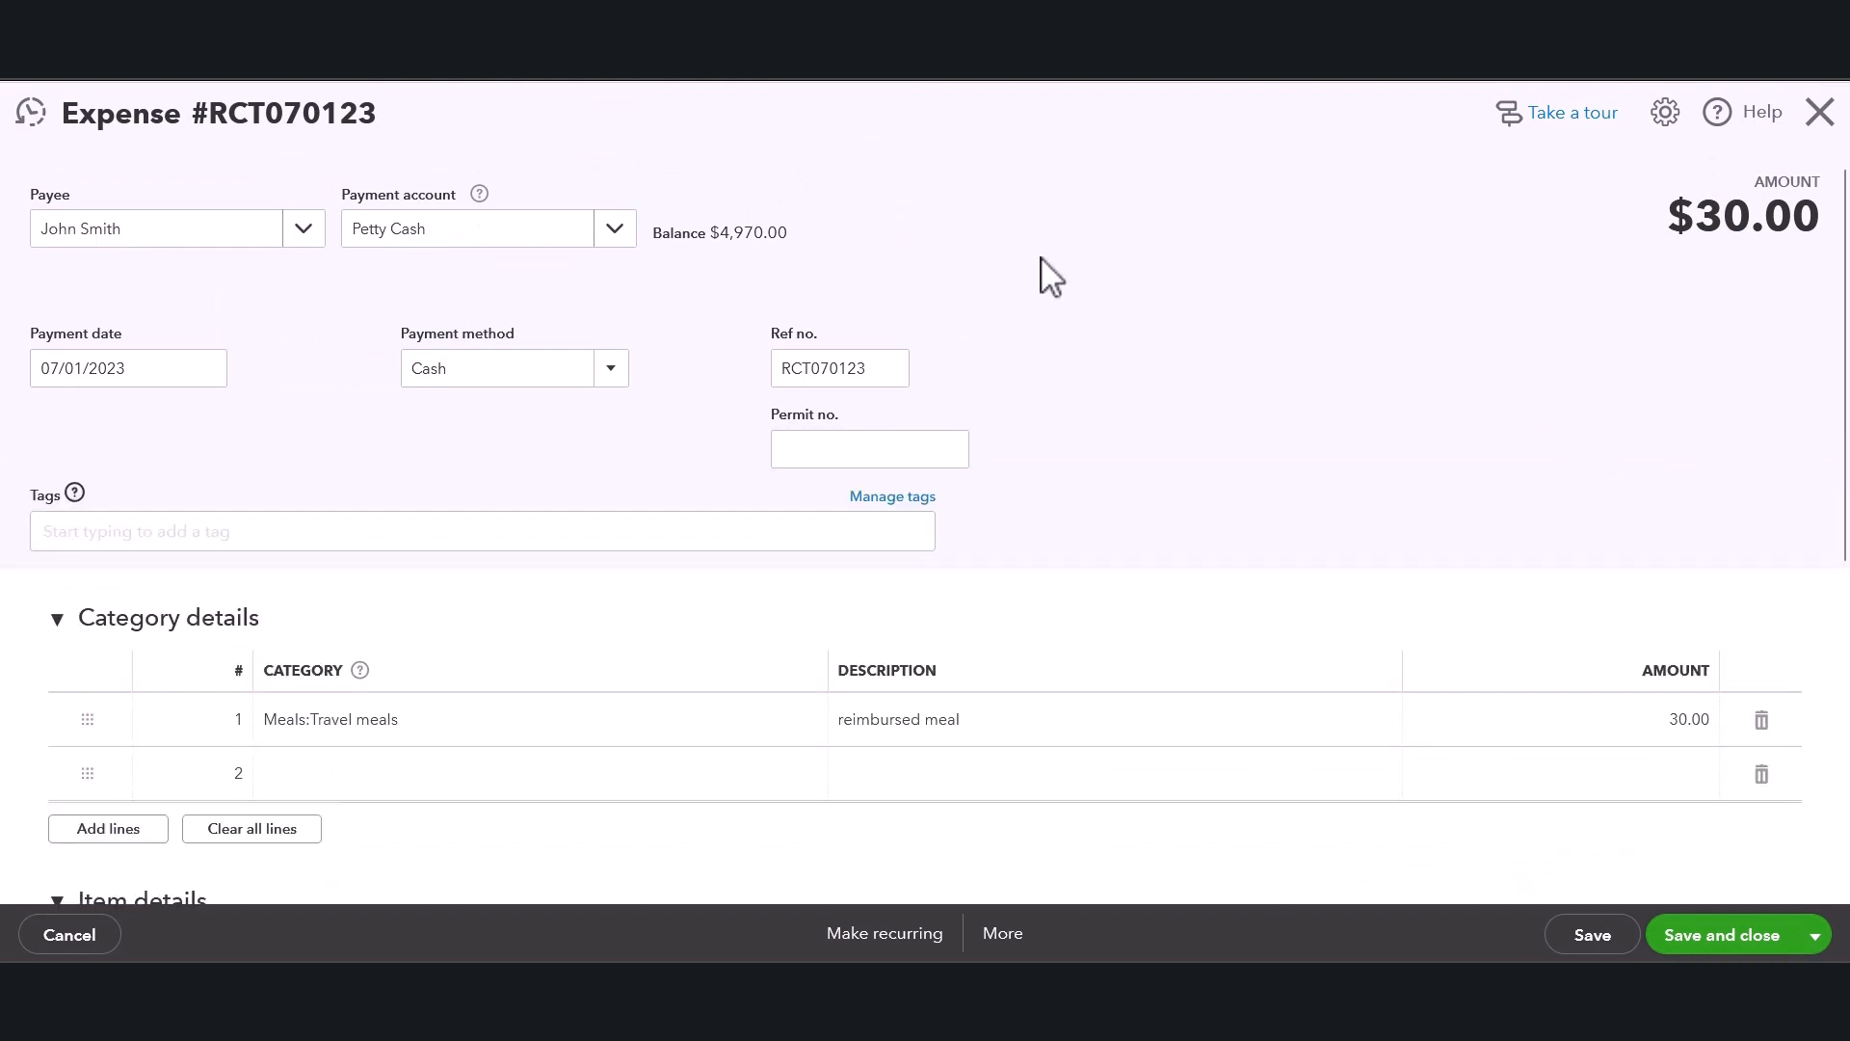
Change the Meals:Travel meals line amount on the expense to 40.
scroll(1124, 334, "down", 3)
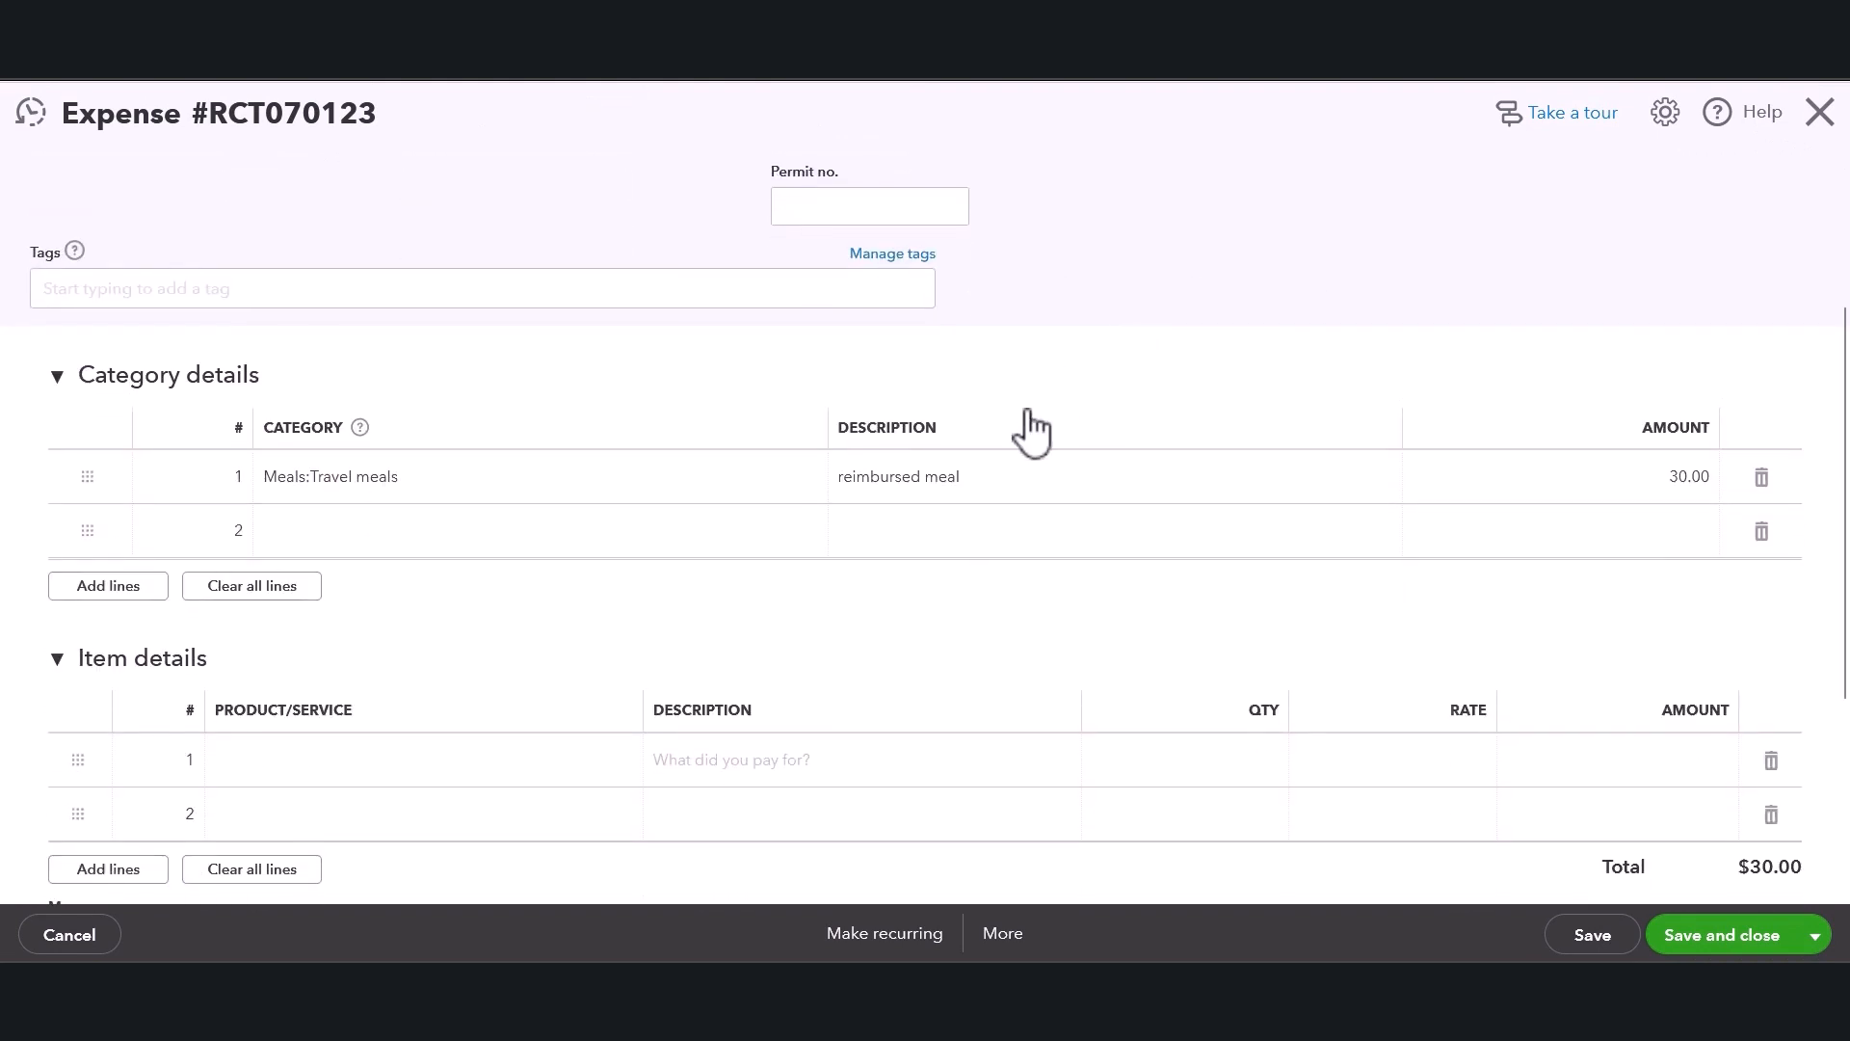
scroll(1030, 429, "up", 1)
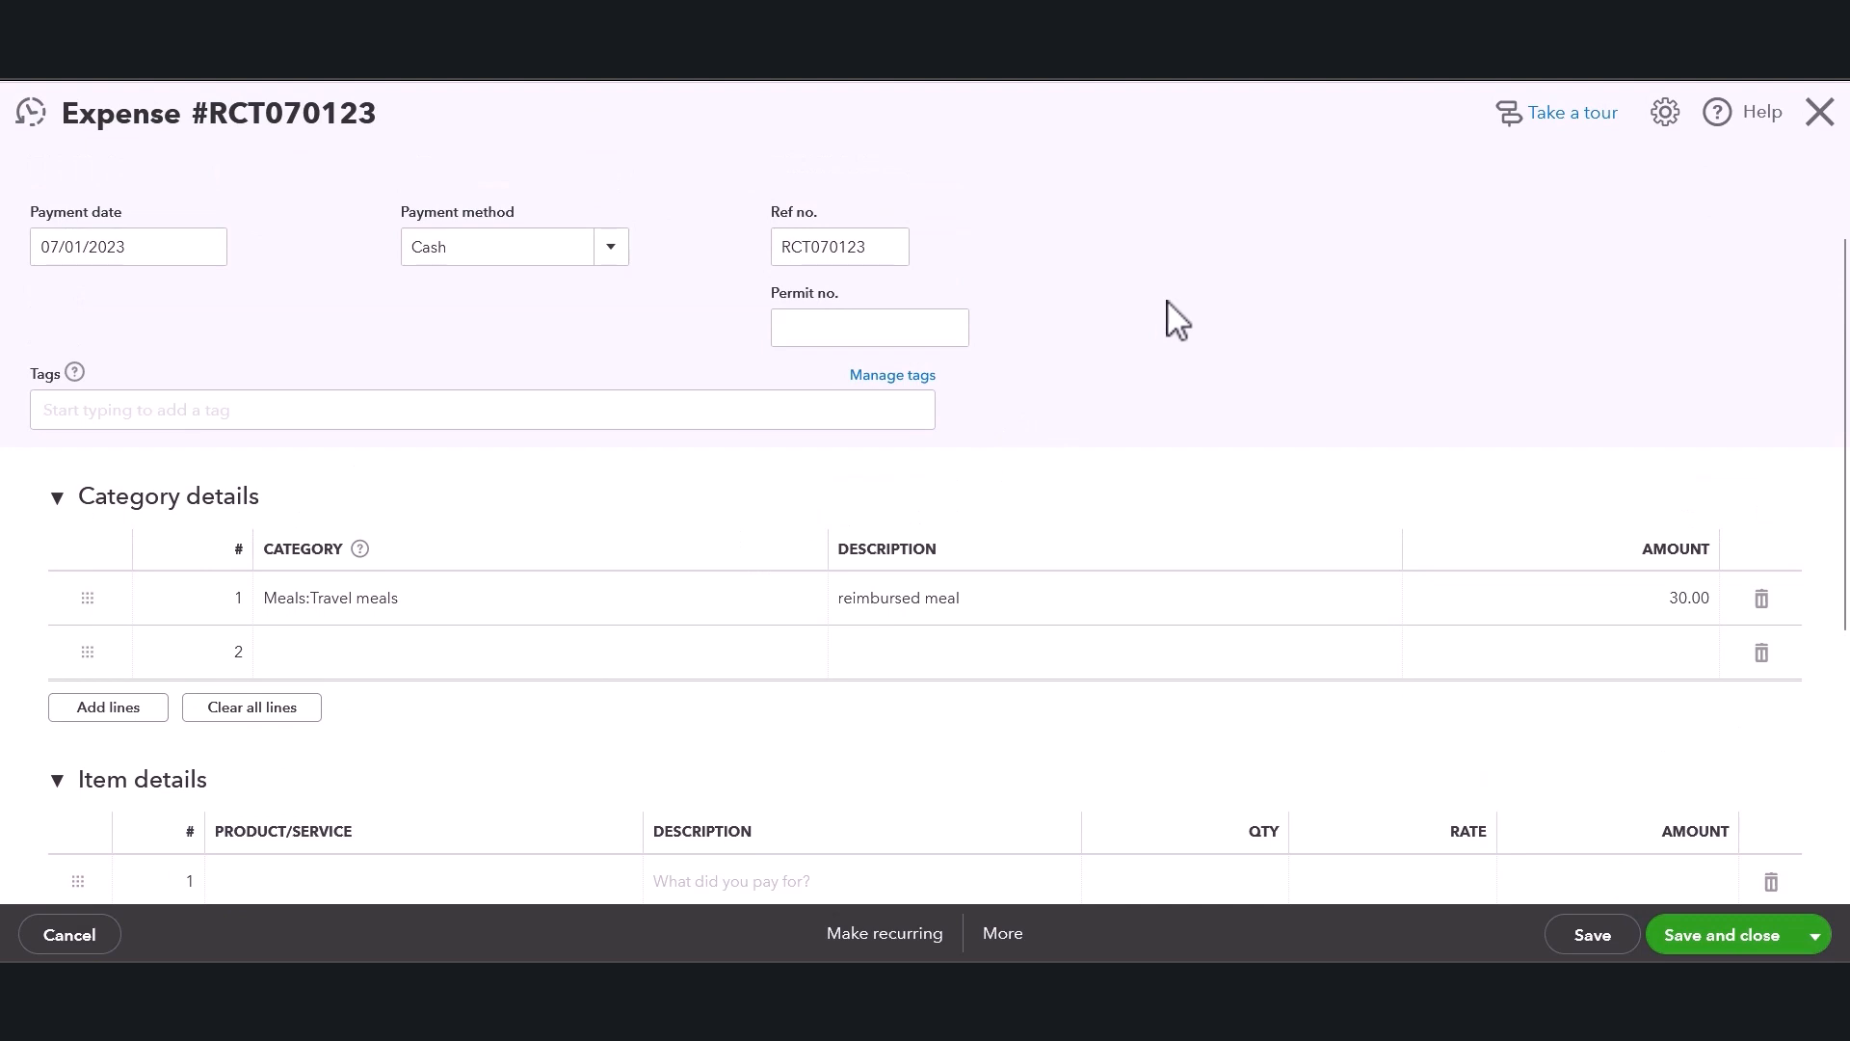
scroll(1168, 302, "up", 1)
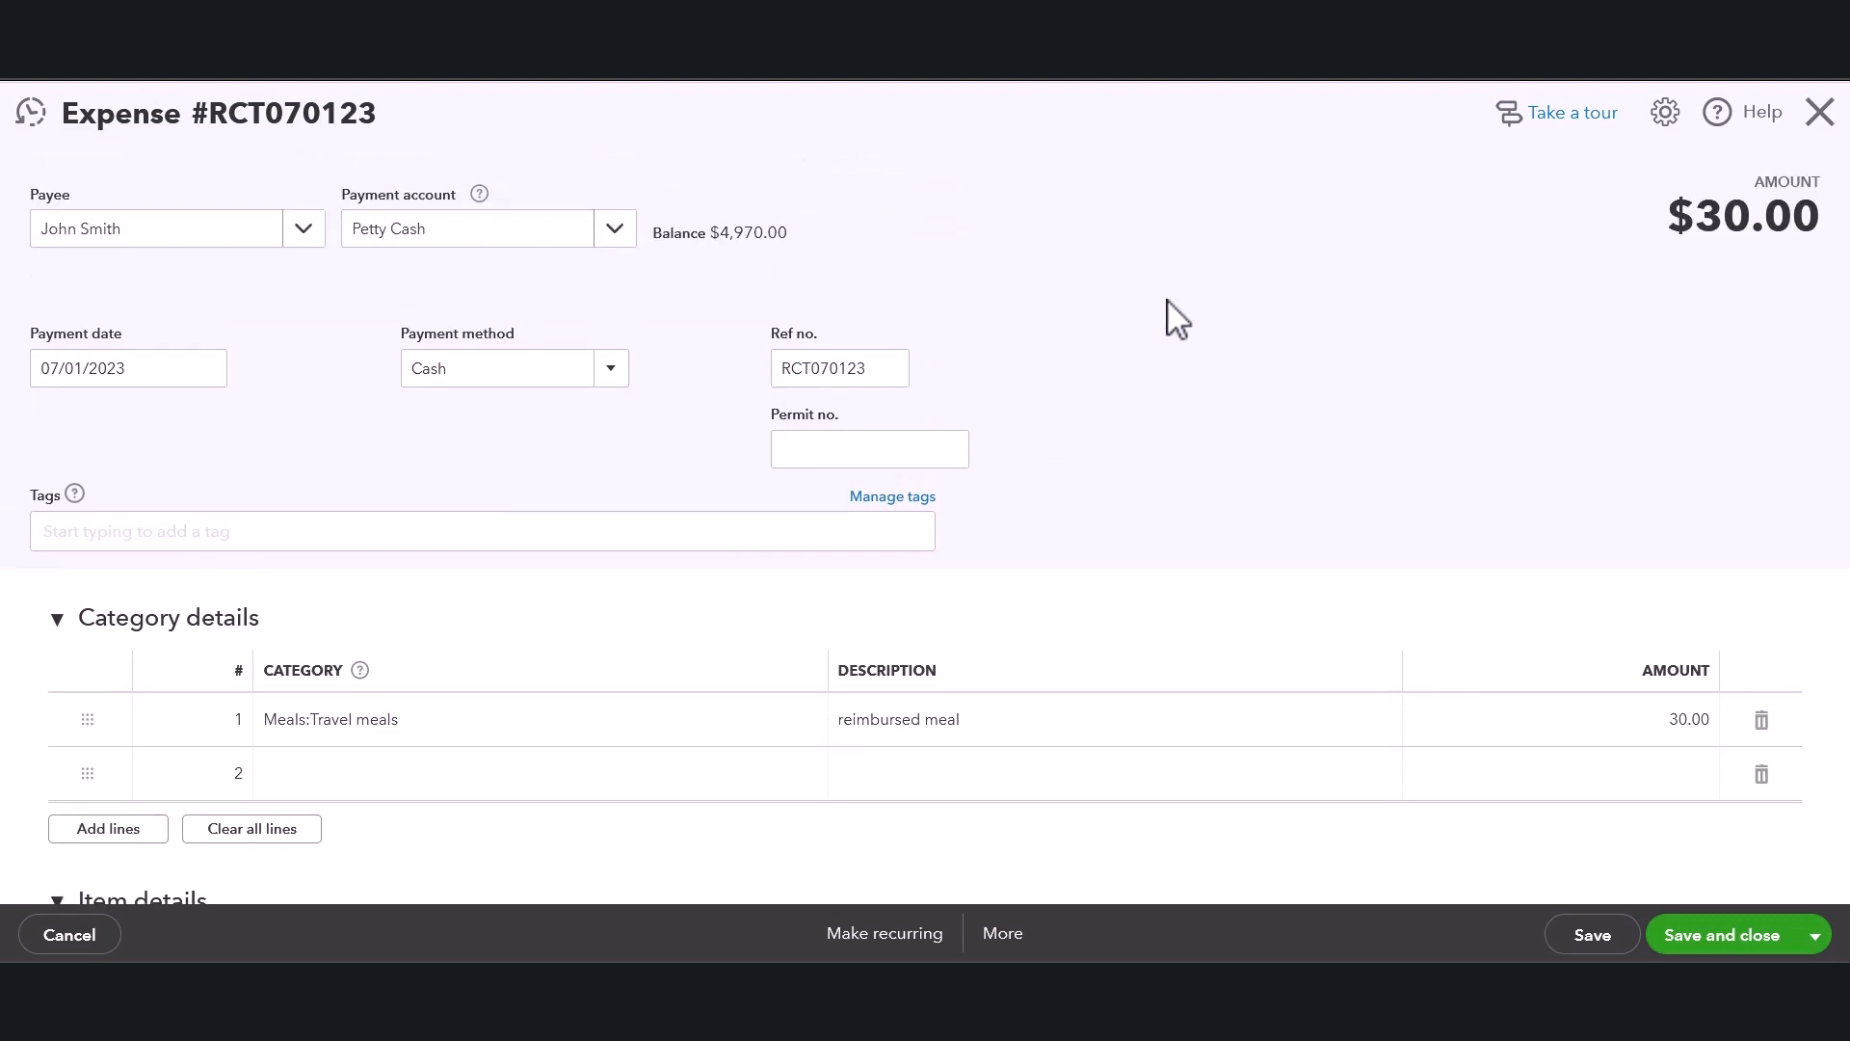
left_click(1616, 736)
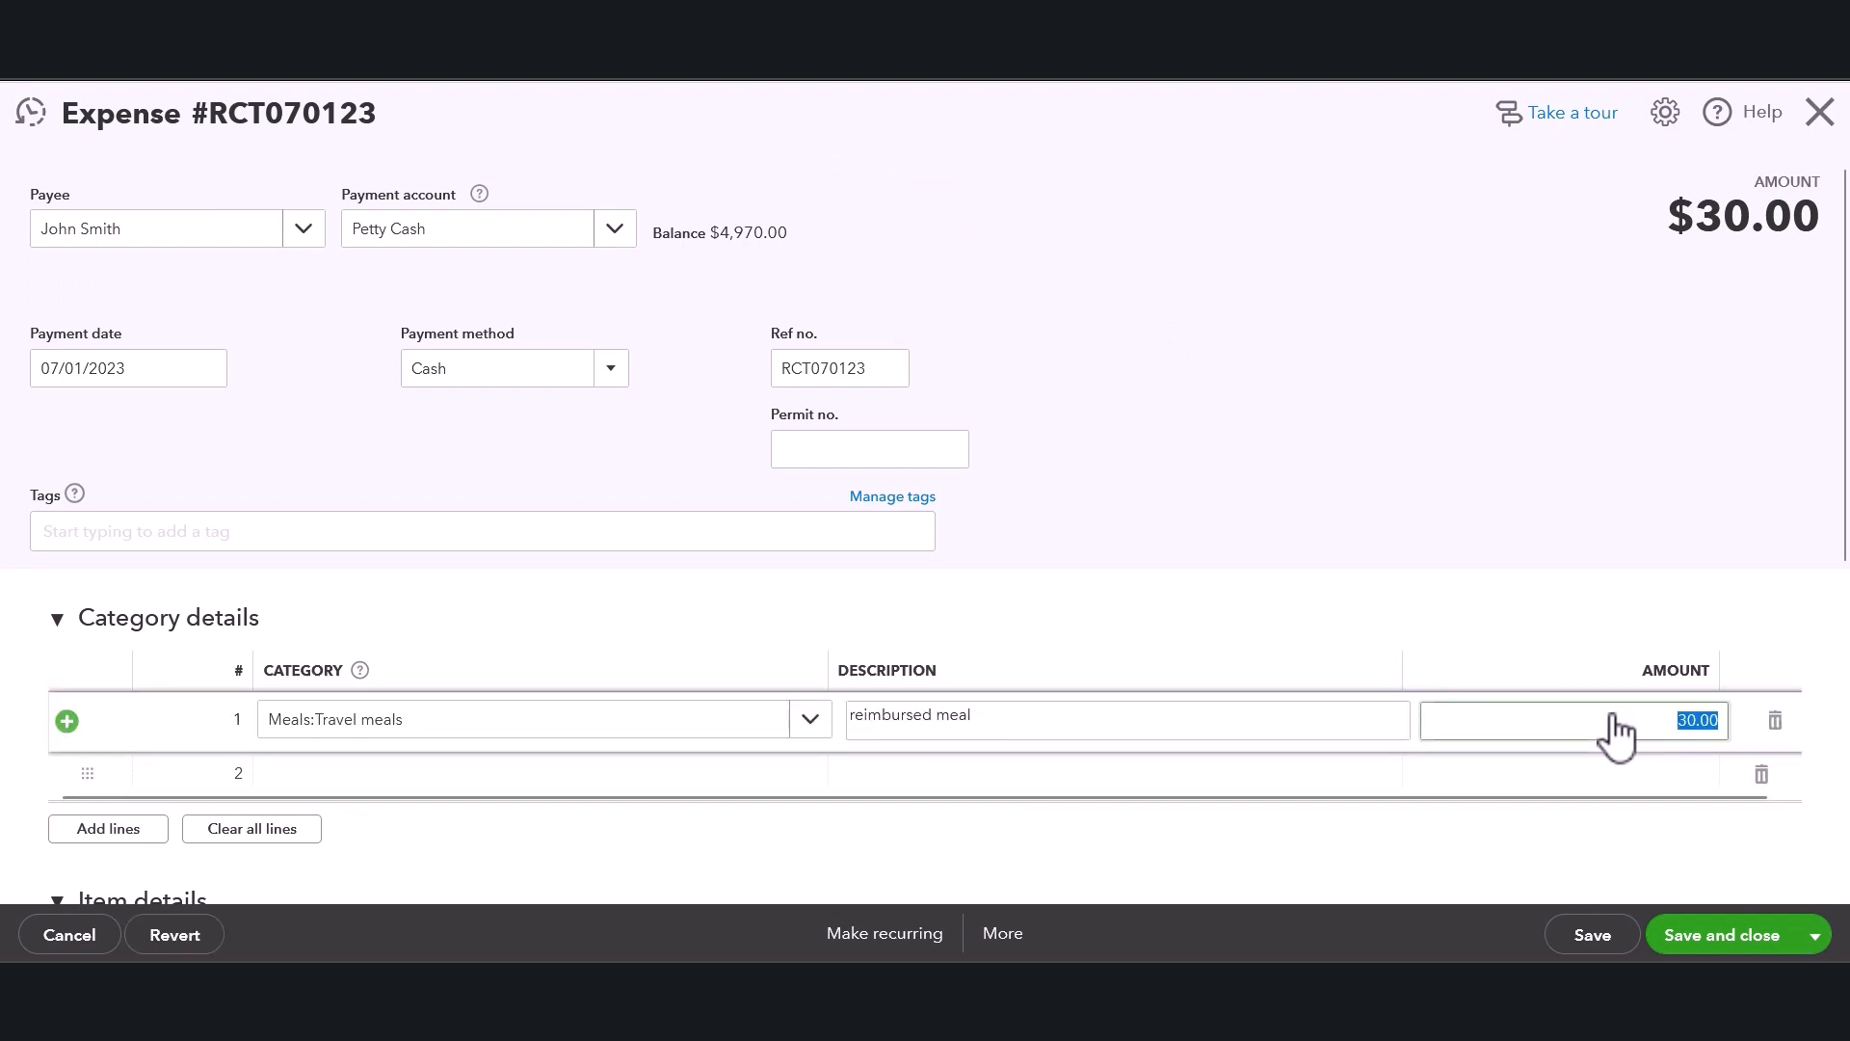
type("40")
left_click(1009, 236)
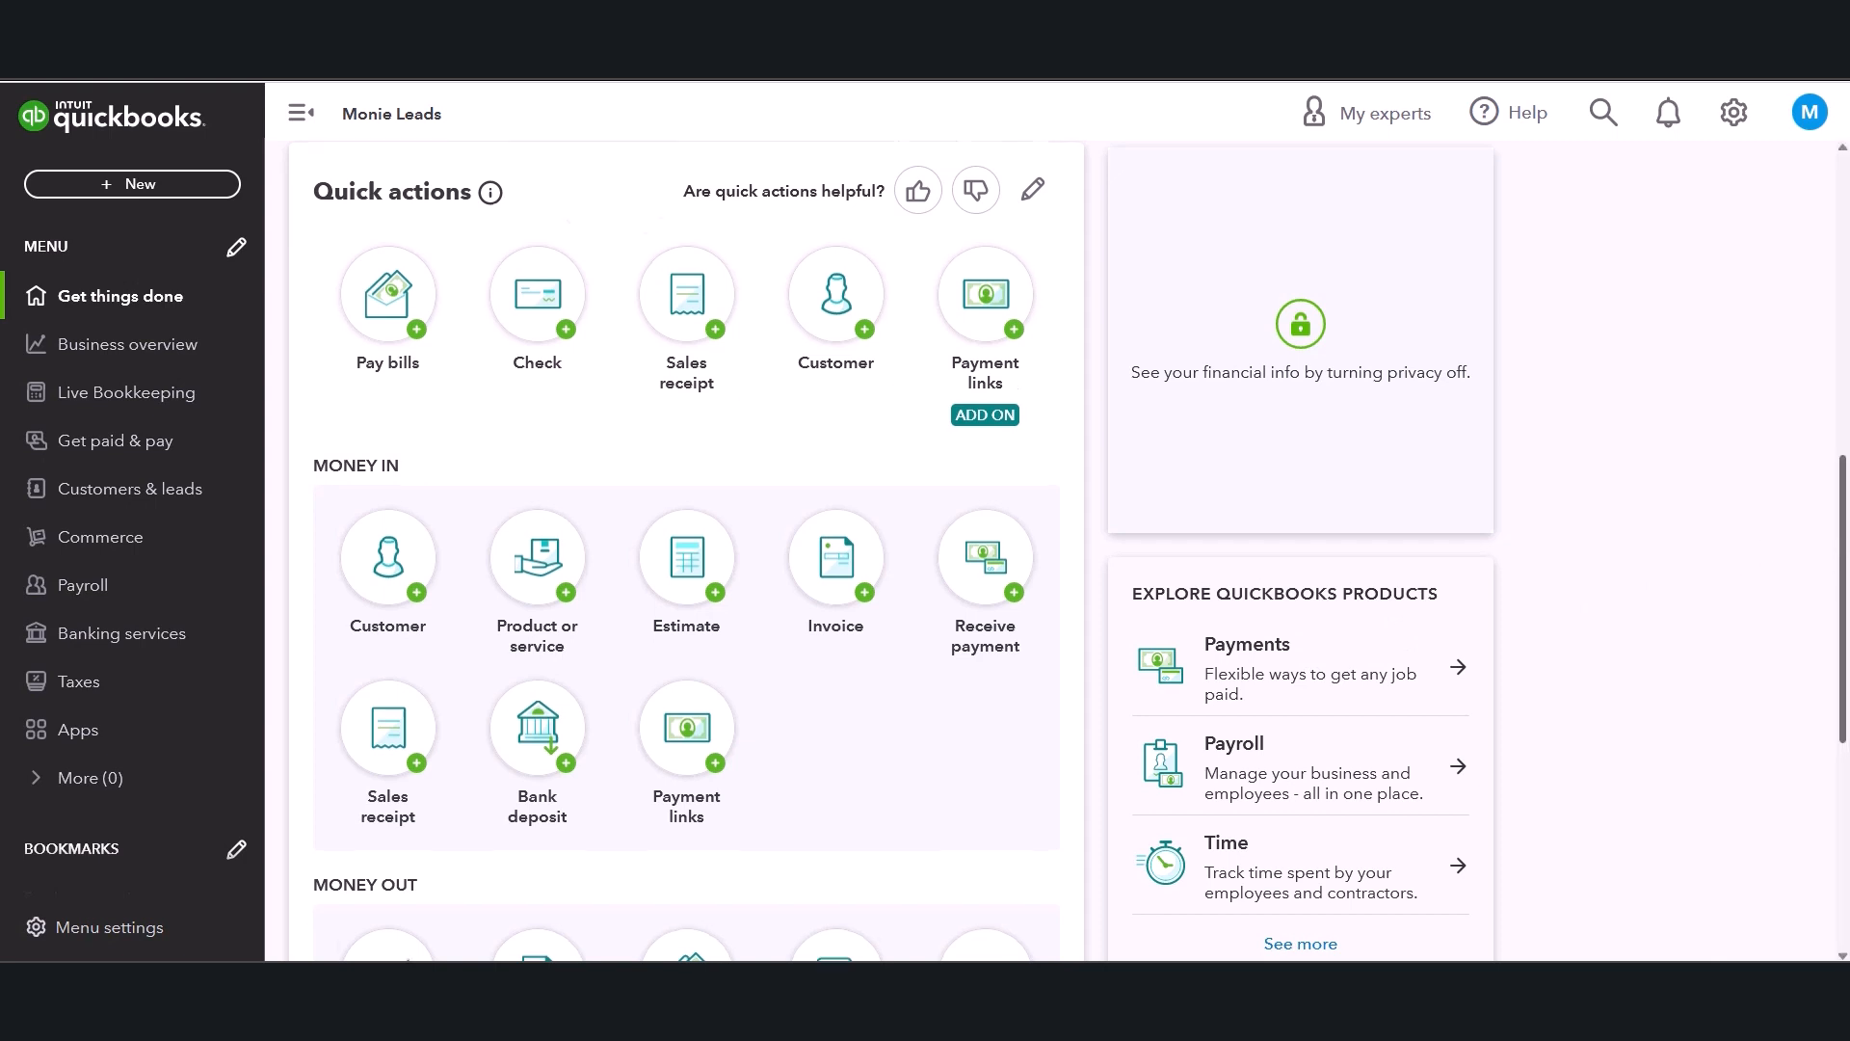
Open the Wholesale Supply Company vendor record from the Vendors list.
left_click_drag(1844, 564, 1847, 740)
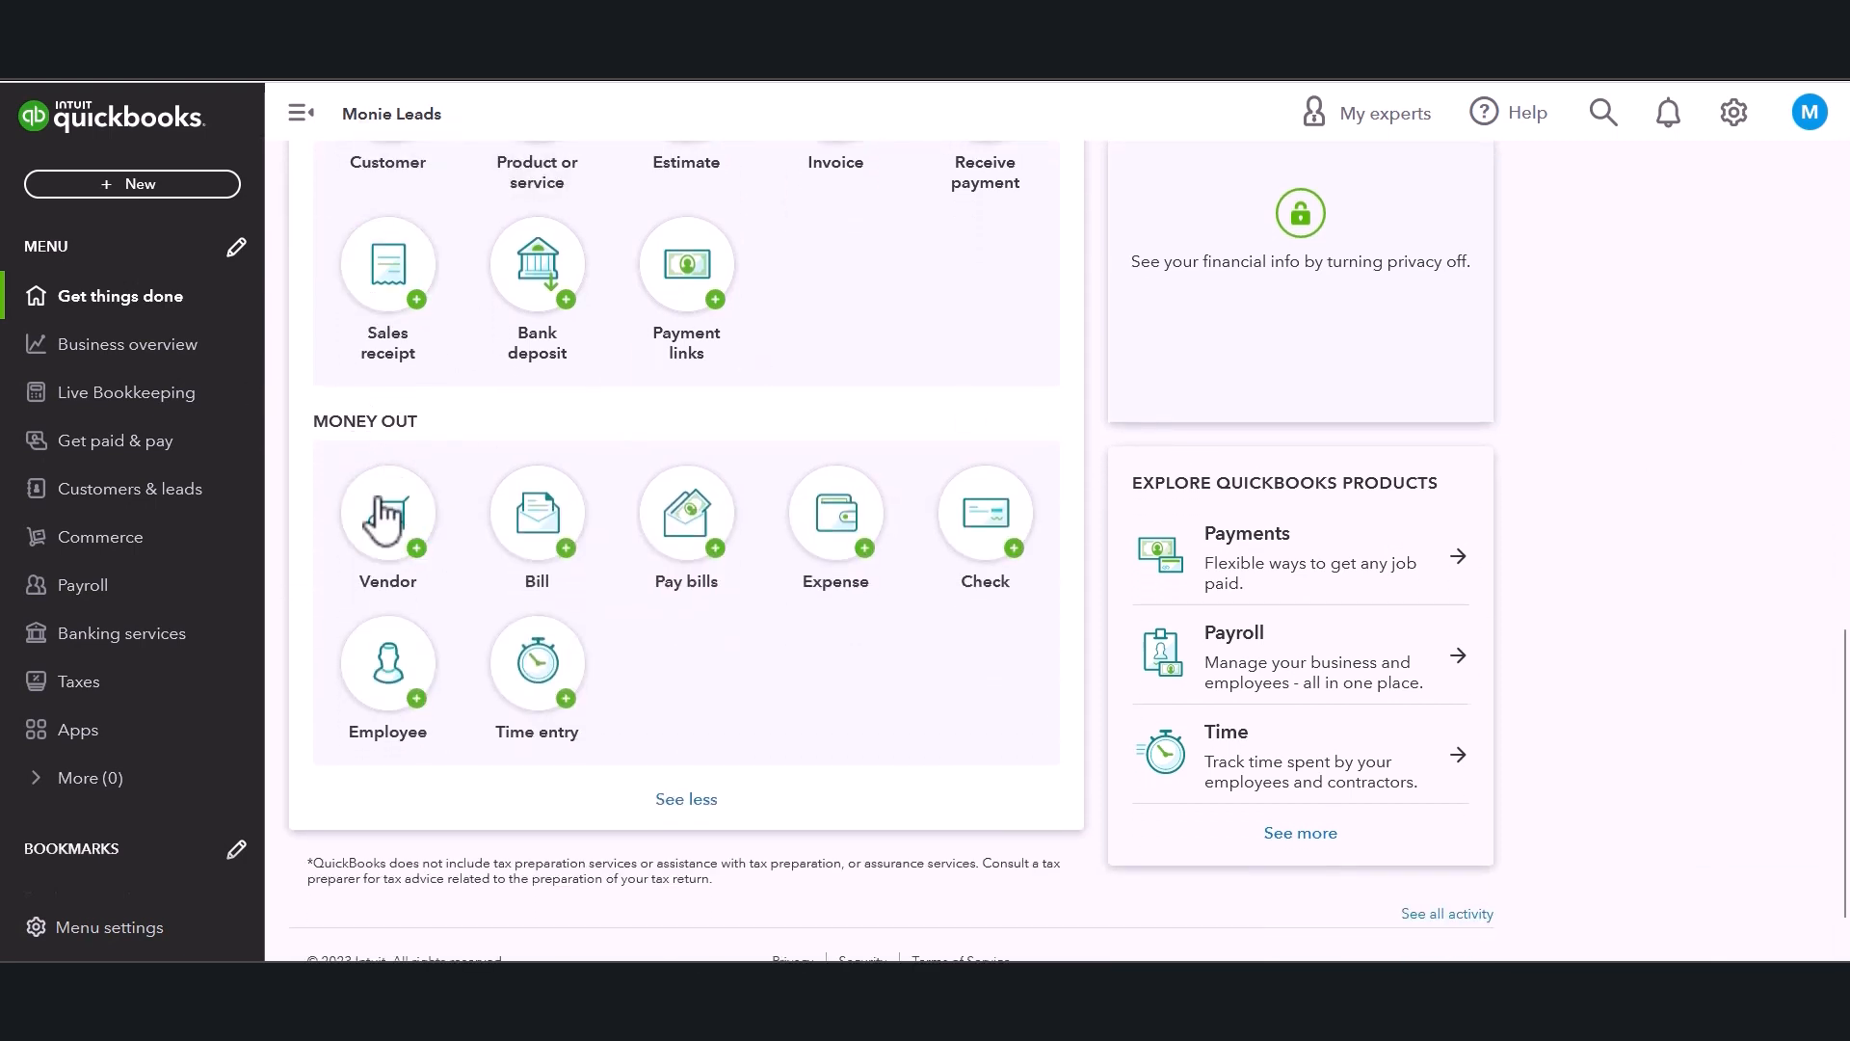
left_click_drag(313, 422, 474, 445)
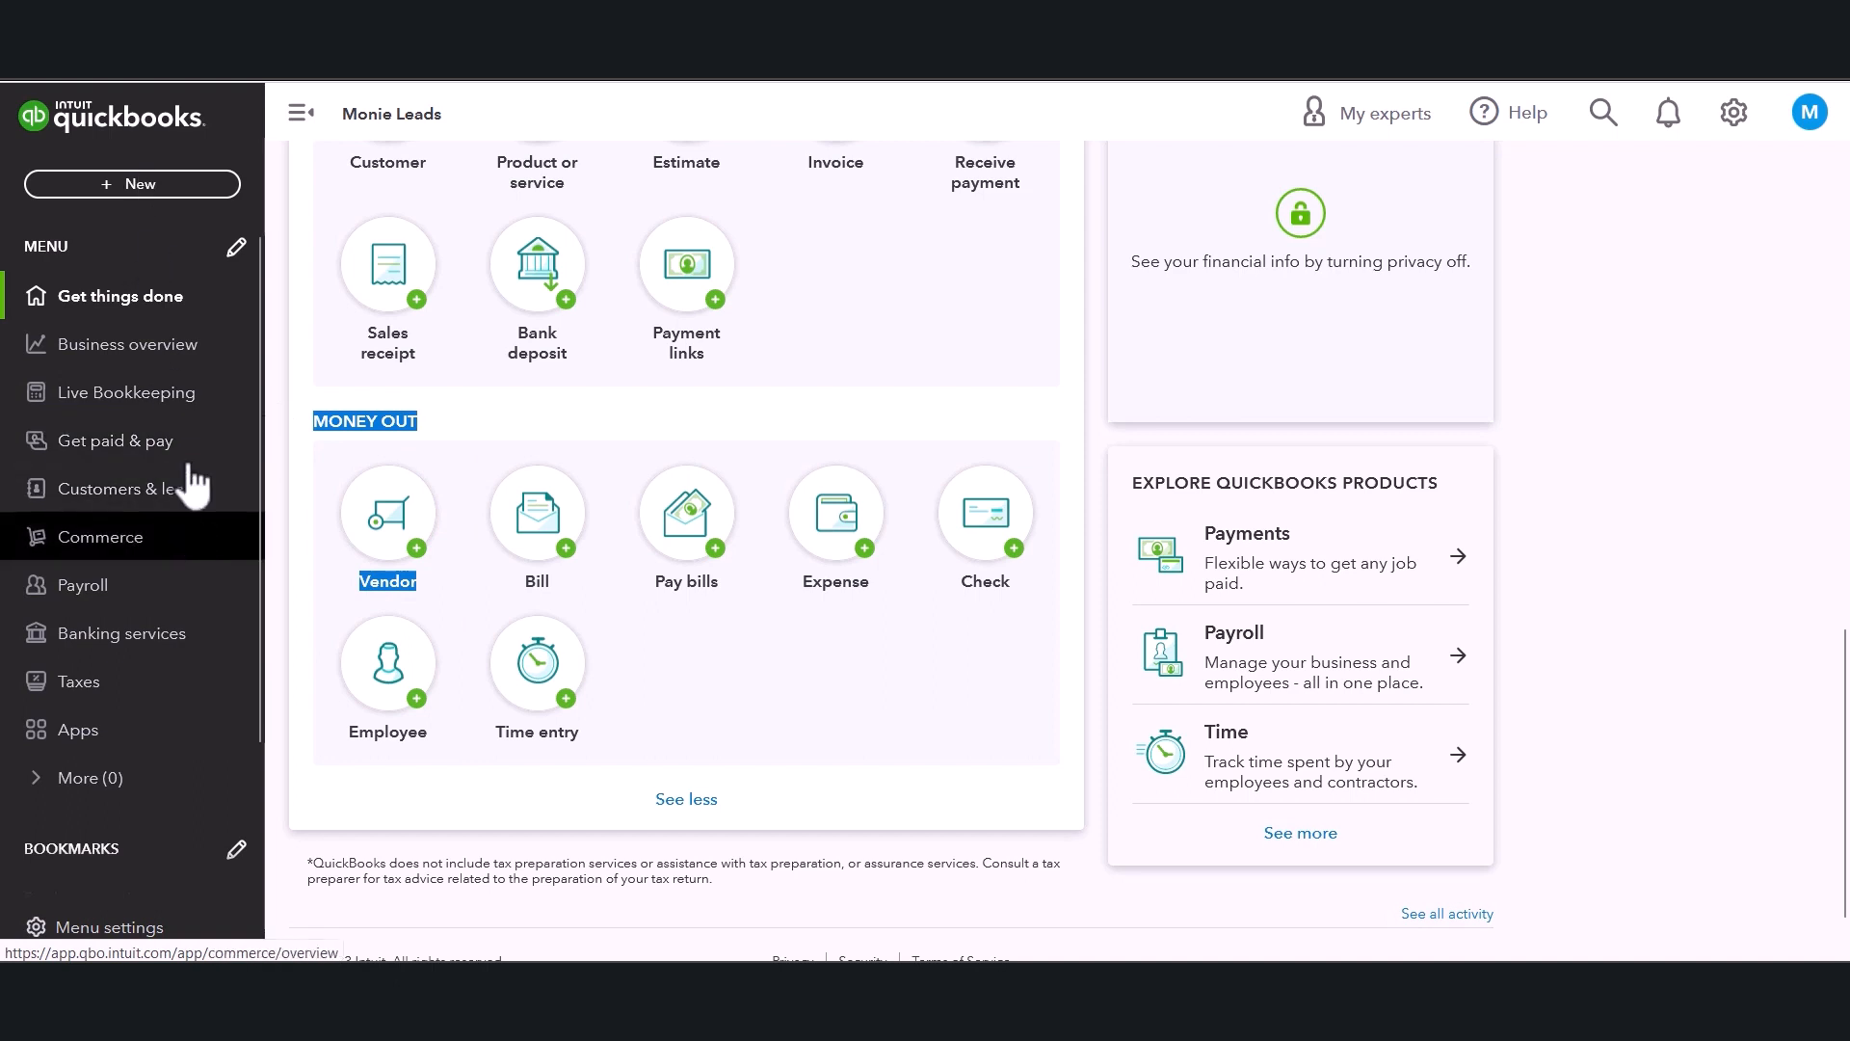
left_click(132, 446)
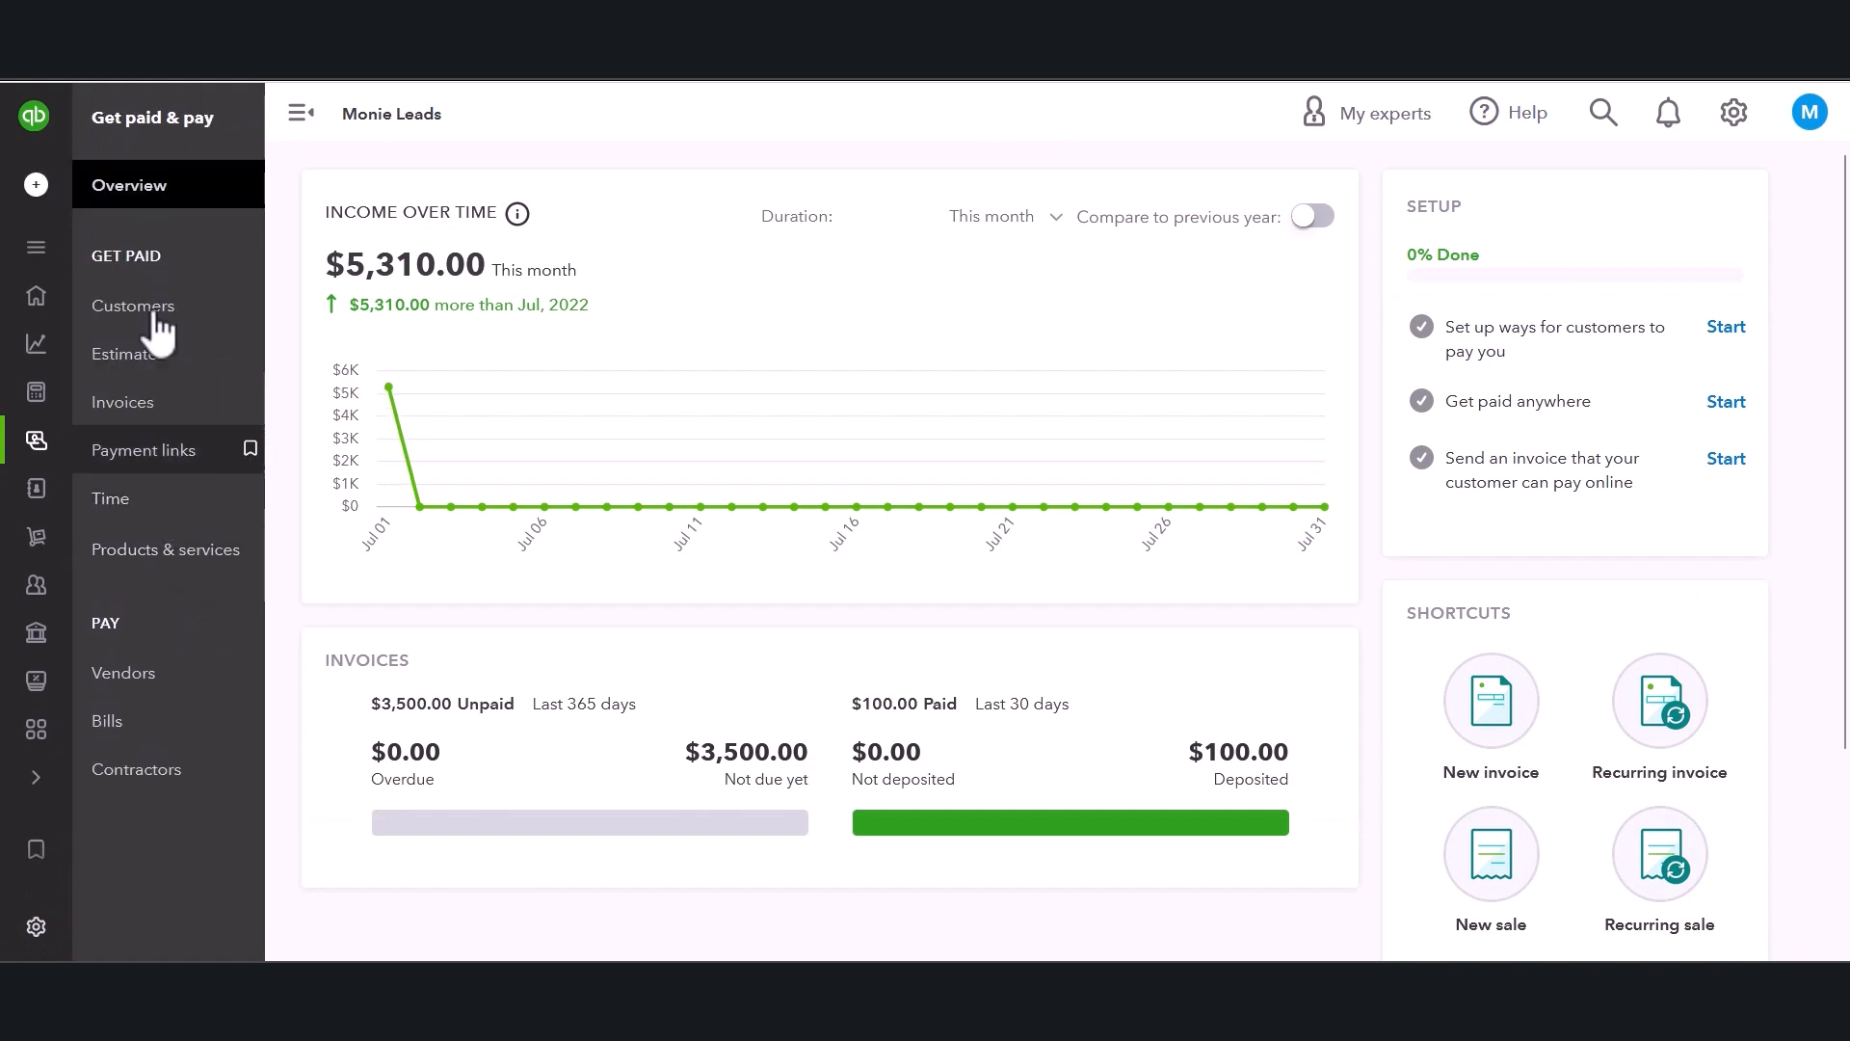
left_click(143, 694)
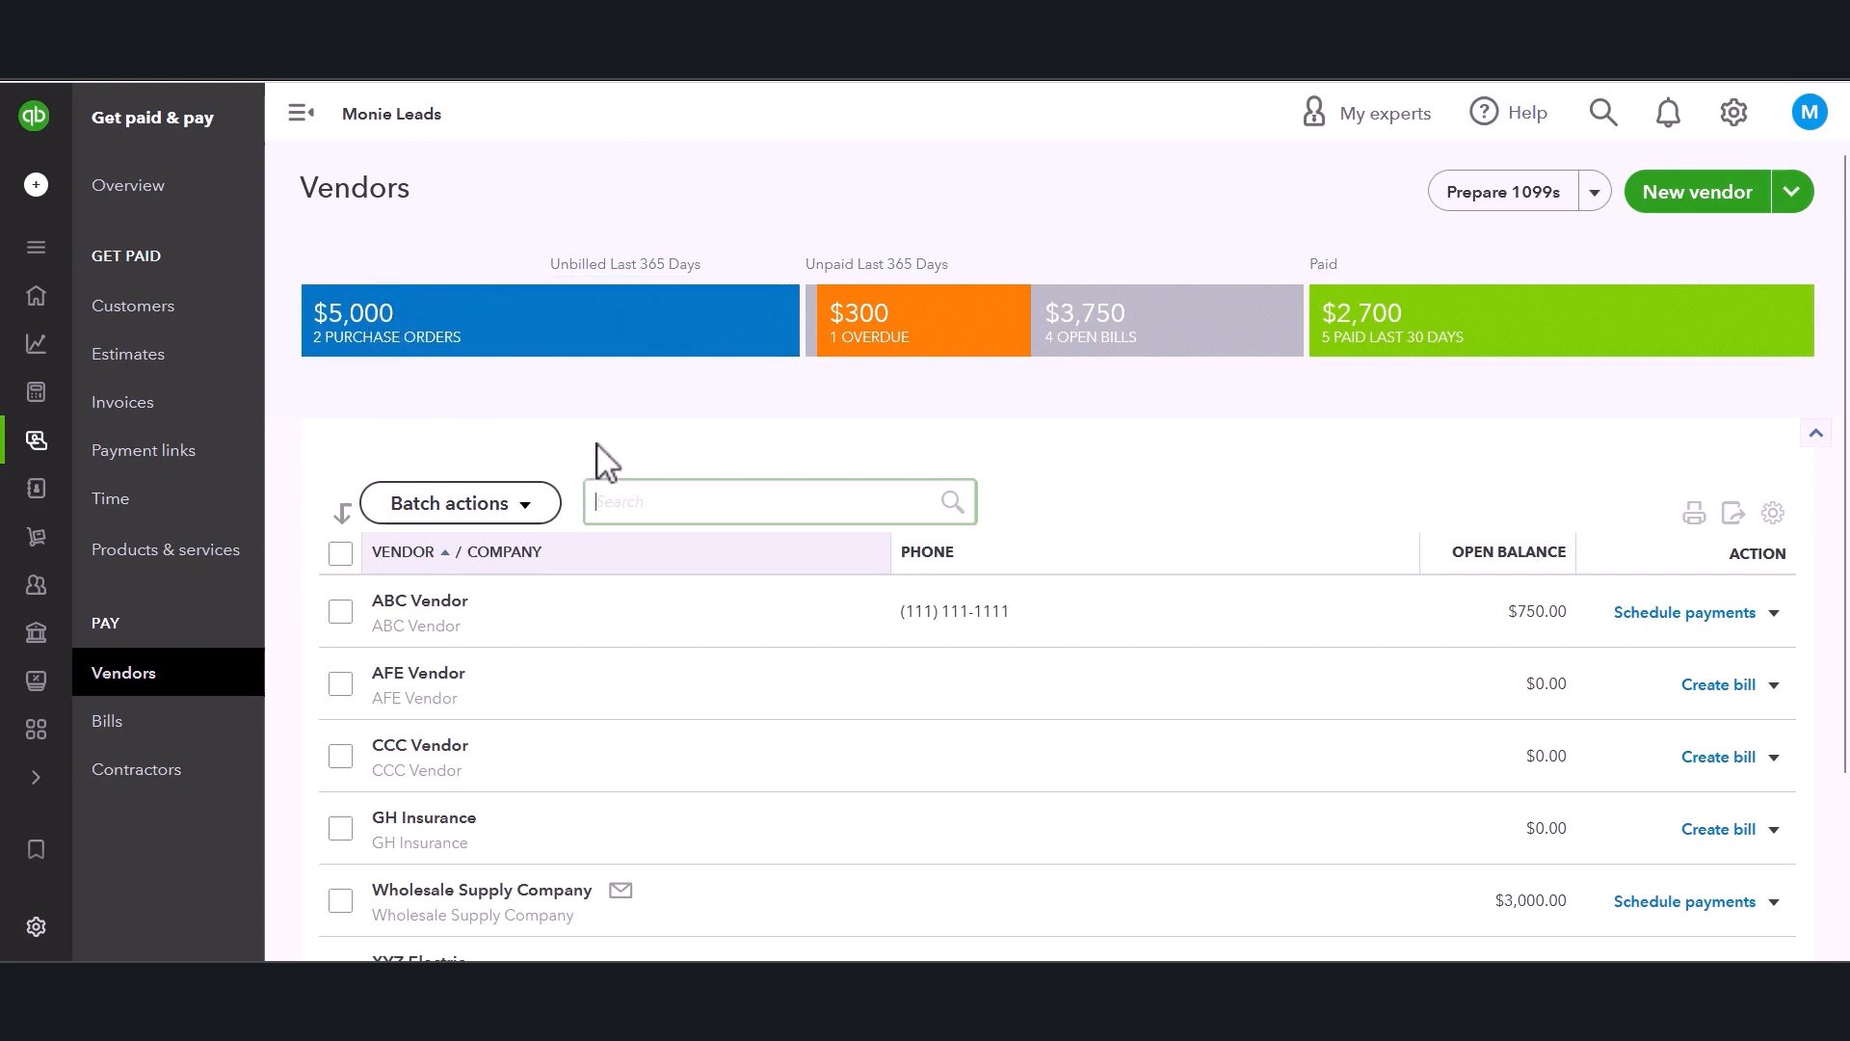
scroll(602, 462, "down", 3)
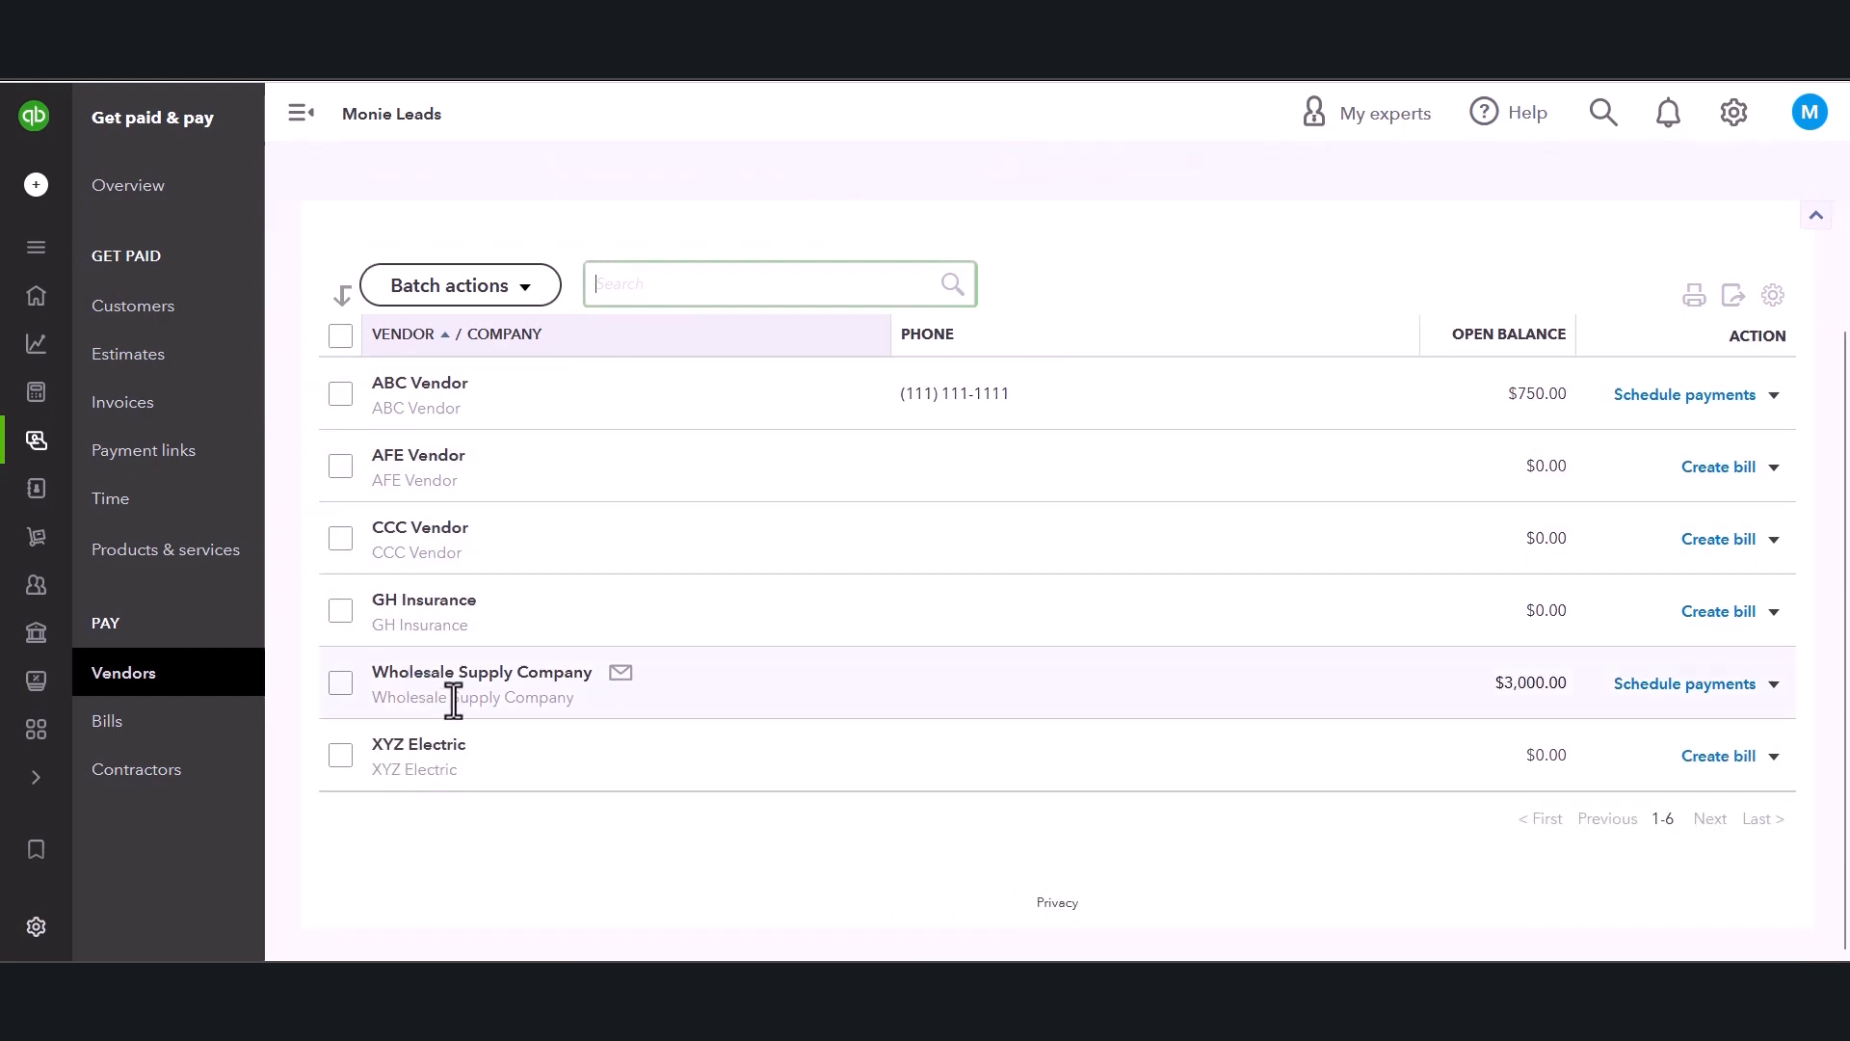
left_click(473, 674)
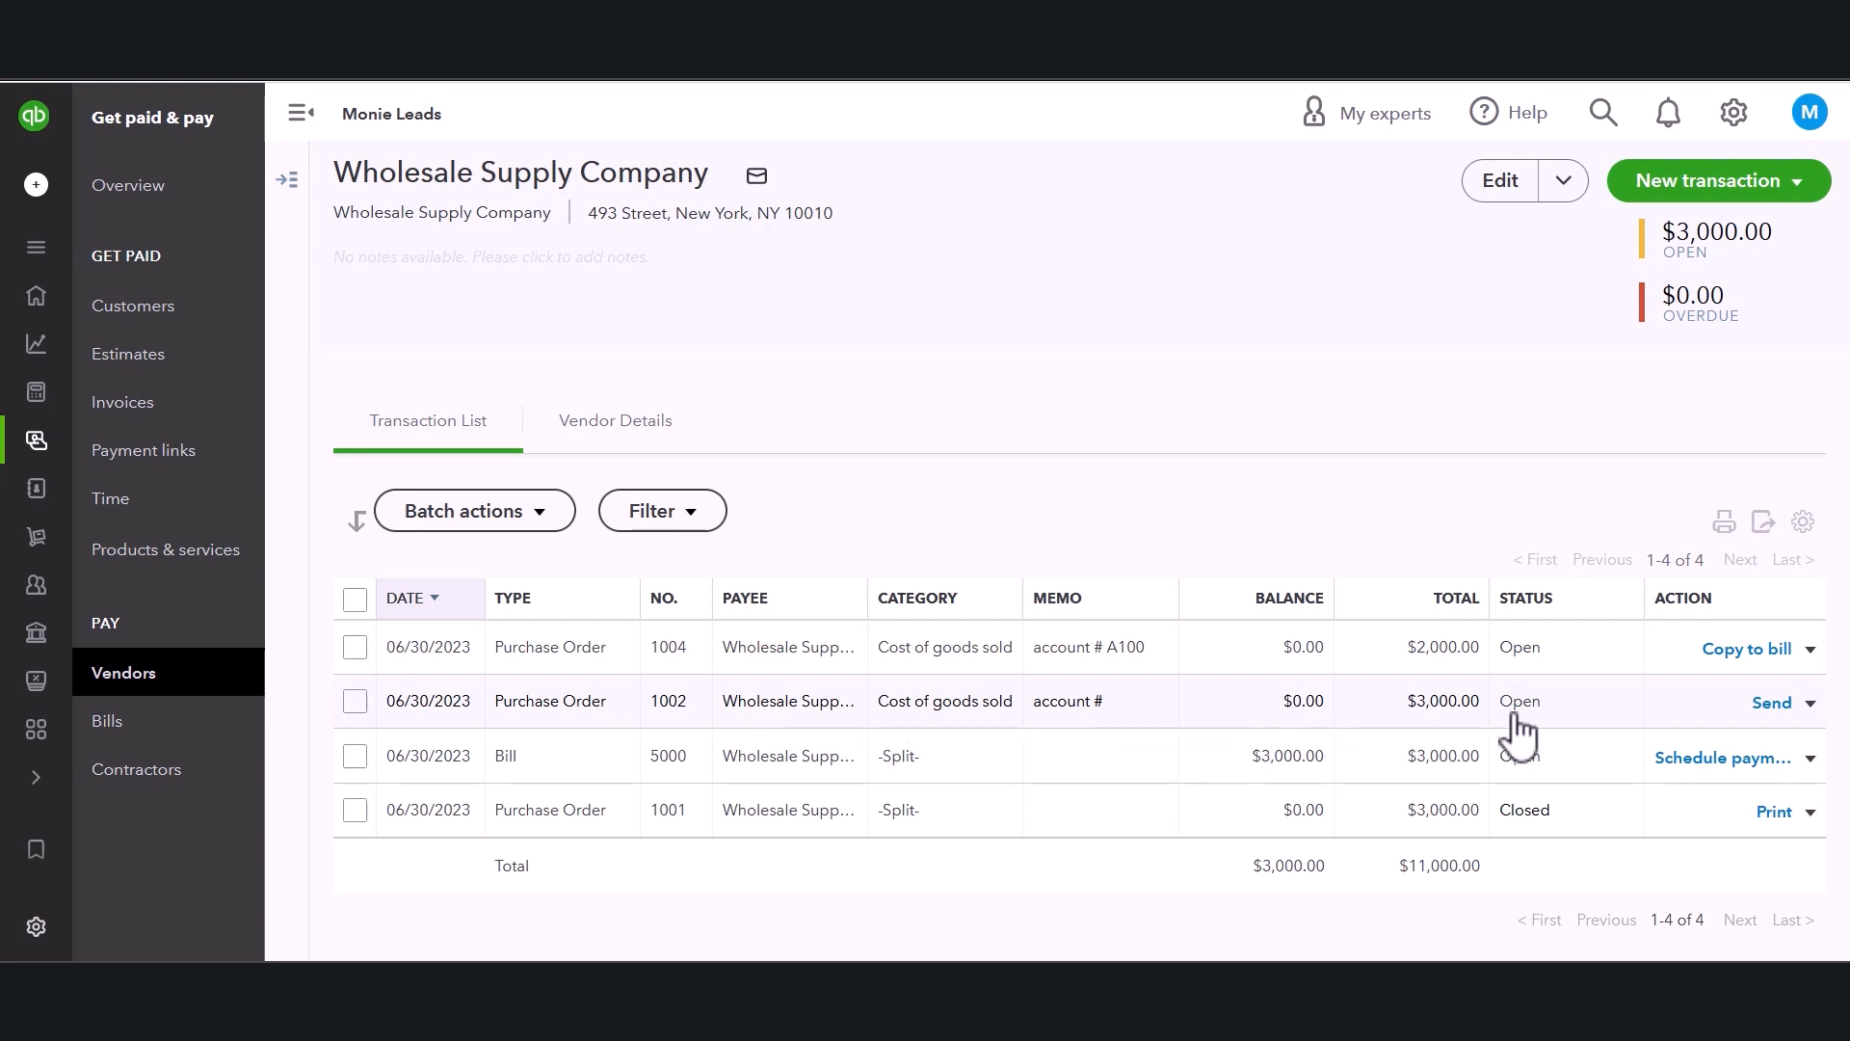
Copy a Wholesale Supply Company purchase order to a new bill.
left_click(1811, 705)
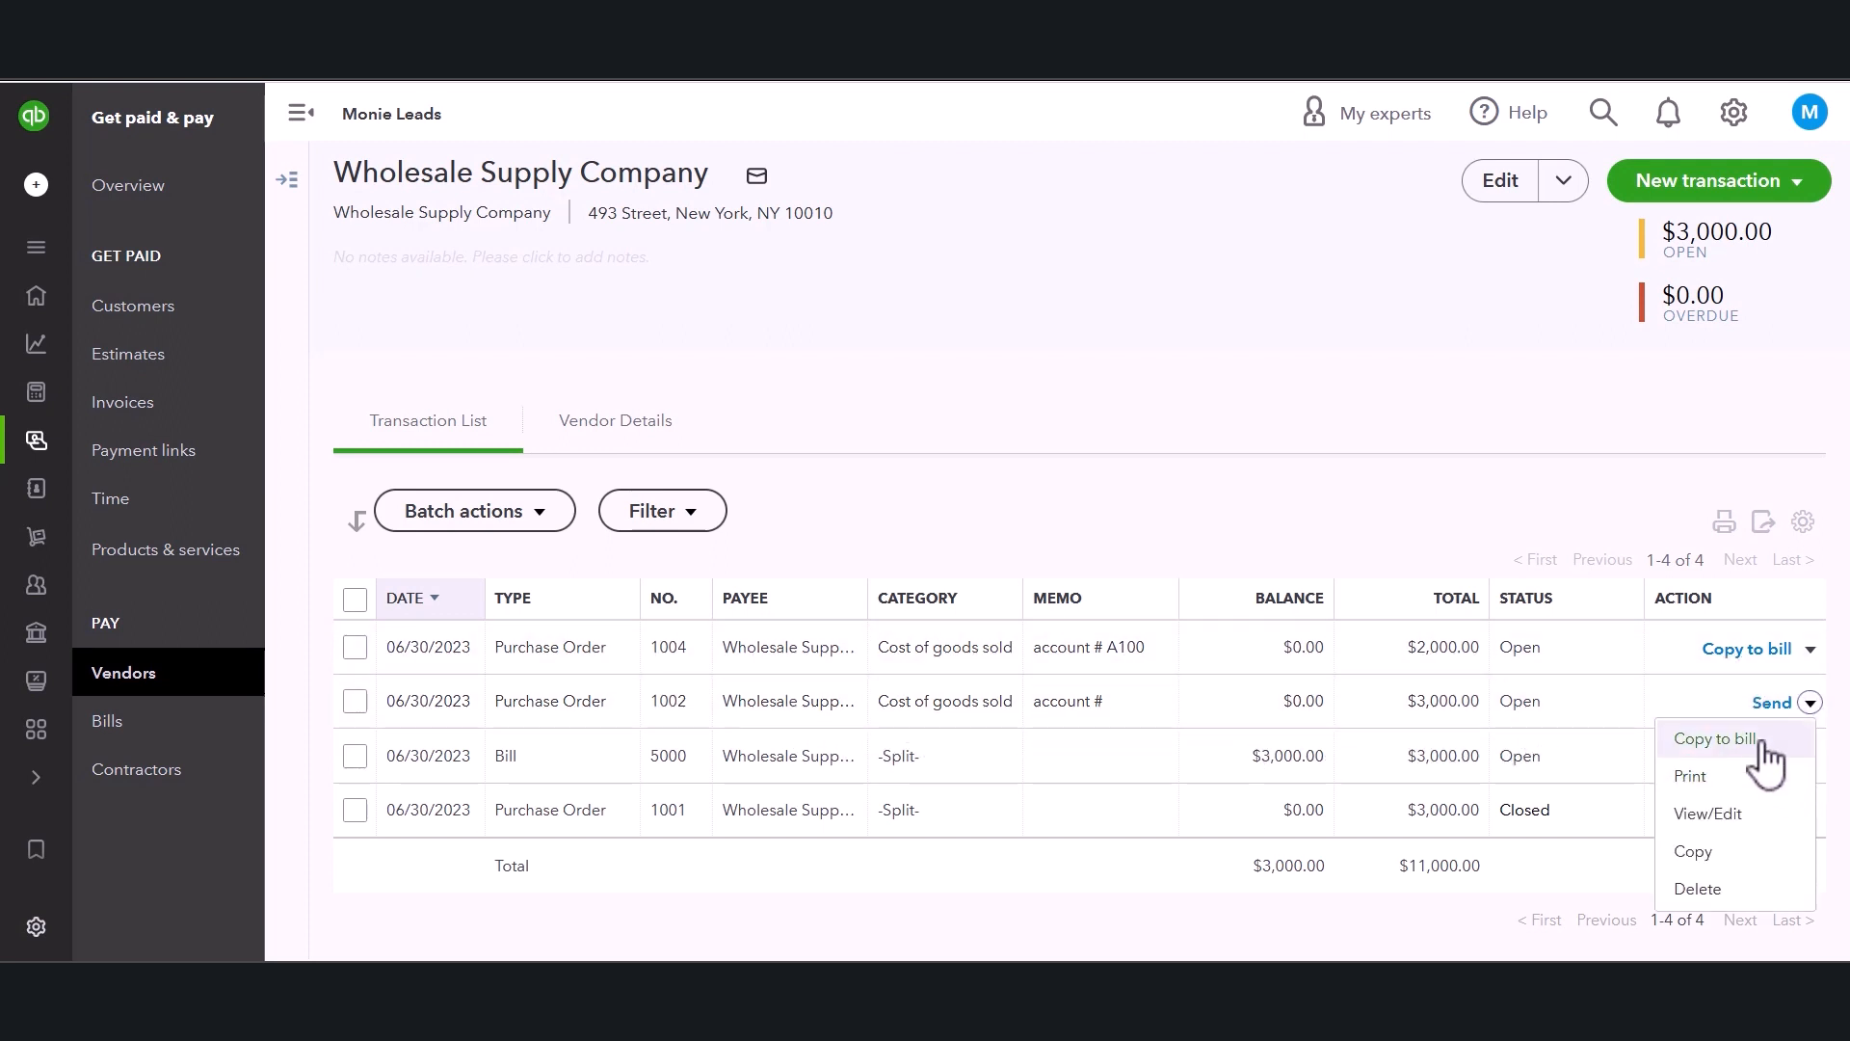
left_click(1553, 466)
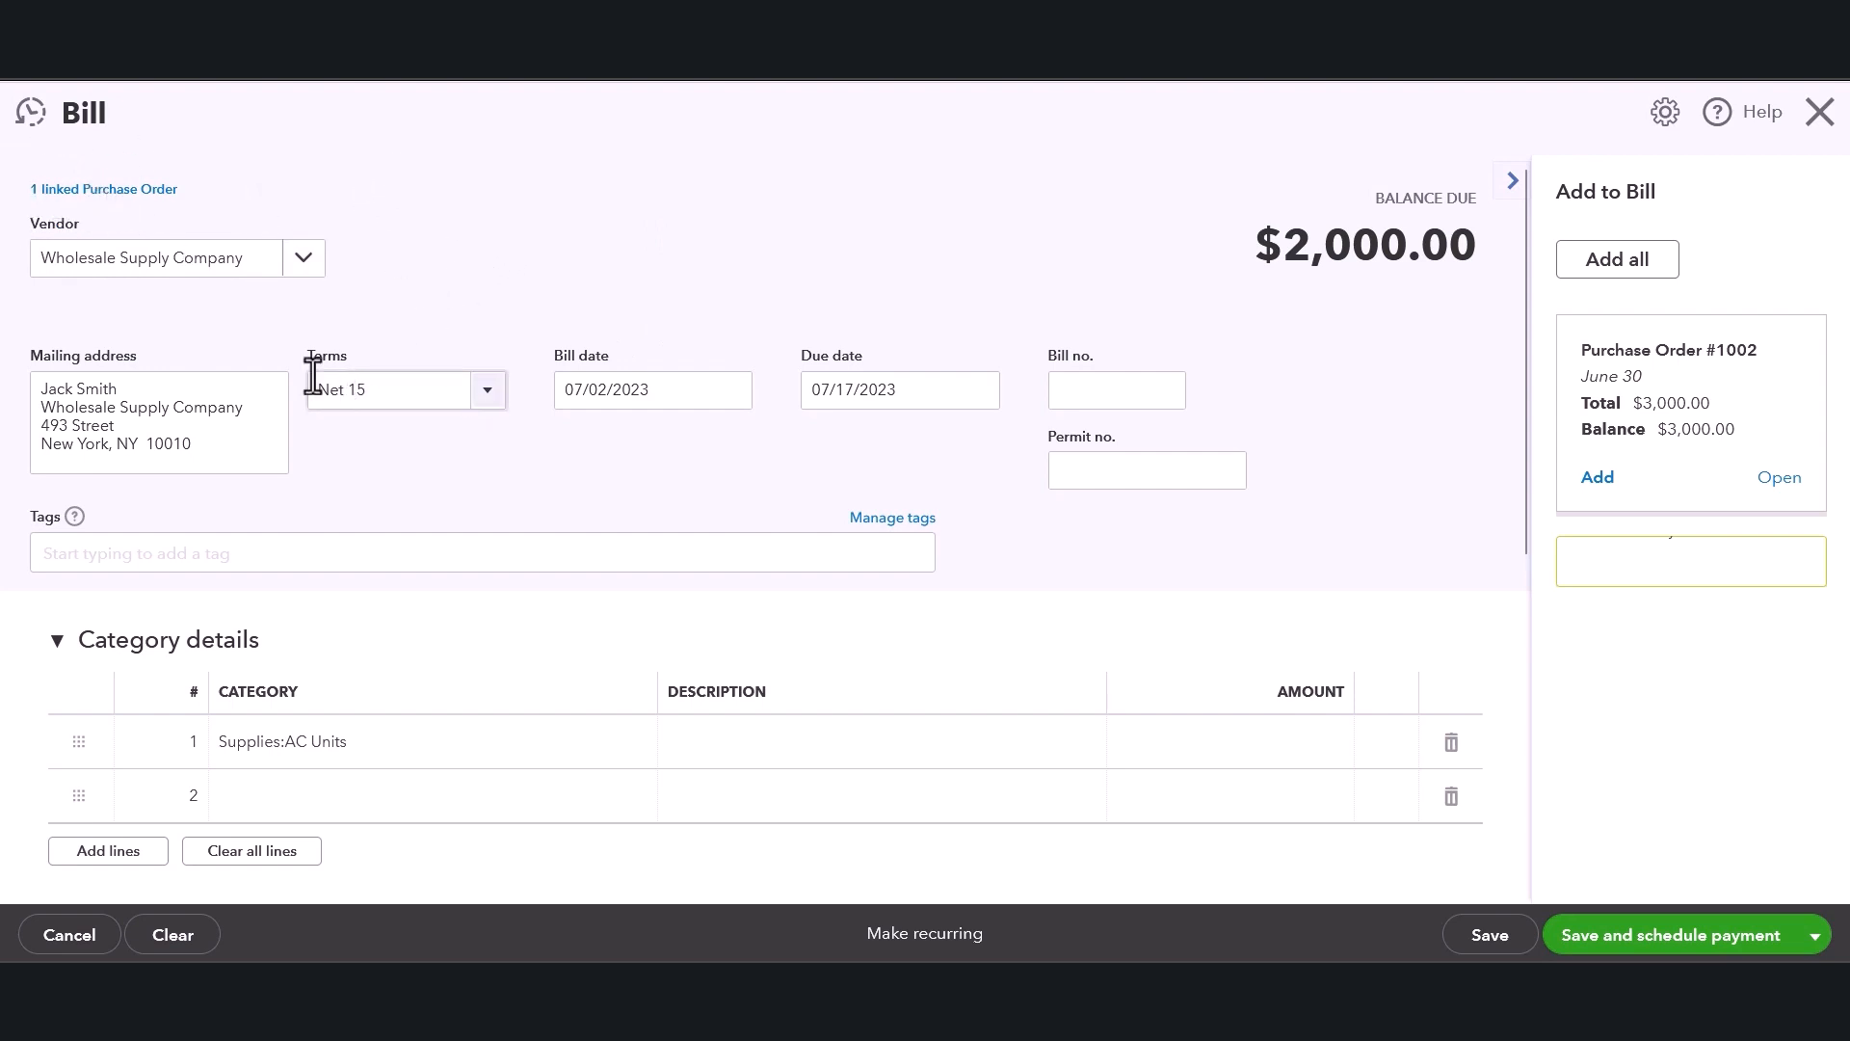
Set the bill date to 07/01/2023 and enter 57 as the bill number.
left_click(216, 413)
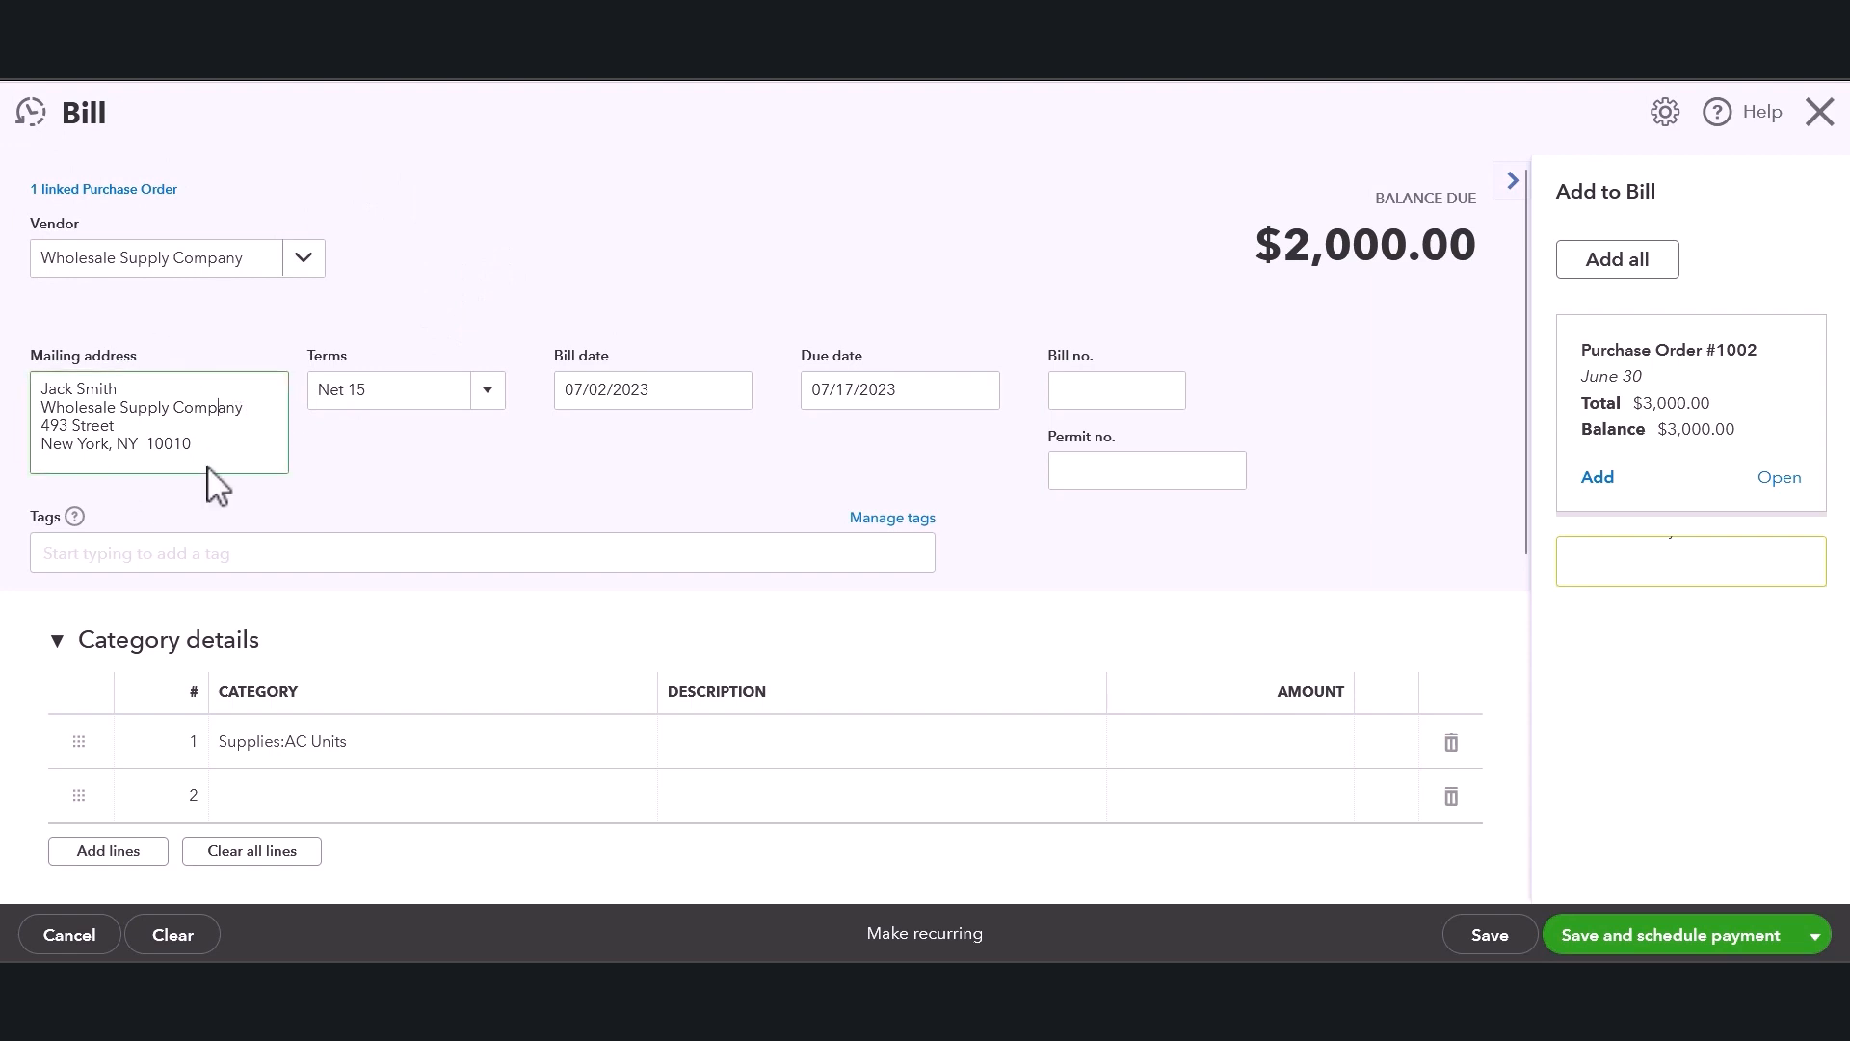
left_click_drag(195, 443, 55, 409)
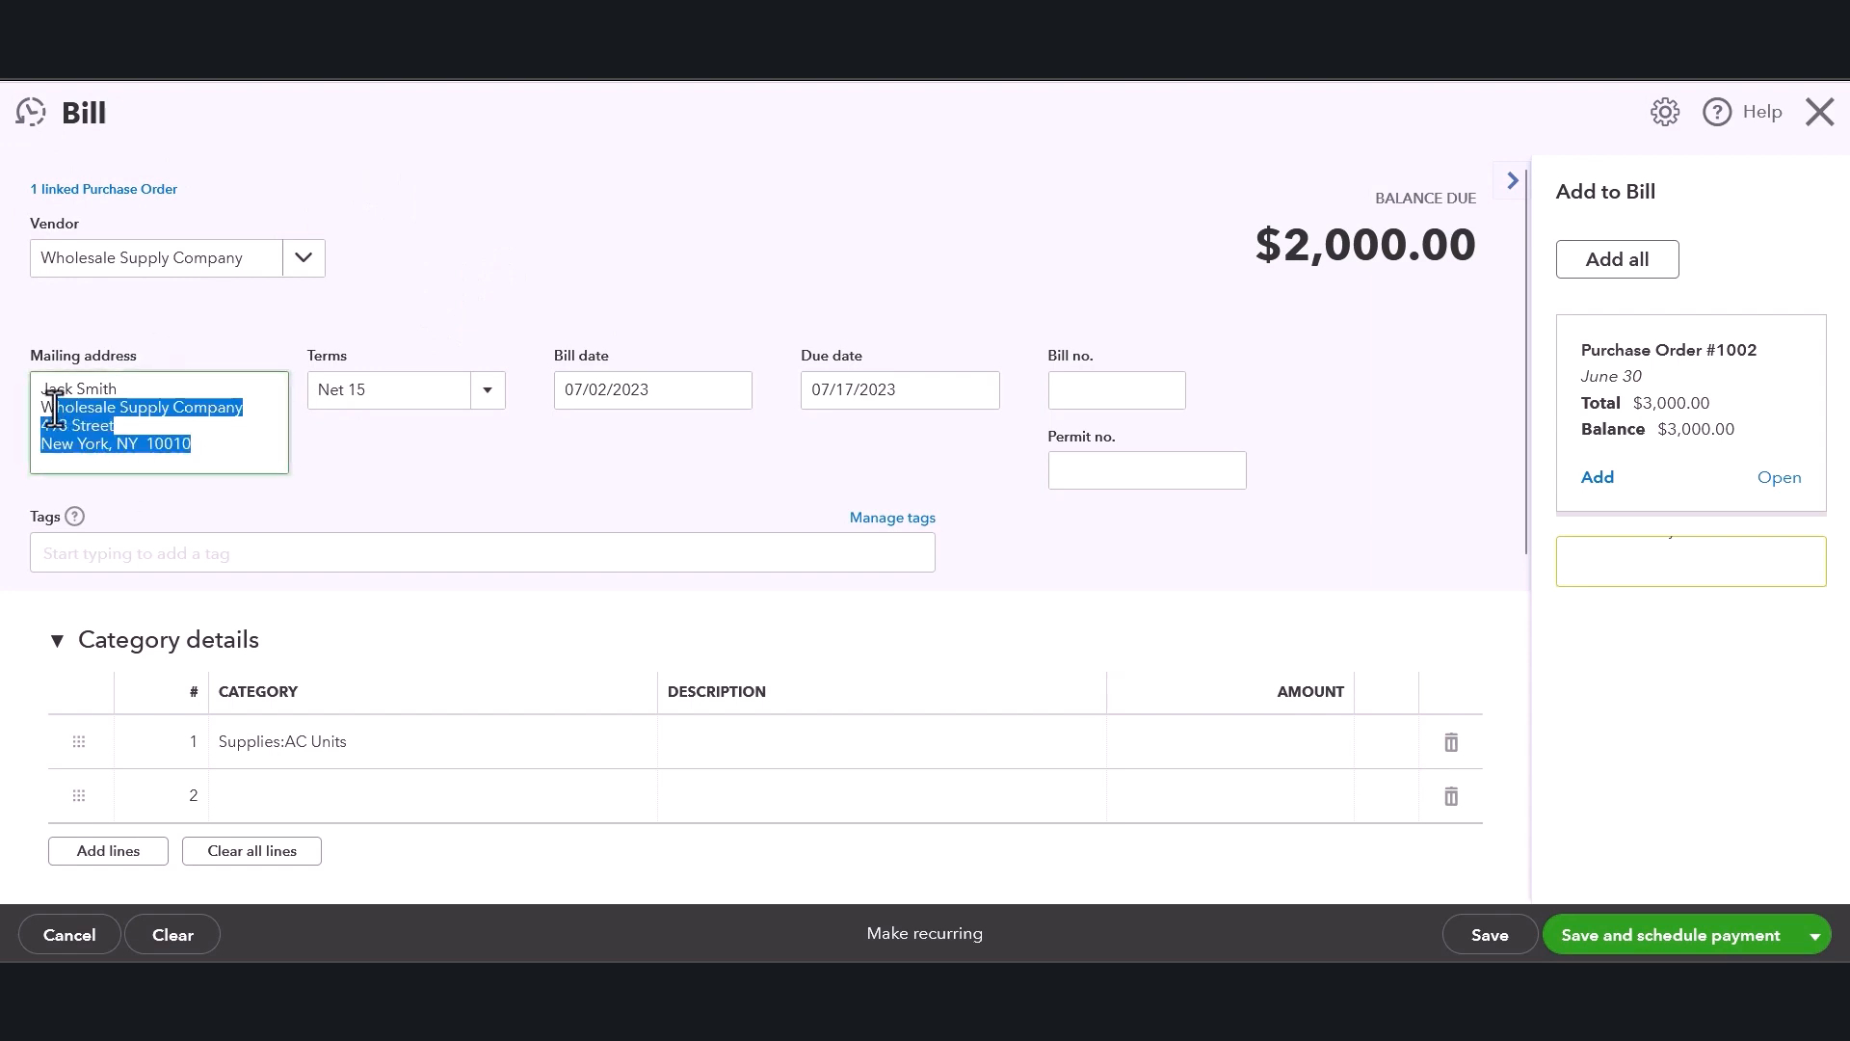
left_click(368, 465)
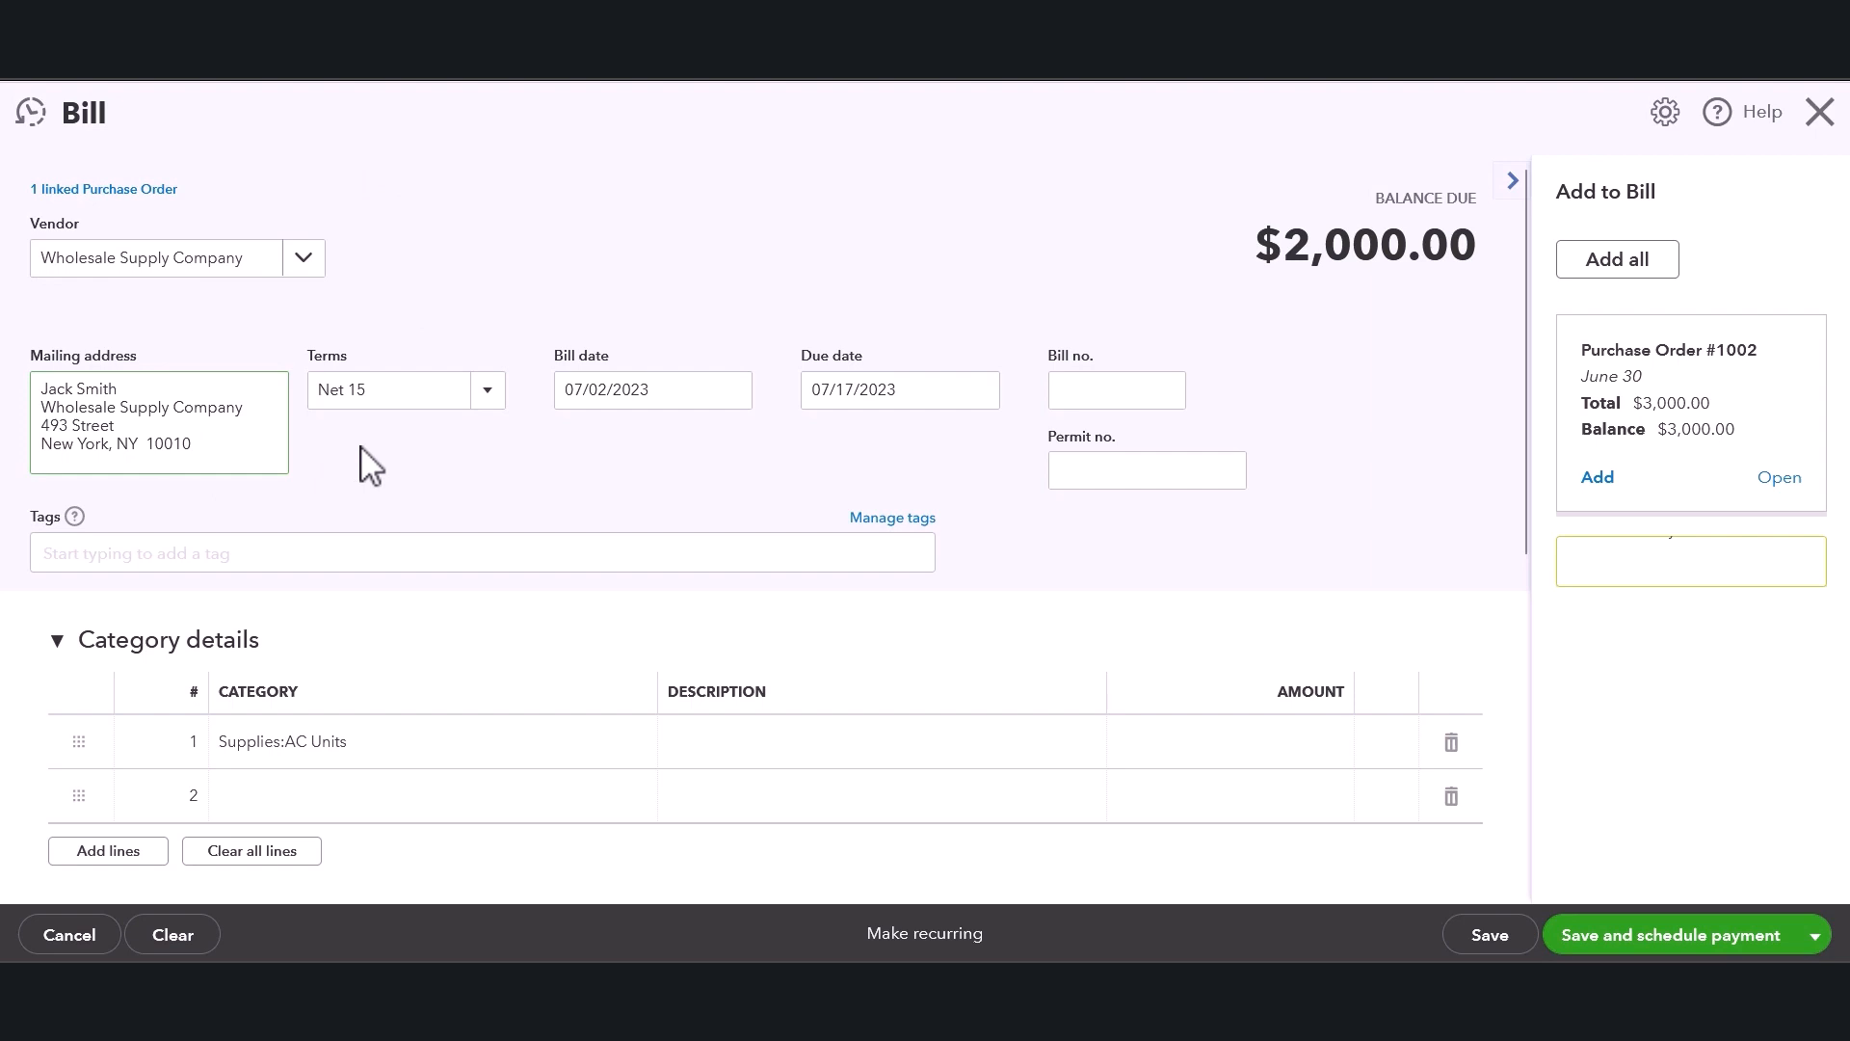
left_click(479, 398)
left_click(479, 398)
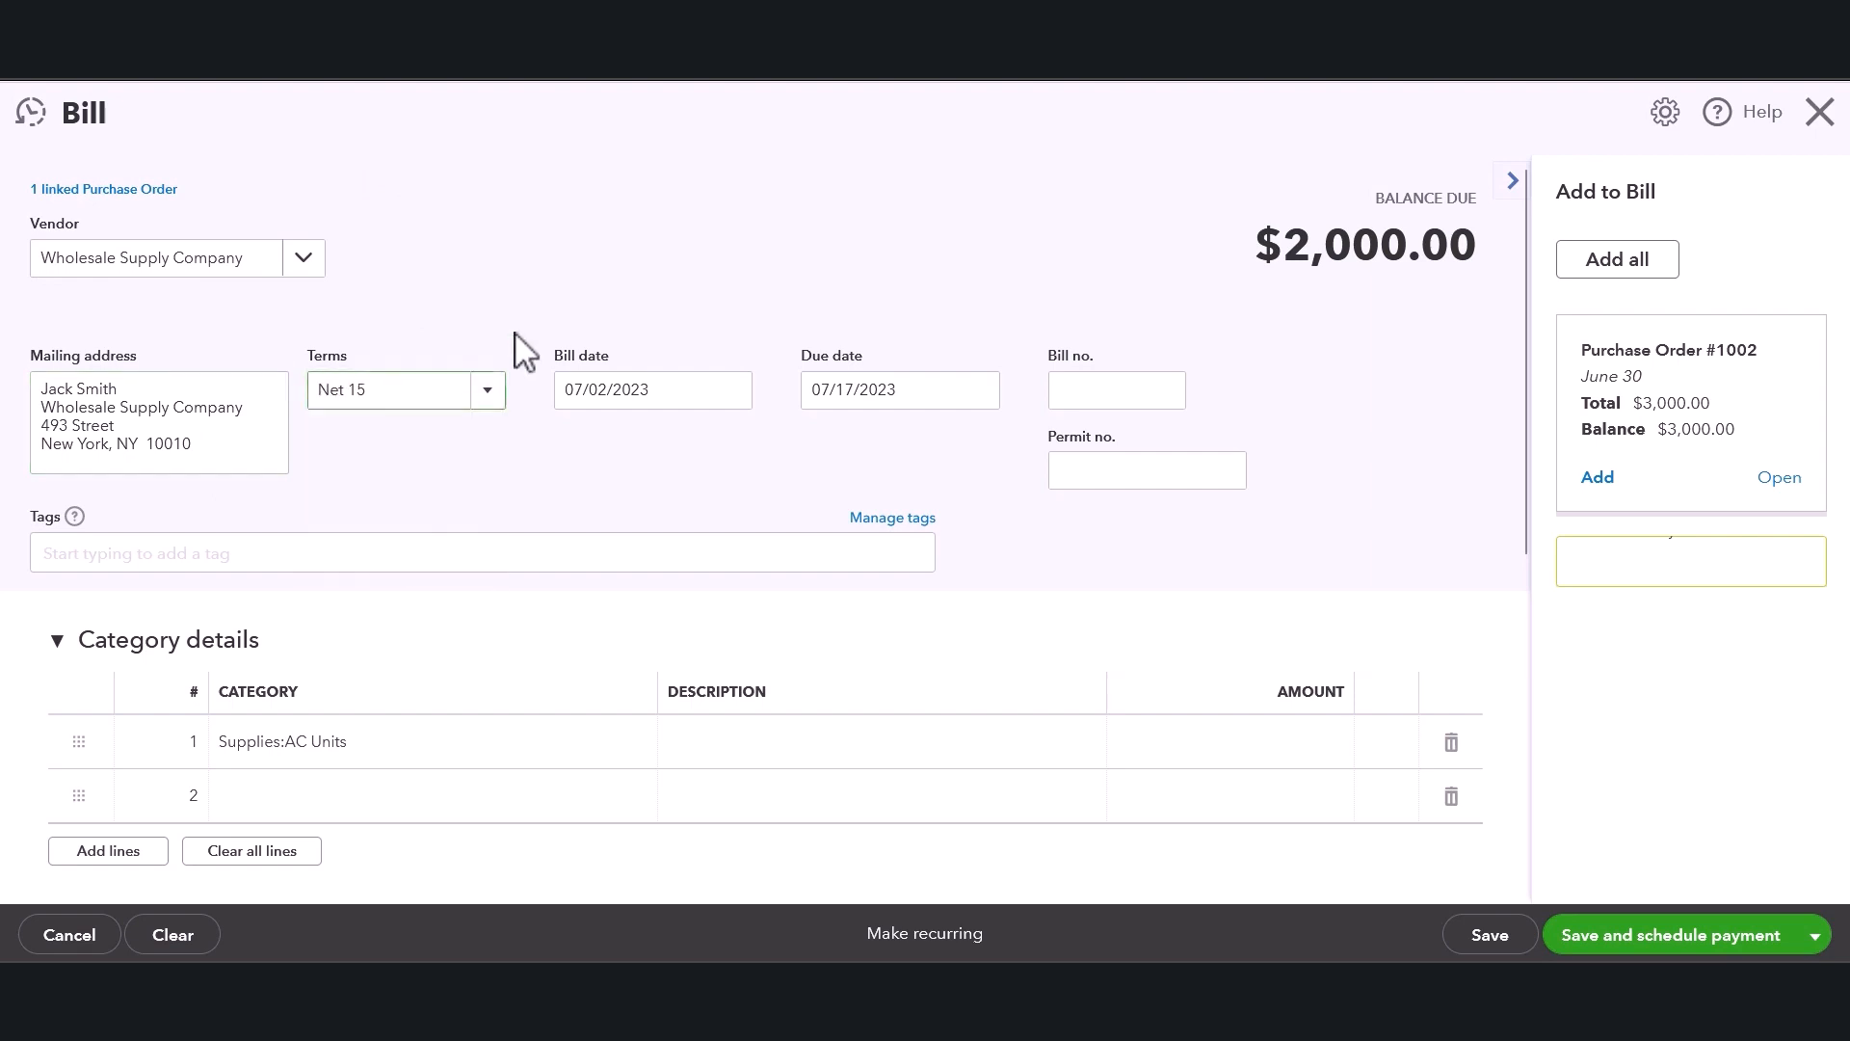
left_click(611, 390)
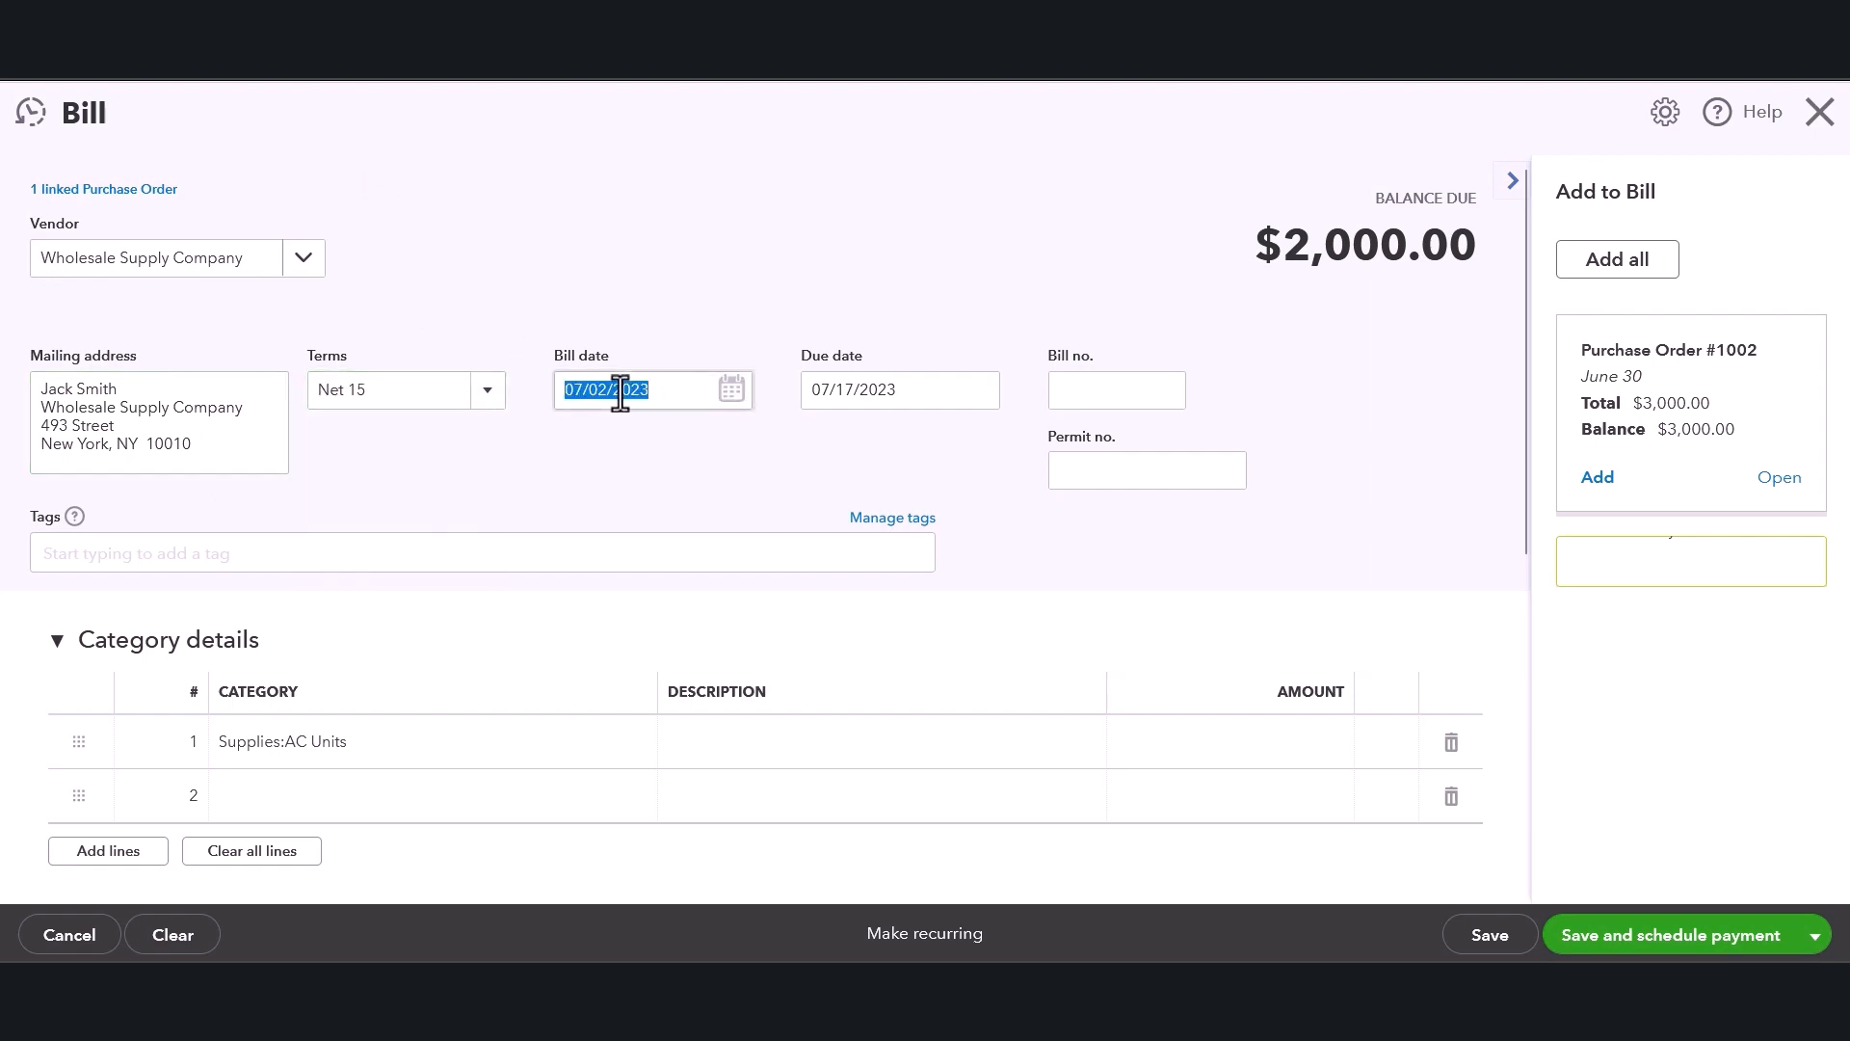
left_click(735, 391)
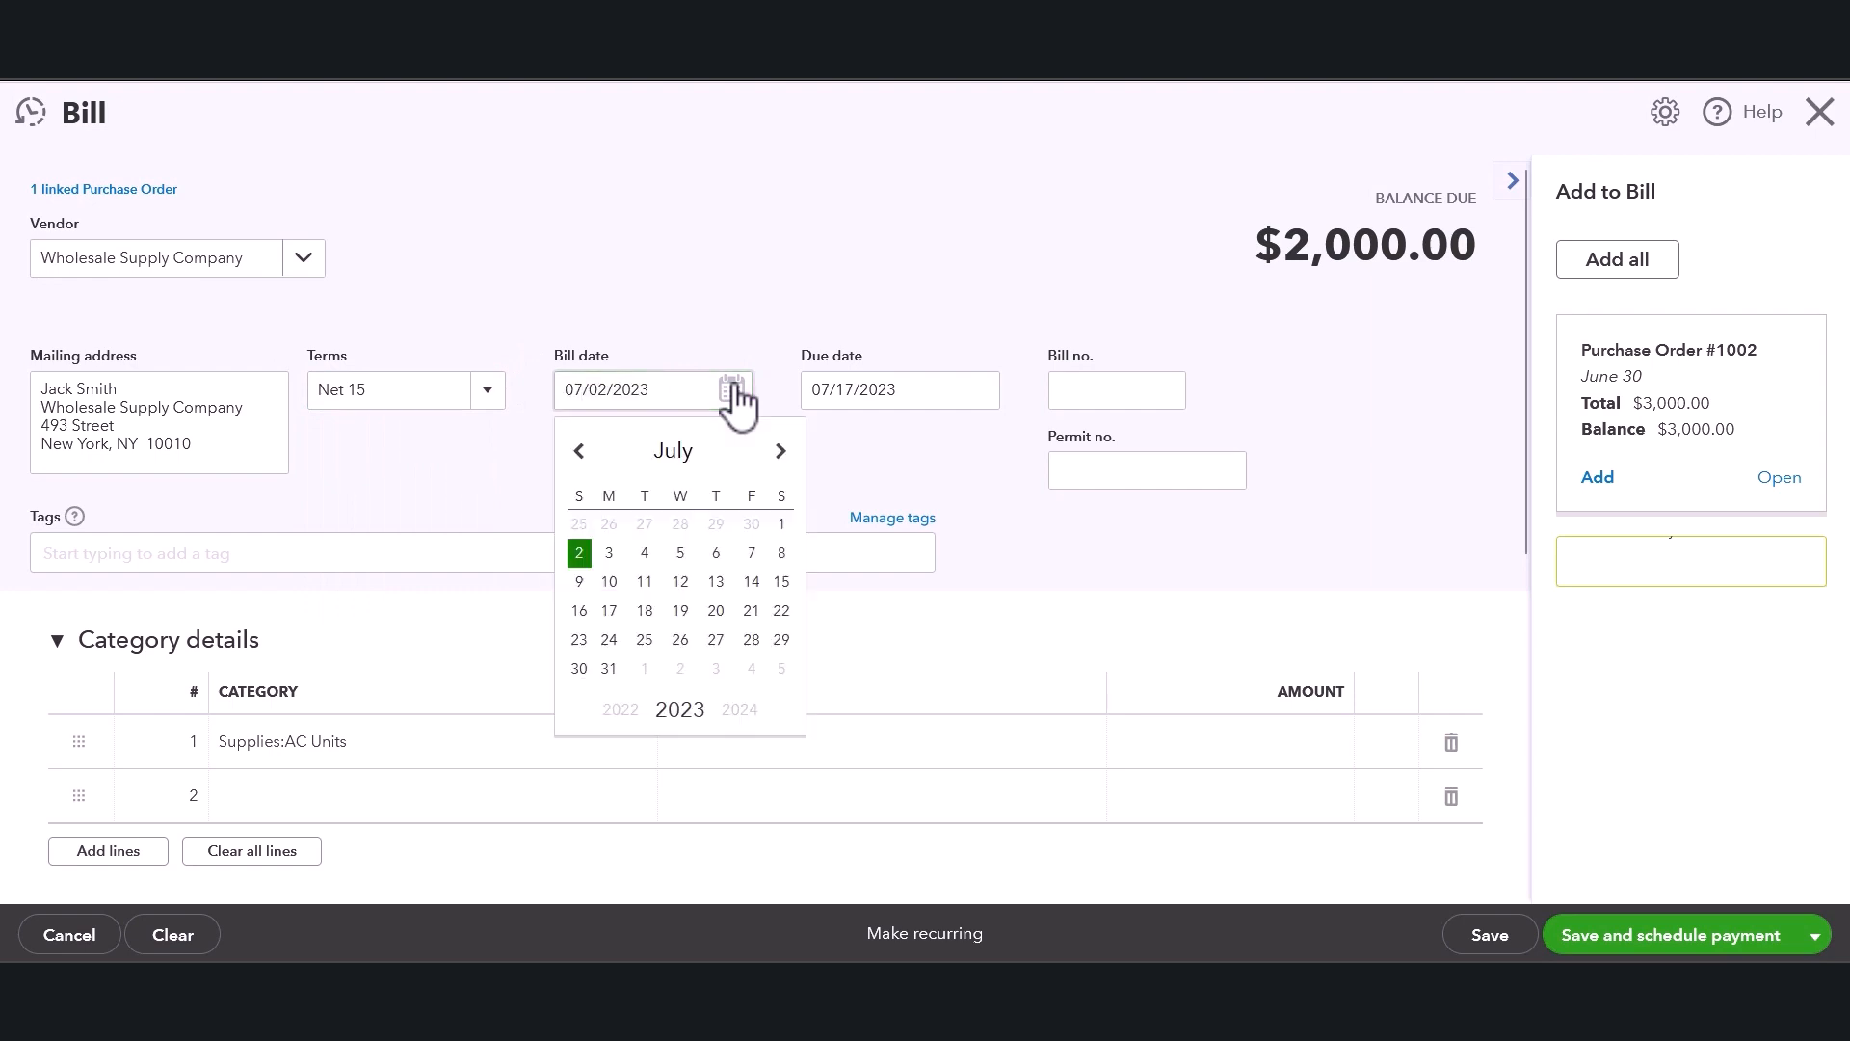
left_click(781, 527)
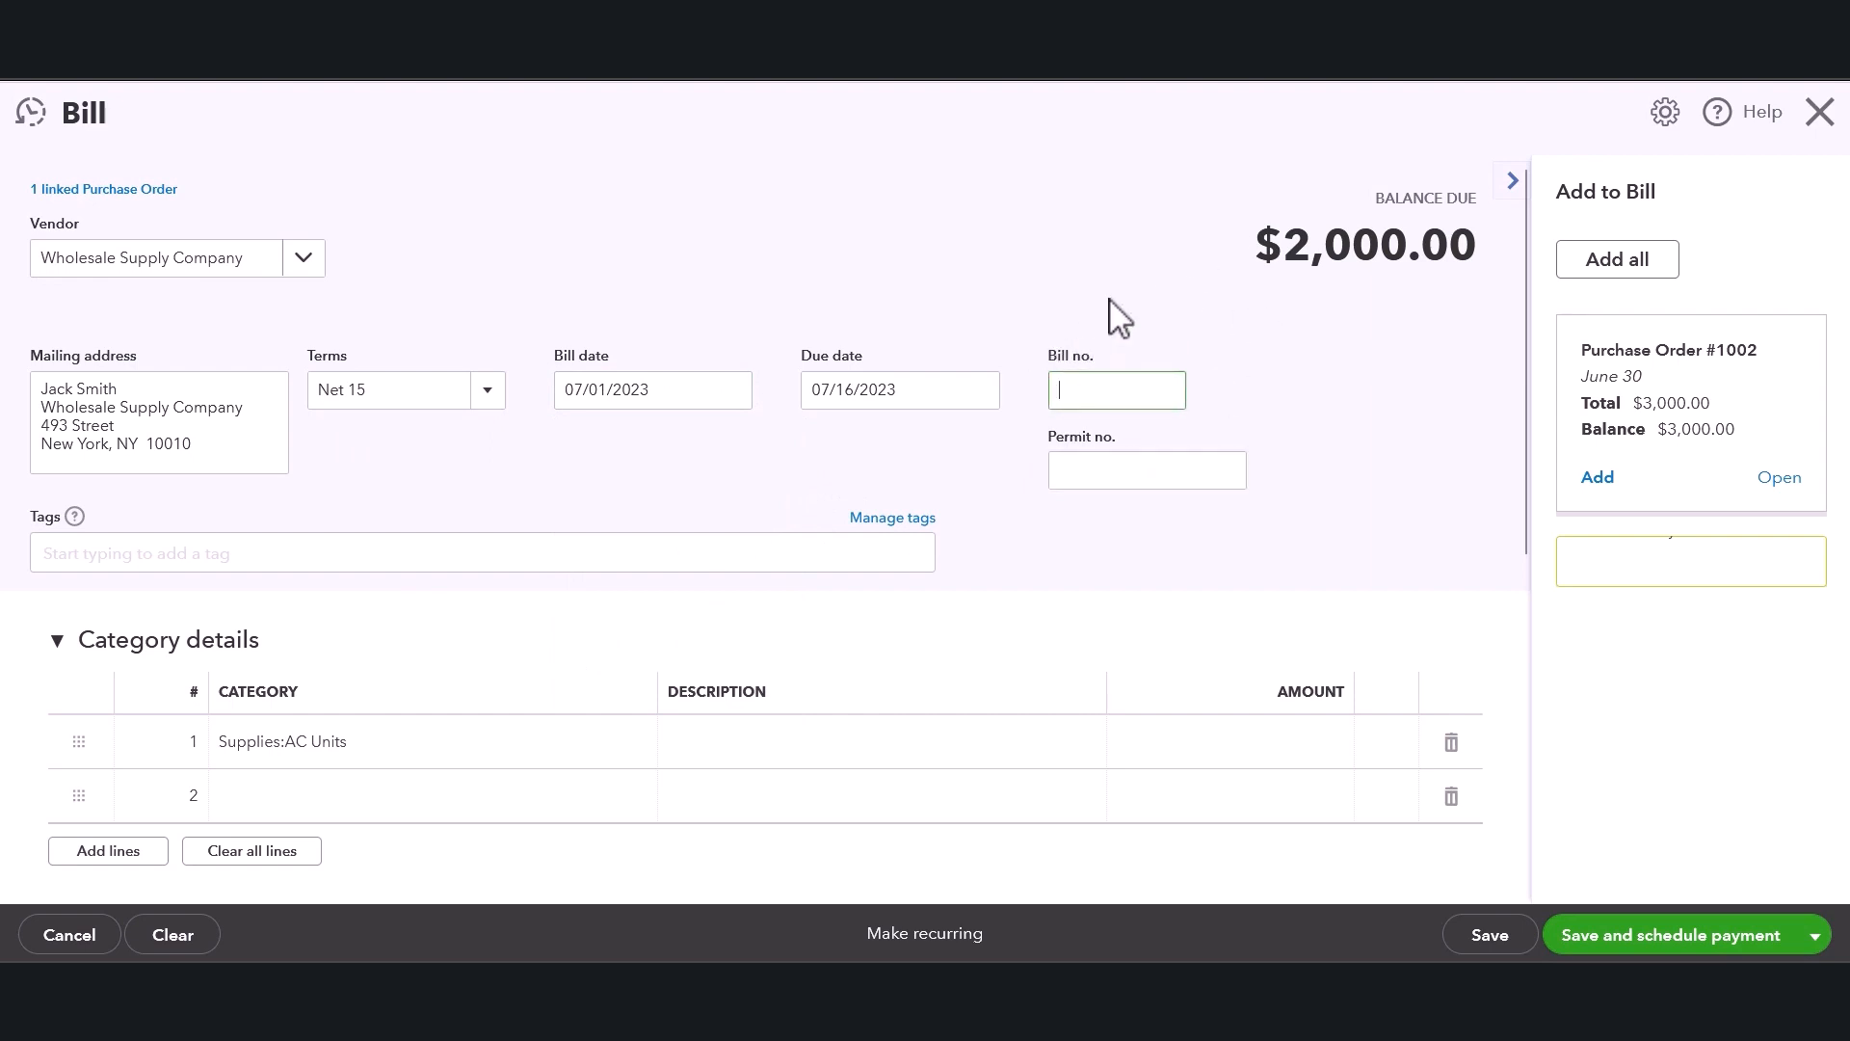
type("57")
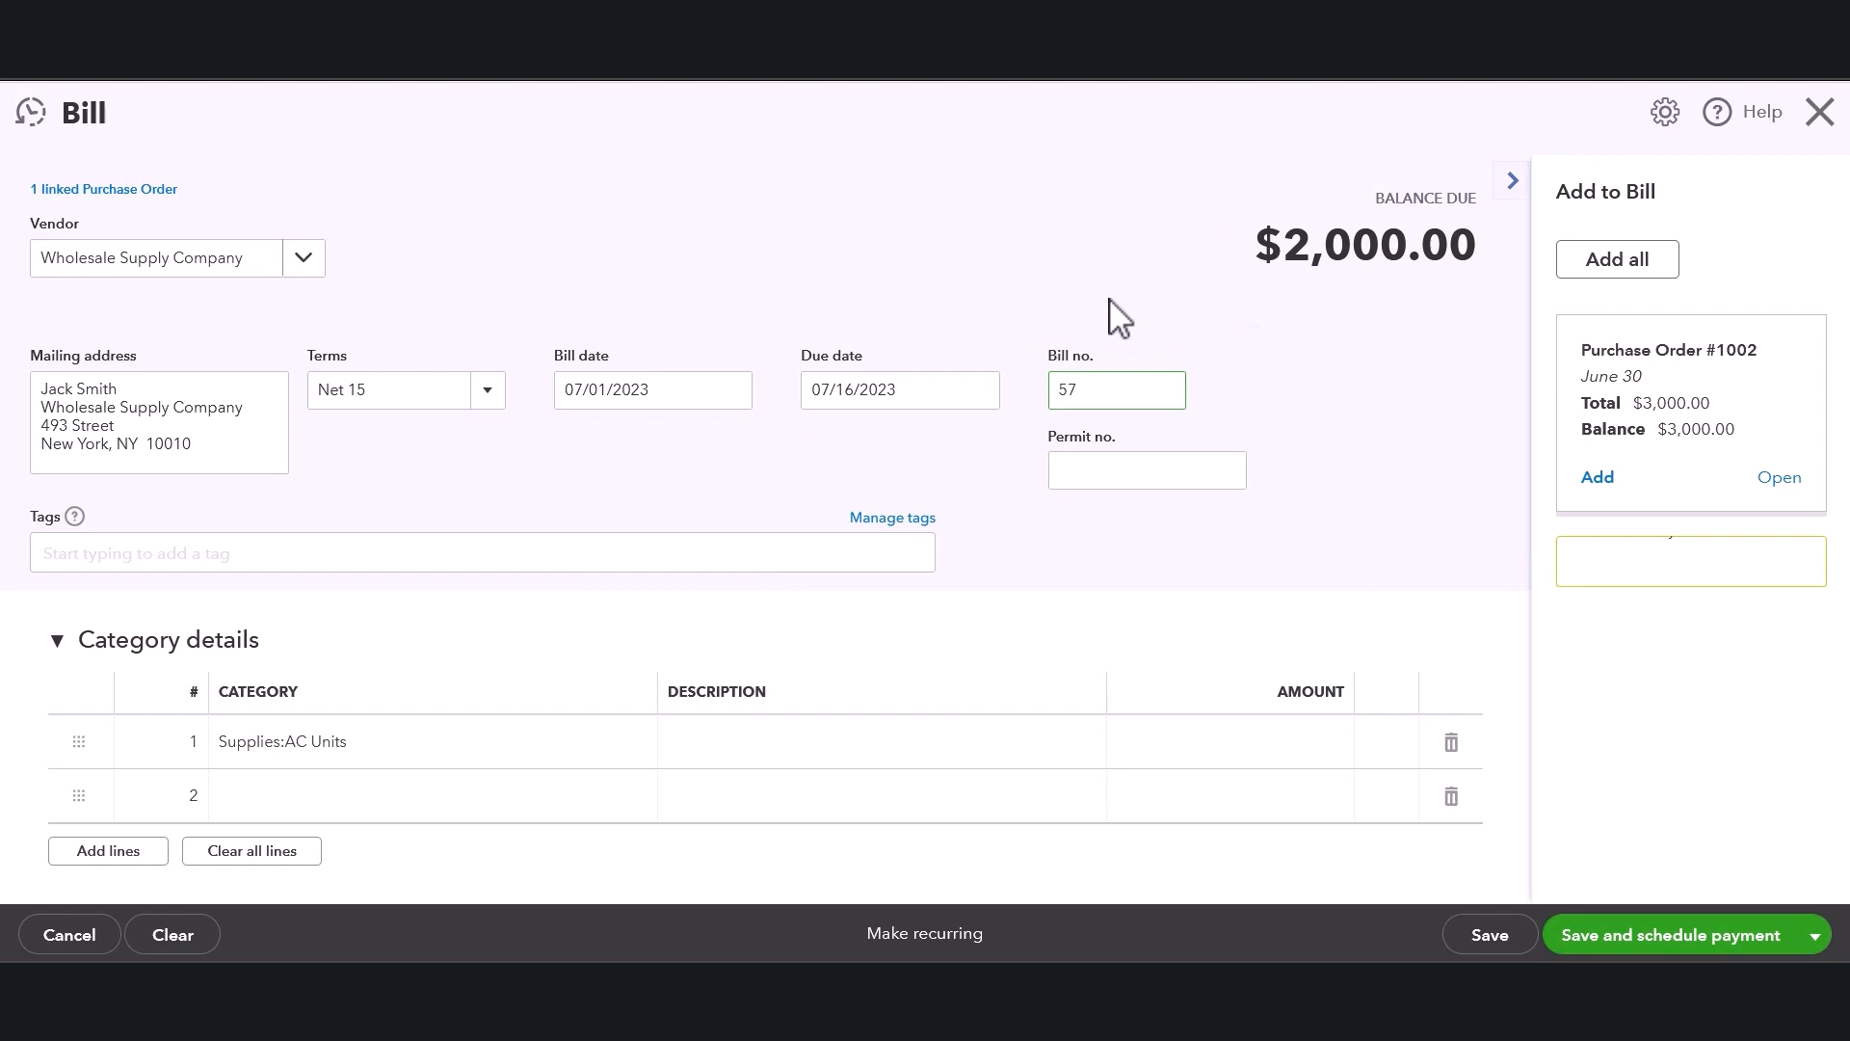
left_click(1113, 316)
Review the bill's category and item lines, browsing the product list on a blank item line.
scroll(1108, 385, "down", 2)
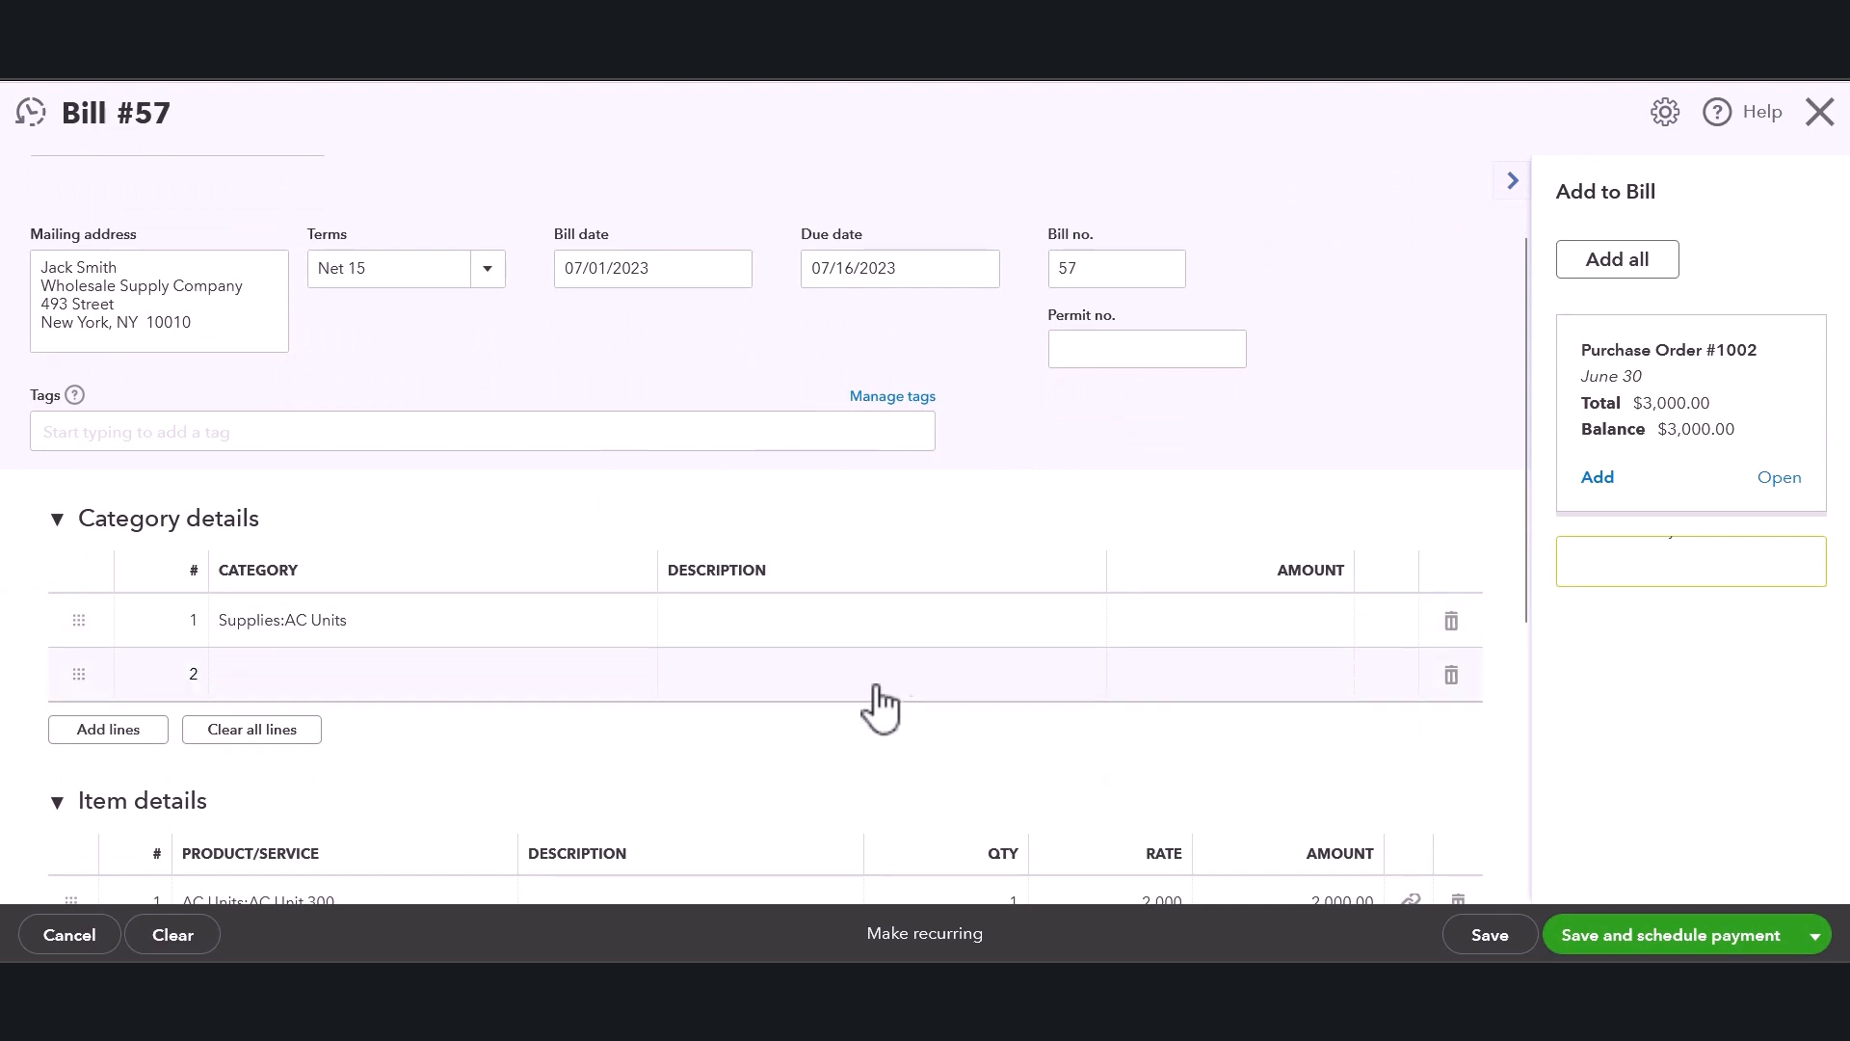
scroll(675, 675, "down", 4)
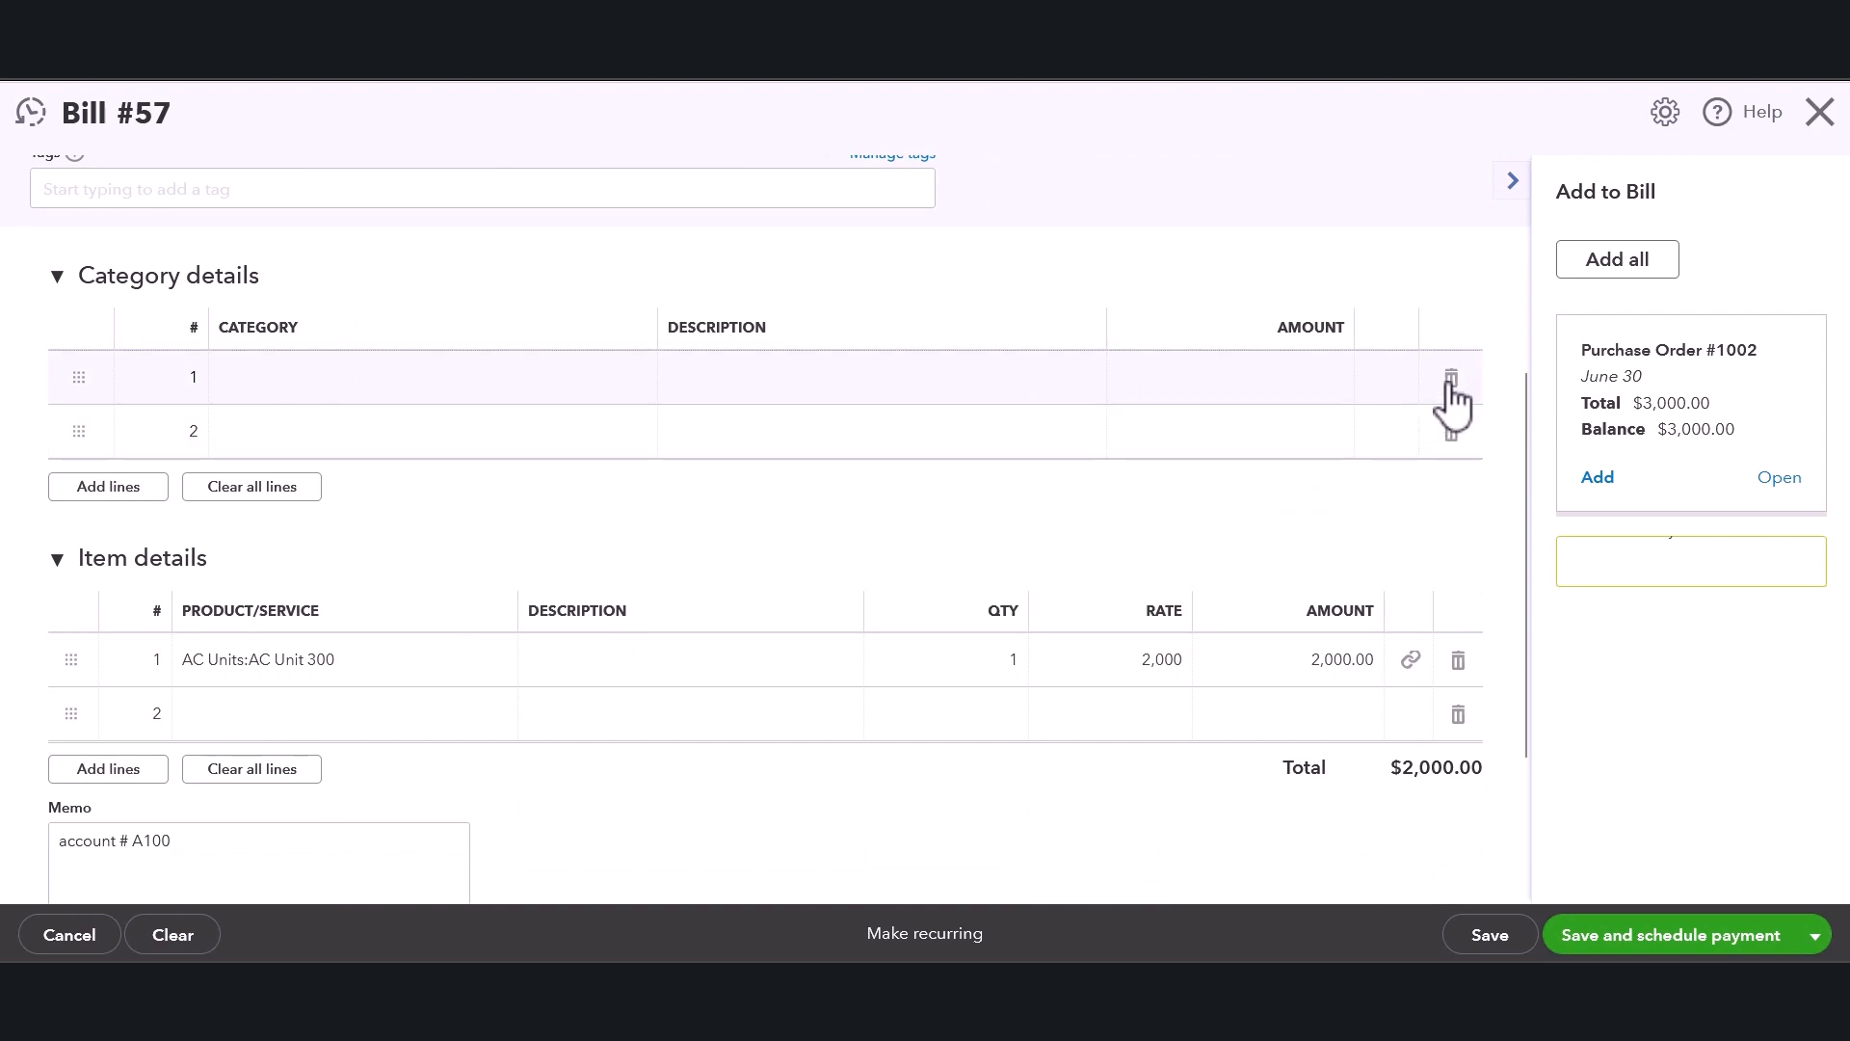
scroll(369, 540, "down", 2)
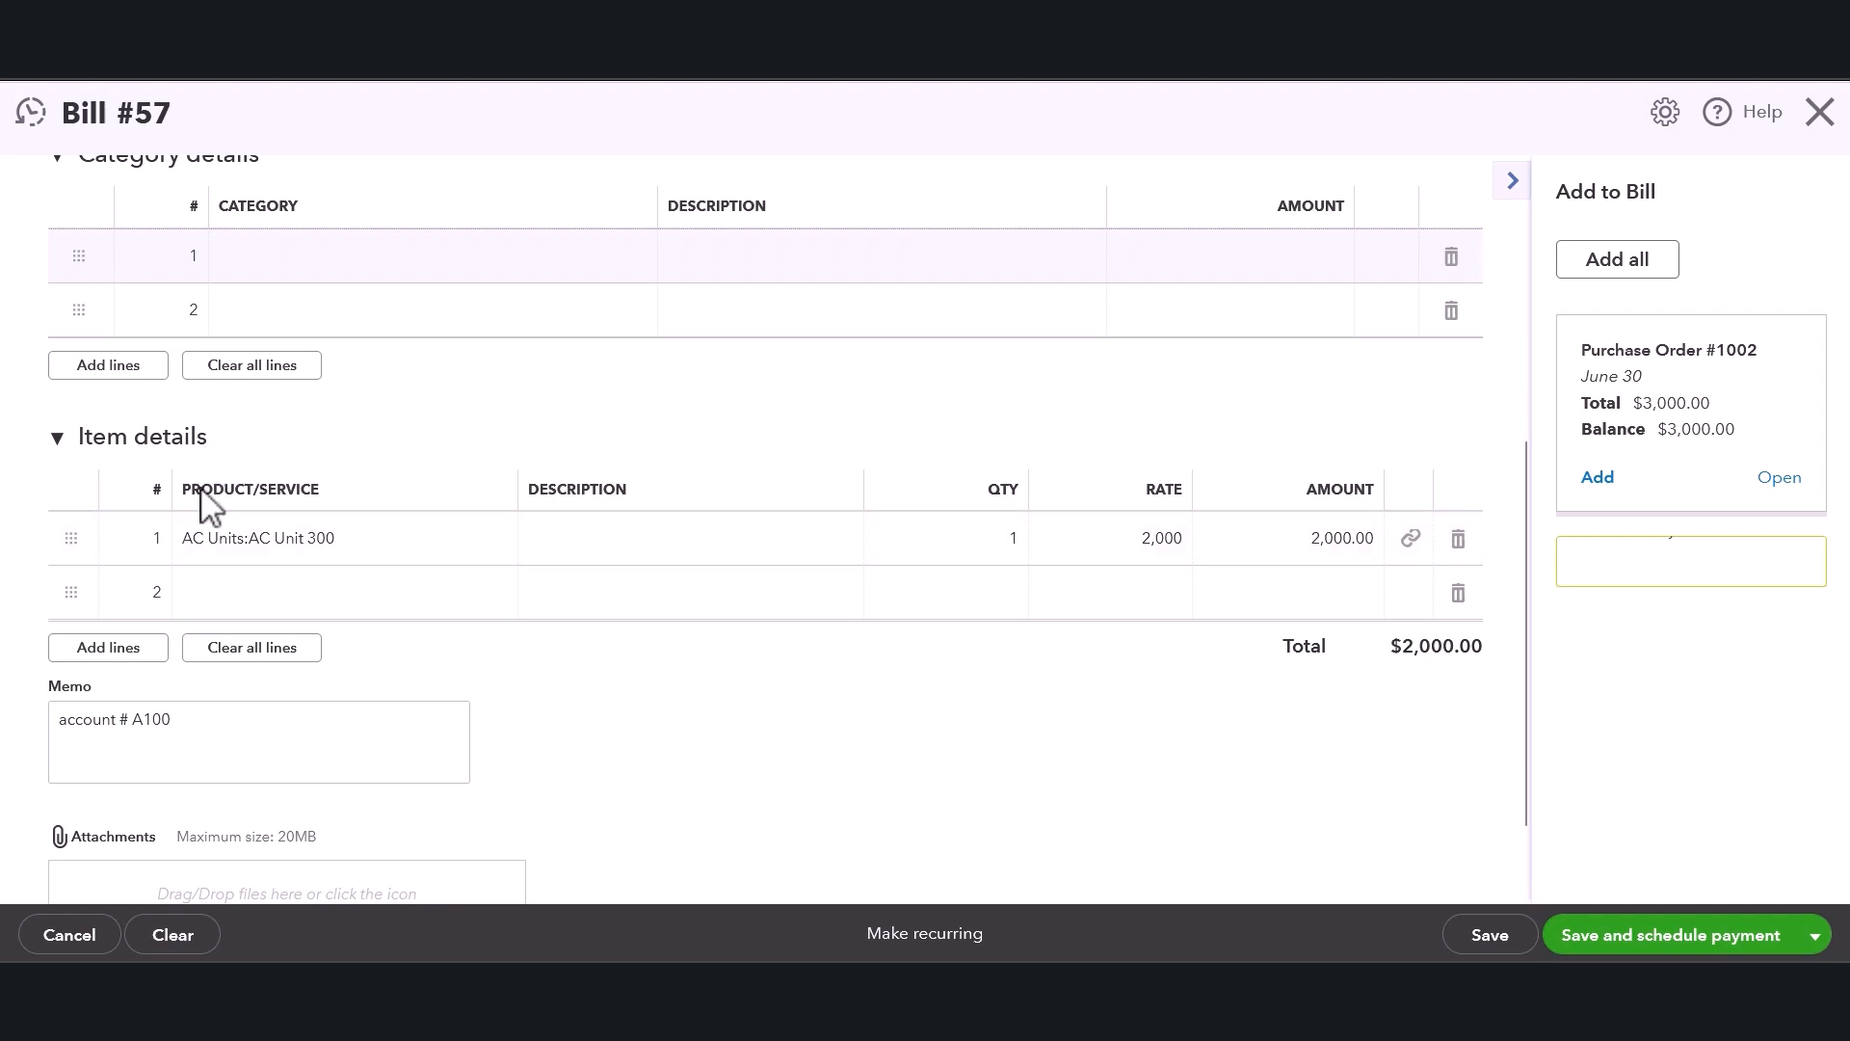
scroll(241, 509, "down", 2)
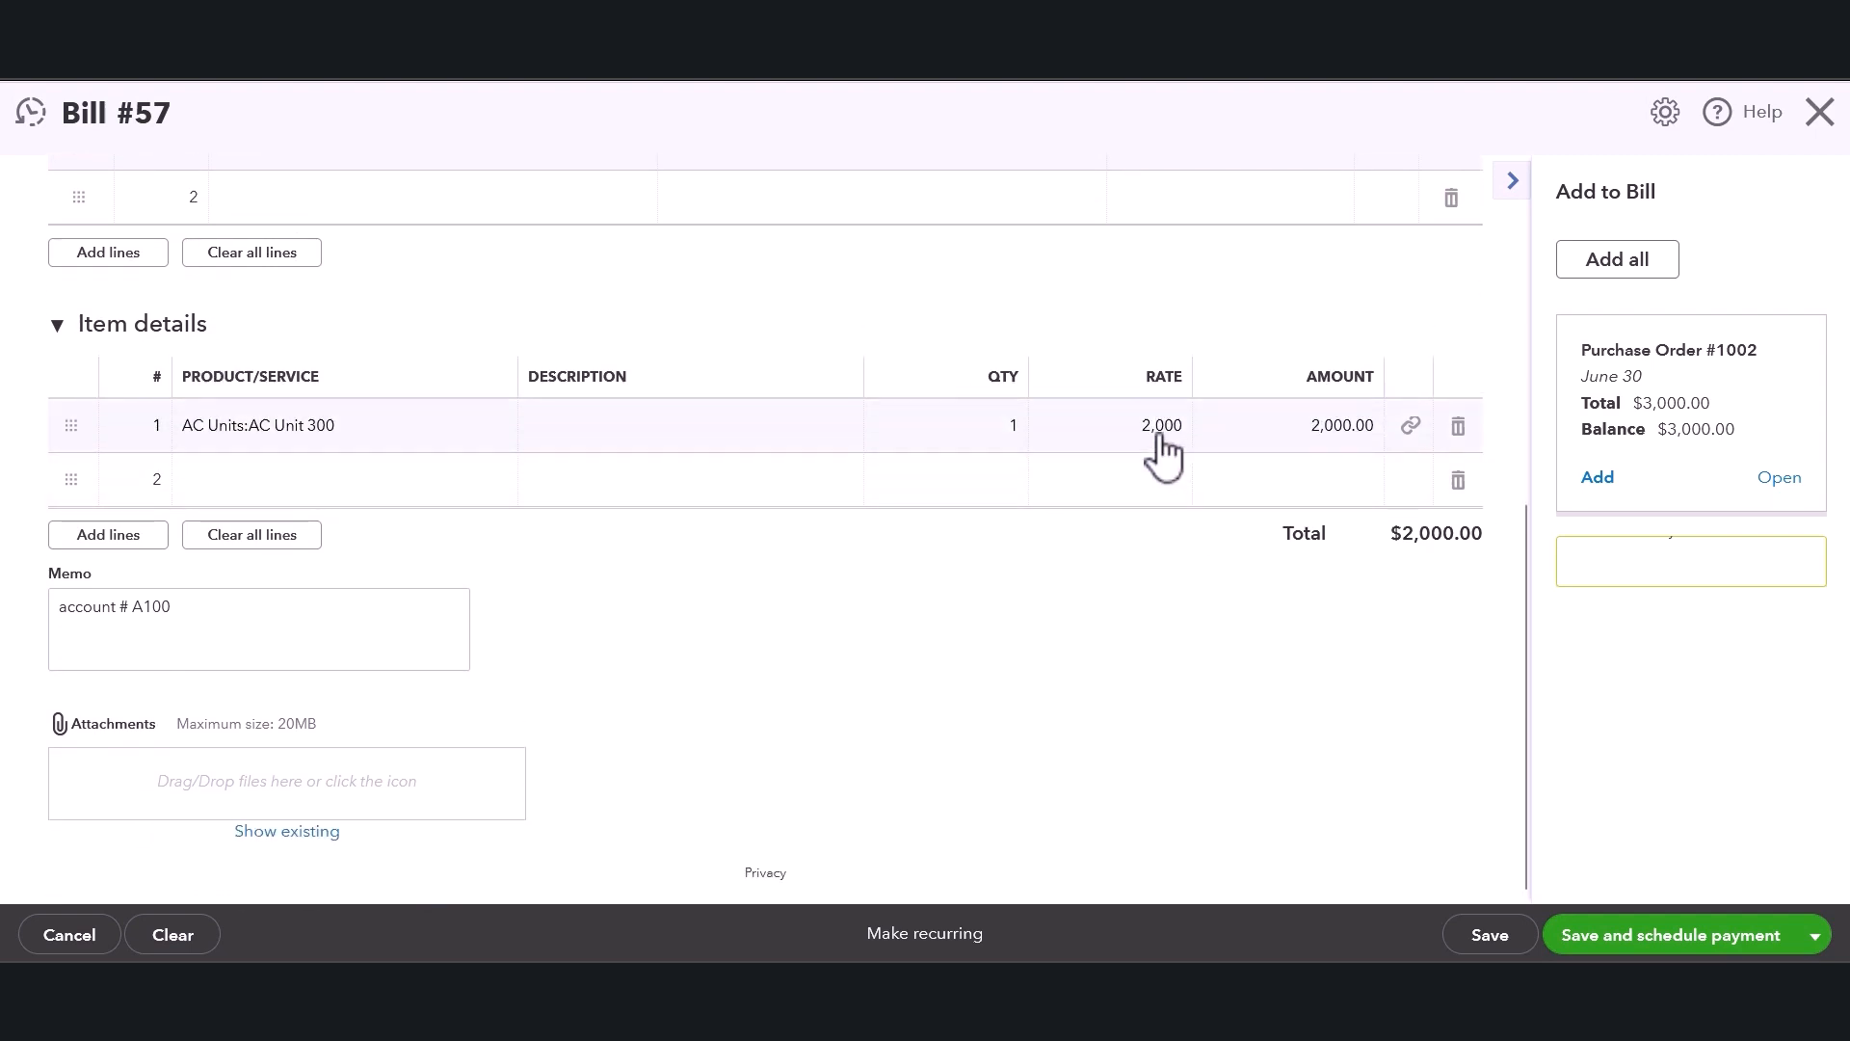
mouse_move(1005, 448)
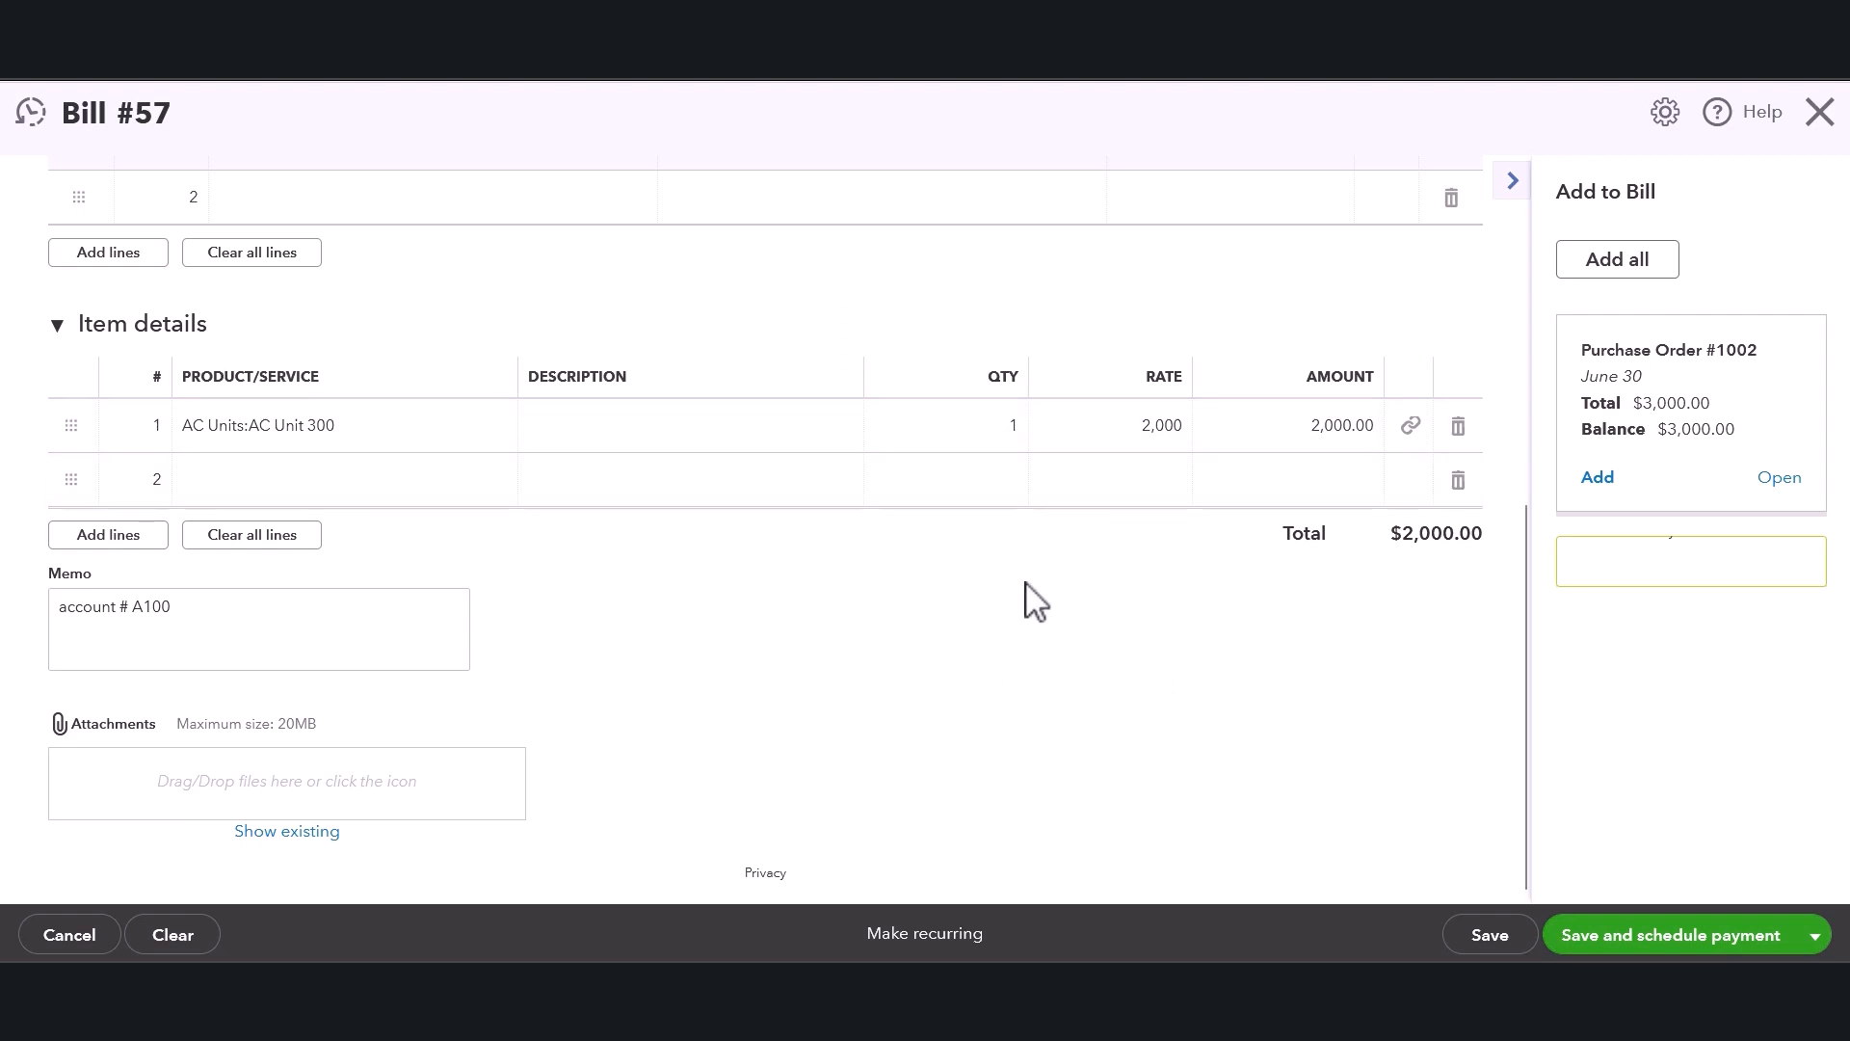
left_click(412, 503)
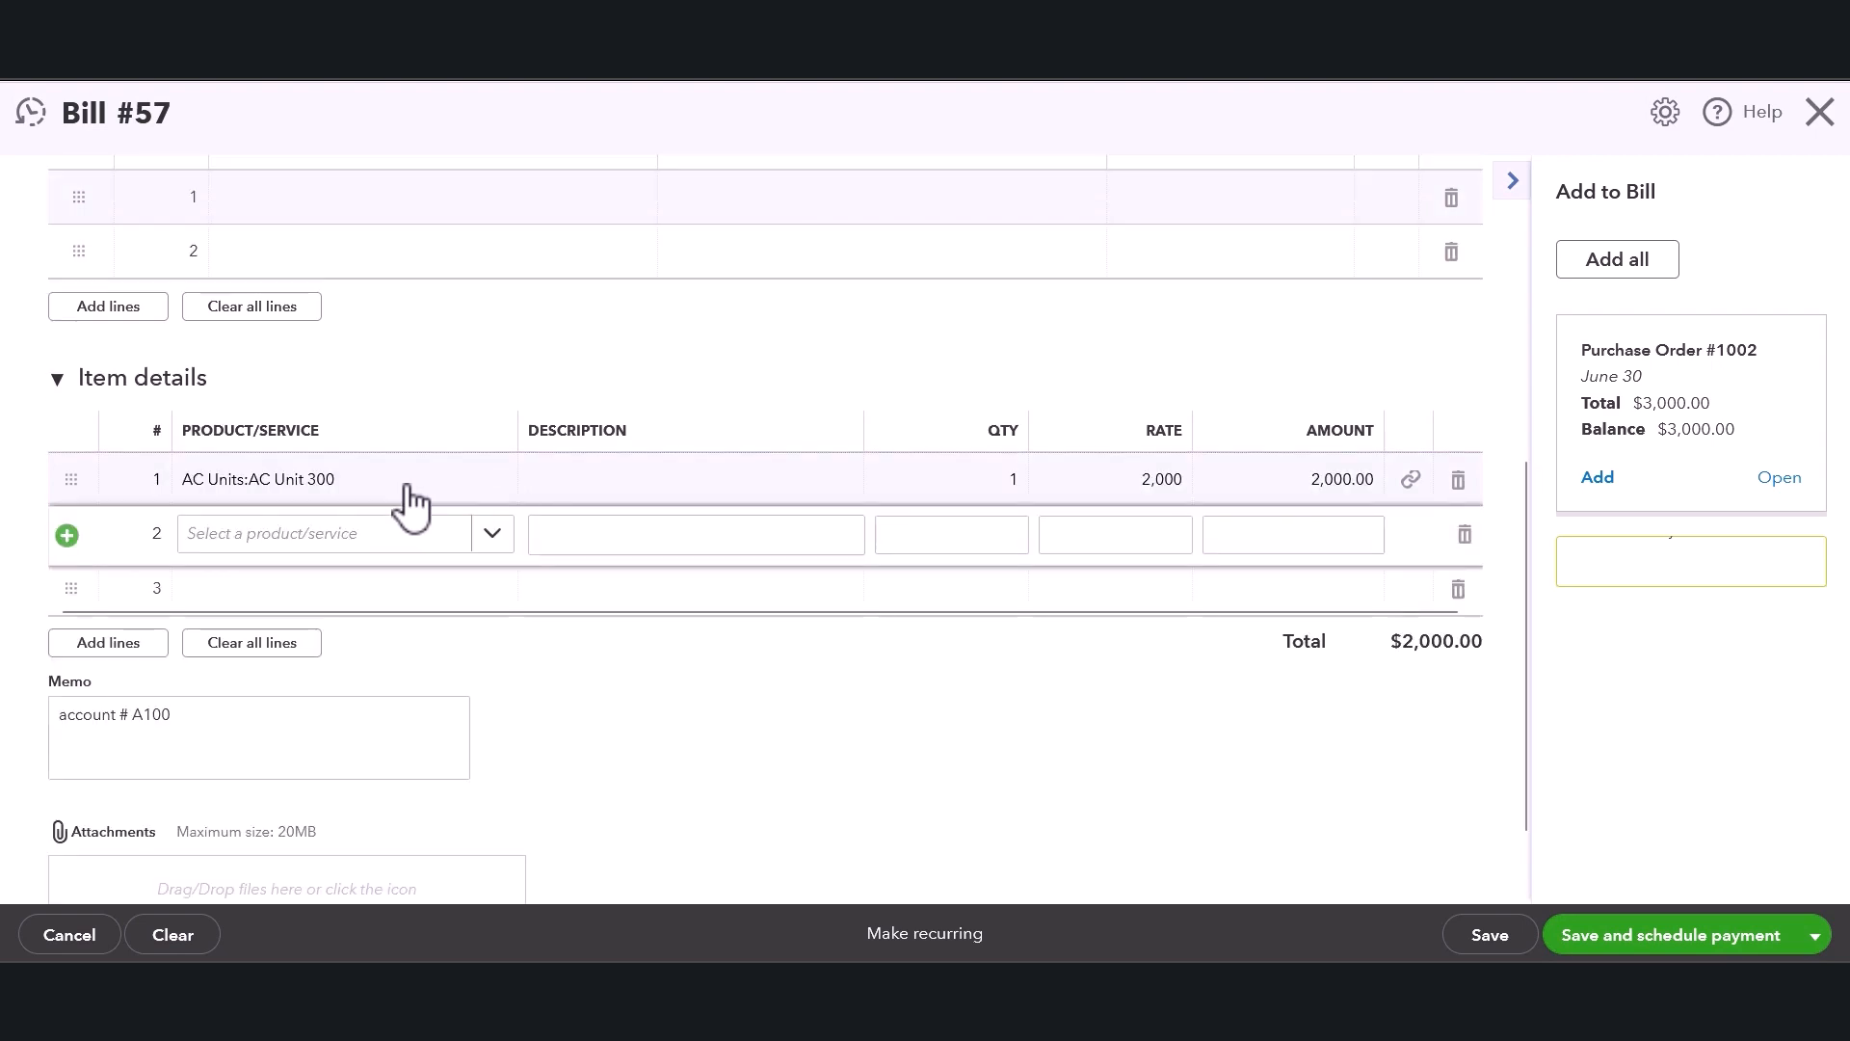
left_click(491, 536)
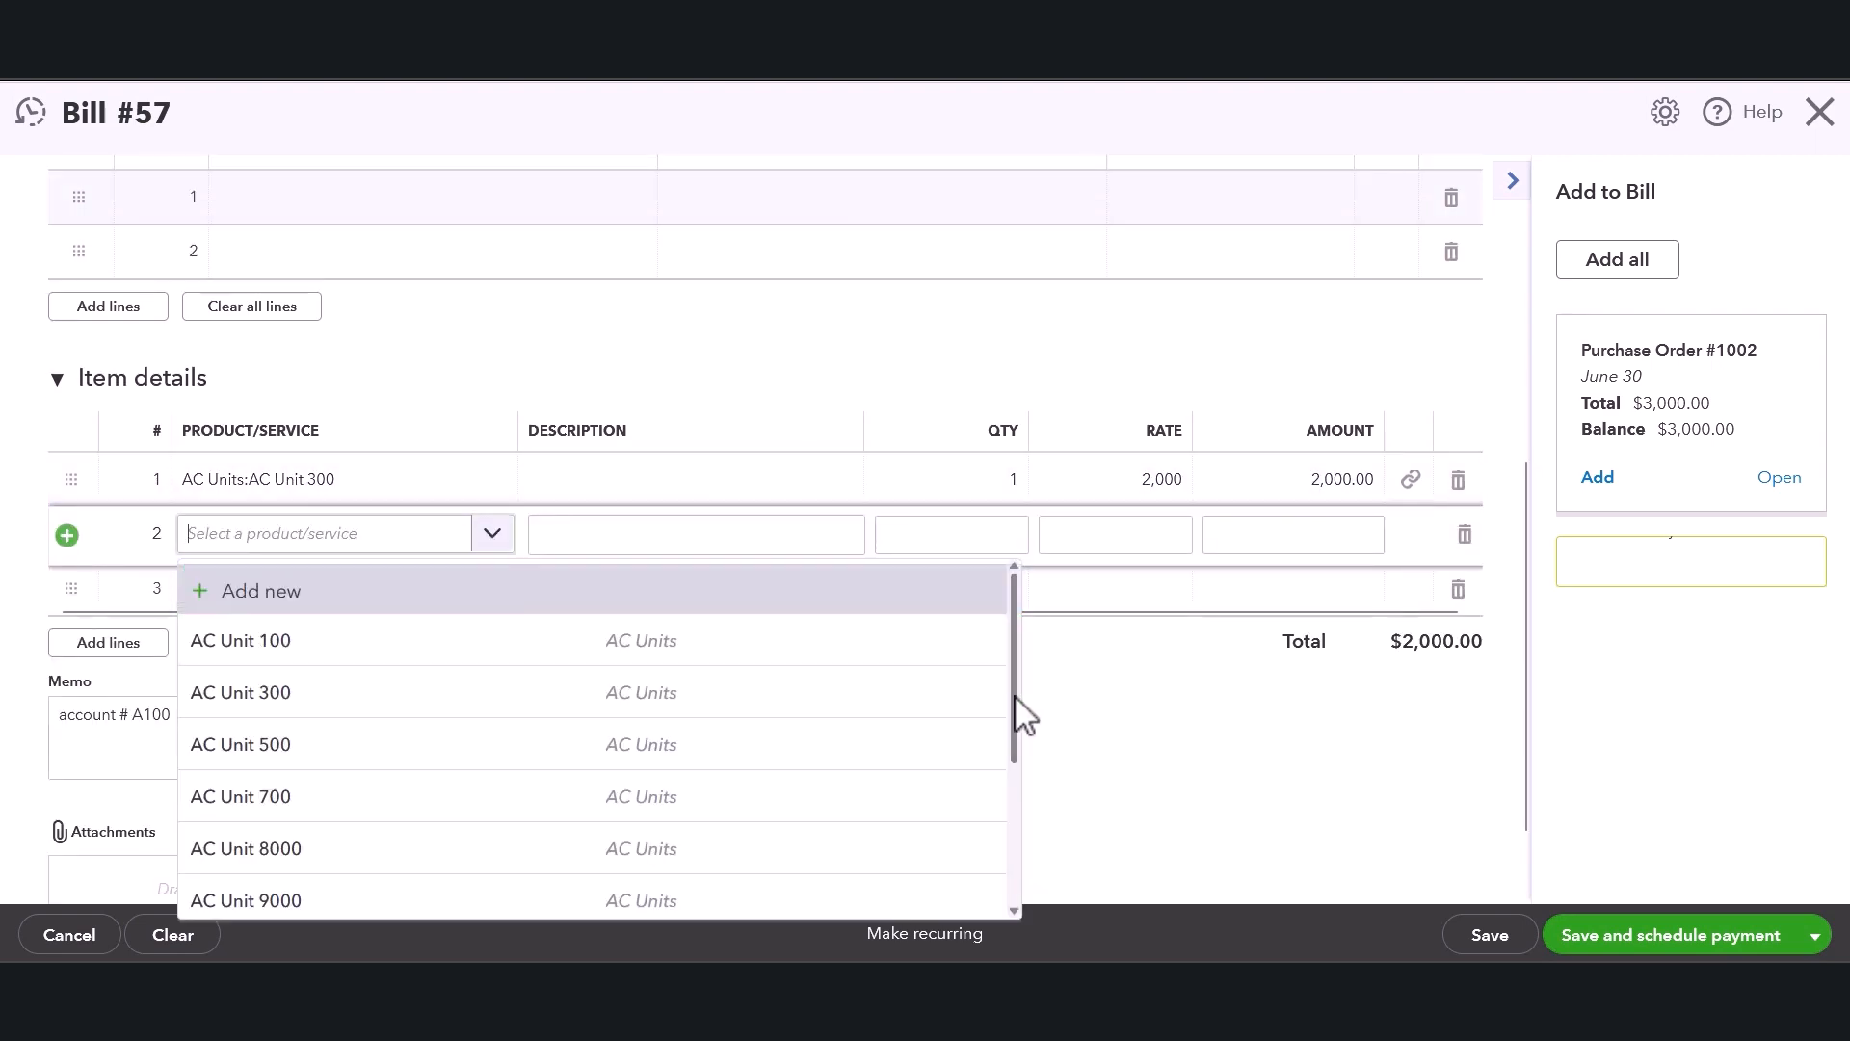
left_click(1061, 731)
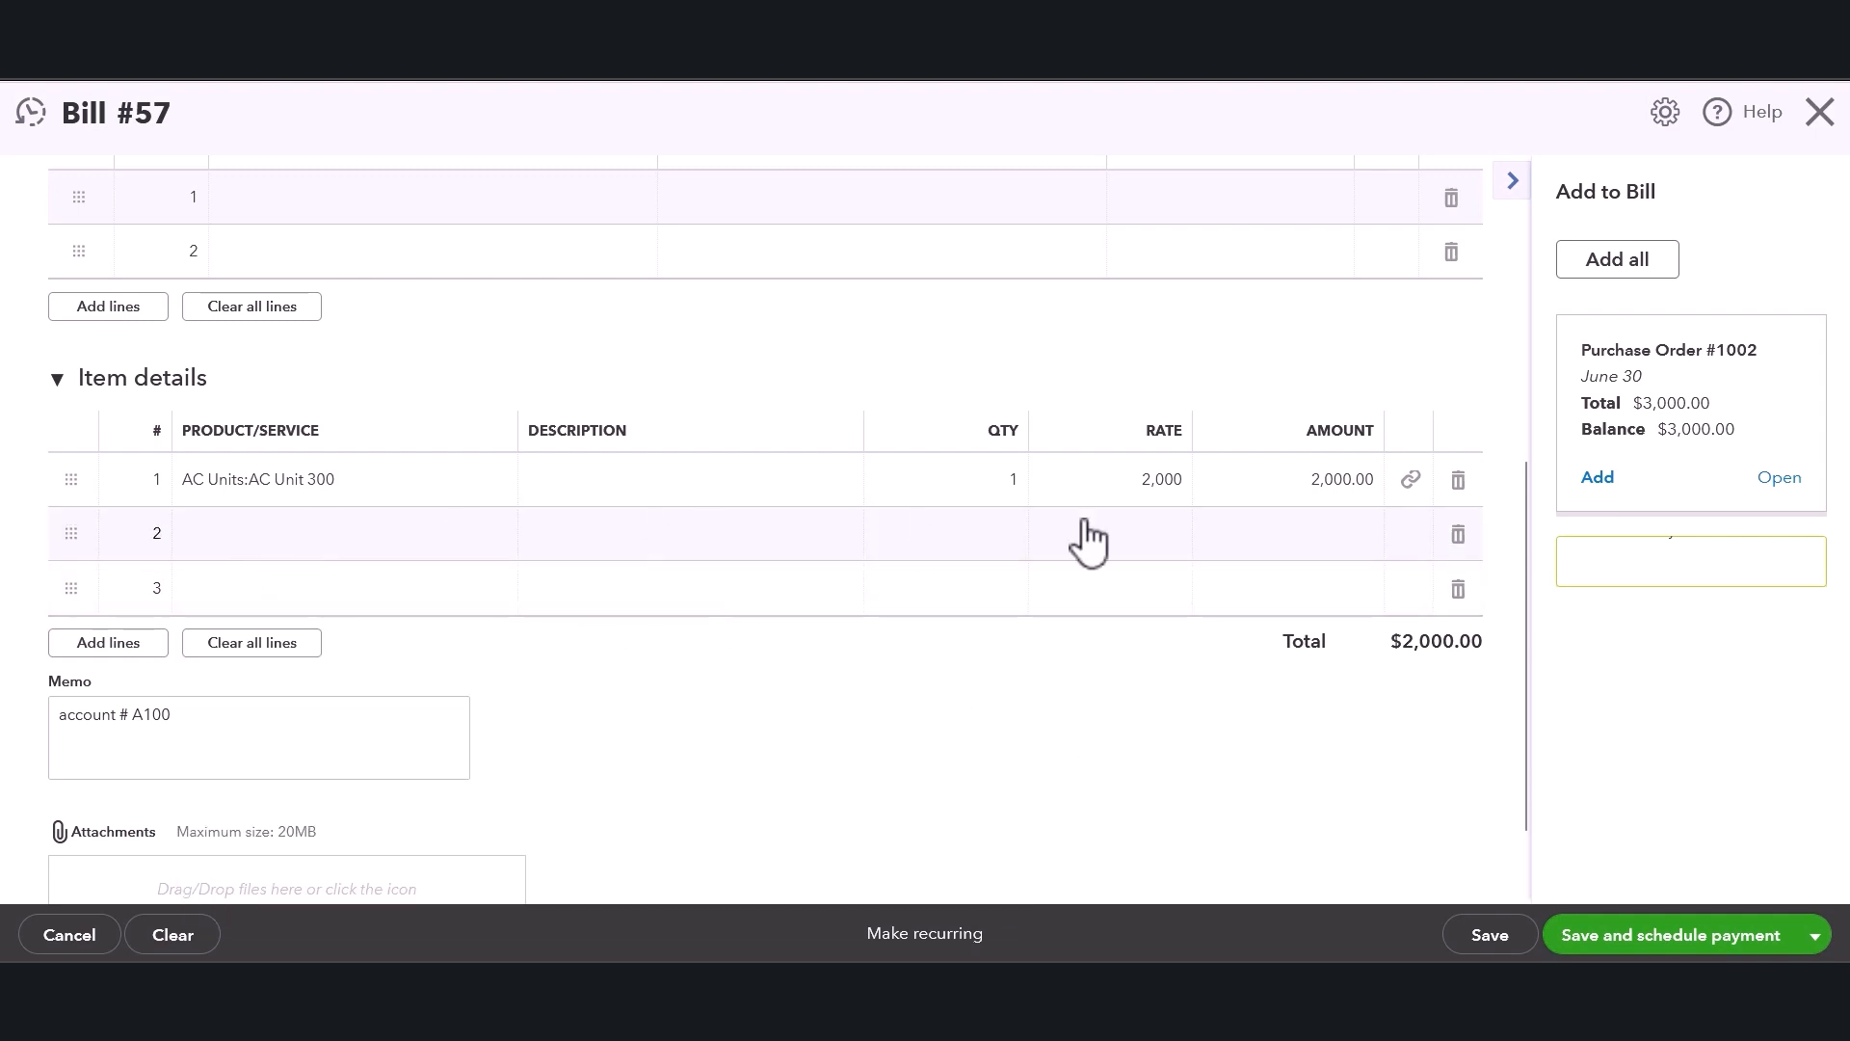
left_click(1457, 534)
Browse the expense category list on the bill's first category line without choosing a category.
scroll(867, 549, "up", 3)
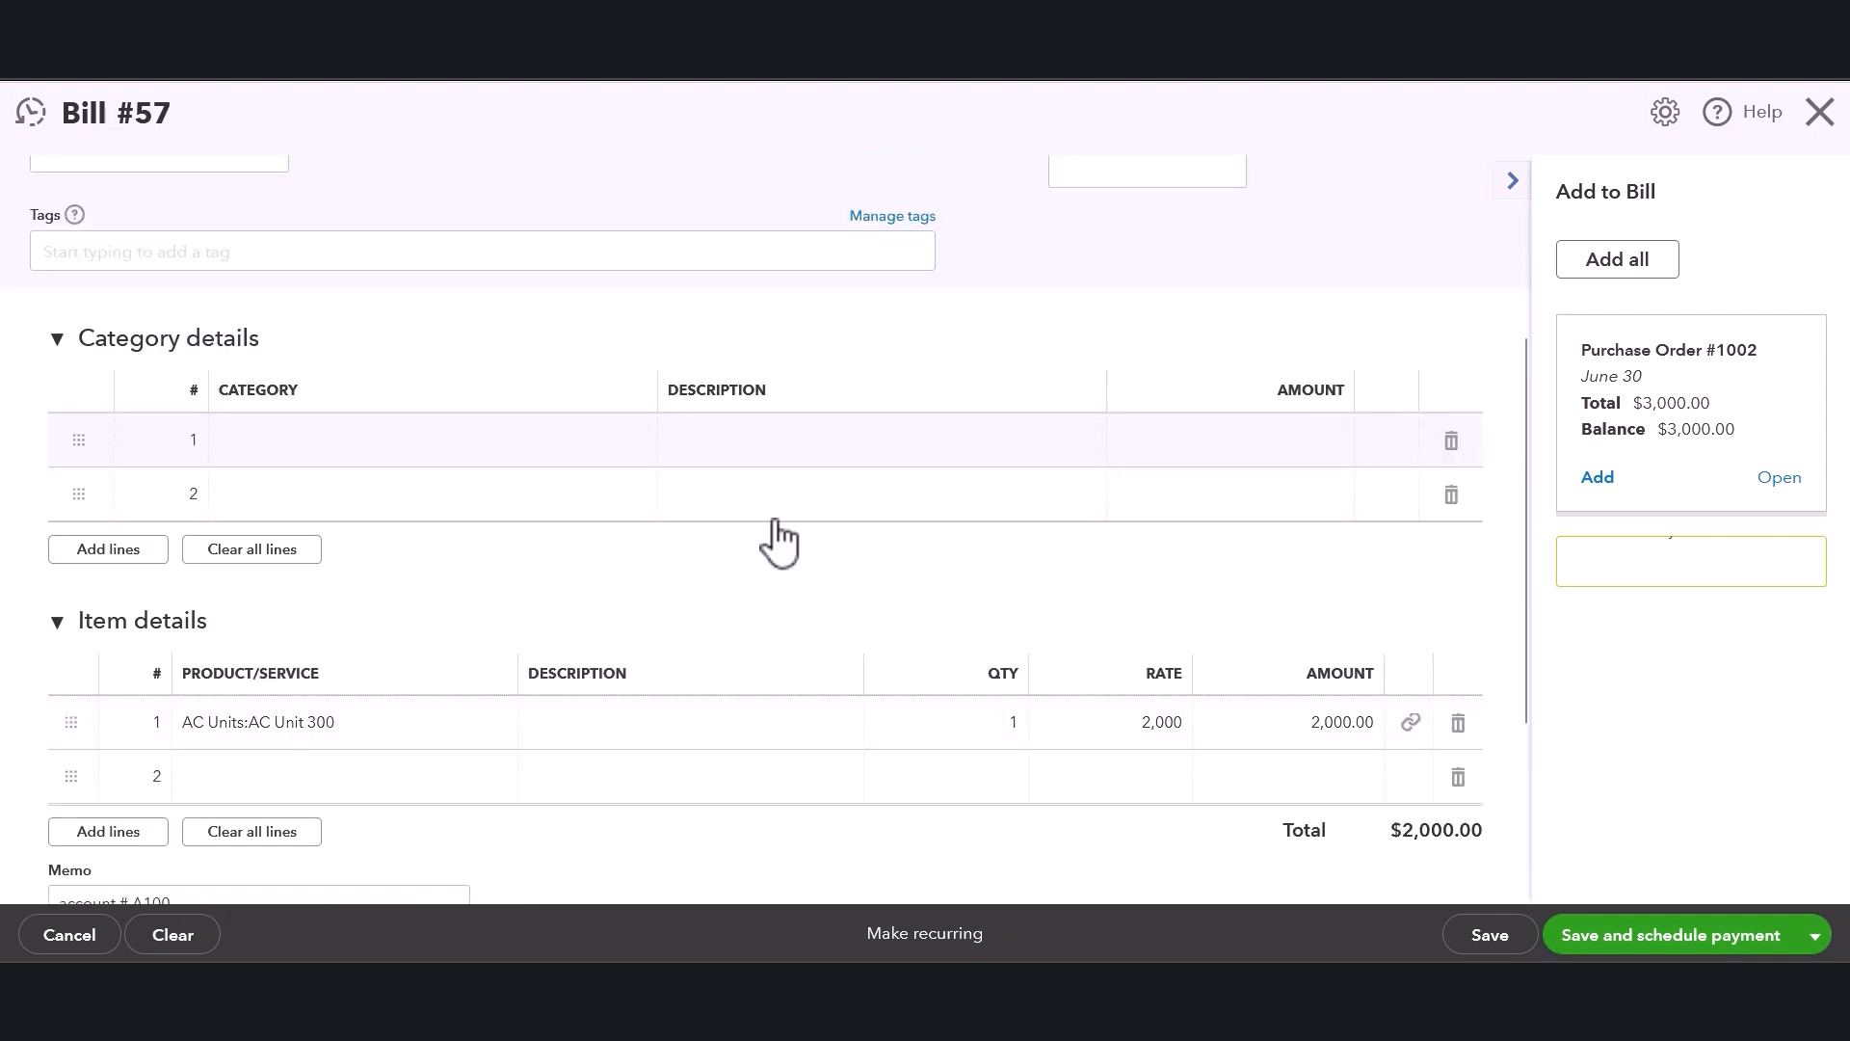
left_click(277, 445)
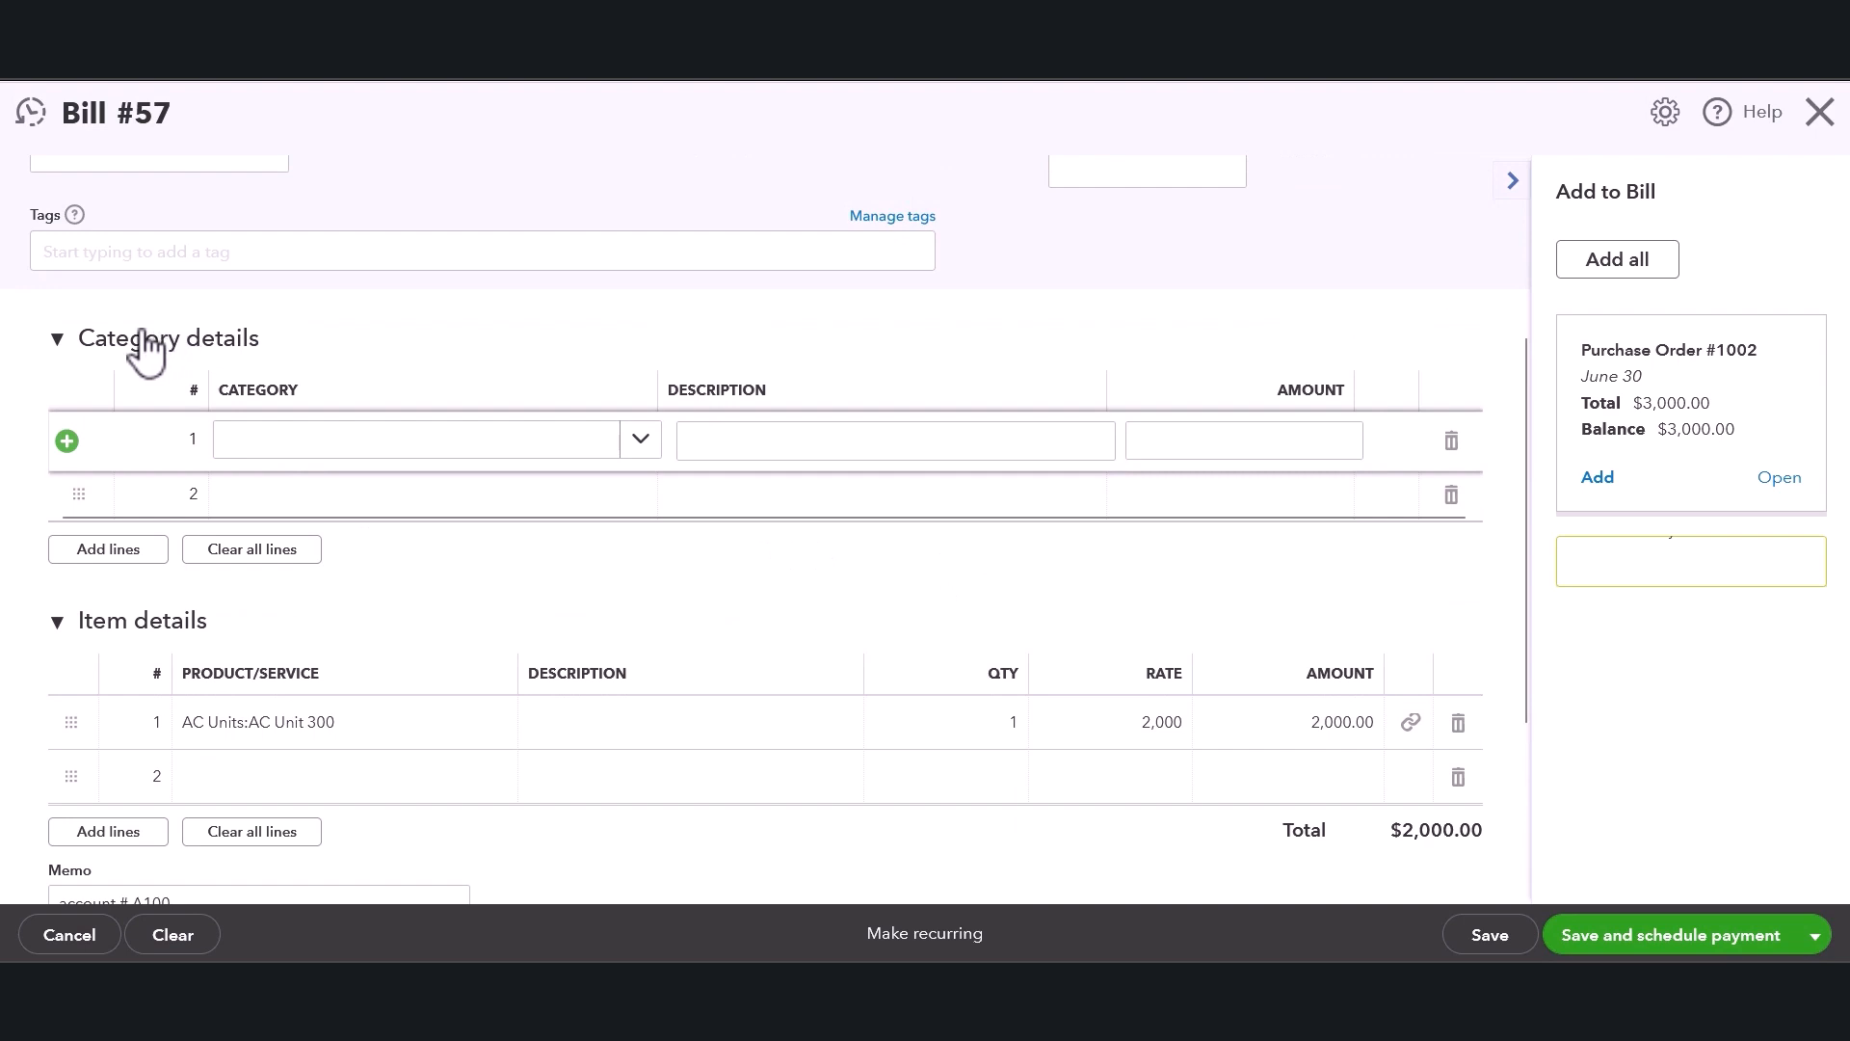
left_click(638, 442)
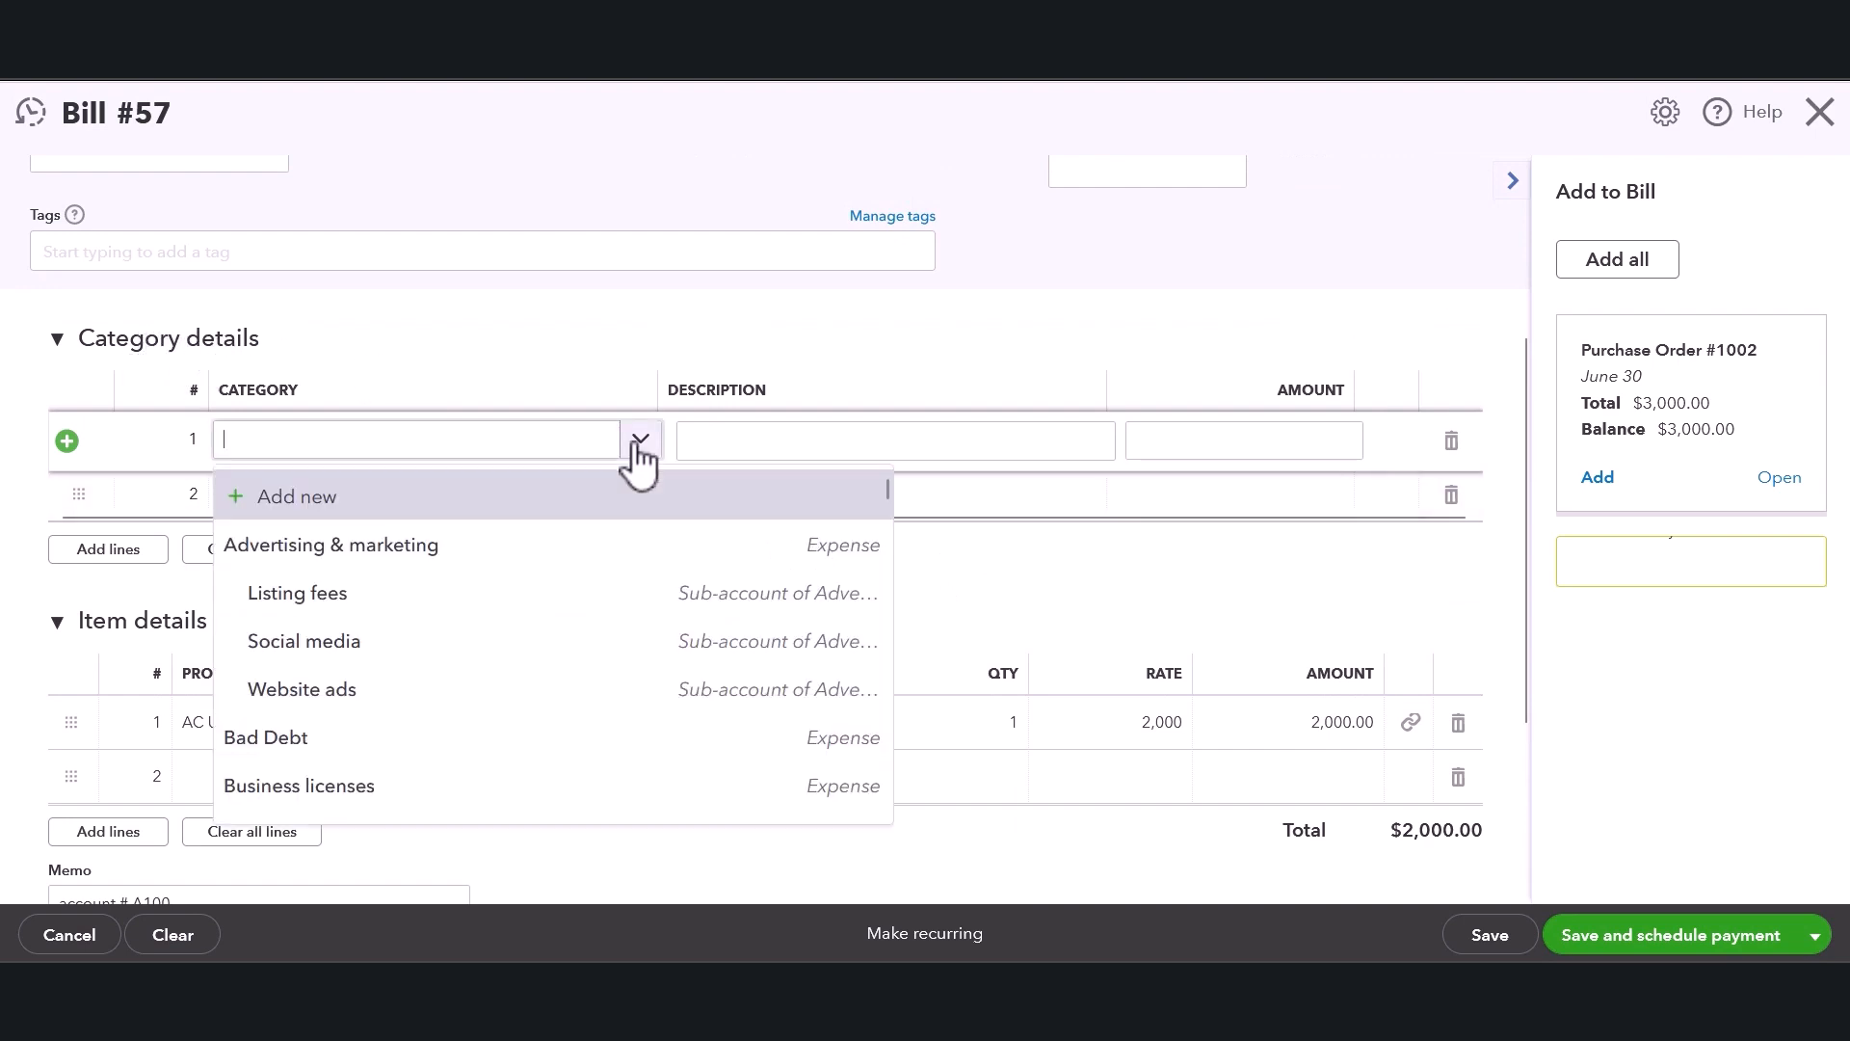
scroll(801, 631, "down", 8)
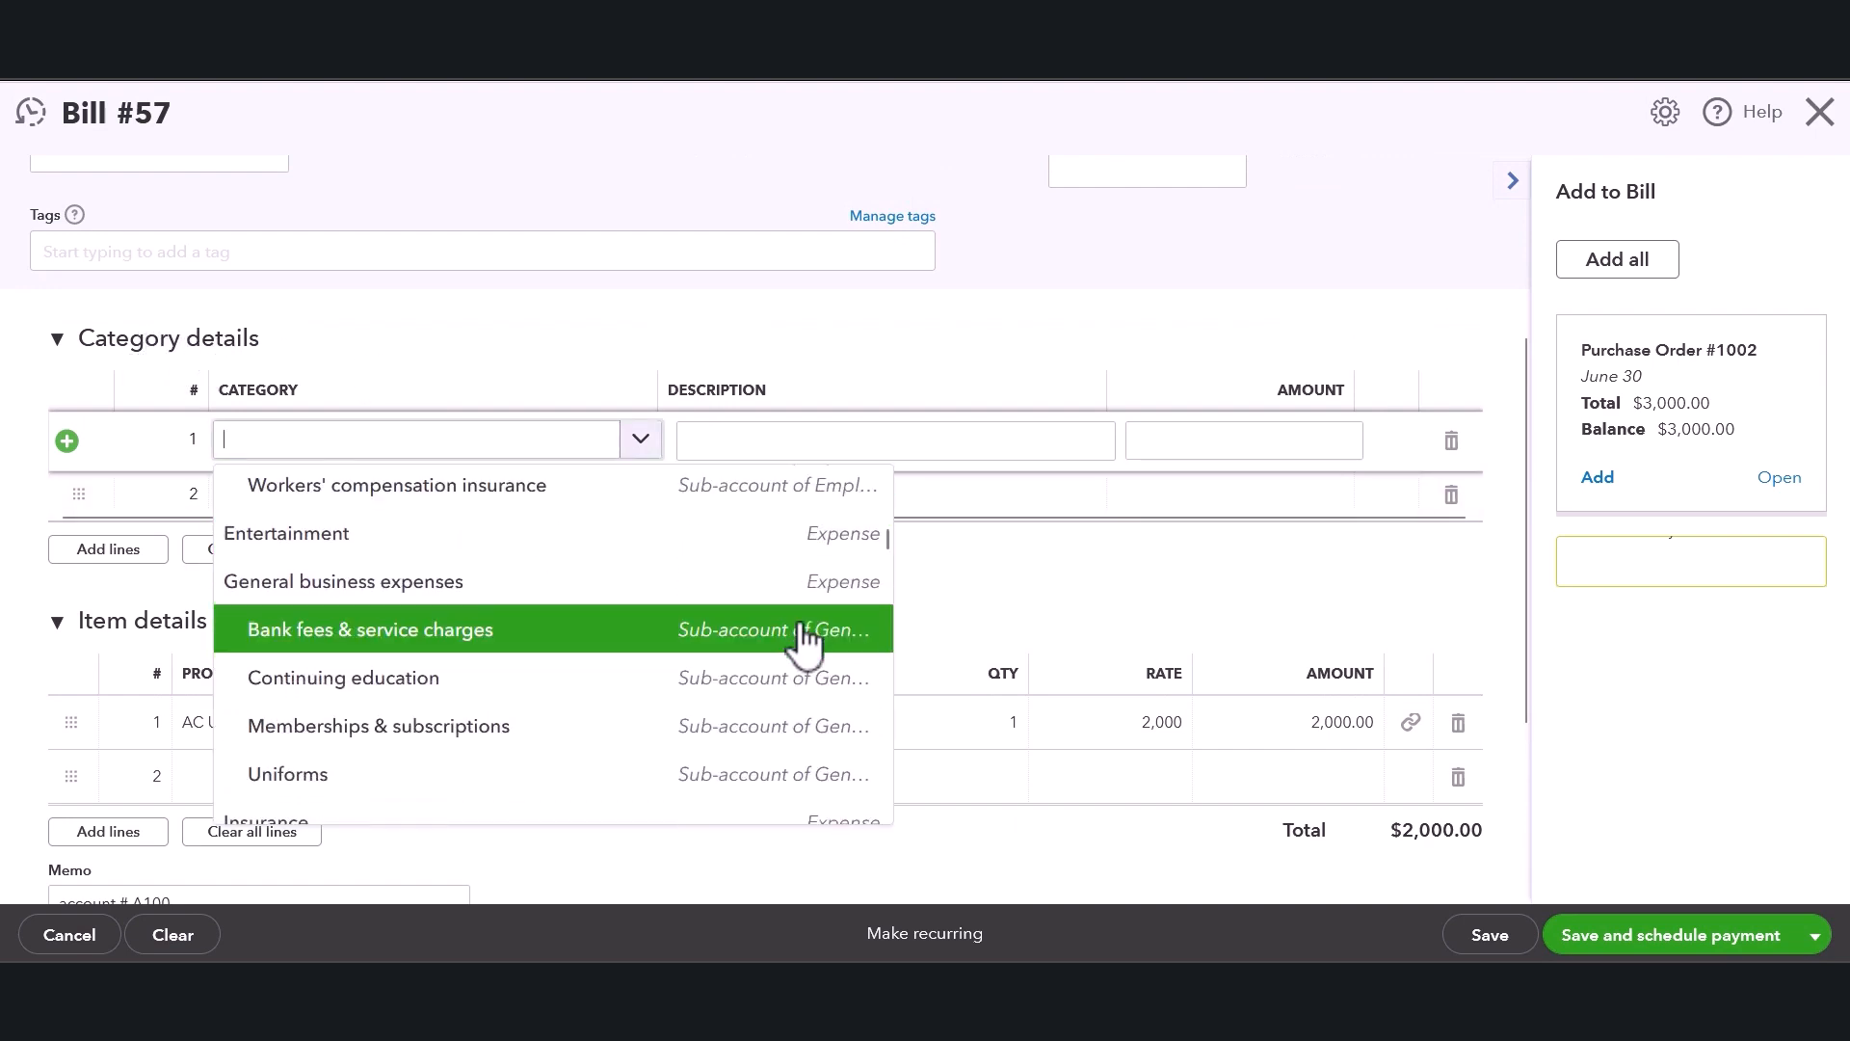
scroll(801, 631, "down", 2)
left_click(744, 439)
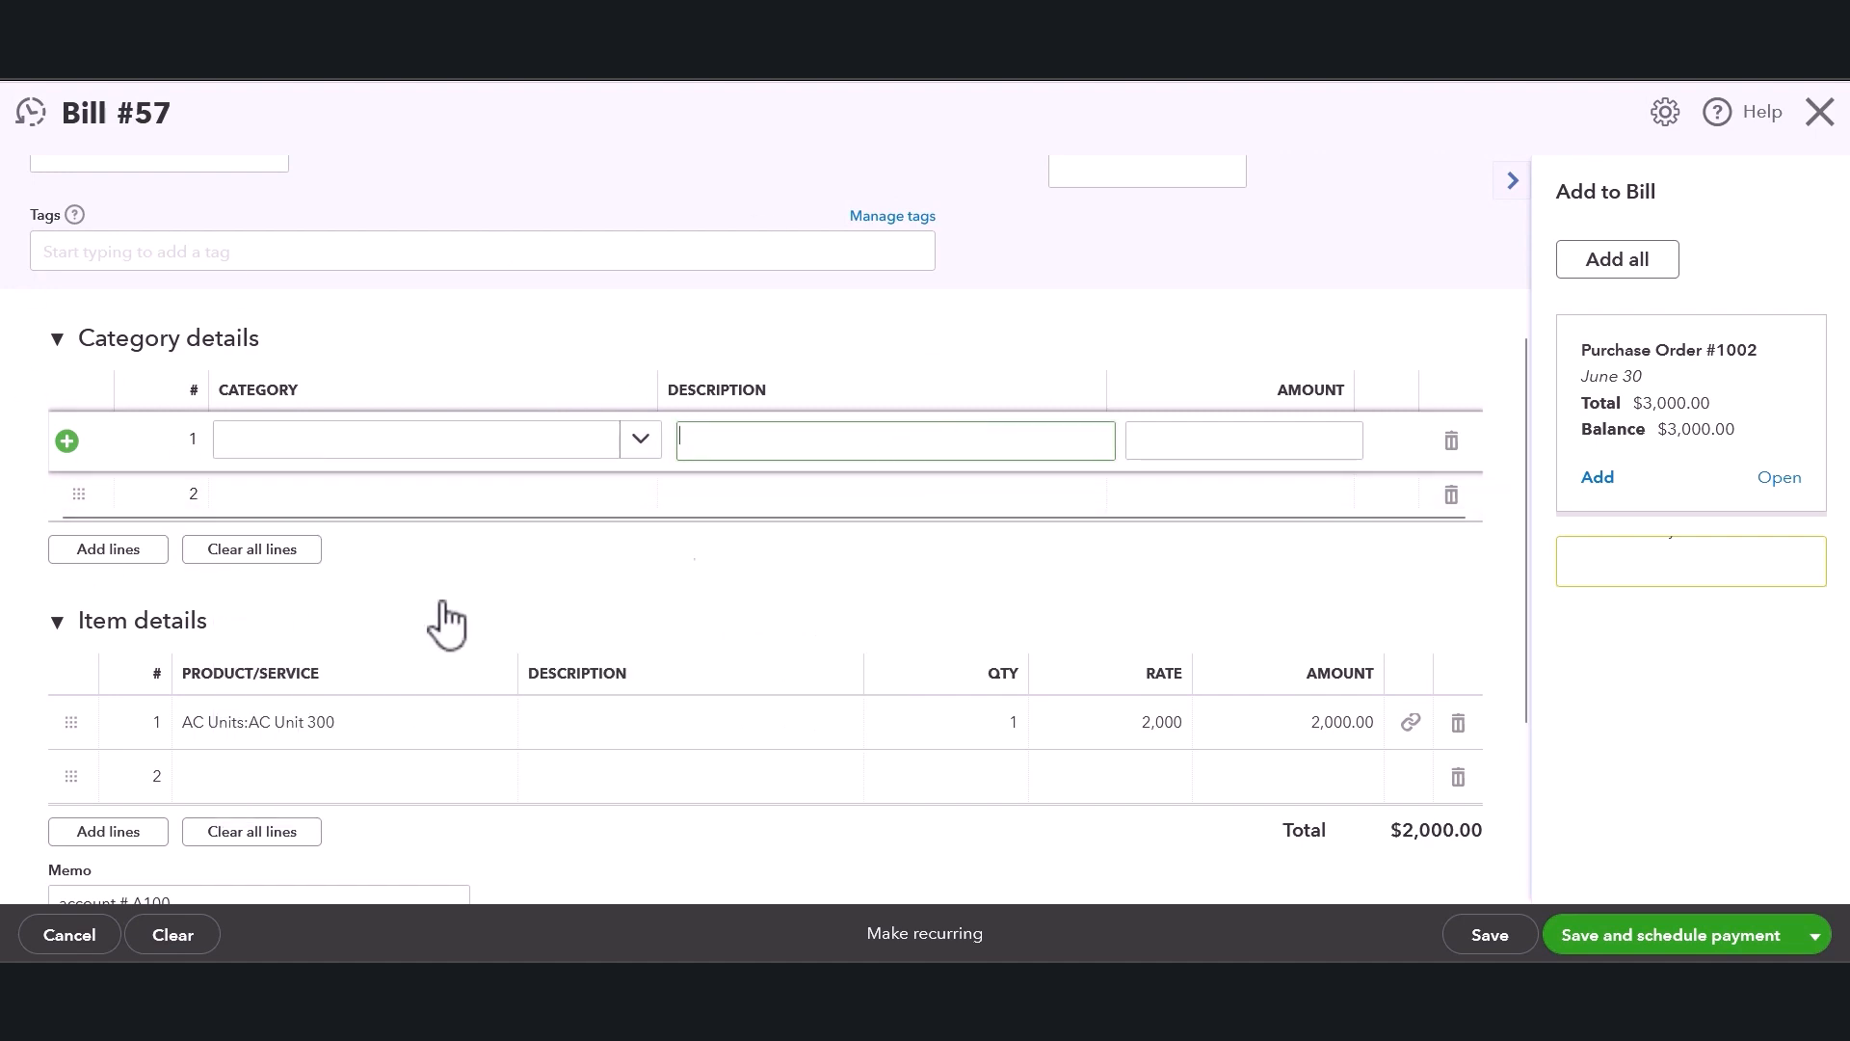
left_click(1450, 442)
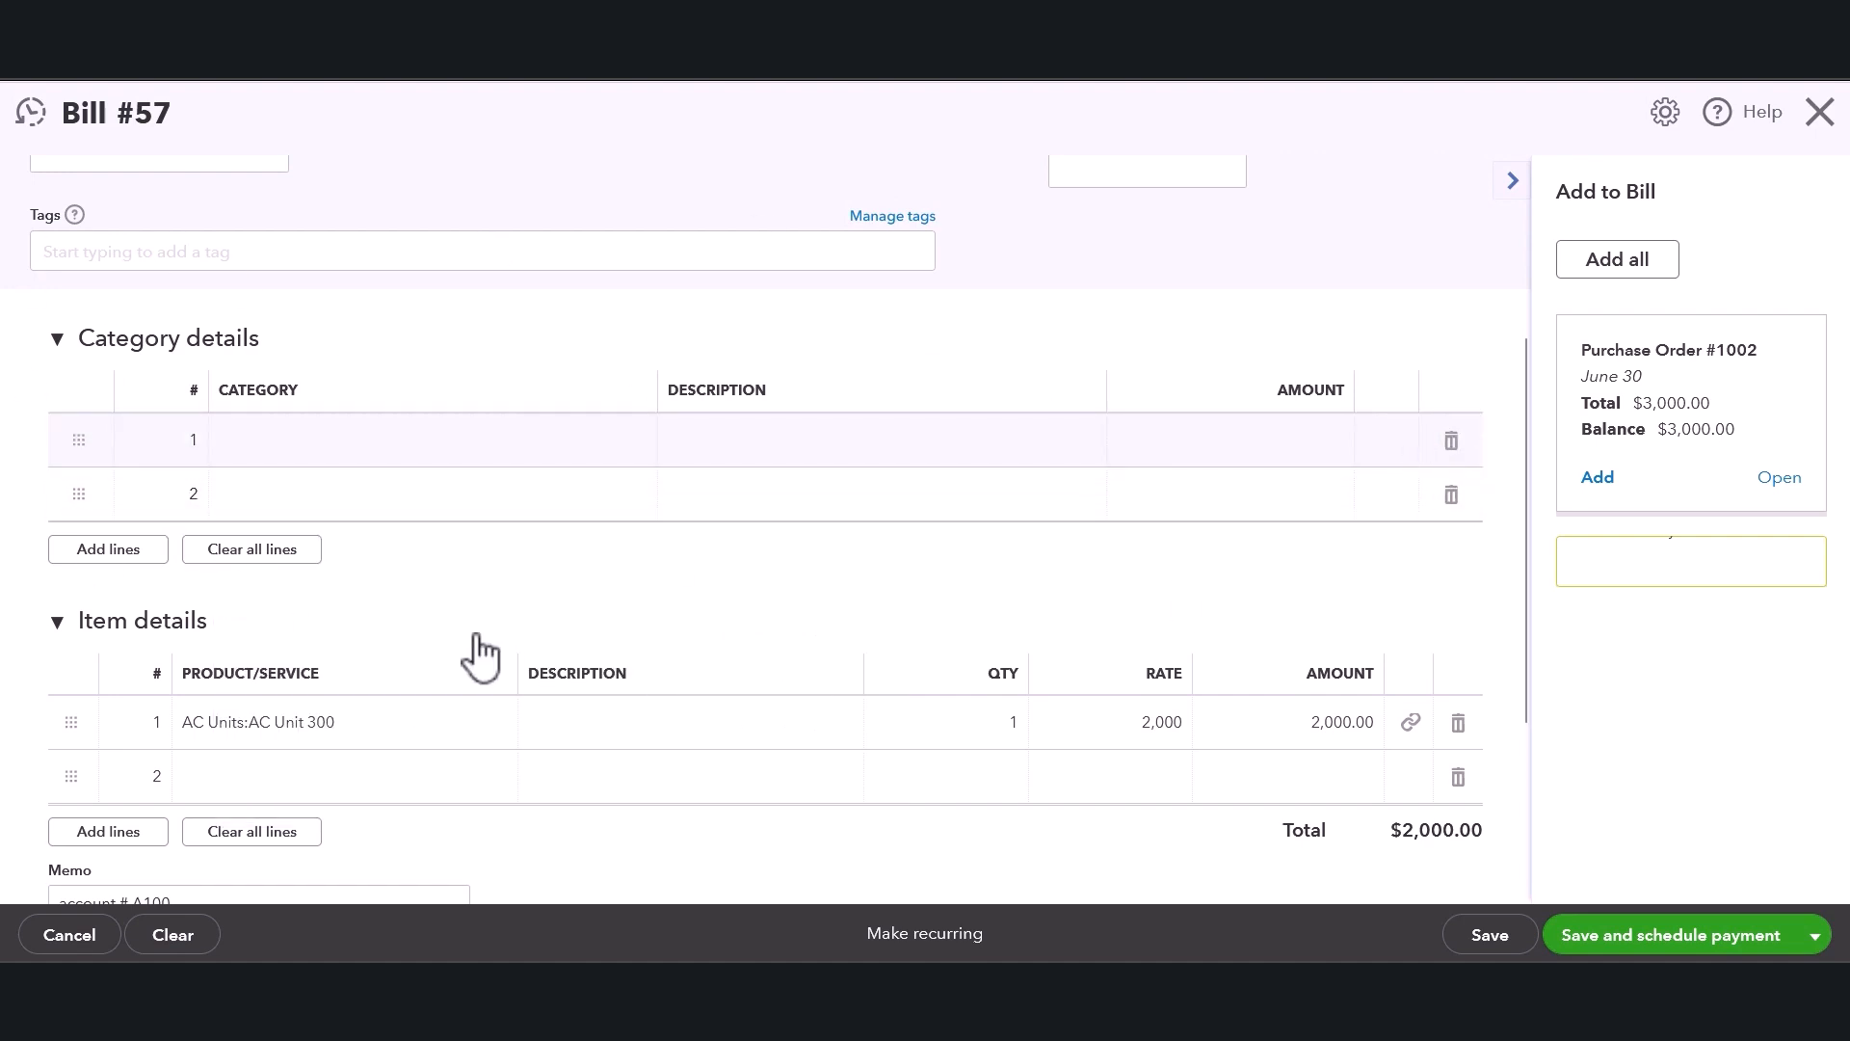
Collapse the empty Category details section of the bill, keeping Item details expanded.
scroll(479, 656, "down", 3)
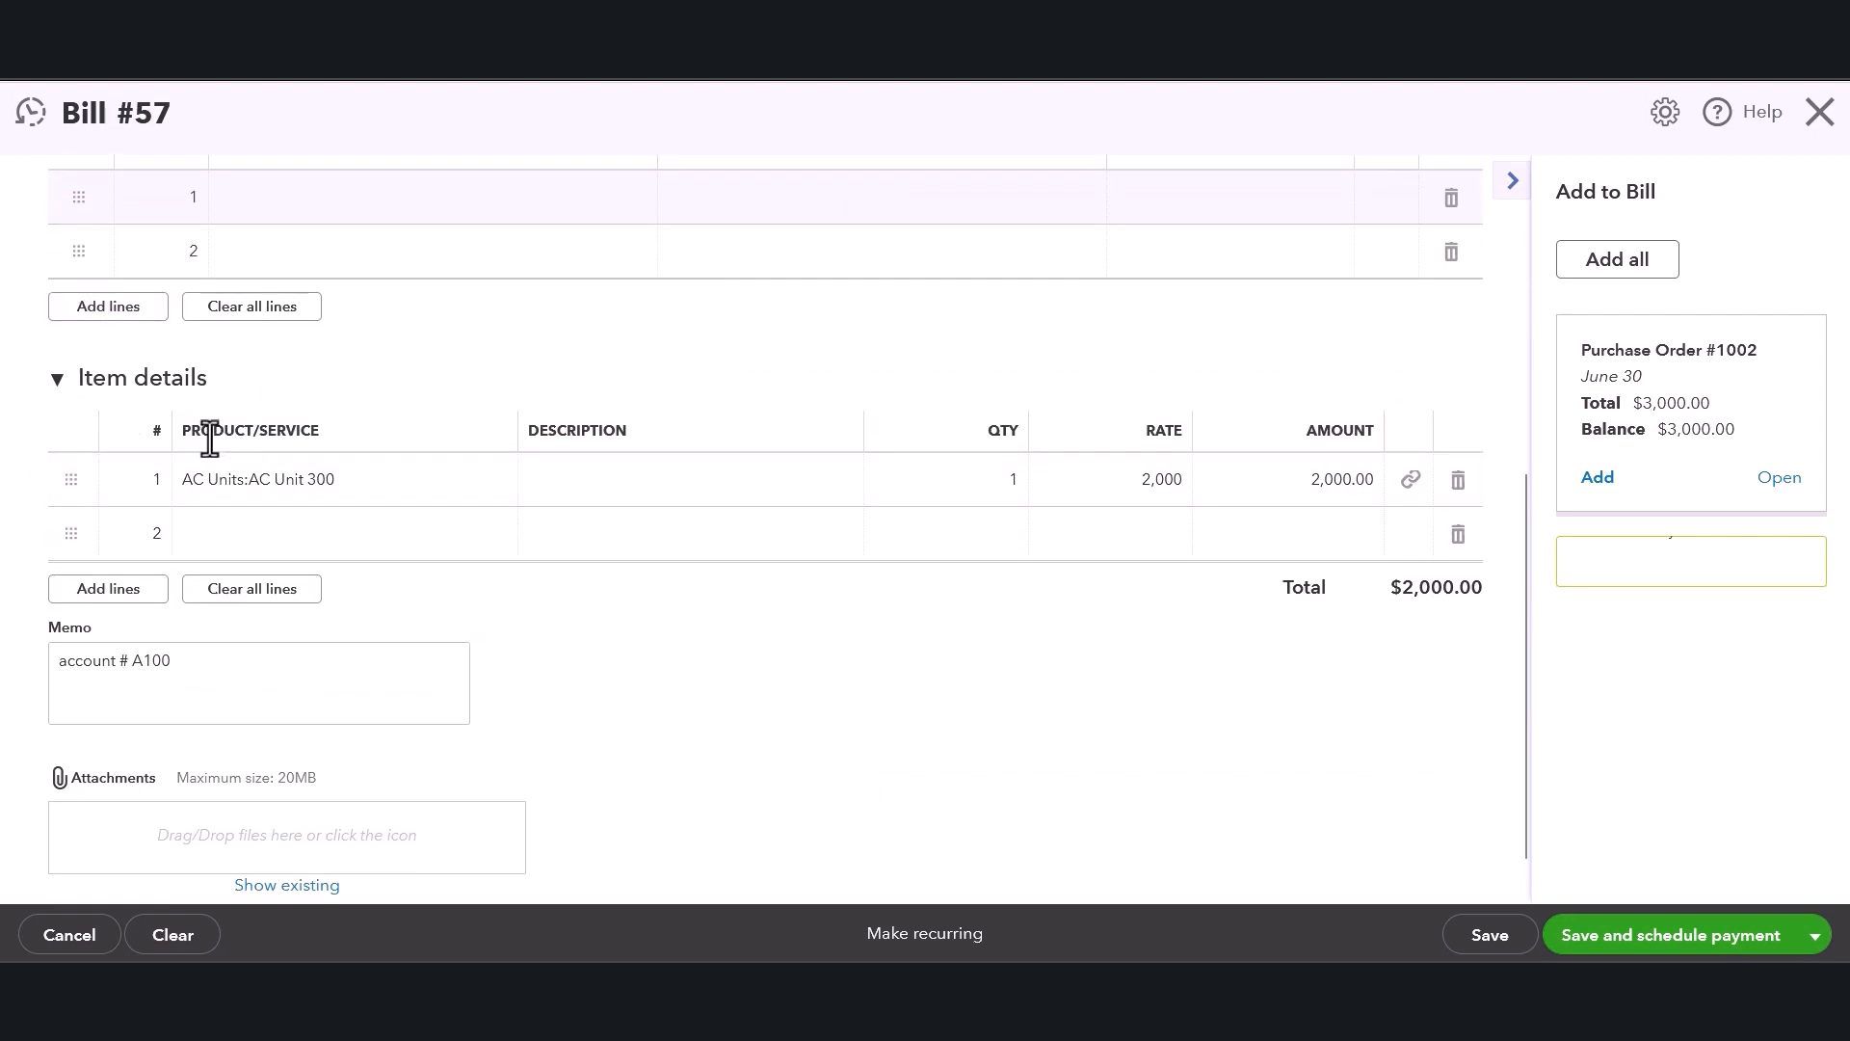
scroll(210, 439, "up", 1)
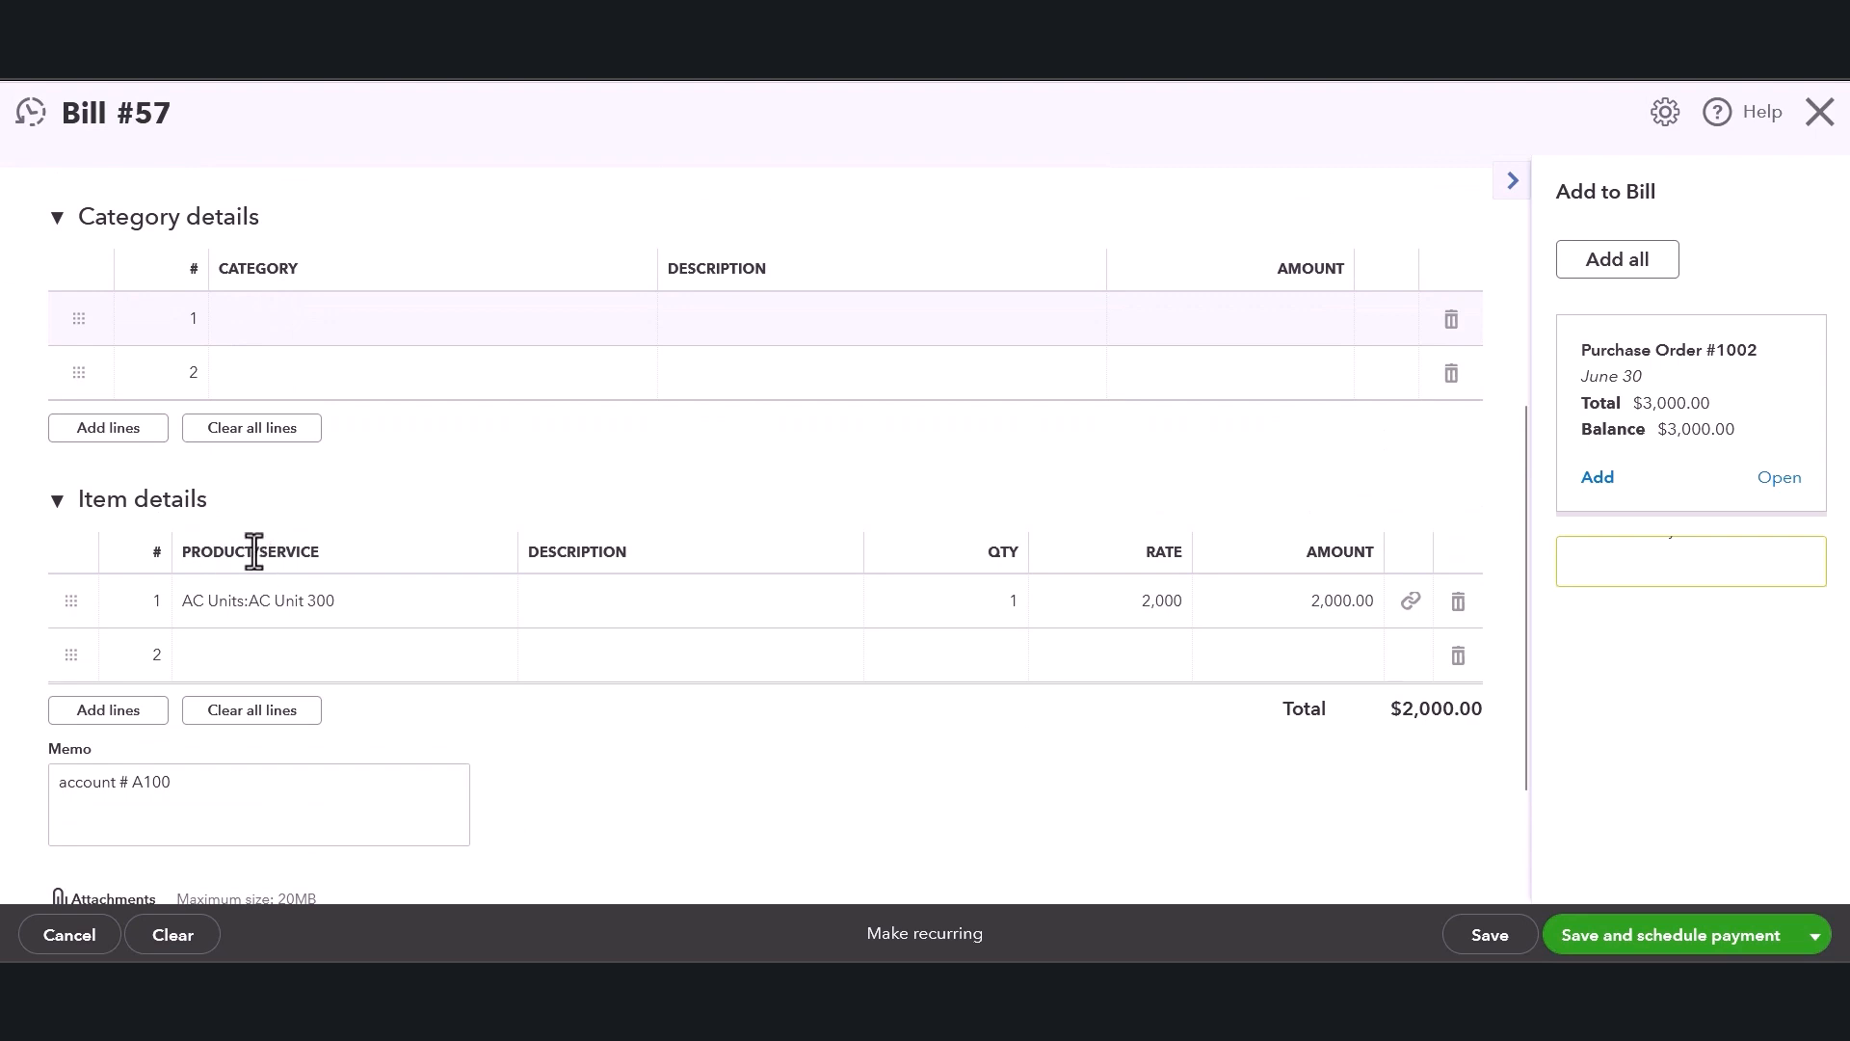
left_click_drag(200, 585, 335, 551)
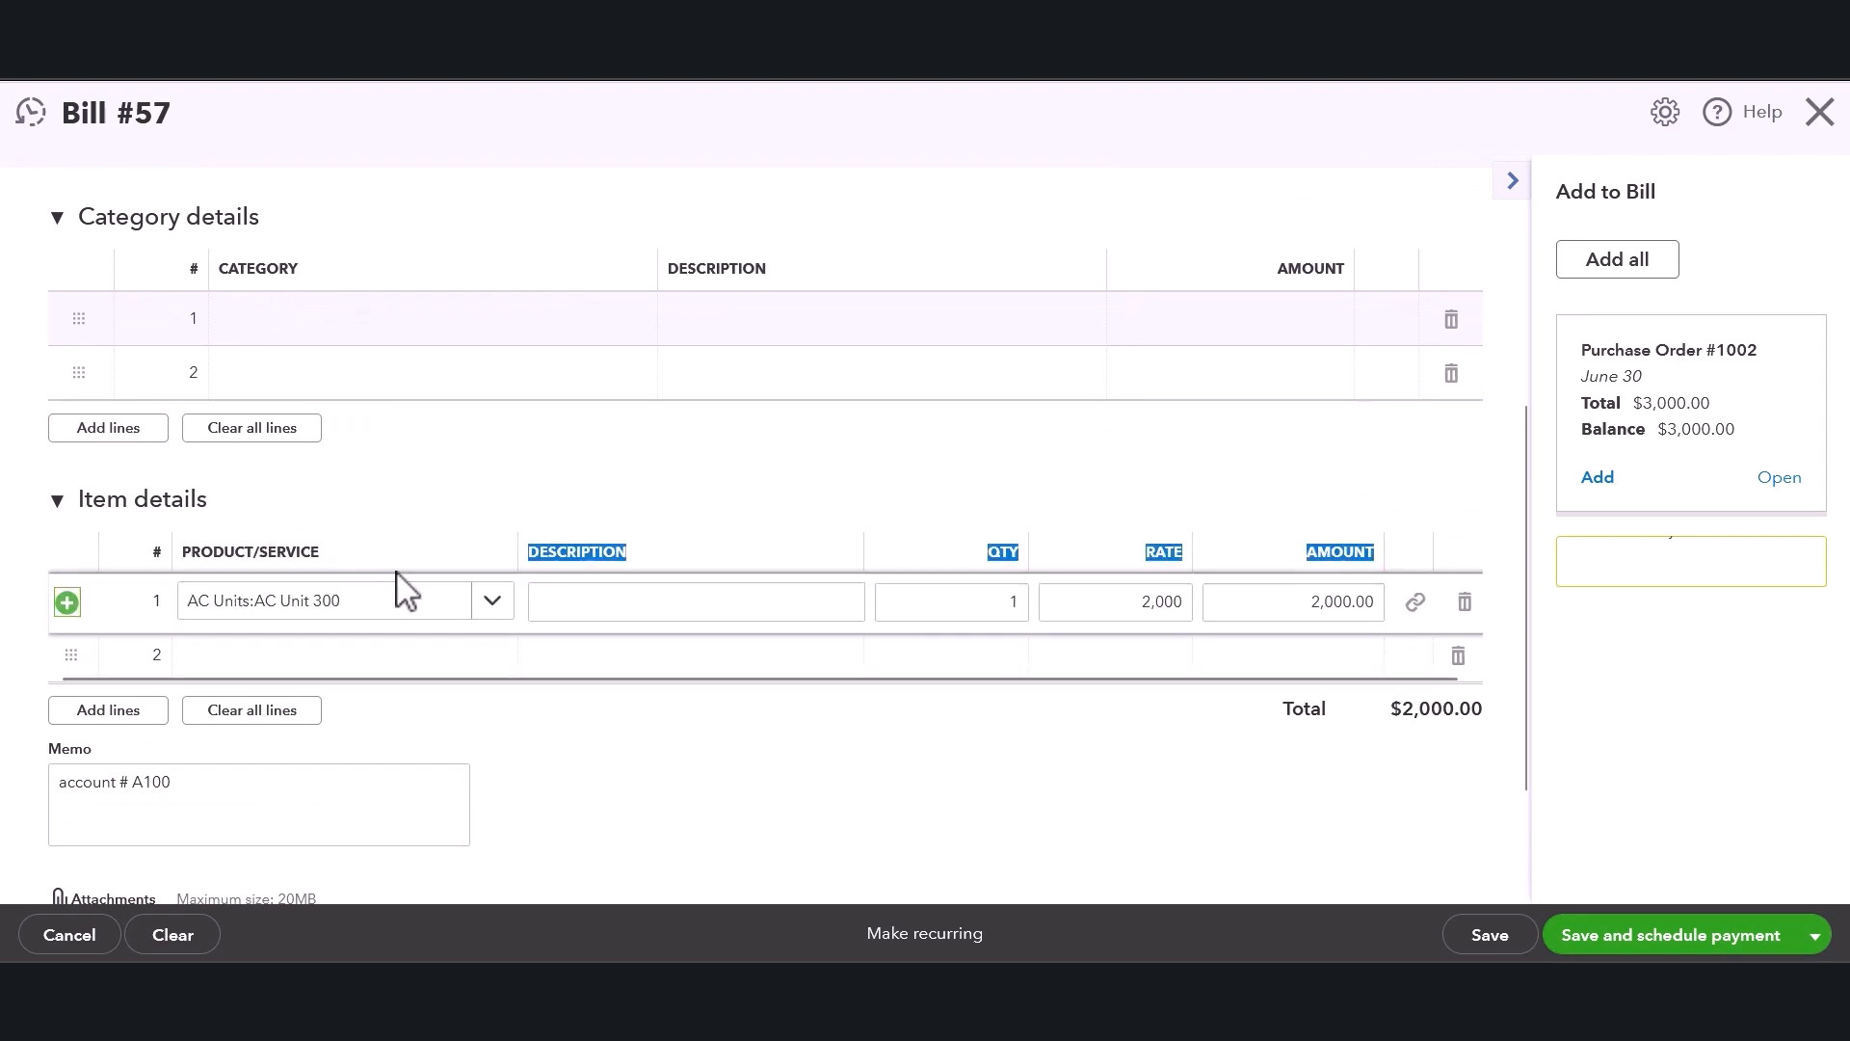
left_click(417, 500)
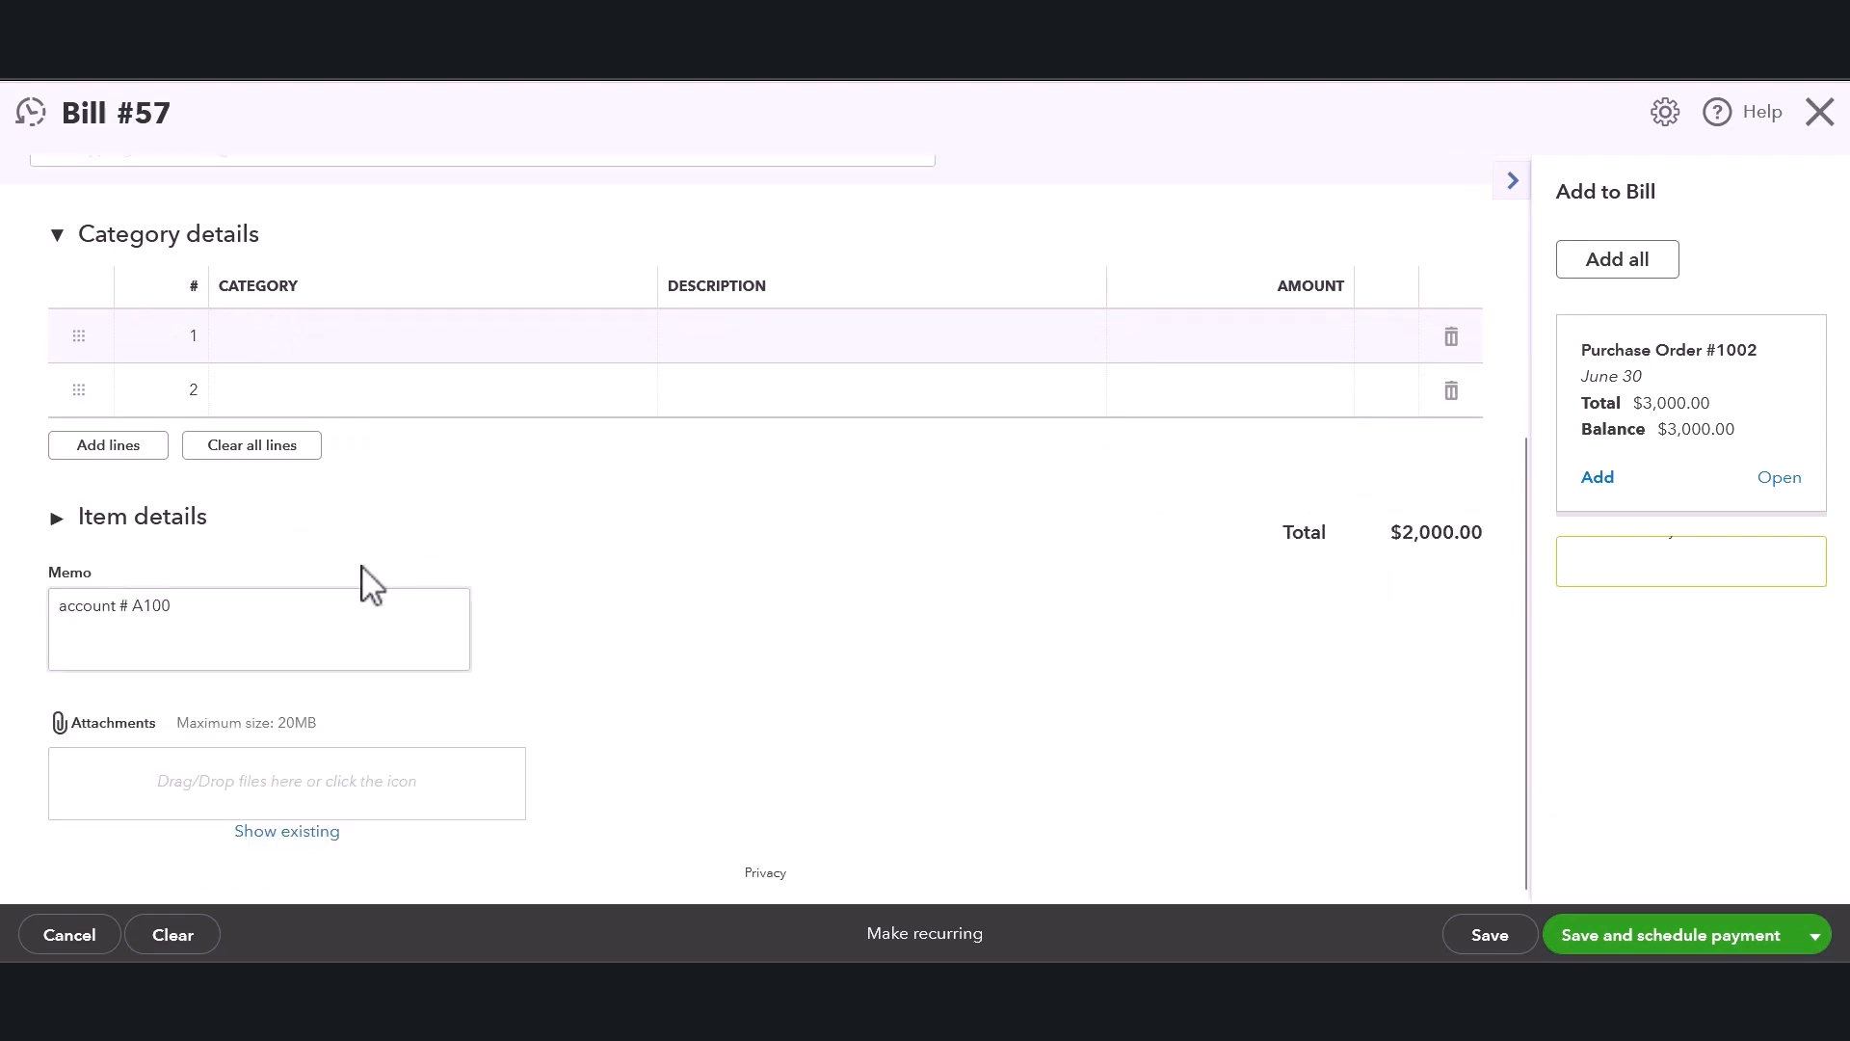
left_click(69, 529)
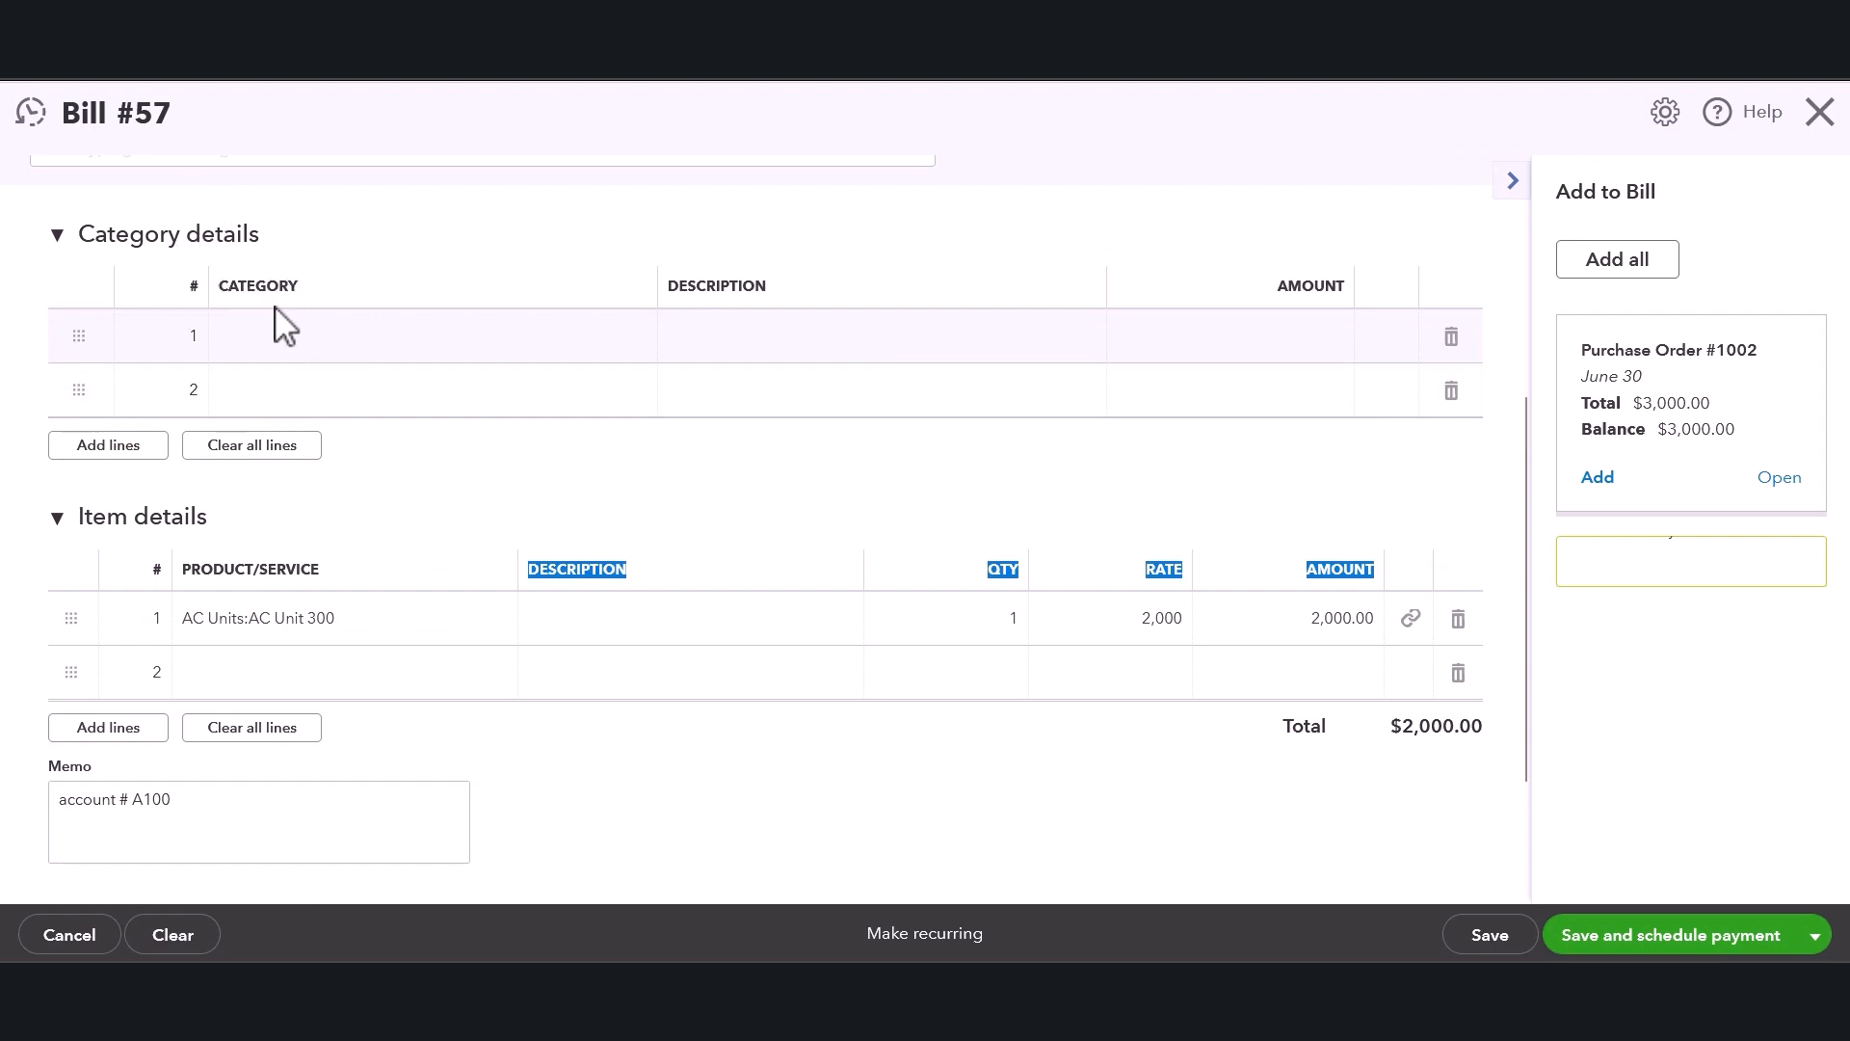
left_click(409, 339)
left_click(590, 252)
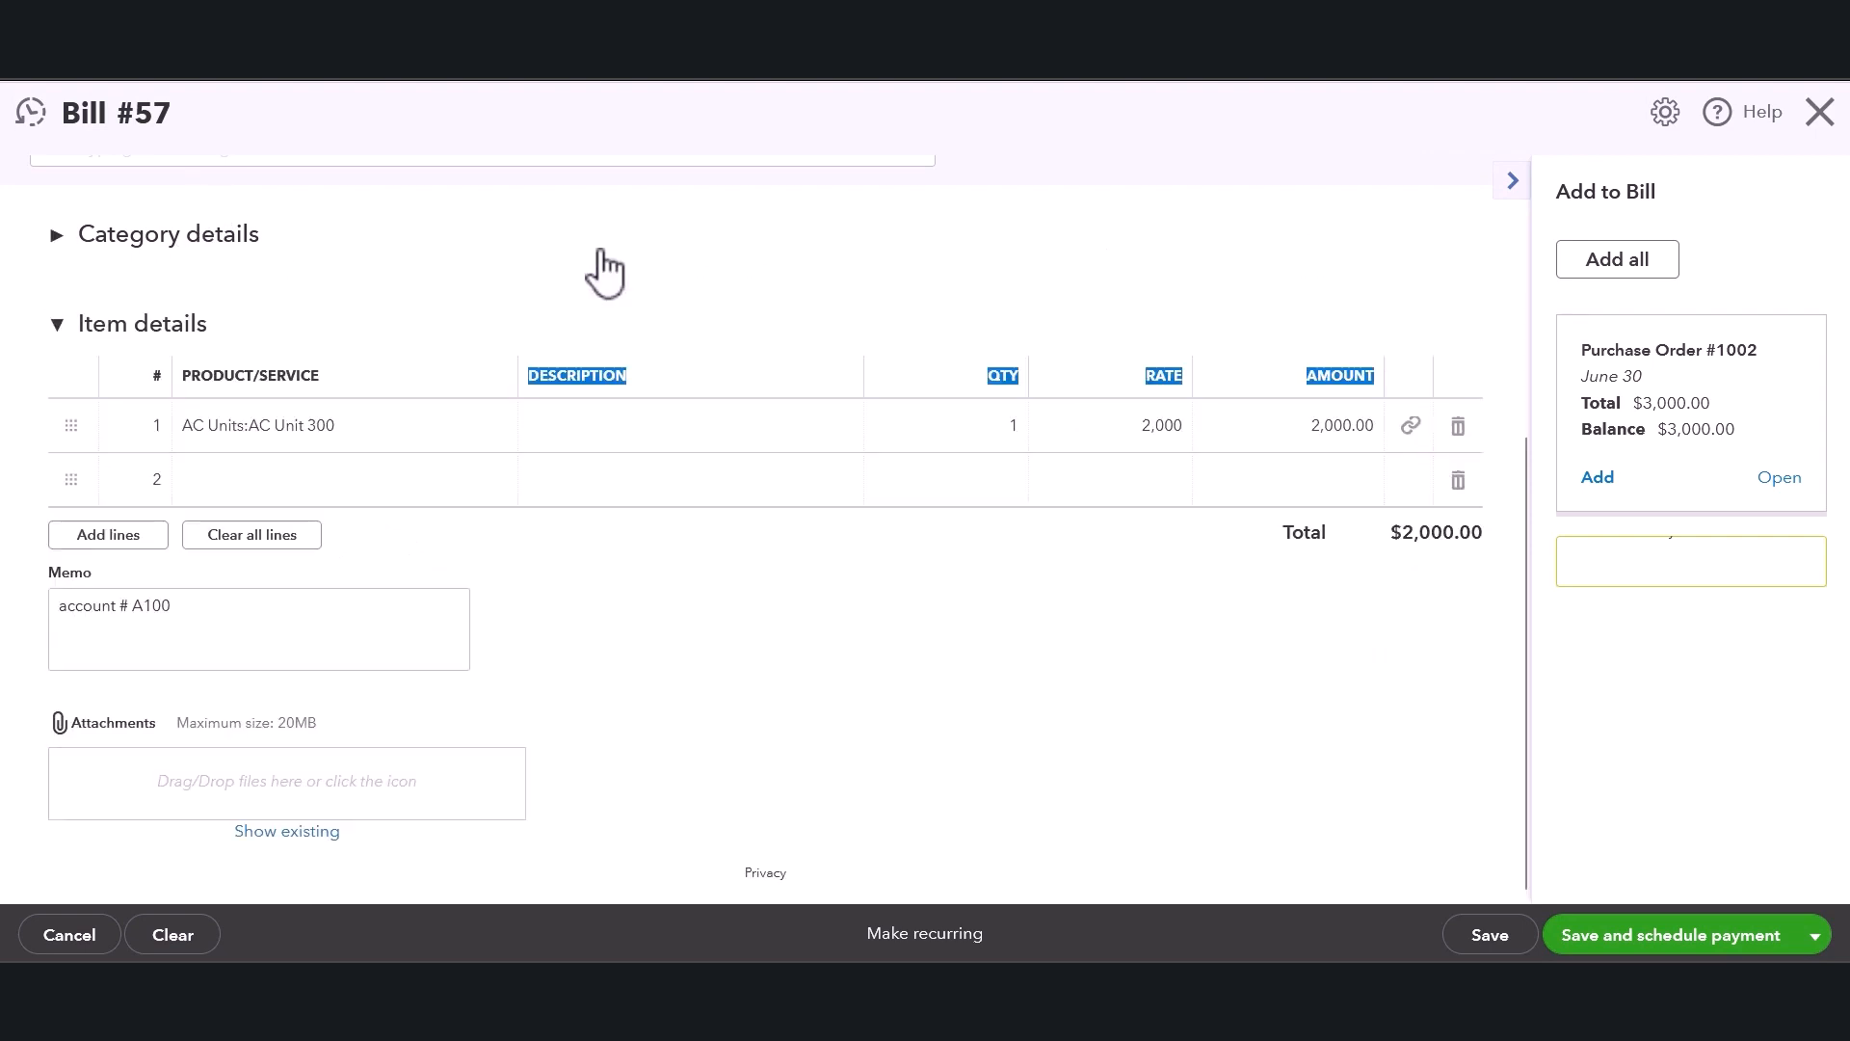
left_click(922, 582)
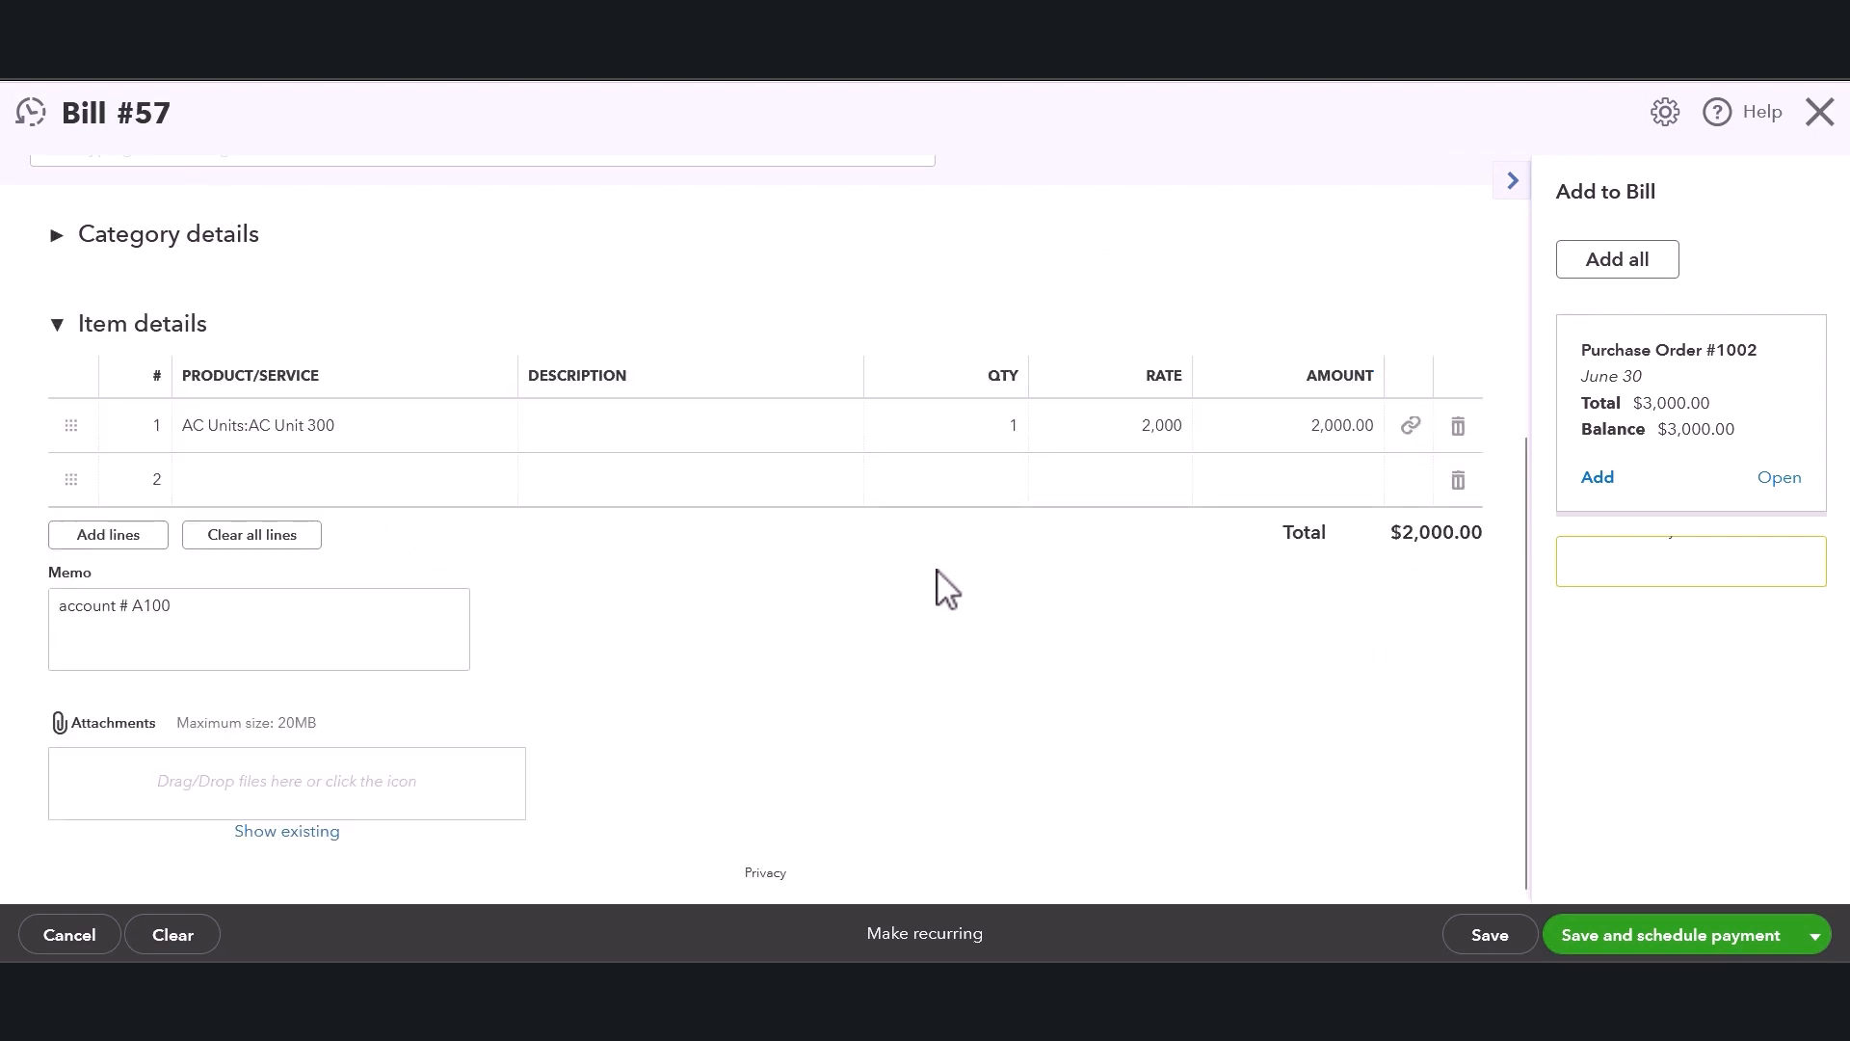
Review the bill's header fields, item line, memo and attachments area before saving.
scroll(948, 585, "up", 3)
scroll(963, 573, "down", 3)
left_click(178, 629)
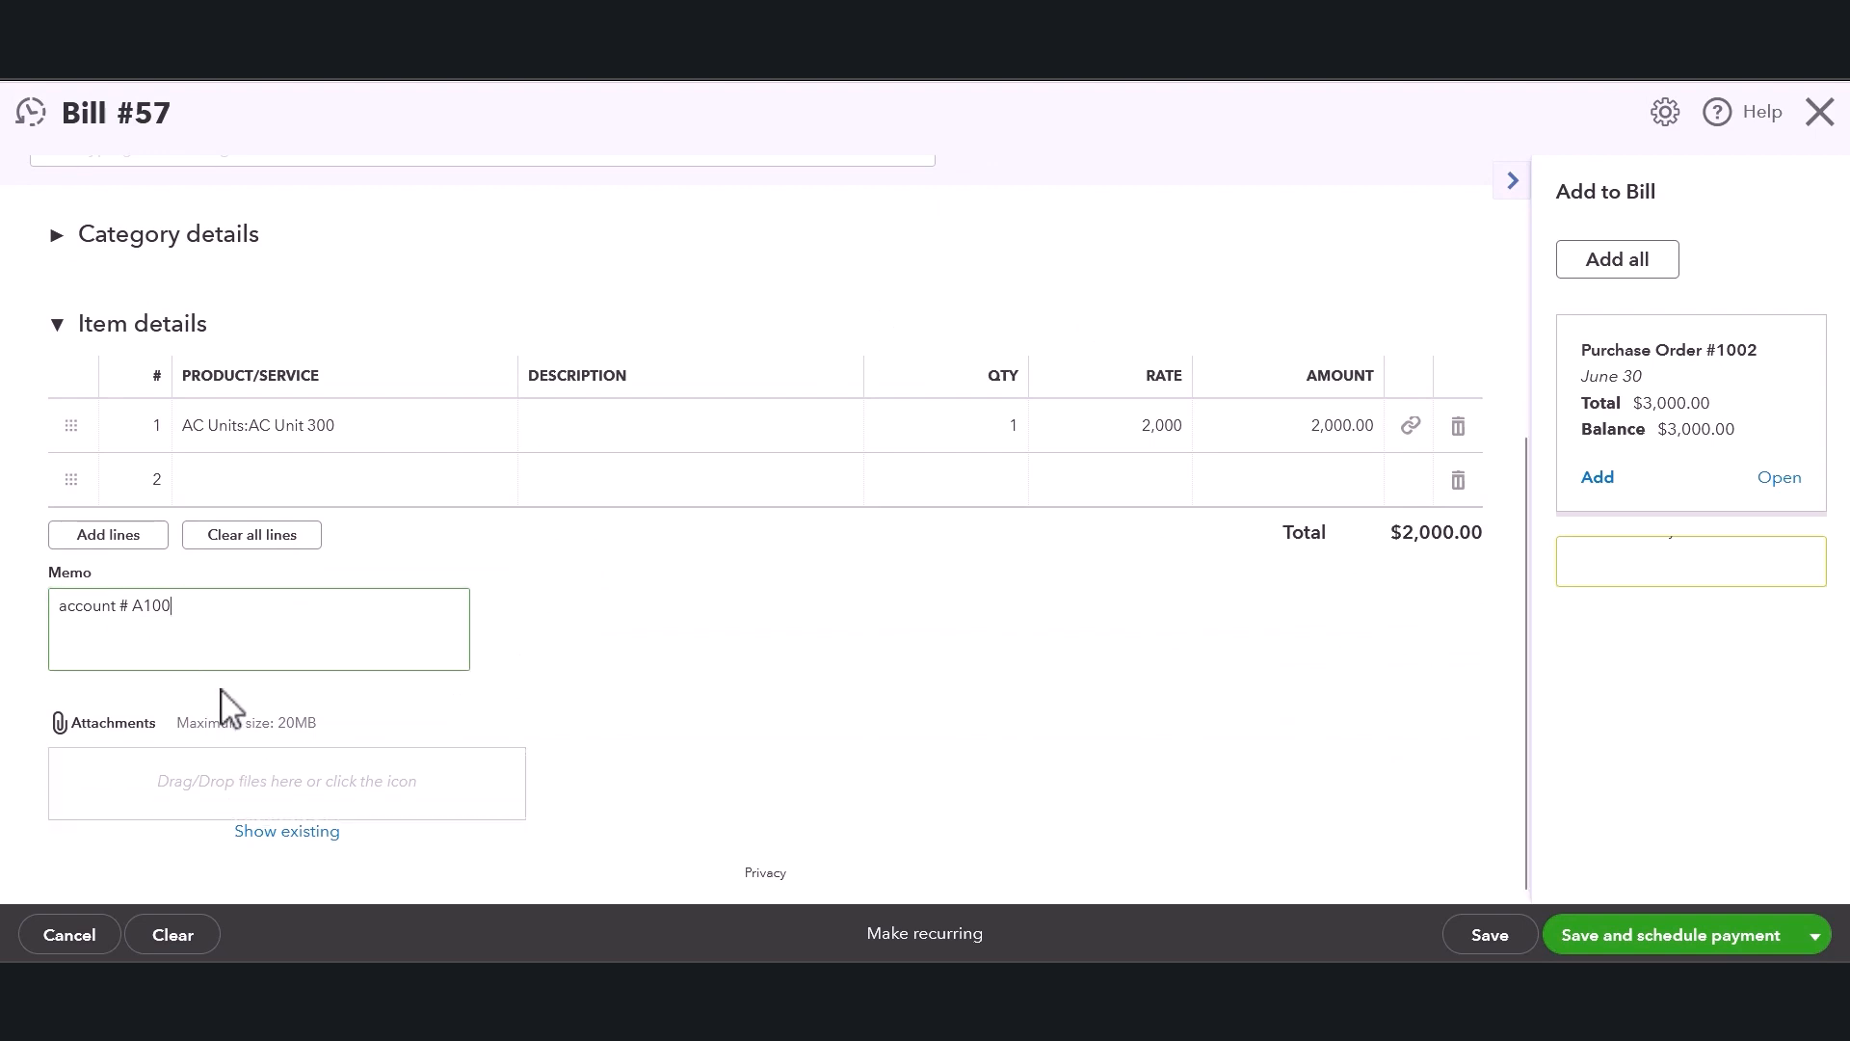
left_click_drag(221, 725, 315, 725)
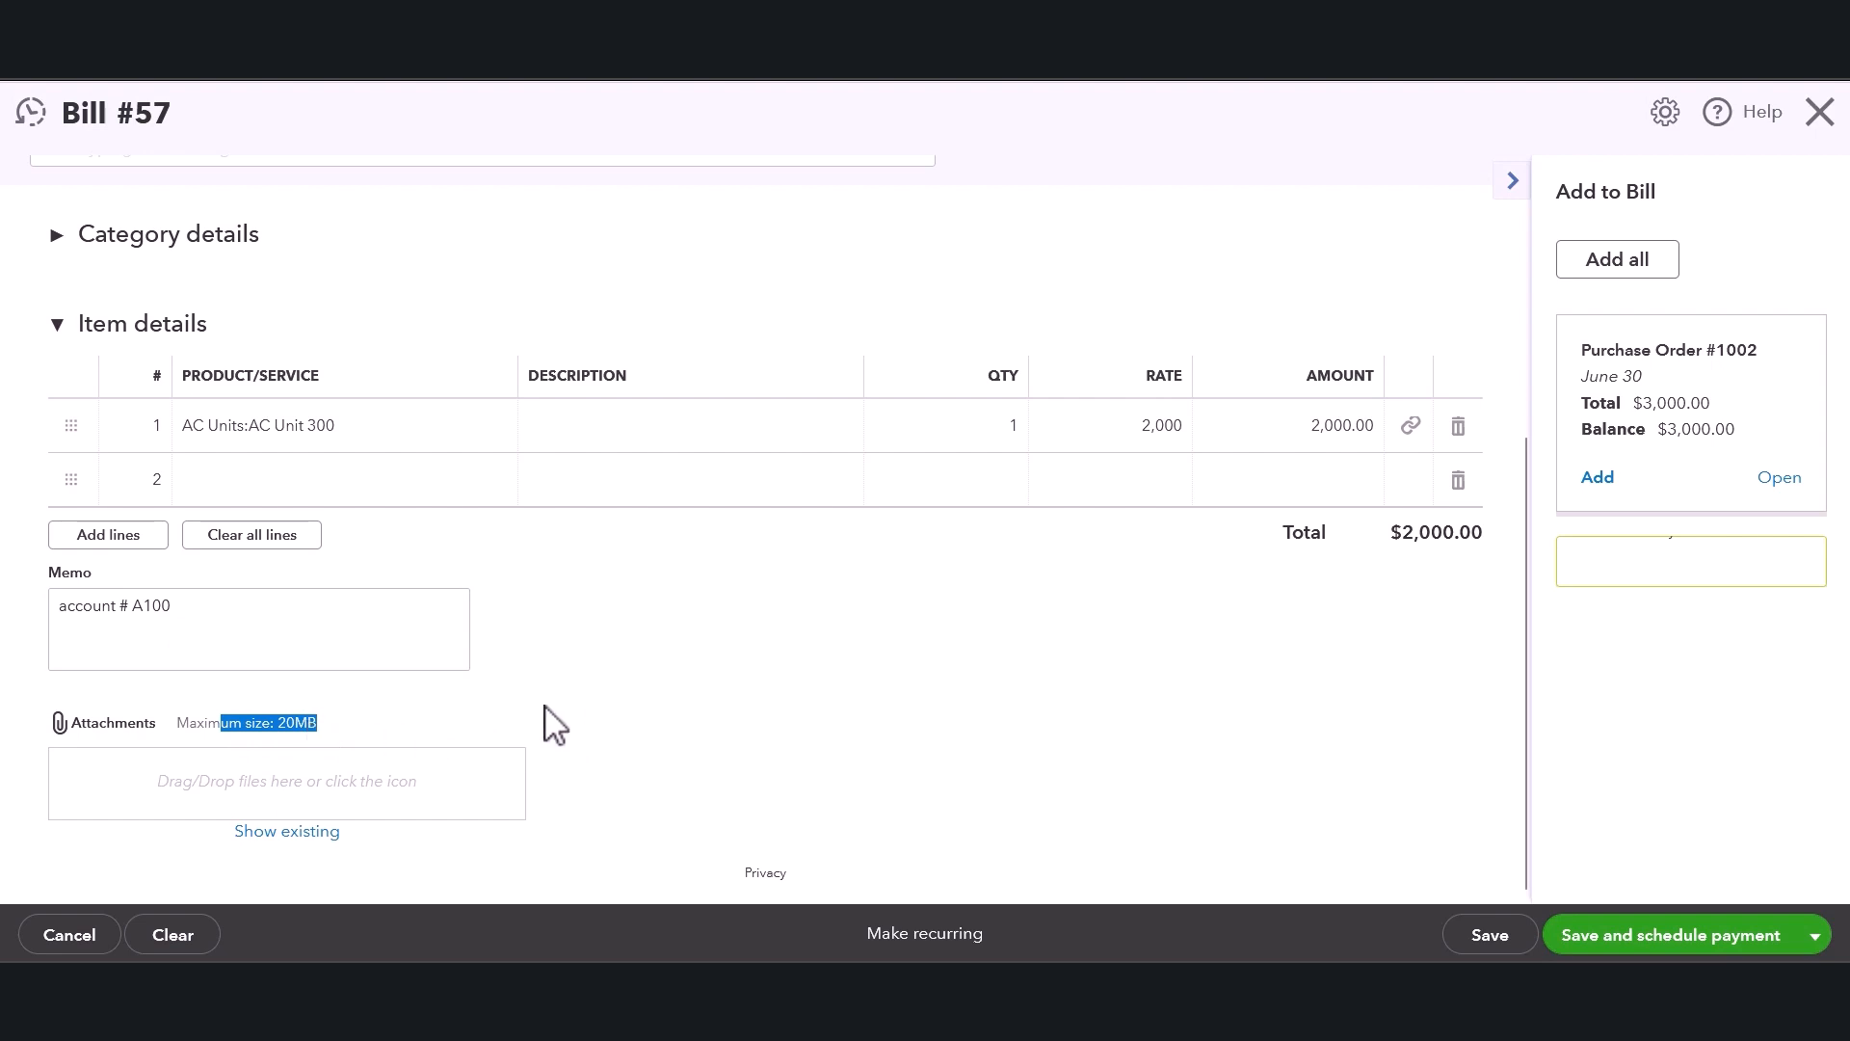
left_click(654, 659)
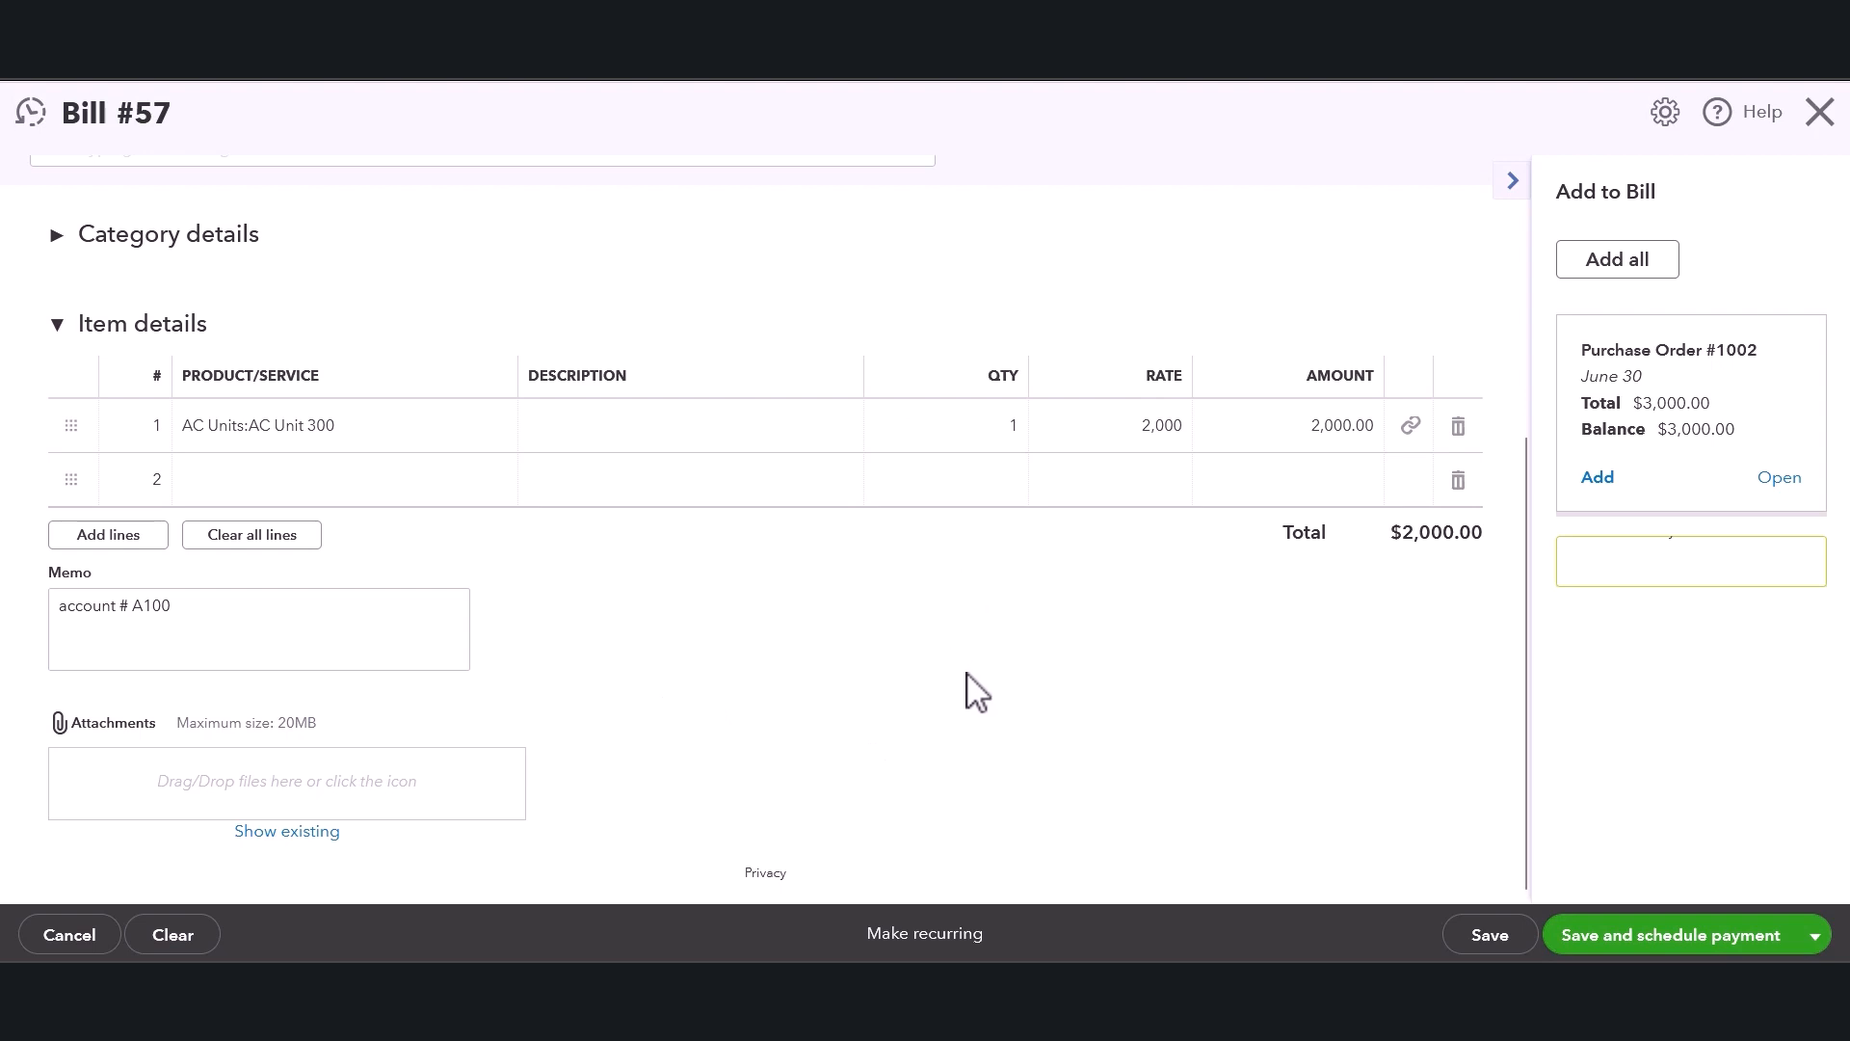
scroll(985, 692, "up", 3)
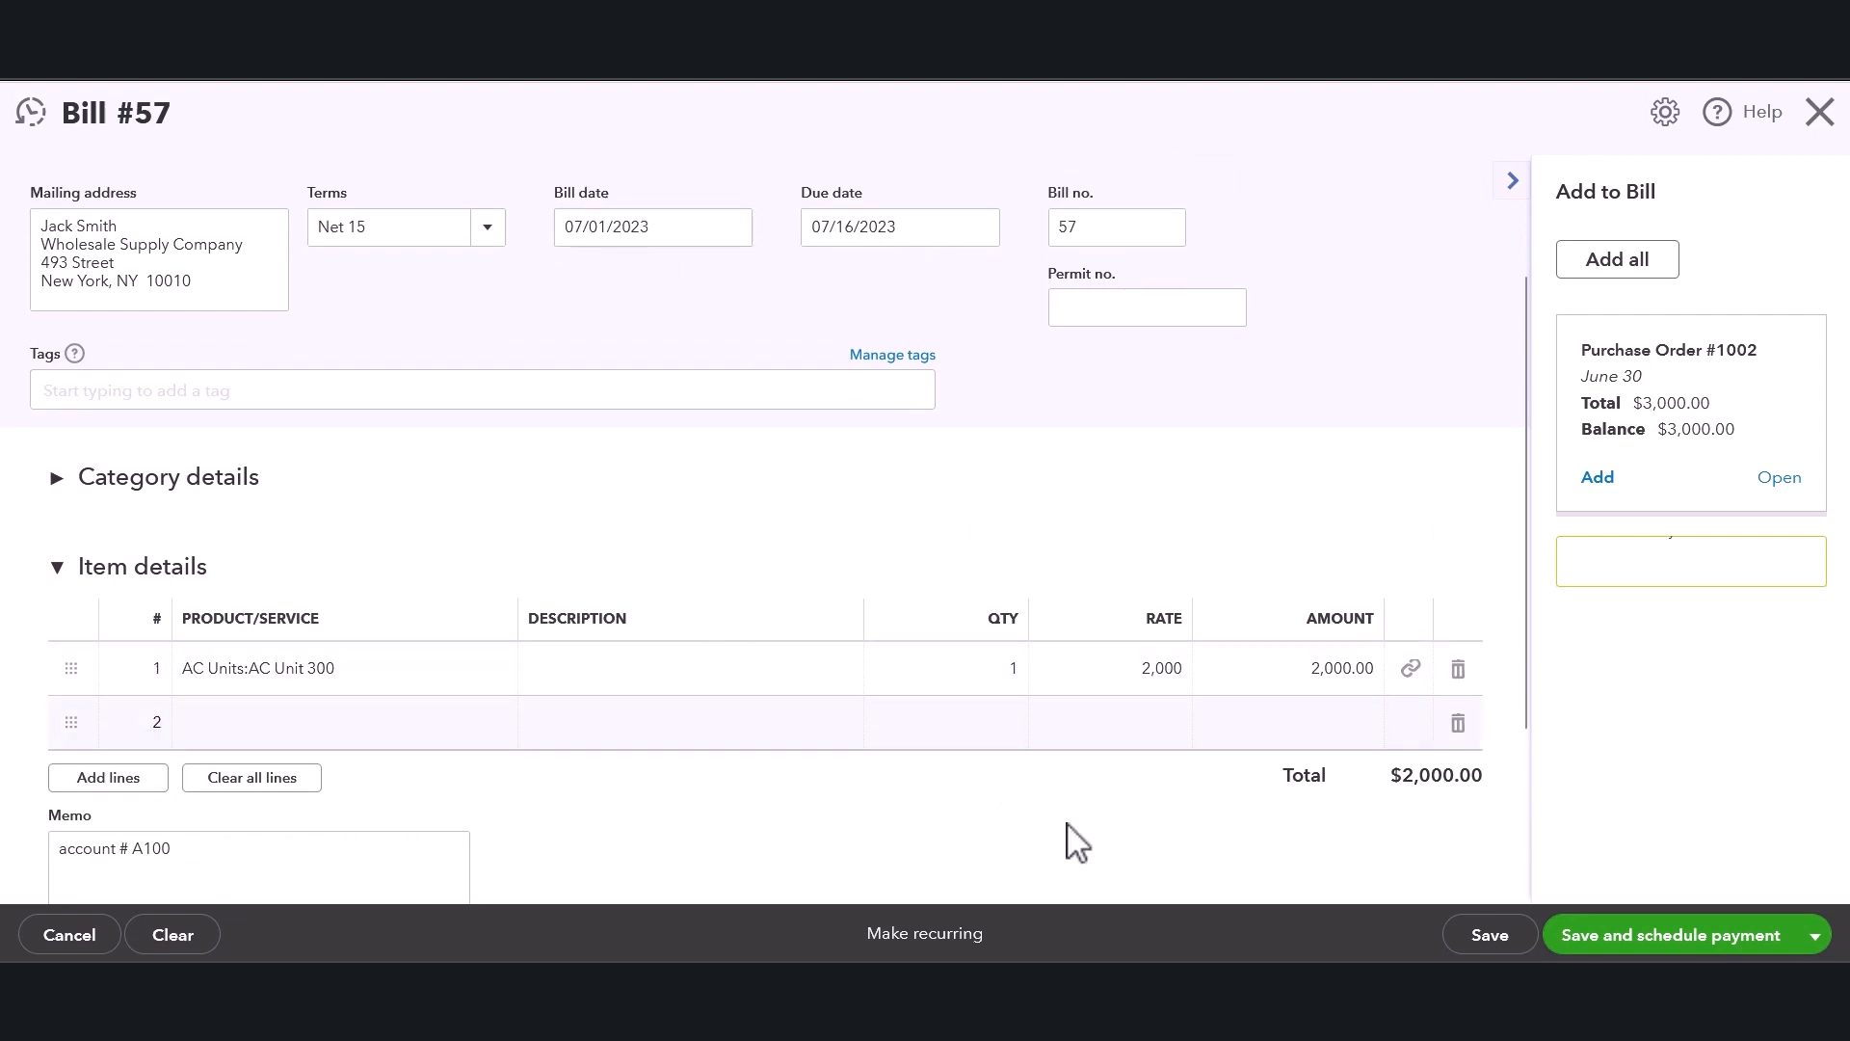
scroll(1138, 848, "down", 2)
scroll(1210, 859, "up", 2)
scroll(1208, 862, "down", 2)
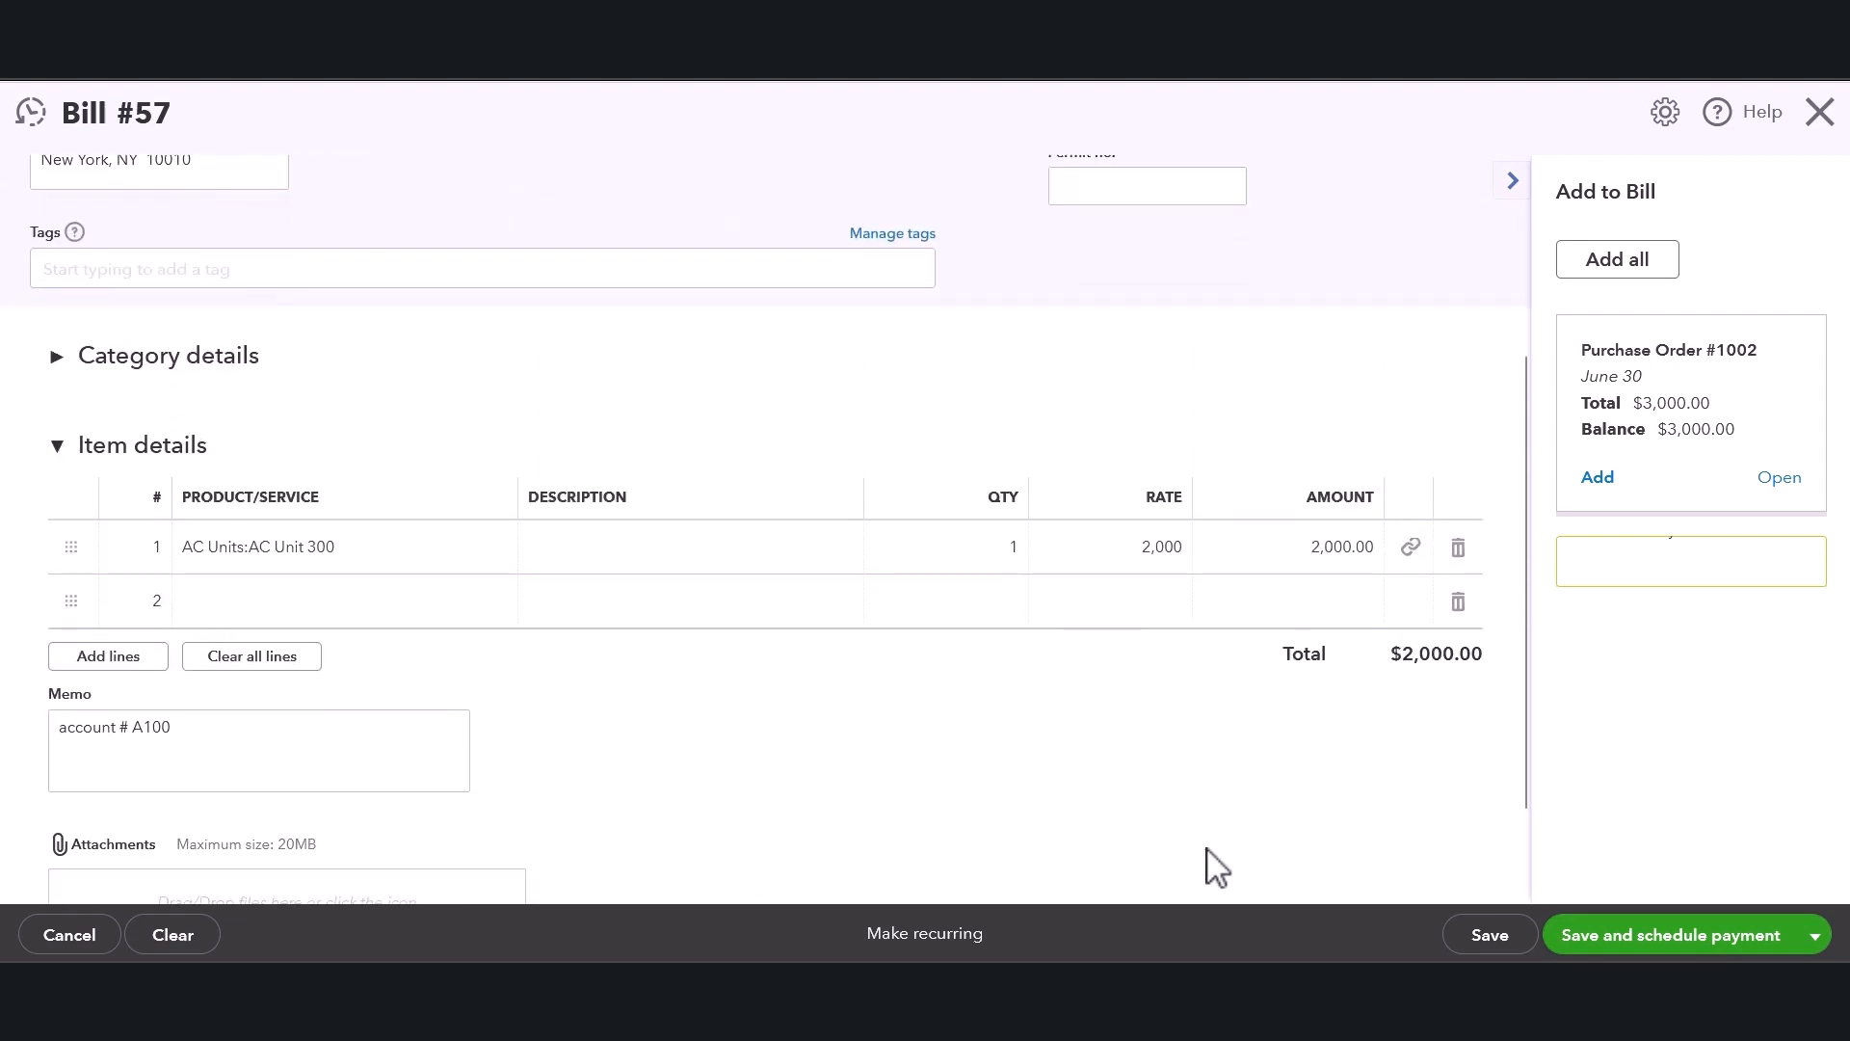
scroll(1160, 673, "up", 4)
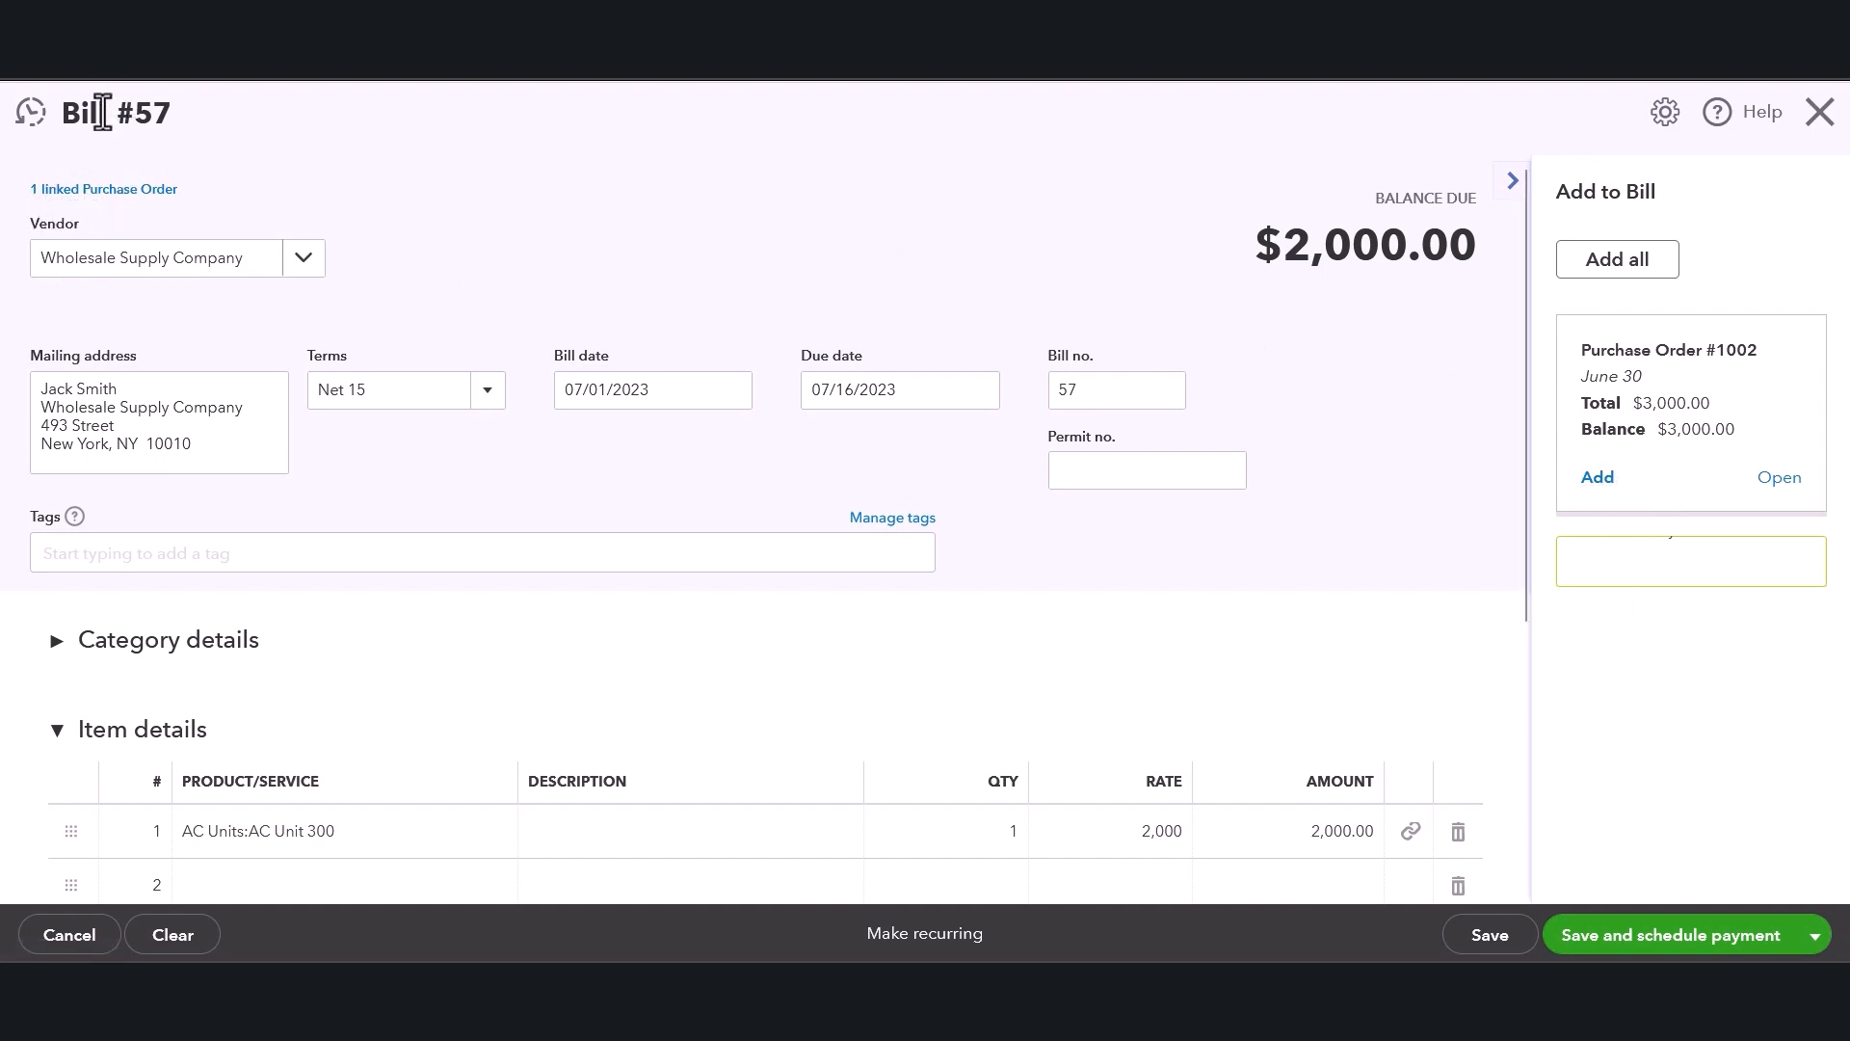
scroll(1427, 539, "down", 3)
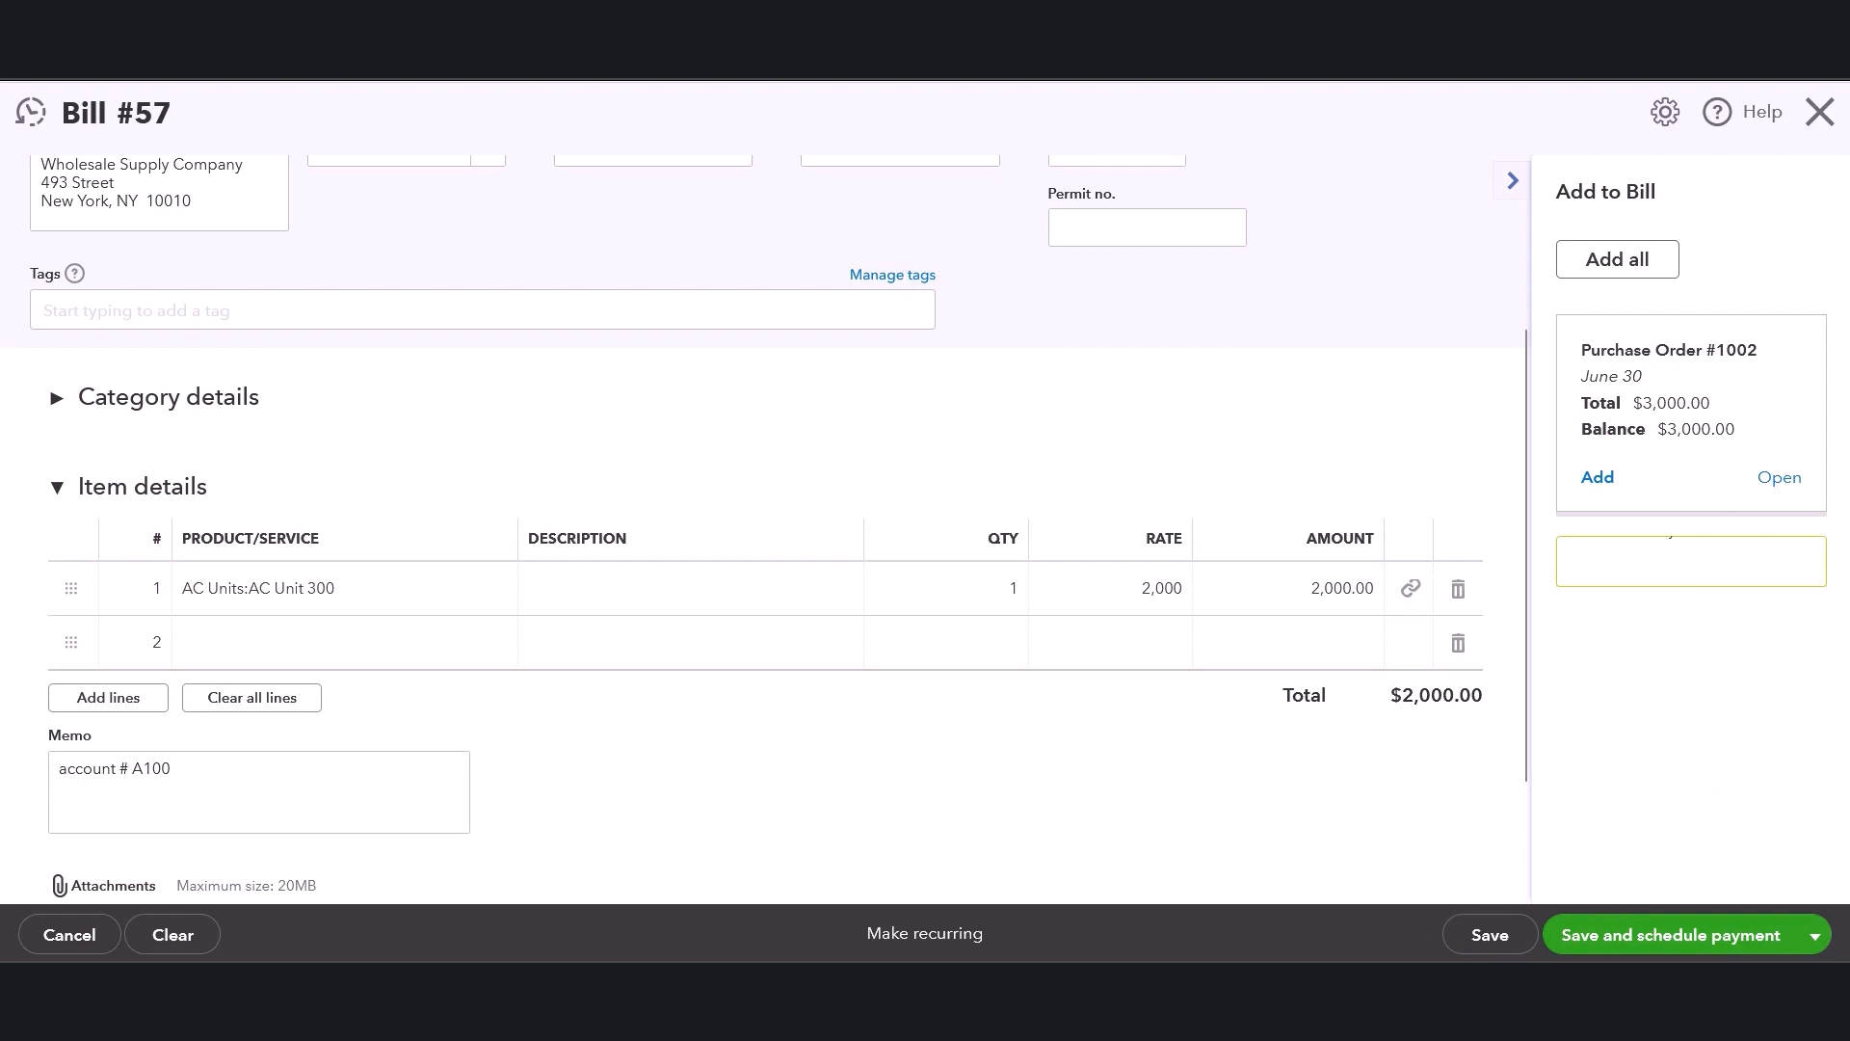
scroll(829, 424, "down", 2)
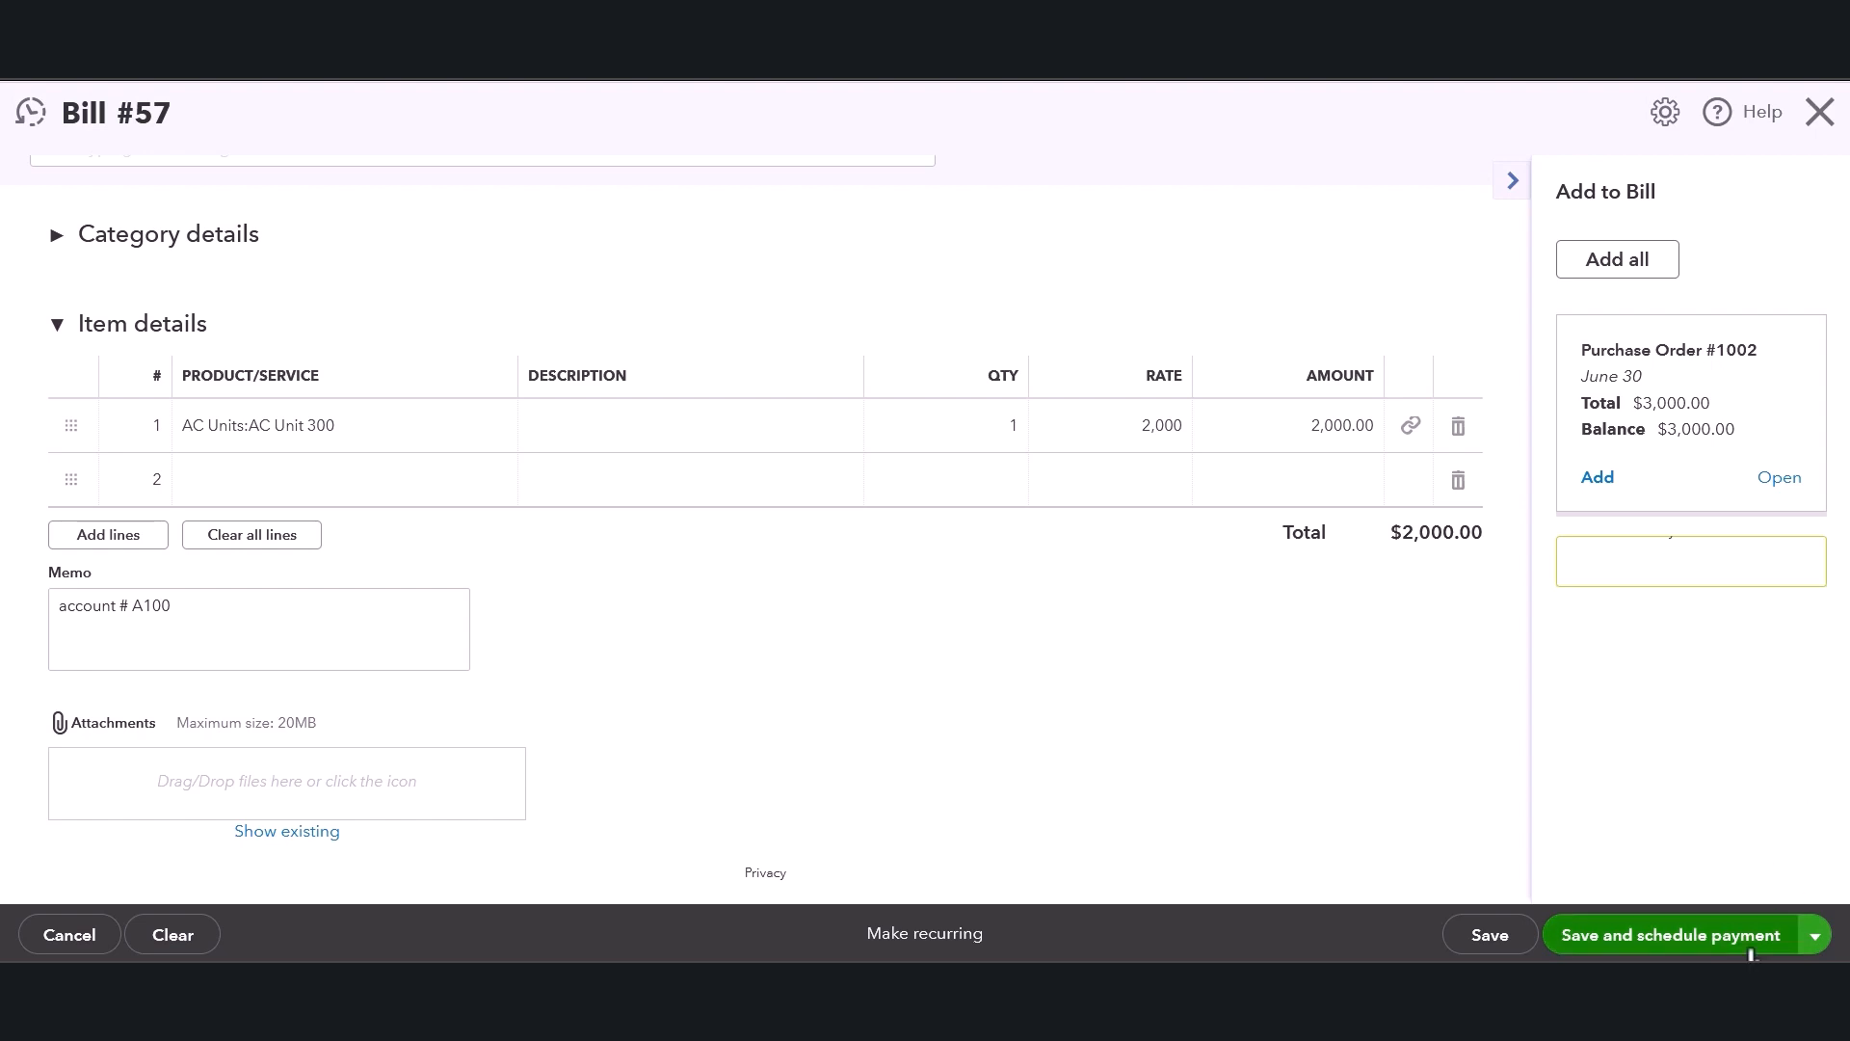
Save the bill.
left_click(1815, 936)
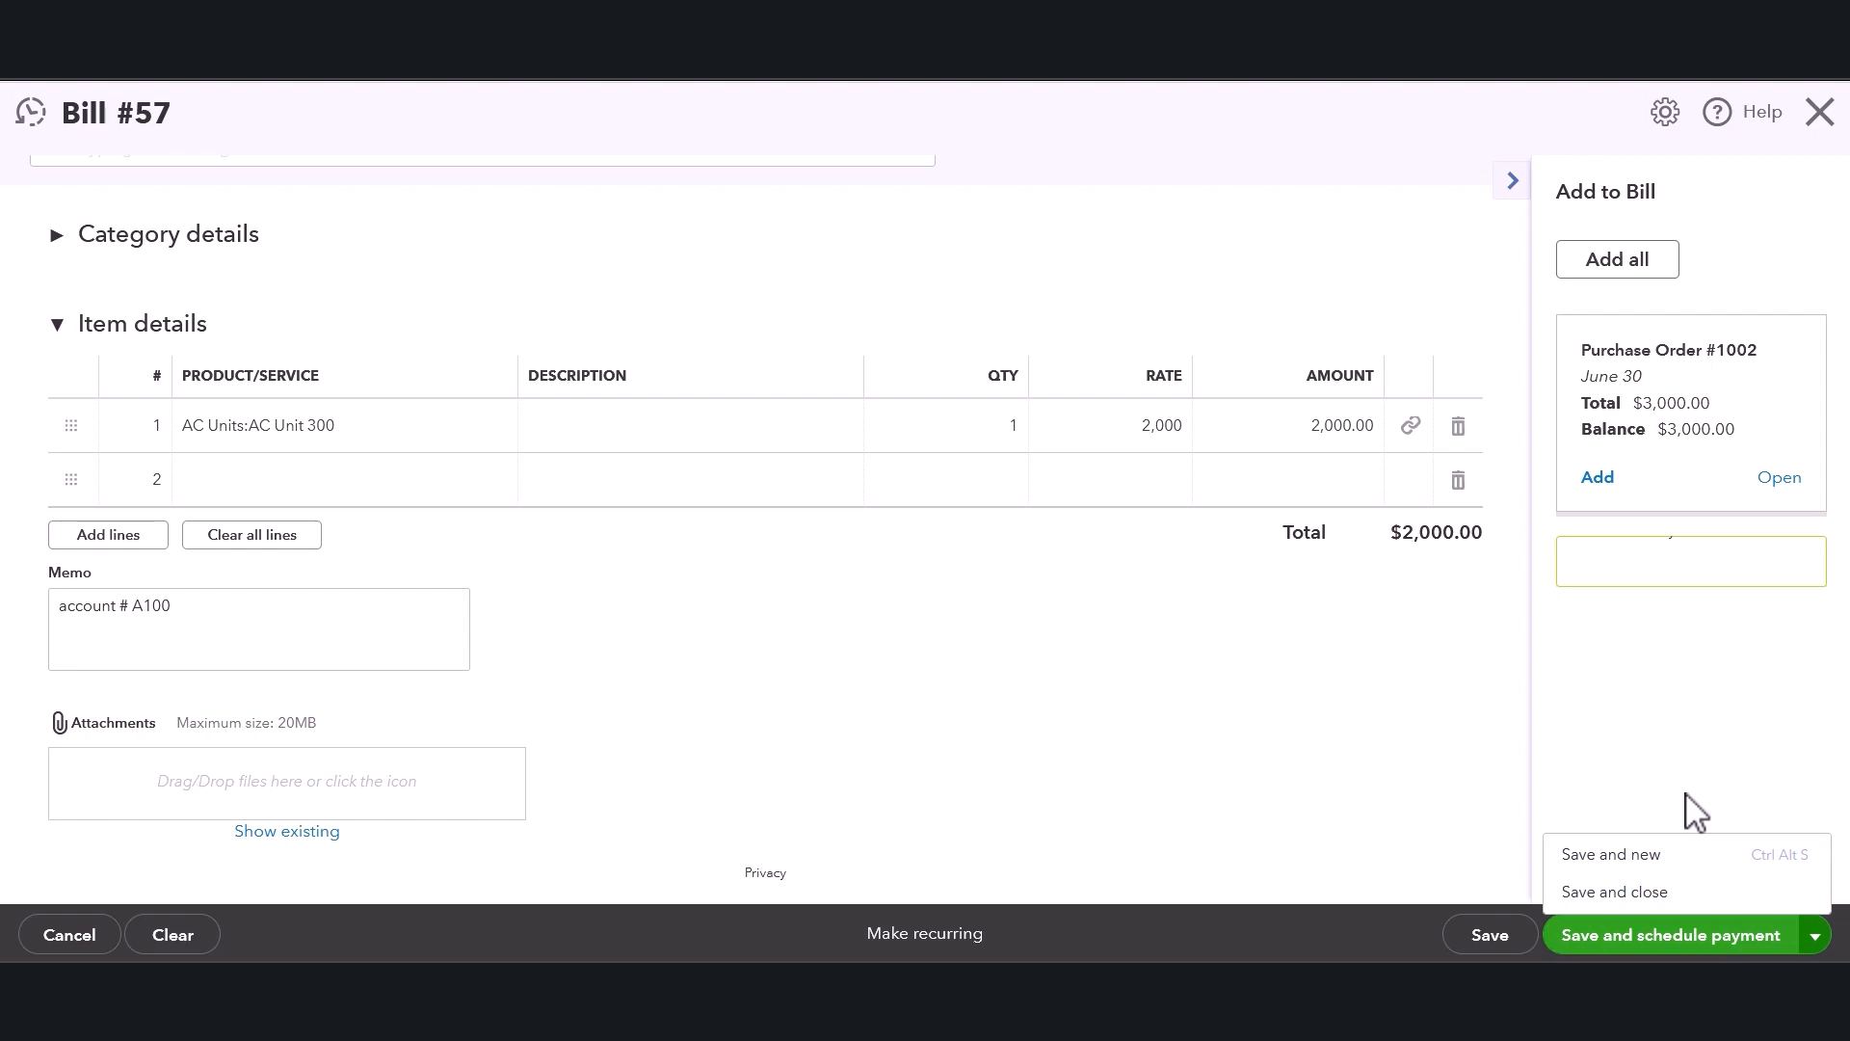
left_click(1375, 781)
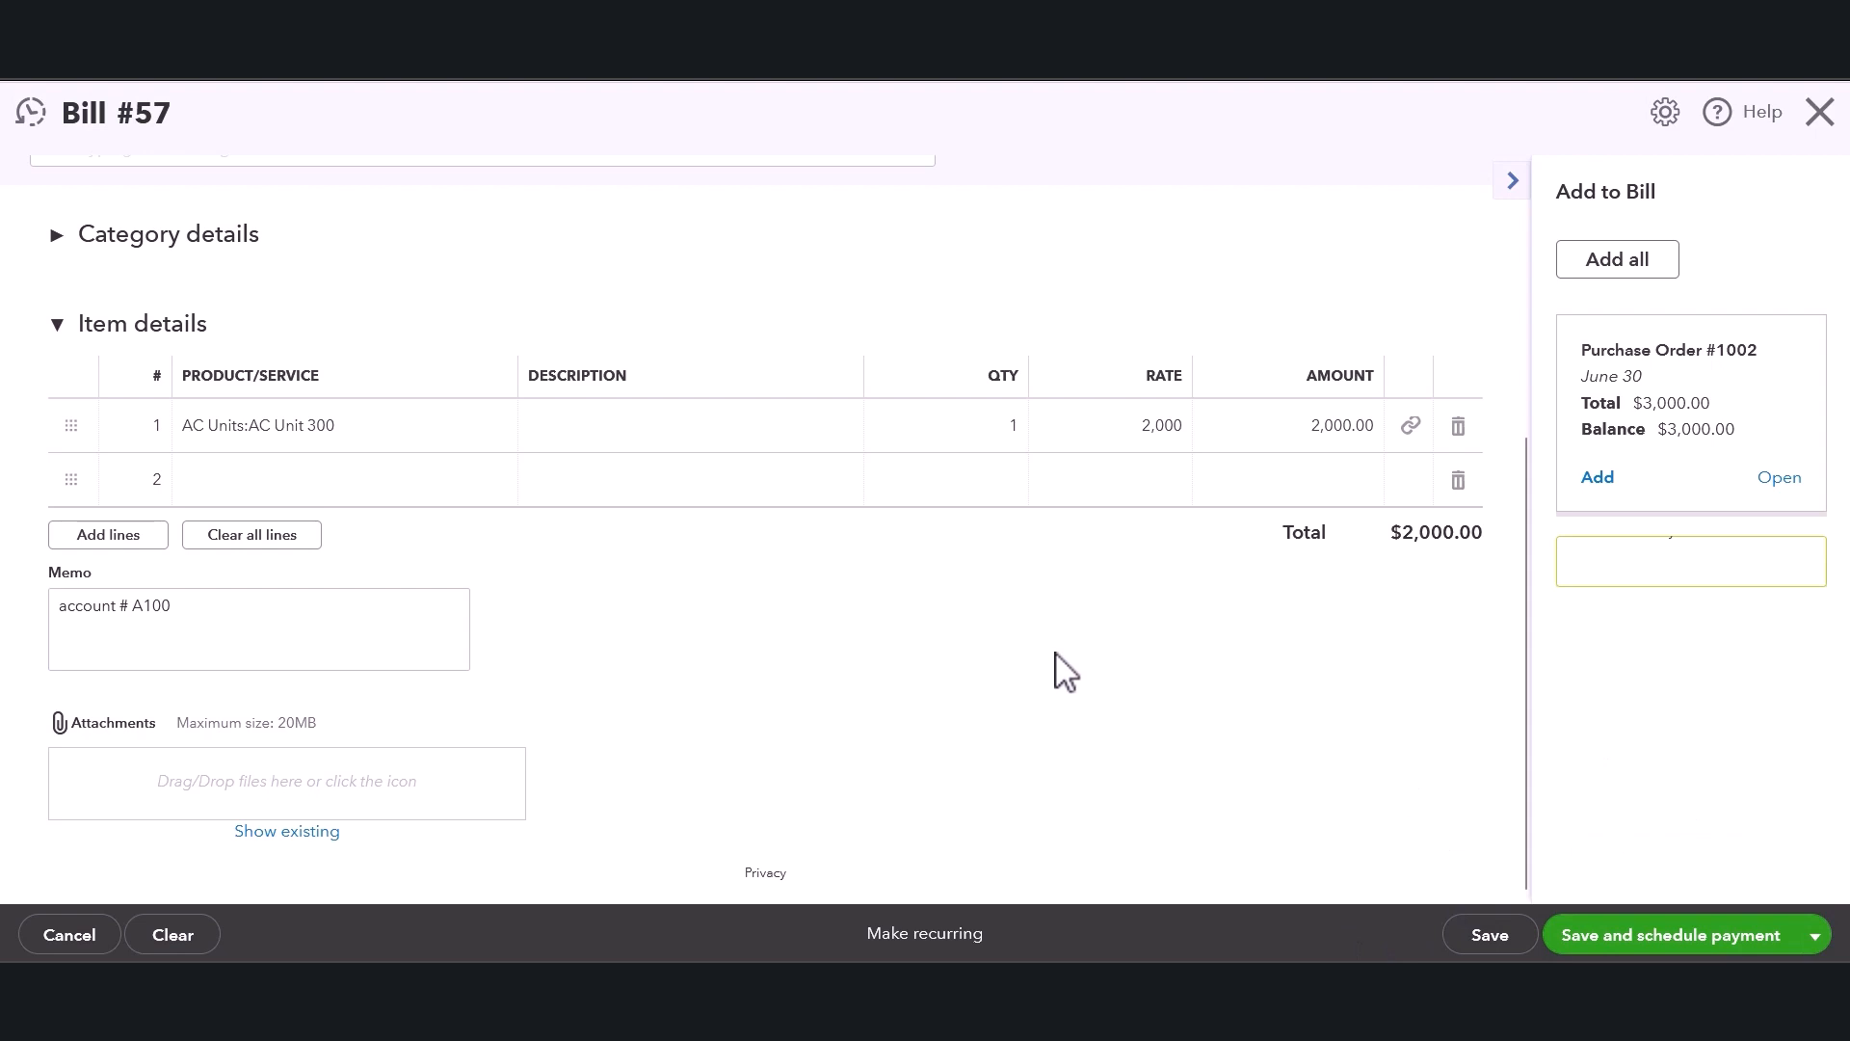
left_click(1490, 940)
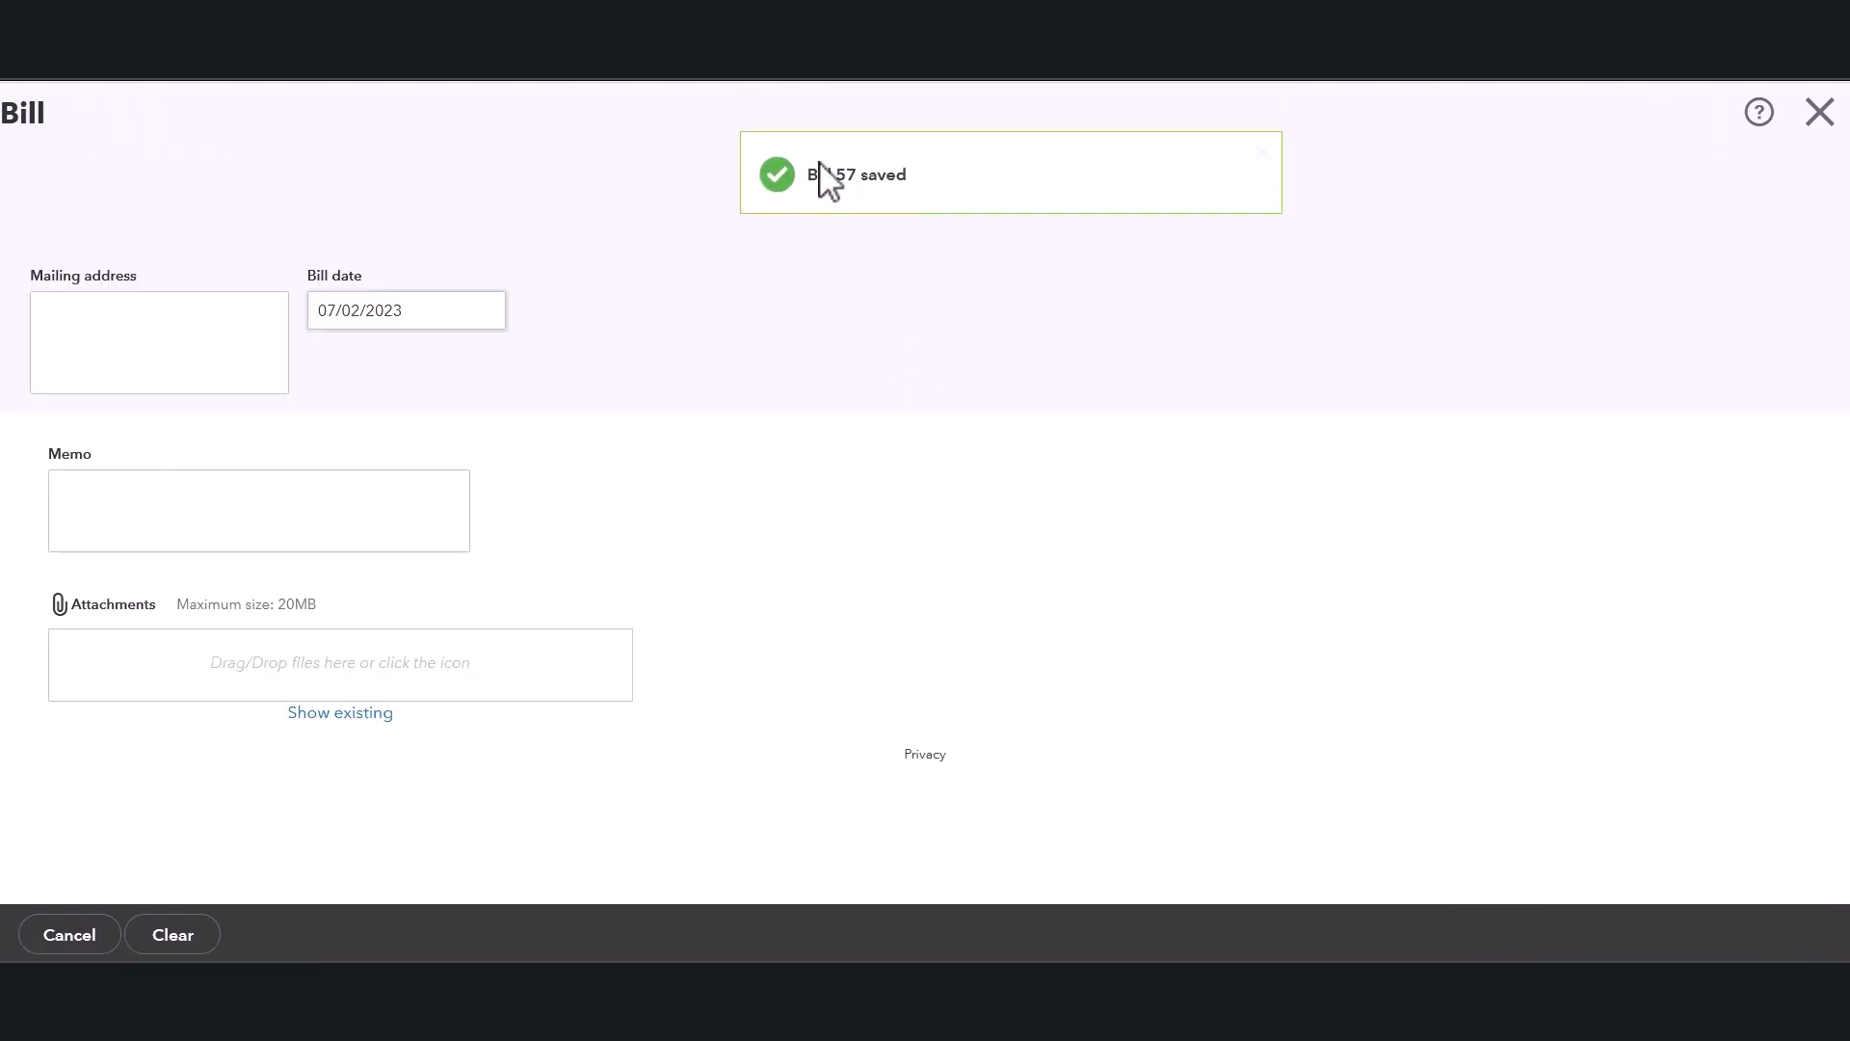
Open the transaction journal for the saved bill #57.
scroll(1340, 588, "down", 5)
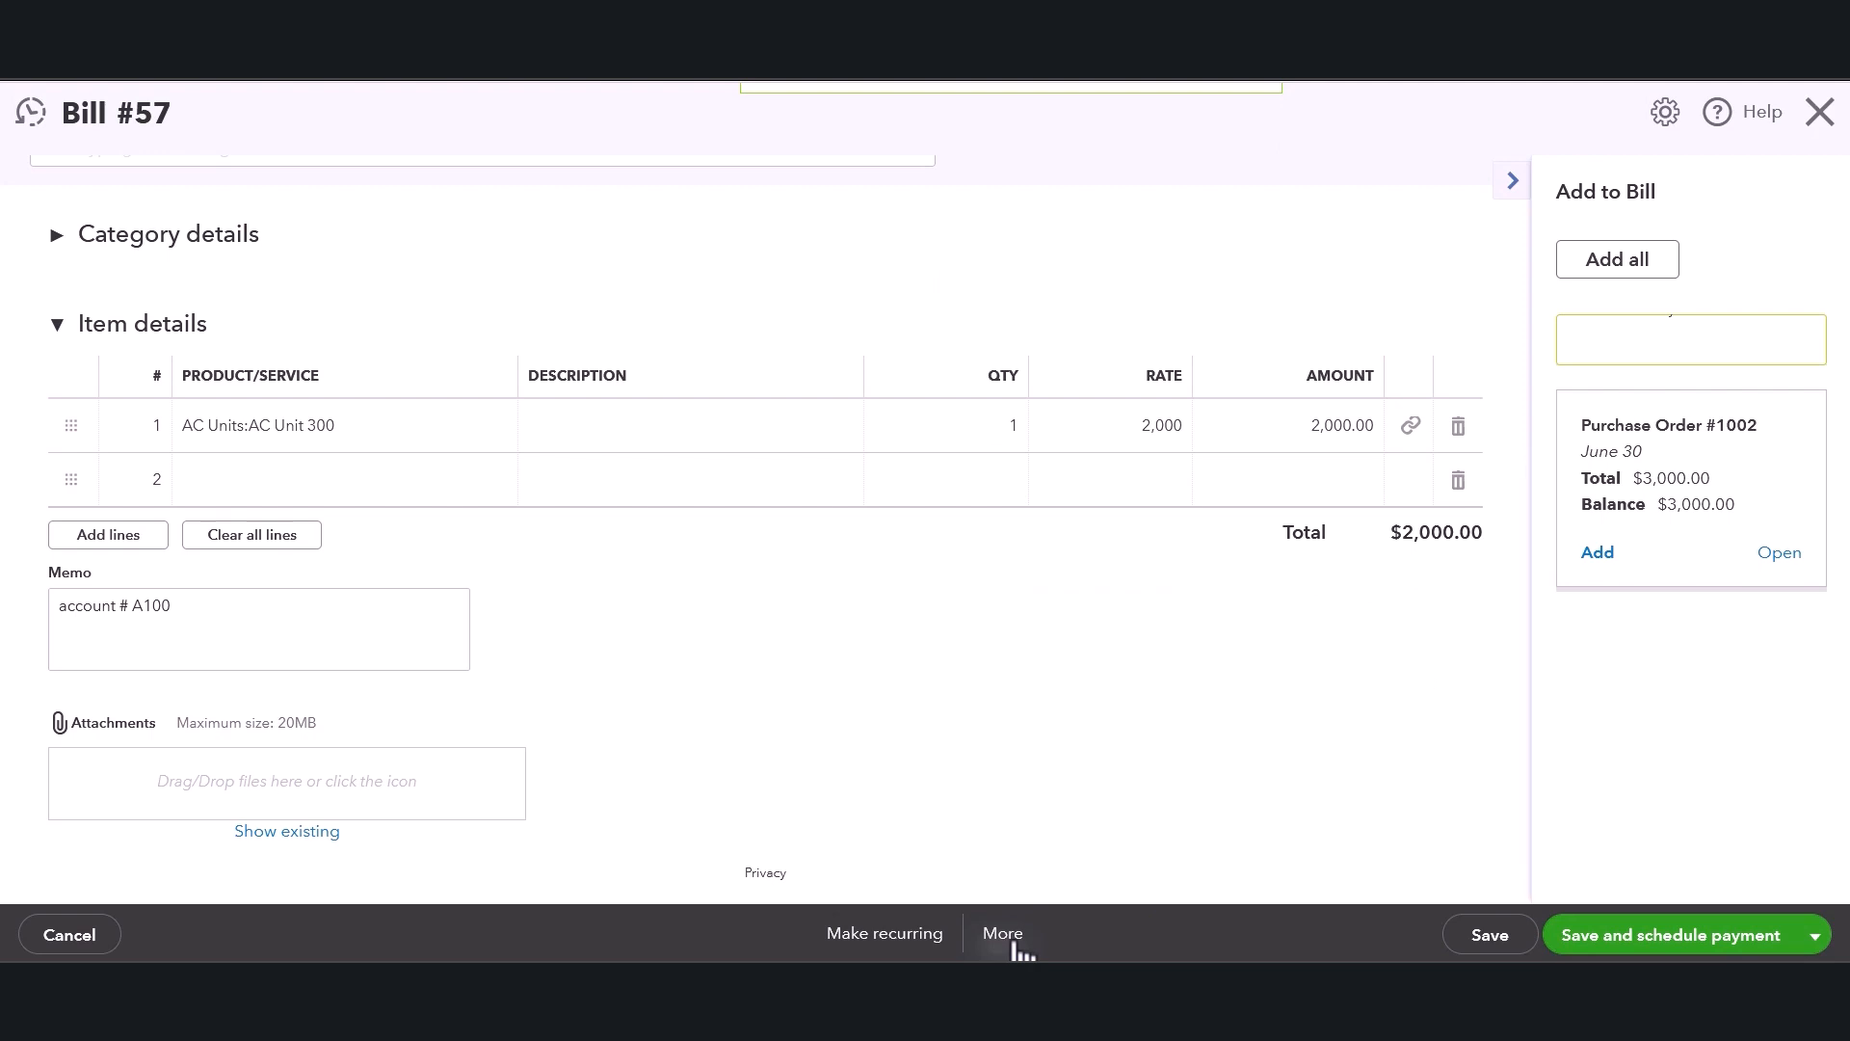
left_click(1017, 947)
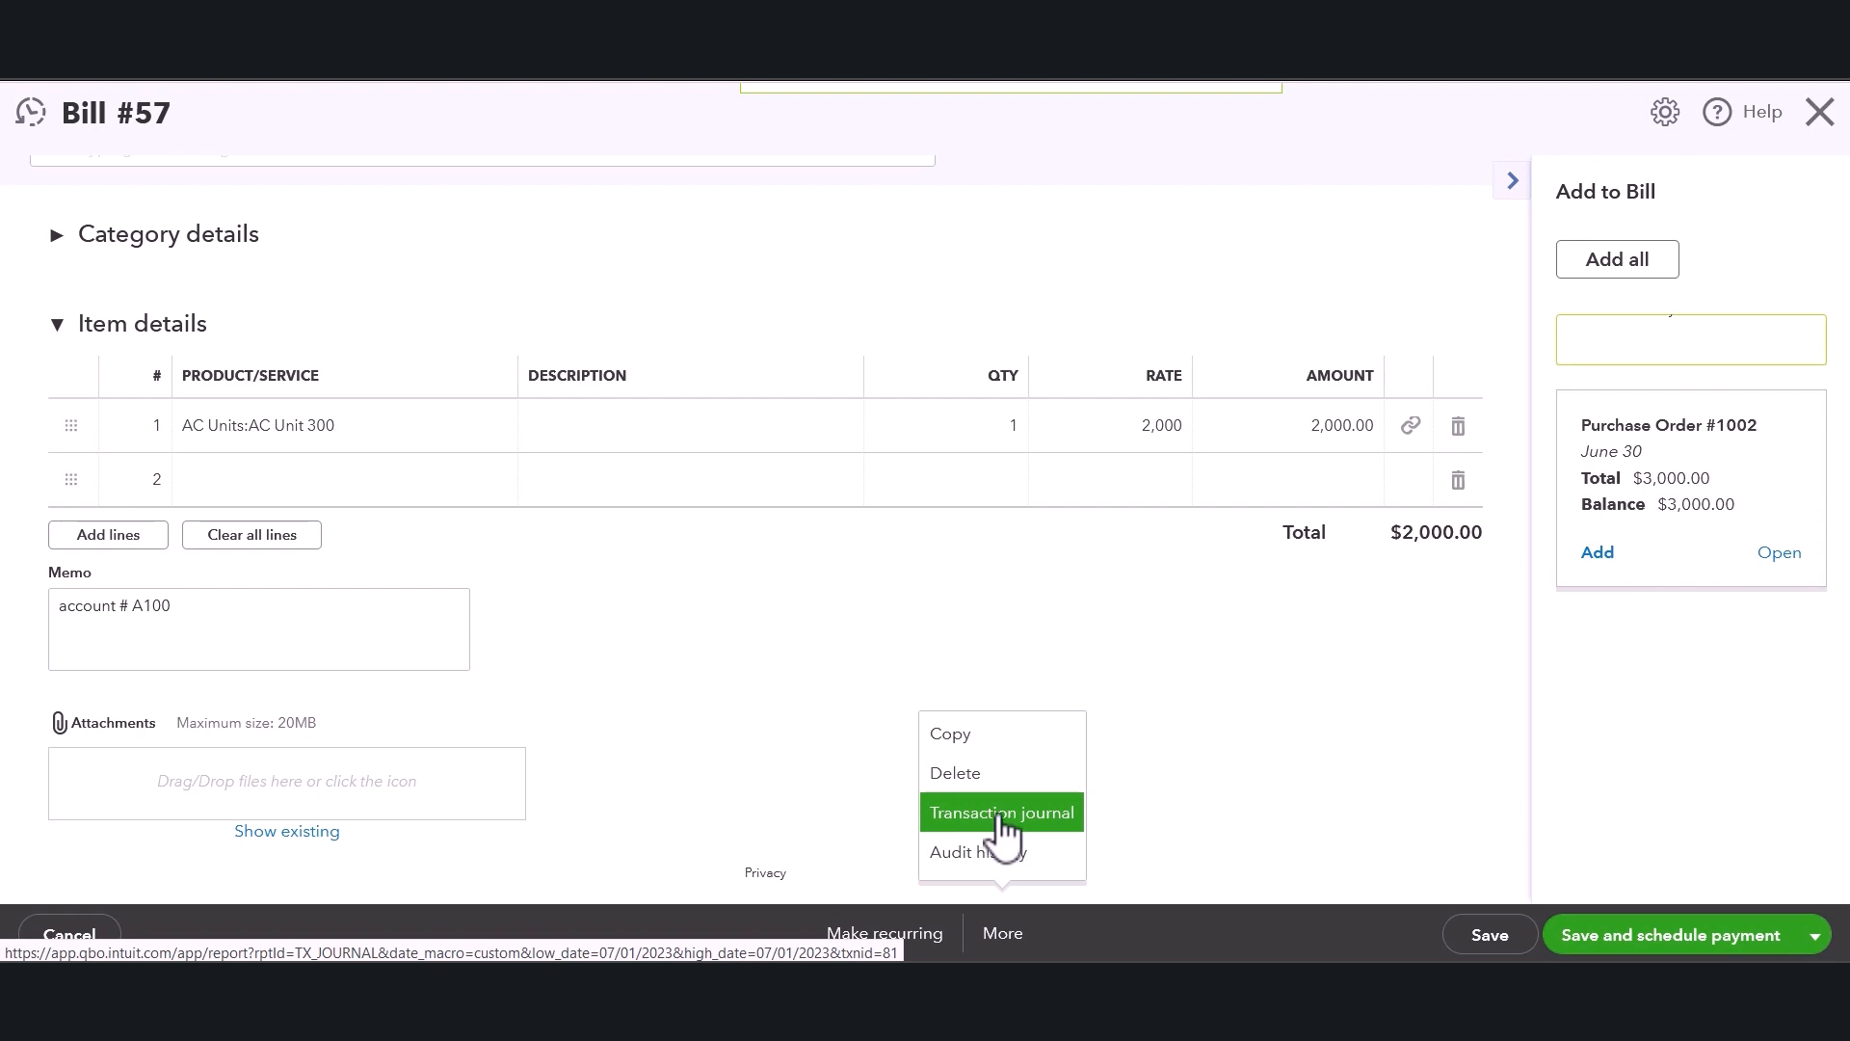
left_click(1002, 815)
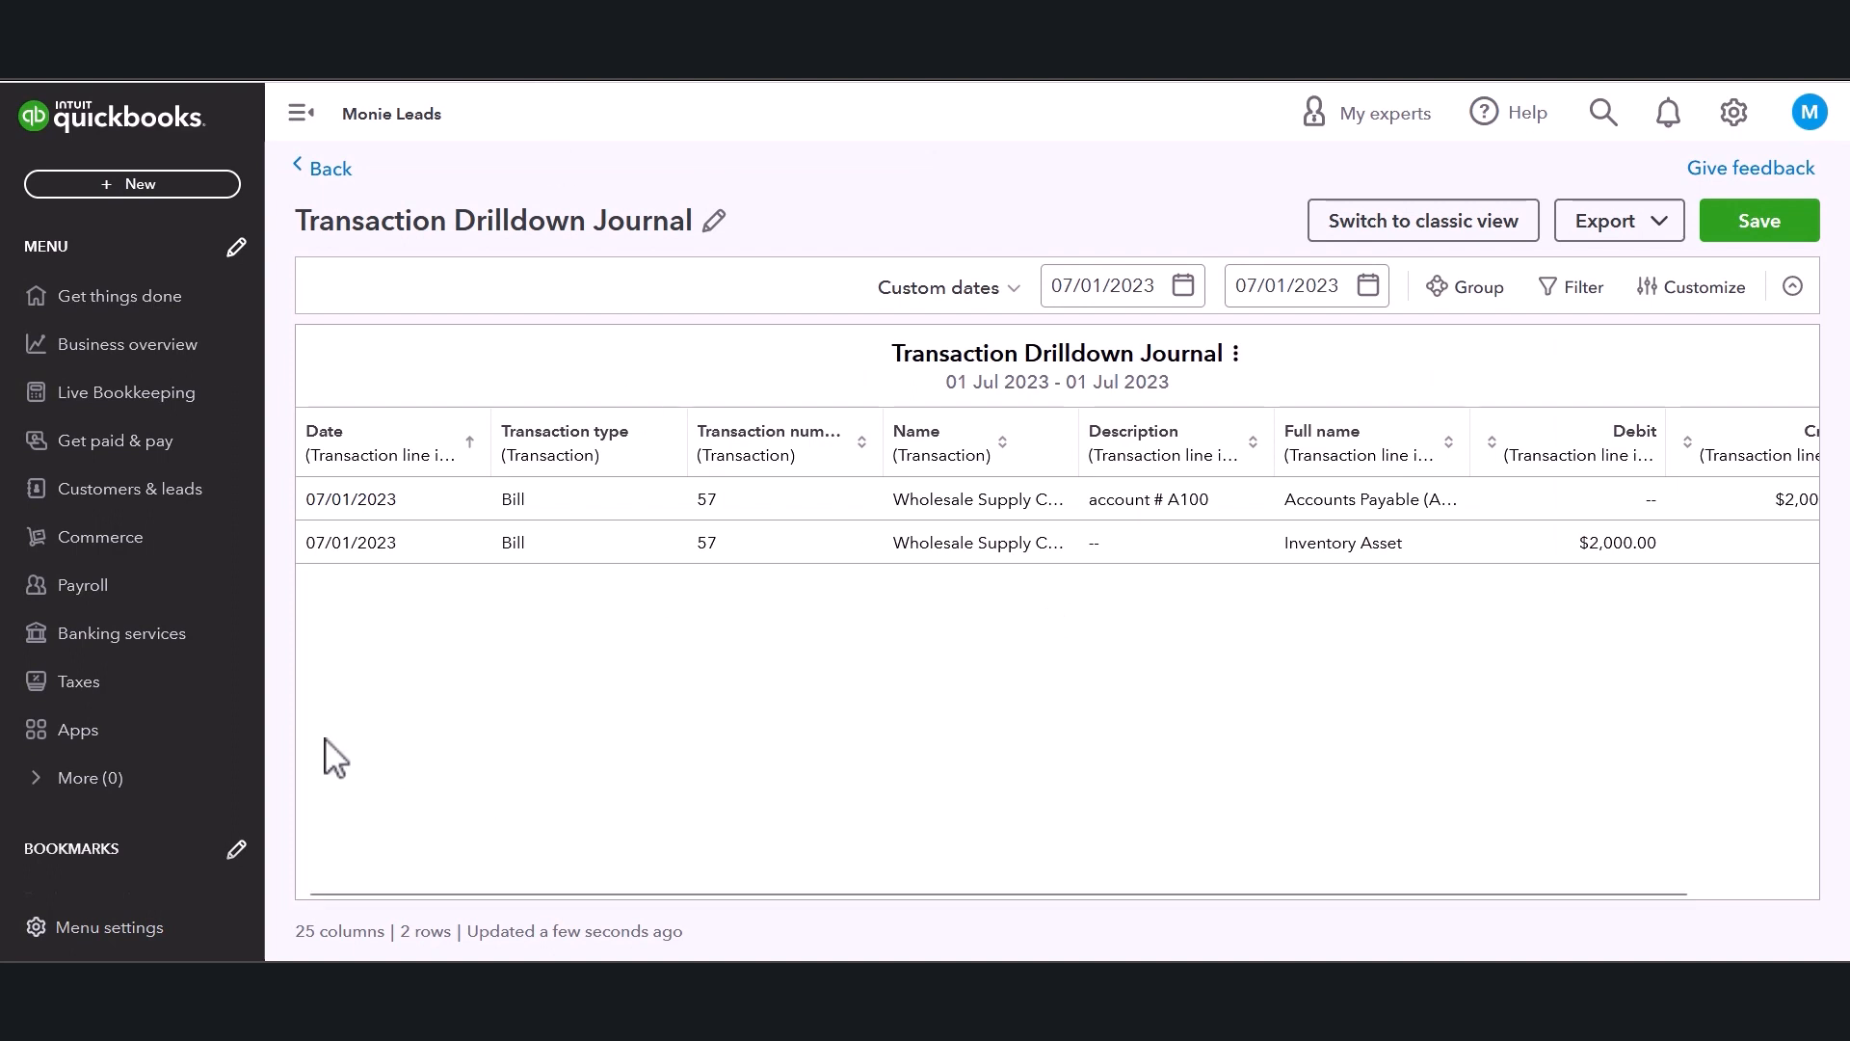
Examine the journal's debit and credit columns and the report's export options.
left_click_drag(615, 893, 834, 898)
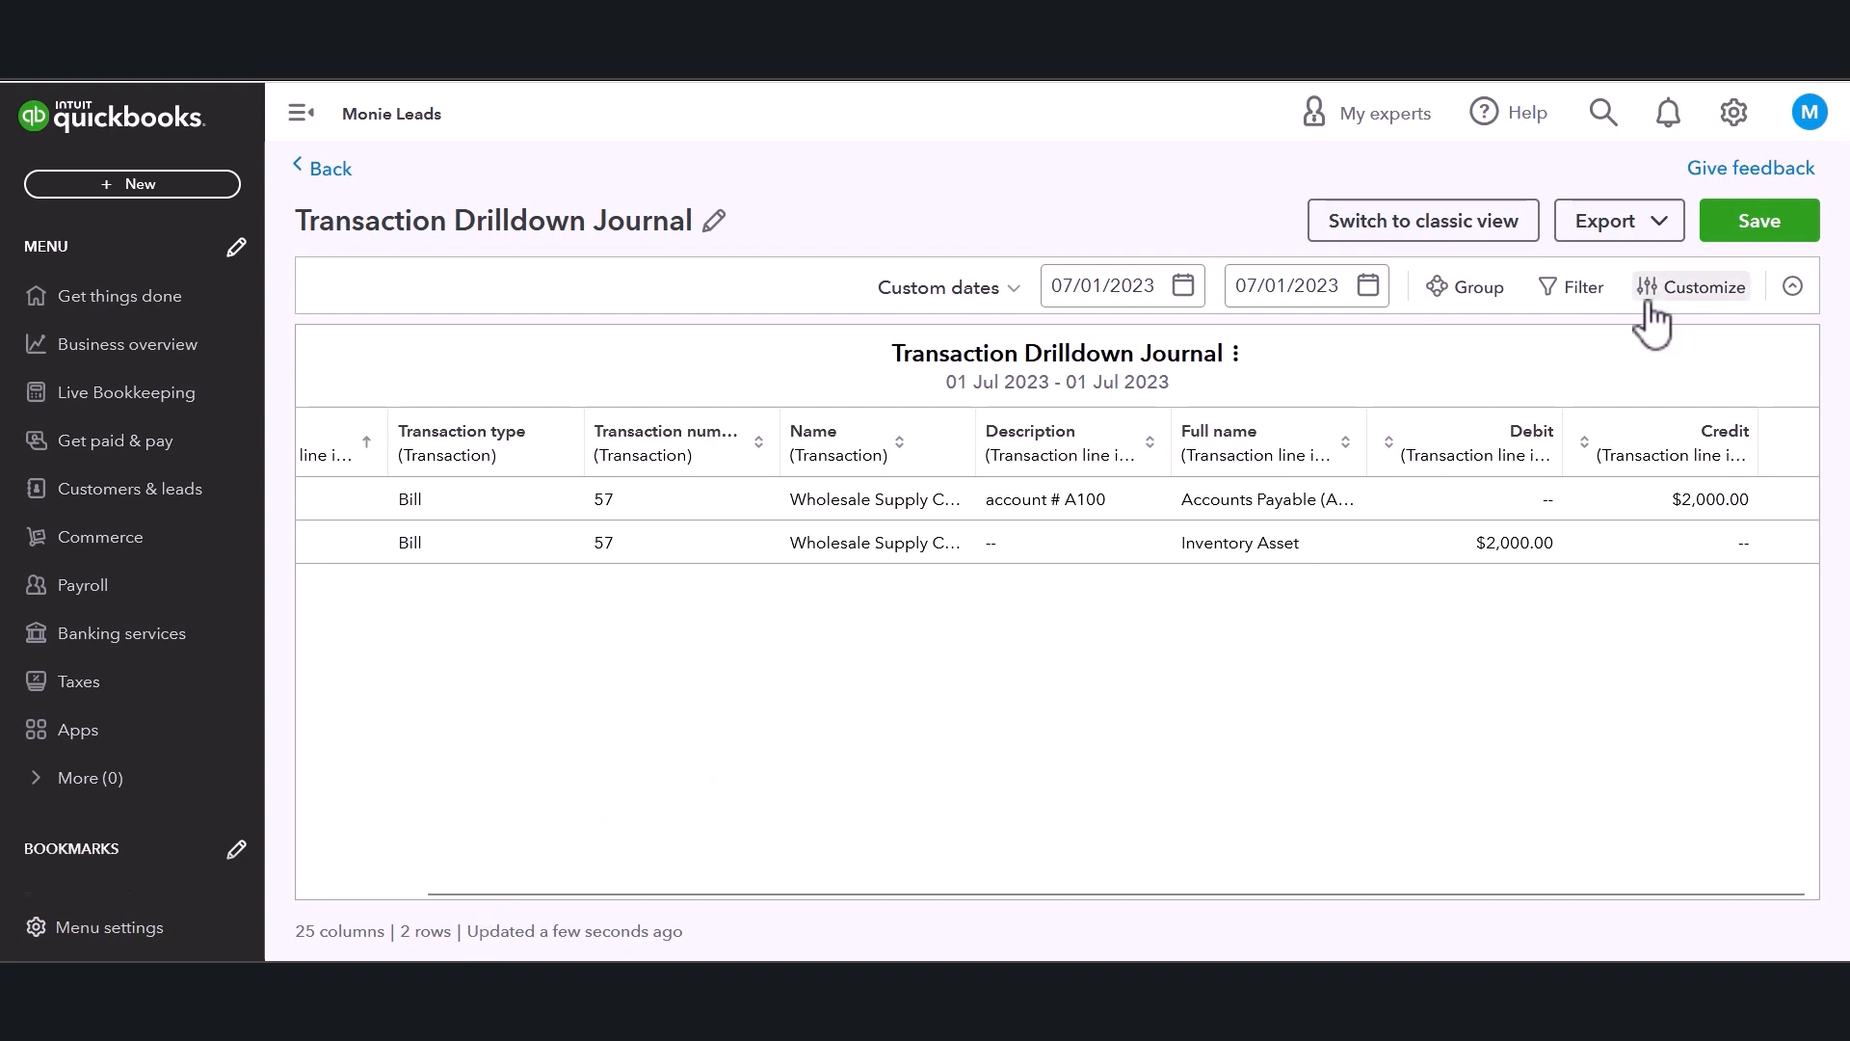
left_click(1648, 231)
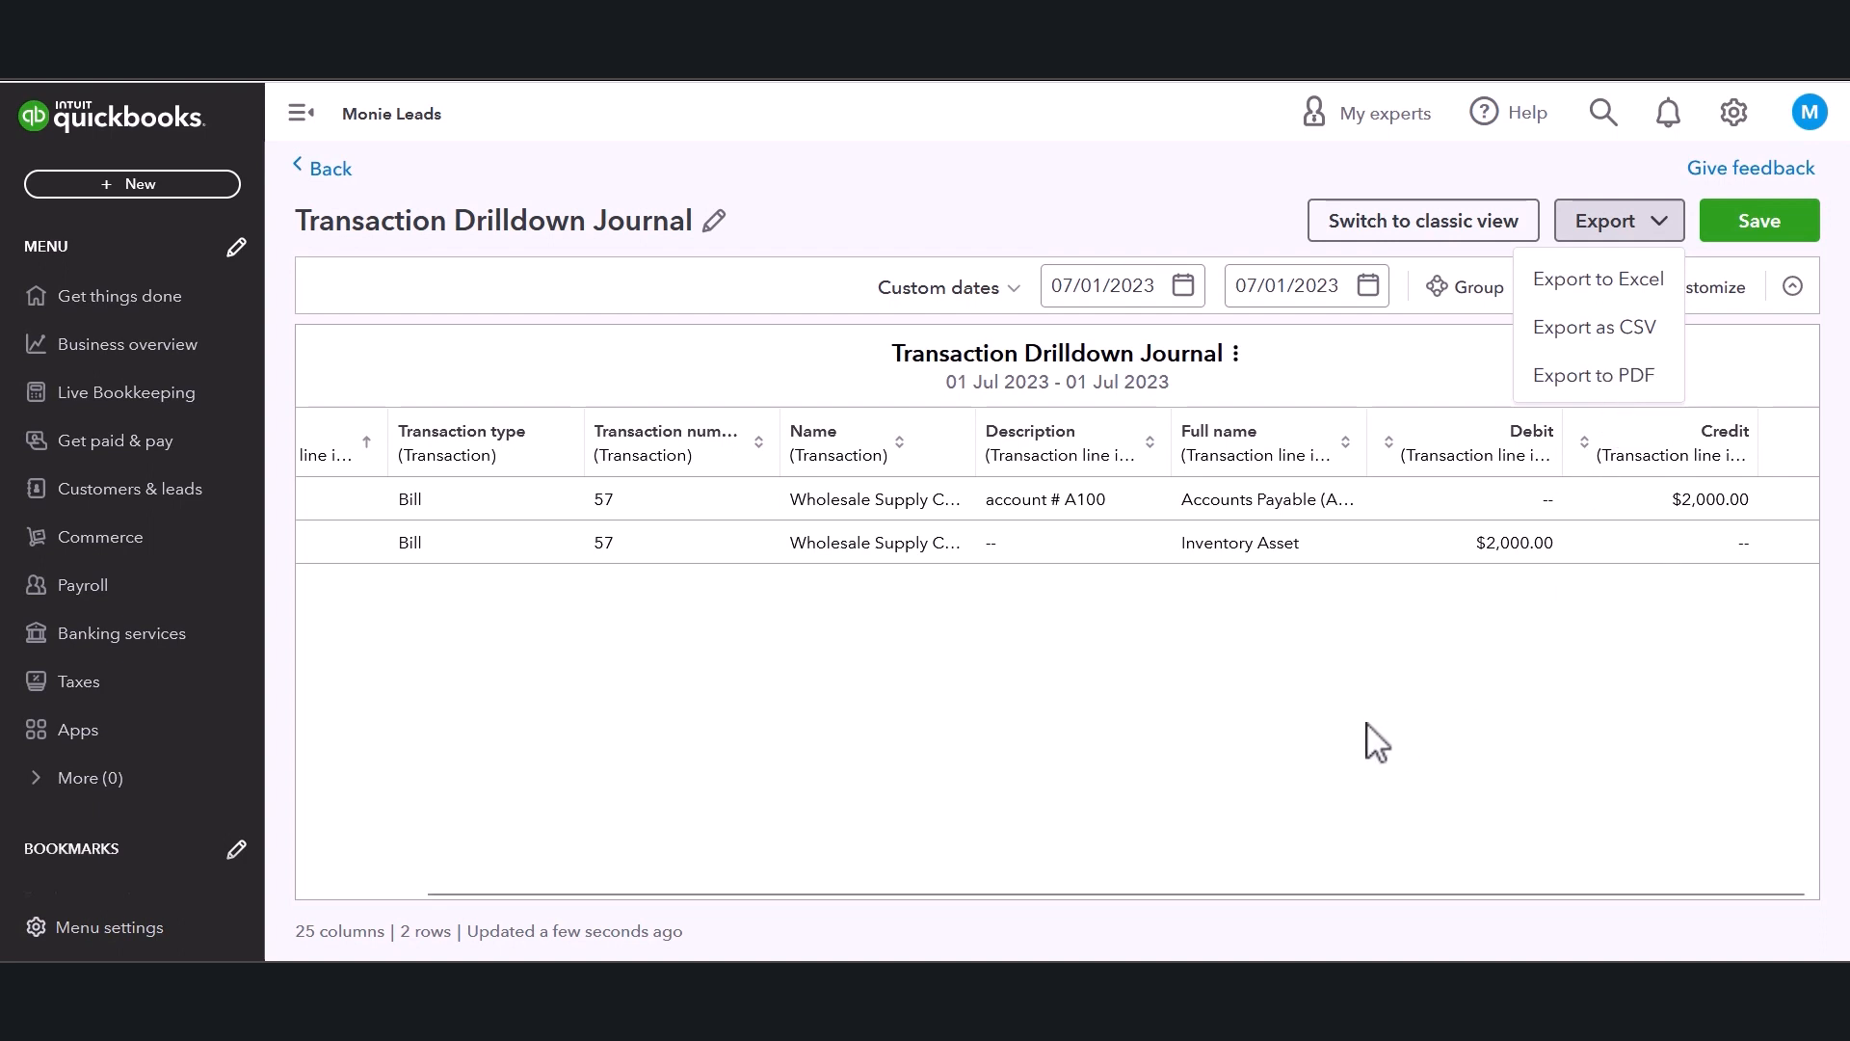
left_click(1419, 677)
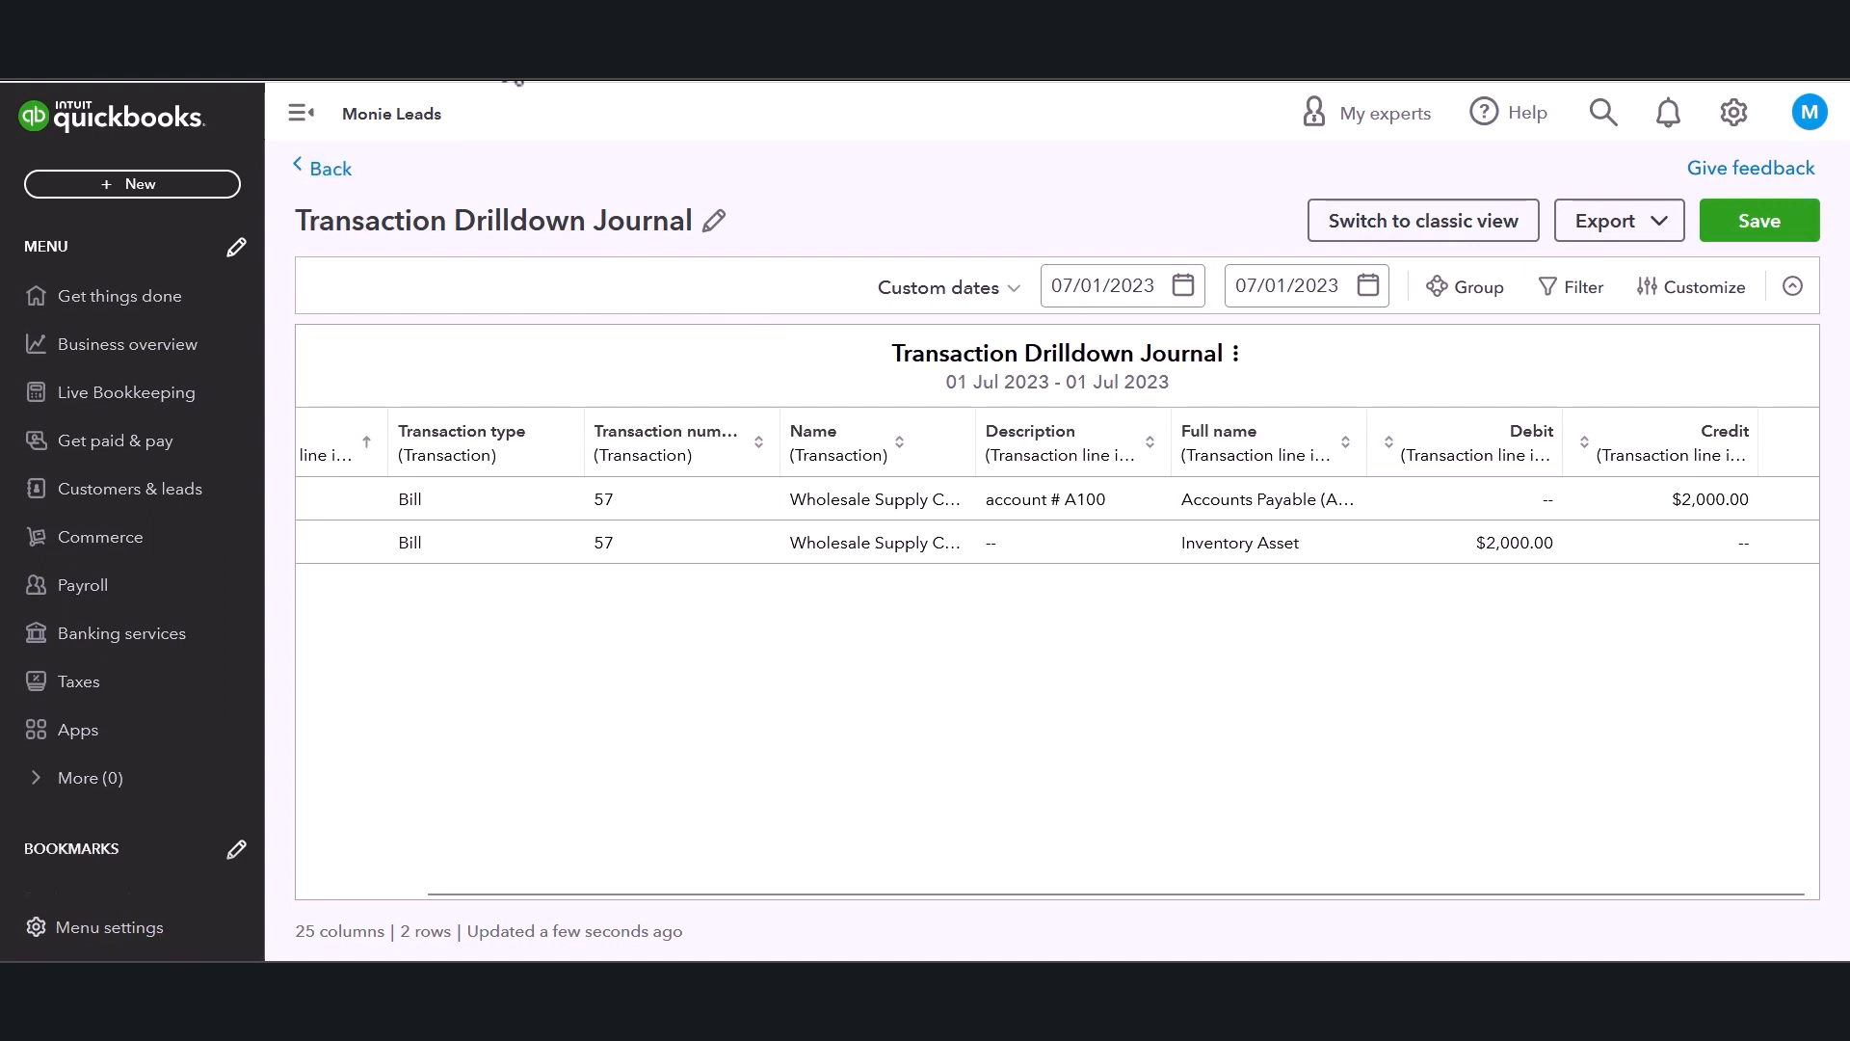
Return to the Vendors list and open the Wholesale Supply Company record.
left_click(326, 169)
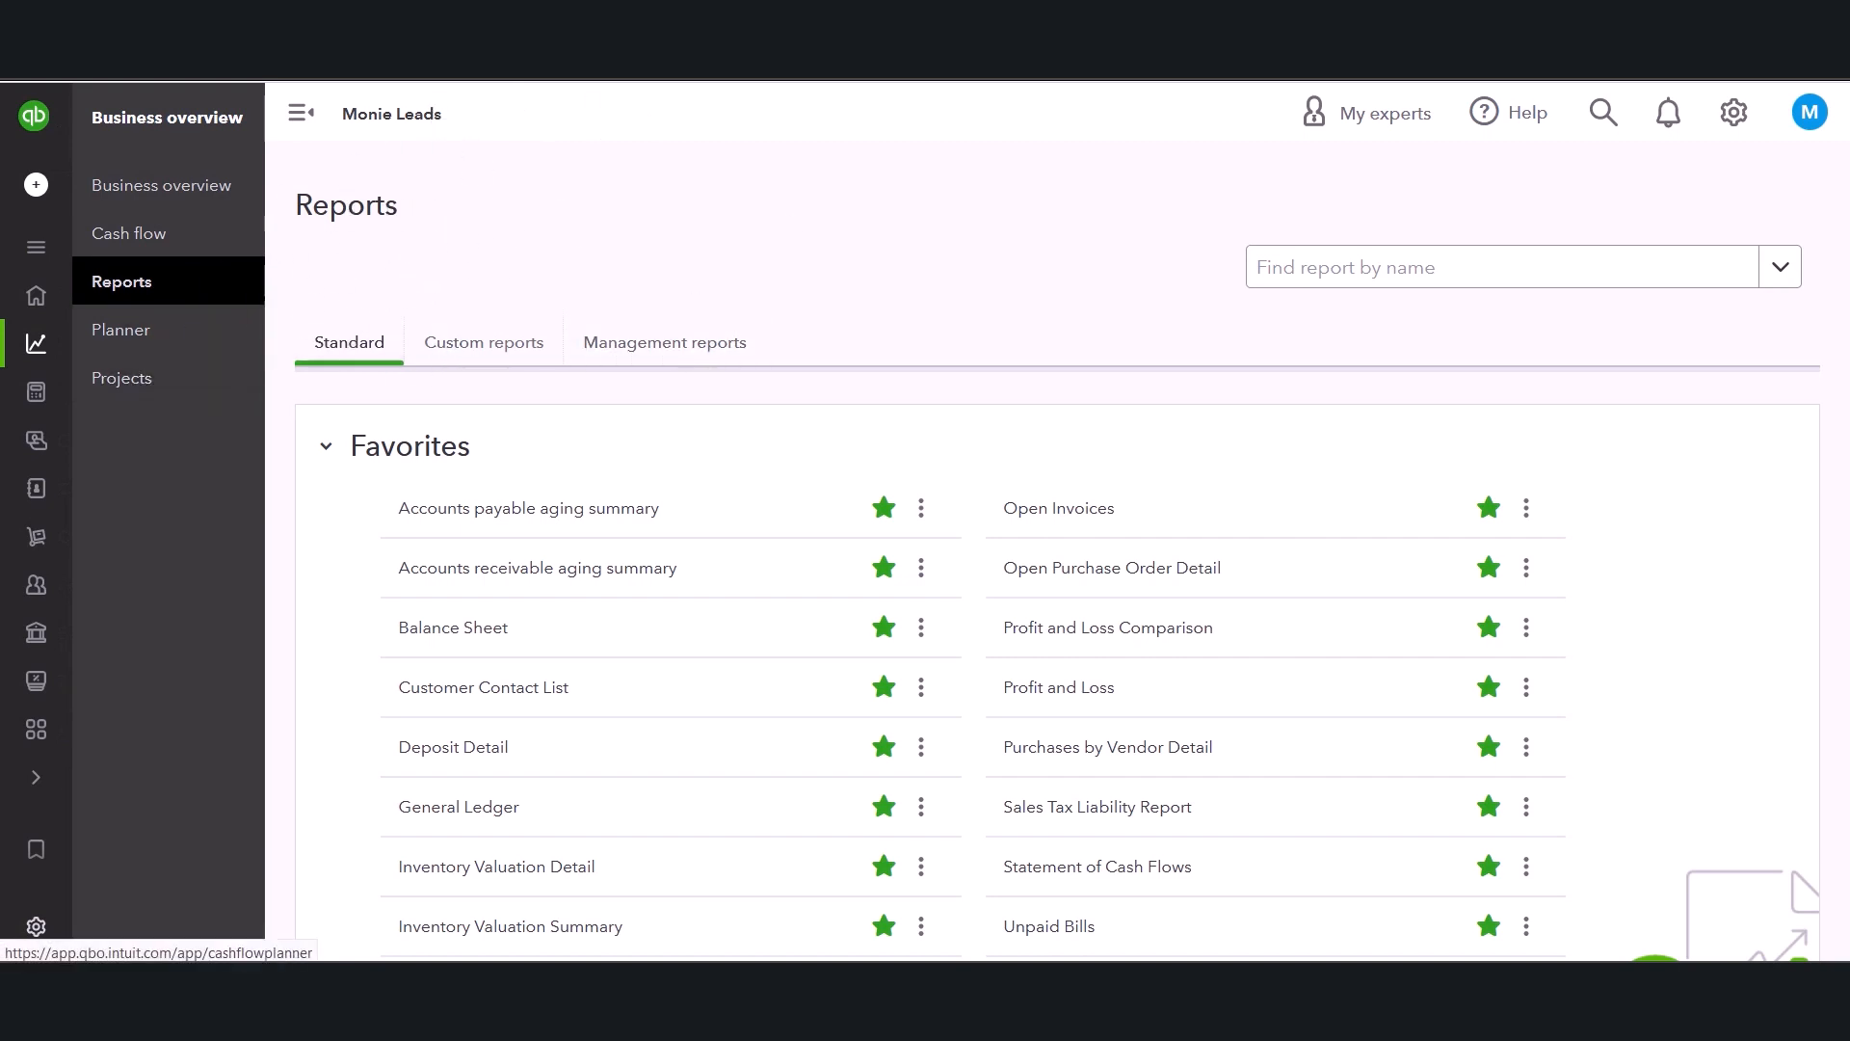
mouse_move(21, 495)
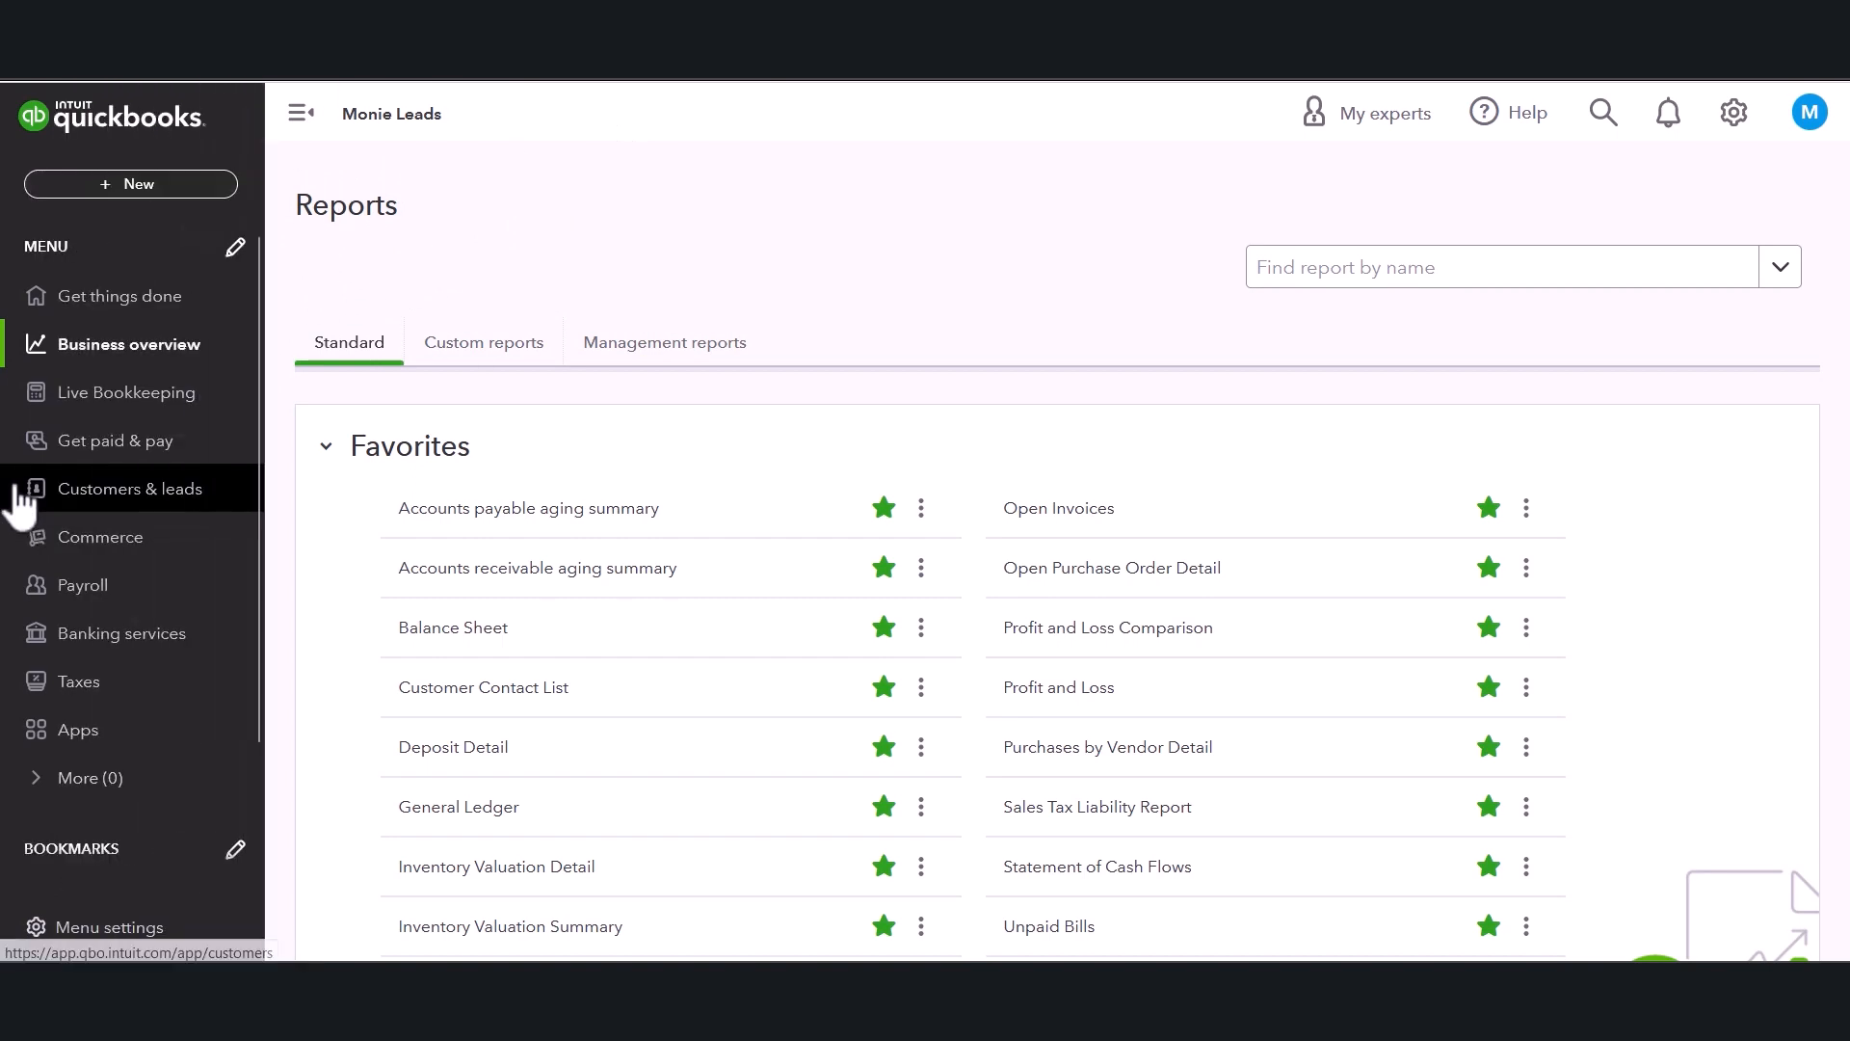
left_click(89, 445)
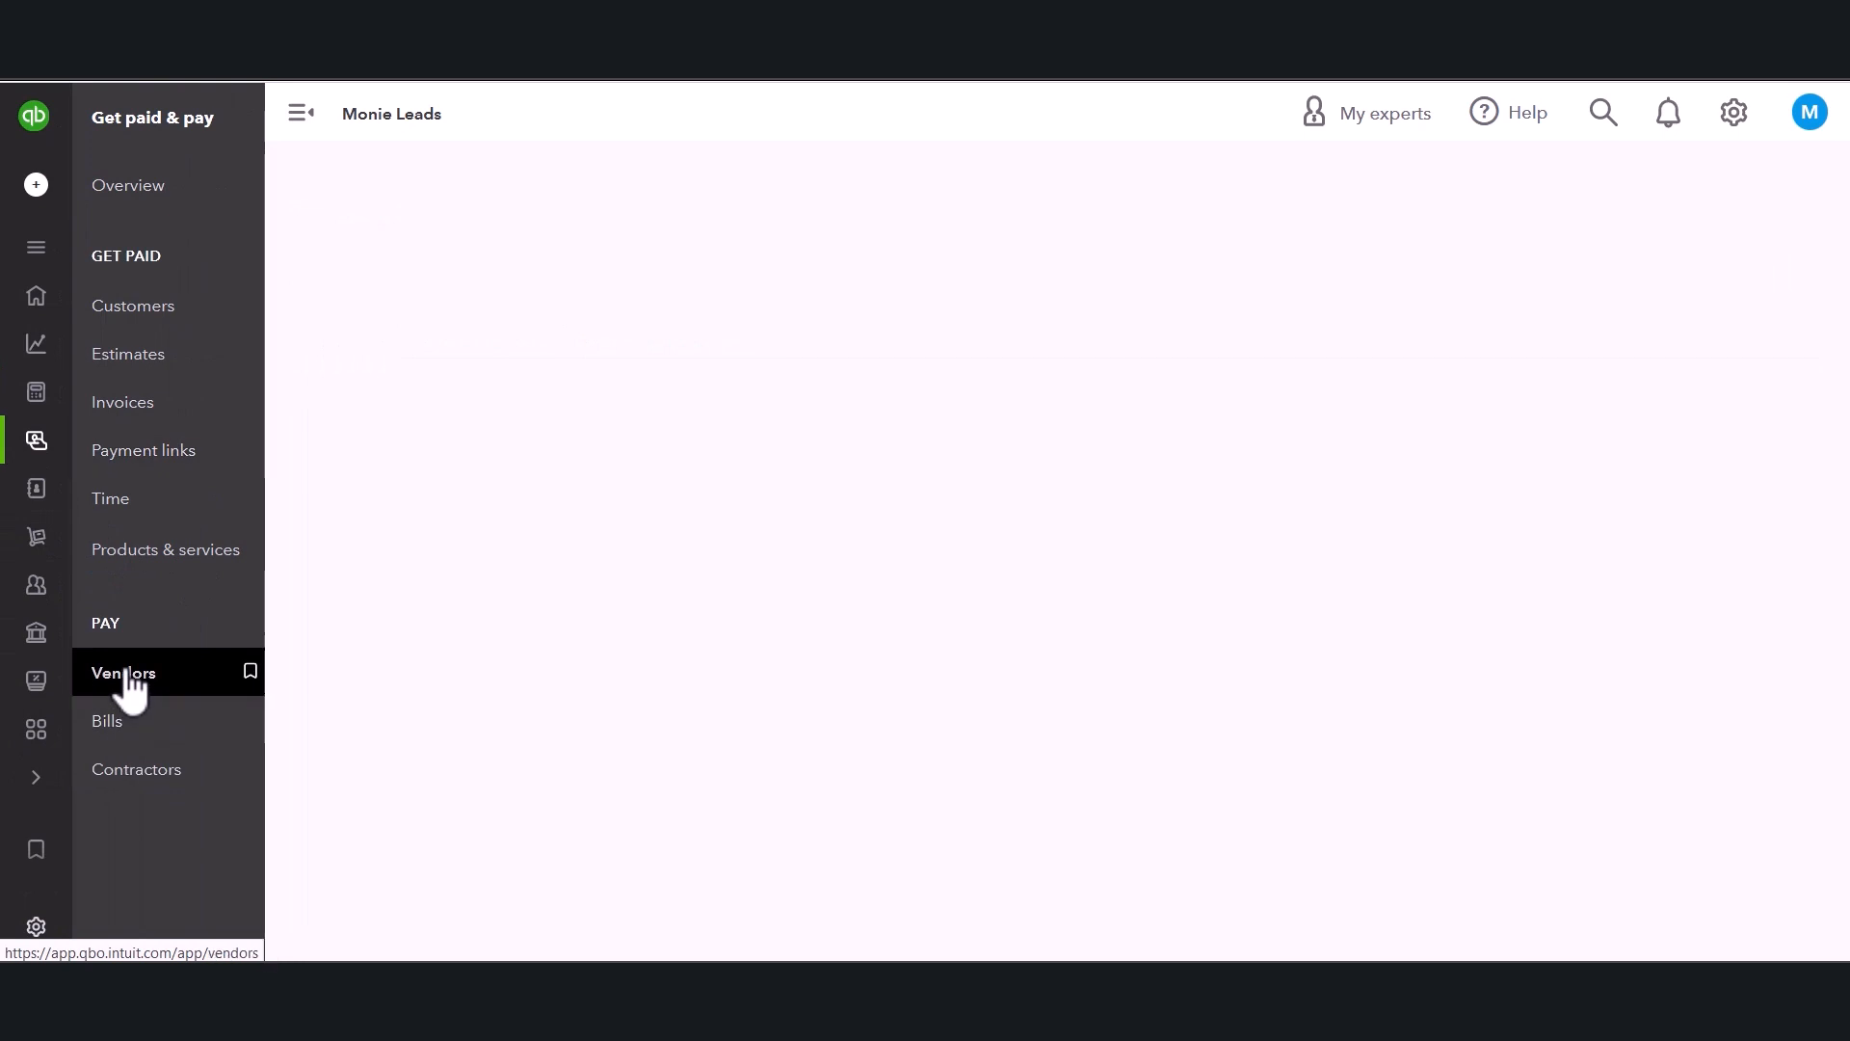
left_click(128, 672)
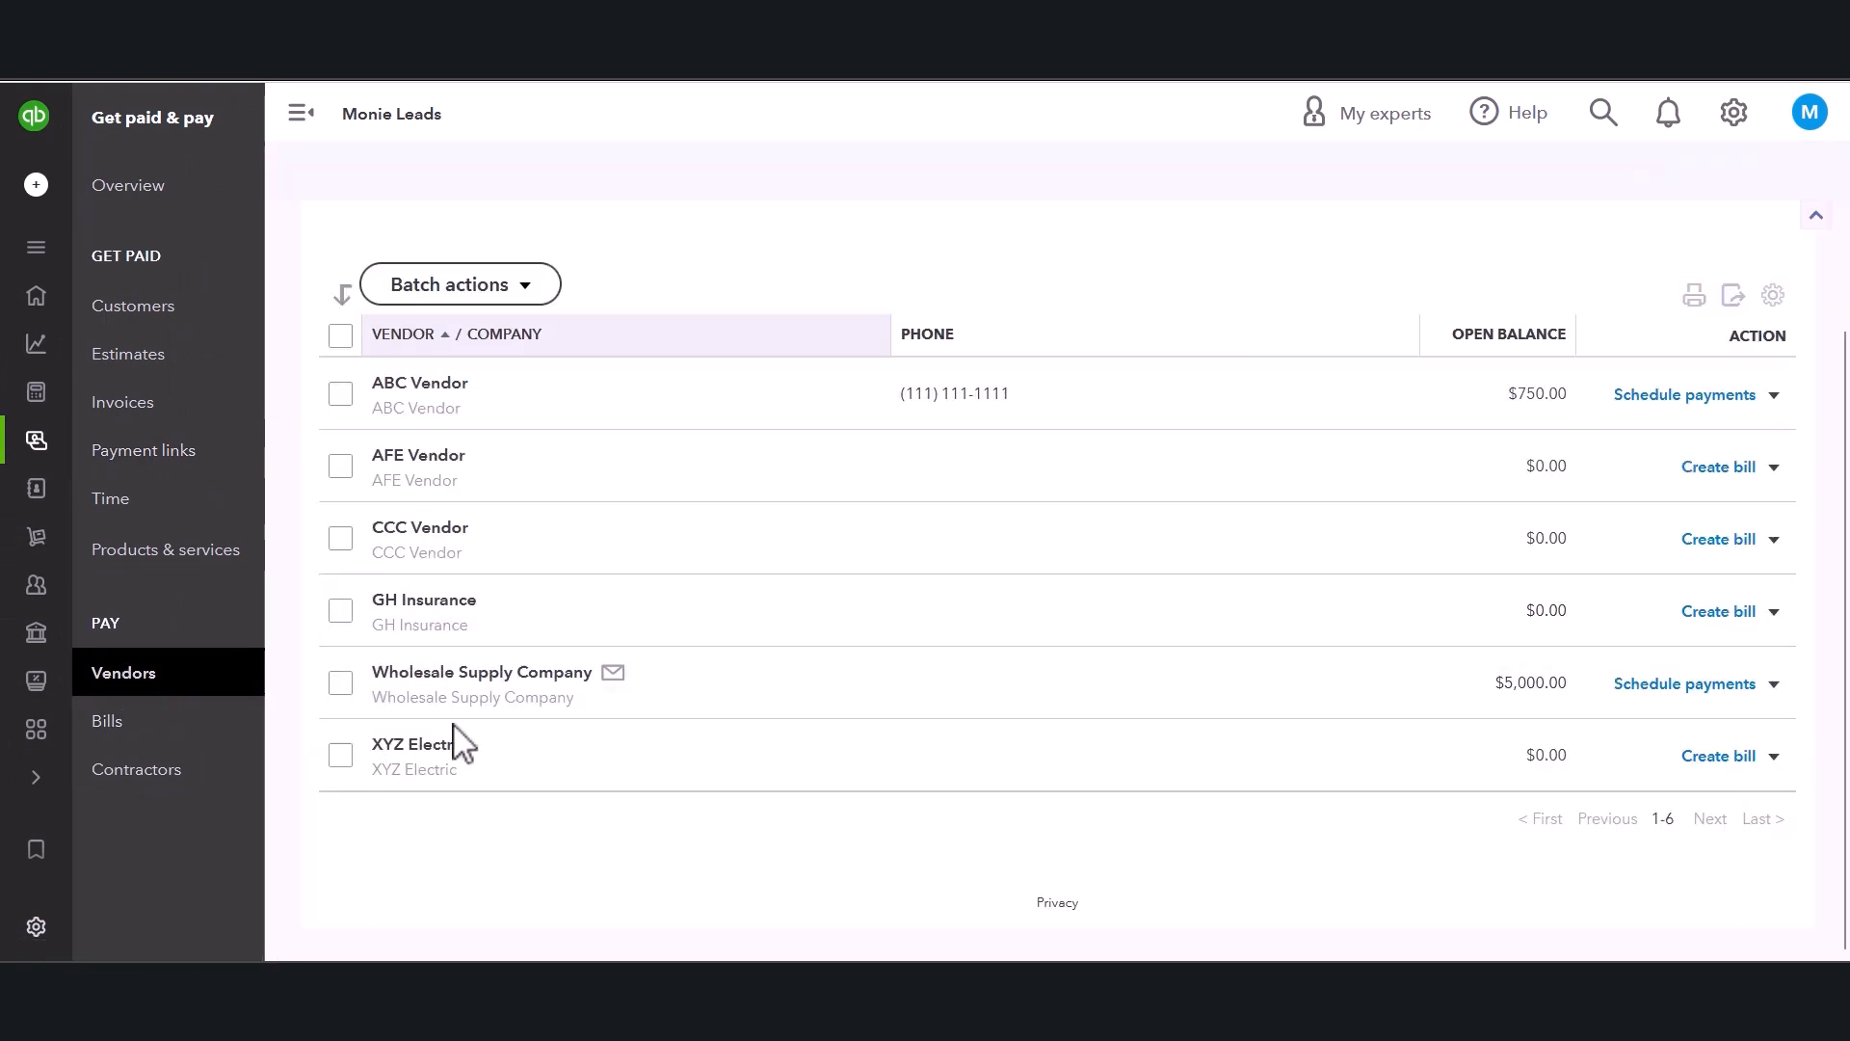
left_click(429, 681)
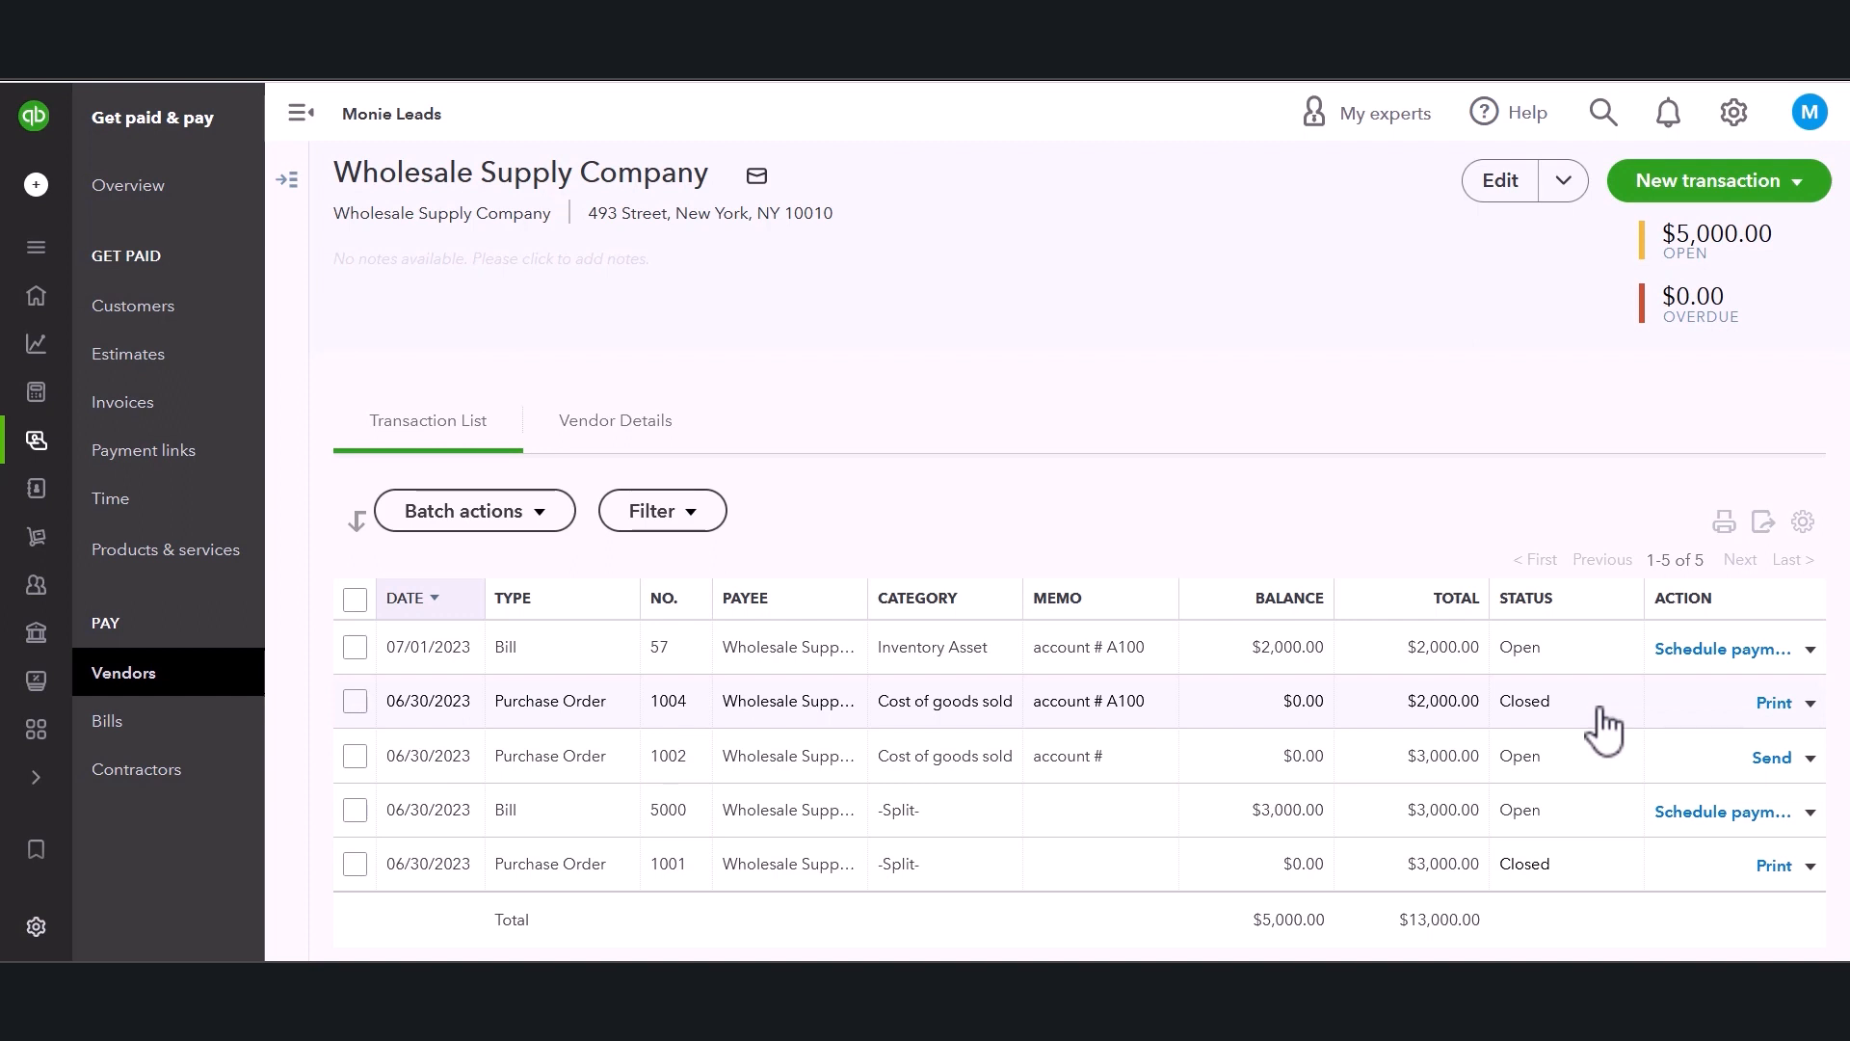
Delete bill #57 from Wholesale Supply Company's transaction list.
left_click(1811, 650)
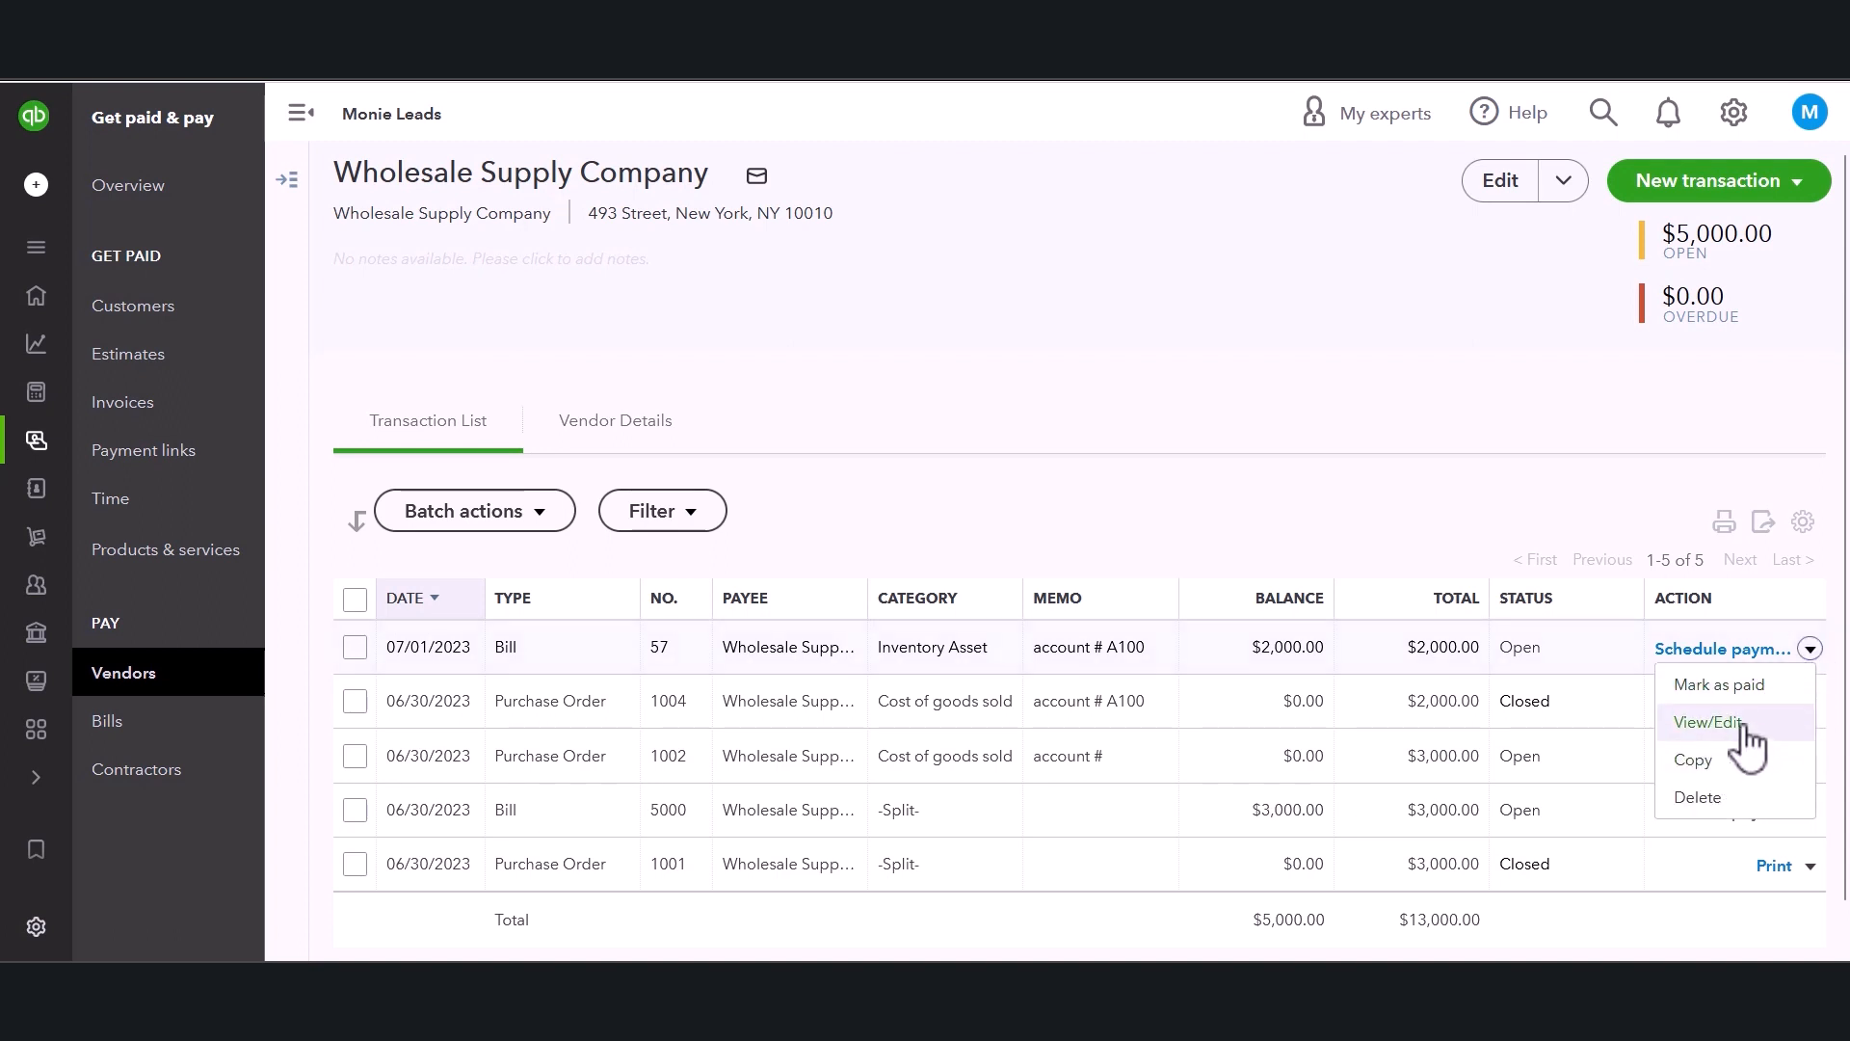
left_click(1512, 489)
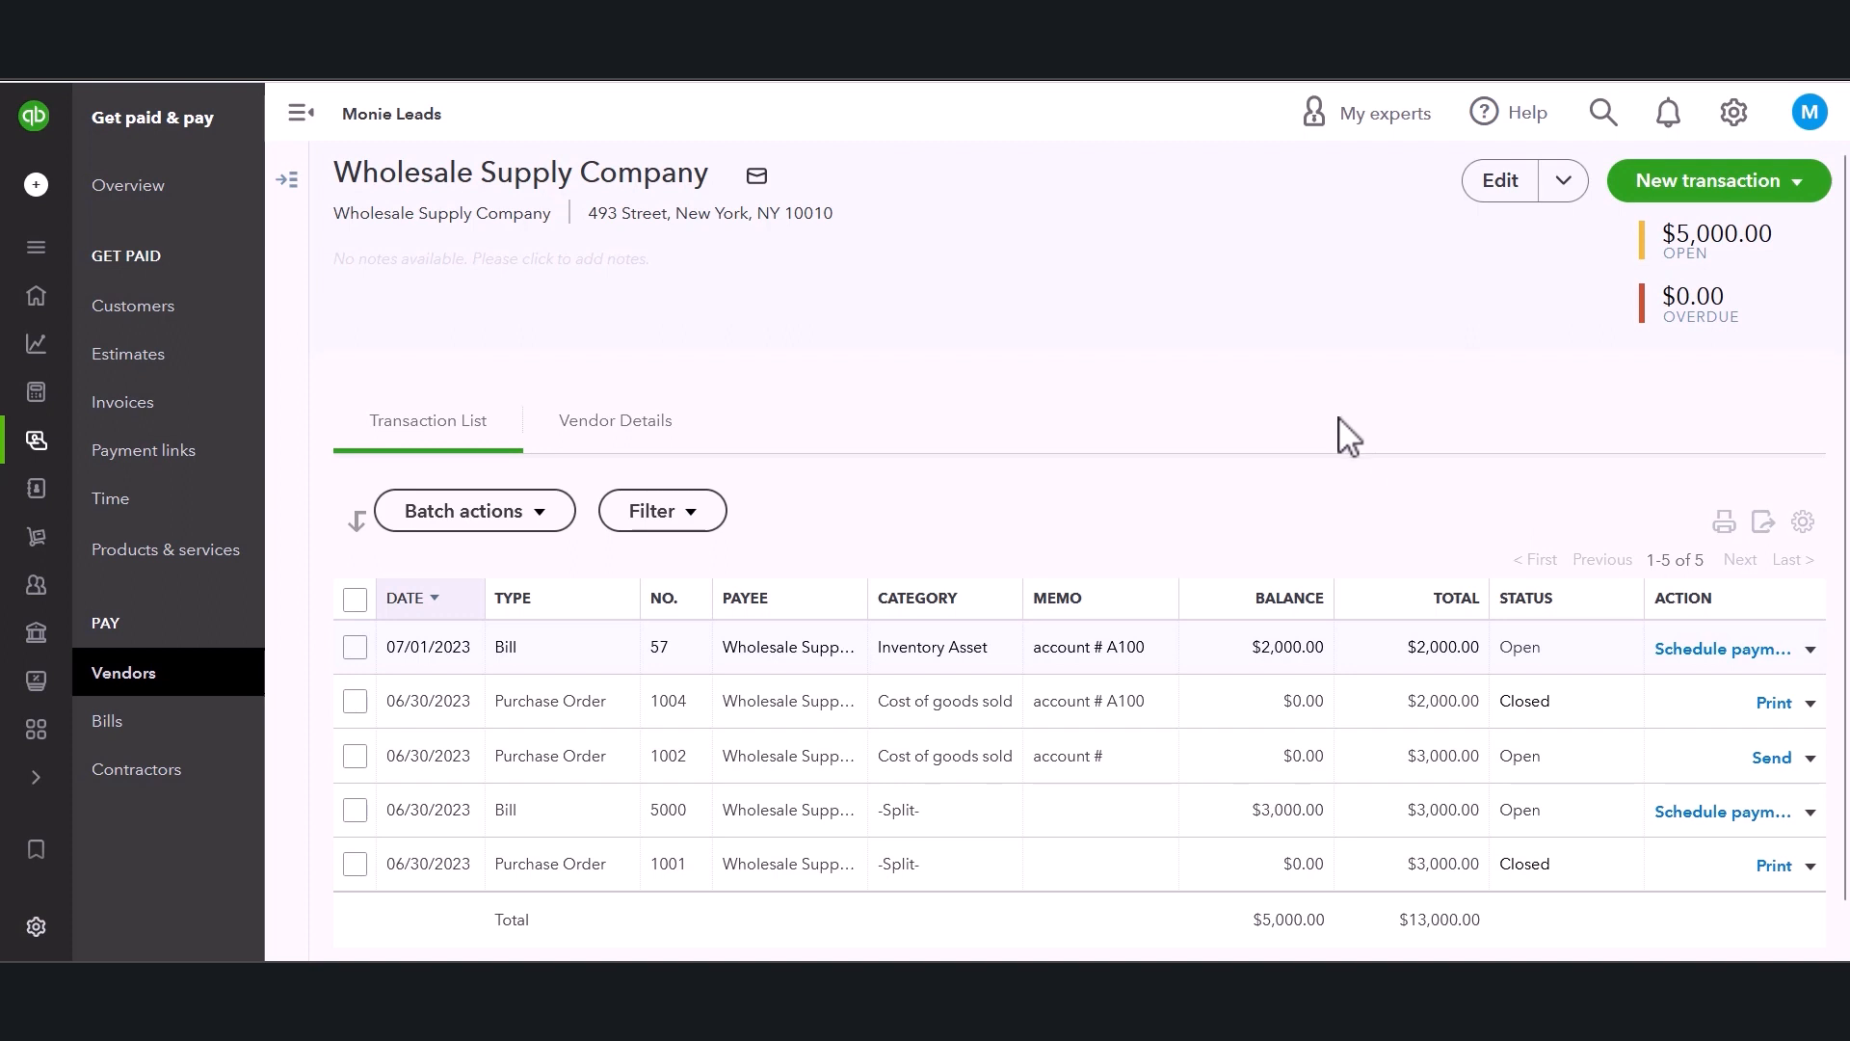
left_click(1811, 650)
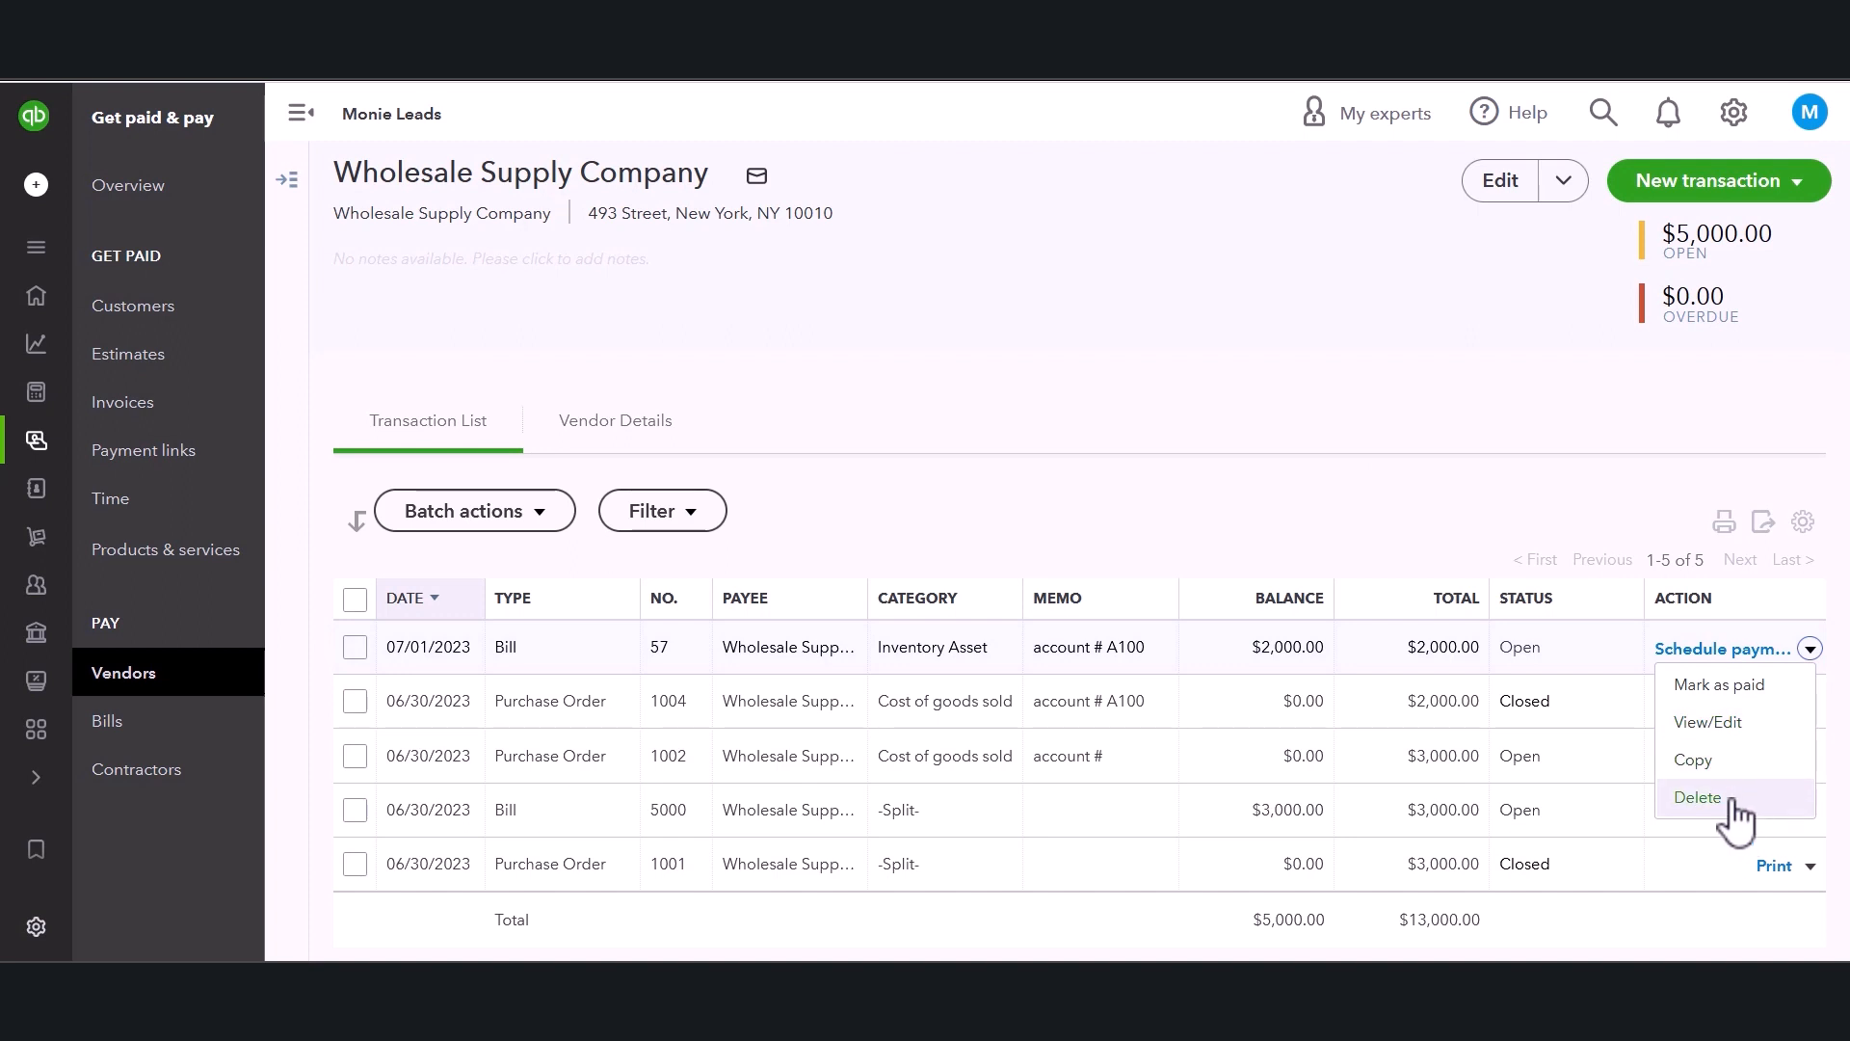
left_click(1699, 798)
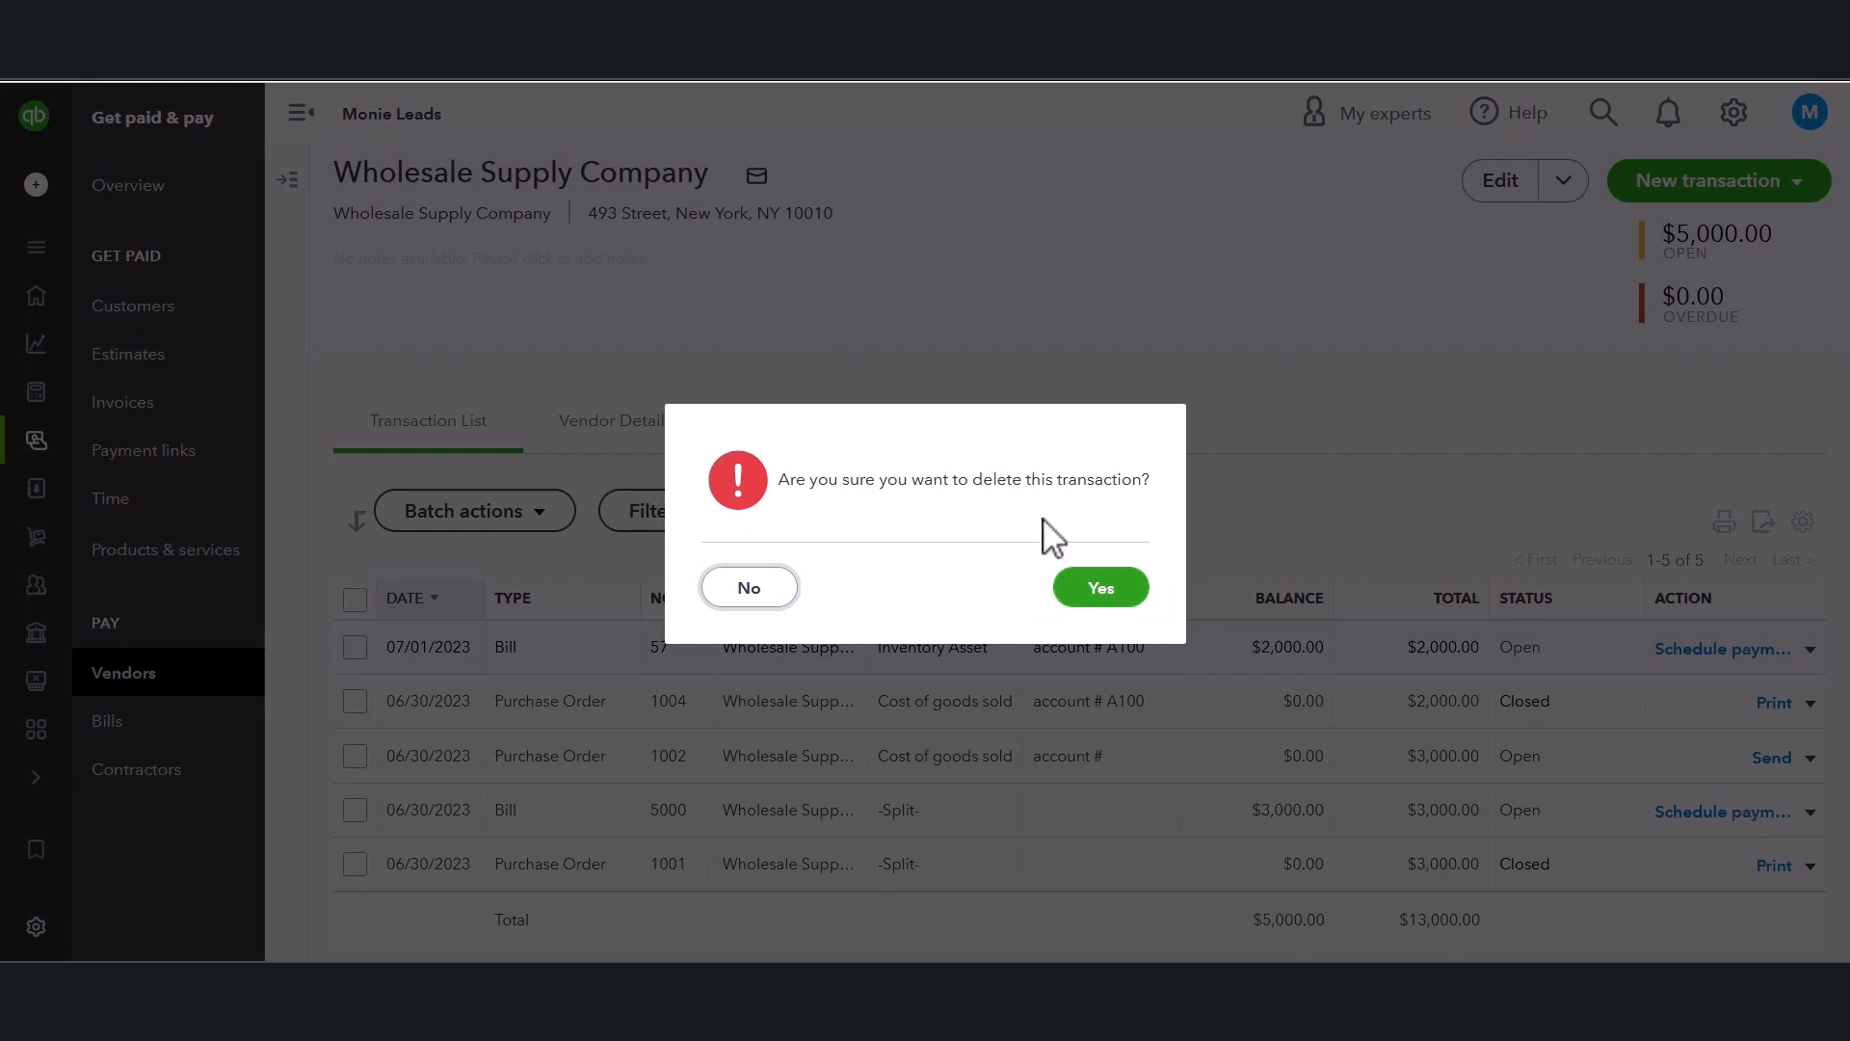
left_click(1082, 590)
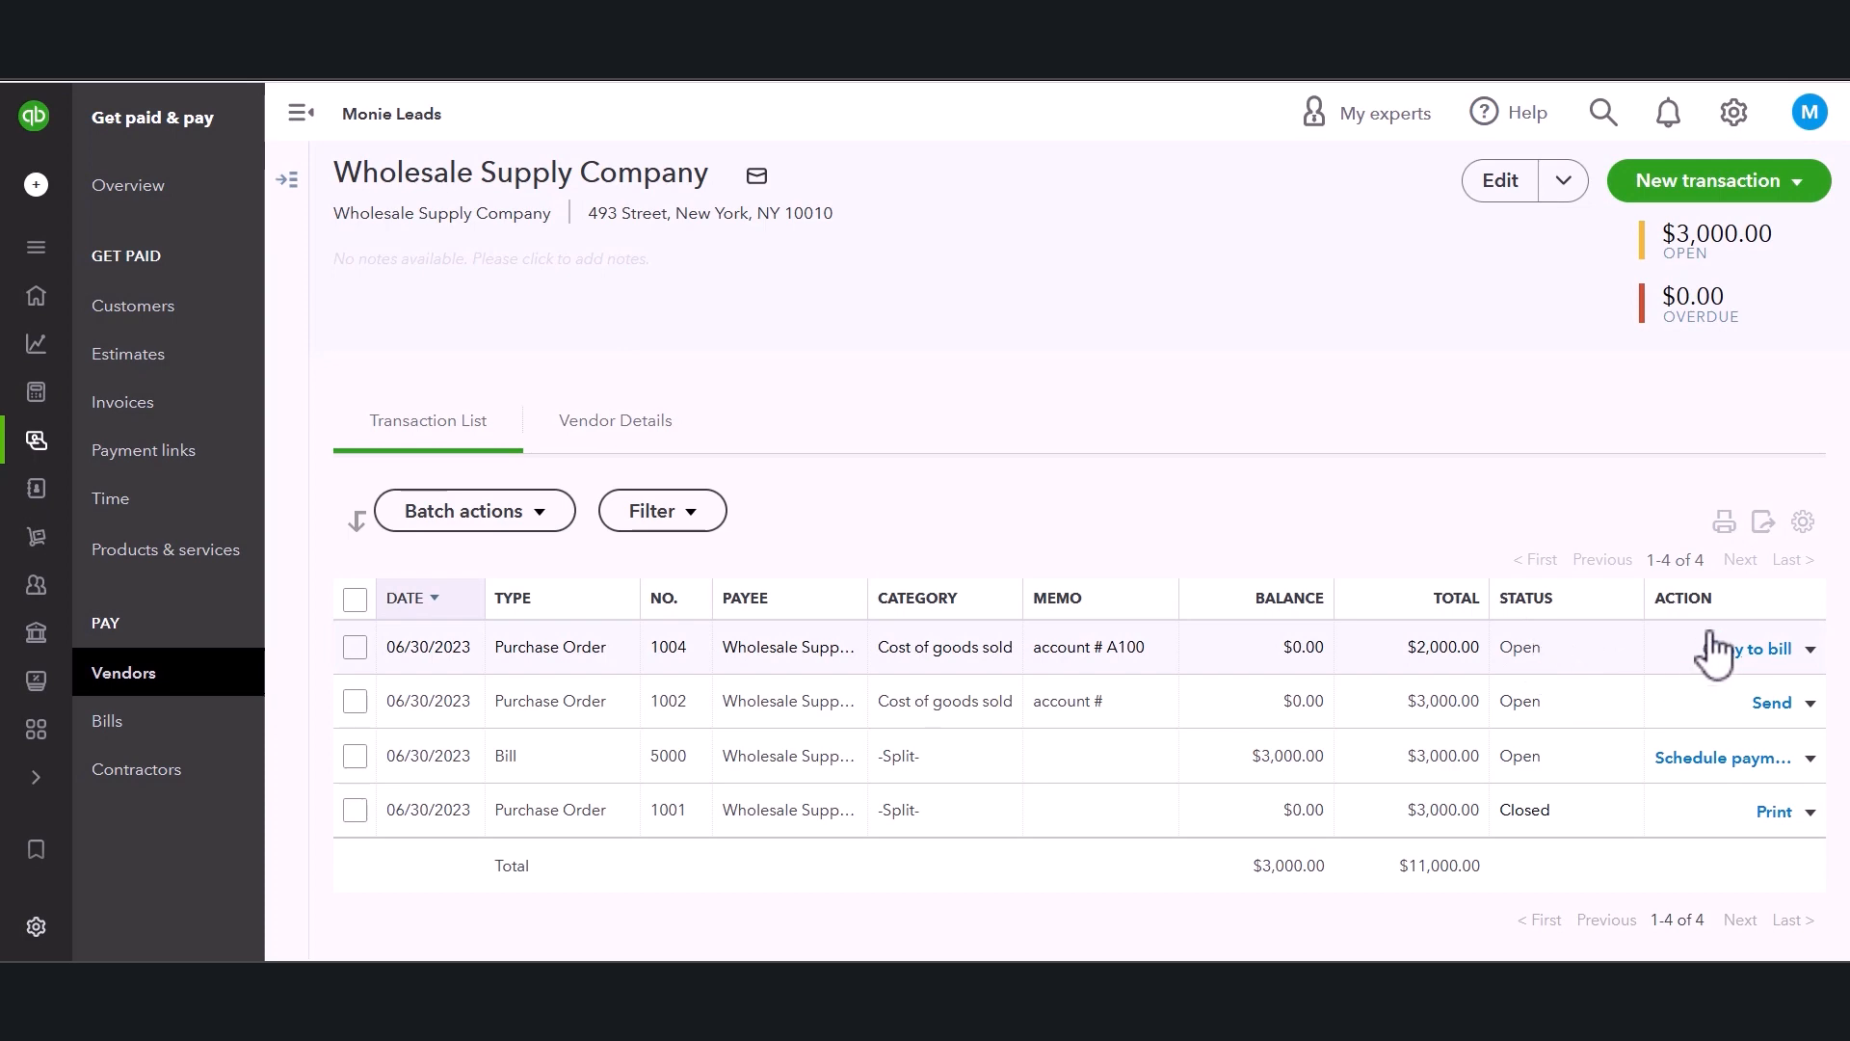
Return to the Vendors list and filter it to vendors with unbilled purchase orders.
left_click(165, 676)
scroll(374, 326, "down", 3)
scroll(717, 504, "up", 3)
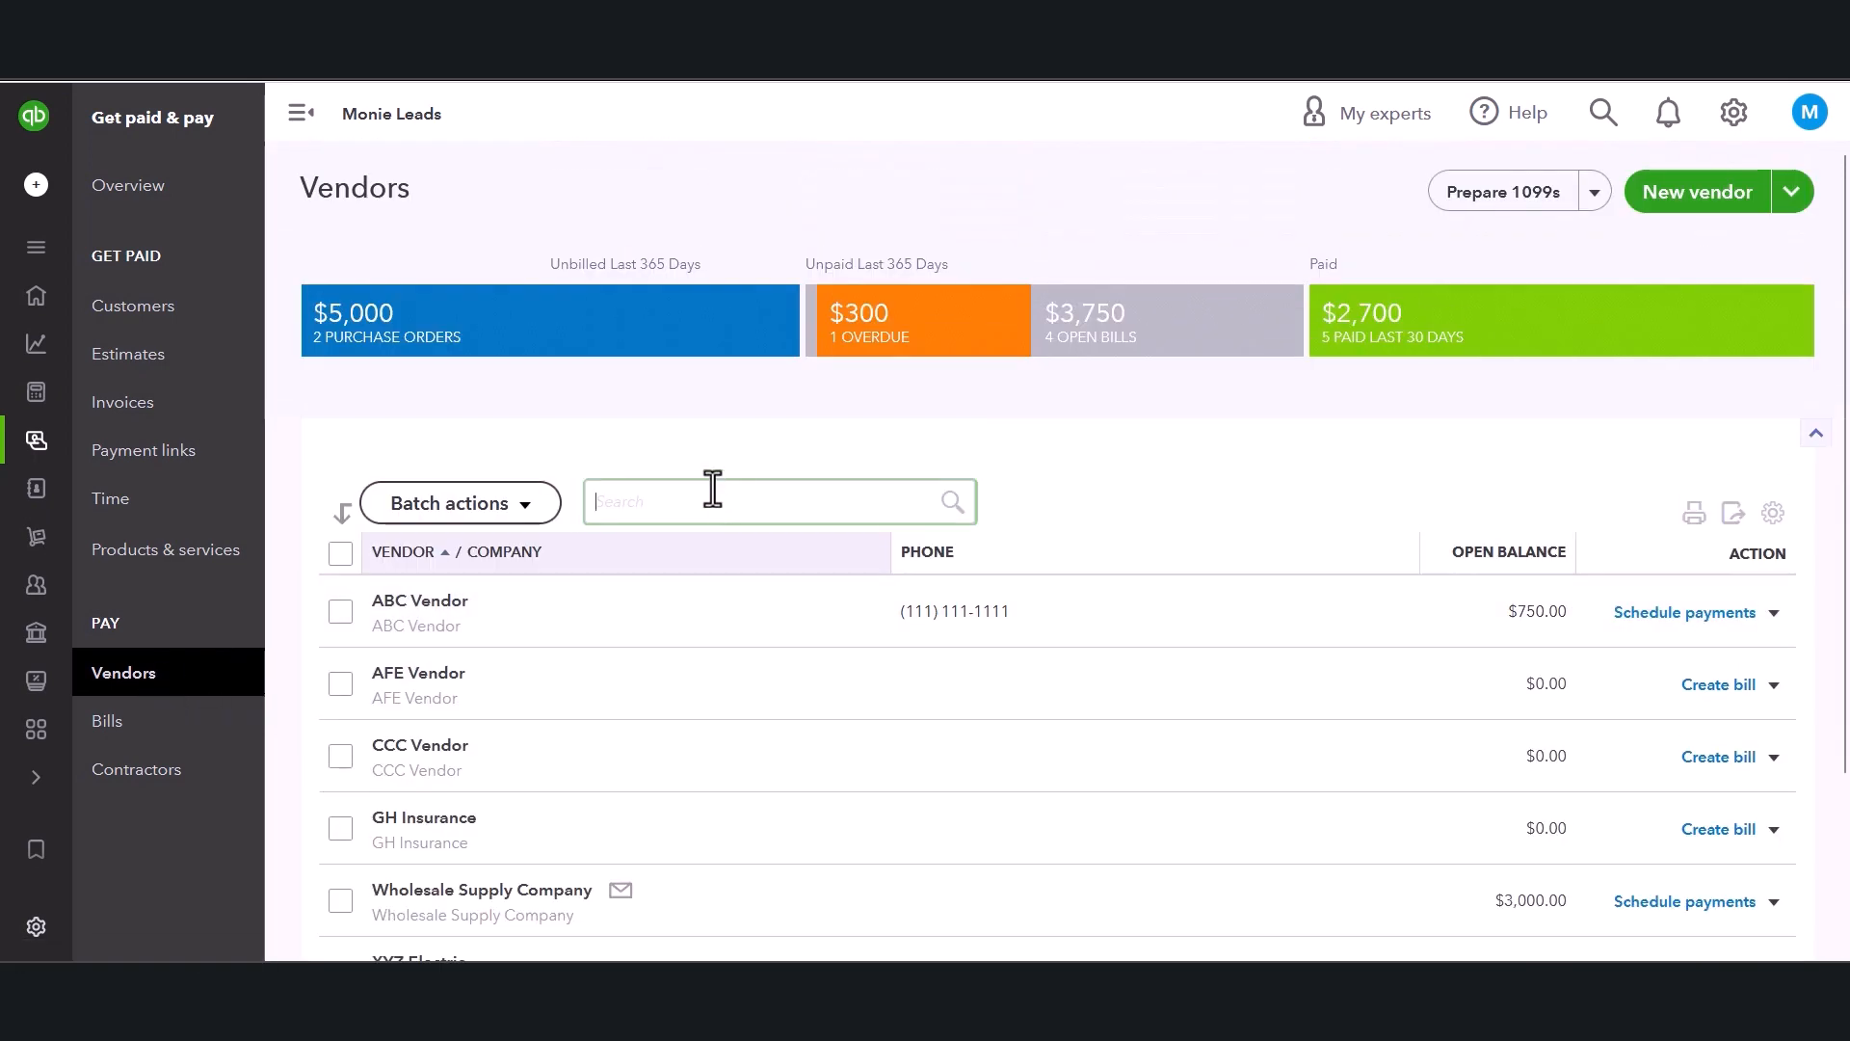
left_click(371, 329)
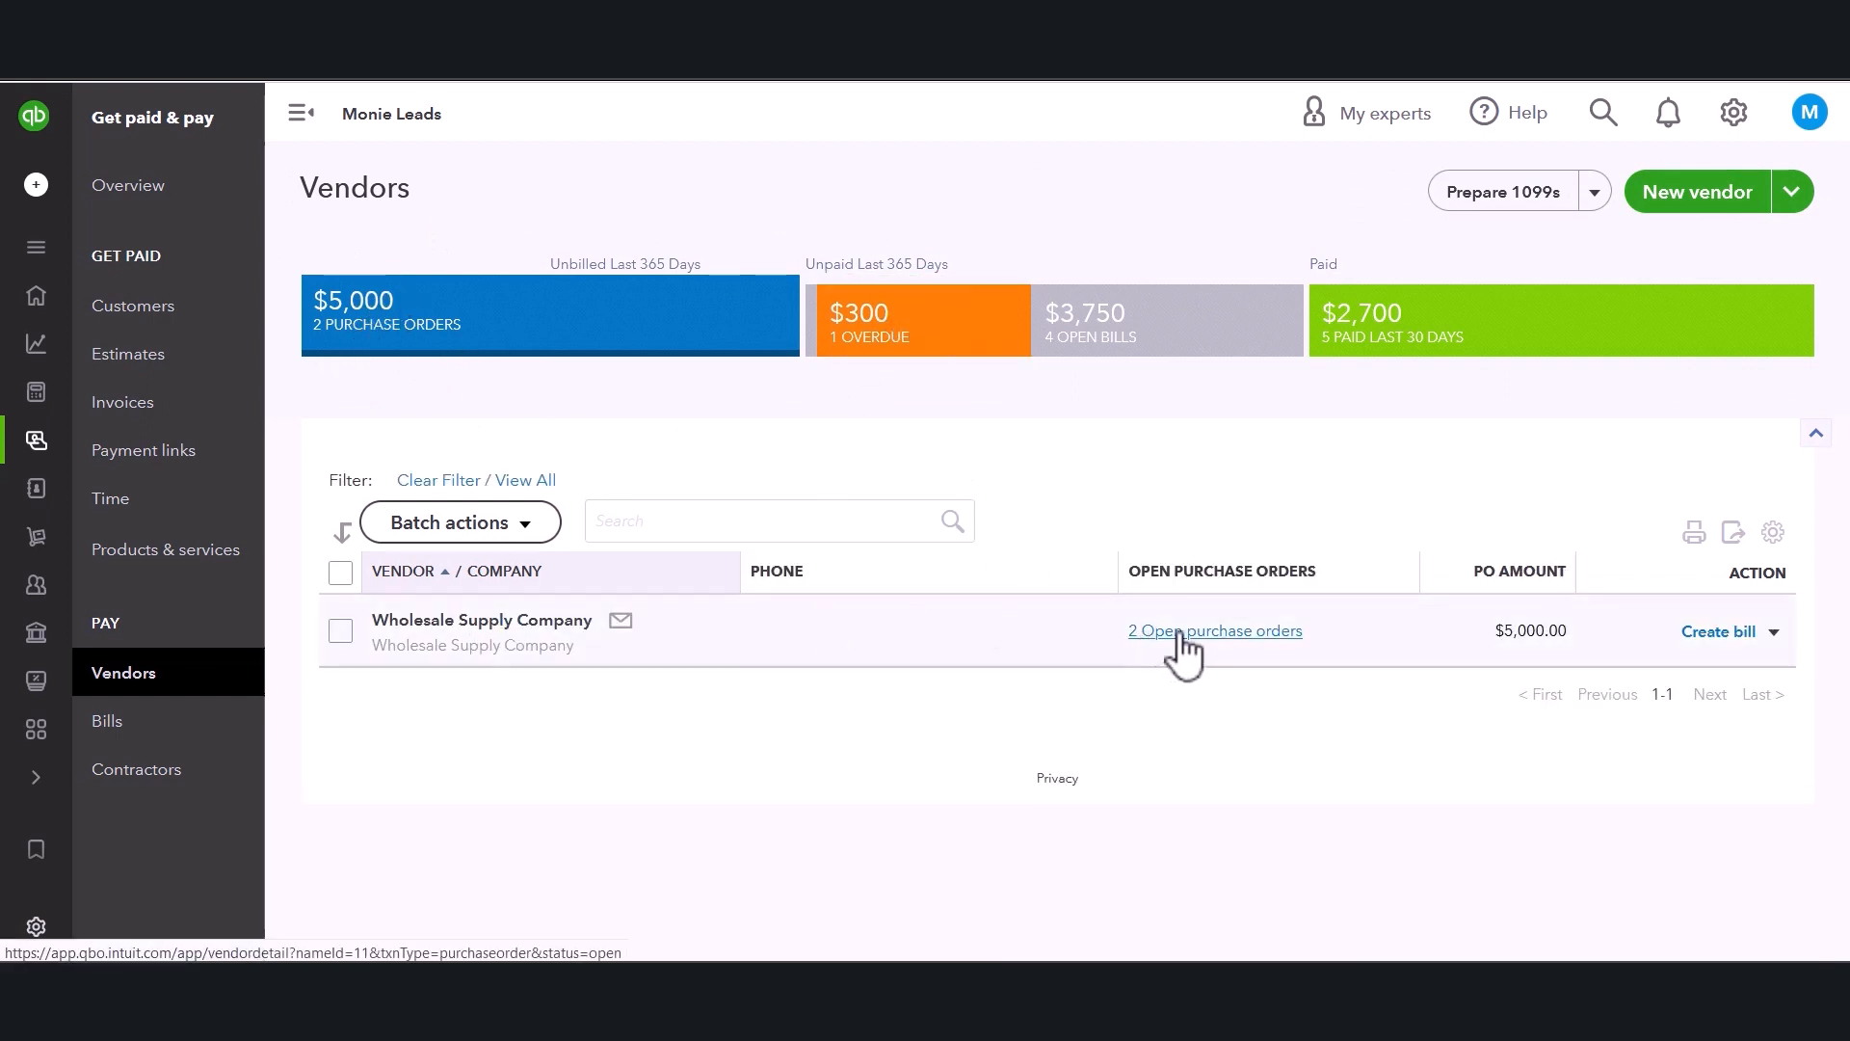
left_click(436, 627)
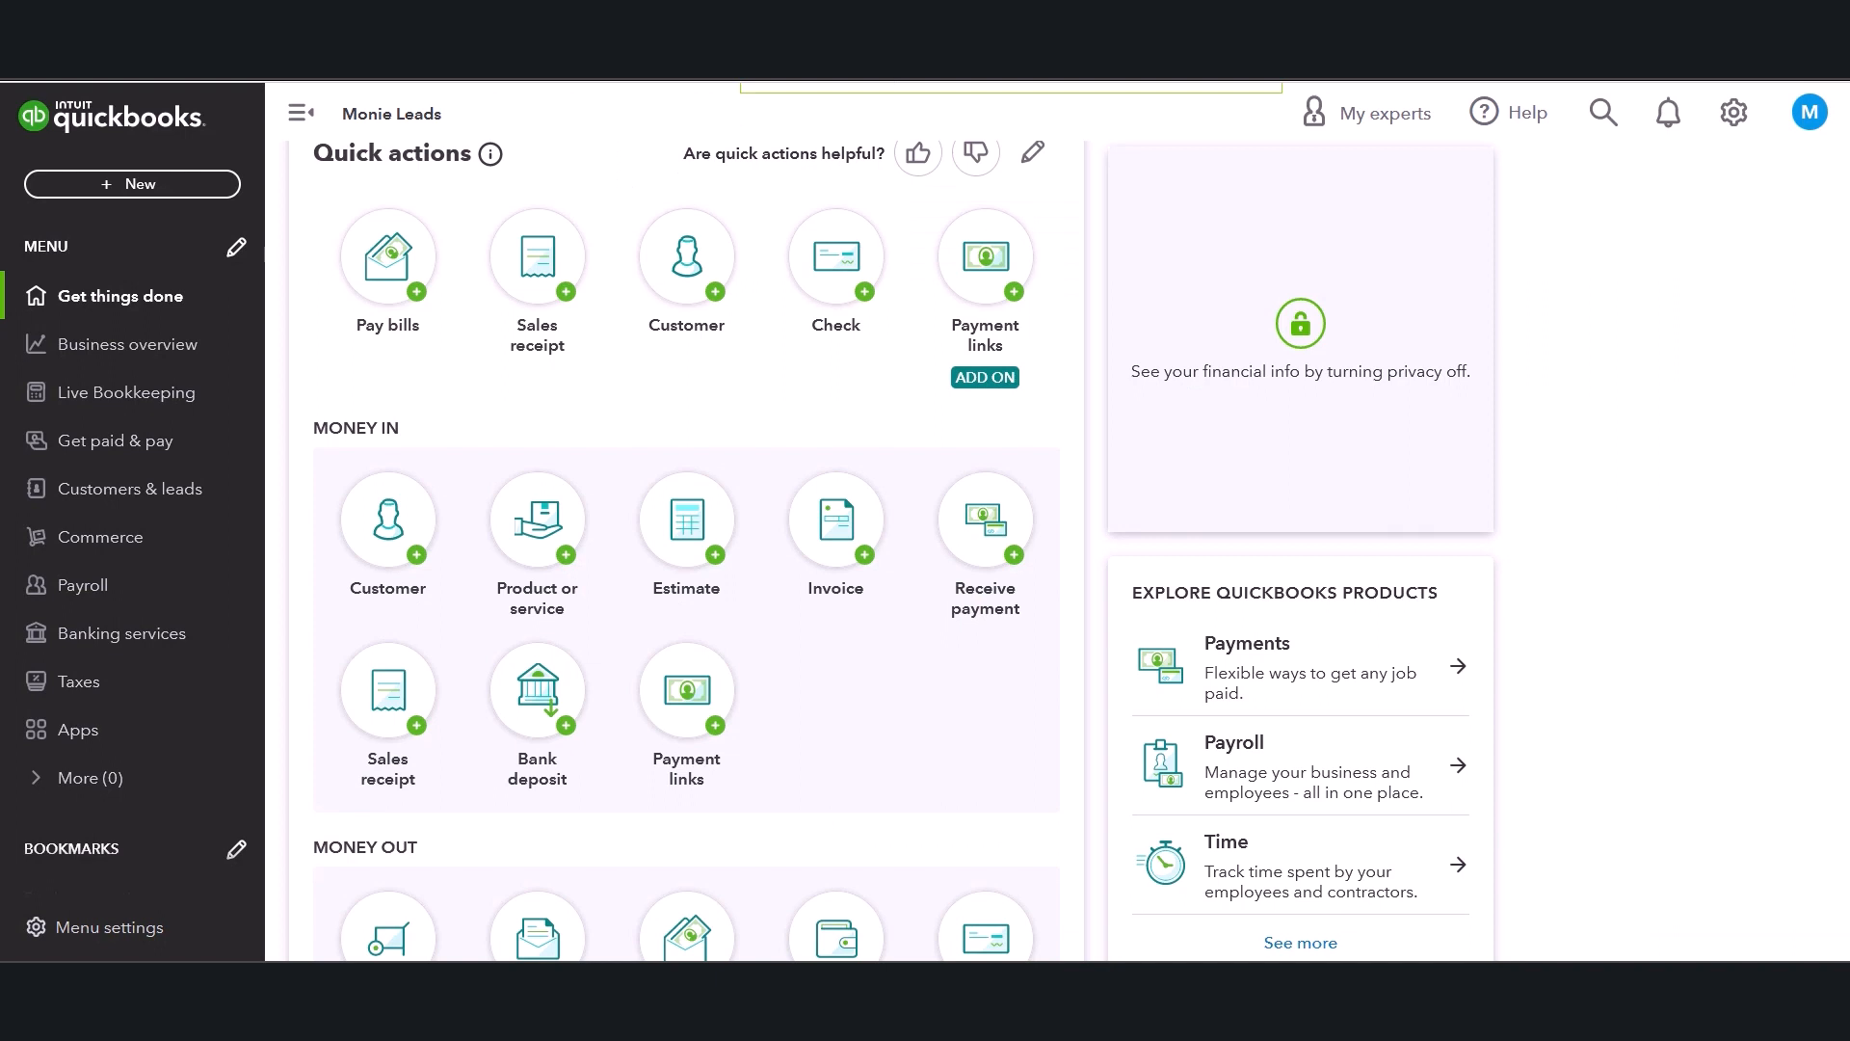
Open Pay Bills from the Money Out quick actions and check its table row settings.
scroll(607, 405, "down", 4)
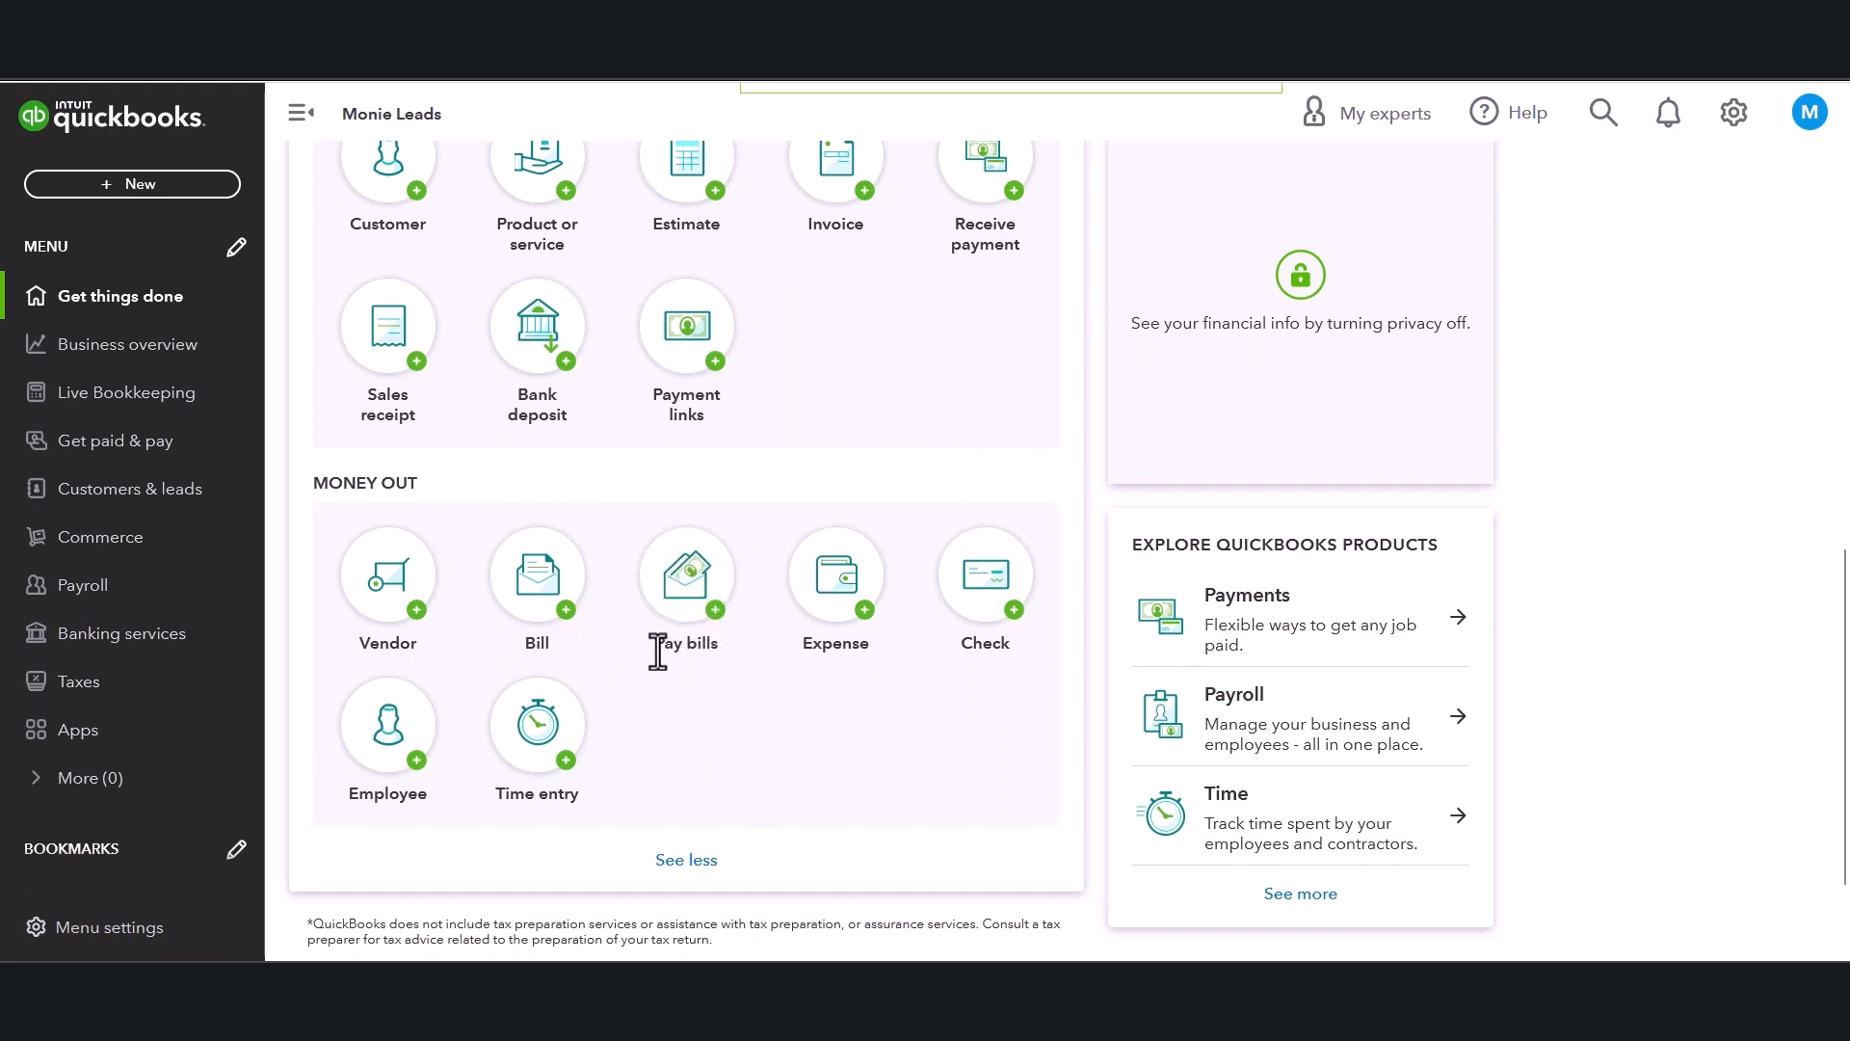
left_click(687, 594)
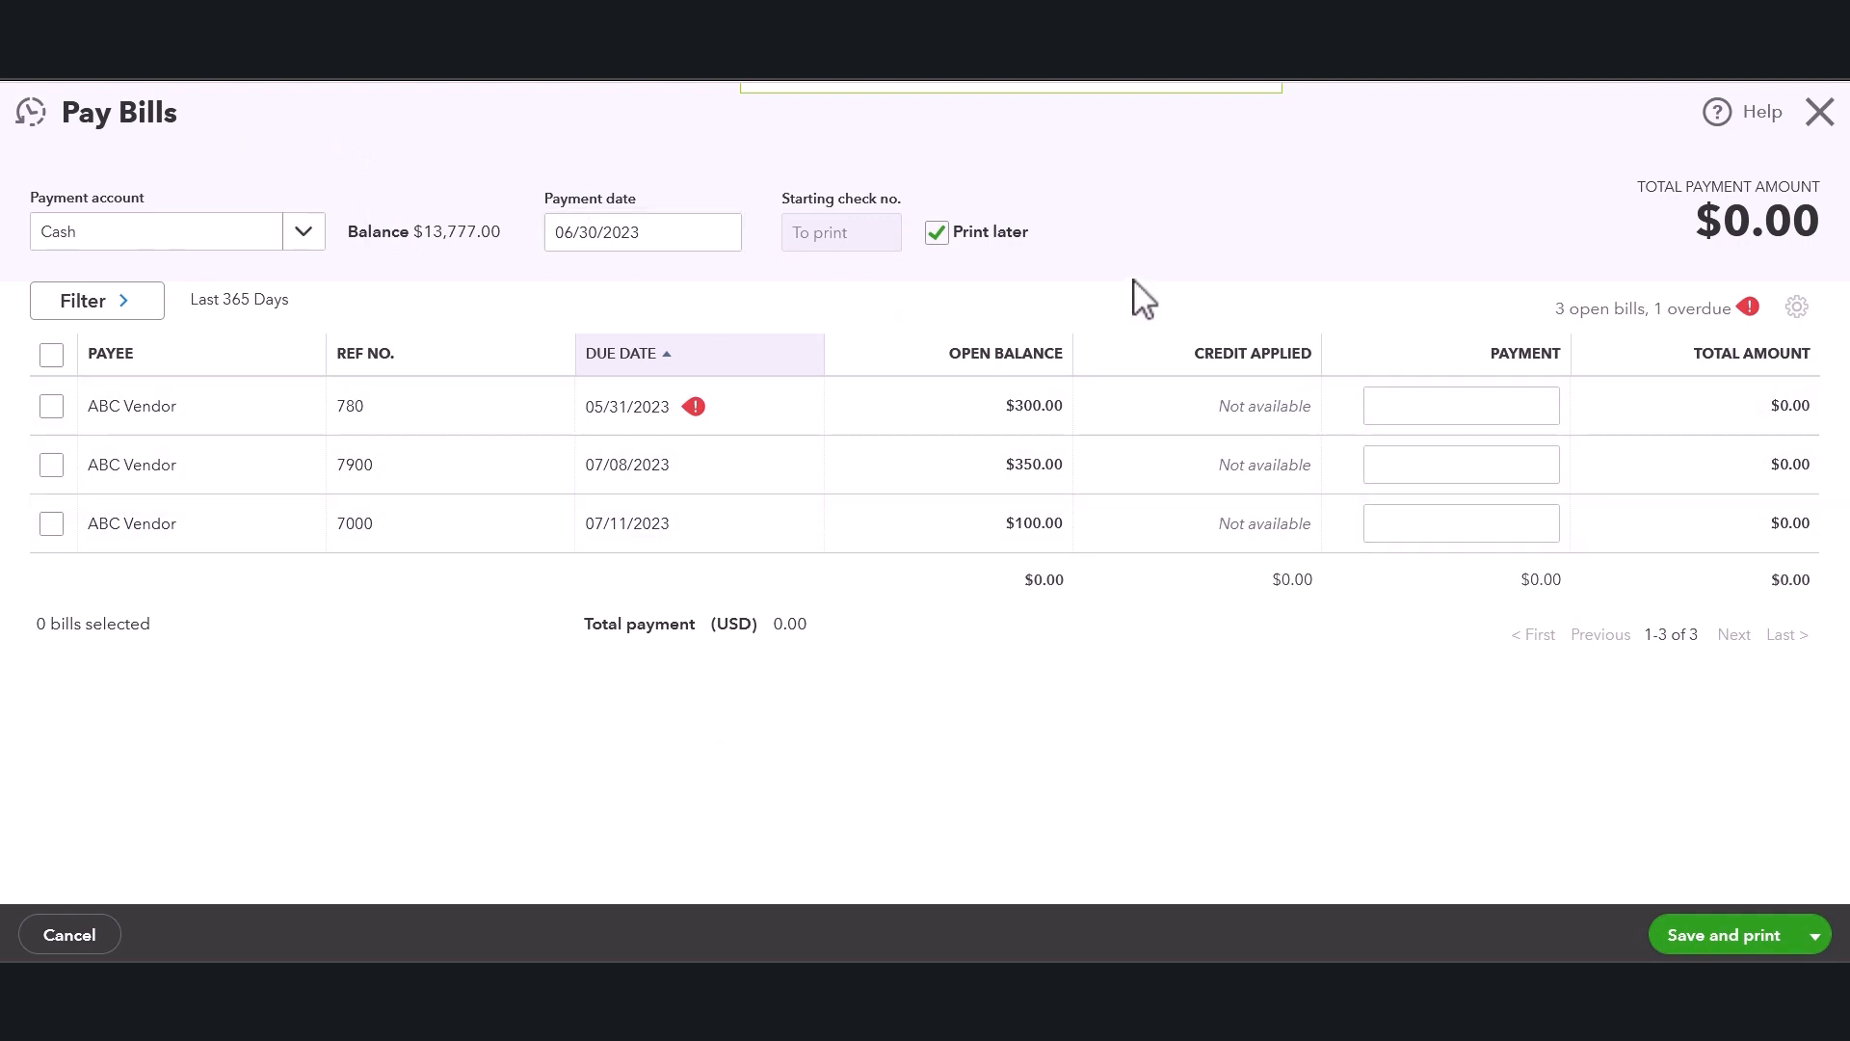
left_click(1798, 309)
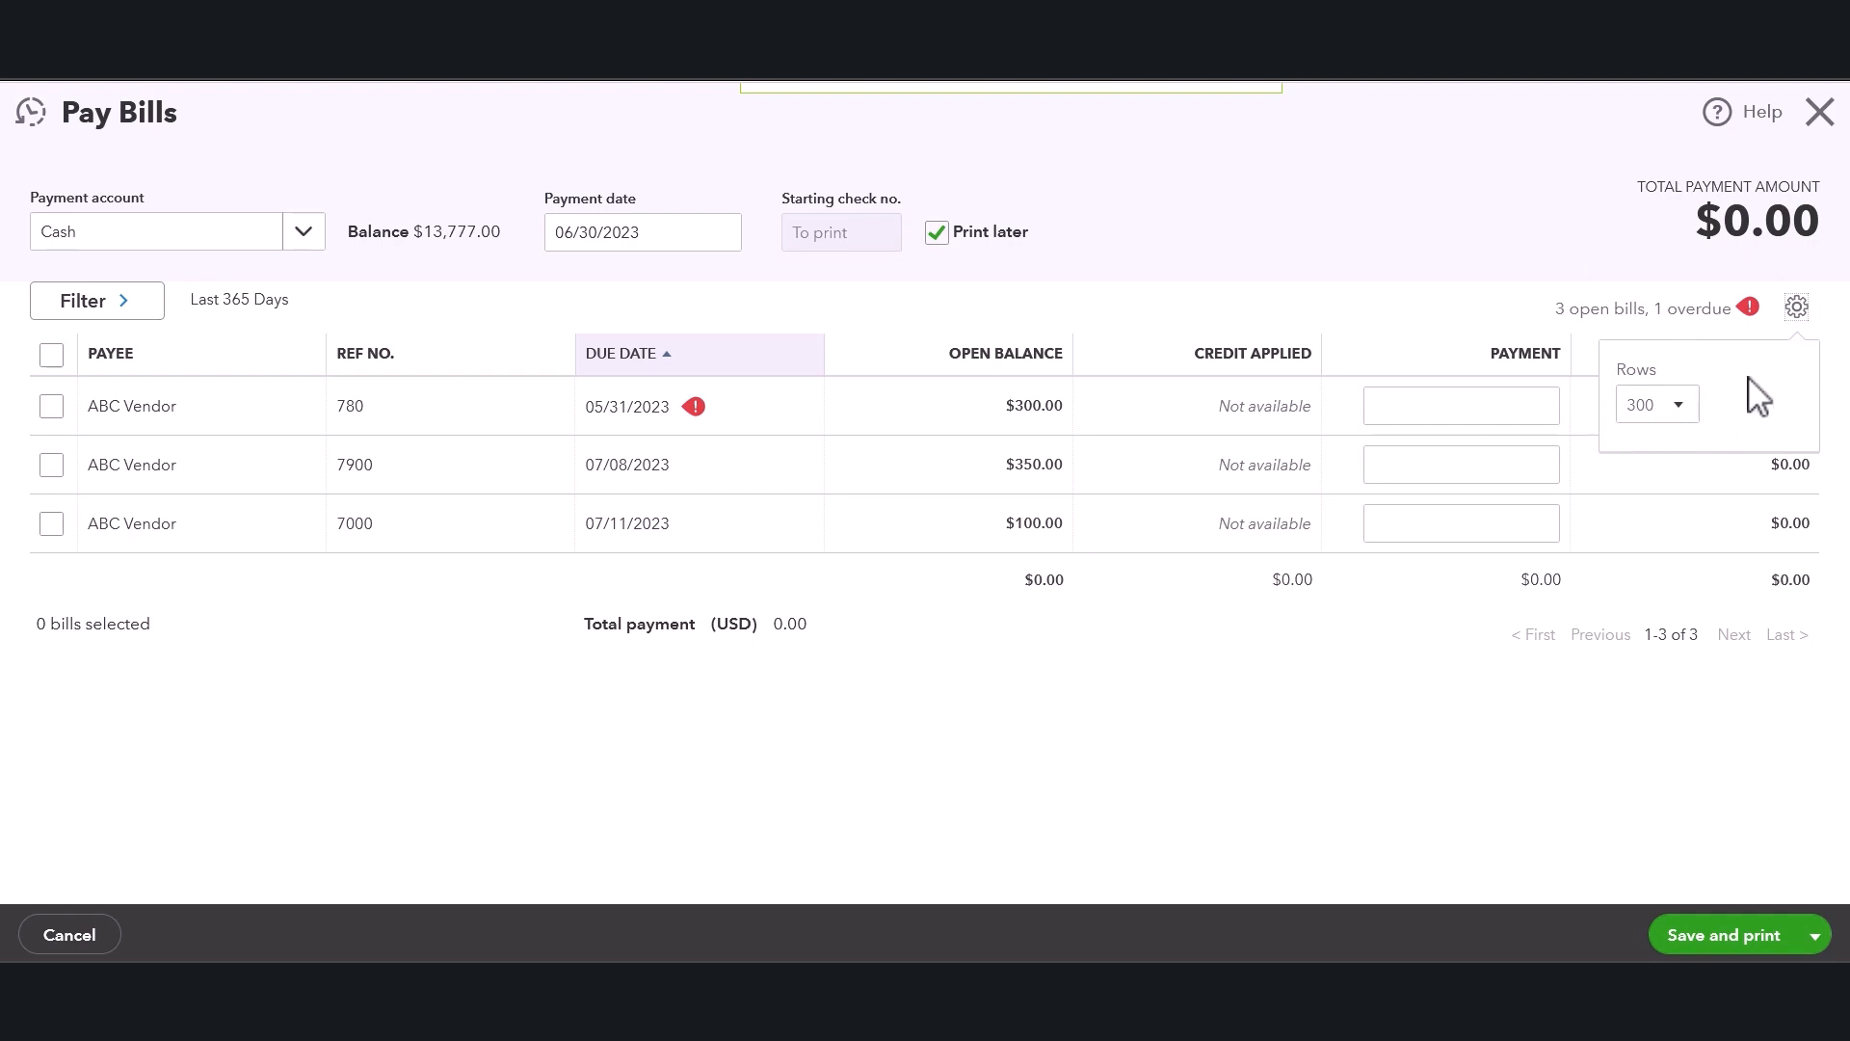
left_click(1340, 194)
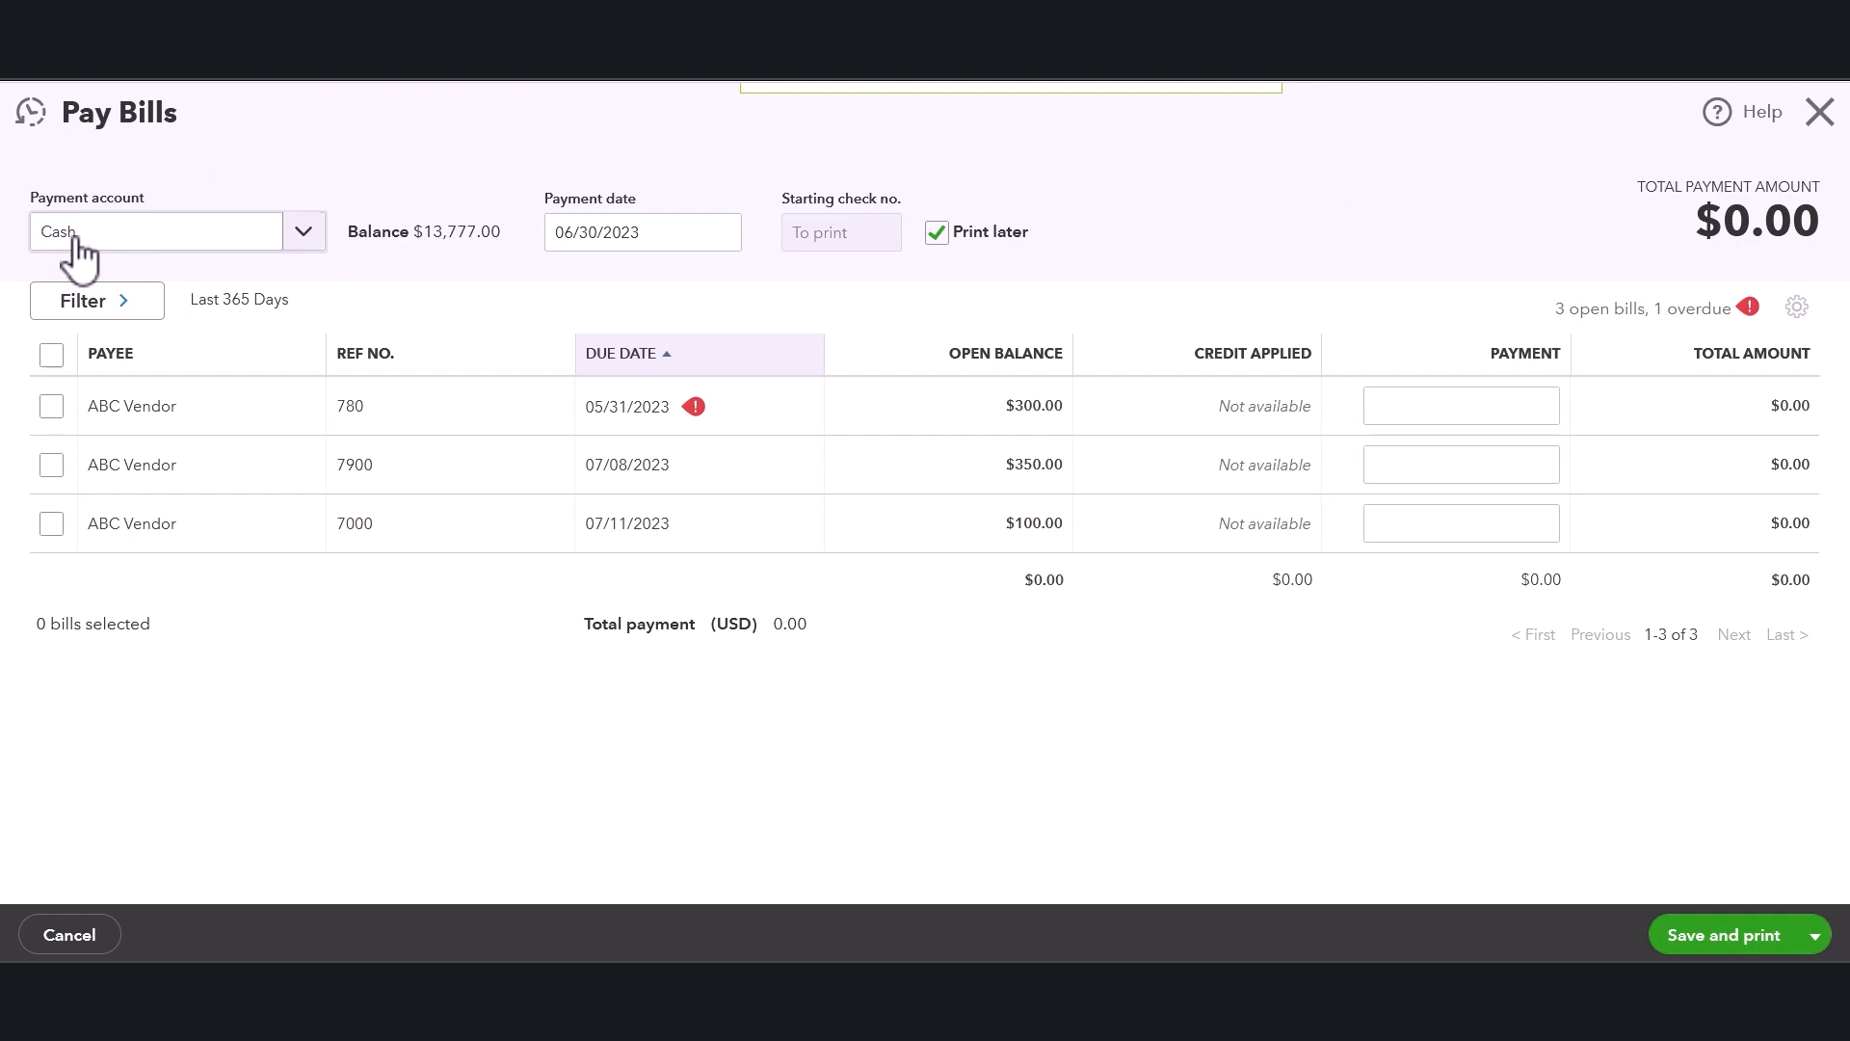
Review the payment account, its balance and the payment date options on the Pay Bills form.
left_click(309, 243)
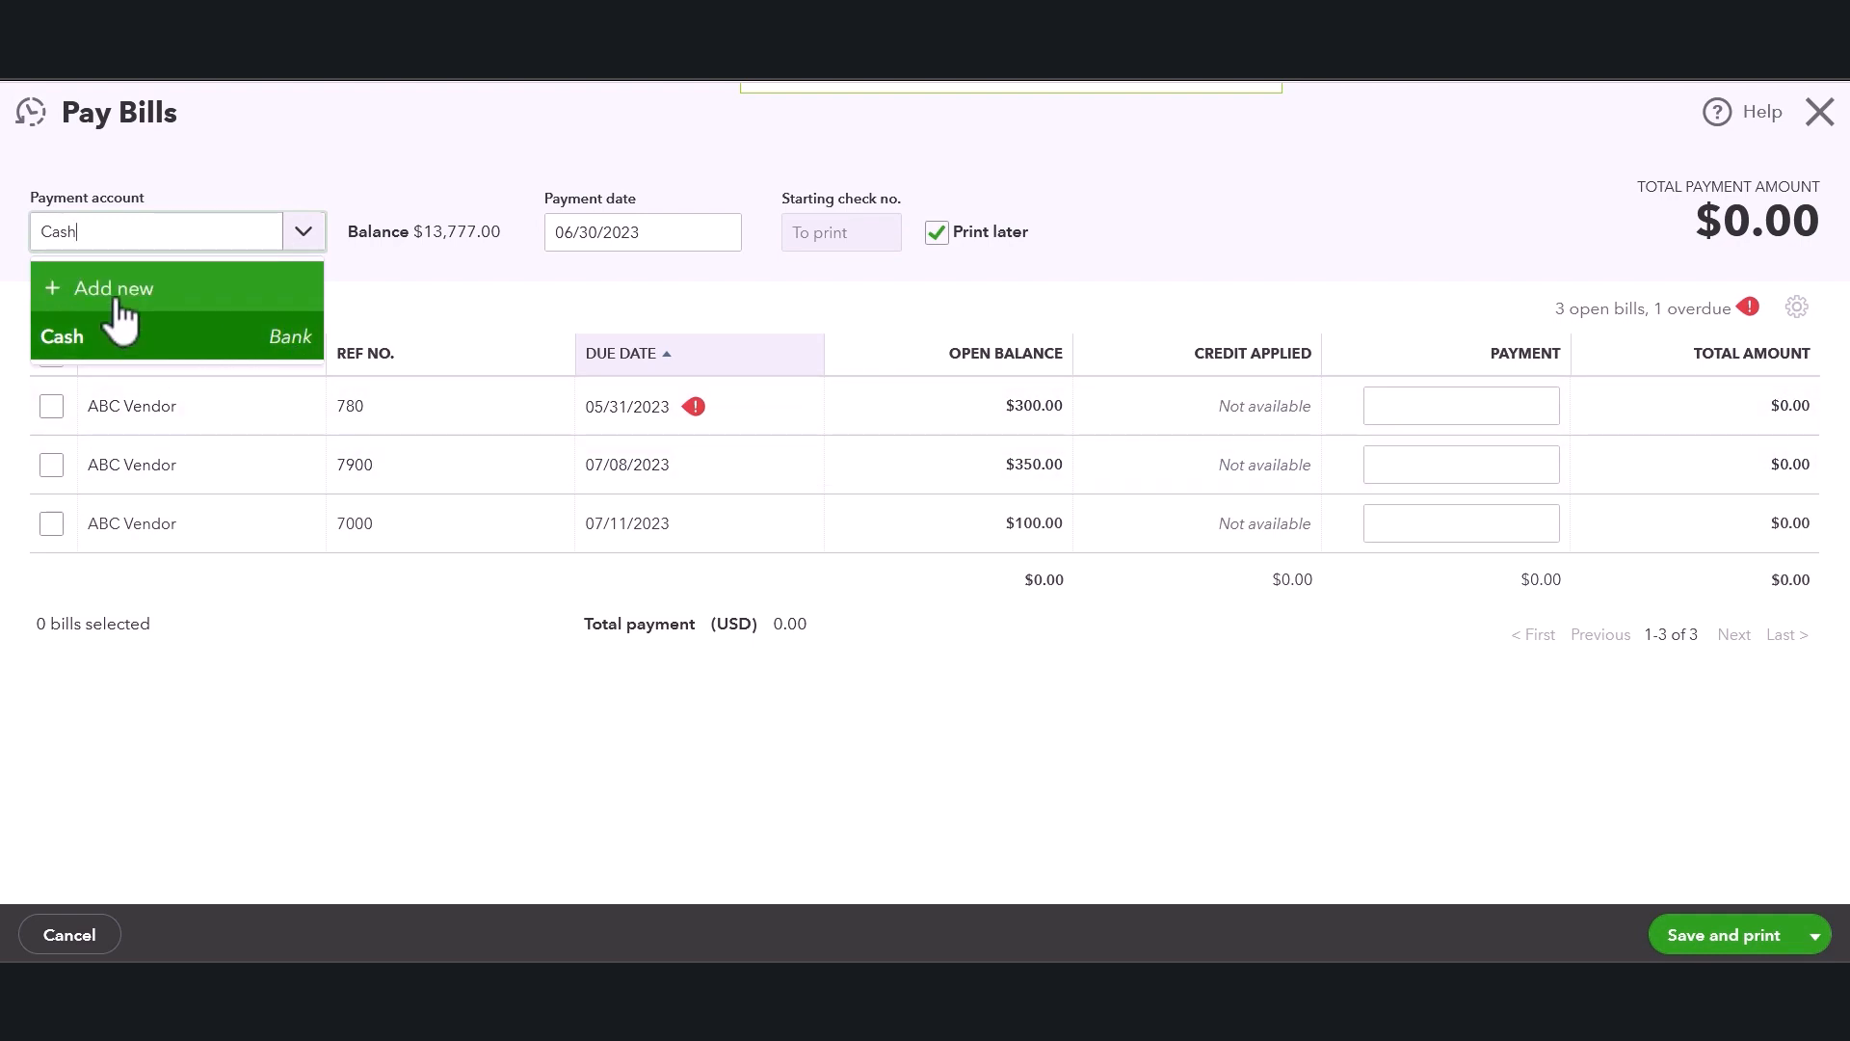
left_click(219, 153)
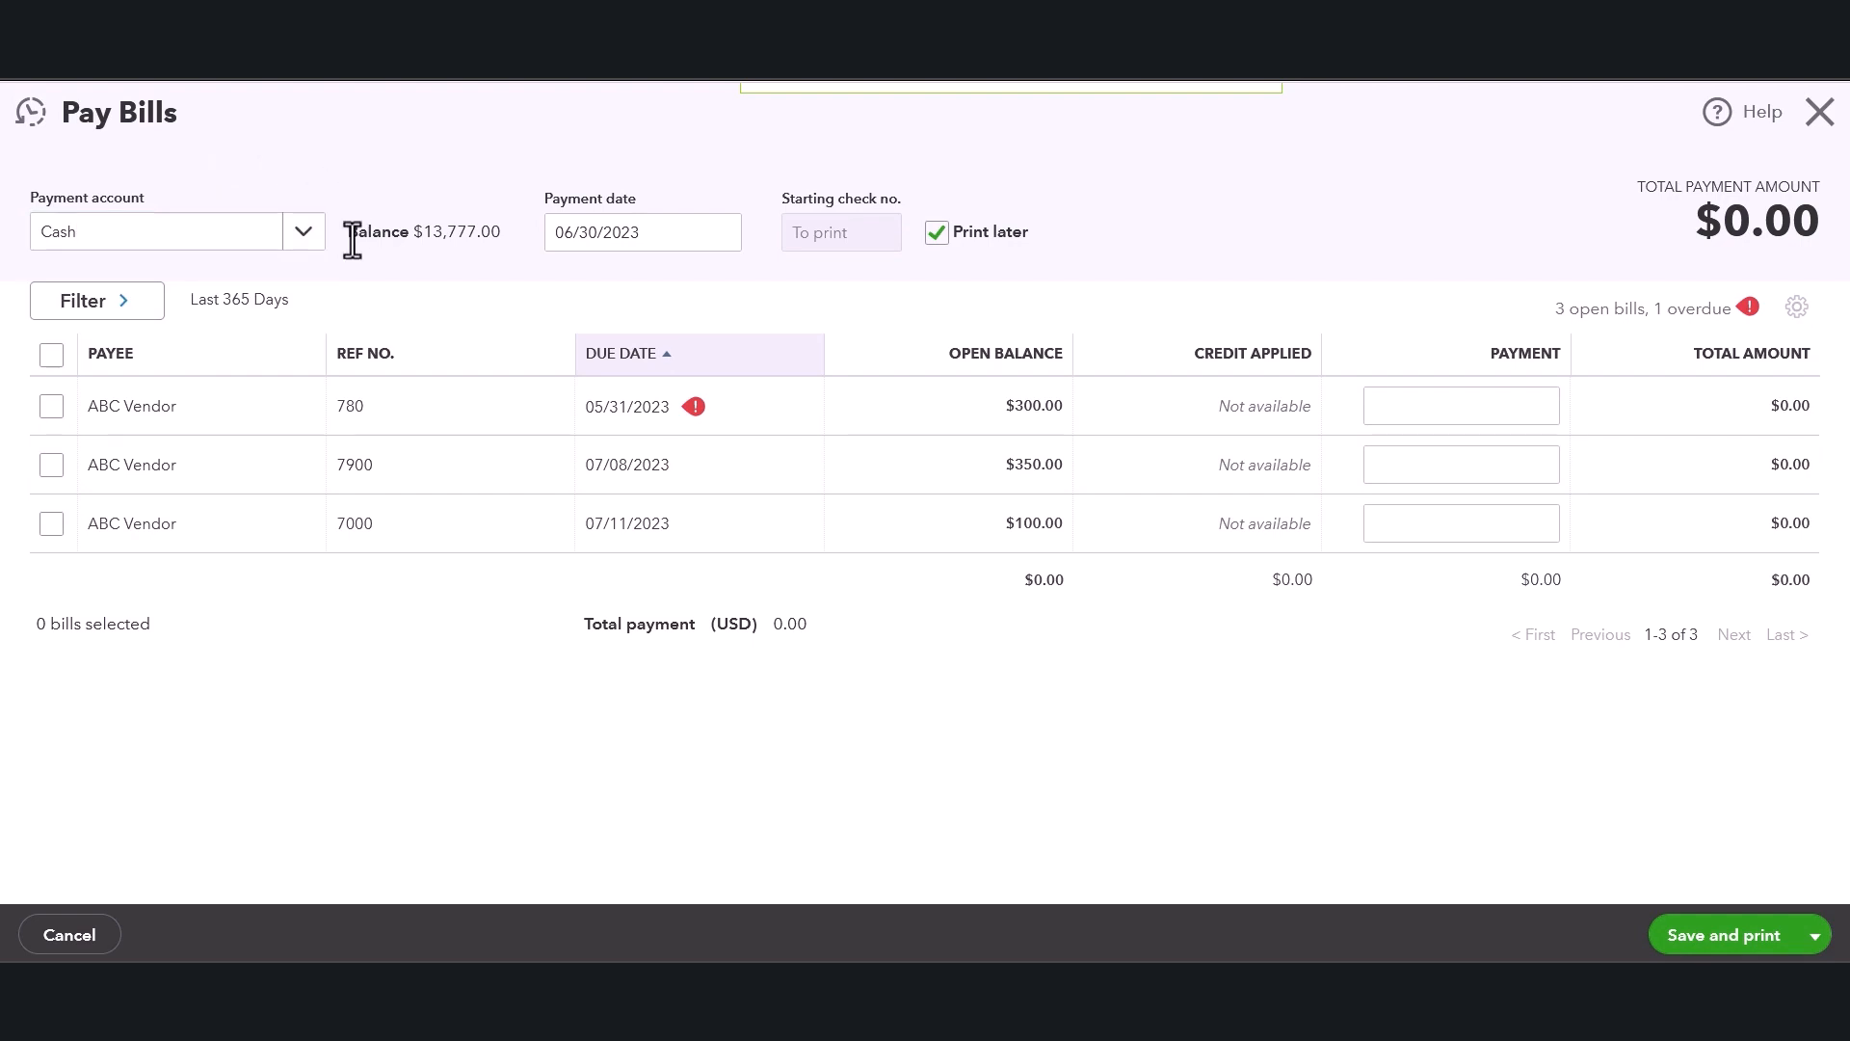
left_click_drag(349, 235, 498, 229)
left_click(482, 178)
left_click_drag(478, 235, 542, 237)
left_click(549, 239)
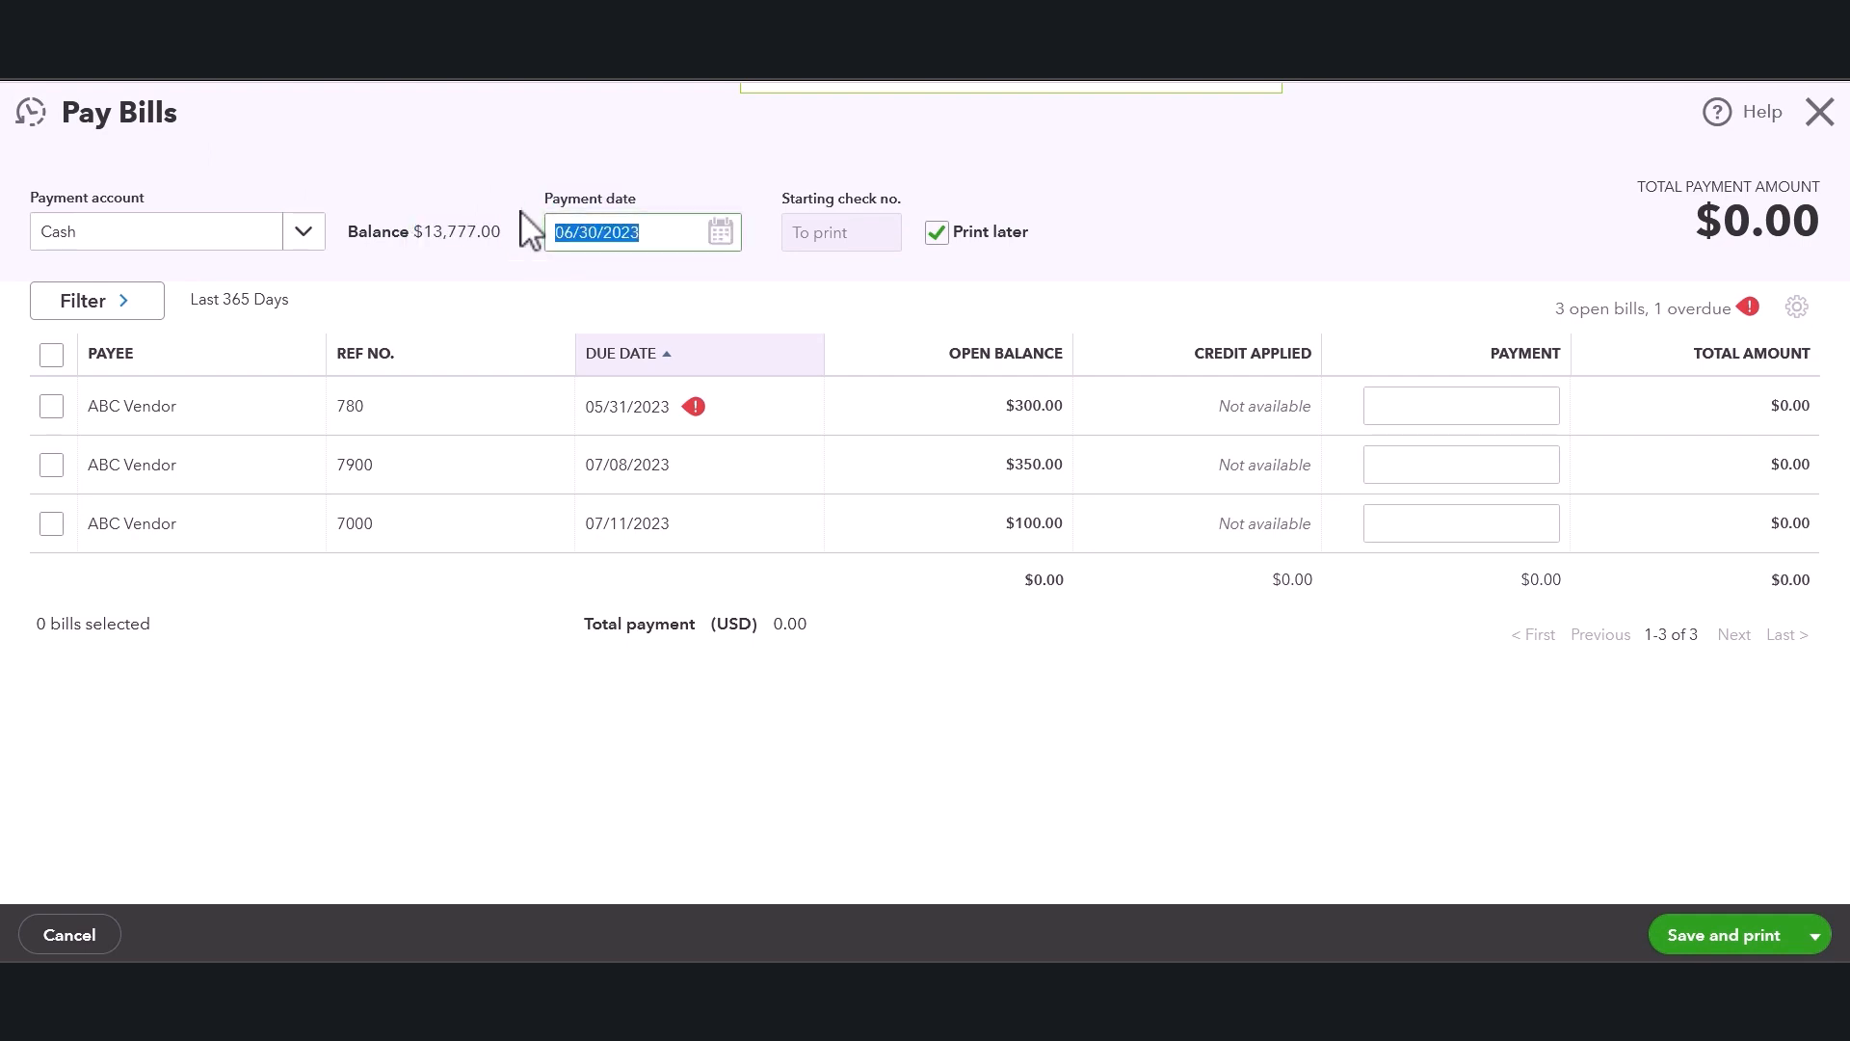
left_click(511, 212)
left_click(658, 236)
left_click(680, 185)
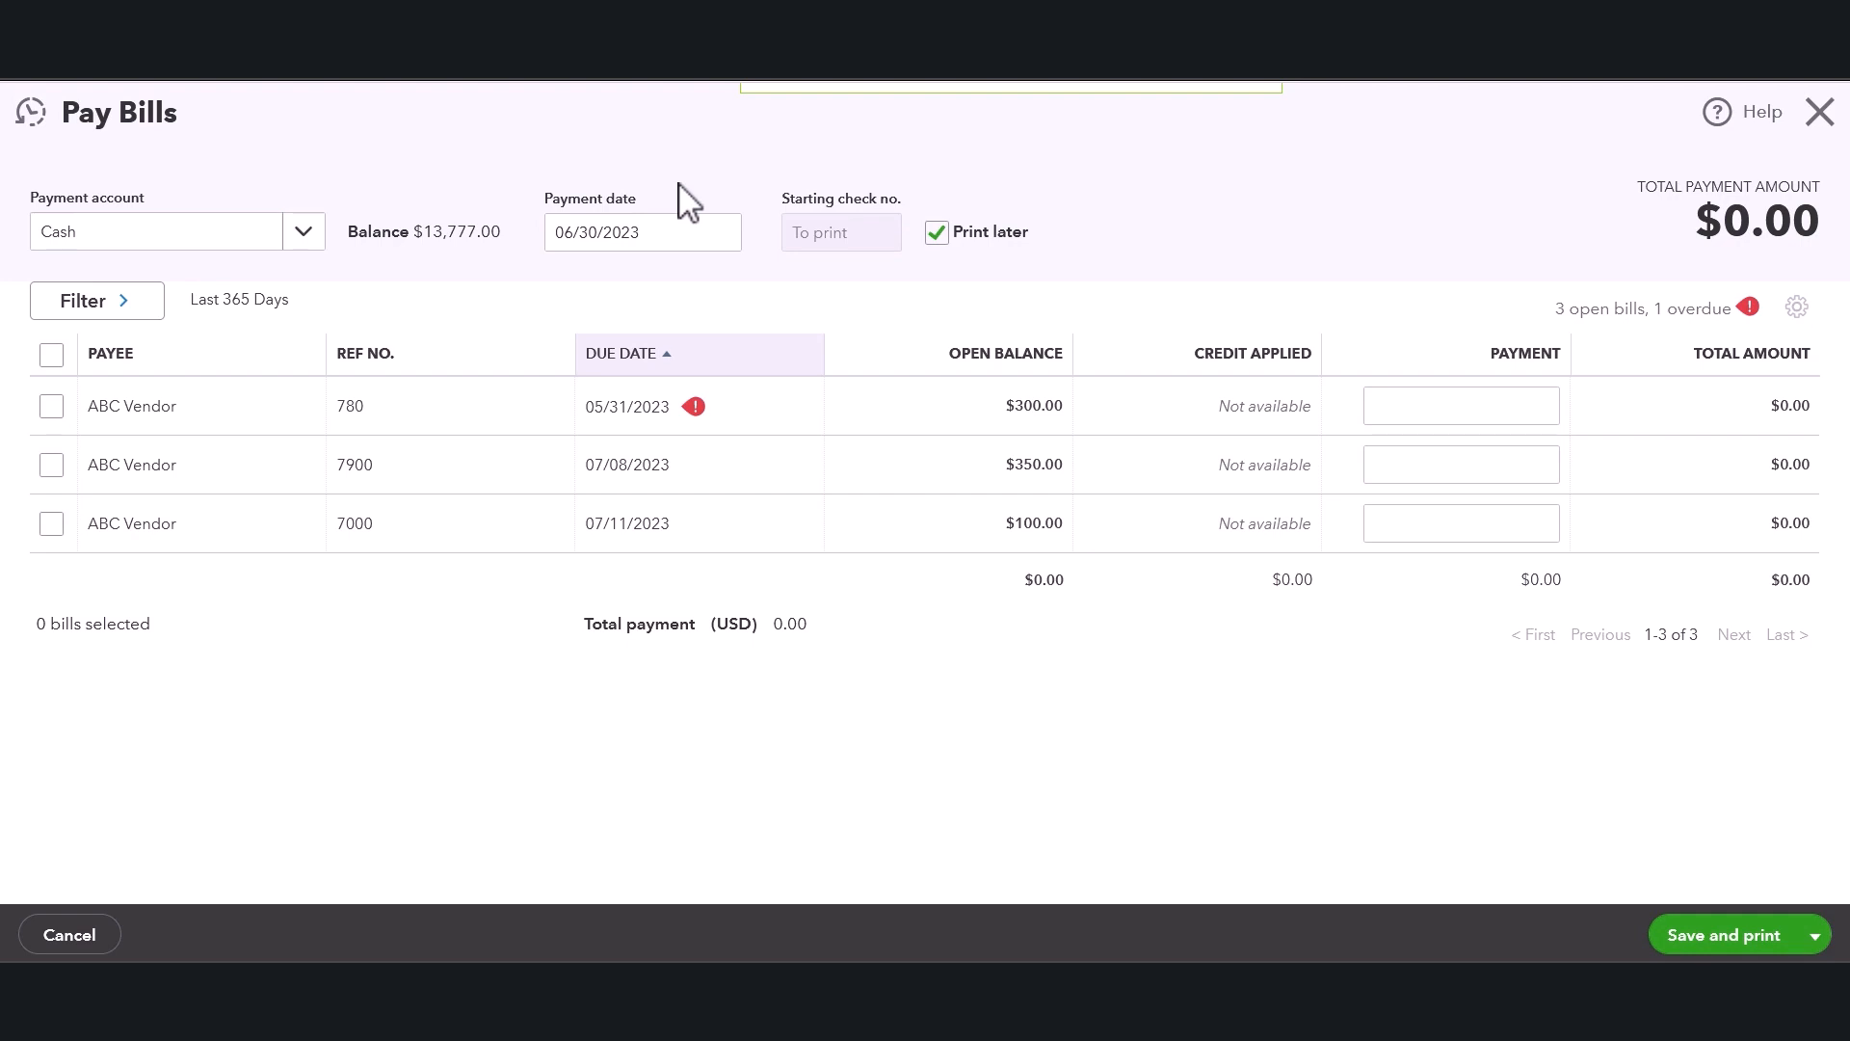
left_click(721, 234)
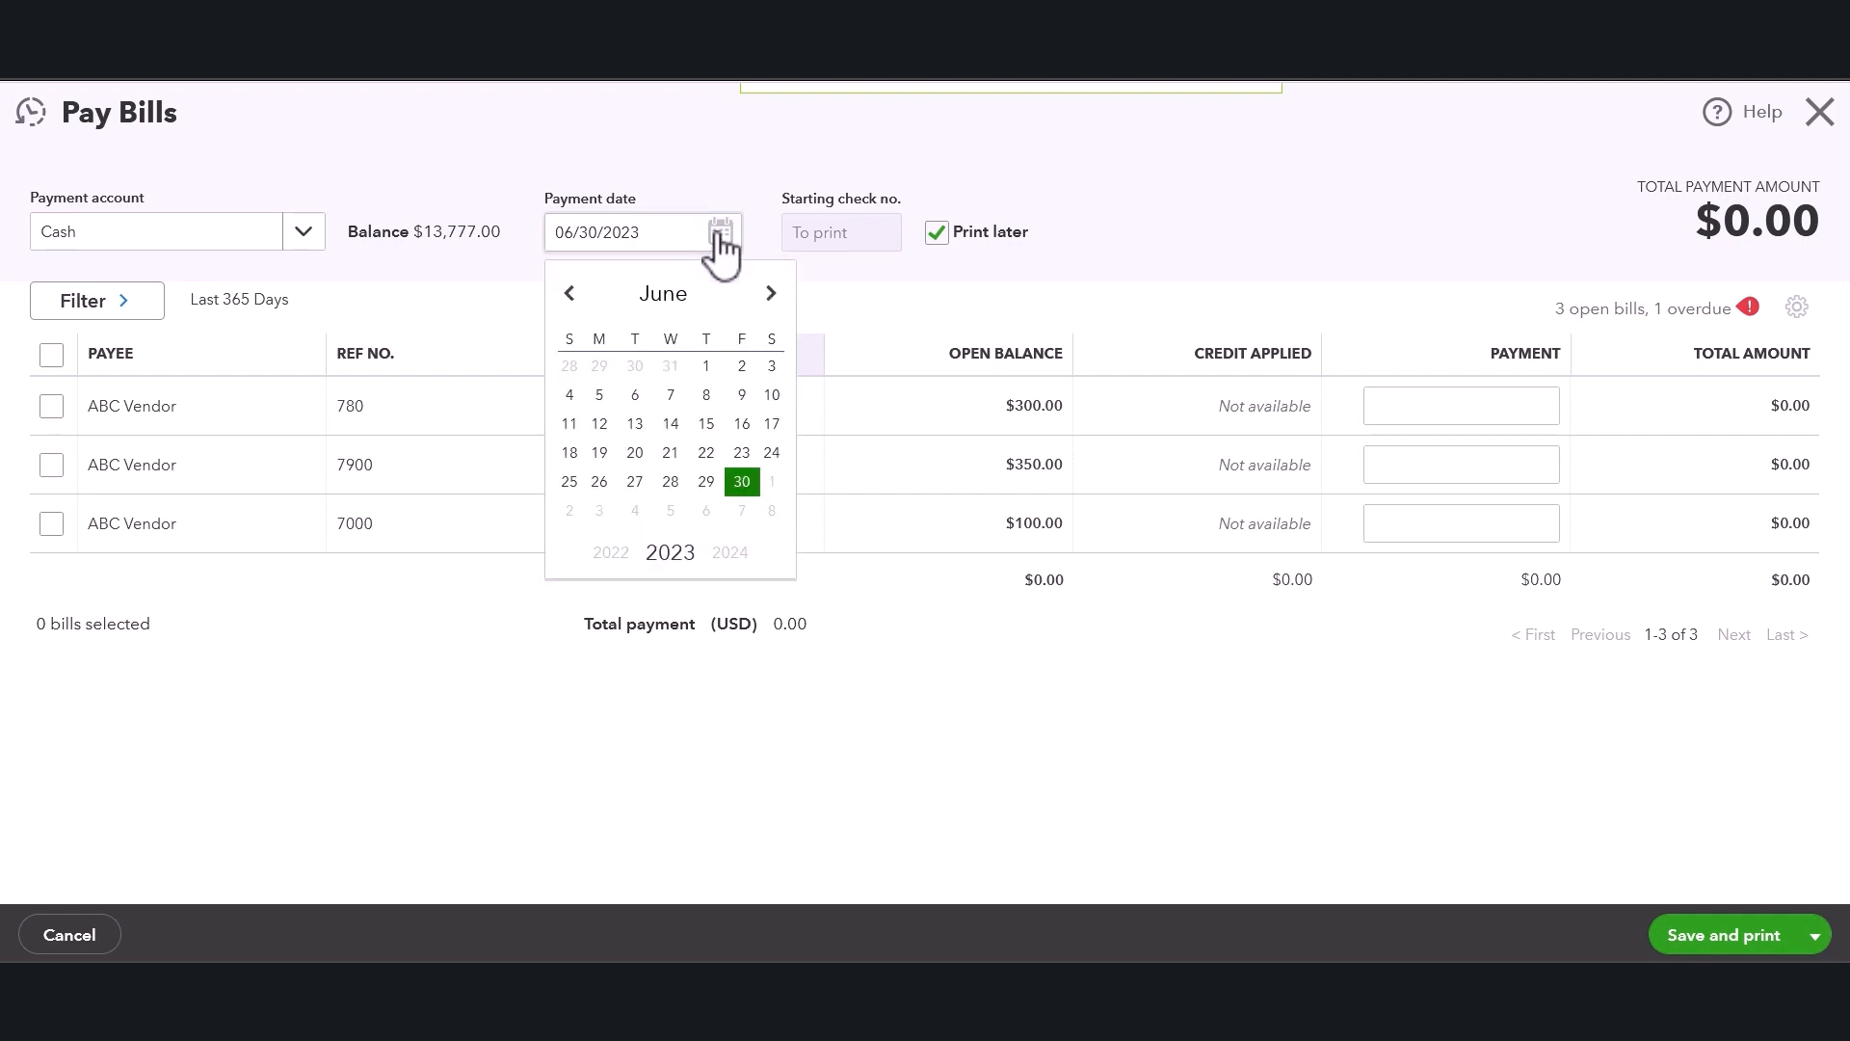
left_click(871, 320)
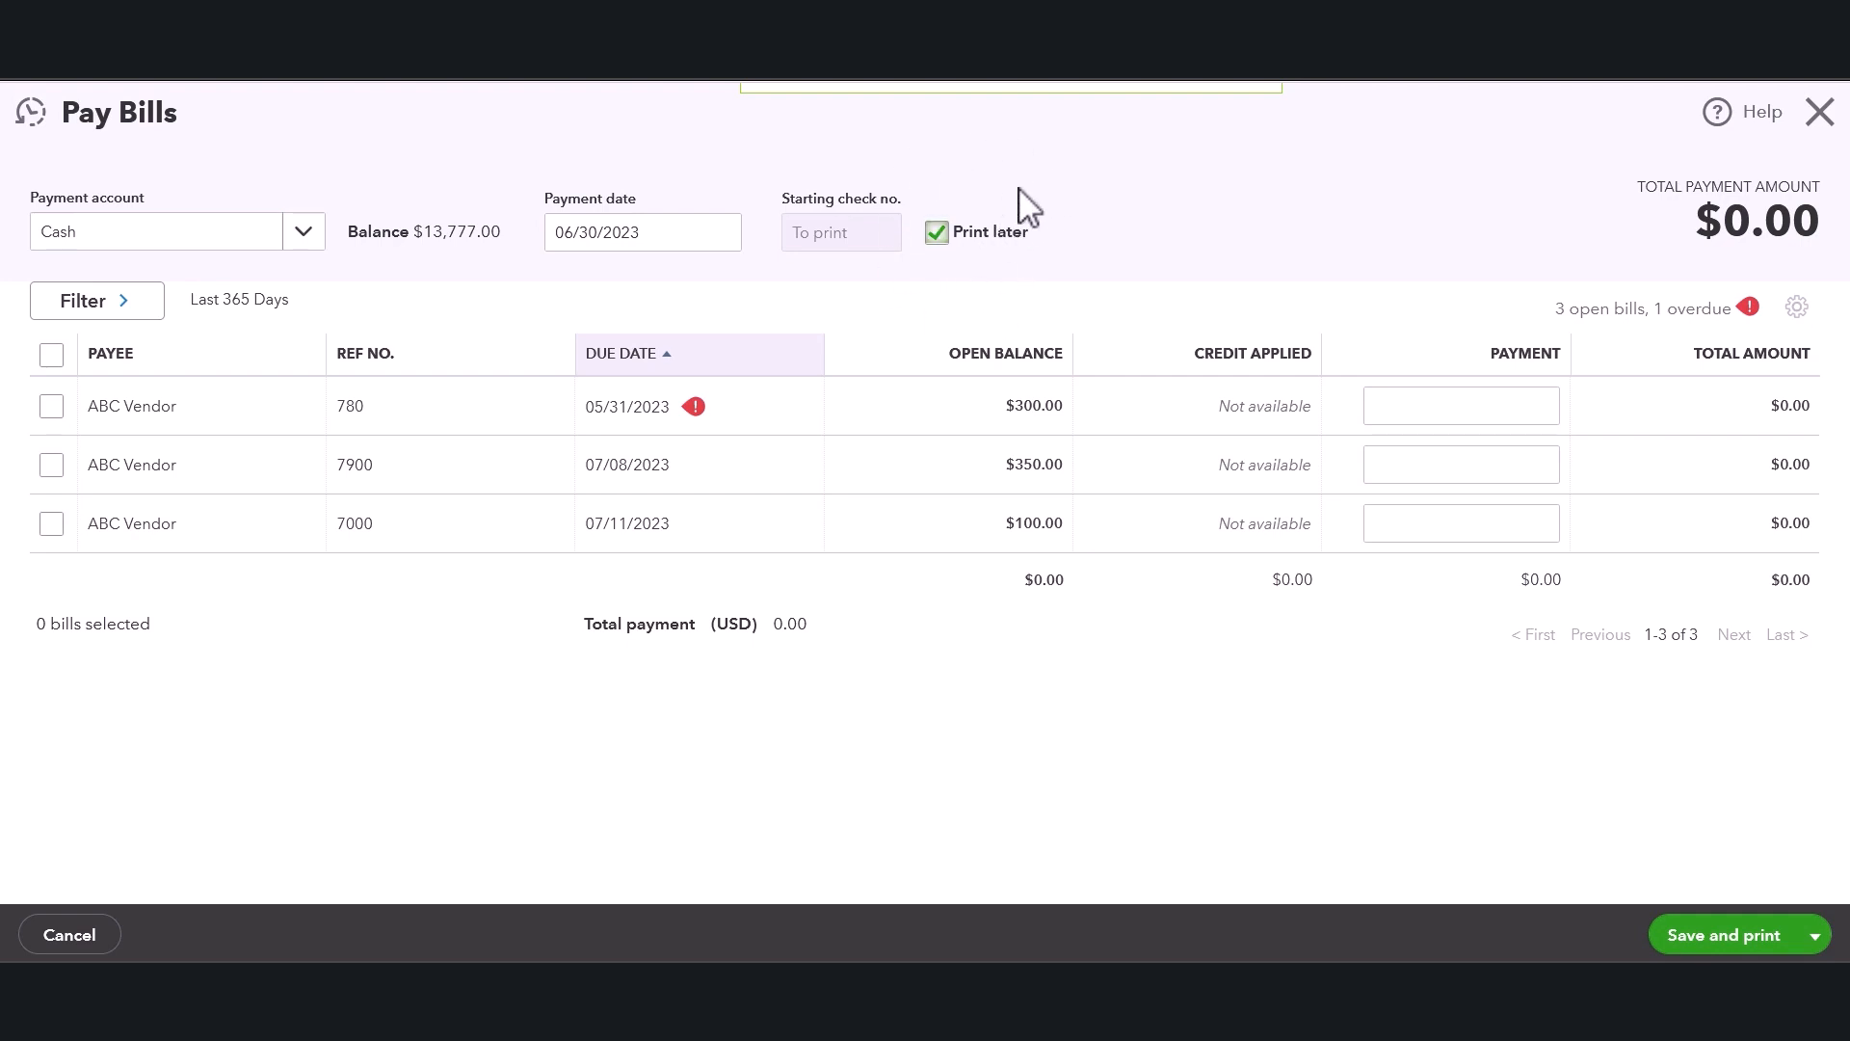
left_click(941, 235)
double_click(844, 228)
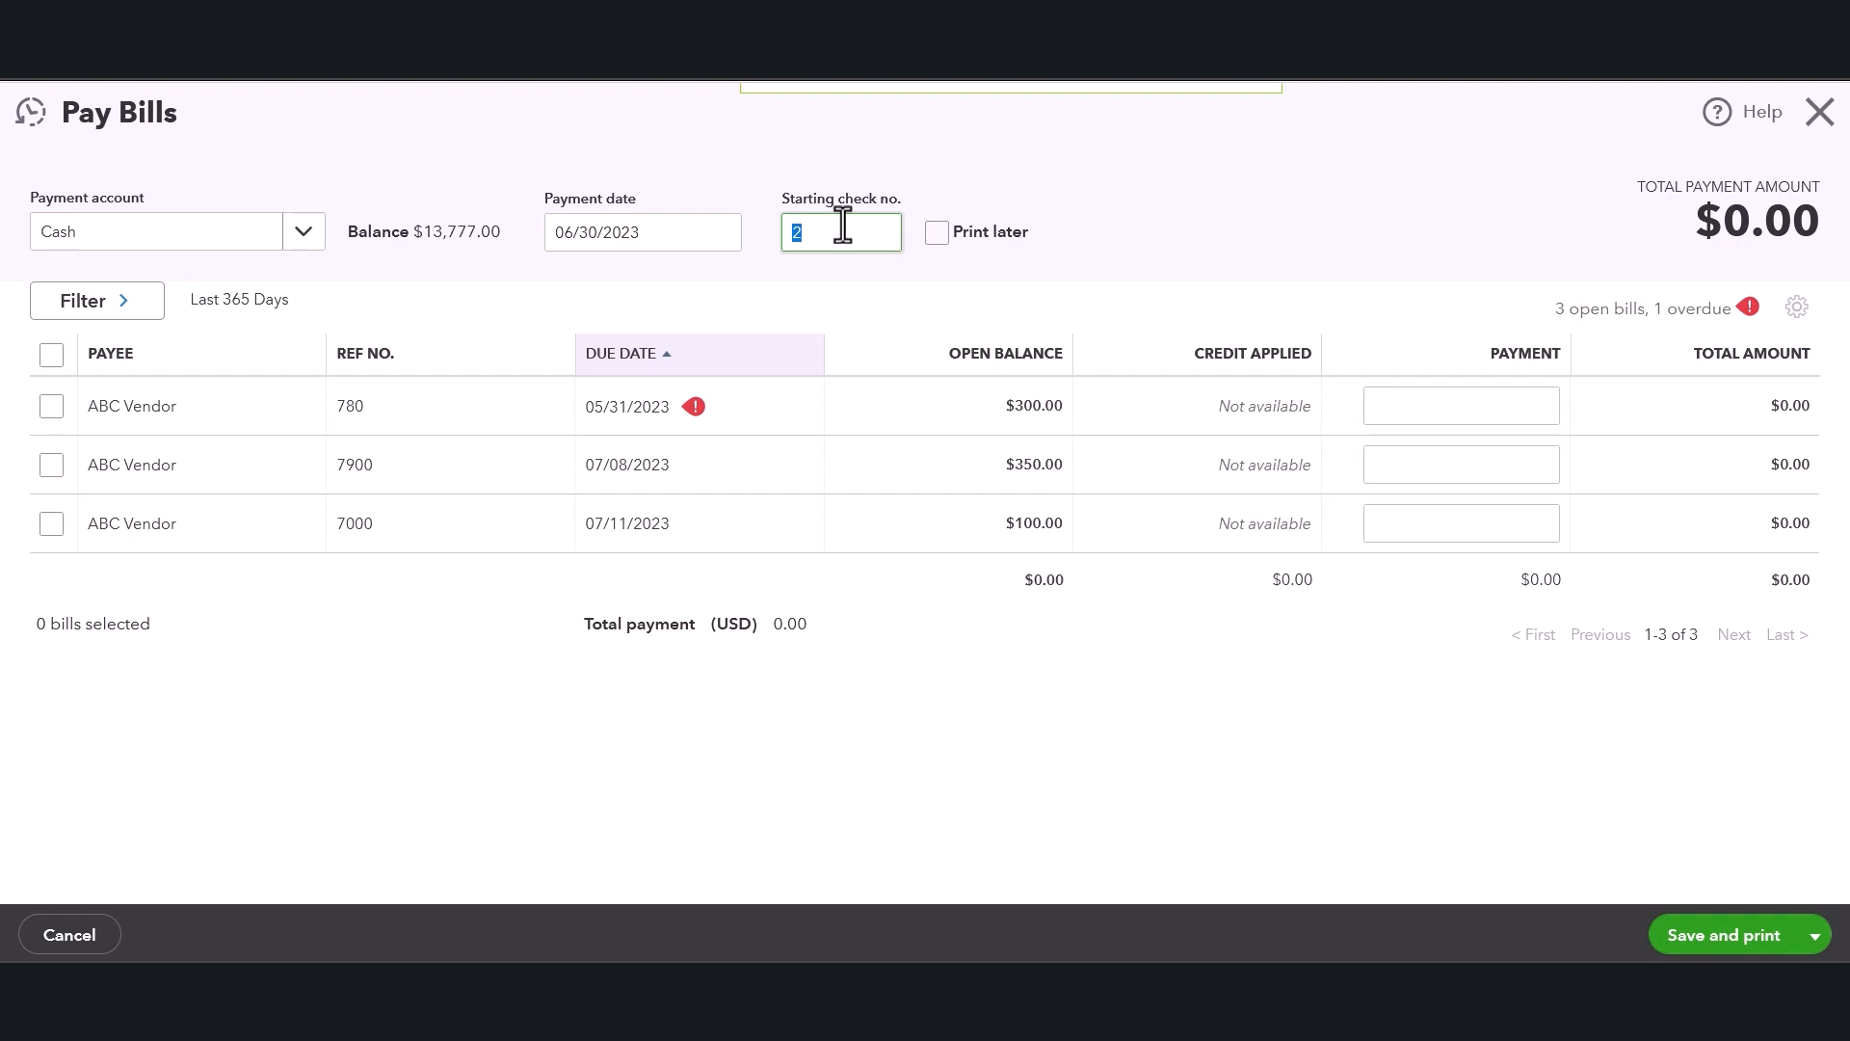
type("2000")
left_click(937, 233)
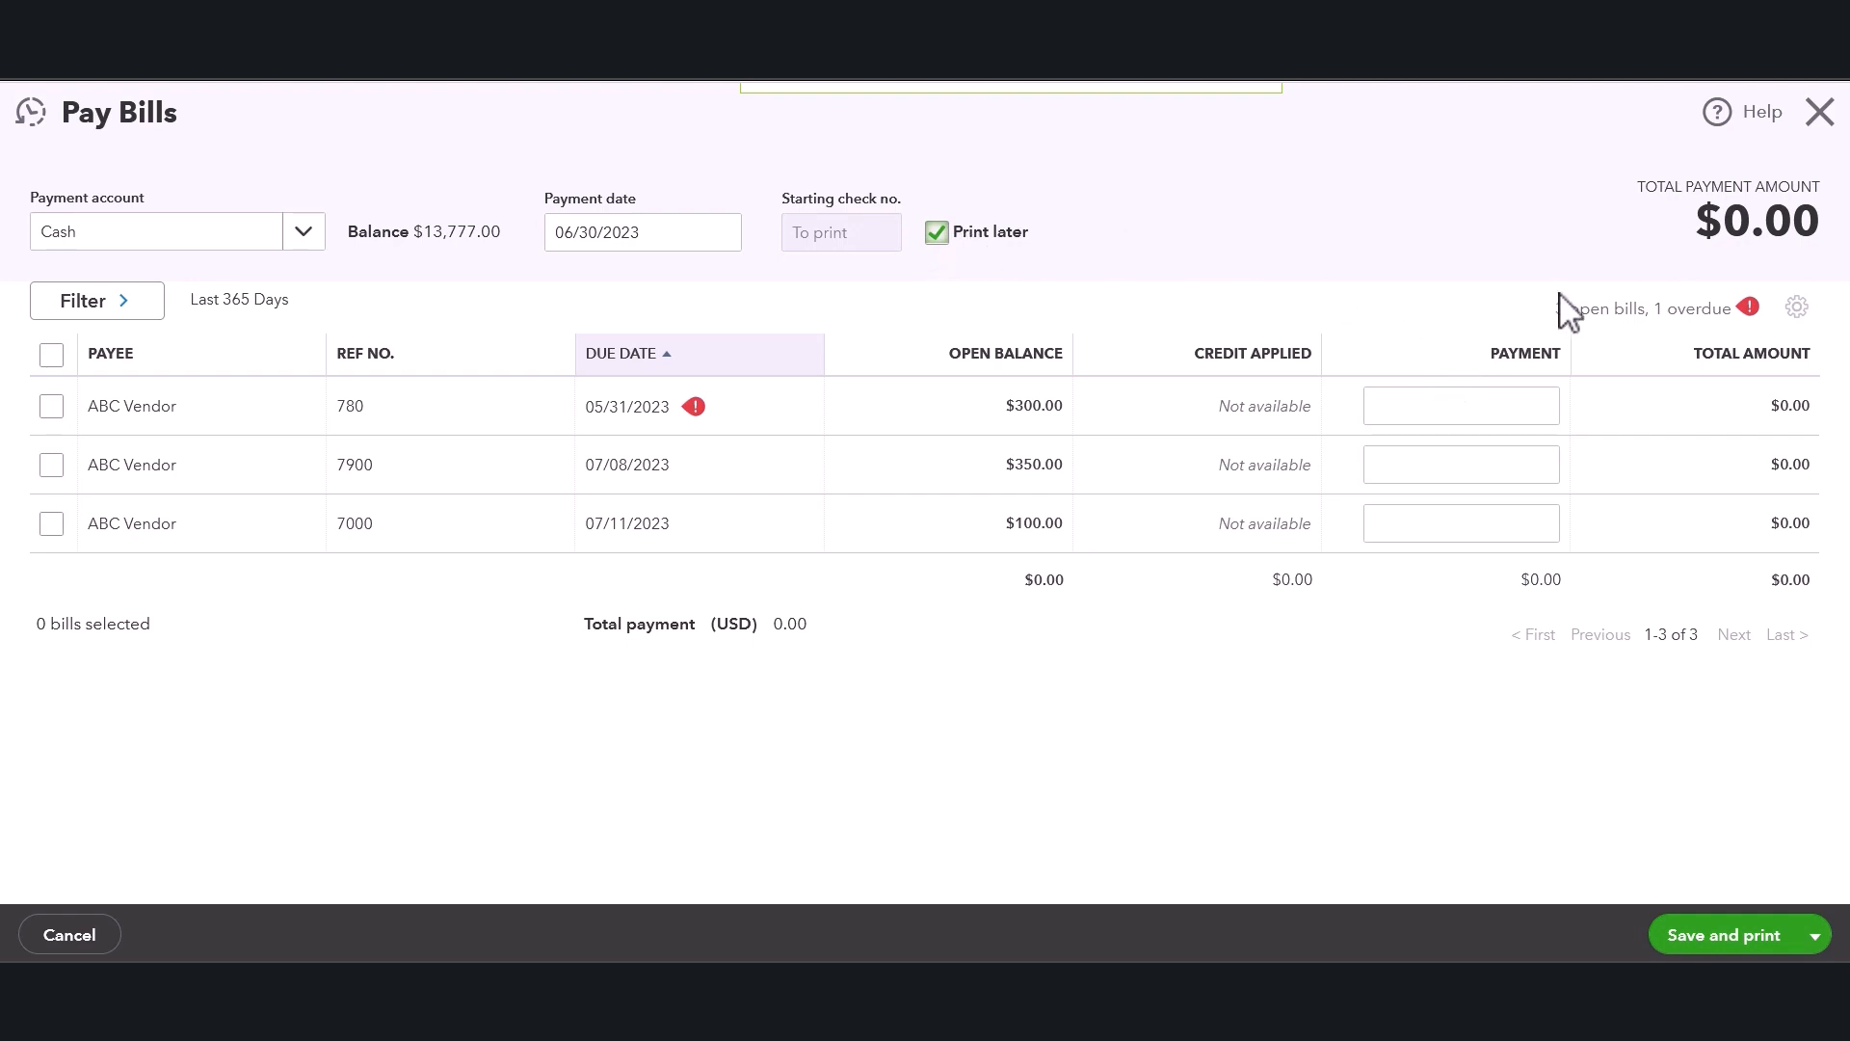
Select only the overdue ABC Vendor bill 780 for payment.
left_click_drag(1555, 309, 1657, 304)
left_click(1593, 314)
left_click(54, 467)
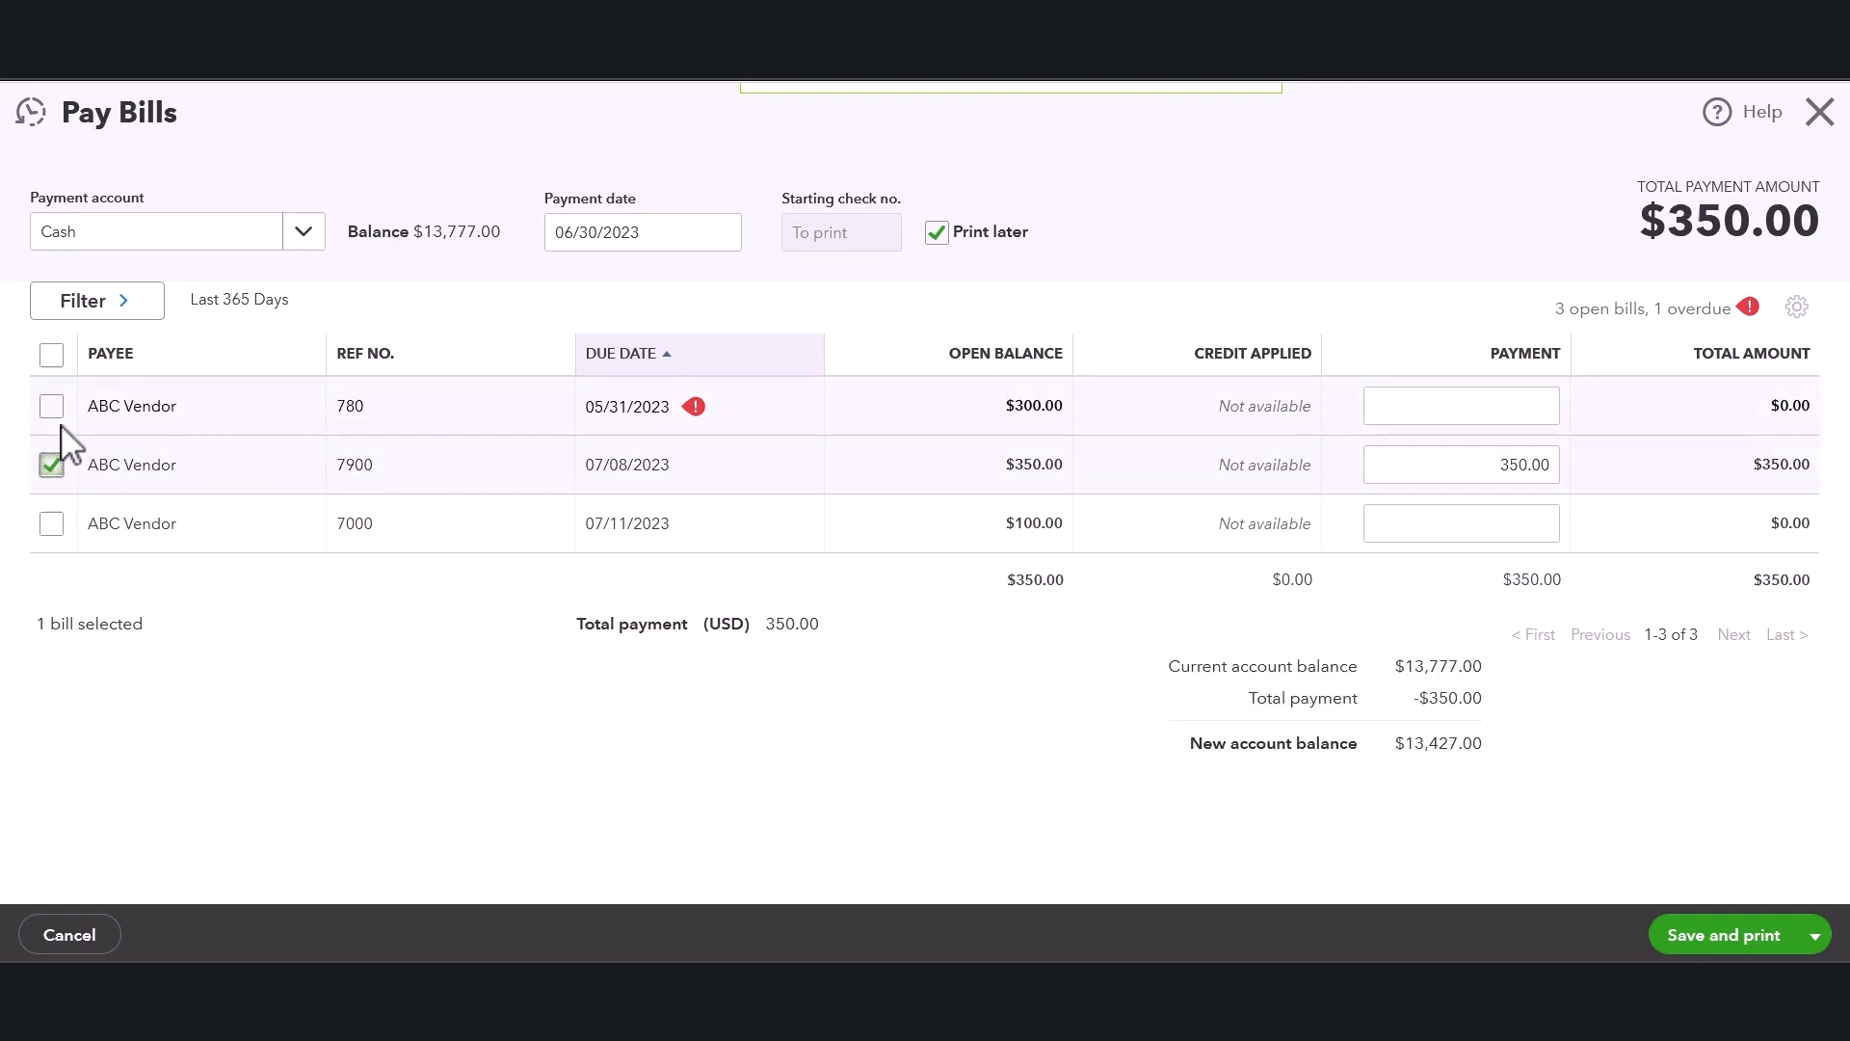
left_click(54, 409)
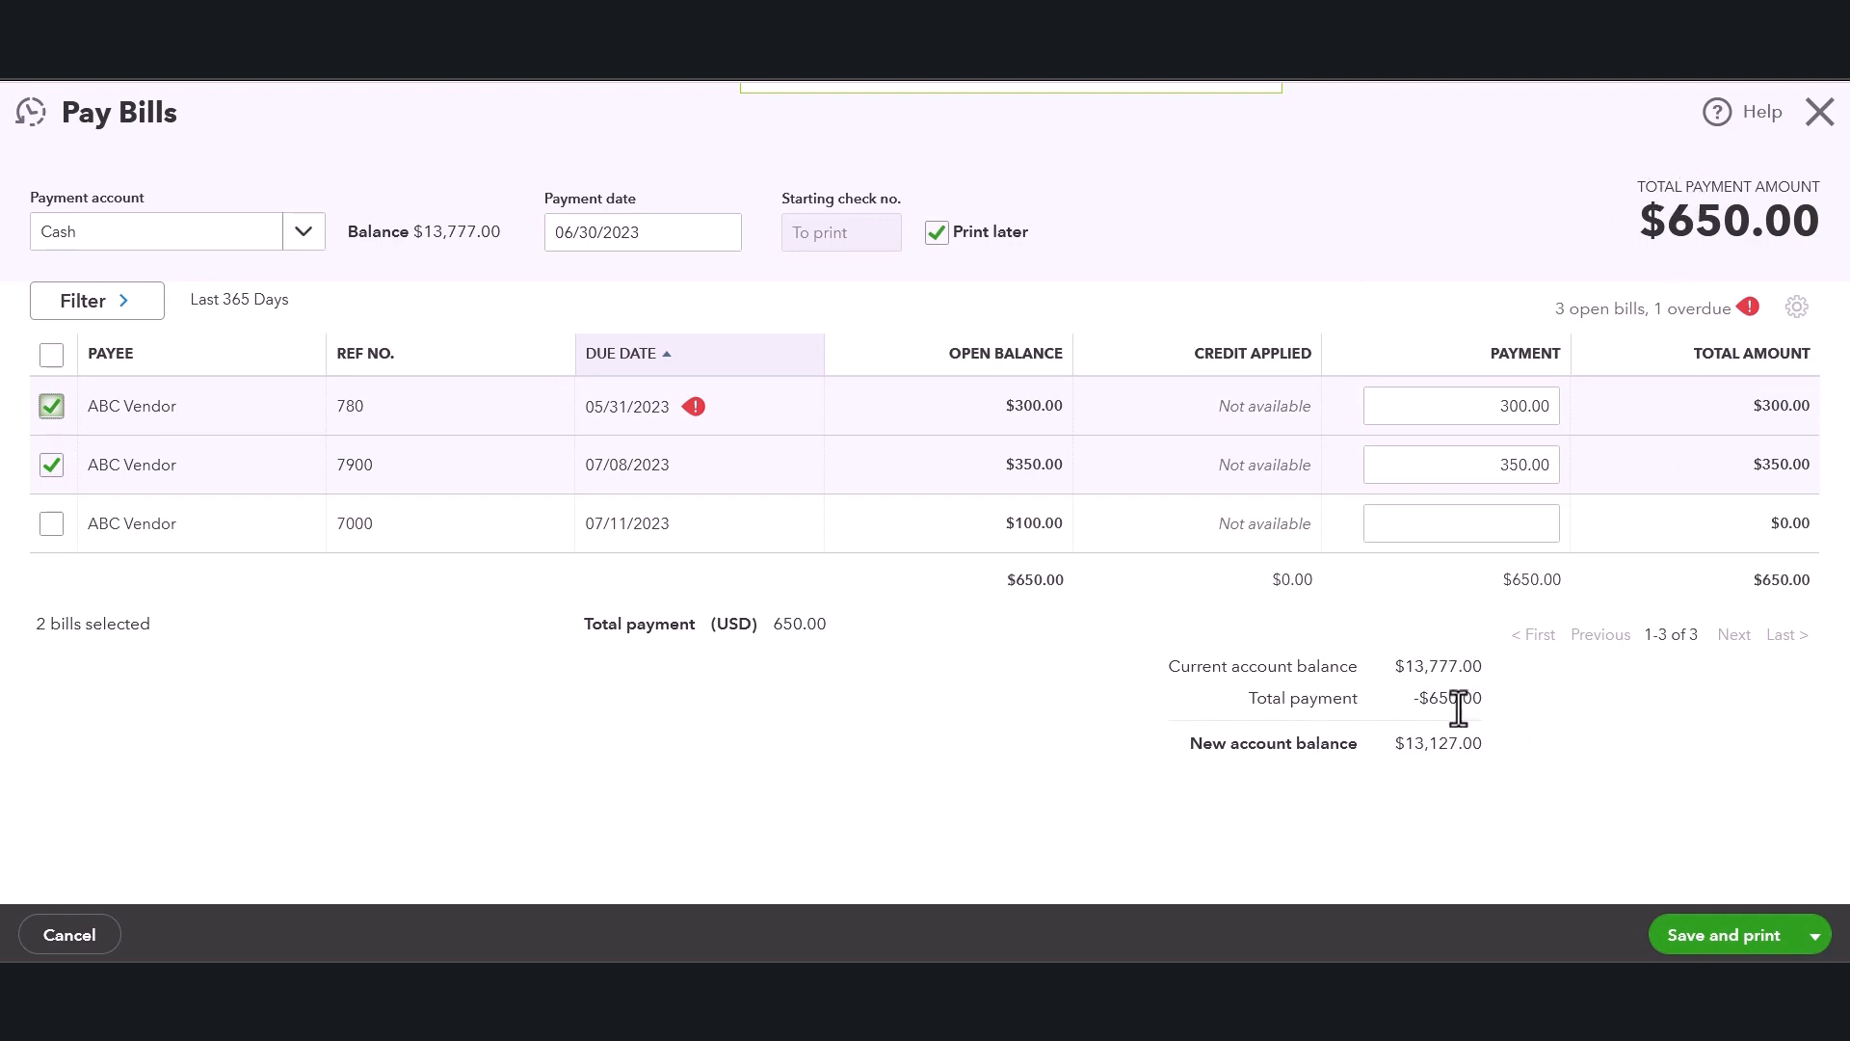
left_click_drag(1275, 747, 1406, 743)
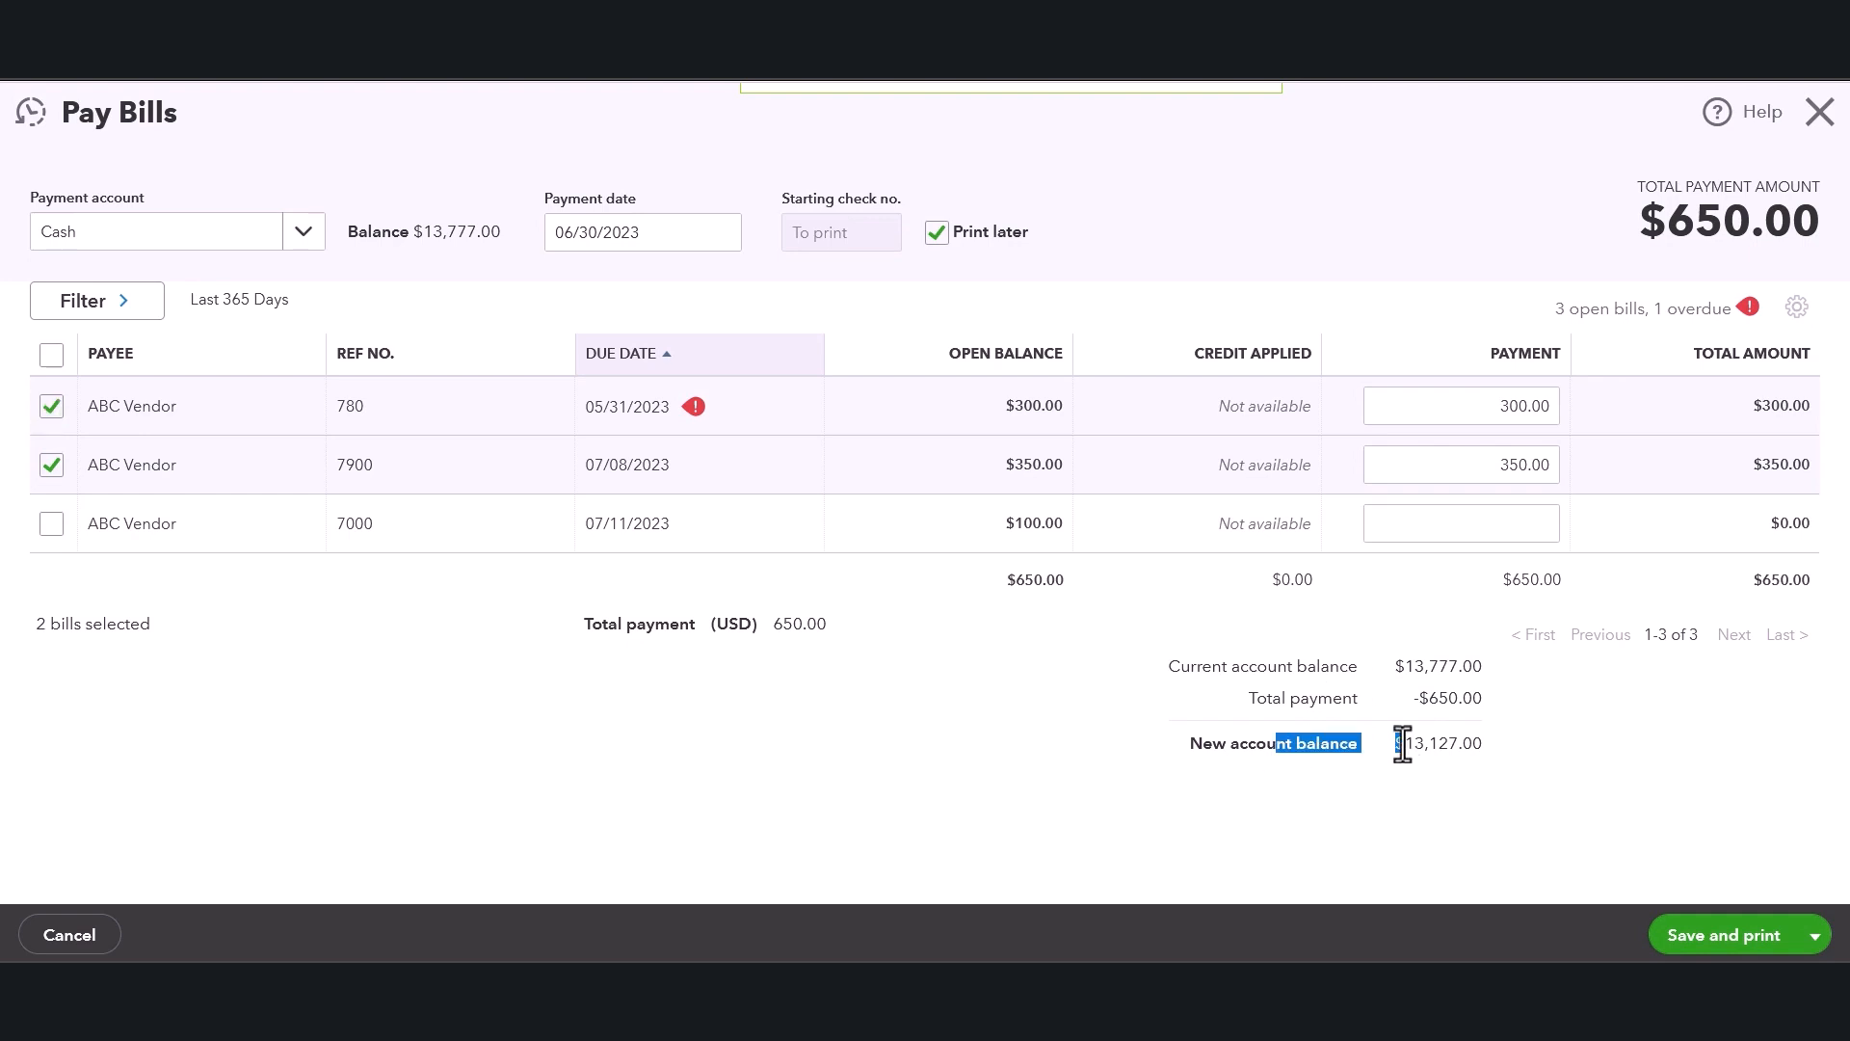
left_click(1547, 753)
left_click(51, 466)
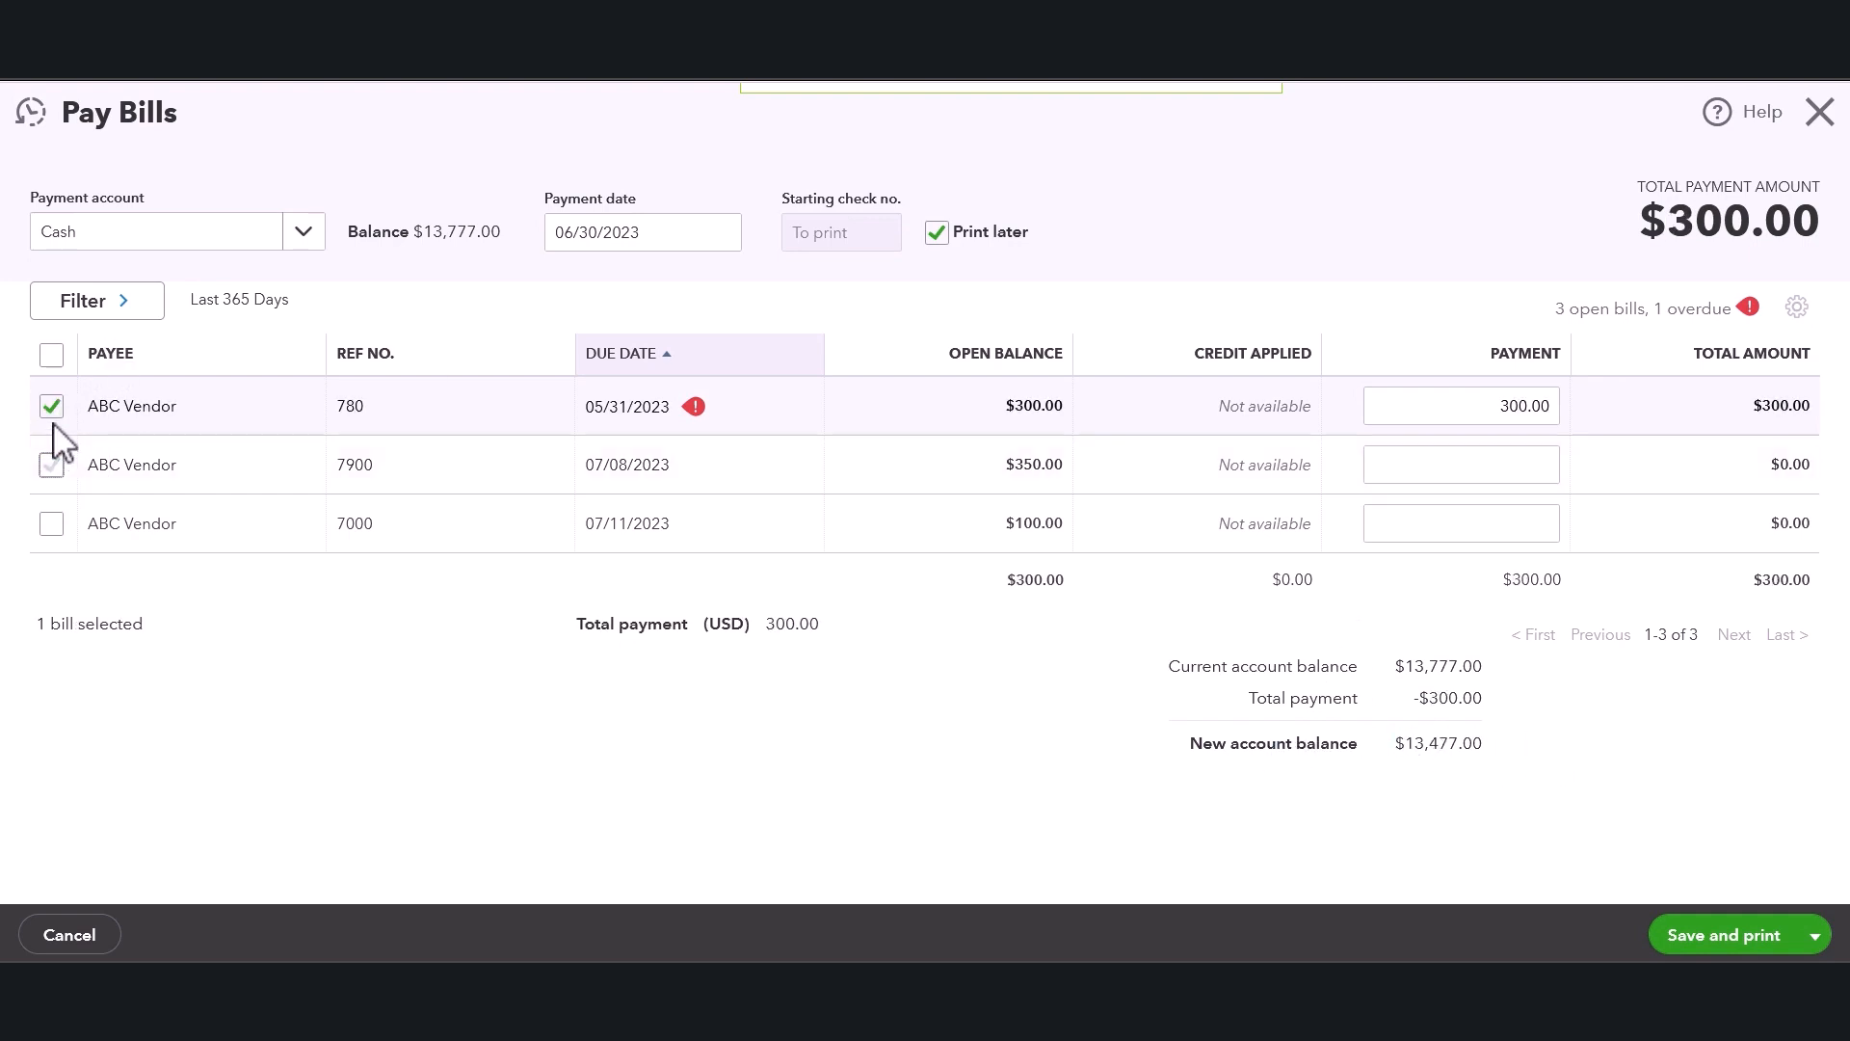
left_click(52, 410)
left_click(51, 467)
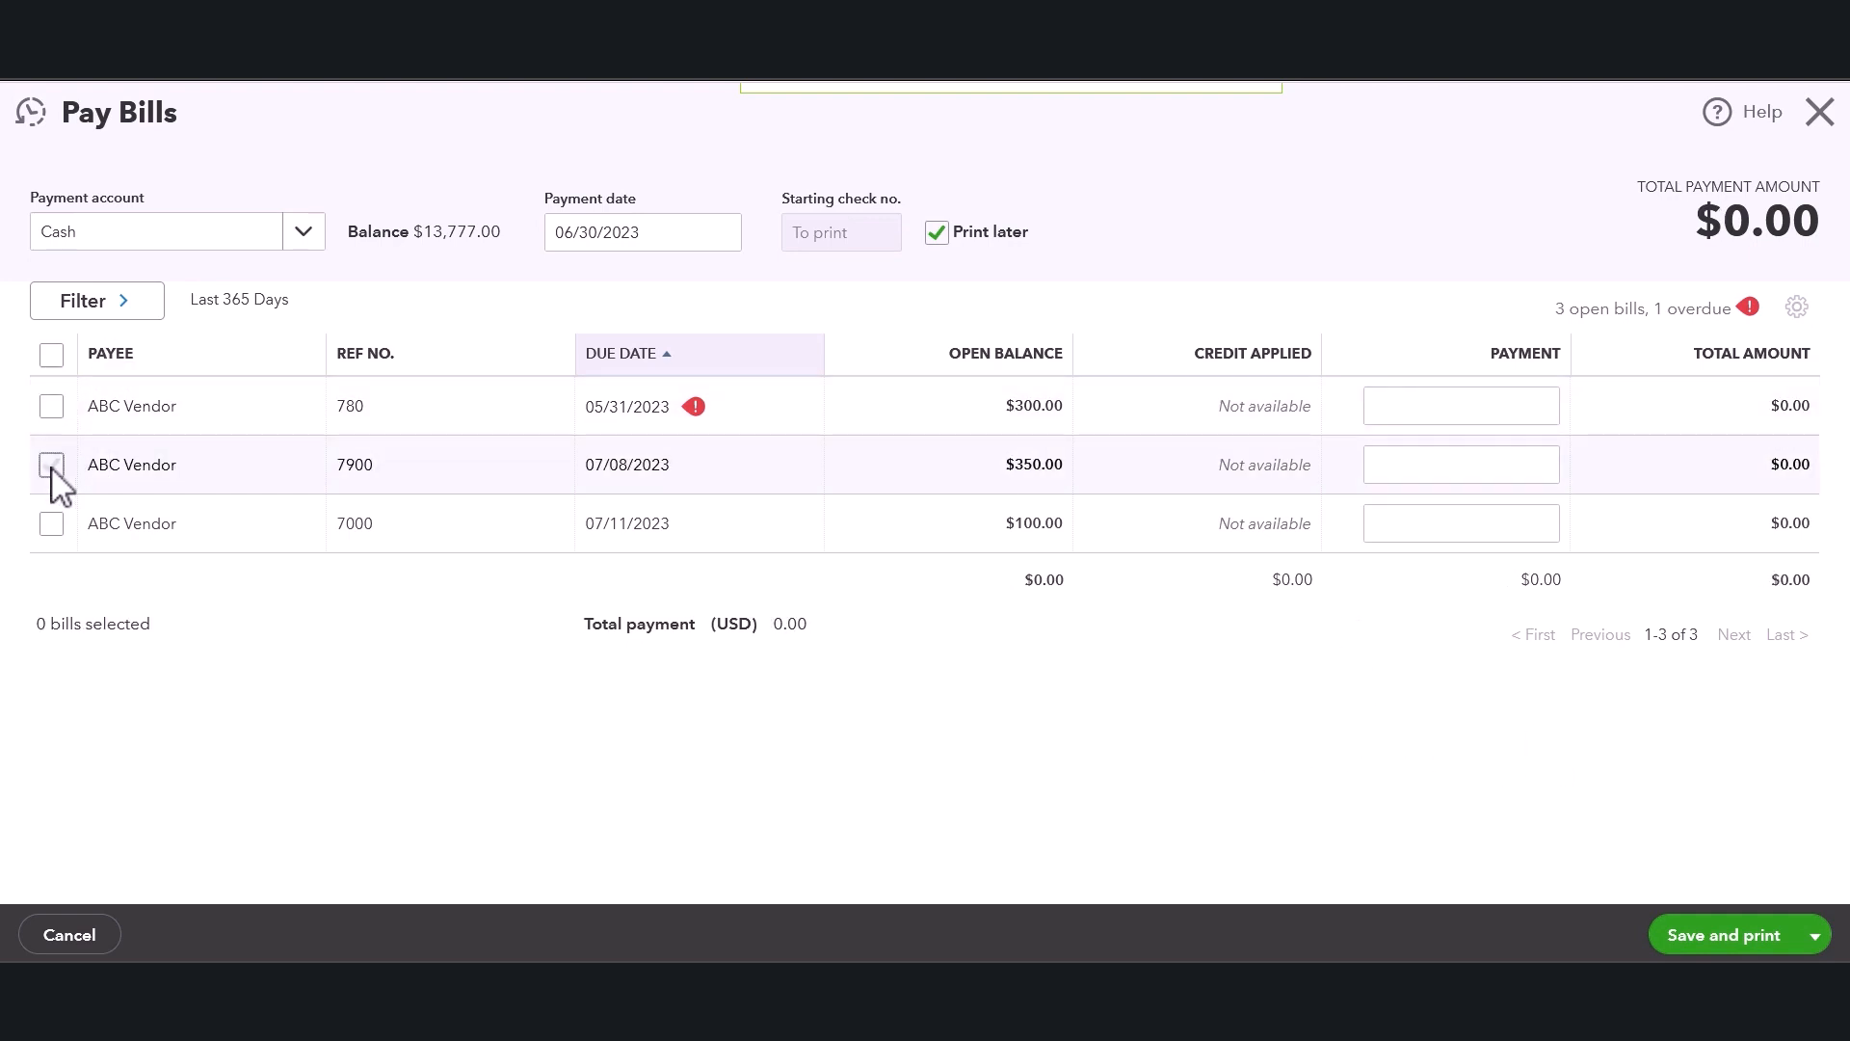
left_click(51, 407)
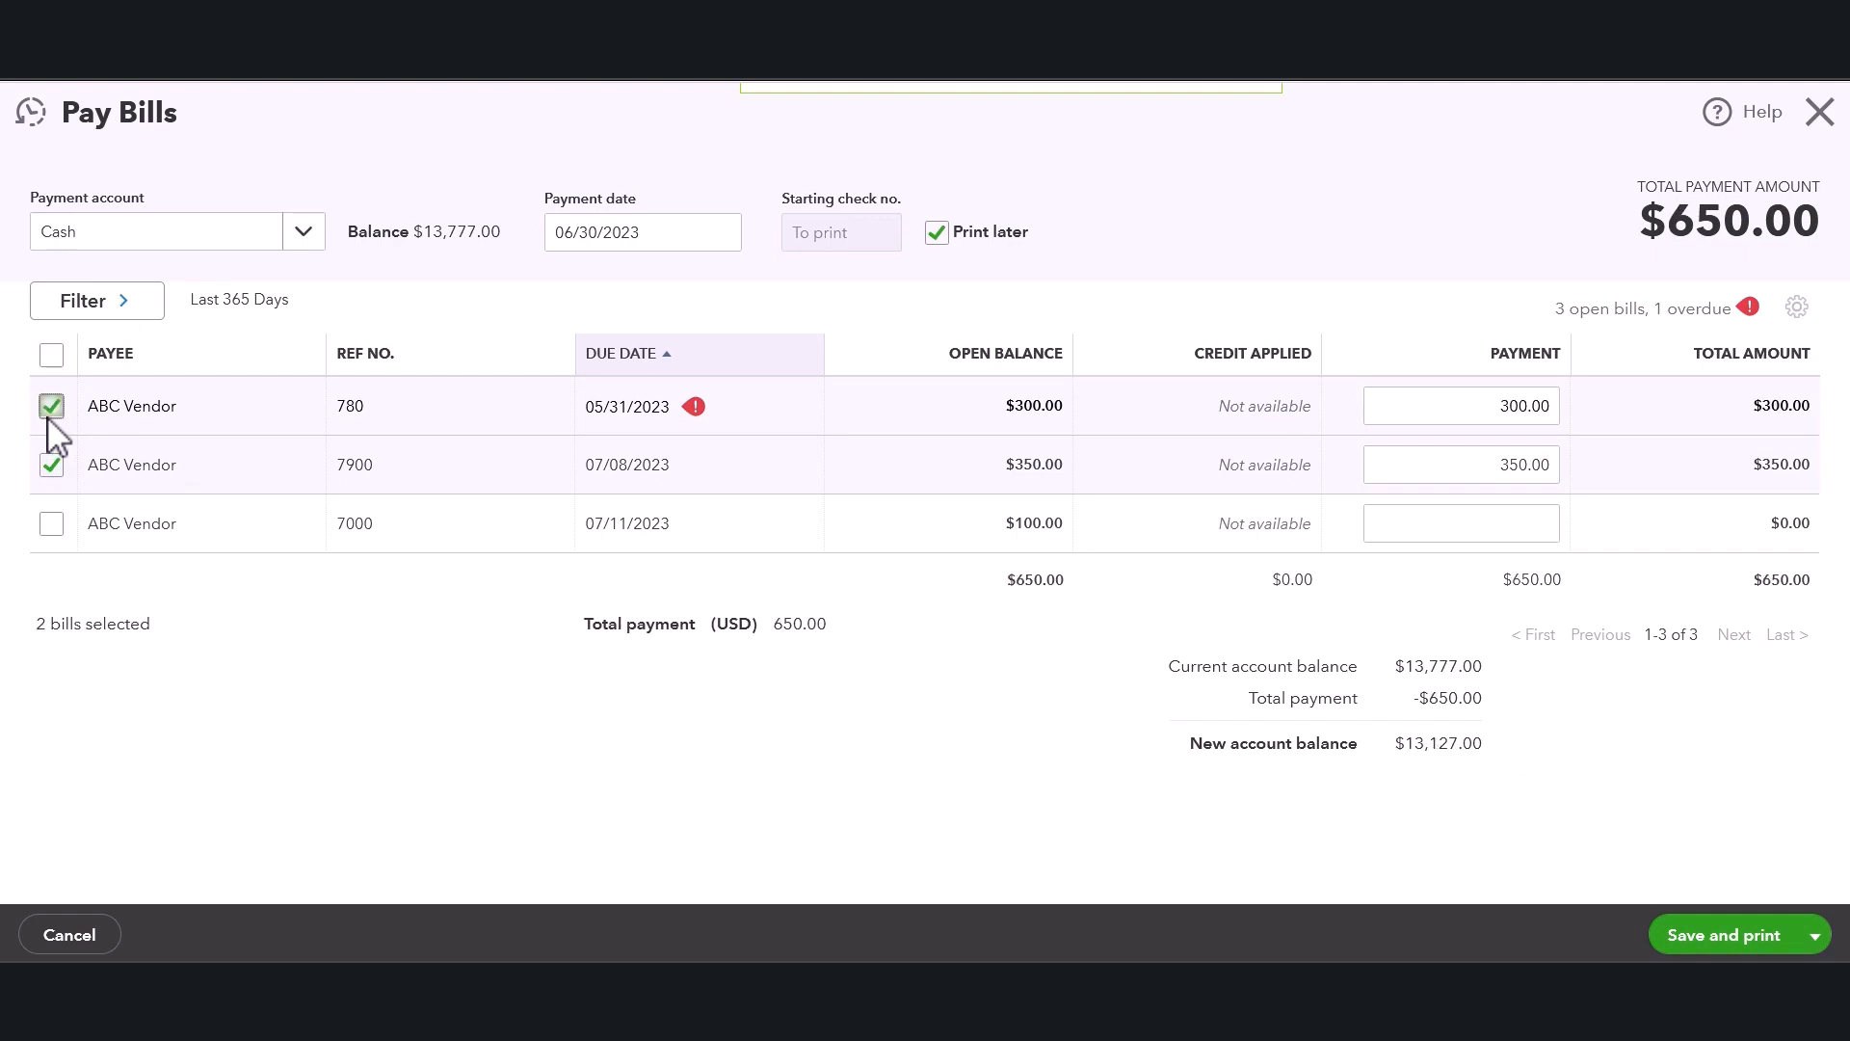
left_click(51, 466)
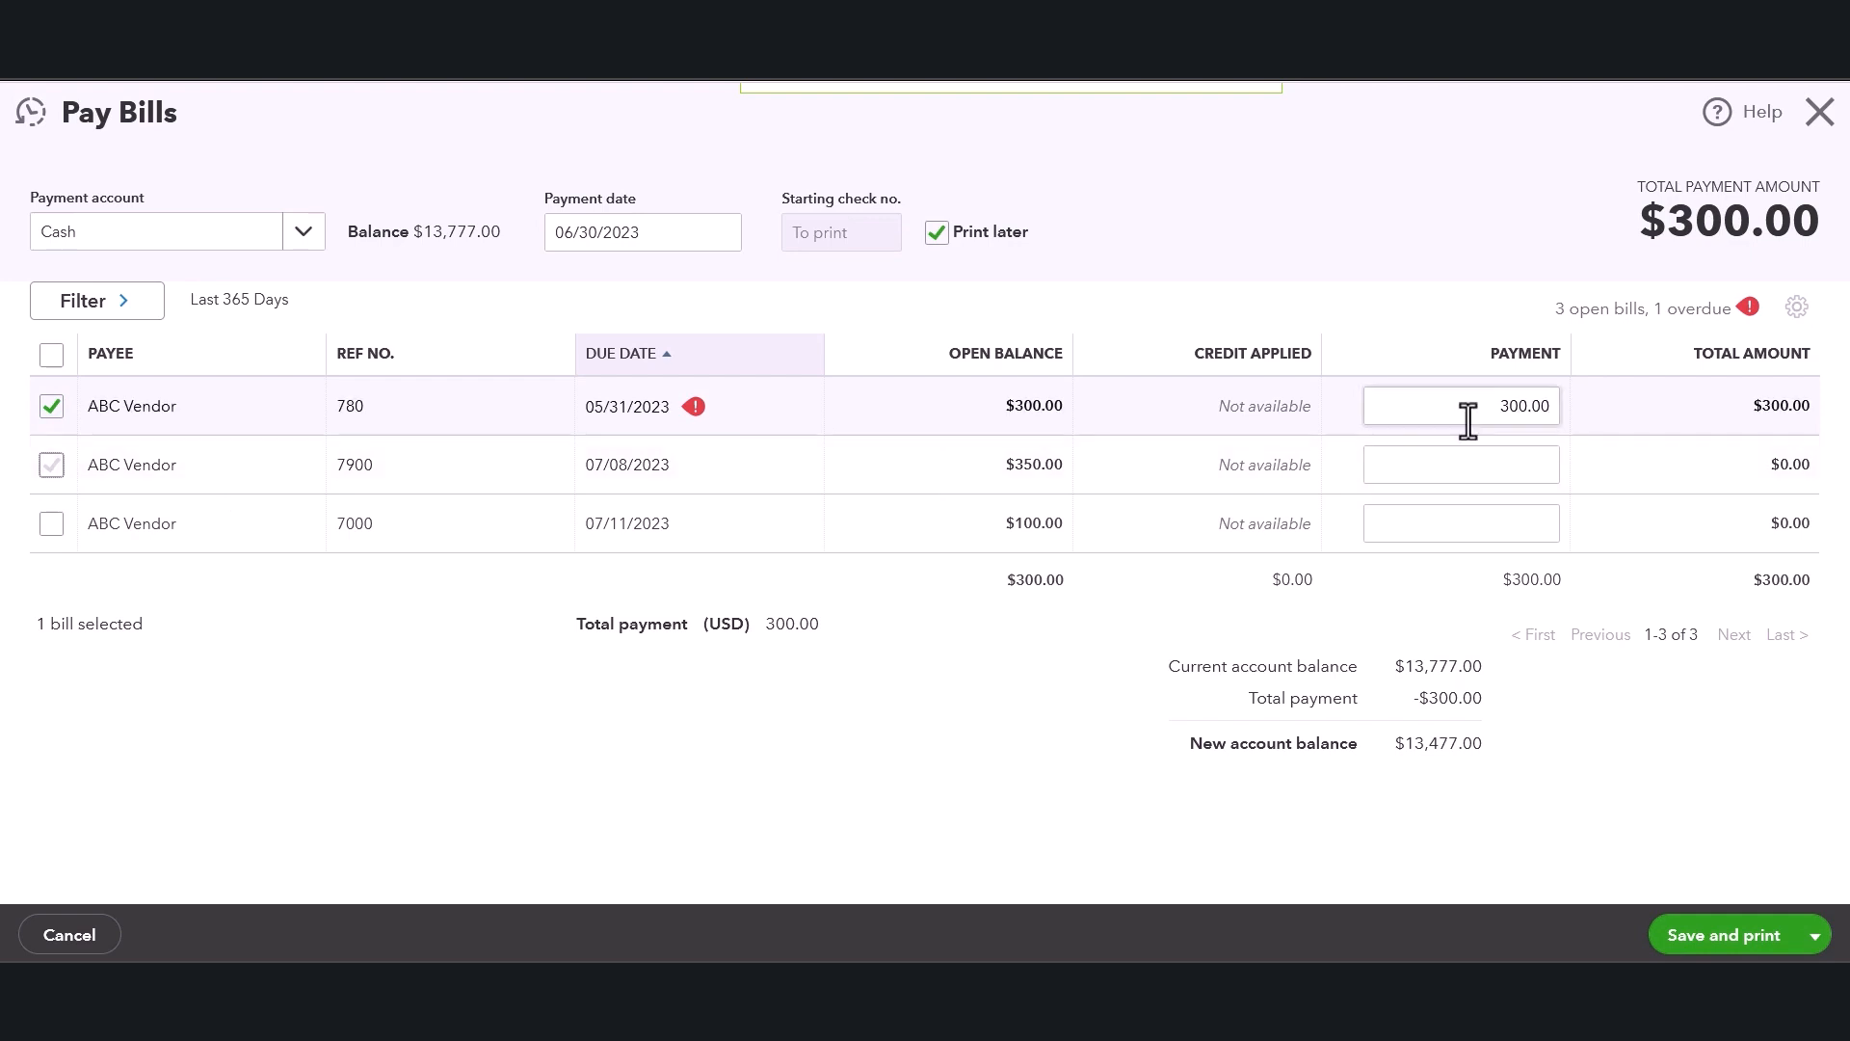
Try a 100.00 partial payment on bill 780, then reset it to the full open balance.
left_click_drag(1454, 413, 1706, 410)
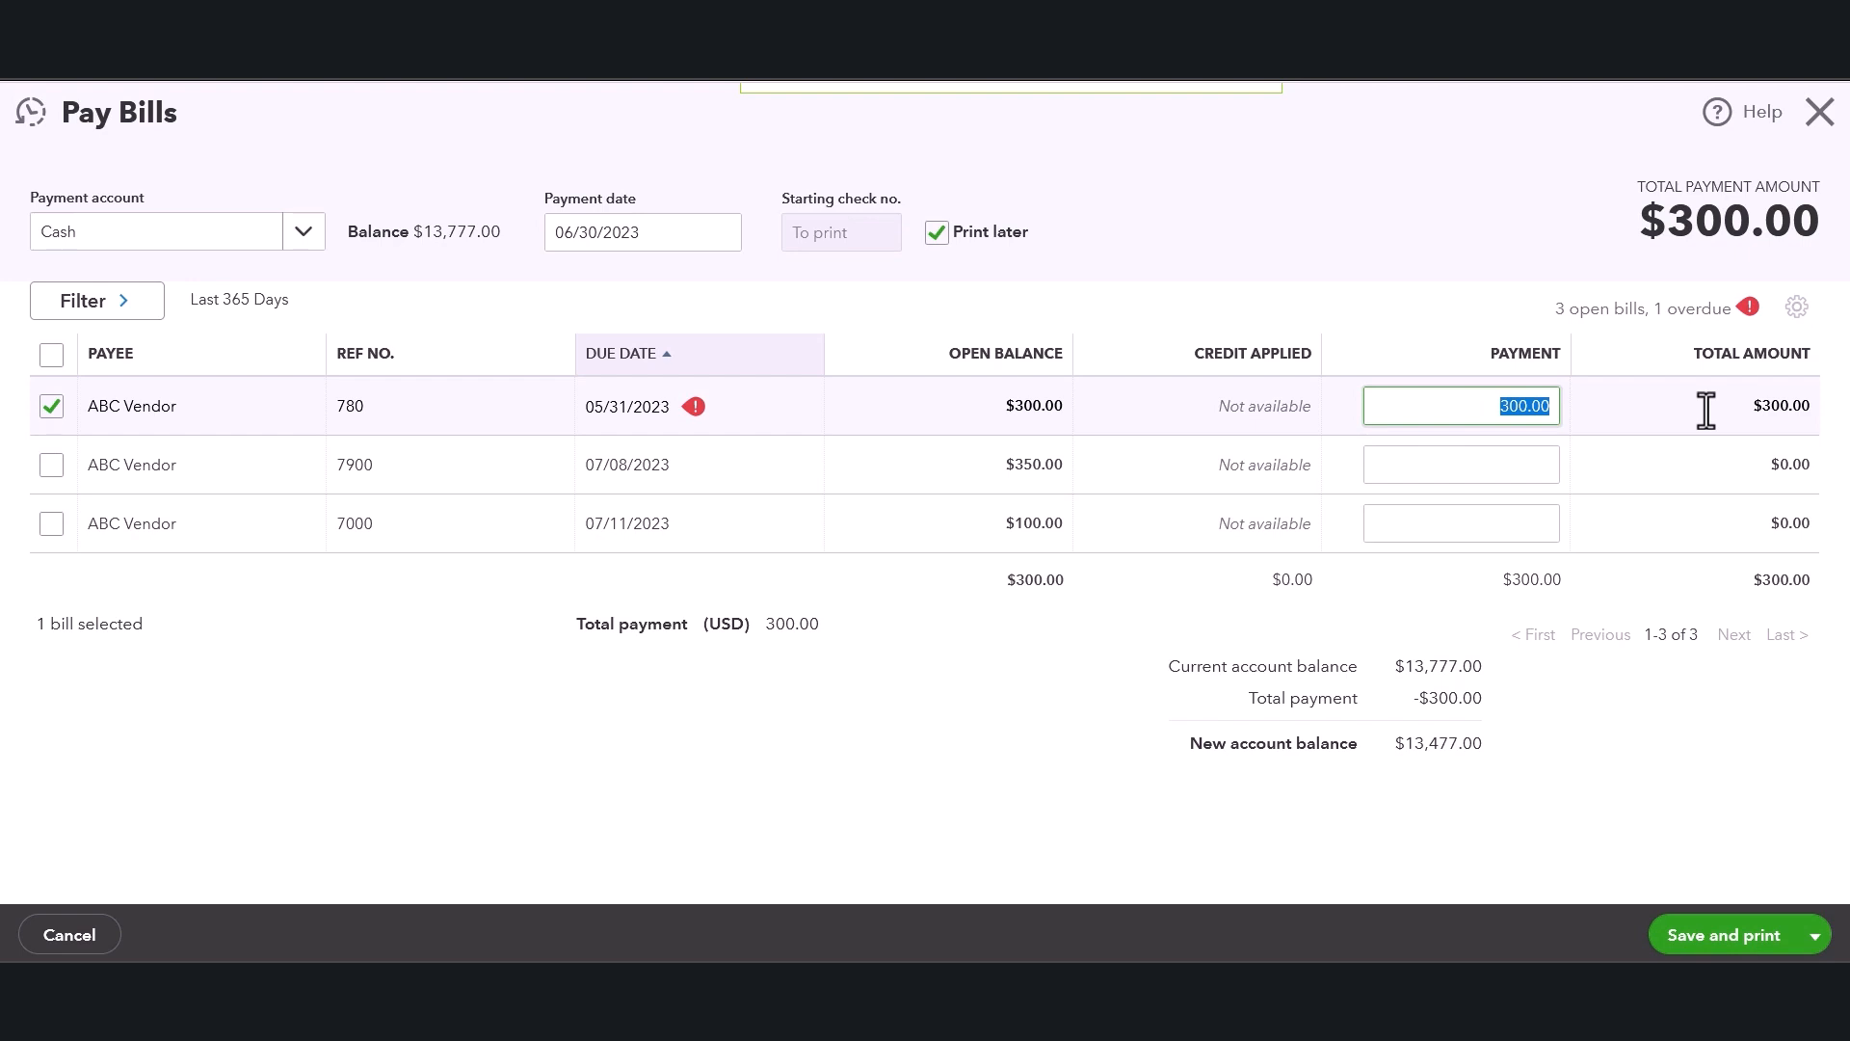
type("100.00")
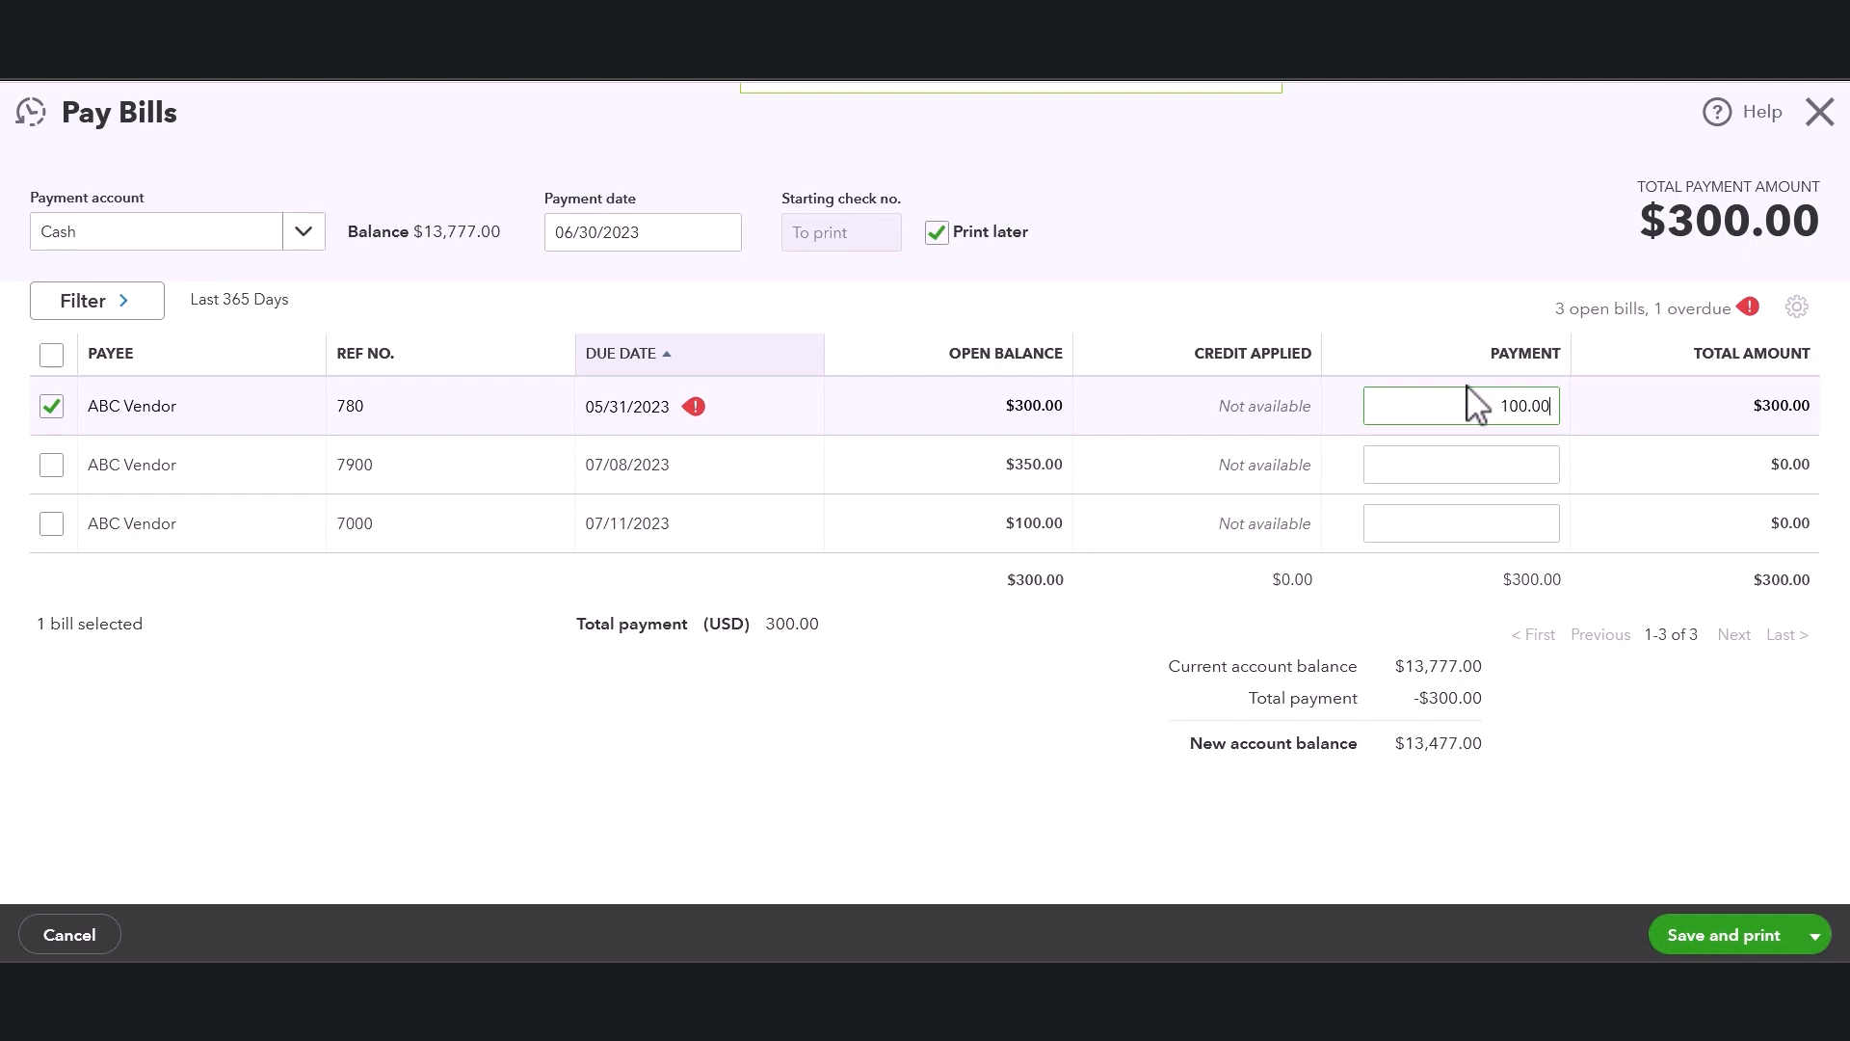
left_click(1479, 466)
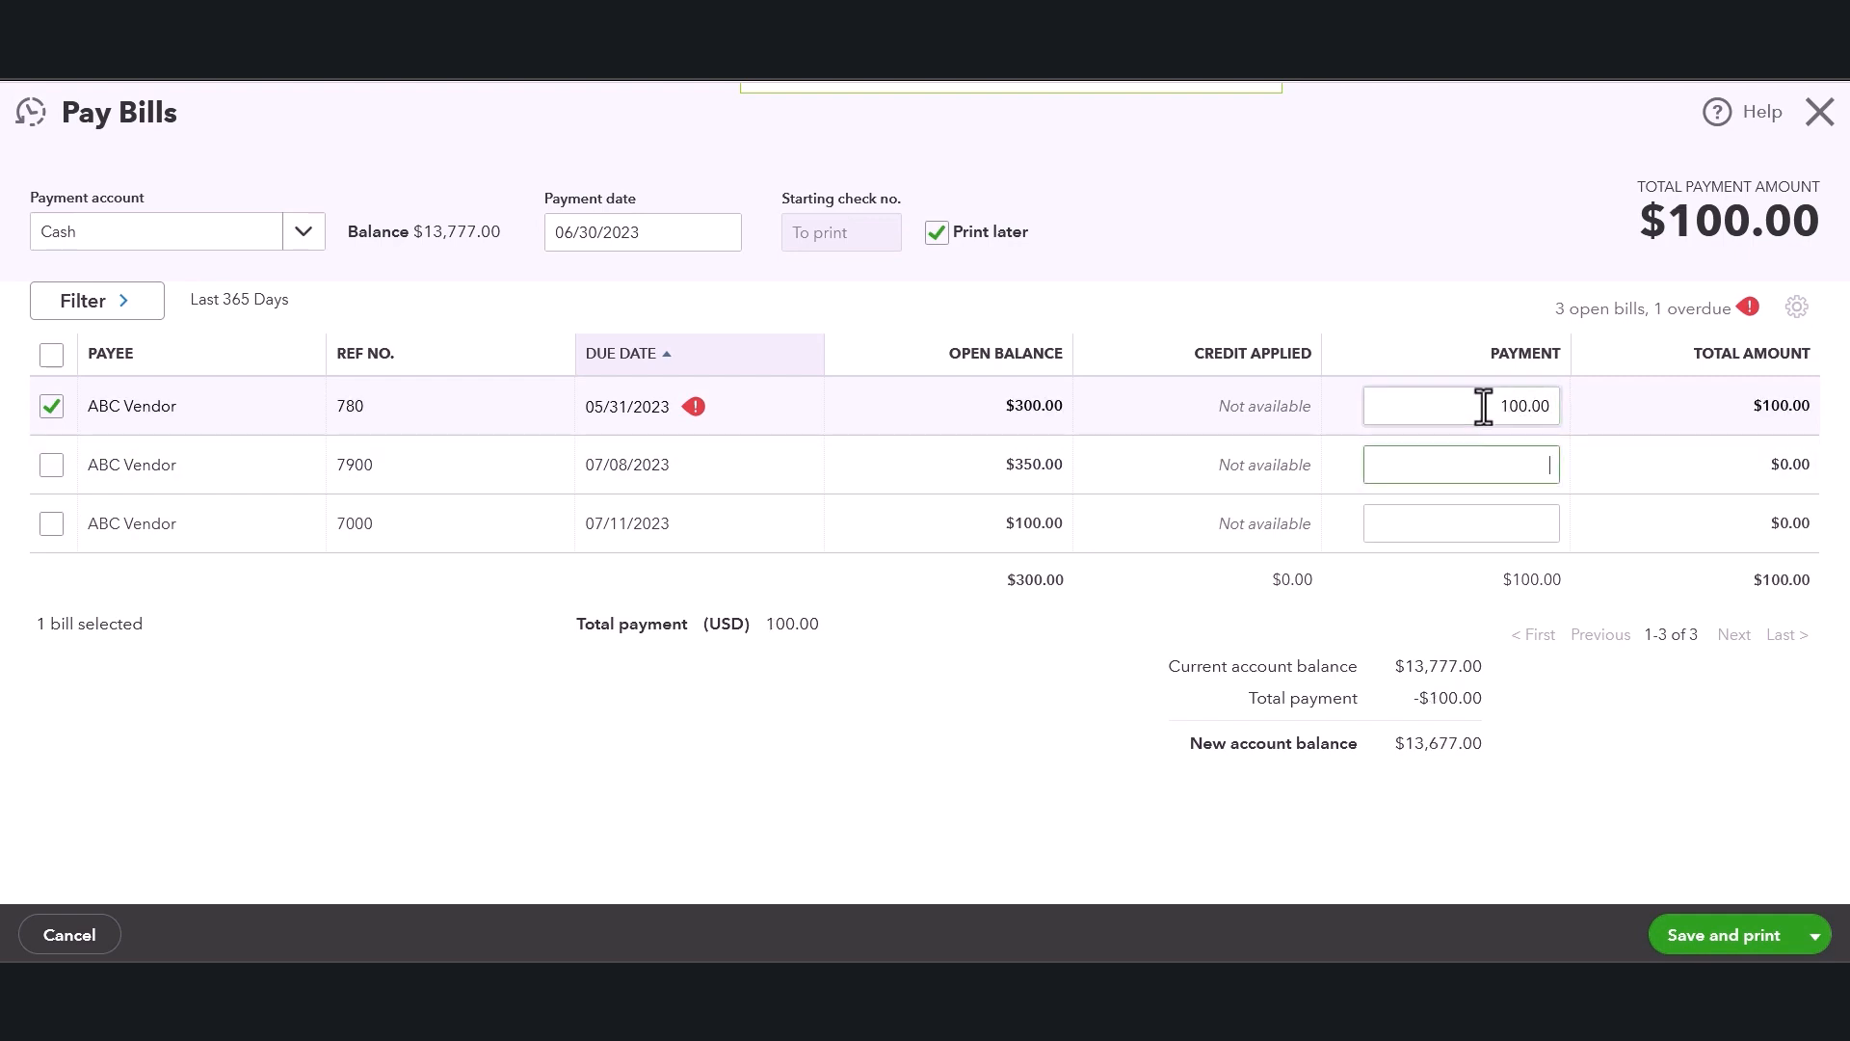
left_click_drag(1484, 406, 1561, 406)
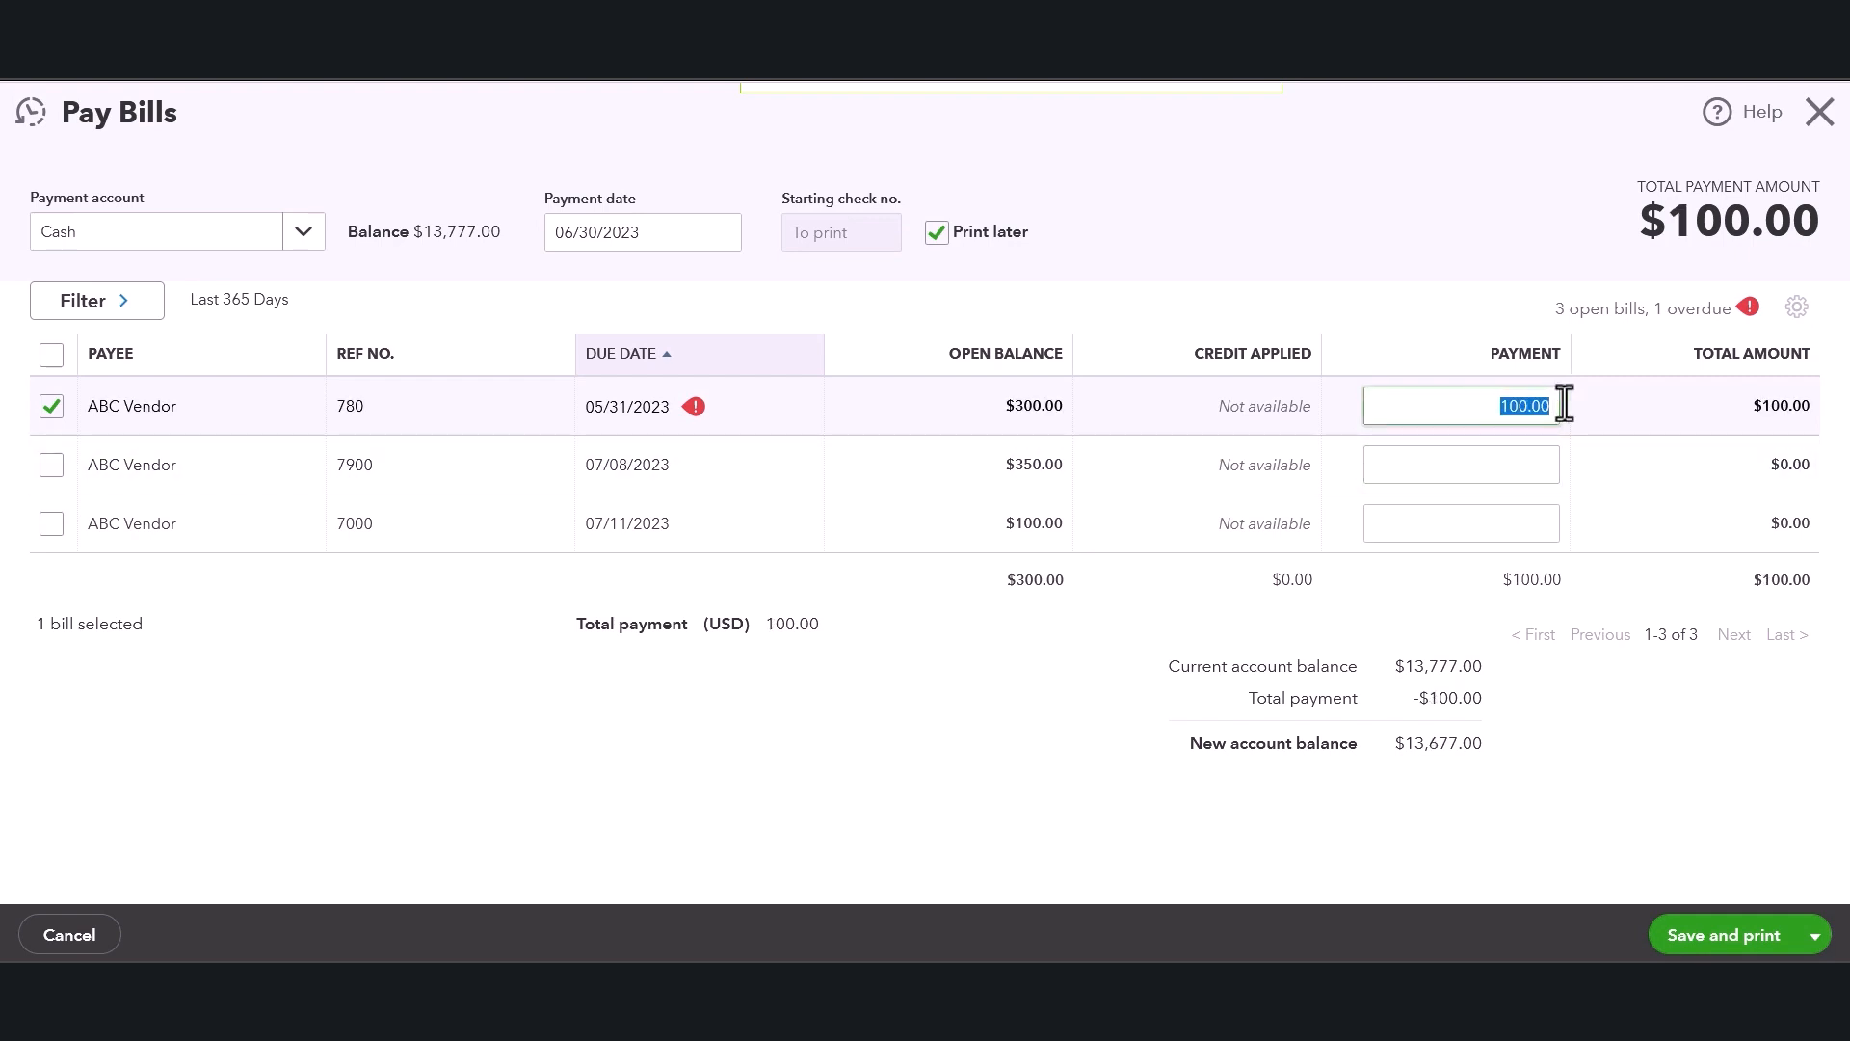
left_click(52, 405)
left_click(52, 406)
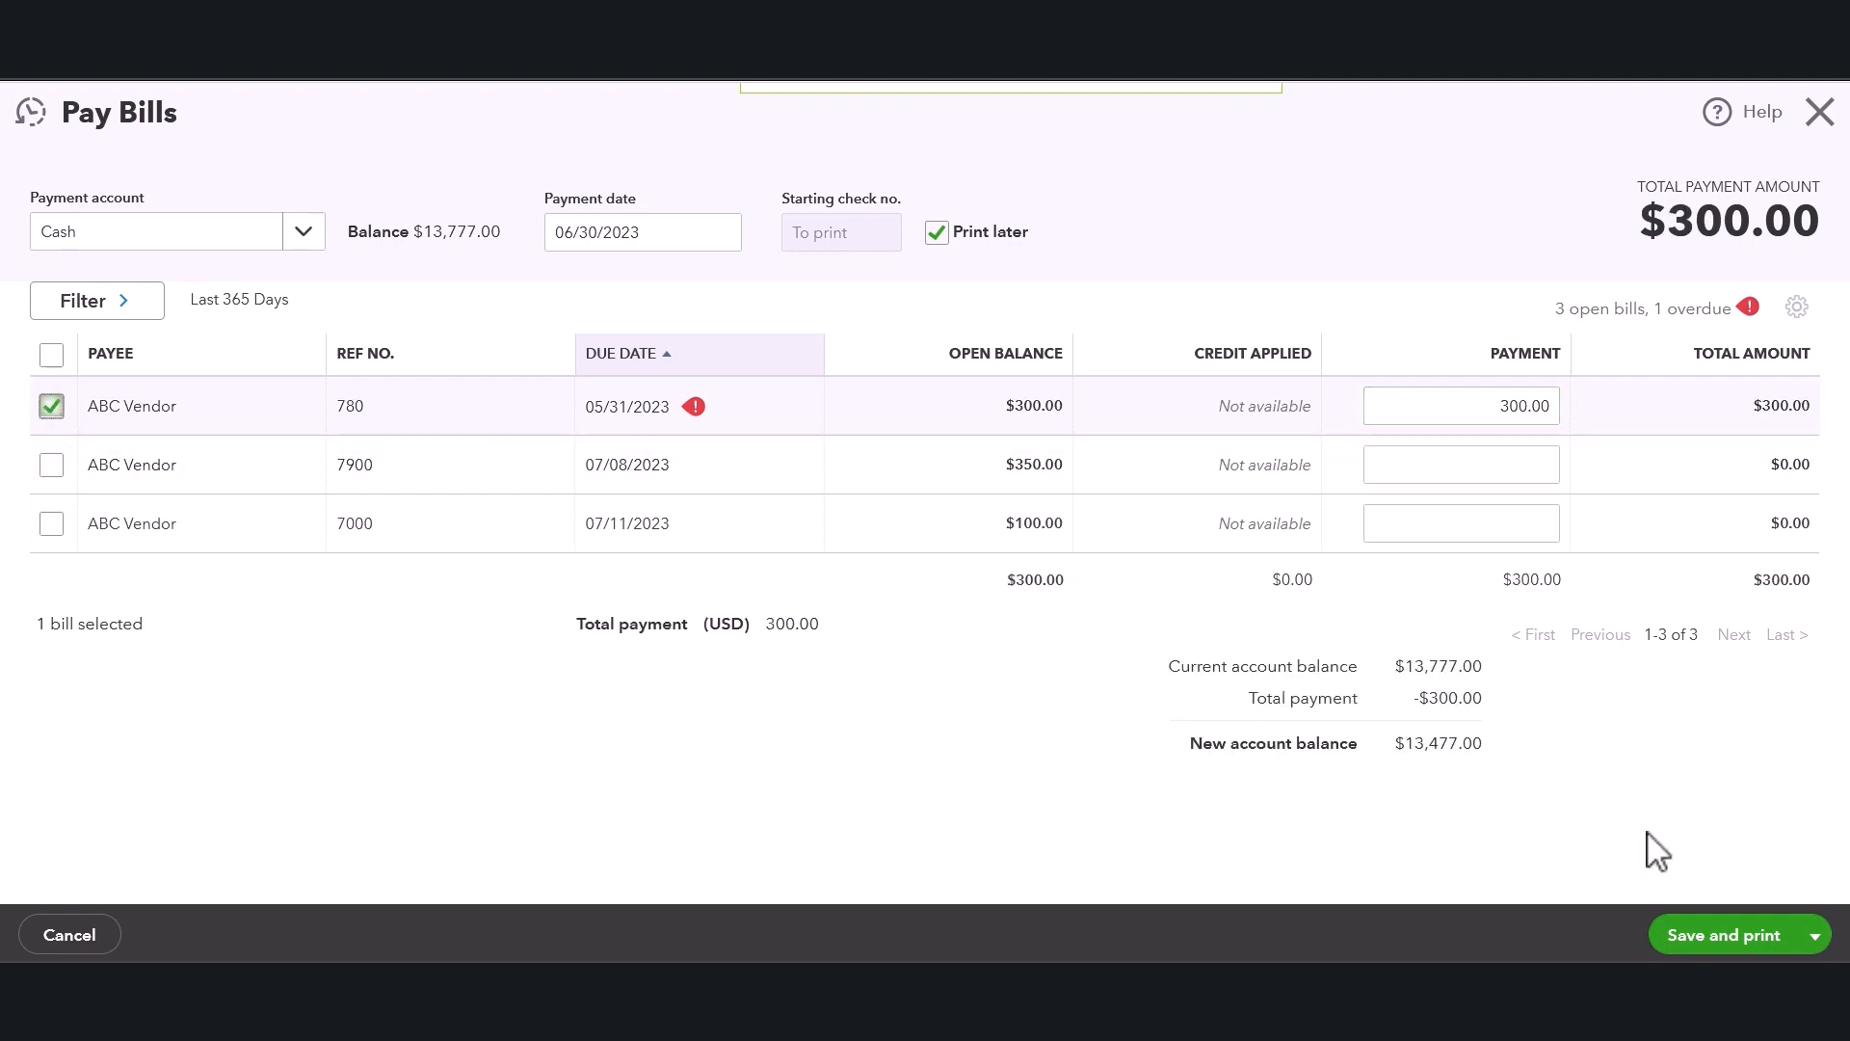
Examine the save options for the bill payment.
left_click(1815, 935)
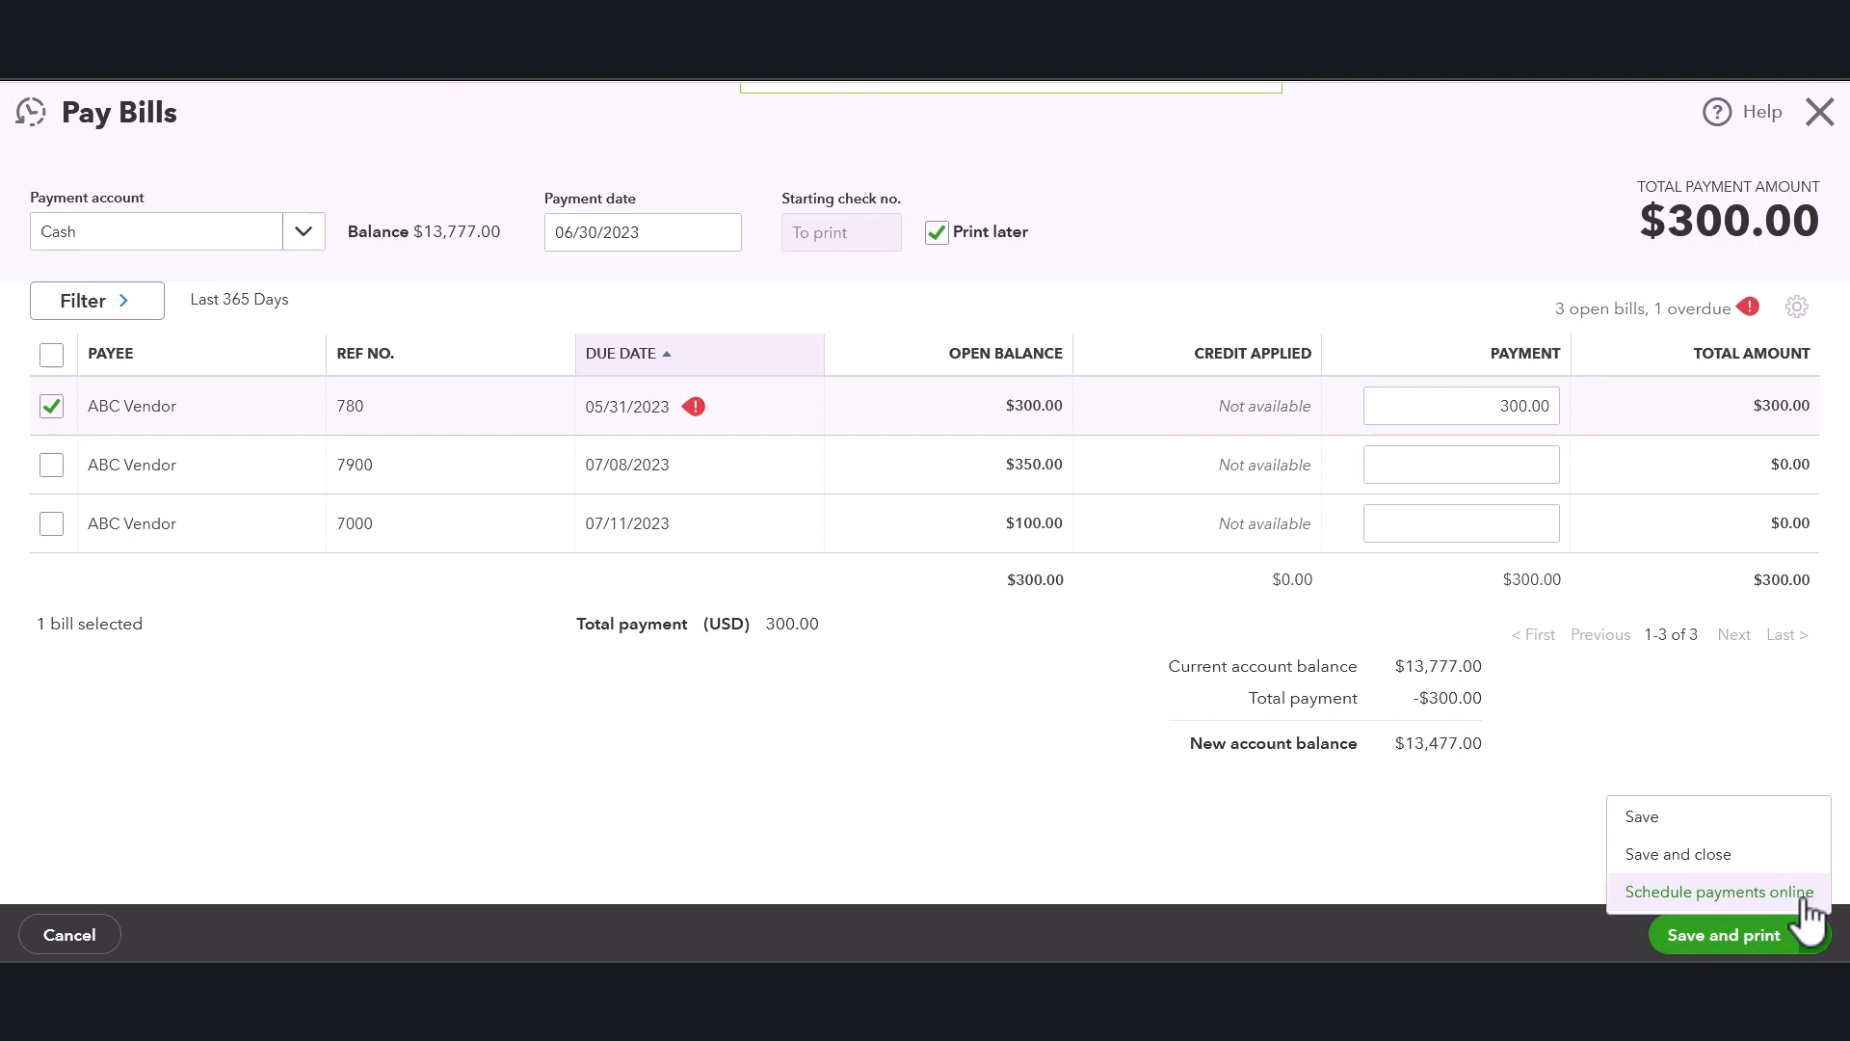
left_click(1806, 741)
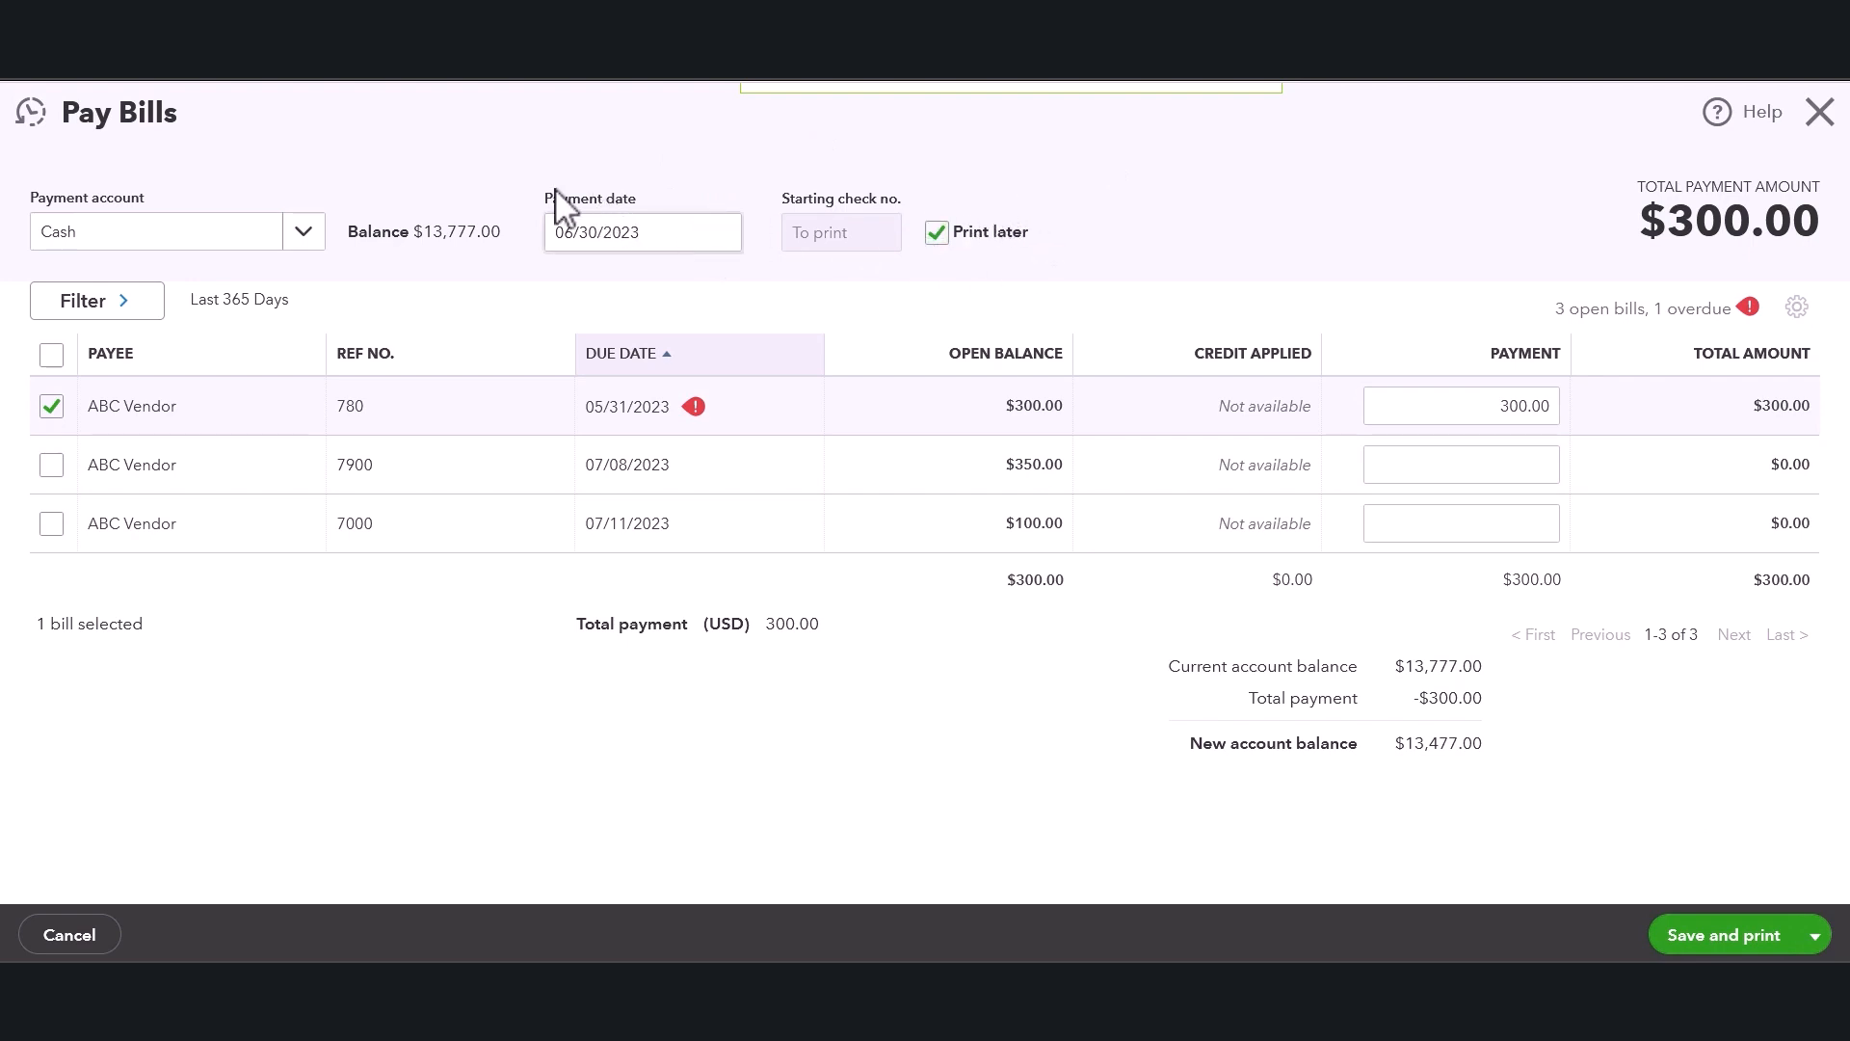
left_click_drag(548, 200, 617, 201)
Save the ABC Vendor bill payment with the save-and-print option, then close the Print Checks screen.
left_click(1729, 948)
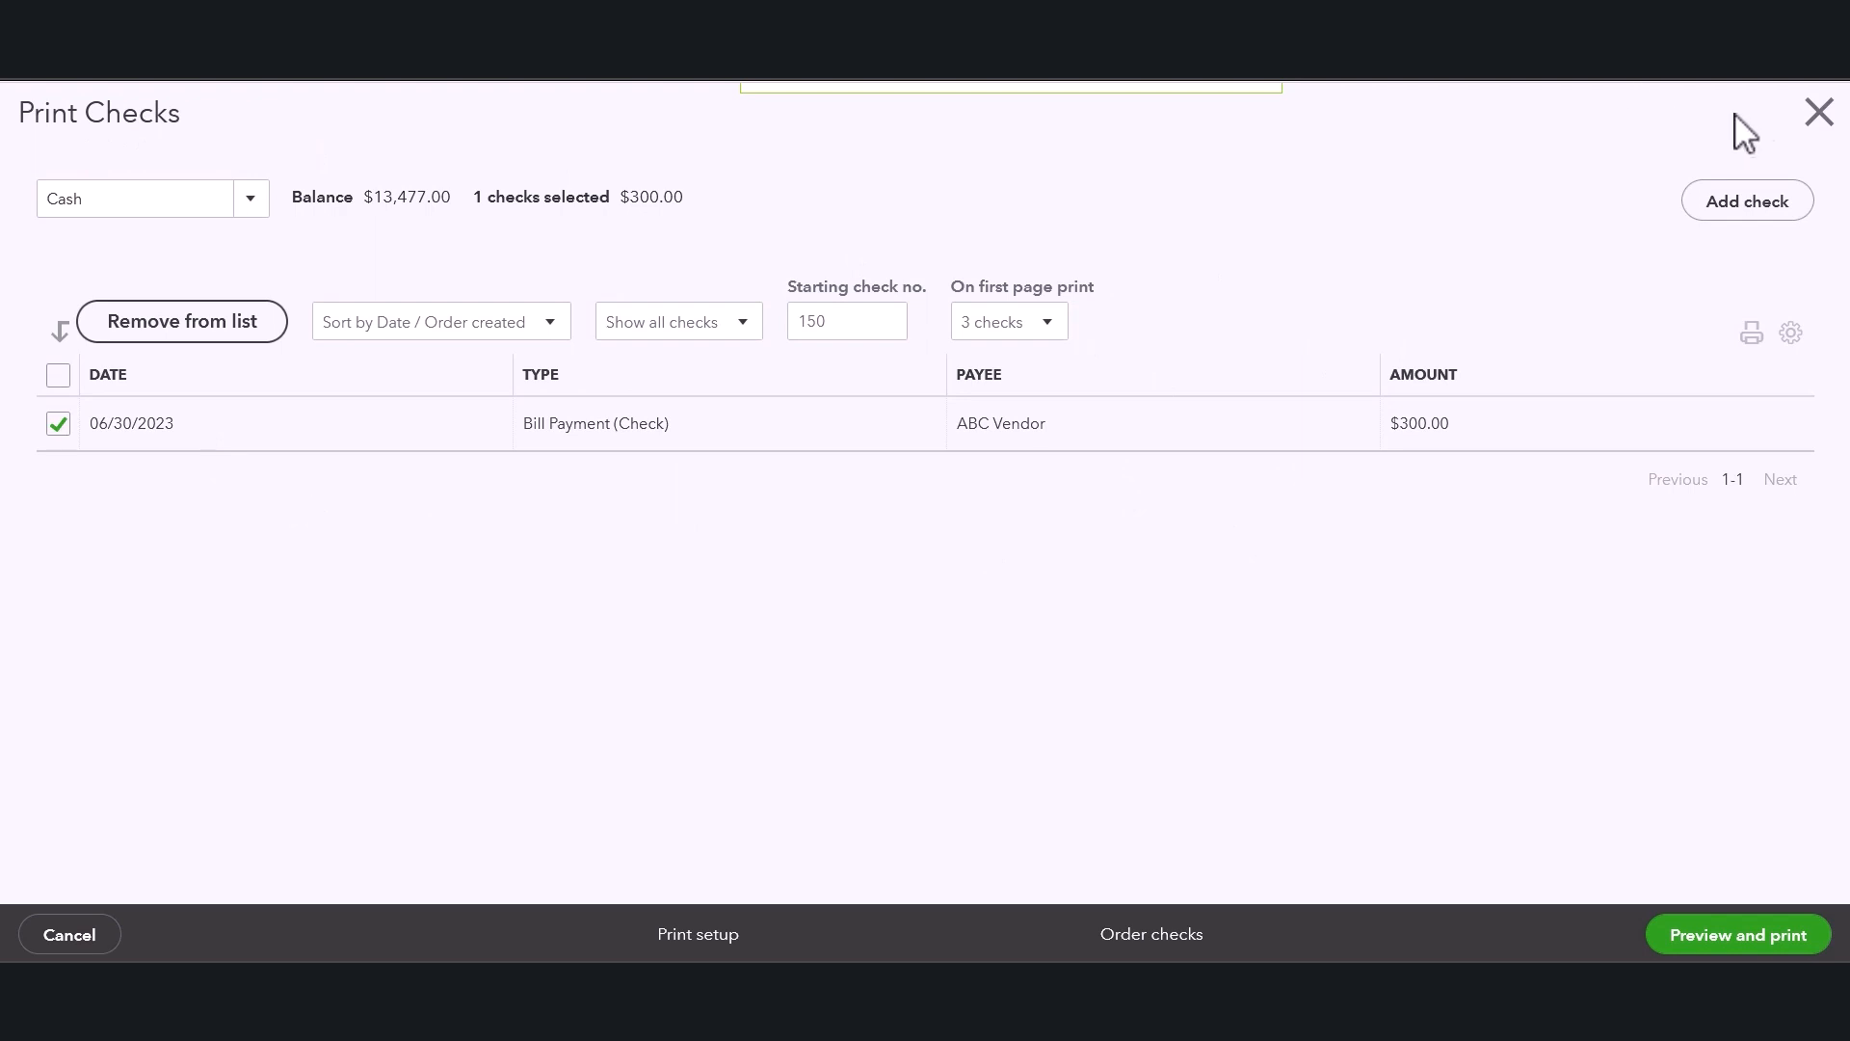
left_click(1819, 113)
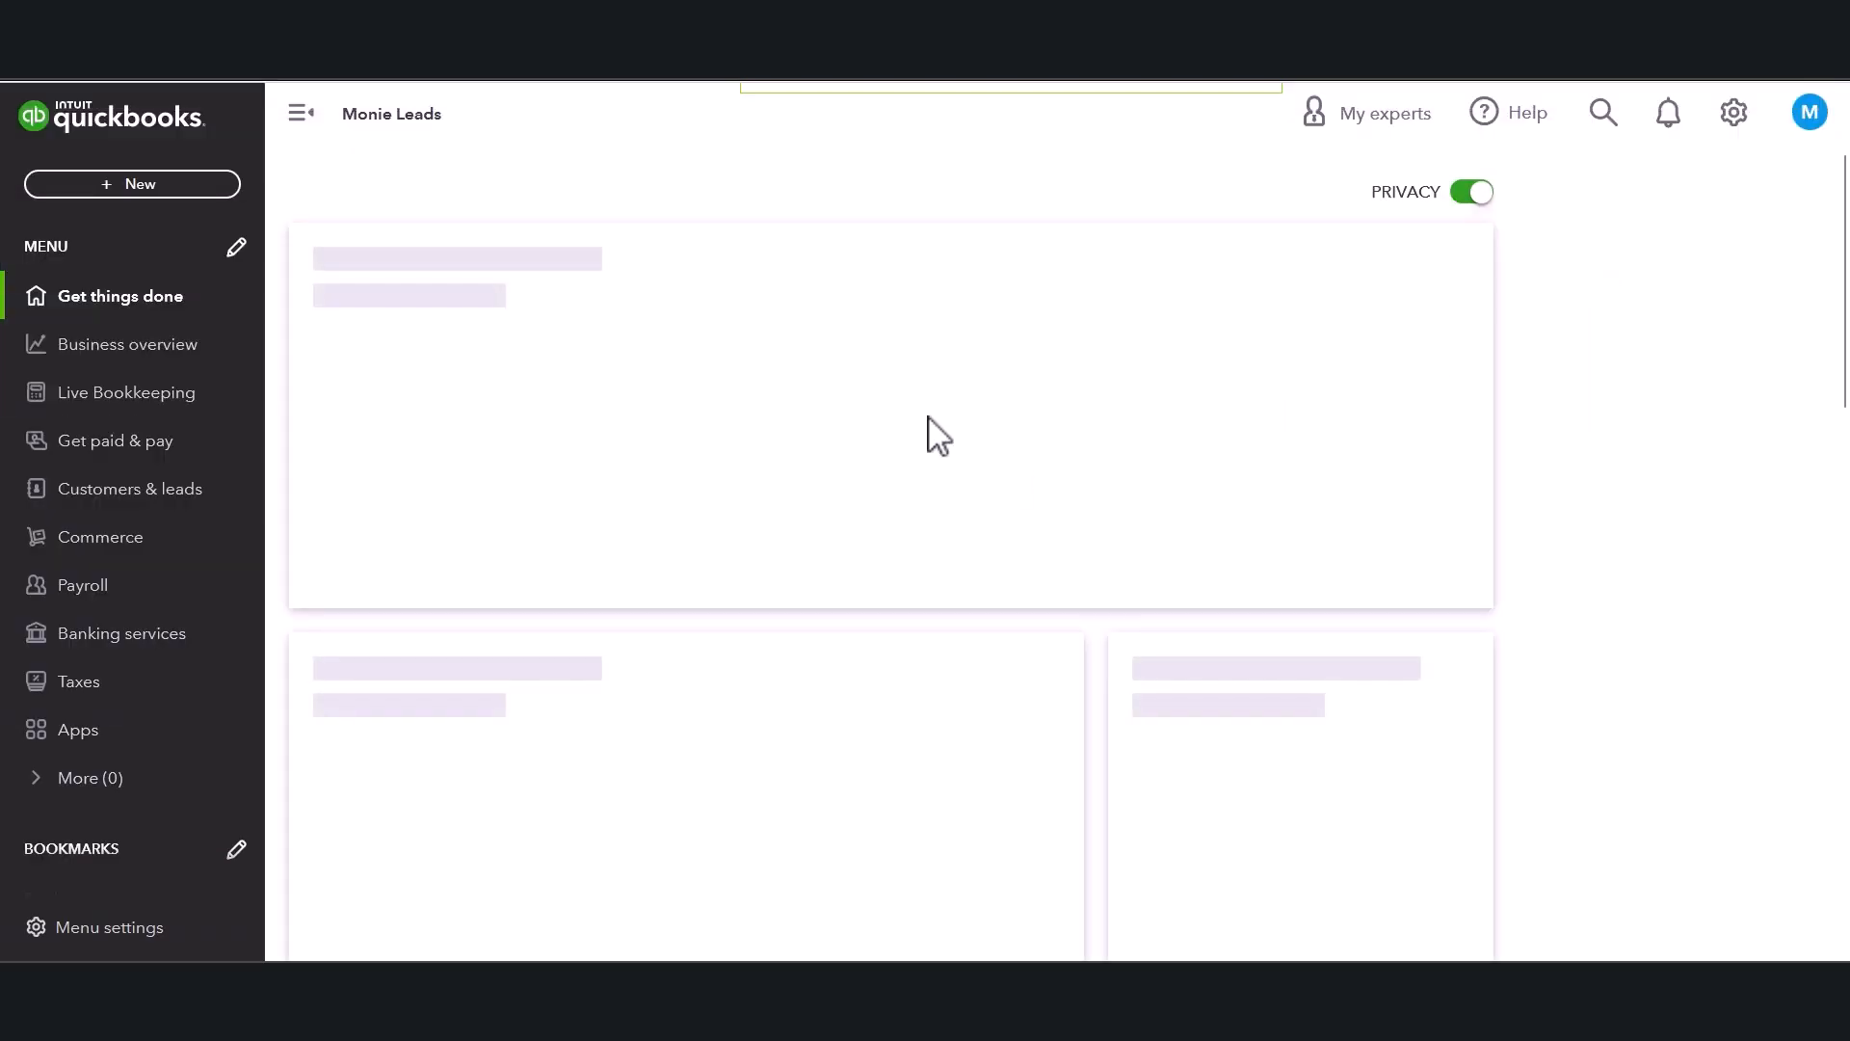
Open the Print Checks screen from the New menu.
left_click(154, 185)
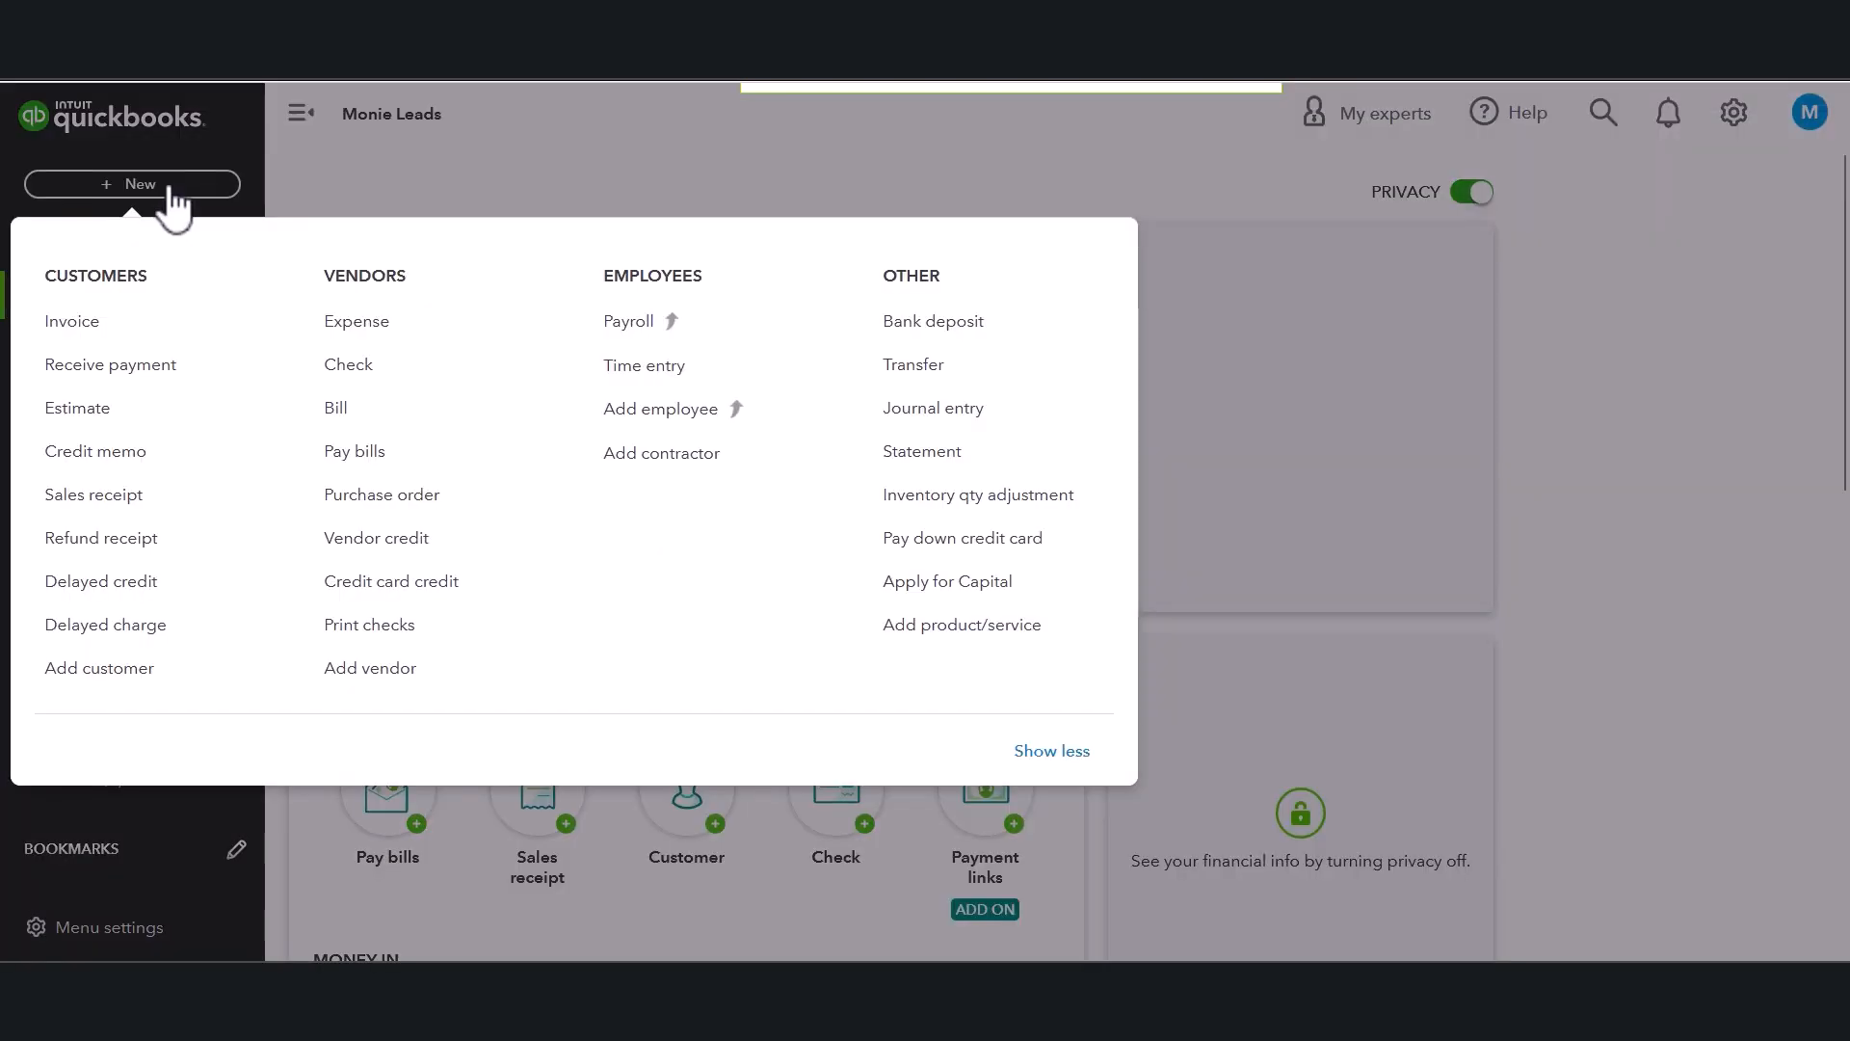
left_click(440, 170)
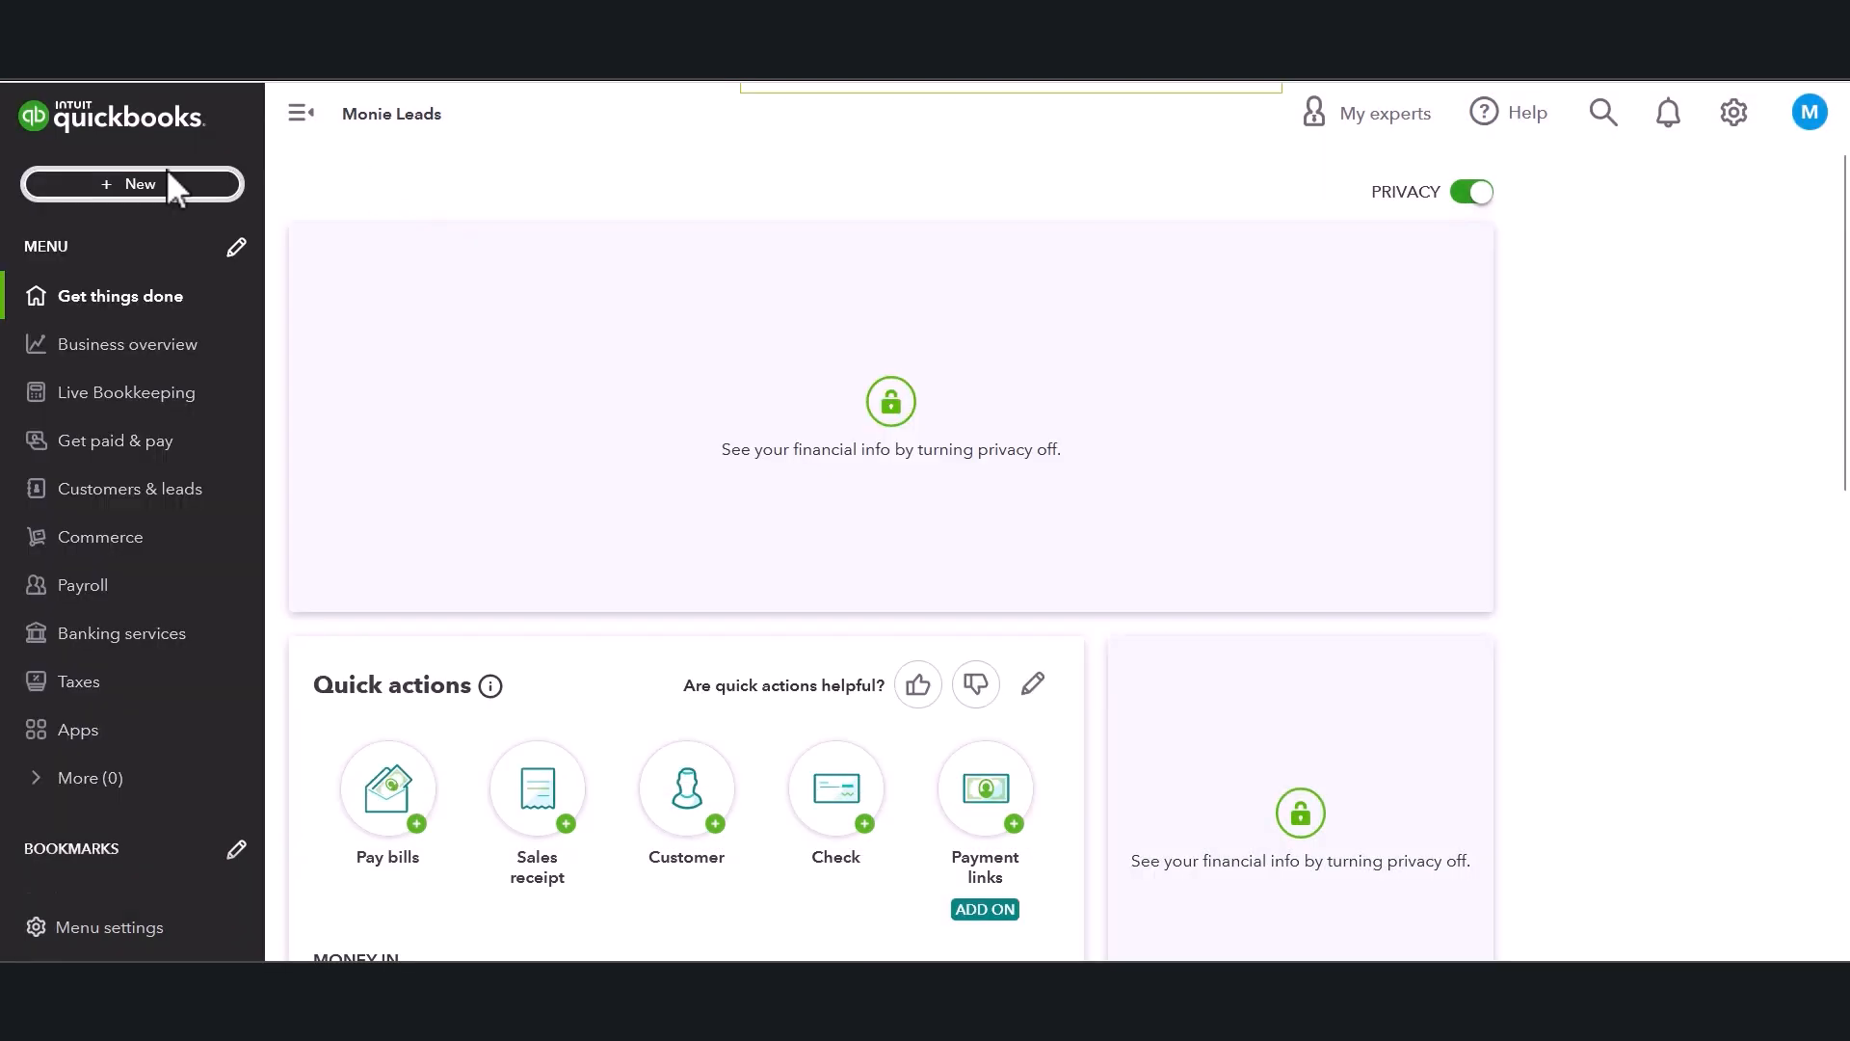
left_click(120, 204)
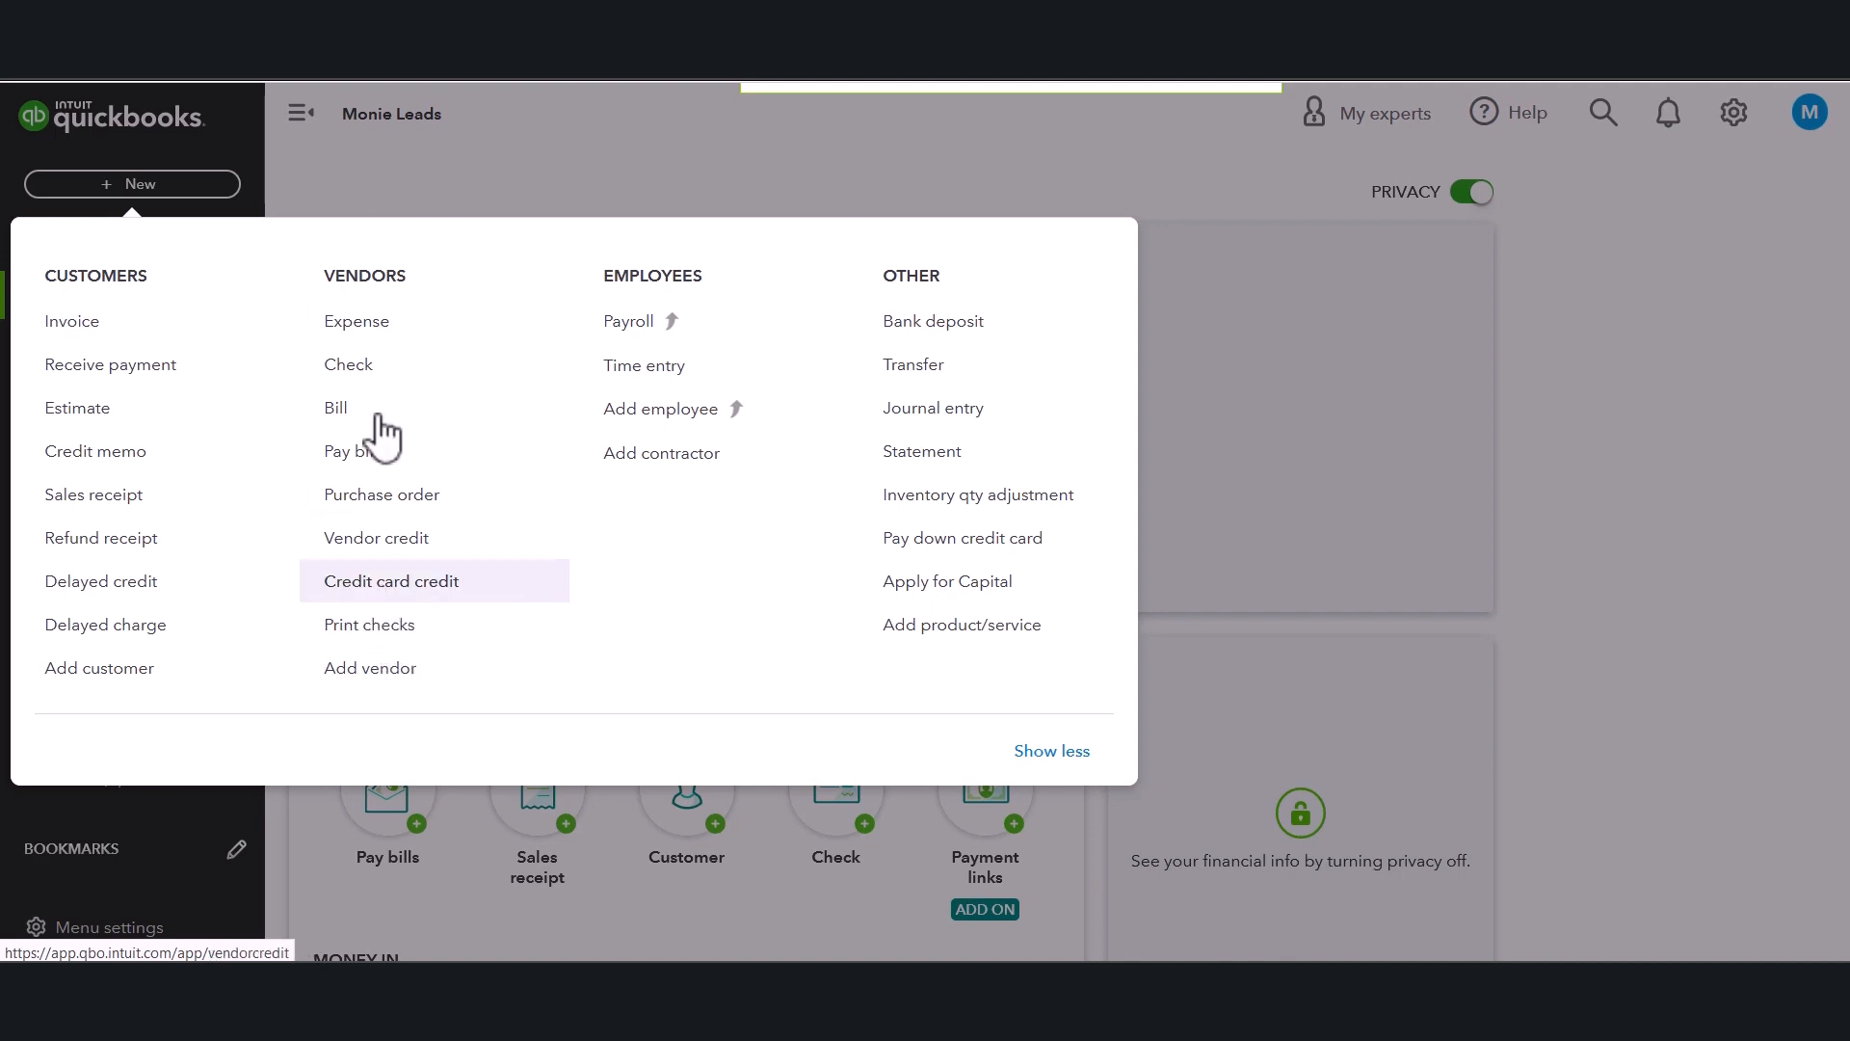
left_click(349, 631)
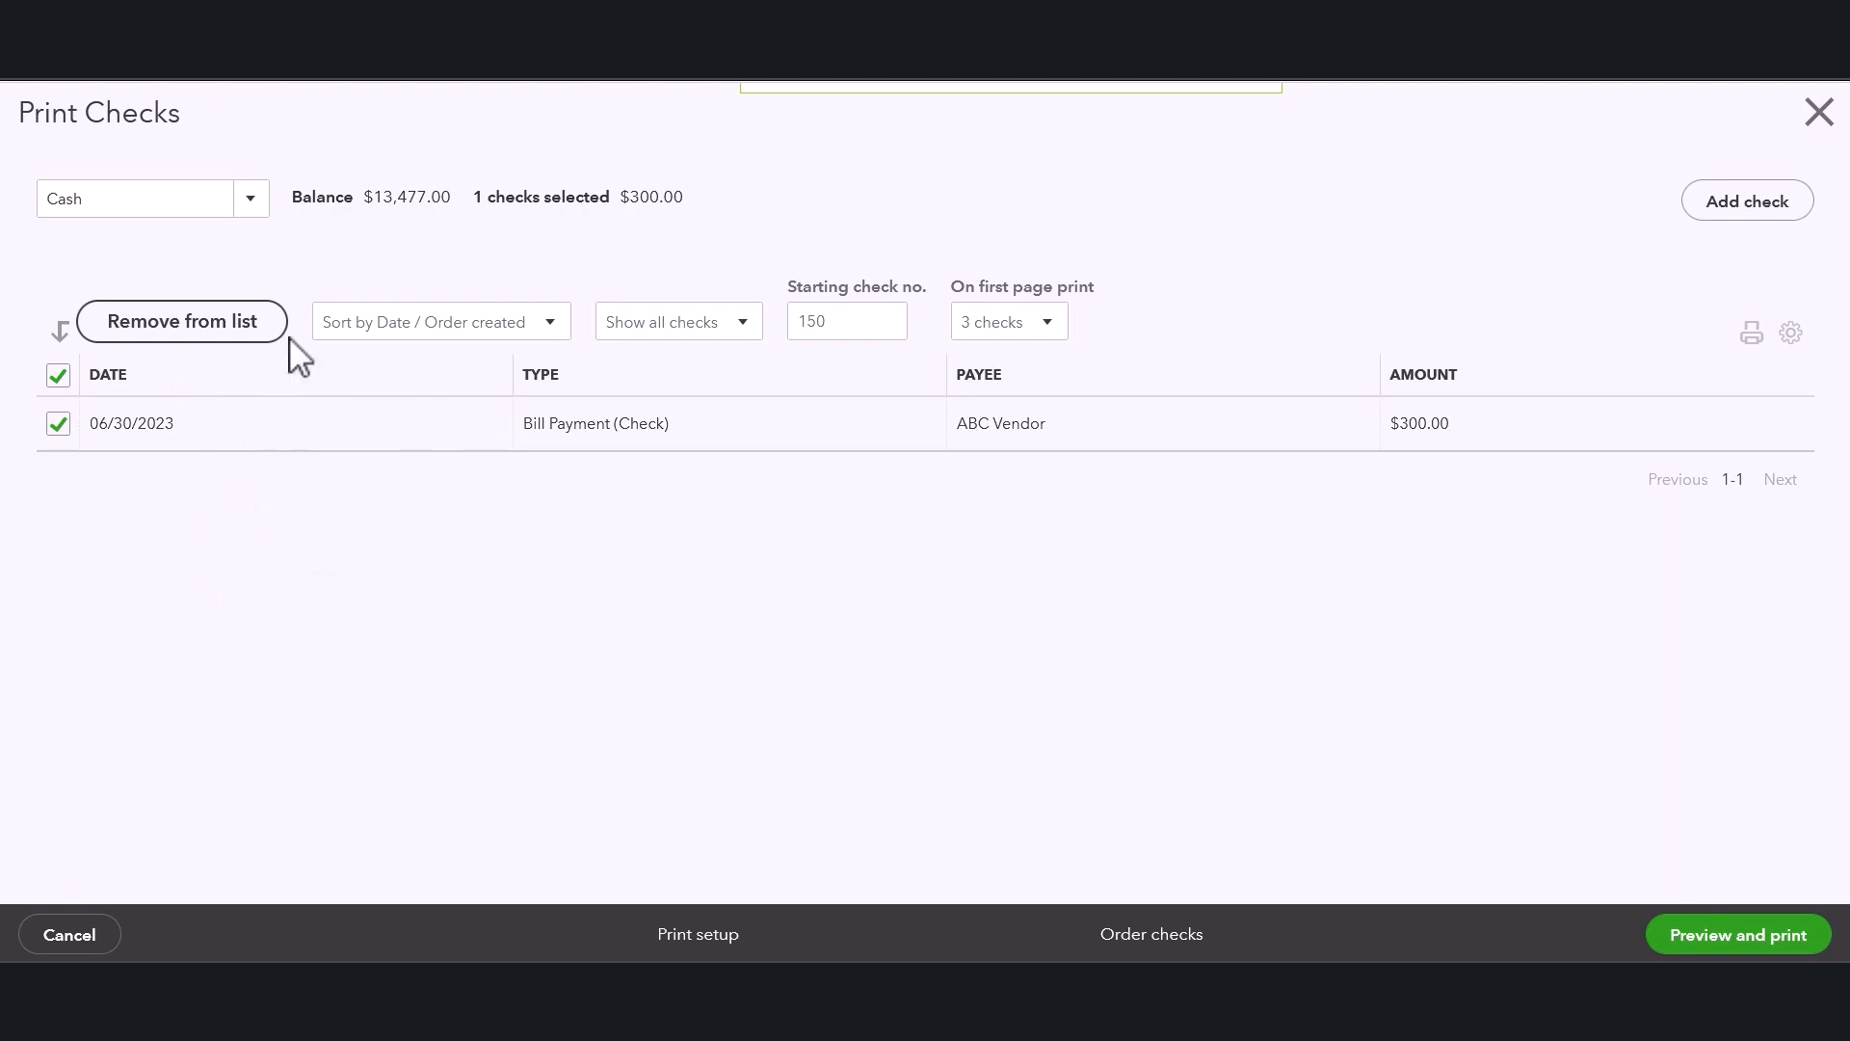
Keep the ABC Vendor bill payment check selected and set the starting check number to 2000.
left_click(60, 426)
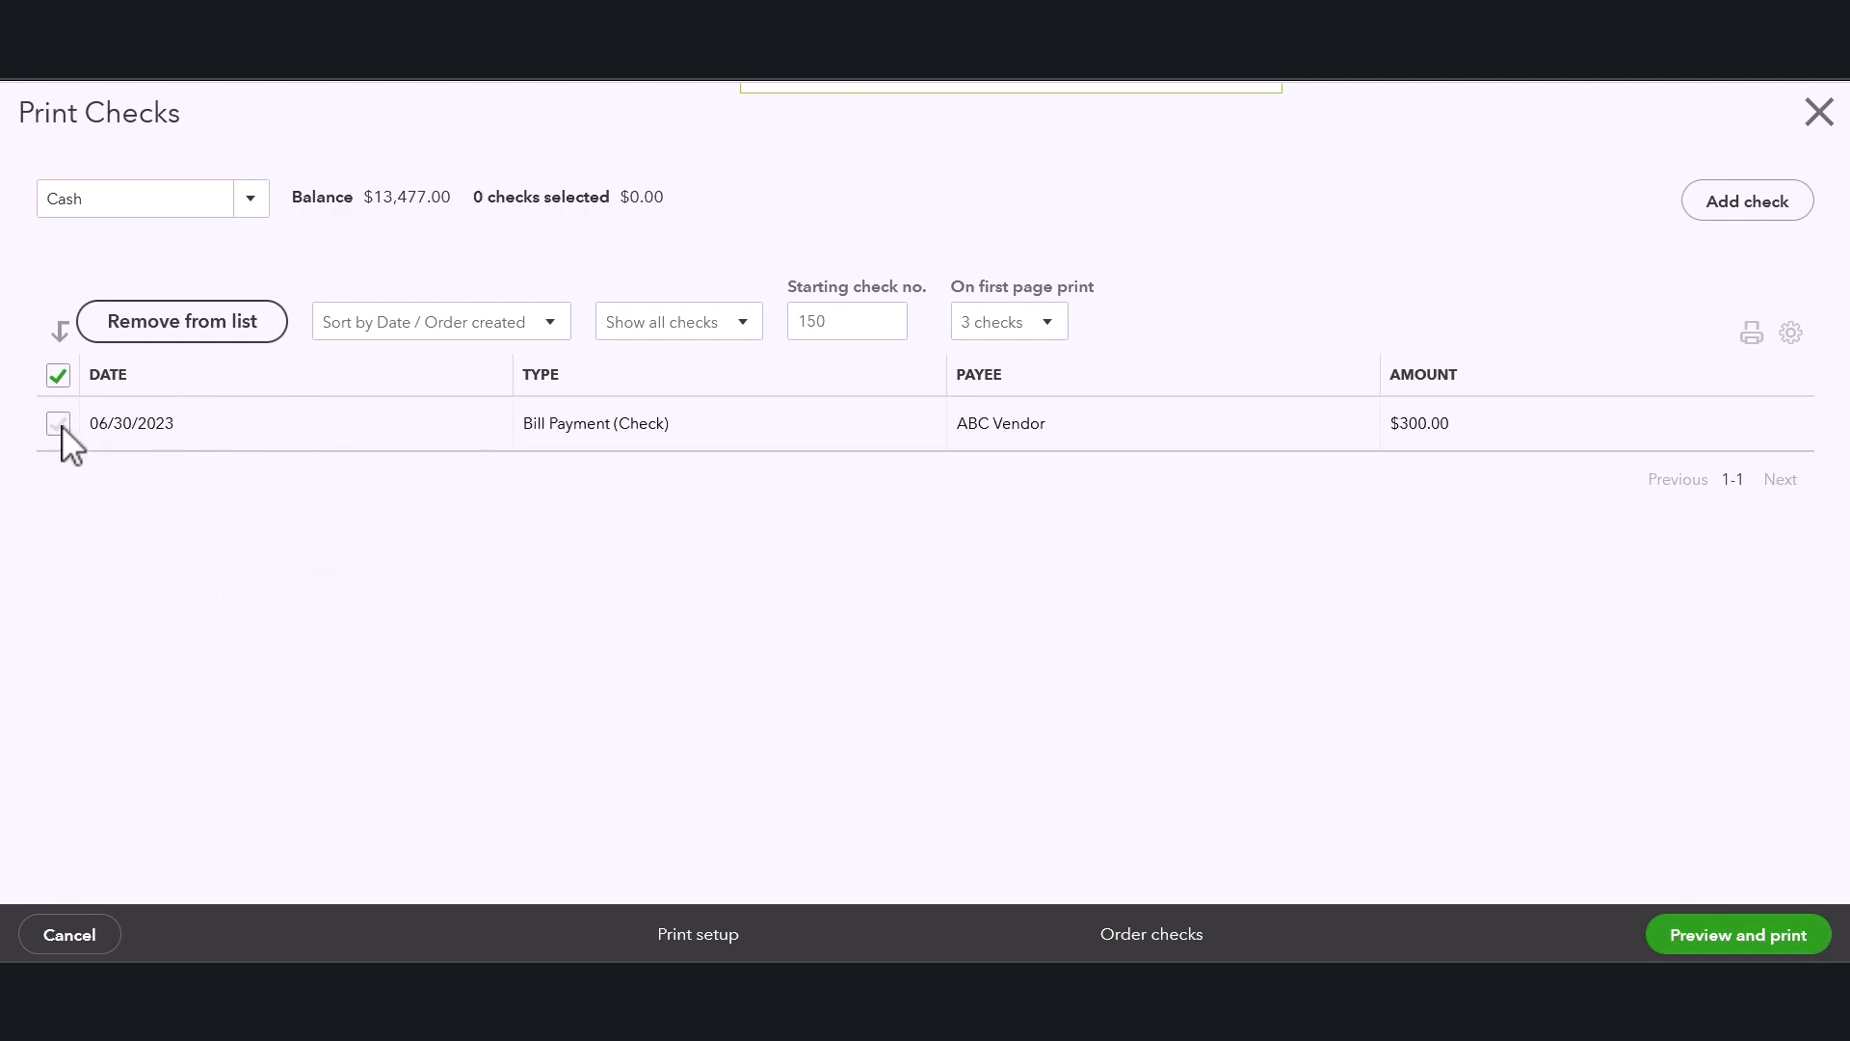
left_click(59, 426)
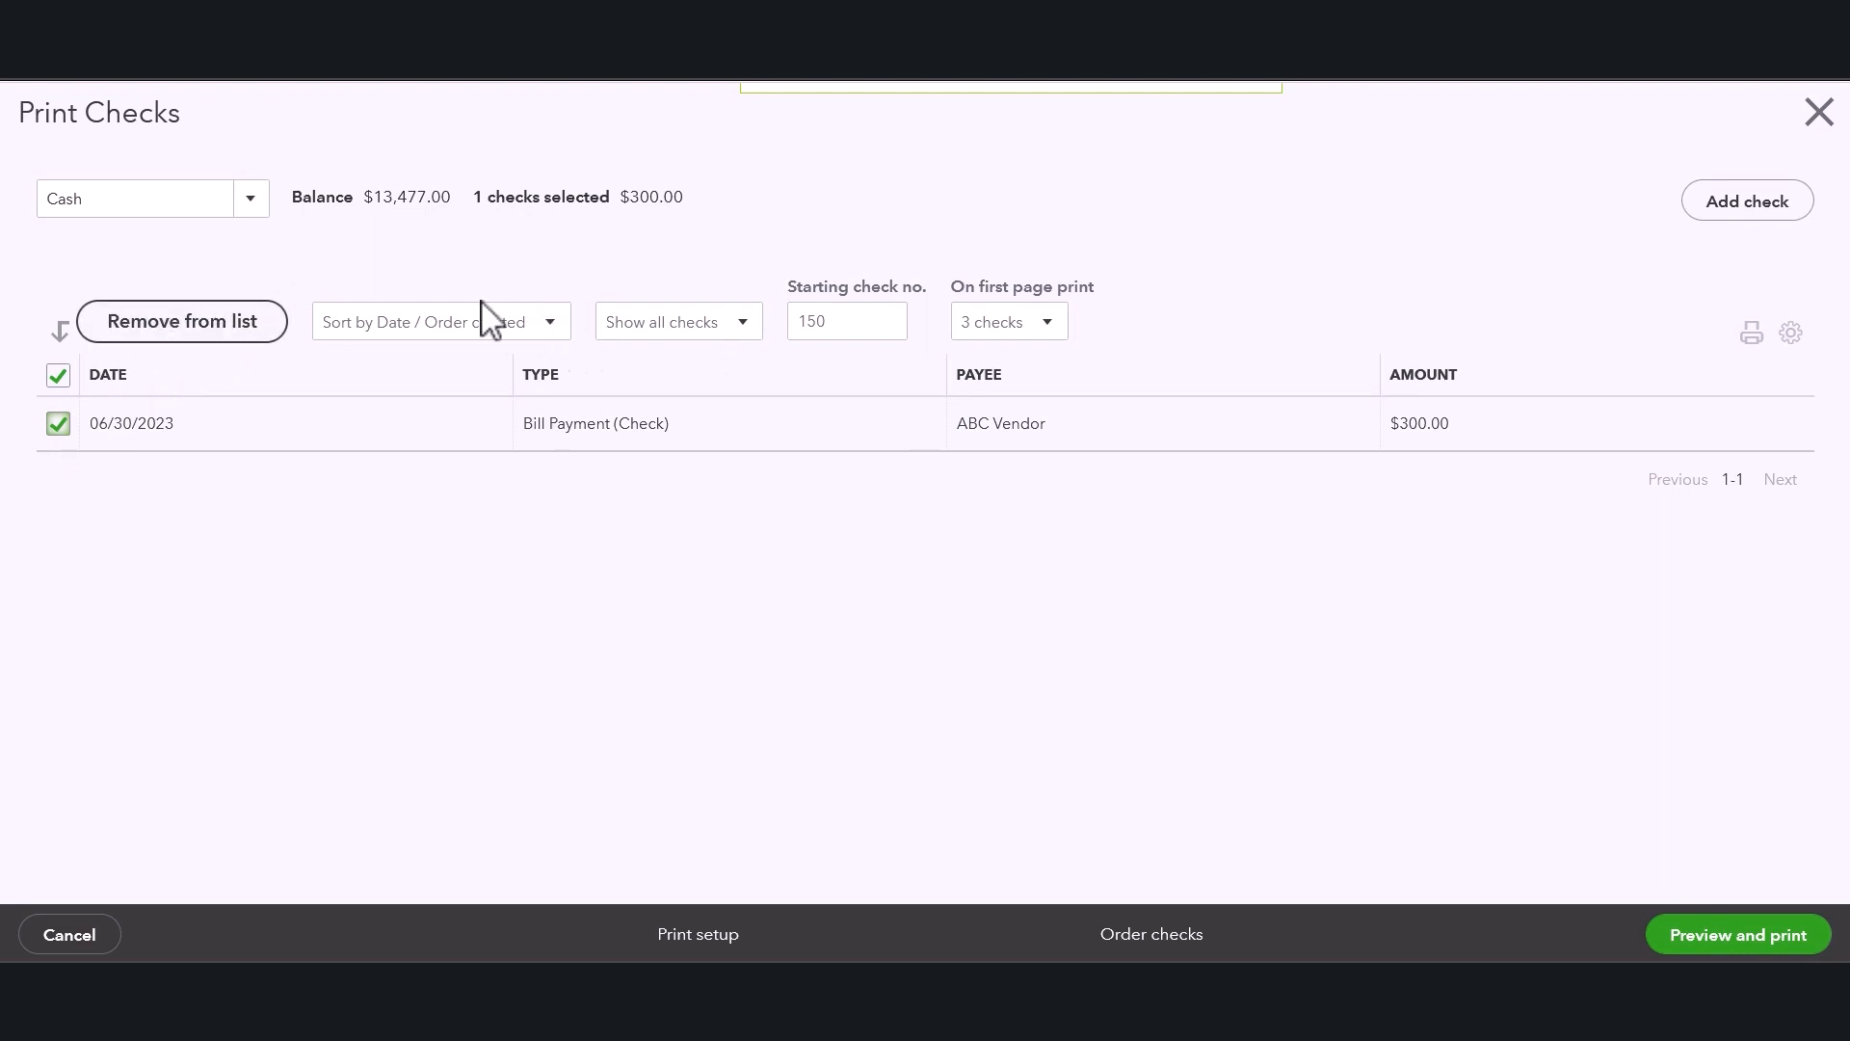
left_click(847, 321)
key("BackSpace")
key("BackSpace")
key("BackSpace")
type("2000")
left_click(826, 190)
Set the first page to print 1 check.
left_click(1038, 325)
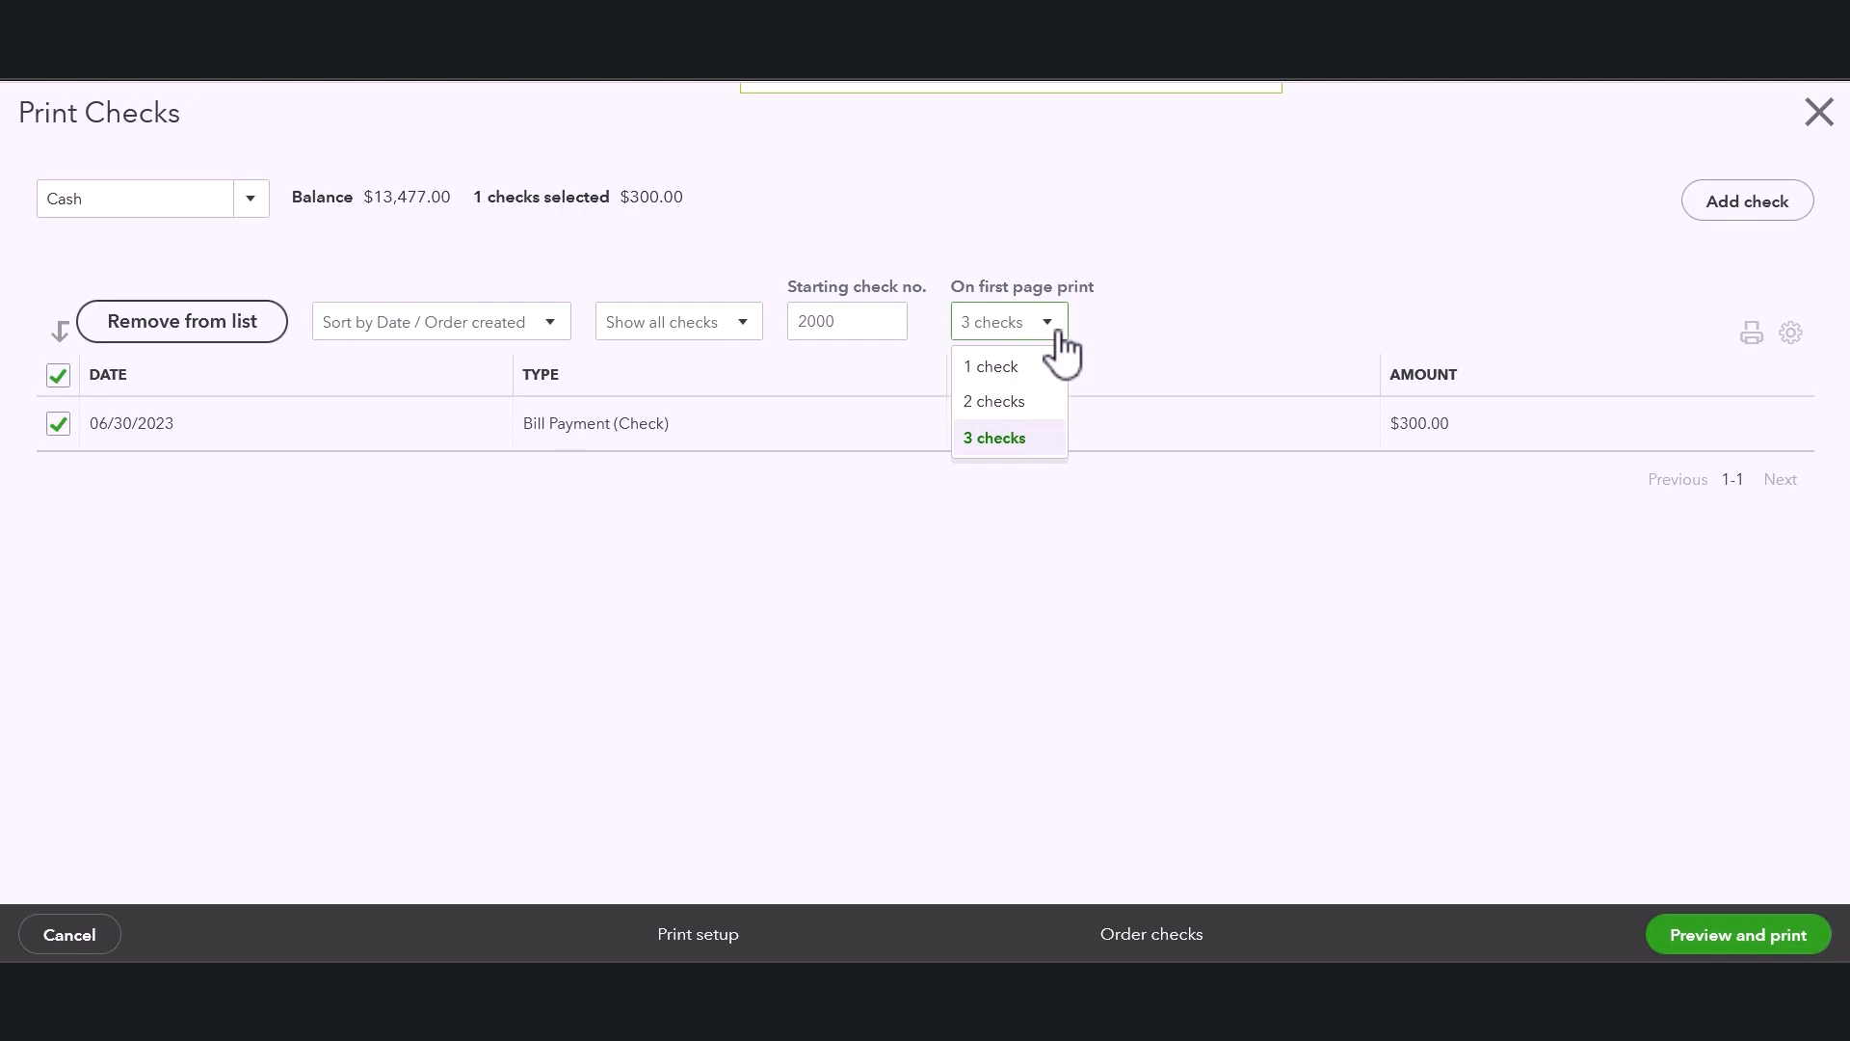
left_click(1150, 333)
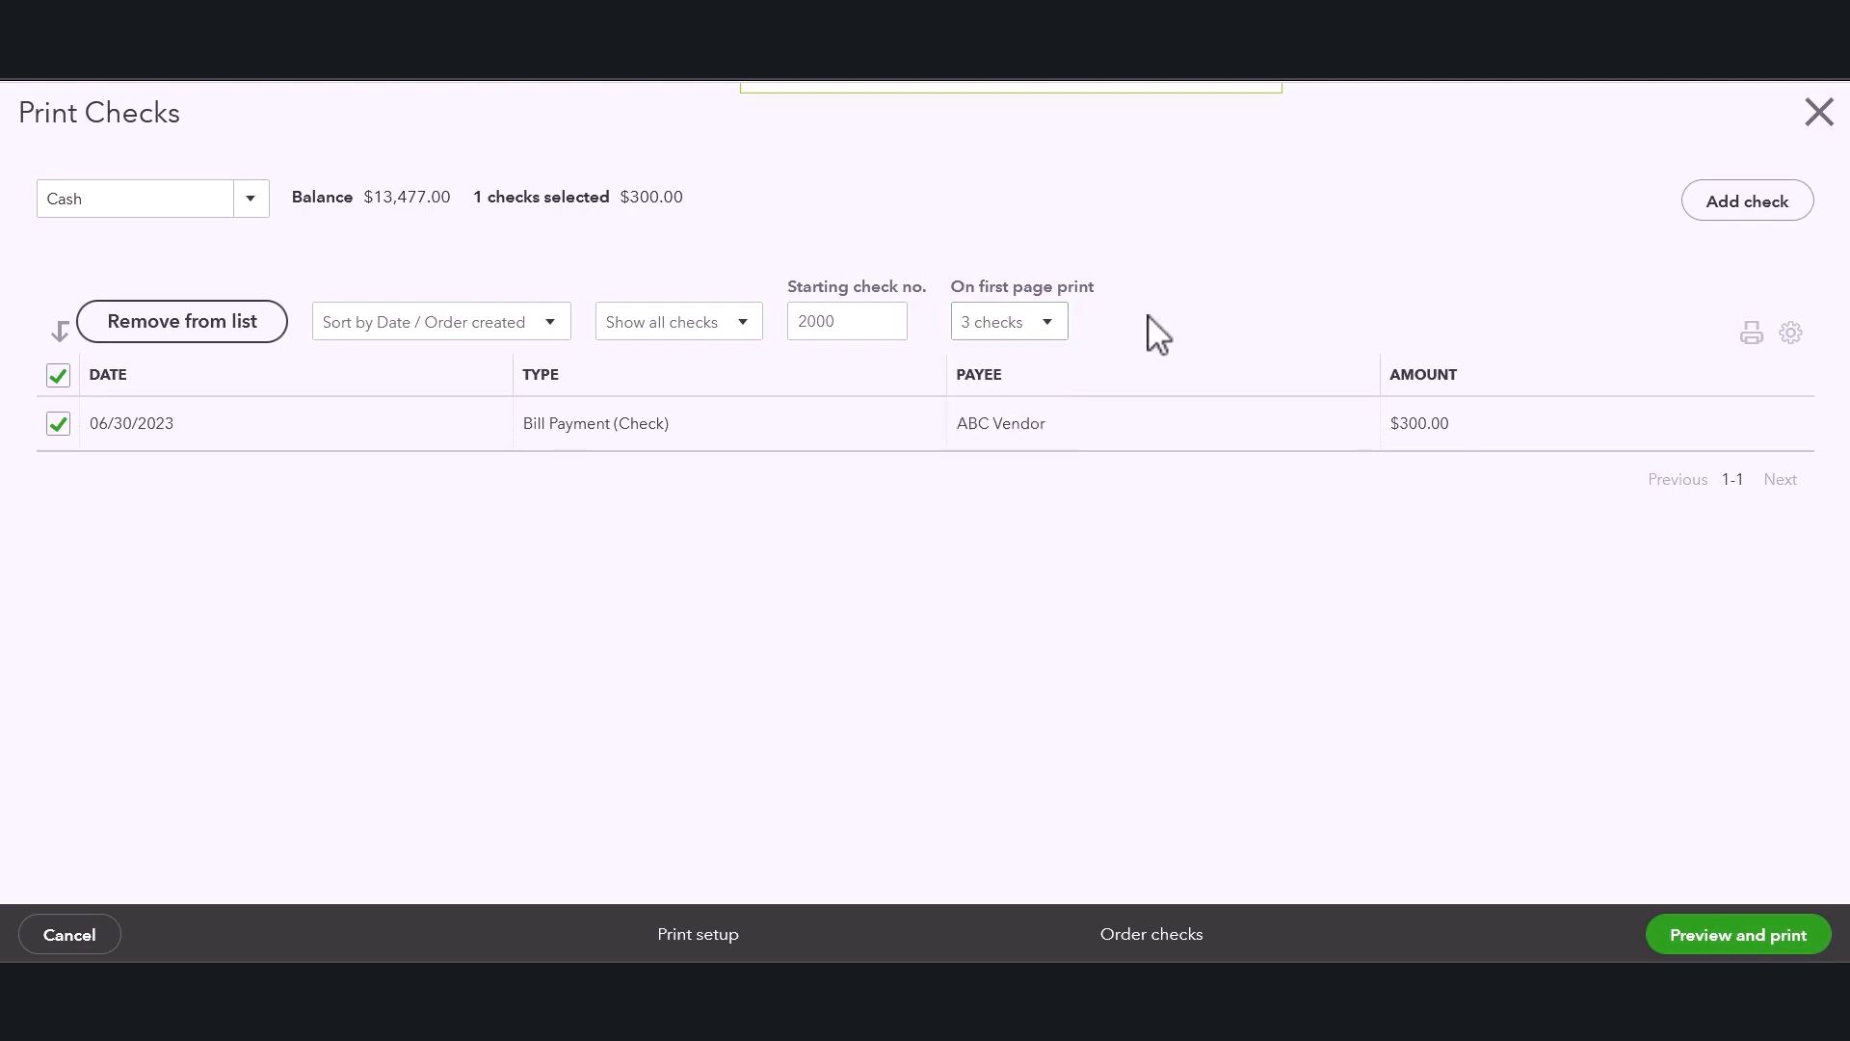
left_click(1044, 333)
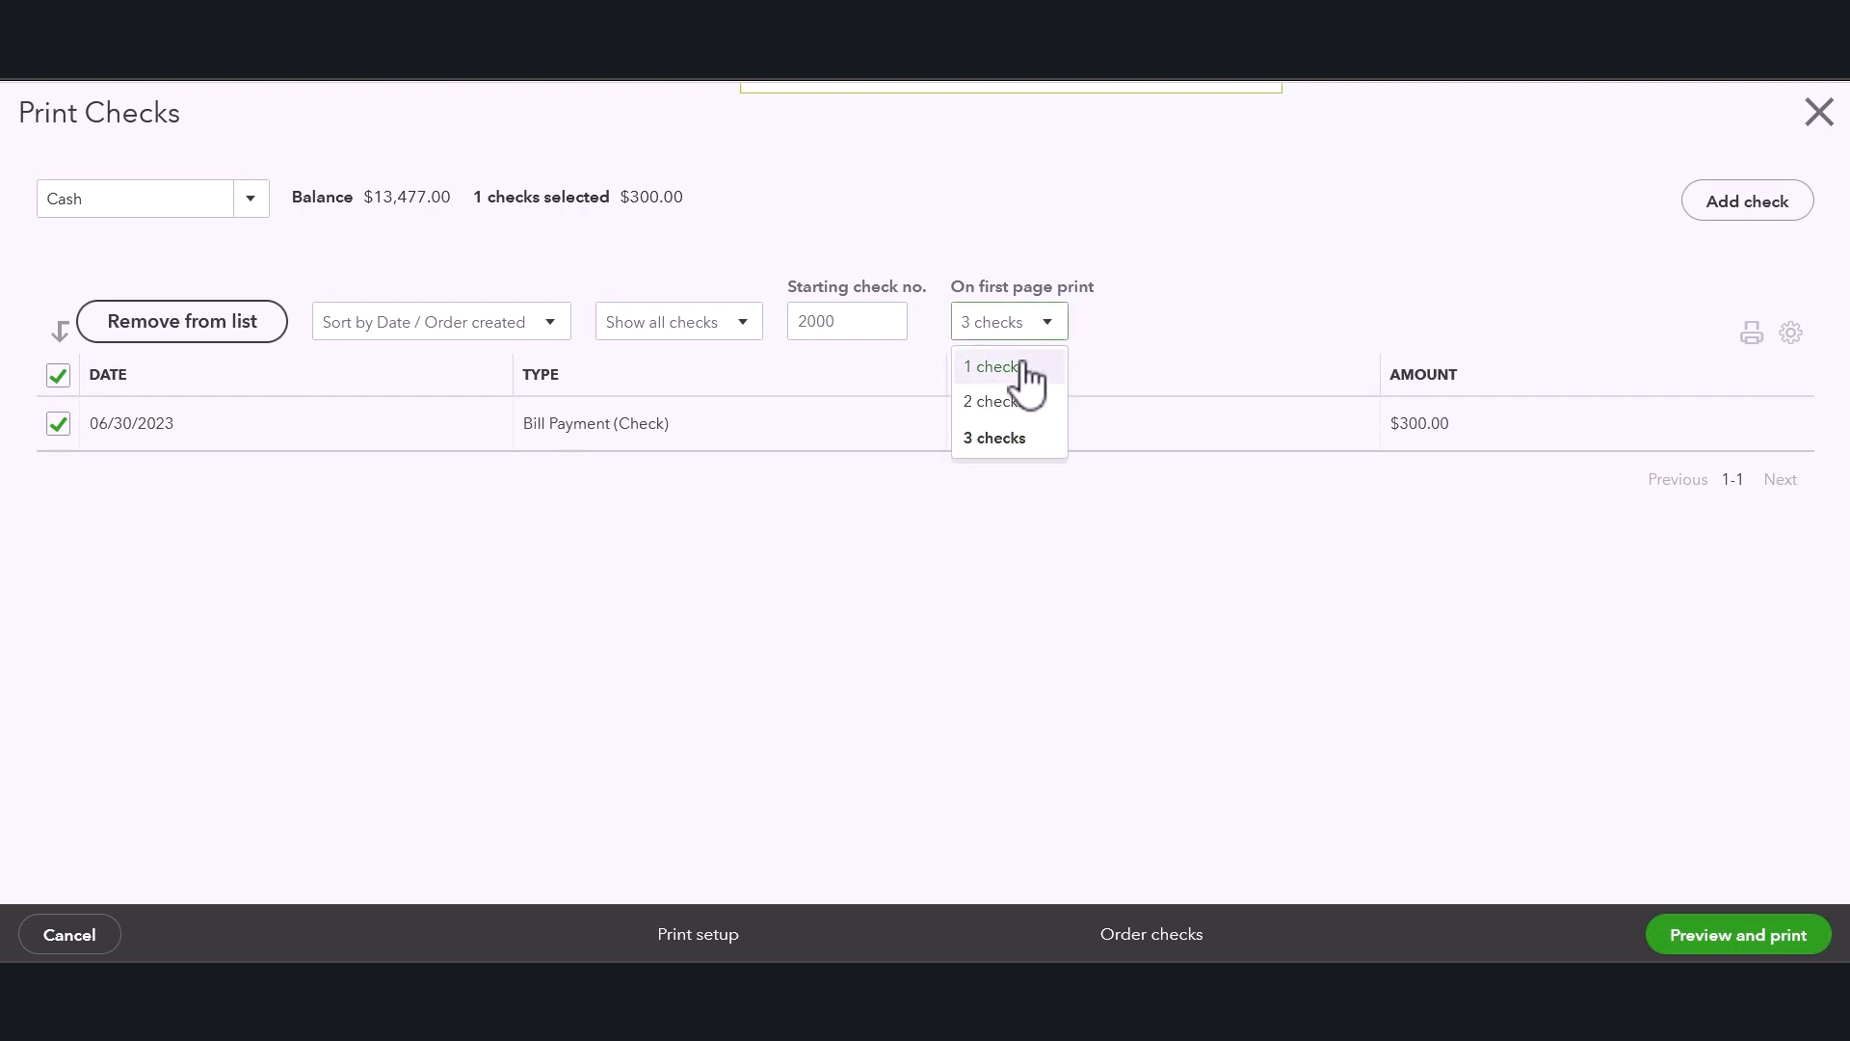
left_click(1027, 375)
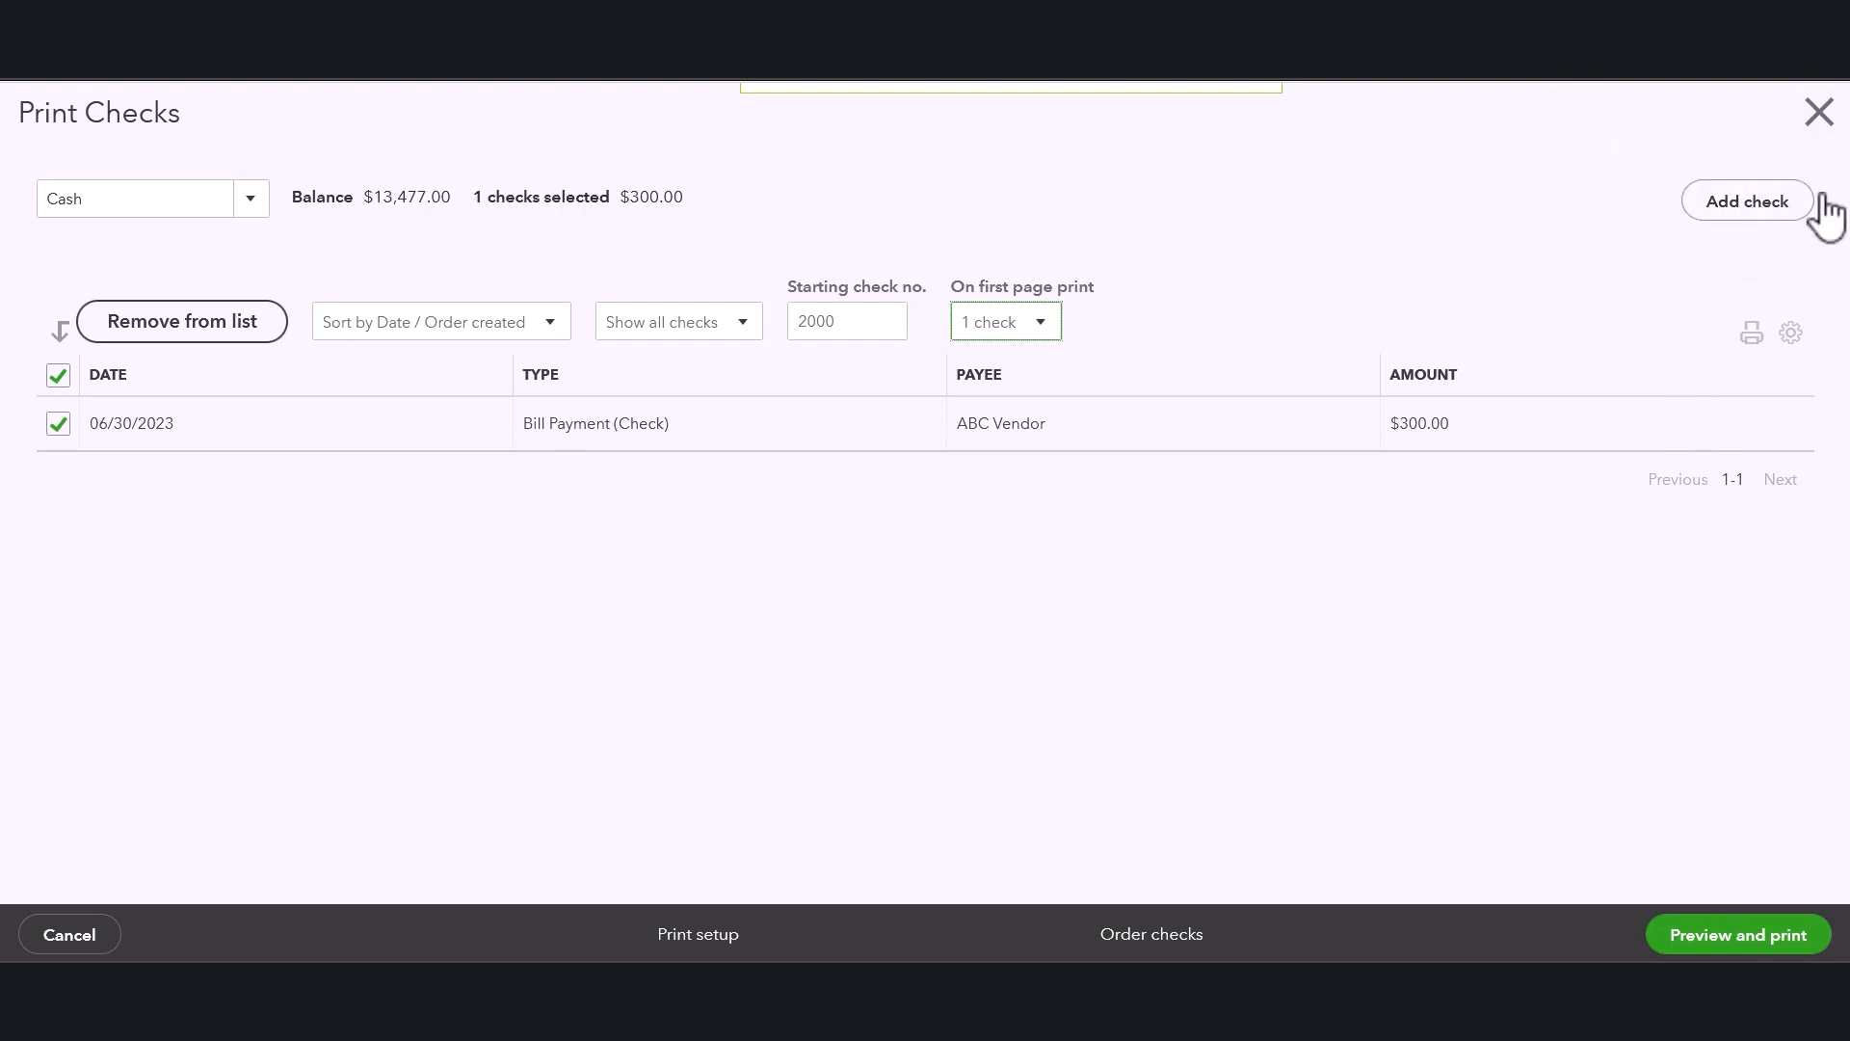
left_click(1399, 233)
left_click(1792, 335)
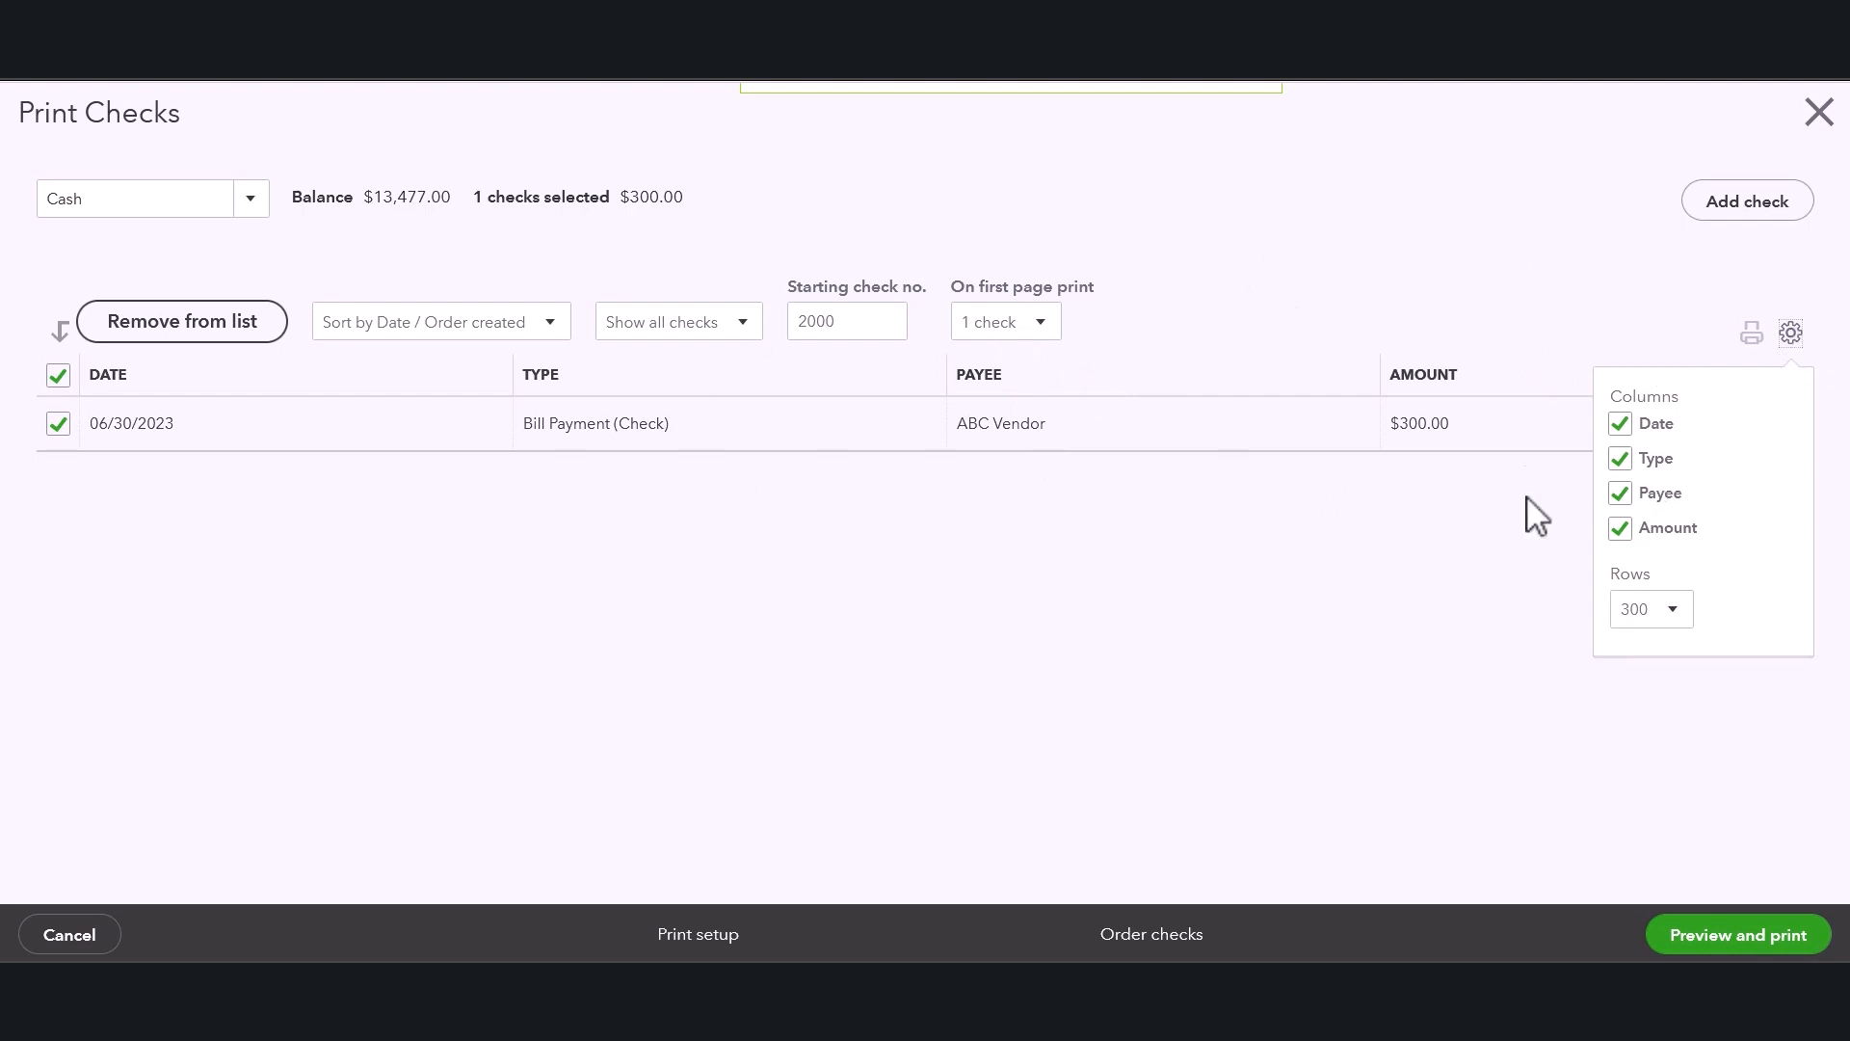
left_click(1672, 626)
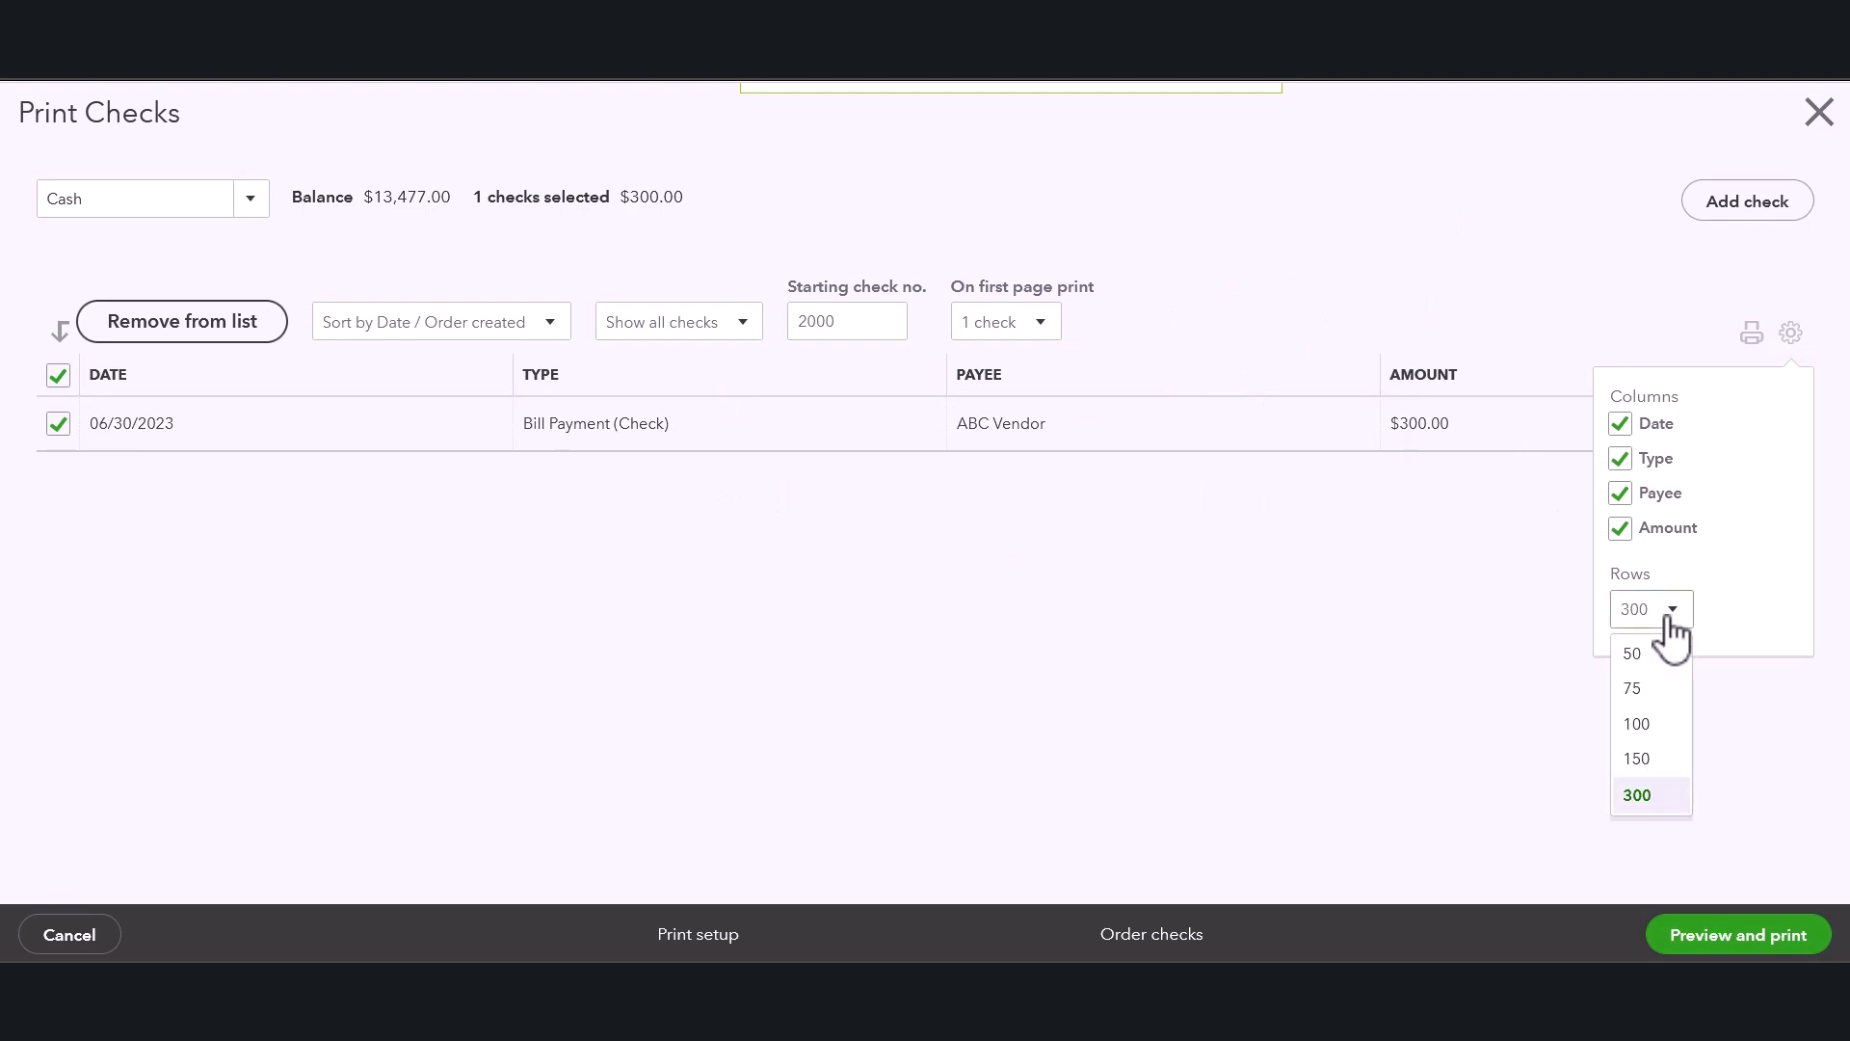
left_click(1672, 629)
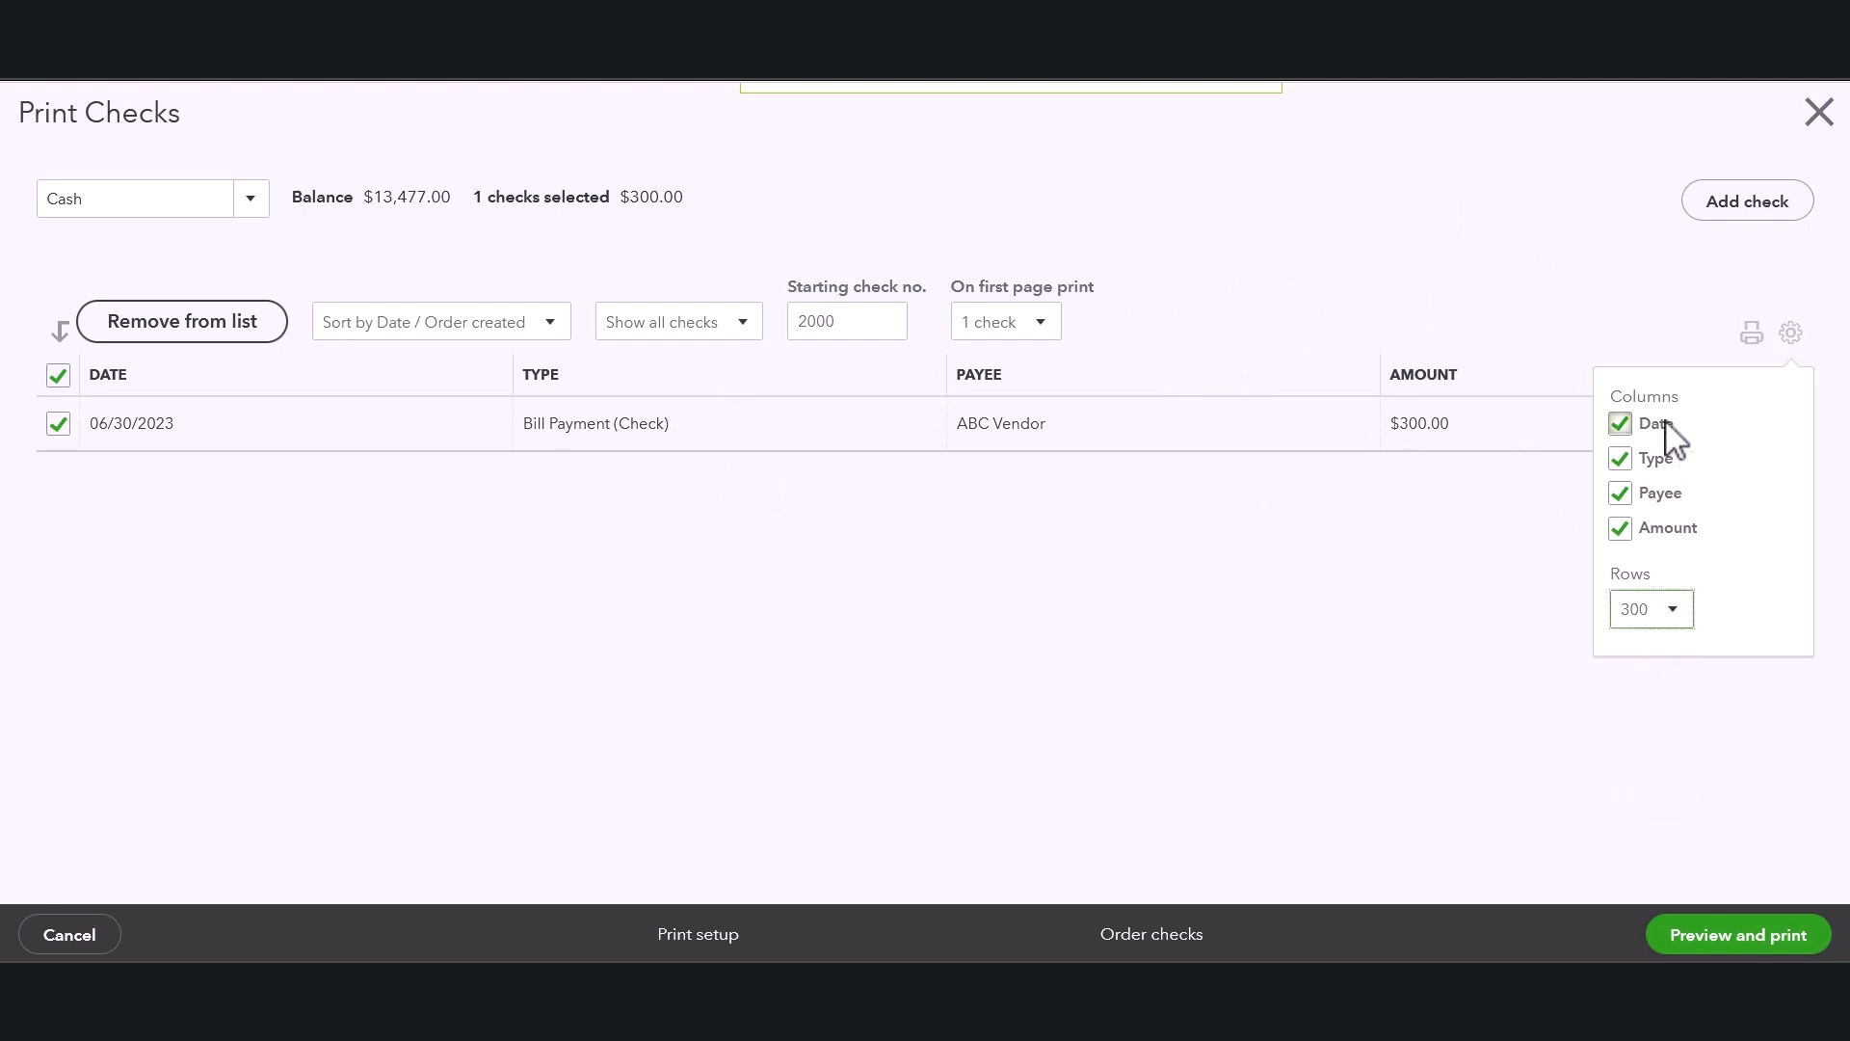
left_click(1605, 297)
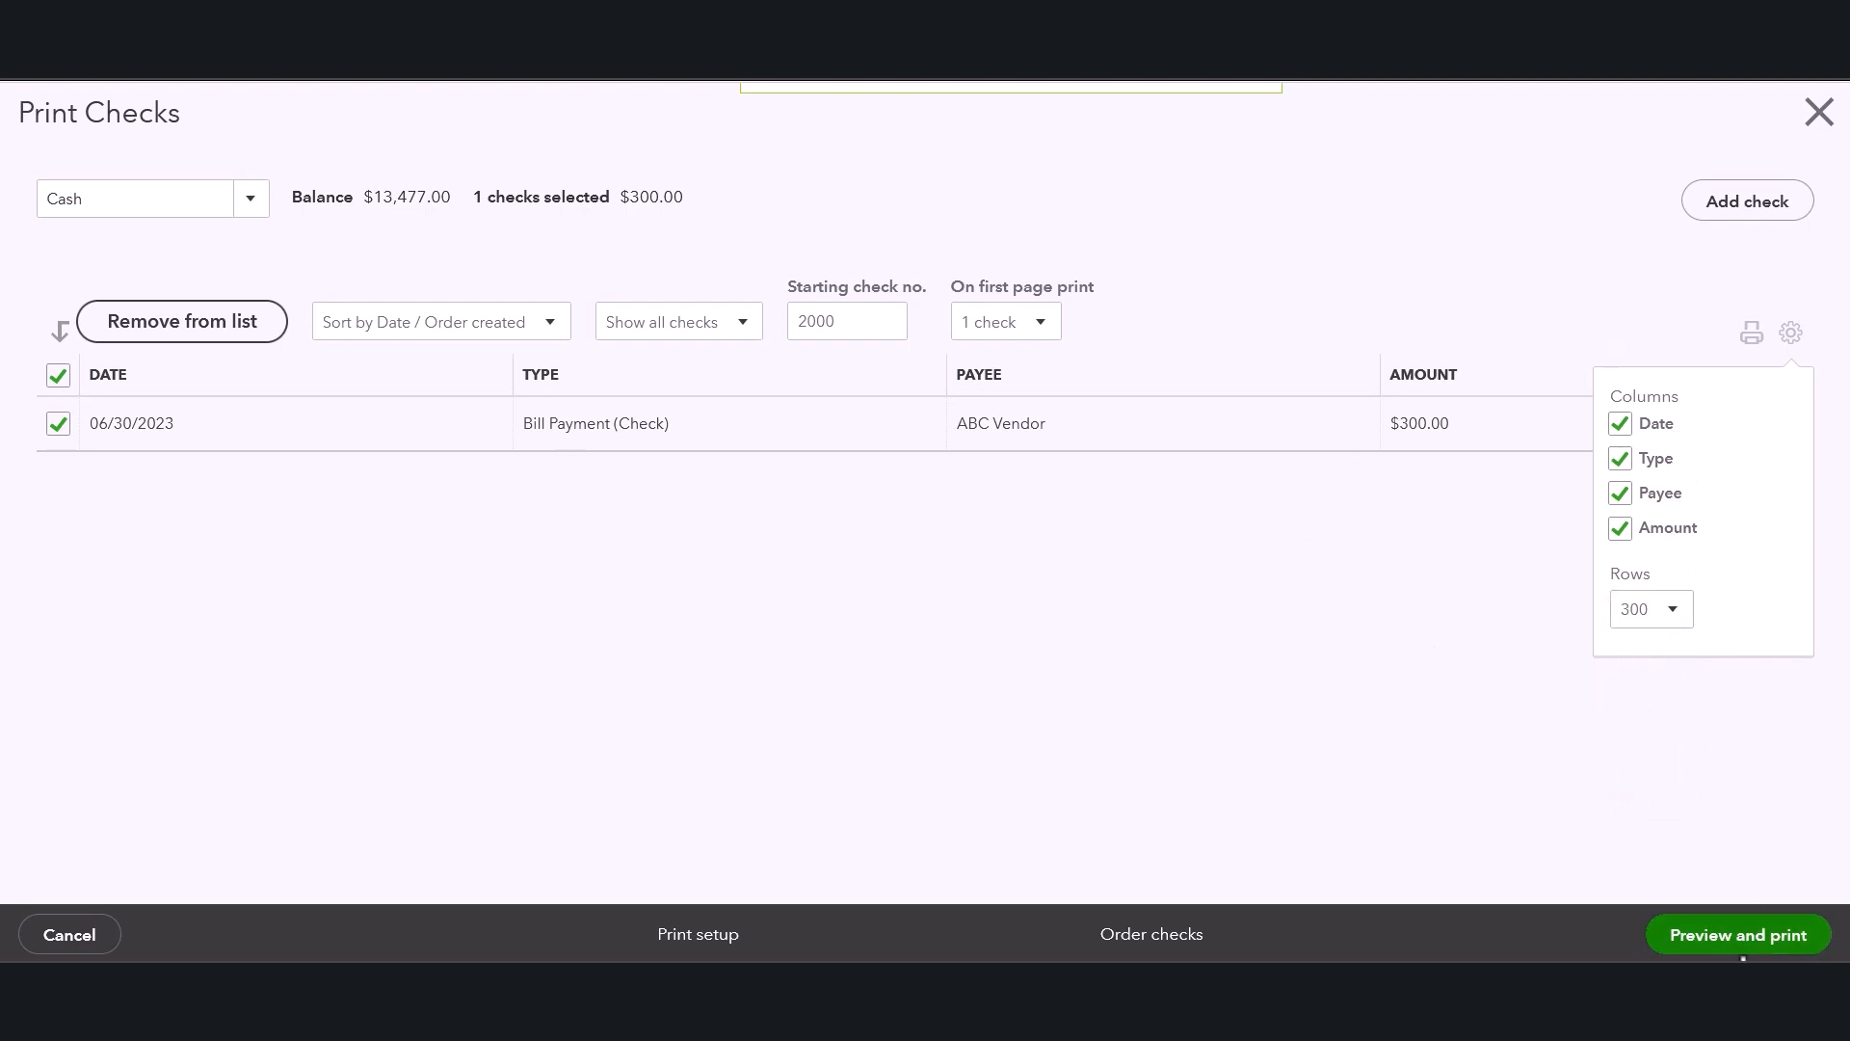
Preview the ABC Vendor bill payment check, scroll through the preview, and close it.
left_click(1773, 947)
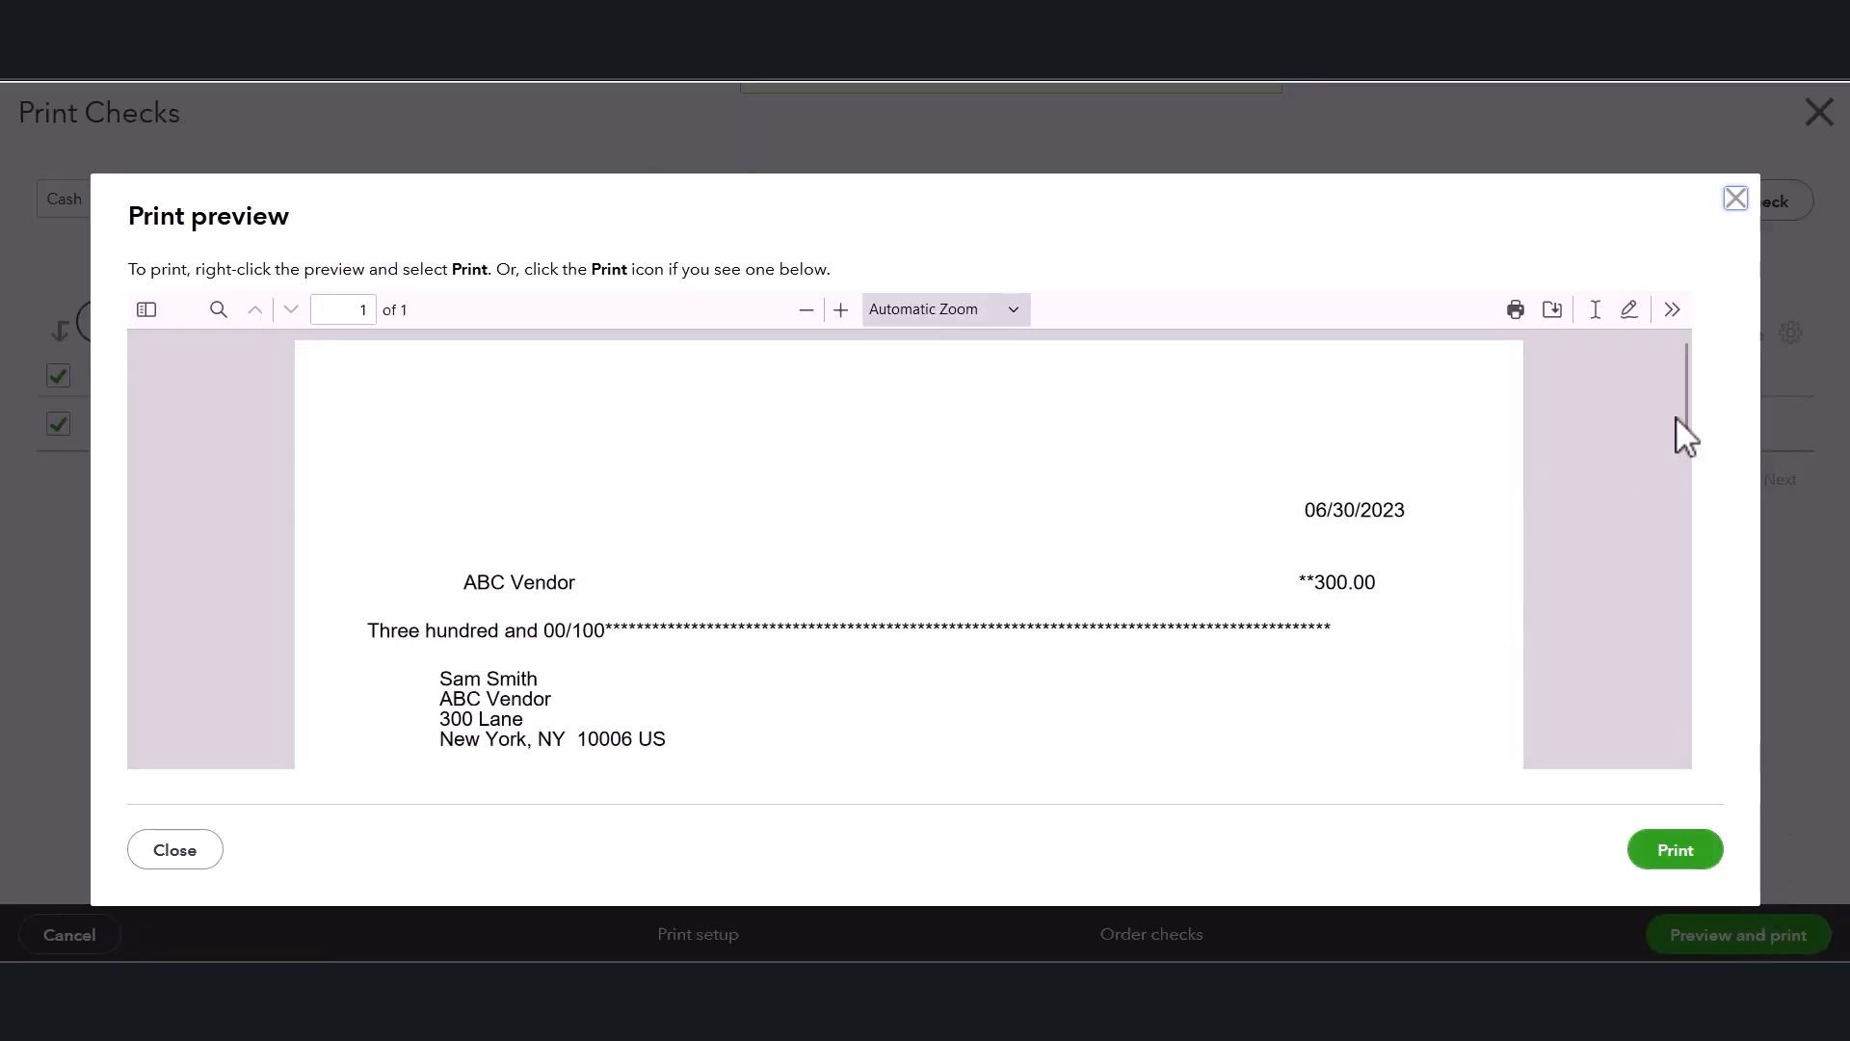
left_click_drag(1687, 425, 1666, 554)
left_click_drag(1675, 441, 1681, 429)
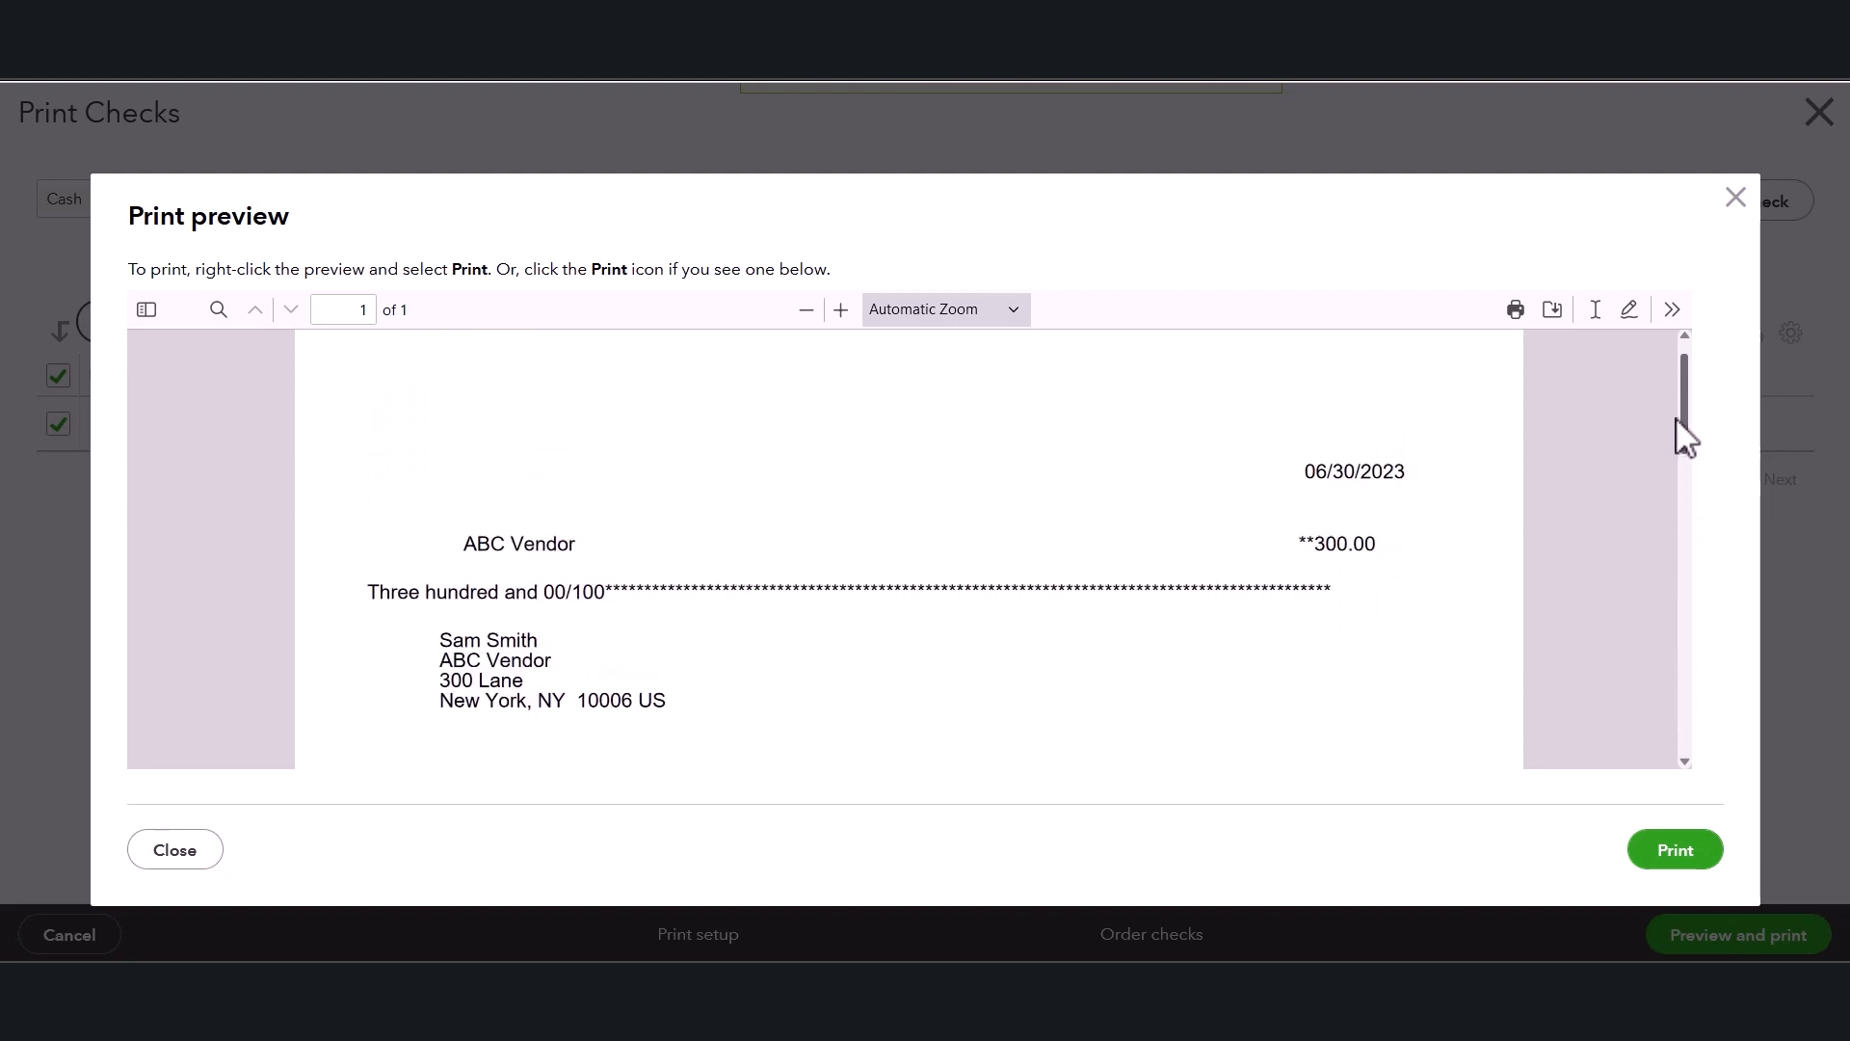
scroll(688, 525, "down", 2)
scroll(688, 526, "down", 1)
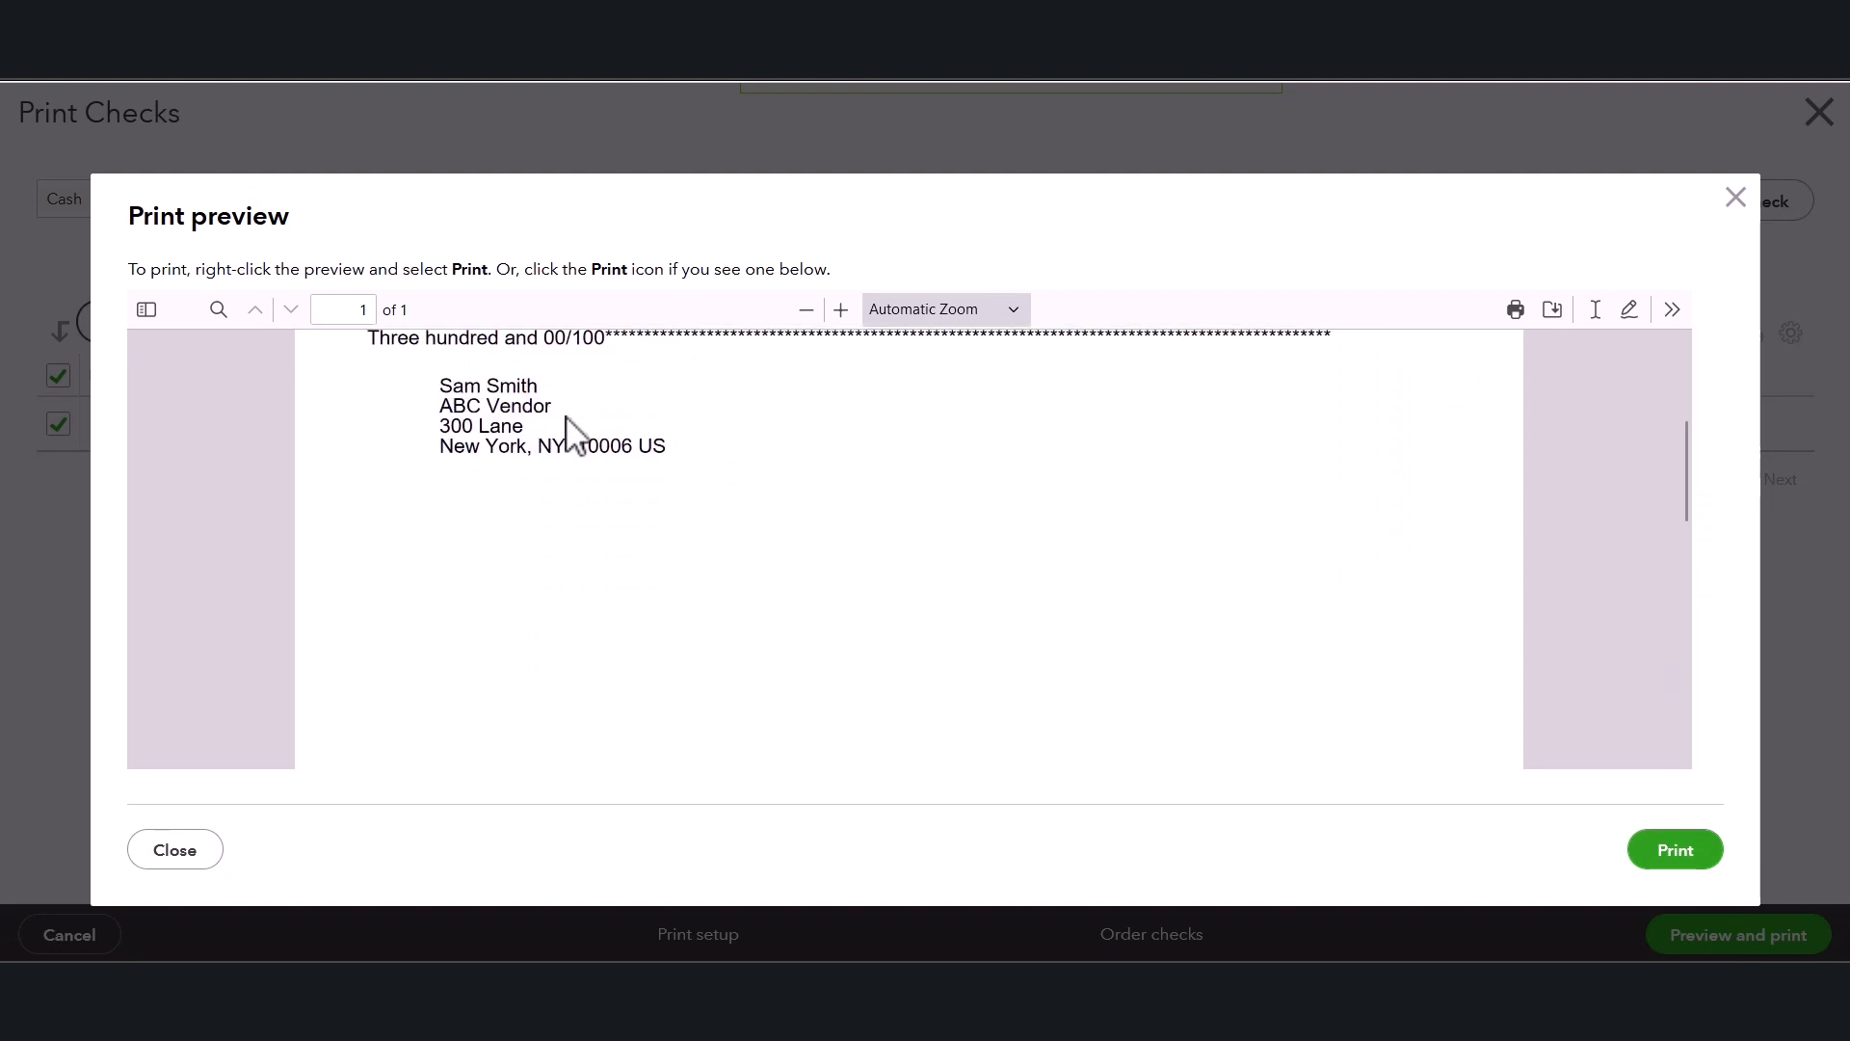
scroll(489, 427, "up", 2)
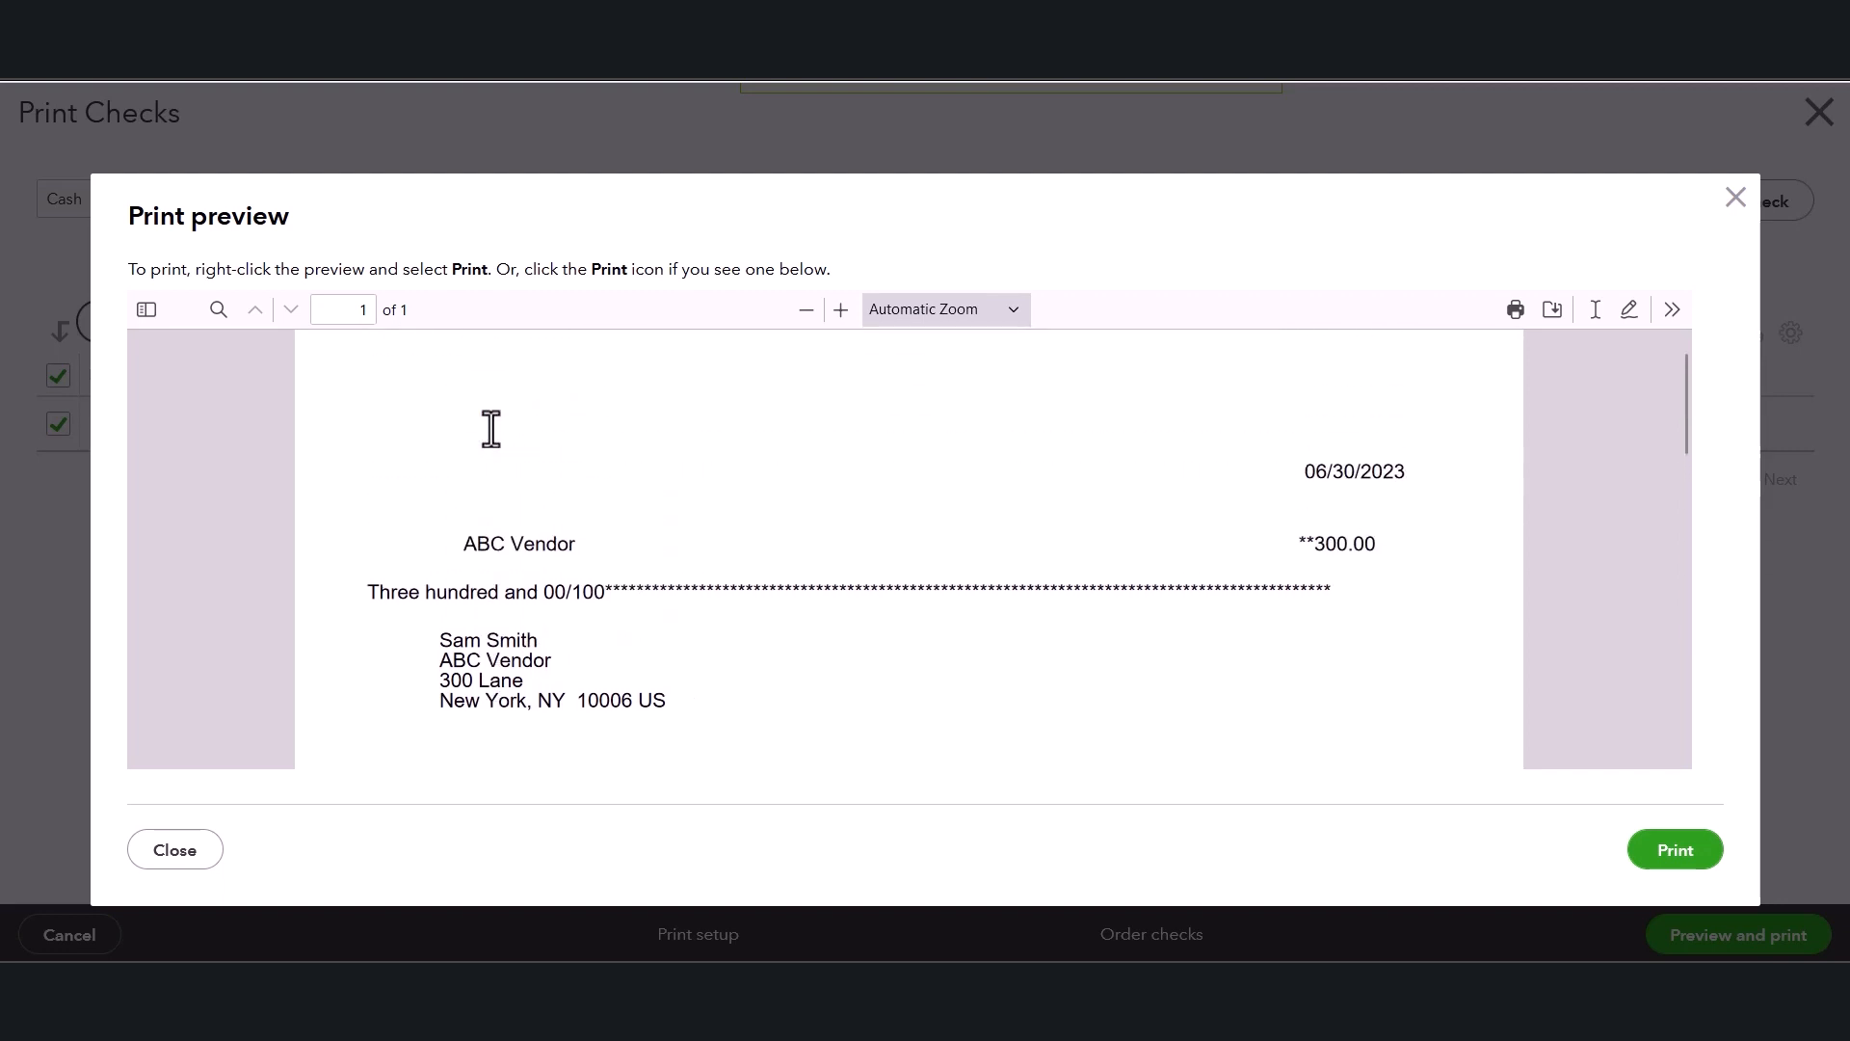
scroll(453, 453, "down", 1)
scroll(501, 468, "down", 3)
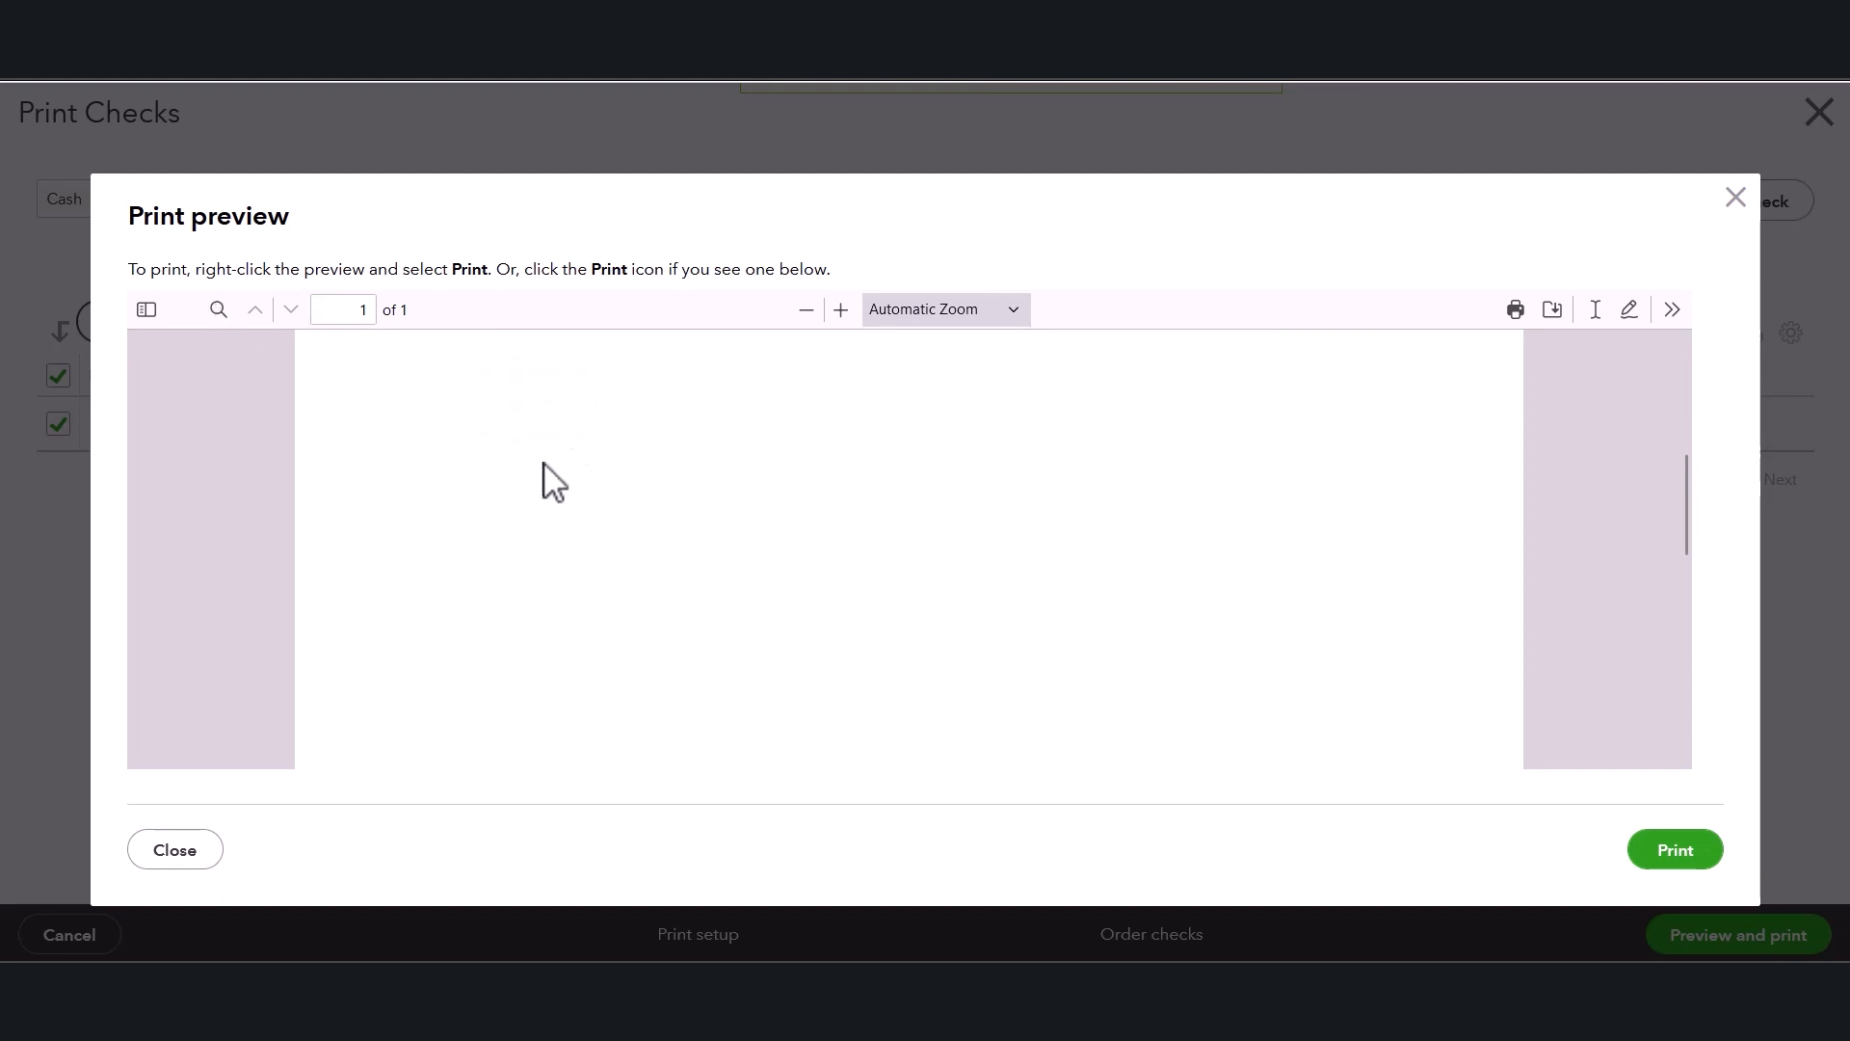
scroll(530, 486, "down", 5)
scroll(559, 499, "up", 8)
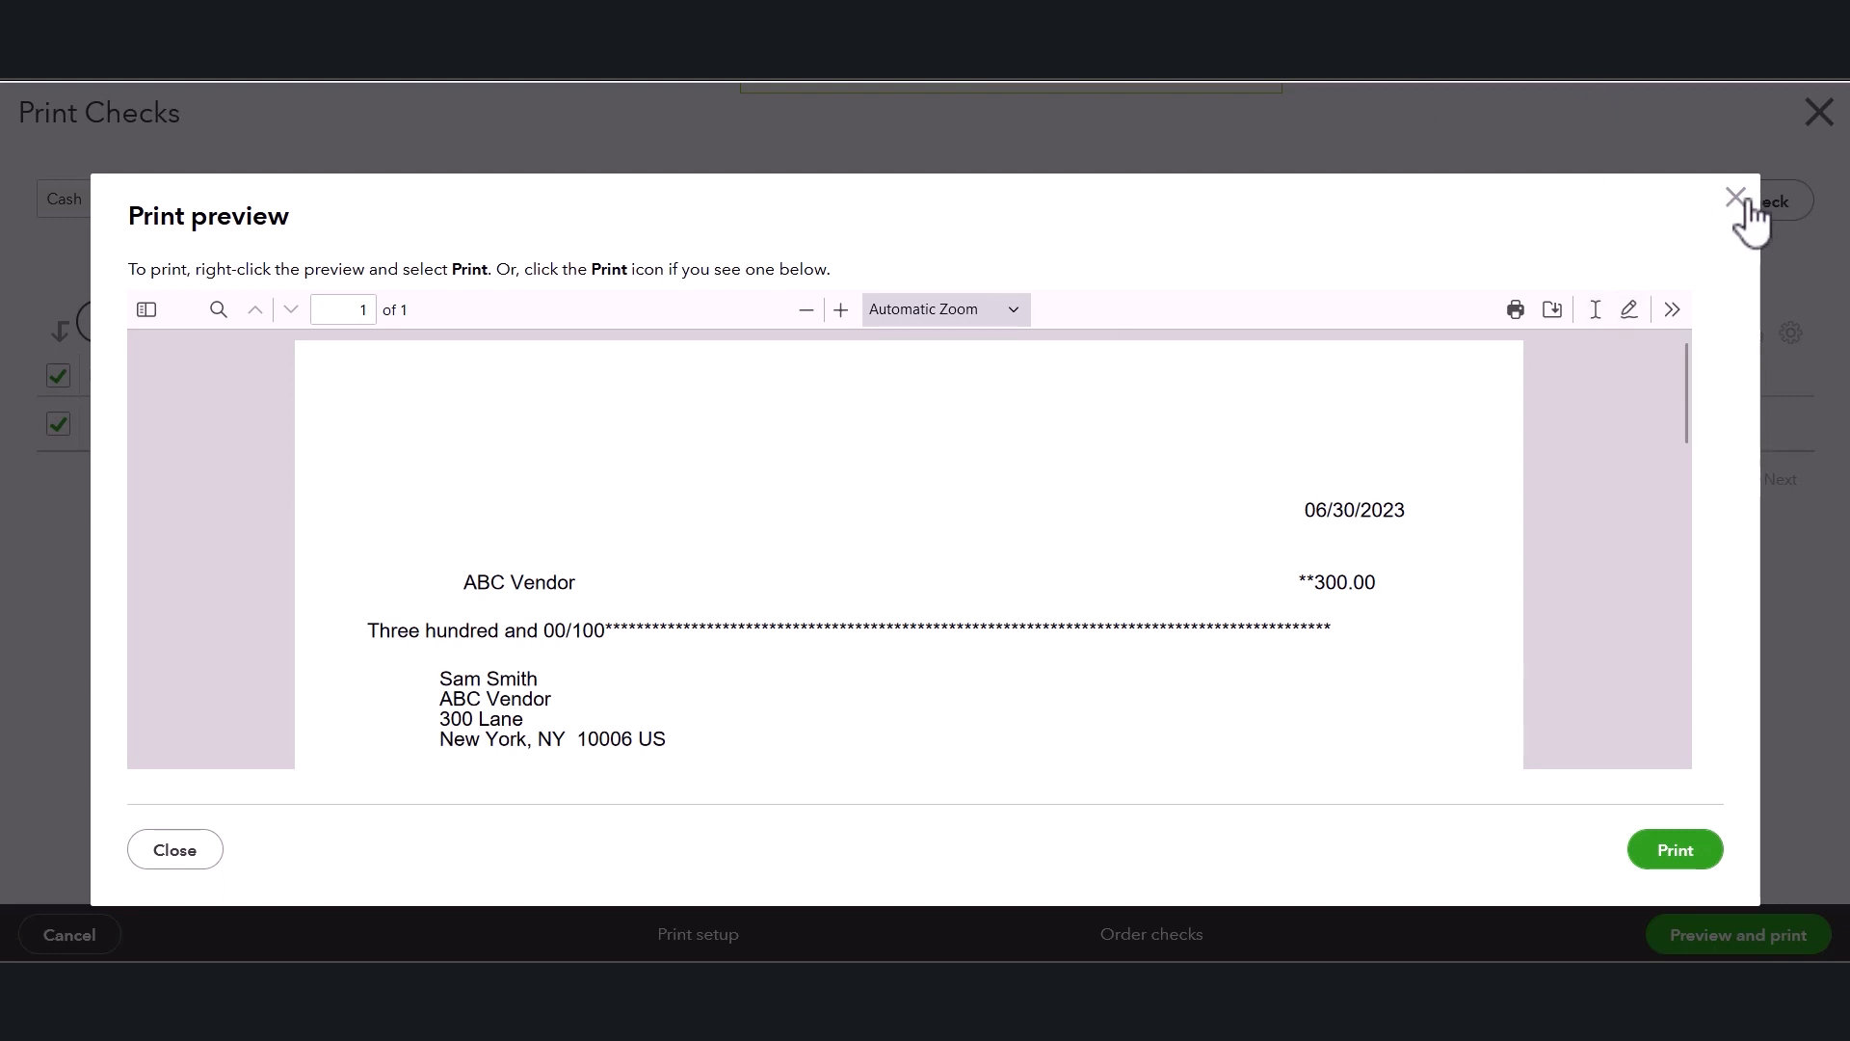
left_click(175, 851)
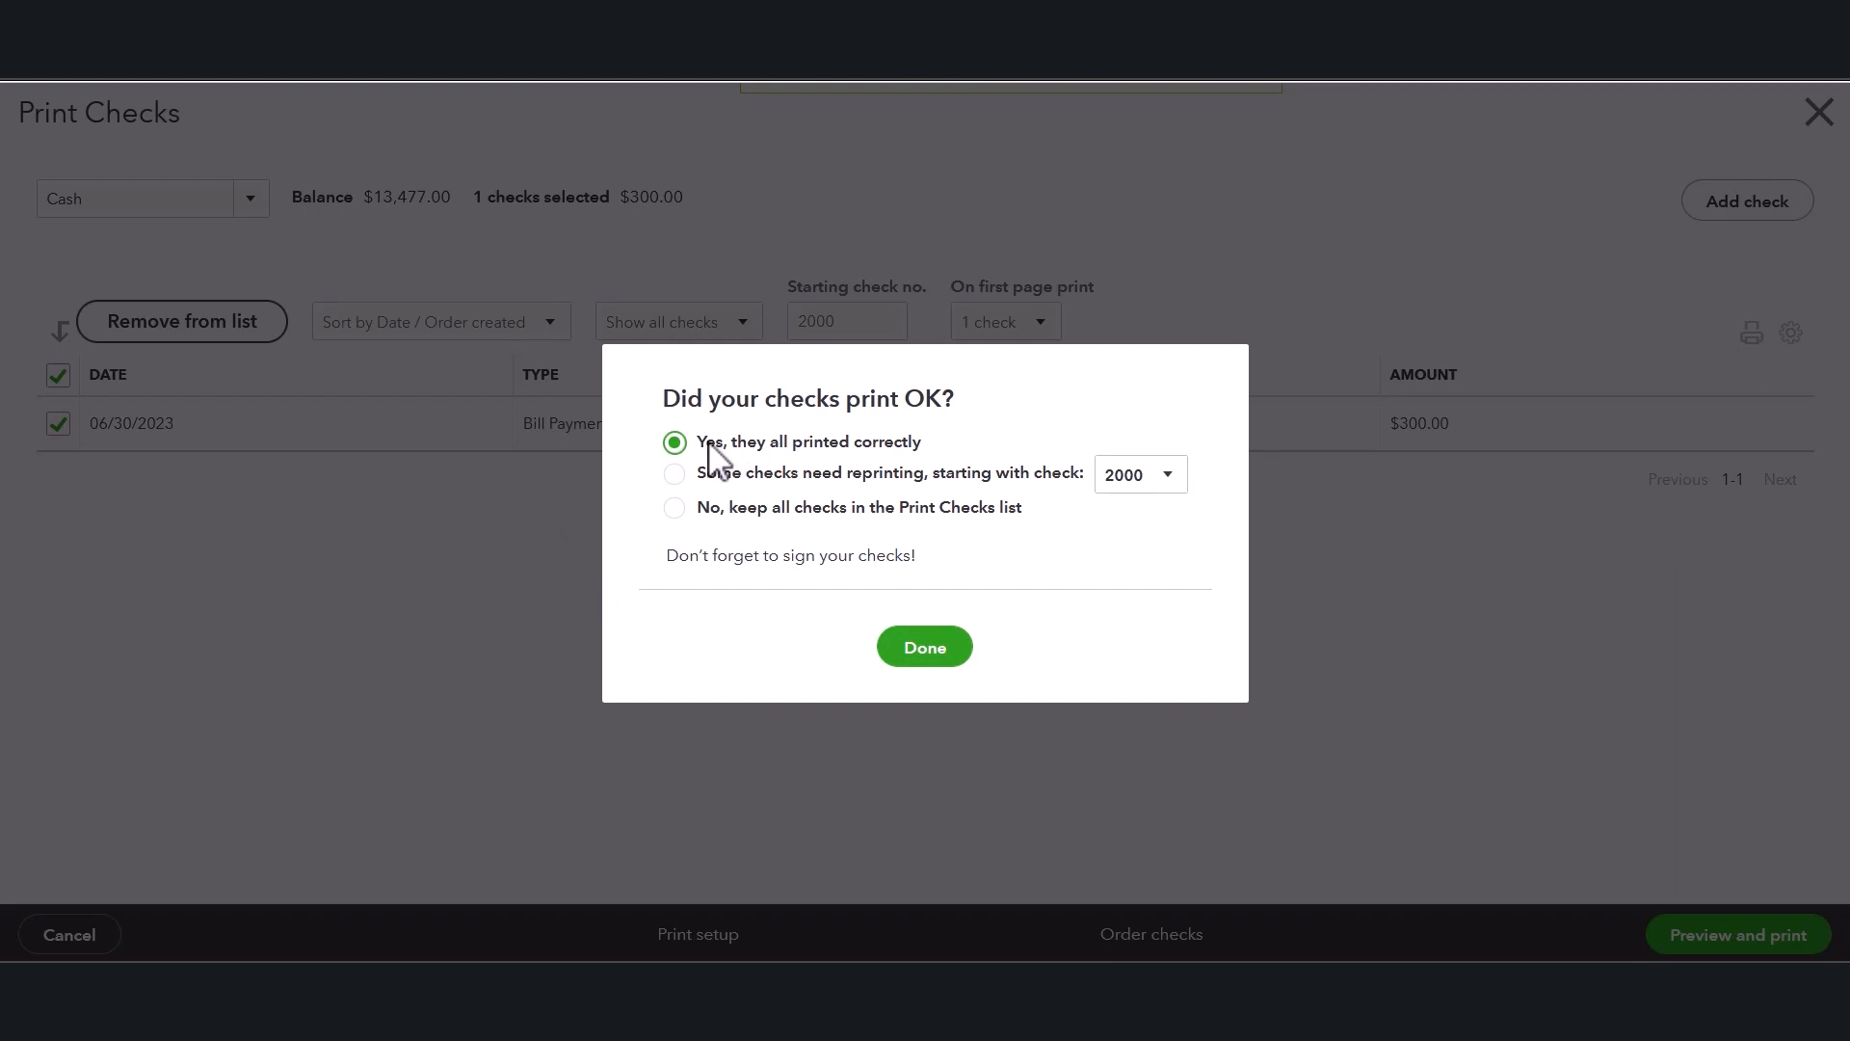
Answer the print confirmation with 'No, keep all checks in the Print Checks list' and finish.
left_click_drag(706, 443, 888, 453)
left_click(994, 427)
left_click(675, 509)
left_click_drag(740, 509, 1027, 512)
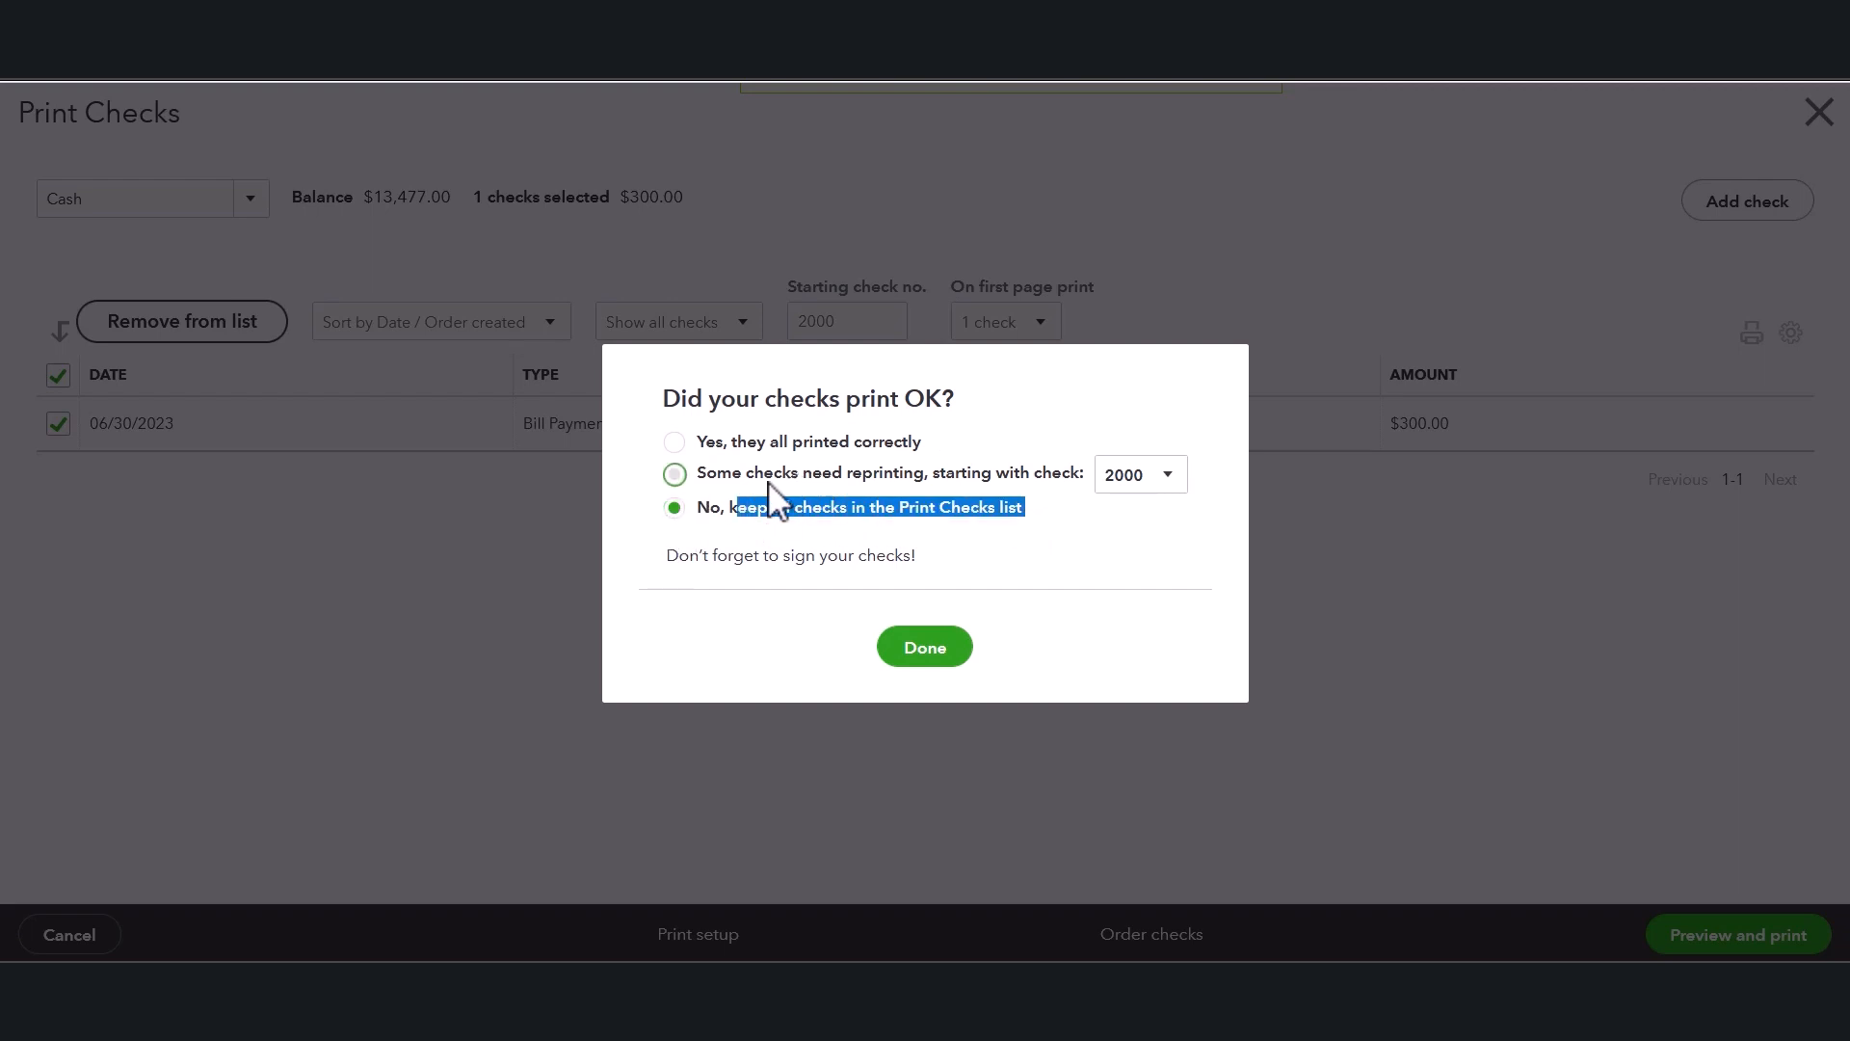
left_click(674, 476)
left_click(966, 517)
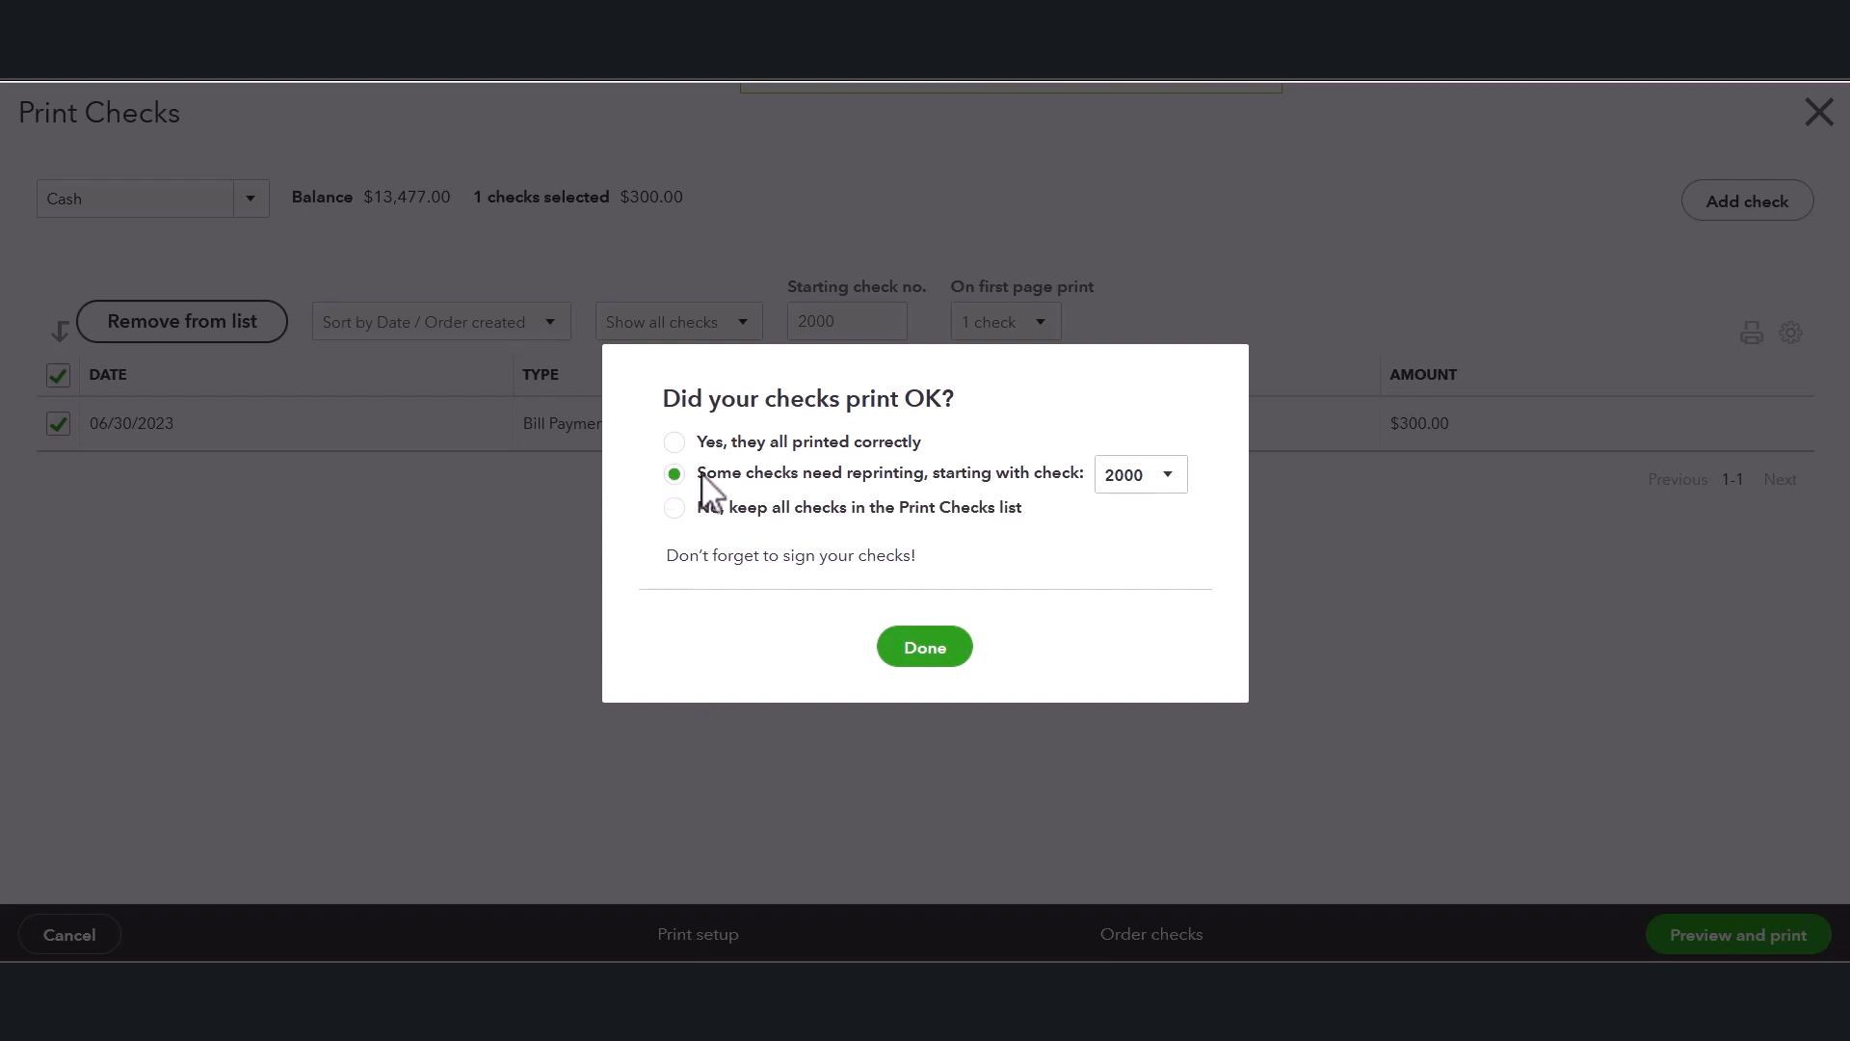
left_click_drag(697, 474, 1041, 477)
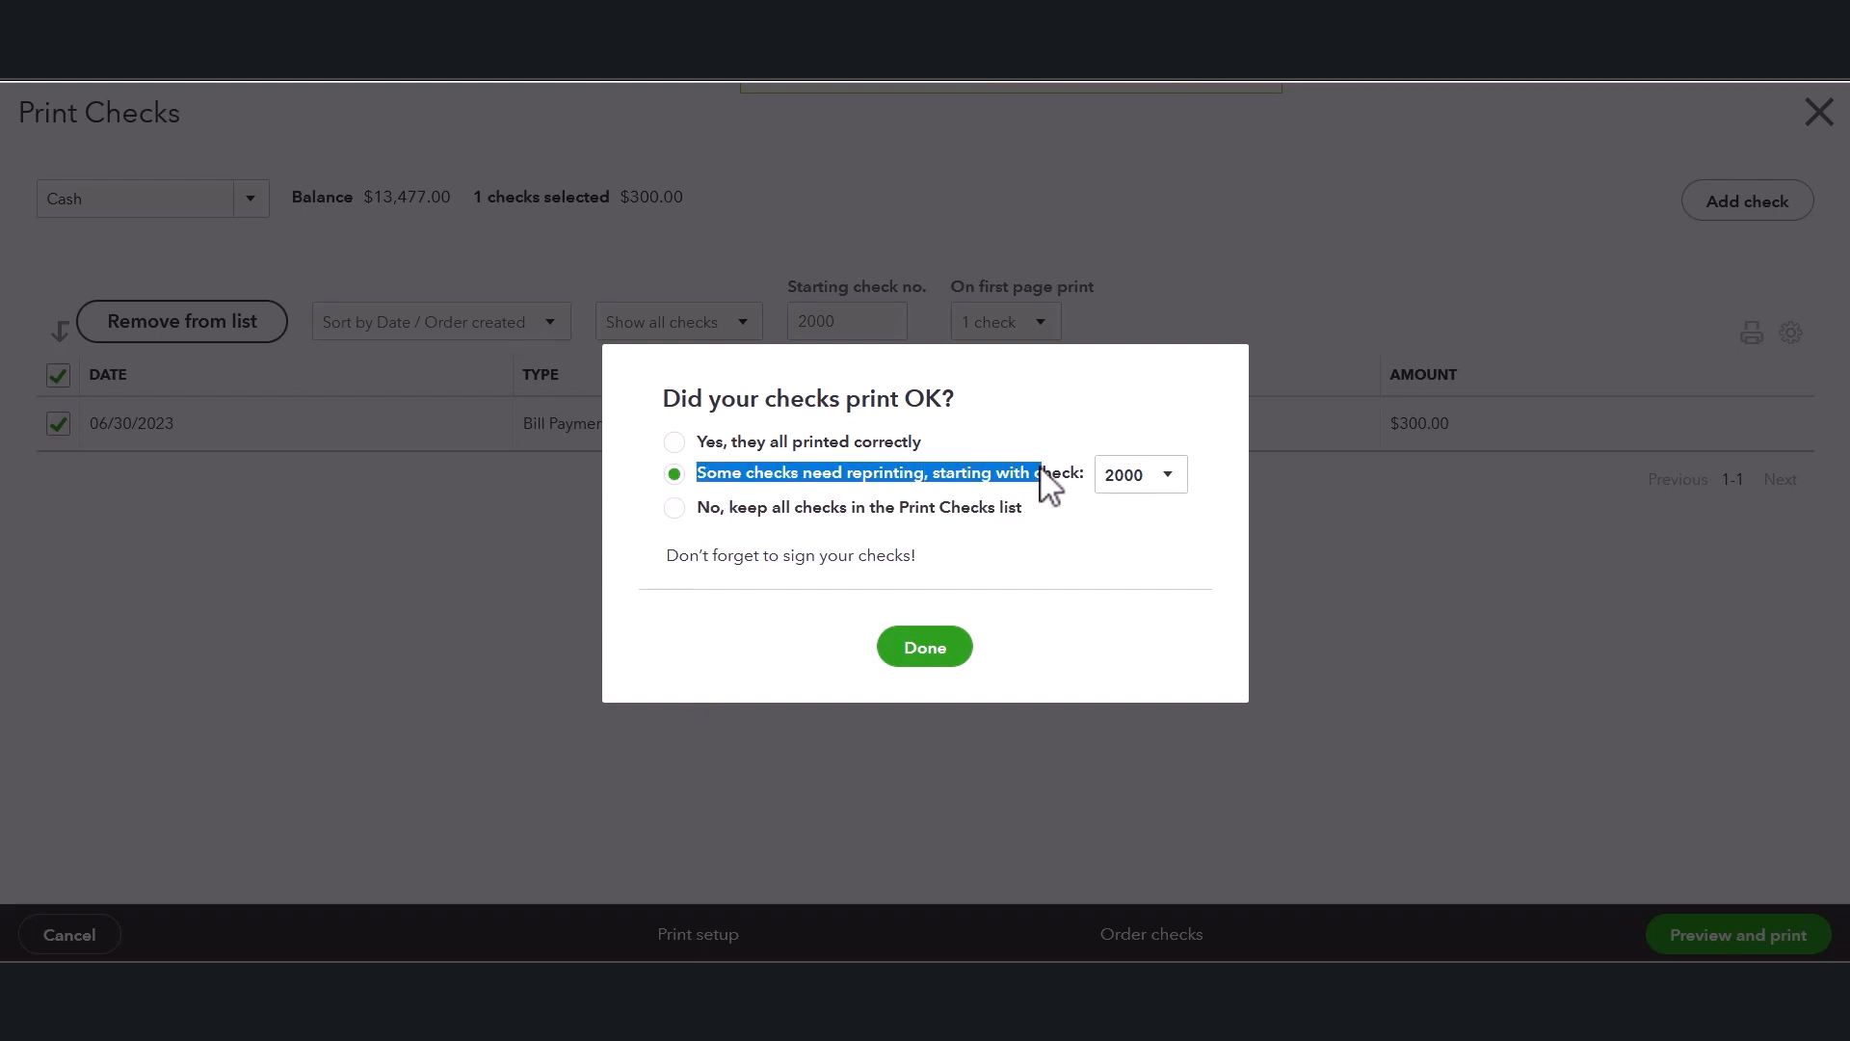
left_click(1128, 494)
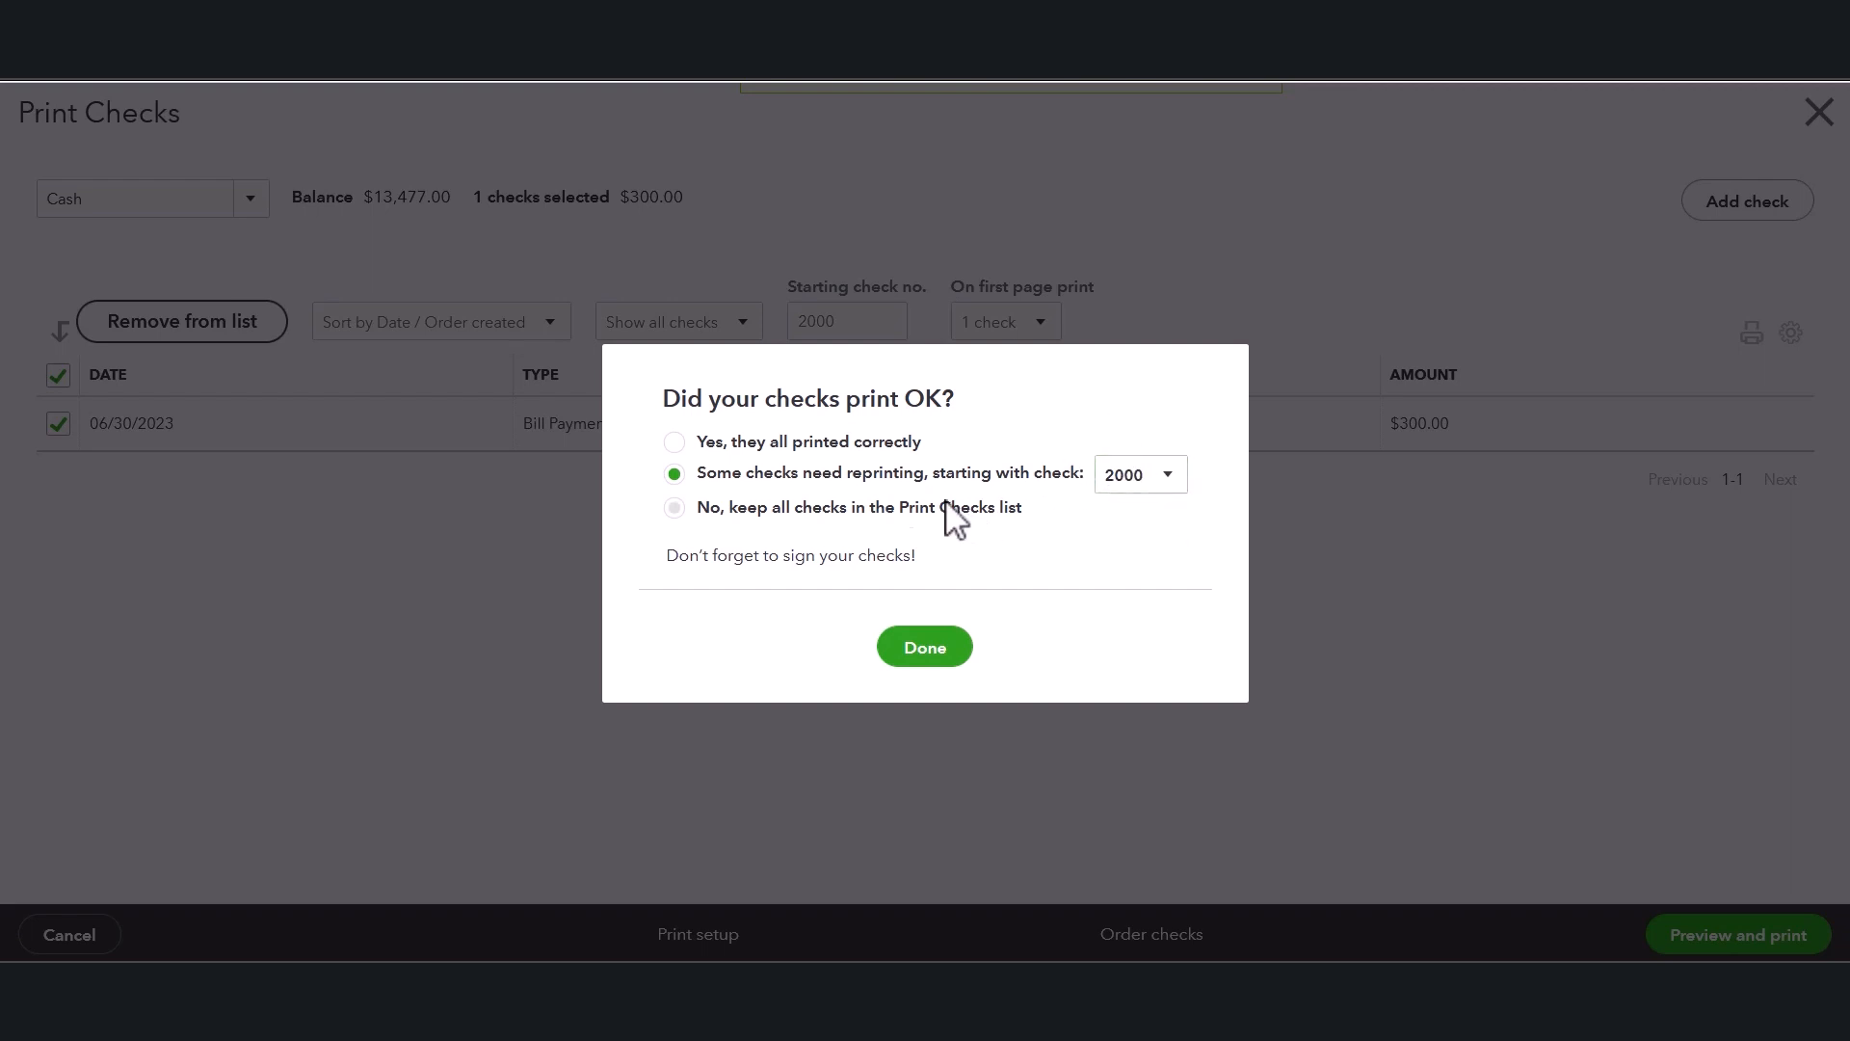
left_click(675, 508)
left_click(924, 648)
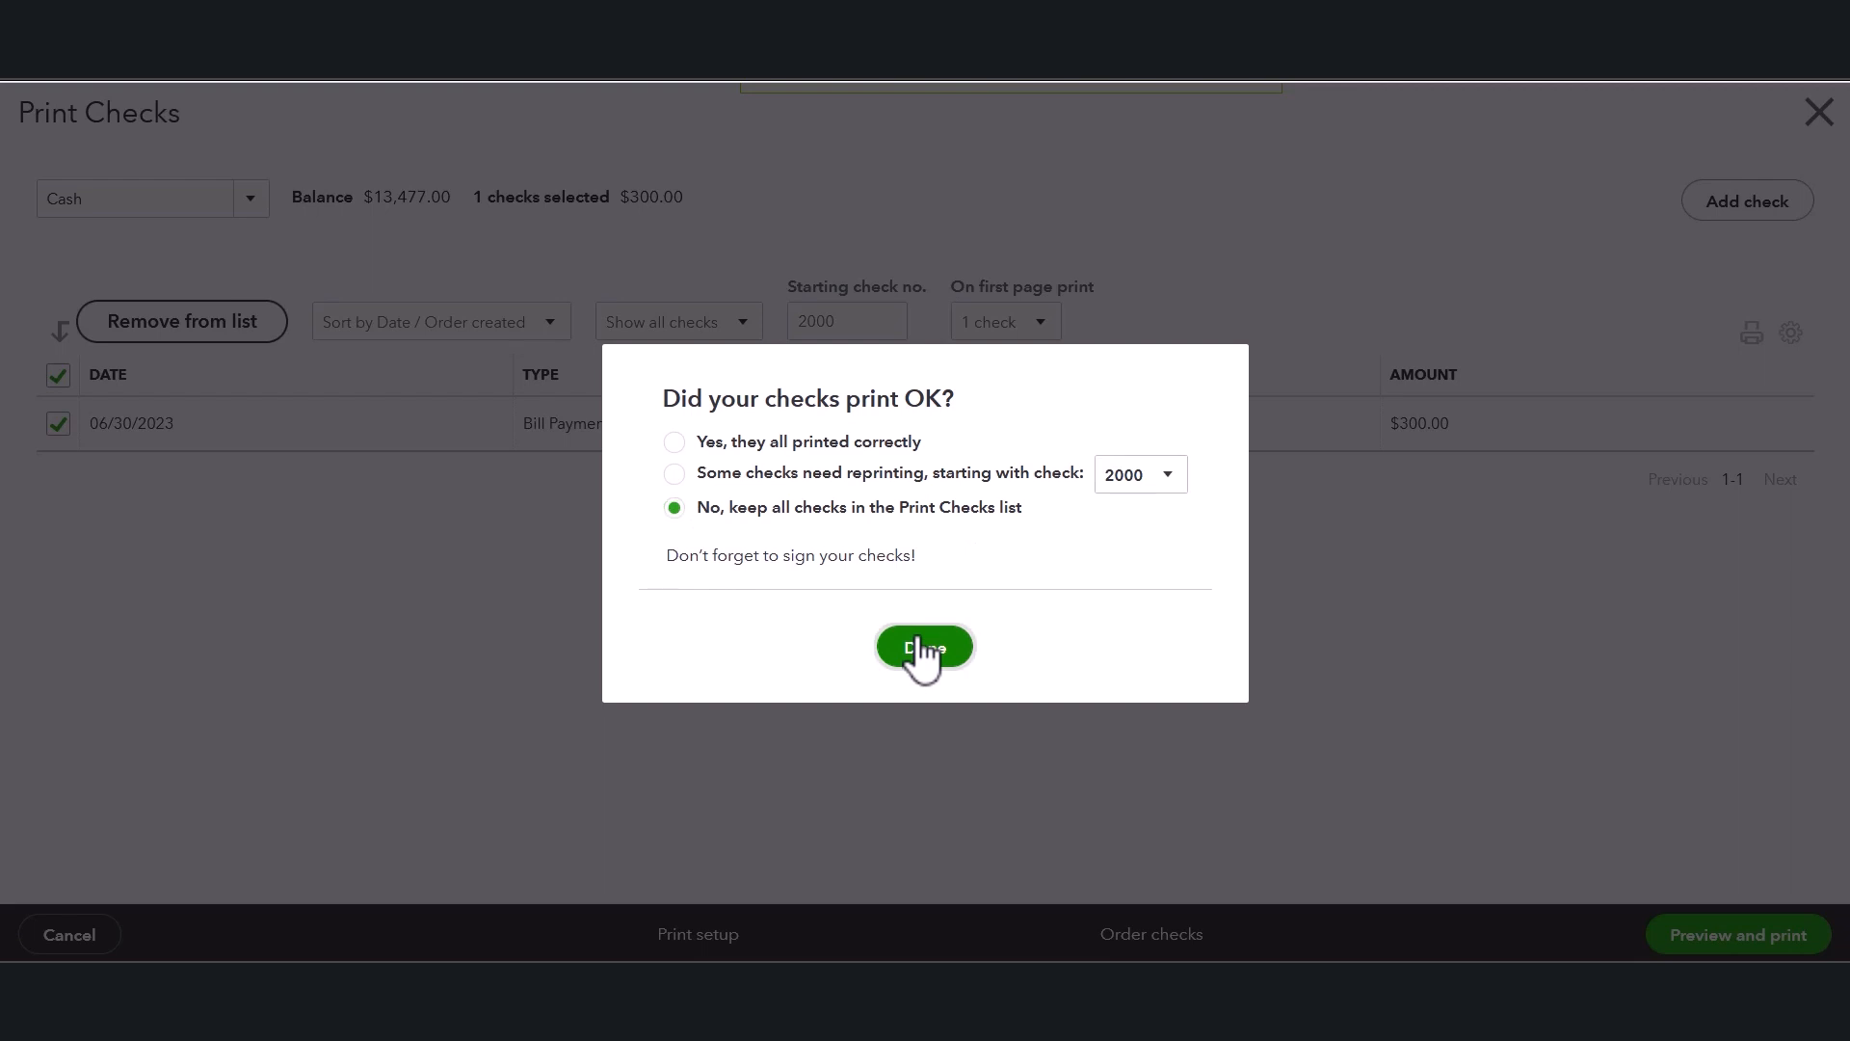
left_click(923, 647)
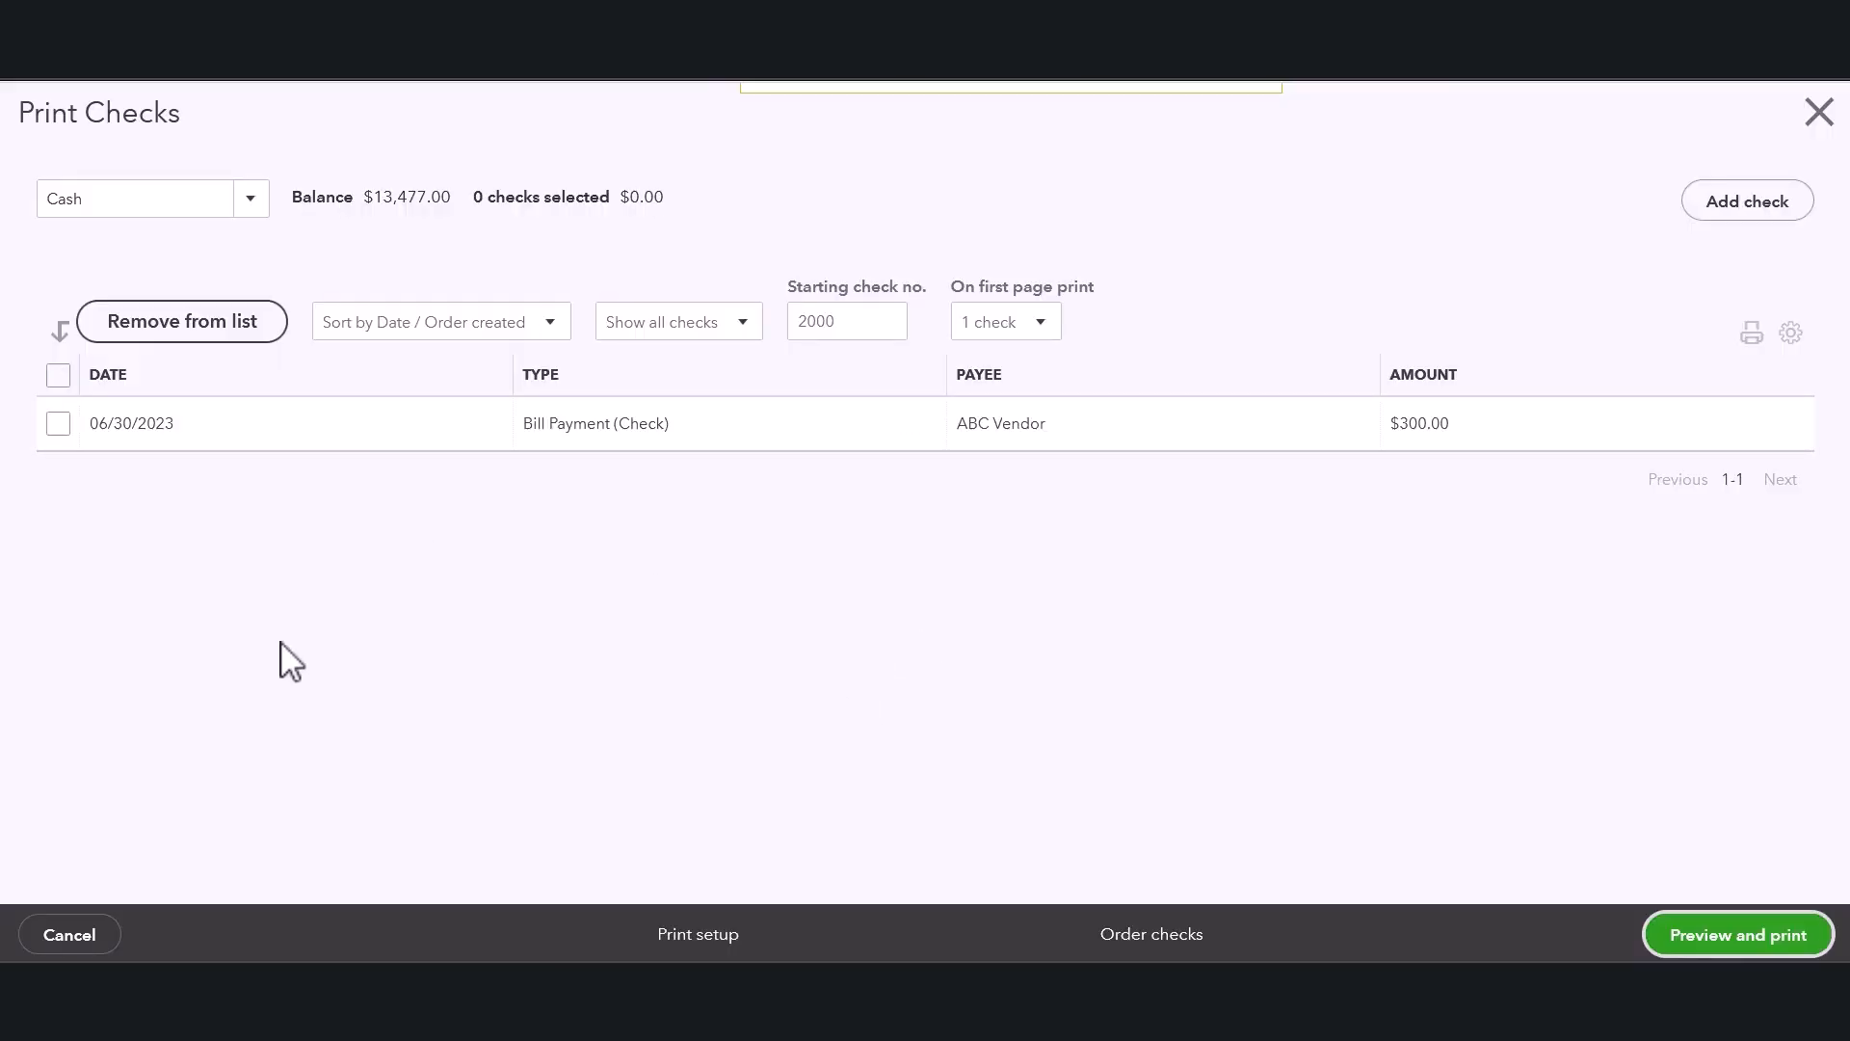
Reselect the ABC Vendor check and set the starting check number to 2100.
left_click(58, 425)
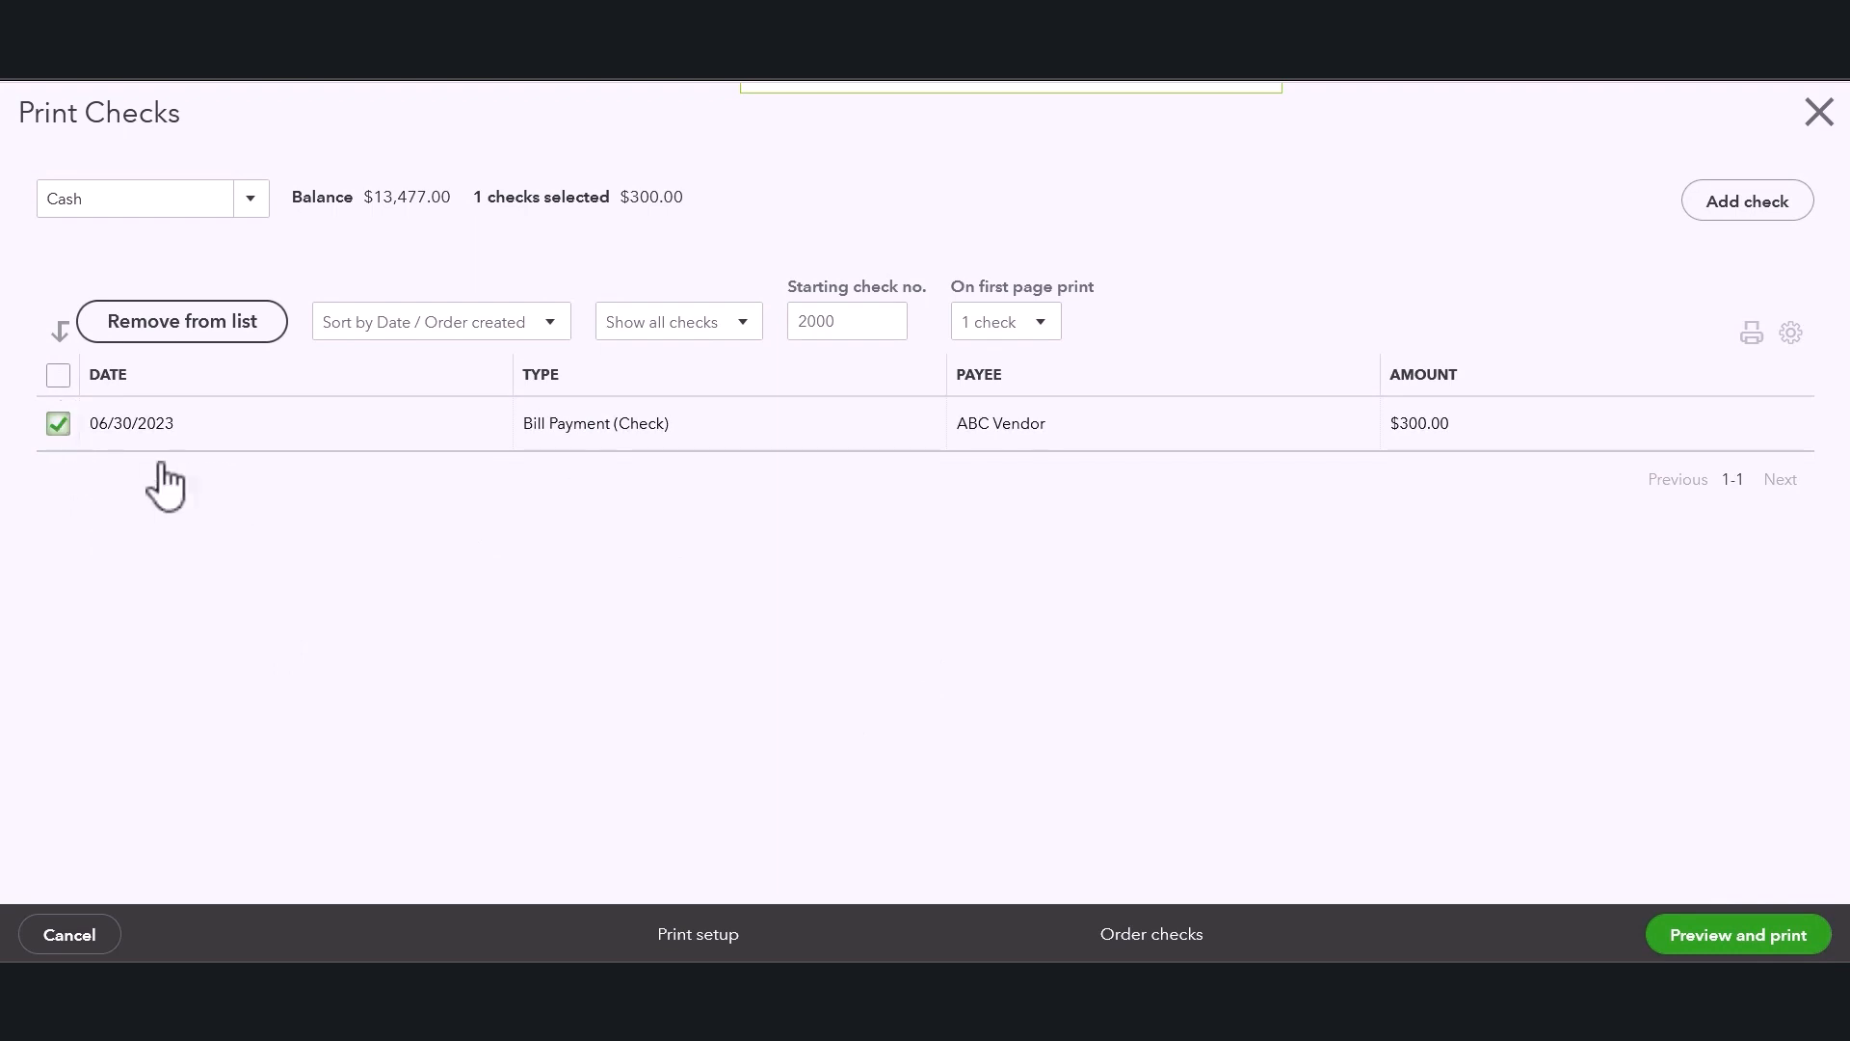
double_click(837, 322)
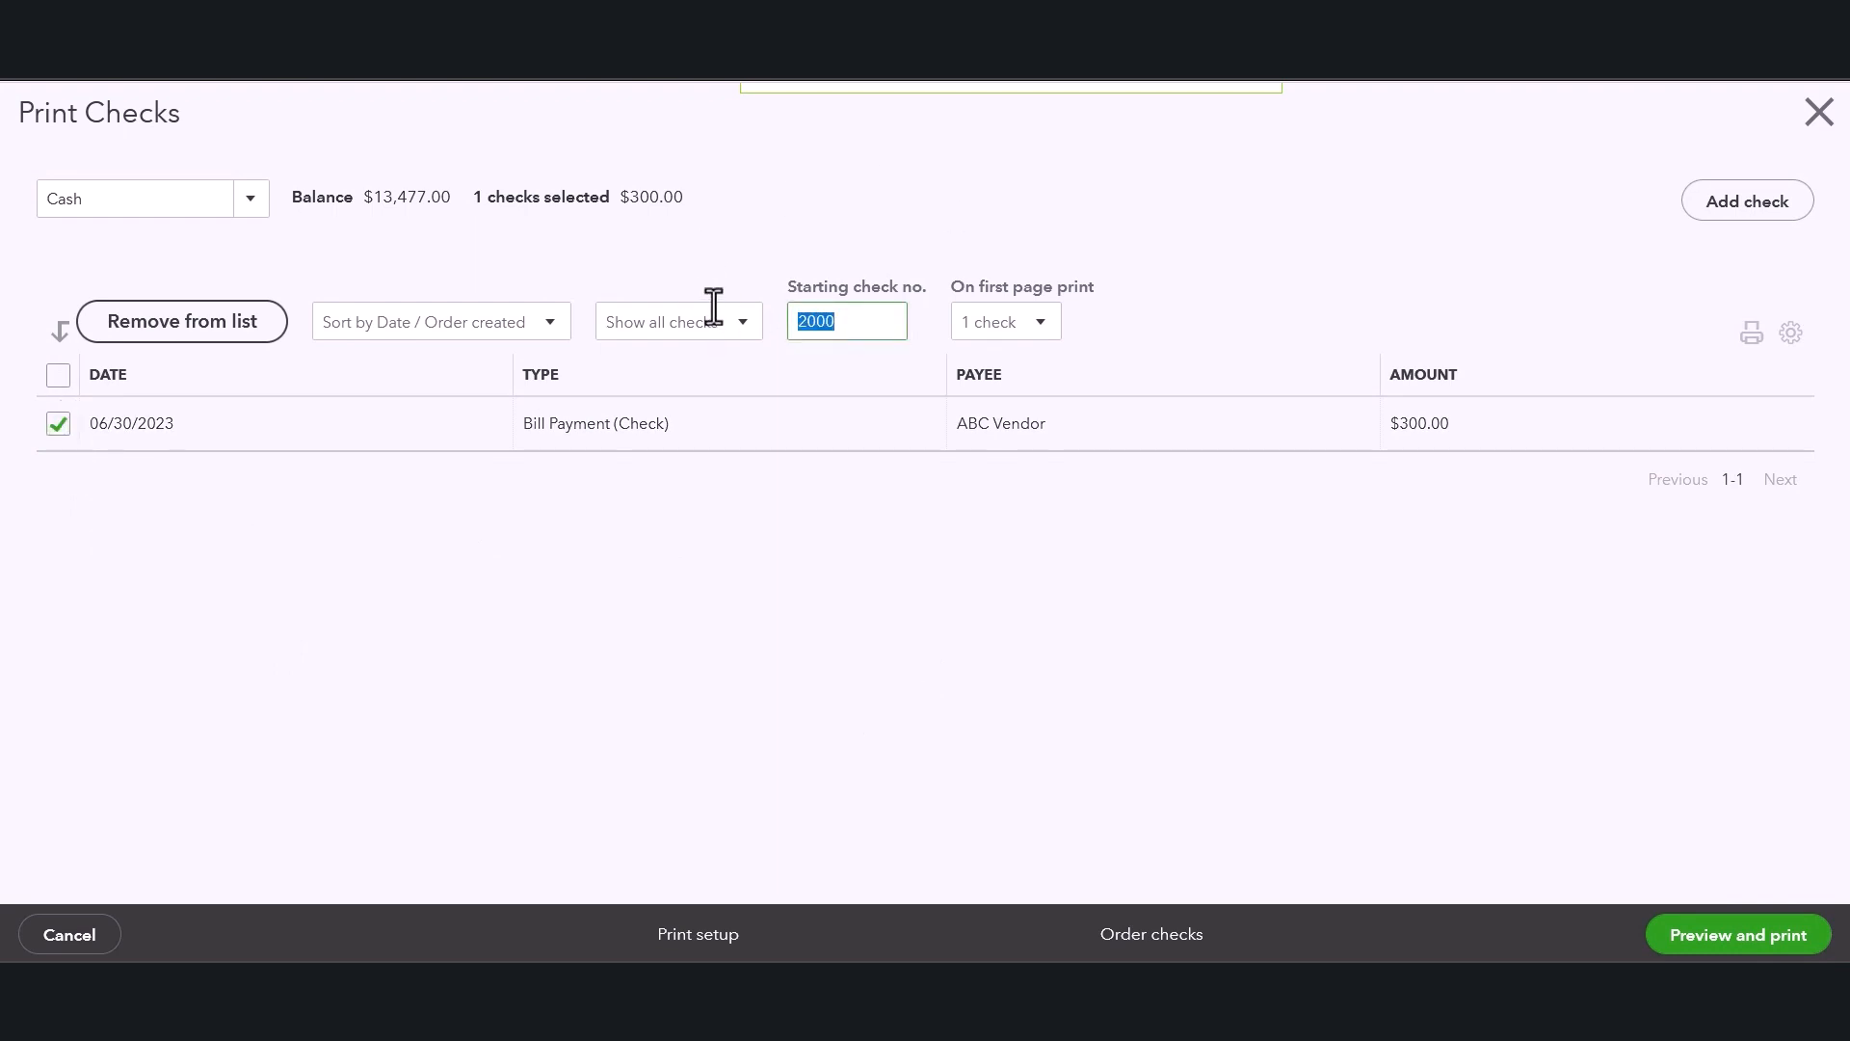
type("2")
left_click(757, 494)
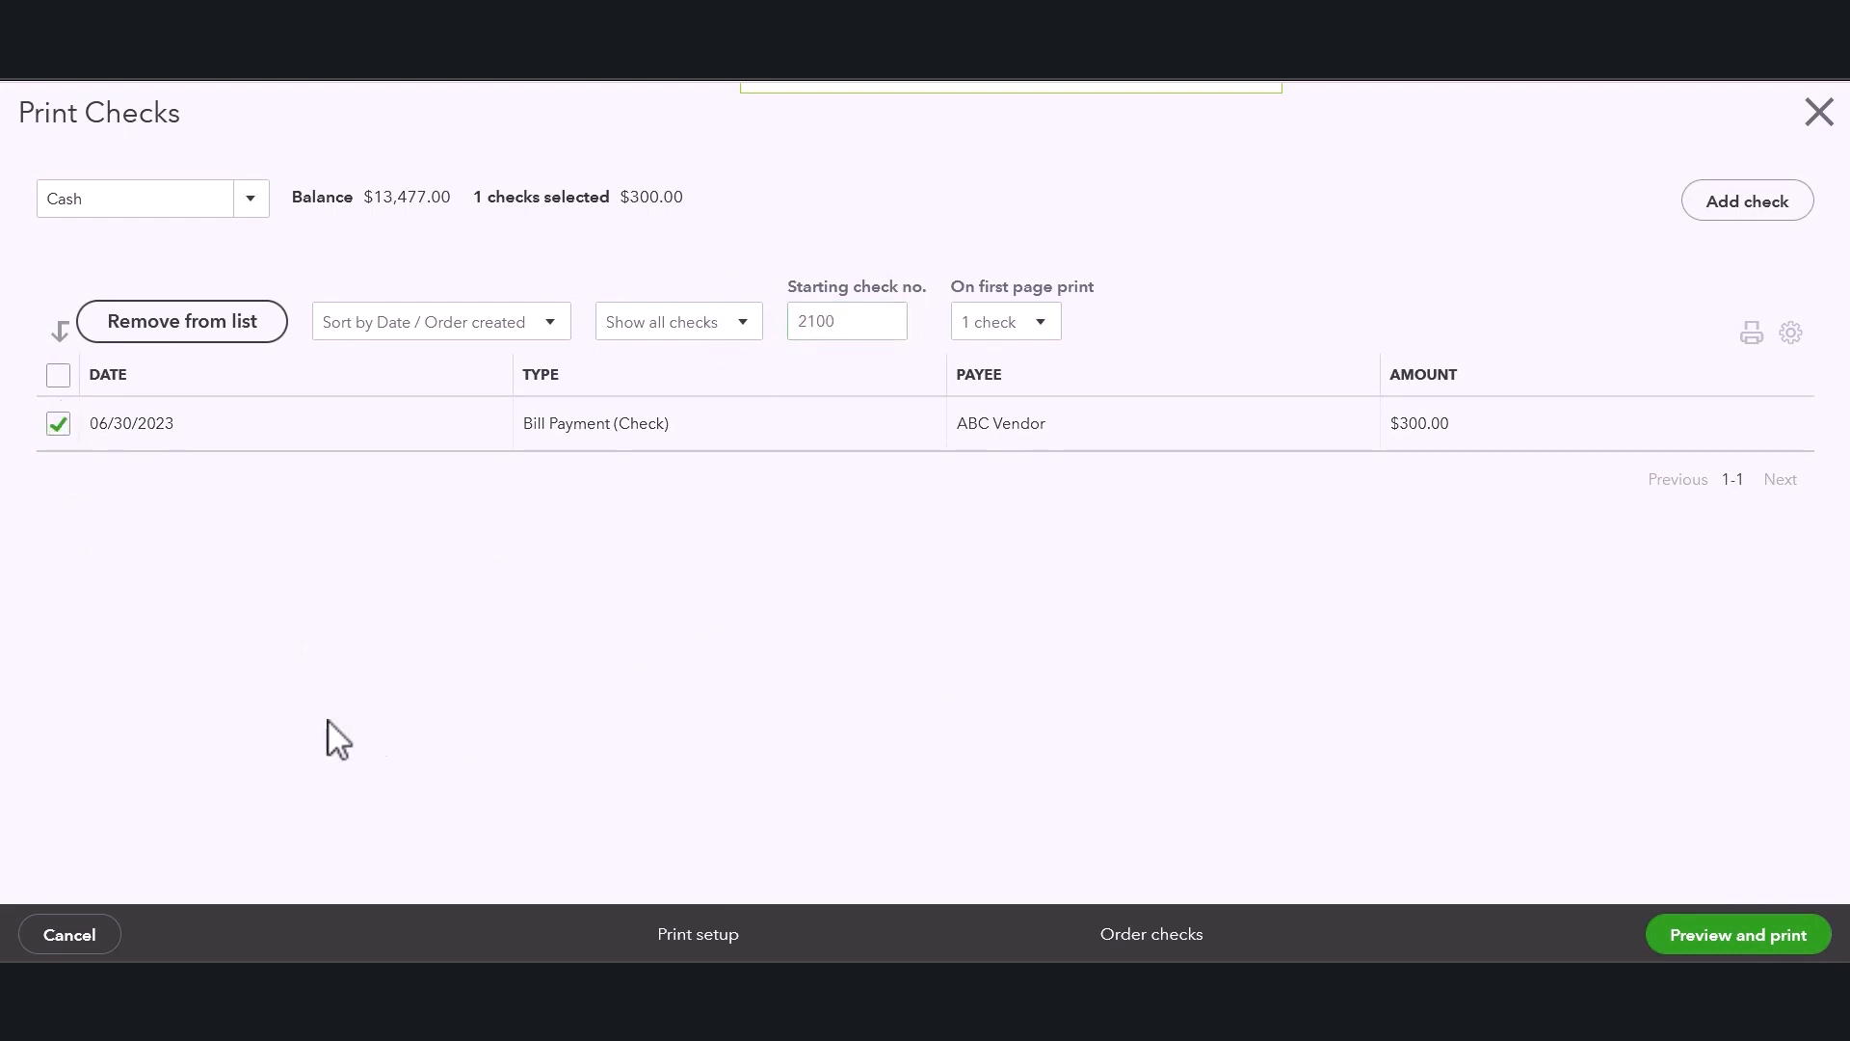
Preview the check again, close the preview, and confirm that all checks printed correctly.
left_click(1745, 936)
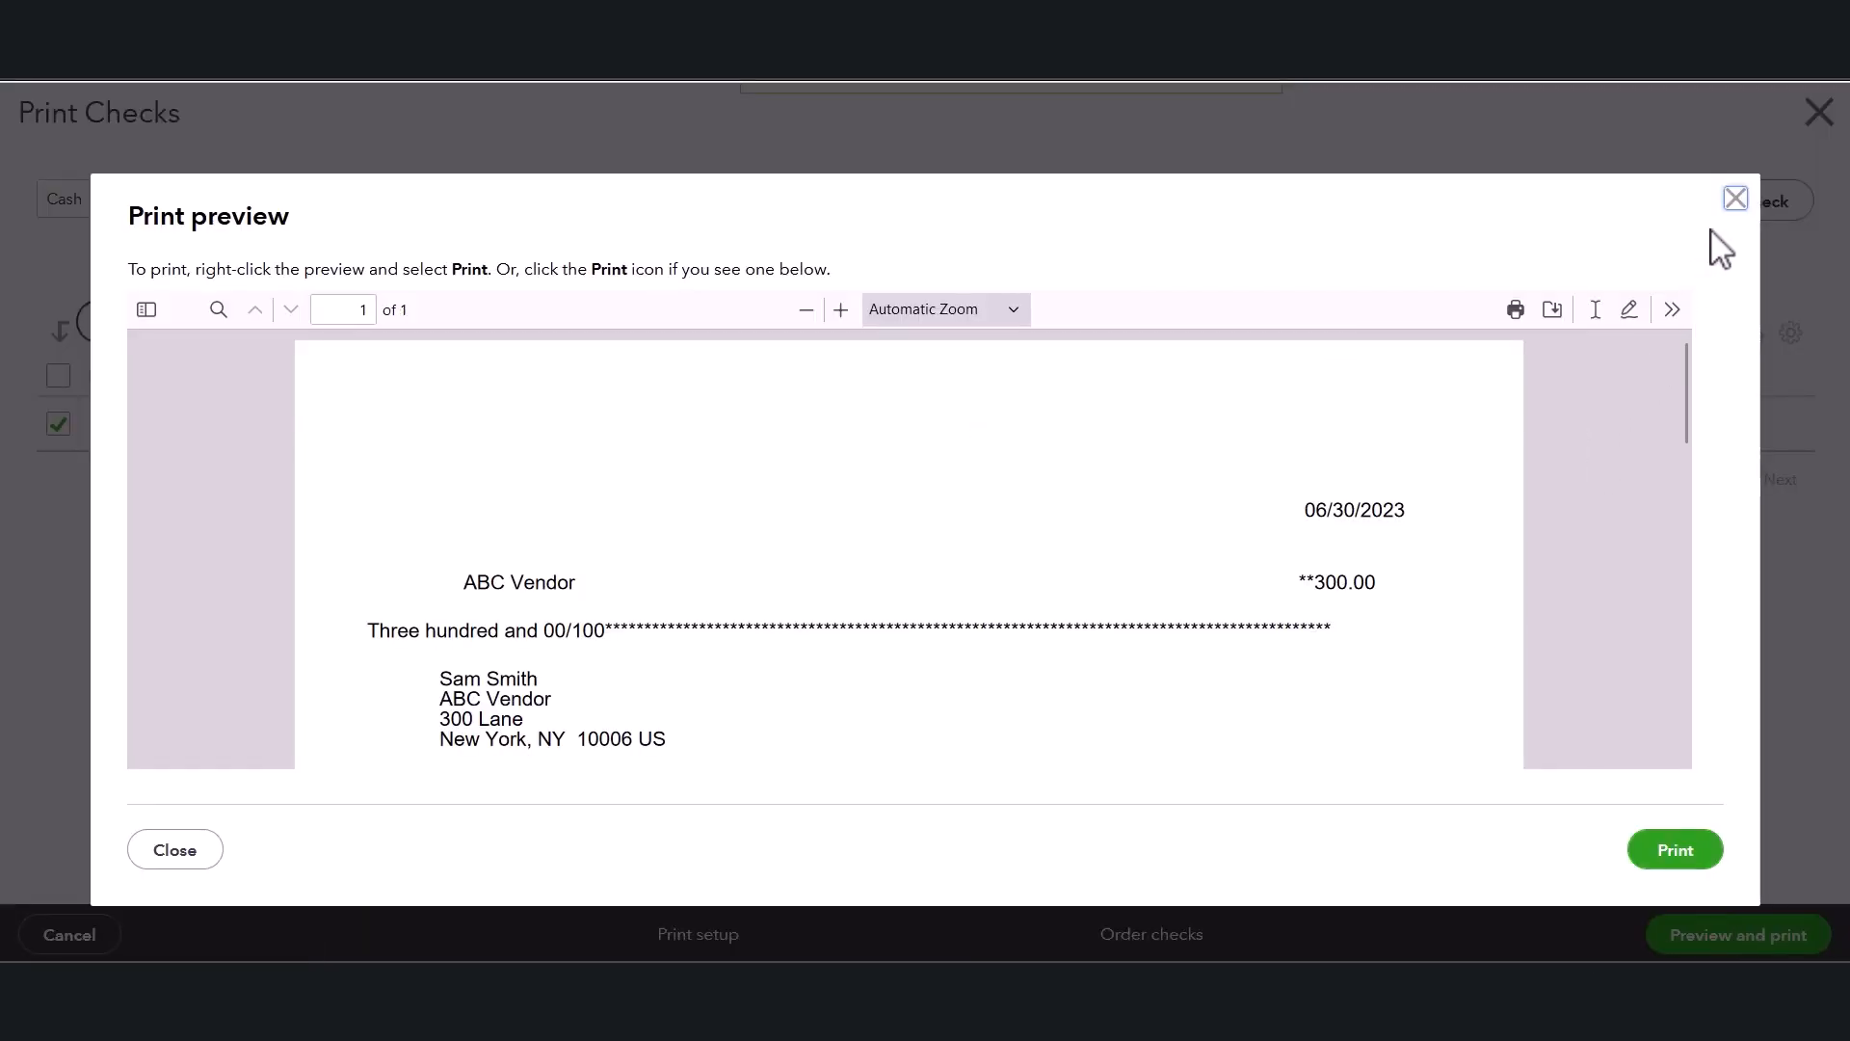
left_click(188, 860)
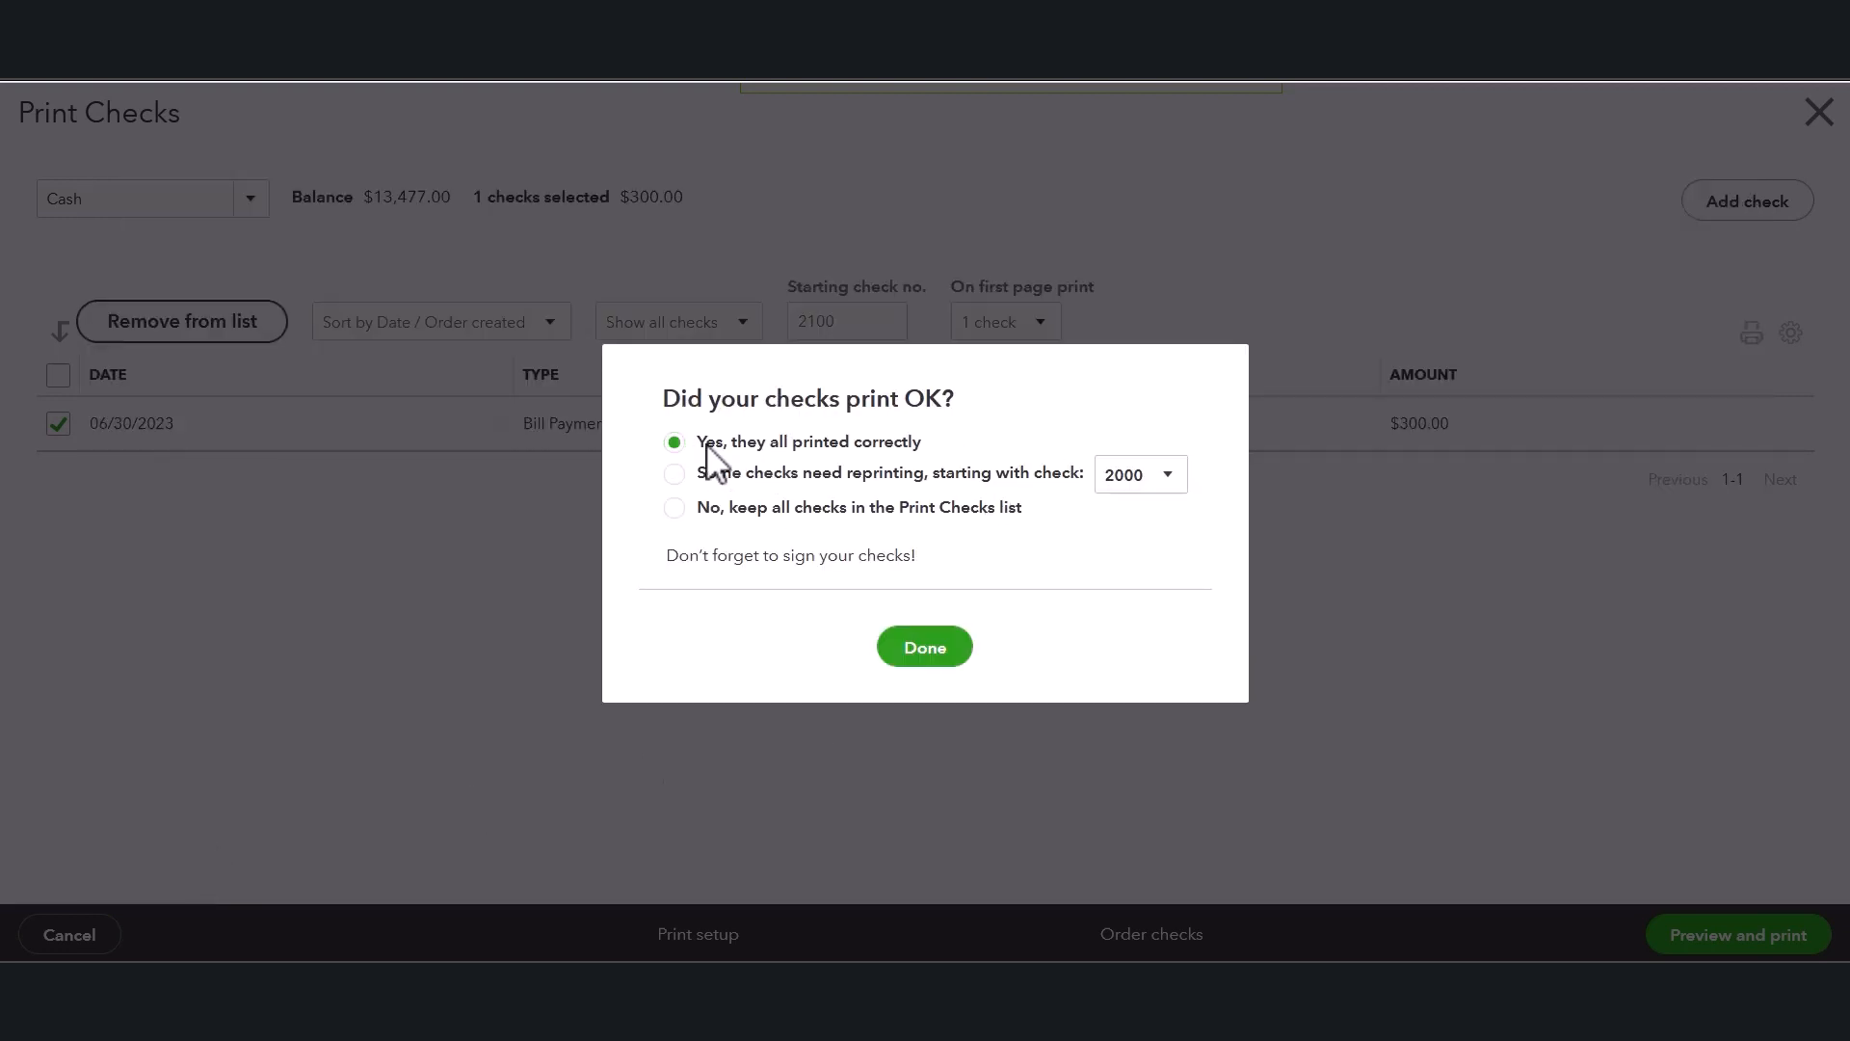
left_click_drag(706, 444, 851, 445)
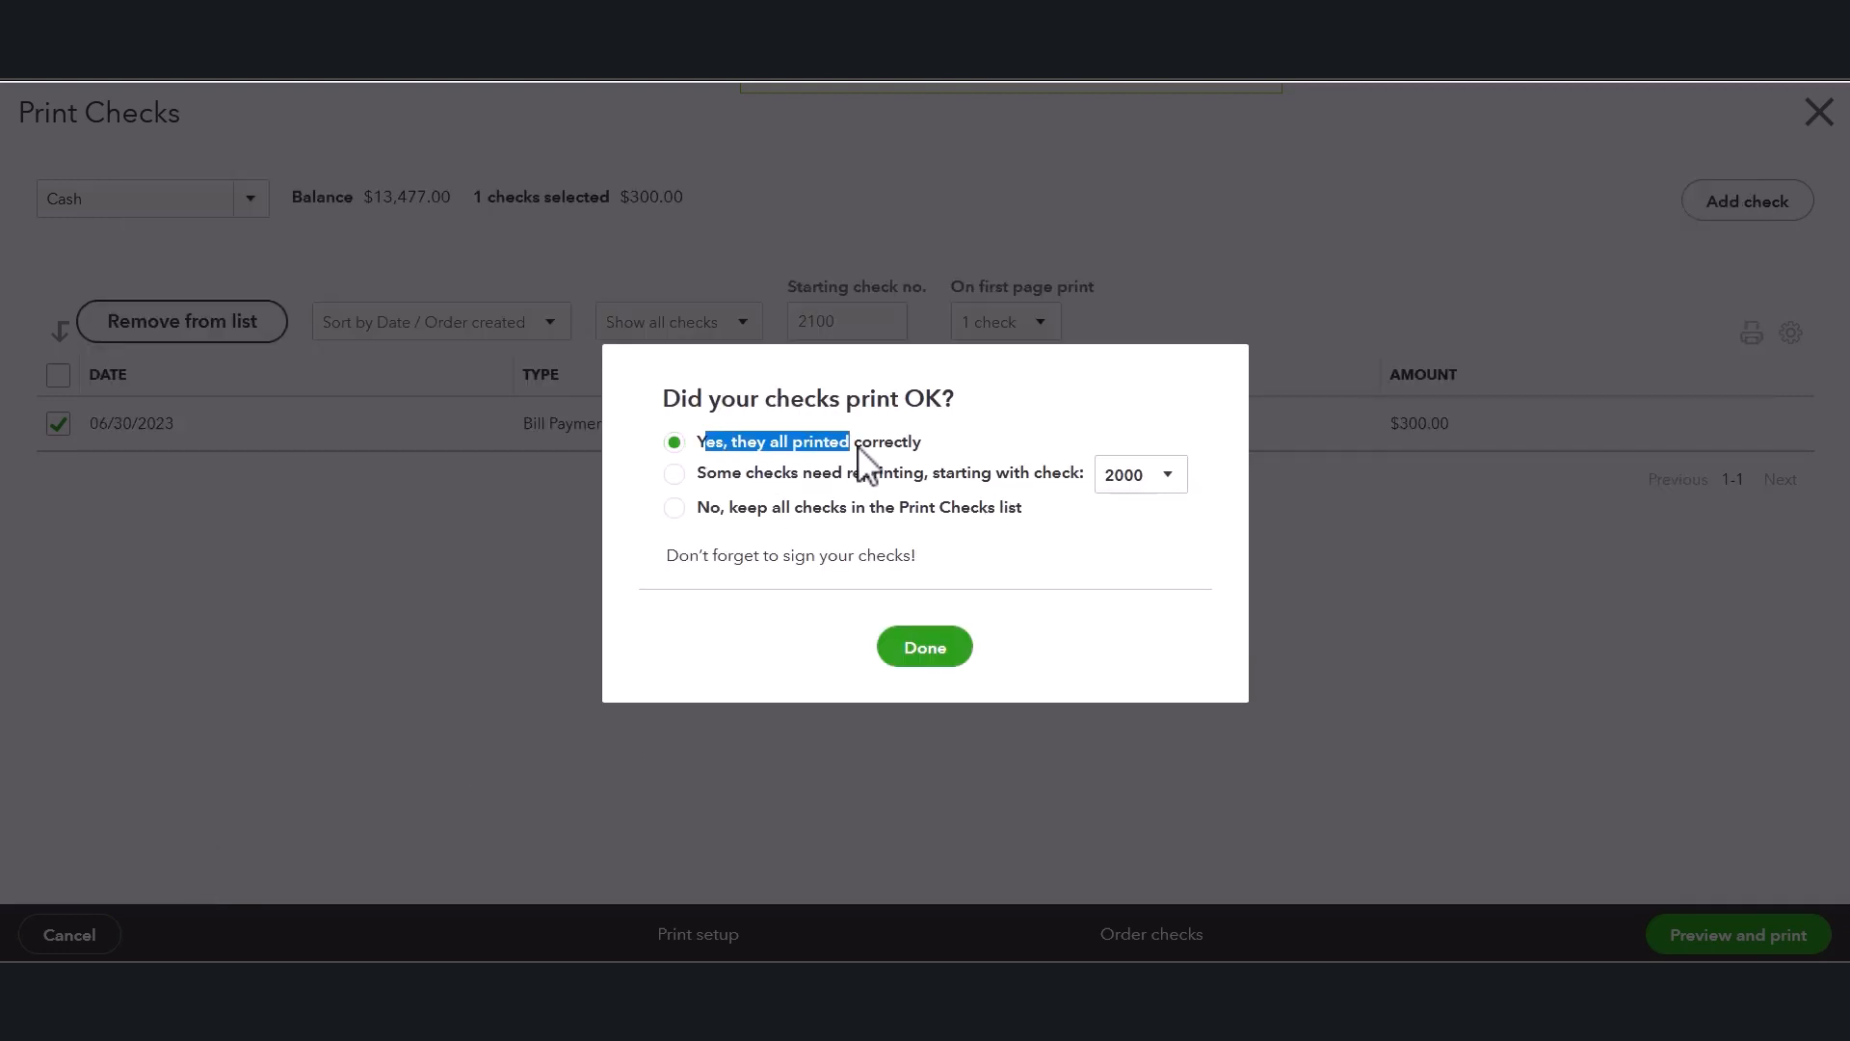
left_click(923, 652)
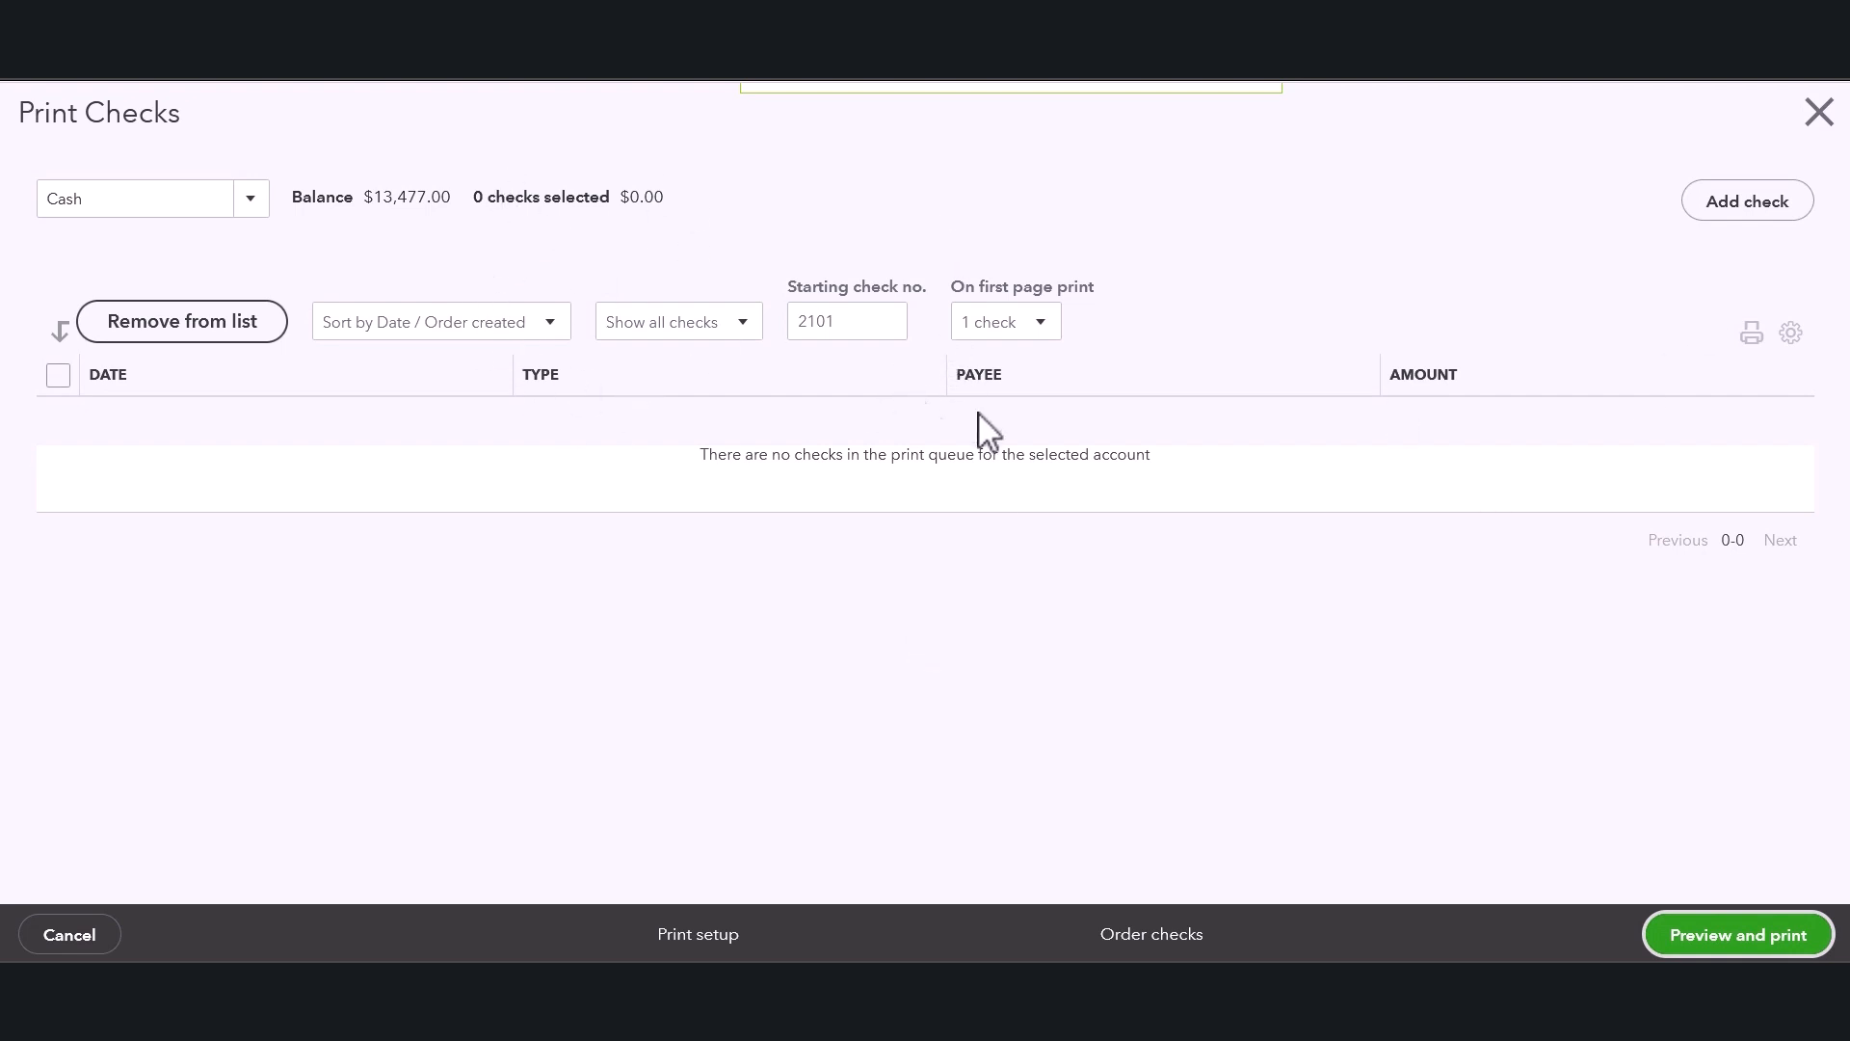
Close Print Checks and open ABC Vendor's page from the vendor list to review its transactions.
left_click(1820, 114)
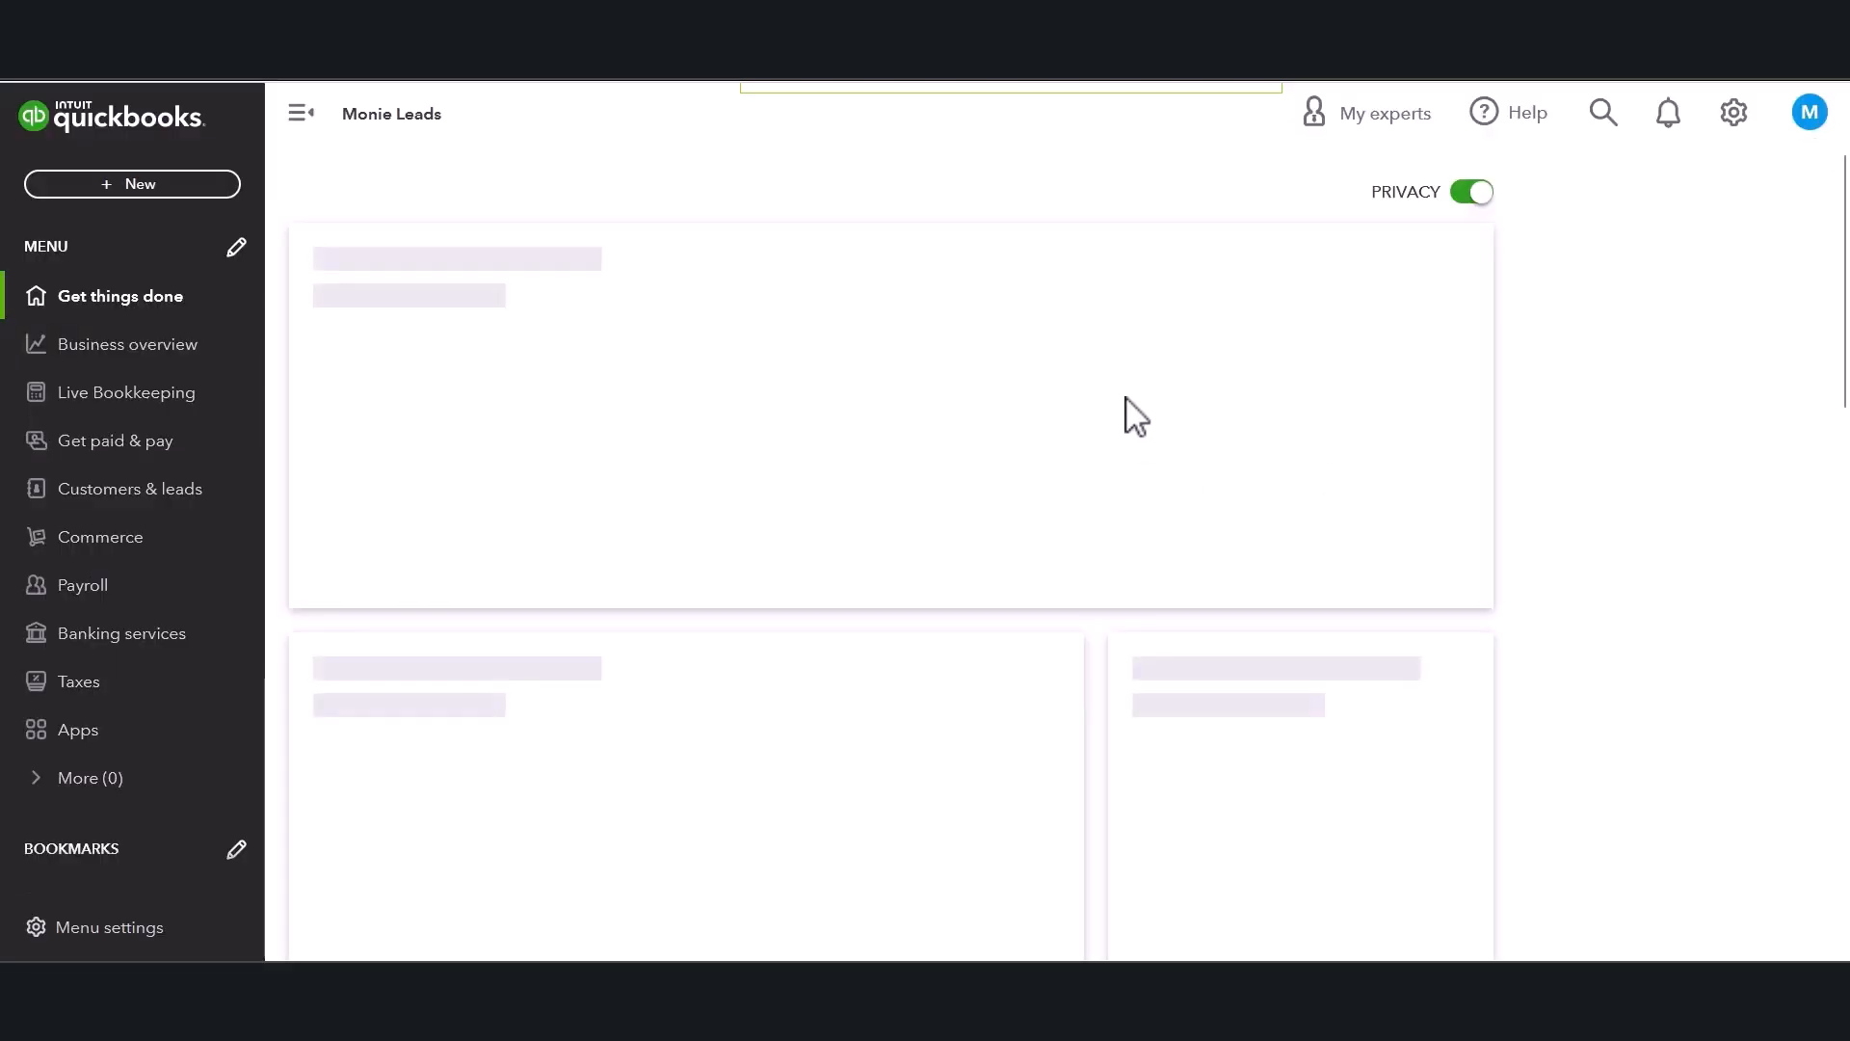
scroll(703, 540, "down", 5)
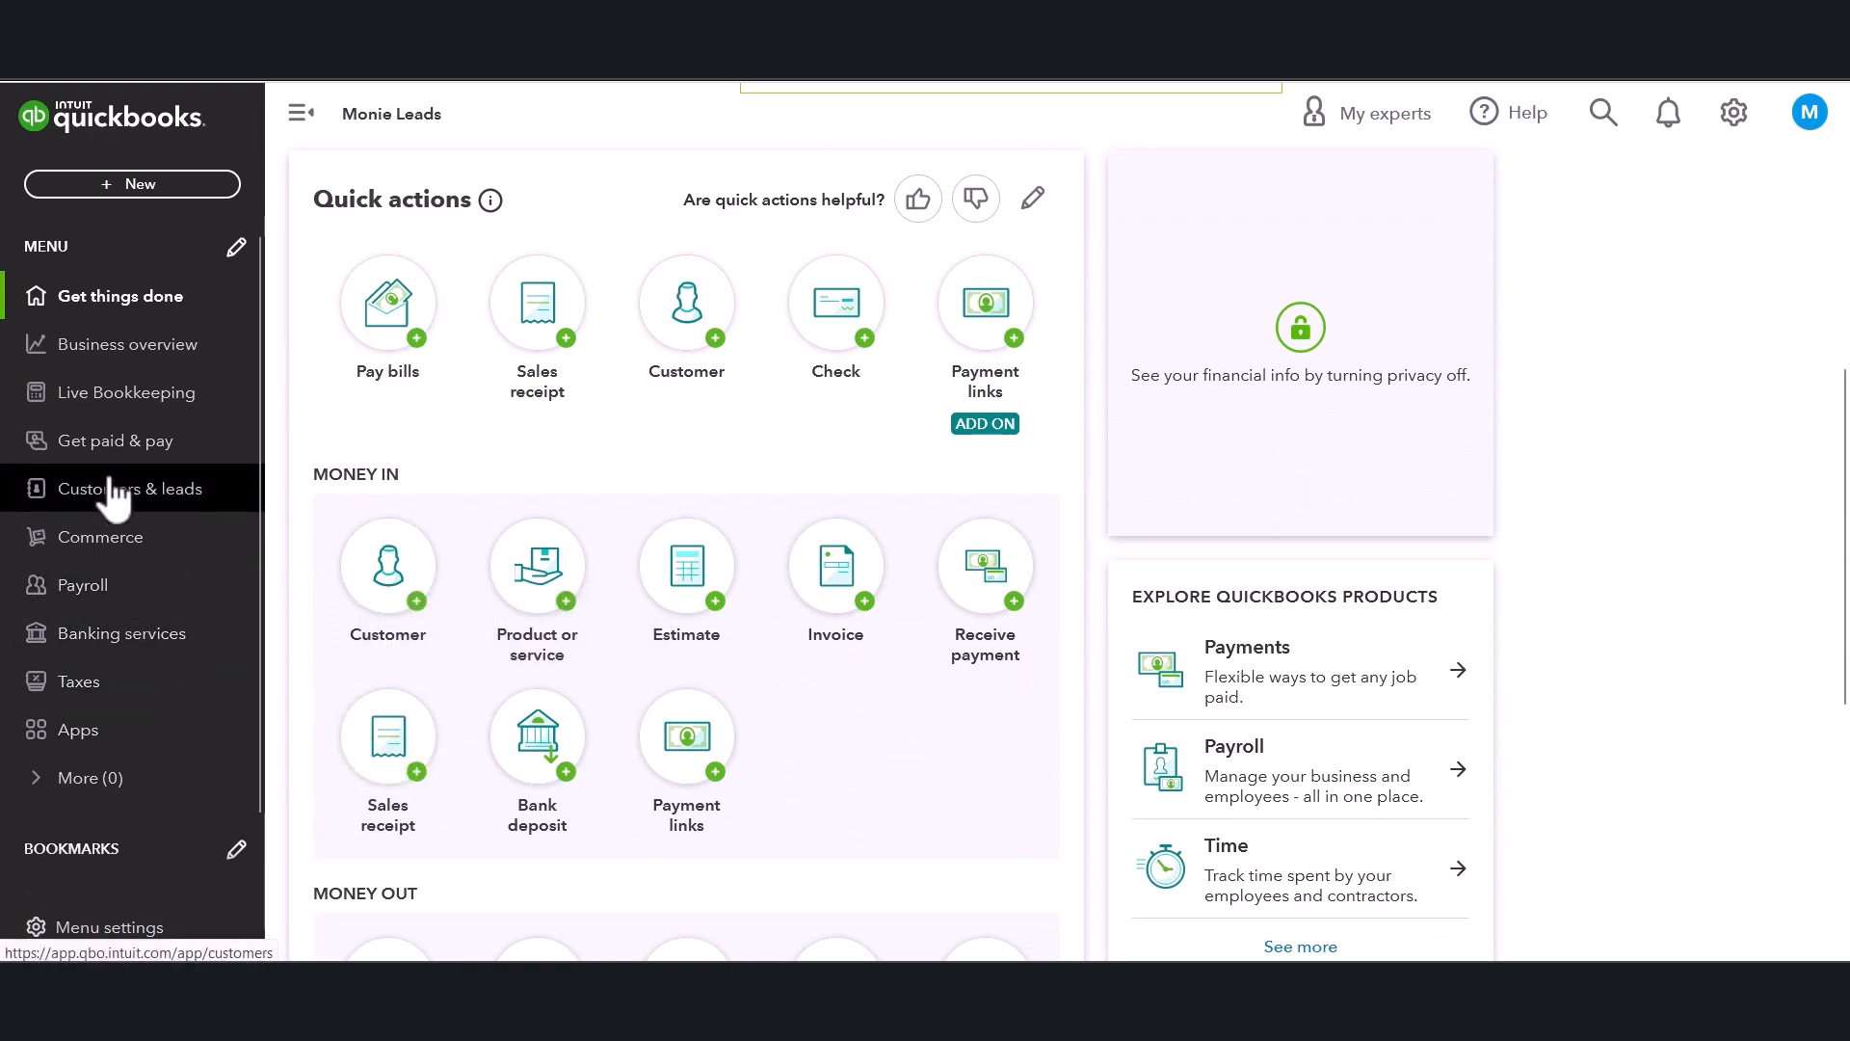
left_click(118, 445)
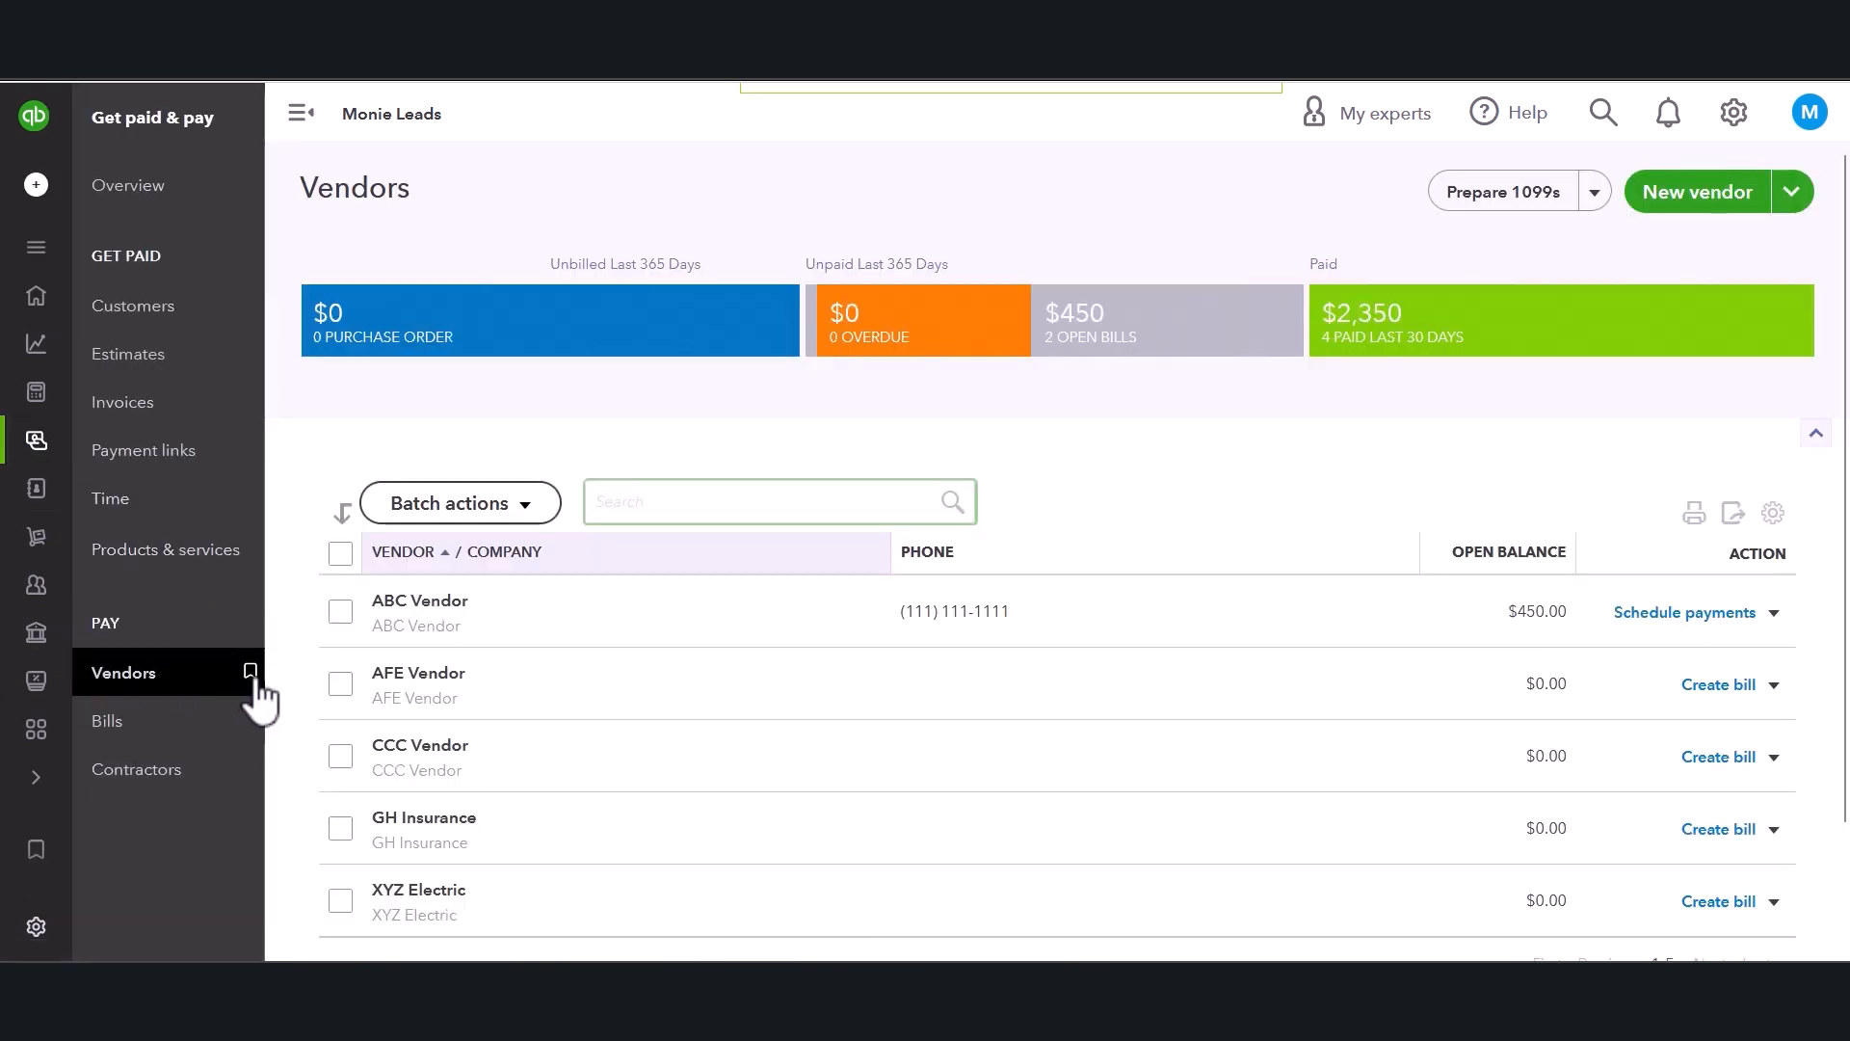
left_click(446, 612)
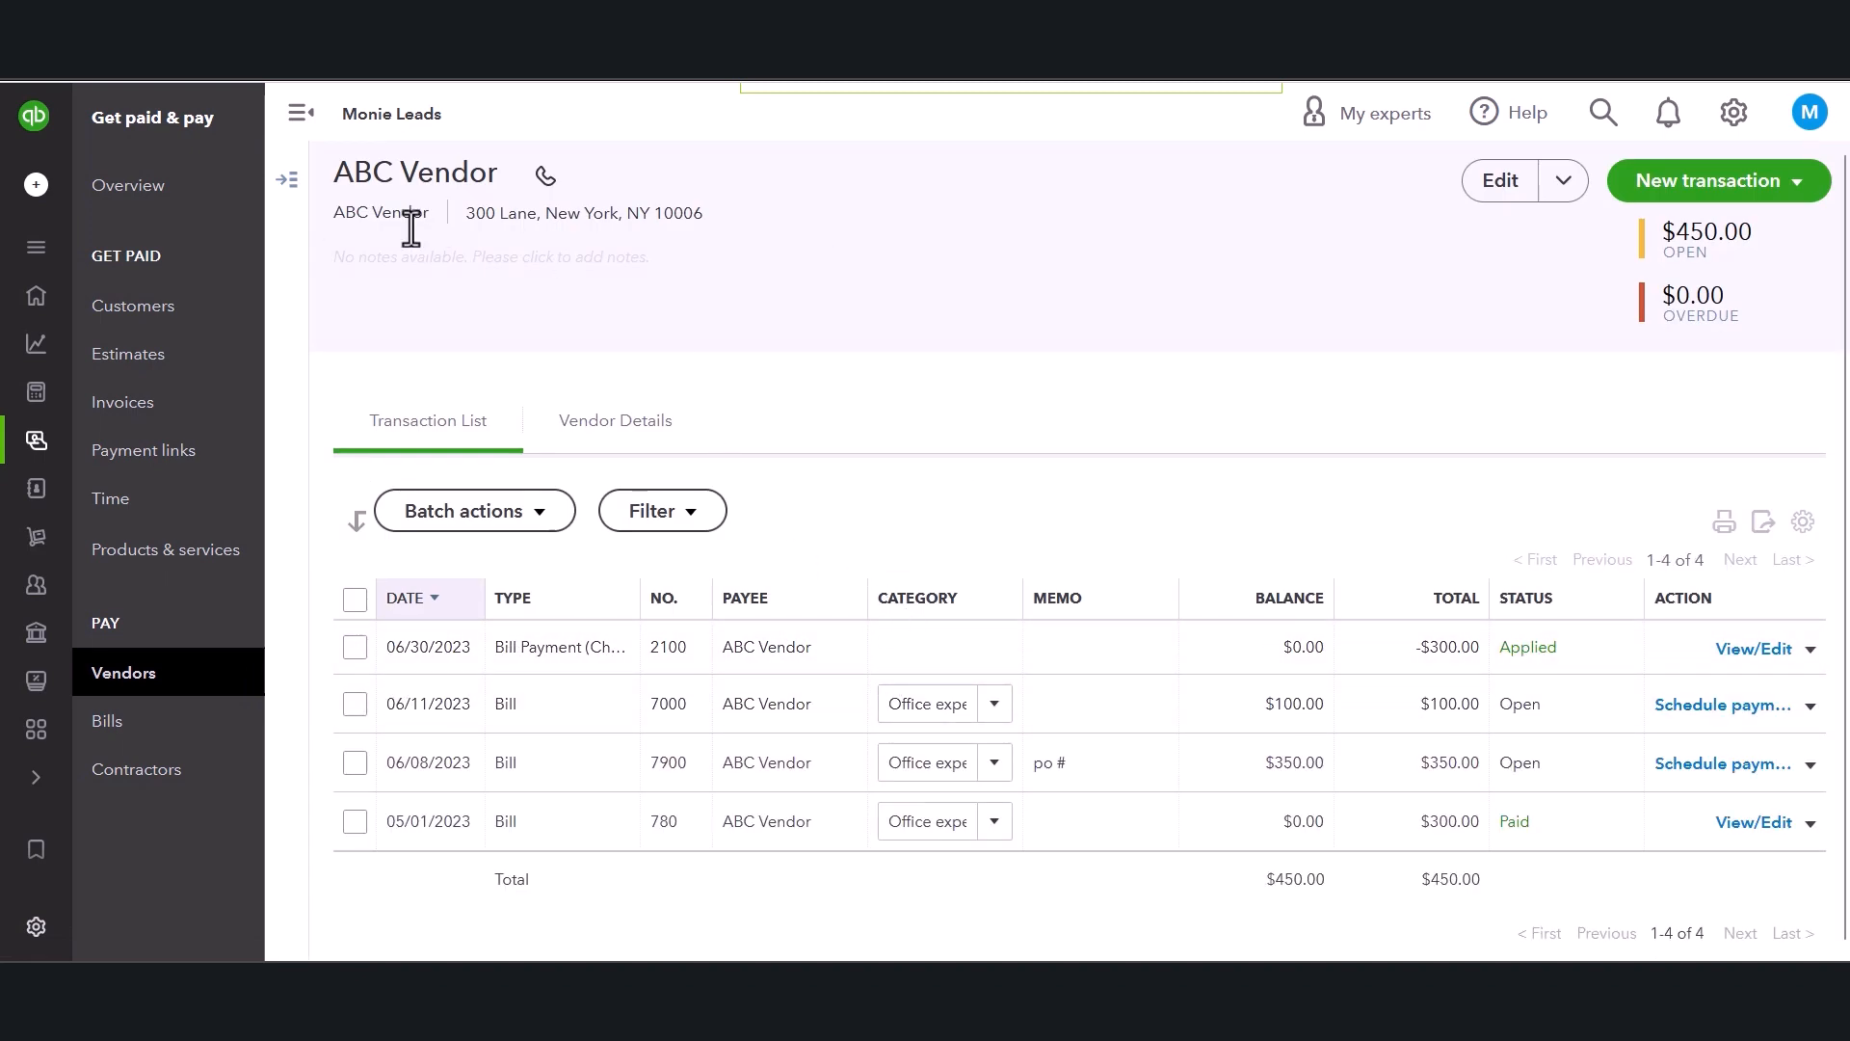
left_click_drag(343, 166, 536, 178)
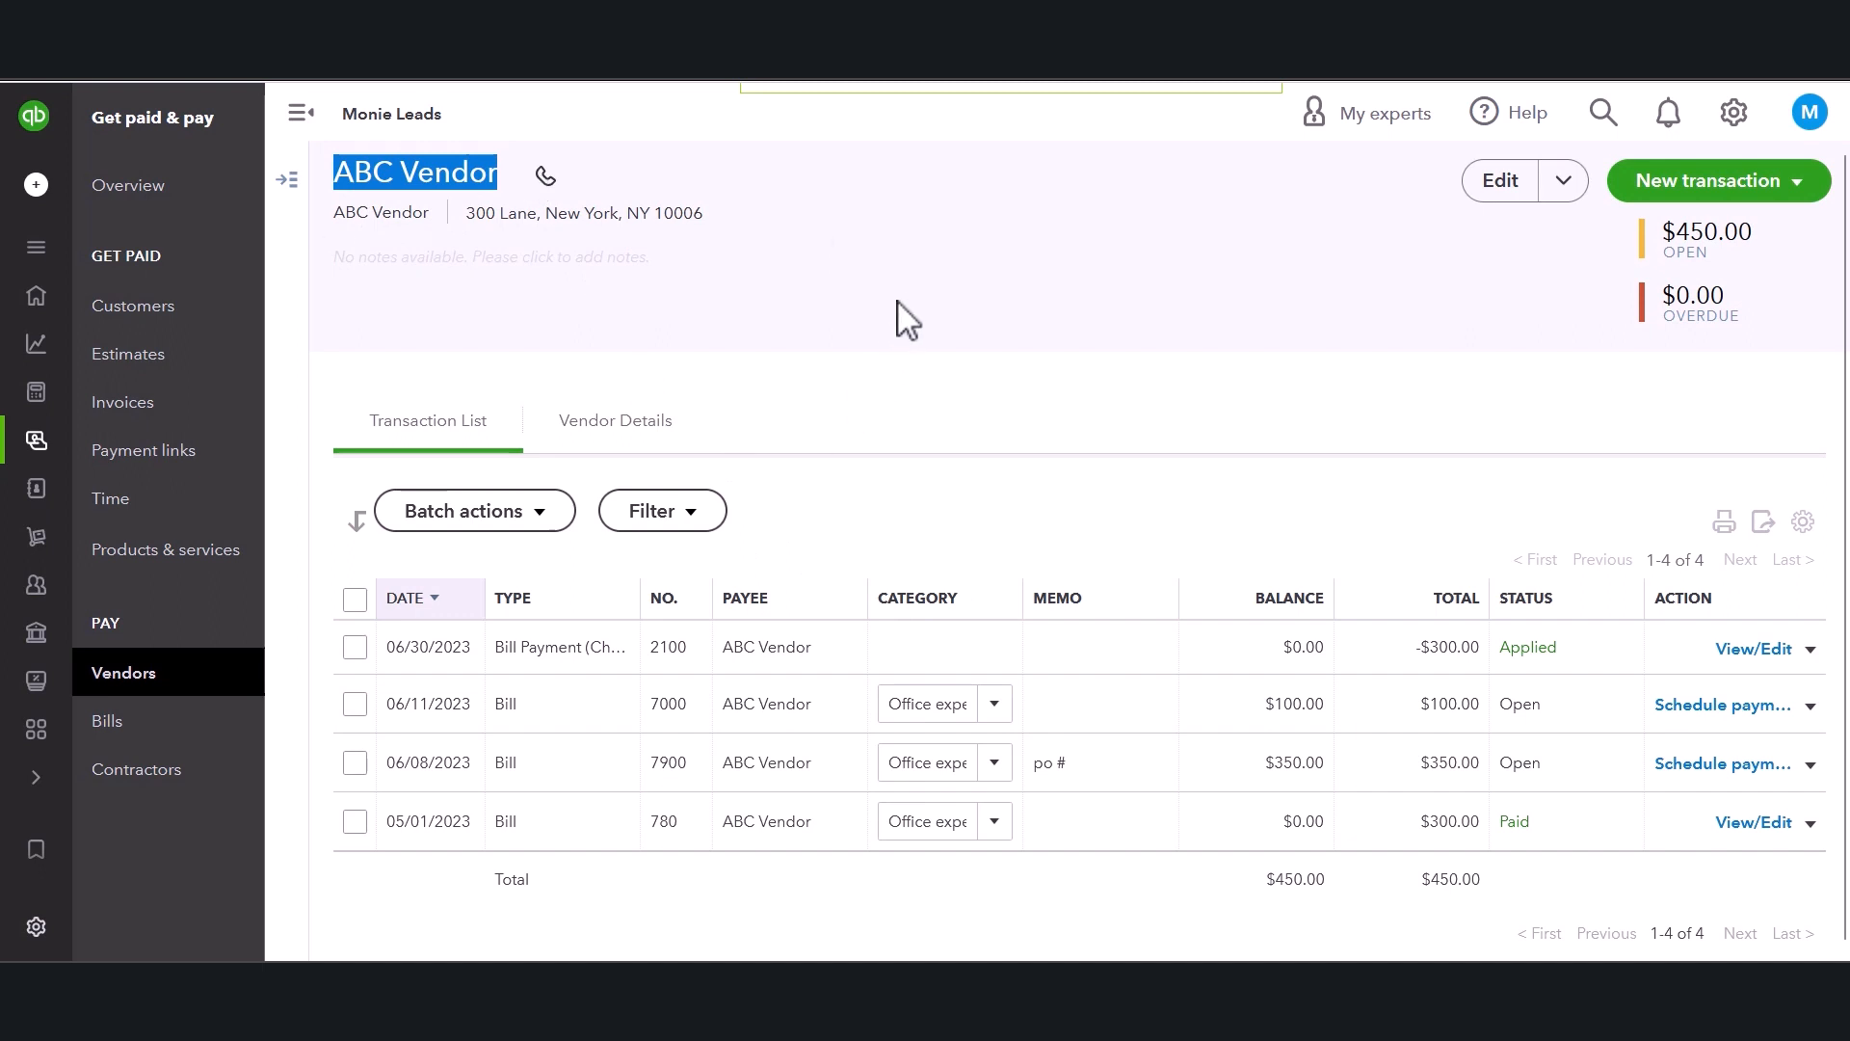
left_click(1003, 307)
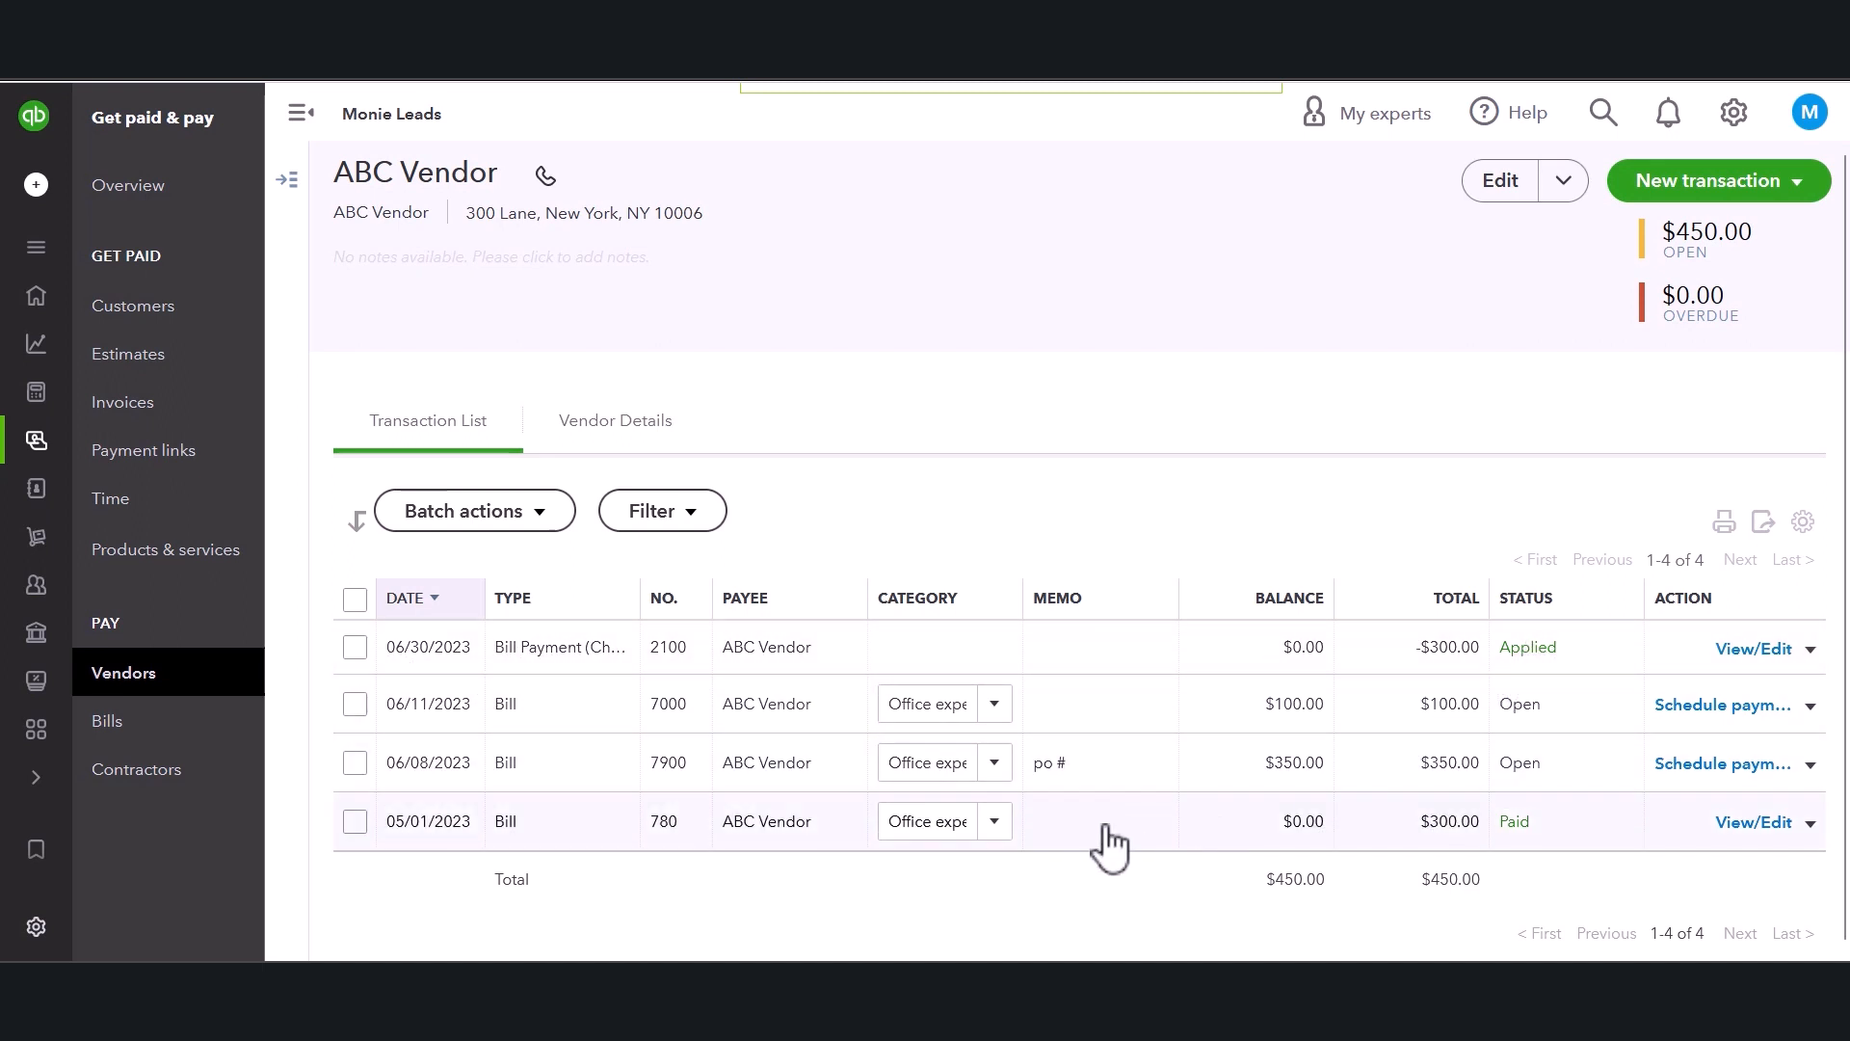
scroll(1107, 844, "down", 1)
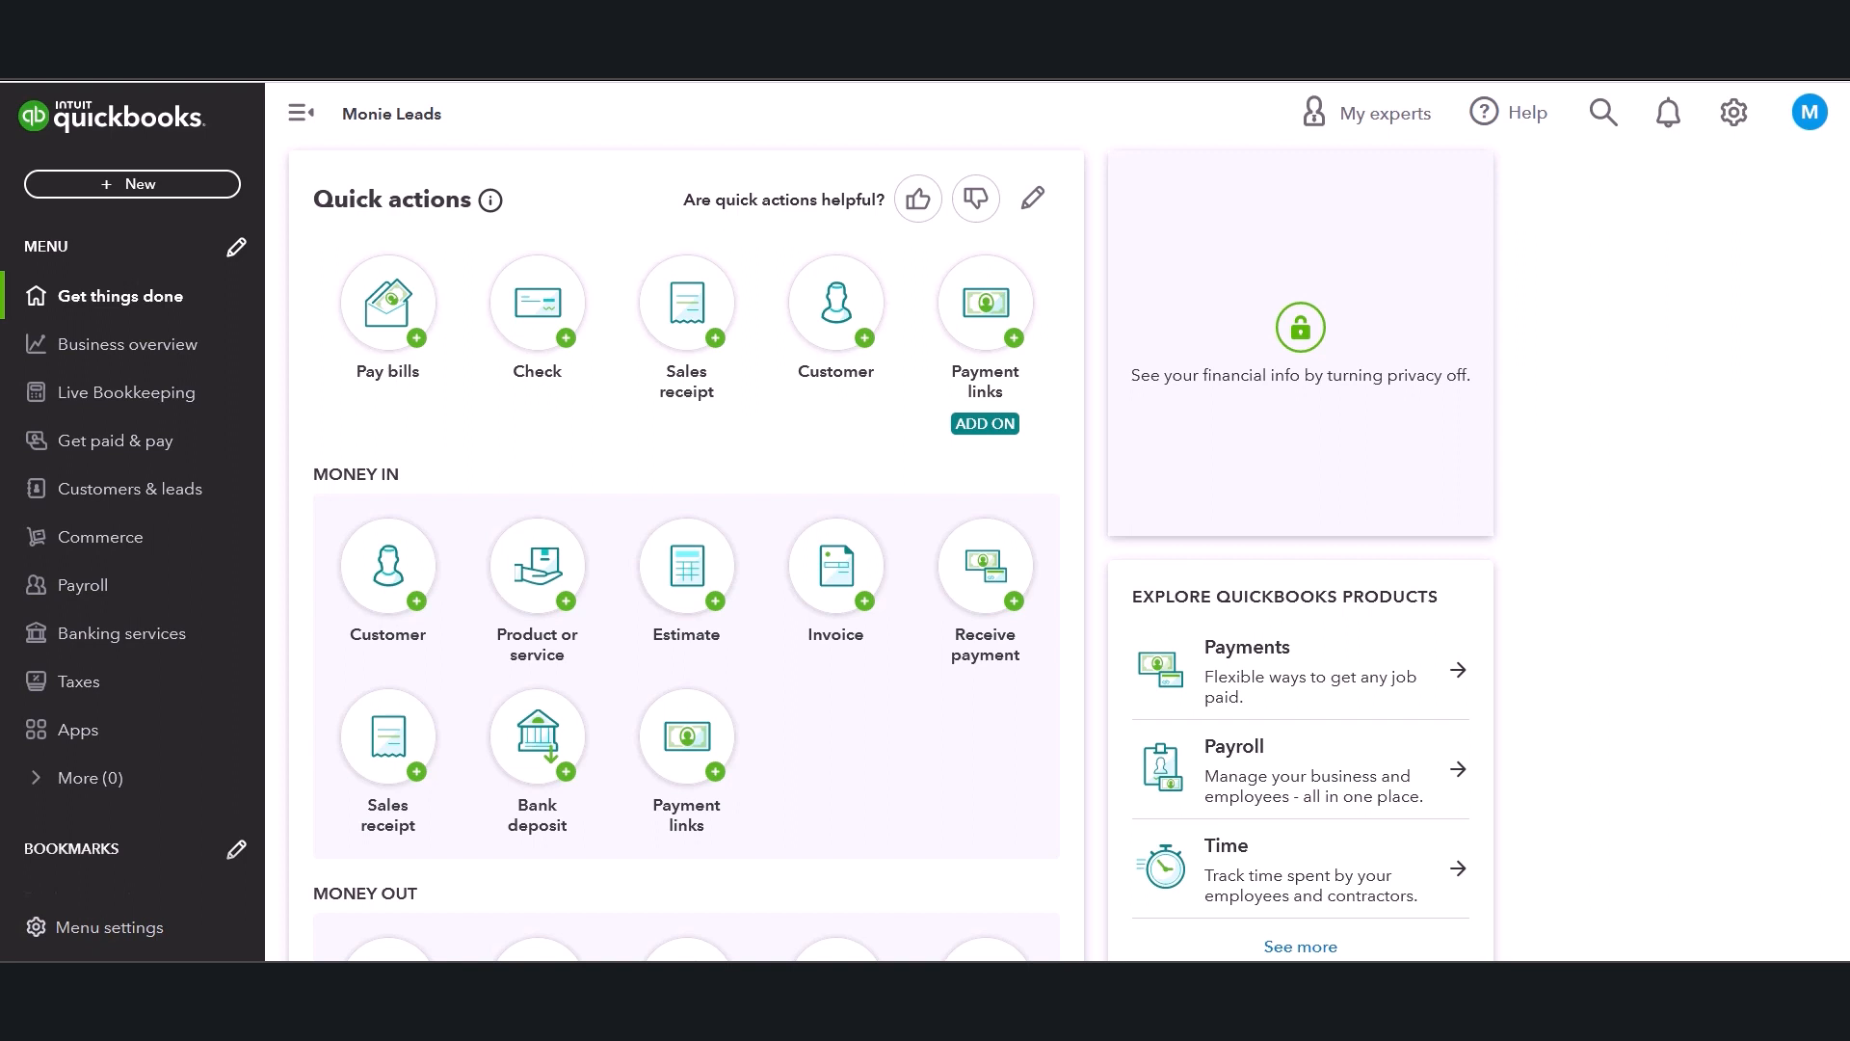
Start a new check from the quick actions and choose GH Insurance as the payee.
scroll(769, 405, "down", 3)
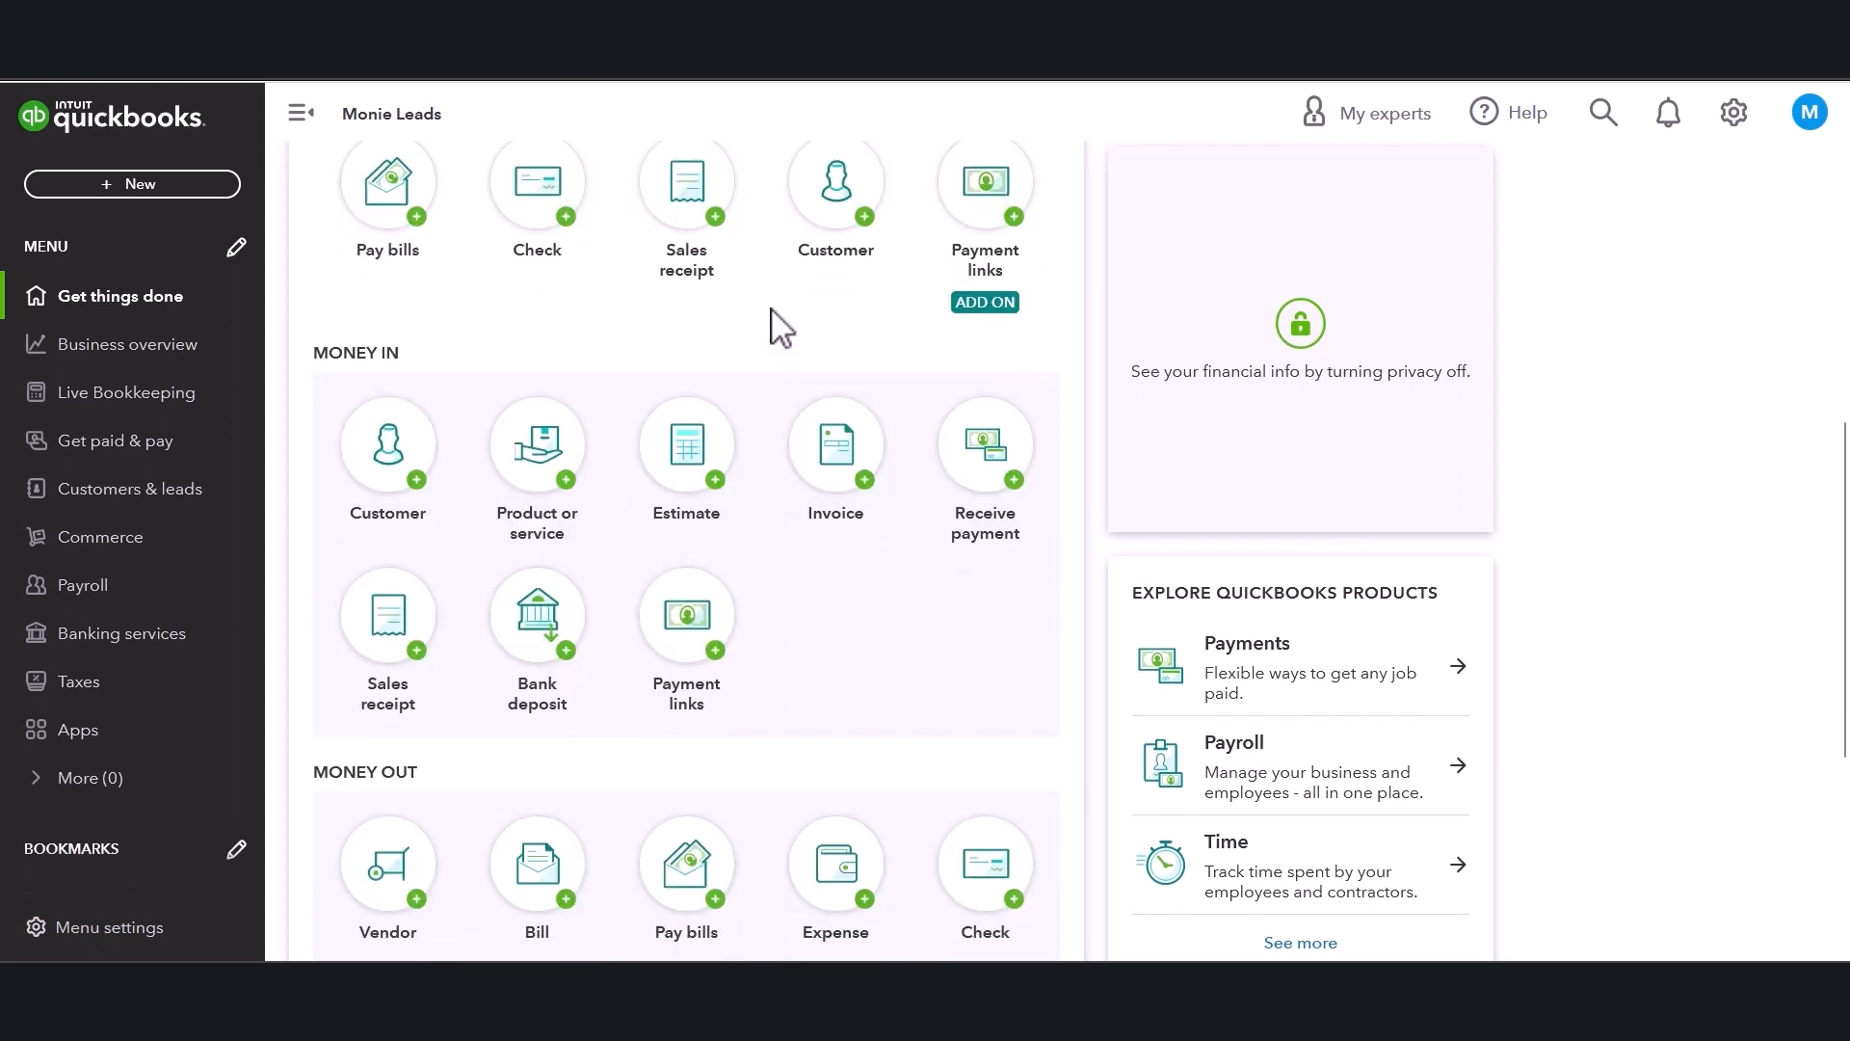
scroll(732, 328, "down", 2)
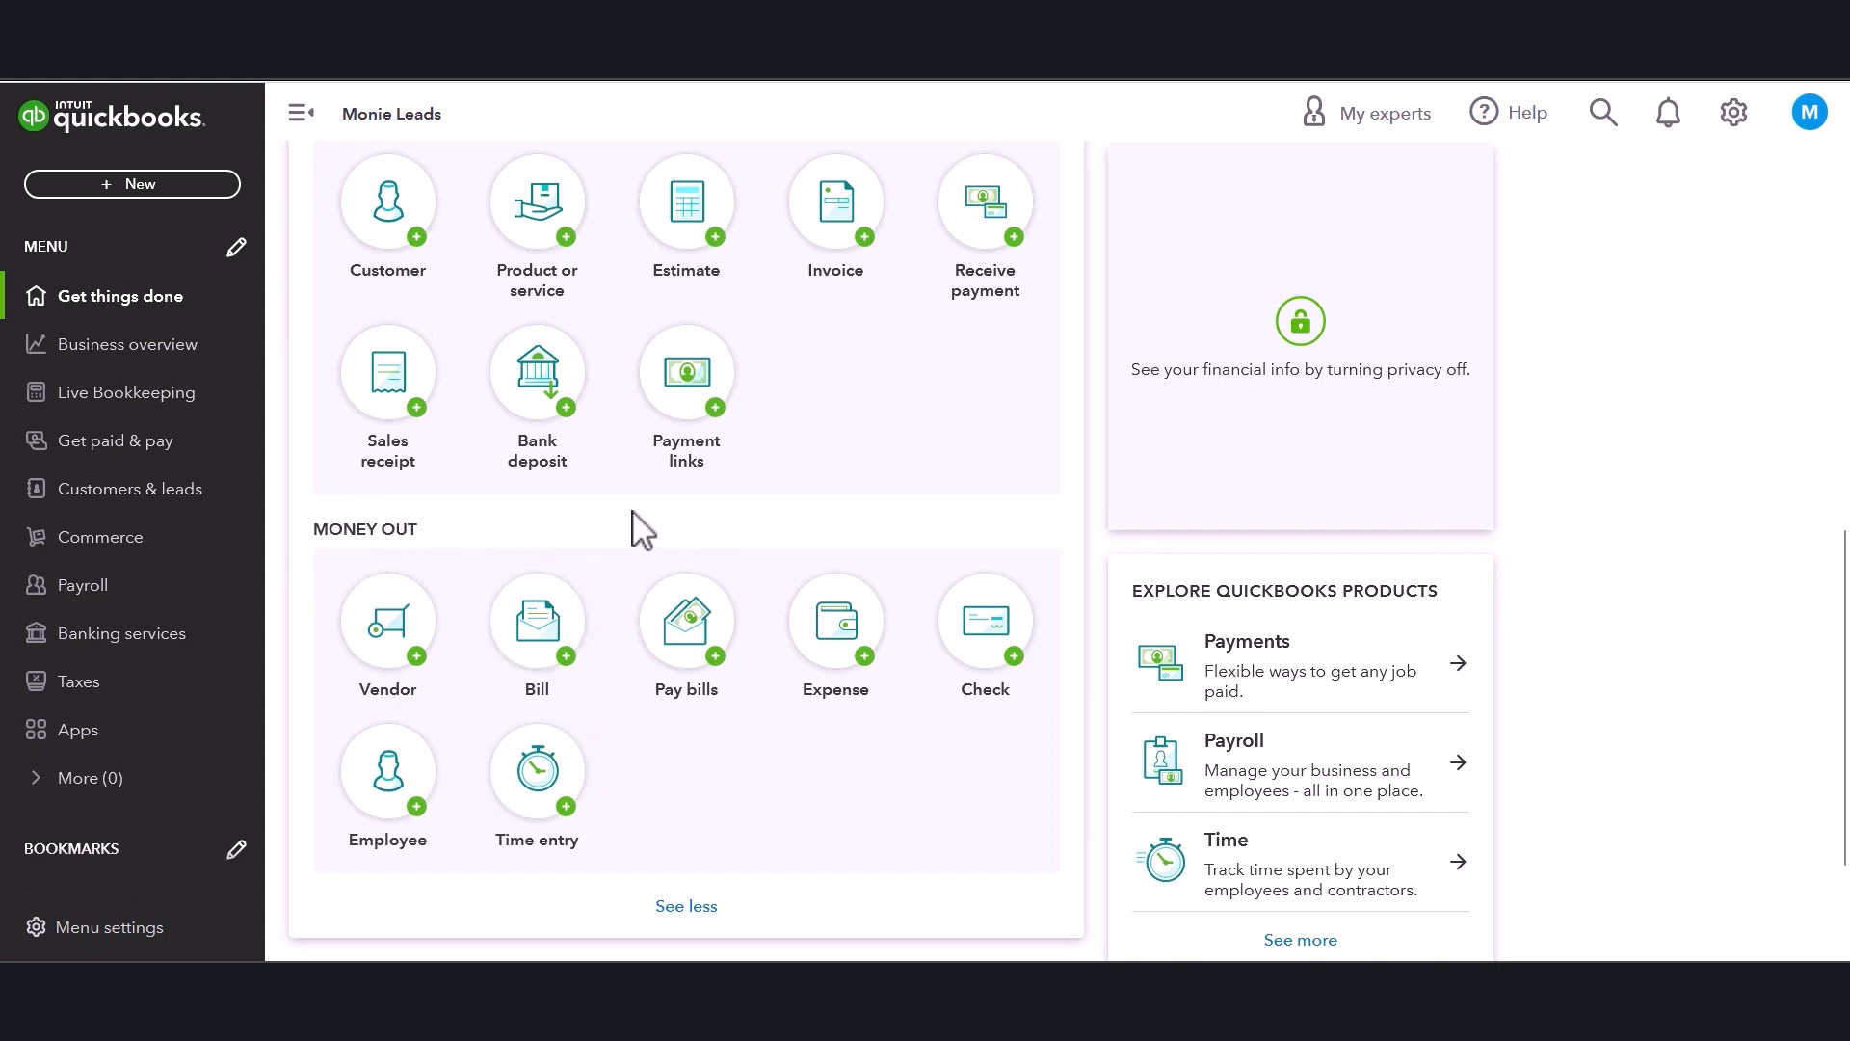
left_click(1003, 617)
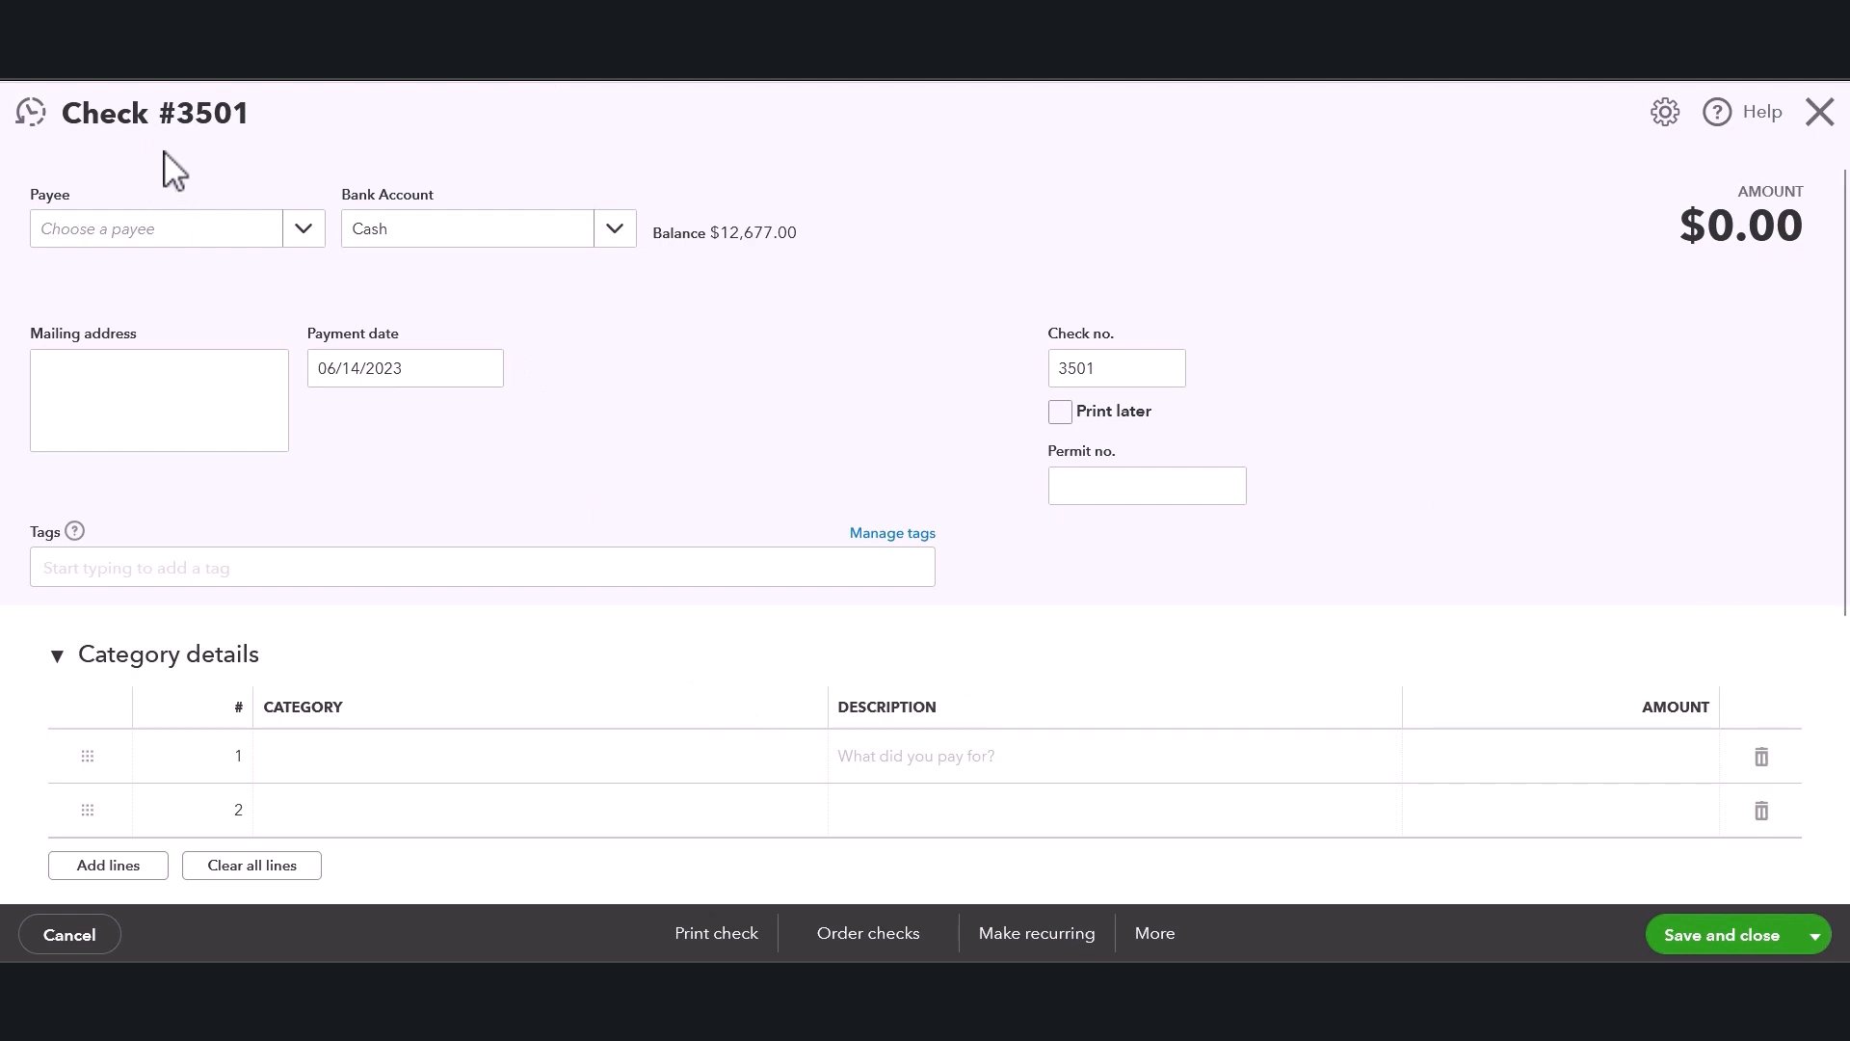
left_click(300, 234)
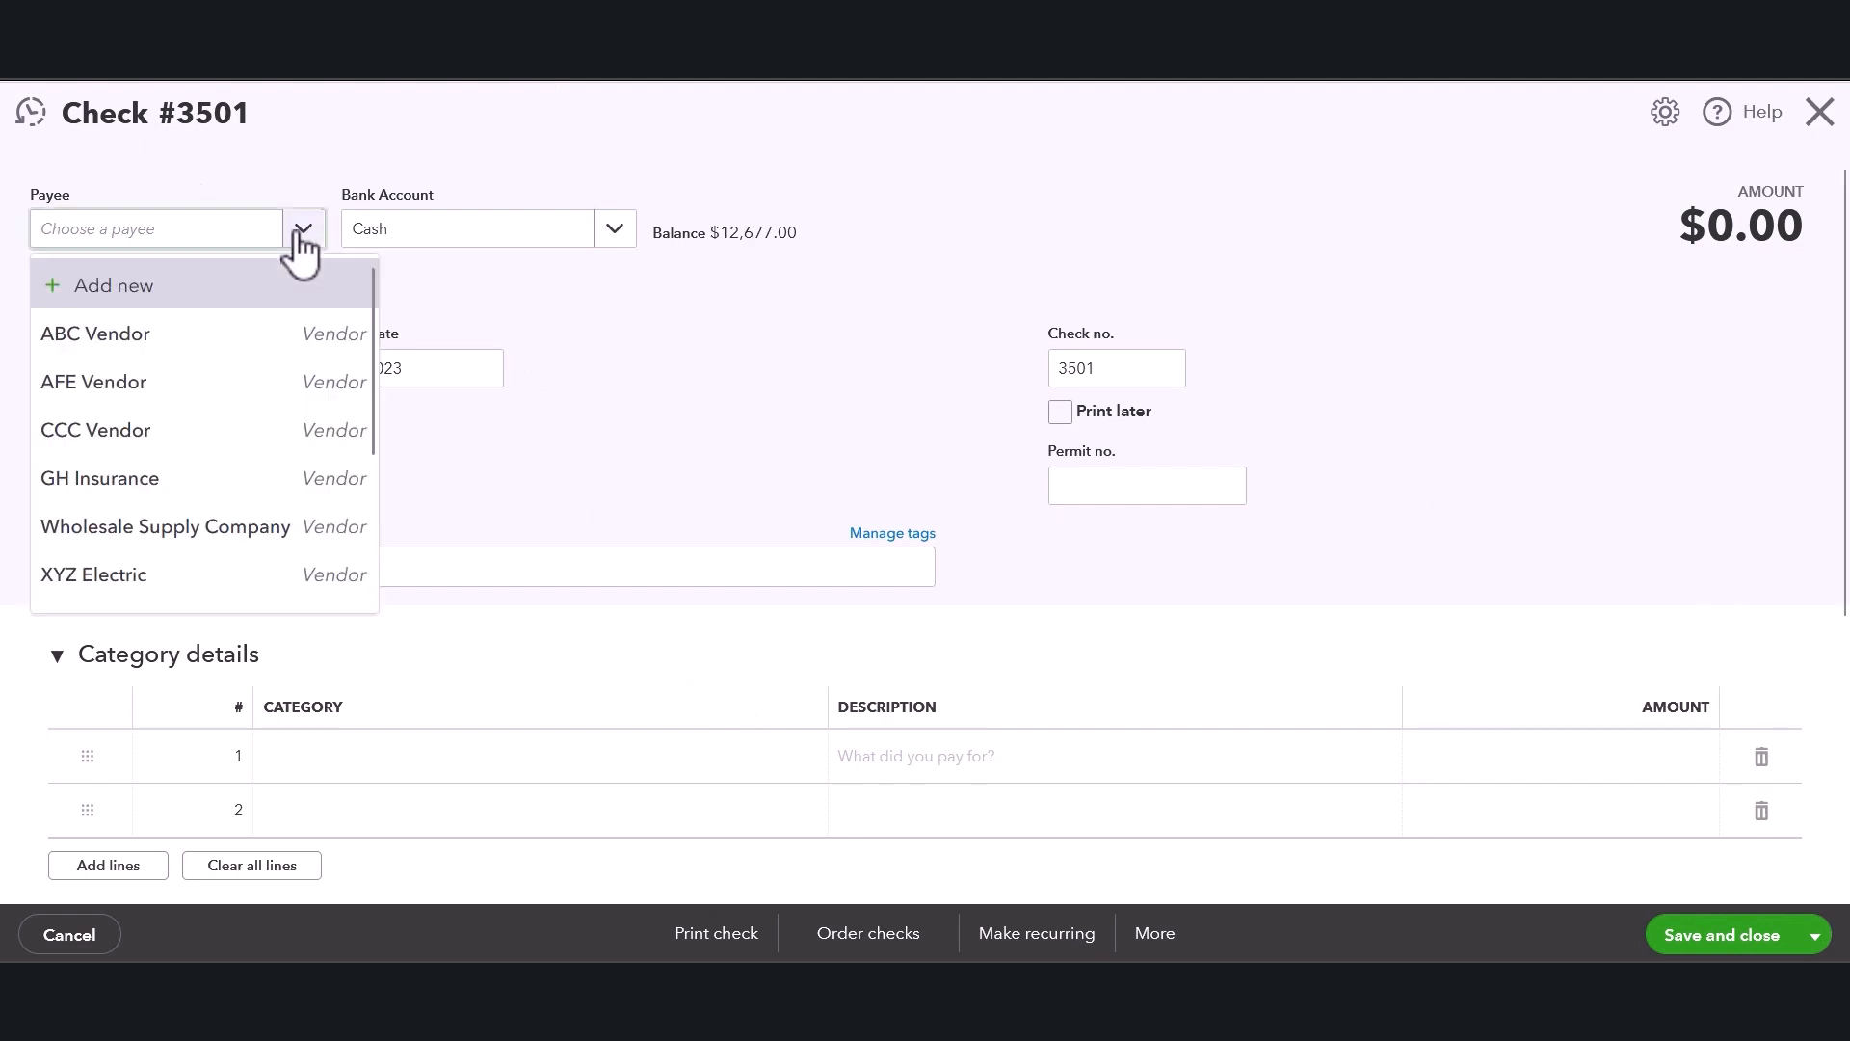
left_click(196, 496)
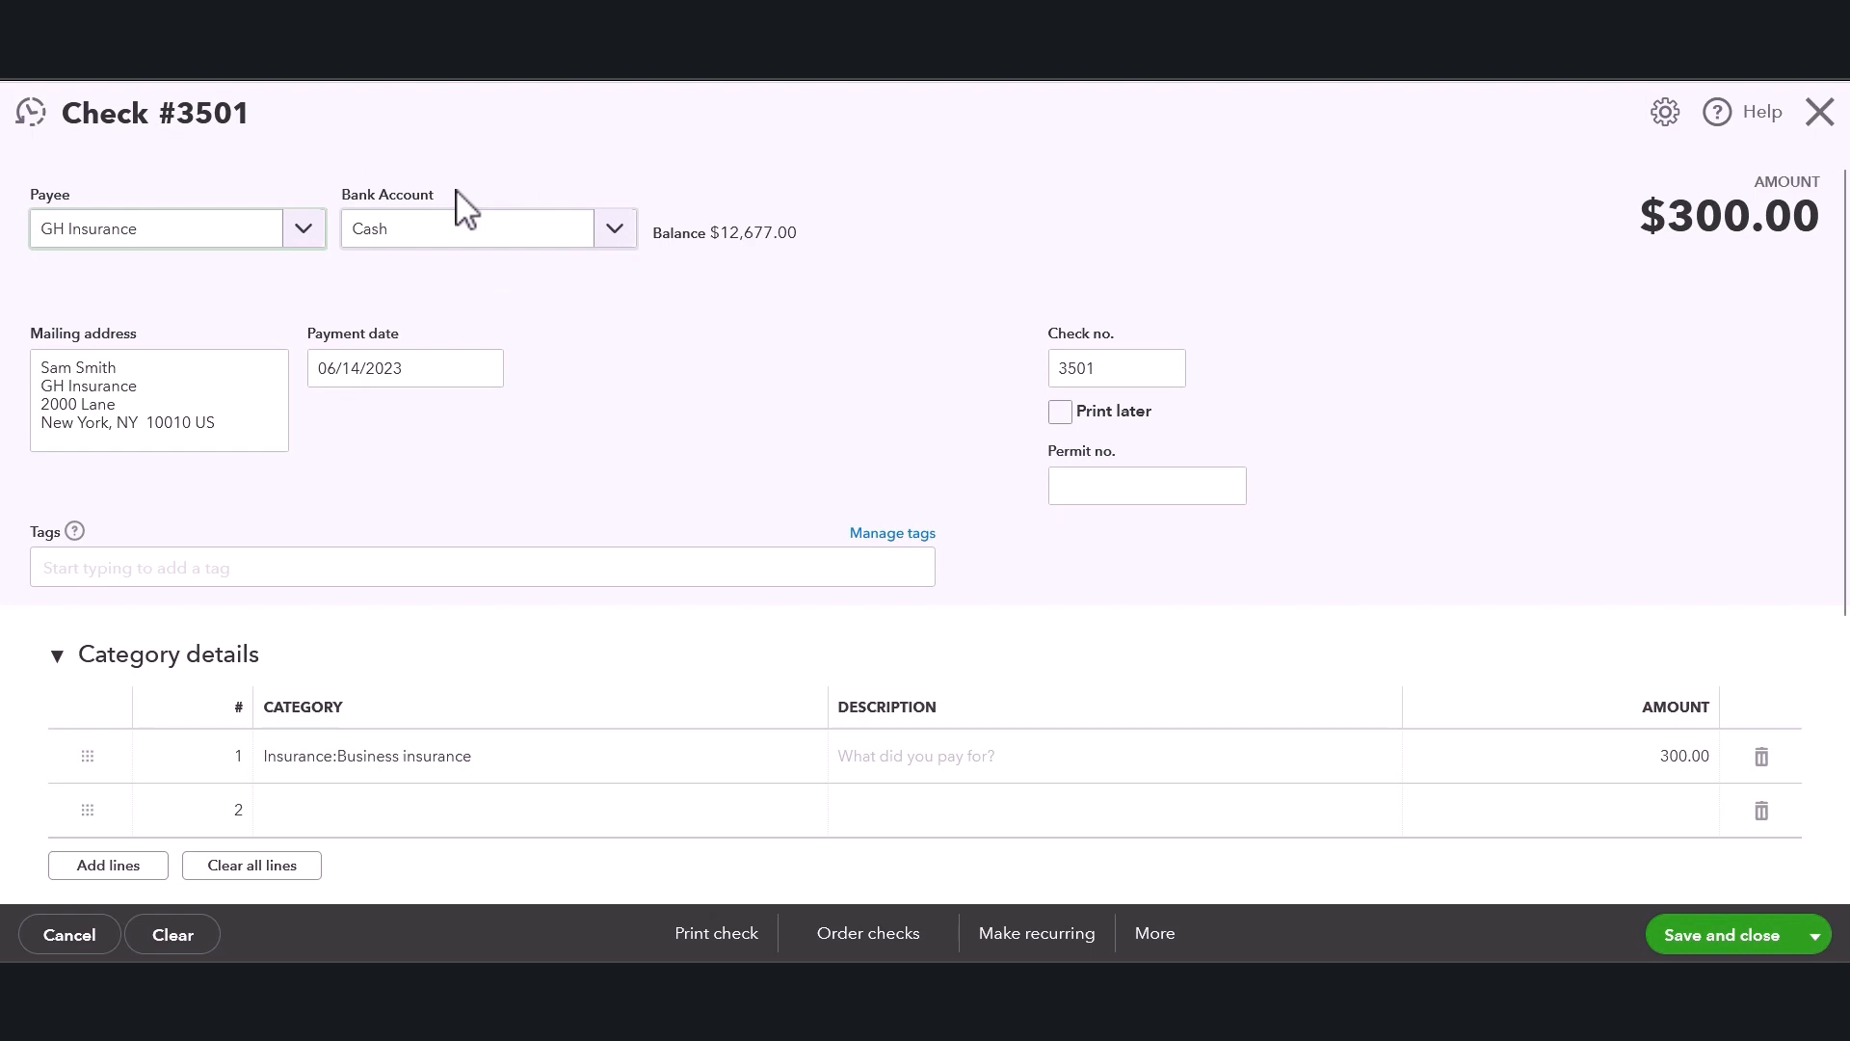
Review the bank account choices and the account balance shown beside it.
left_click(615, 233)
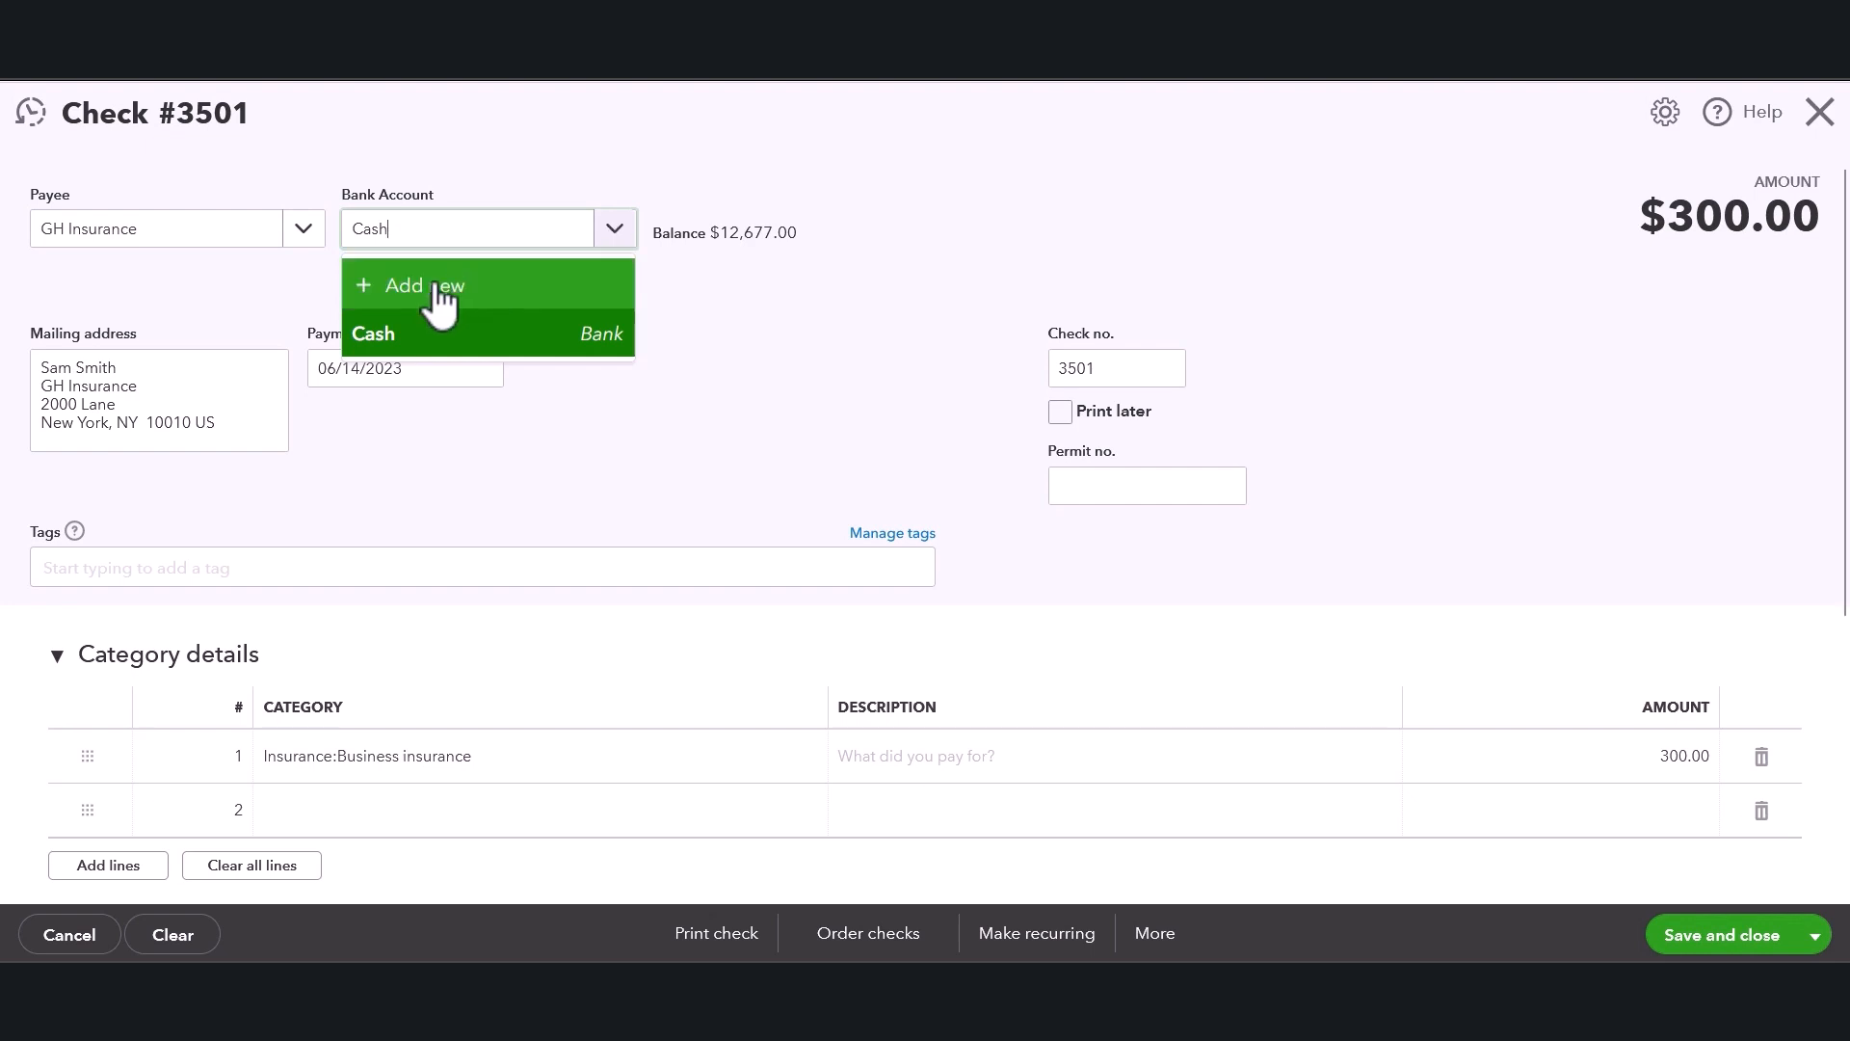
left_click(819, 284)
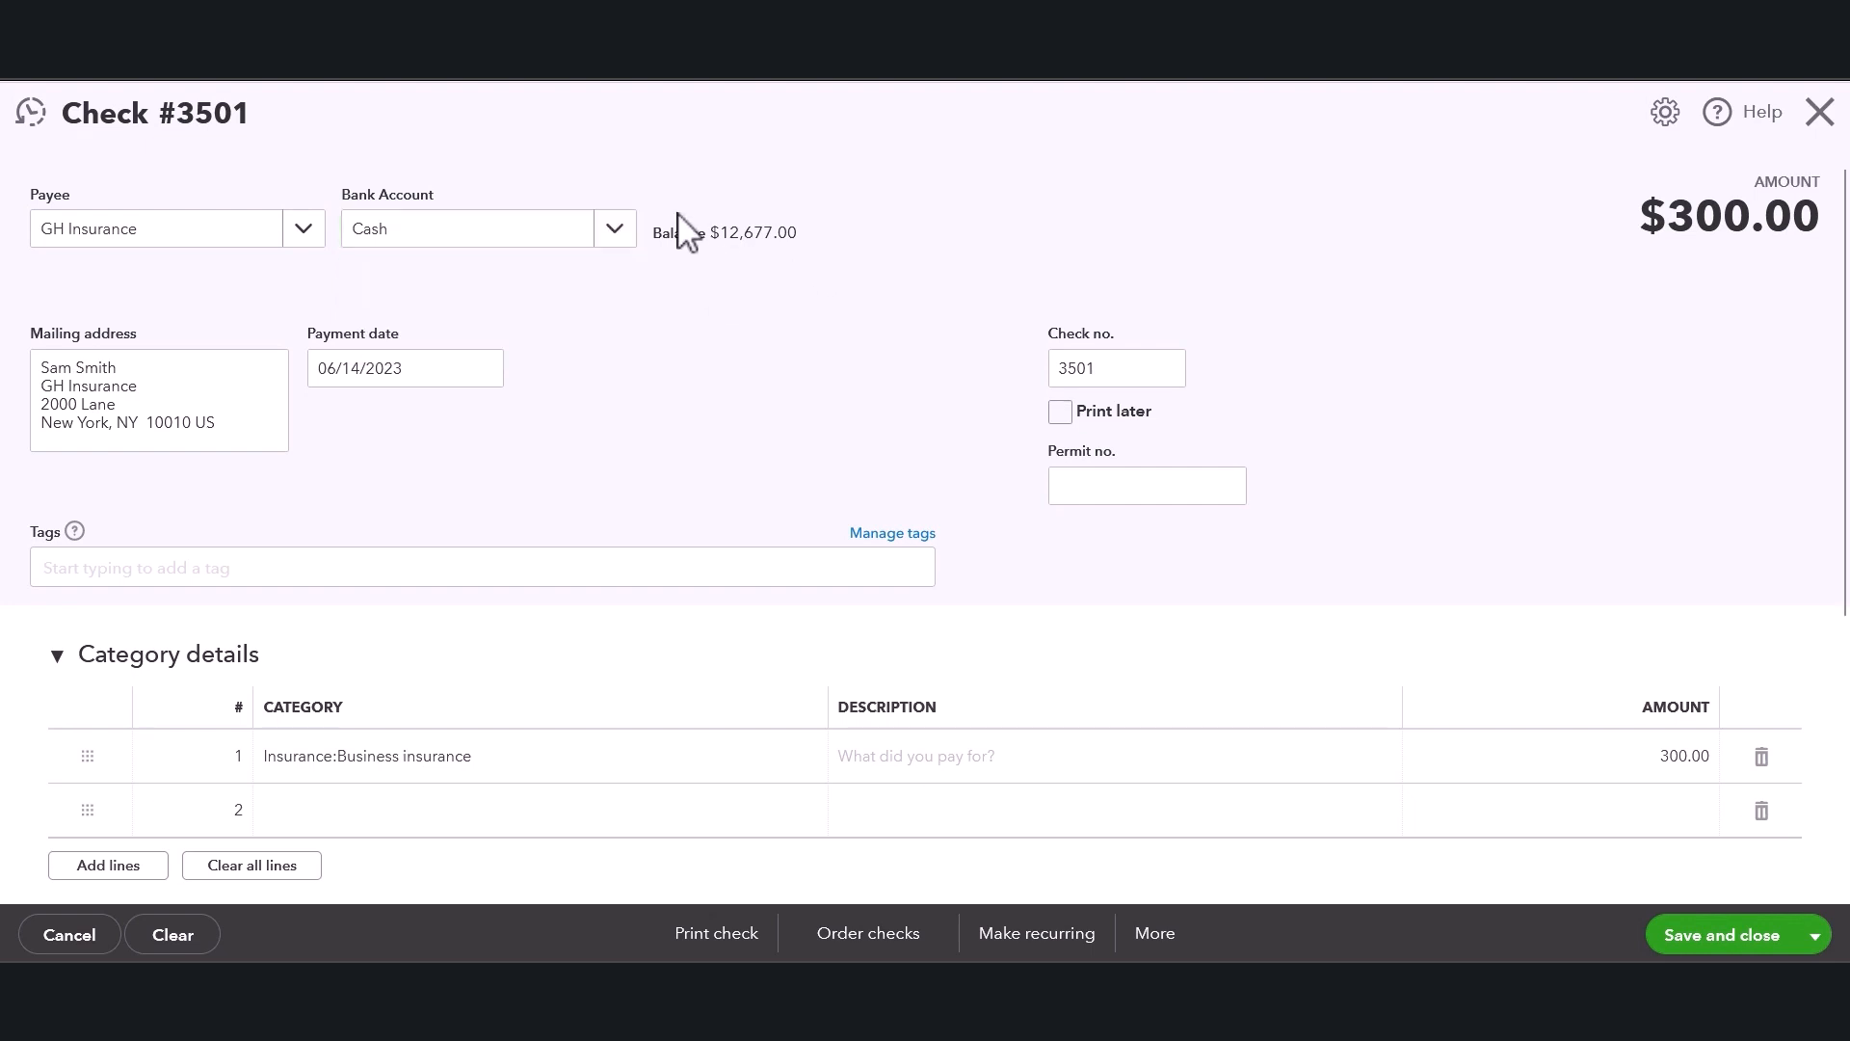
triple_click(760, 228)
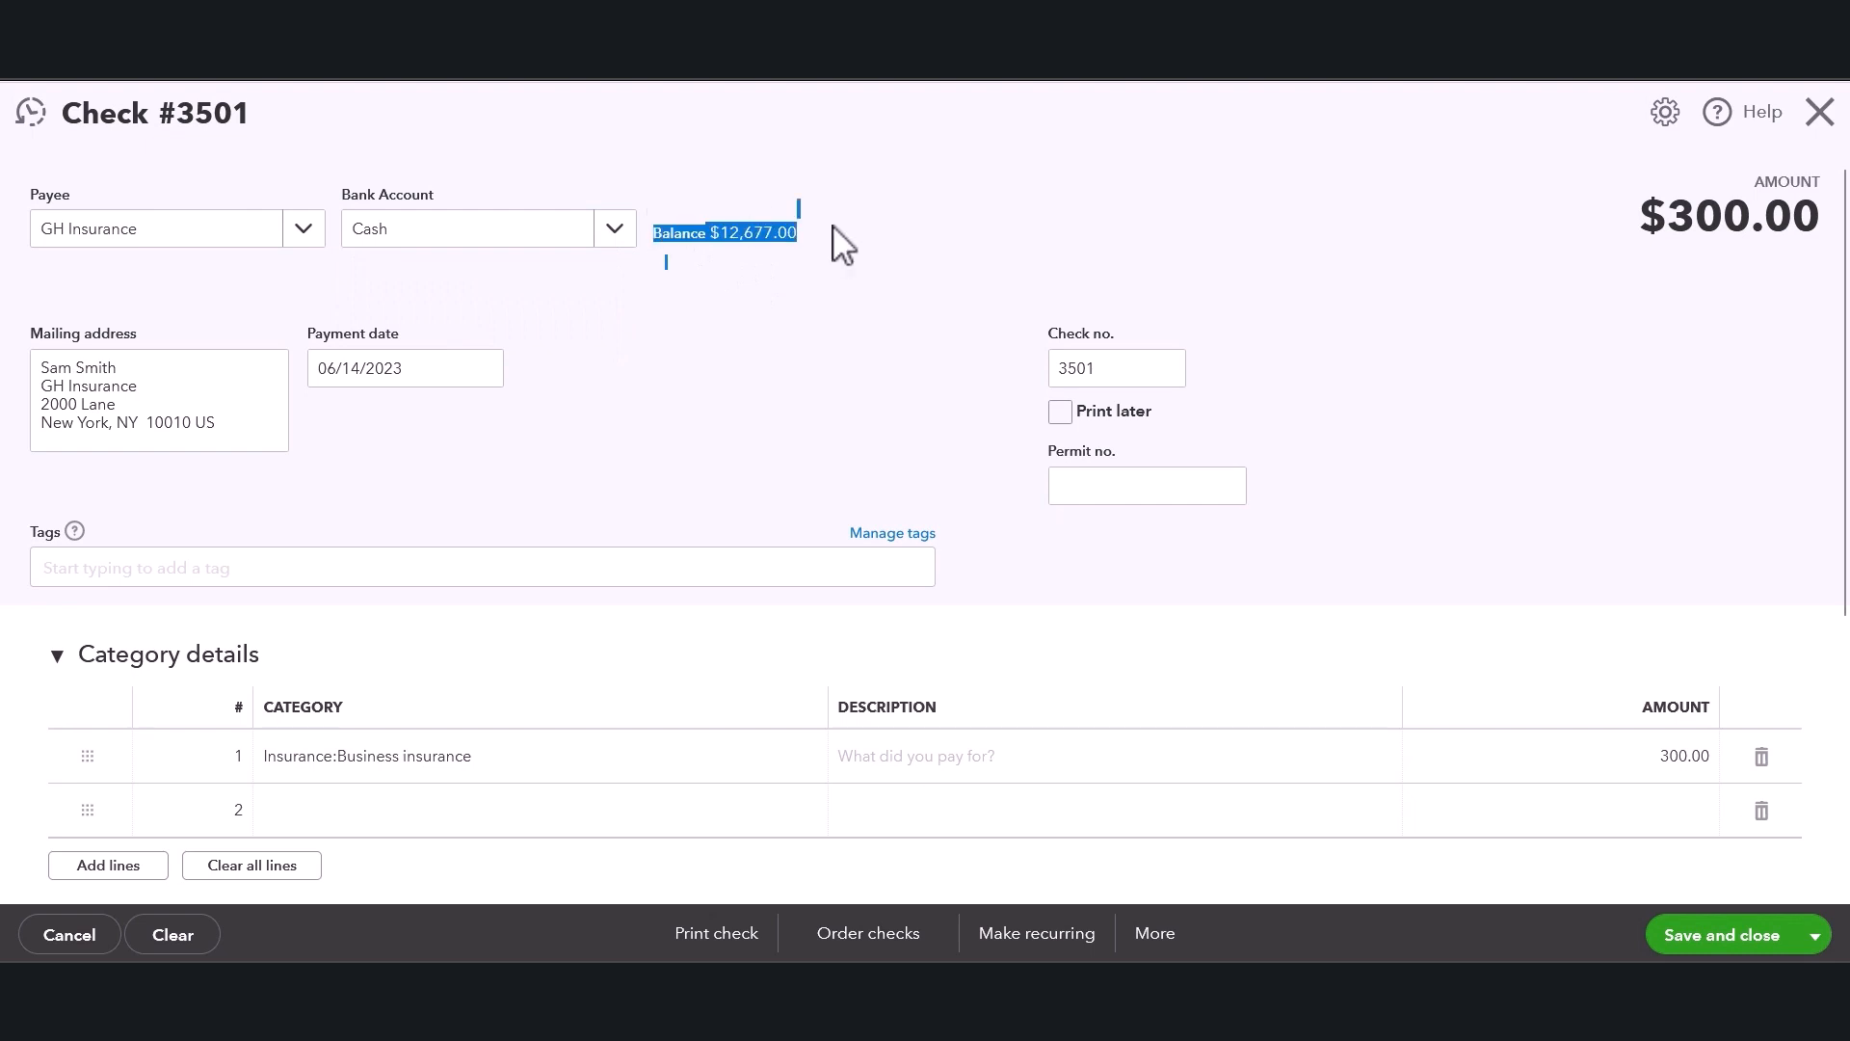
left_click(872, 260)
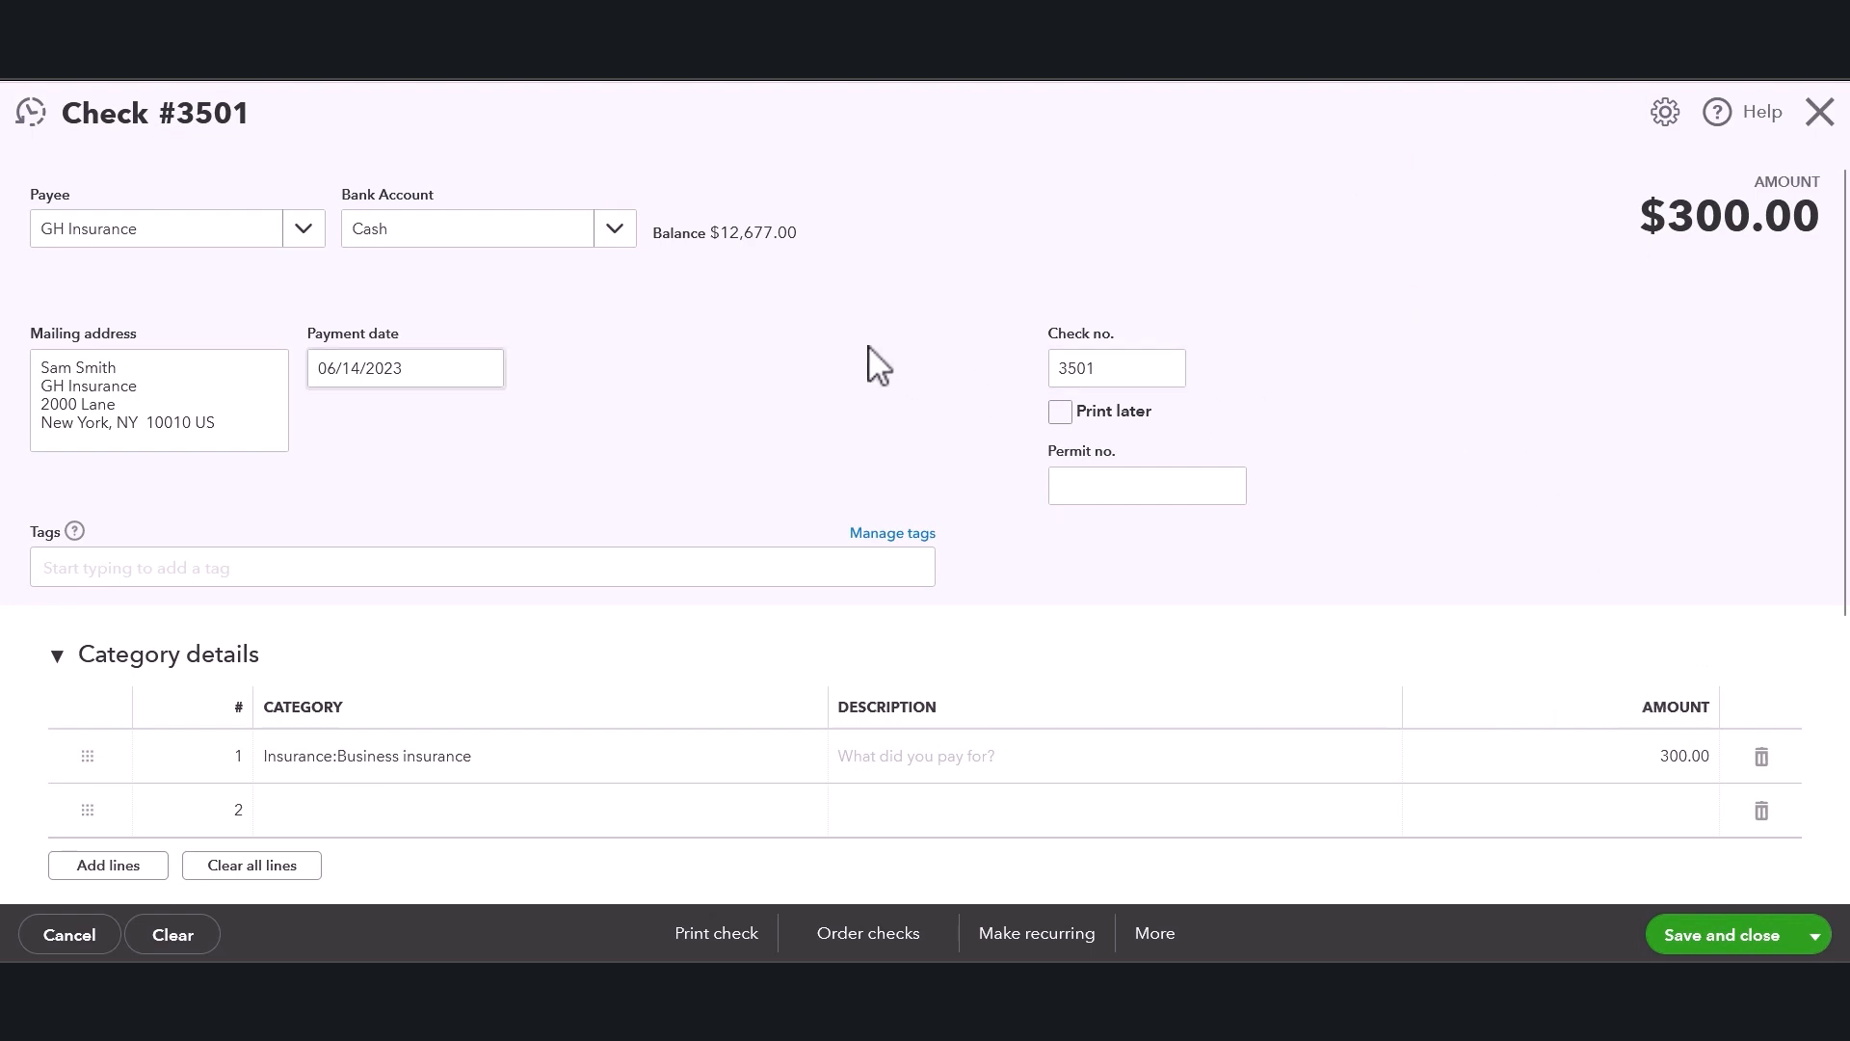
Set the check's payment date to 06/04/2023.
left_click(90, 386)
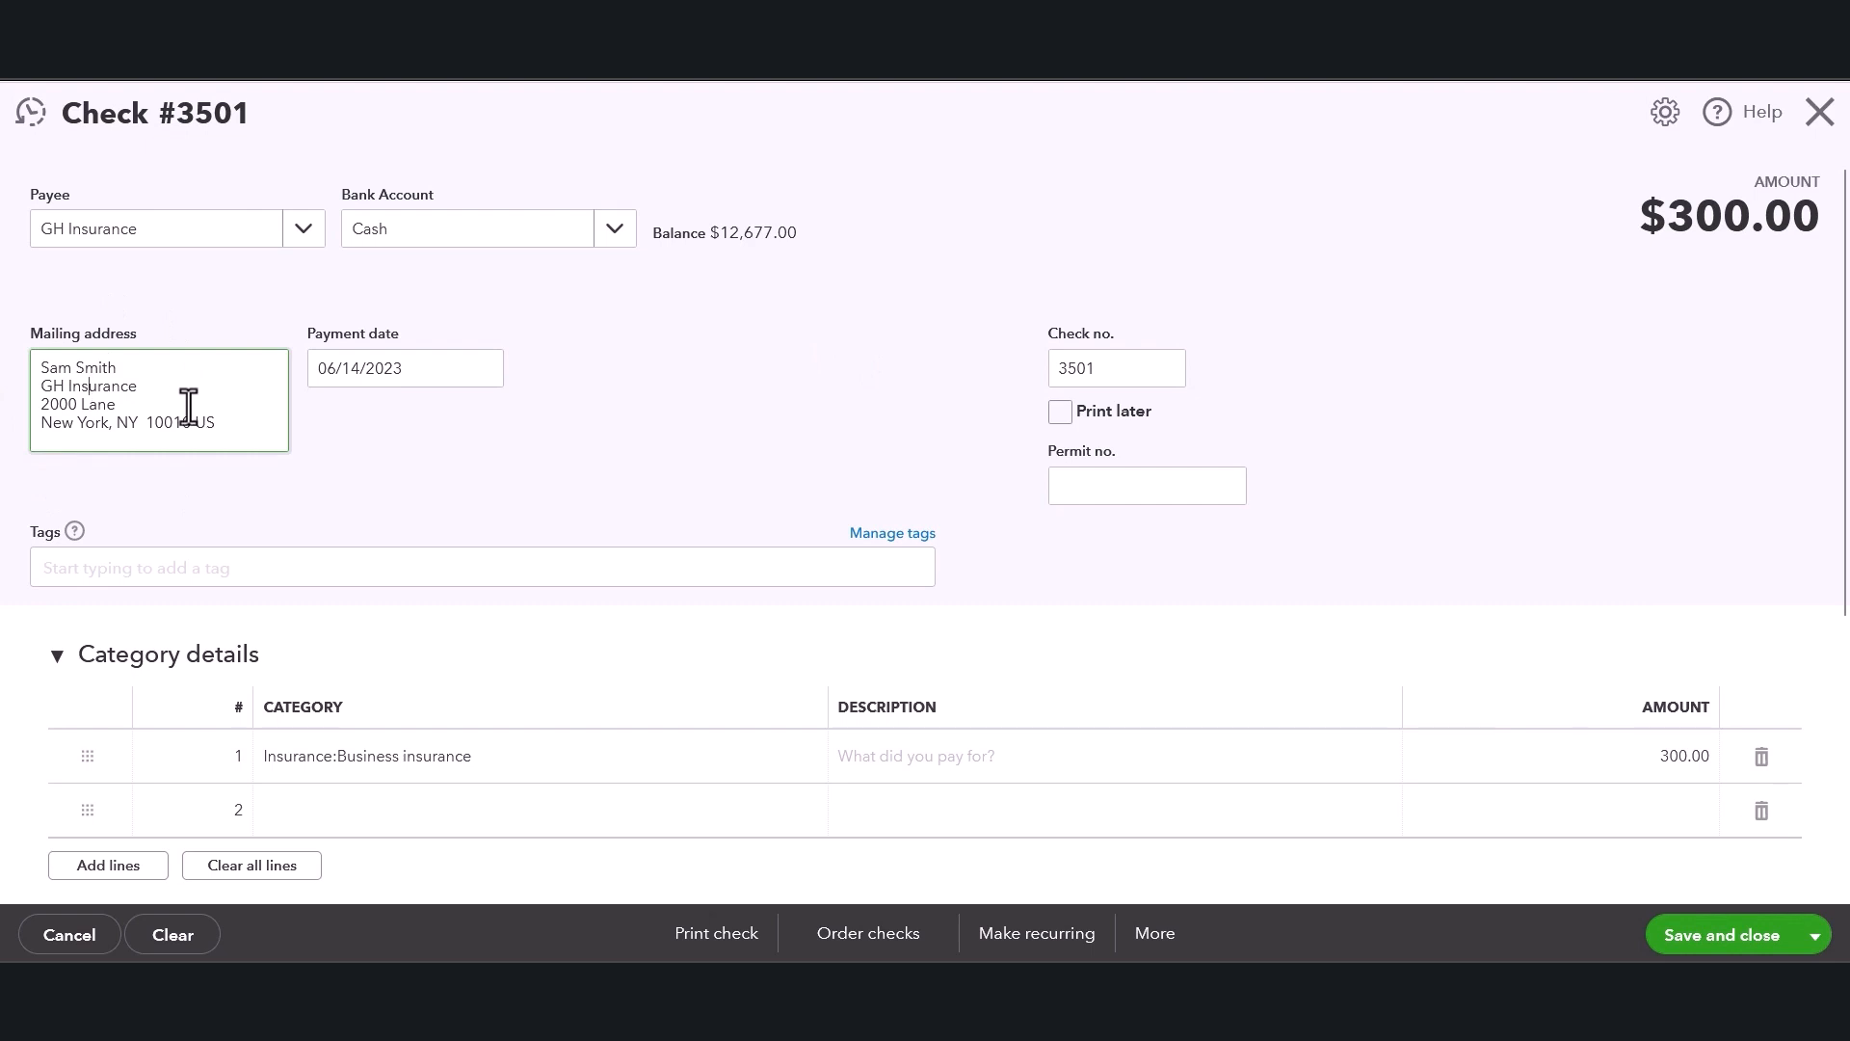
left_click(405, 374)
double_click(412, 372)
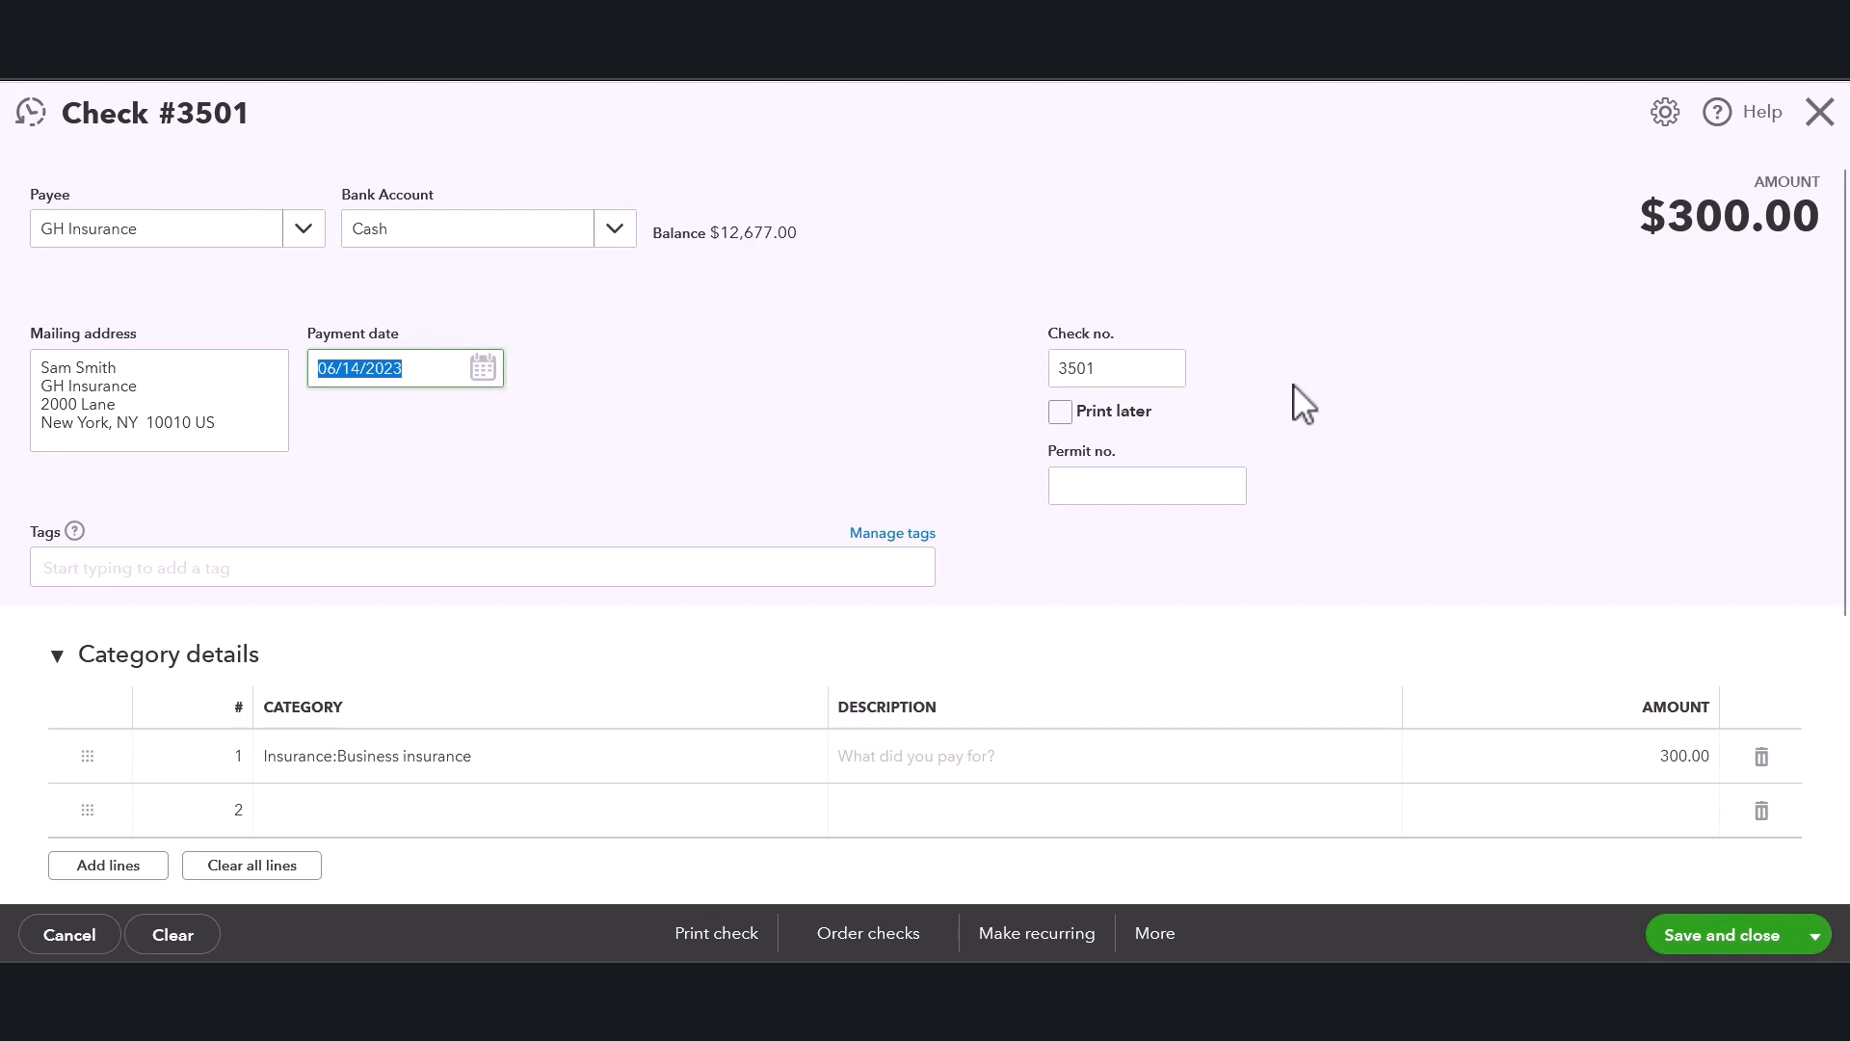
left_click(1144, 365)
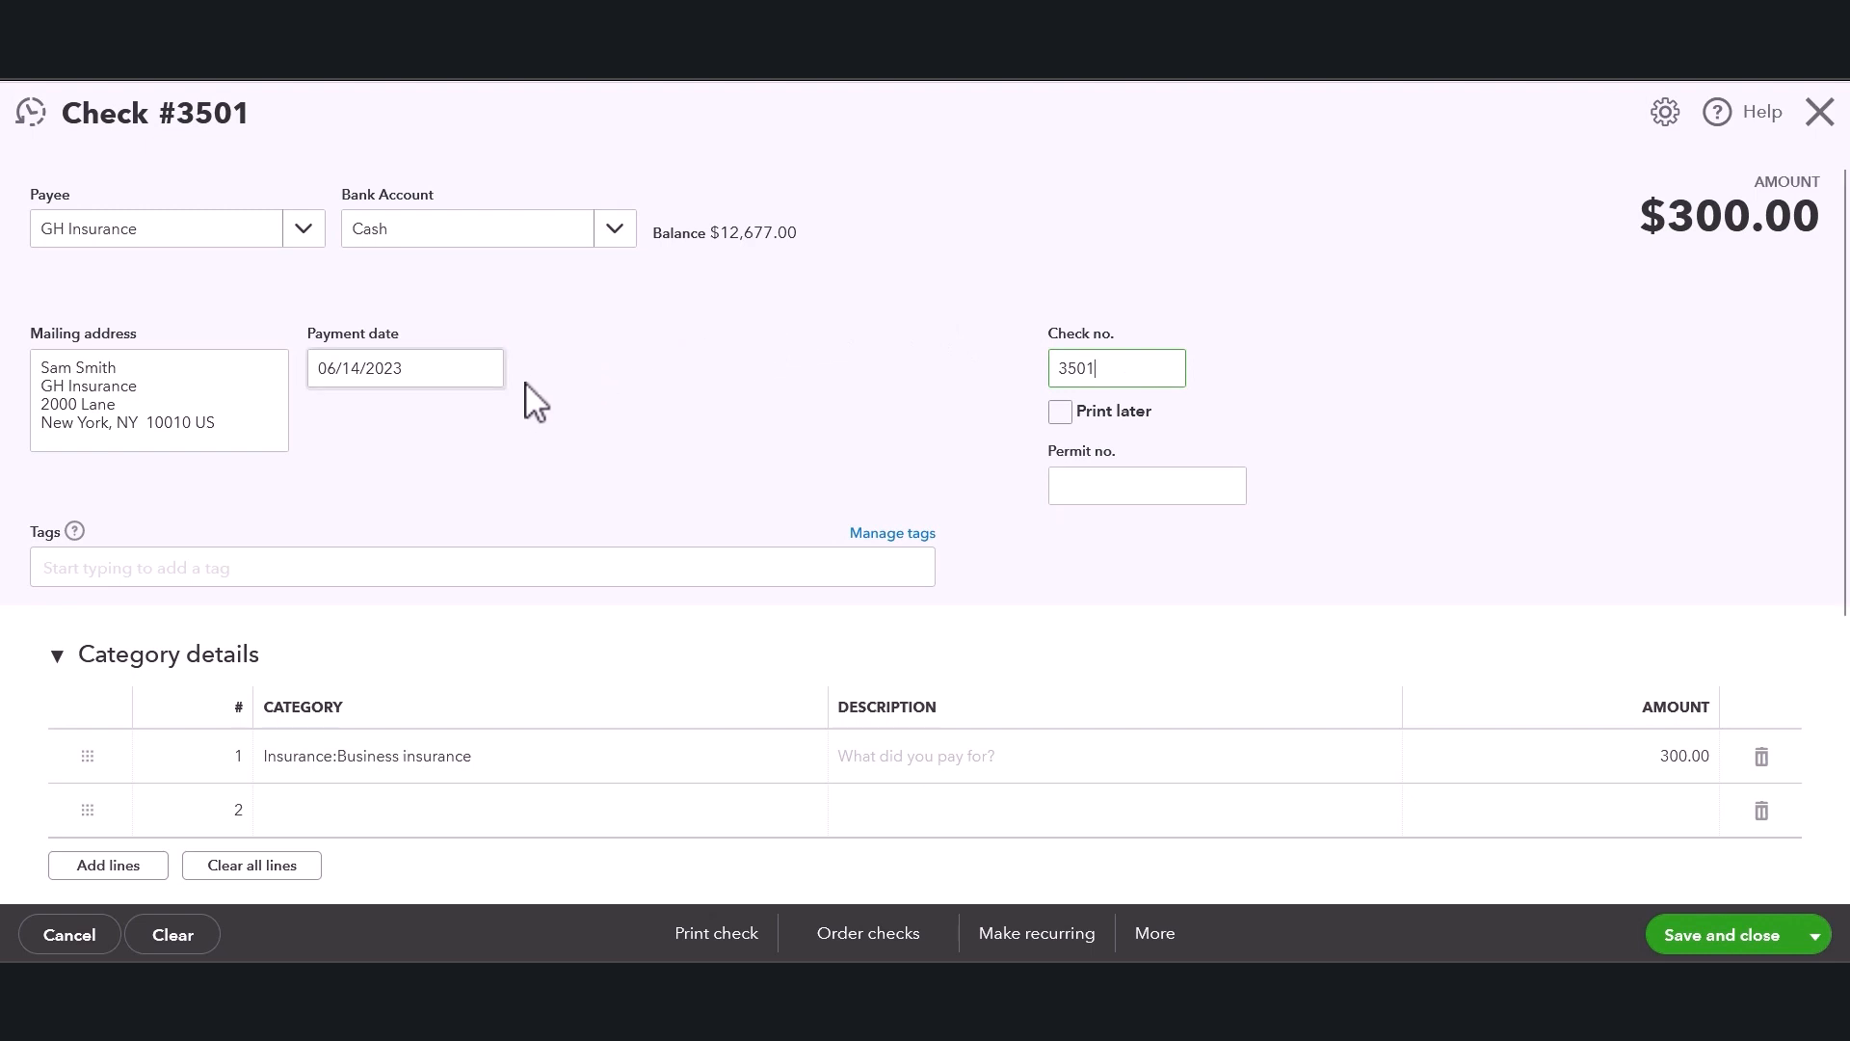
left_click(480, 374)
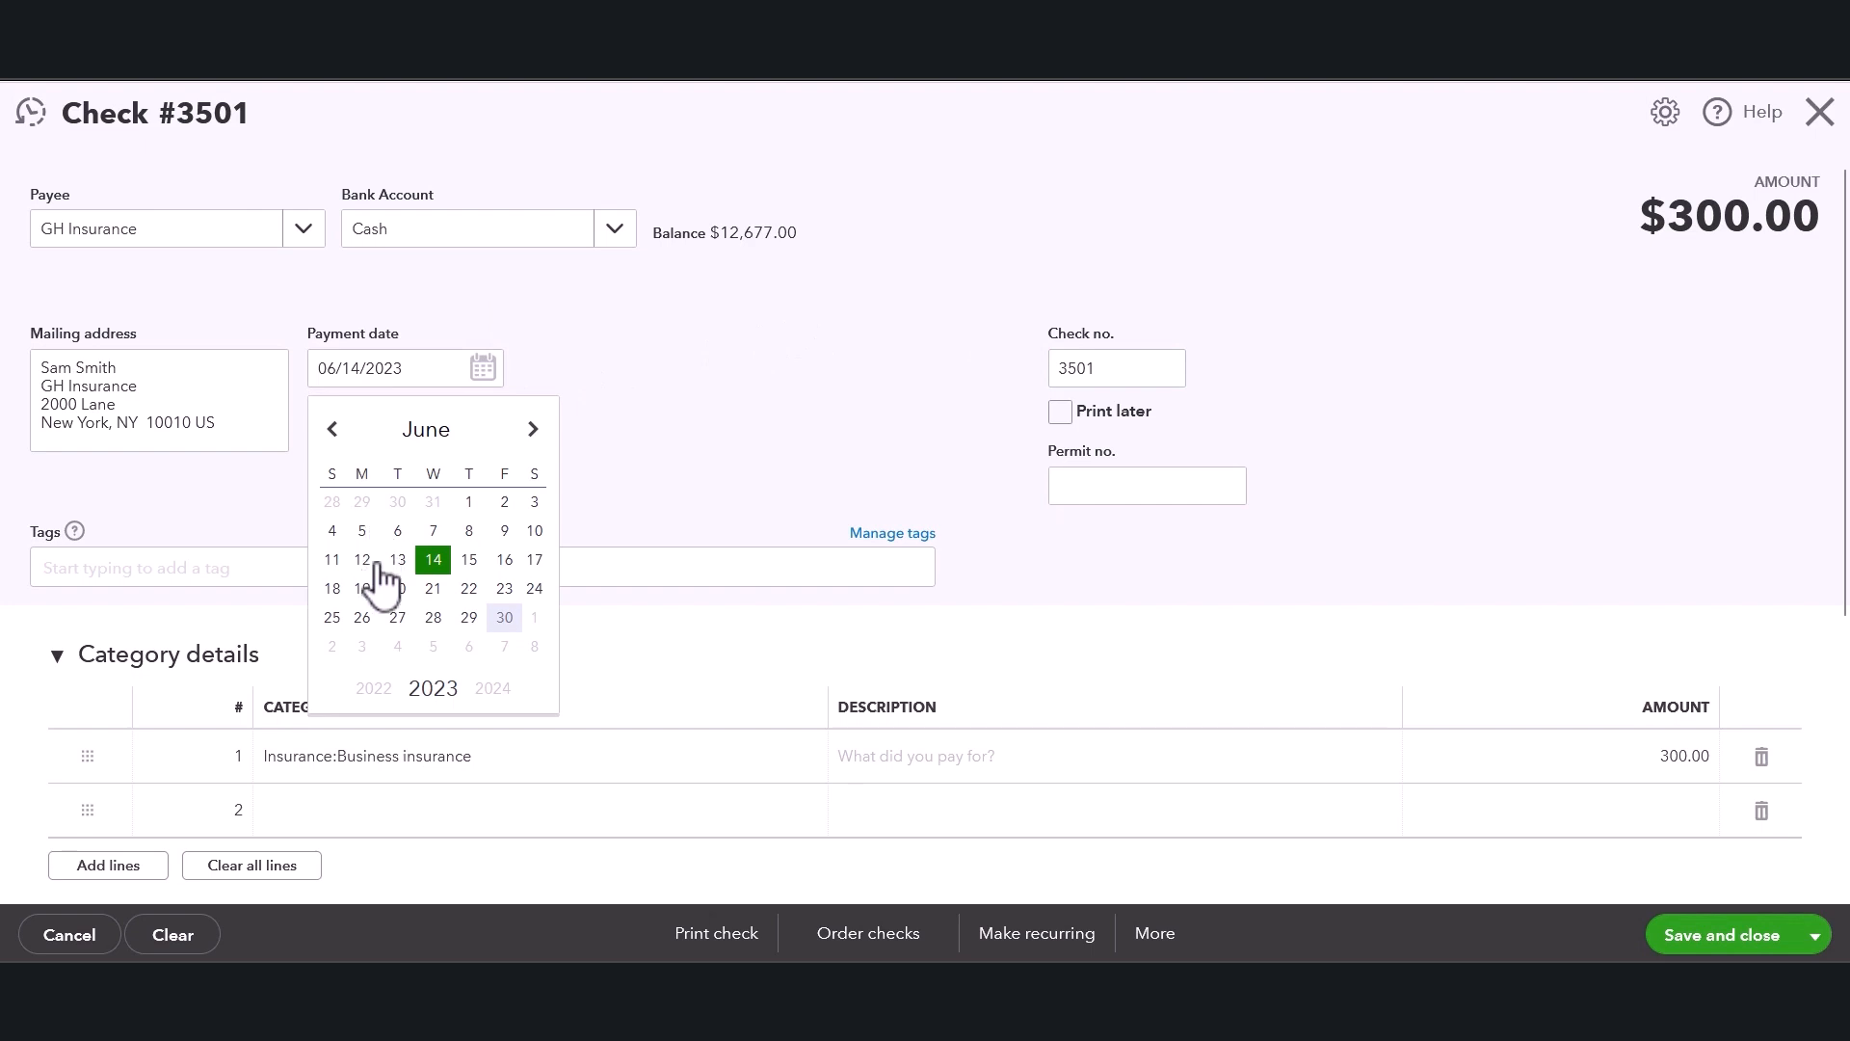
left_click(335, 533)
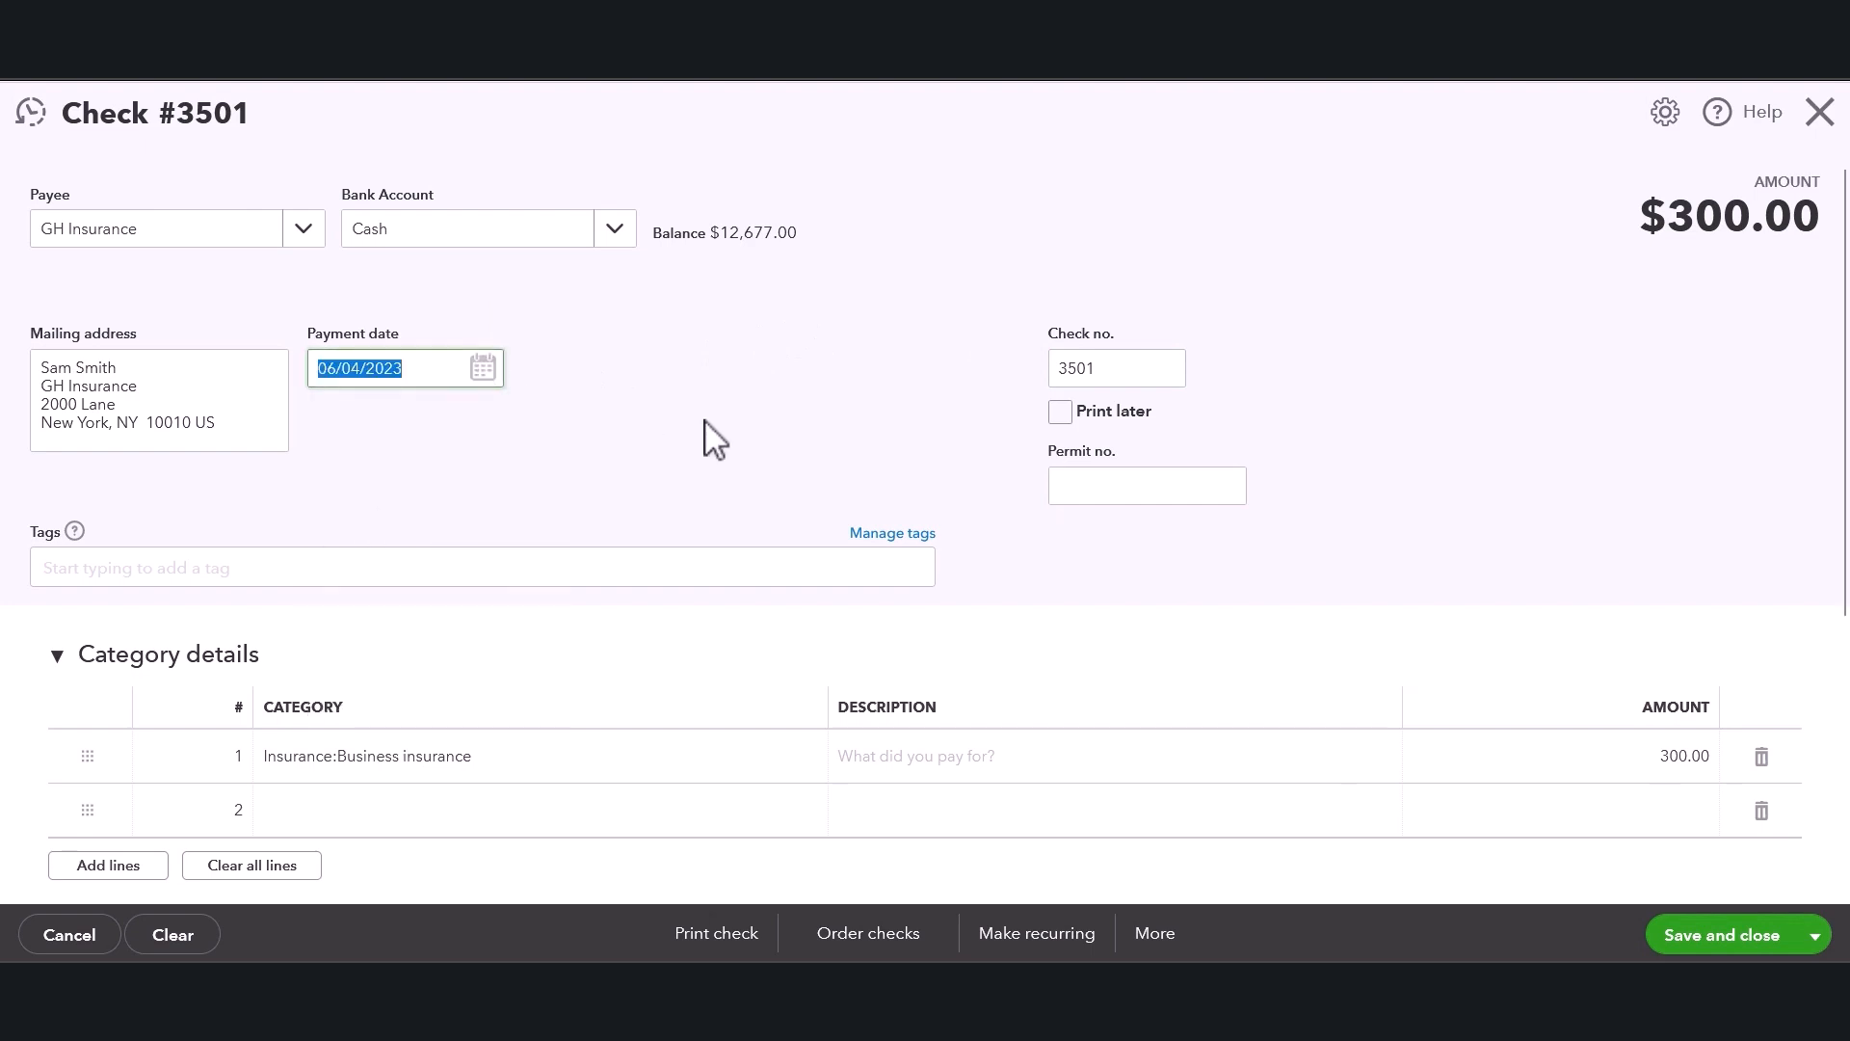
Change the check number to 4000.
left_click(1096, 372)
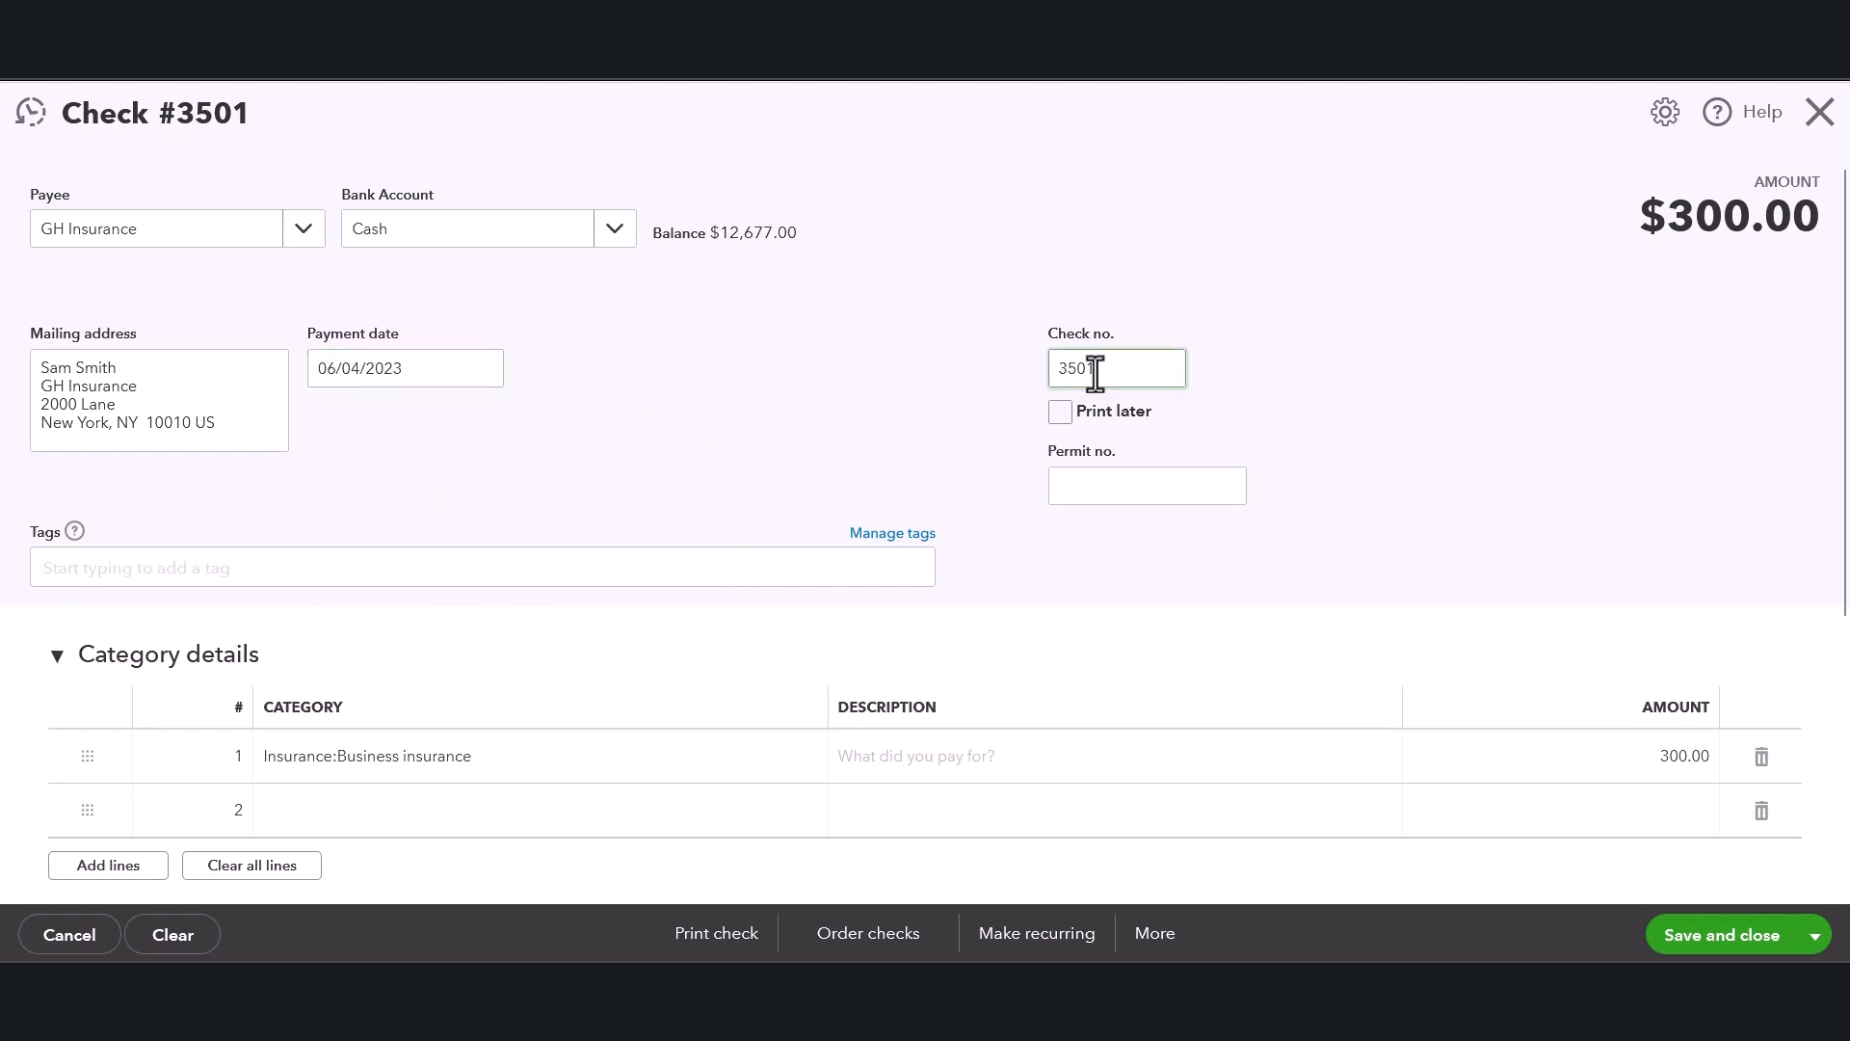
key("BackSpace")
key("BackSpace")
key("BackSpace")
key("BackSpace")
type("4000")
left_click(1388, 203)
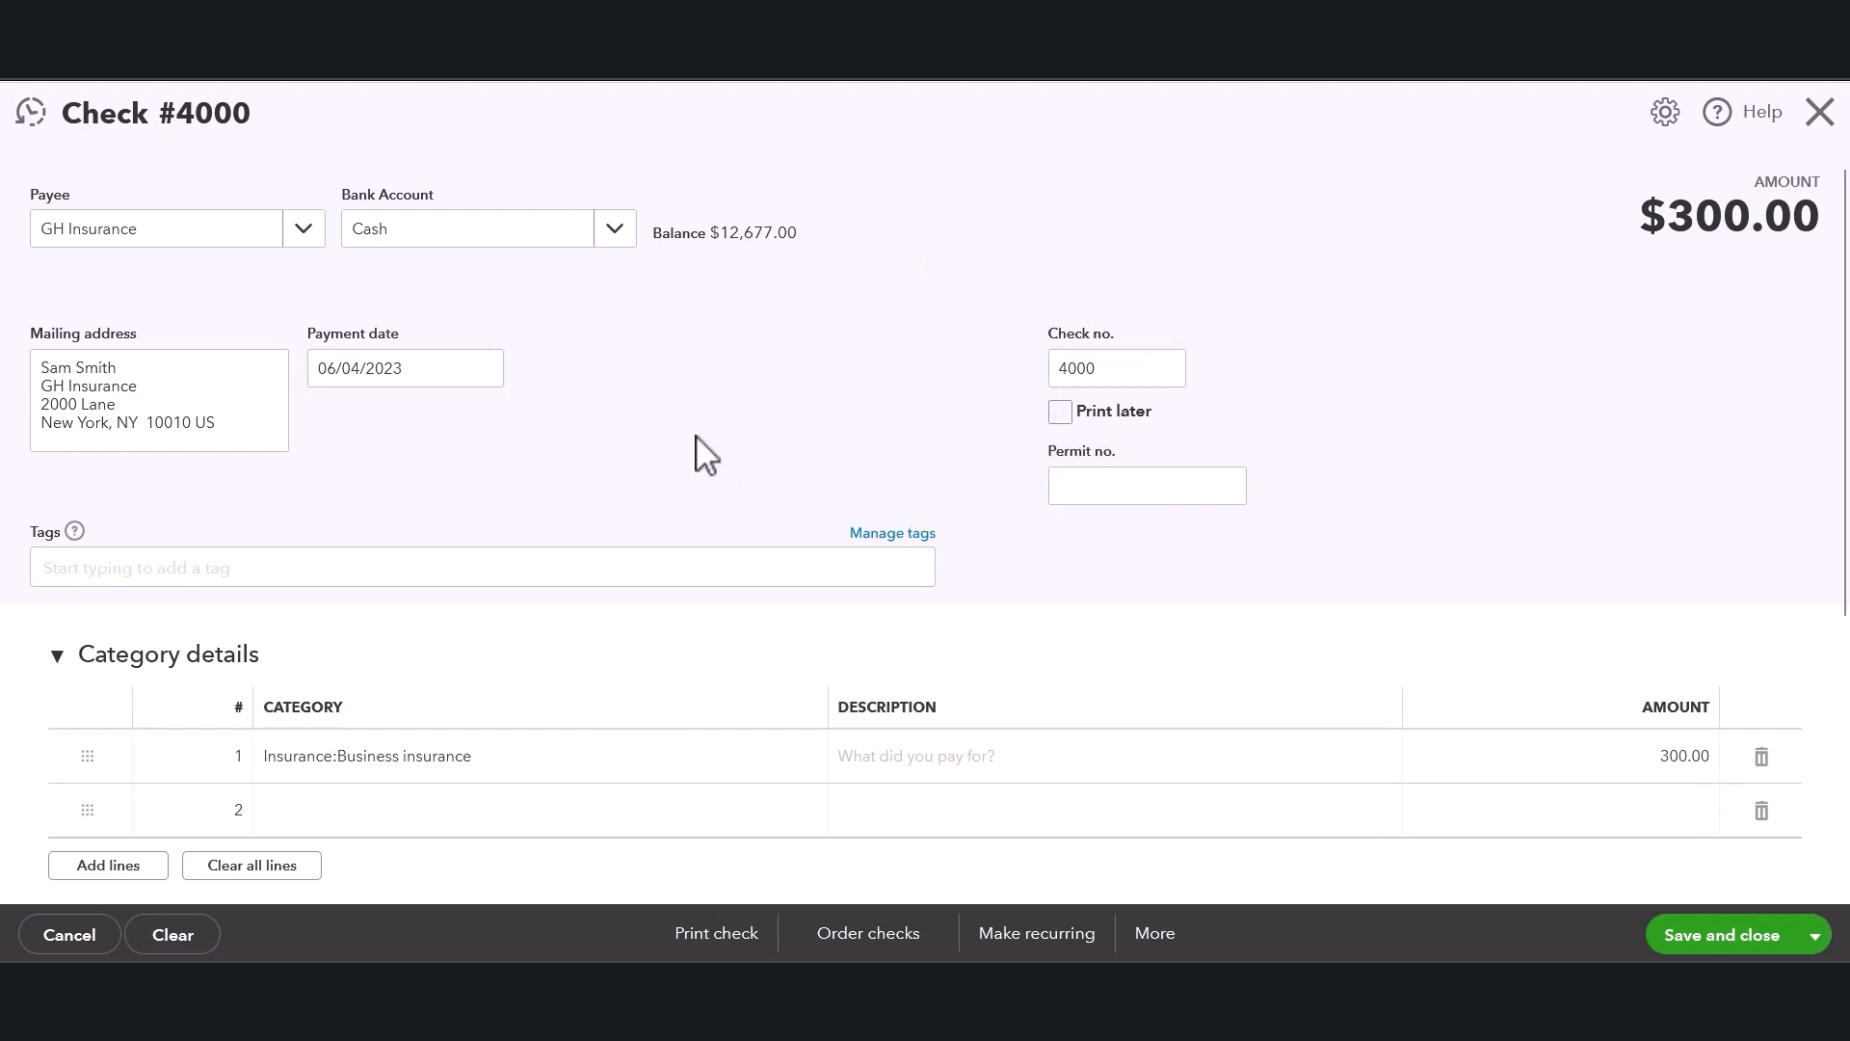
Set the Insurance:Business insurance line amount to 500.00.
scroll(690, 444, "down", 3)
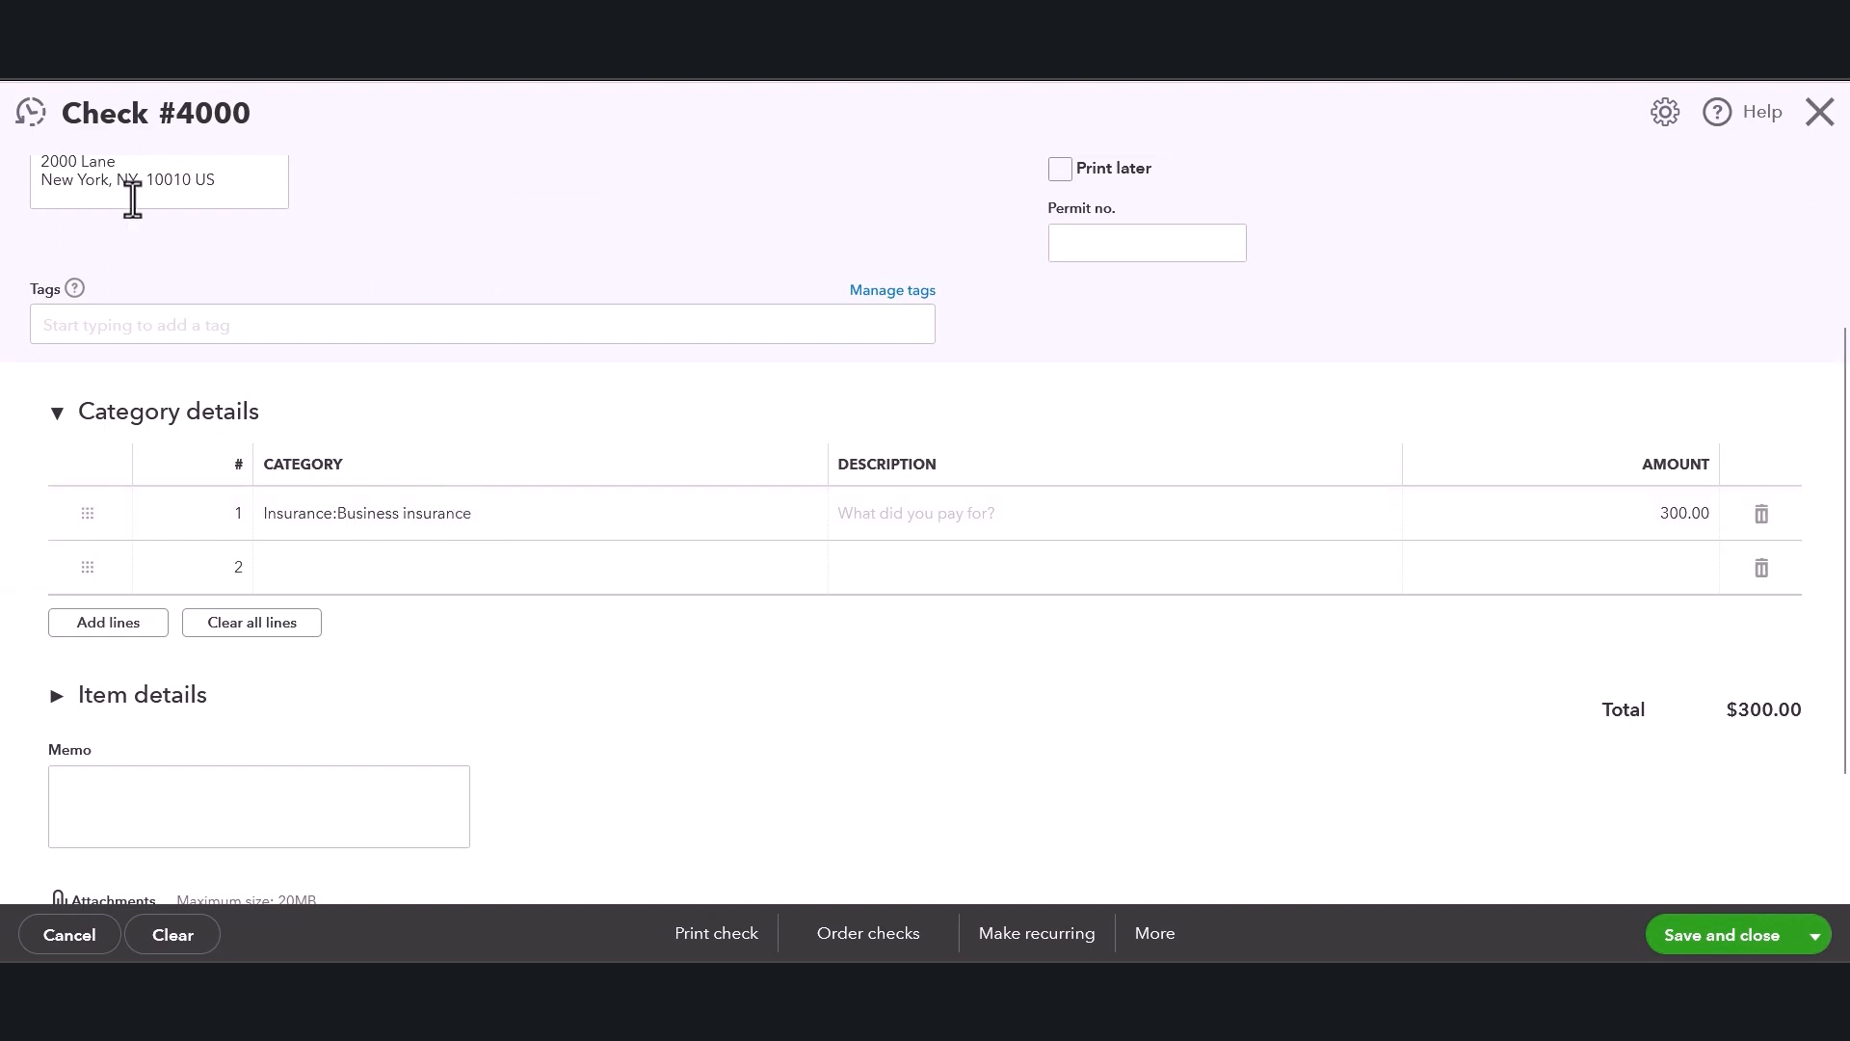
left_click(1631, 530)
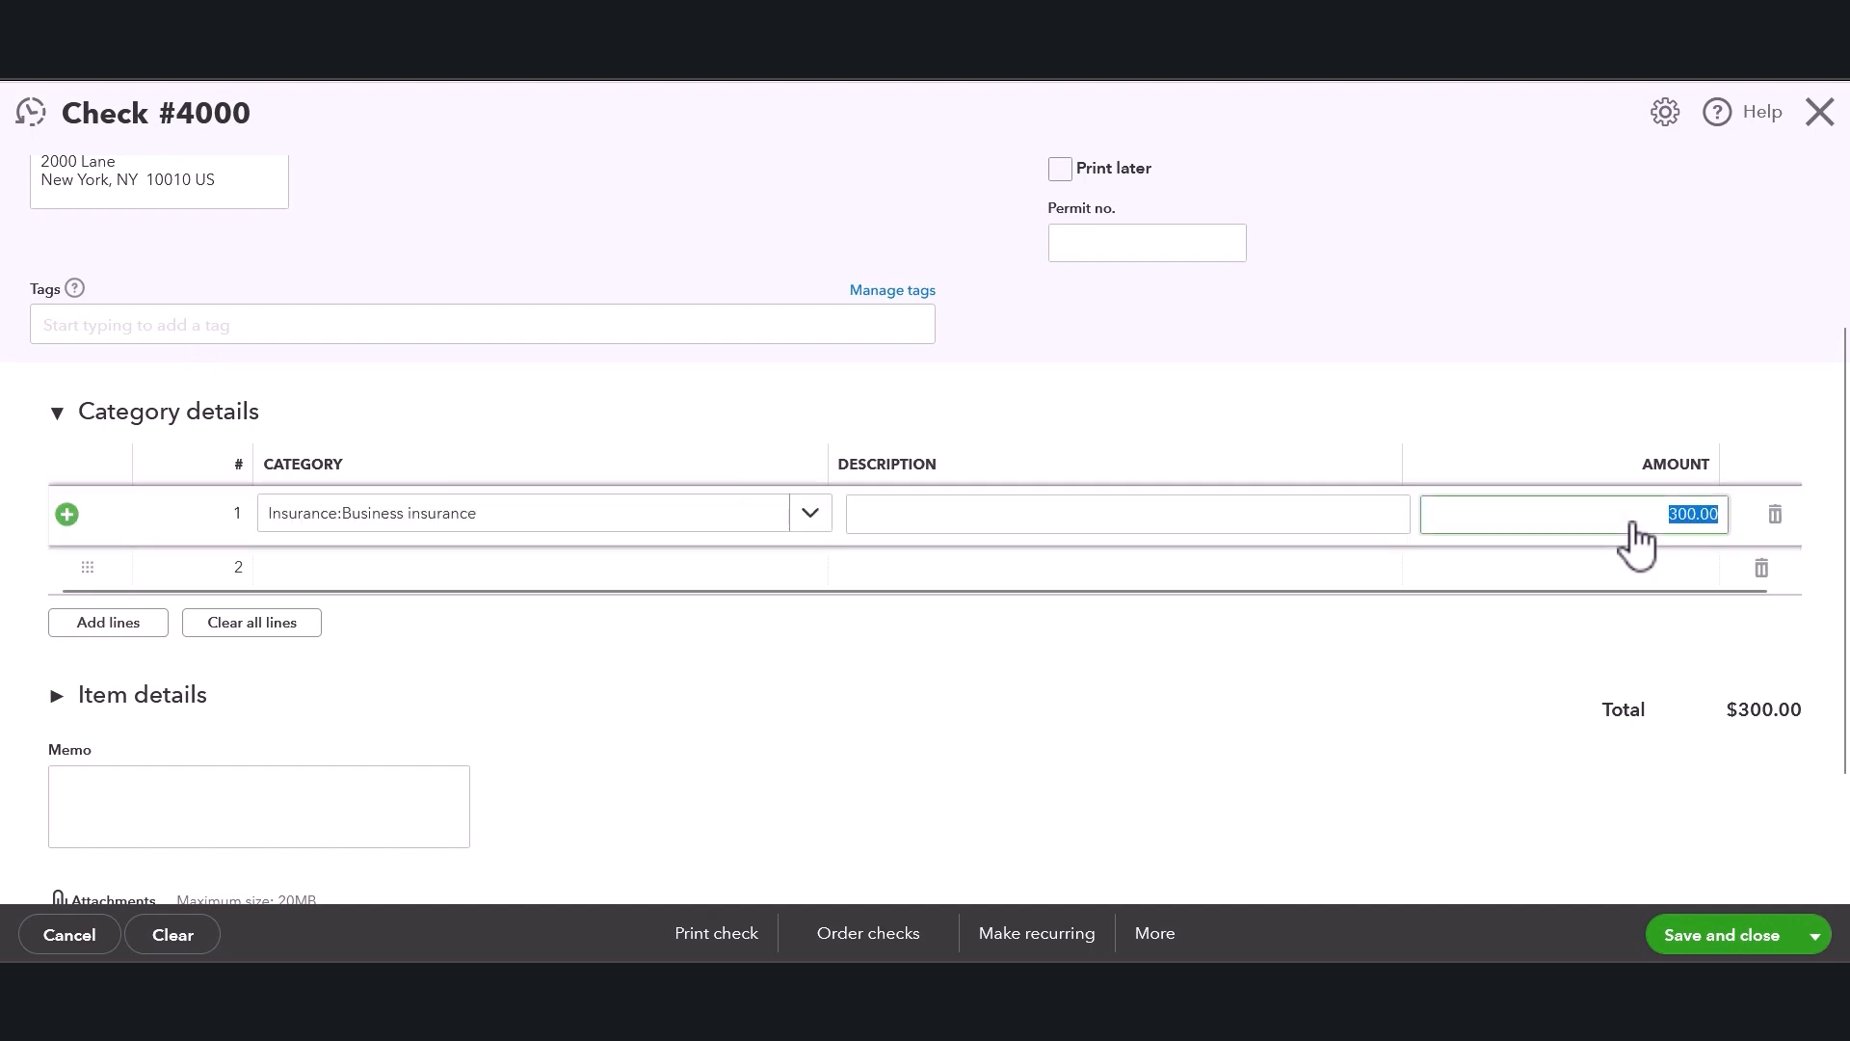
key("BackSpace")
type("50.00")
key("BackSpace")
key("BackSpace")
key("BackSpace")
key("BackSpace")
type("00.00")
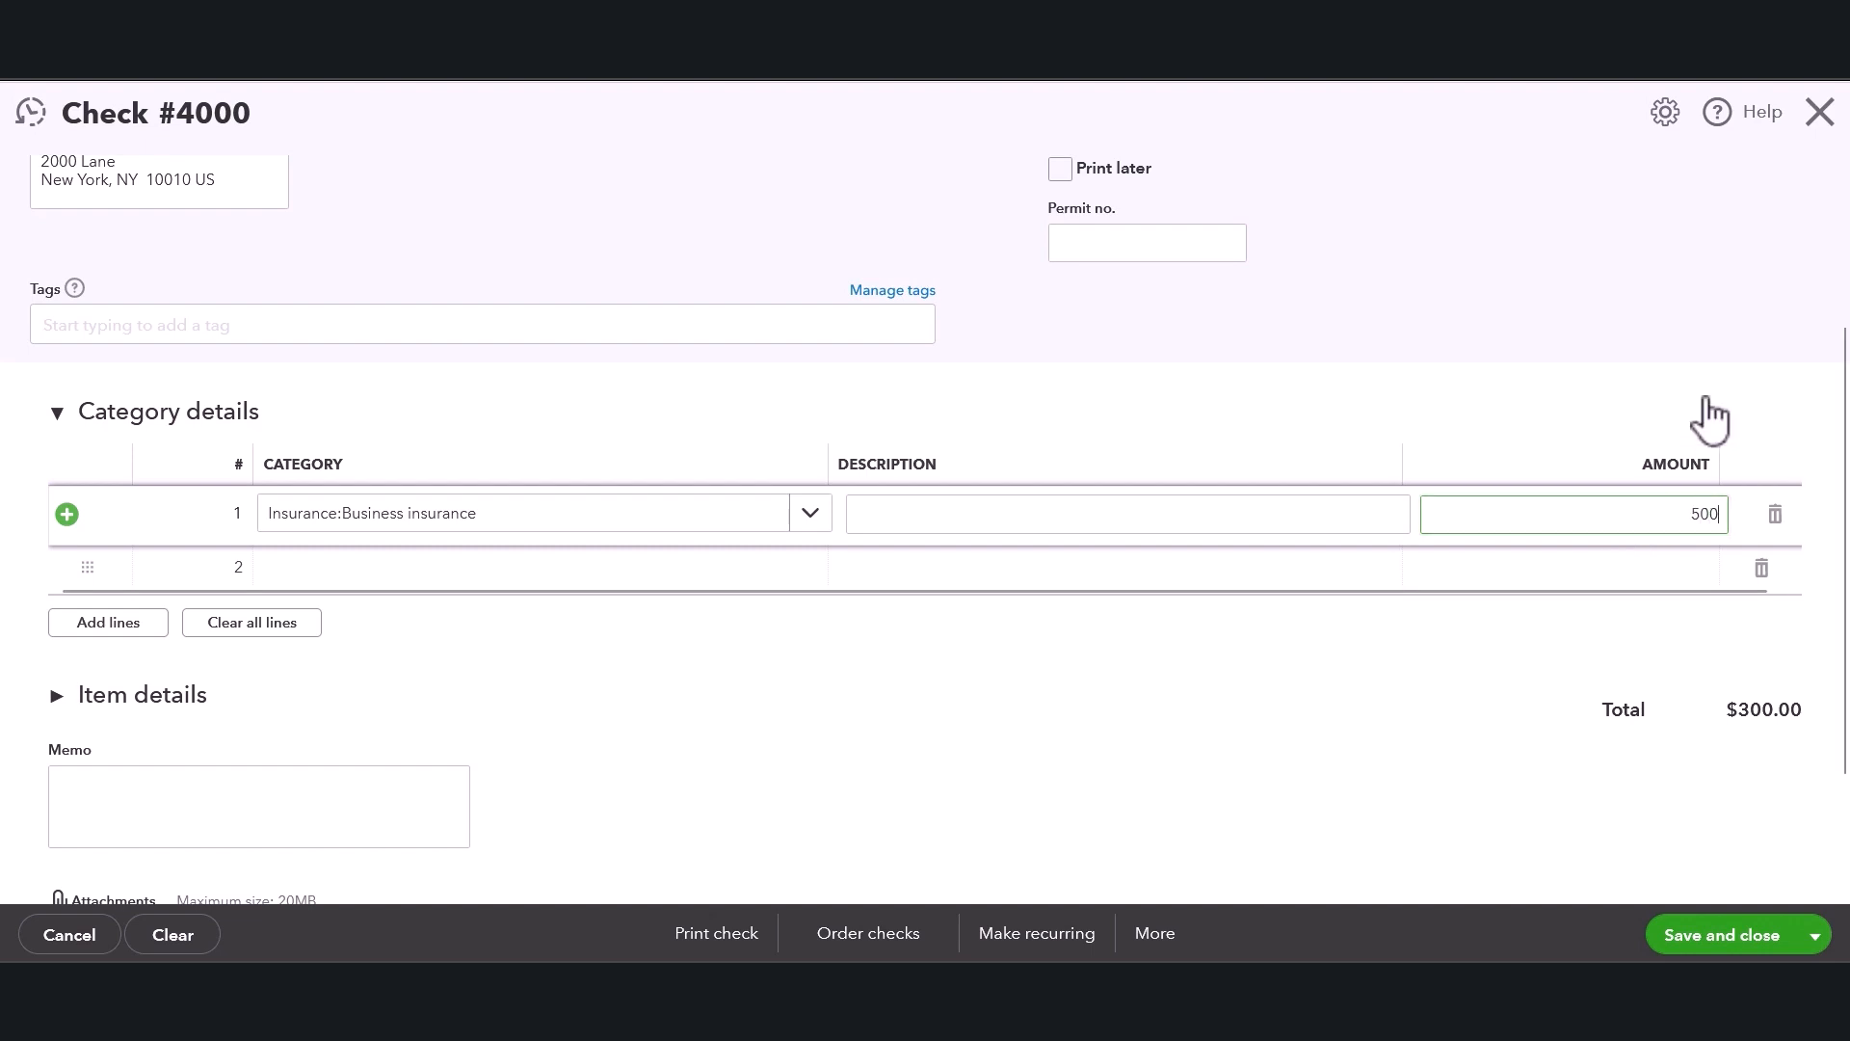
left_click(1709, 419)
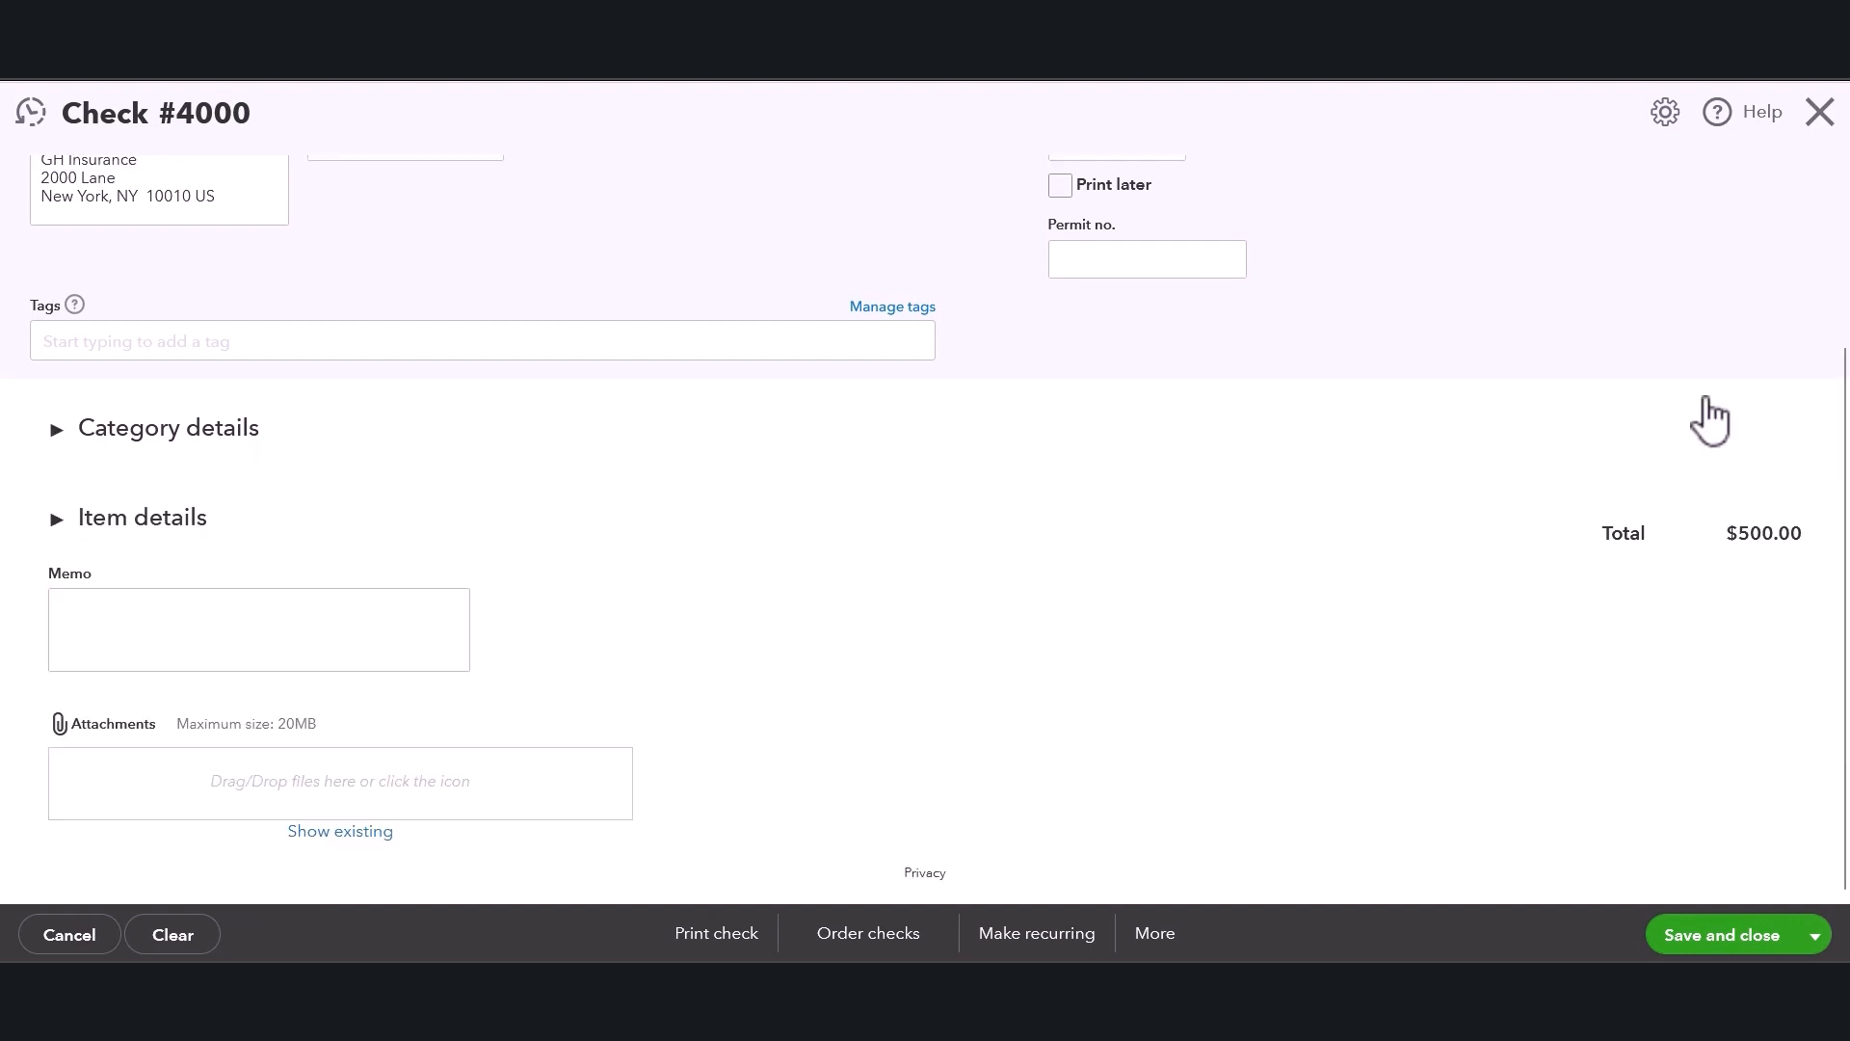
Add extra category detail lines, then delete the added empty lines again.
left_click(65, 431)
left_click(112, 641)
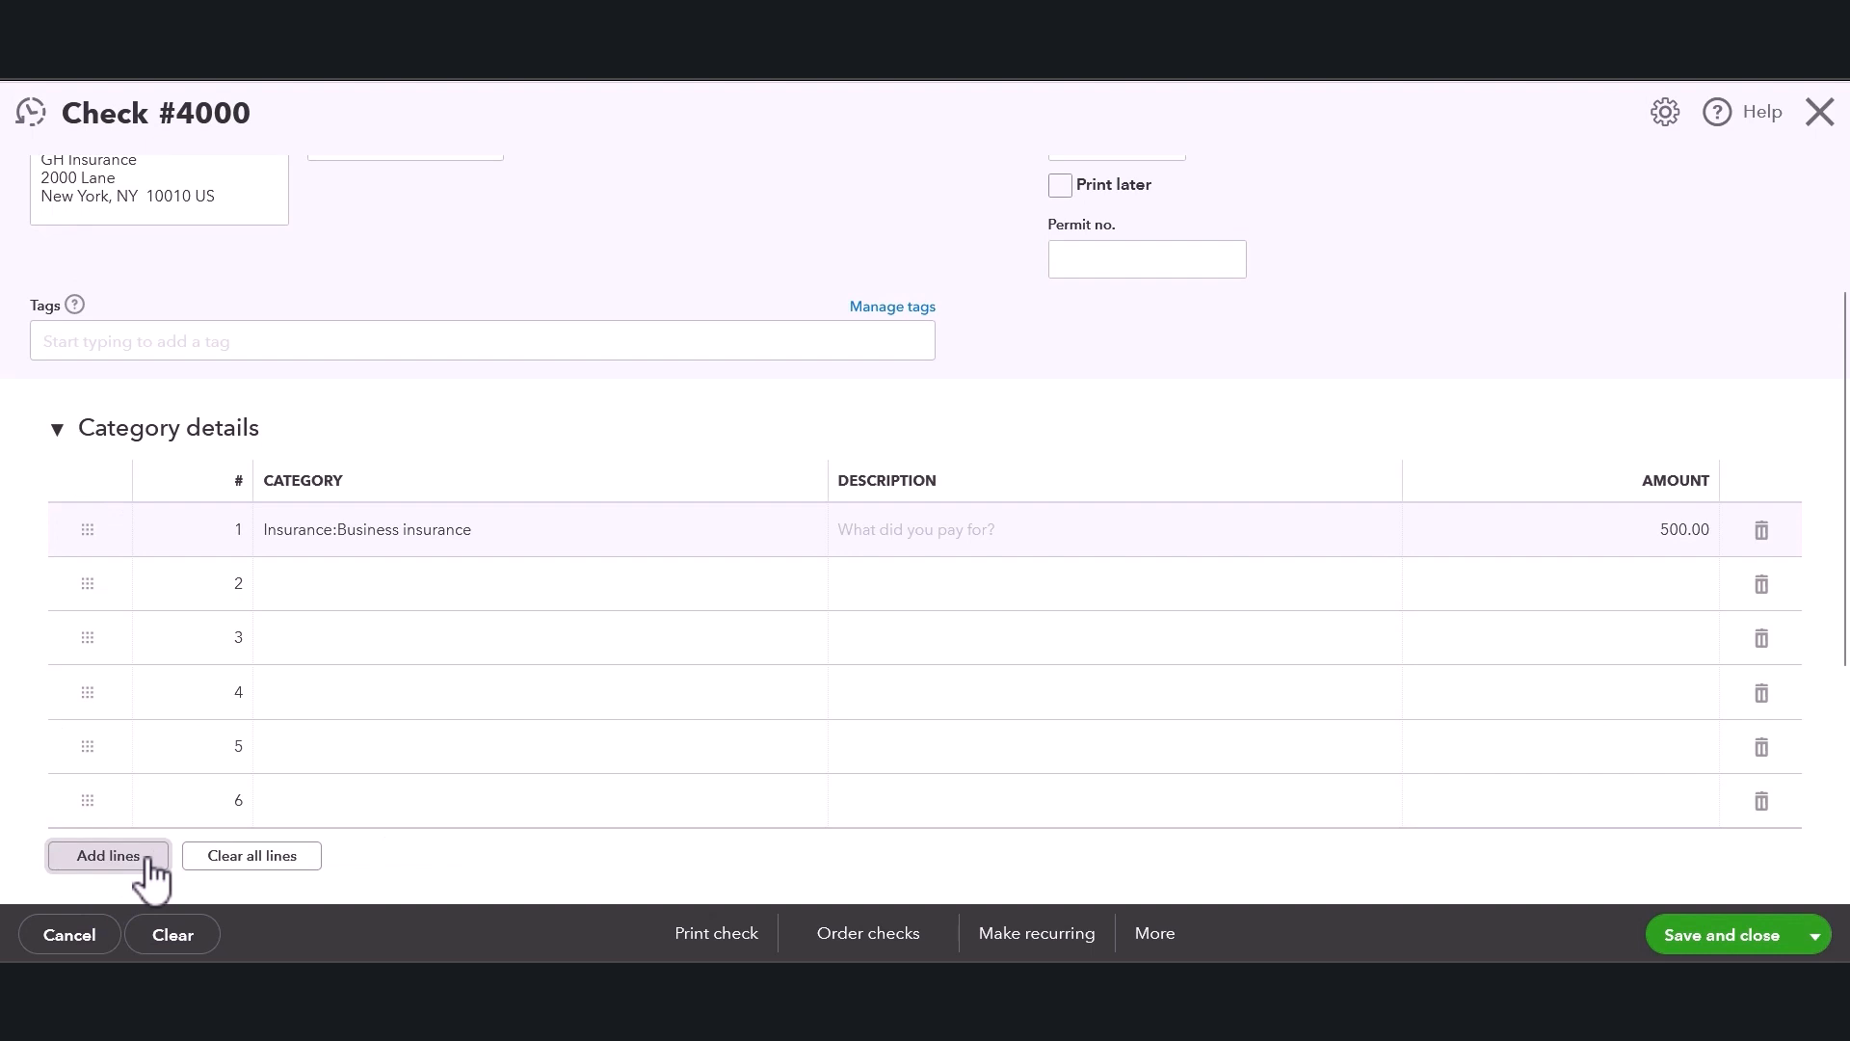
left_click(1760, 816)
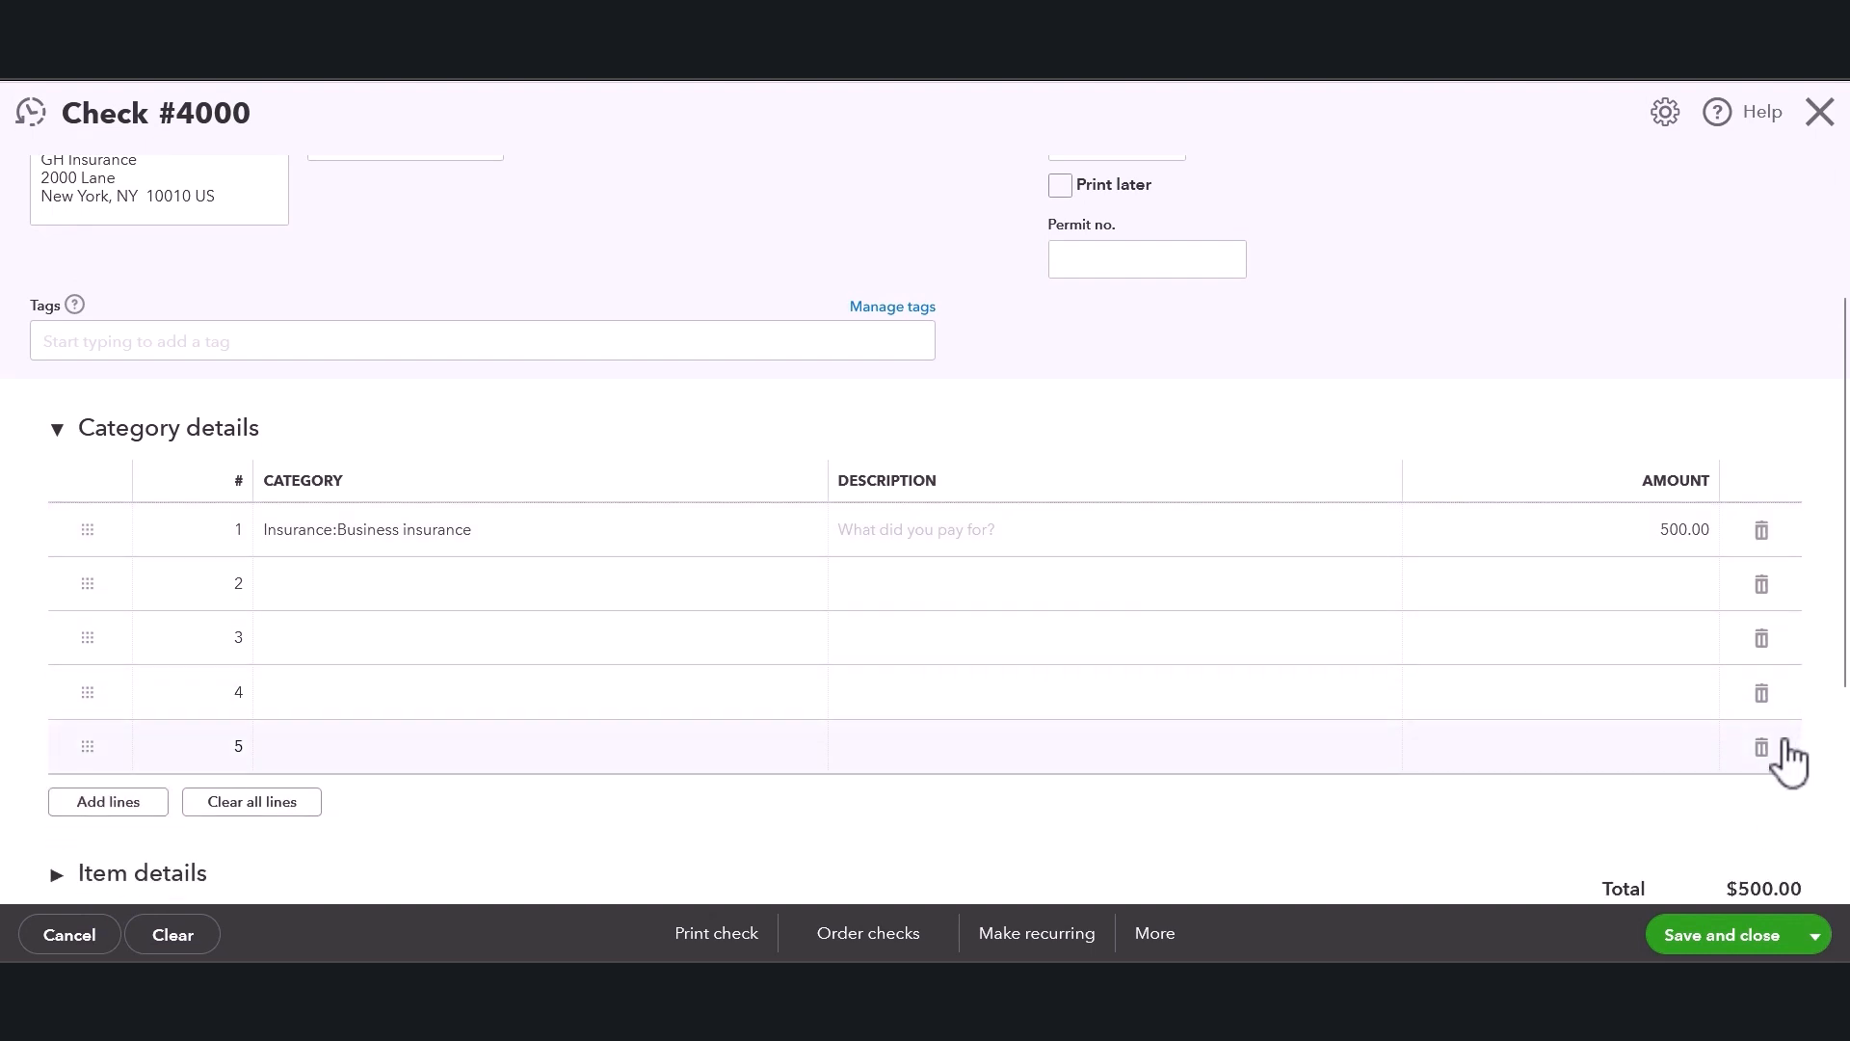
left_click(1764, 750)
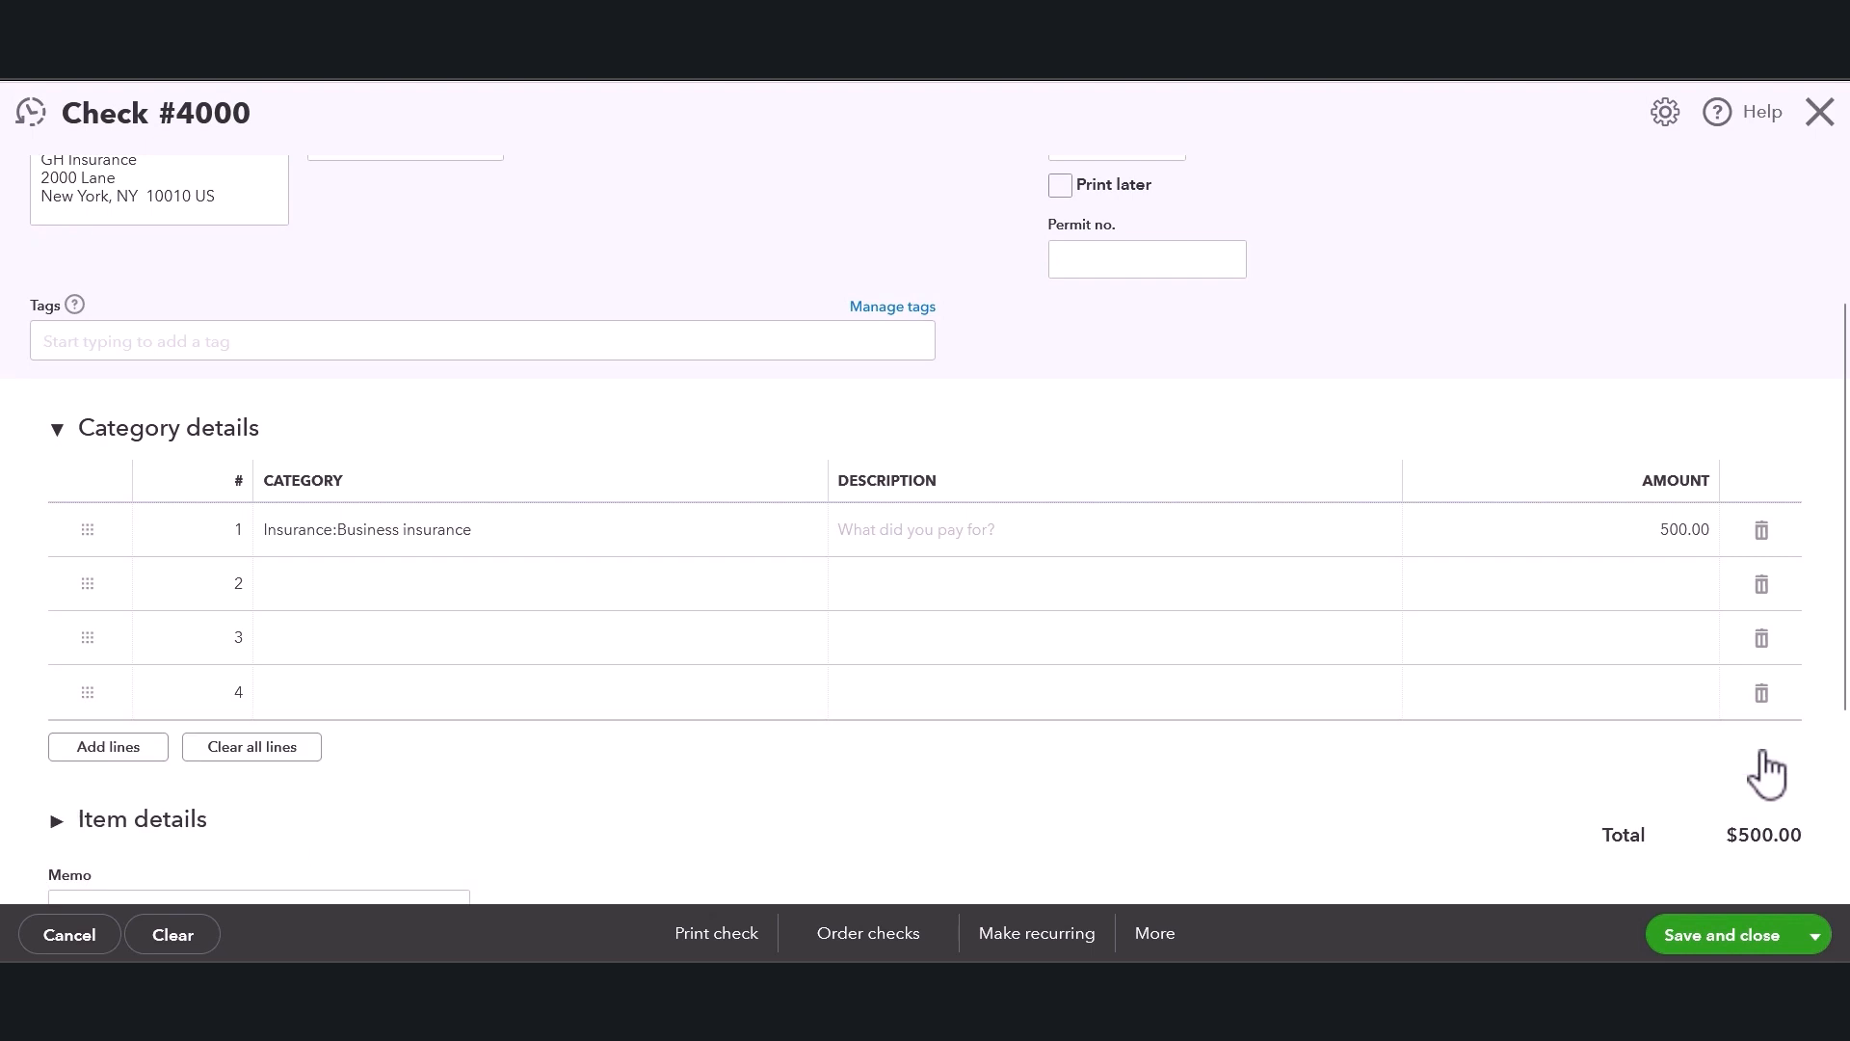
left_click(1764, 696)
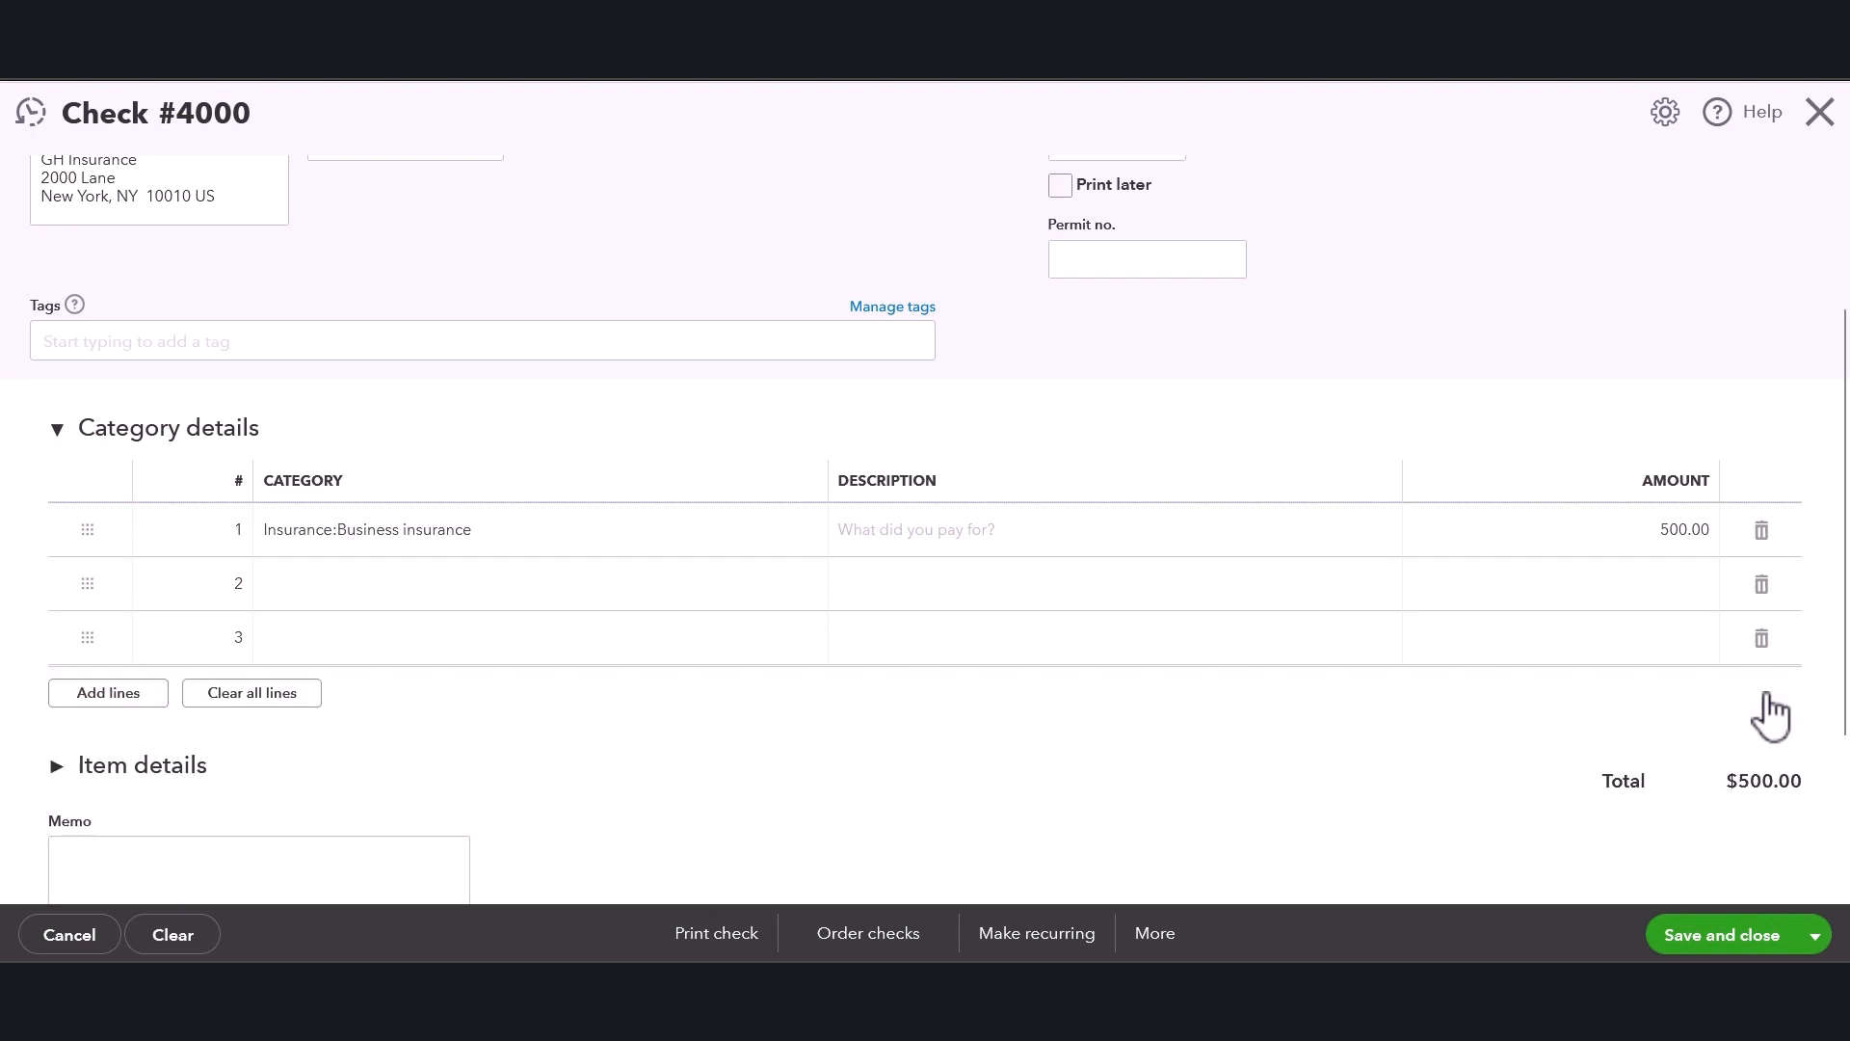
left_click(1763, 639)
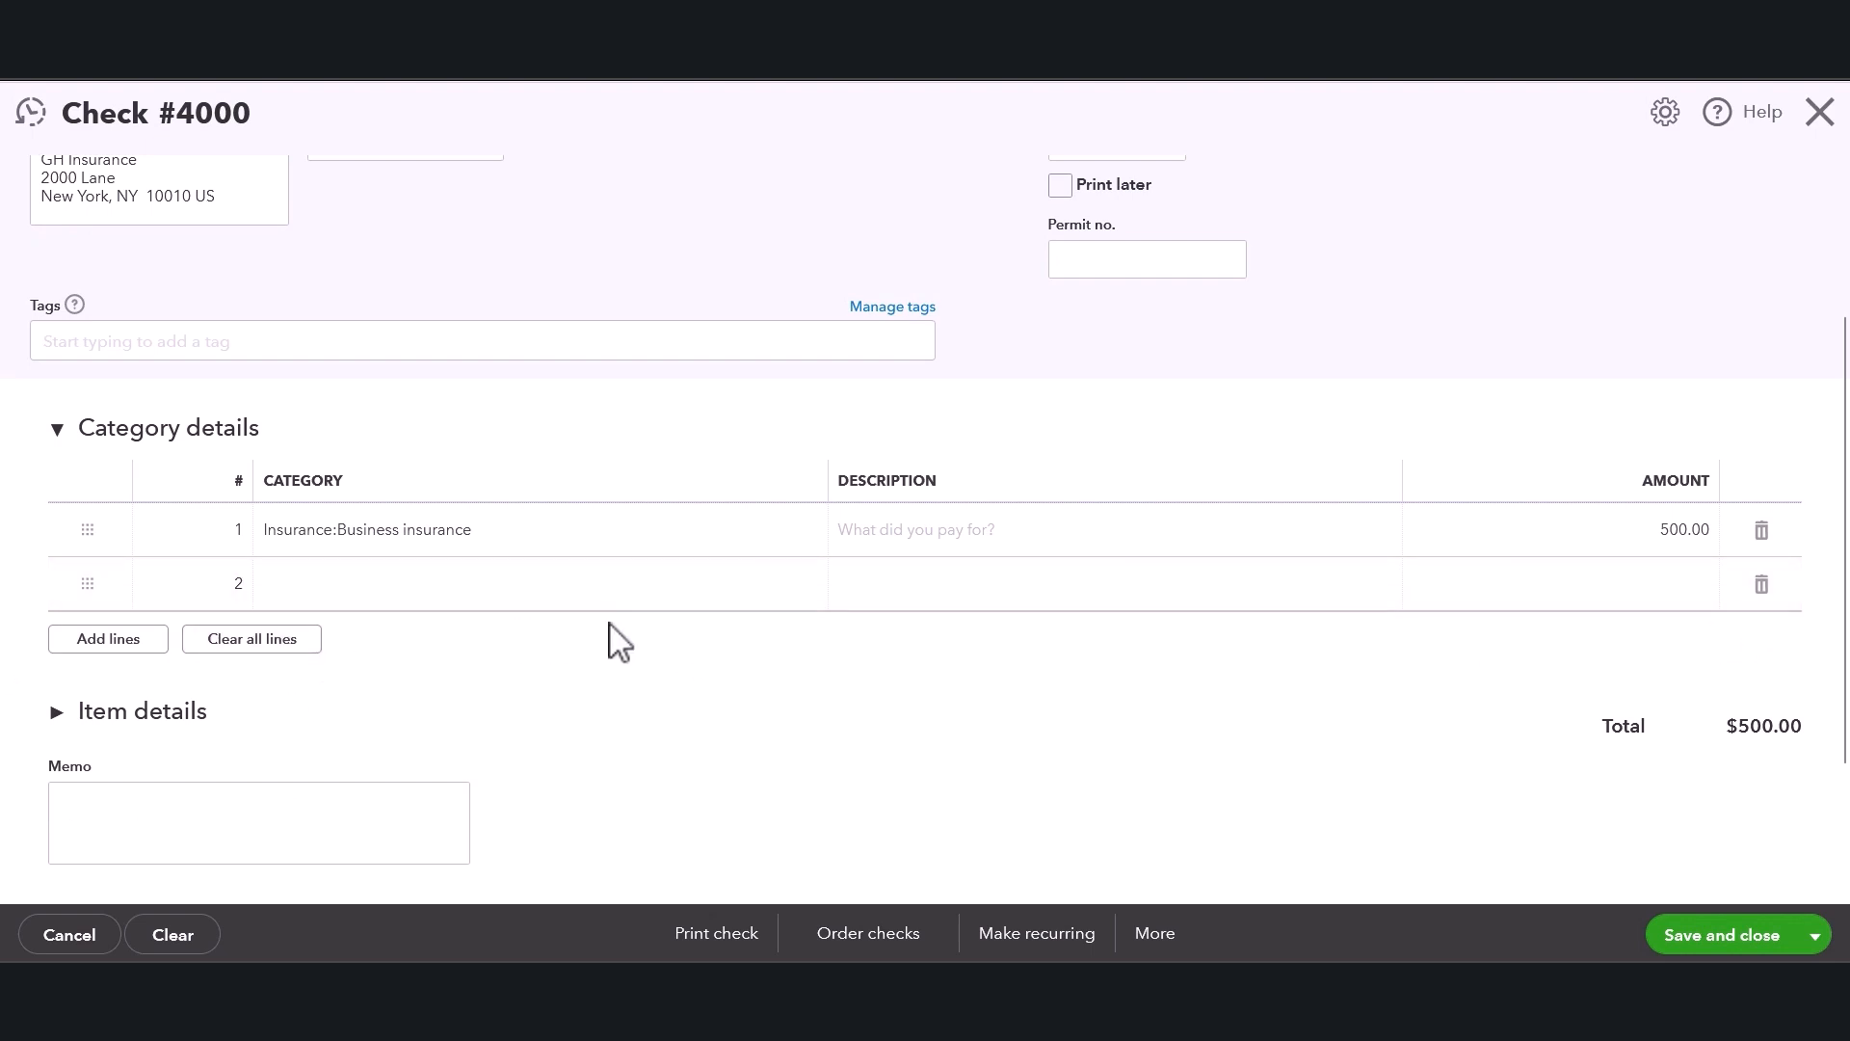
Examine the Item details section and its product/service list without selecting anything.
scroll(617, 640, "down", 1)
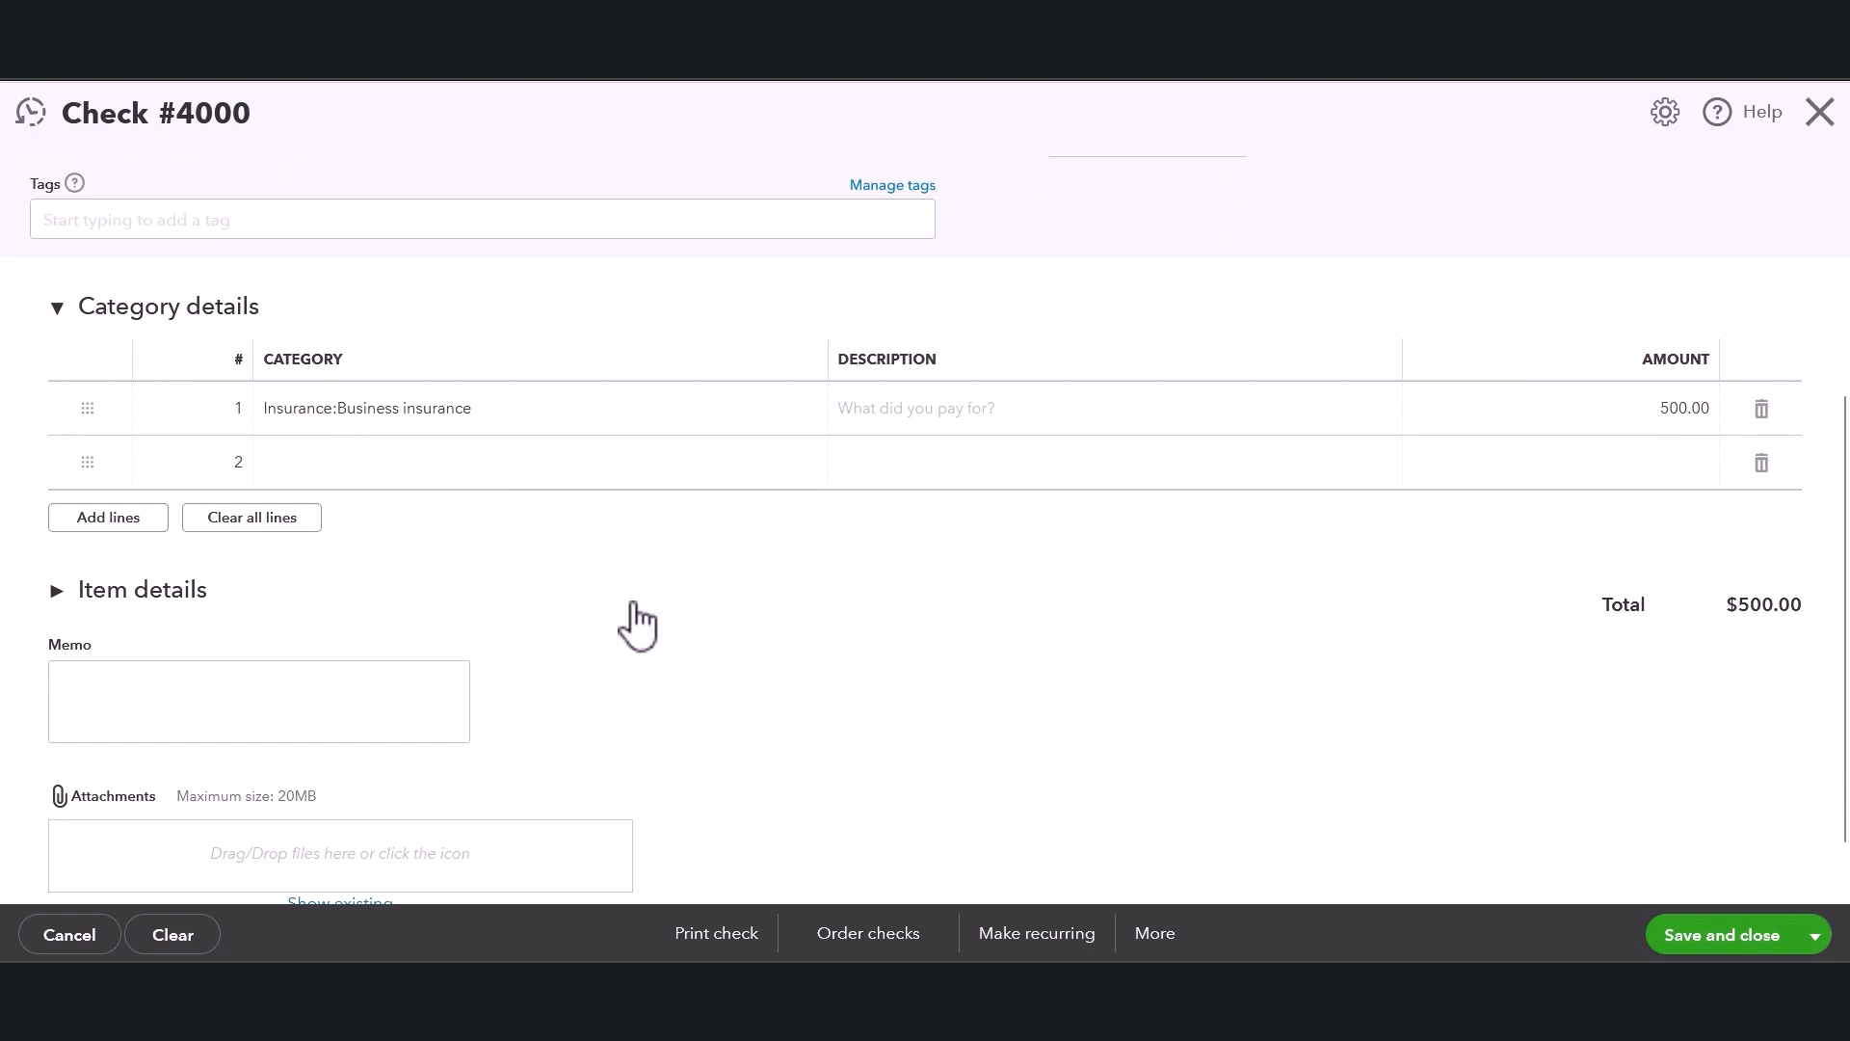
scroll(622, 622, "down", 1)
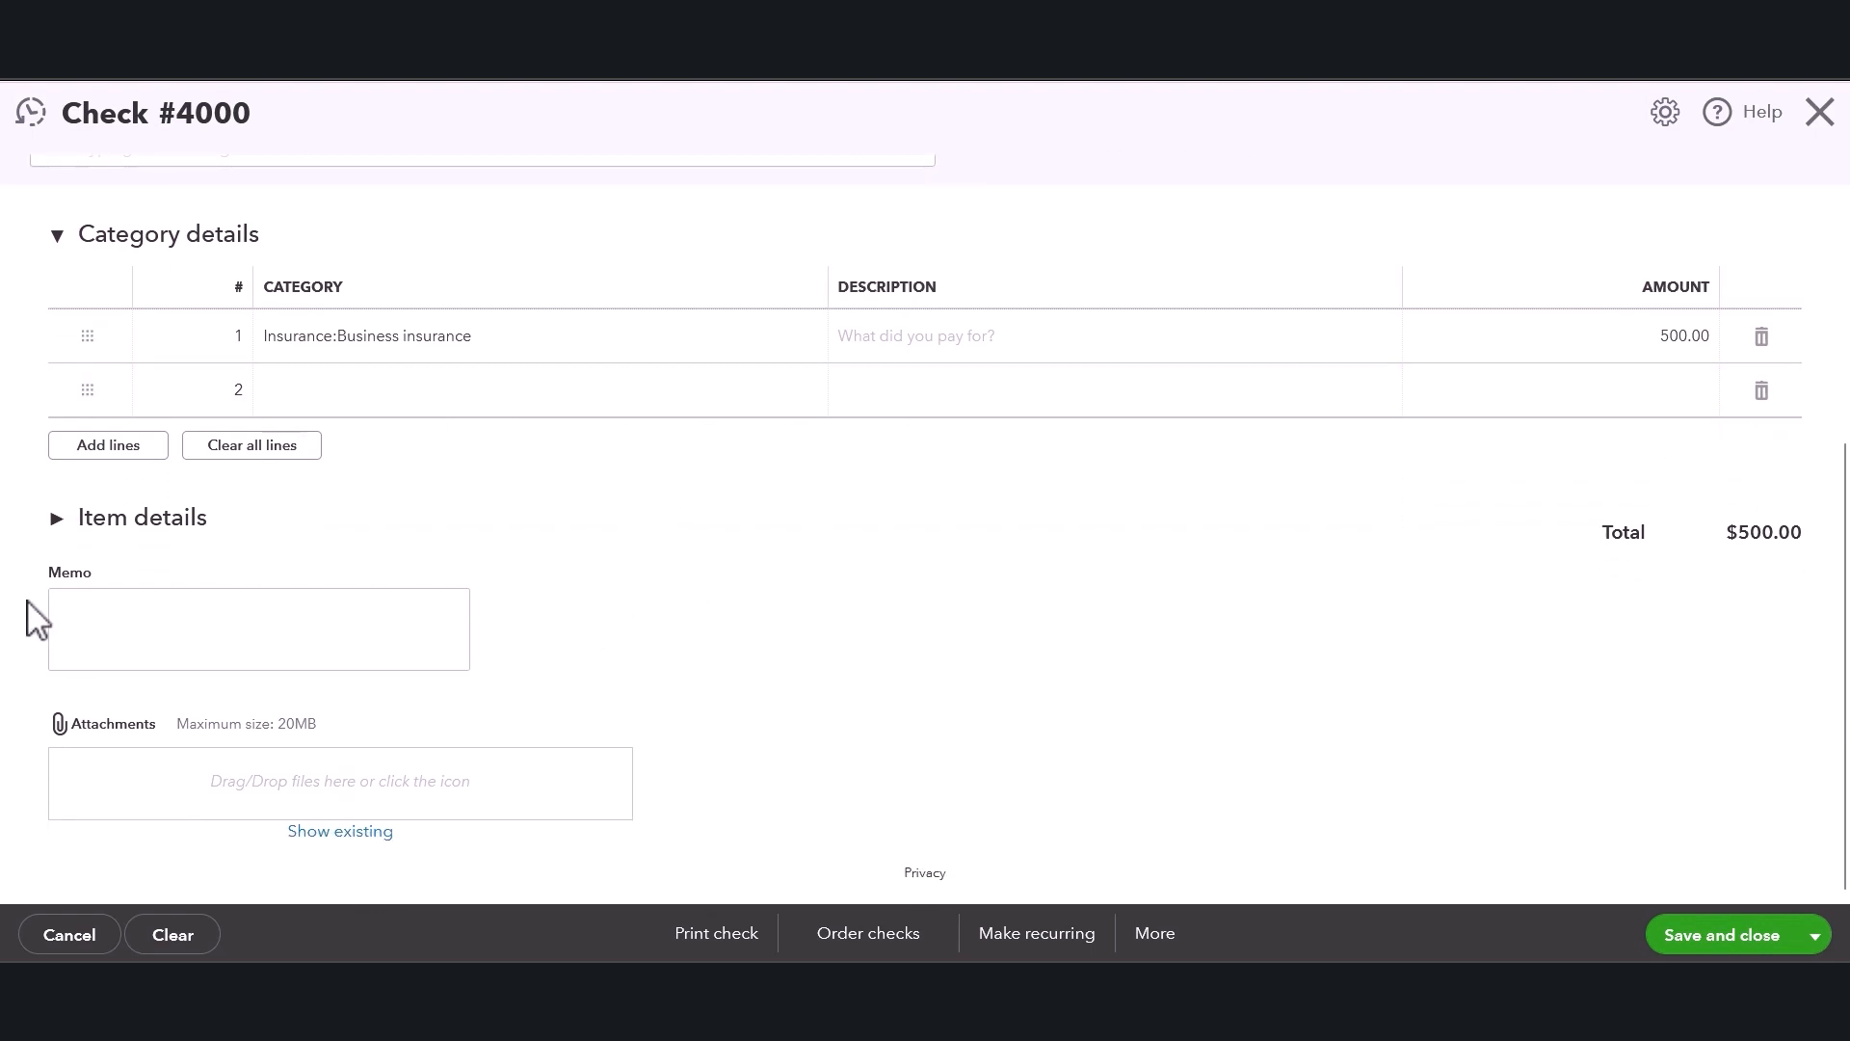
left_click(56, 520)
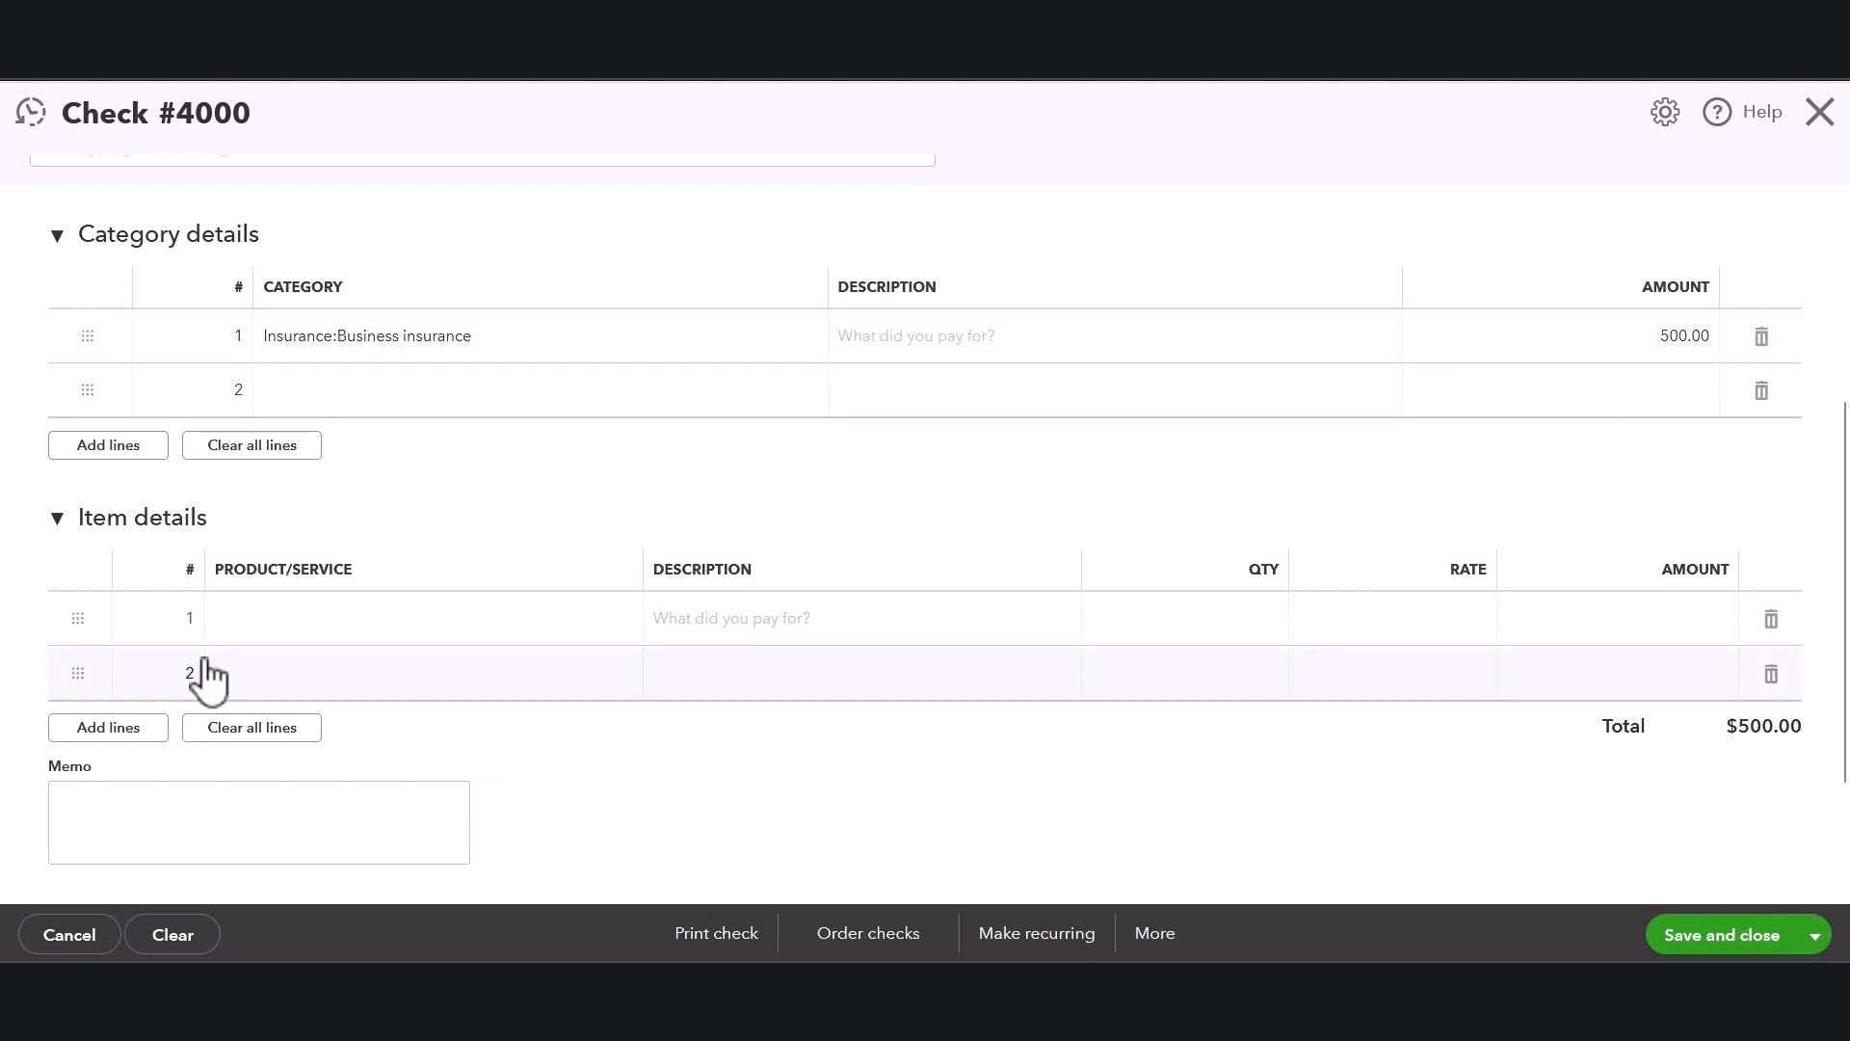
left_click(448, 641)
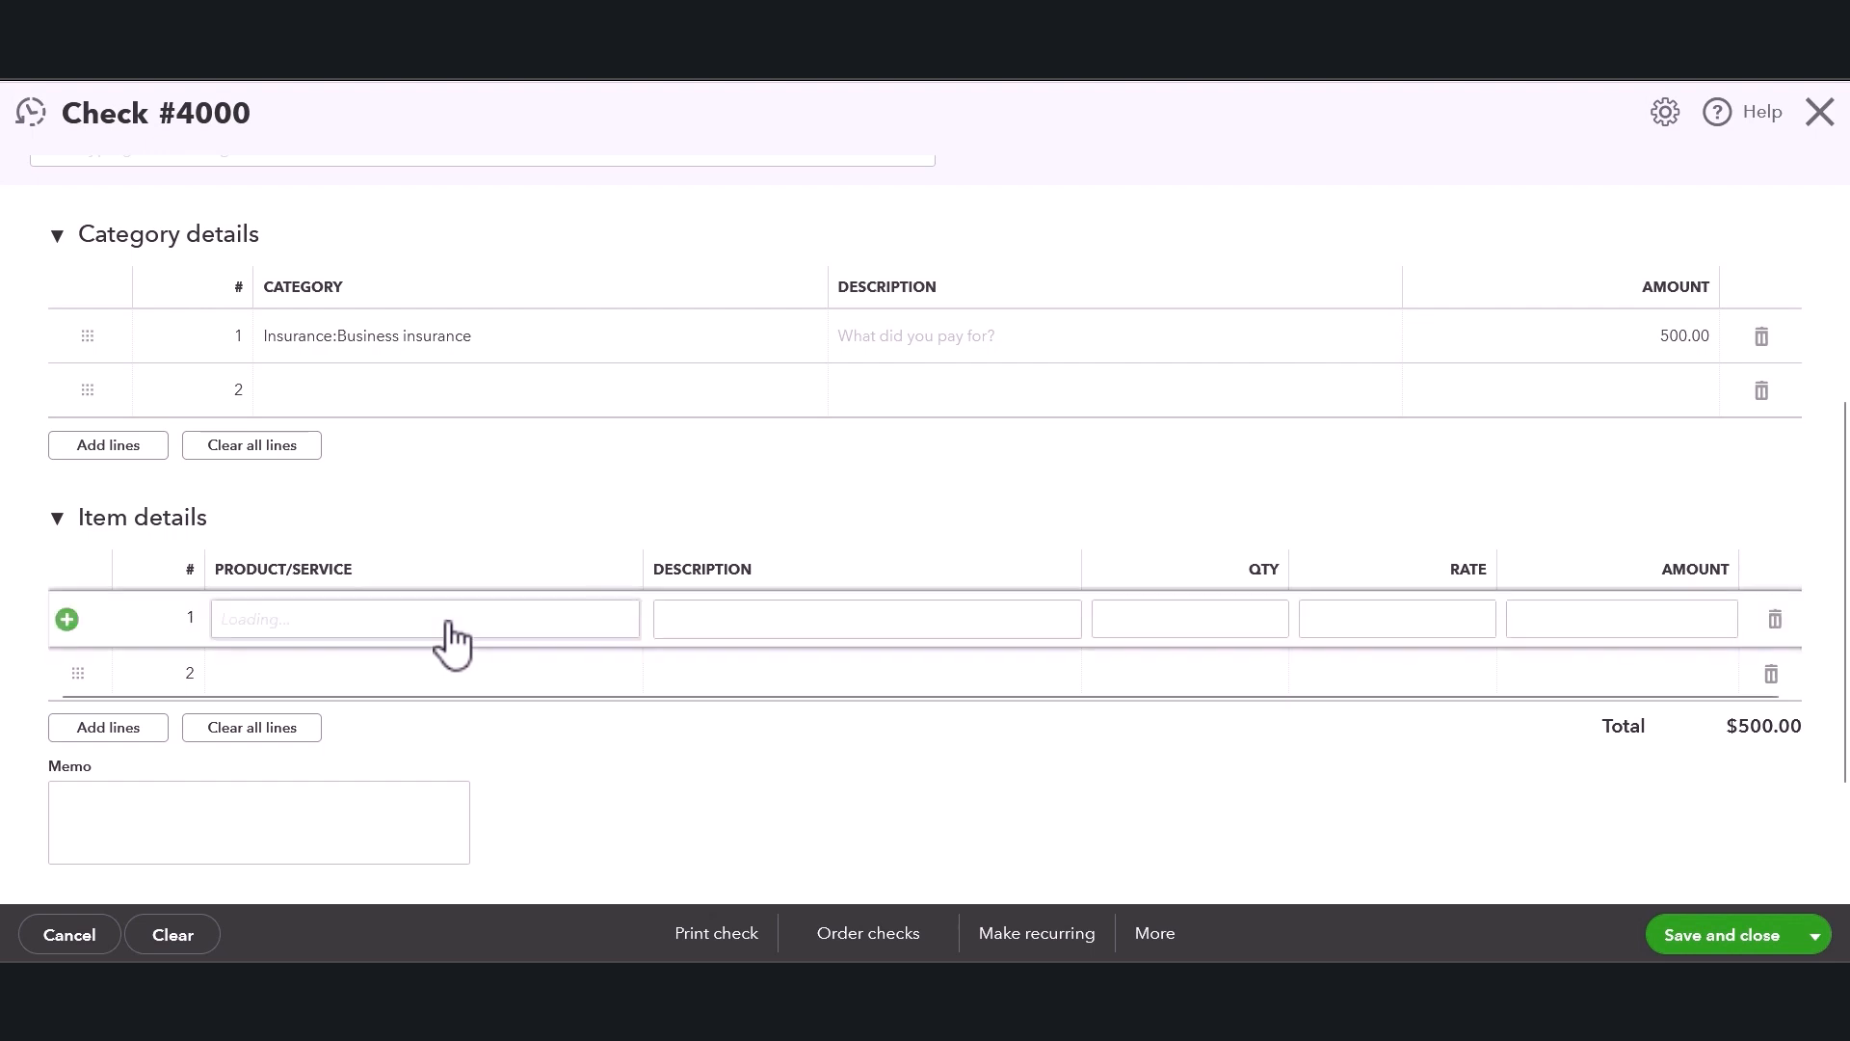
left_click(615, 629)
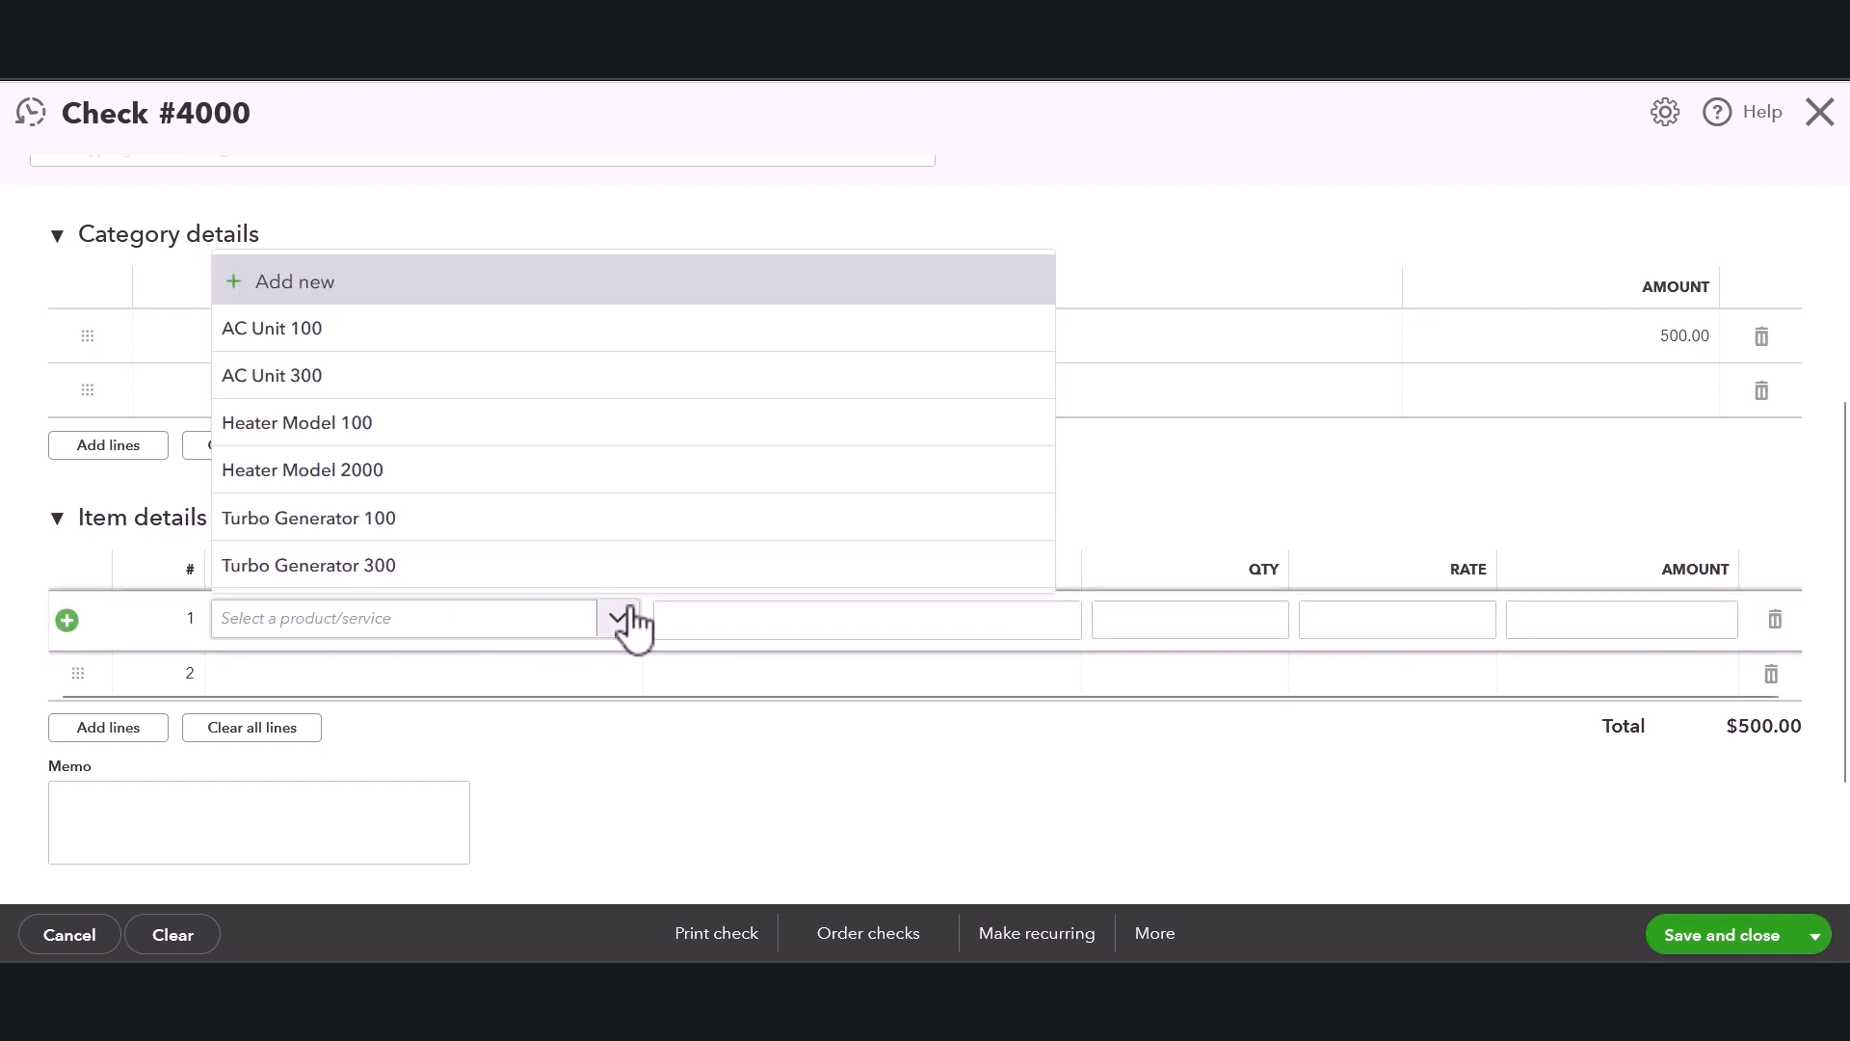
left_click(1219, 486)
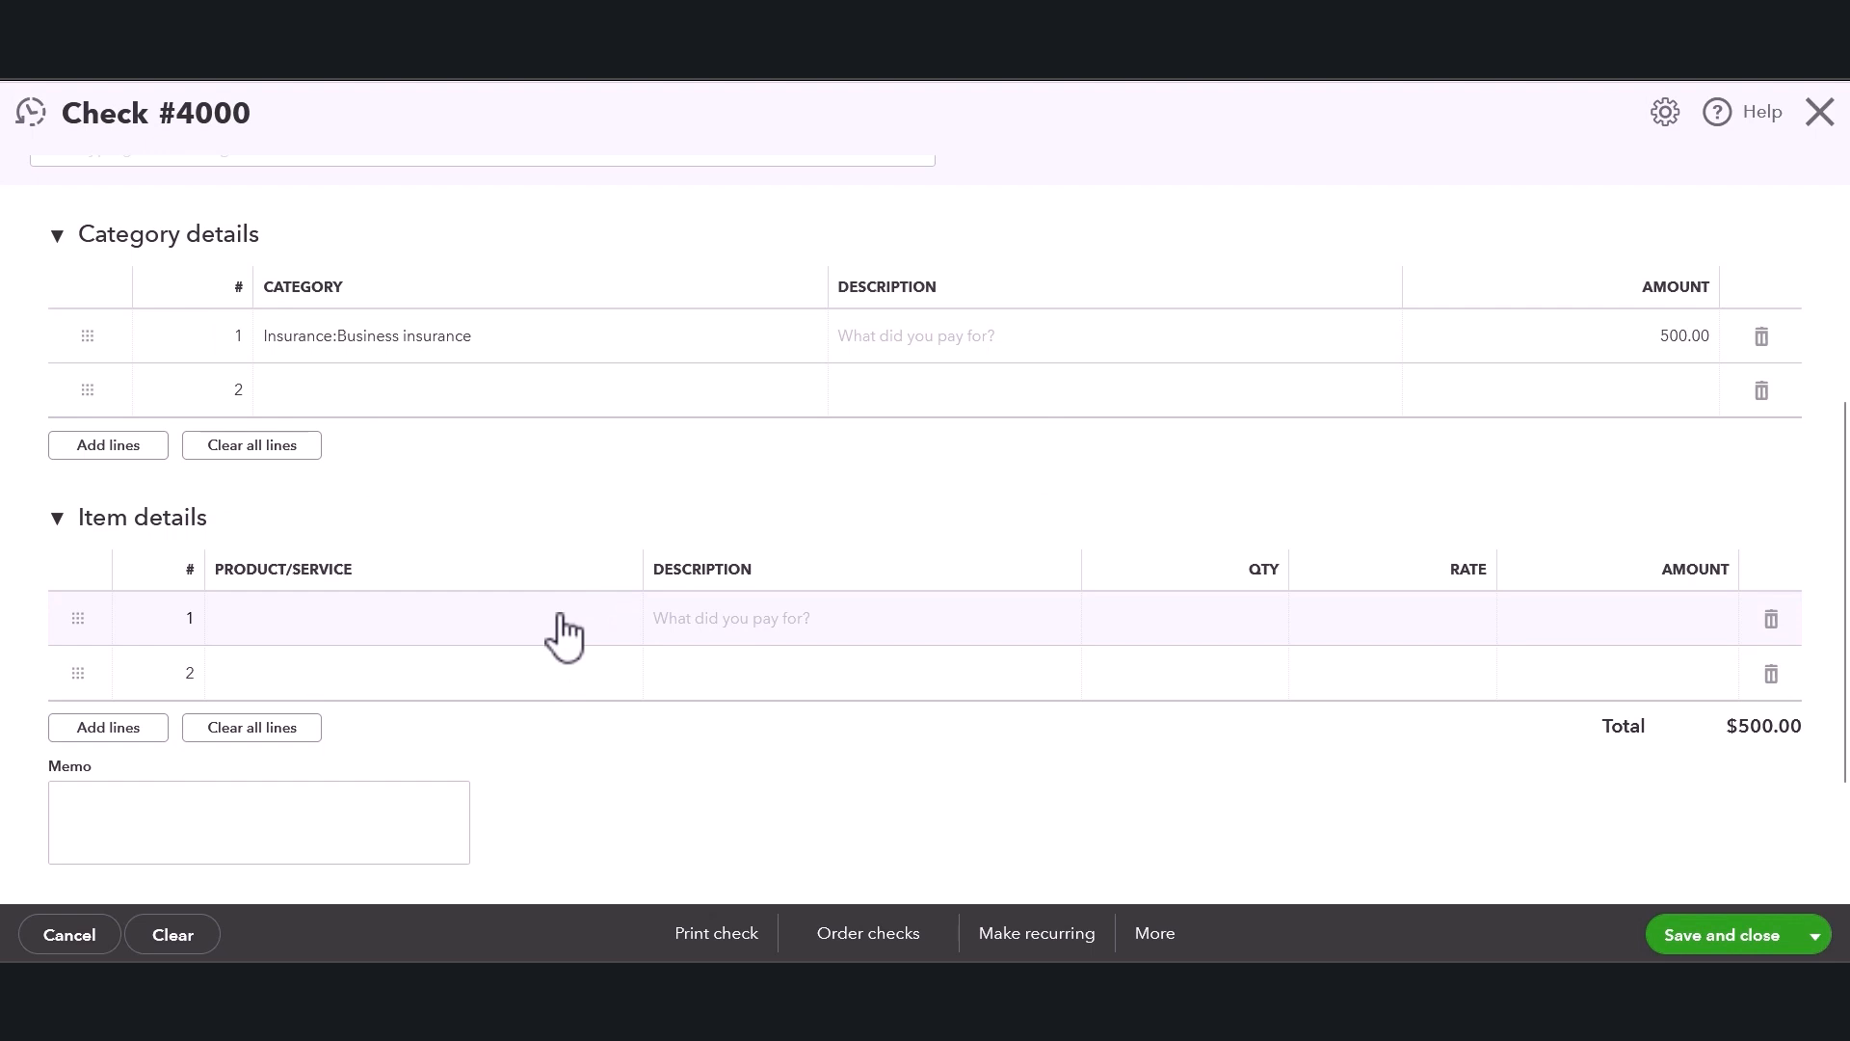
left_click(57, 519)
Review the check form's header fields, category lines, item details, memo and attachment area.
scroll(446, 619, "up", 3)
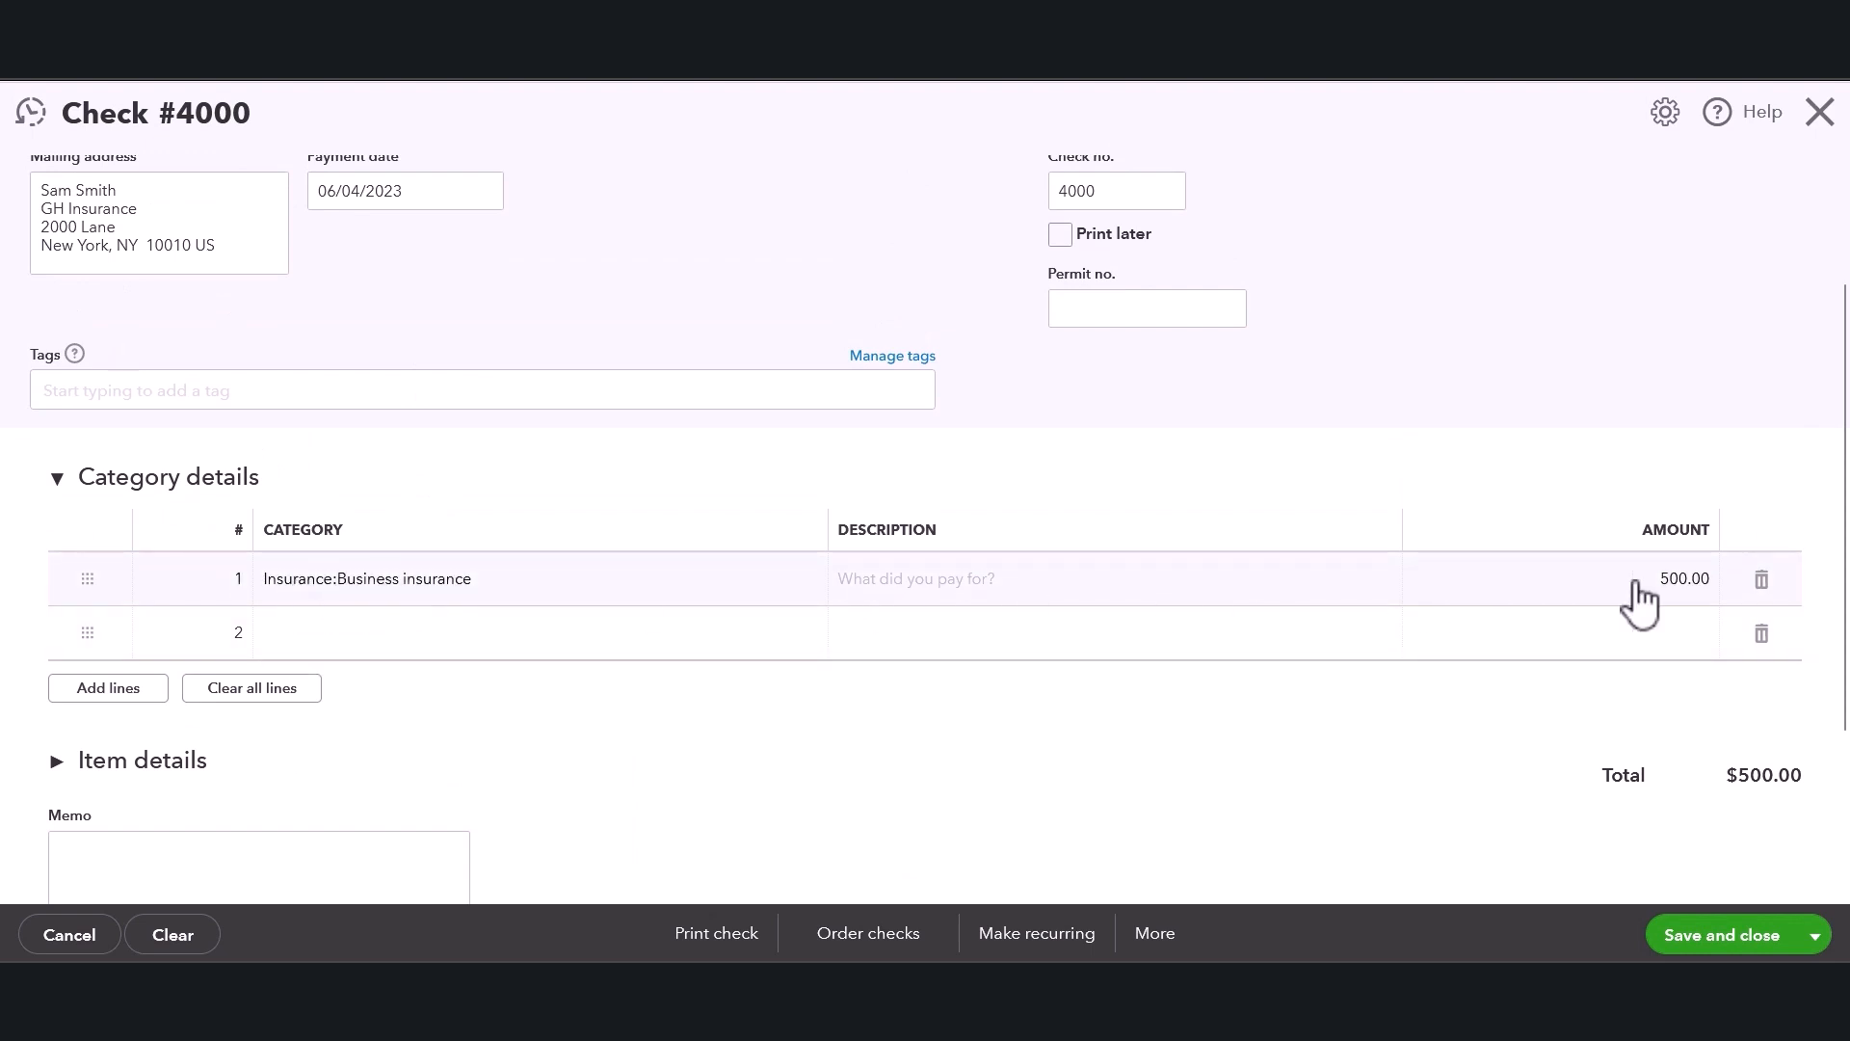
scroll(1689, 605, "up", 2)
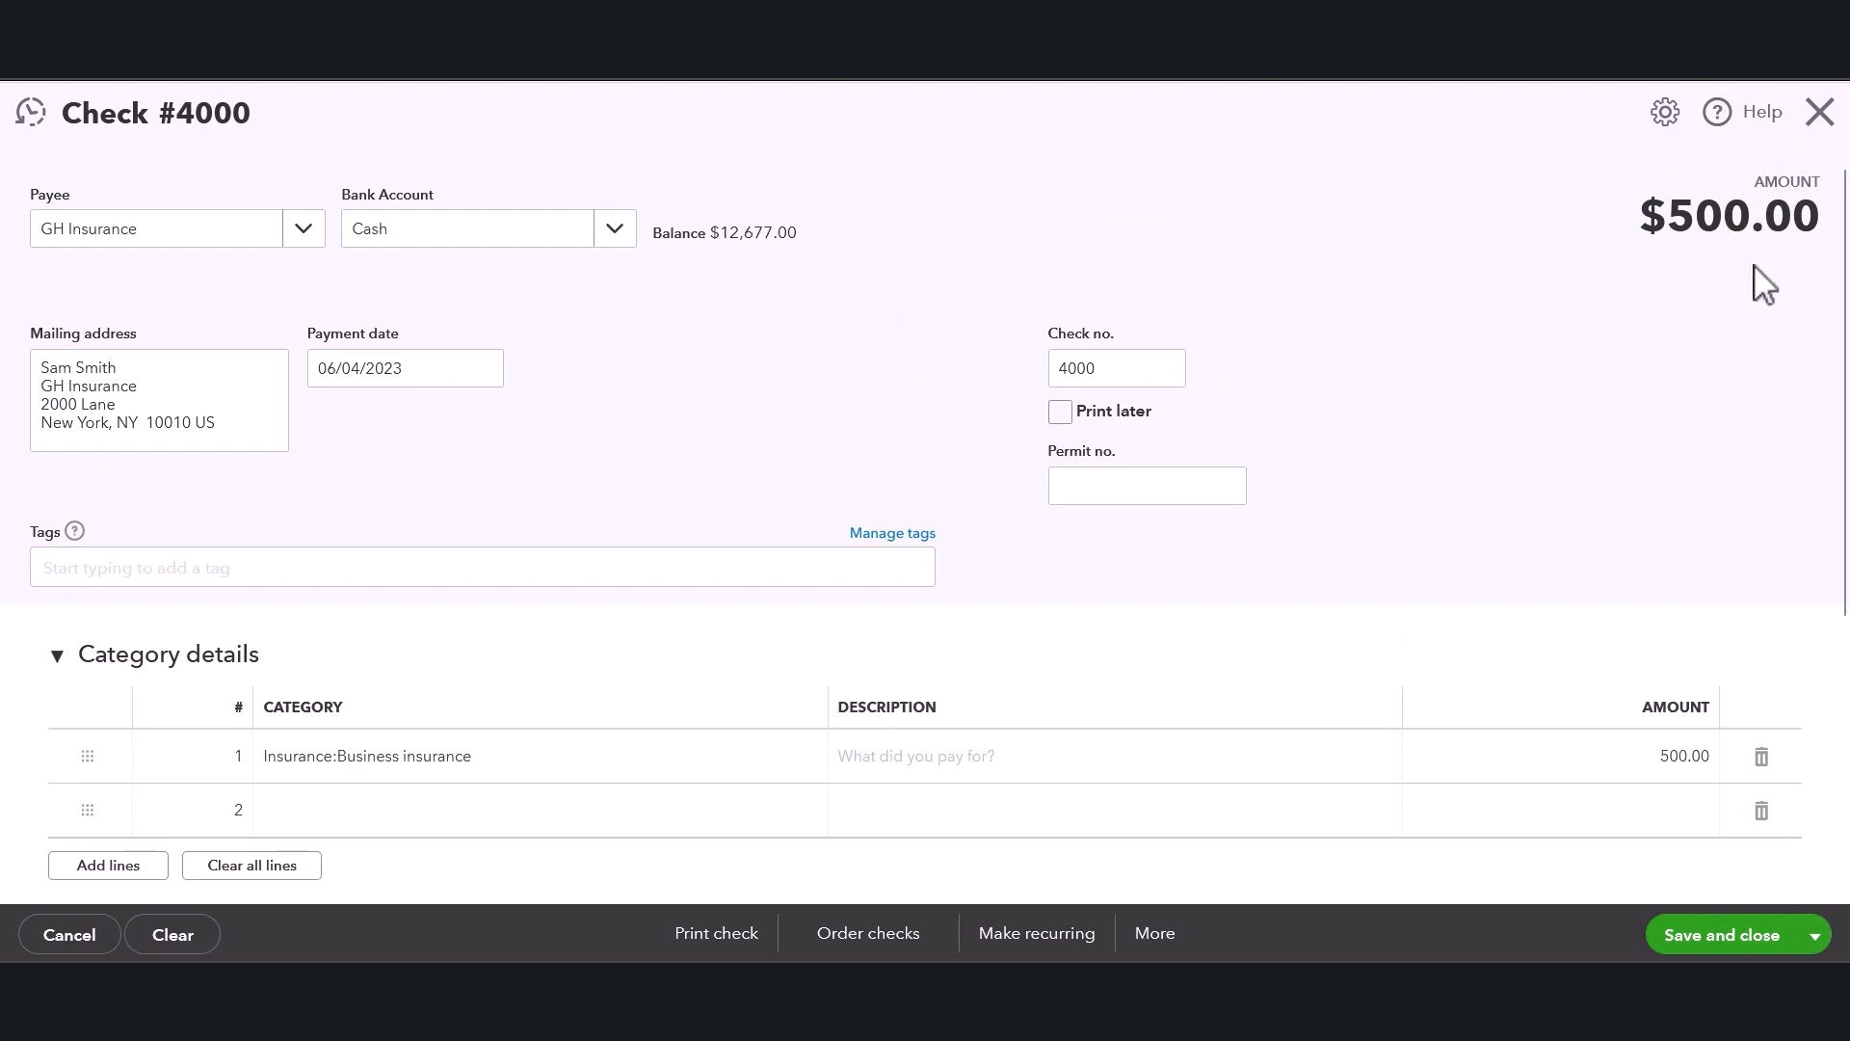
scroll(983, 727, "down", 5)
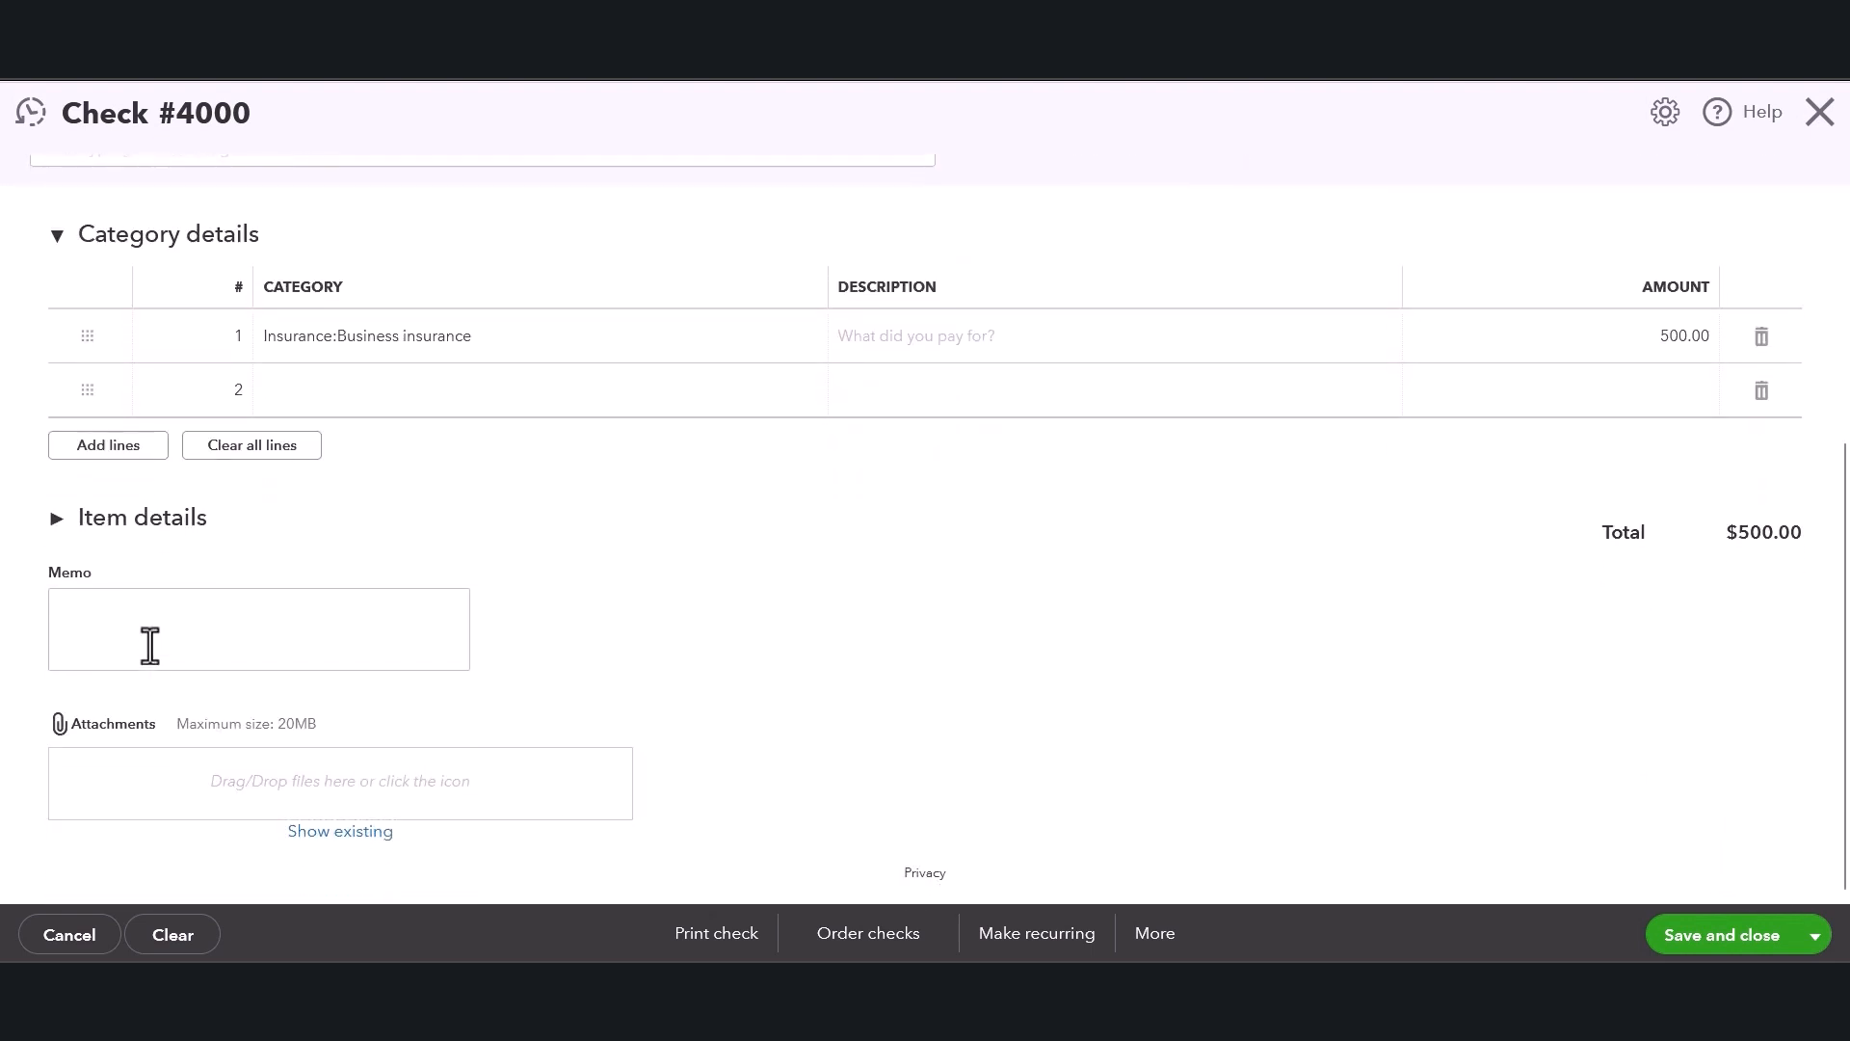
left_click(150, 646)
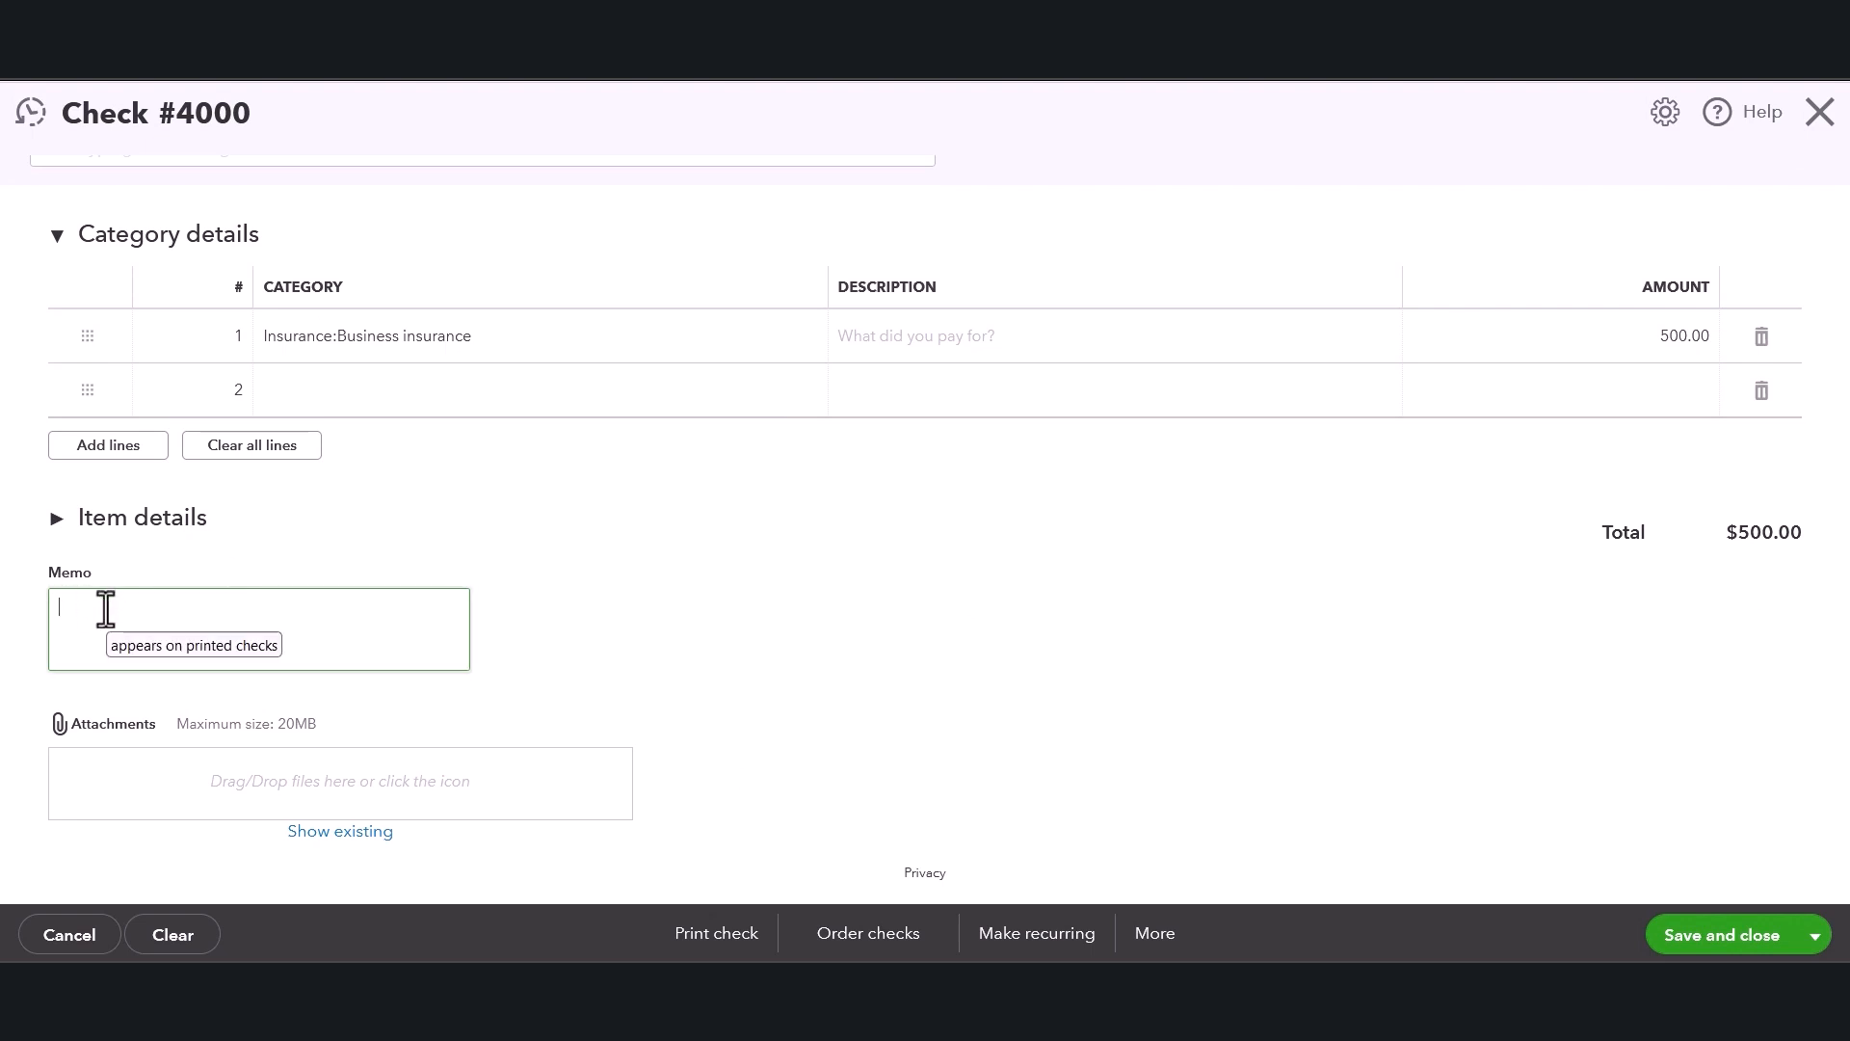
left_click(630, 624)
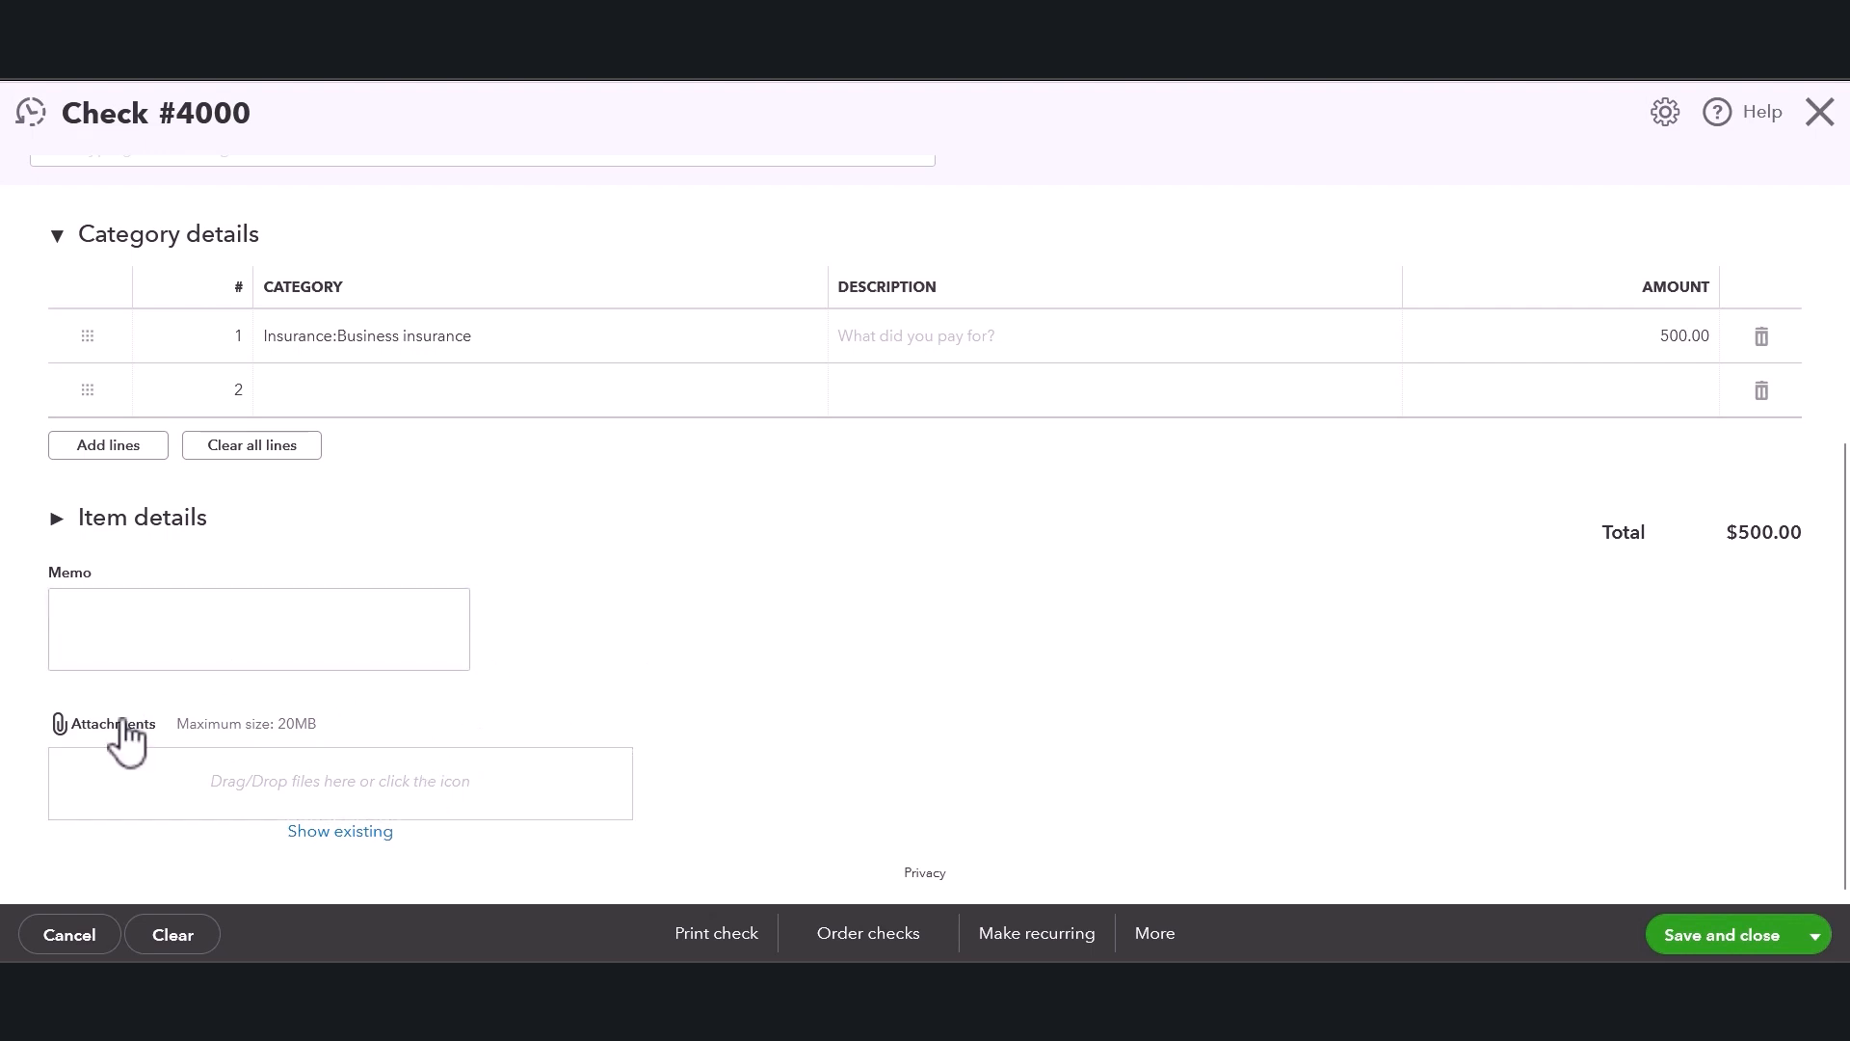
left_click_drag(200, 719, 330, 736)
left_click(962, 559)
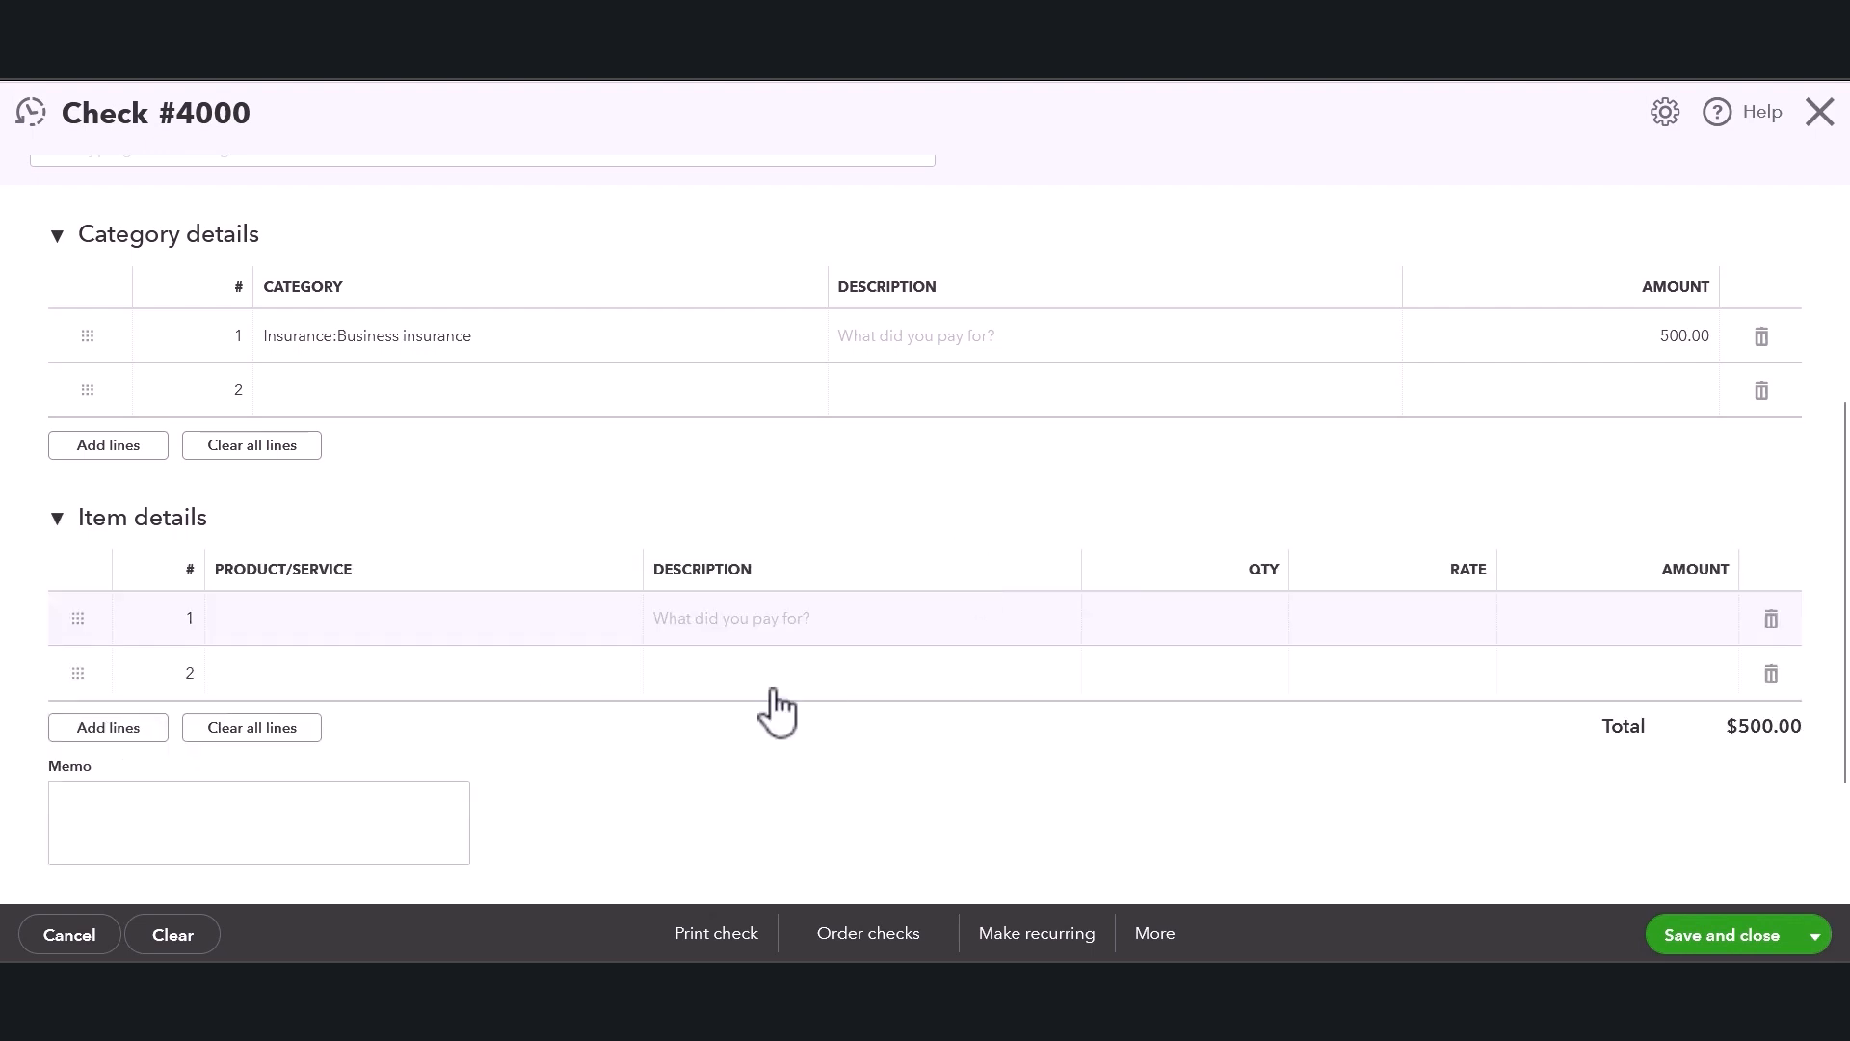
left_click(59, 519)
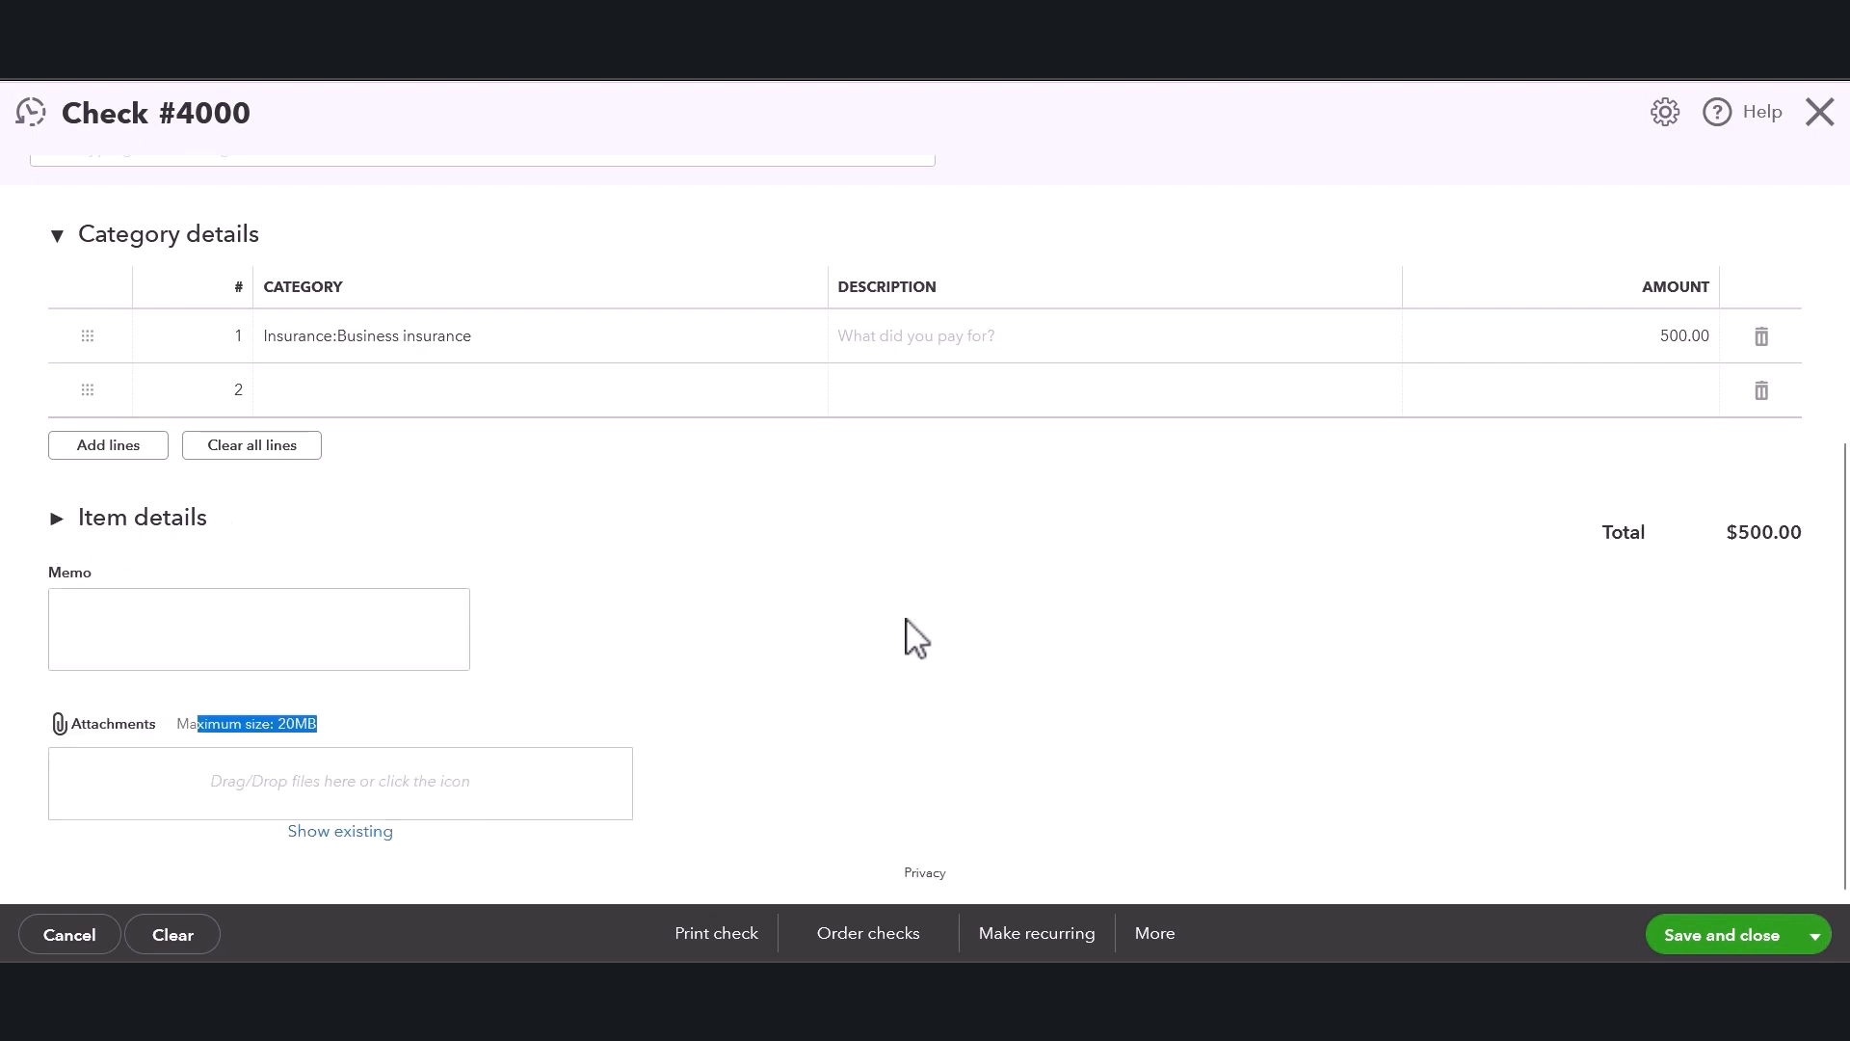
left_click(1530, 613)
scroll(1463, 665, "up", 4)
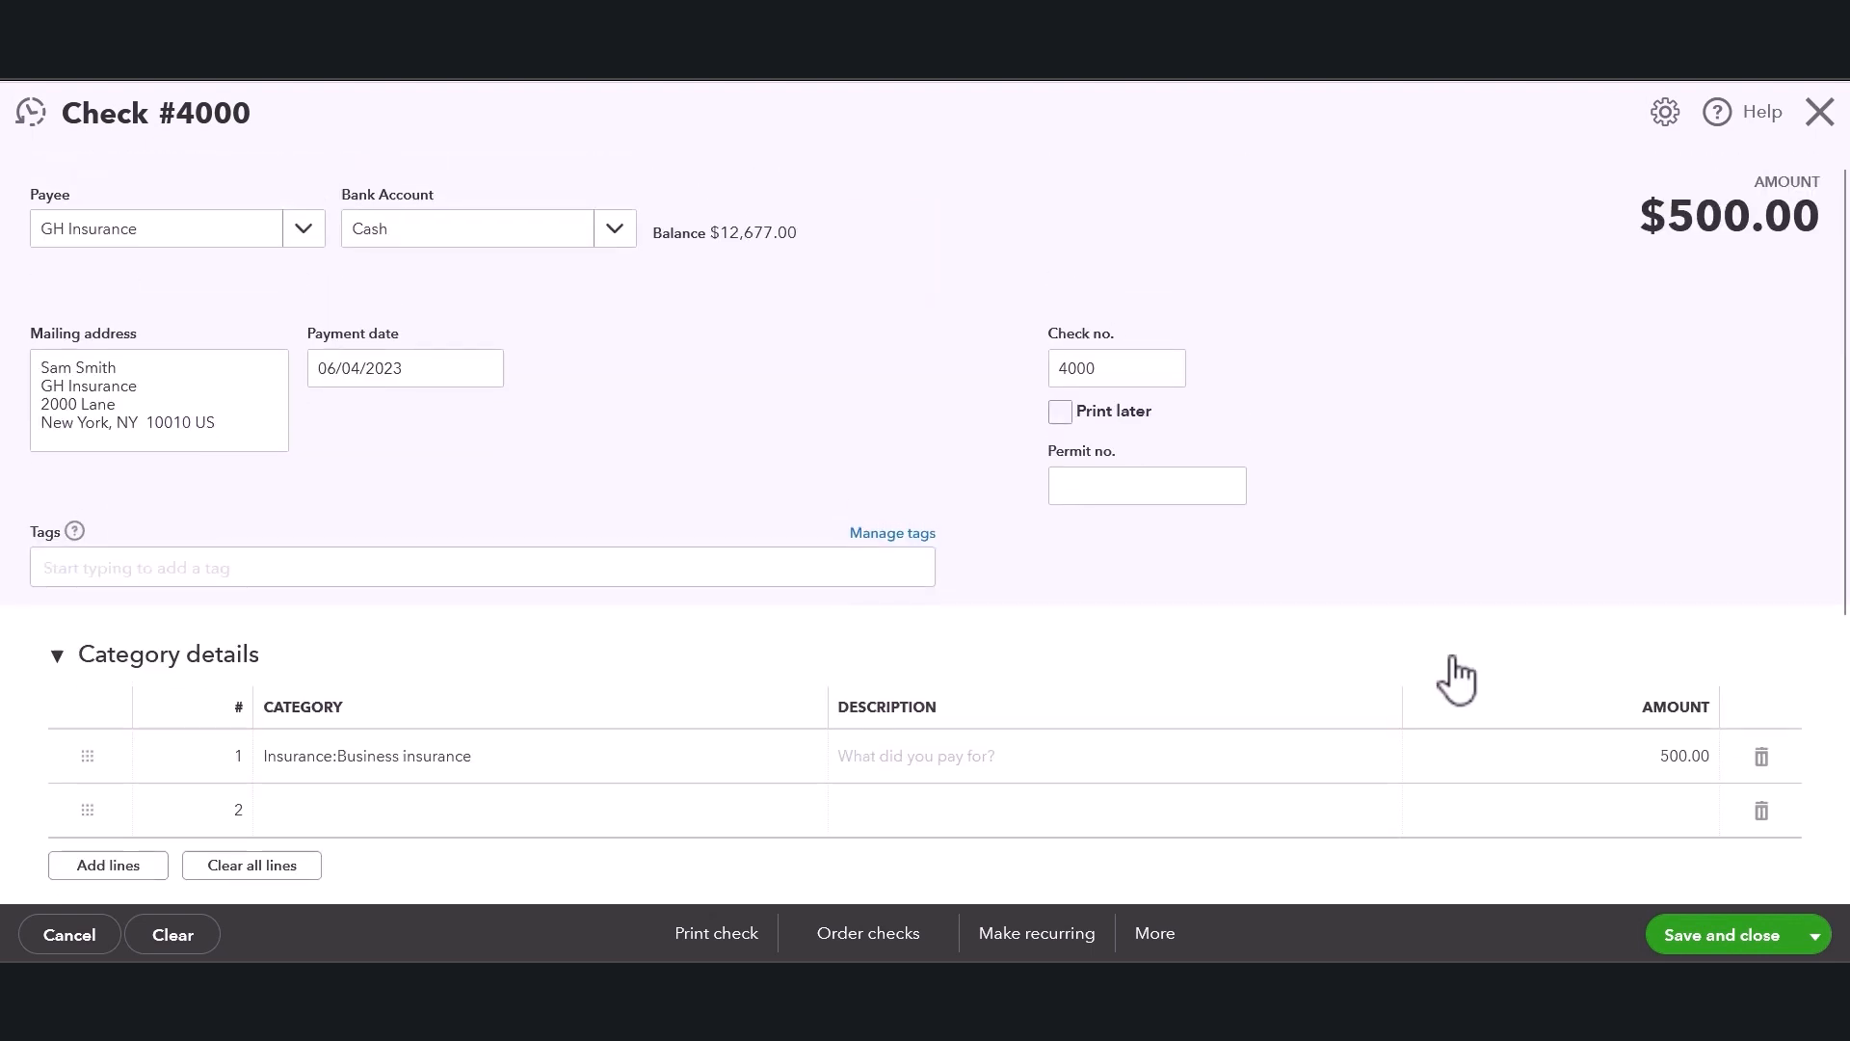
scroll(1373, 536, "down", 1)
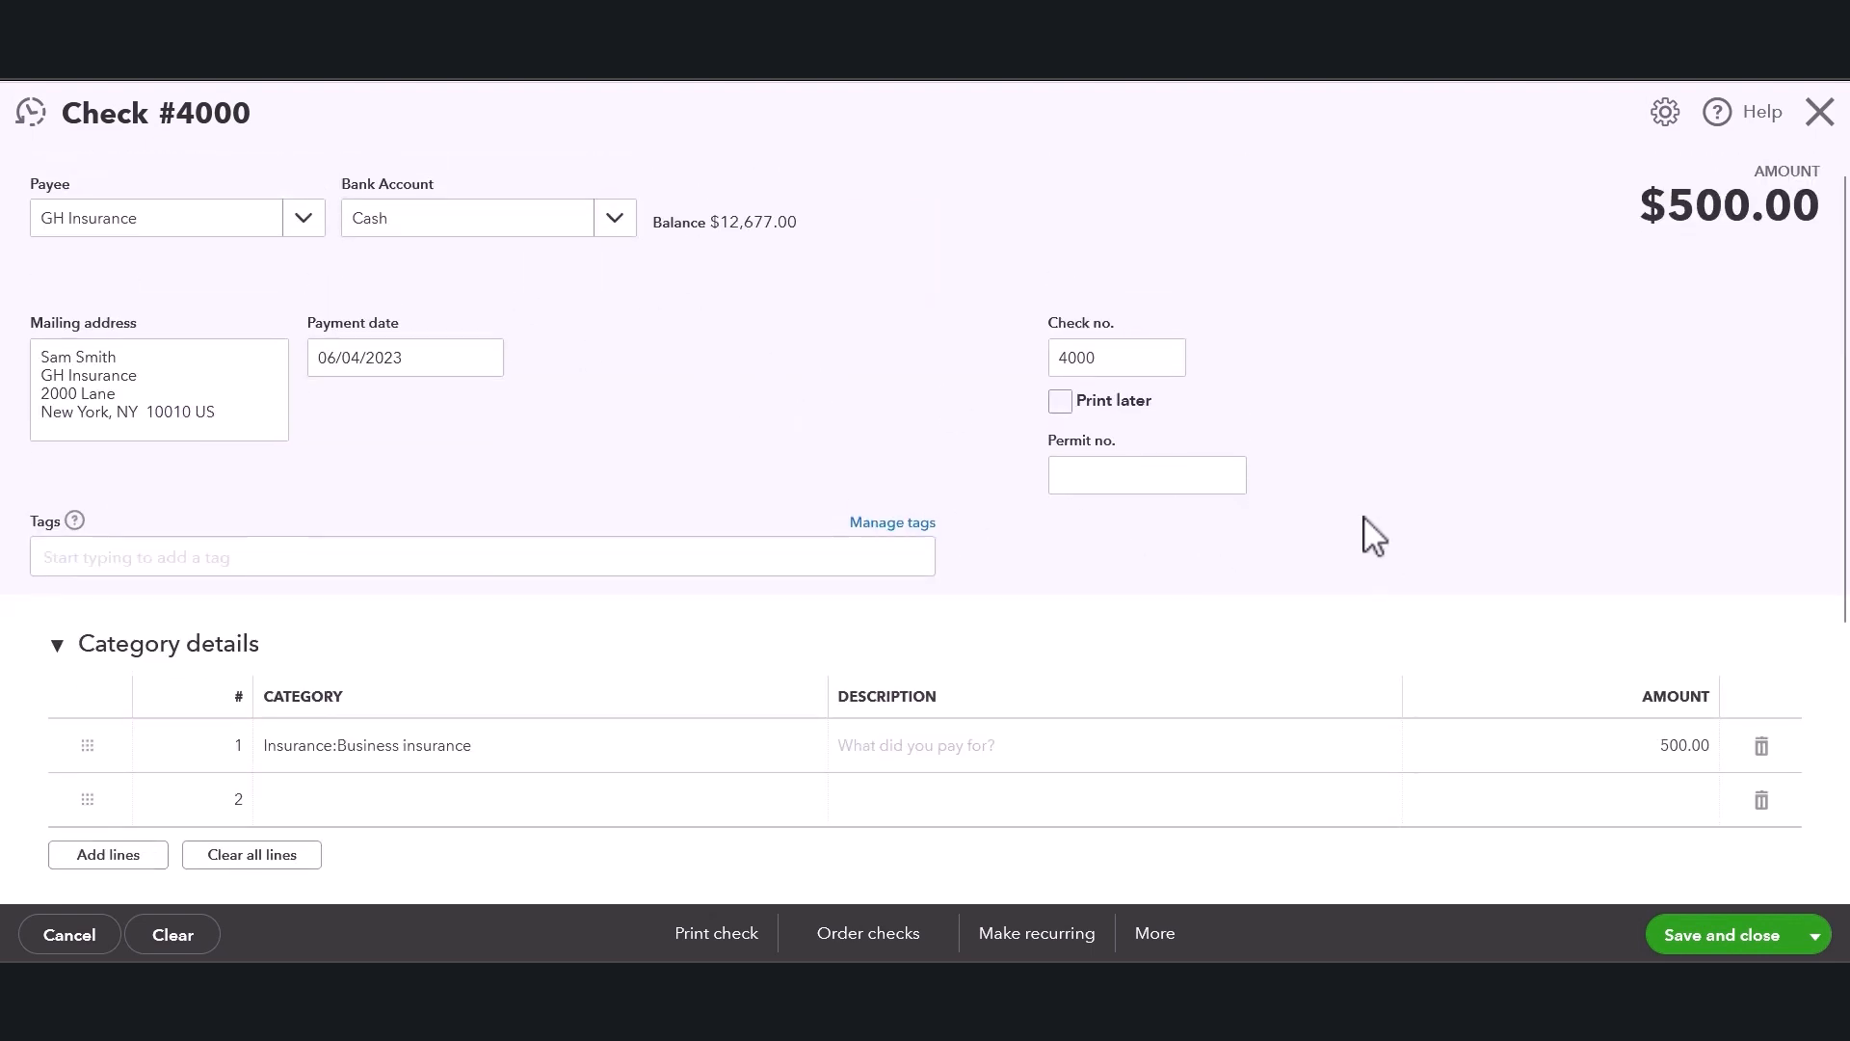
scroll(1373, 535, "down", 4)
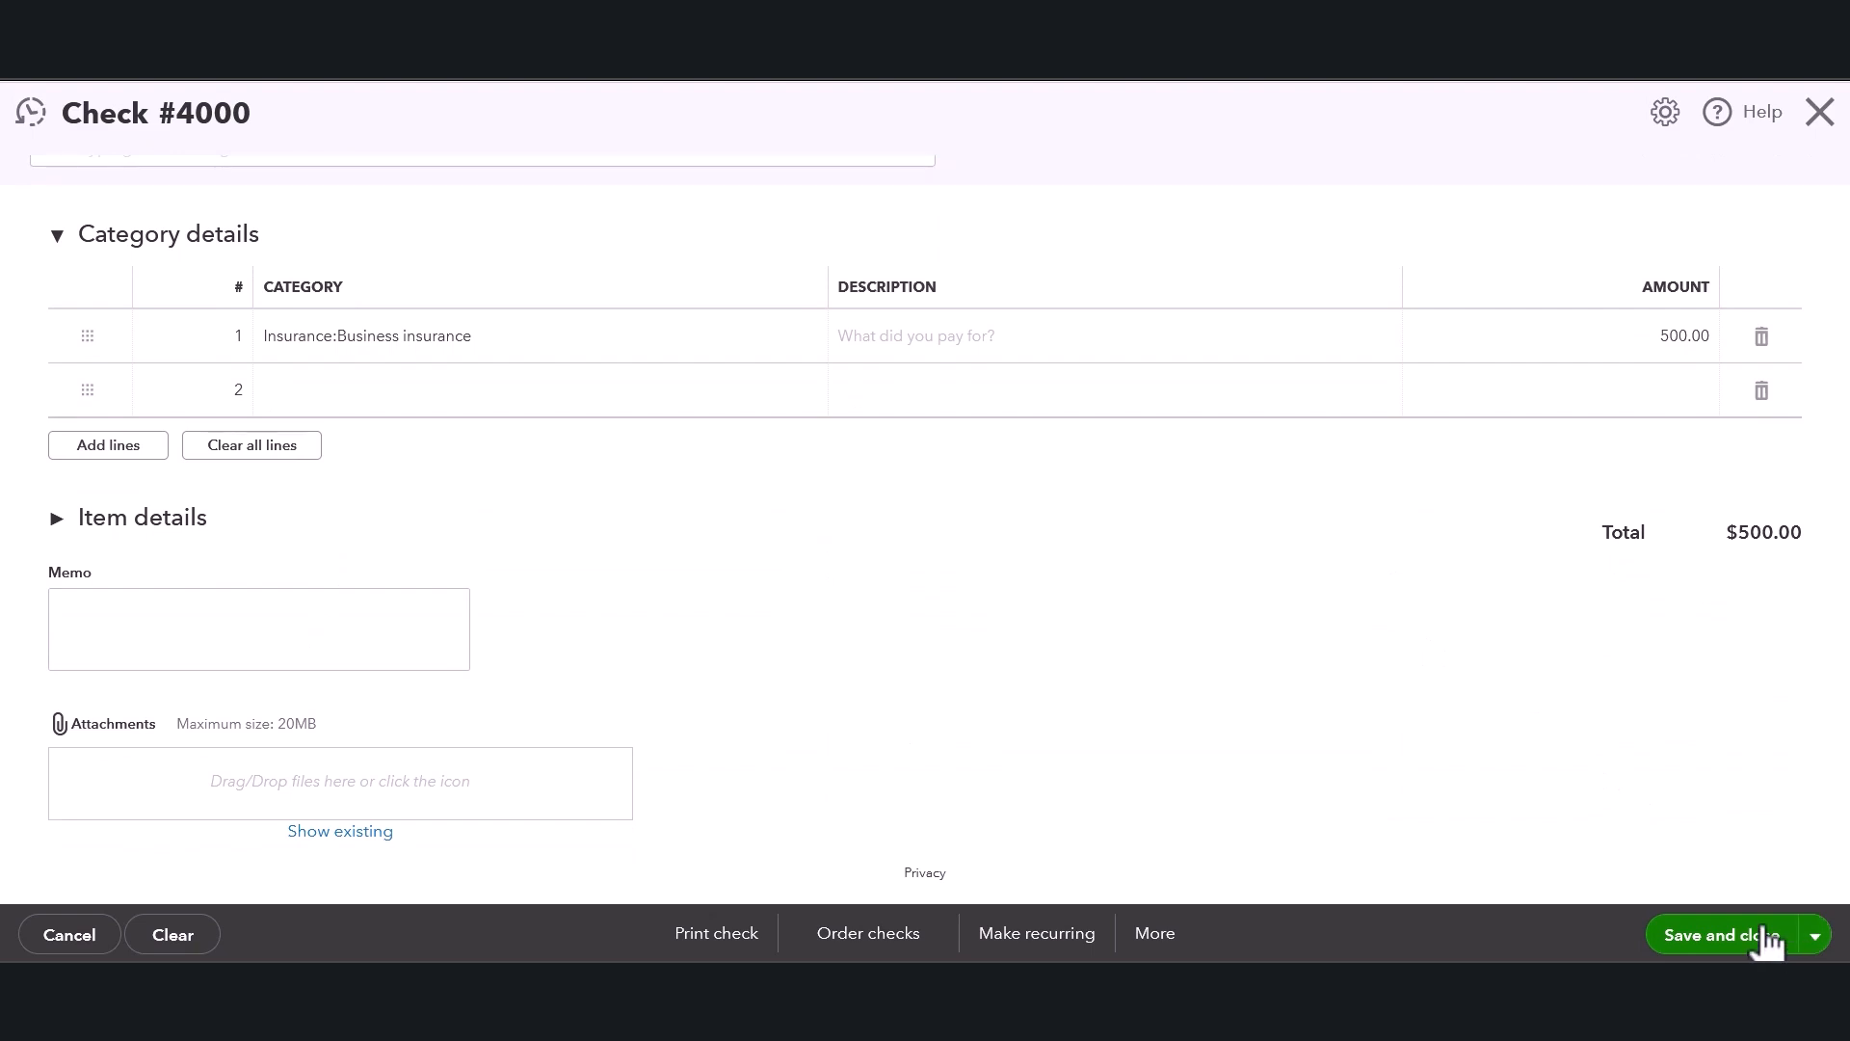
Save and close the check, then view GH Insurance's transactions from the vendor list.
left_click(1721, 935)
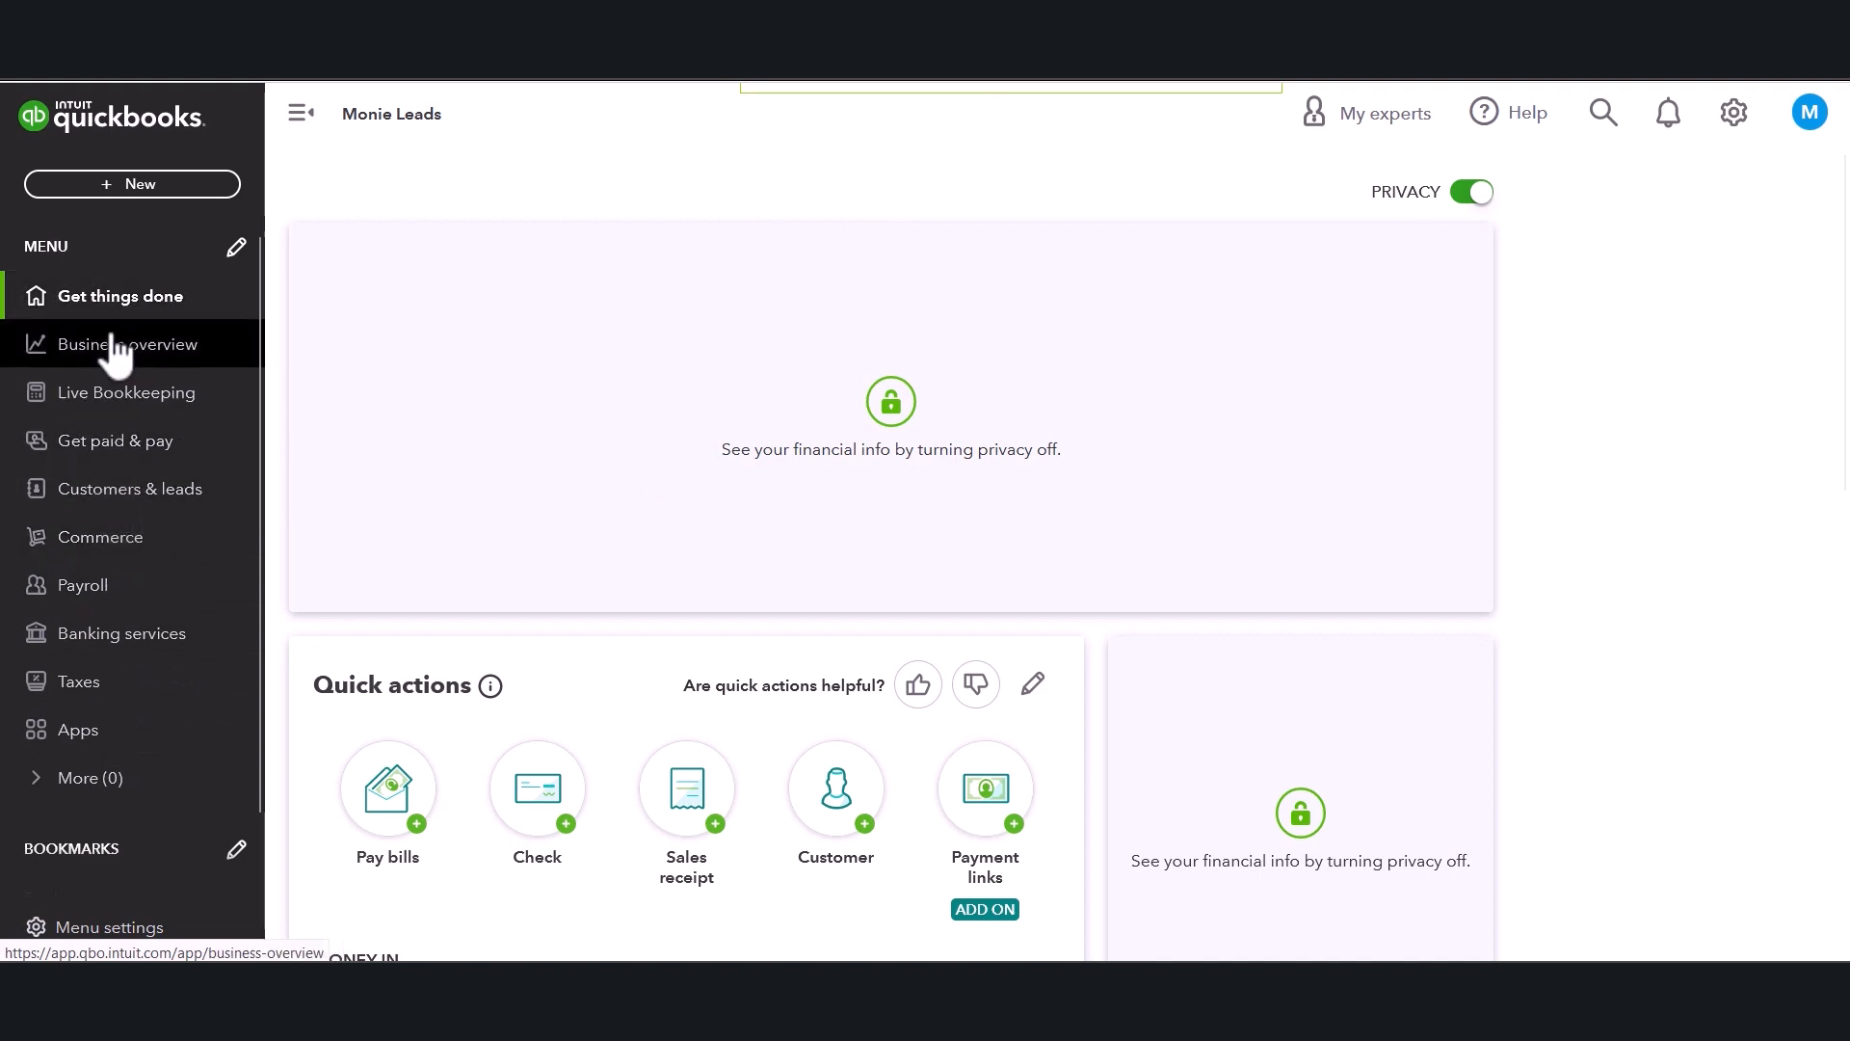
left_click(143, 448)
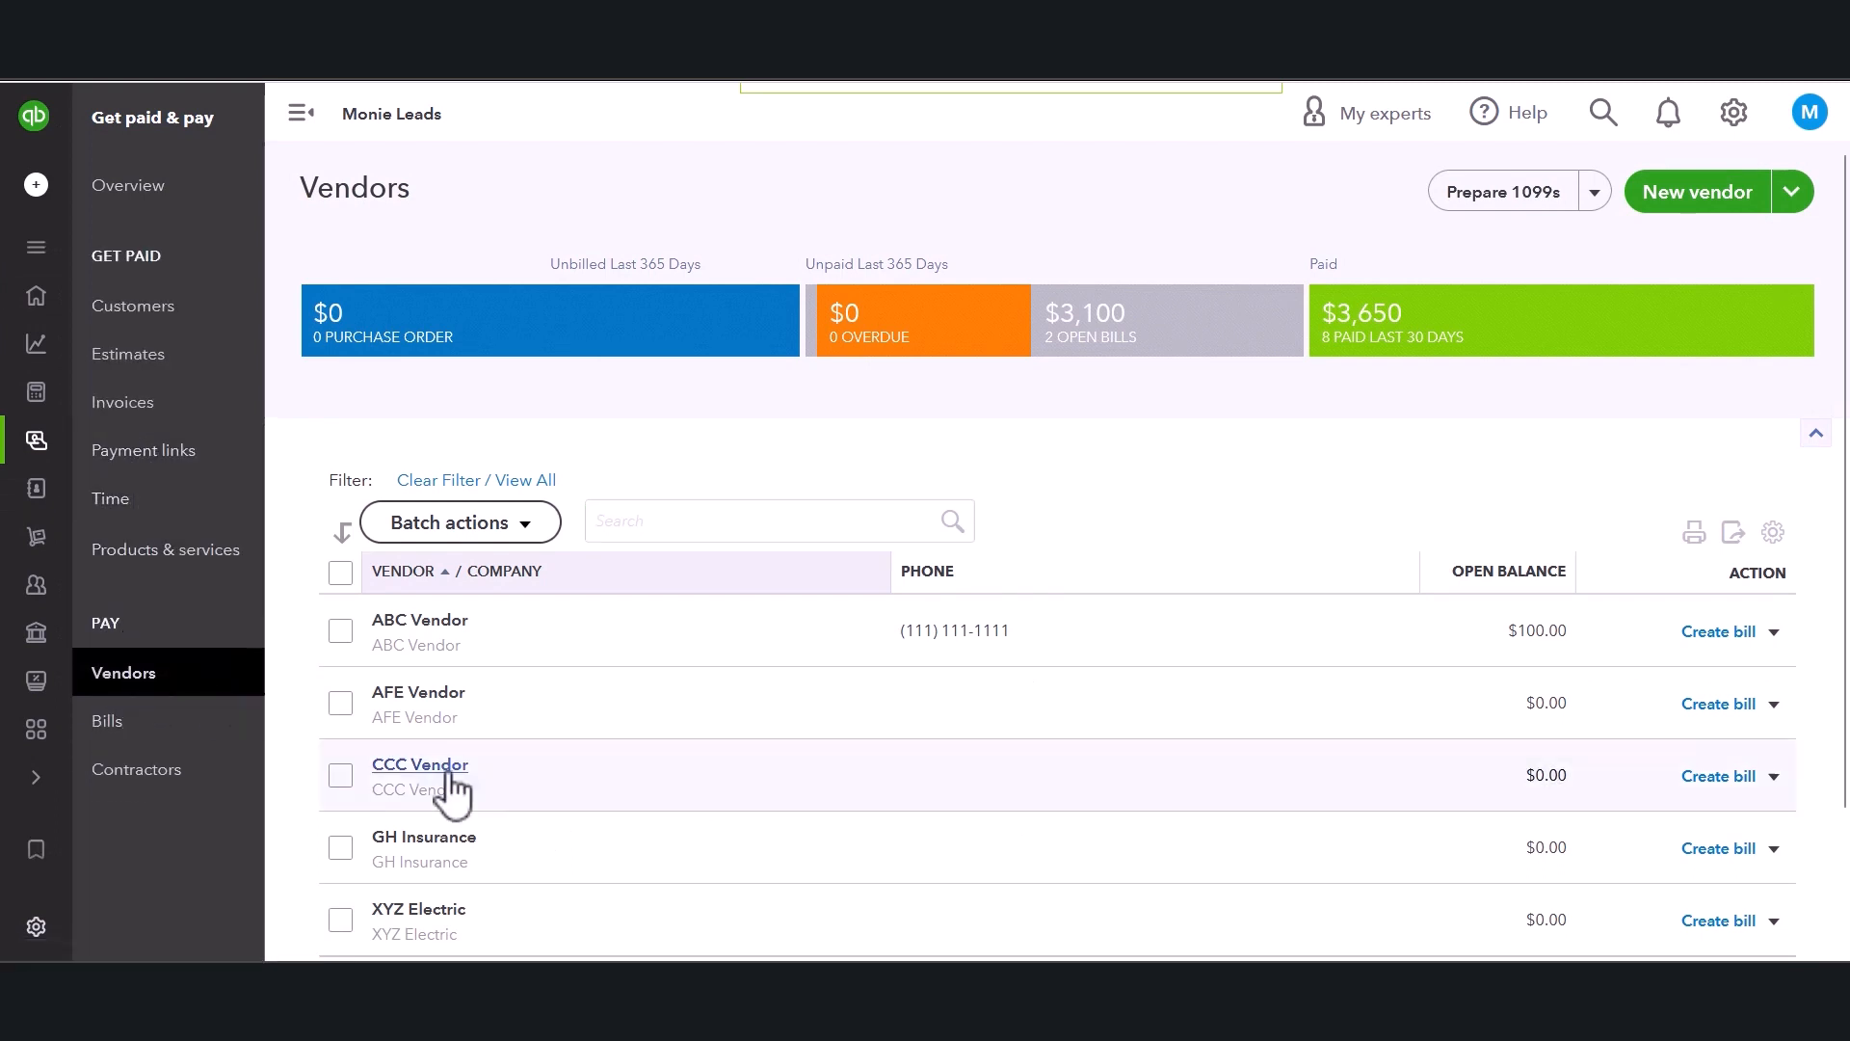
left_click(429, 839)
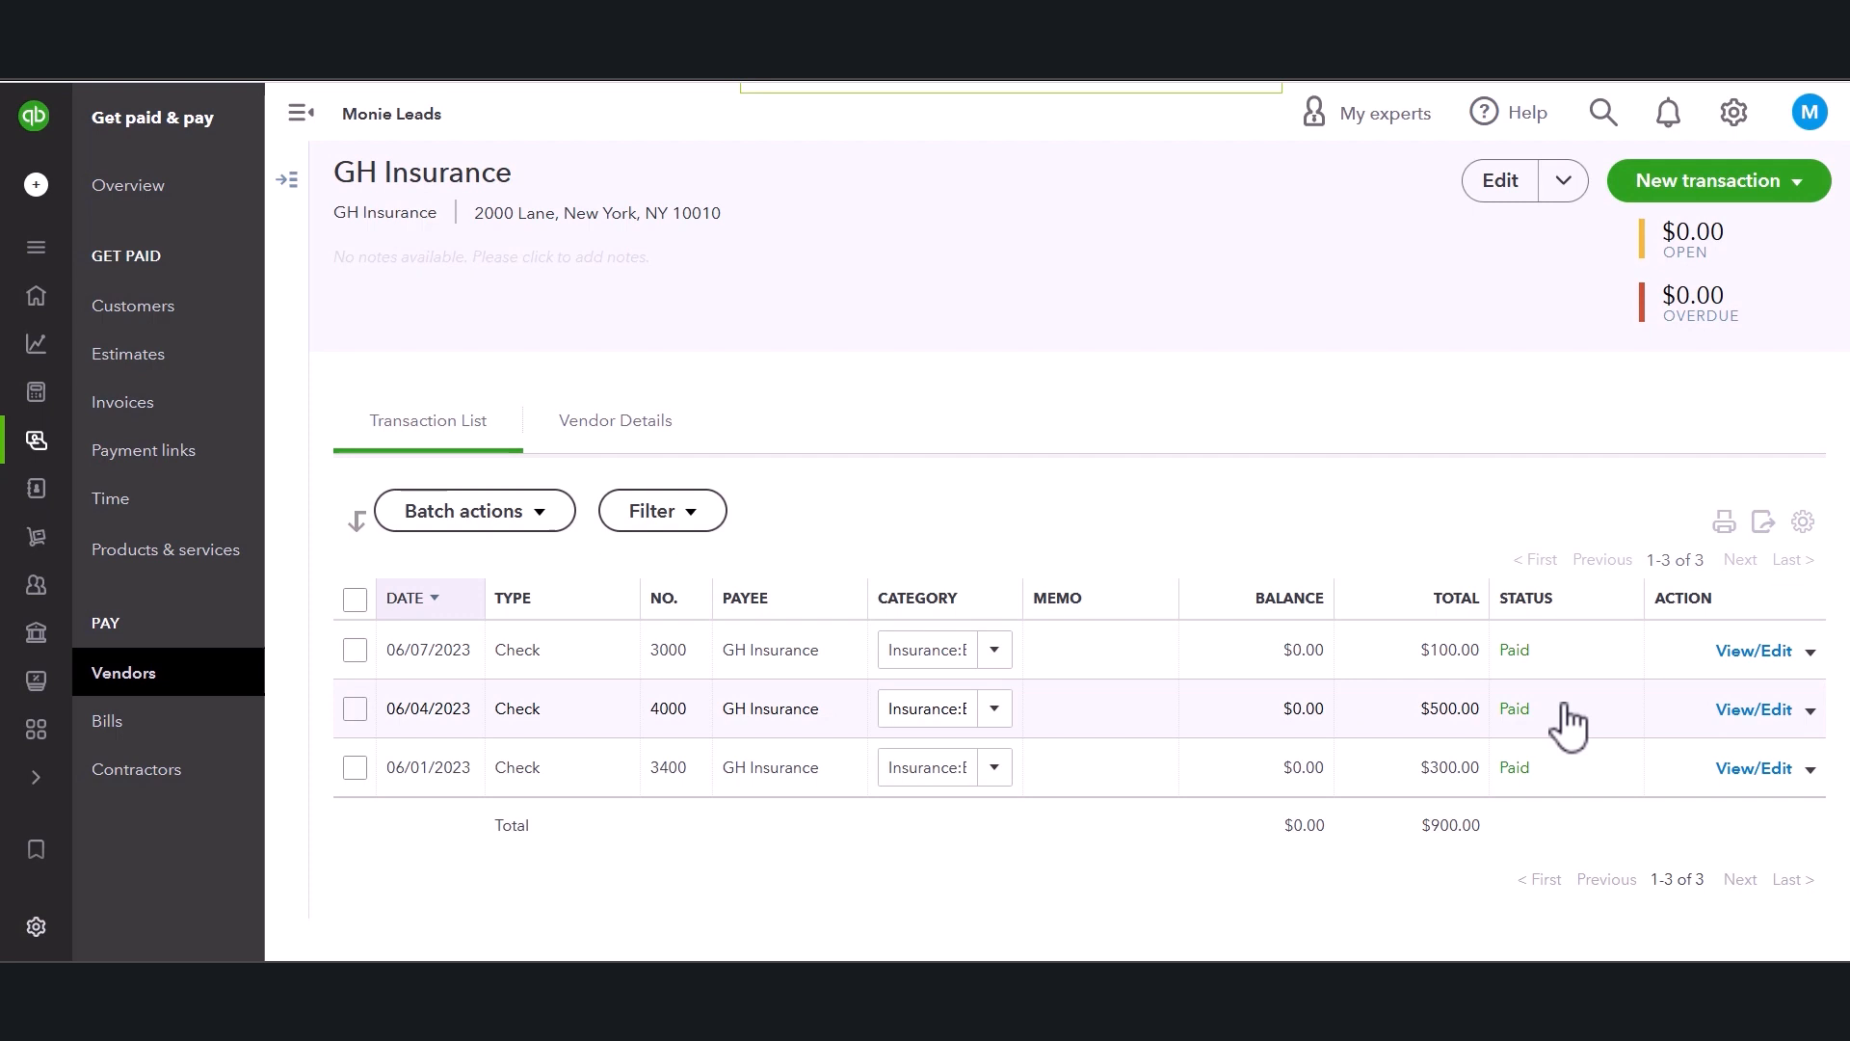
left_click(125, 675)
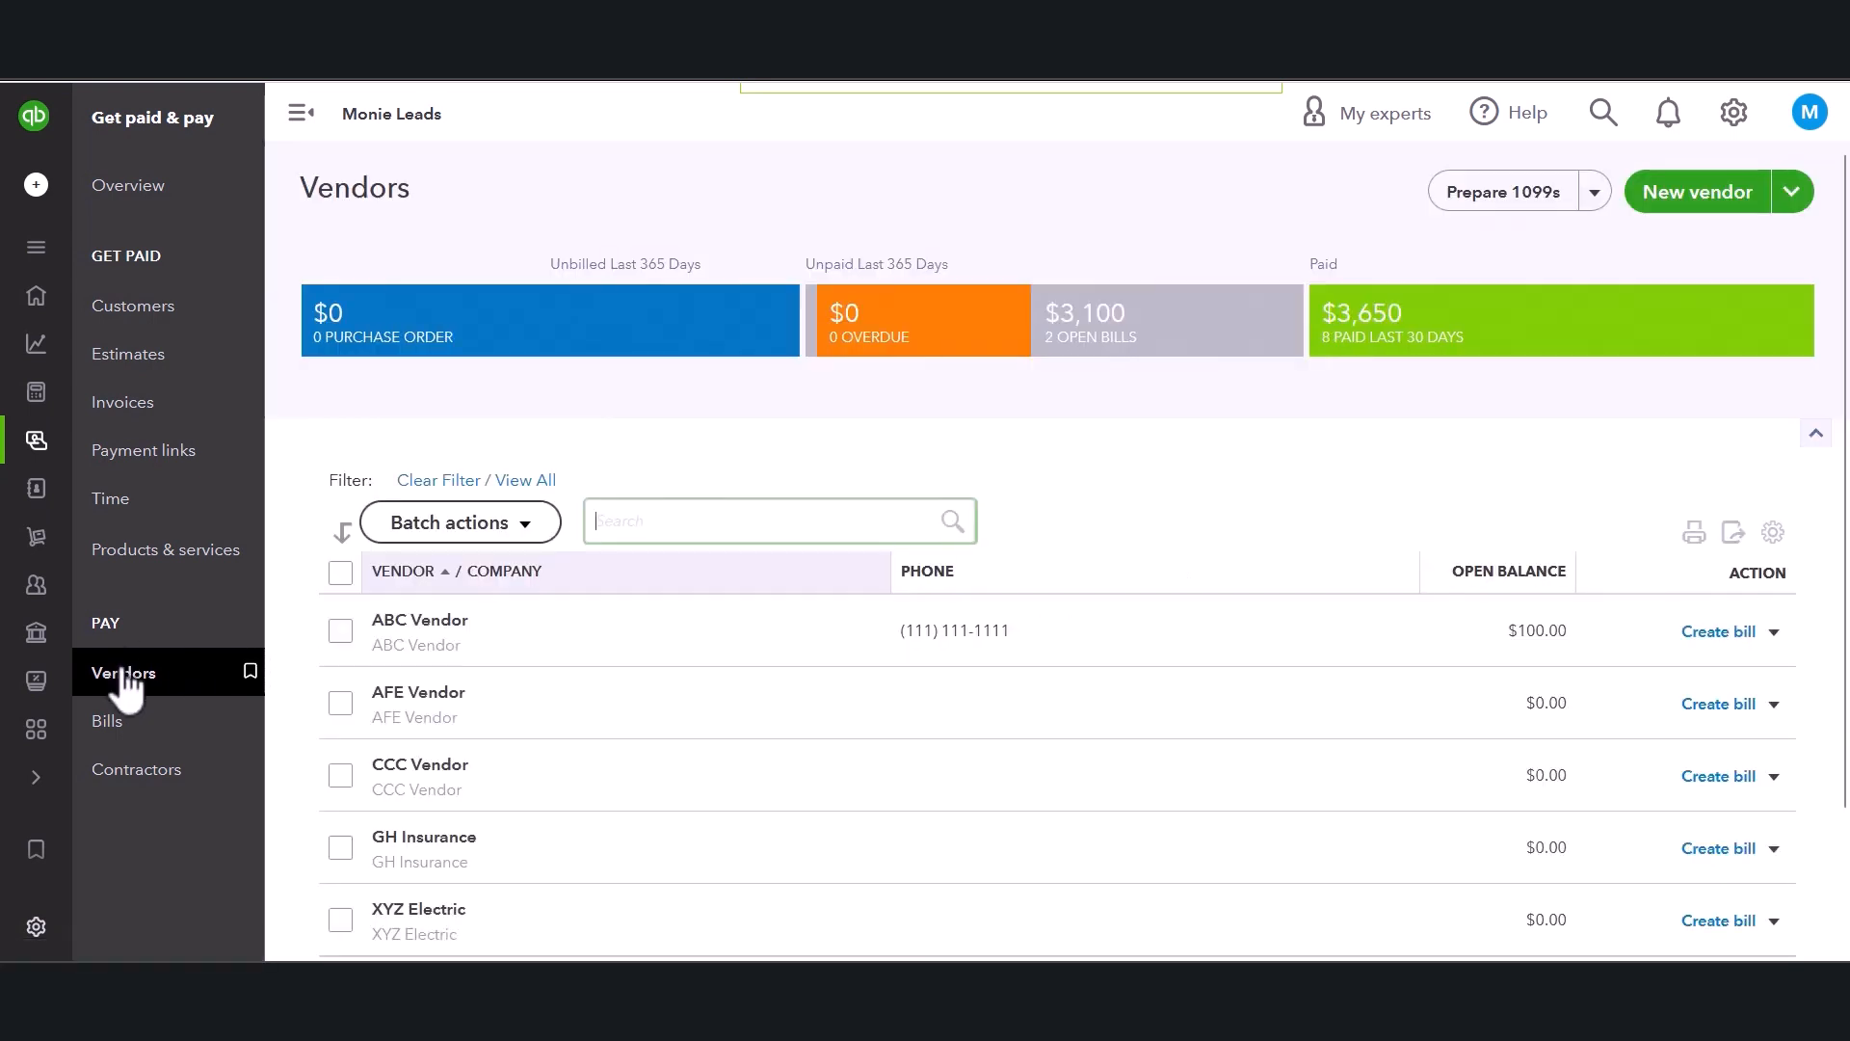
Open ABC Vendor and mark its open bill 7000 as paid from the Cash account.
left_click(422, 625)
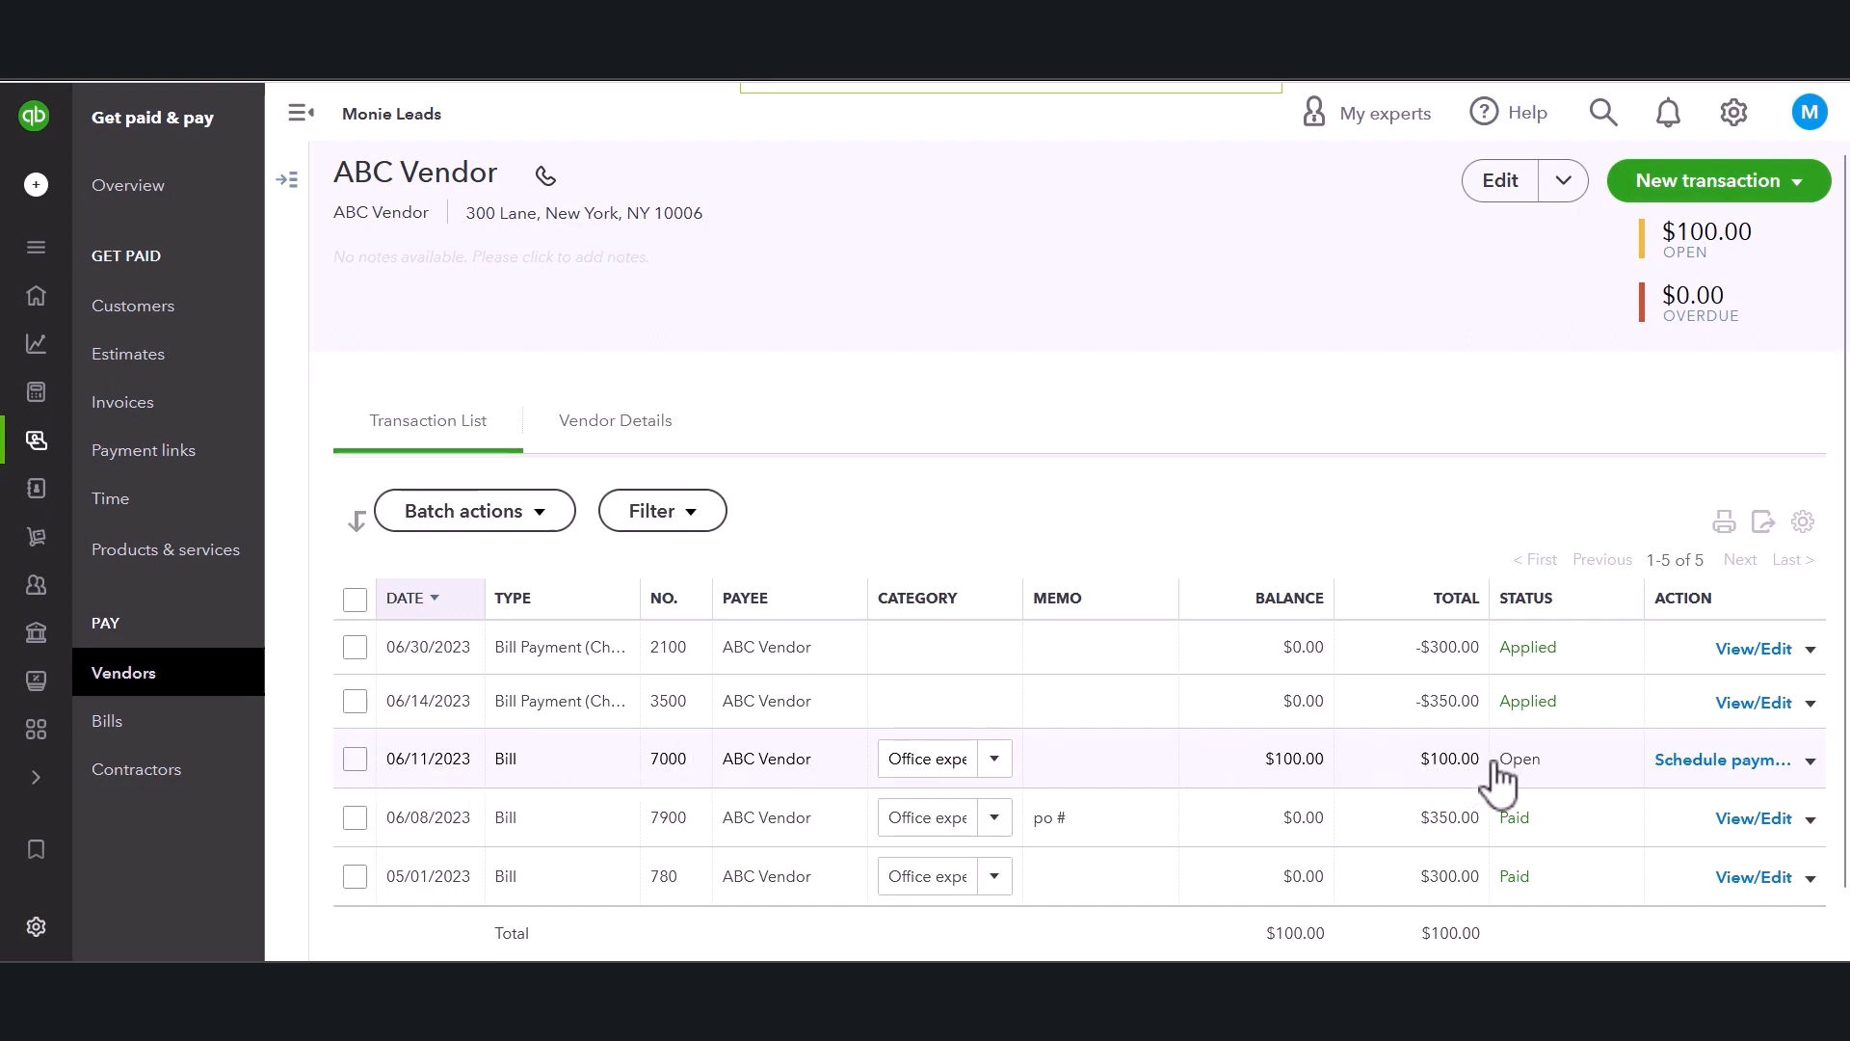
left_click(1812, 761)
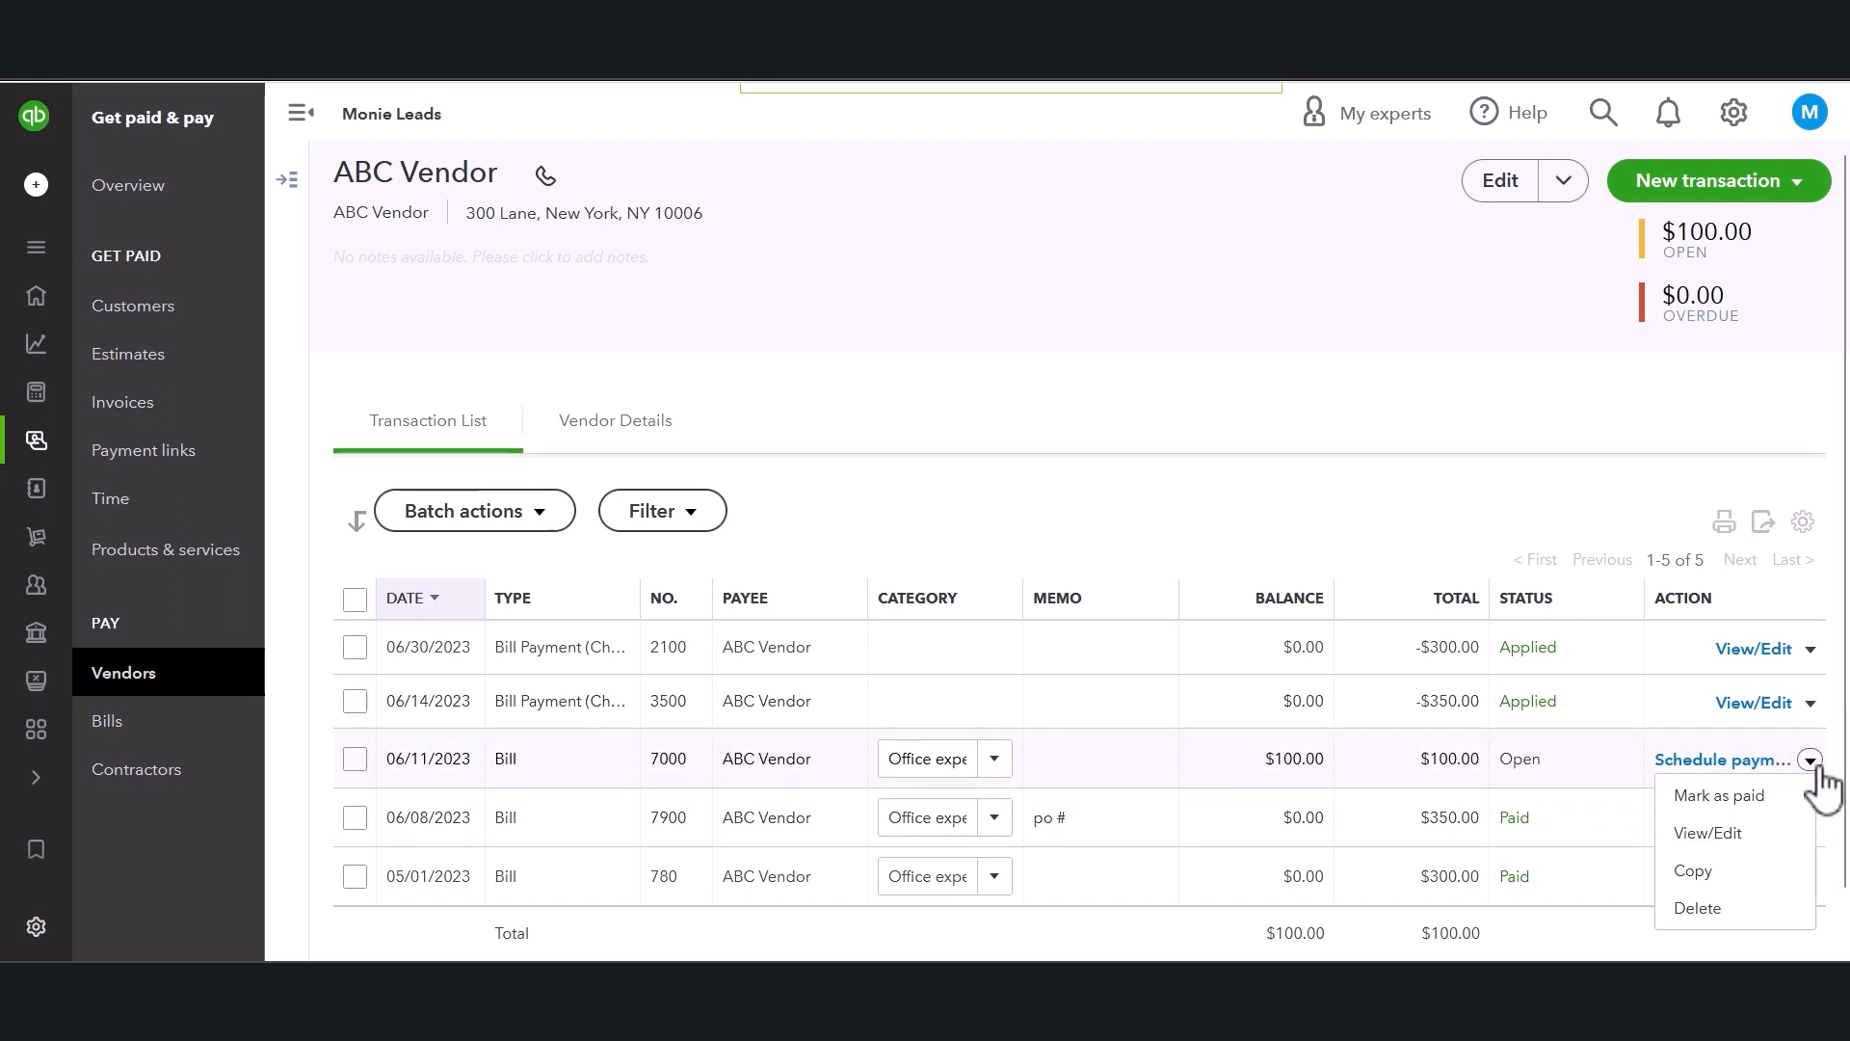
left_click(1714, 798)
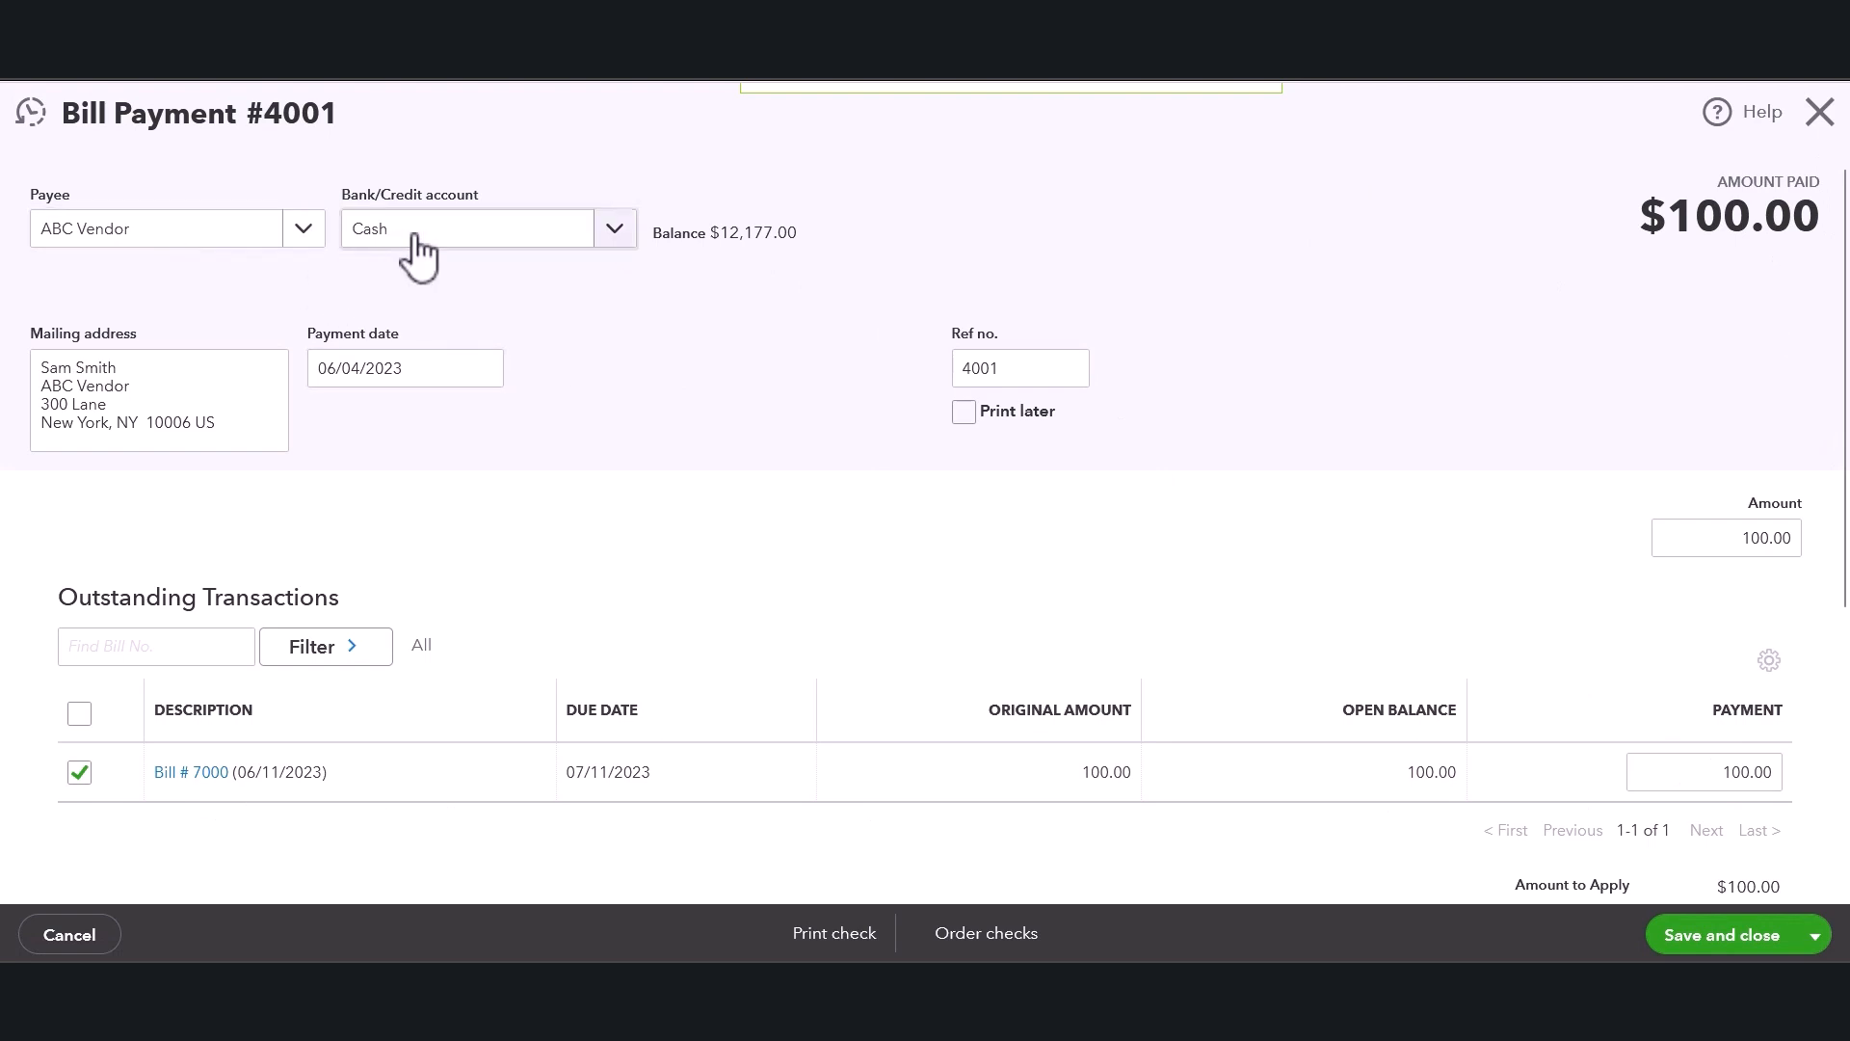
left_click(615, 232)
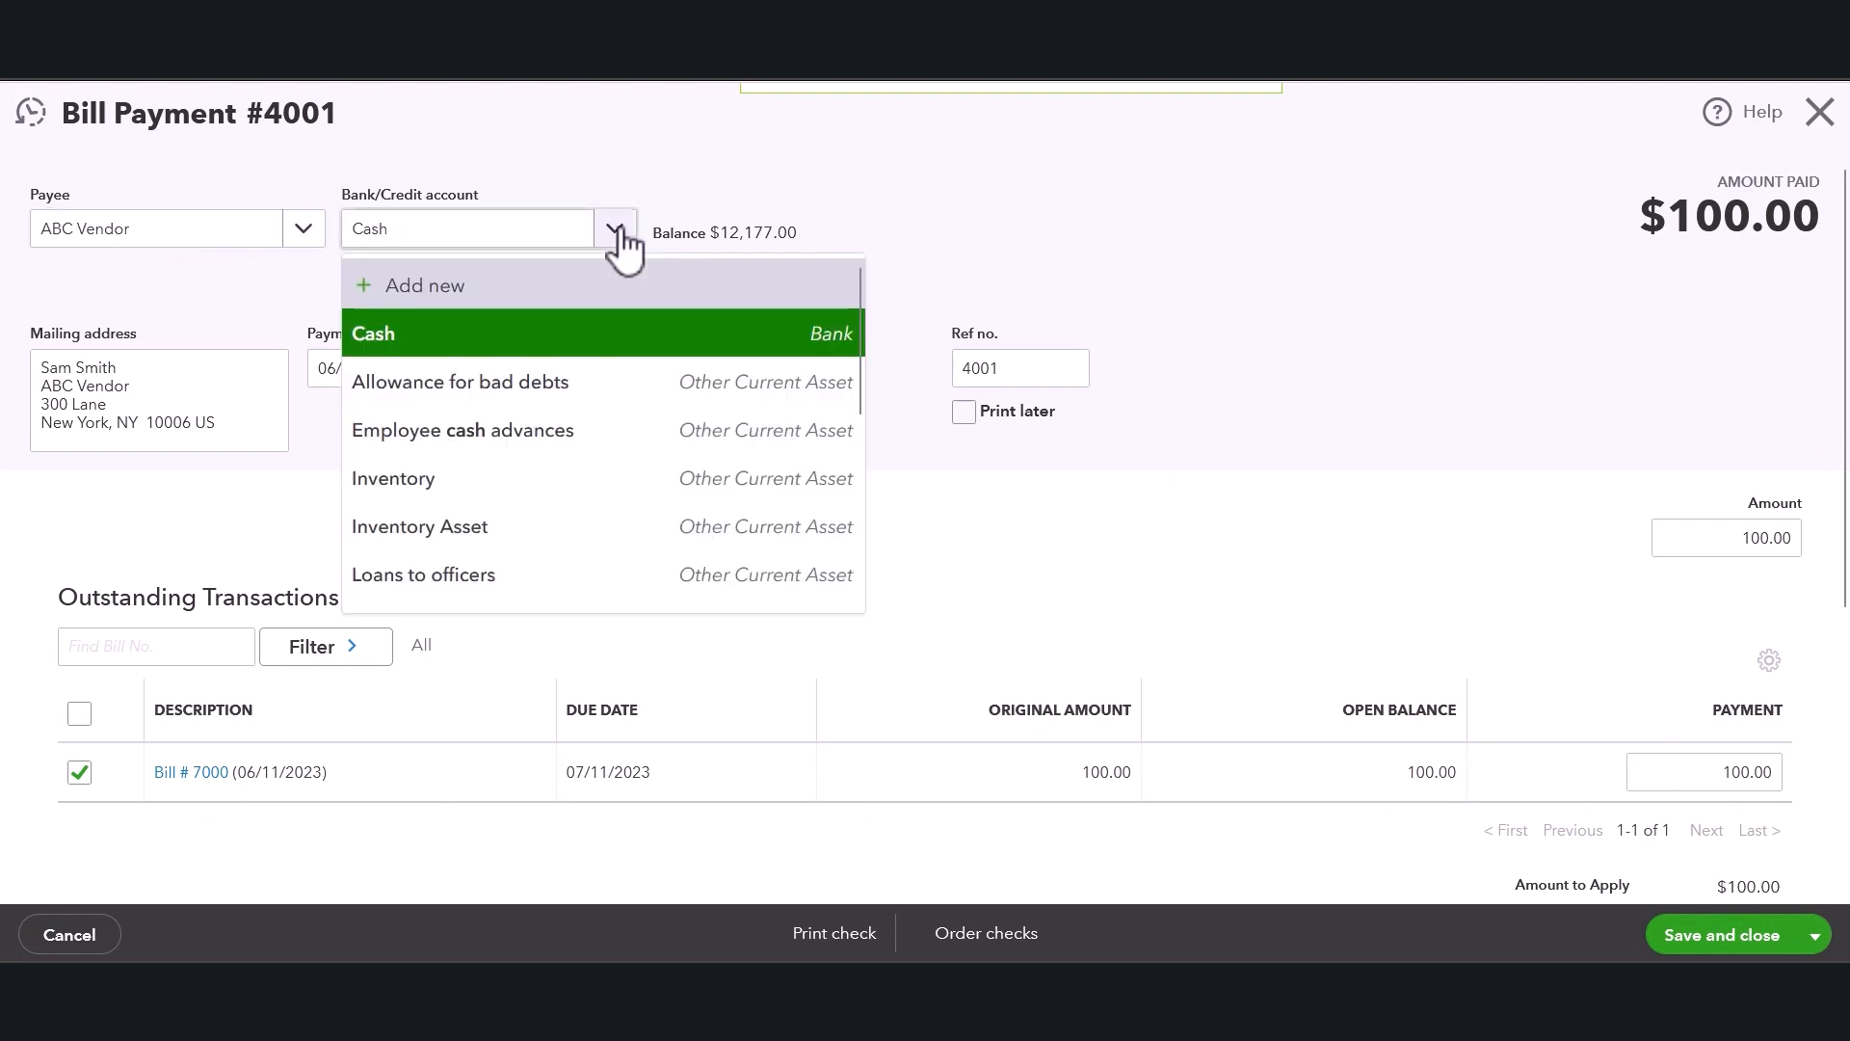
left_click(615, 232)
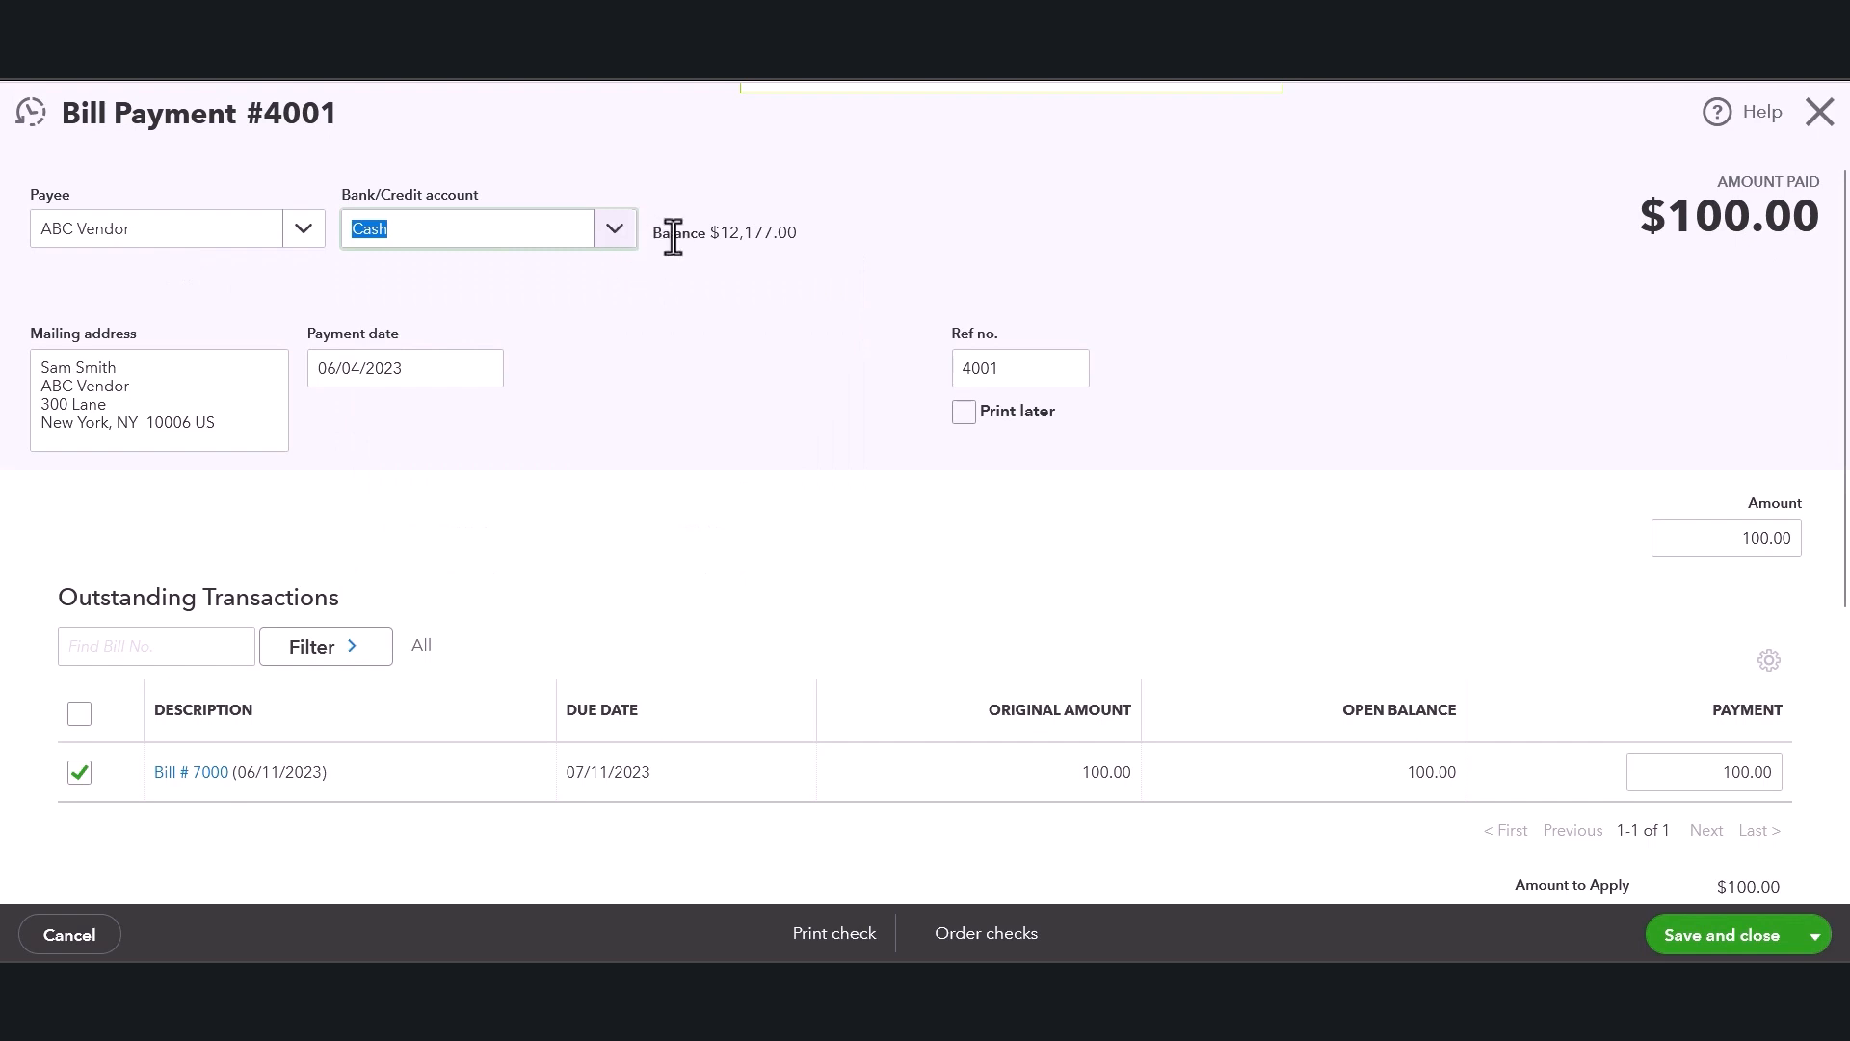
left_click_drag(674, 239, 909, 248)
left_click(126, 388)
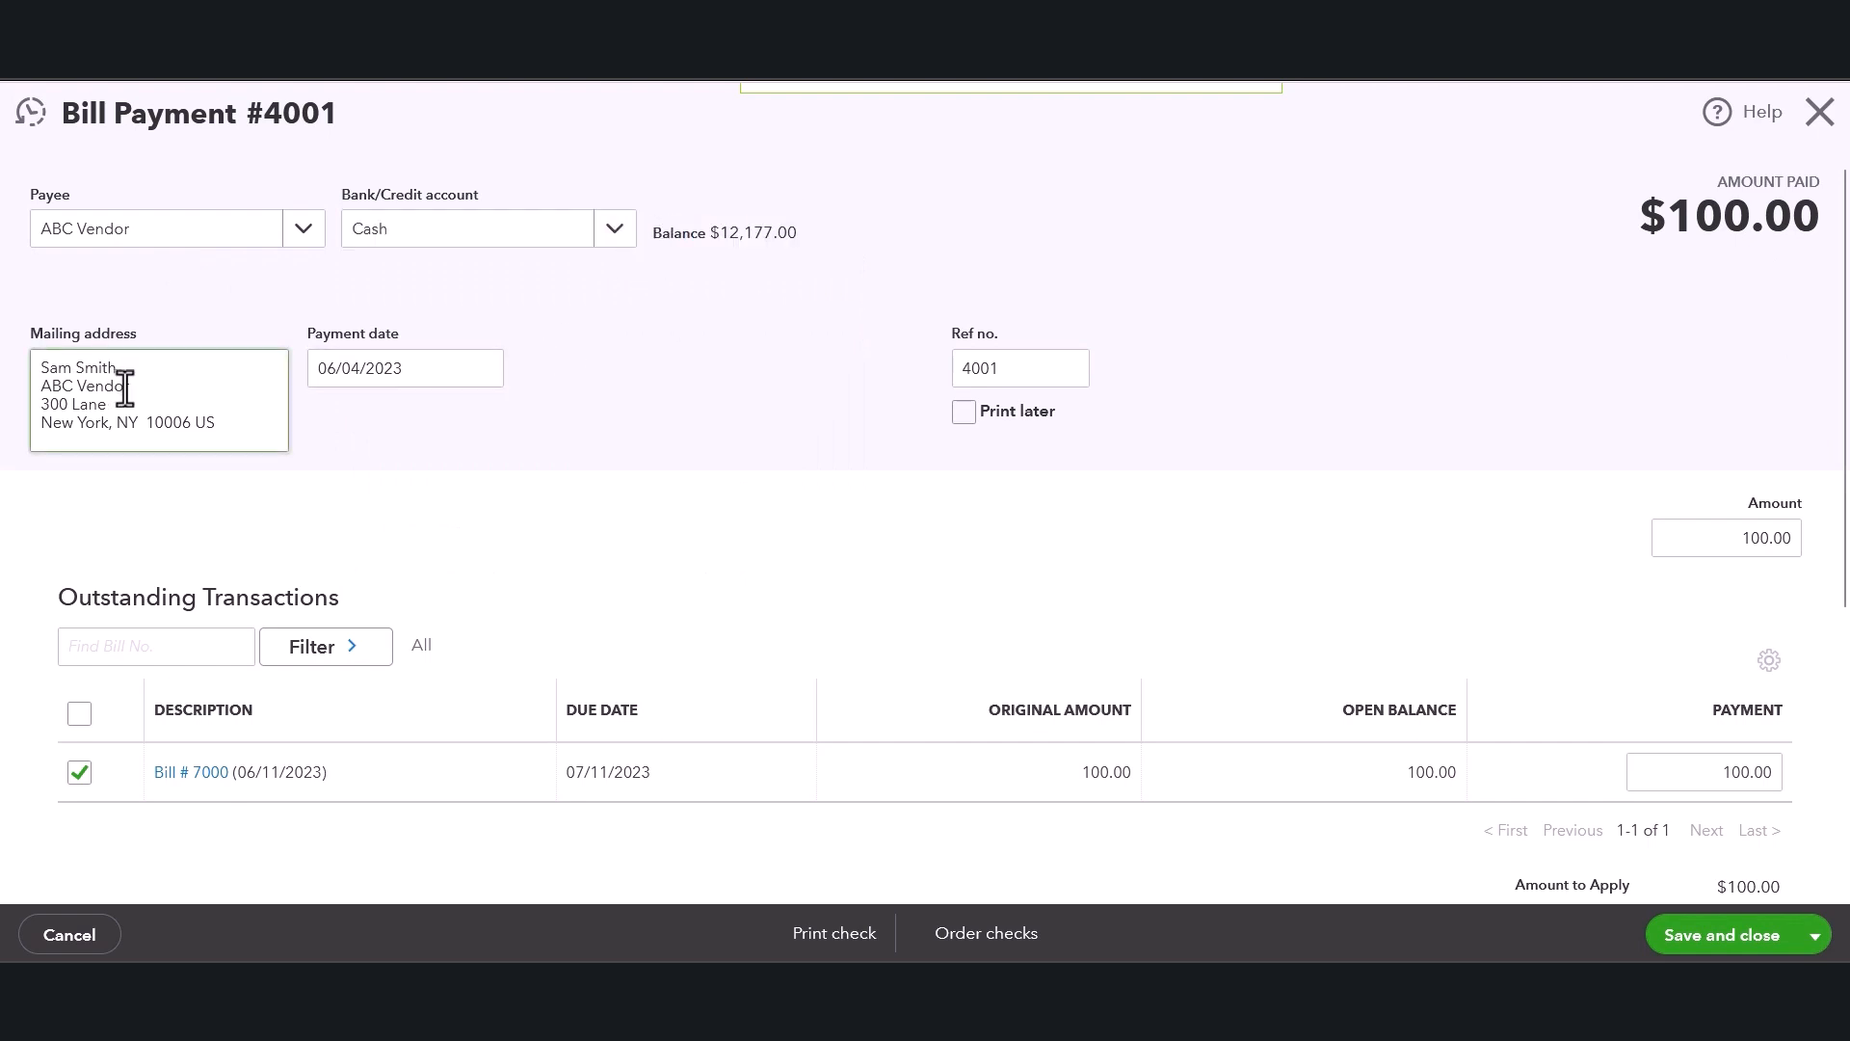
Set the bill payment date to 06/20/2023.
left_click(418, 376)
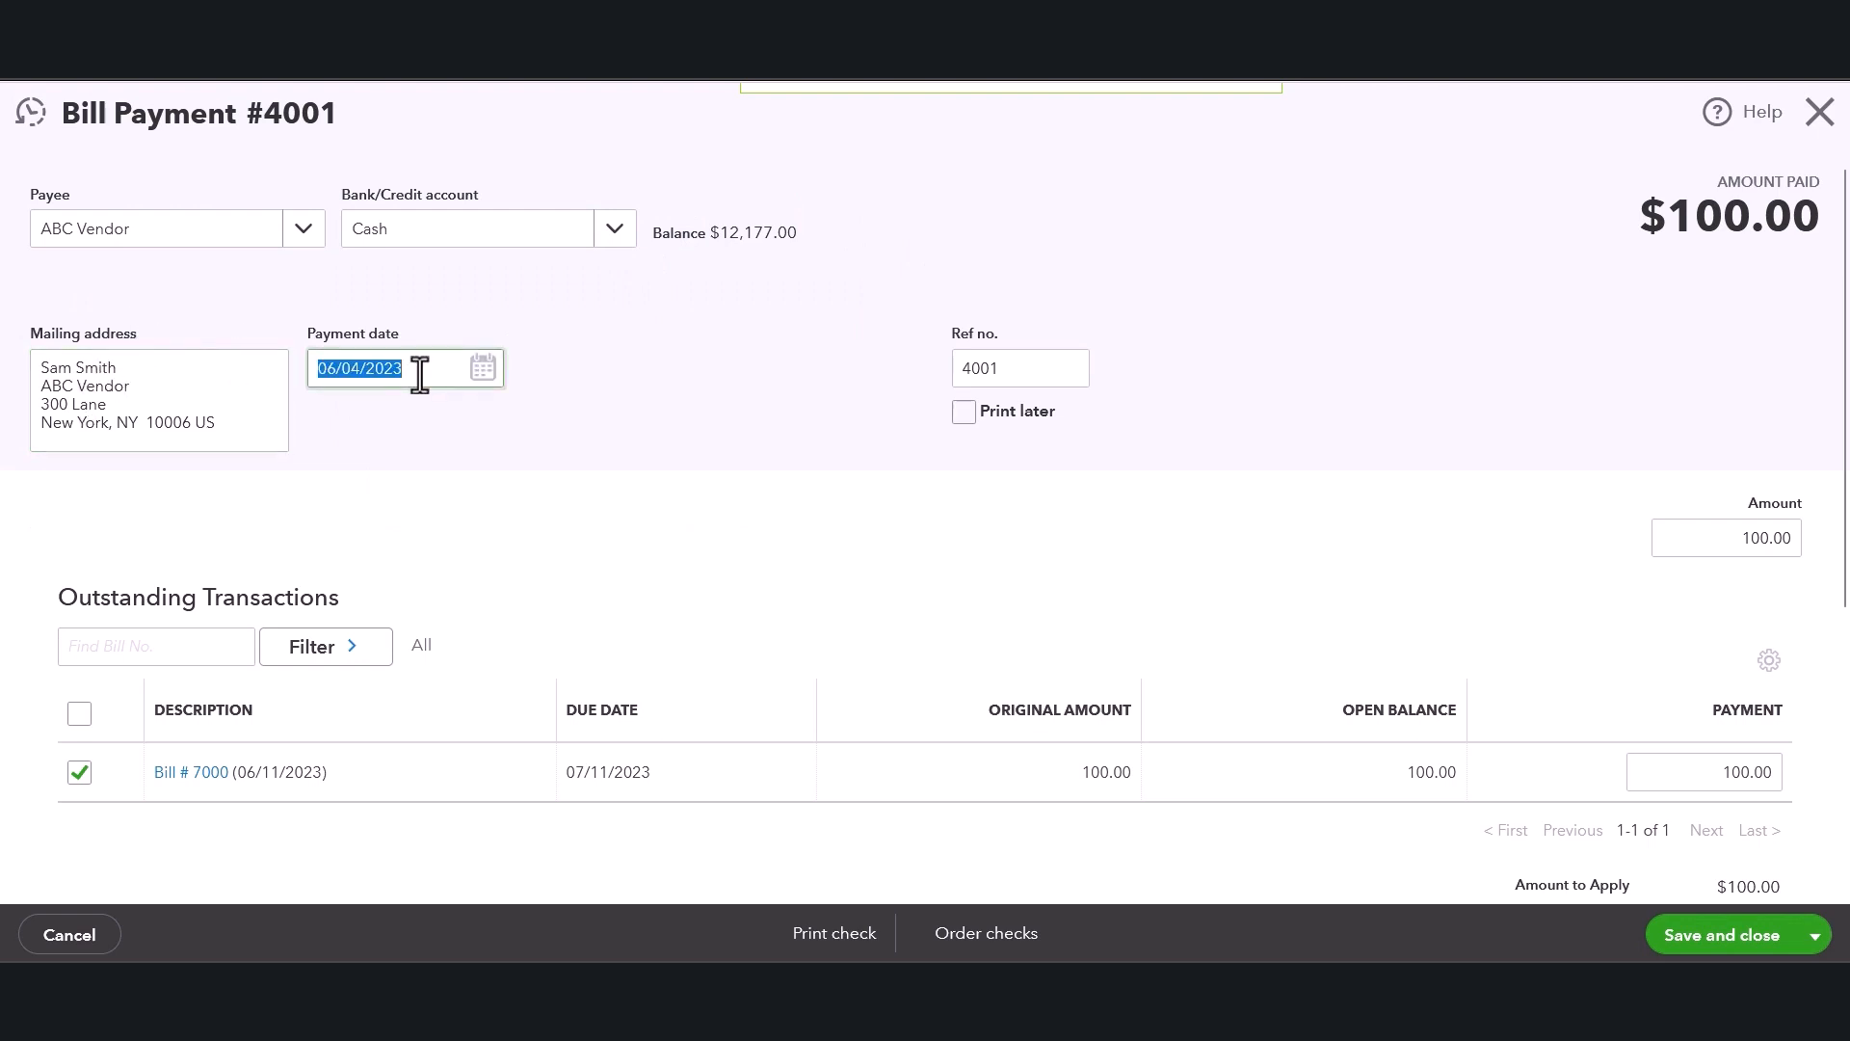
left_click(483, 369)
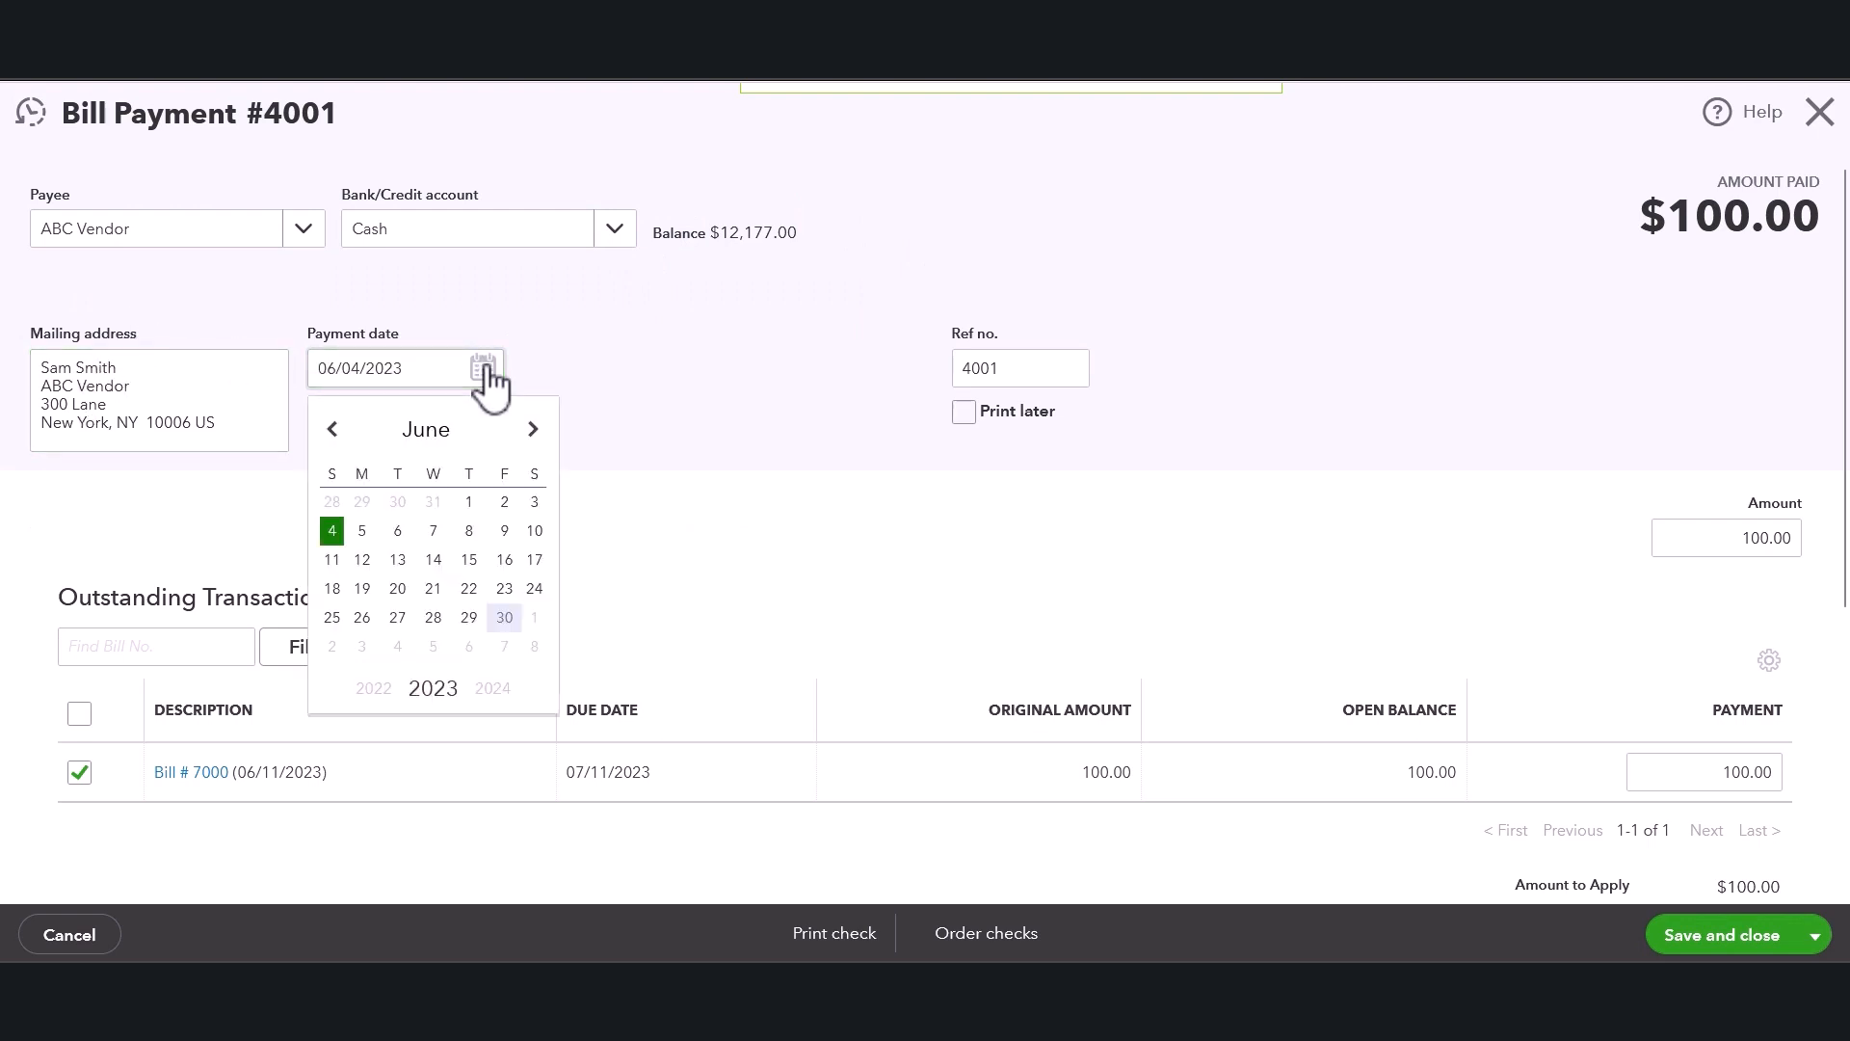
left_click(397, 589)
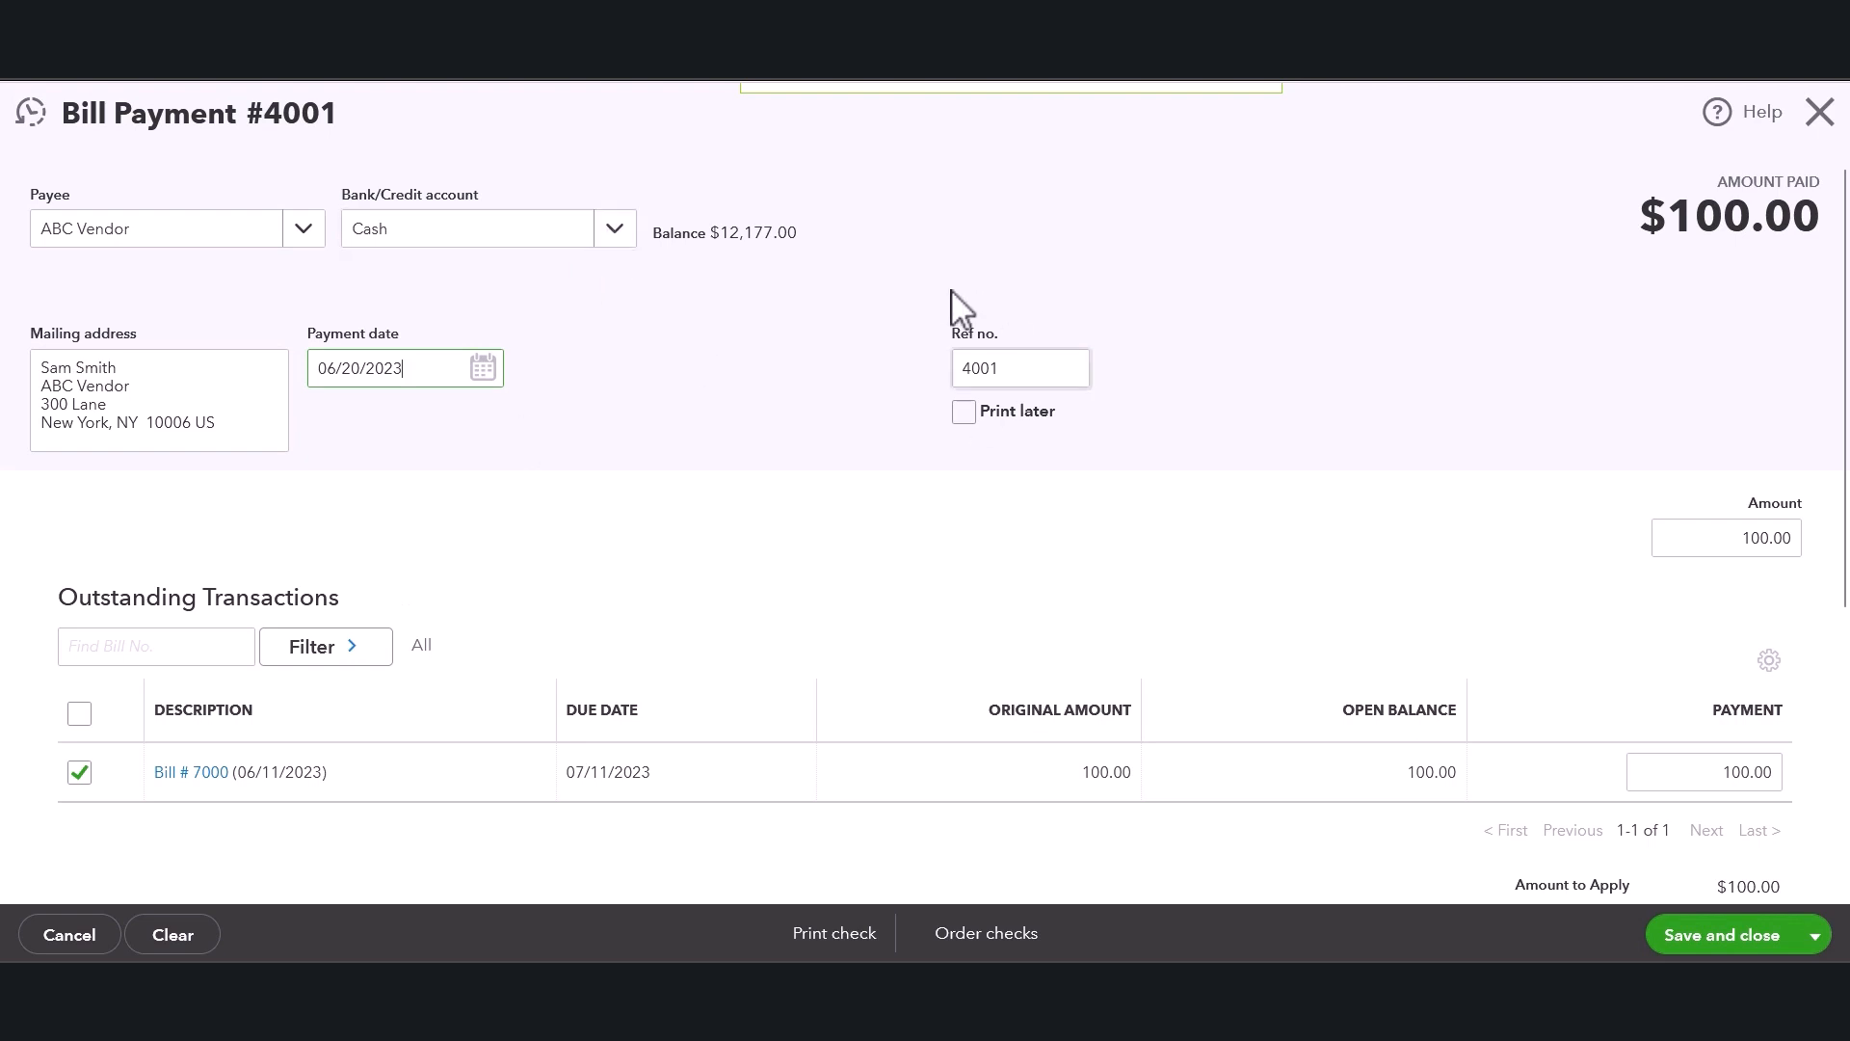
Change the bill payment's reference number to 4201.
left_click(1013, 369)
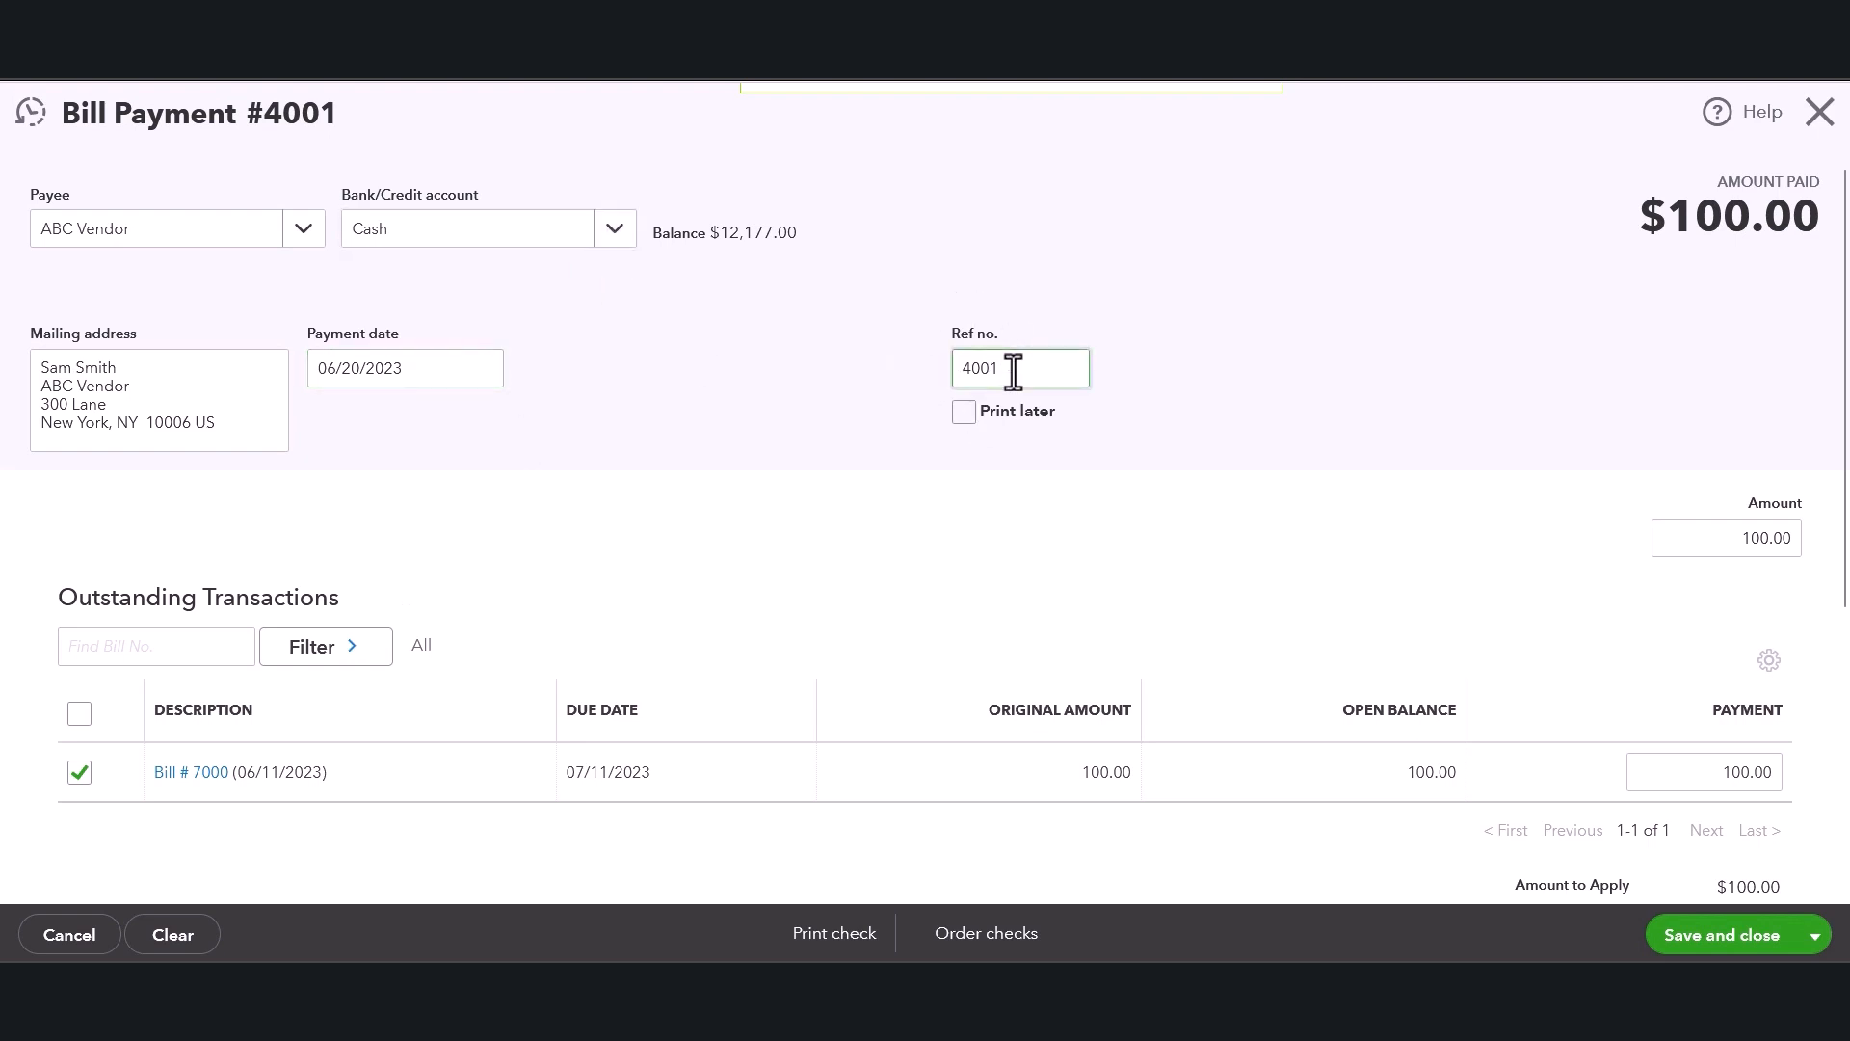
key("BackSpace")
key("BackSpace")
key("BackSpace")
key("BackSpace")
left_click(1054, 277)
Save and close the bill payment and review ABC Vendor's transaction list.
scroll(1617, 474, "down", 1)
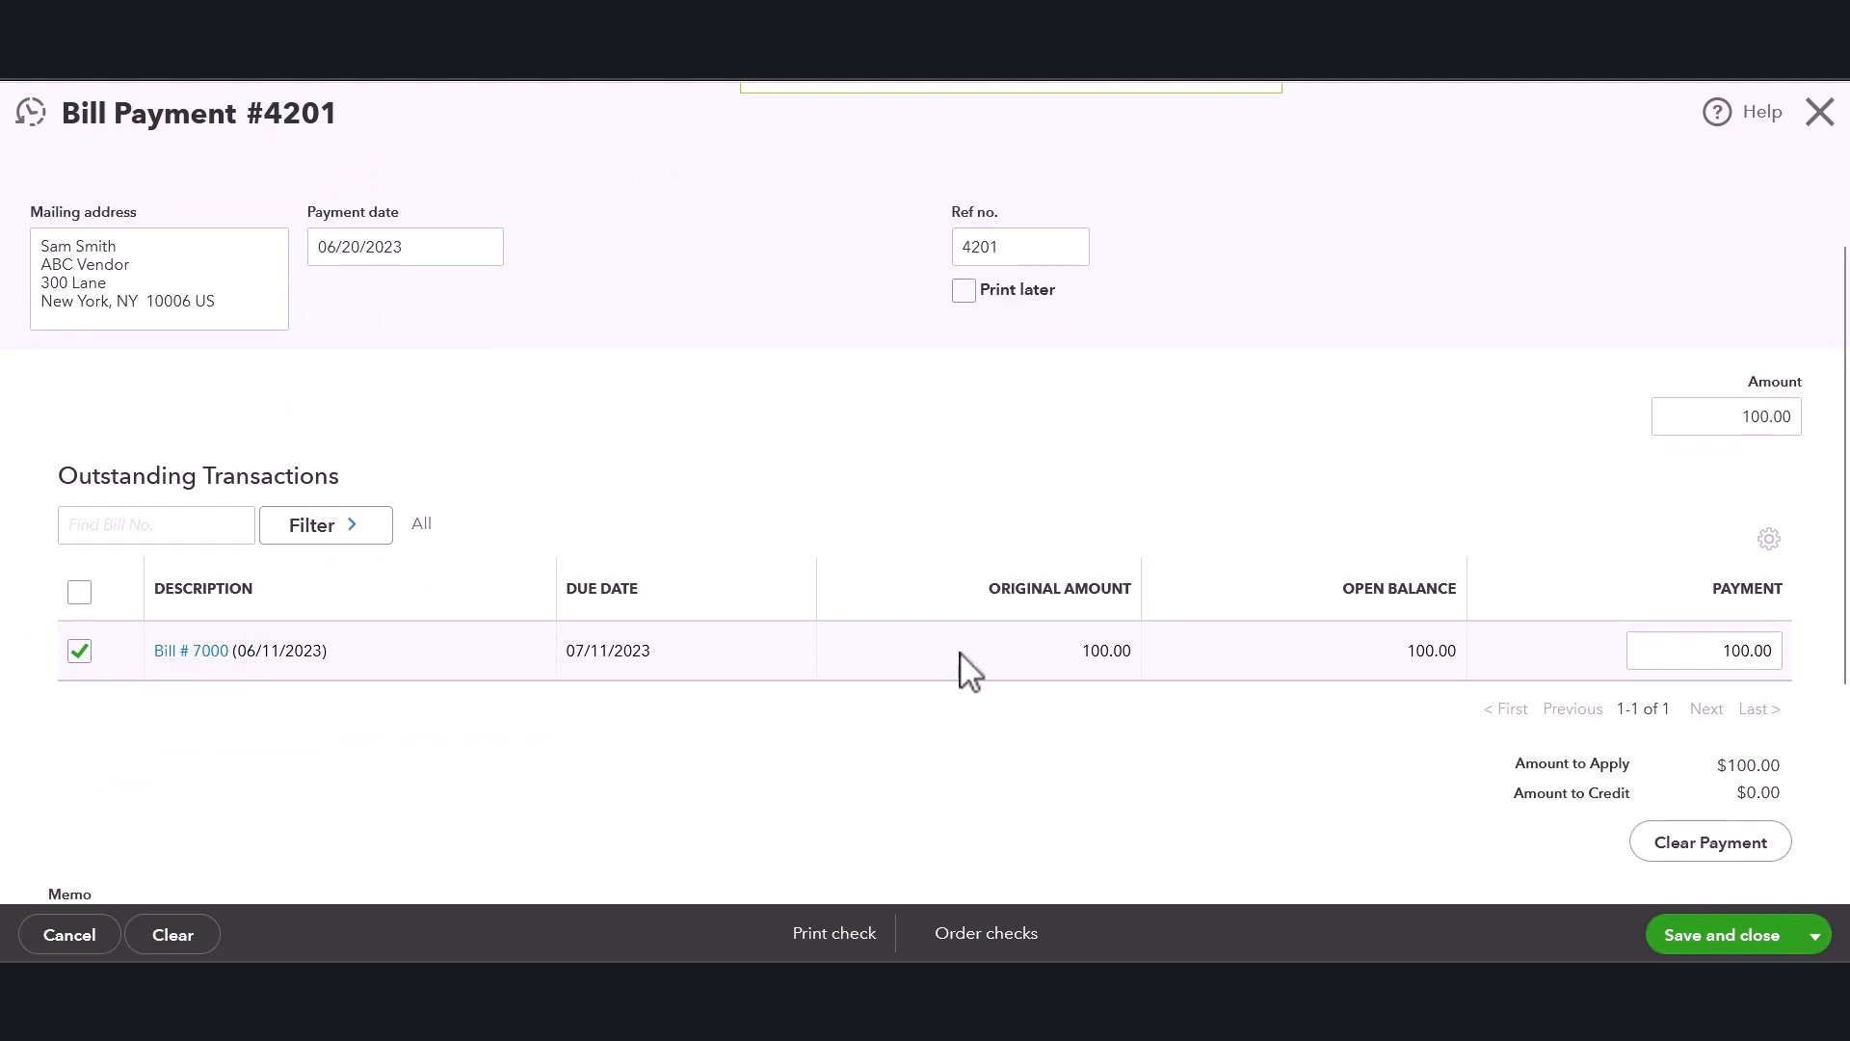
scroll(1743, 790, "down", 1)
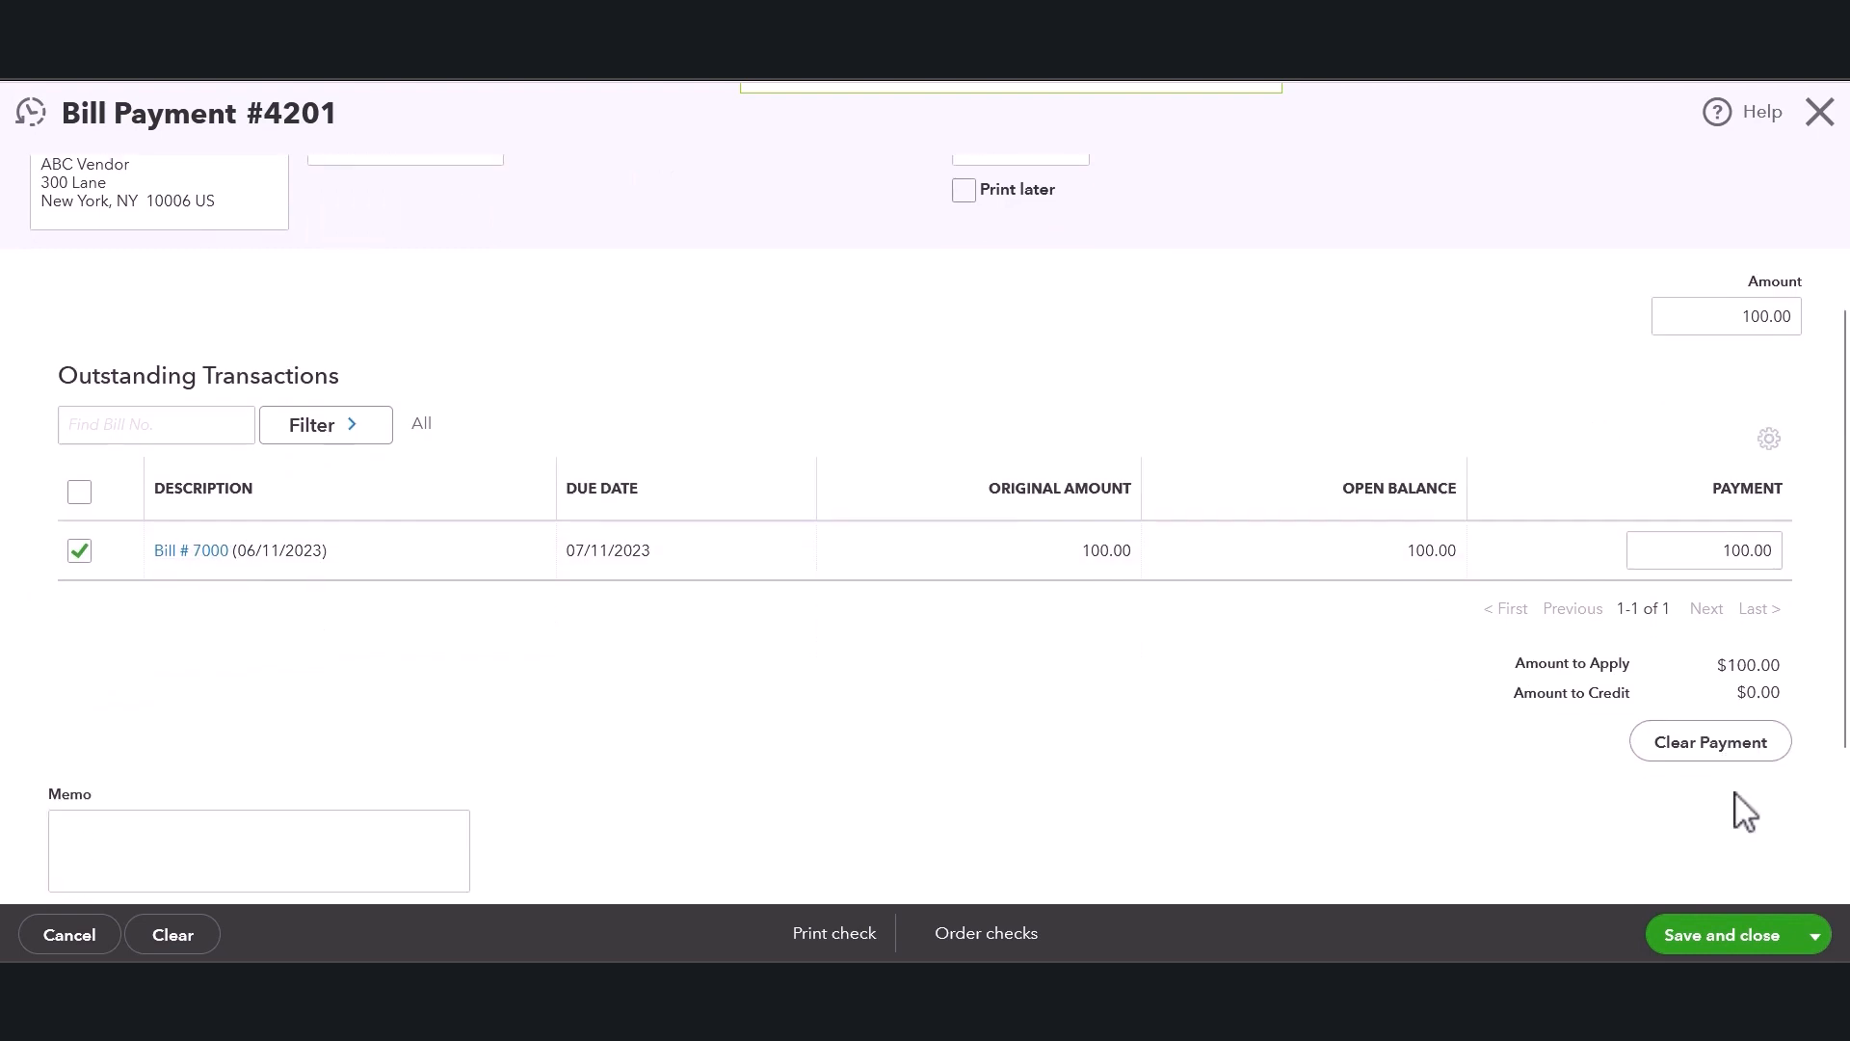
scroll(1742, 812, "down", 1)
scroll(799, 776, "down", 1)
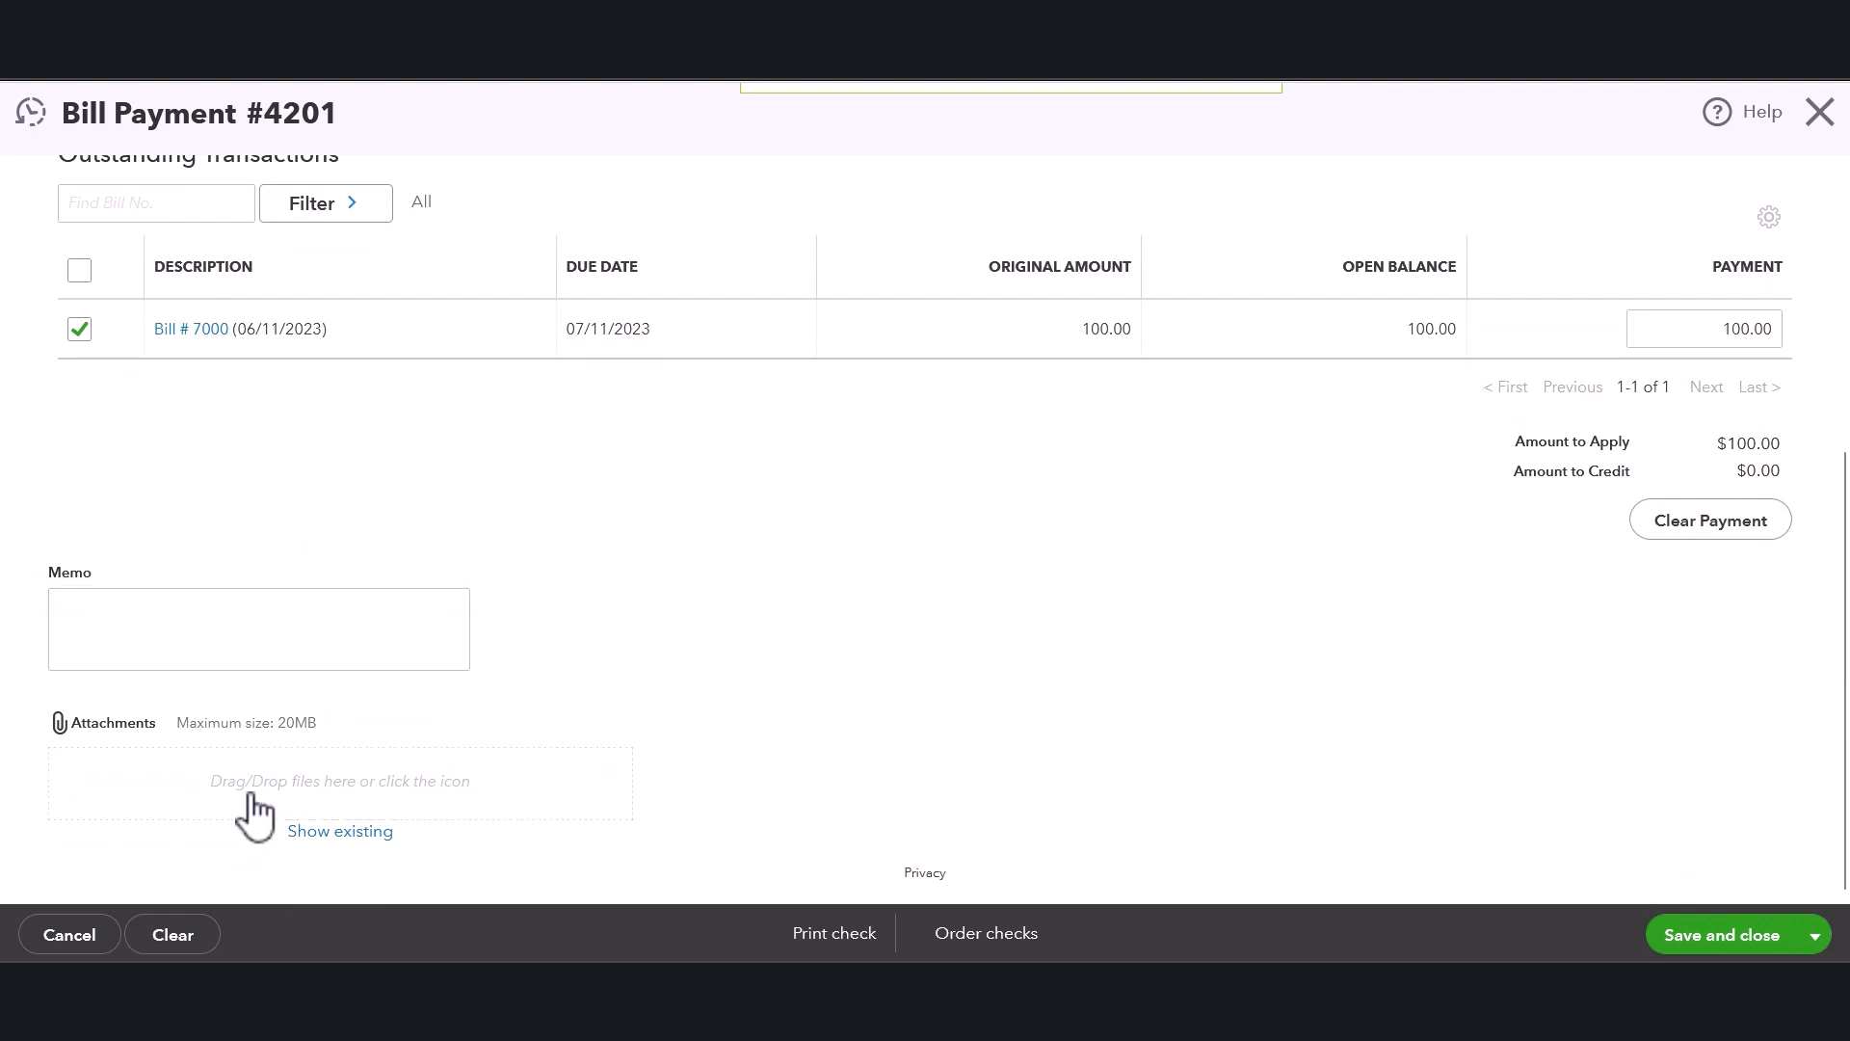
left_click_drag(201, 730, 374, 738)
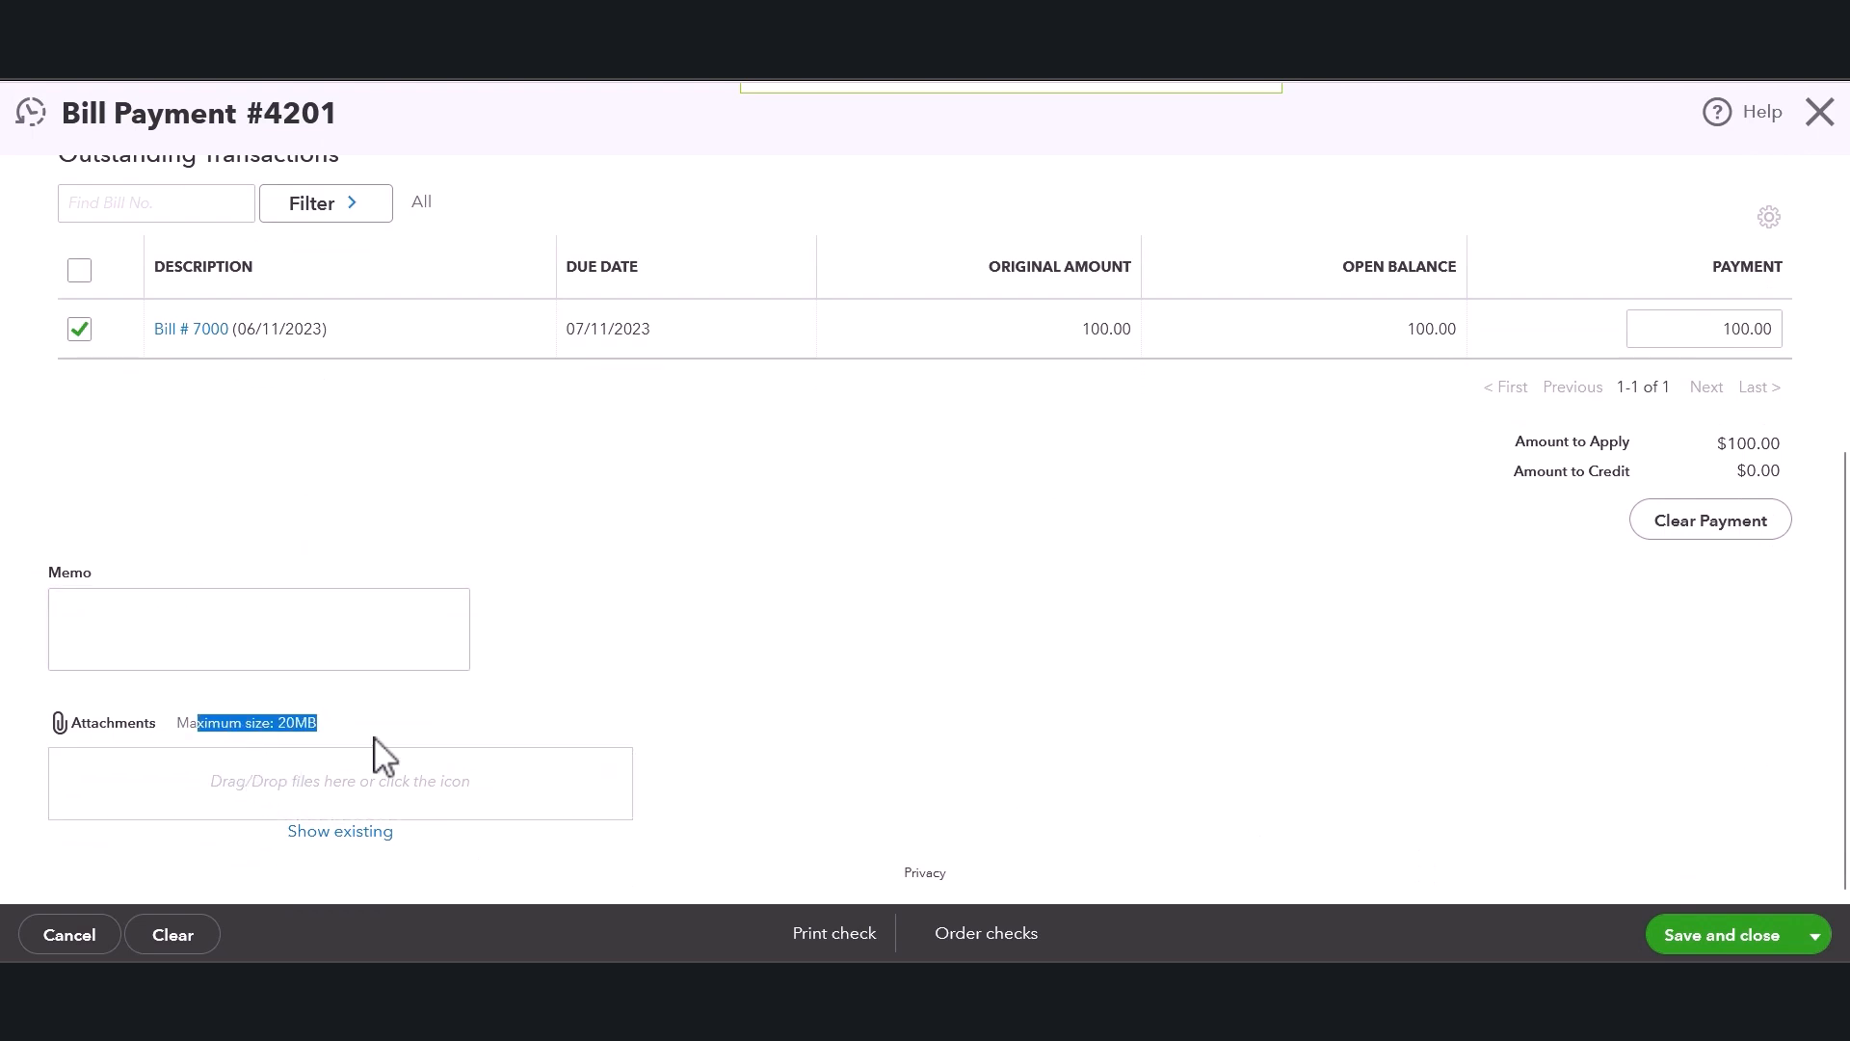
left_click(849, 668)
scroll(1558, 730, "up", 1)
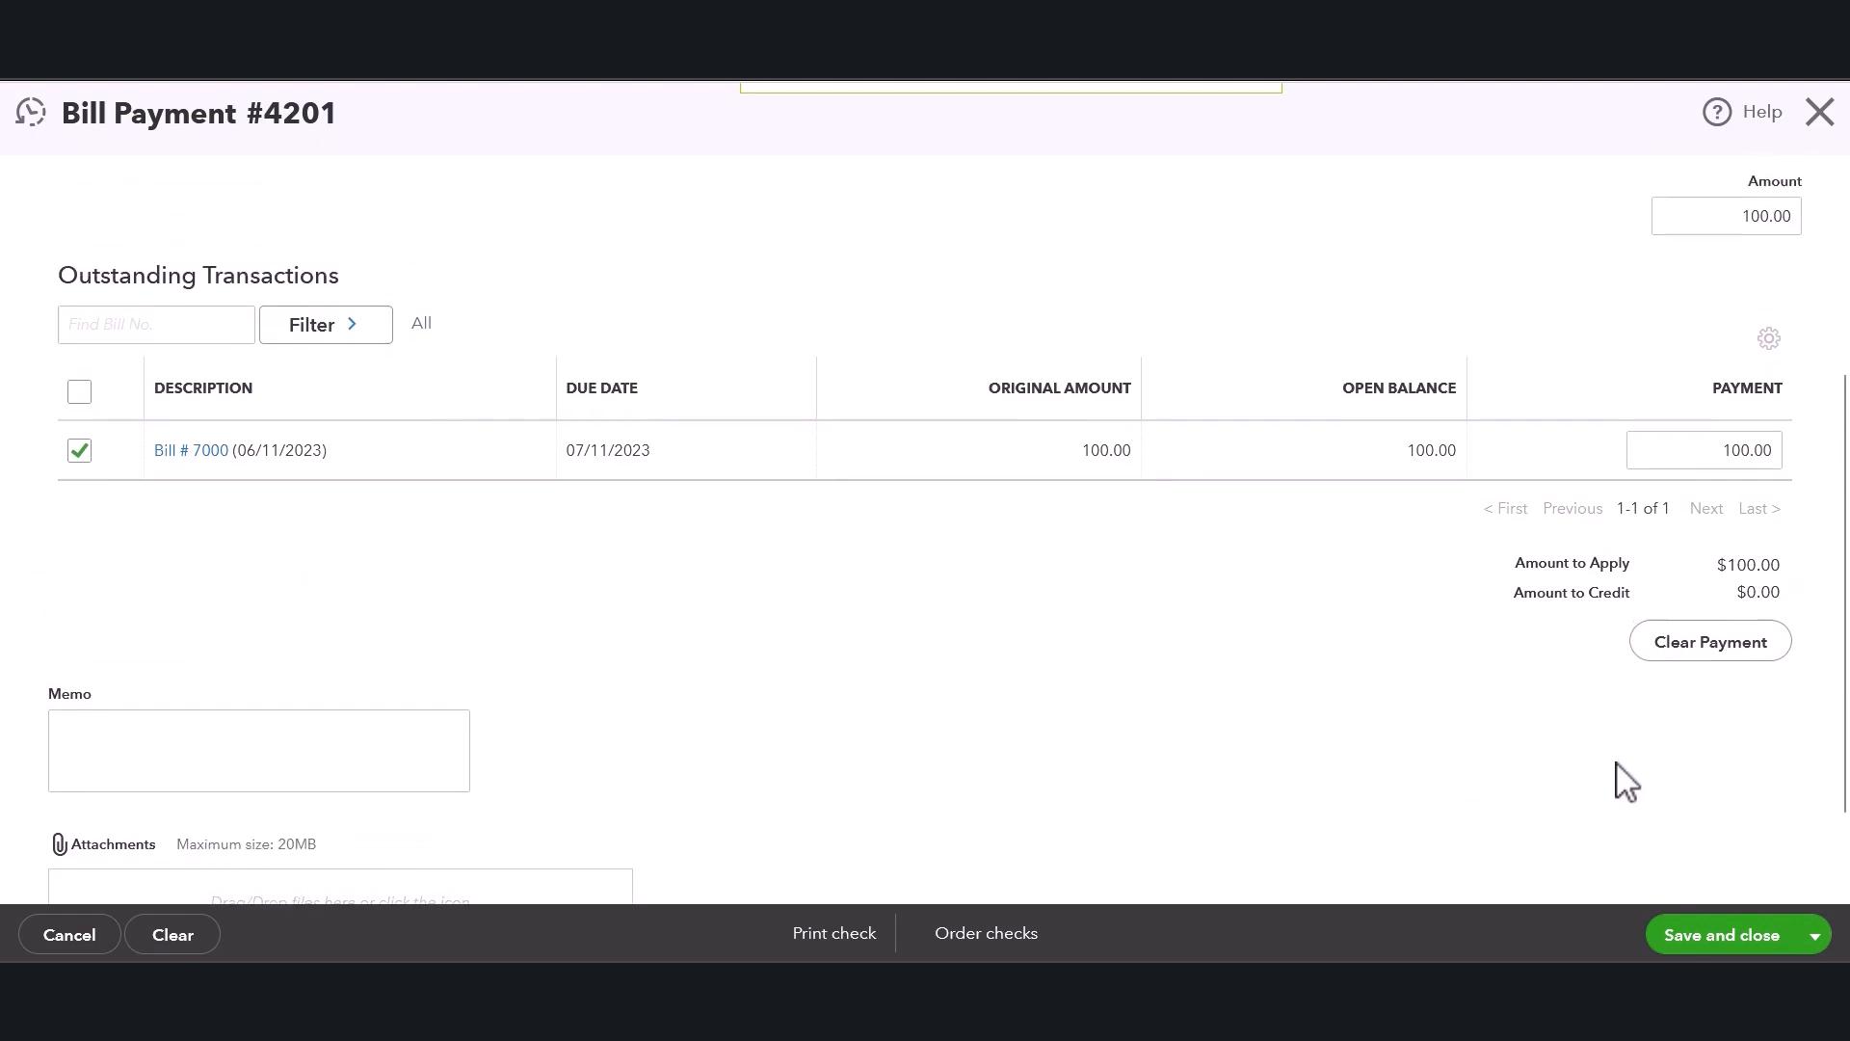
left_click(1703, 937)
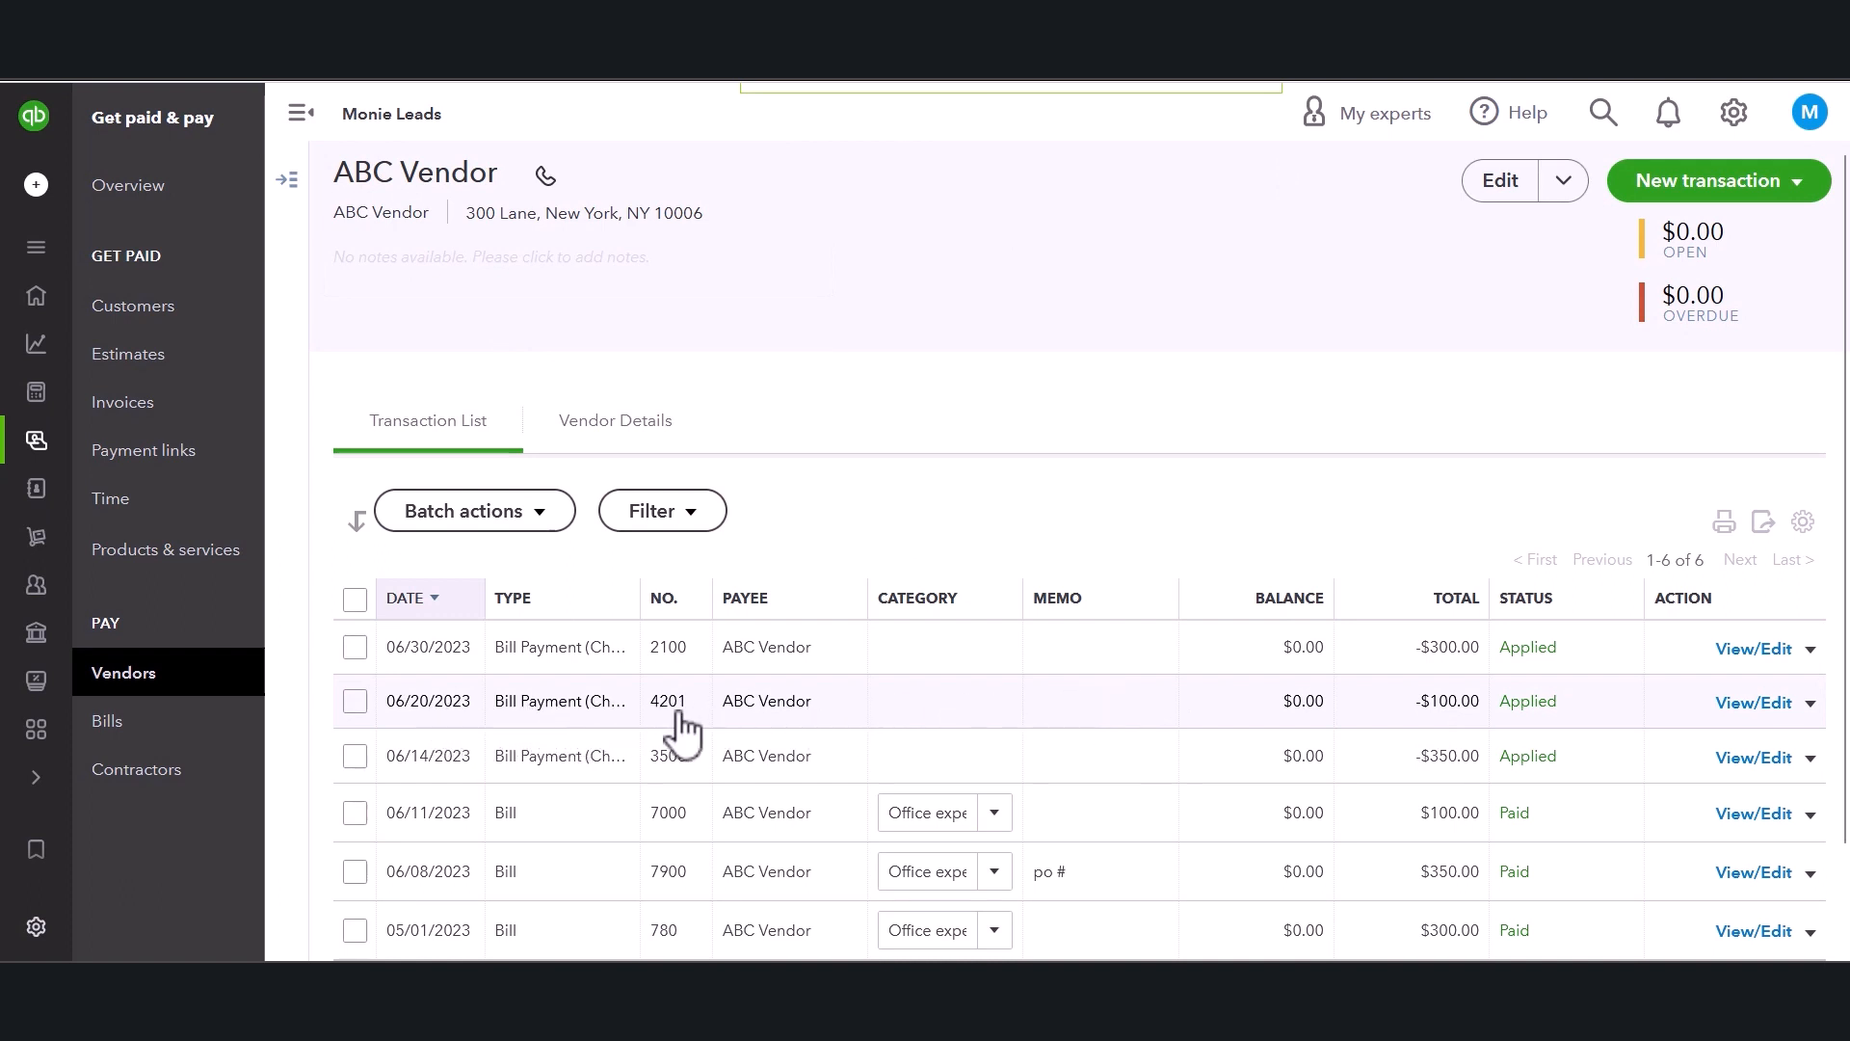
scroll(1412, 733, "down", 1)
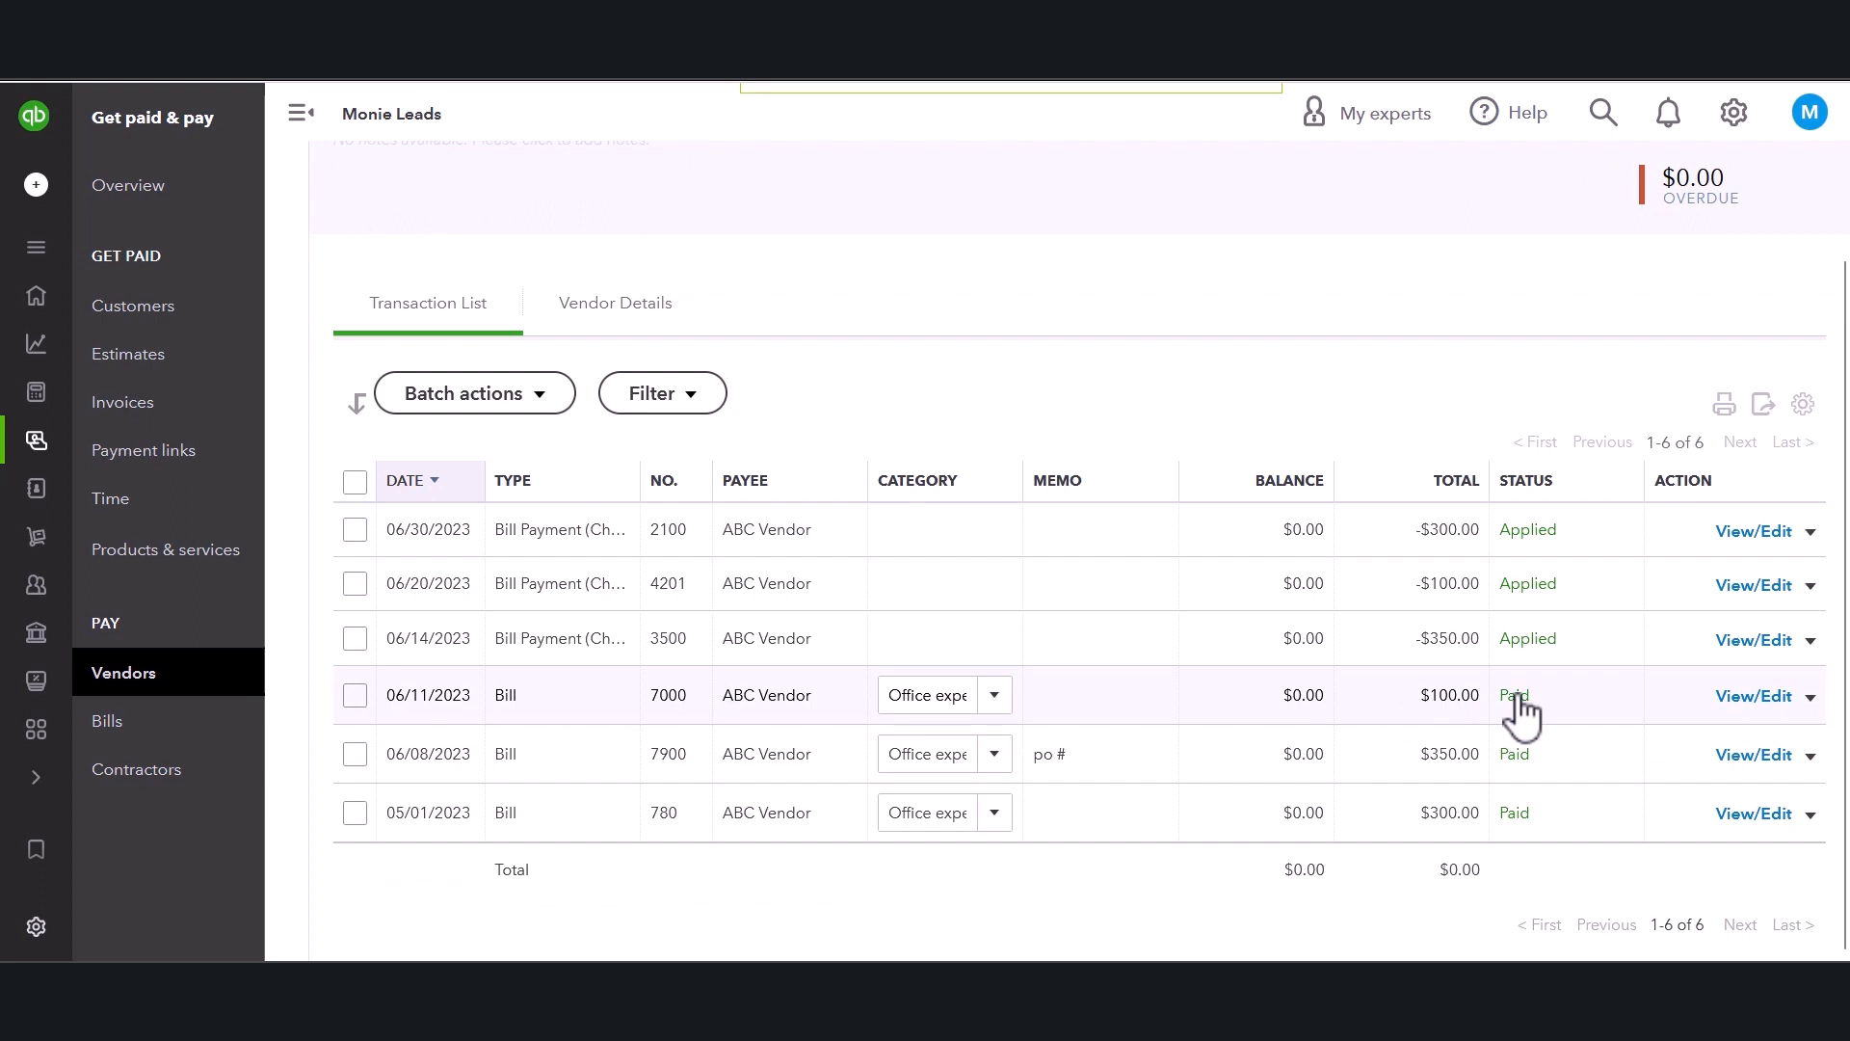
scroll(1087, 270, "up", 1)
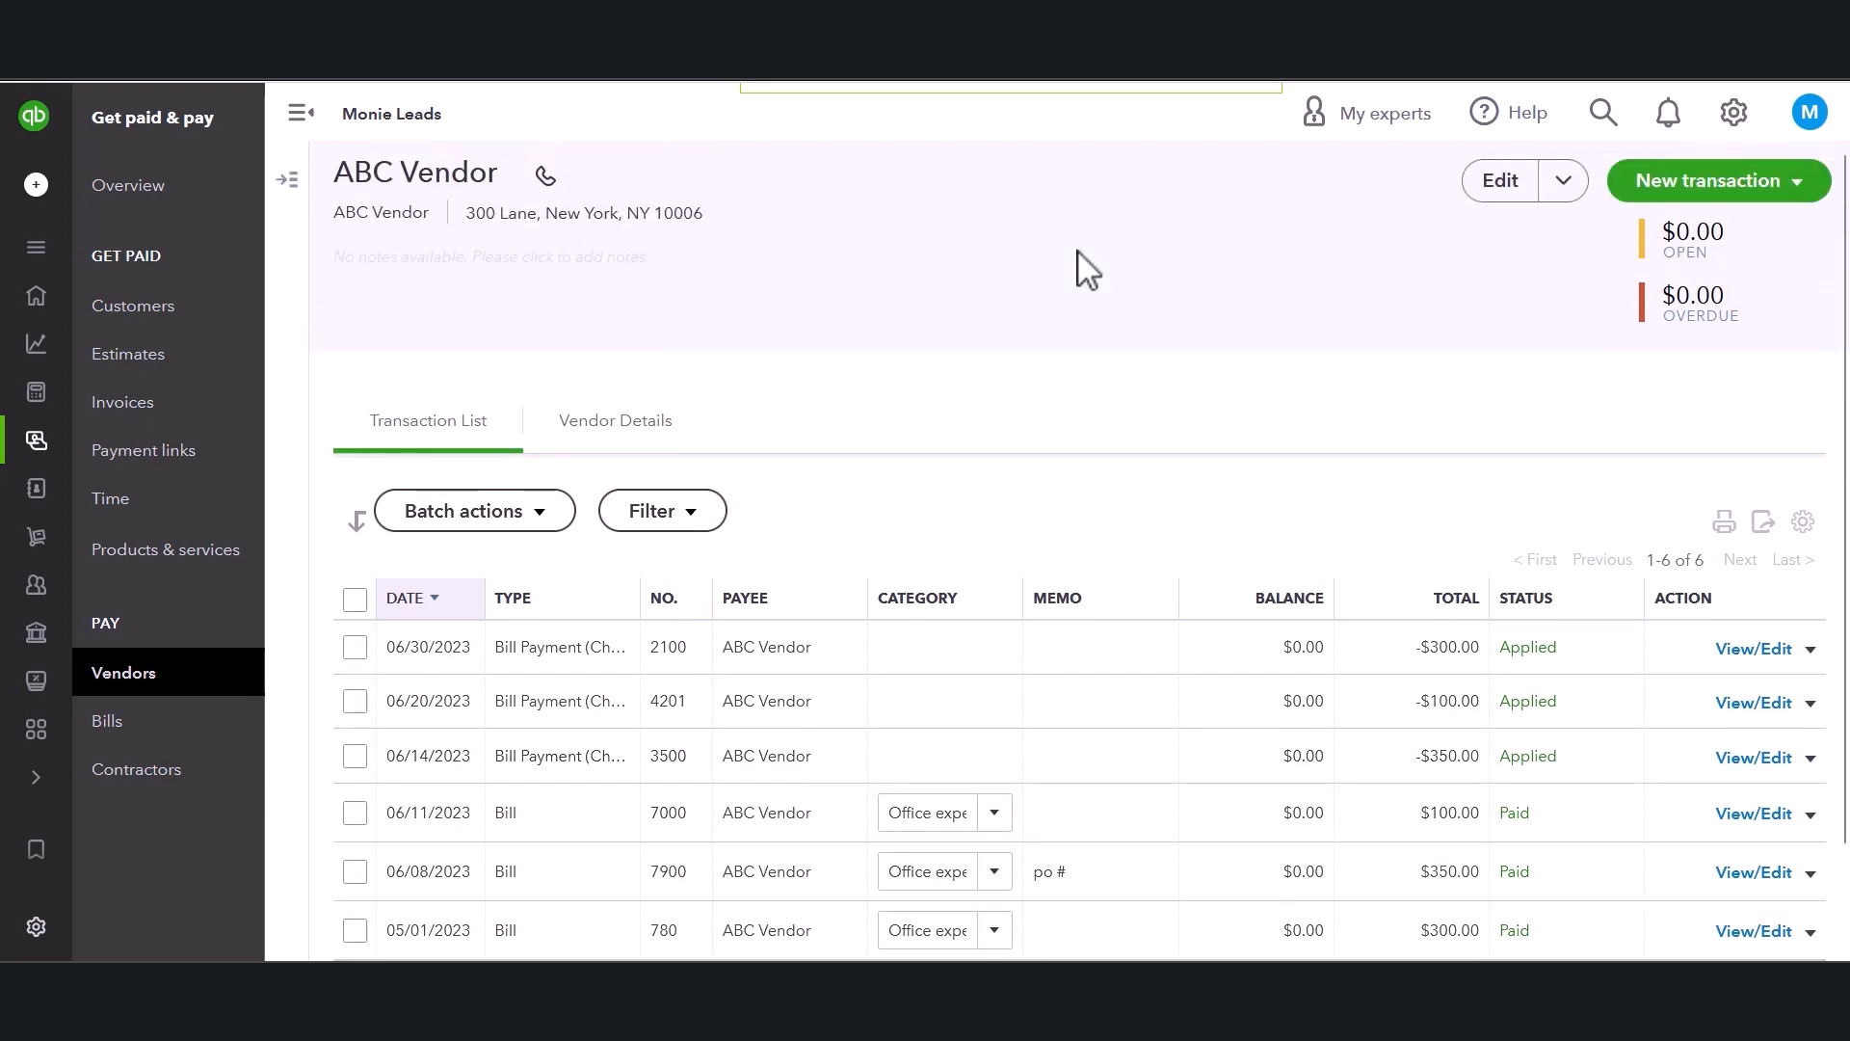